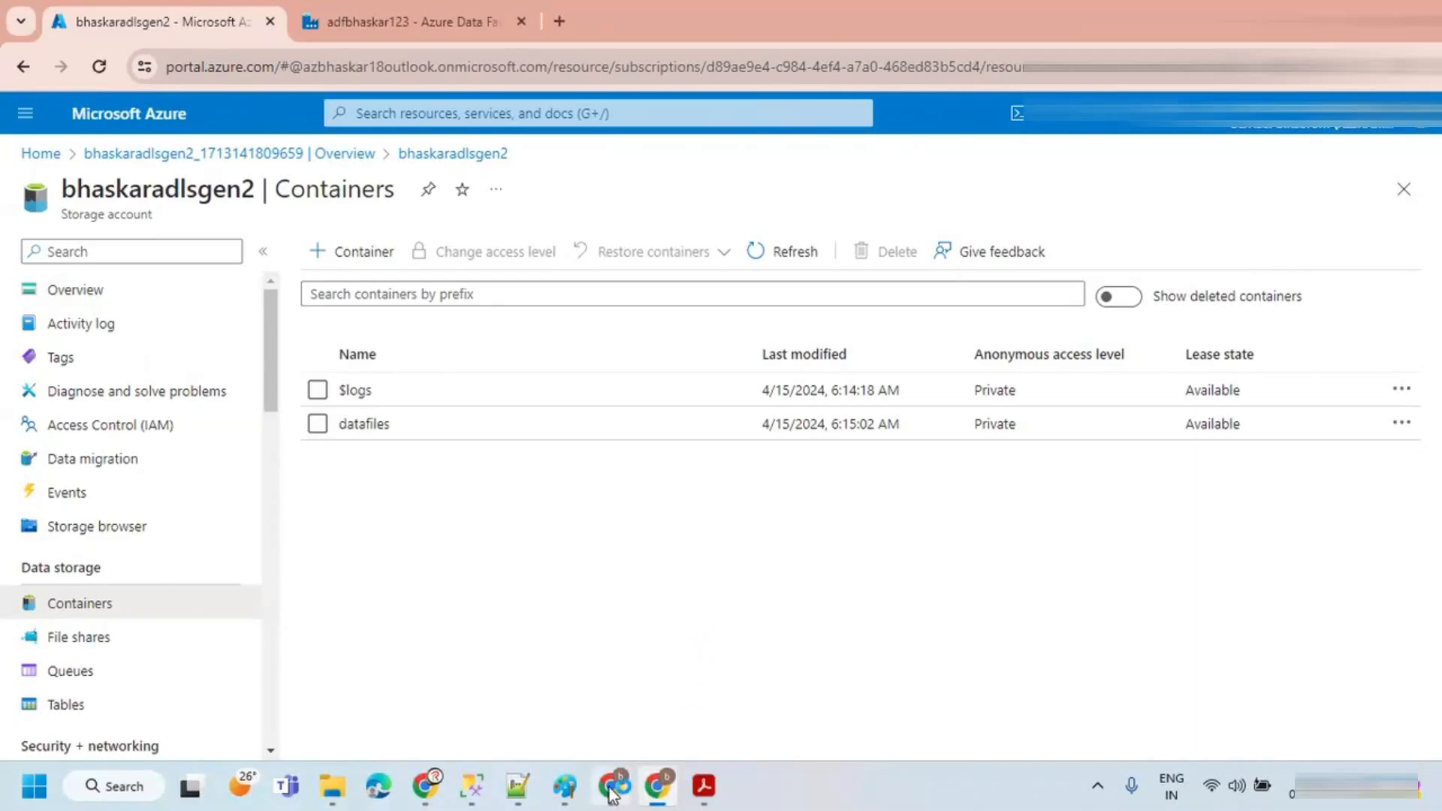
Step: Return to the Azure home page and start creating a new SQL database
mouse_move(609, 780)
left_click(51, 154)
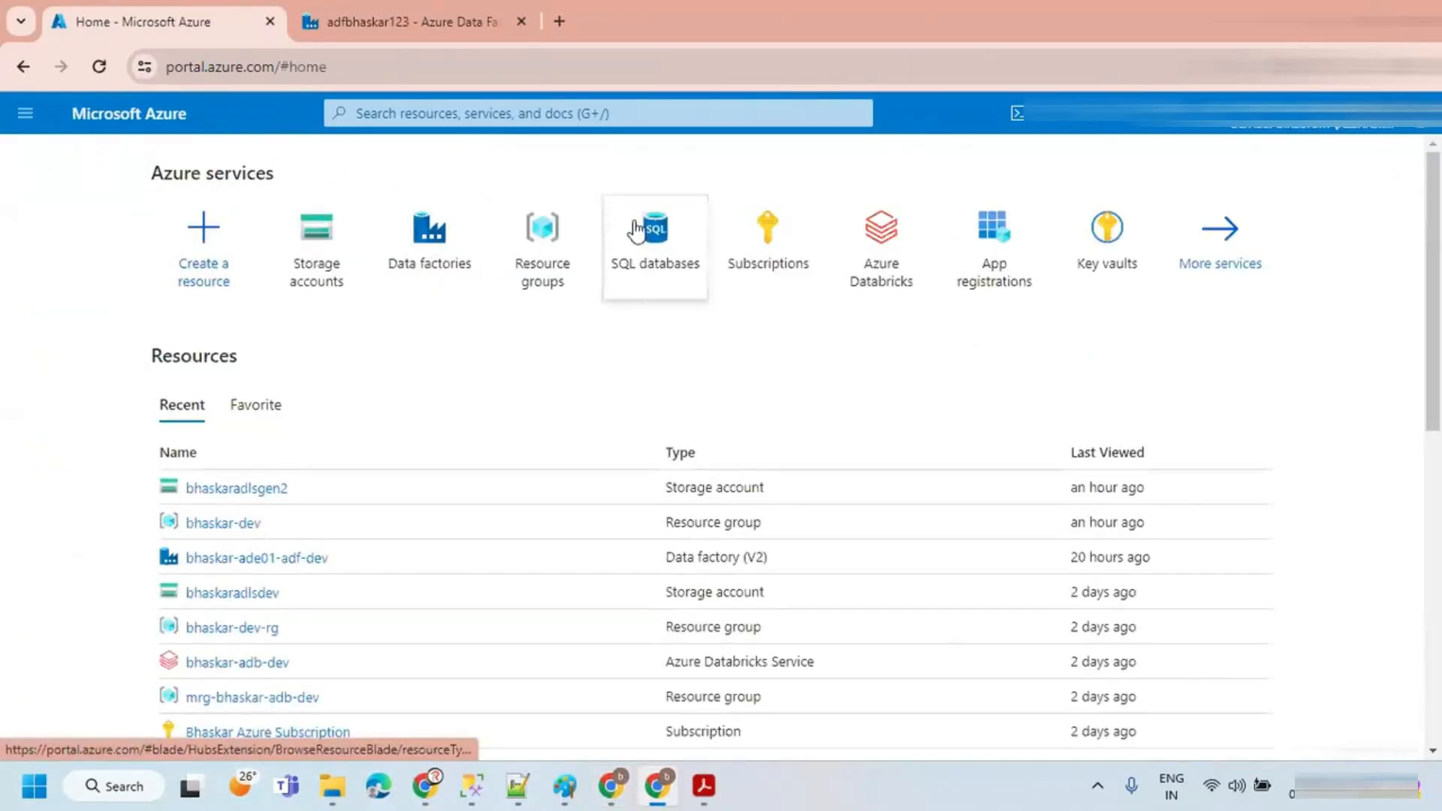
mouse_move(730, 270)
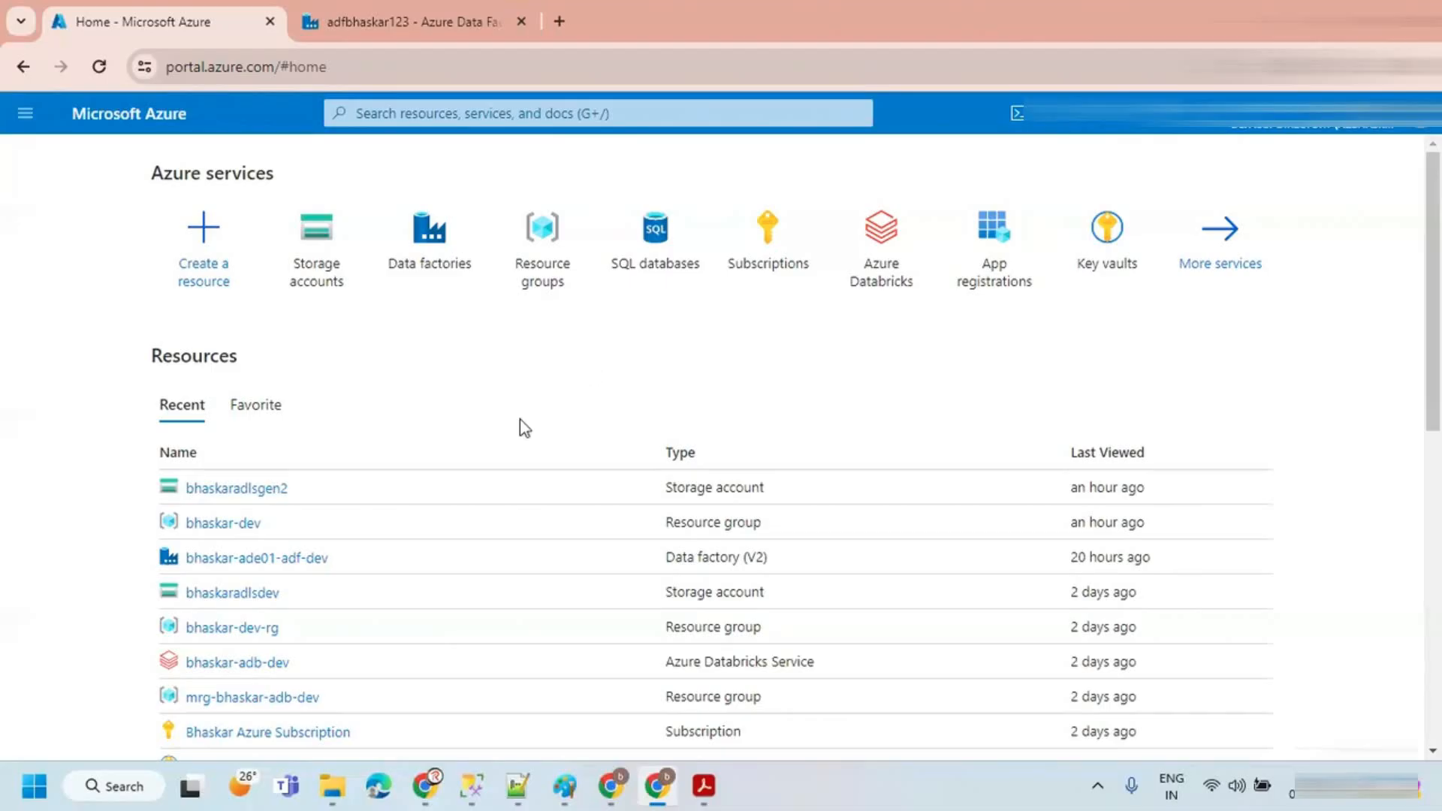
left_click(637, 254)
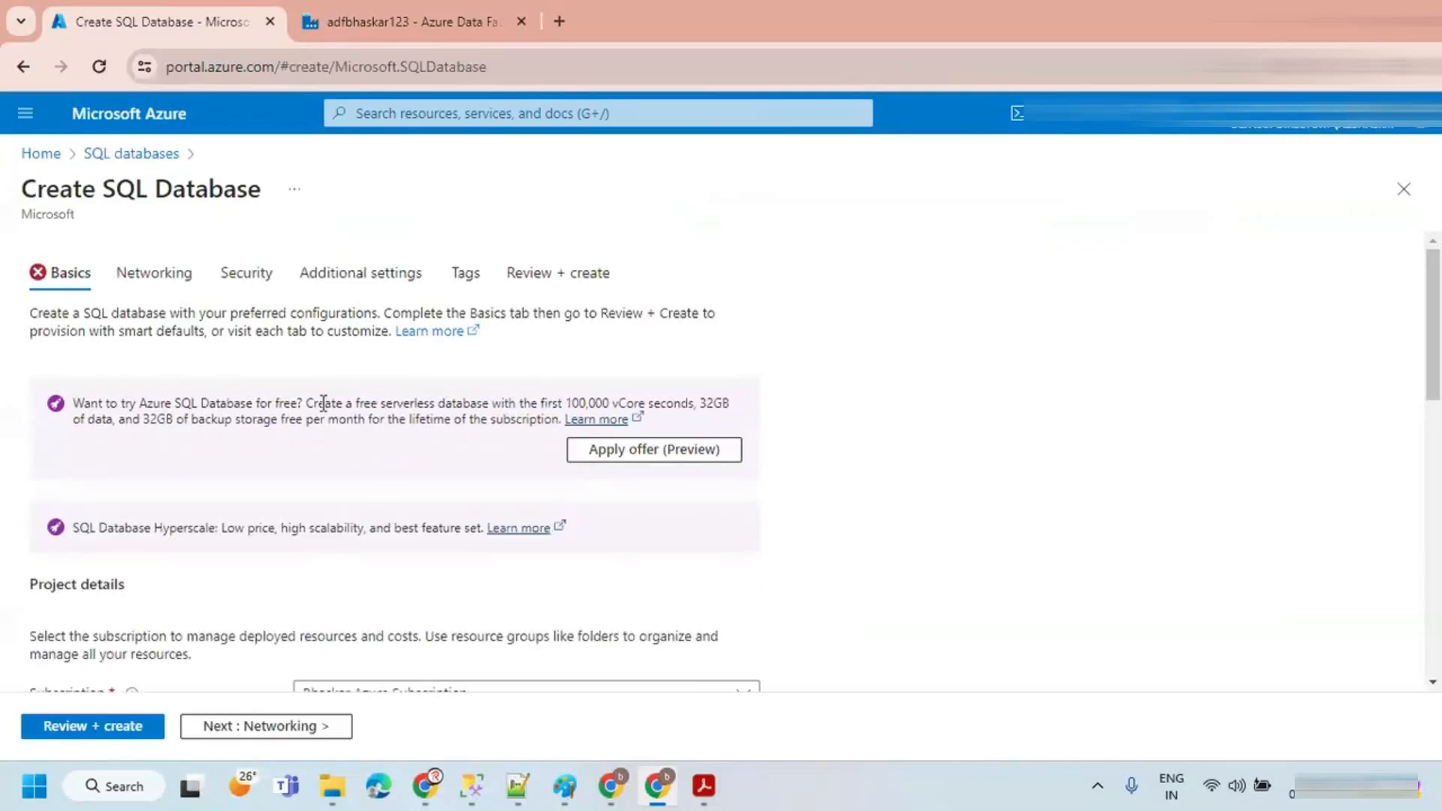
Step: Select the subscription and choose the bhaskar-dev resource group for the database
scroll(321, 406, "down", 4)
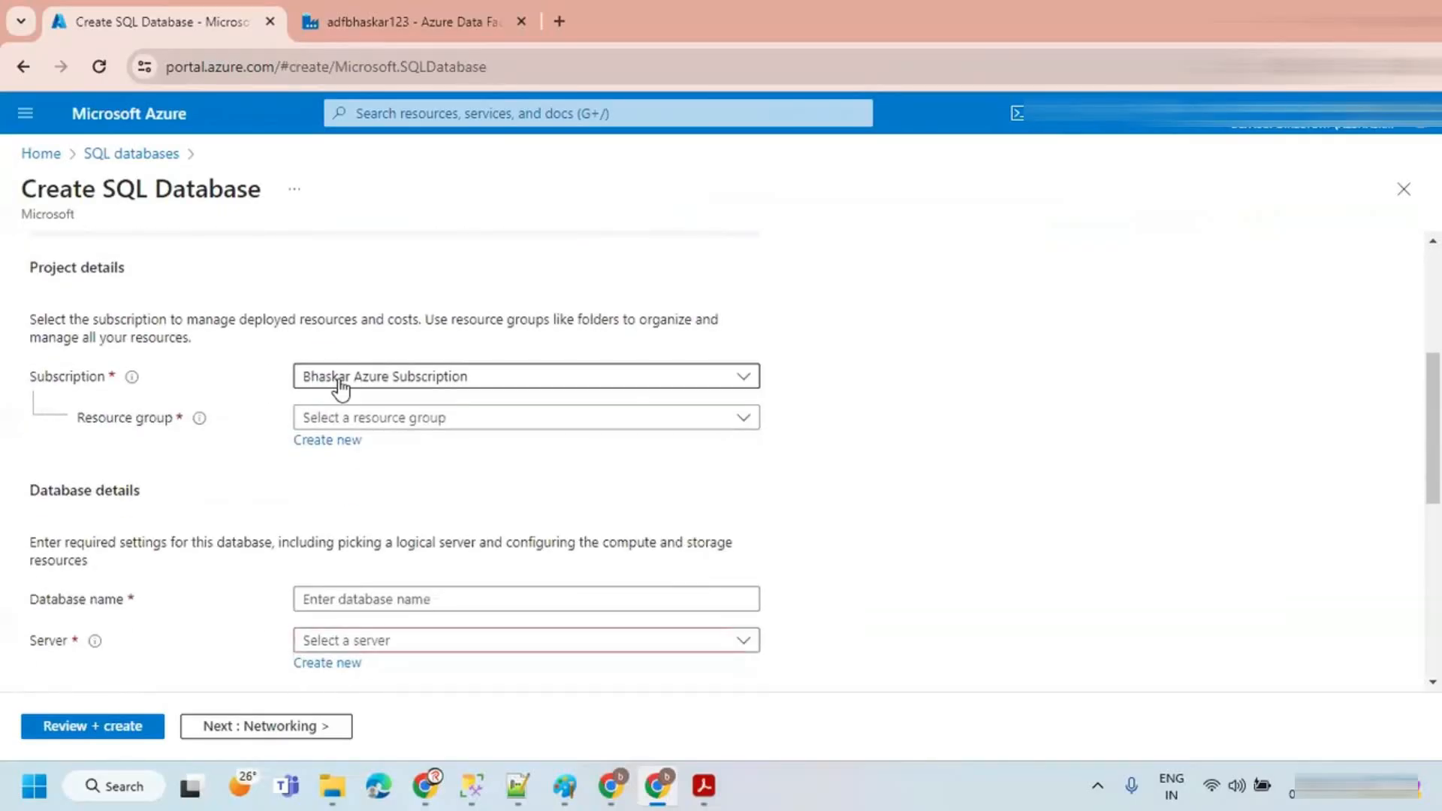
left_click(341, 385)
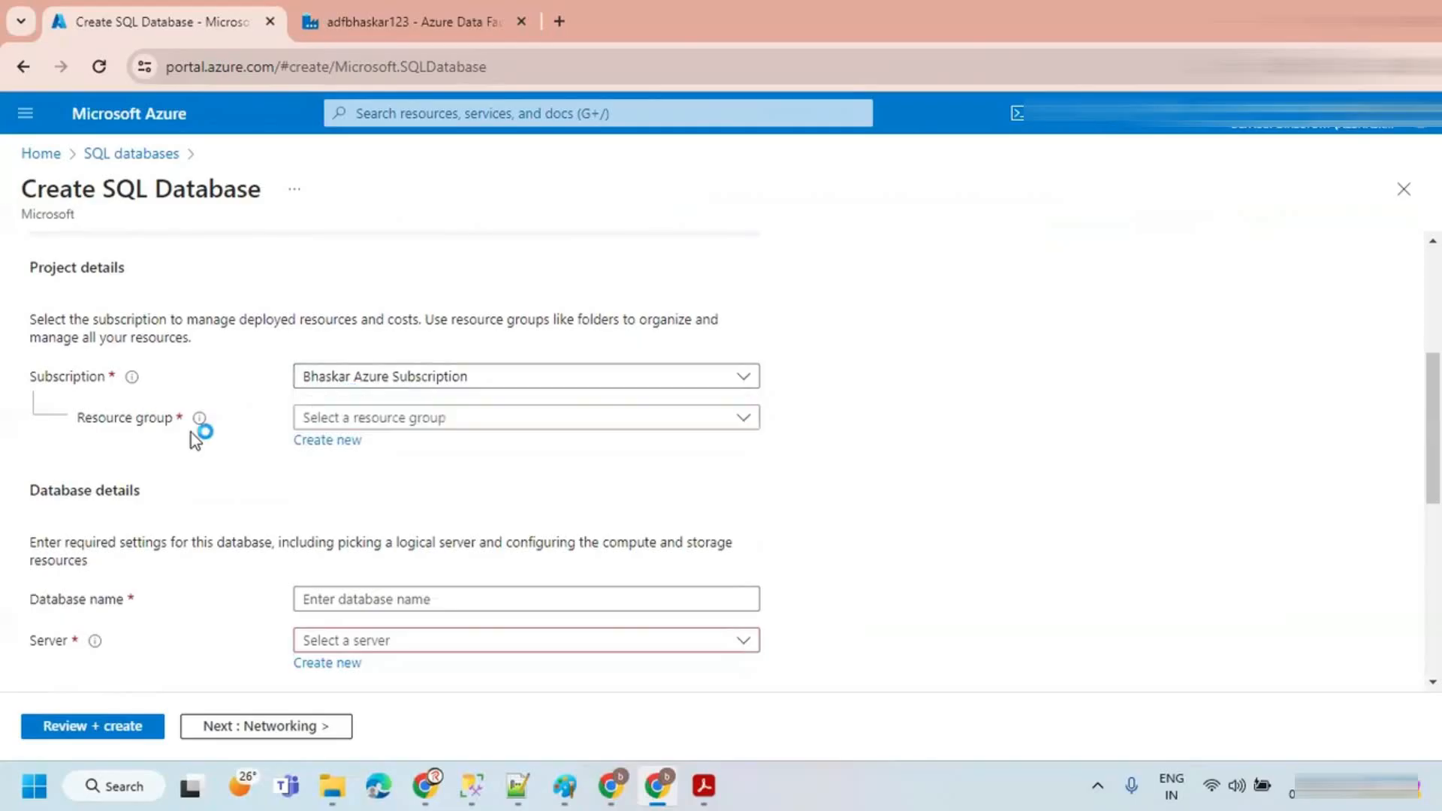
left_click(354, 425)
left_click(331, 492)
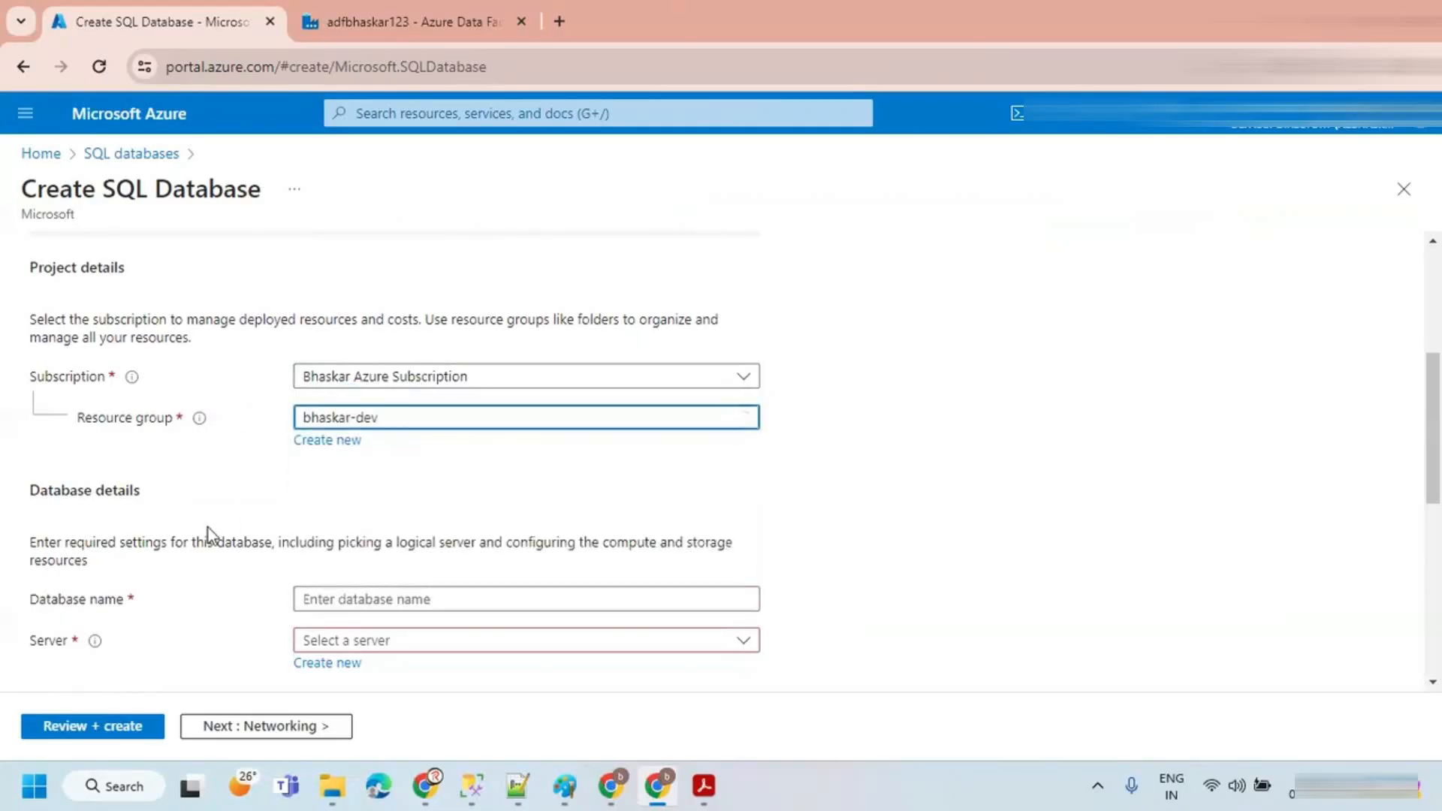
Step: Name the database SOURCE
scroll(353, 492, "down", 2)
left_click(318, 495)
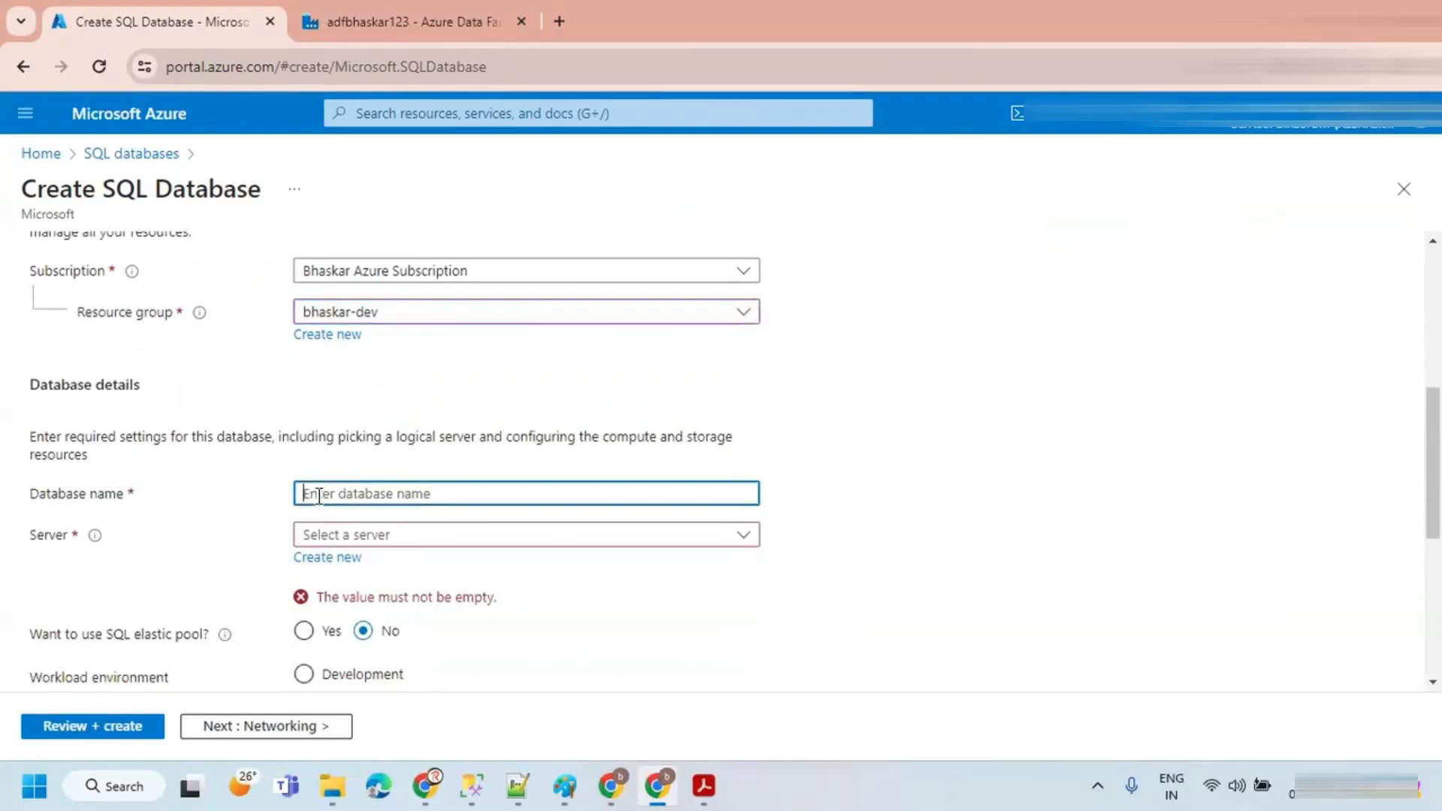
type("SOURCE")
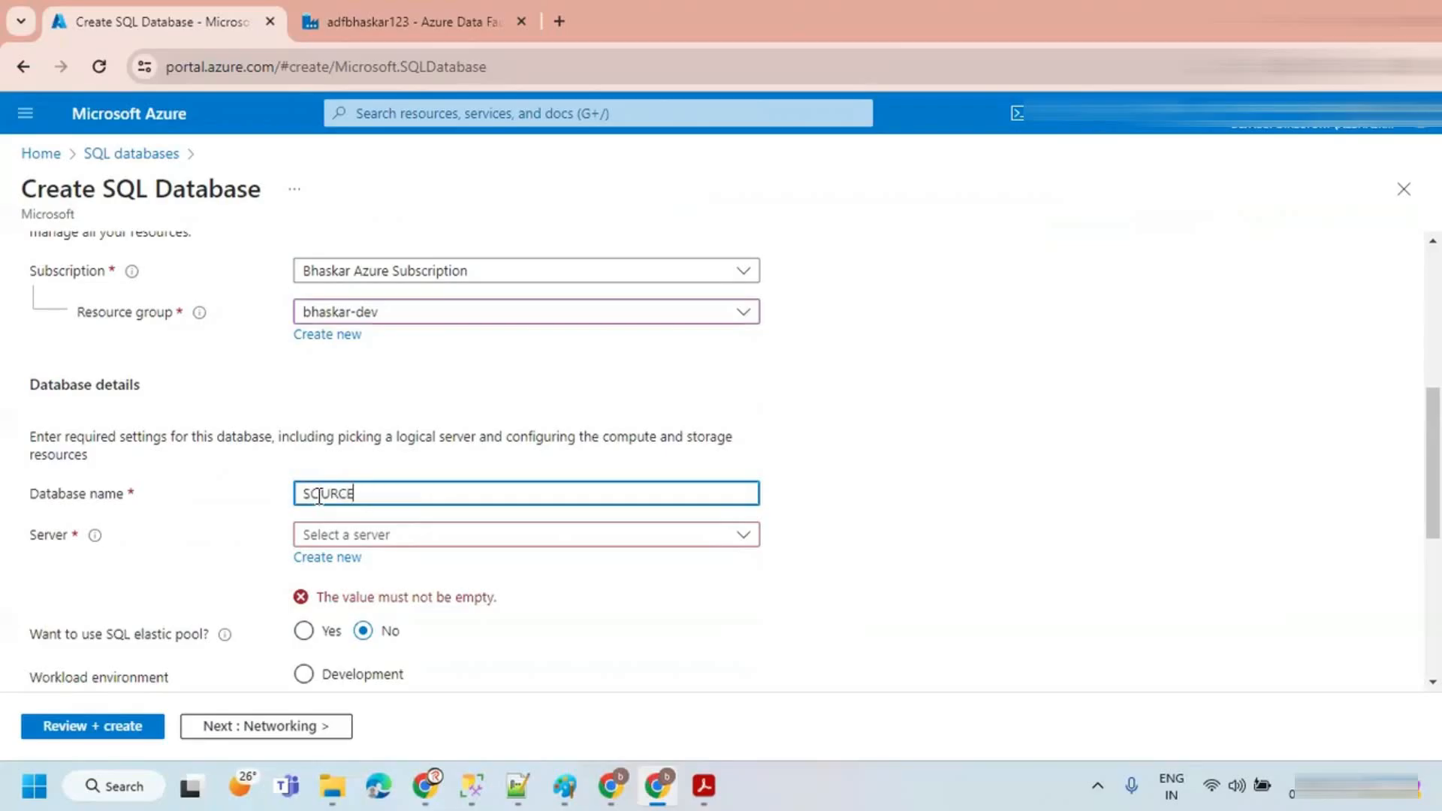
Step: Start a new server named bhaskarsql located in Central India
left_click(328, 557)
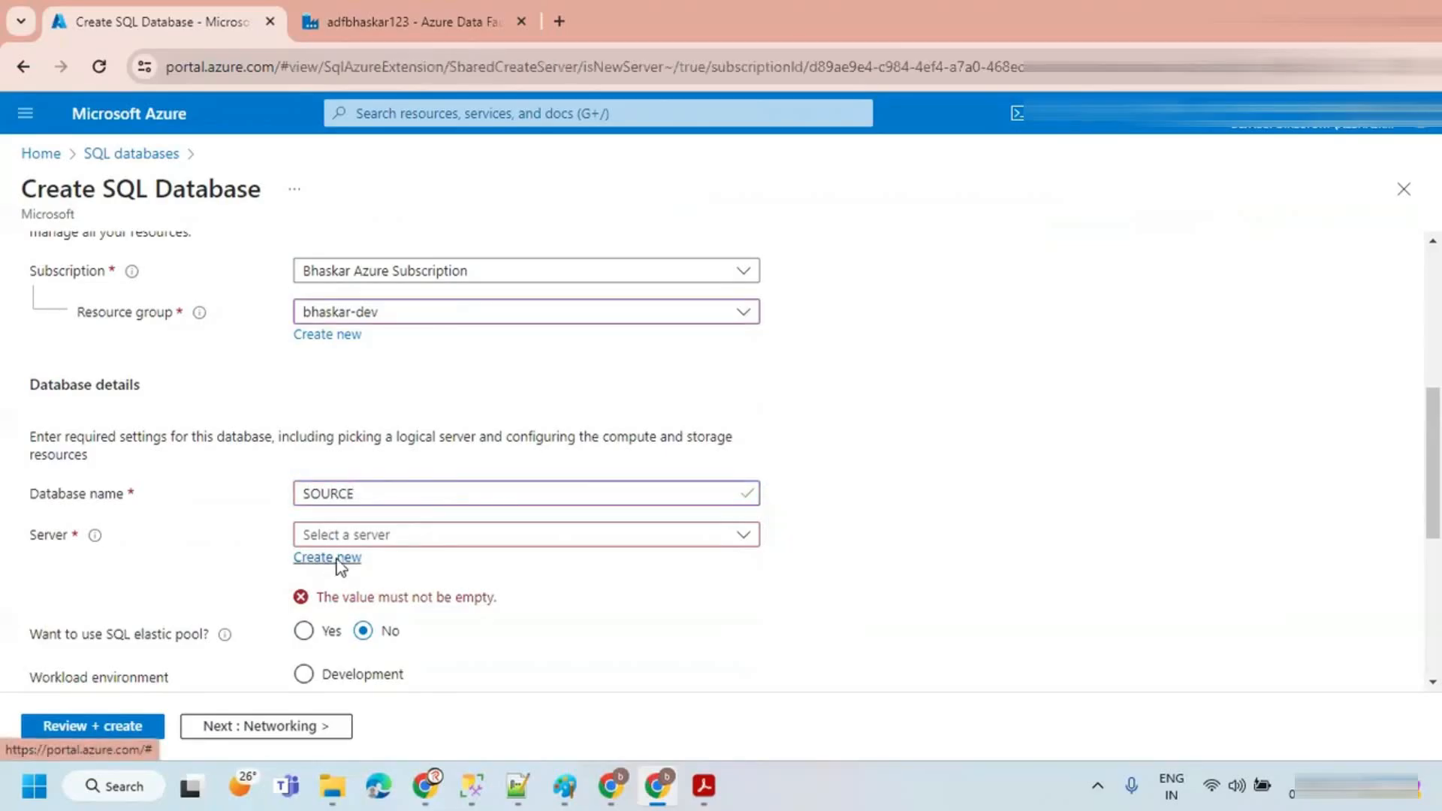
left_click(314, 406)
type("bhaskarsql")
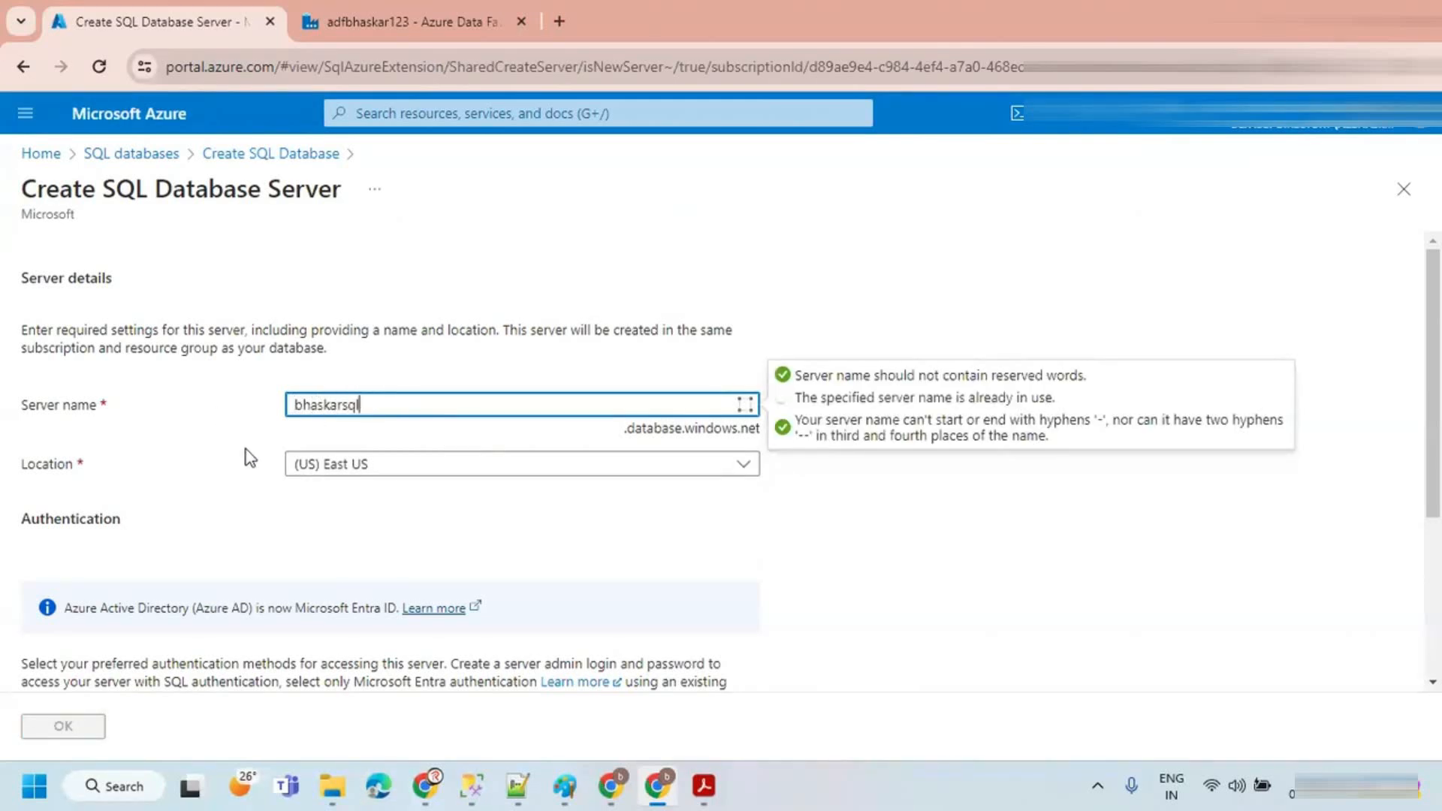
left_click(246, 449)
left_click(412, 470)
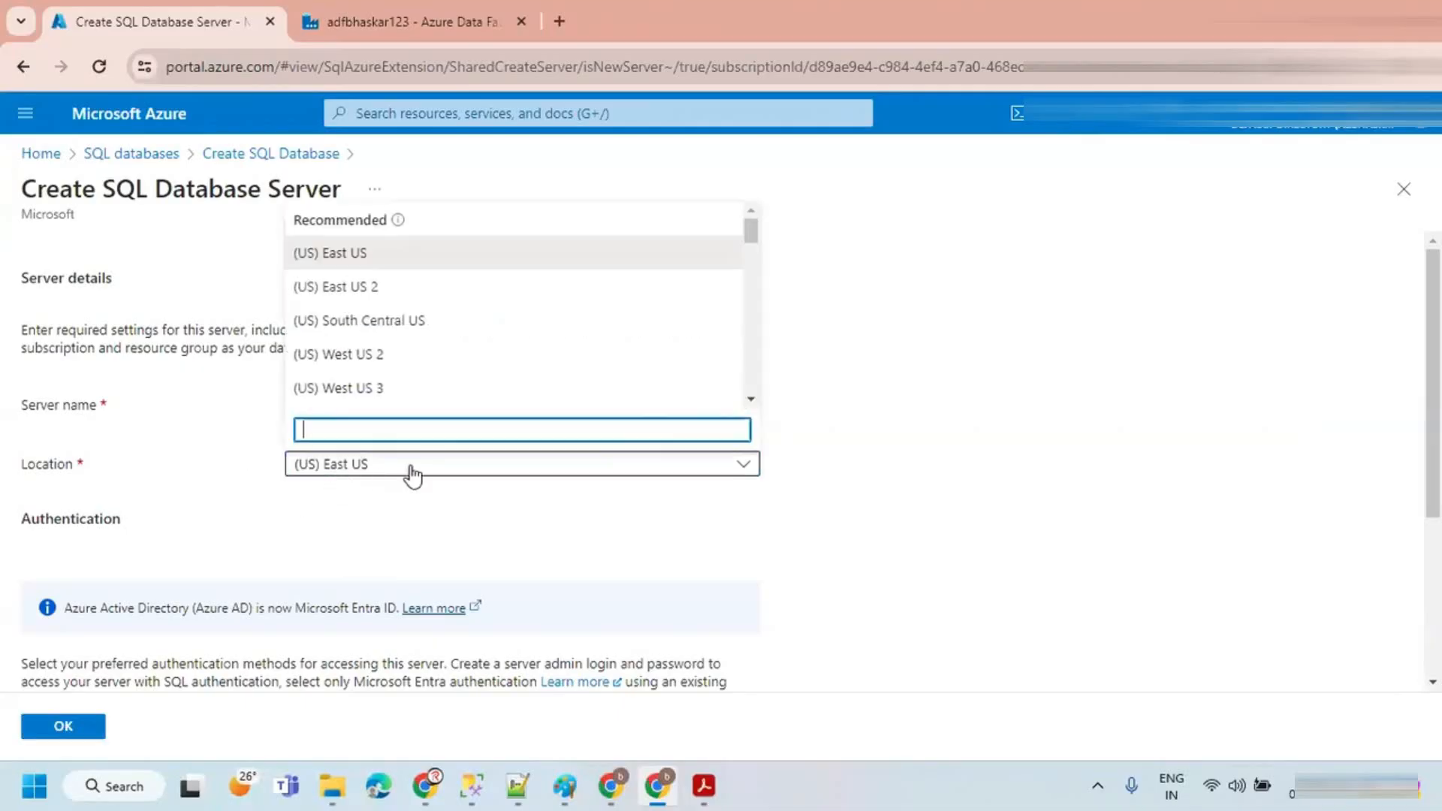
type("indi")
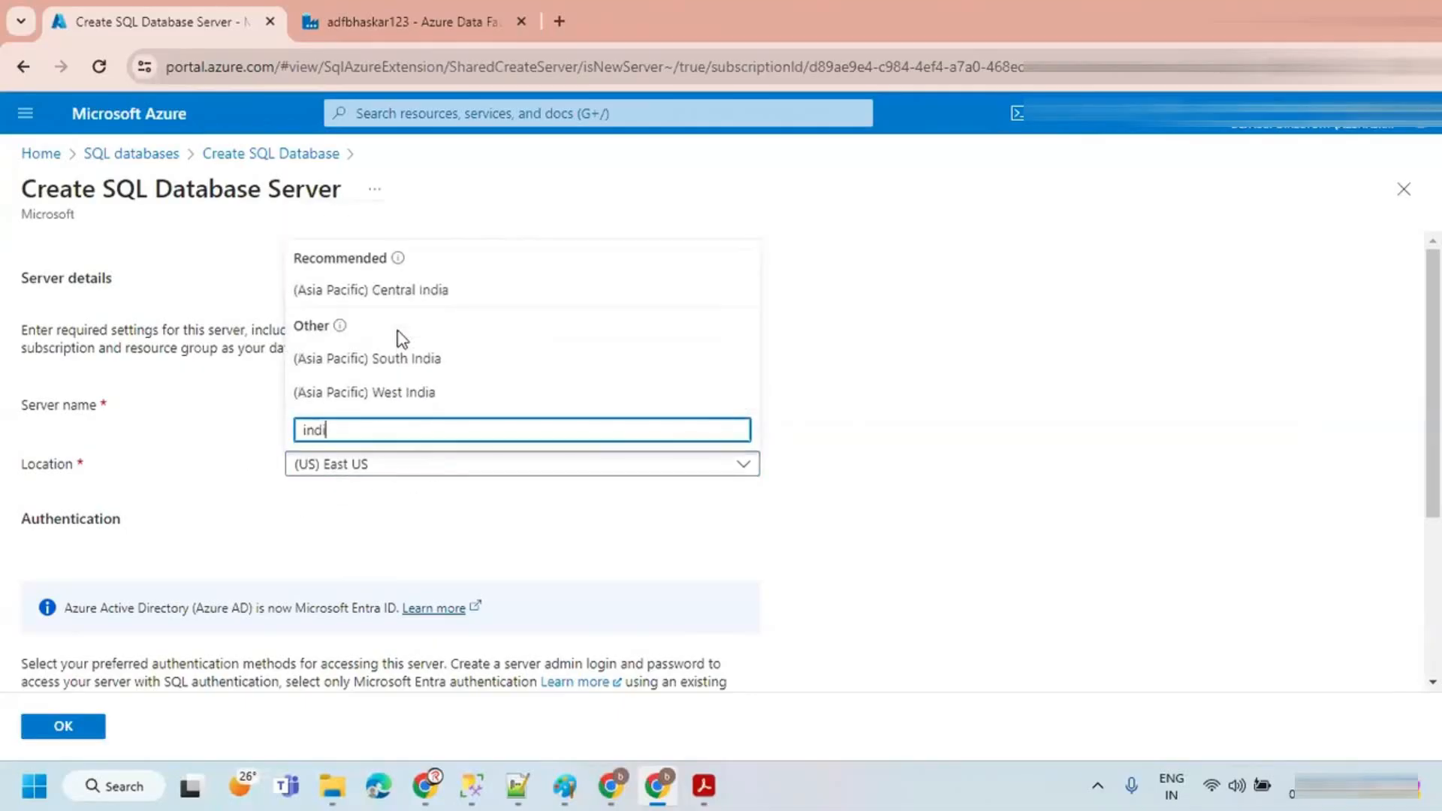
left_click(380, 293)
Step: Switch the new server's authentication method to SQL authentication
scroll(309, 557, "down", 3)
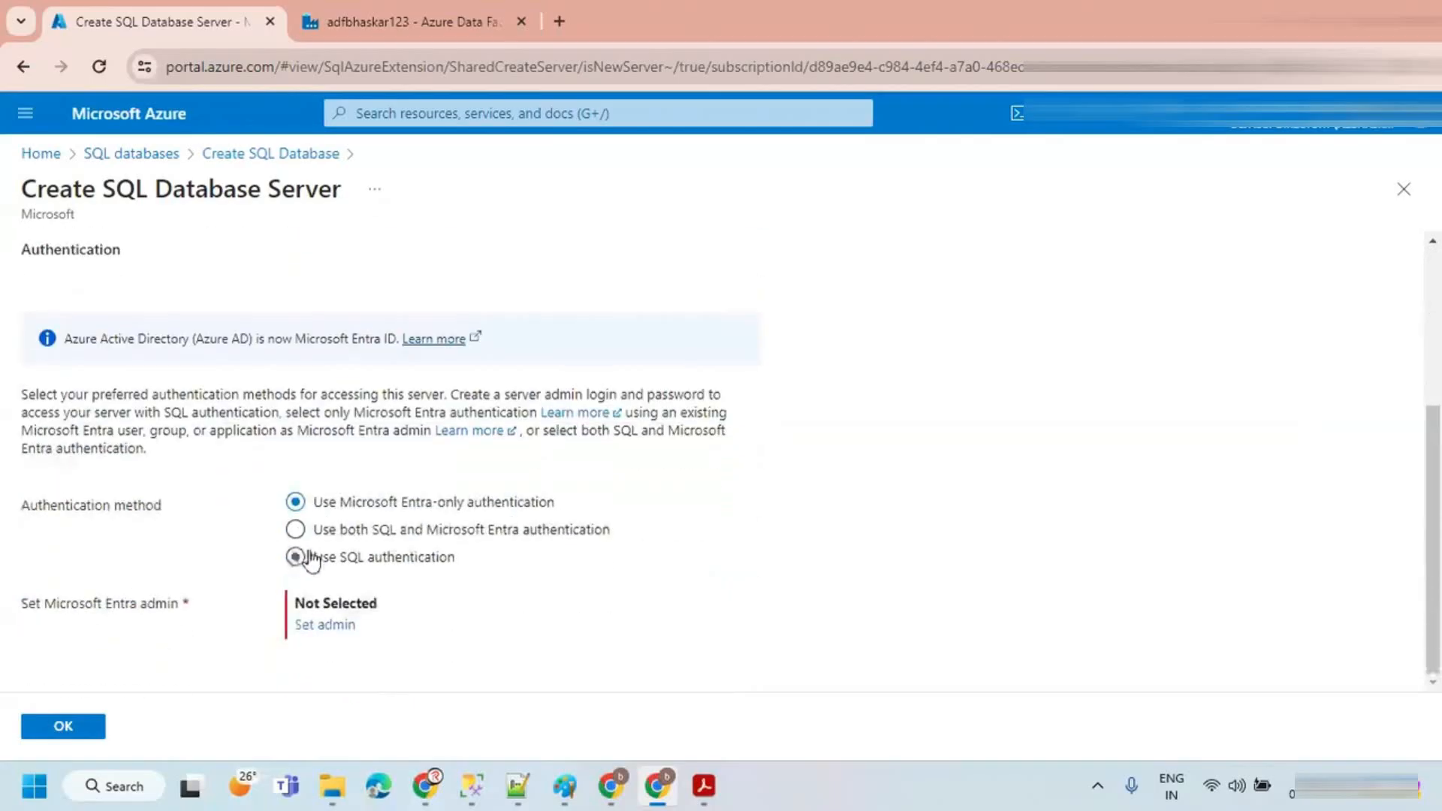
left_click(298, 561)
scroll(312, 552, "down", 1)
left_click(317, 544)
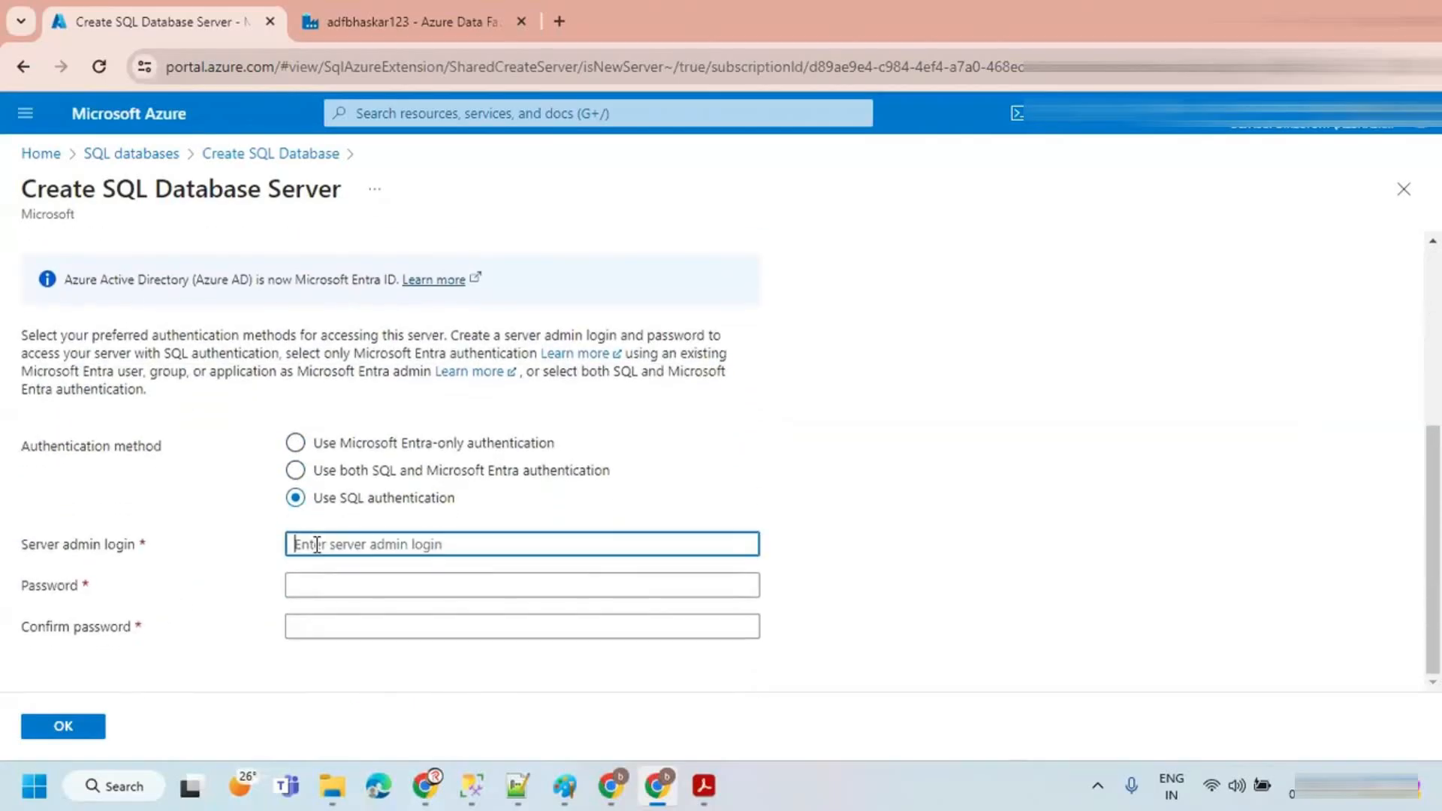
Step: Enter the server admin login name and the admin password twice, then confirm the new server
type("bhaskar")
key("Tab")
type("B•••")
key("BackSpace")
key("BackSpace")
key("BackSpace")
key("BackSpace")
type("••••••••••")
key("Tab")
type("••••••••••")
left_click(64, 727)
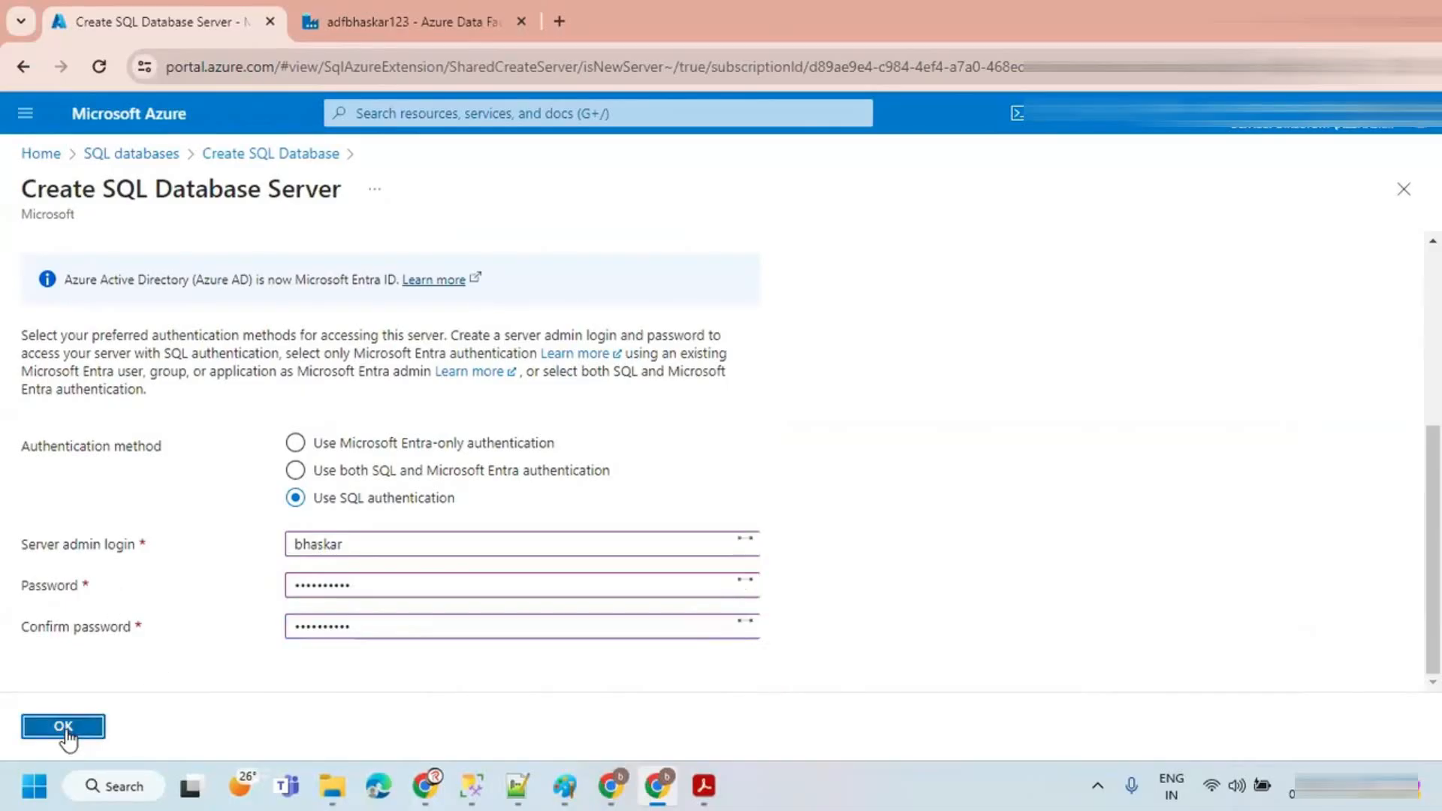
Step: Choose the Development workload environment and configure the database with the Basic service tier
scroll(283, 575, "down", 3)
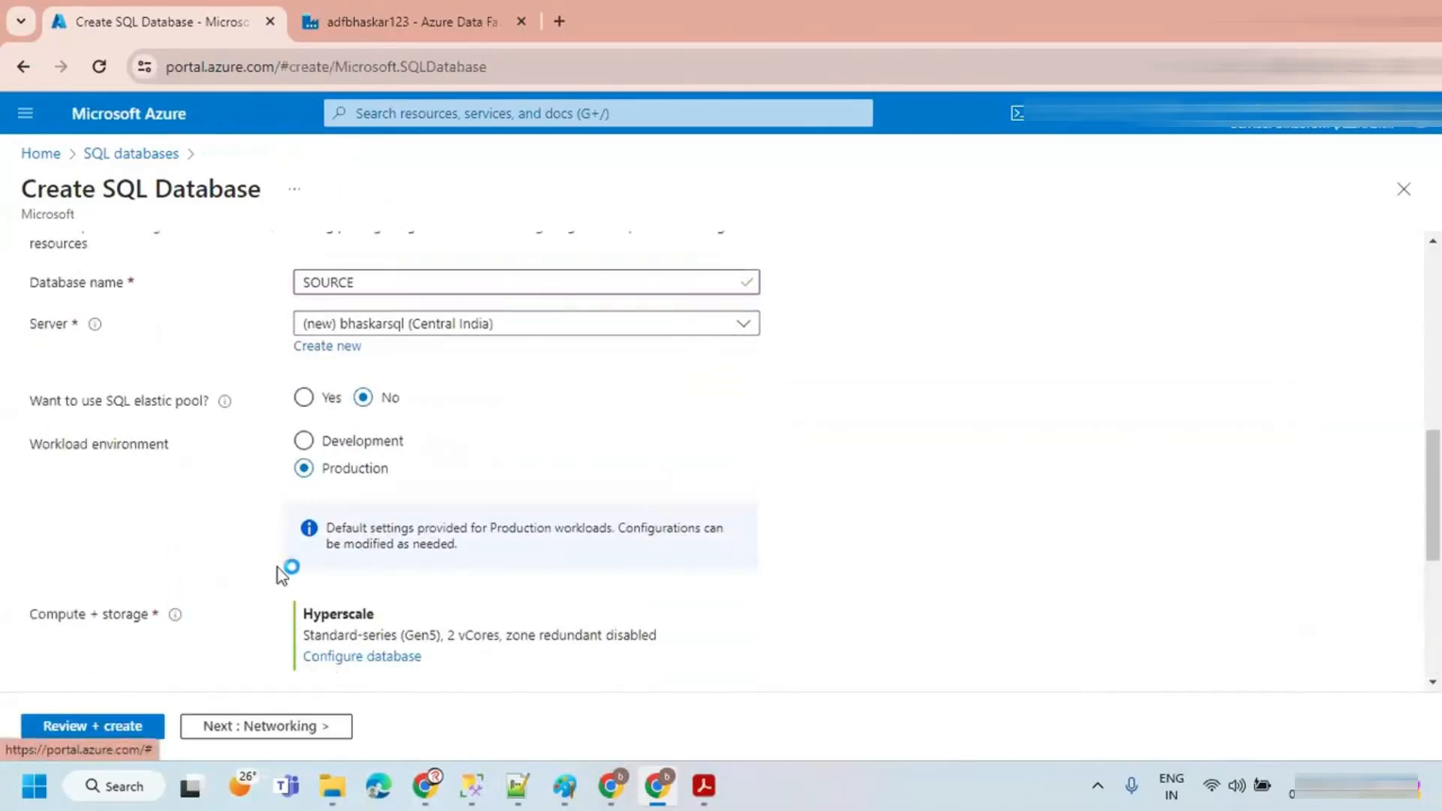
left_click(304, 440)
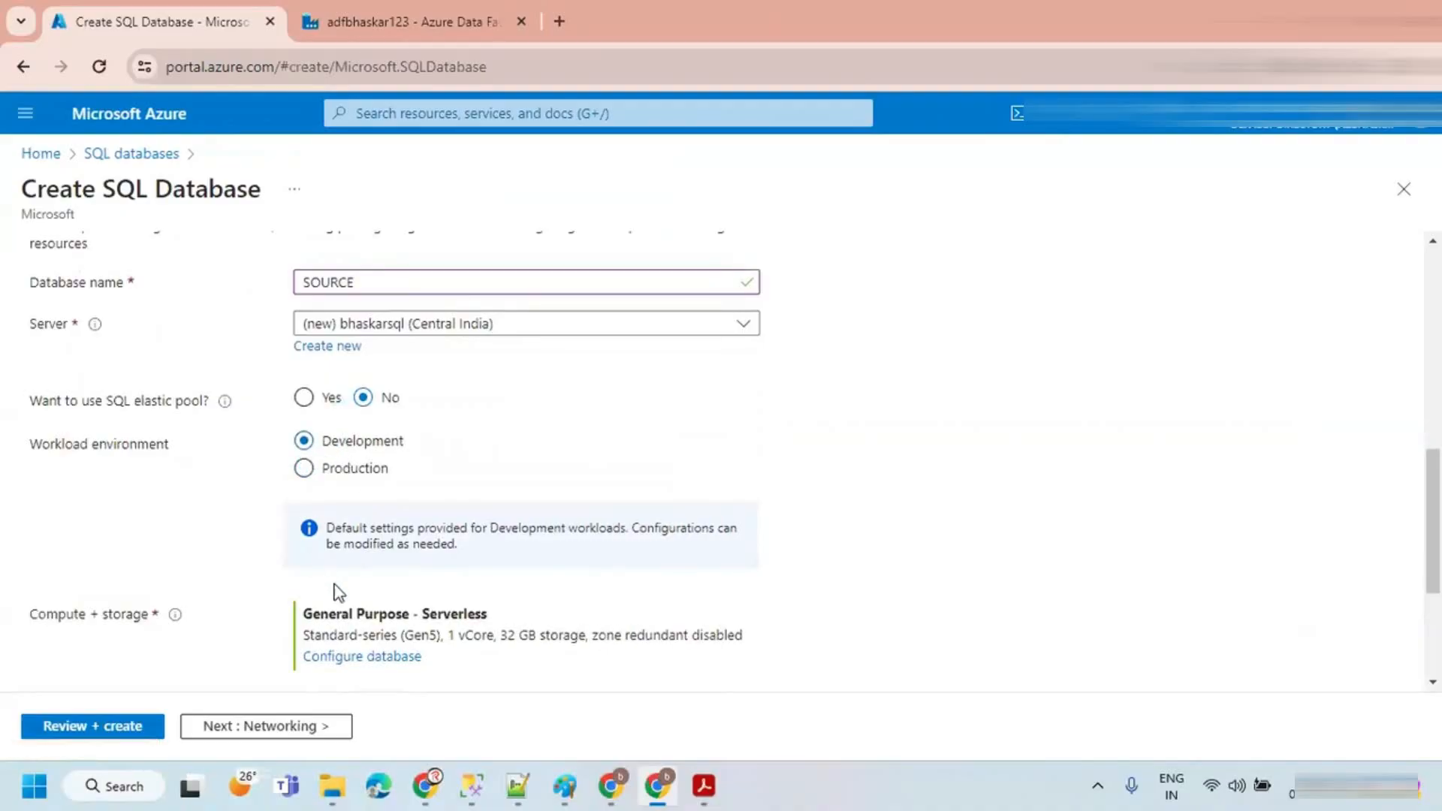
scroll(335, 593, "down", 3)
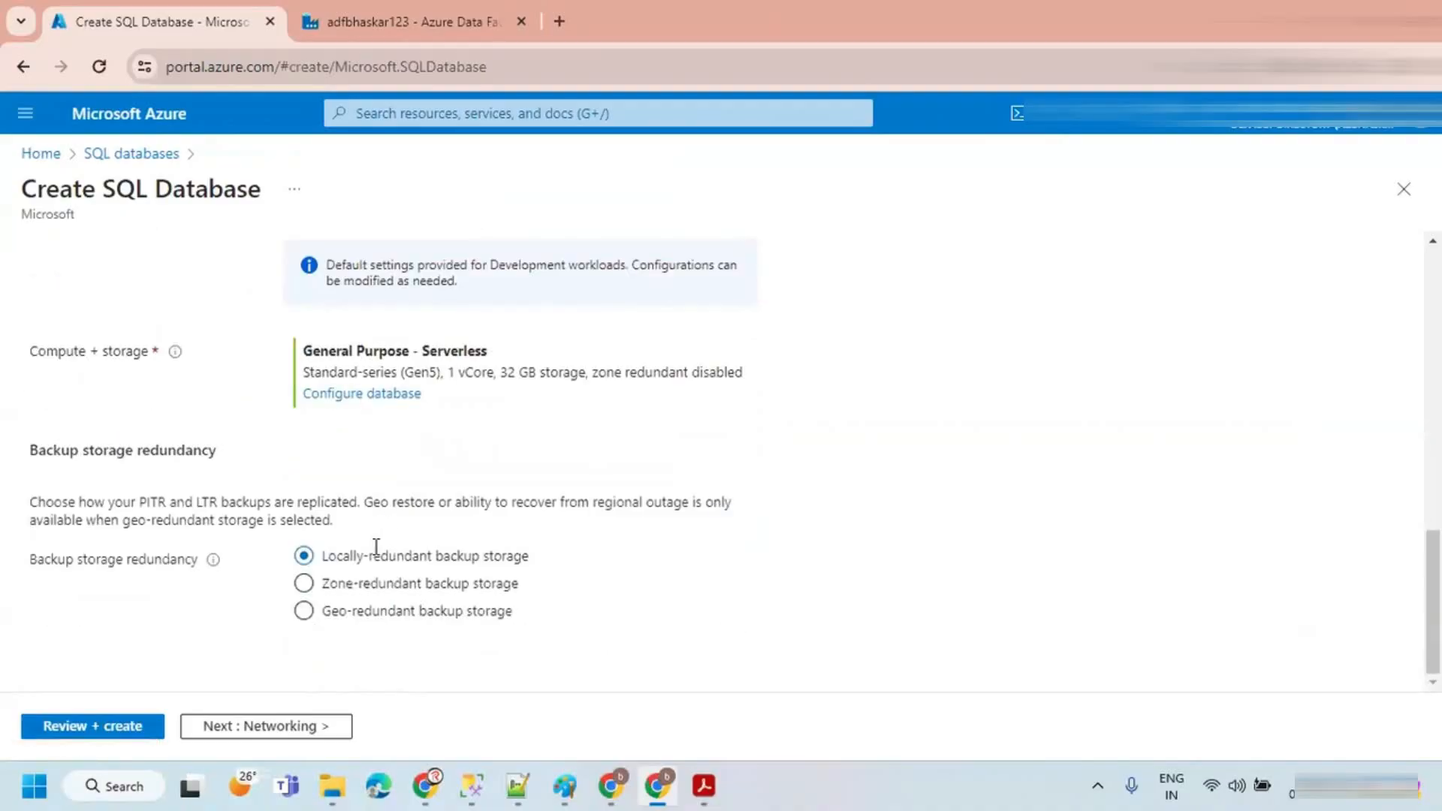
left_click(360, 395)
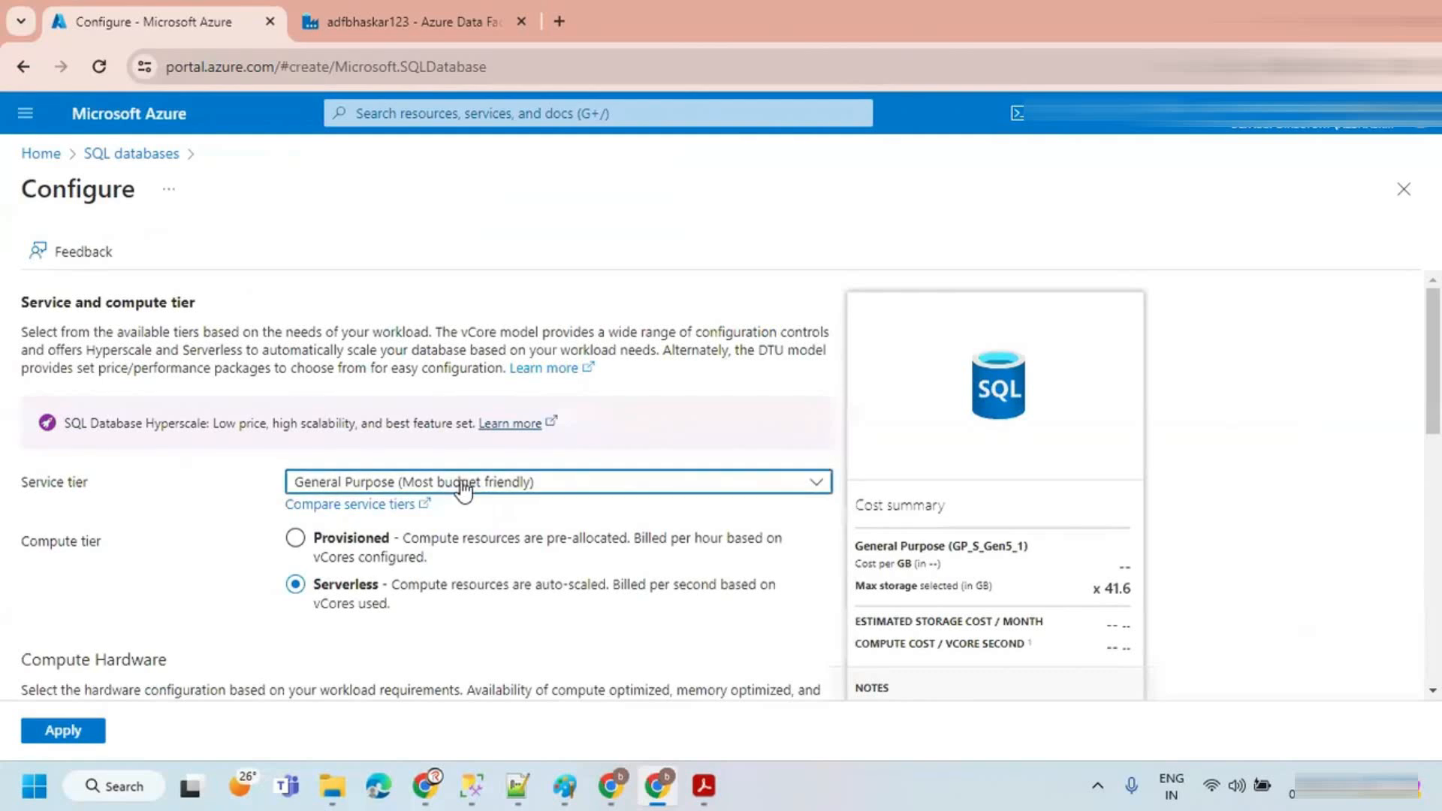
left_click(464, 488)
left_click(364, 388)
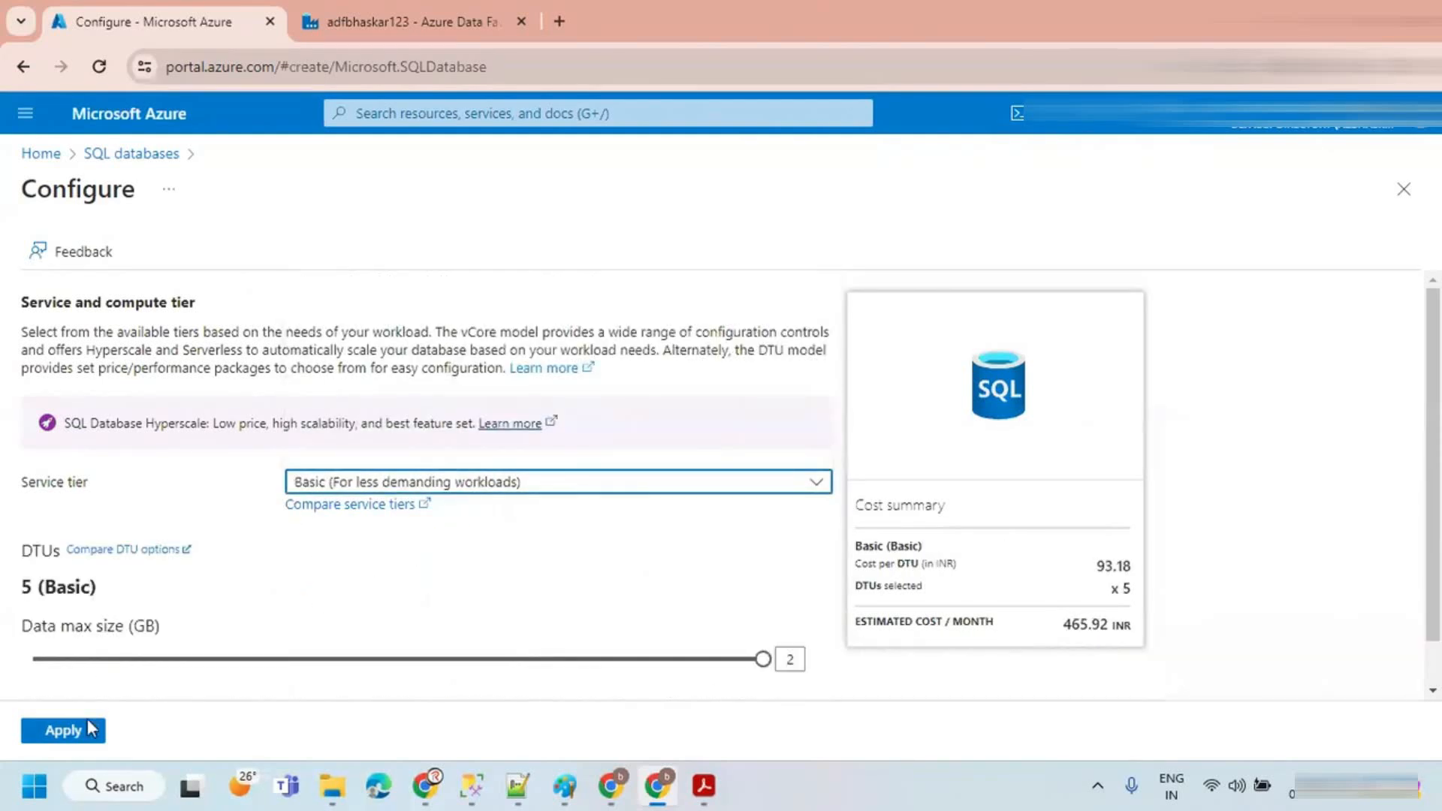
left_click(90, 728)
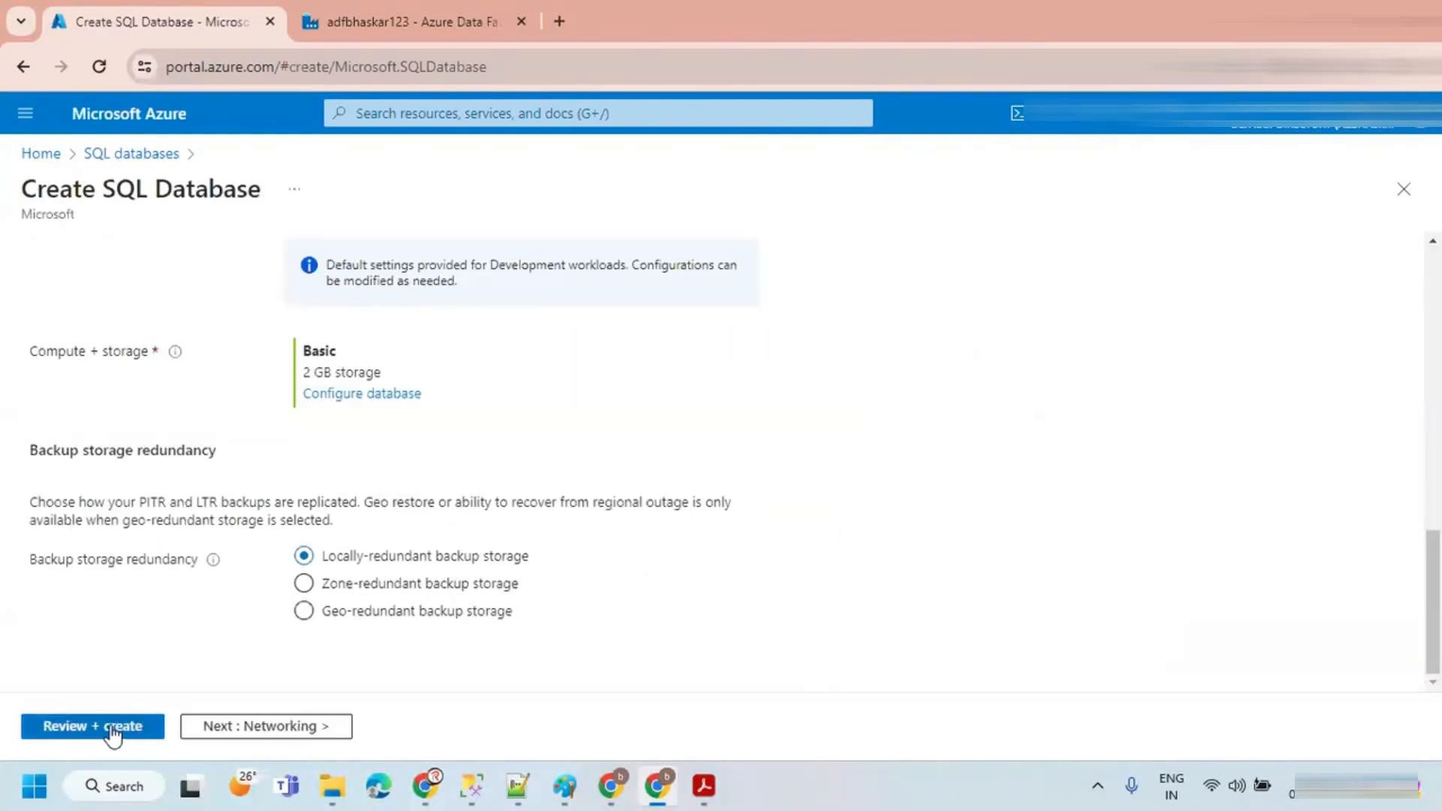
Step: Set networking to a public endpoint, allowing Azure services and adding the current client IP address
left_click(259, 727)
left_click(362, 489)
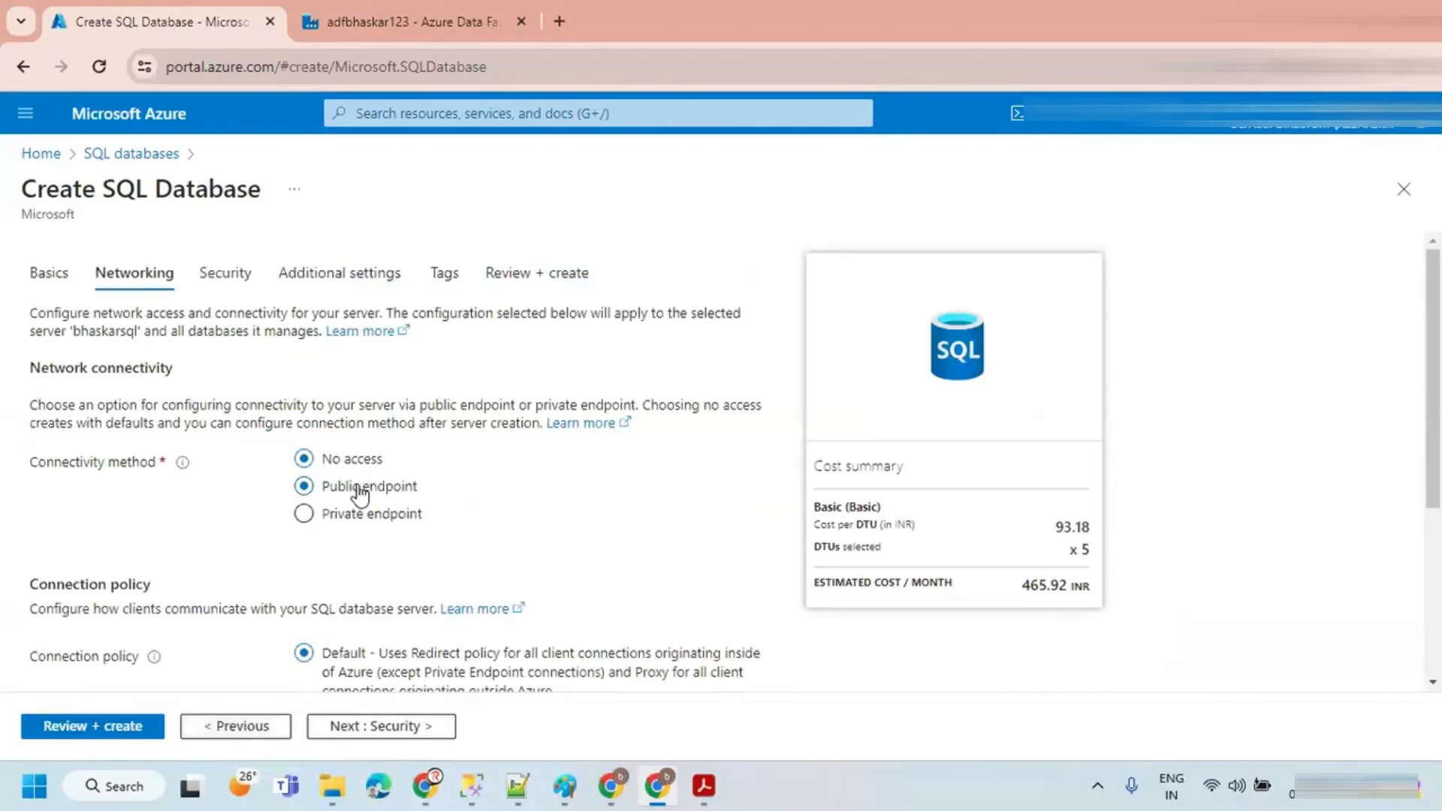
scroll(359, 493, "down", 3)
left_click(410, 480)
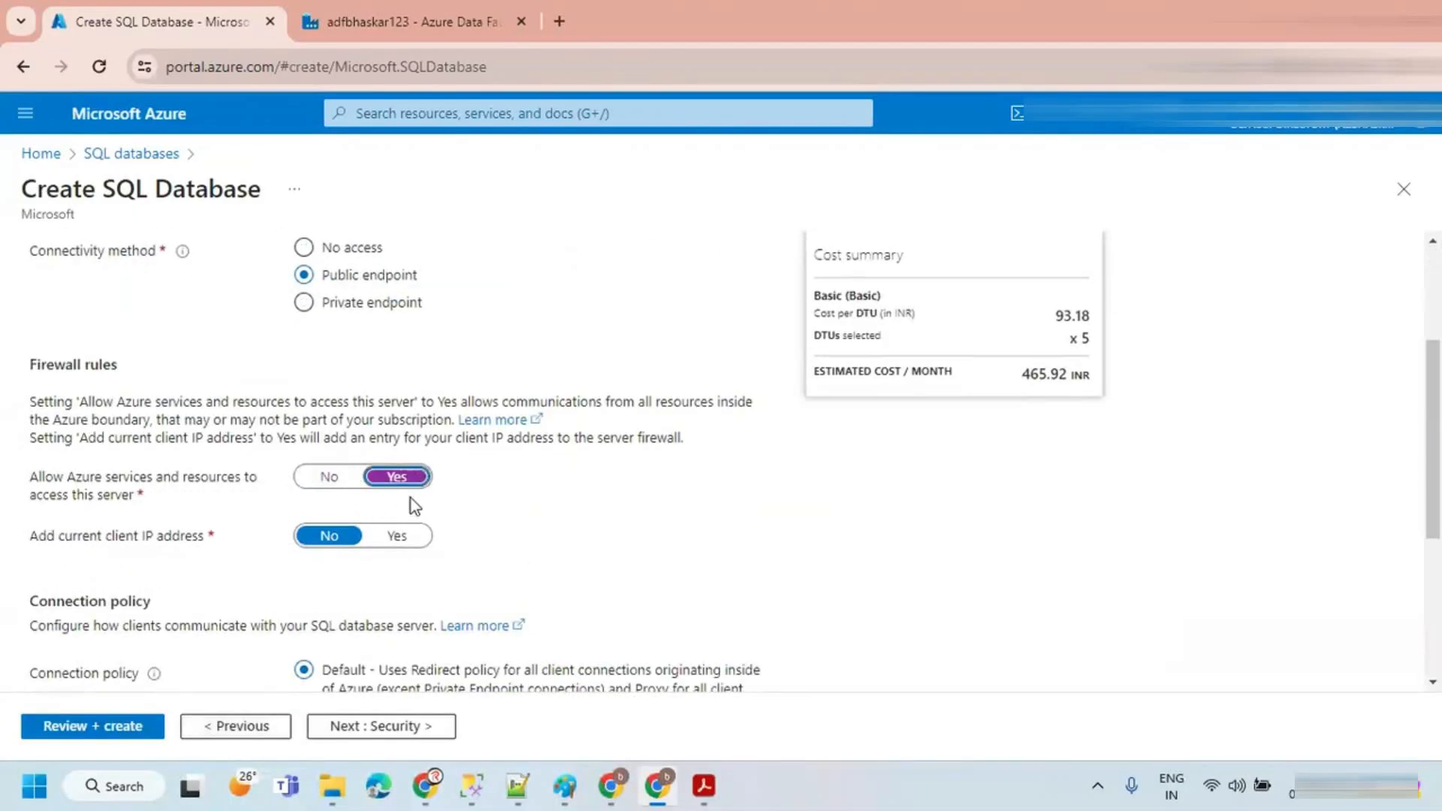
left_click(397, 537)
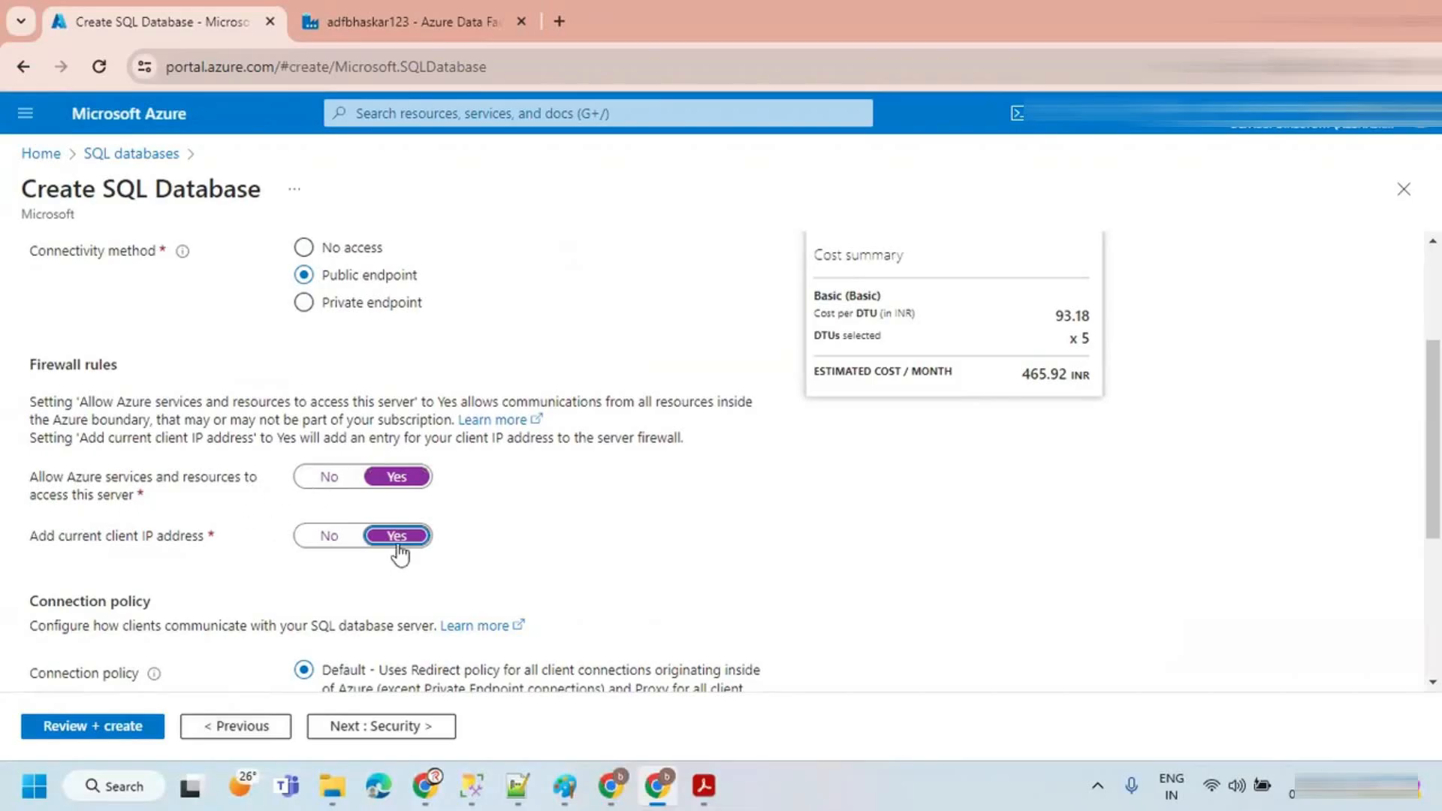
Step: Review and create the SQL database
left_click(93, 725)
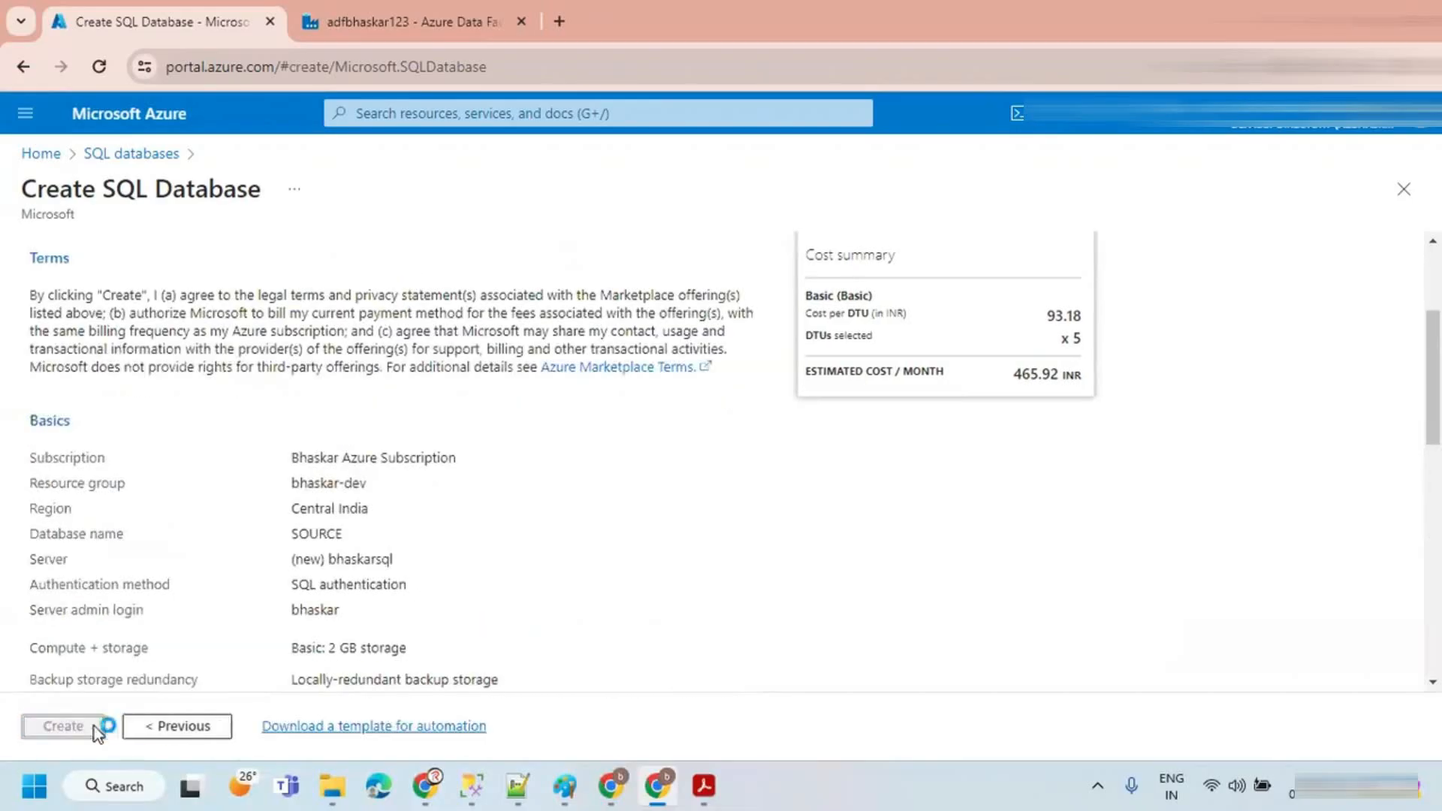
left_click(64, 728)
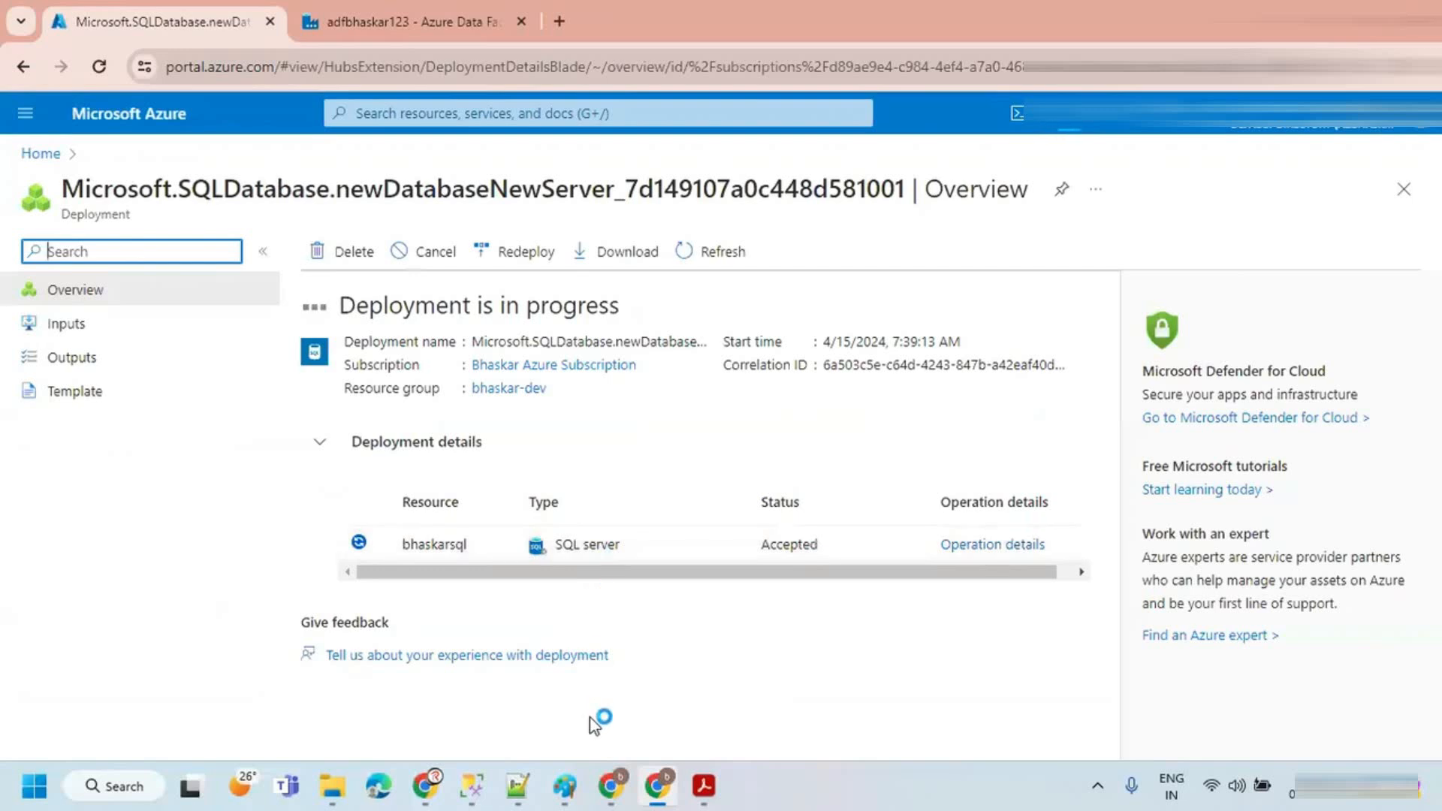
Step: Switch to the Zoom whiteboard and read through the SCD Type-1 notes on source and target databases
mouse_move(606, 785)
left_click(609, 646)
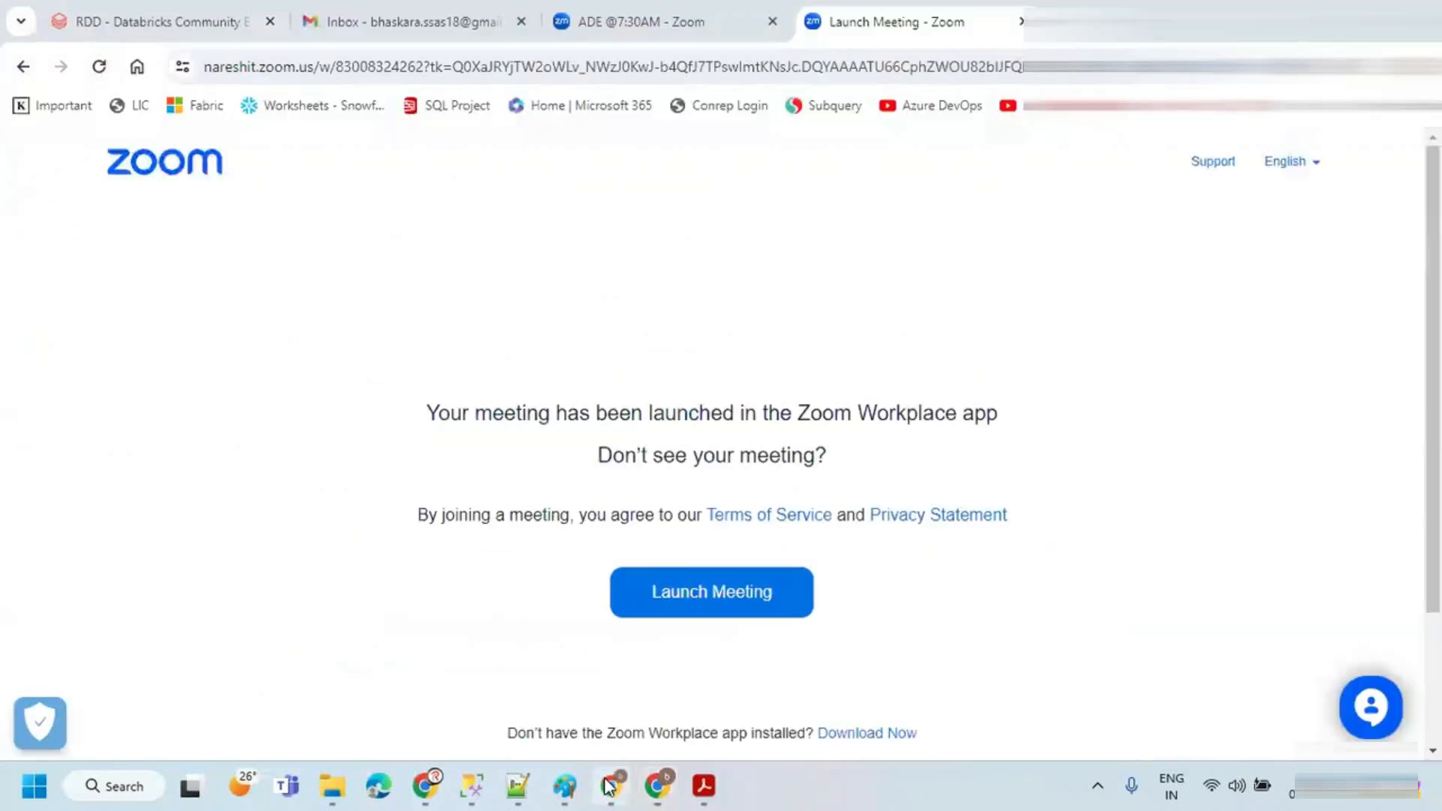
left_click(631, 22)
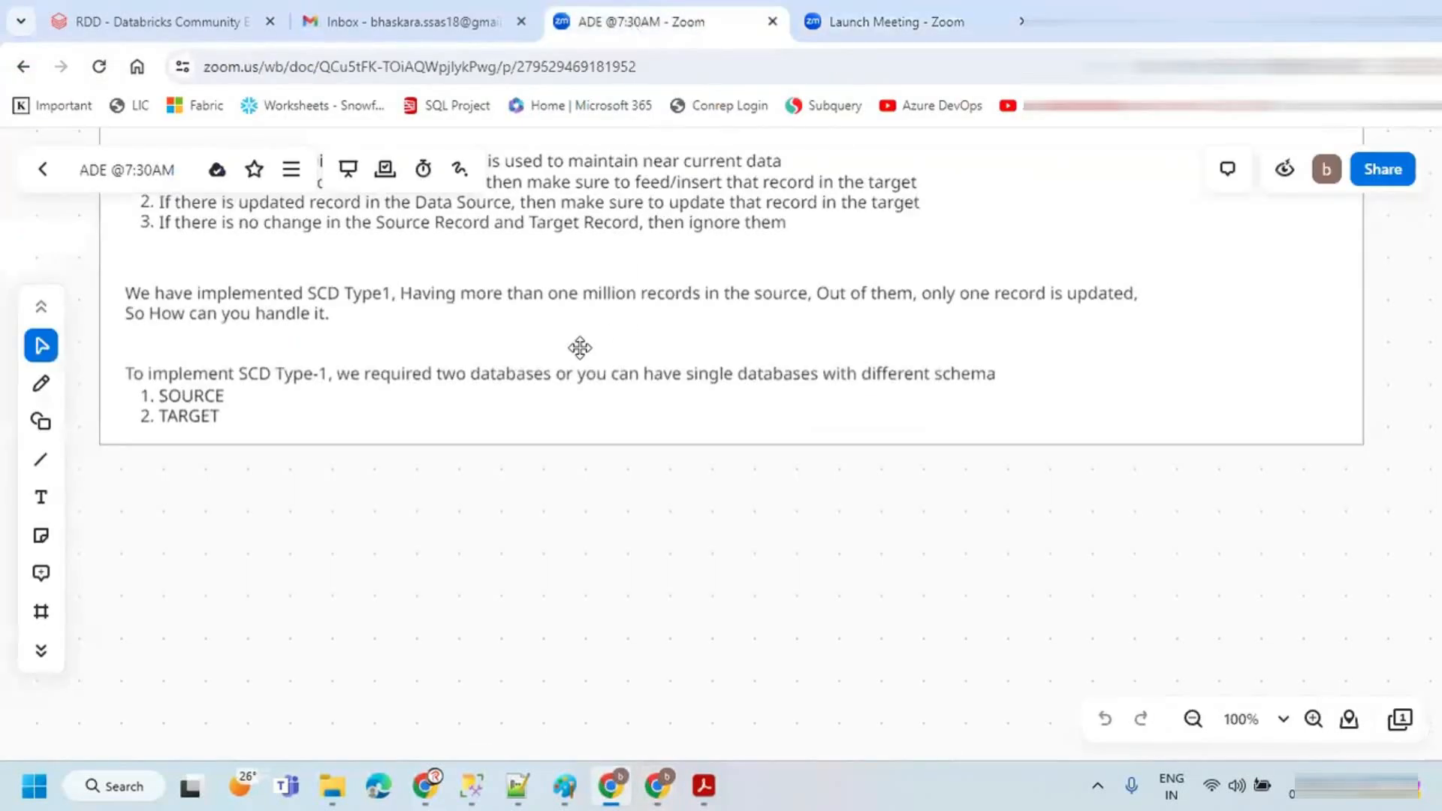
scroll(580, 345, "up", 12)
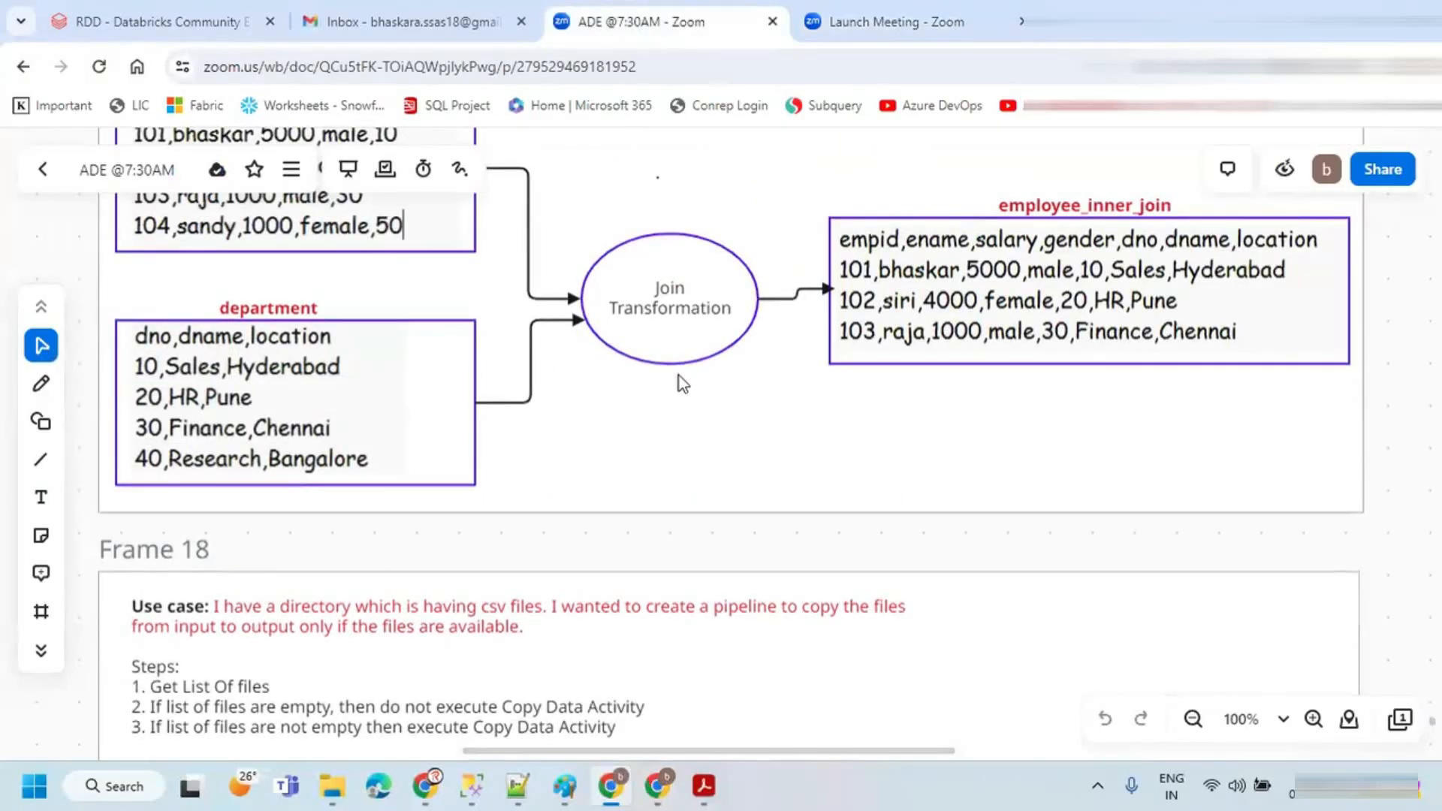
scroll(675, 380, "down", 5)
scroll(605, 413, "down", 3)
scroll(496, 484, "up", 3)
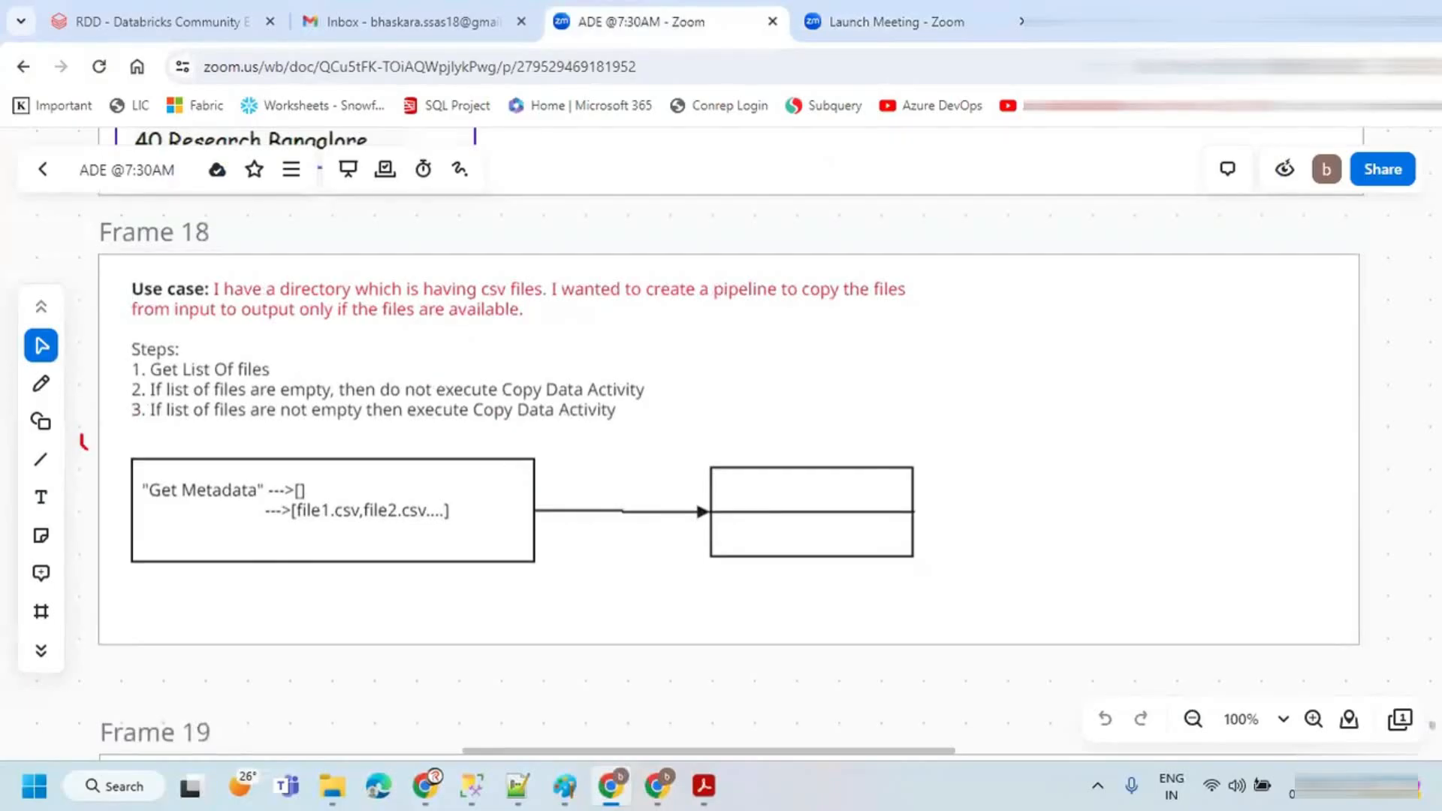
left_click_drag(82, 435, 271, 311)
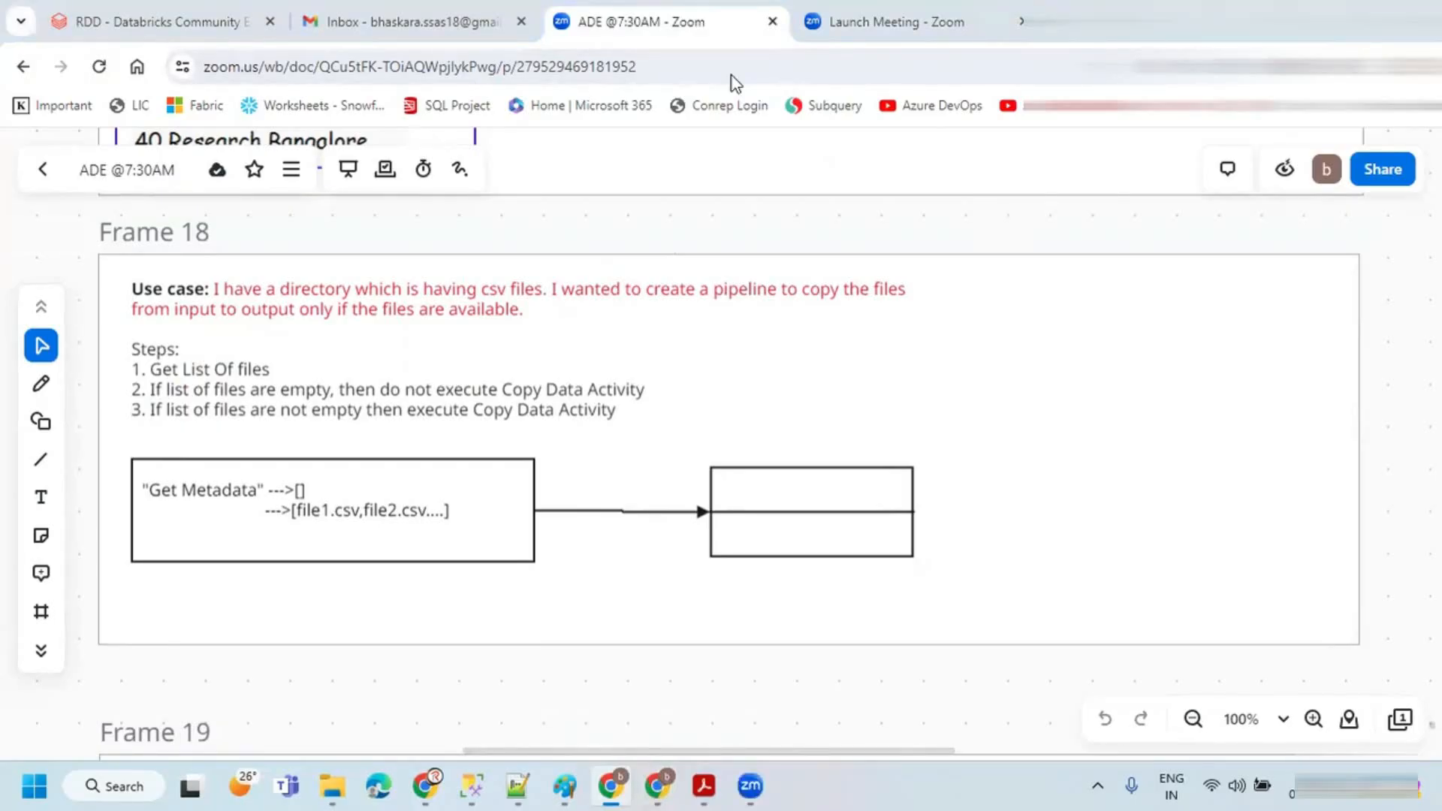
scroll(718, 688, "down", 3)
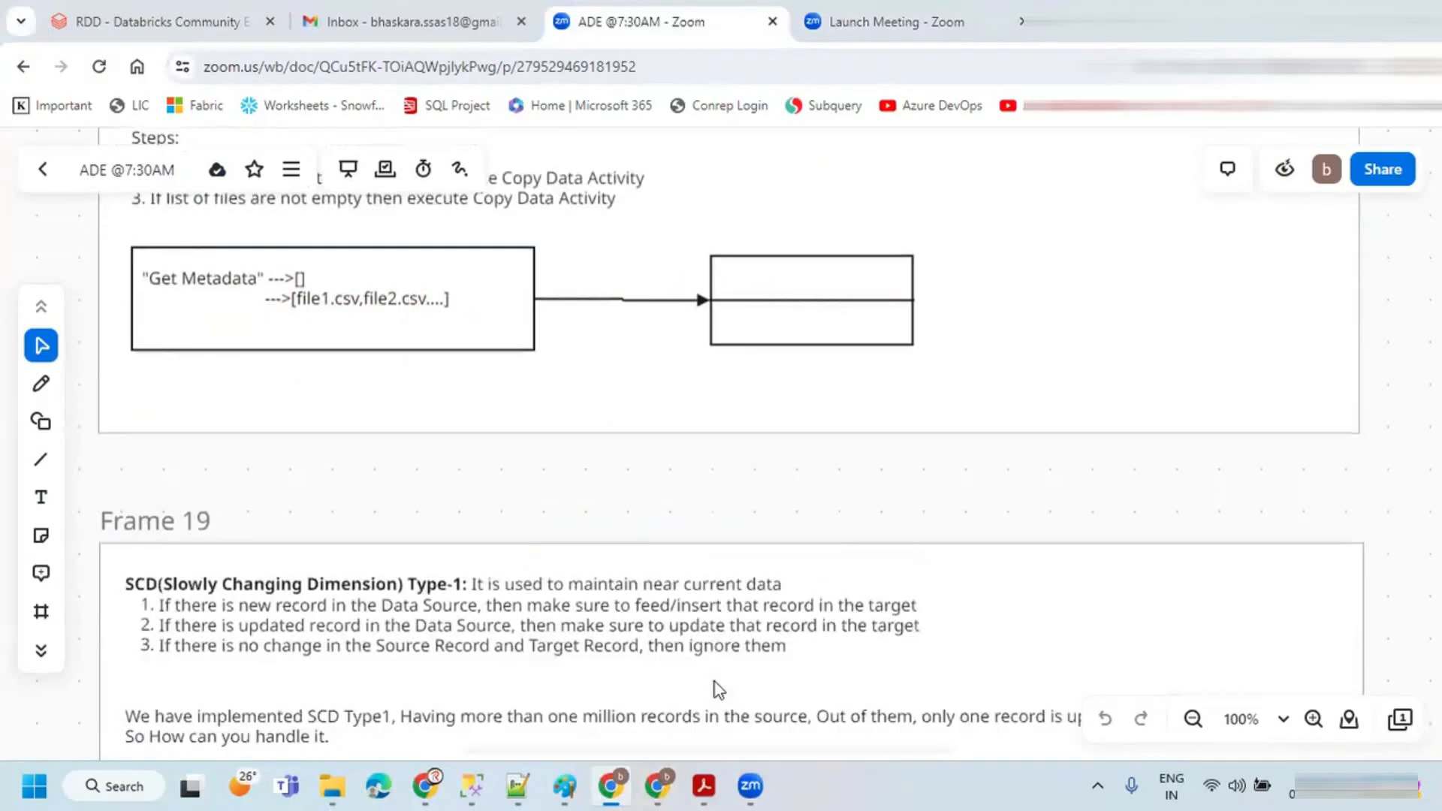
scroll(718, 688, "down", 4)
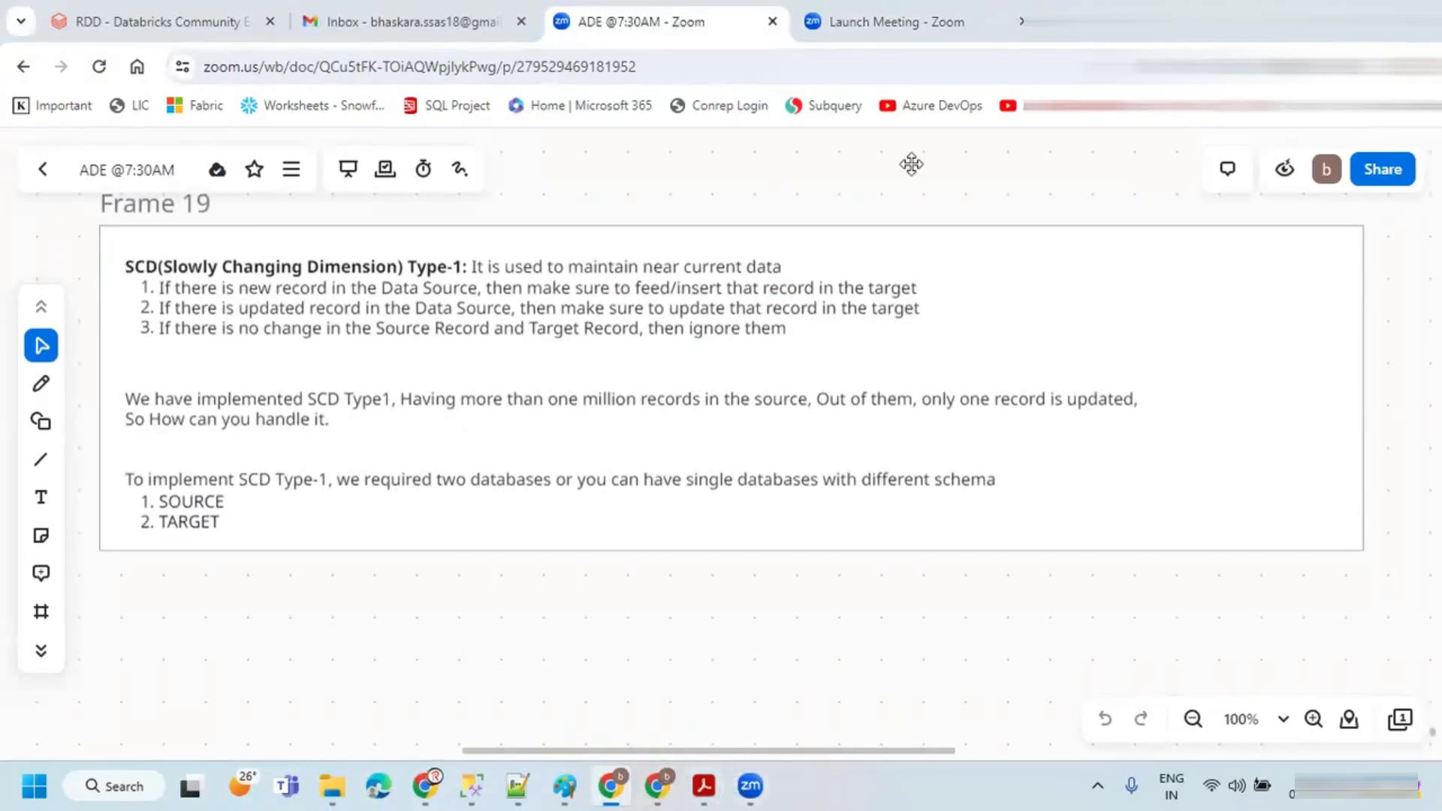
left_click(657, 786)
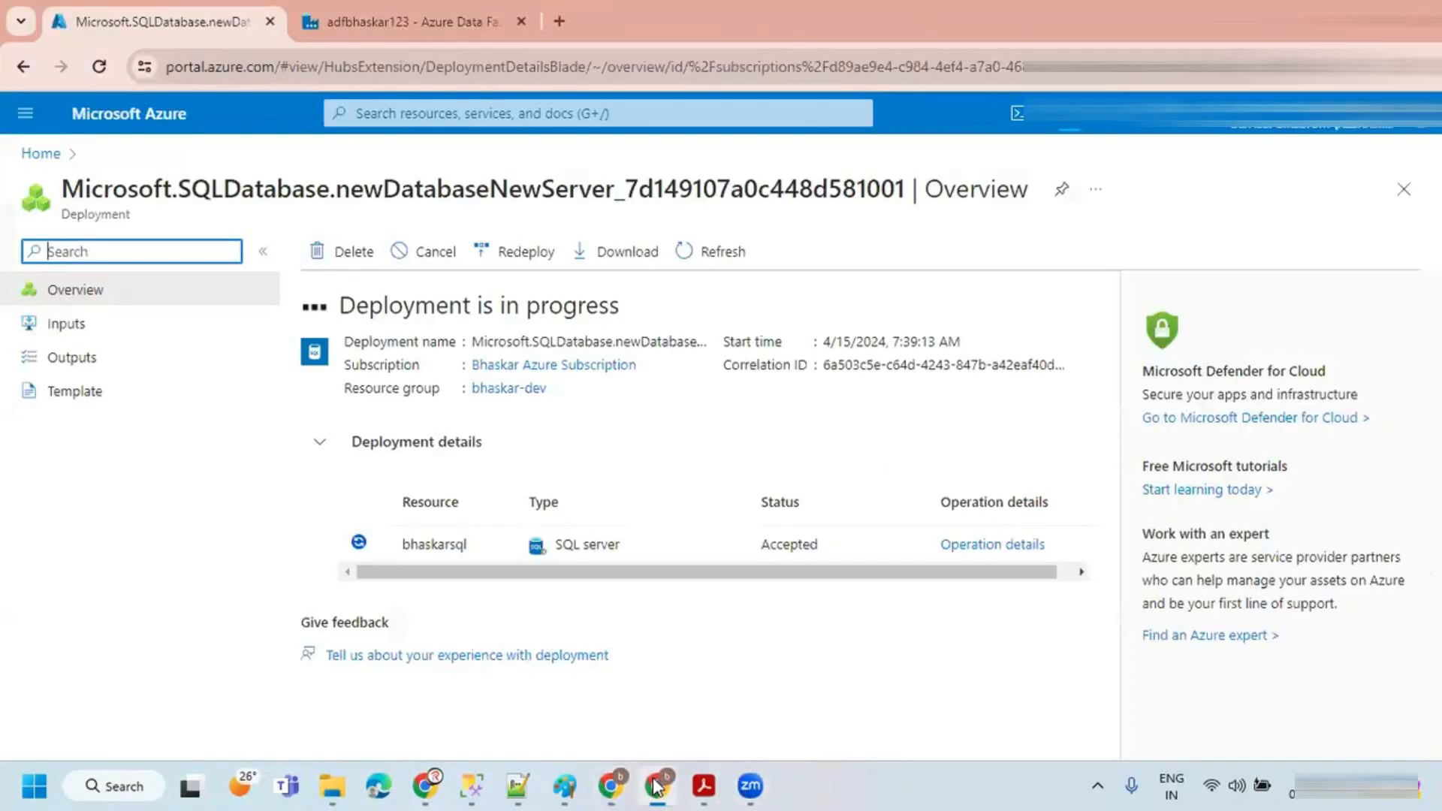
left_click(657, 786)
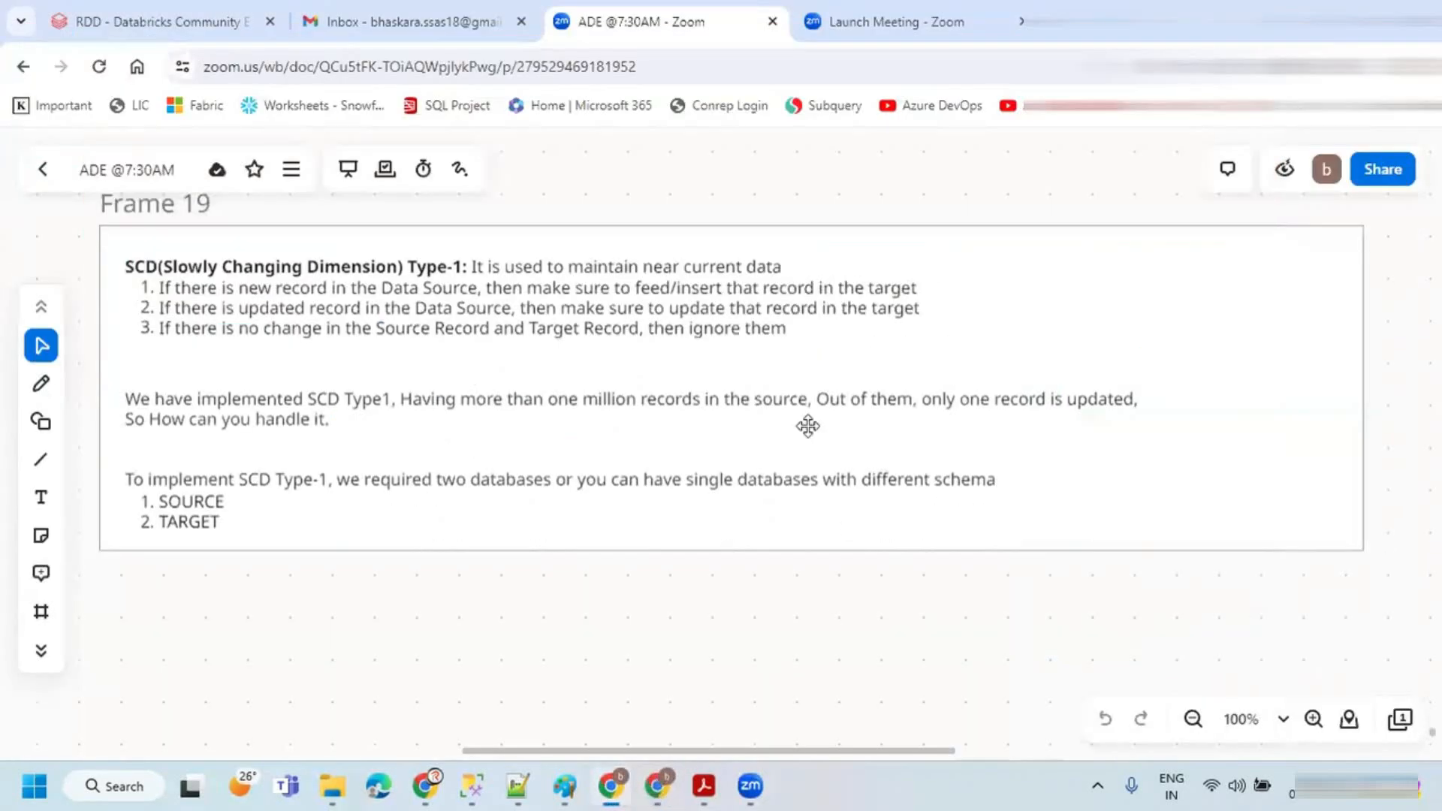
Step: Select the note blocks on the whiteboard covering SCD Type-1 rules and the SOURCE and TARGET databases
left_click(131, 266)
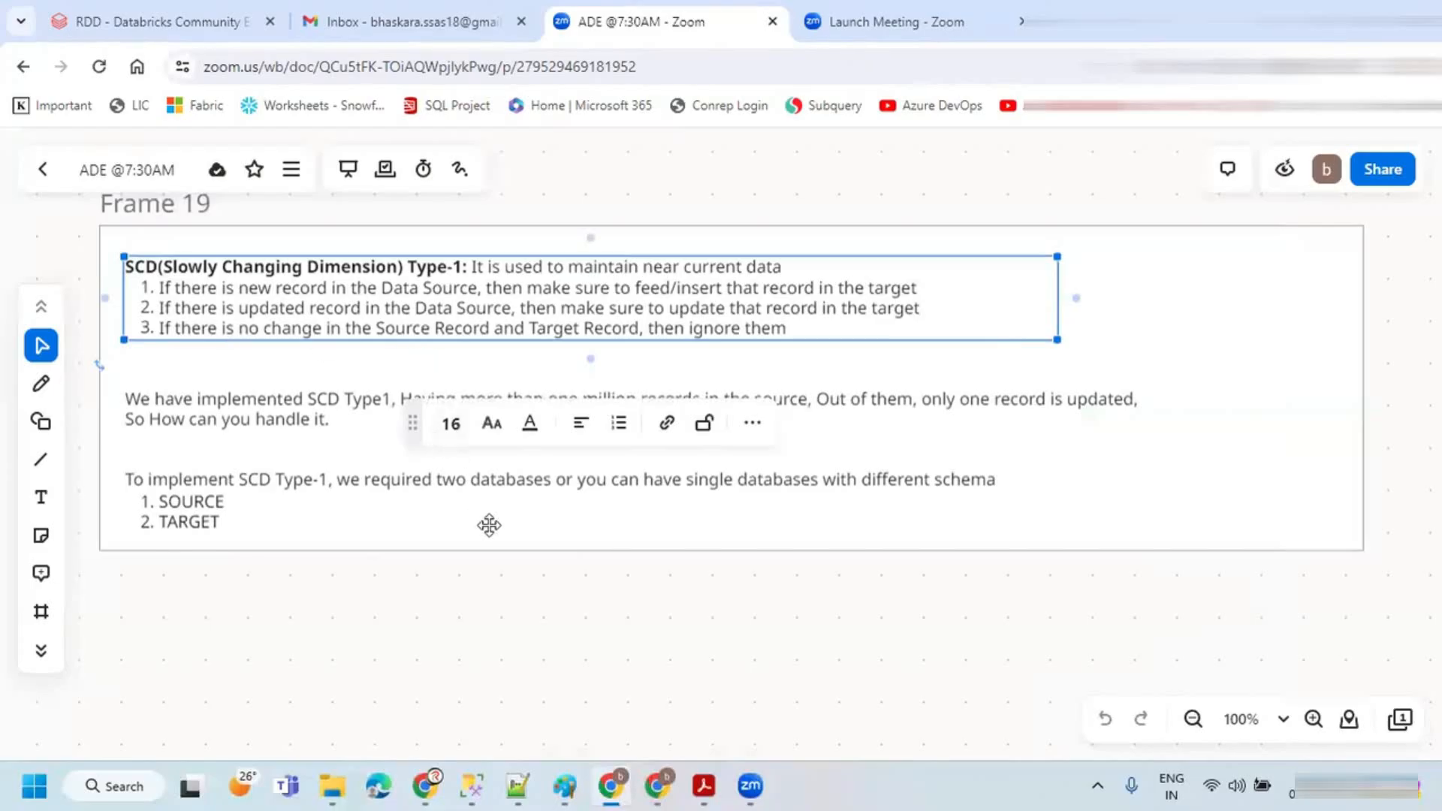
left_click(492, 548)
left_click(525, 517)
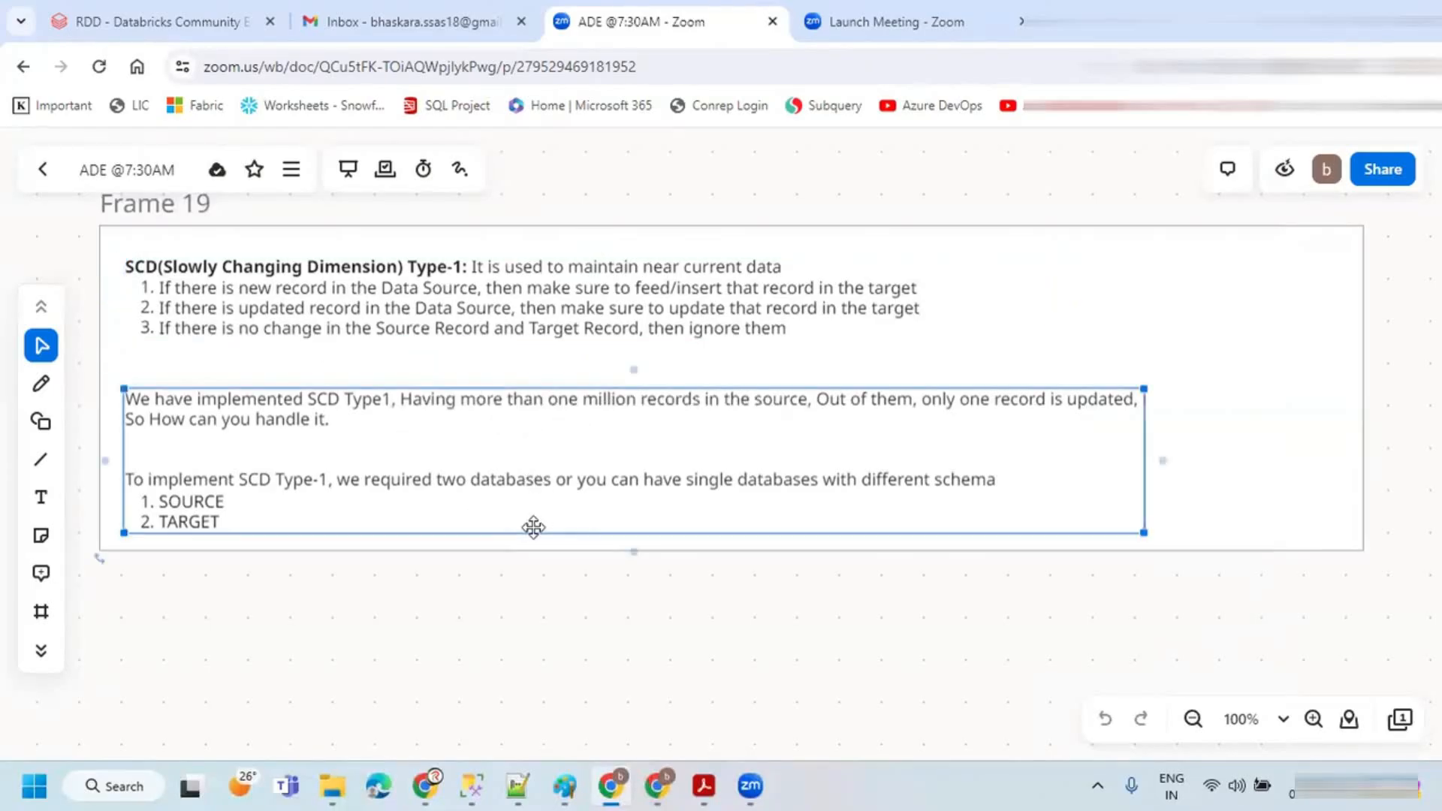
left_click(1339, 242)
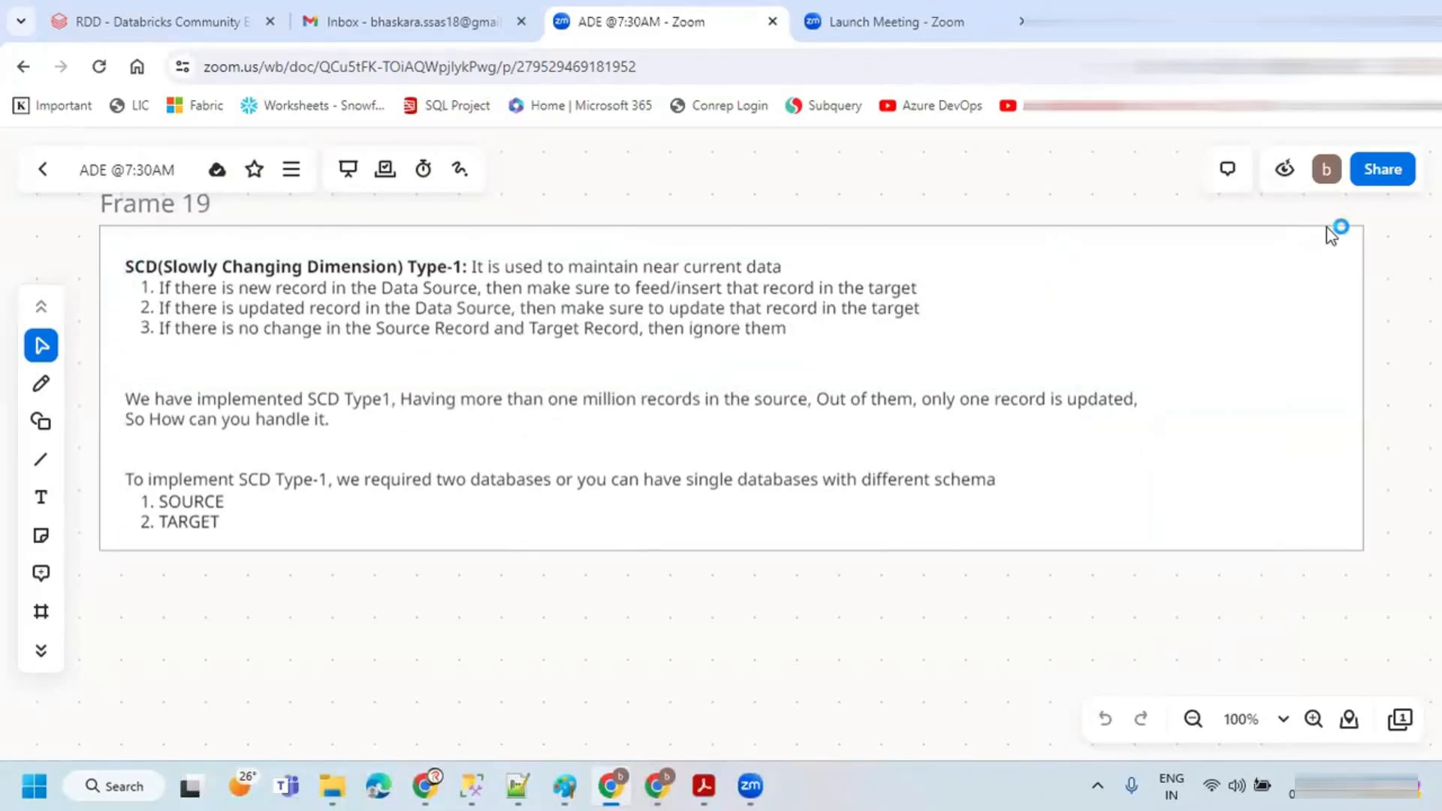
left_click(1239, 550)
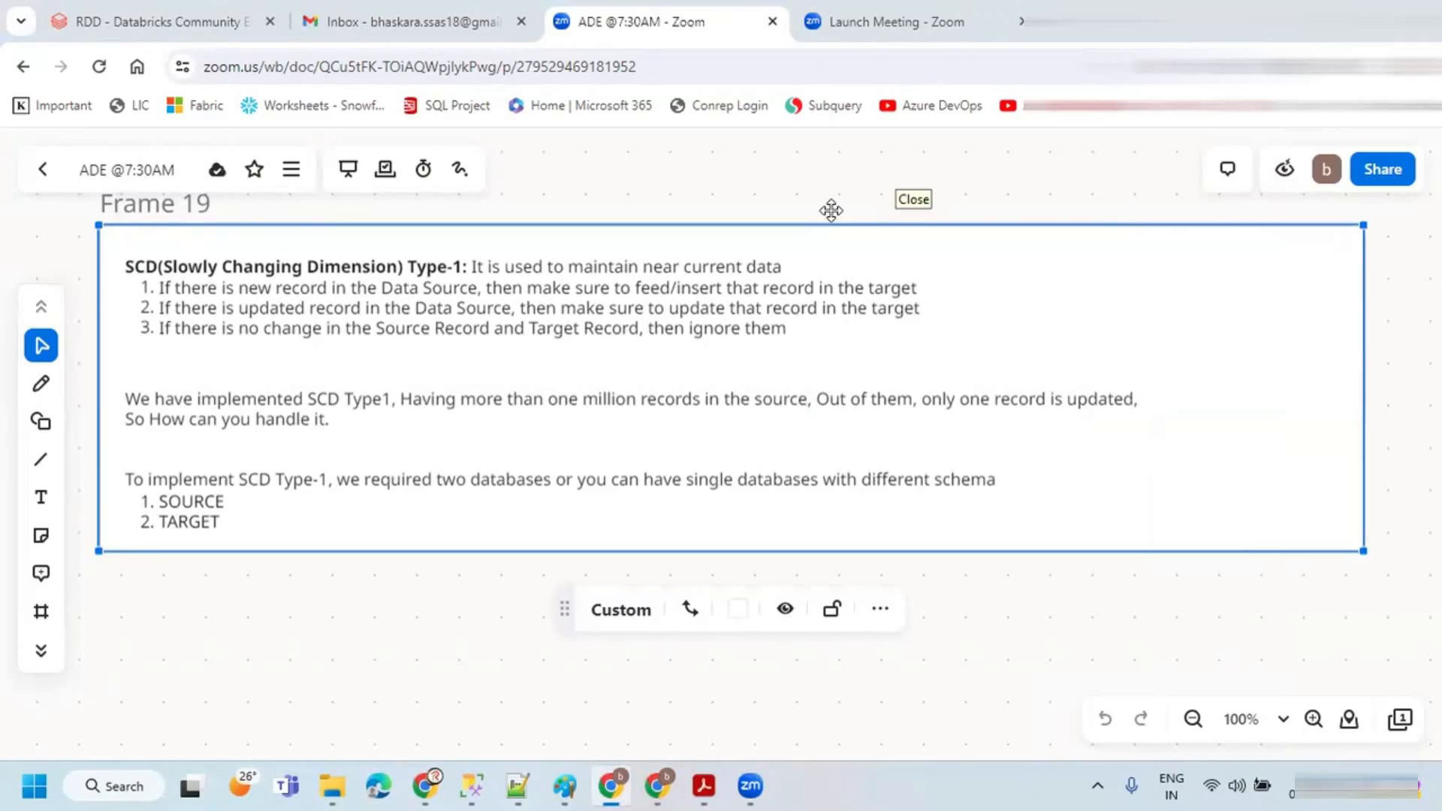
left_click(977, 593)
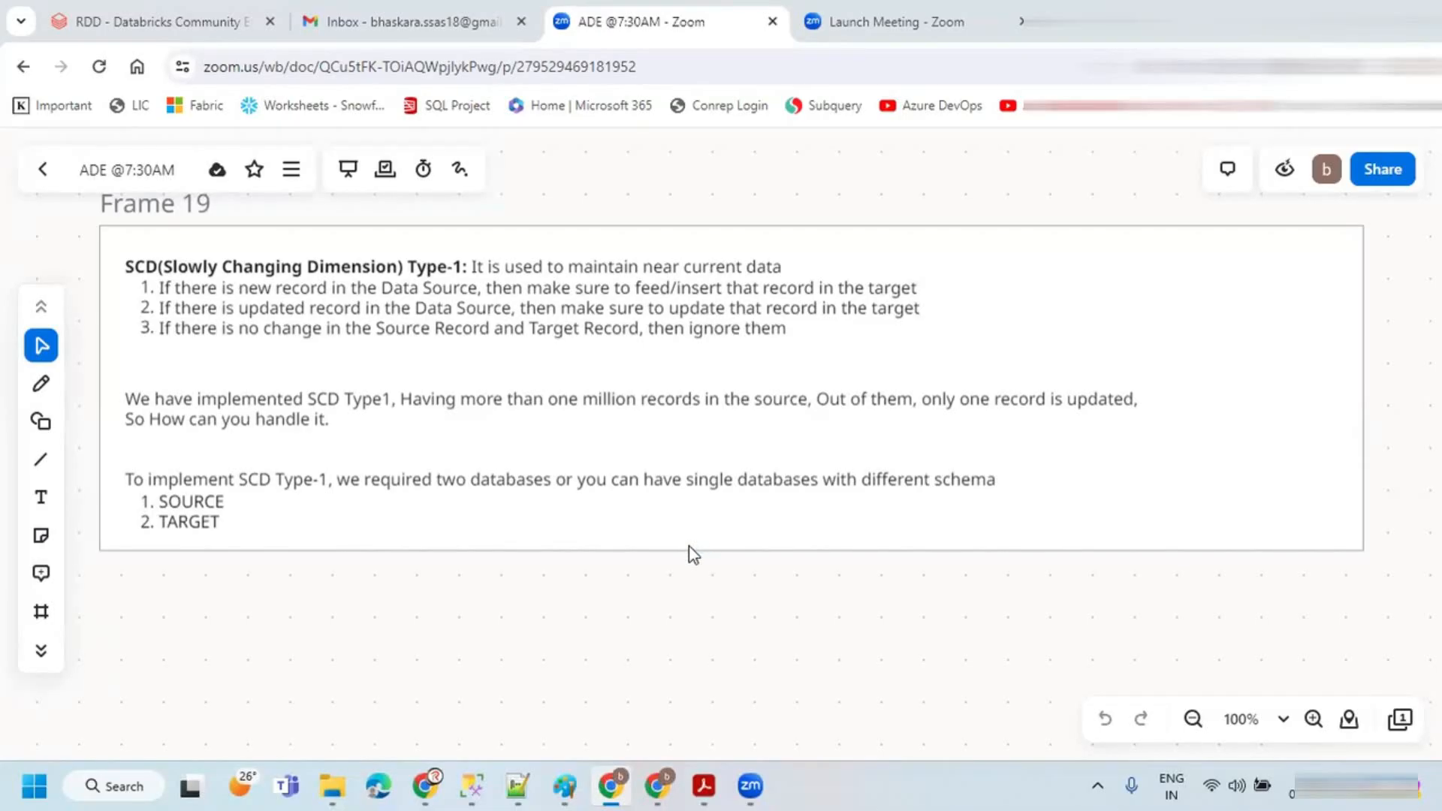
Step: Return to the portal, open the deployed SOURCE database, and go back to the portal home page
left_click(660, 785)
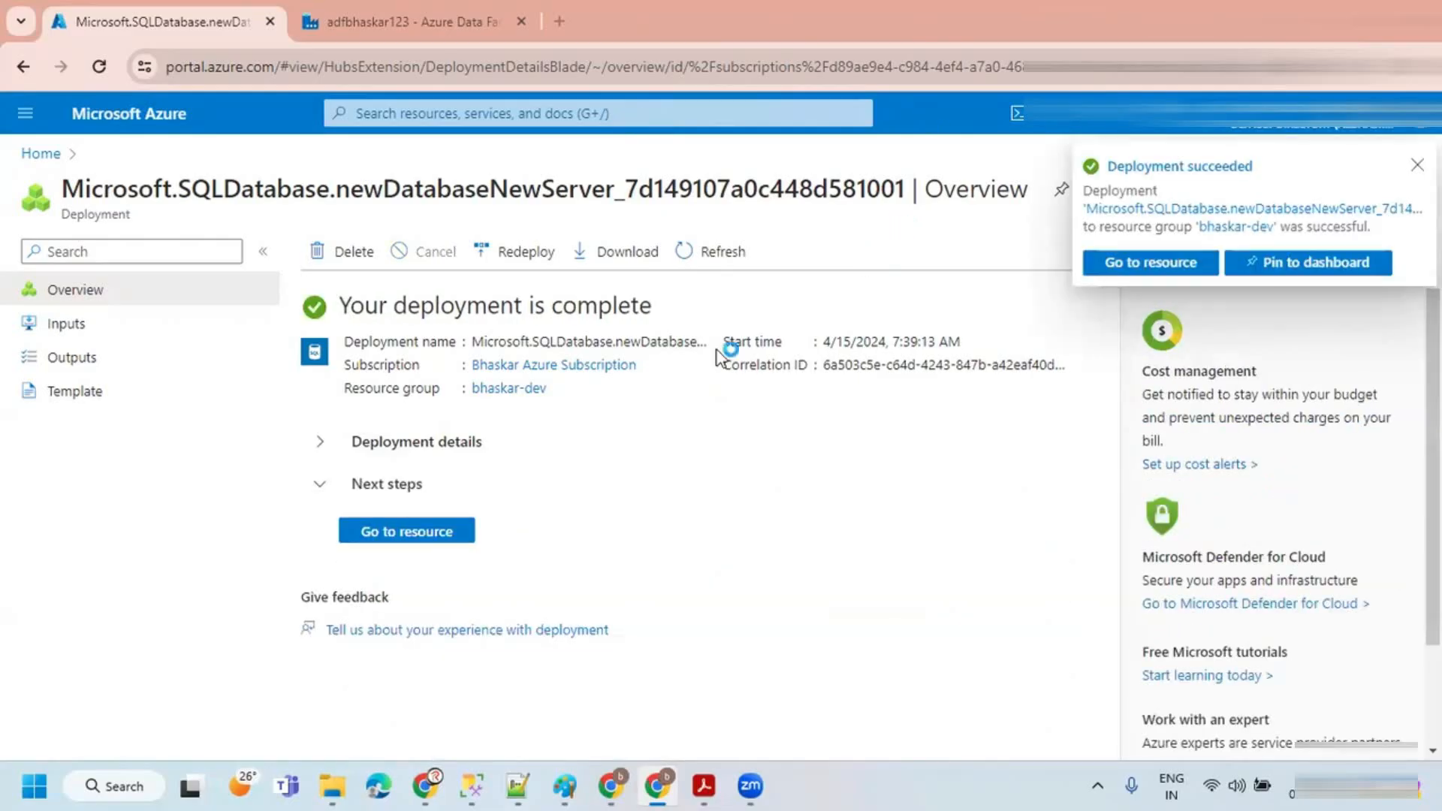
left_click(427, 534)
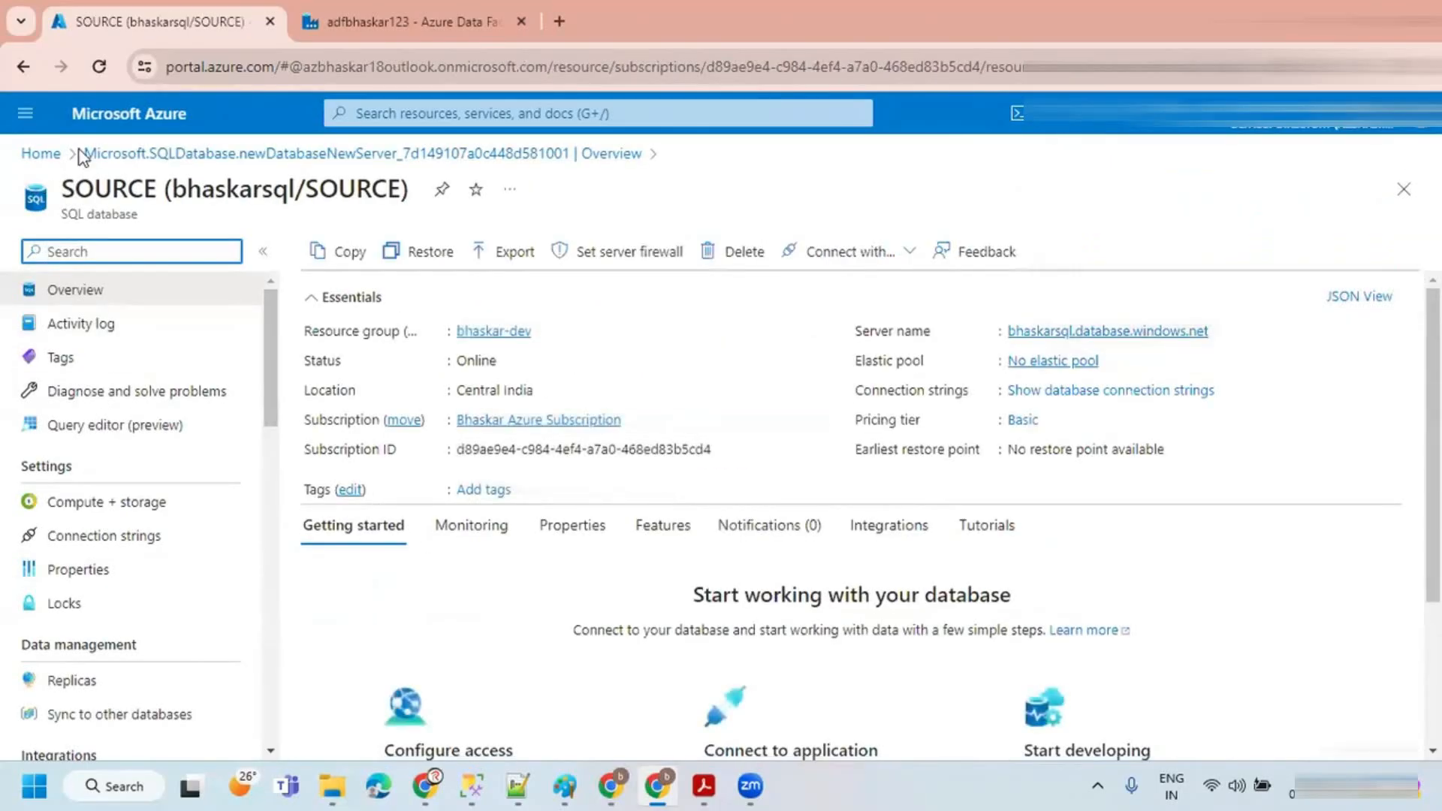
left_click(41, 153)
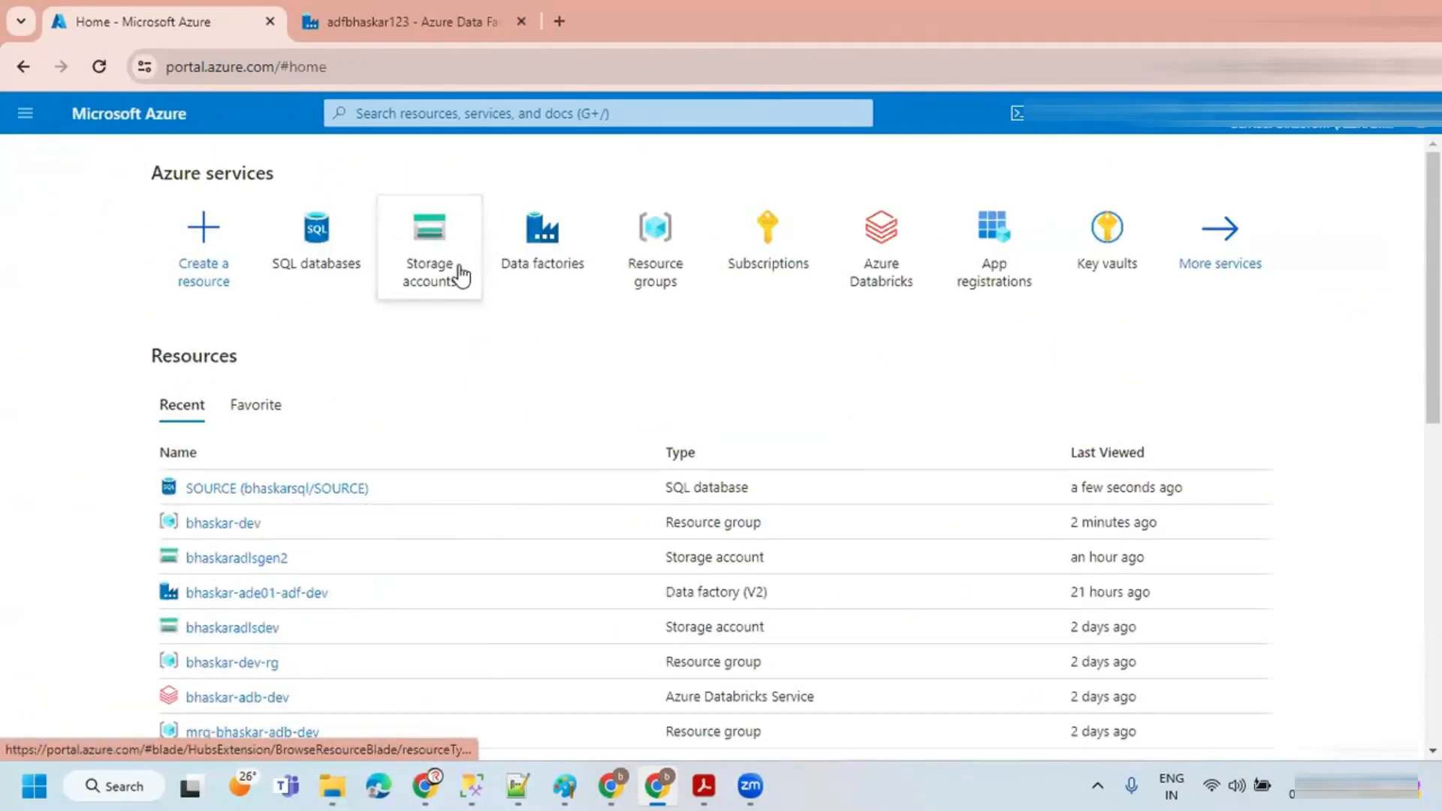
Step: Revisit the whiteboard notes listing the SOURCE and TARGET databases, then switch back to the portal
left_click(617, 785)
scroll(564, 541, "up", 1)
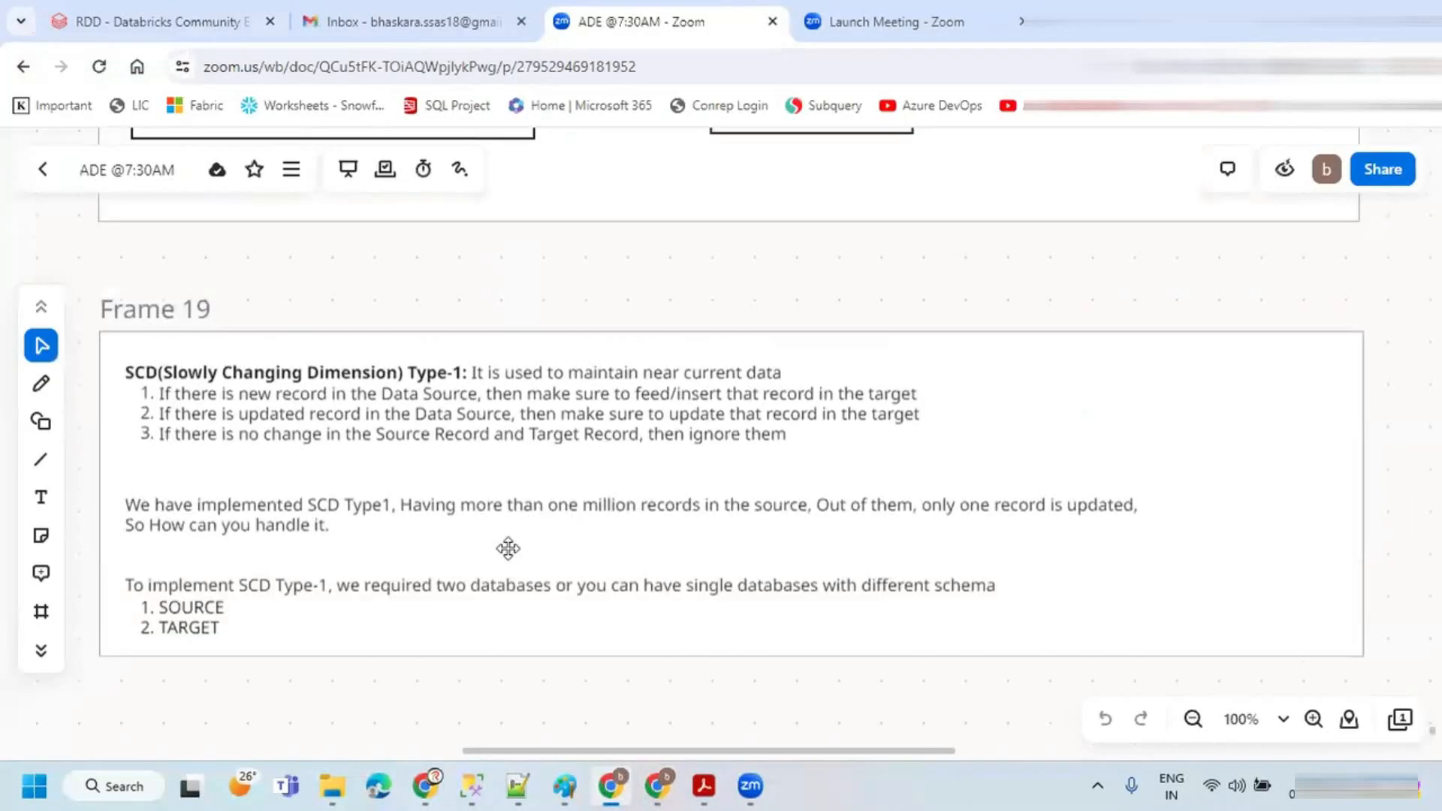
left_click(227, 595)
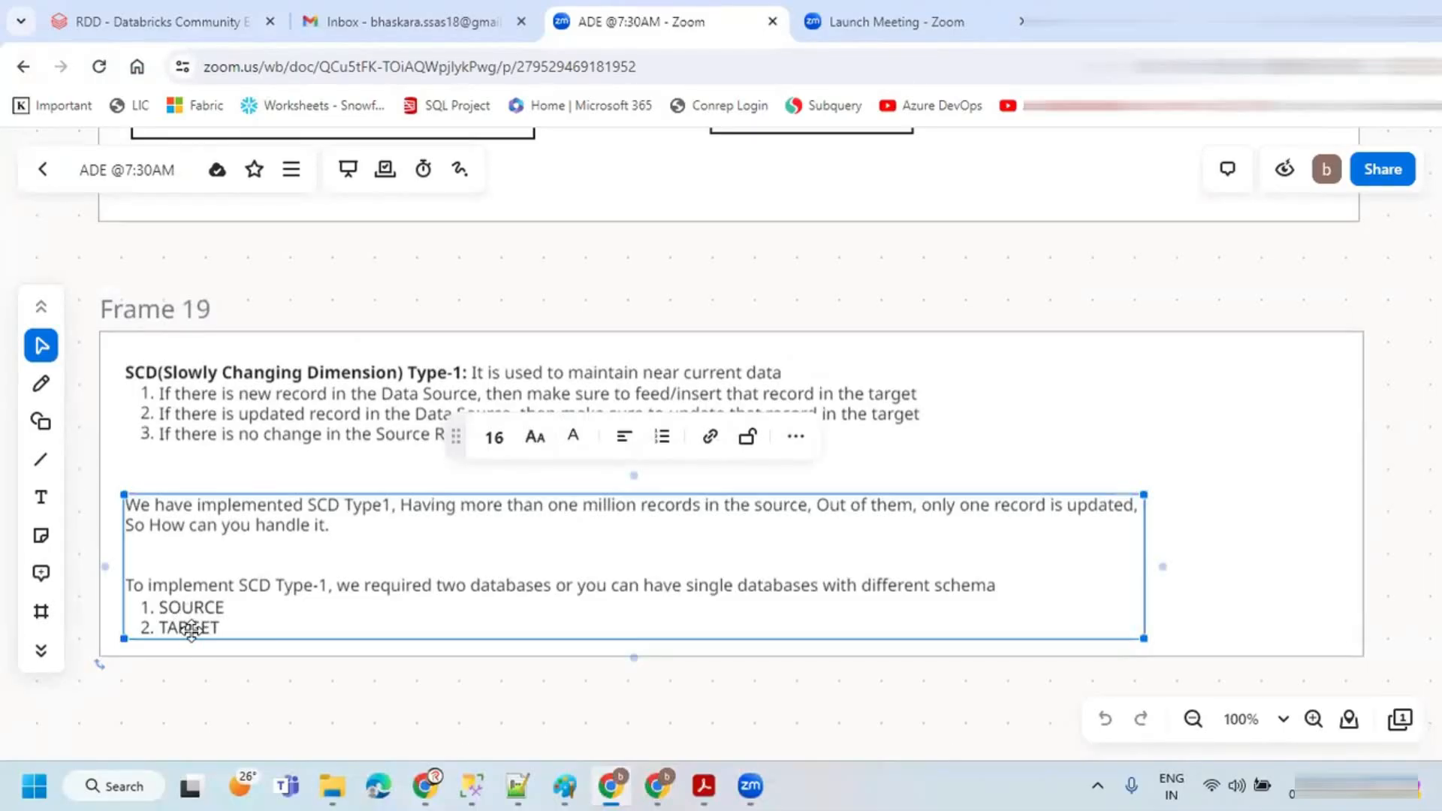
left_click(1197, 552)
key("alt+Tab")
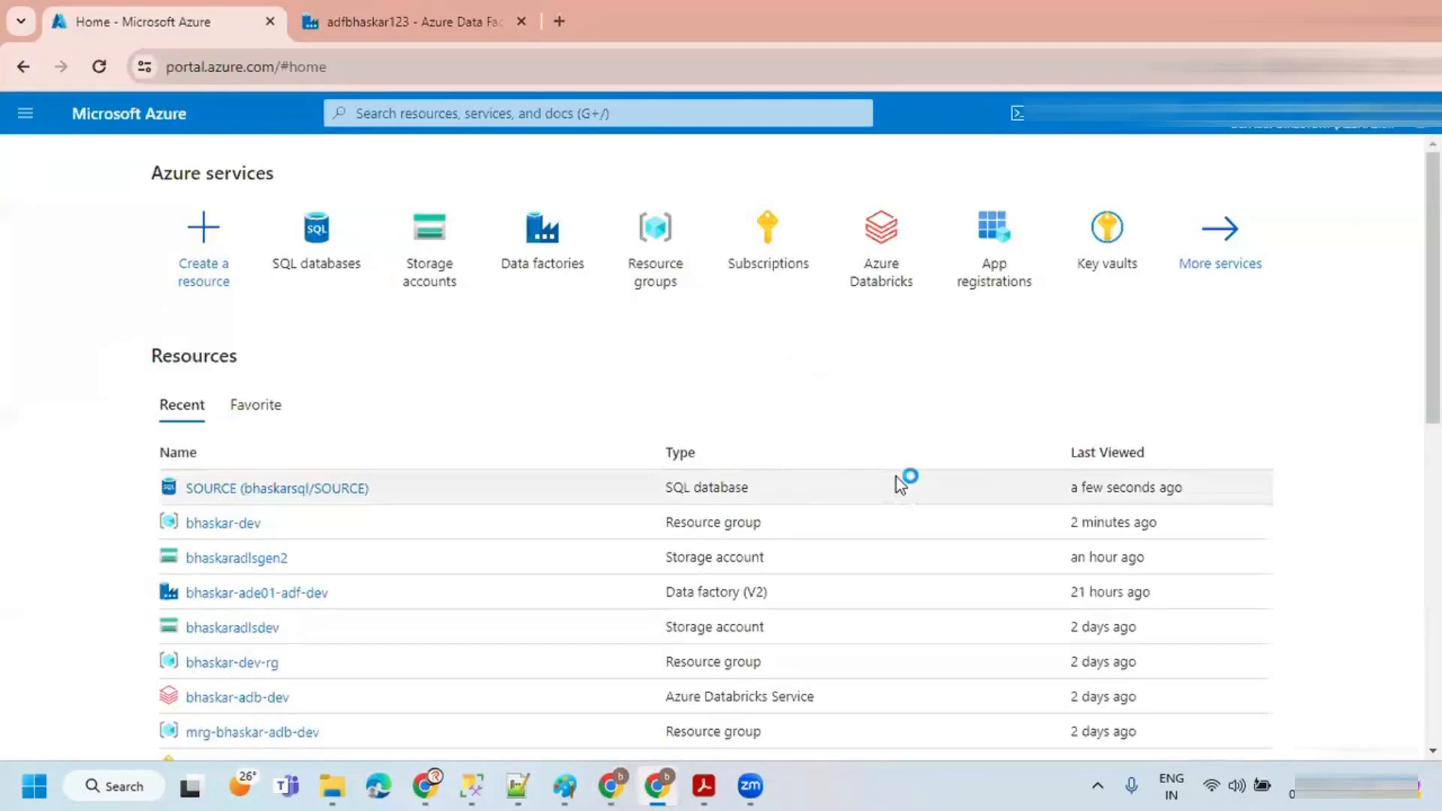
Step: Start a new SQL database named TARGET on the bhaskarsql server with the Development workload environment
left_click(329, 248)
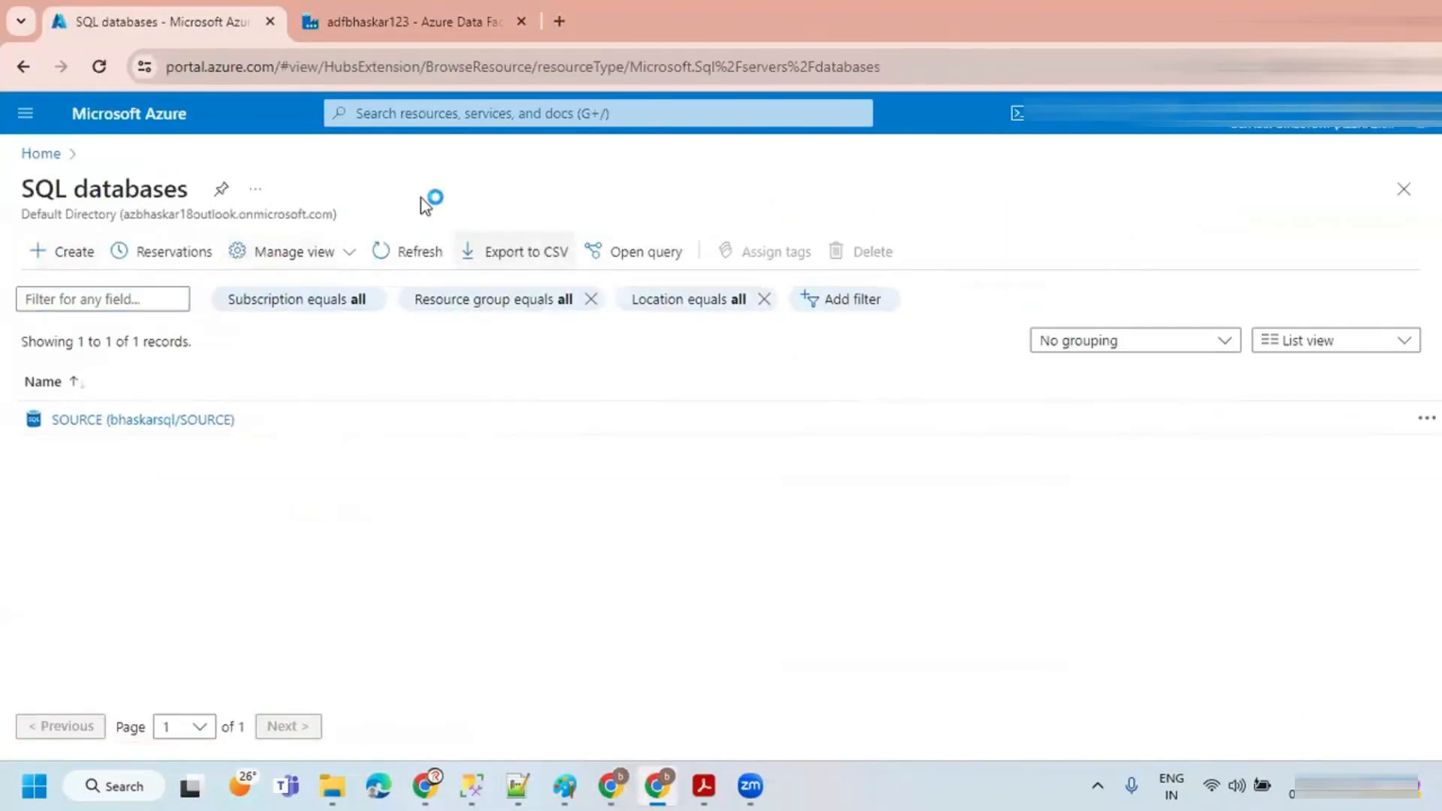
scroll(291, 412, "down", 3)
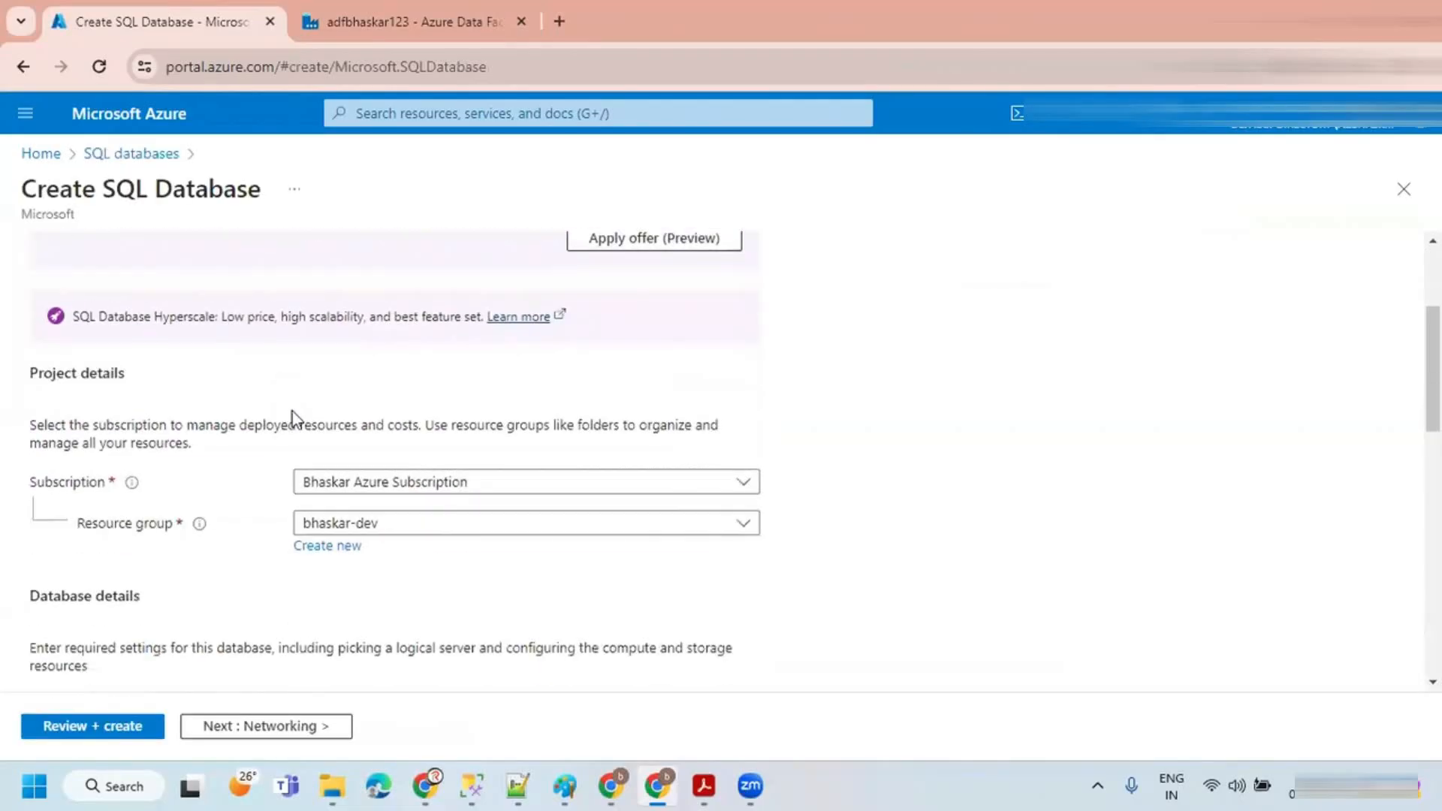
scroll(344, 399, "down", 3)
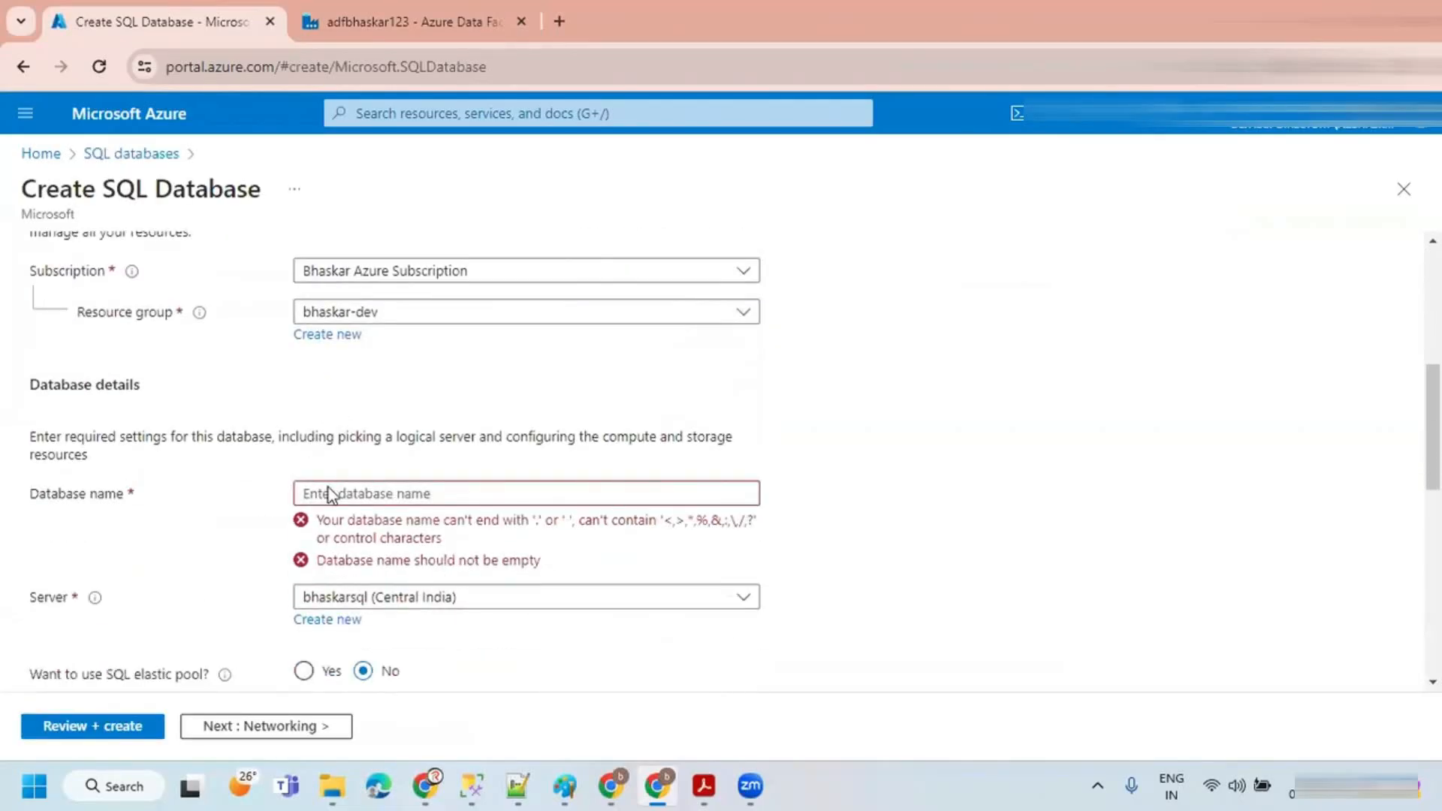
scroll(329, 480, "down", 8)
scroll(338, 385, "up", 6)
left_click(331, 312)
type("TARGET")
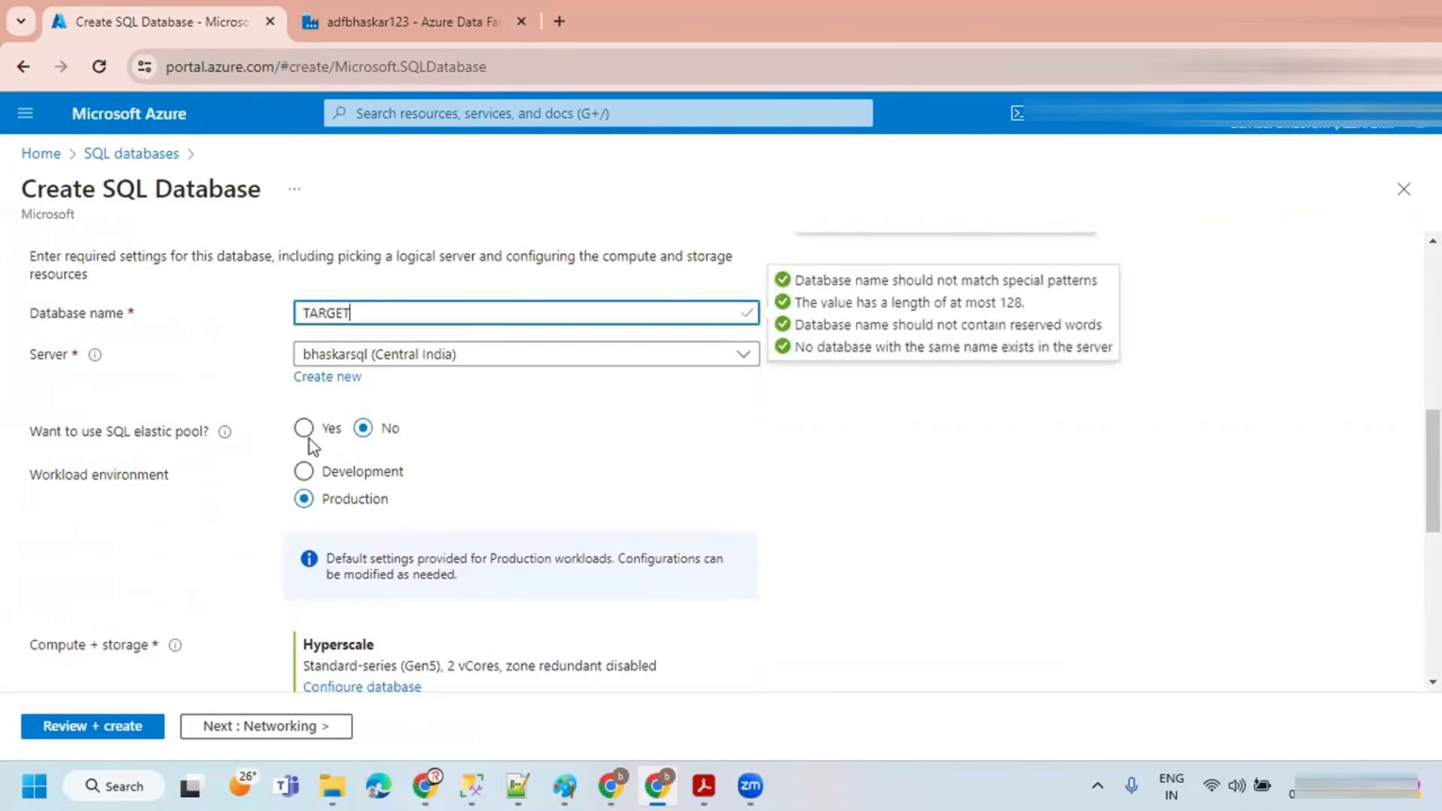
left_click(304, 473)
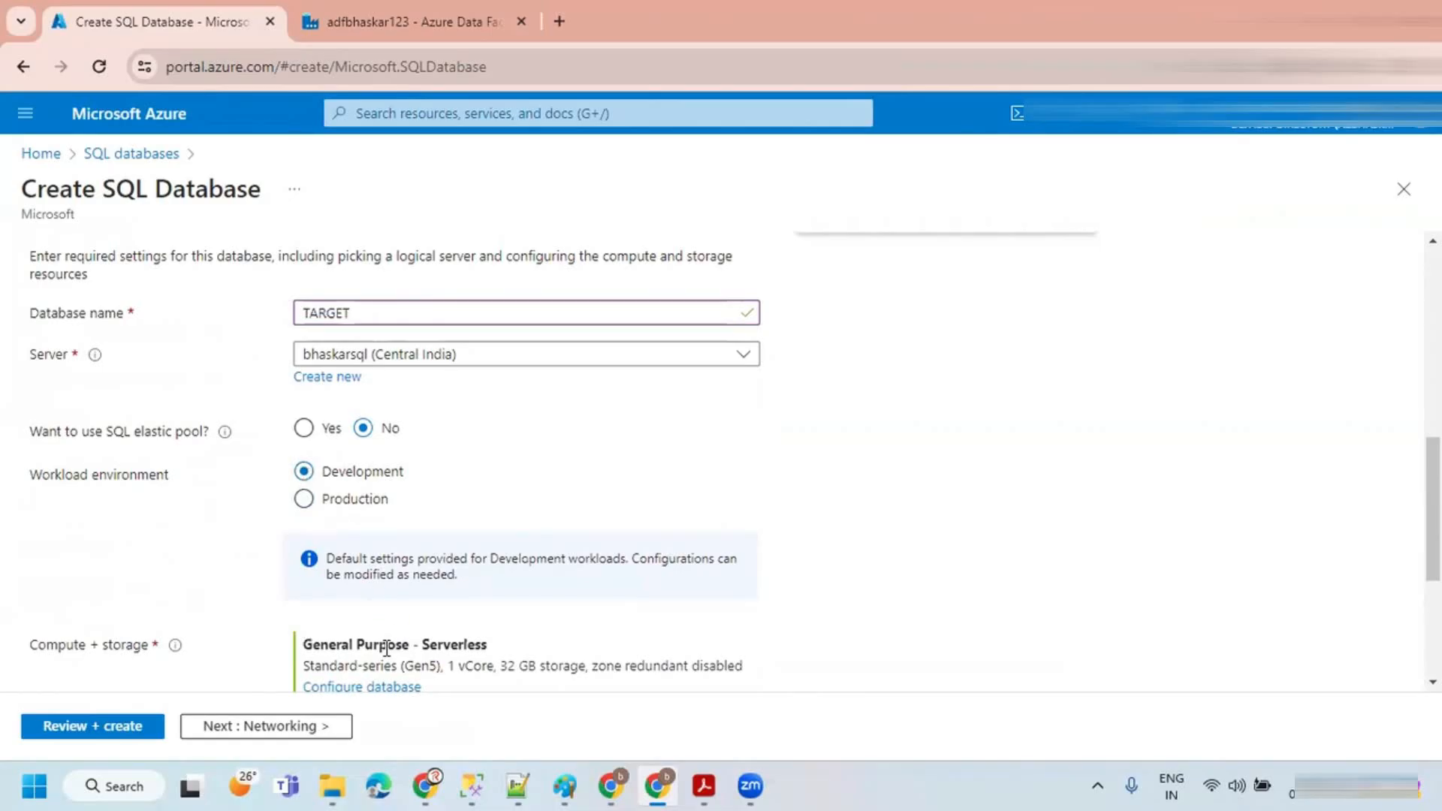
Step: Configure the TARGET database with the Basic service tier
scroll(386, 647, "down", 3)
left_click(345, 475)
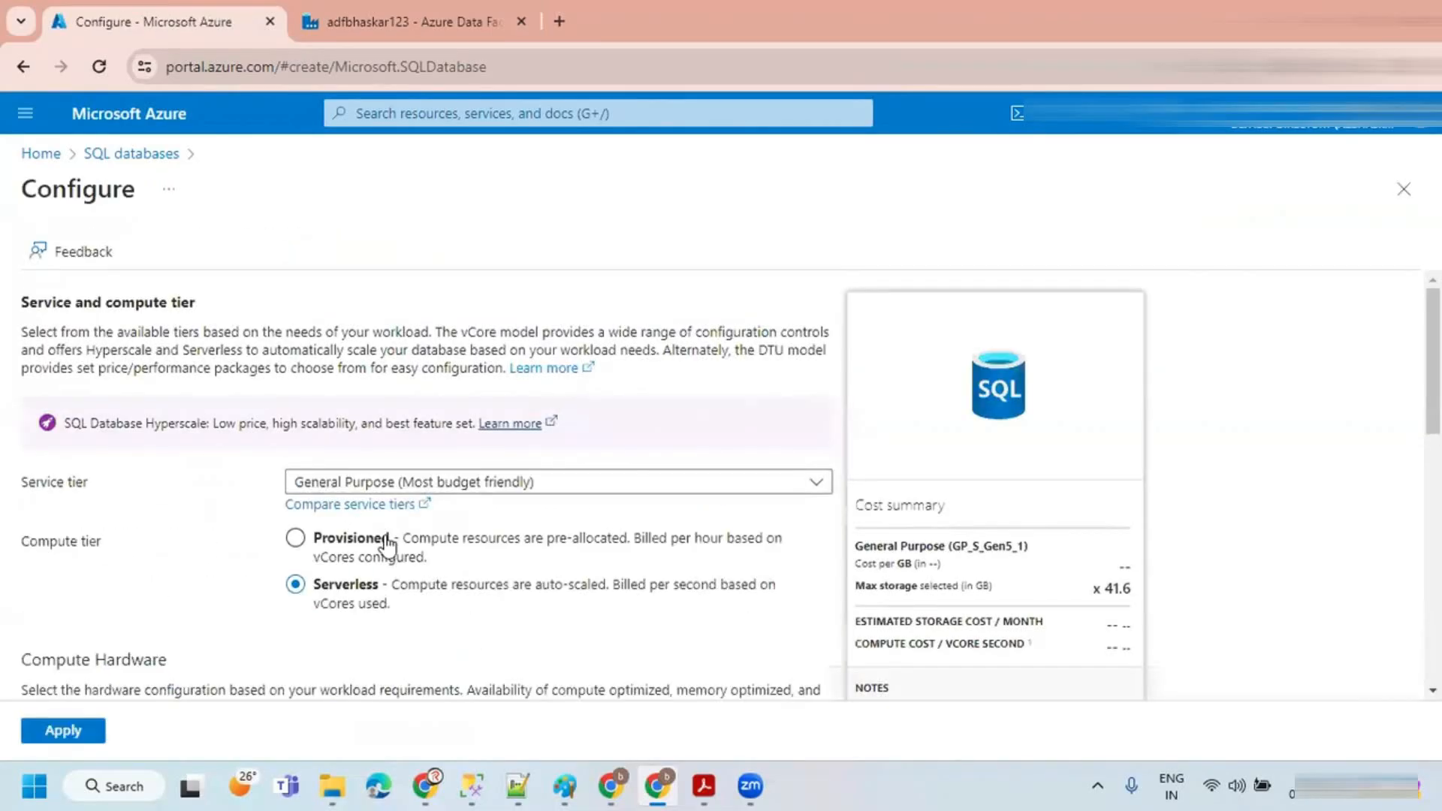
left_click(373, 487)
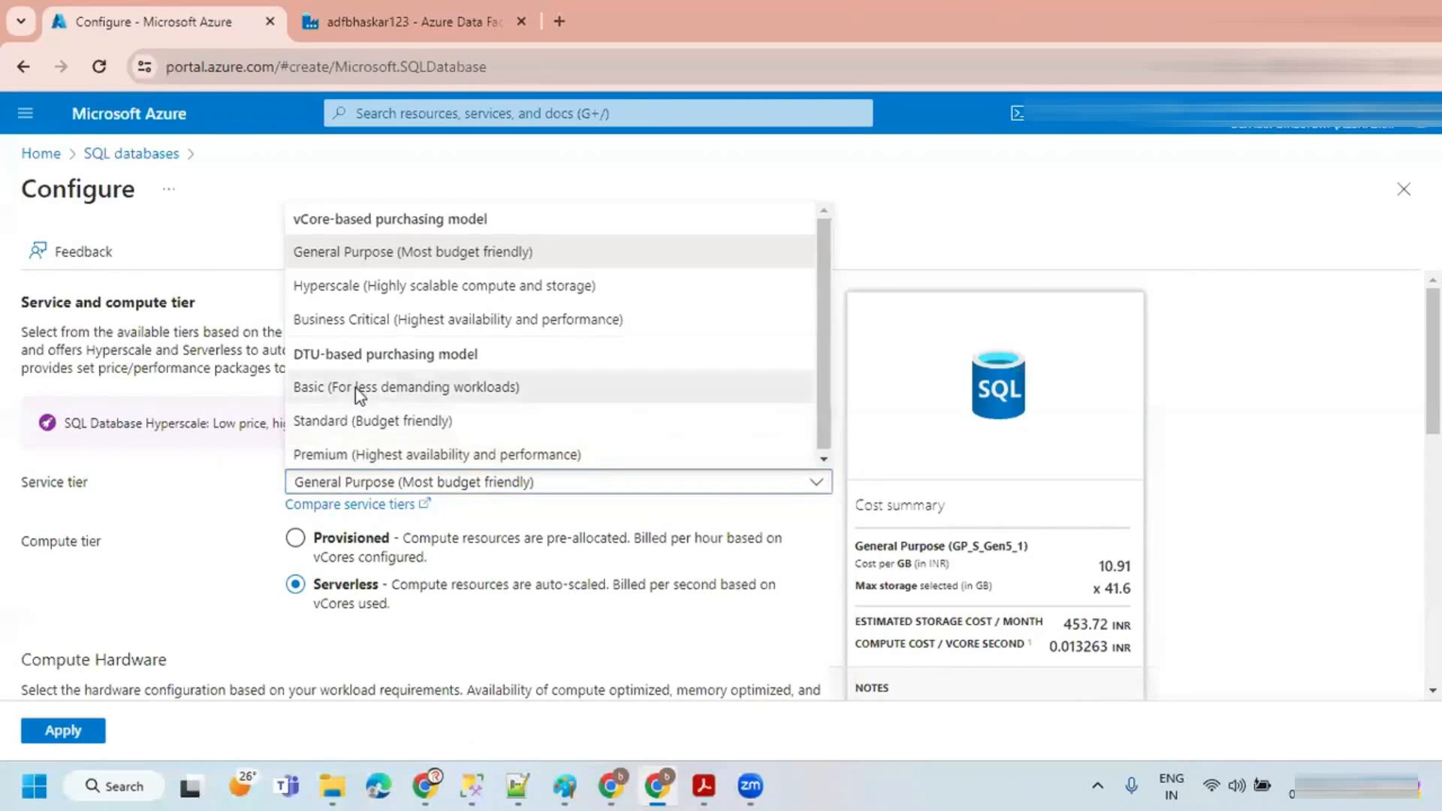
left_click(354, 388)
left_click(63, 730)
scroll(441, 576, "down", 2)
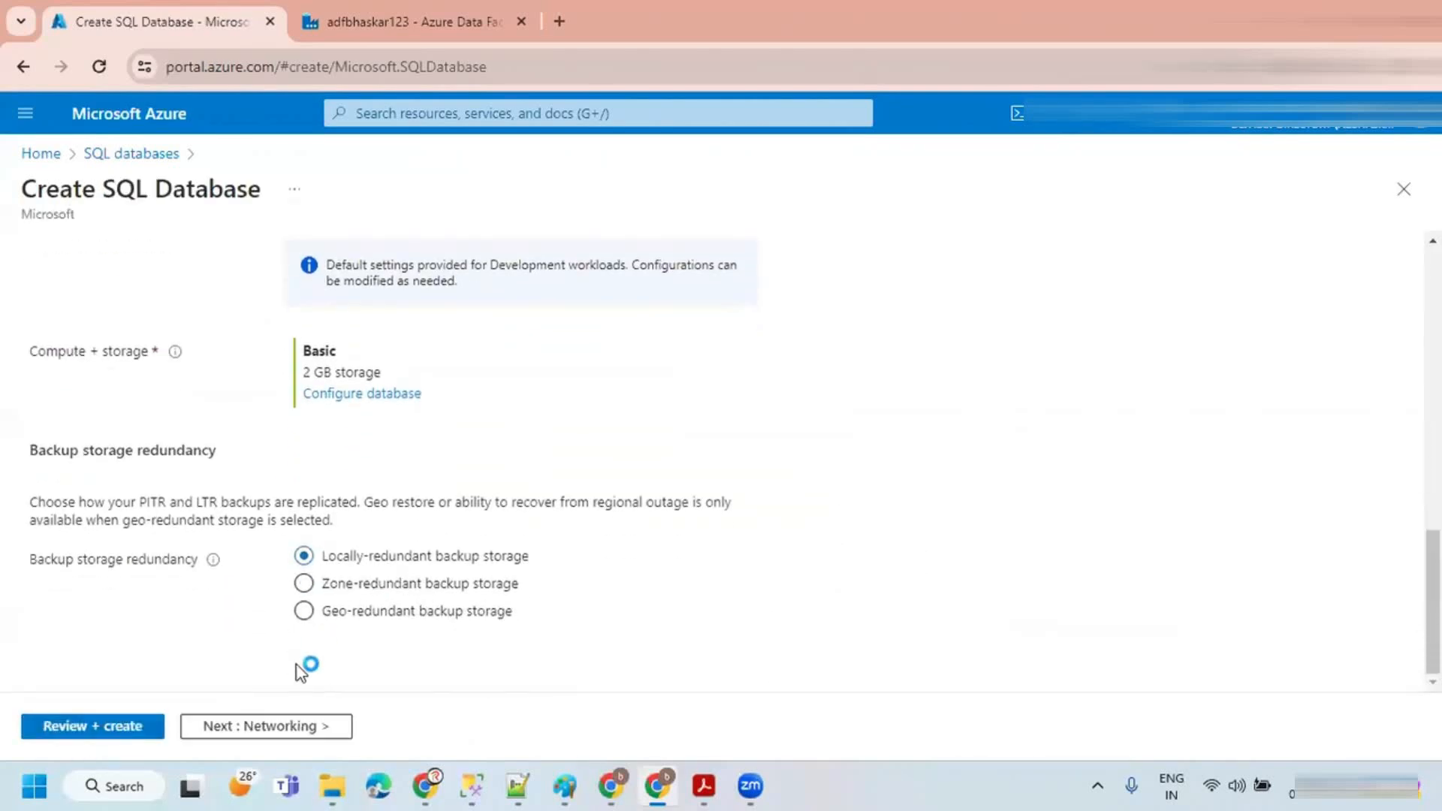
scroll(389, 479, "up", 5)
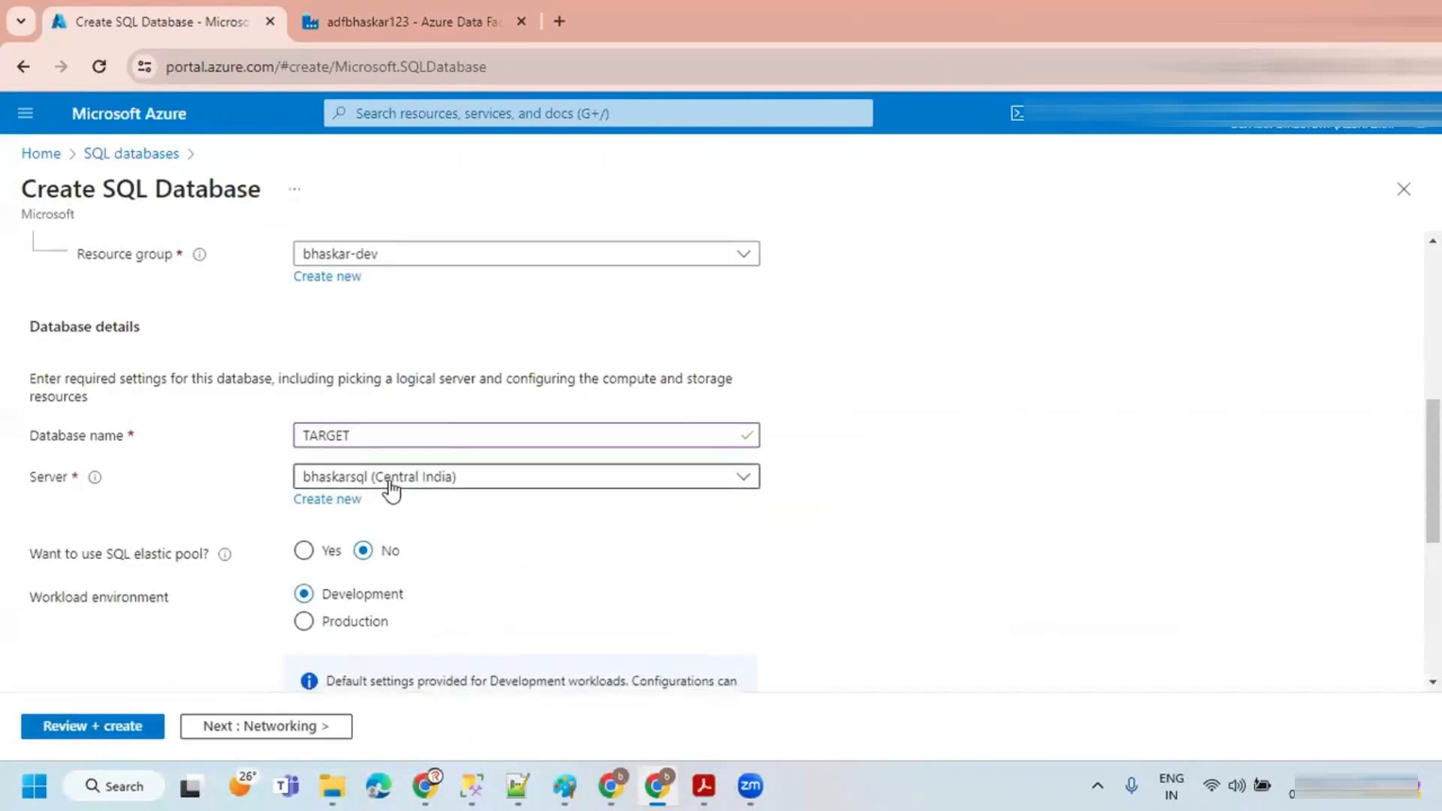
scroll(389, 484, "down", 4)
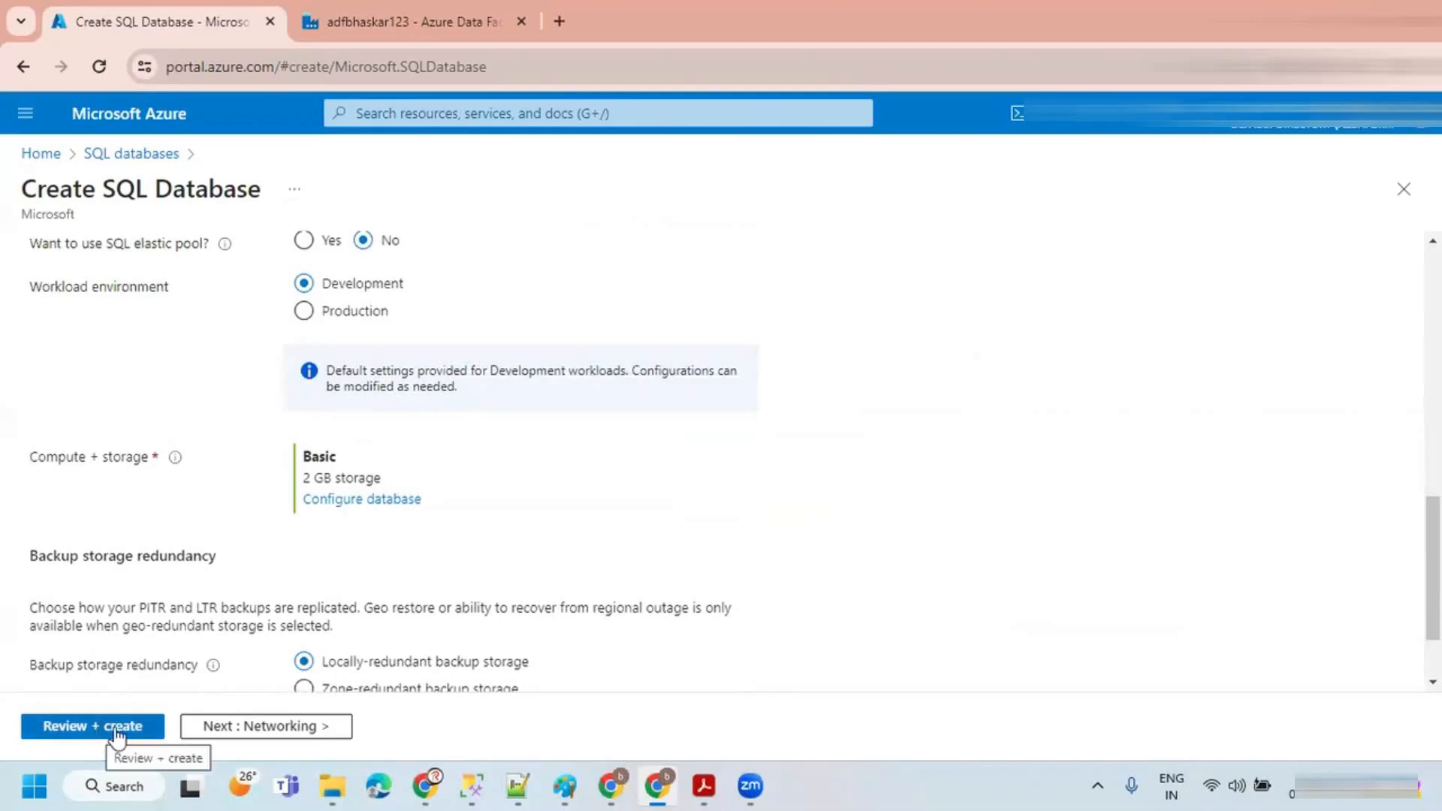
Step: Add the current client IP address in networking, then review and create the TARGET database
left_click(191, 737)
left_click(396, 539)
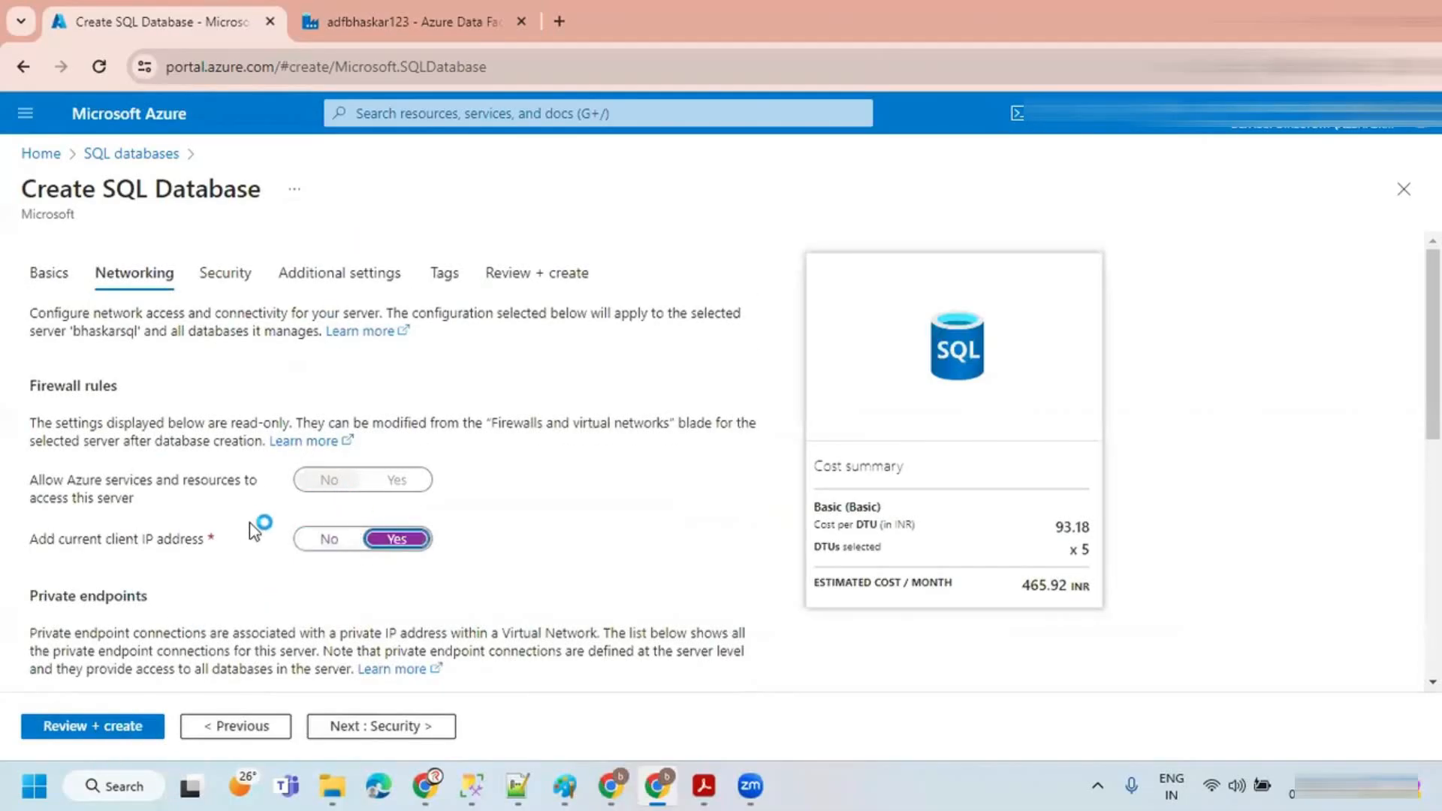
left_click(86, 730)
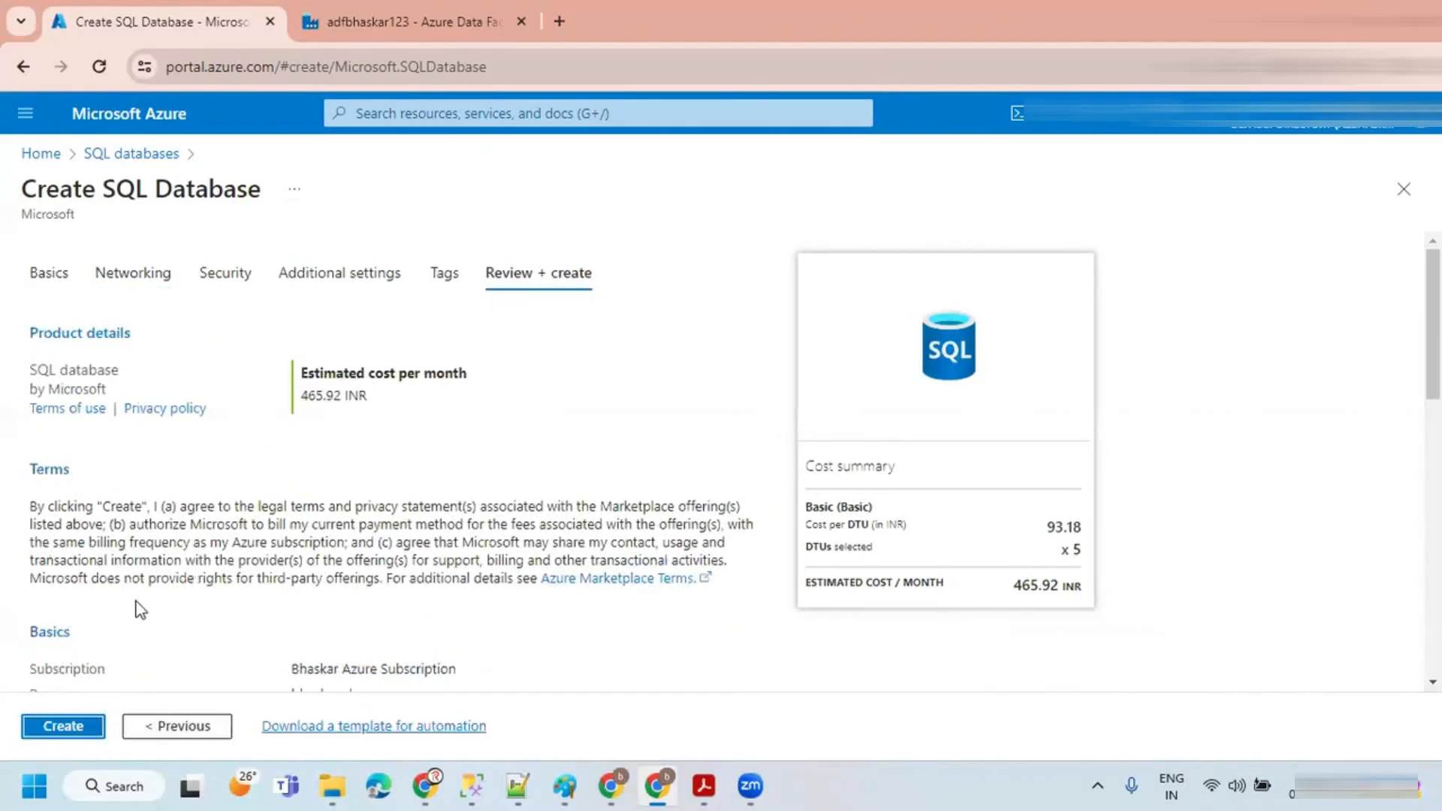
left_click(61, 725)
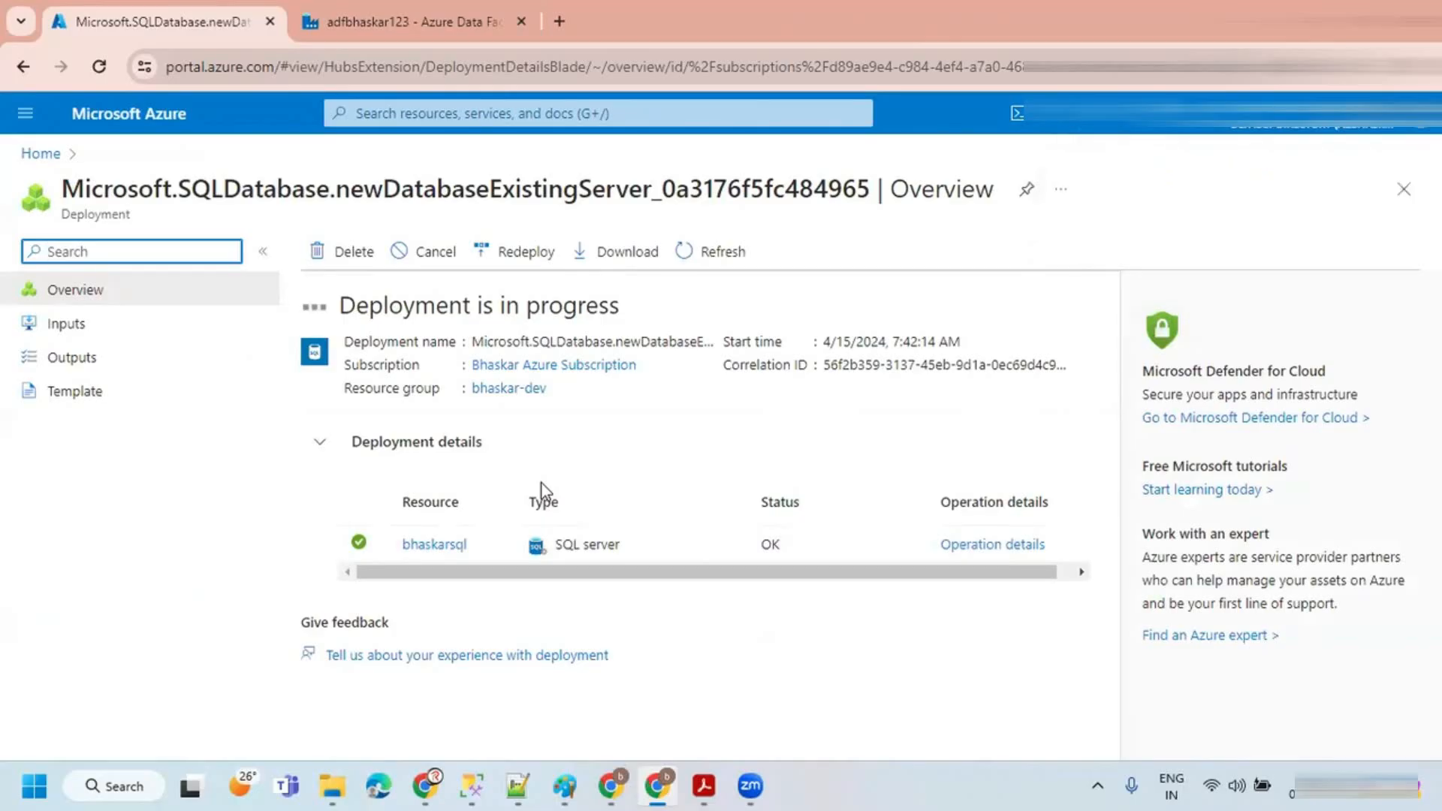
Step: Launch Excel from the Windows search and open a blank workbook
left_click(128, 792)
type("EXCEL")
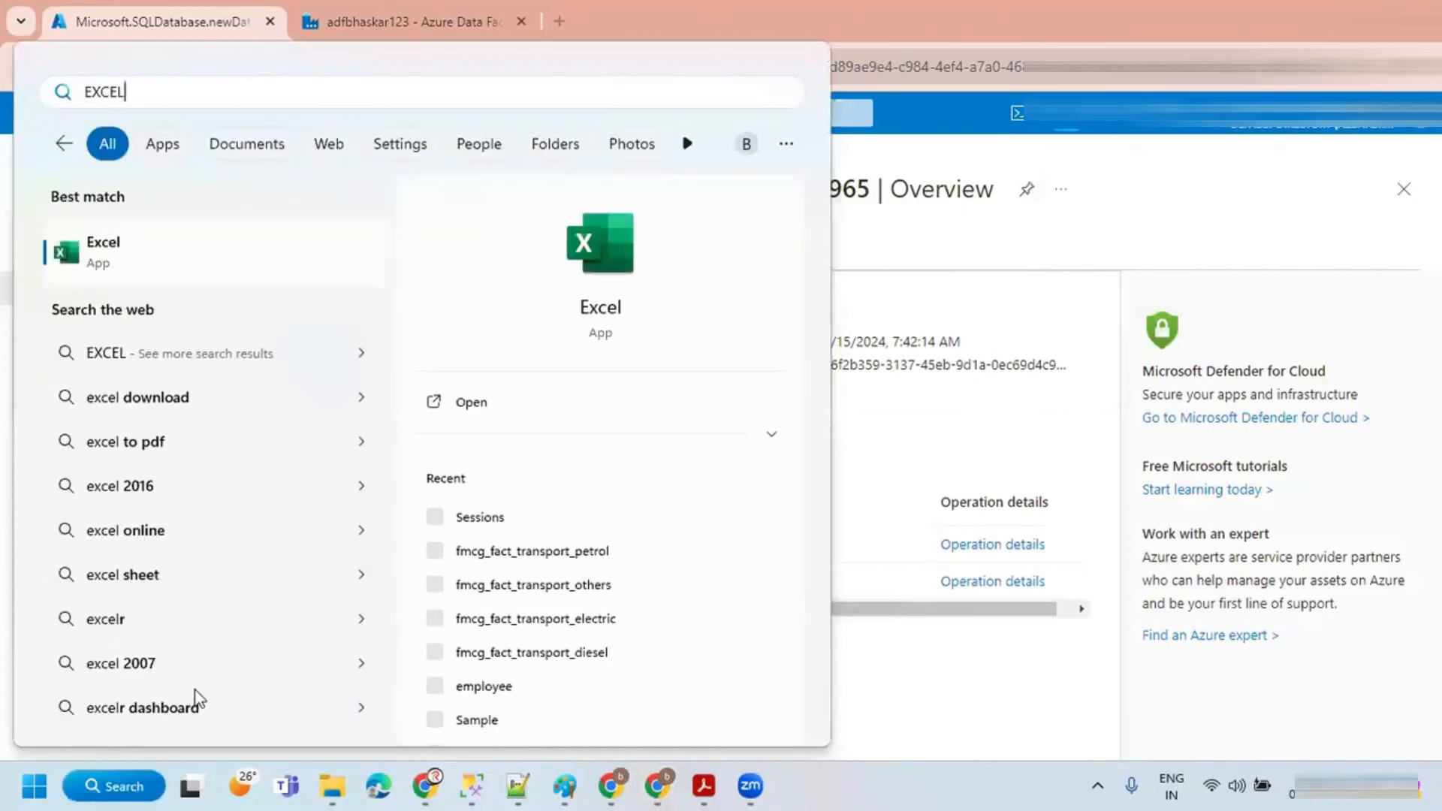
left_click(121, 252)
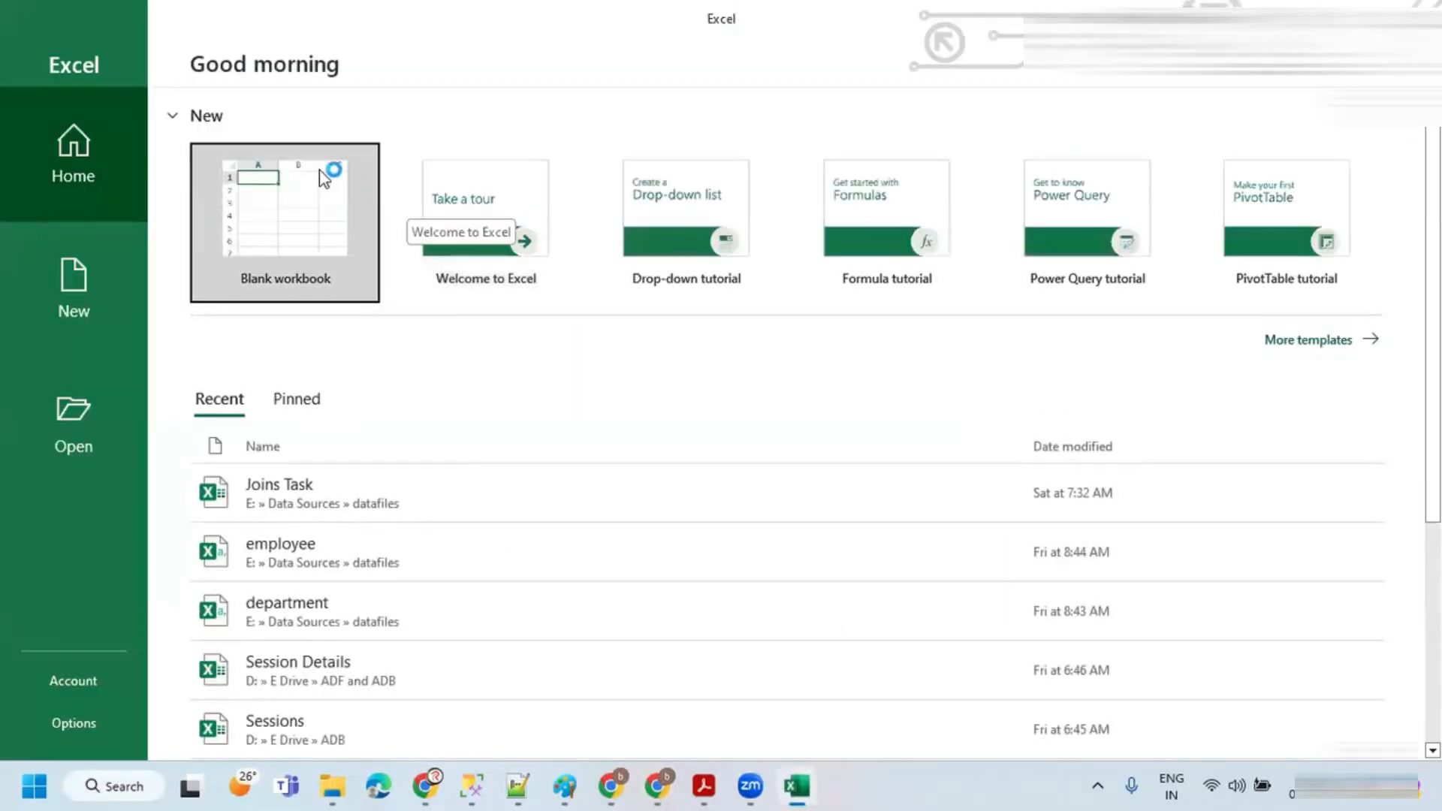
left_click(283, 195)
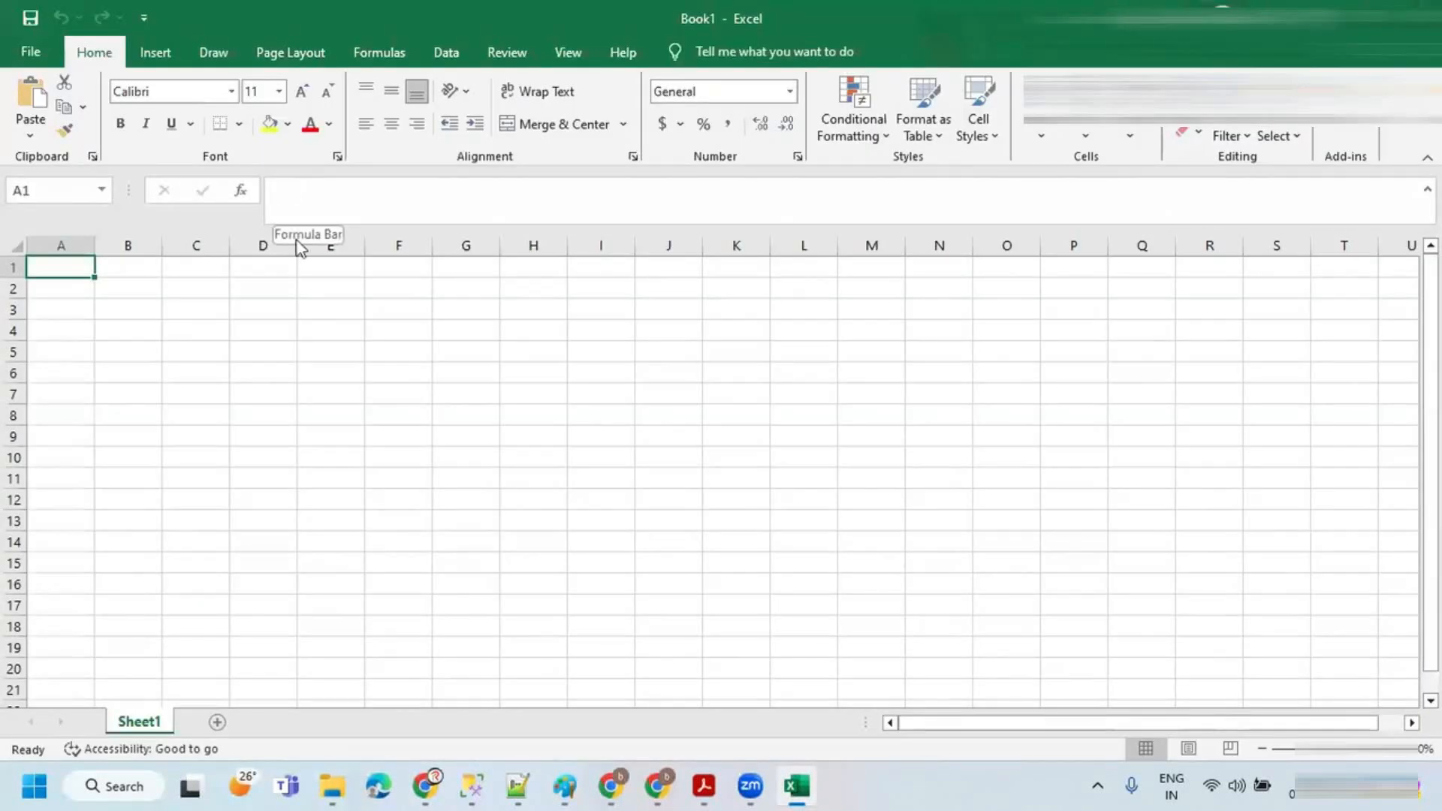
Step: Rename the worksheet to SCD Type-1
left_click(127, 281)
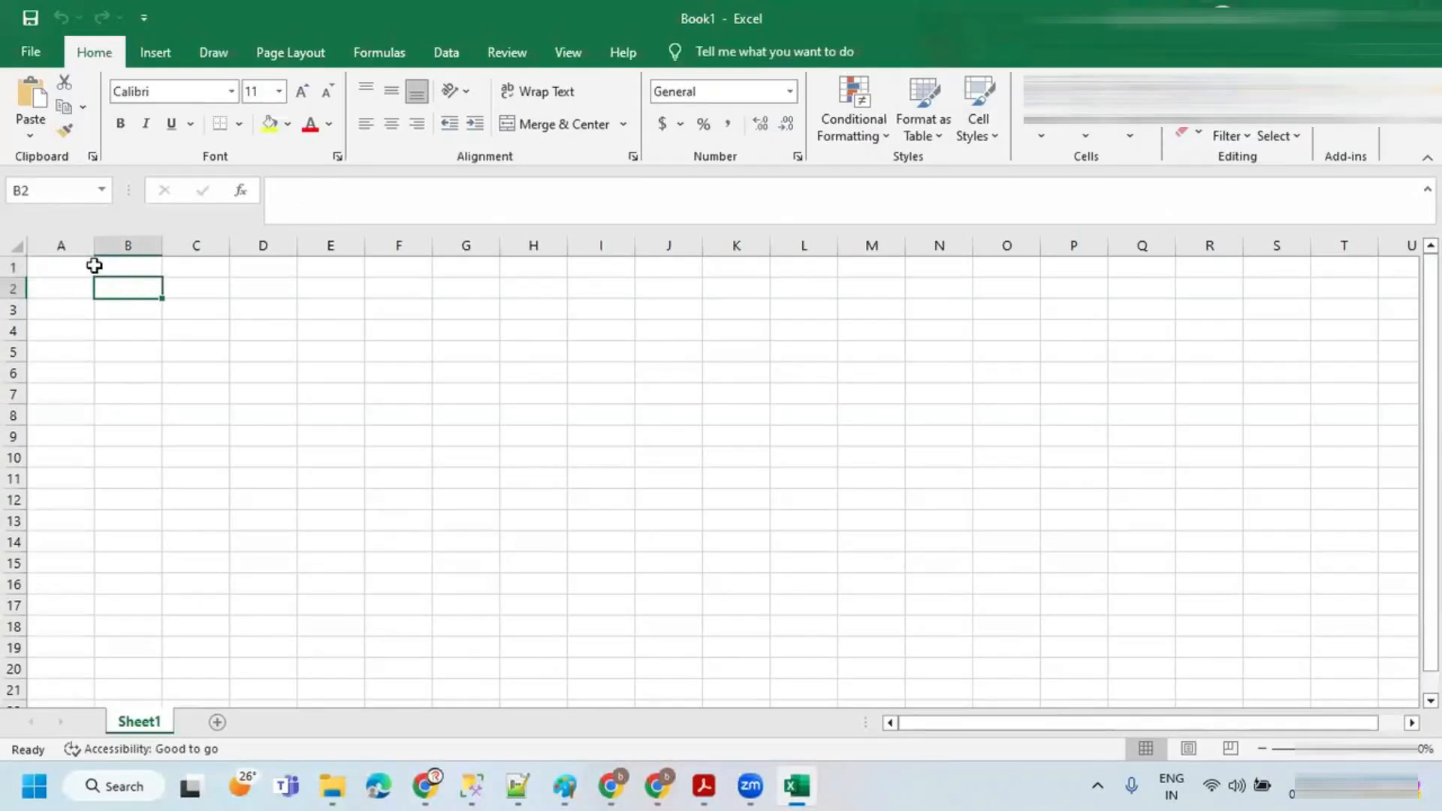
left_click(51, 273)
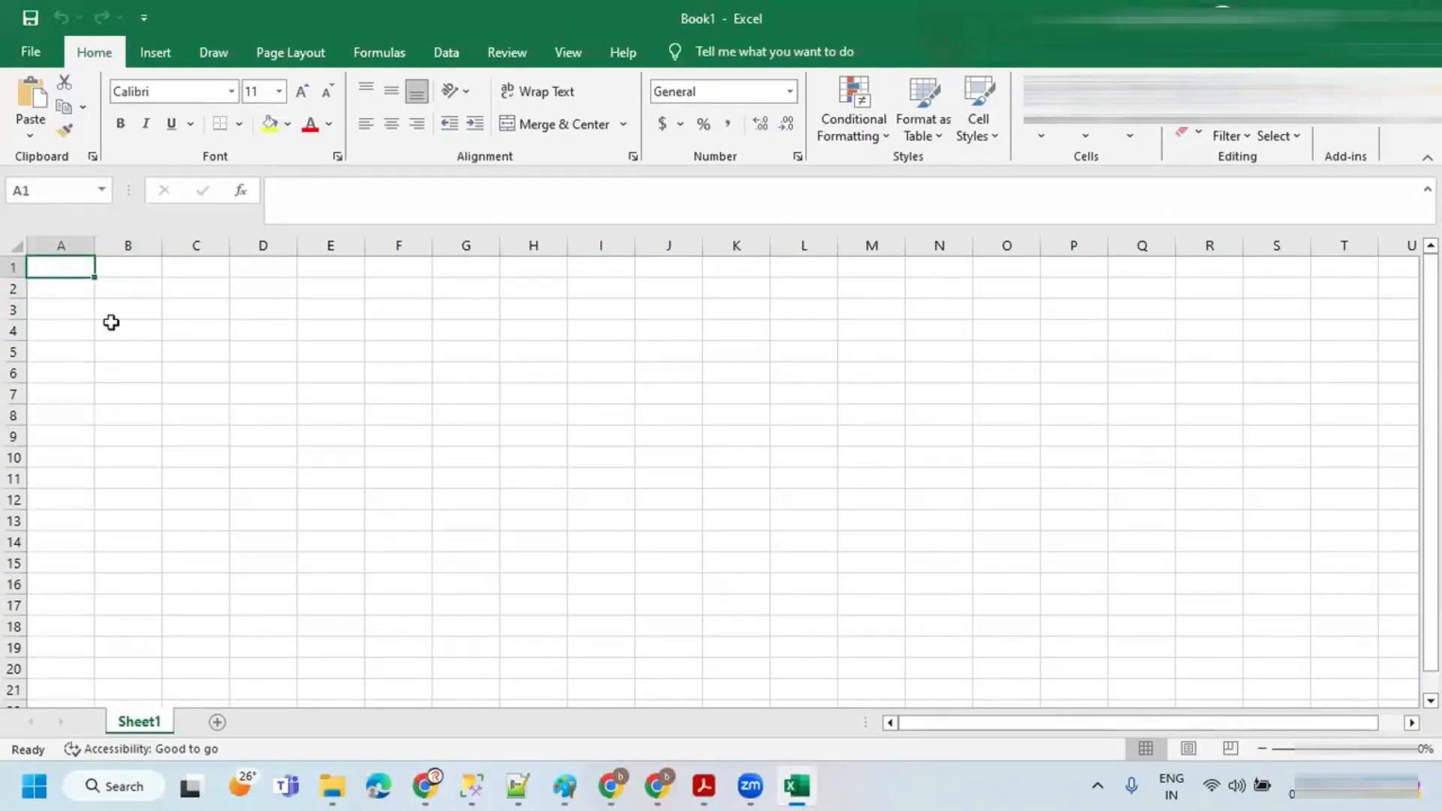
double_click(139, 720)
type("SC")
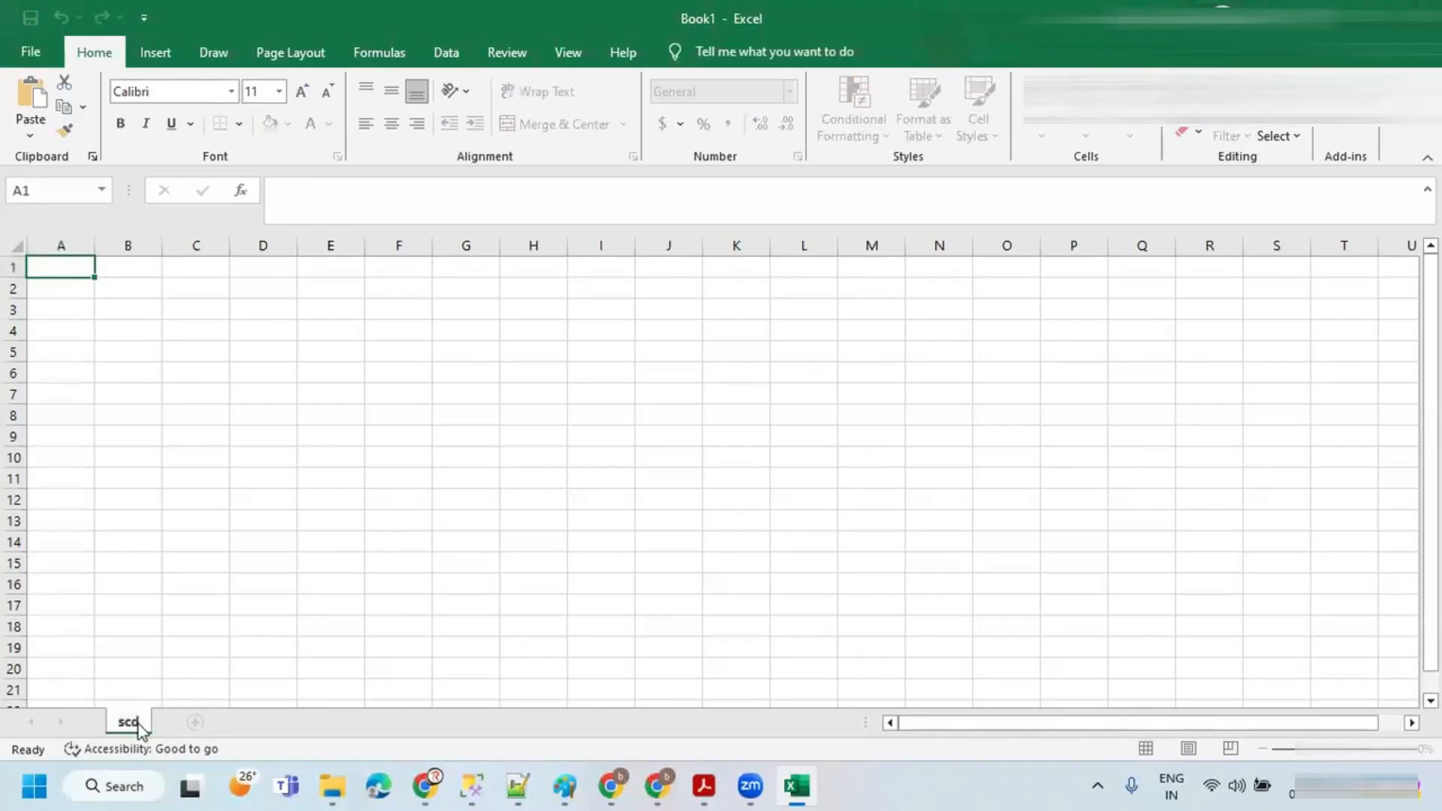
type("D Type-1")
key("Return")
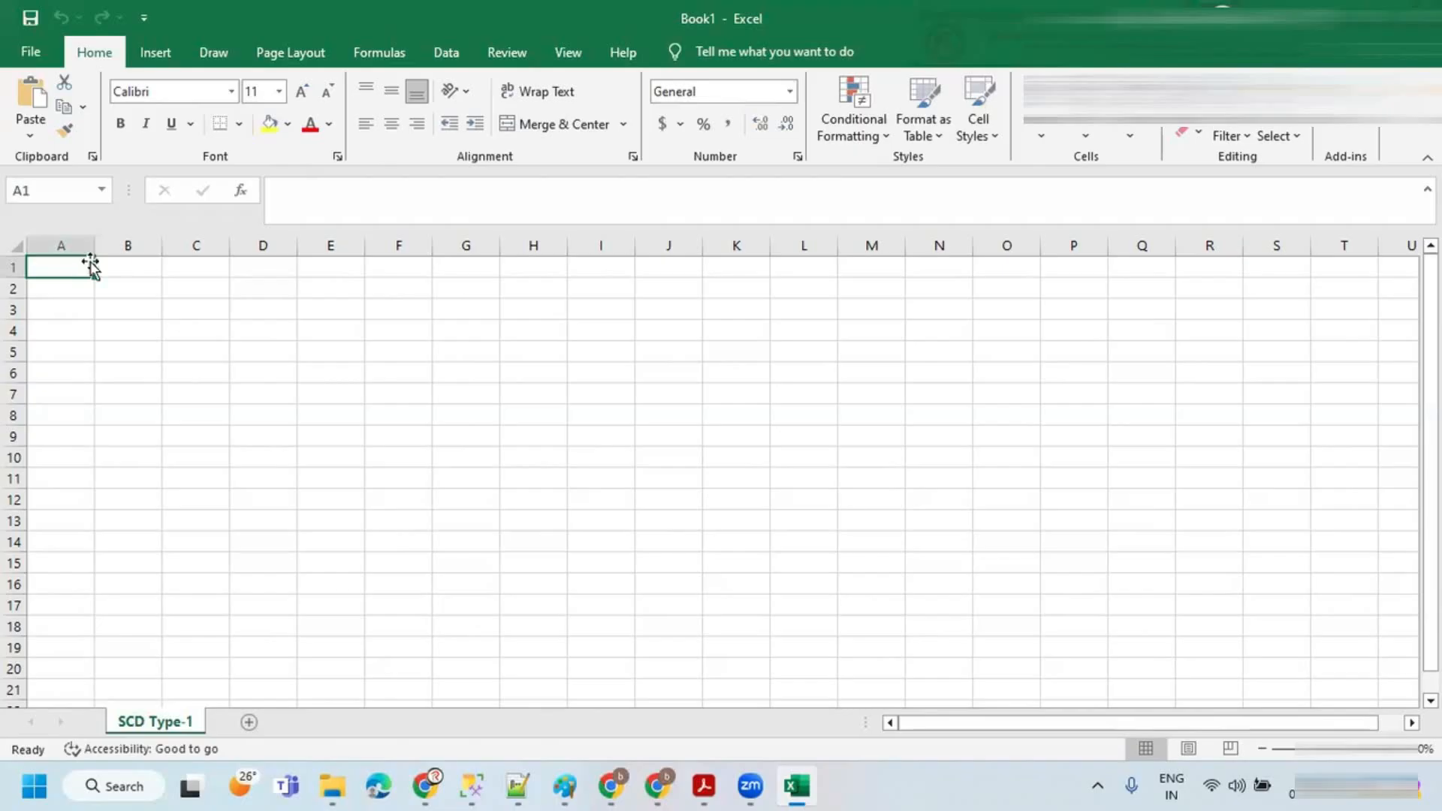
Step: Enter the column headers CustomerID, CustomerName, Location and Sales in row 1 starting at B1
left_click(132, 270)
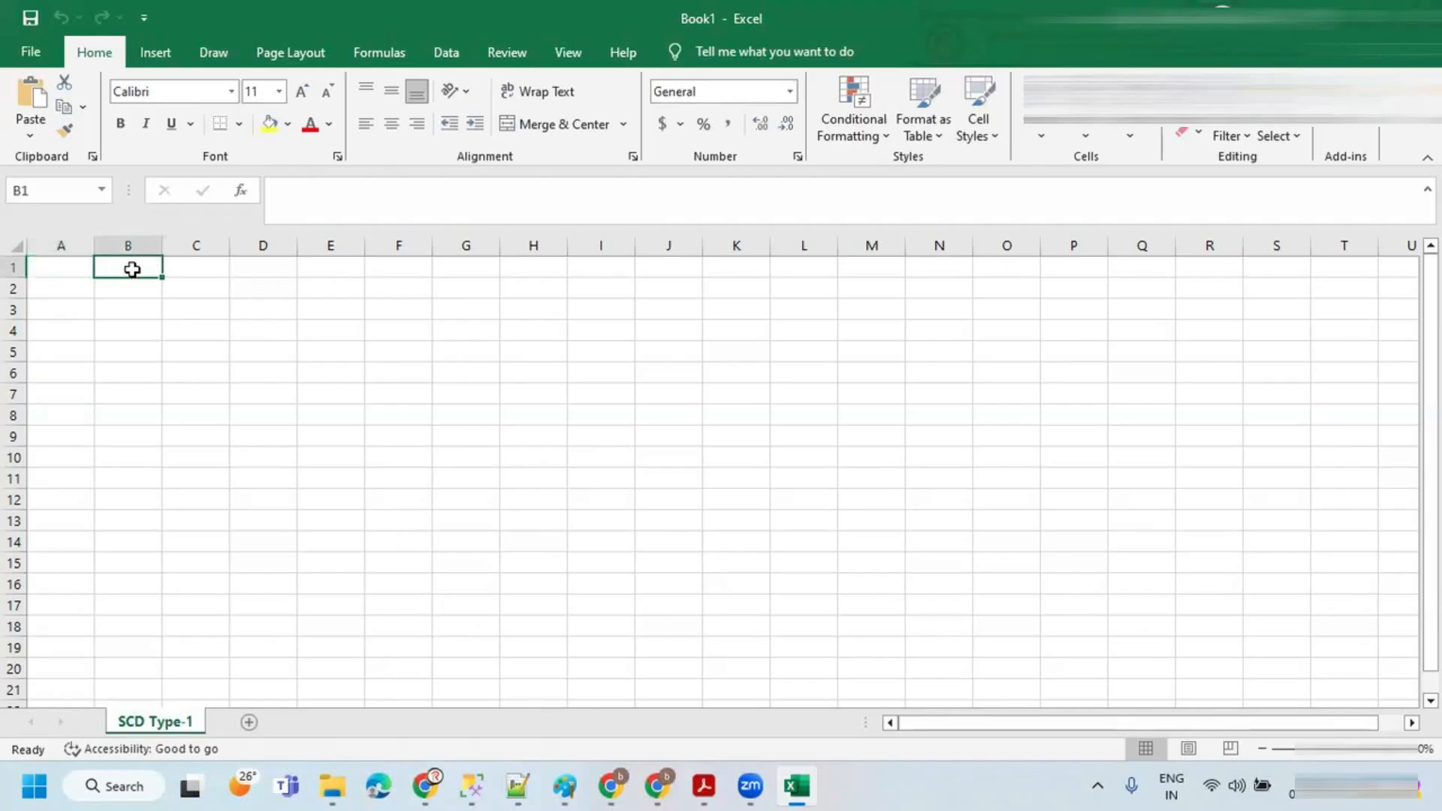
type("CustomerI")
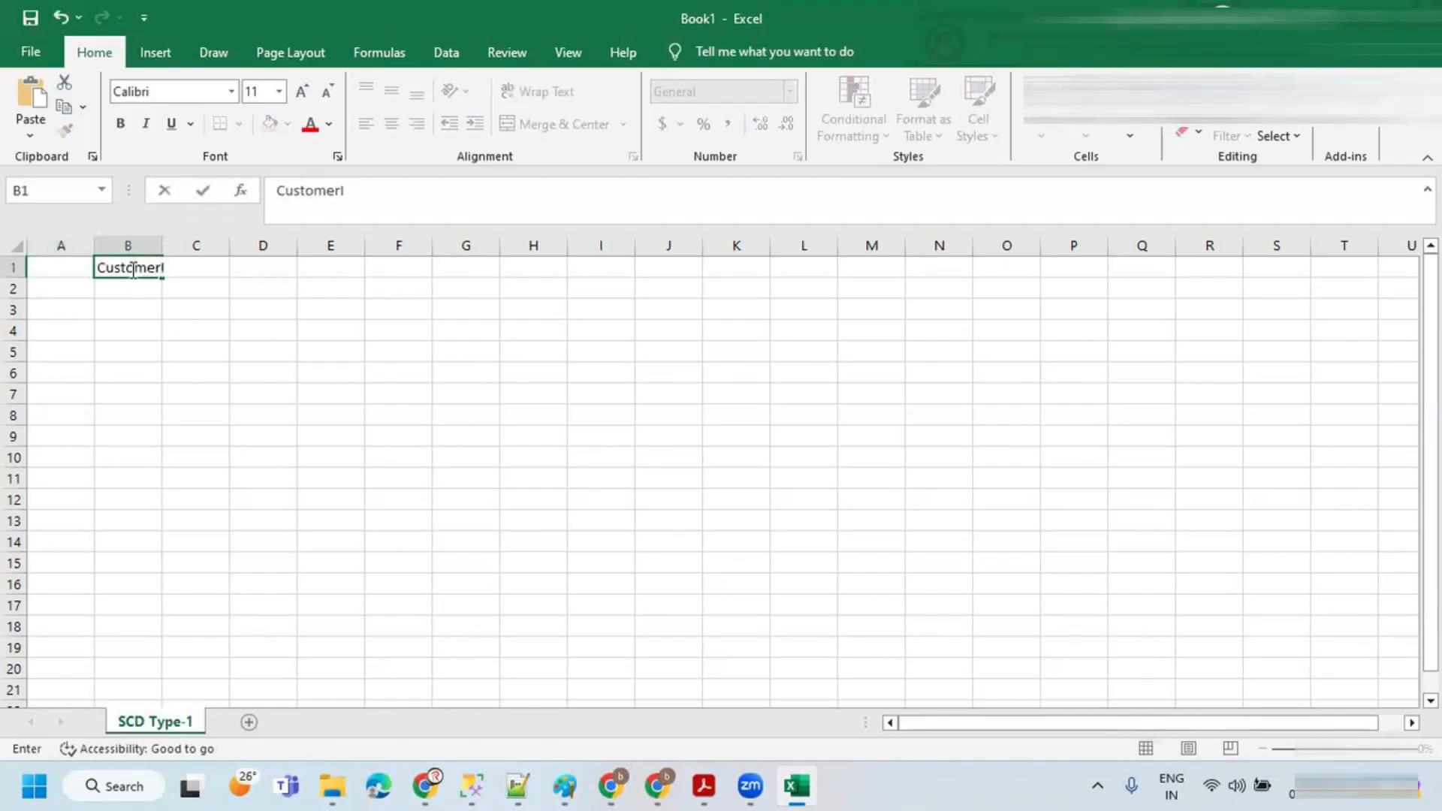
key("Tab")
type("CustomerName")
key("Tab")
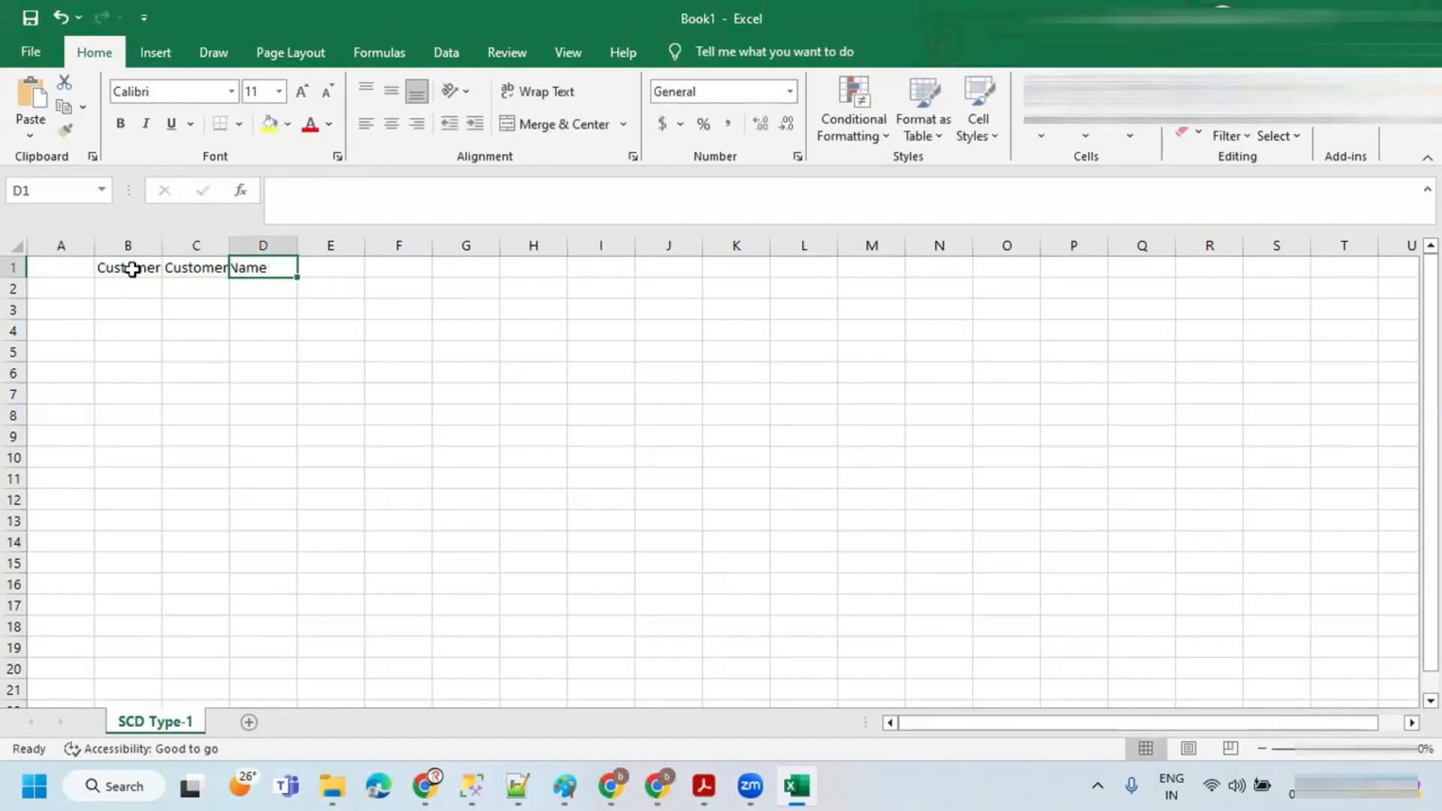
type("Location")
key("Tab")
type("Sales")
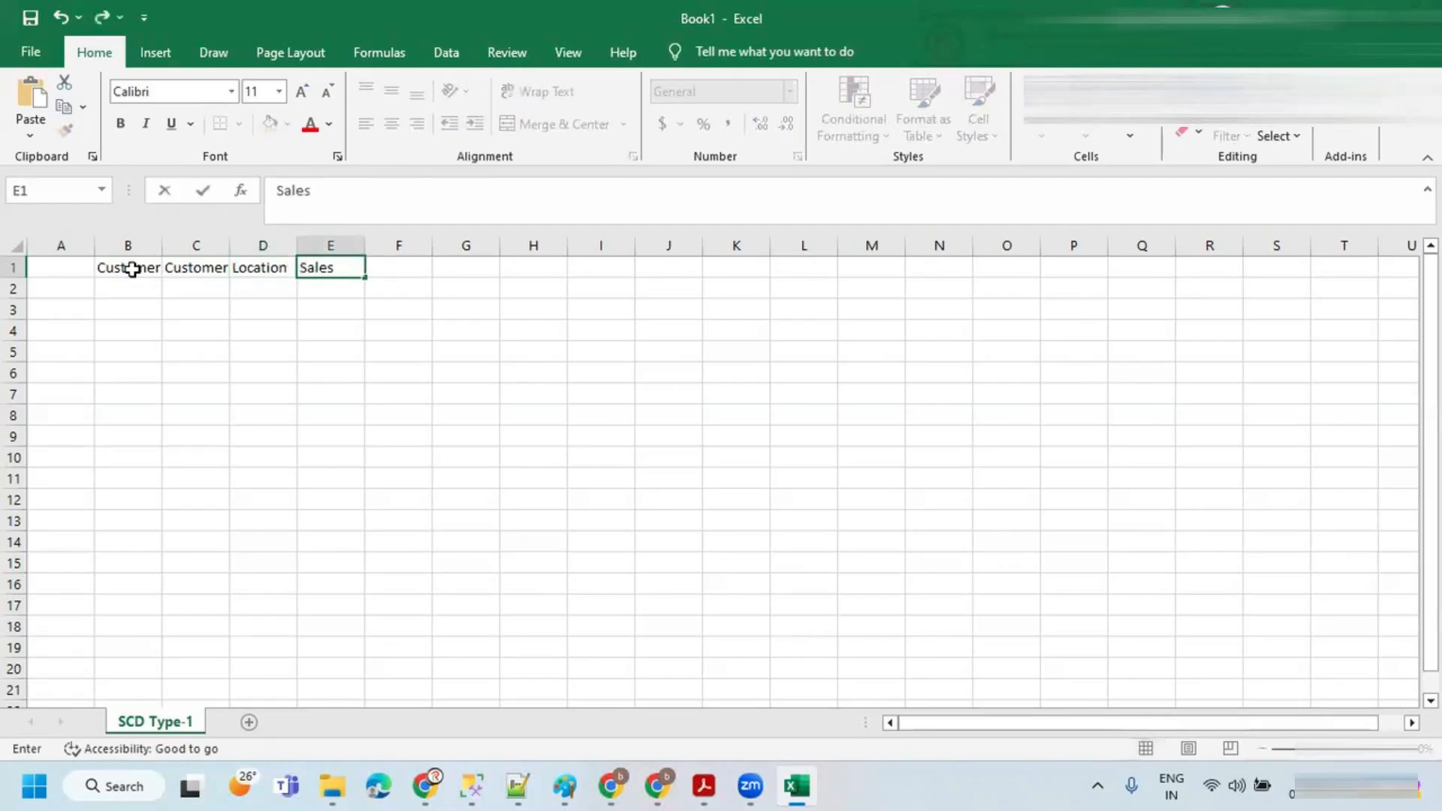
left_click(132, 269)
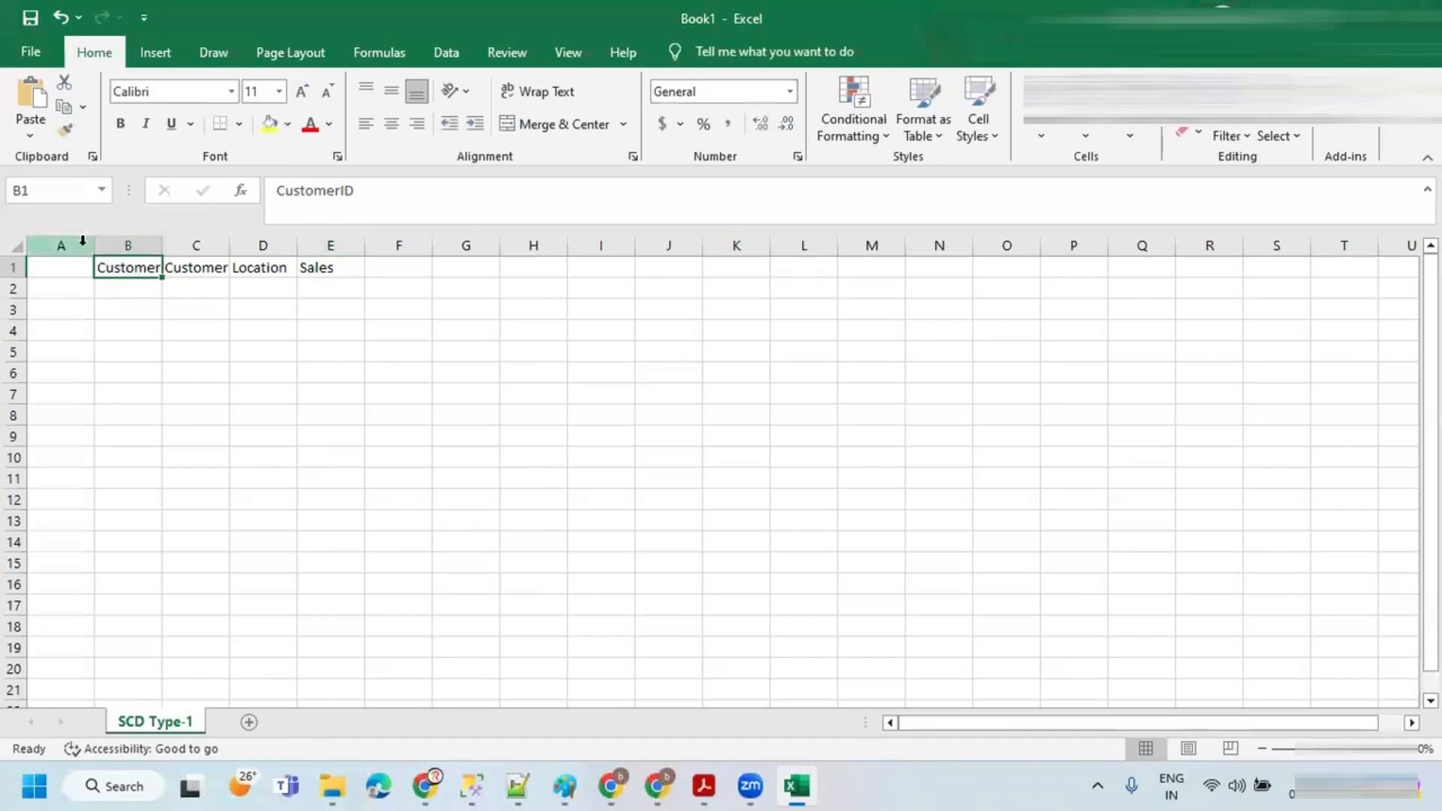
Step: Narrow column A and enter the first customer record 101, Bhaskar, Hyderabad, 1000 in row 2
left_click_drag(93, 246, 270, 268)
left_click(116, 267)
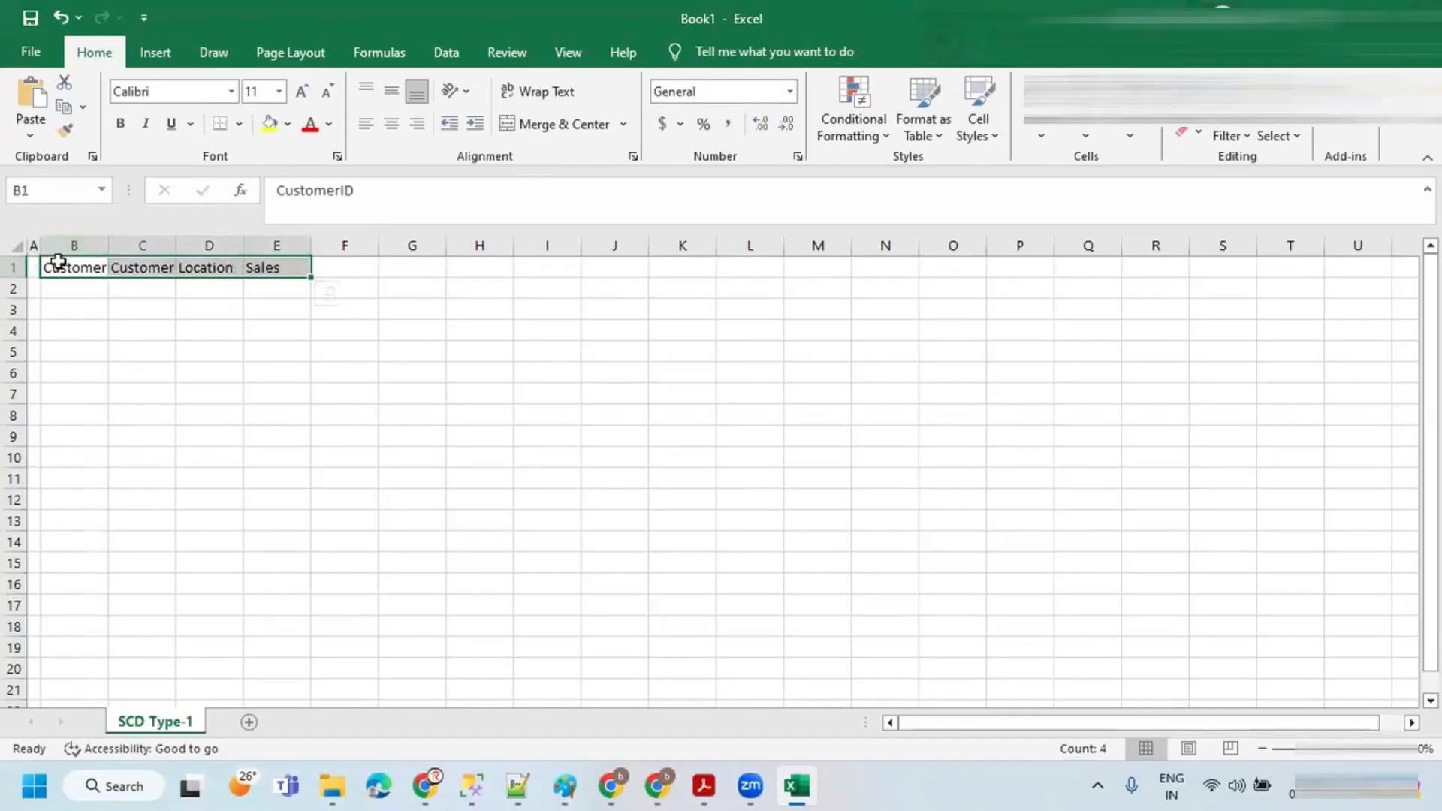
left_click(81, 297)
type("101")
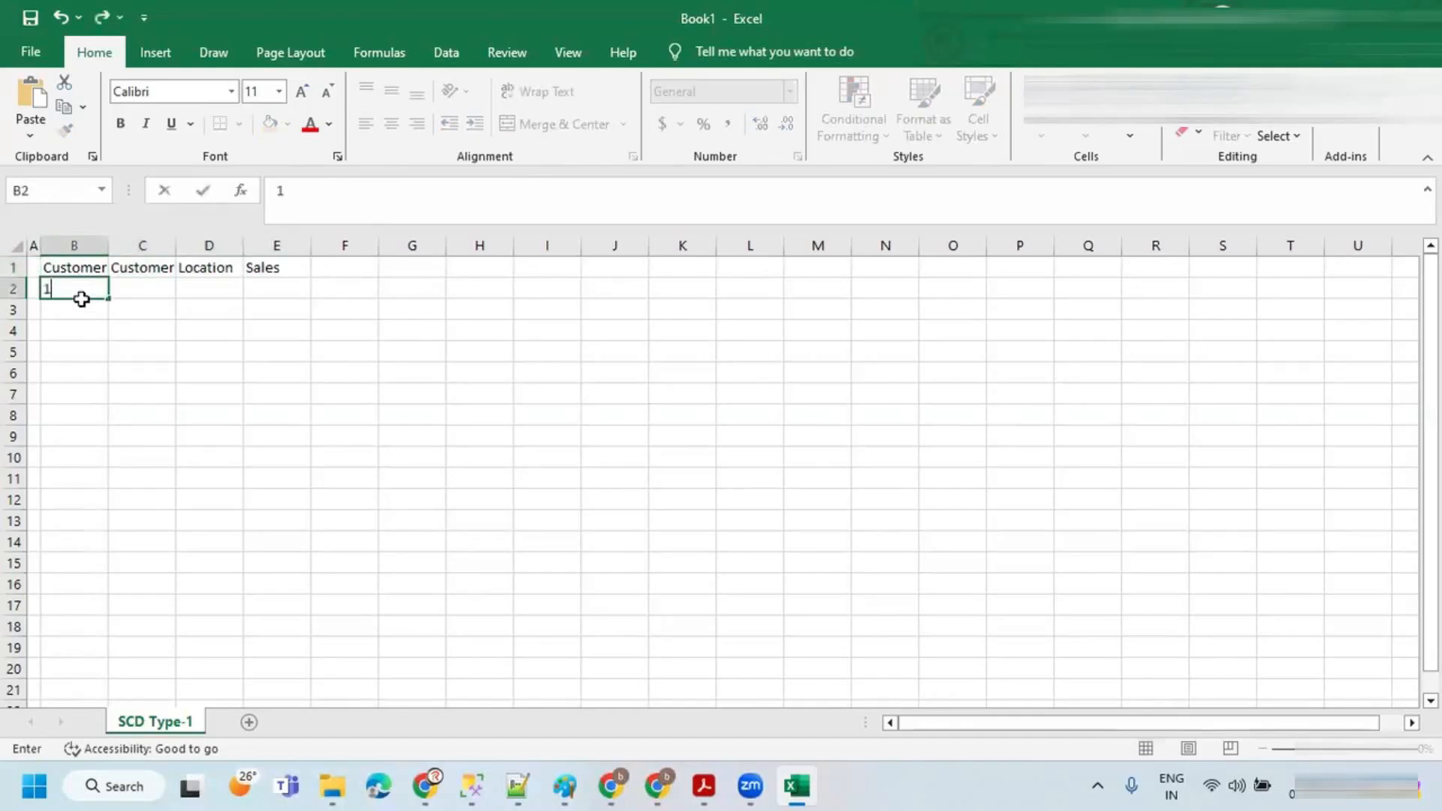
left_click(124, 290)
double_click(176, 238)
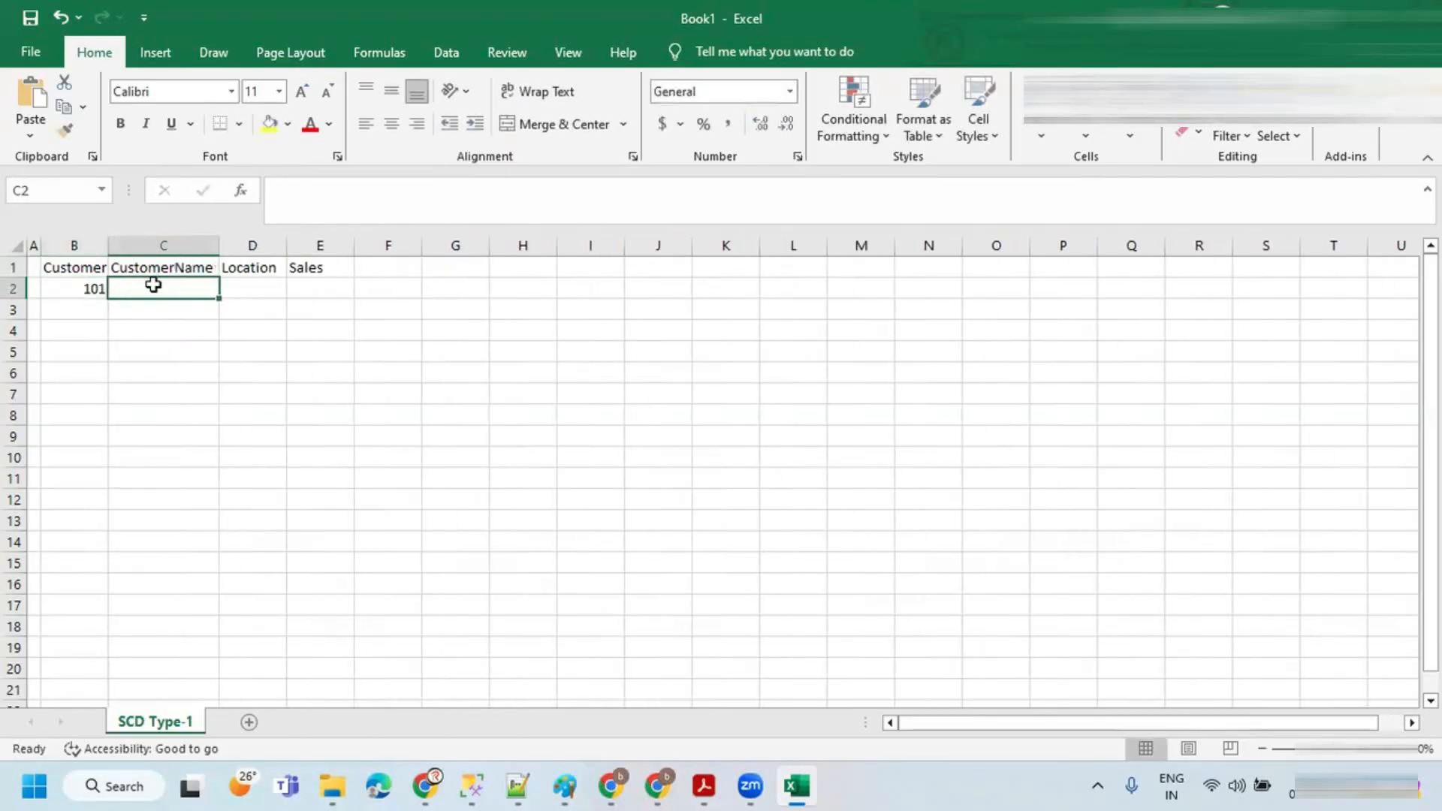
type("B")
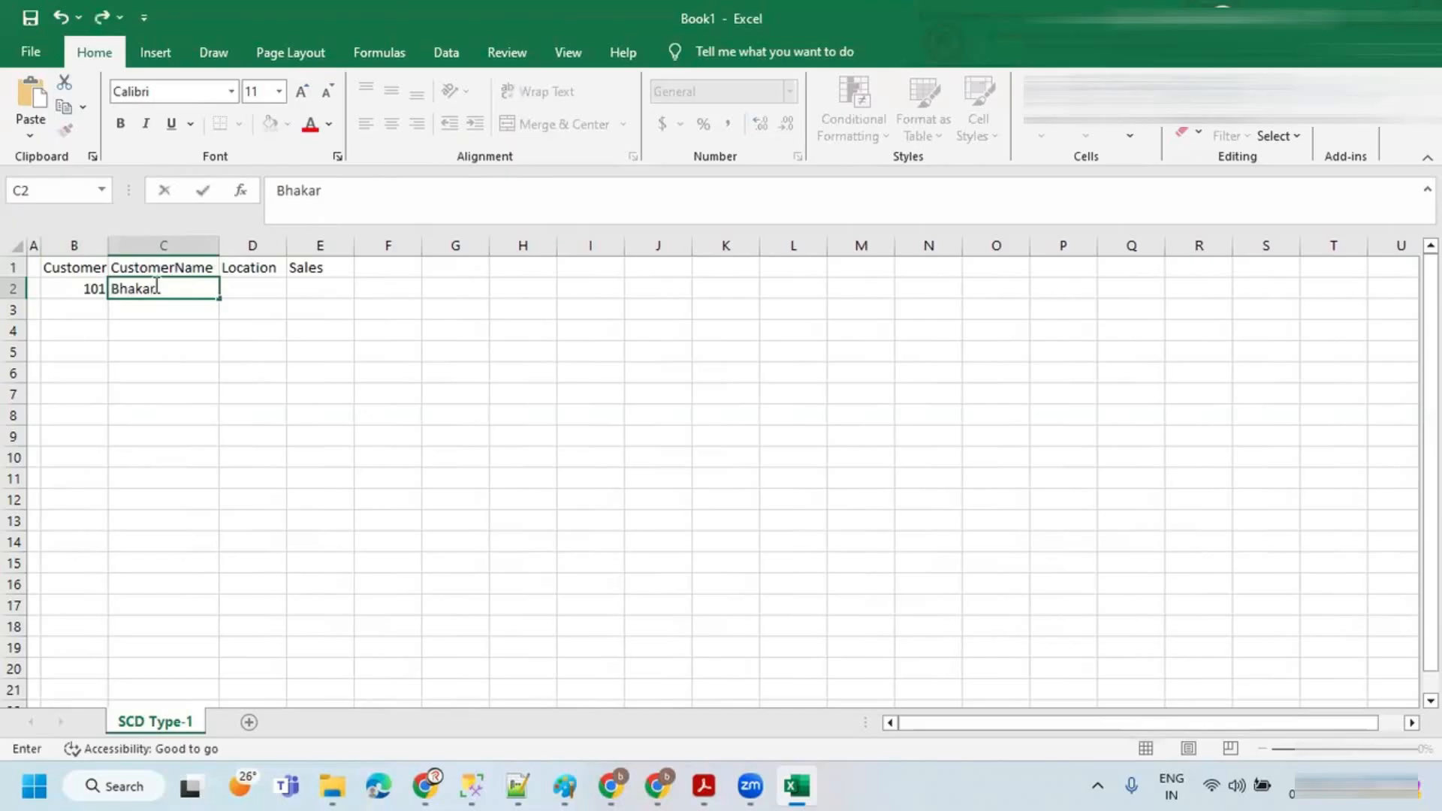
type("haskar")
key("Tab")
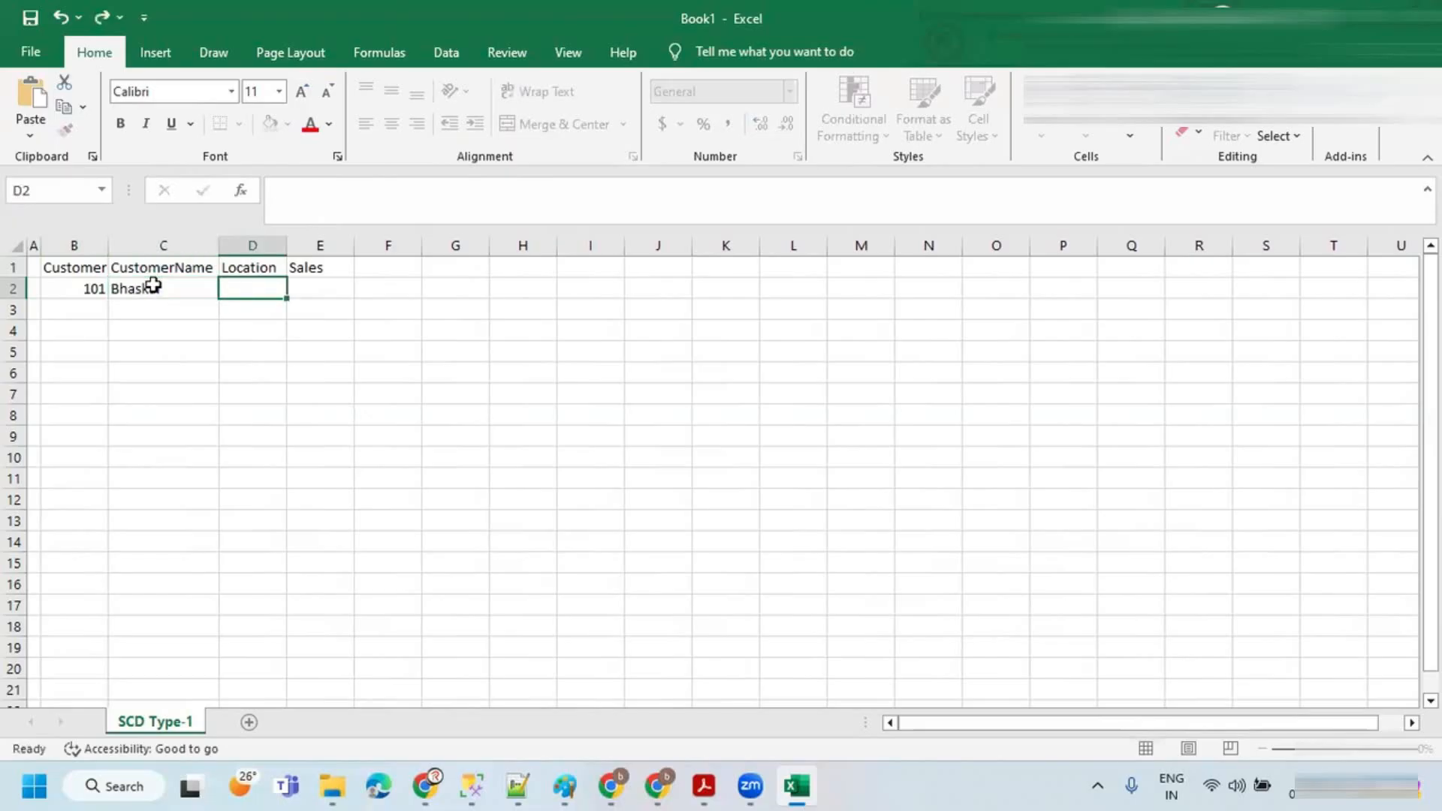
type("Hyderabad")
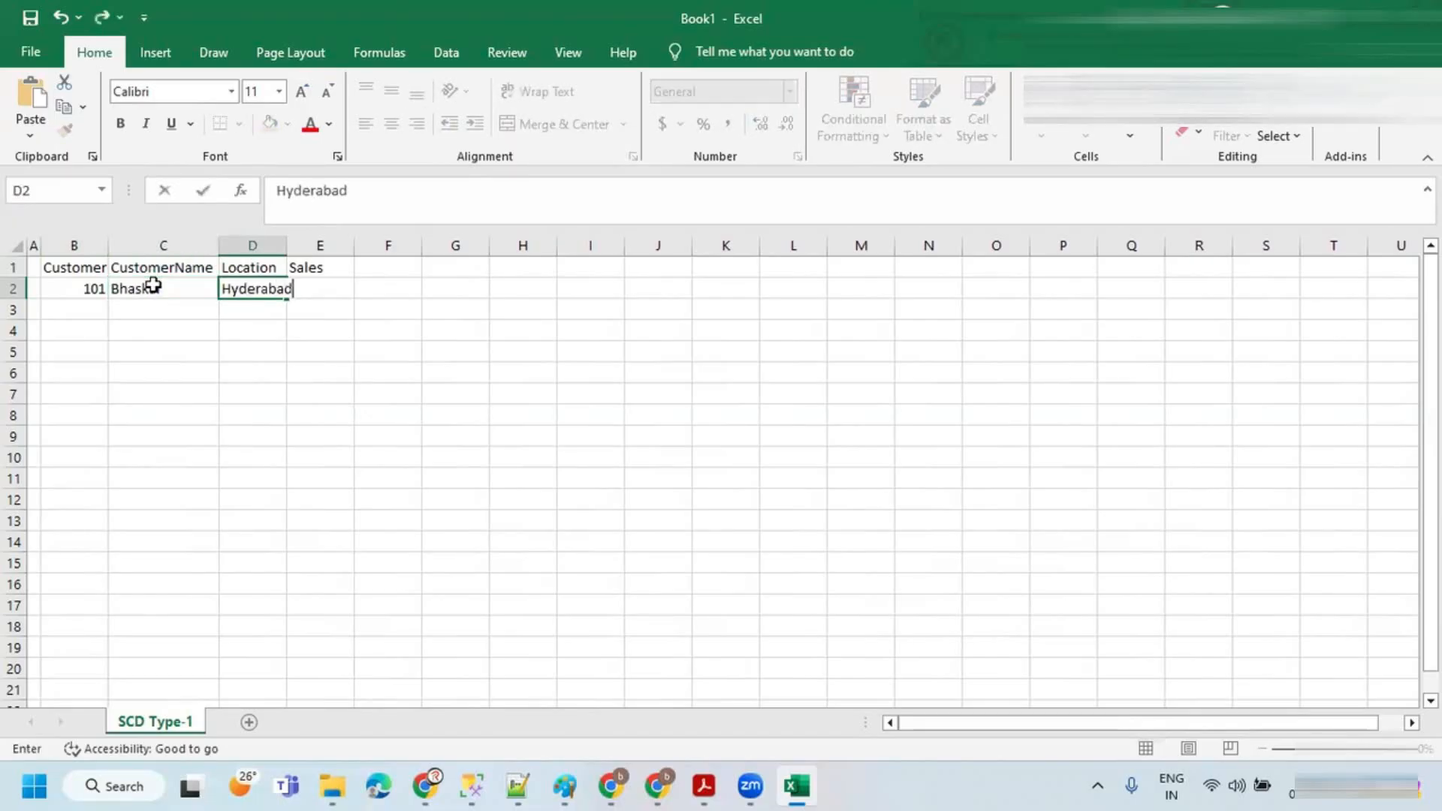
key("Tab")
type("10")
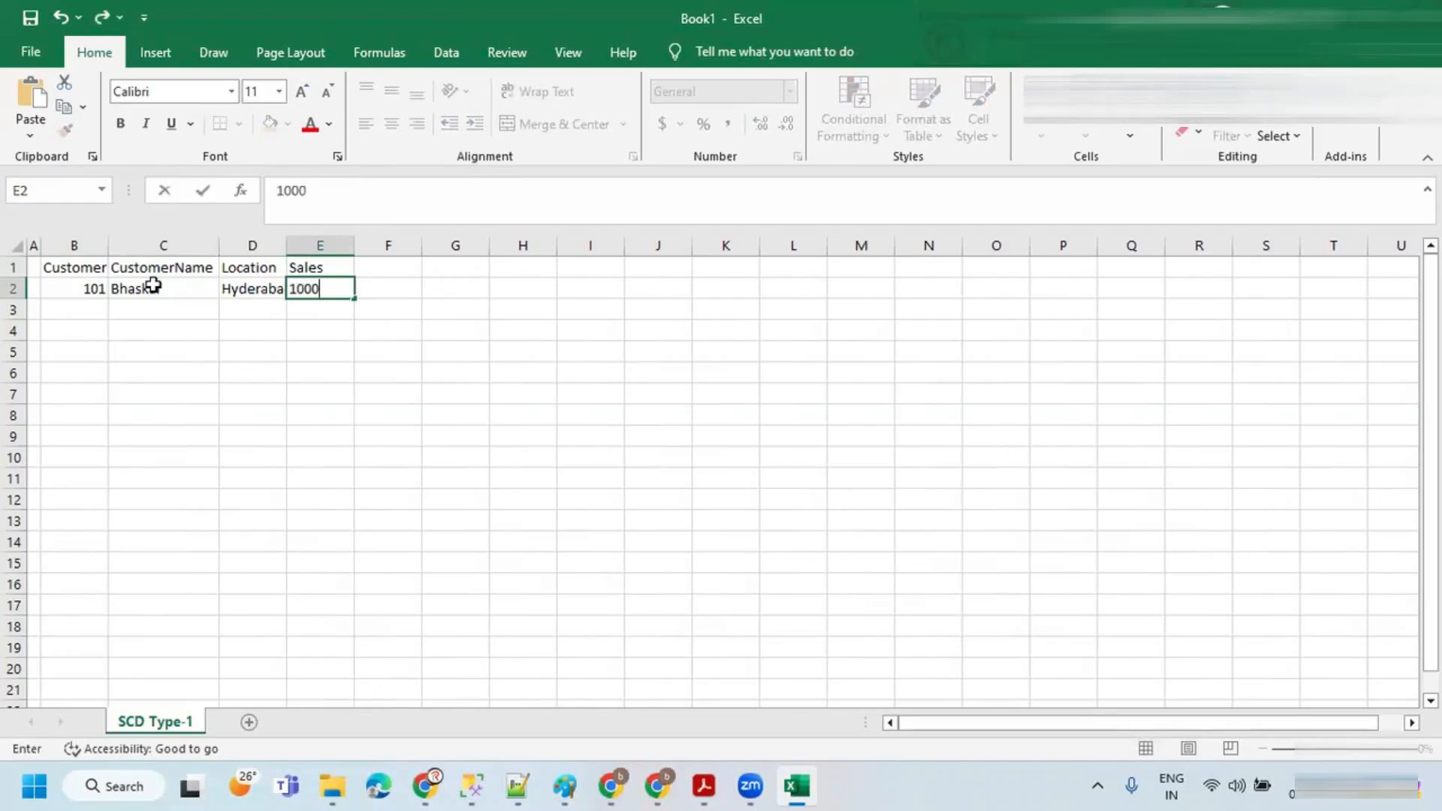
key("Return")
key("Left")
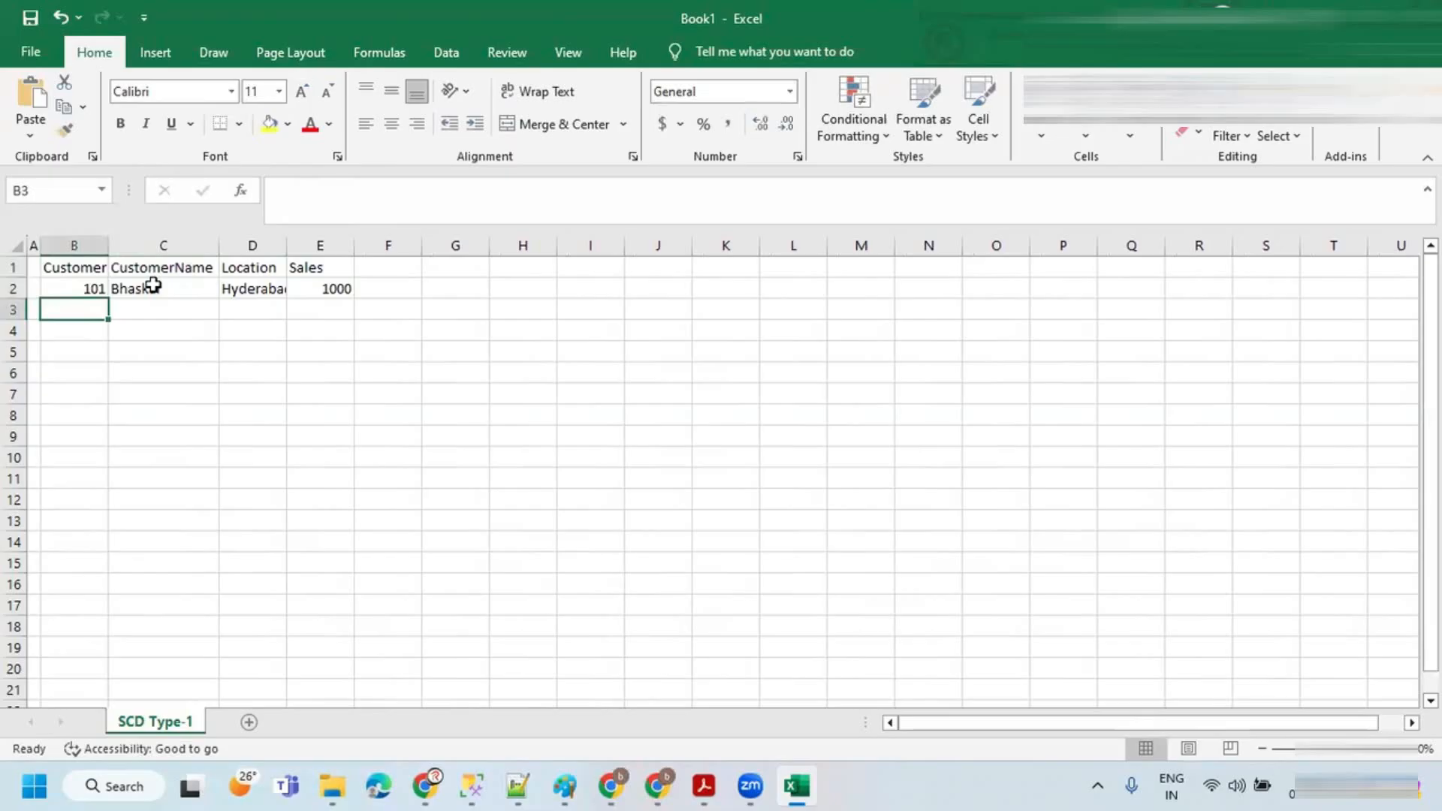
type("102")
key("Tab")
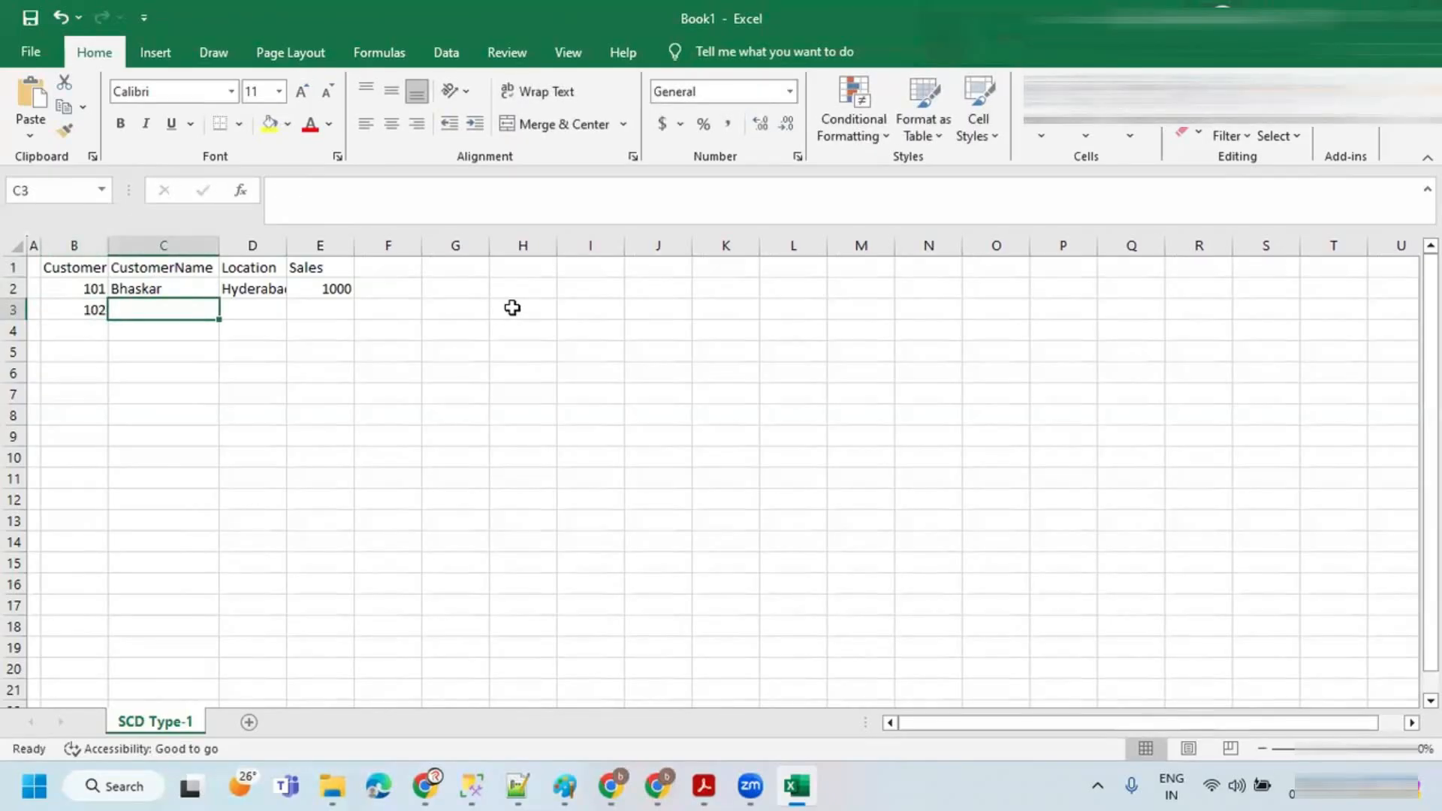
type("Sandy")
key("Tab")
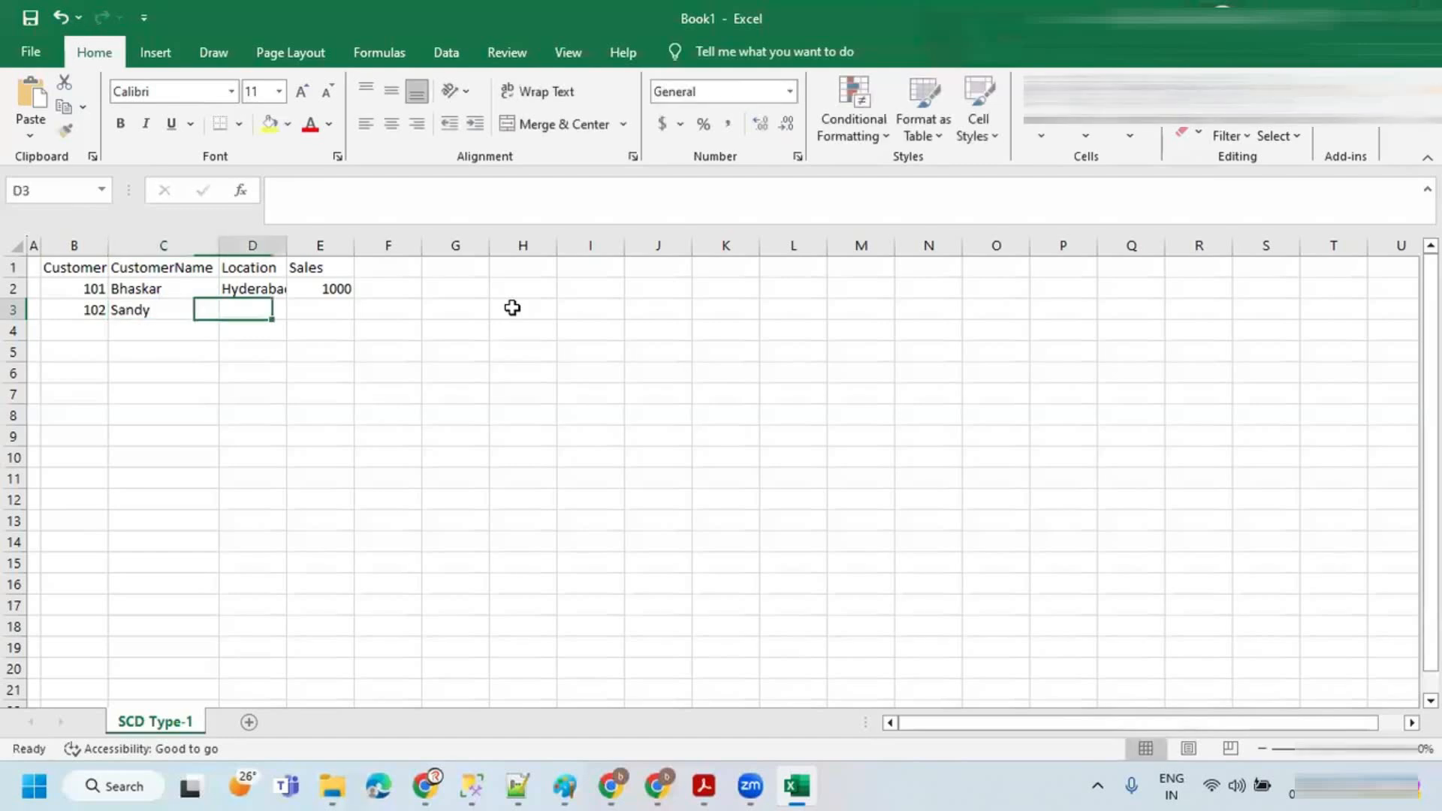
type("Che")
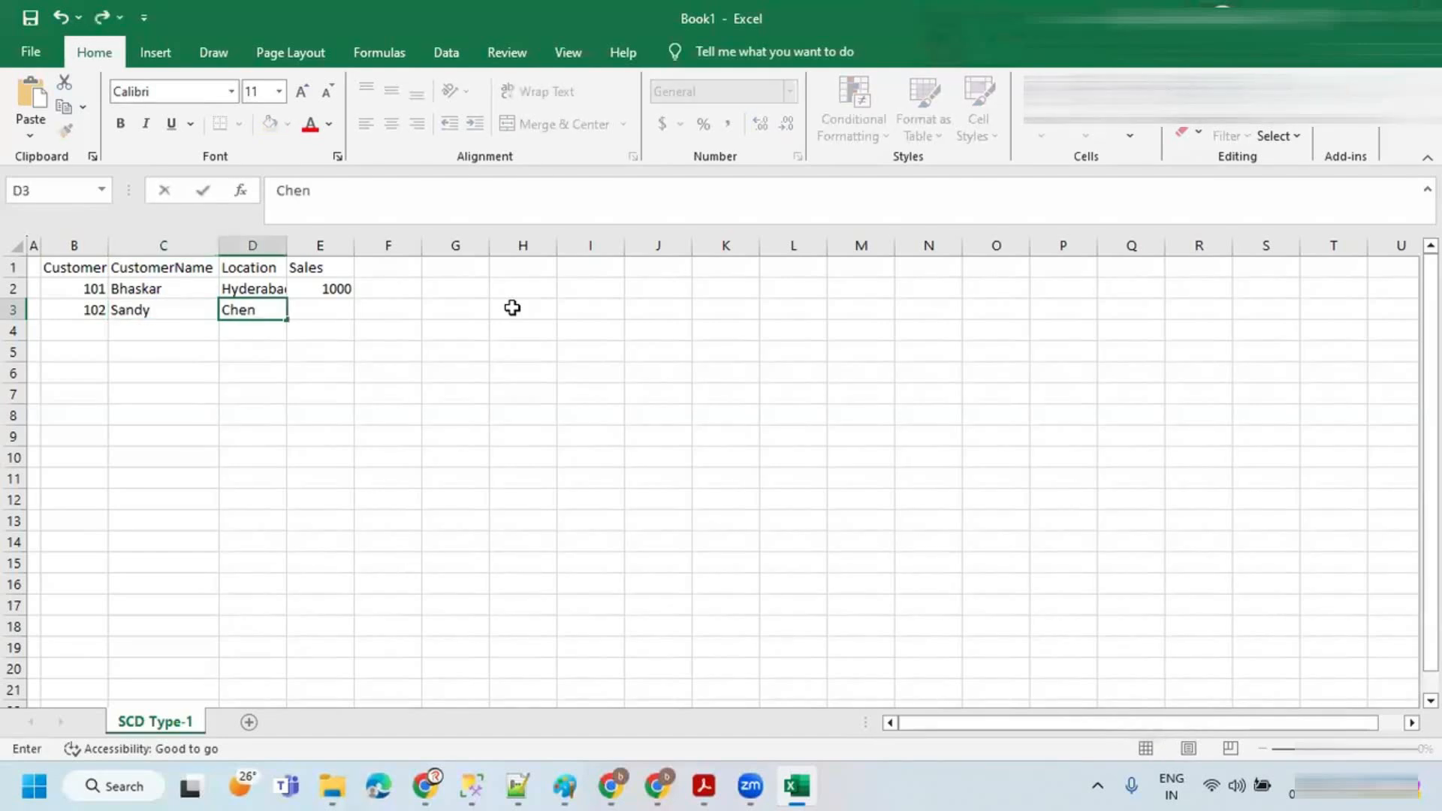
type("n")
left_click_drag(90, 309, 257, 308)
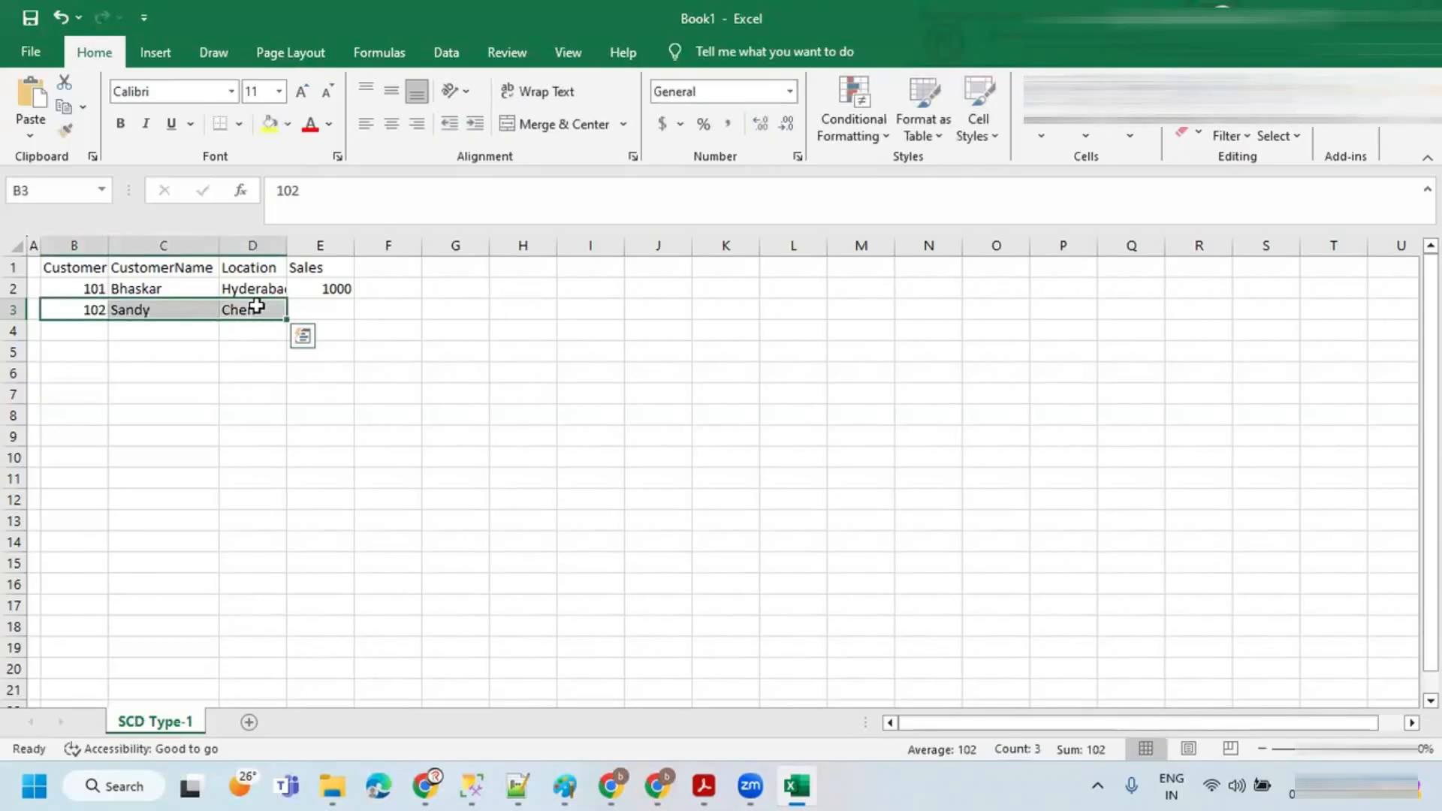
key("Delete")
Step: Autofit columns B and D, then apply All Borders to the range B1:E7
double_click(108, 237)
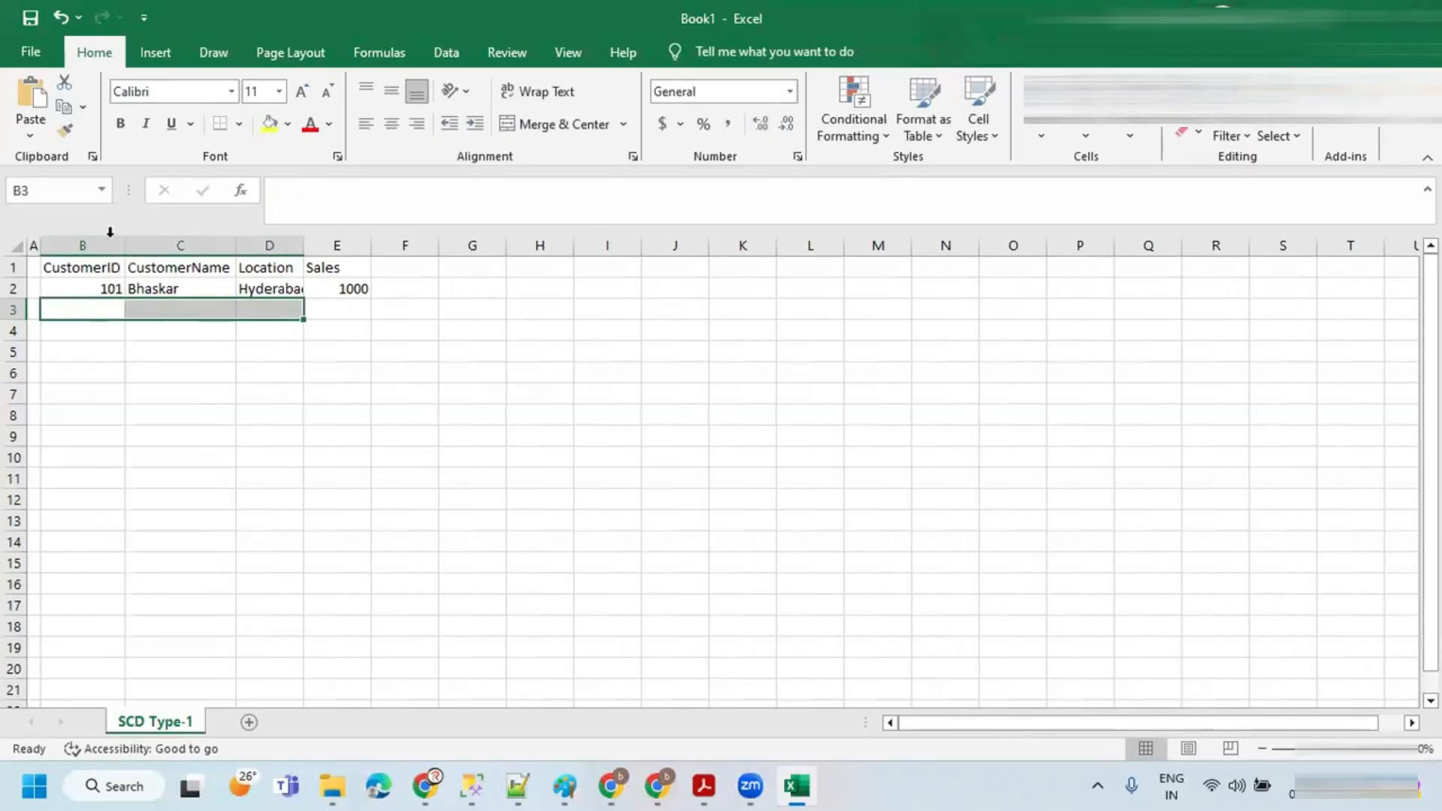
double_click(303, 239)
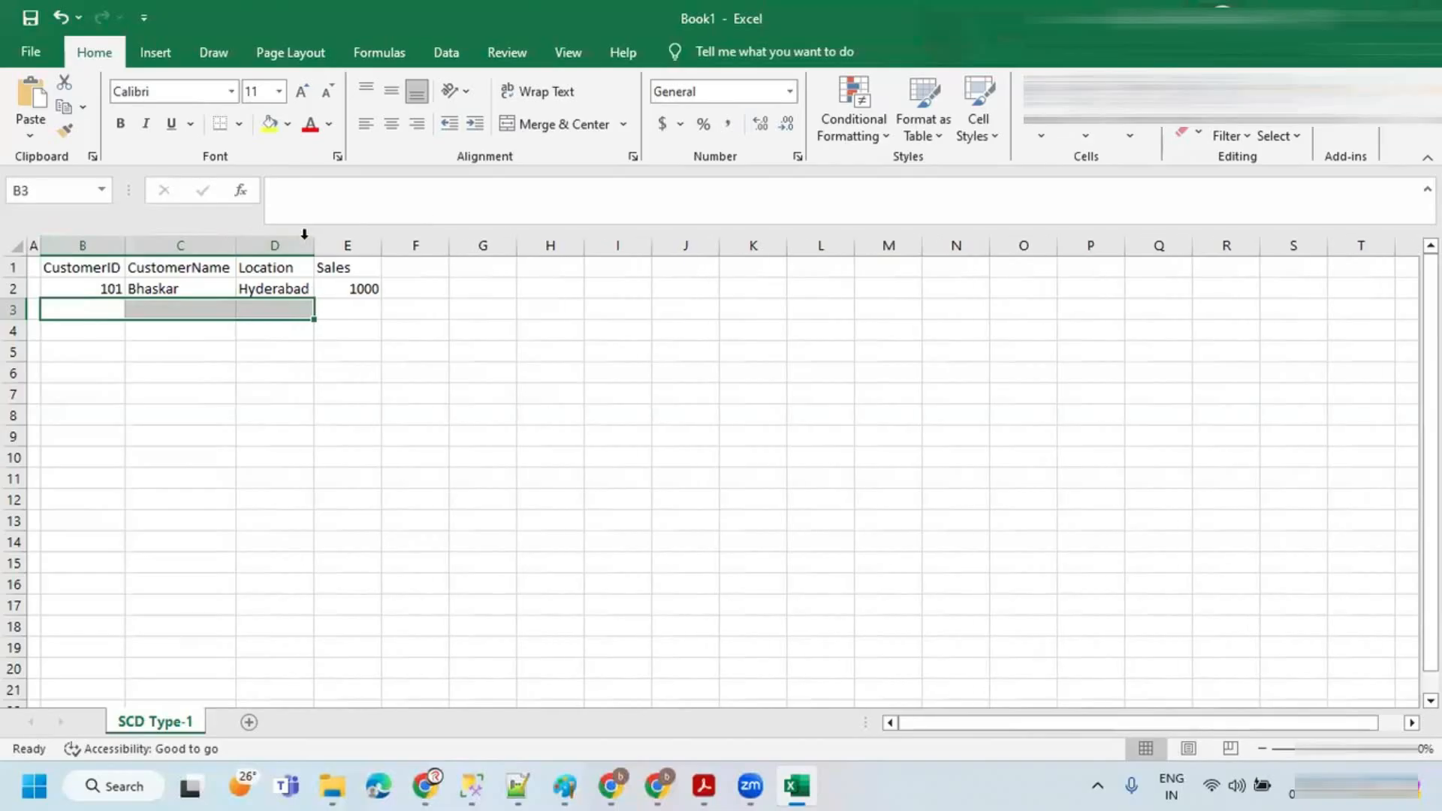
left_click_drag(66, 267, 342, 394)
left_click(241, 133)
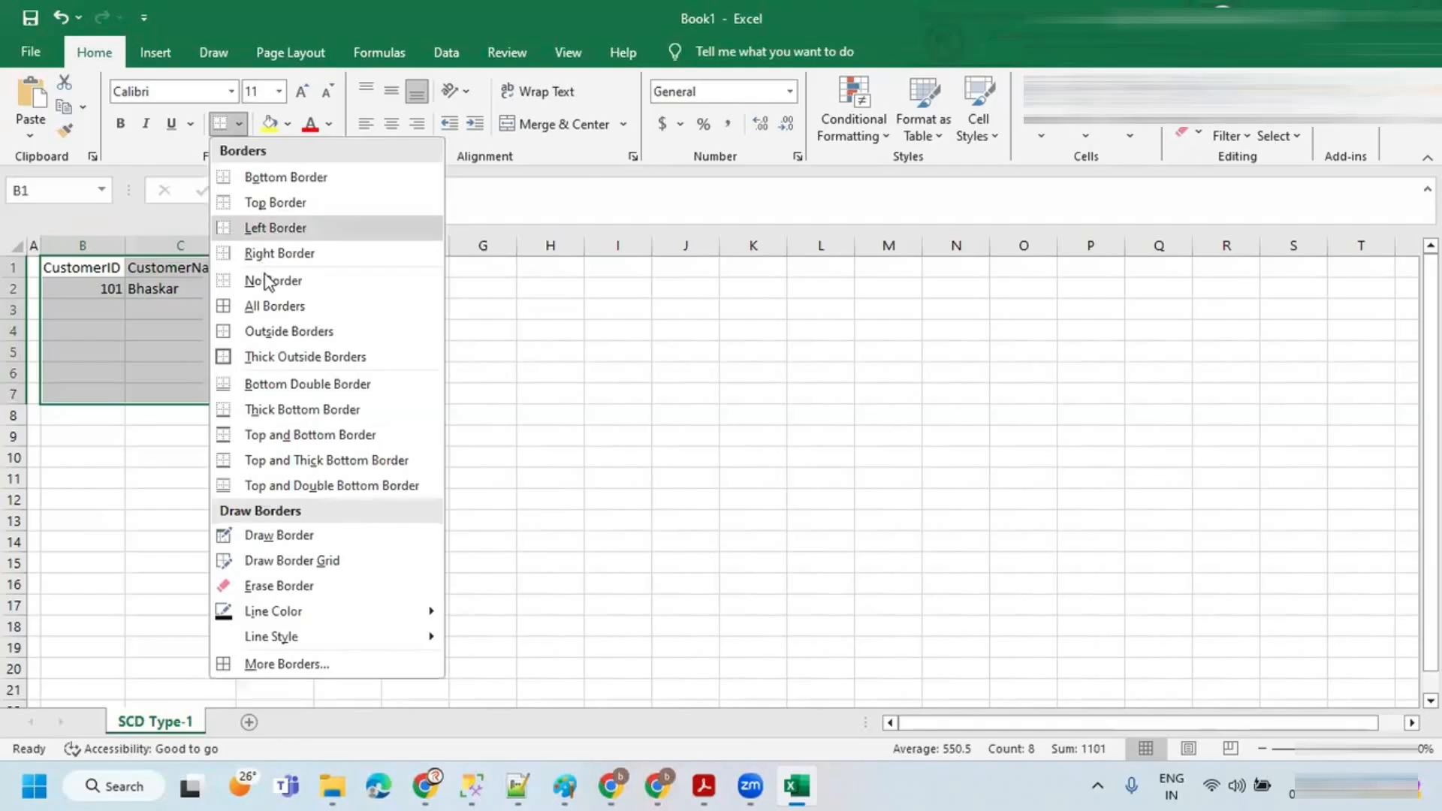
left_click(266, 302)
left_click(159, 288)
left_click(85, 286)
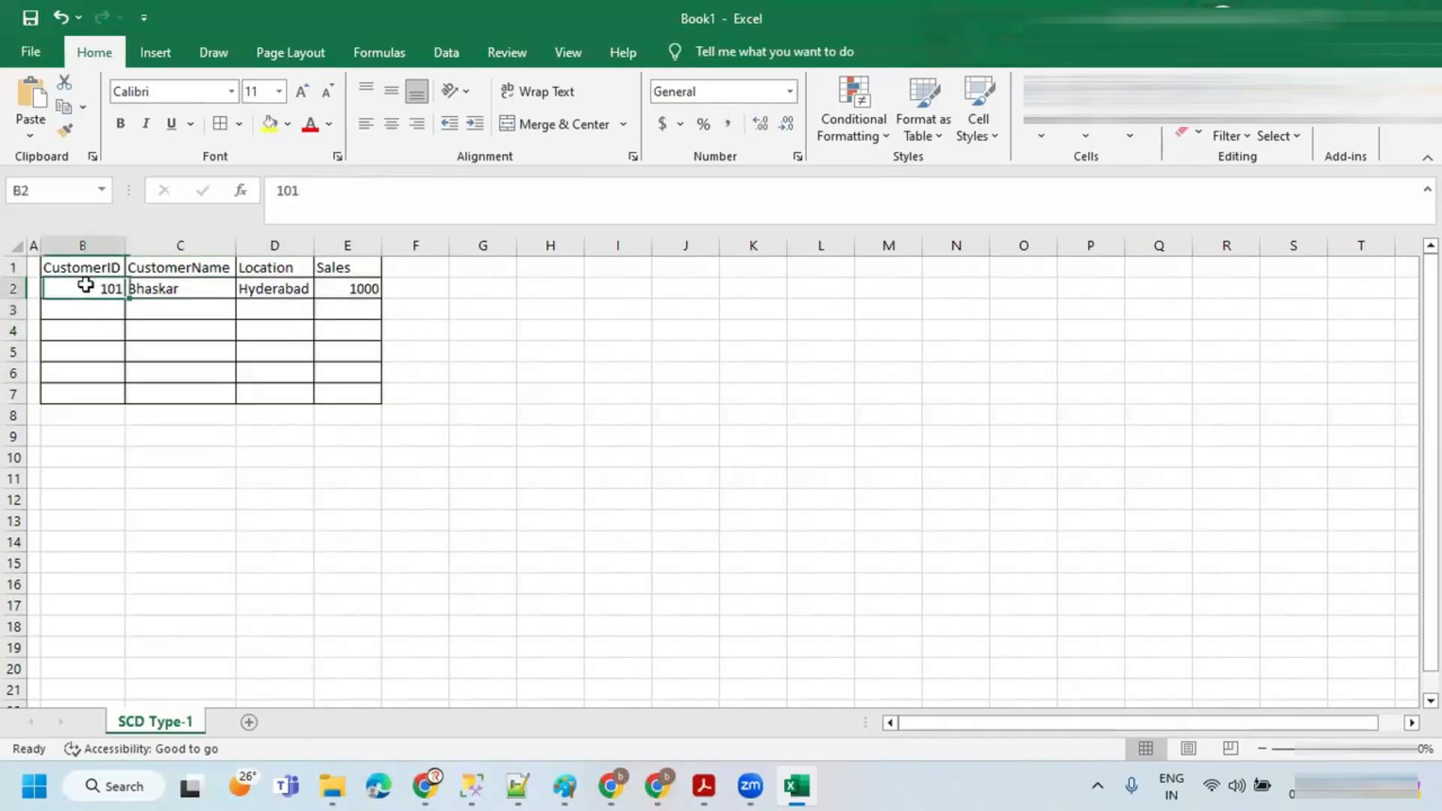
Step: Format the header cells B1:E1 as bold with yellow fill and font size 16
left_click_drag(94, 267, 336, 264)
left_click(120, 123)
left_click(269, 123)
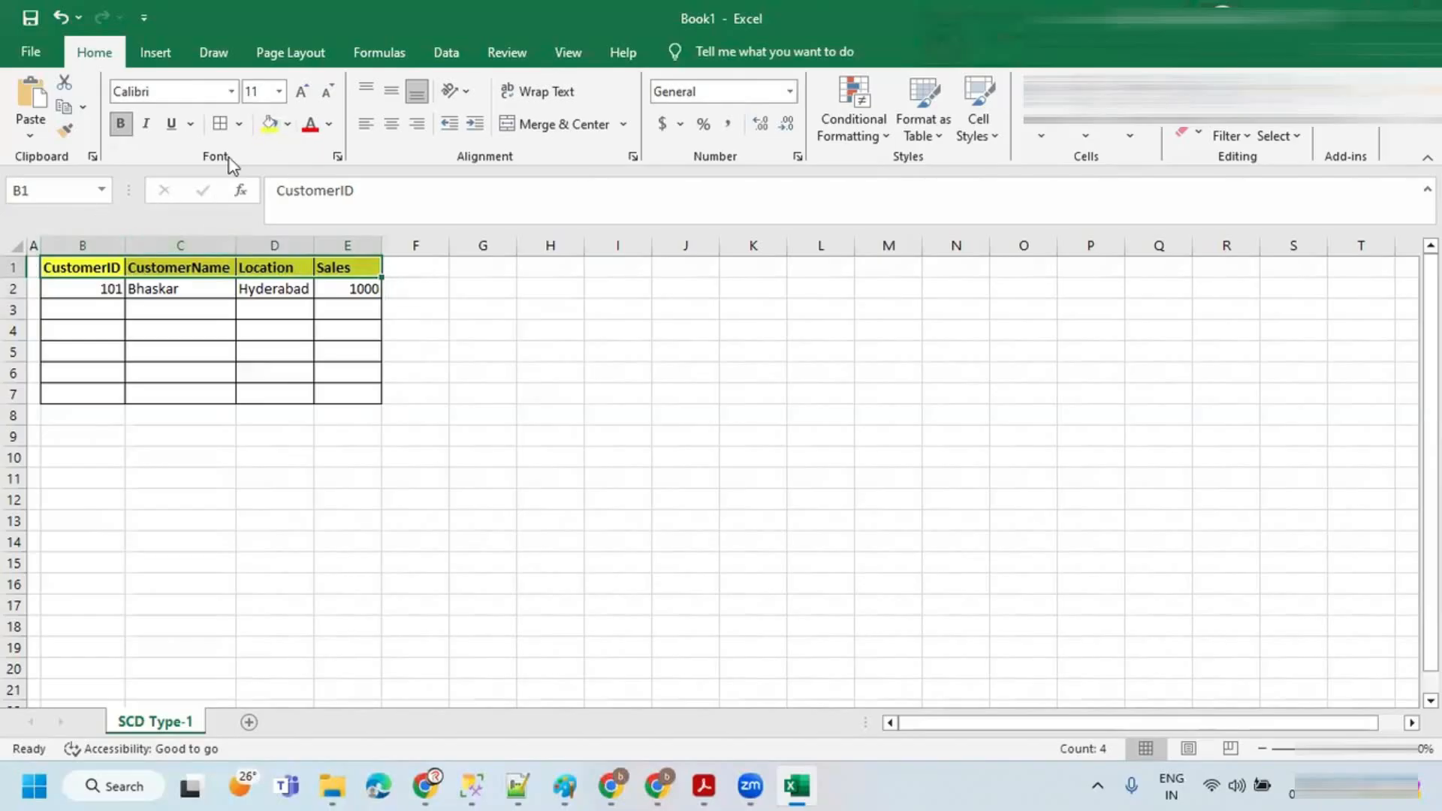
left_click(279, 90)
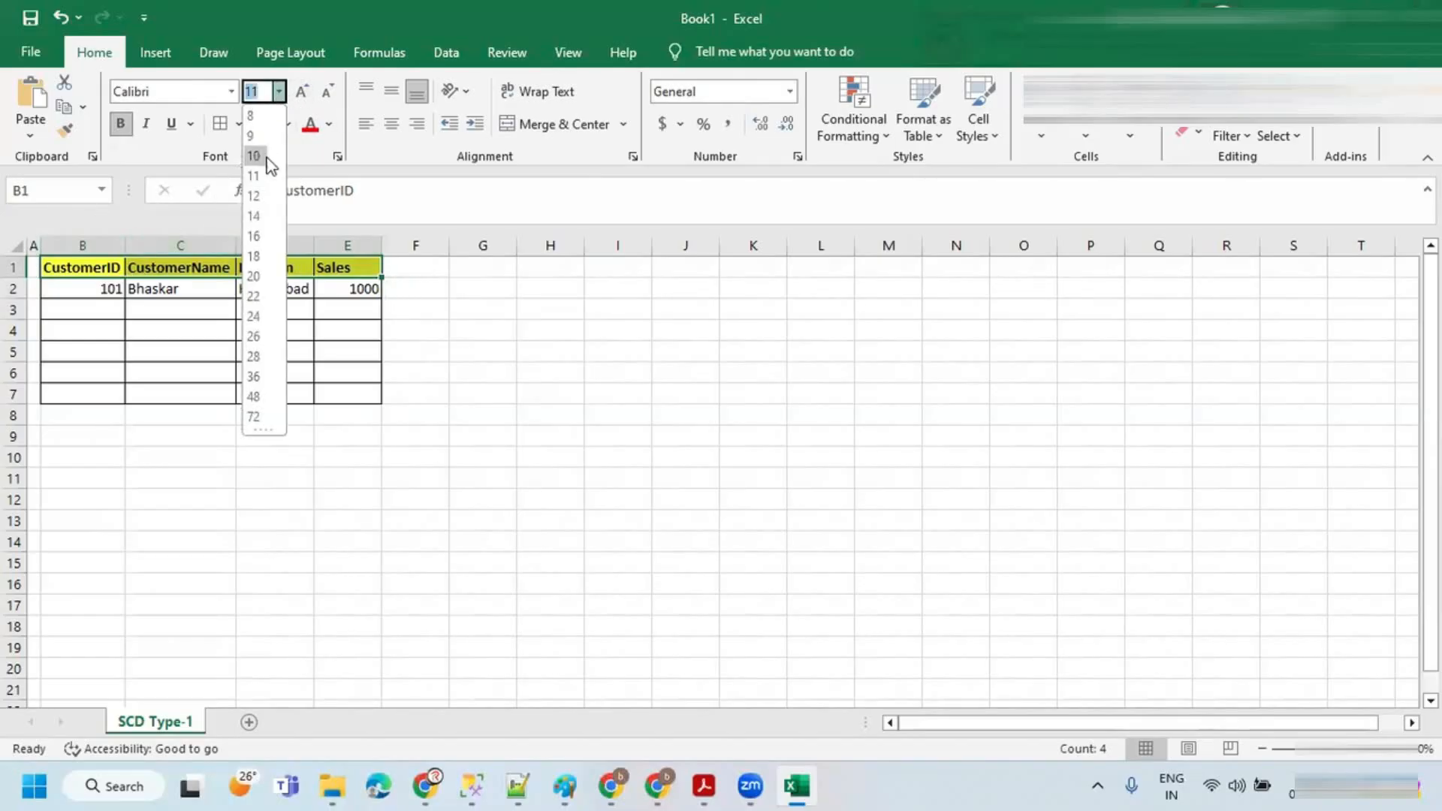
left_click(255, 237)
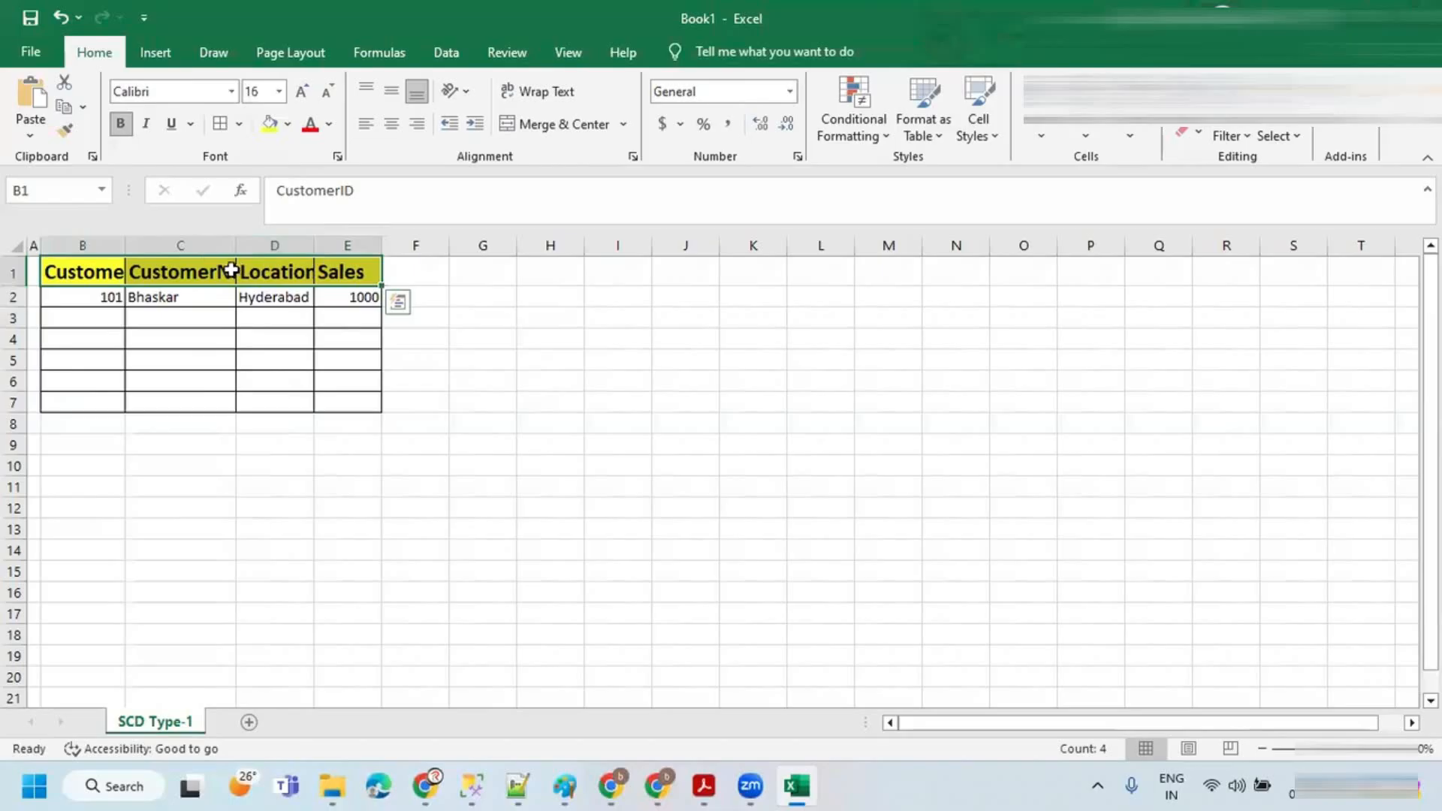
Step: Autofit the widths of columns B through E to fit the enlarged headers
double_click(127, 237)
double_click(269, 239)
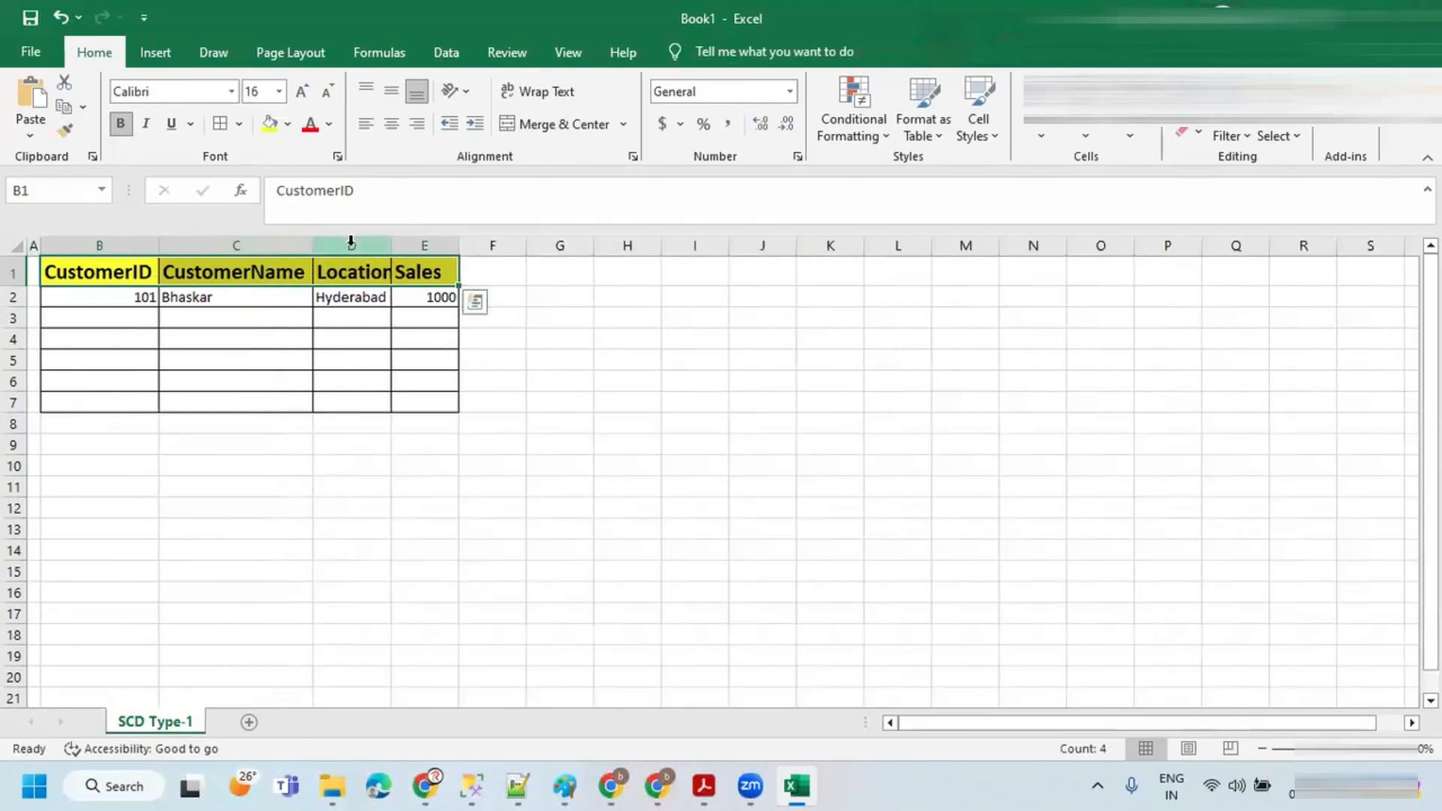
double_click(386, 247)
double_click(467, 244)
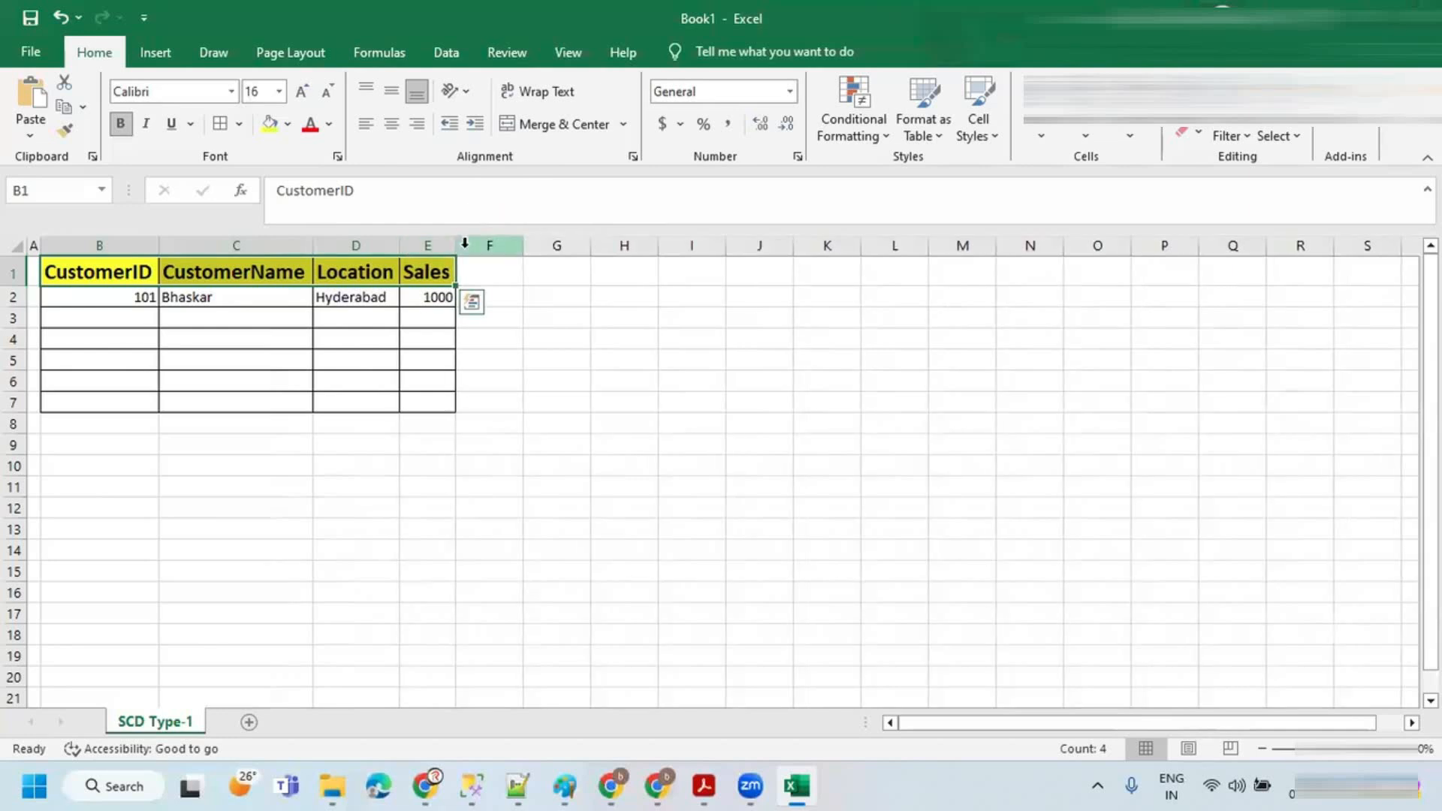
left_click(220, 282)
Step: Insert a new empty row above the header row
left_click(15, 266)
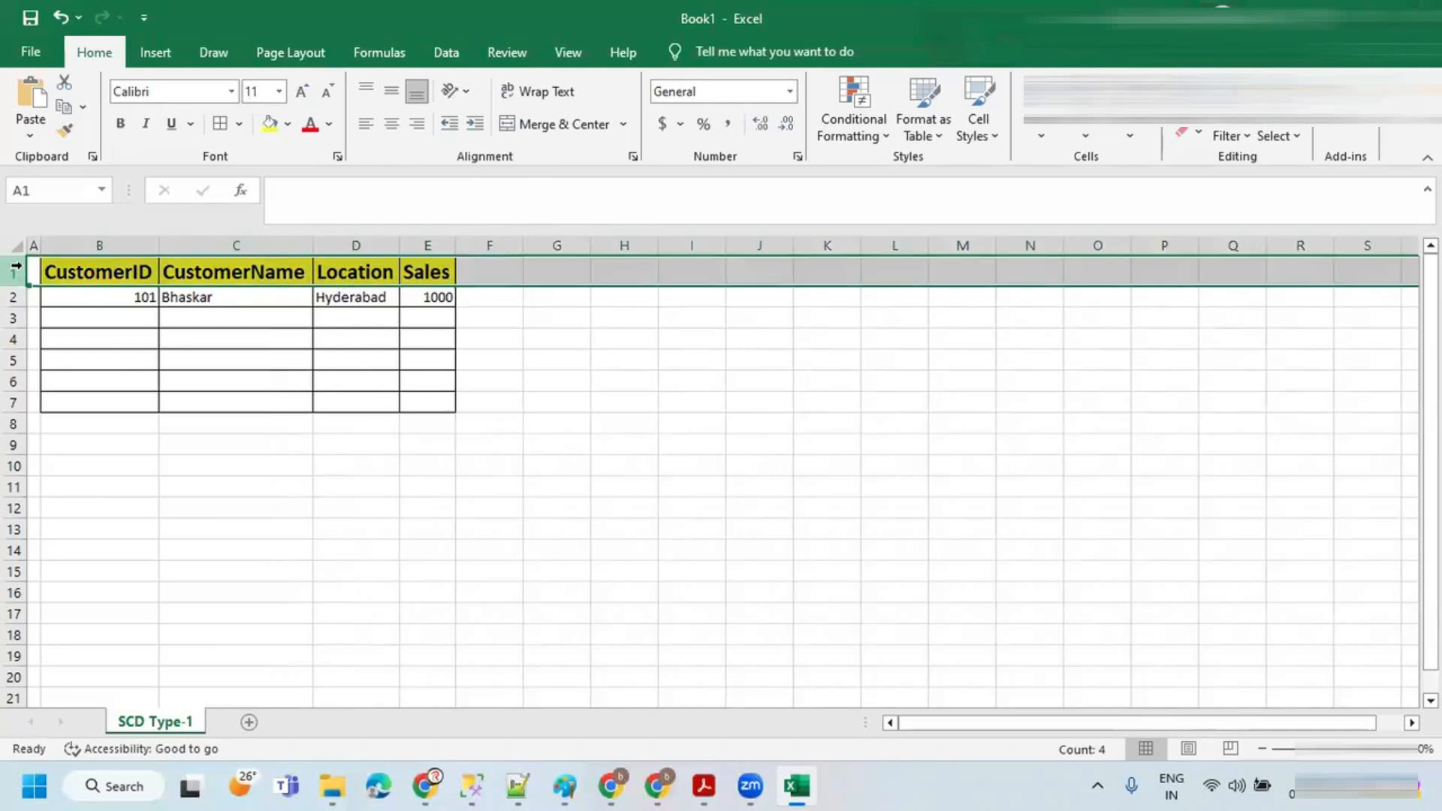
right_click(15, 266)
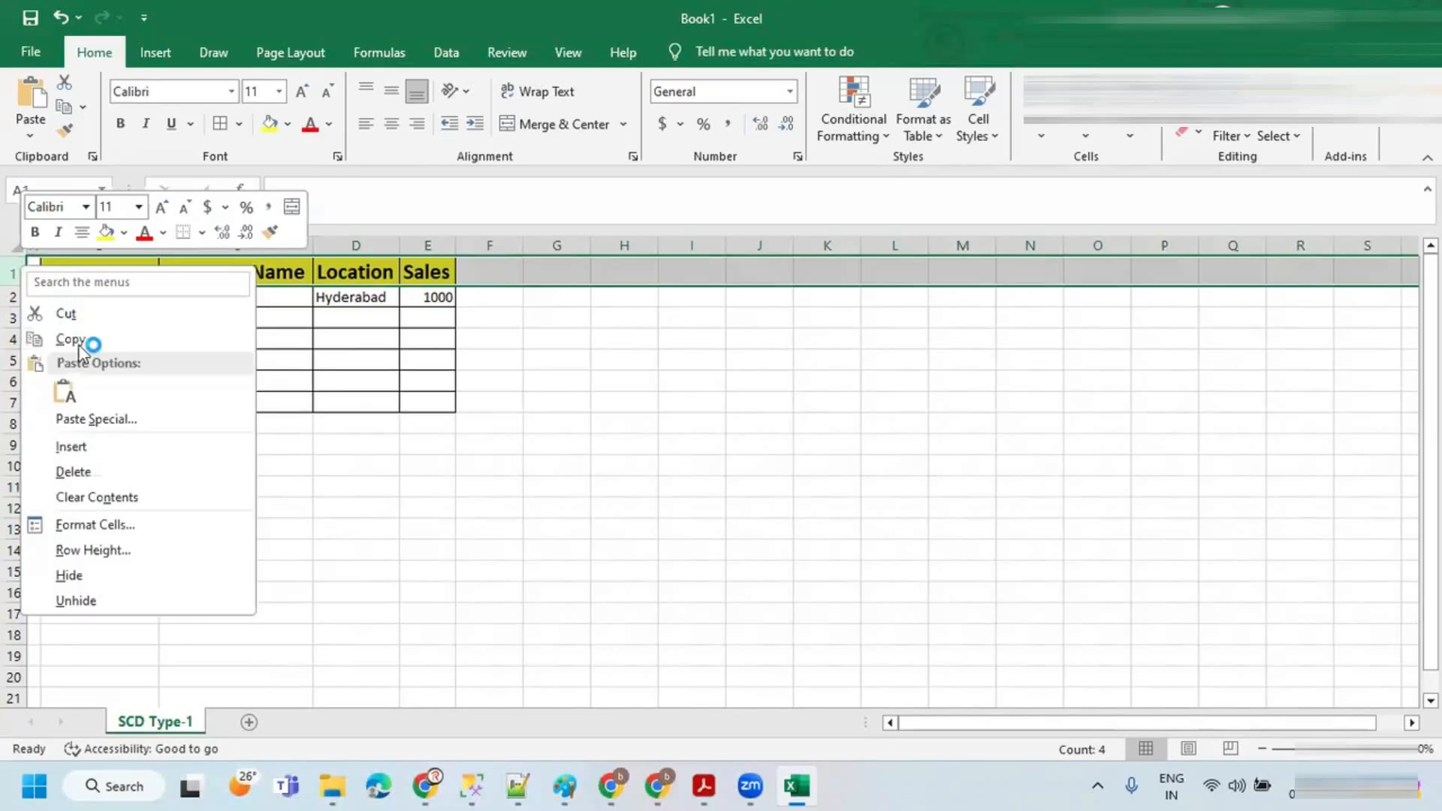
left_click(113, 444)
left_click(203, 297)
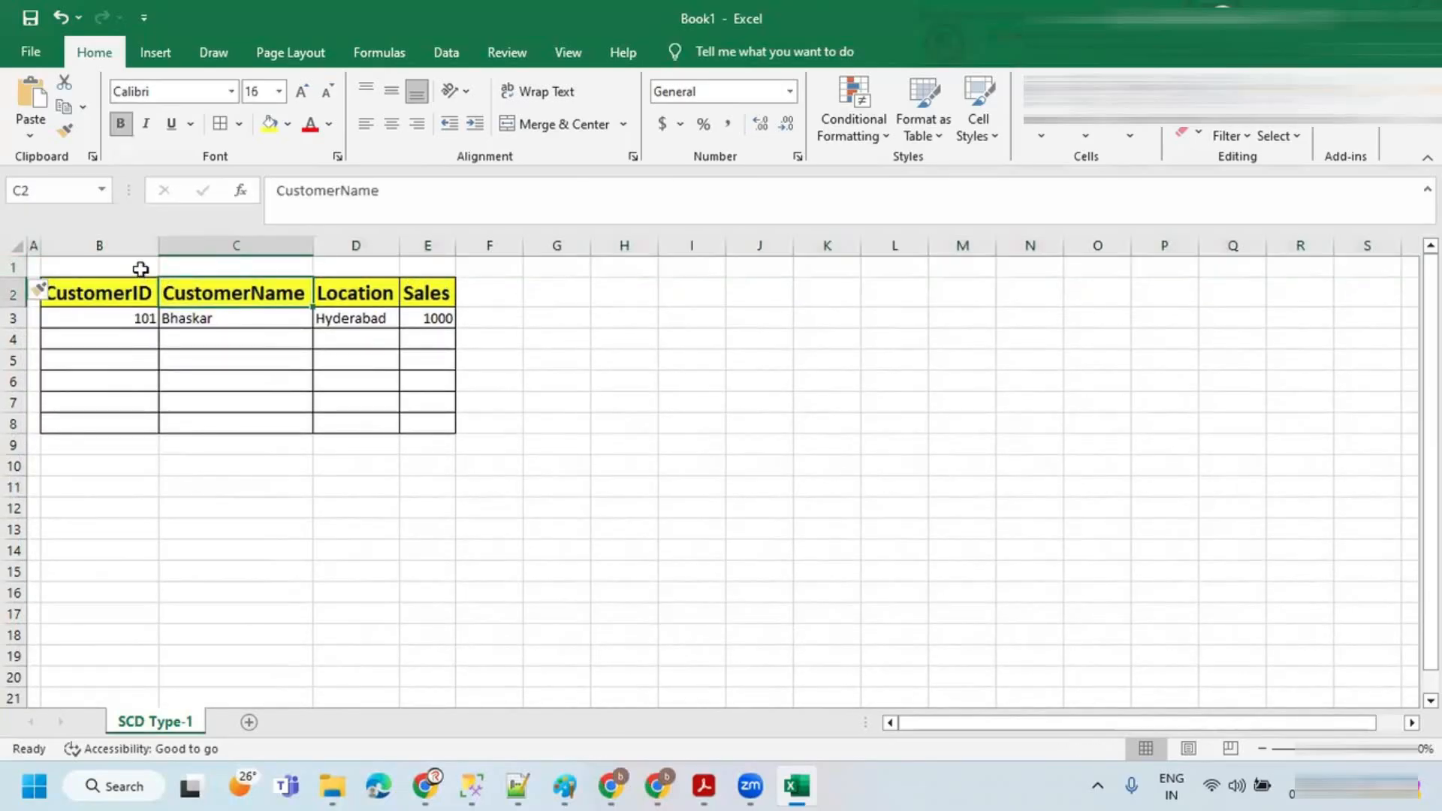
Step: Merge and center cells B1:C1 and enter the title customer
left_click_drag(140, 268, 223, 265)
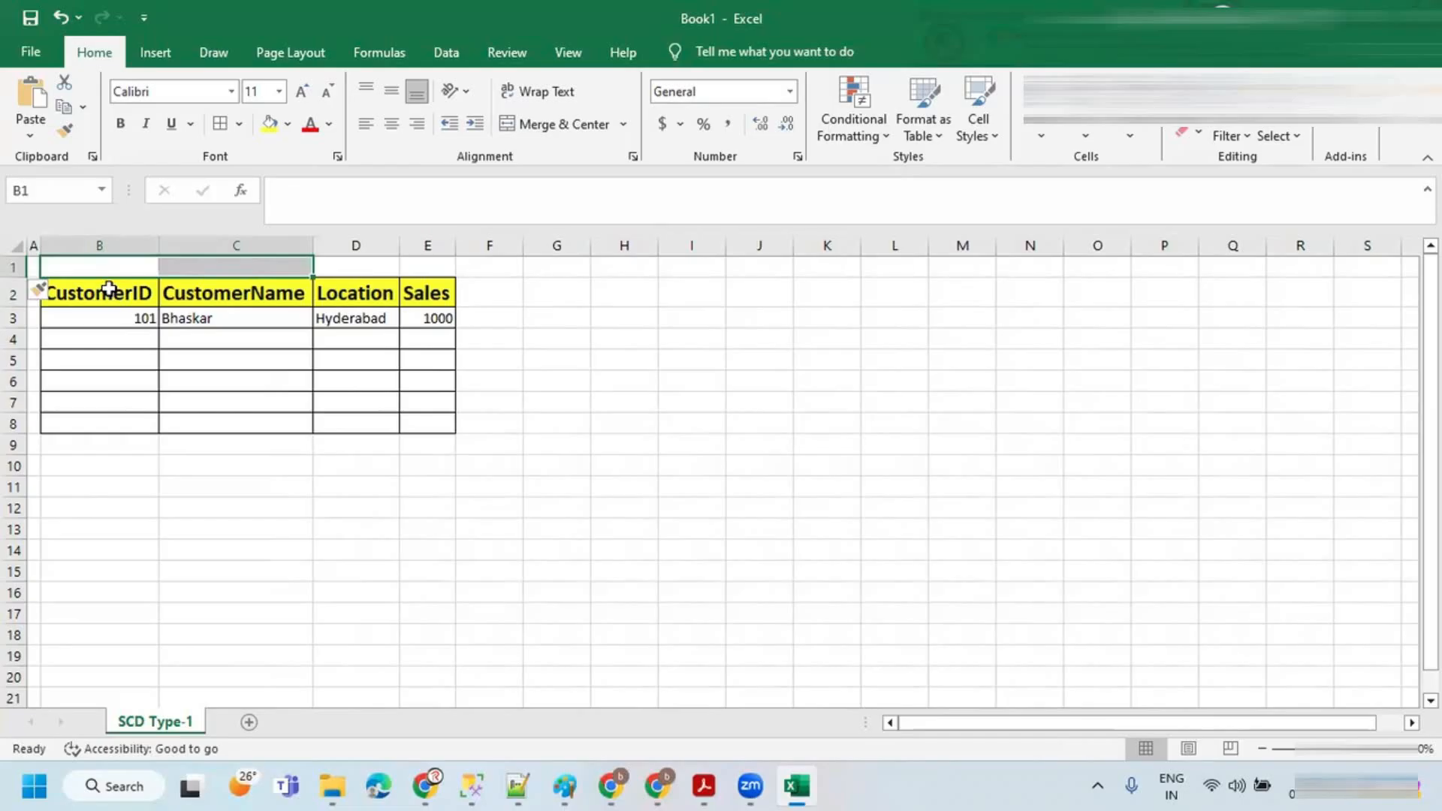
left_click(557, 126)
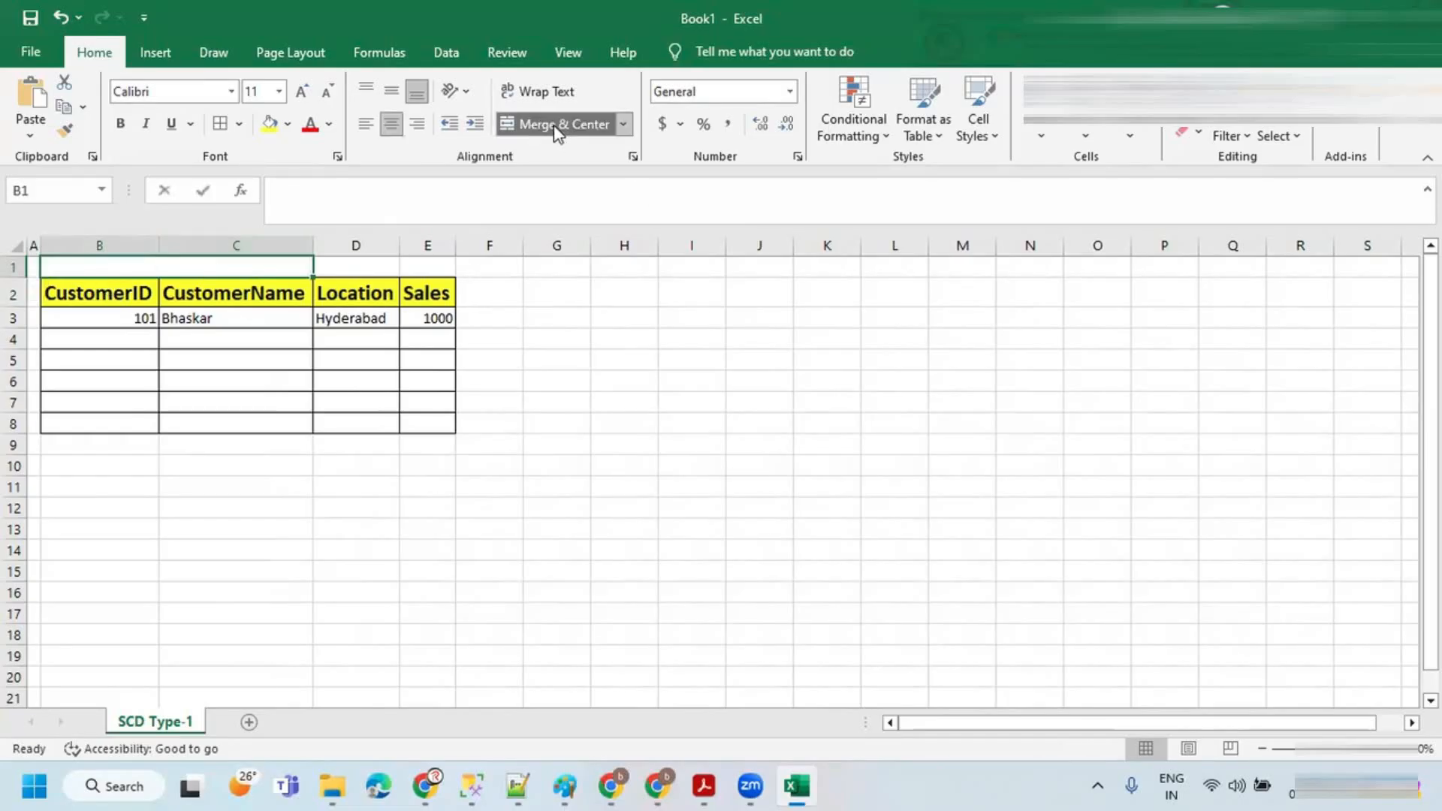
type("Custo")
key("BackSpace")
key("BackSpace")
key("BackSpace")
key("BackSpace")
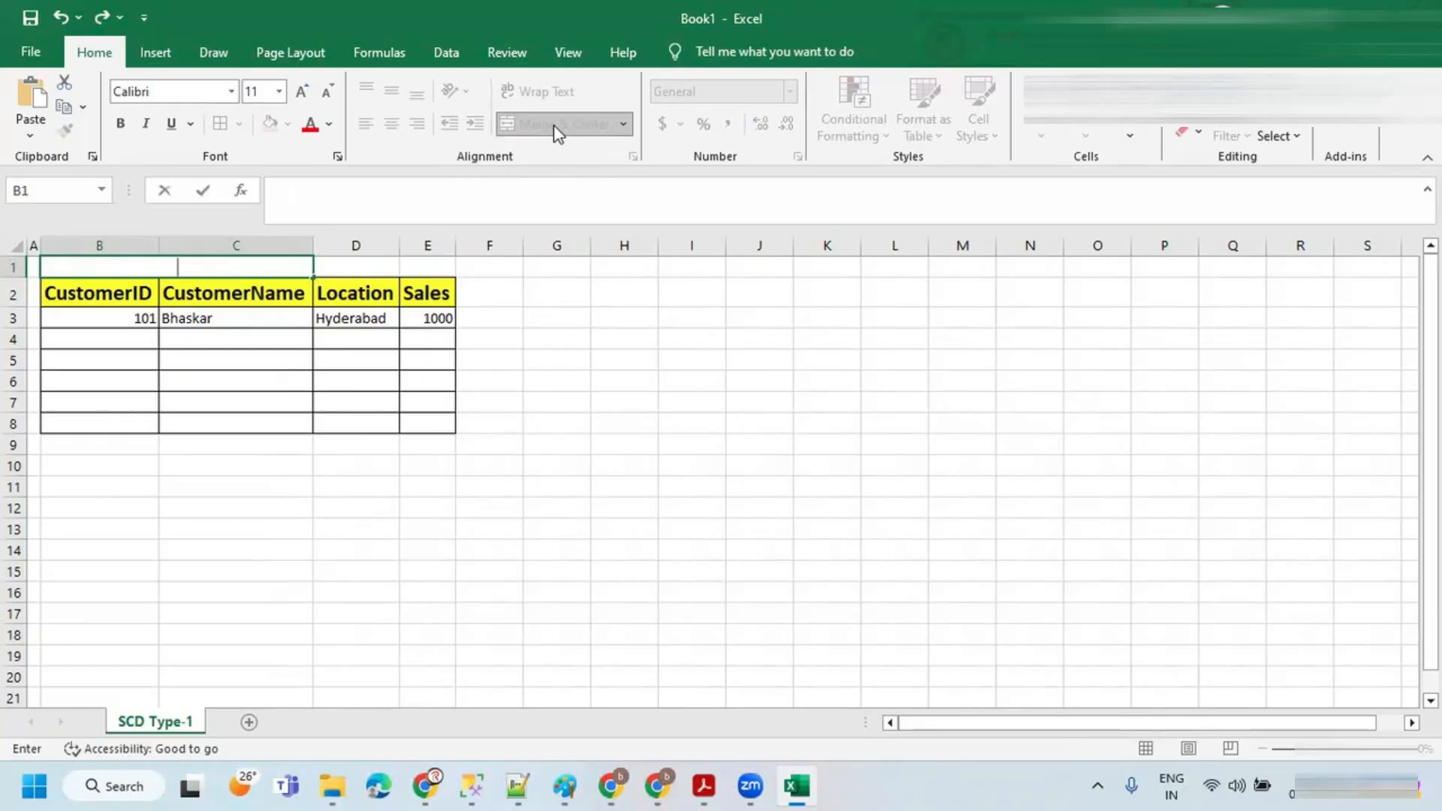
type("CUS")
type("customer")
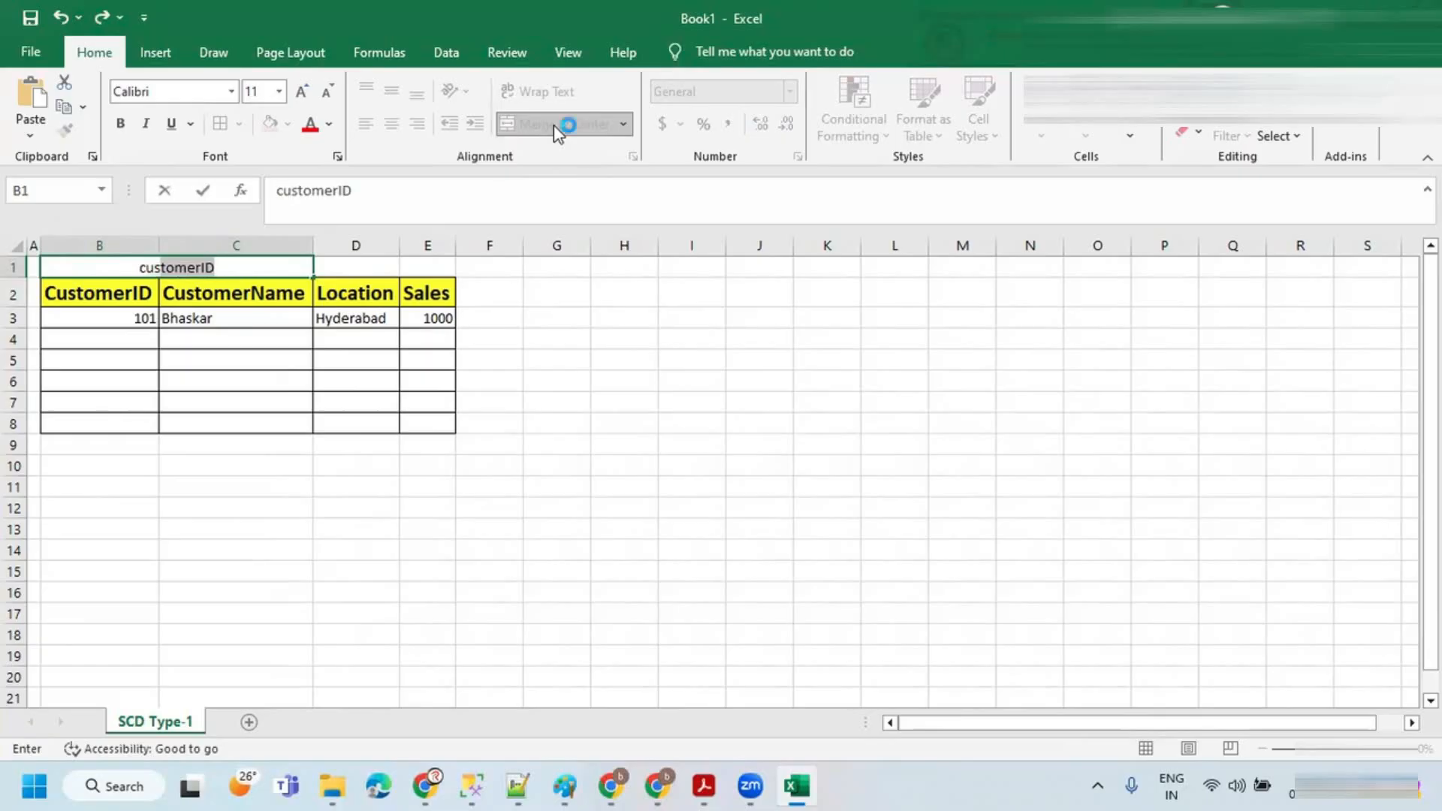
key("BackSpace")
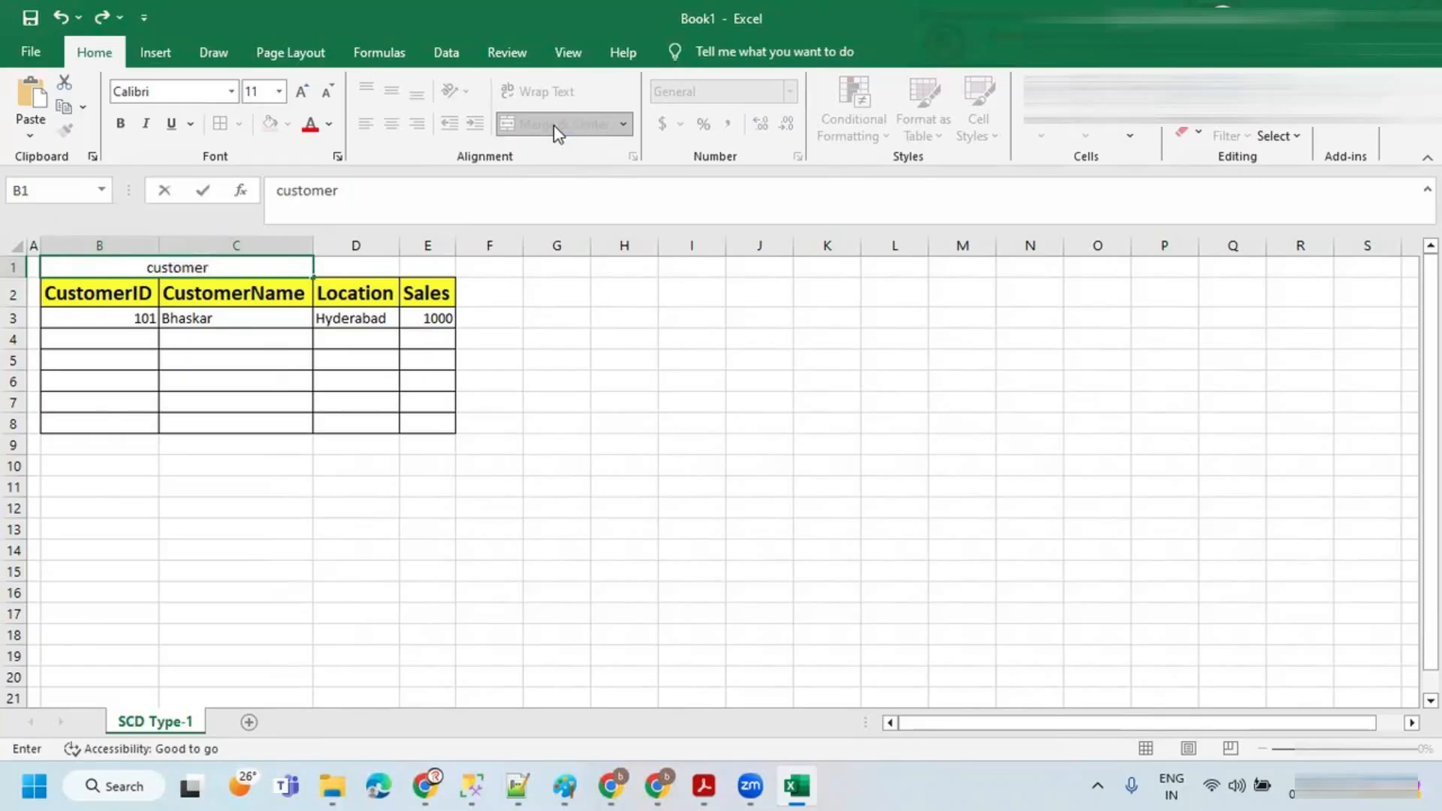
key("Return")
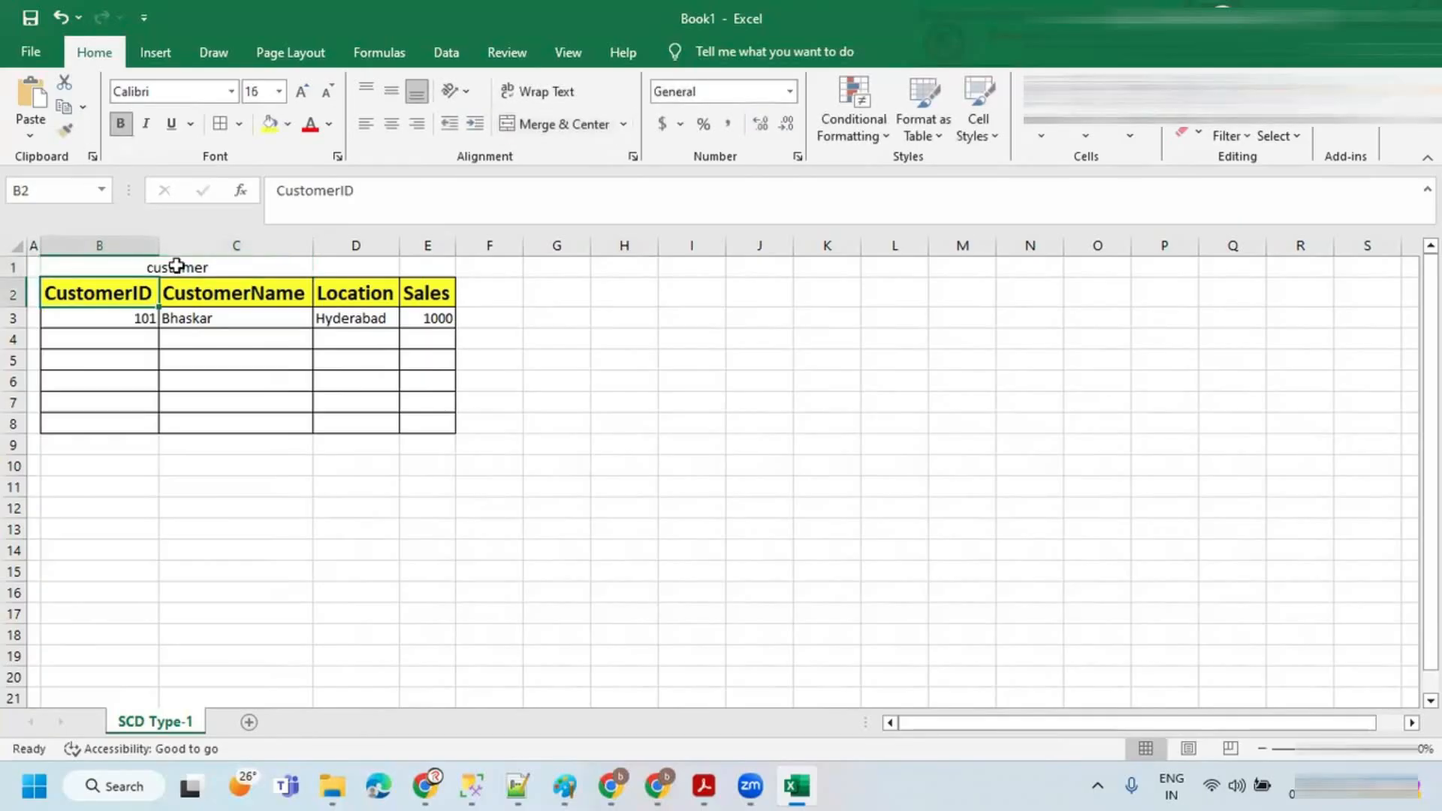
Step: Set the font size of the header cells B2:E2 to 14
left_click_drag(96, 283, 443, 294)
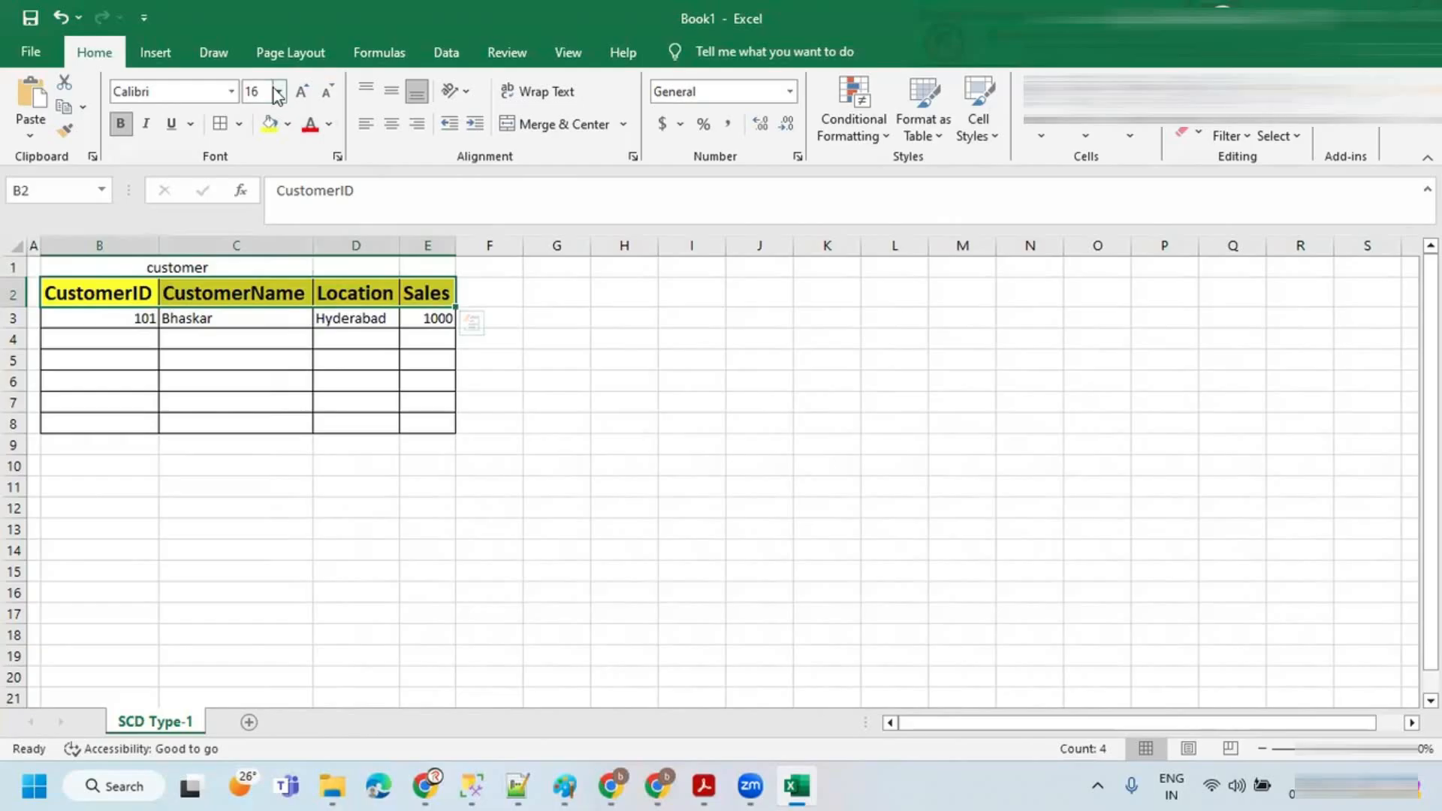
left_click(279, 91)
left_click(254, 215)
Step: Format the merged customer title cell as bold, font size 16, with a blue-gray fill
left_click(165, 268)
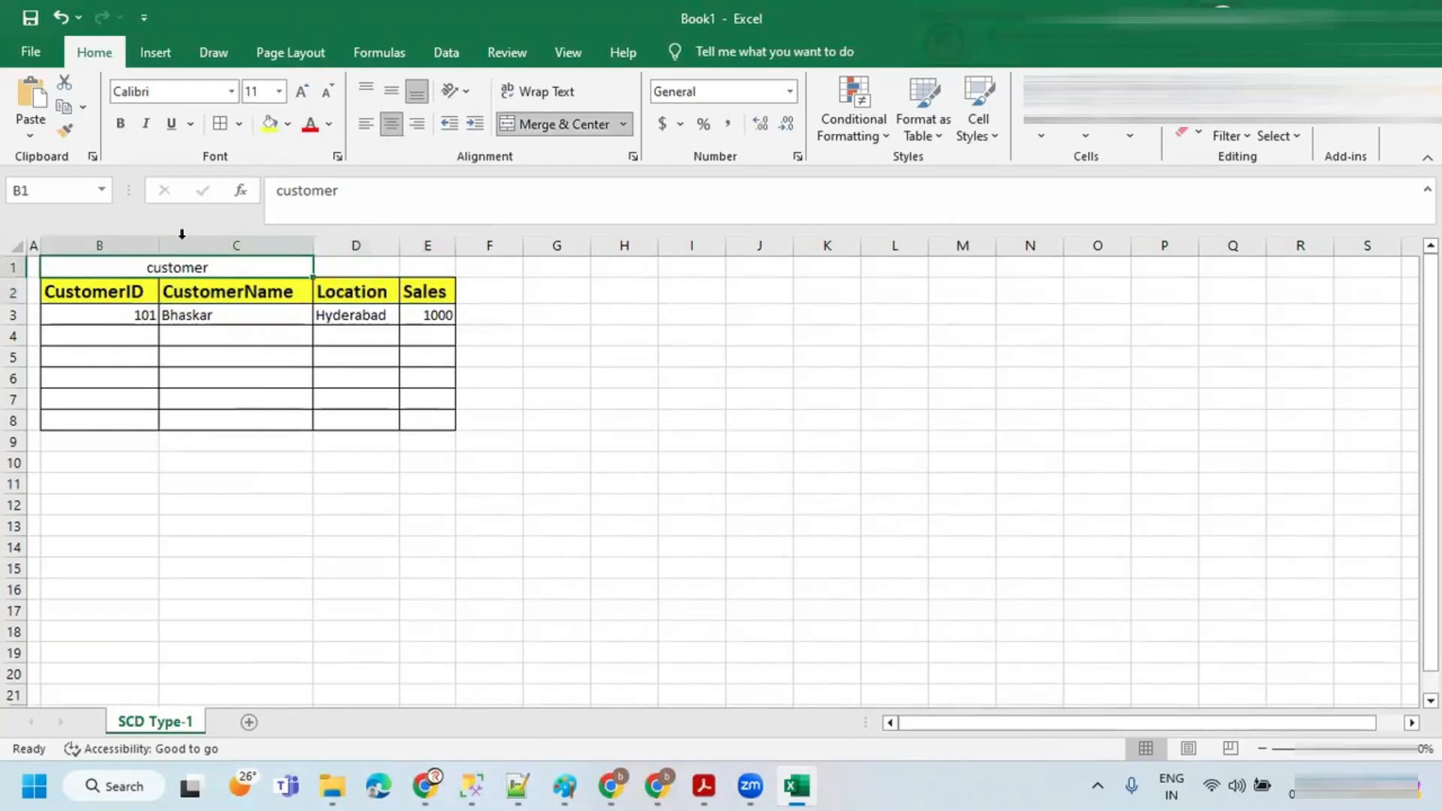
left_click(278, 91)
left_click(254, 237)
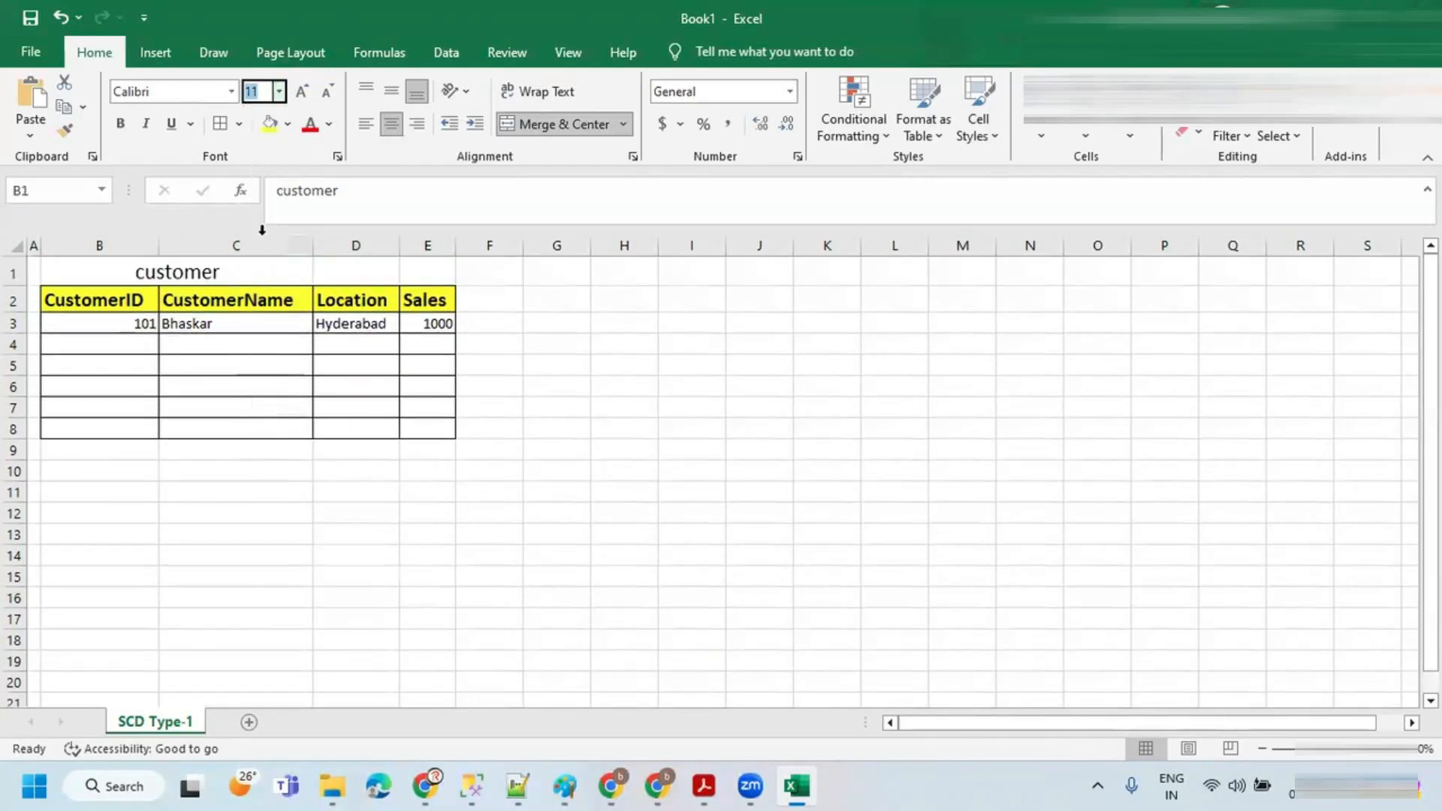
key("ctrl+b")
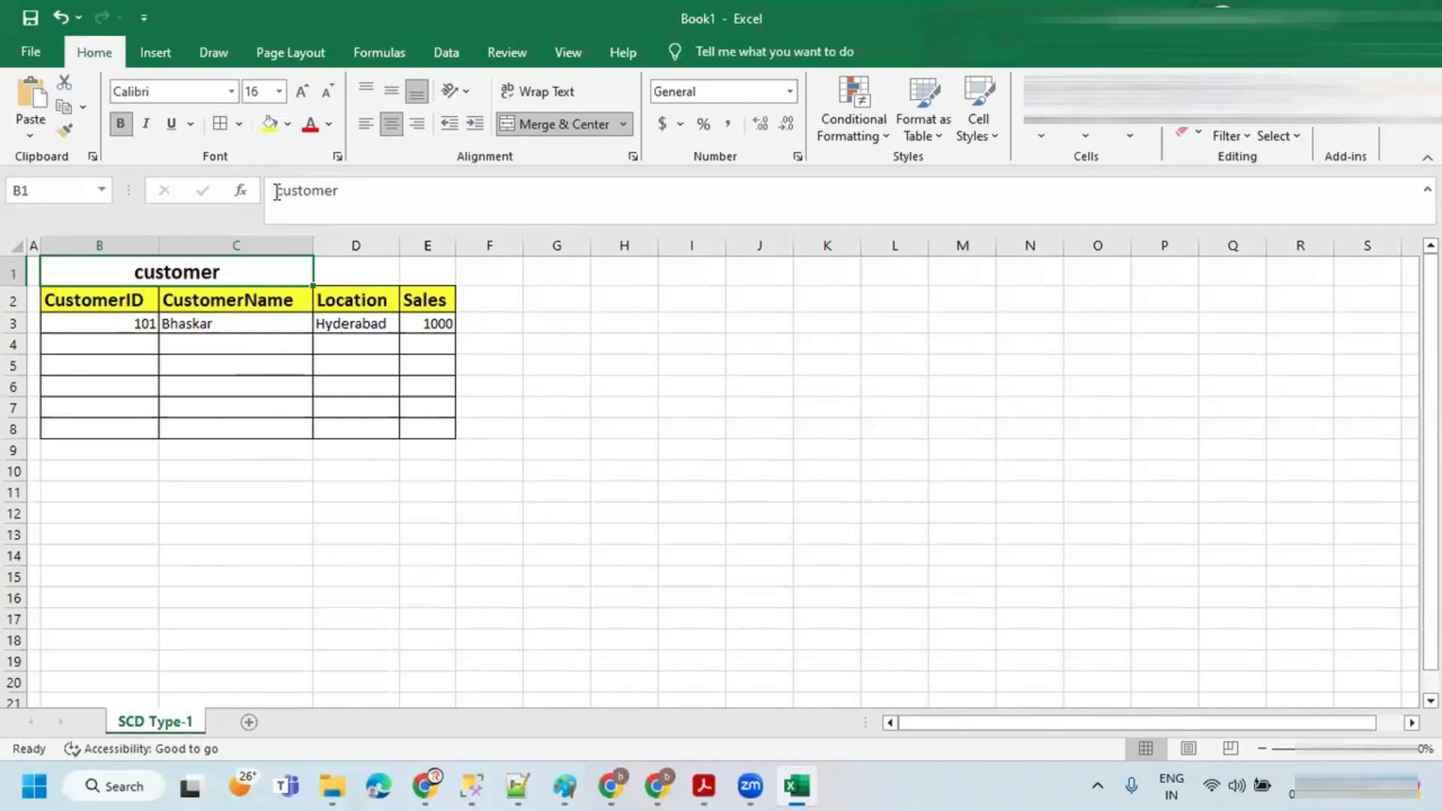
left_click(272, 126)
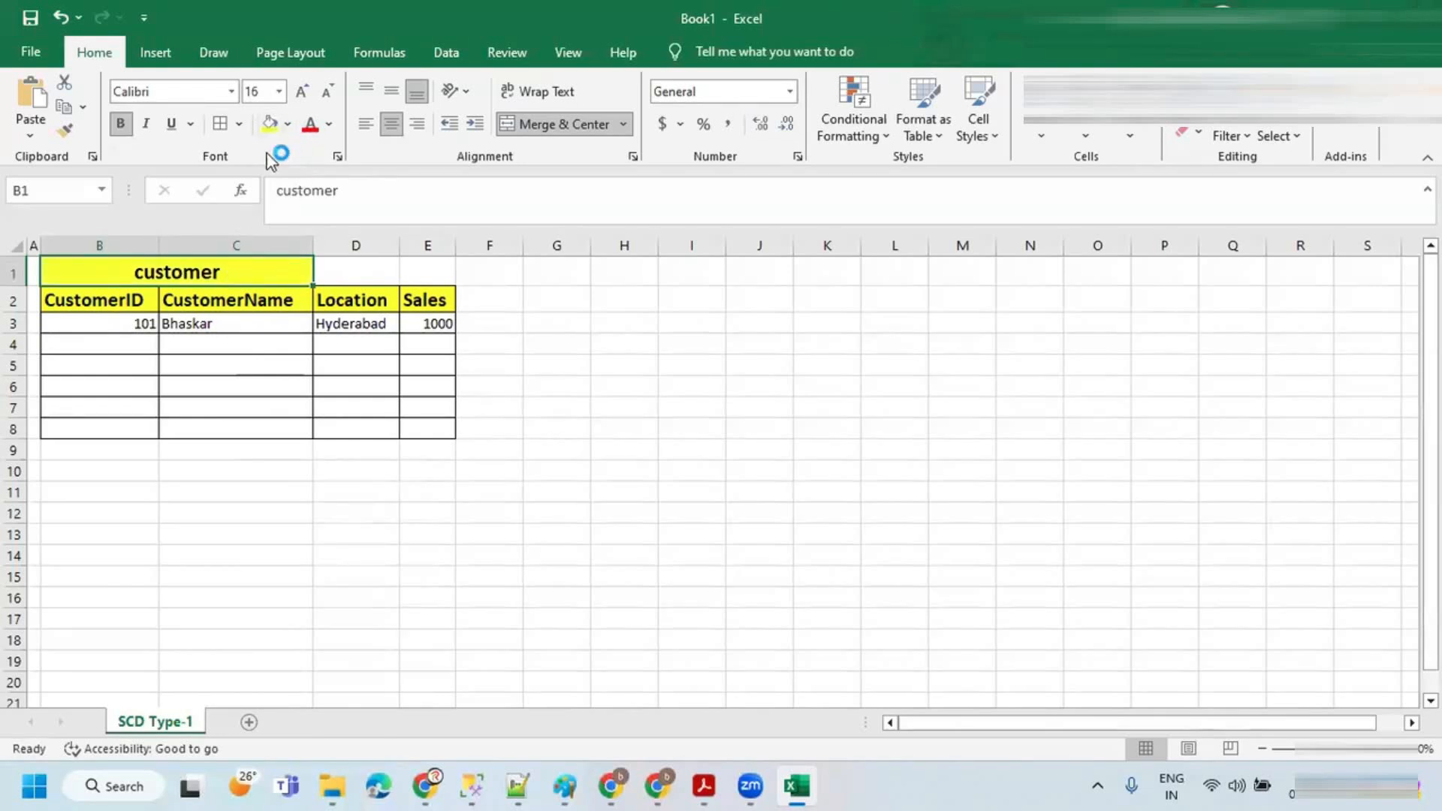
left_click(288, 125)
left_click(322, 198)
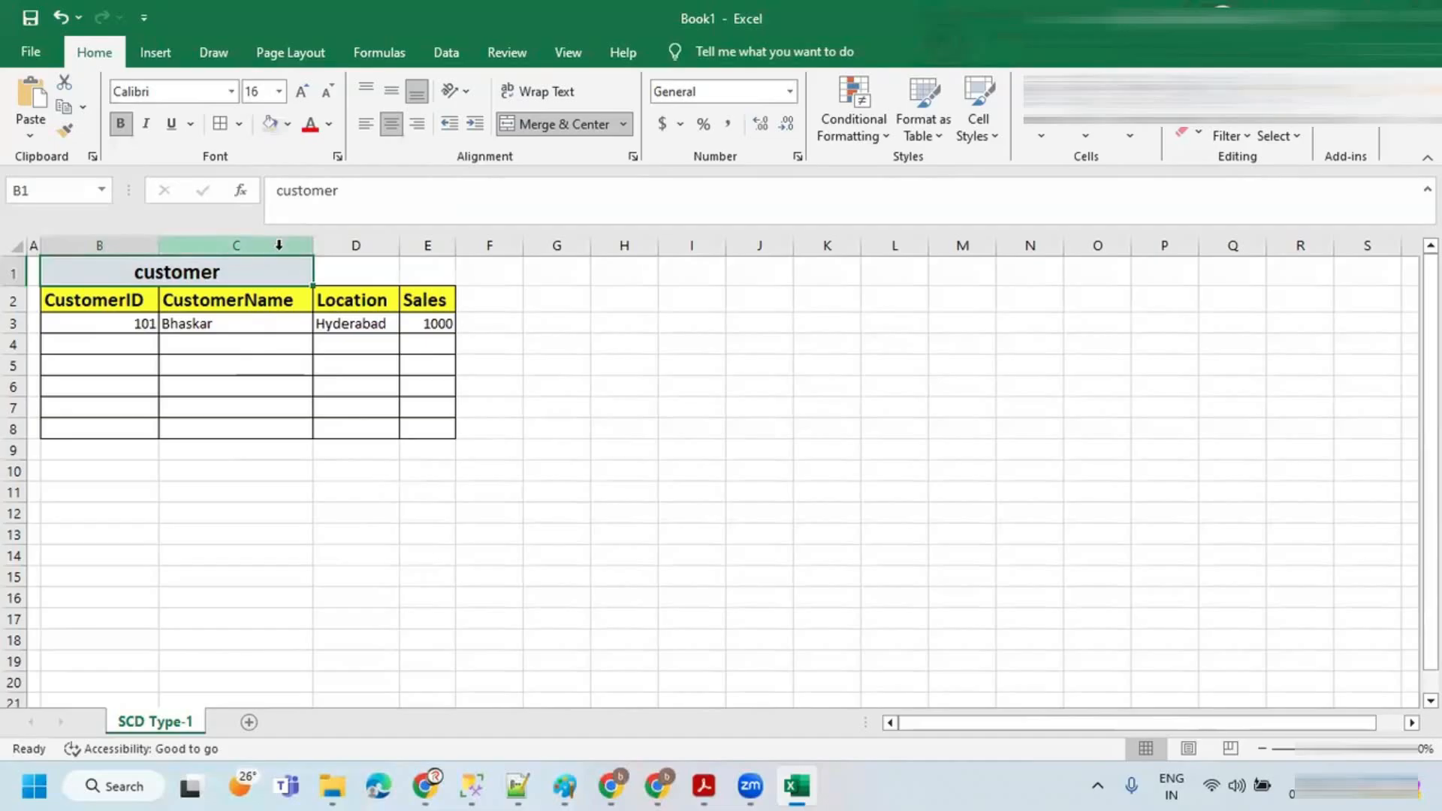
Step: Apply thick outside borders to the customer title cell
left_click(168, 306)
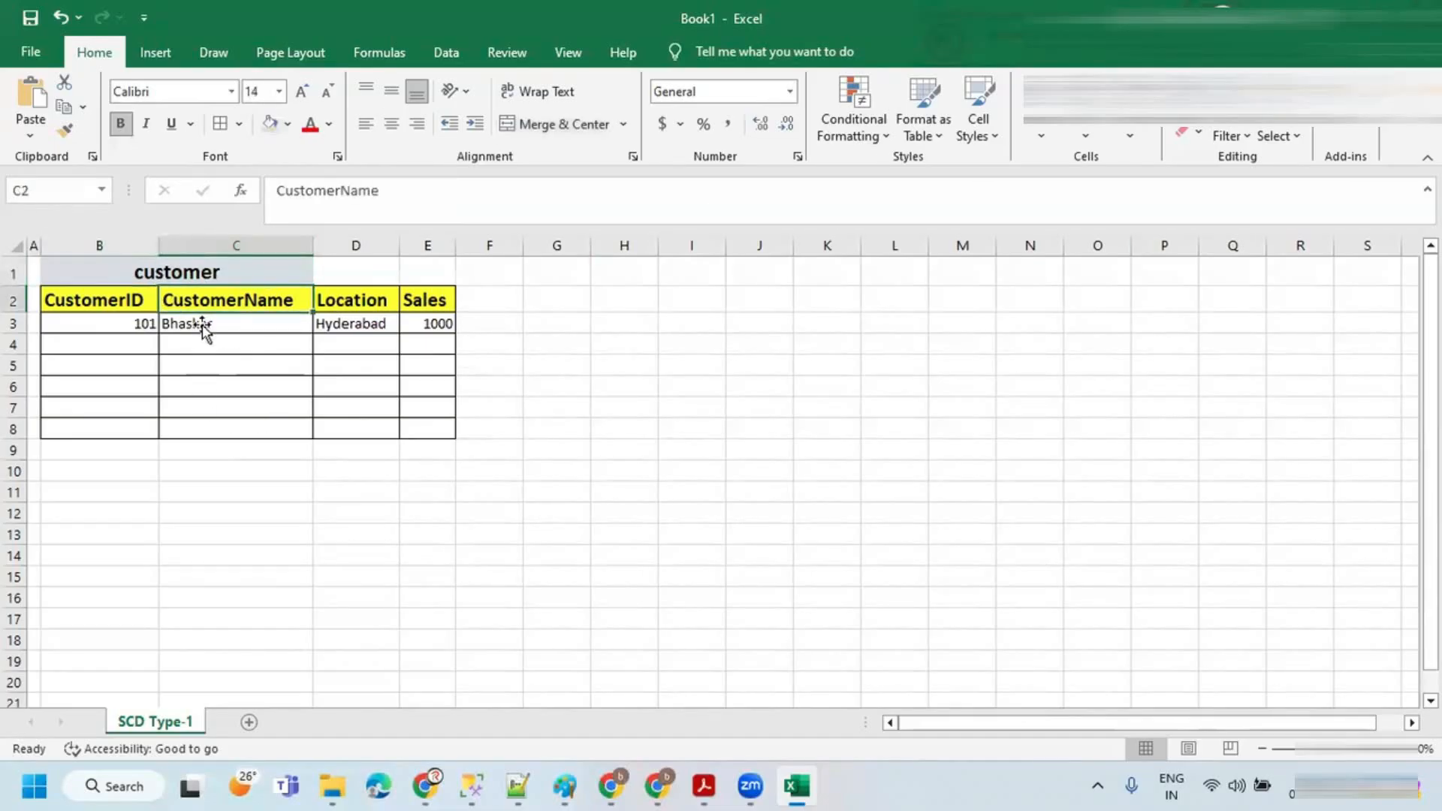
left_click(193, 274)
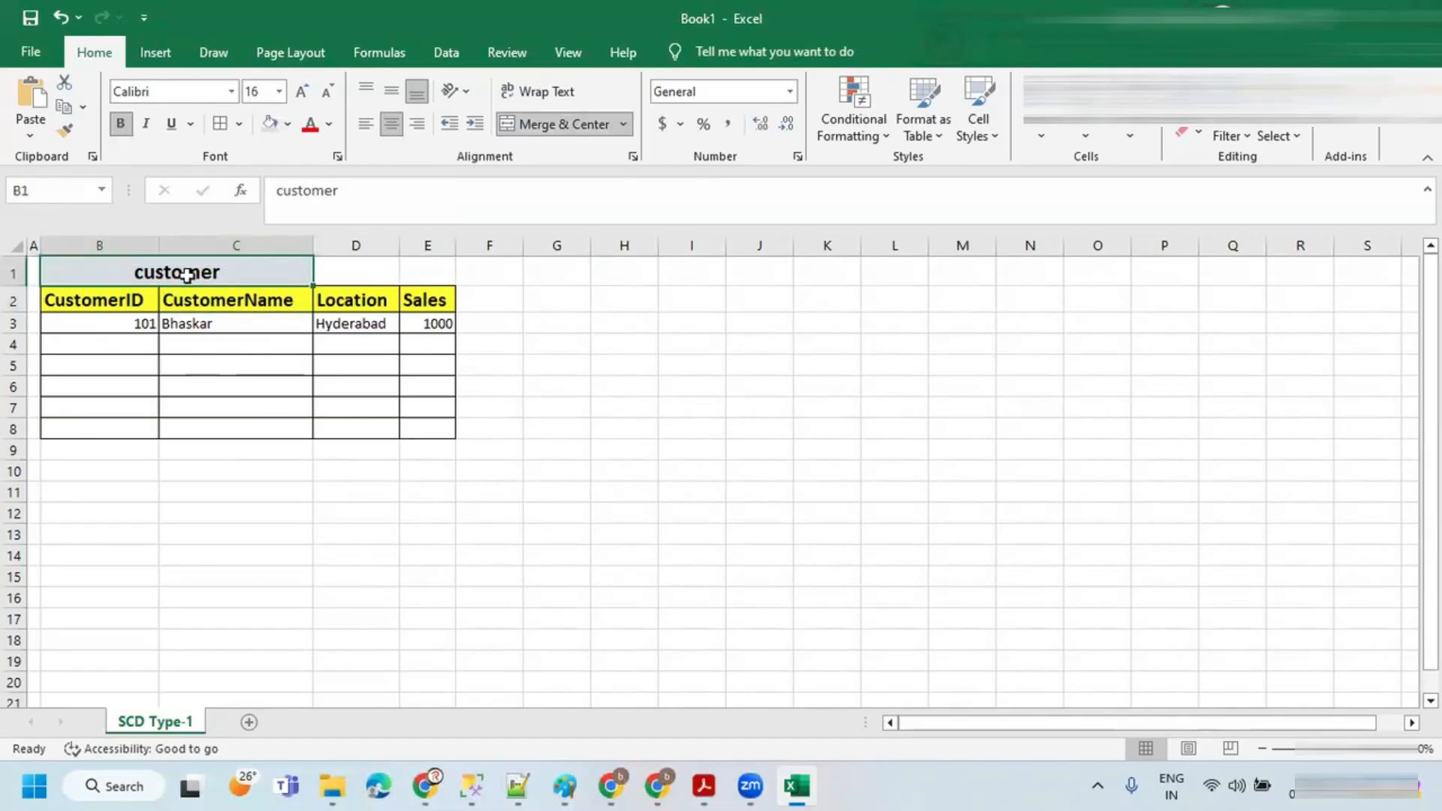
left_click(239, 124)
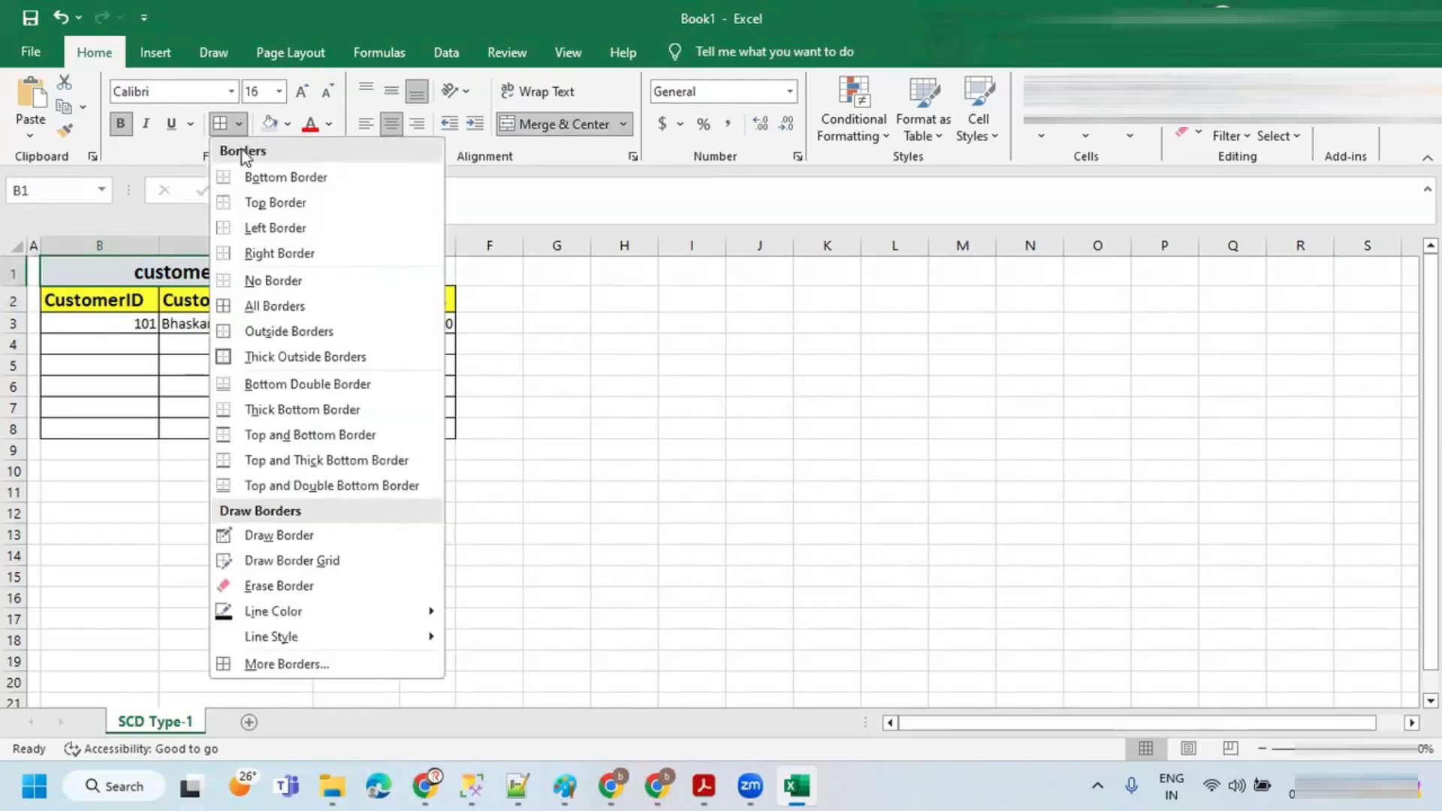
left_click(259, 354)
Step: Copy the whole table B1:E8 and paste a duplicate starting at cell K1
left_click(188, 299)
left_click_drag(88, 296, 425, 319)
left_click_drag(87, 268, 428, 421)
key("ctrl+c")
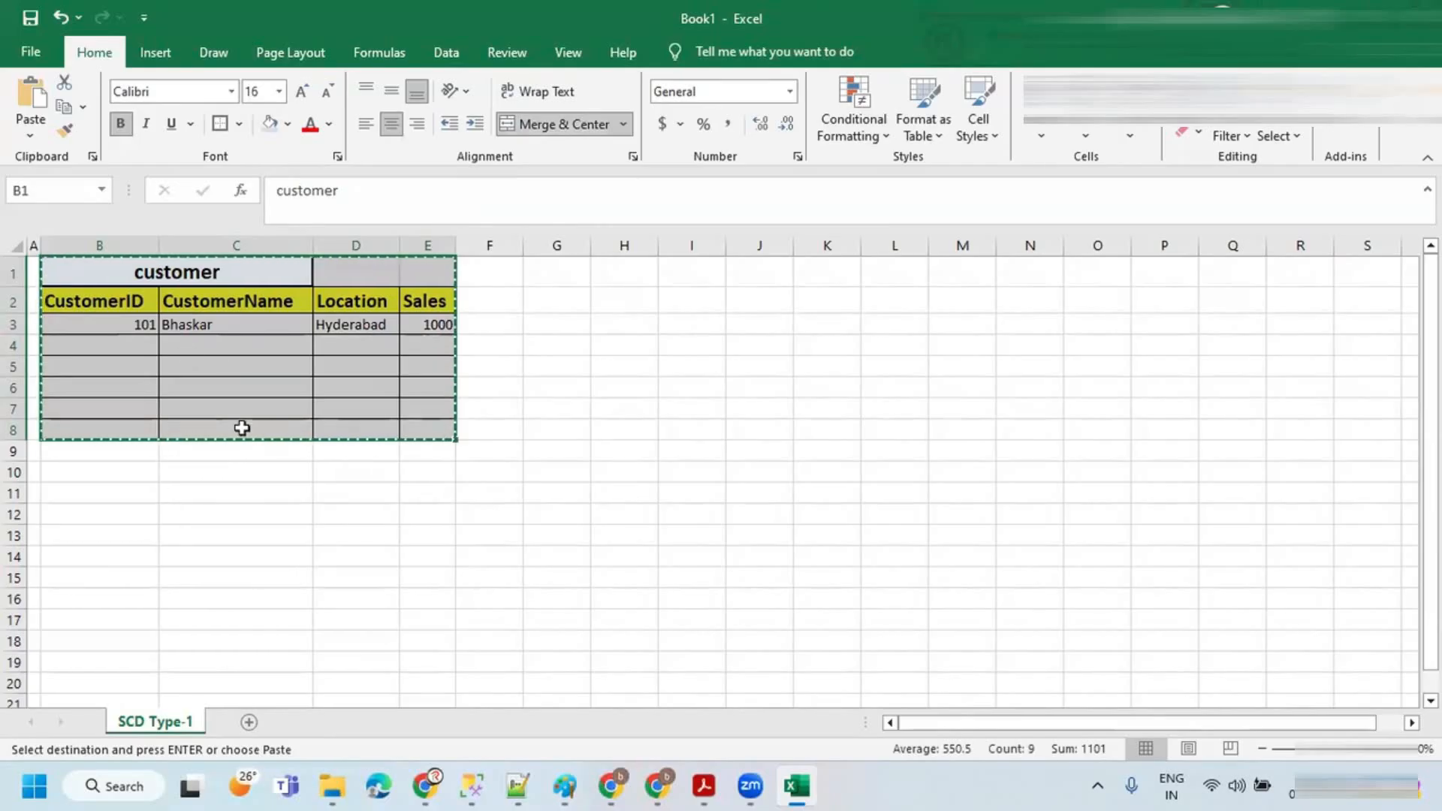
left_click(902, 276)
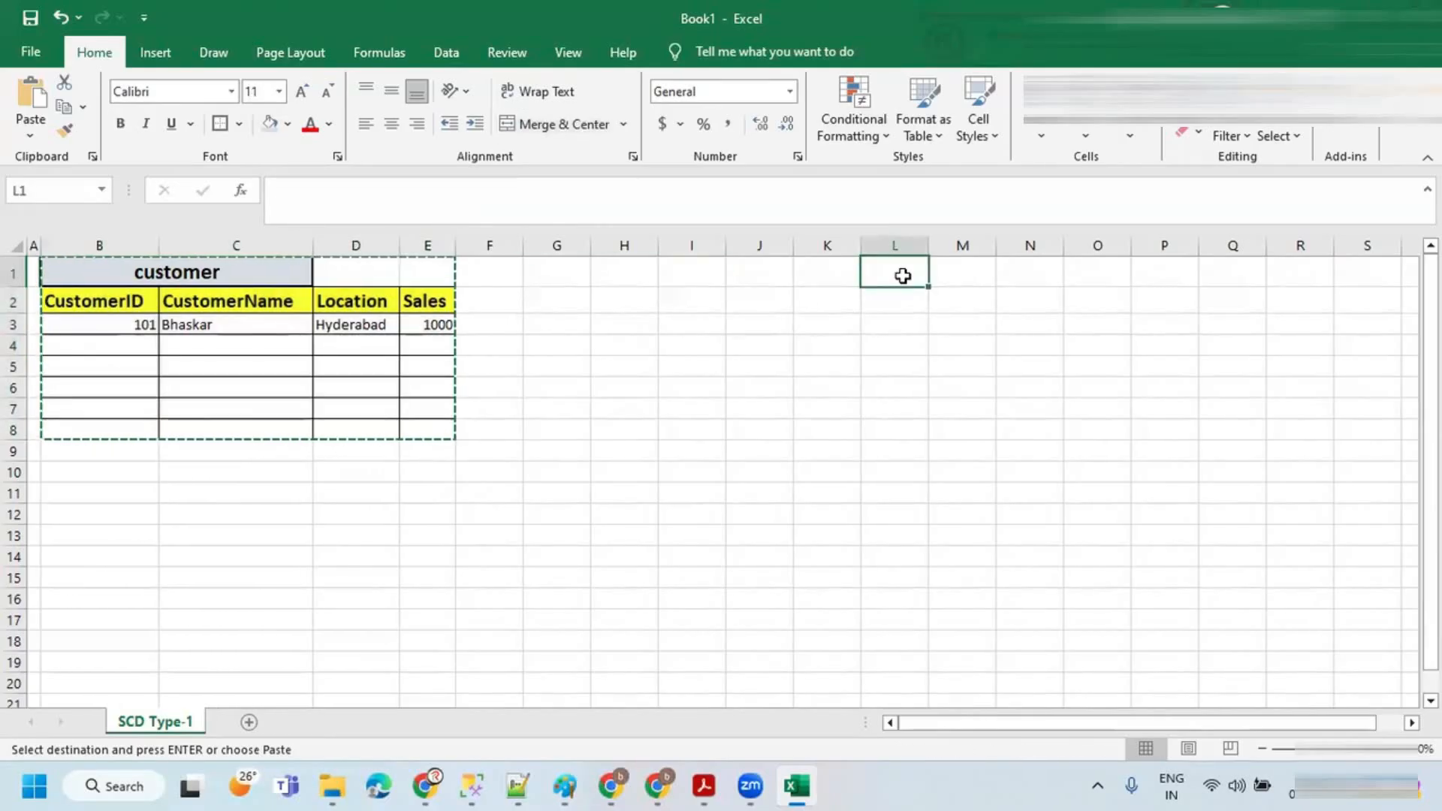
left_click(818, 275)
key("ctrl+v")
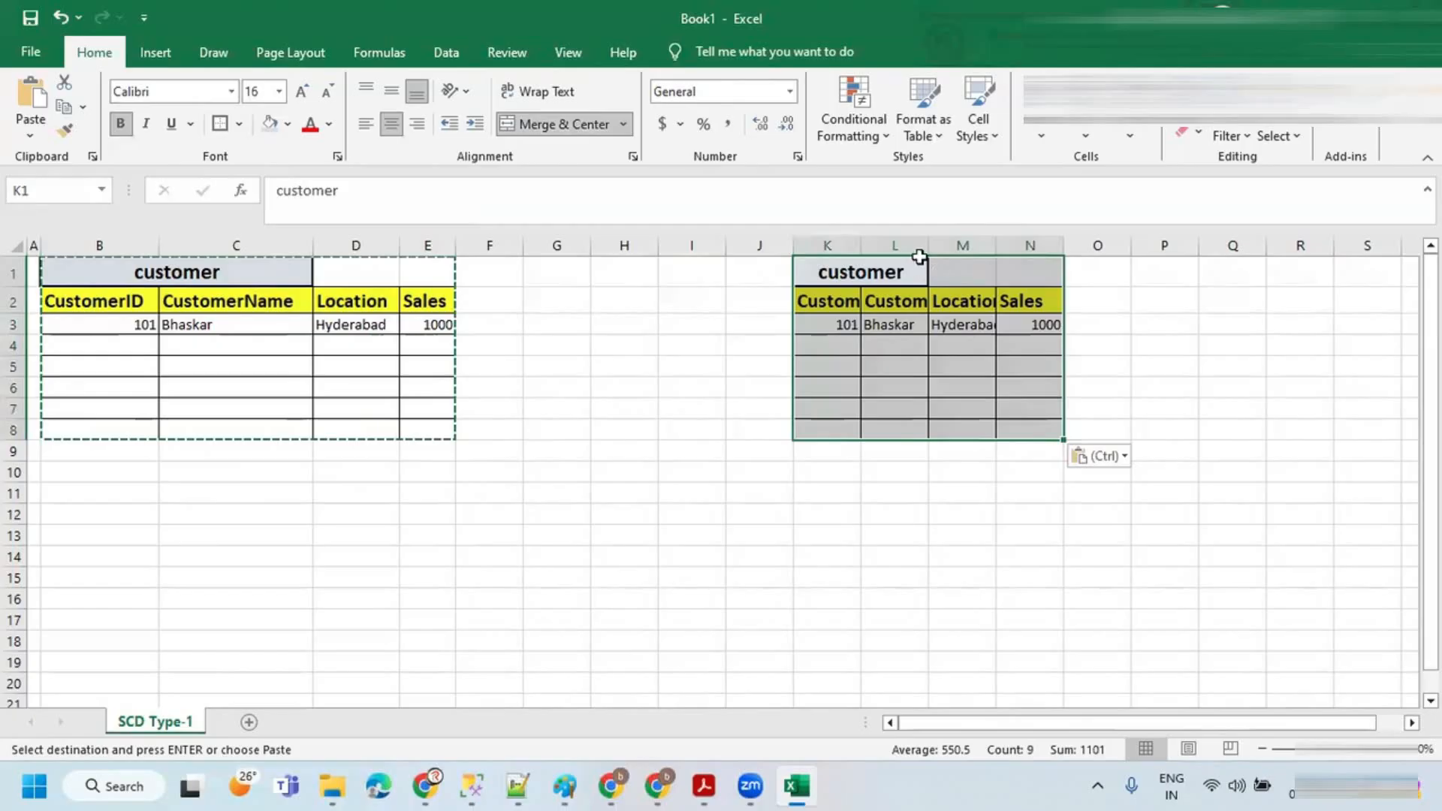
Step: Autofit the widths of columns K through N to fit the pasted table
double_click(996, 245)
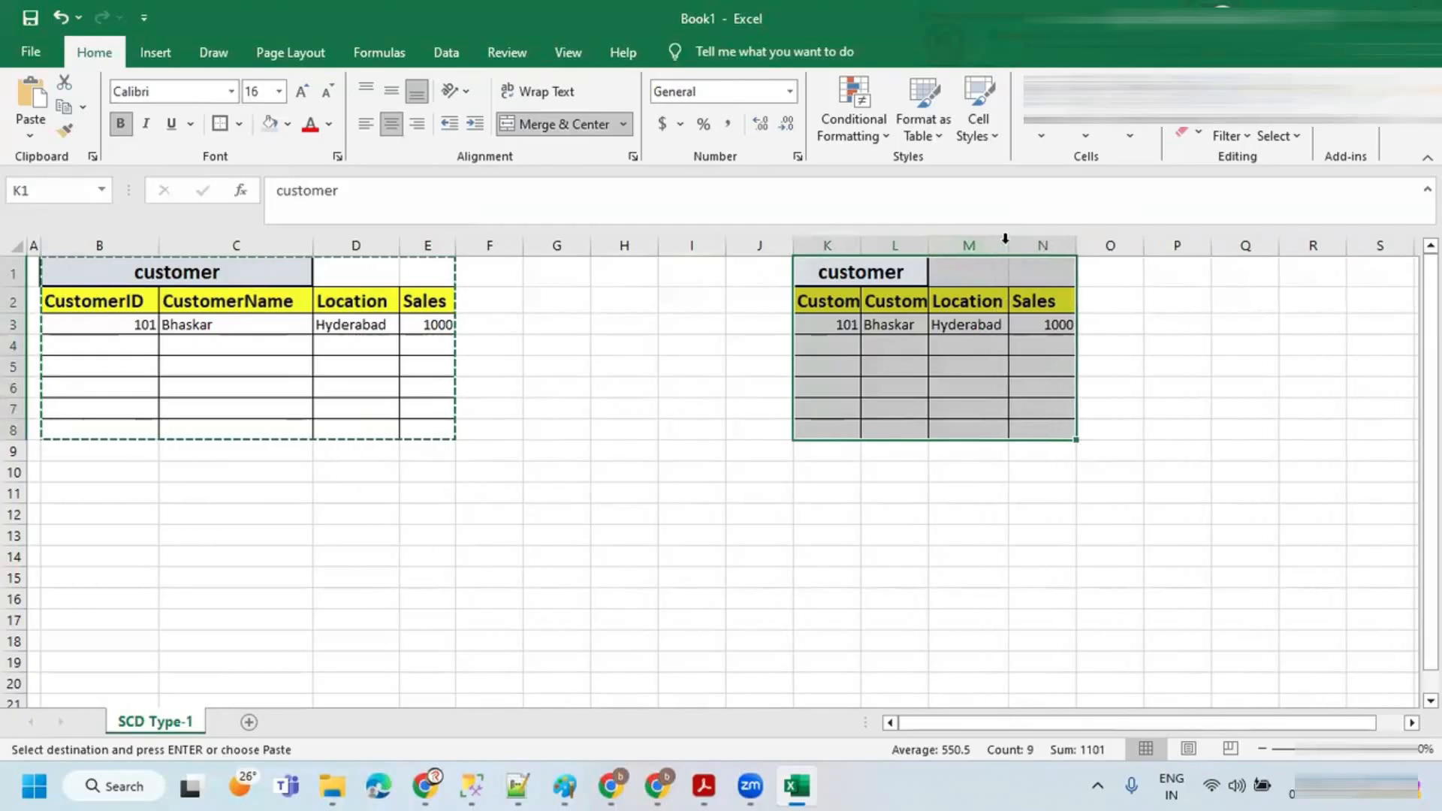
double_click(923, 244)
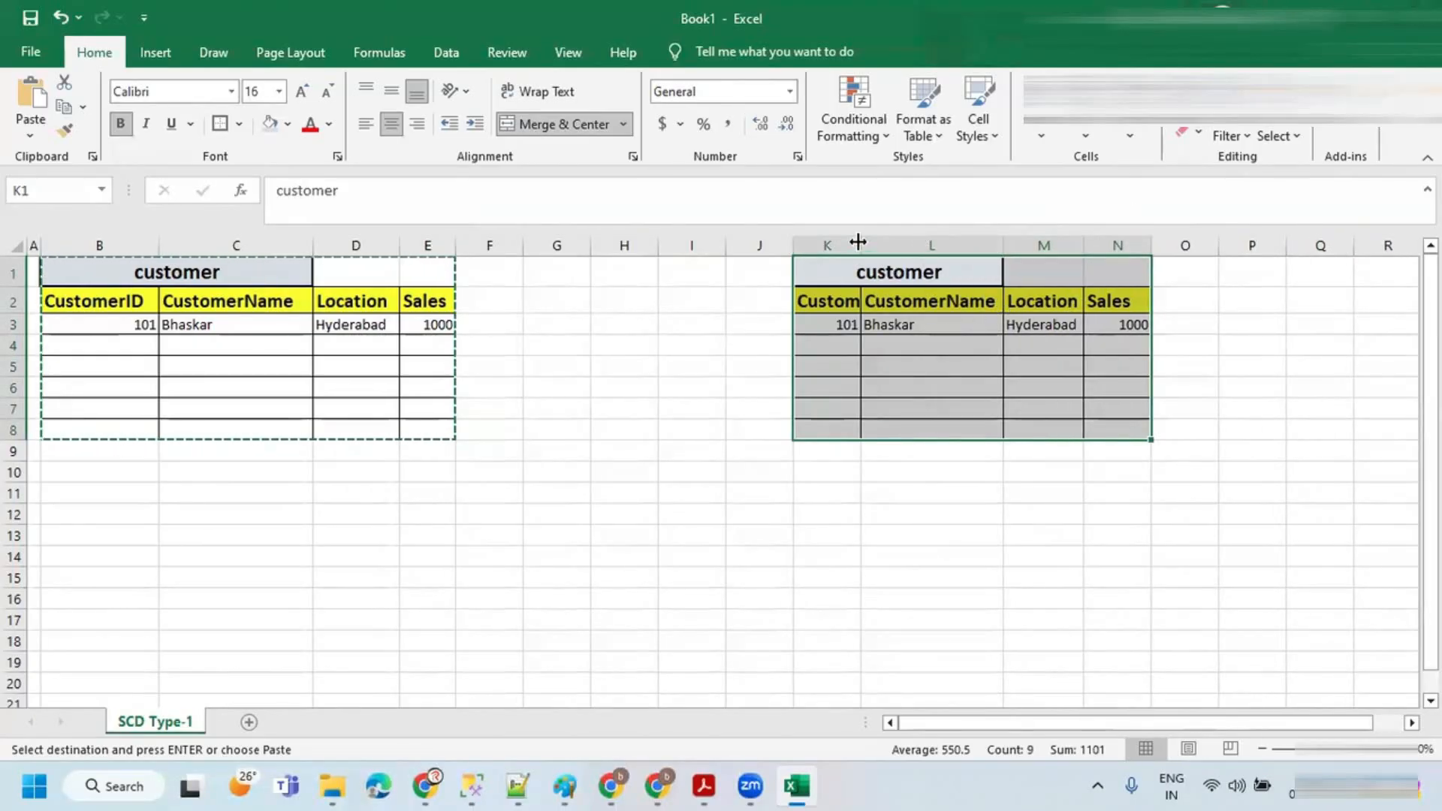
double_click(858, 241)
double_click(1191, 243)
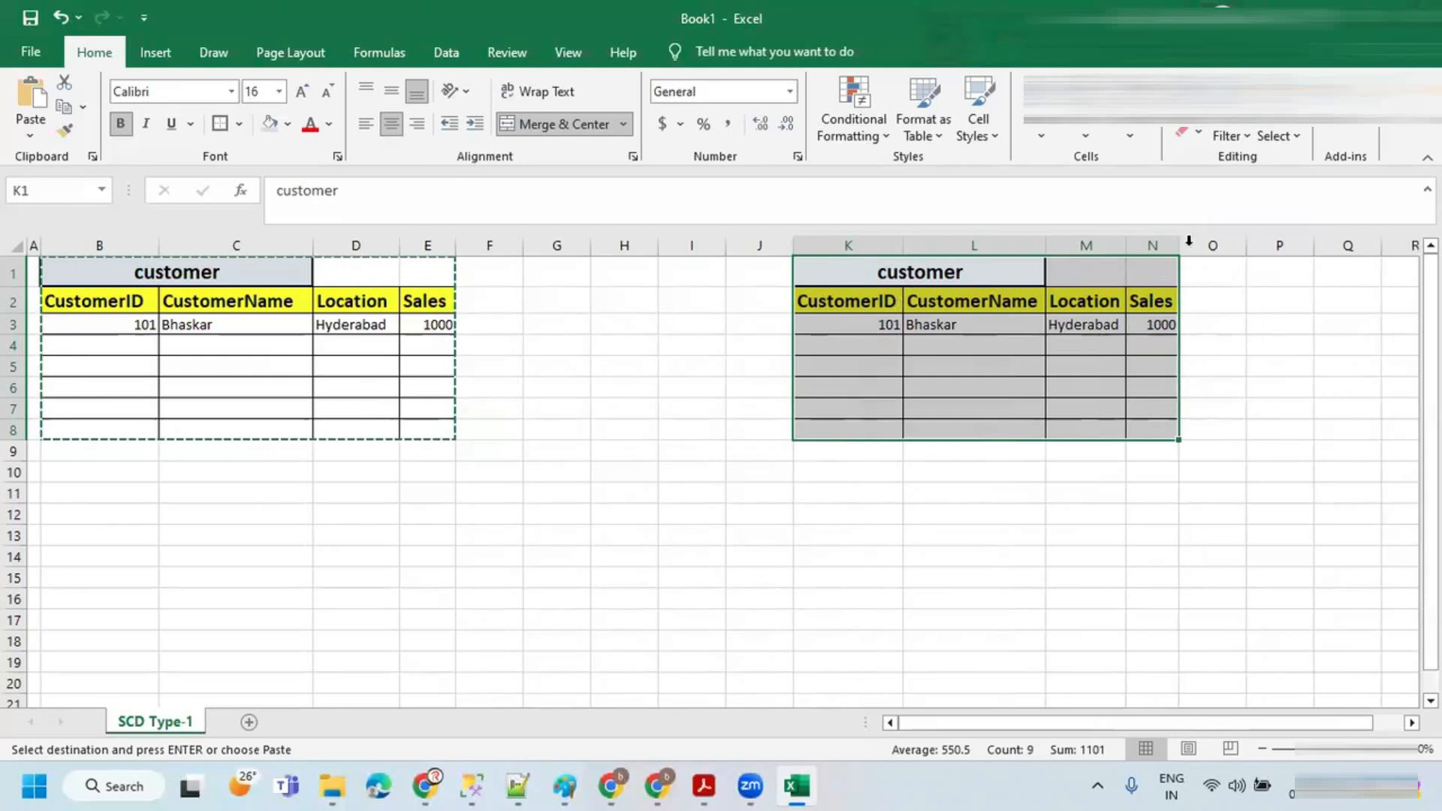
Step: Clear the data row K3:N3 in the duplicated table, leaving only headers
left_click(1088, 323)
key("Escape")
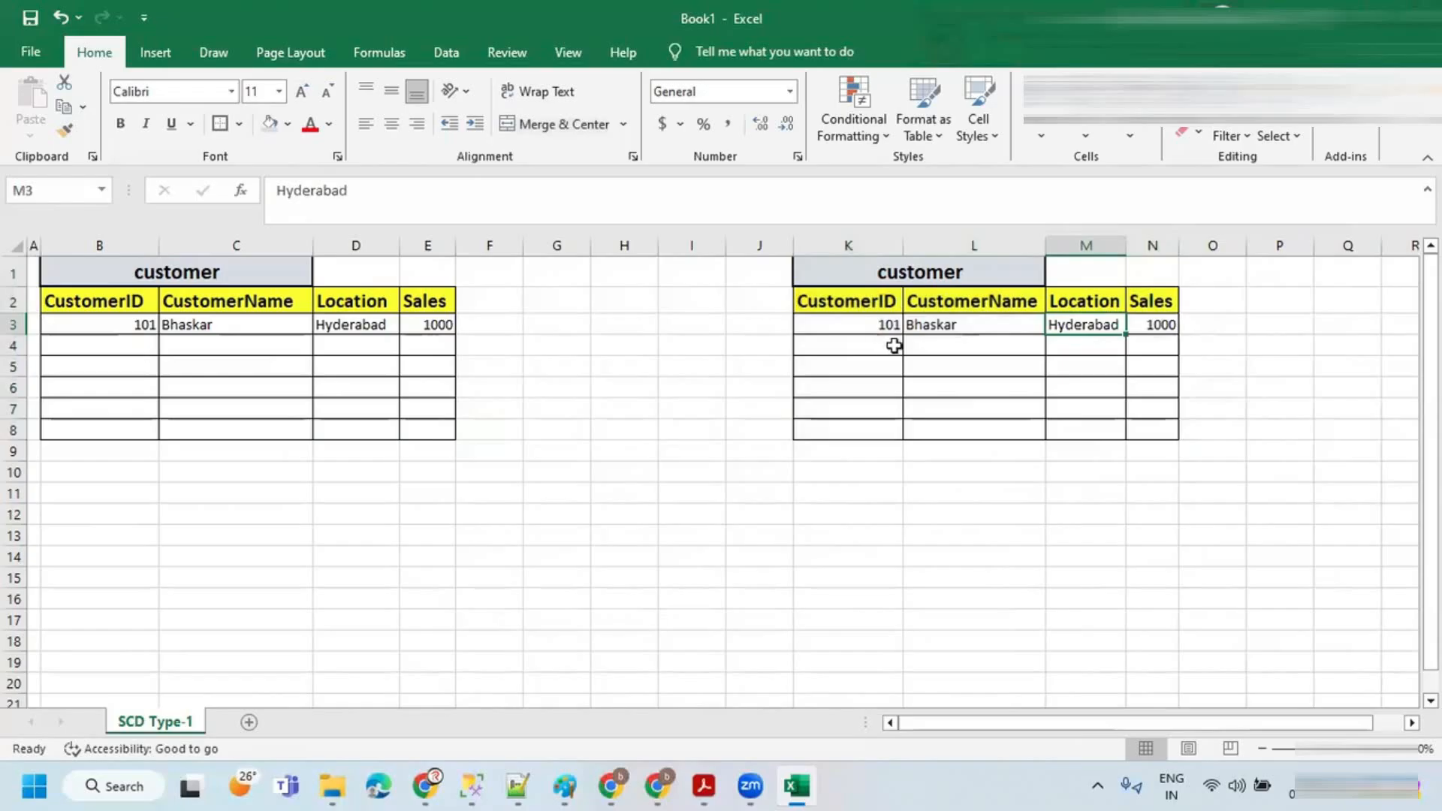
left_click_drag(878, 325, 1133, 325)
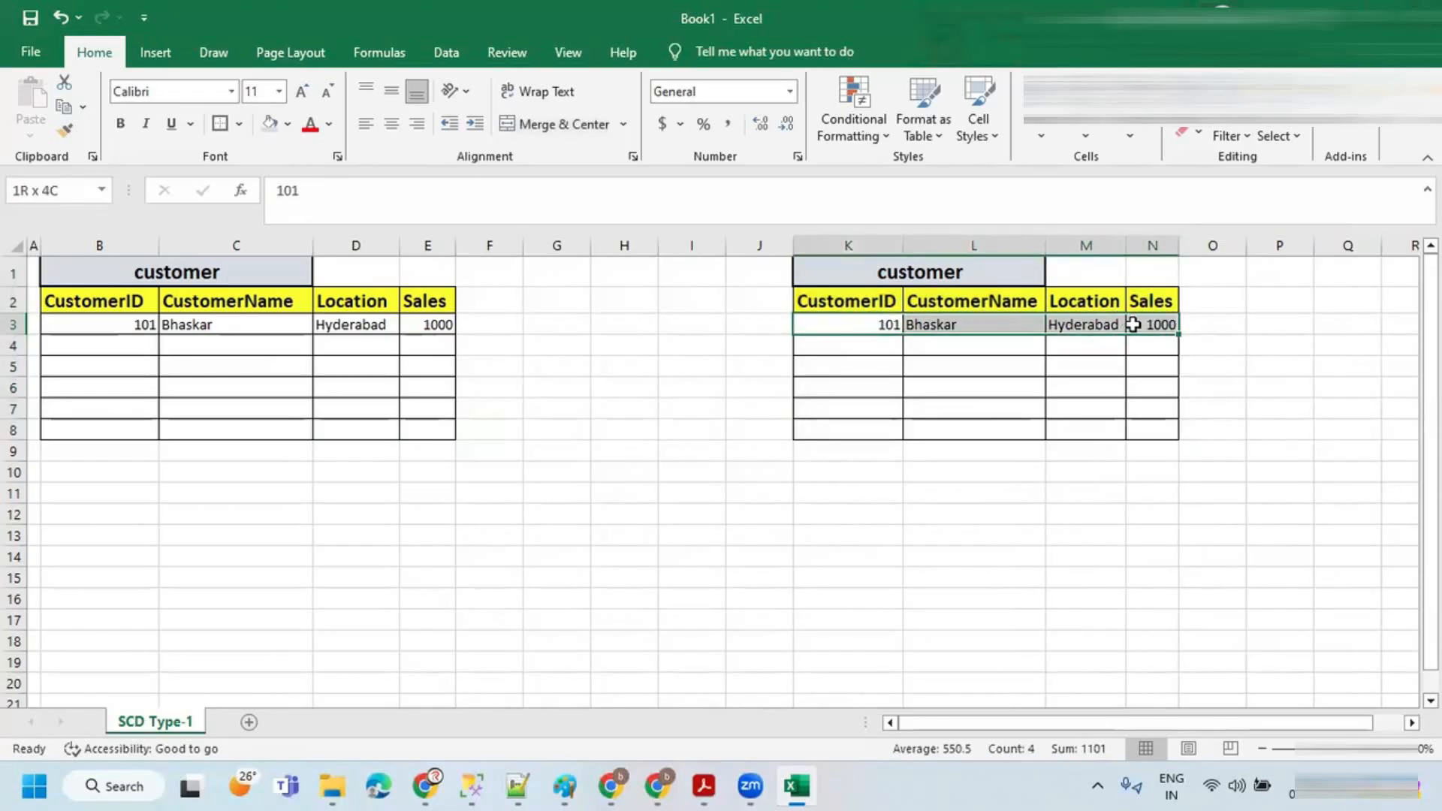
key("Delete")
left_click(877, 300)
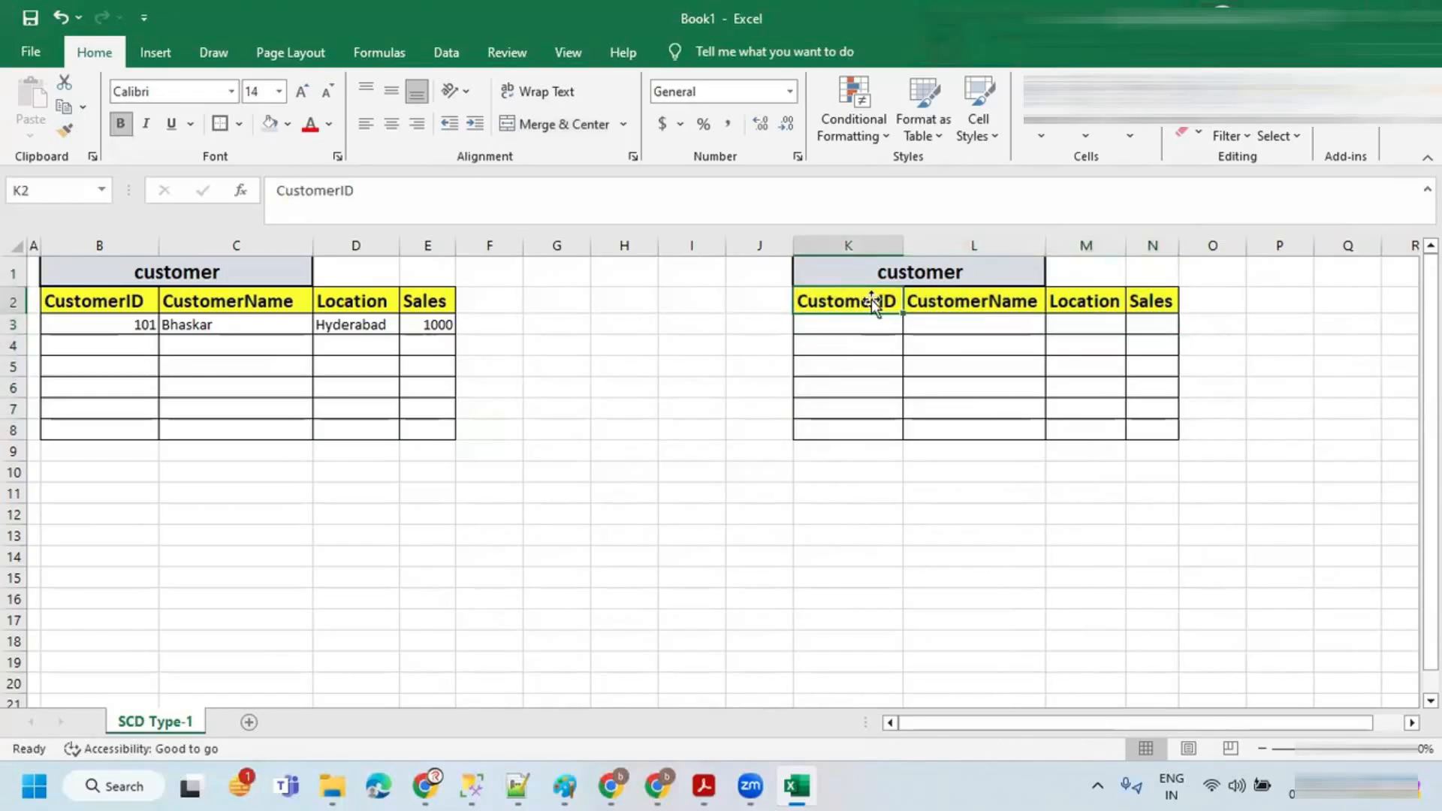
left_click(850, 267)
left_click(266, 274)
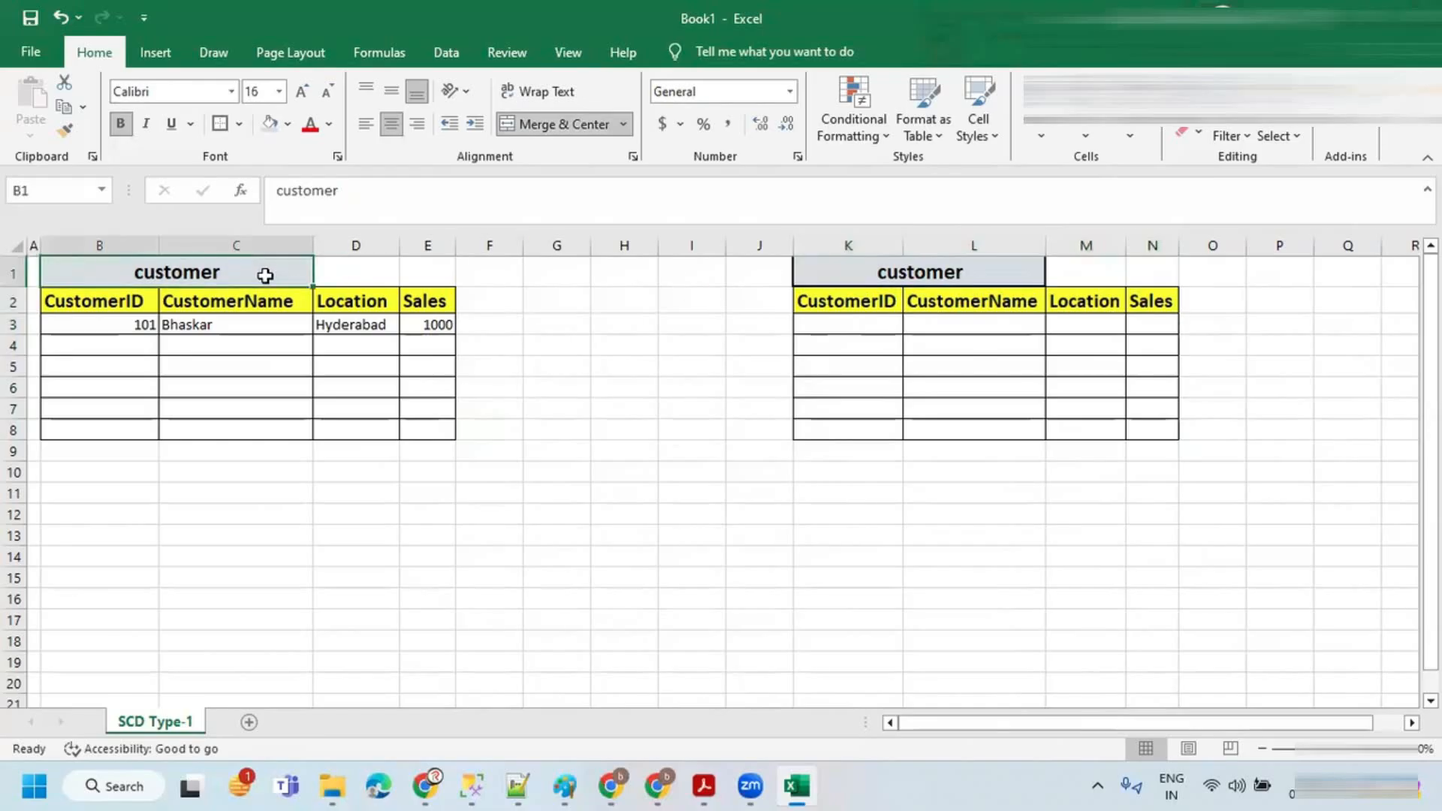
left_click(856, 274)
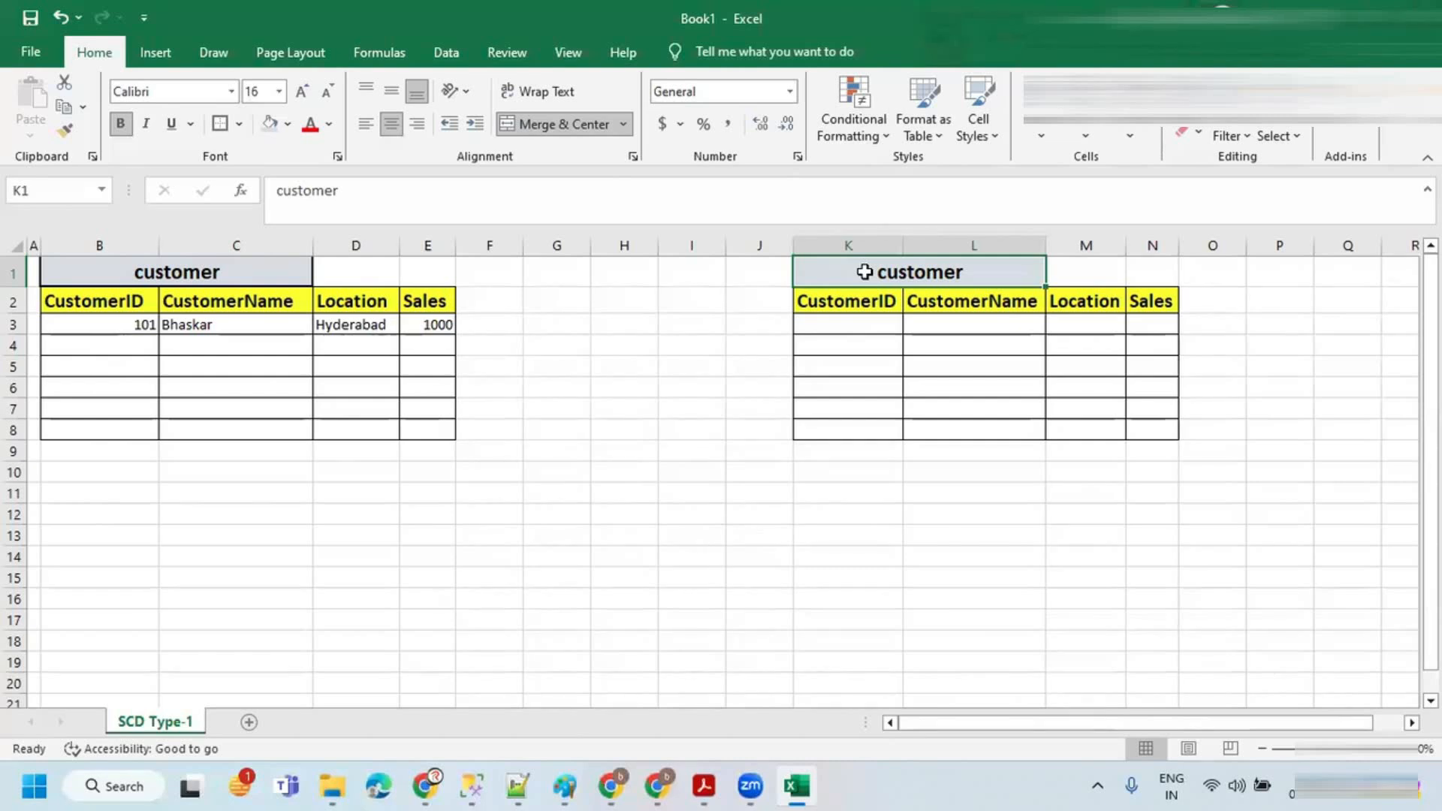
Step: Switch to the Zoom whiteboard and review the SCD Type-1 notes
left_click(612, 785)
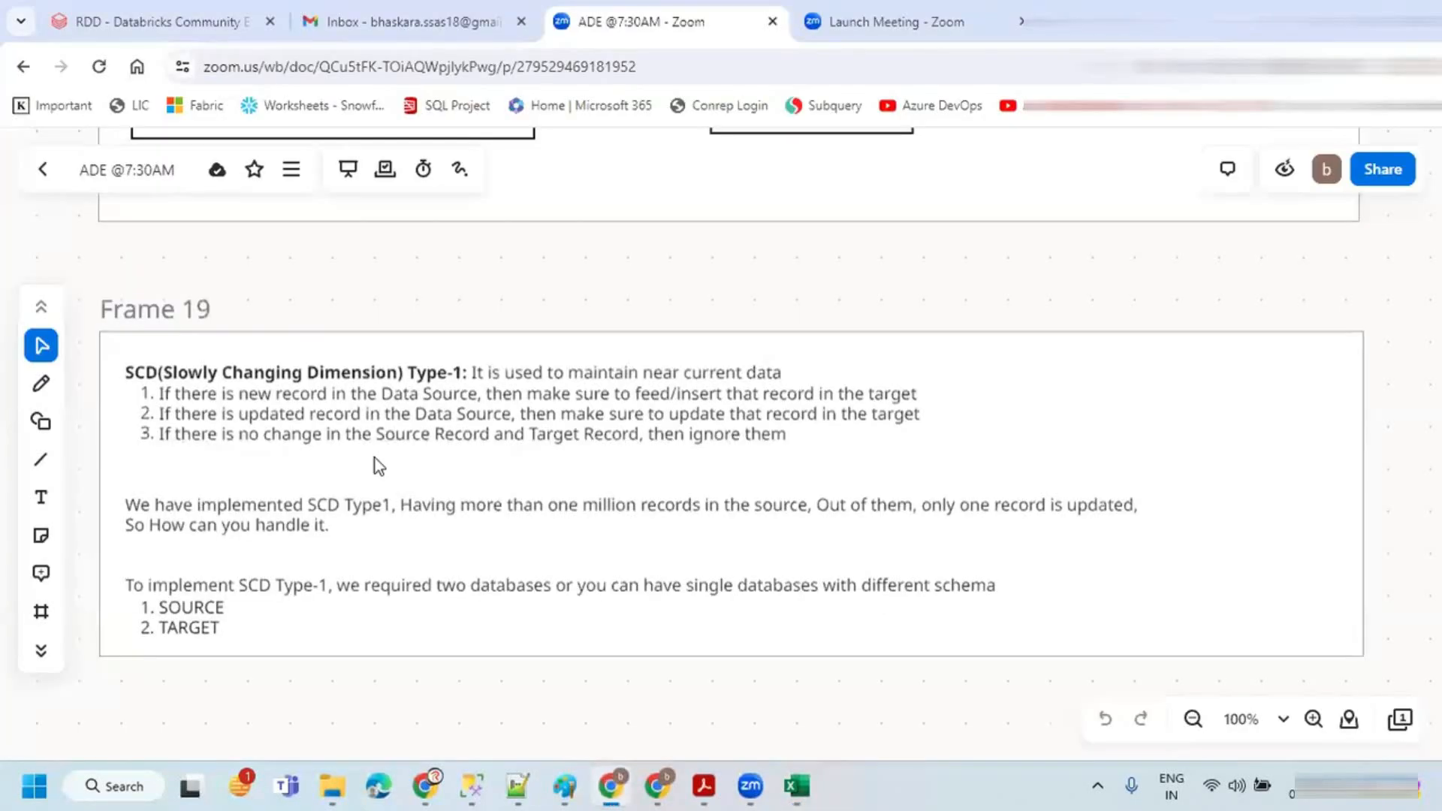
mouse_move(115, 383)
left_mouse_down()
mouse_move(459, 393)
mouse_move(781, 380)
left_mouse_up()
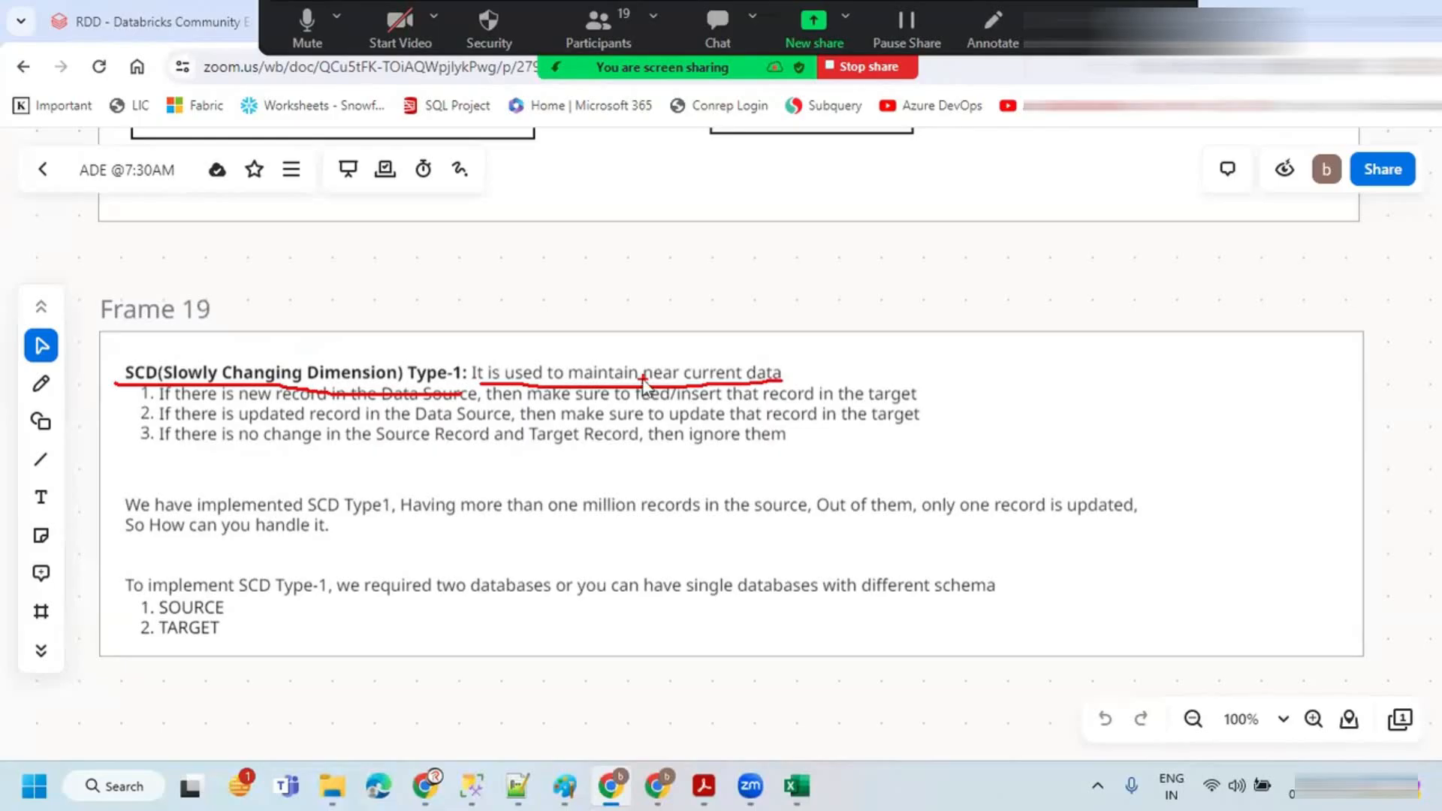
key("Escape")
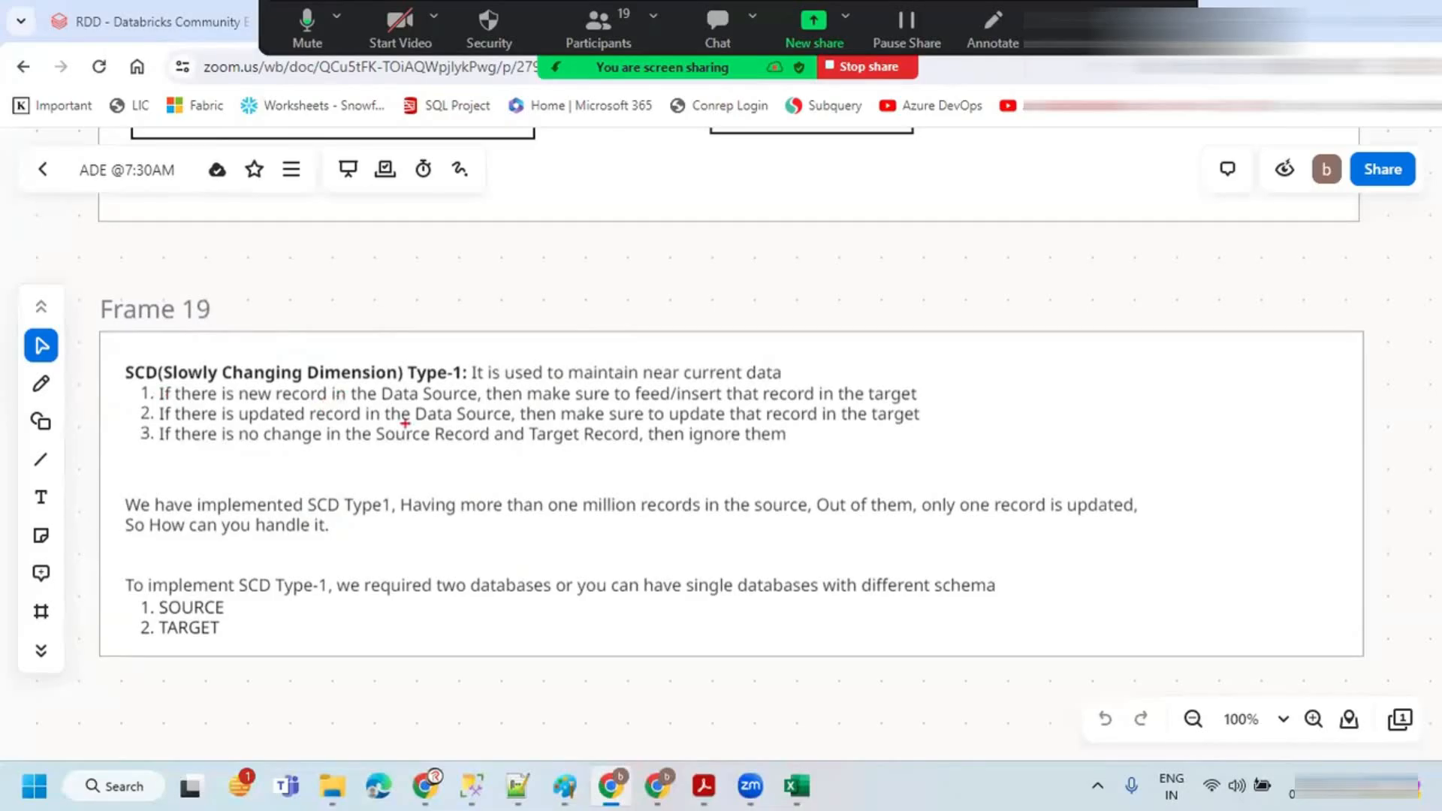
left_click_drag(110, 373, 189, 309)
left_click_drag(186, 400, 481, 407)
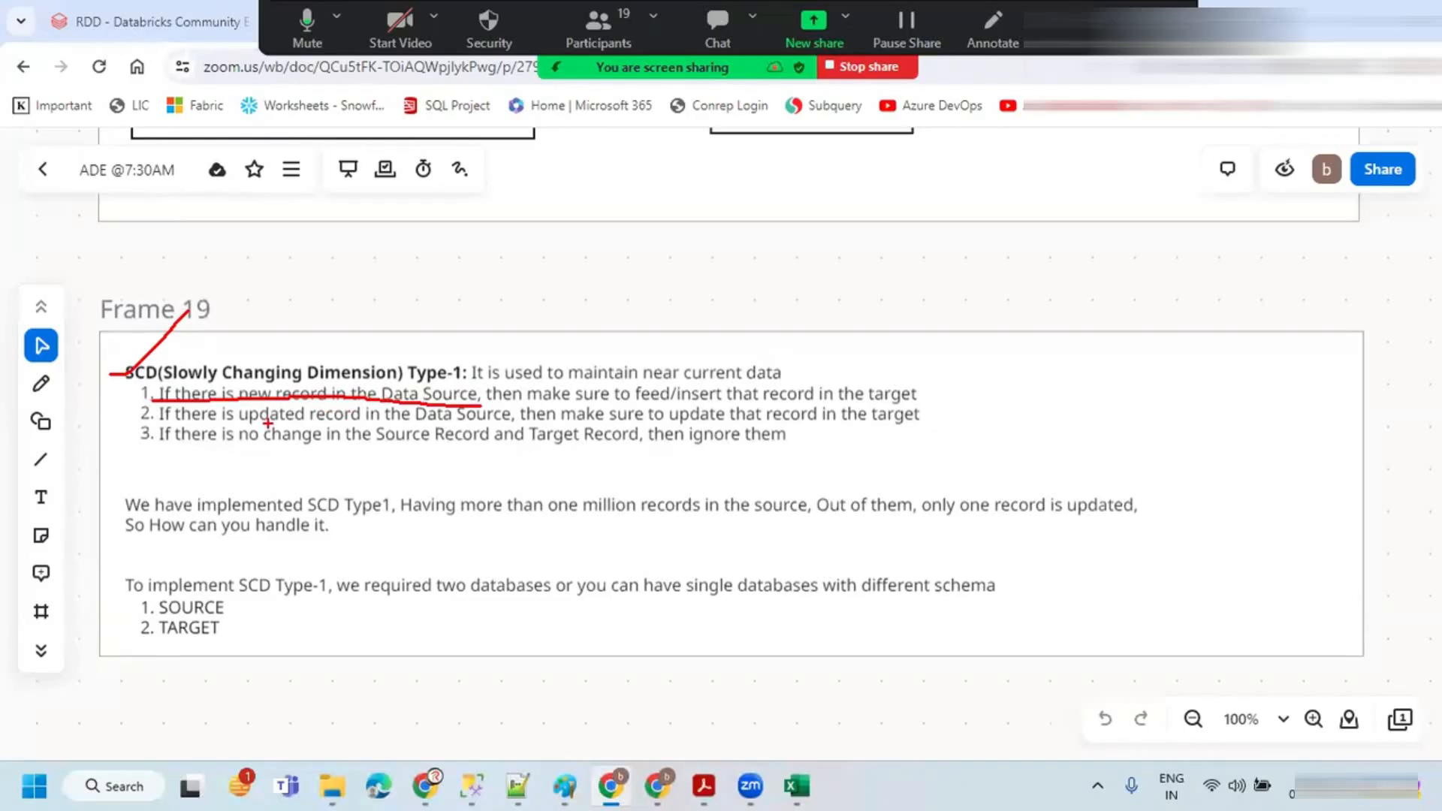
Step: Return to Excel and compare the source table with the empty target table
key("alt+Tab")
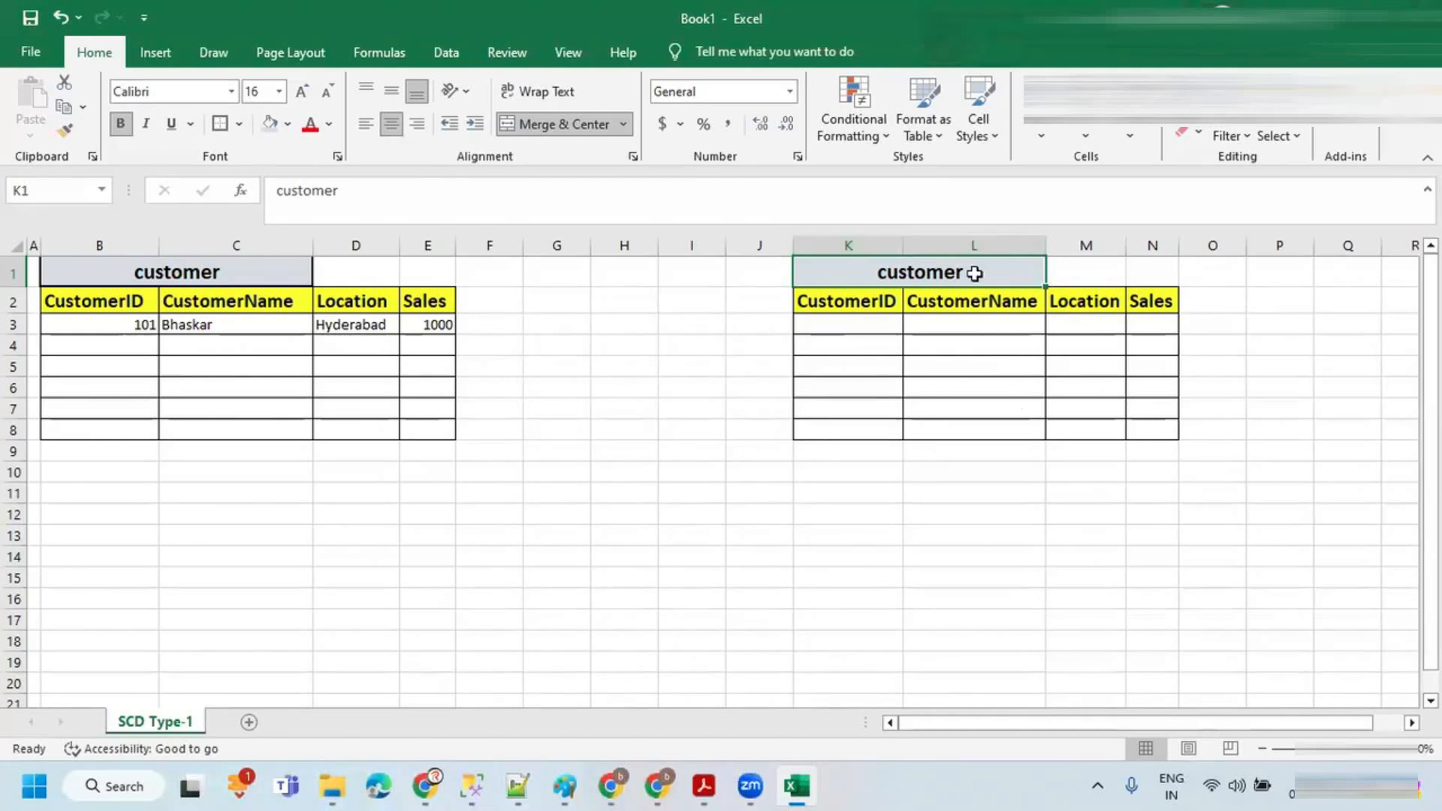
mouse_move(1051, 247)
left_mouse_down()
mouse_move(828, 229)
mouse_move(1032, 436)
mouse_move(972, 201)
left_mouse_up()
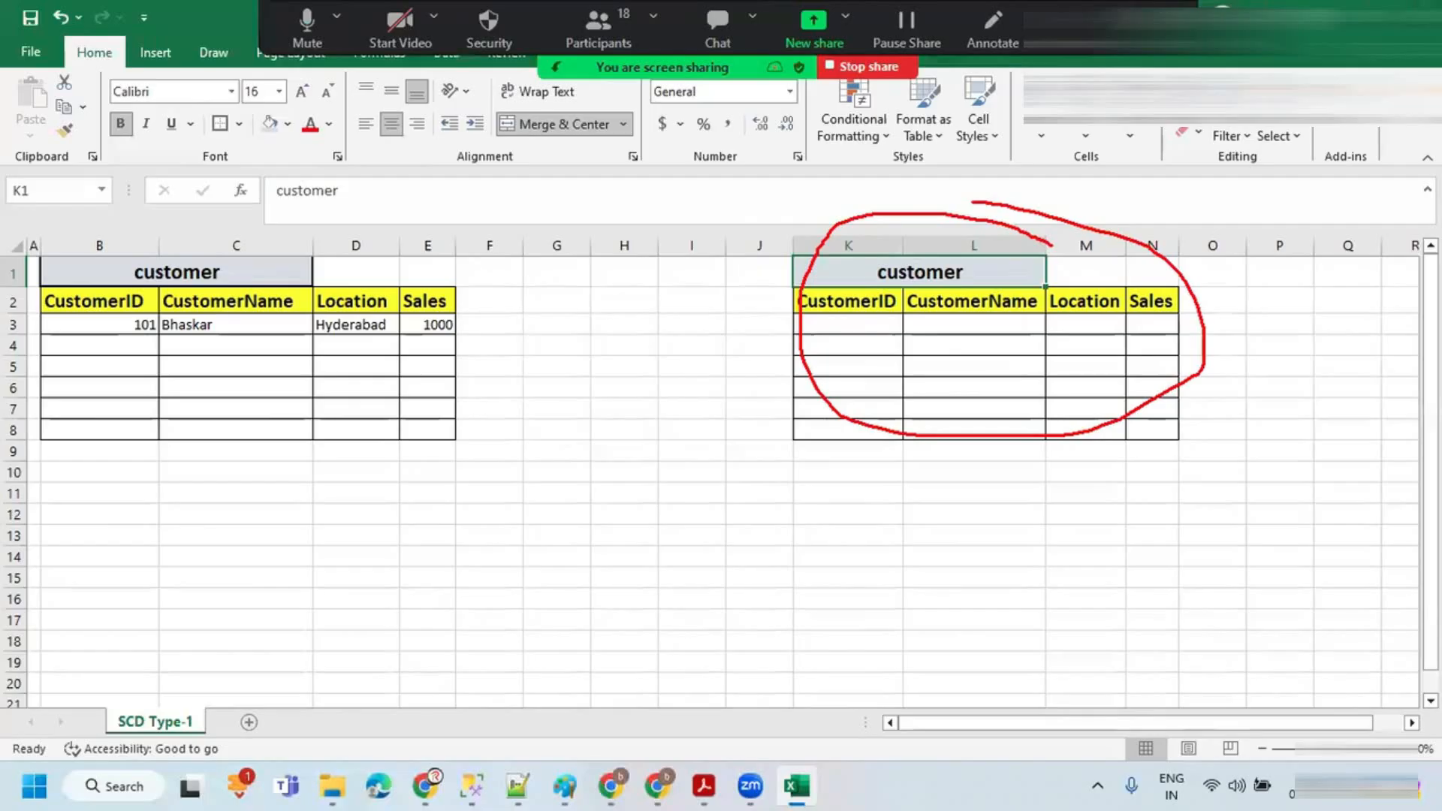
mouse_move(139, 315)
left_mouse_down()
mouse_move(158, 347)
mouse_move(131, 309)
left_mouse_up()
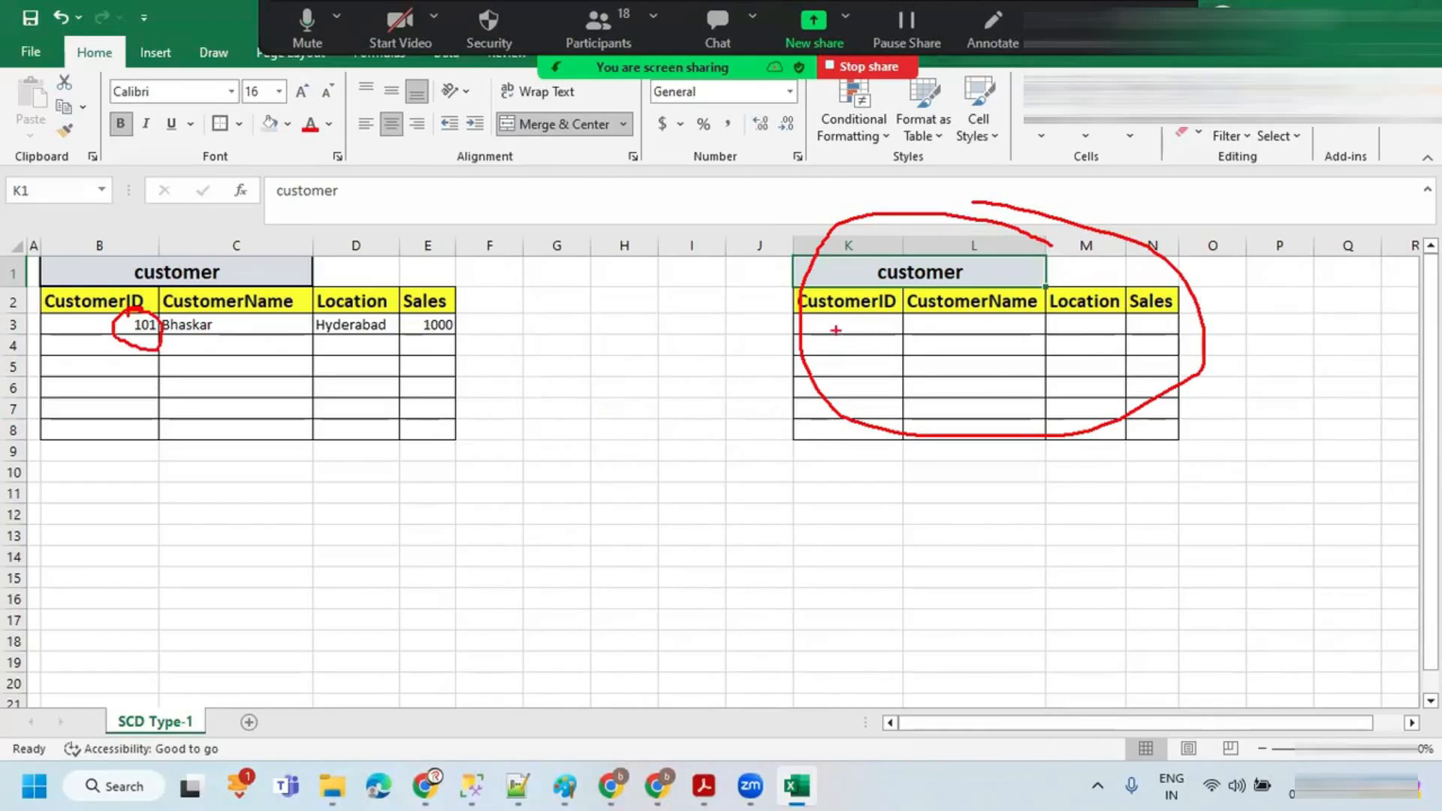
key("Escape")
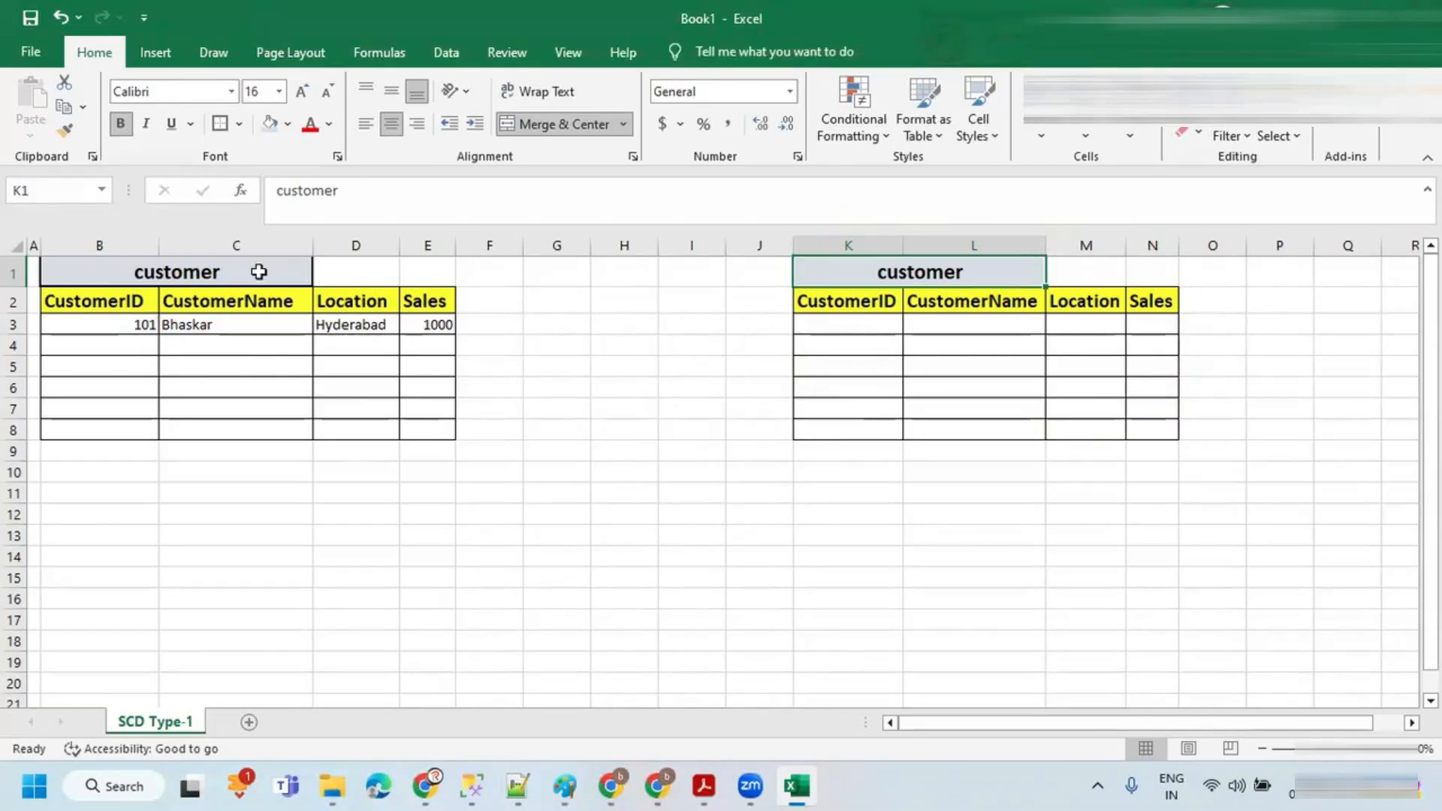
left_click_drag(113, 326, 428, 325)
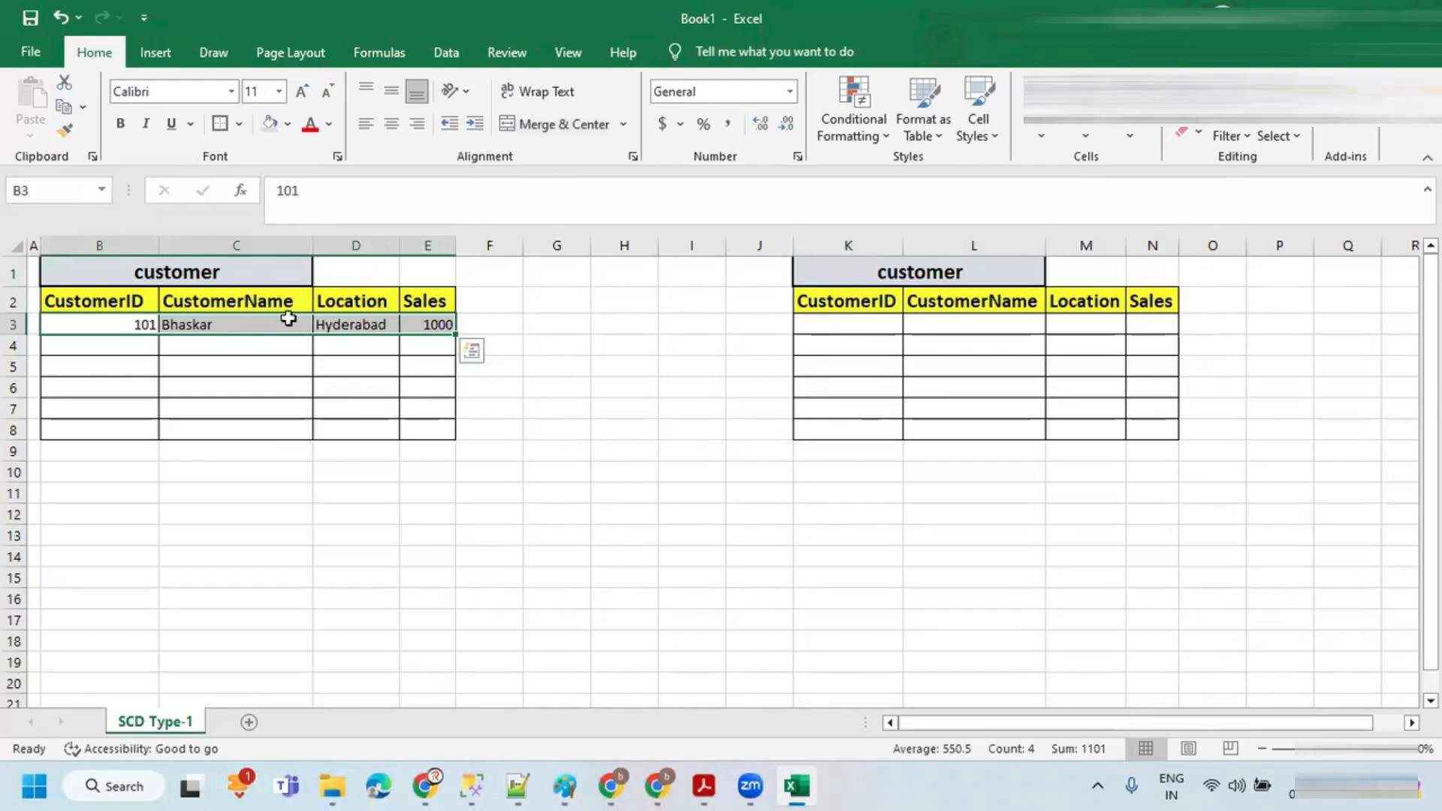
key("alt+Tab")
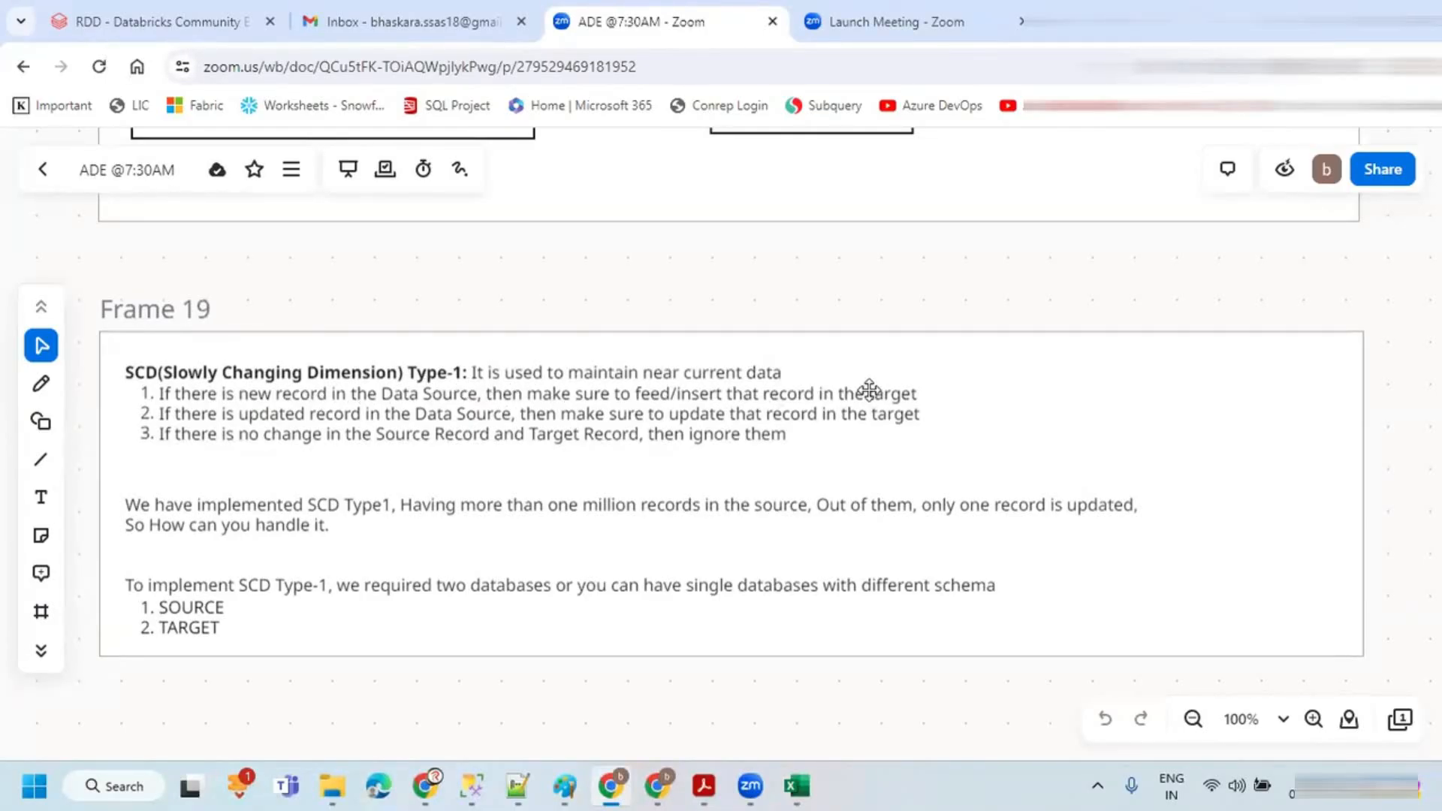
key("alt+Tab")
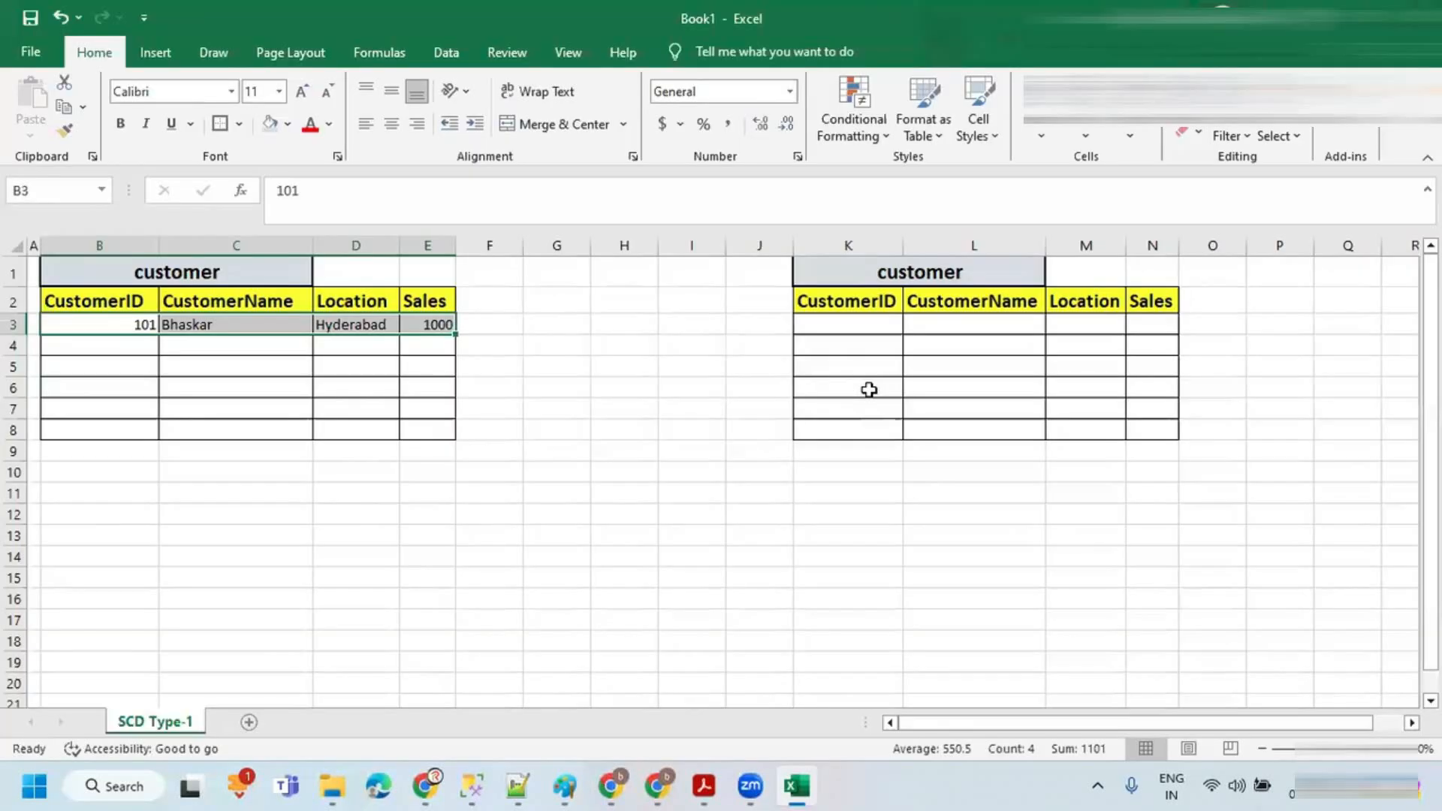
Step: Copy the record in B3:E3 of the source table into row 3 of the target table at K3
left_click(133, 321)
left_click_drag(134, 322, 411, 325)
left_click(866, 318)
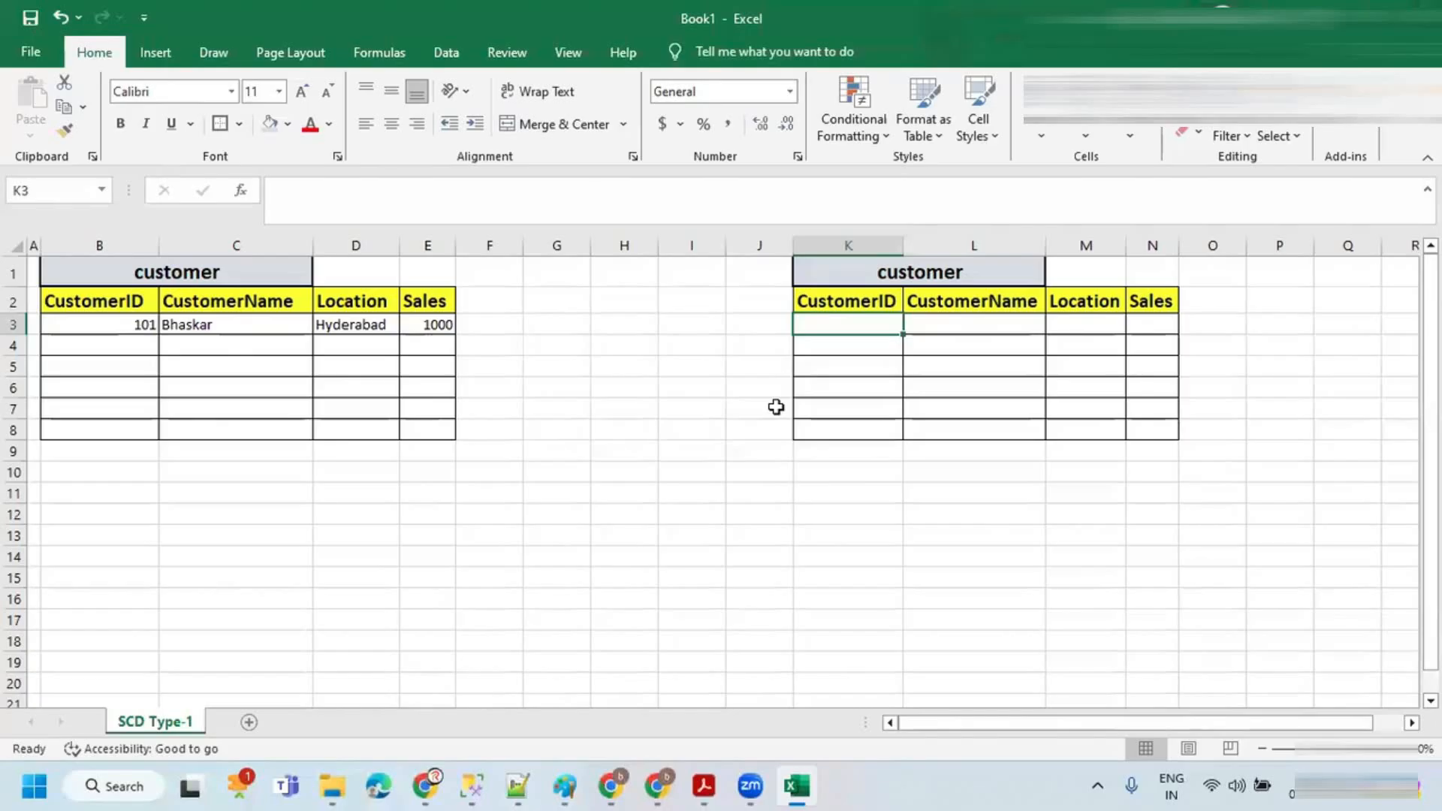
left_click_drag(95, 322, 403, 323)
key("ctrl+c")
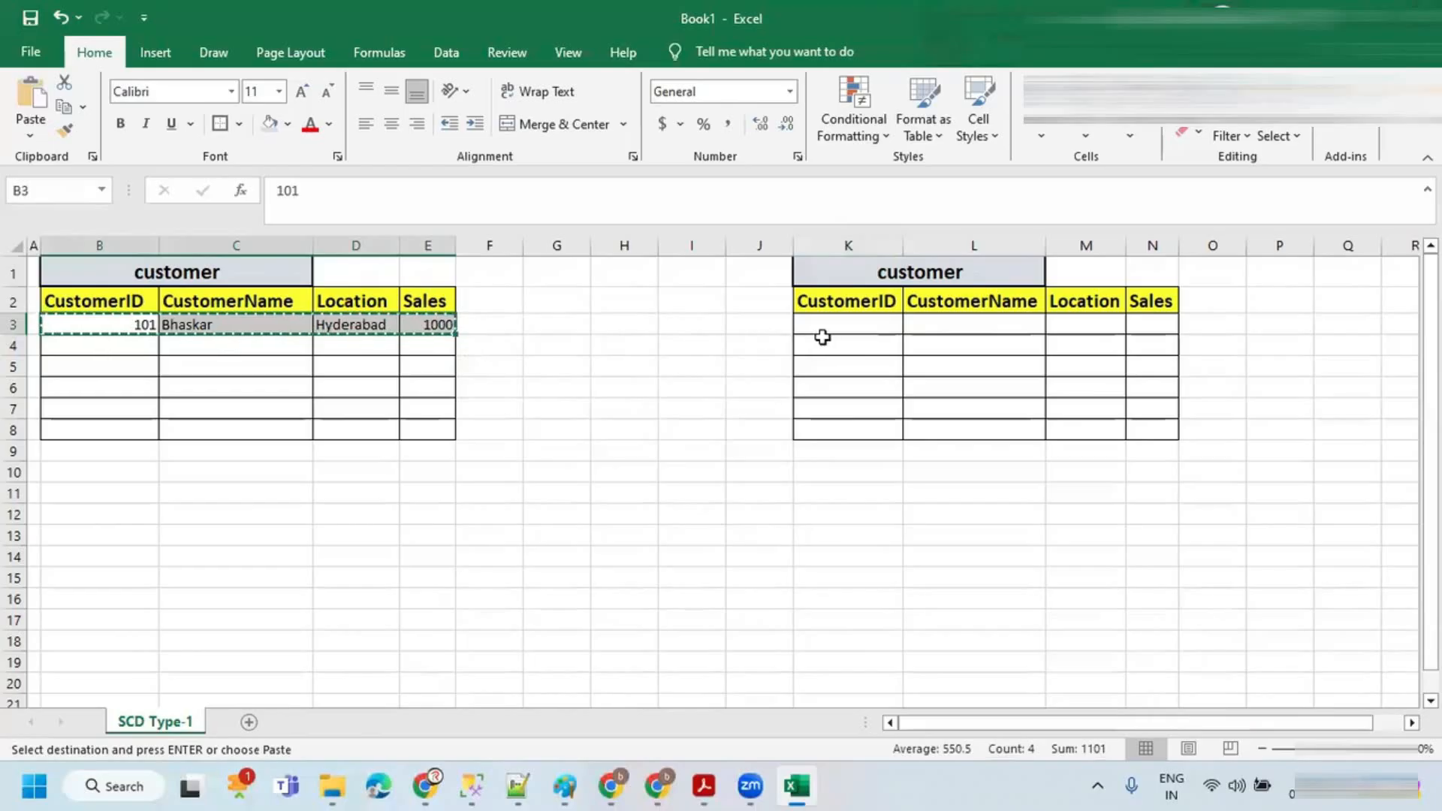
left_click(838, 333)
key("ctrl+v")
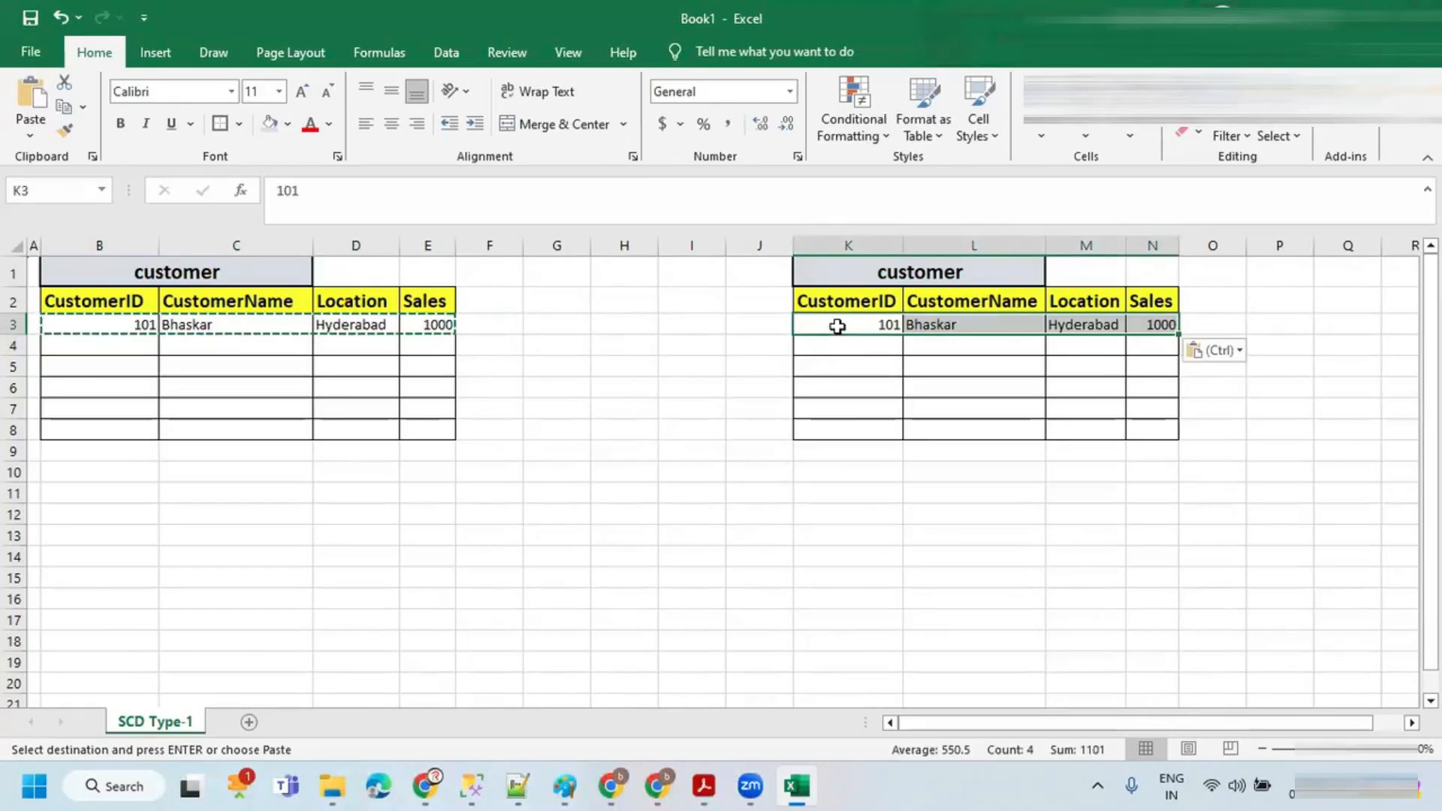
key("Escape")
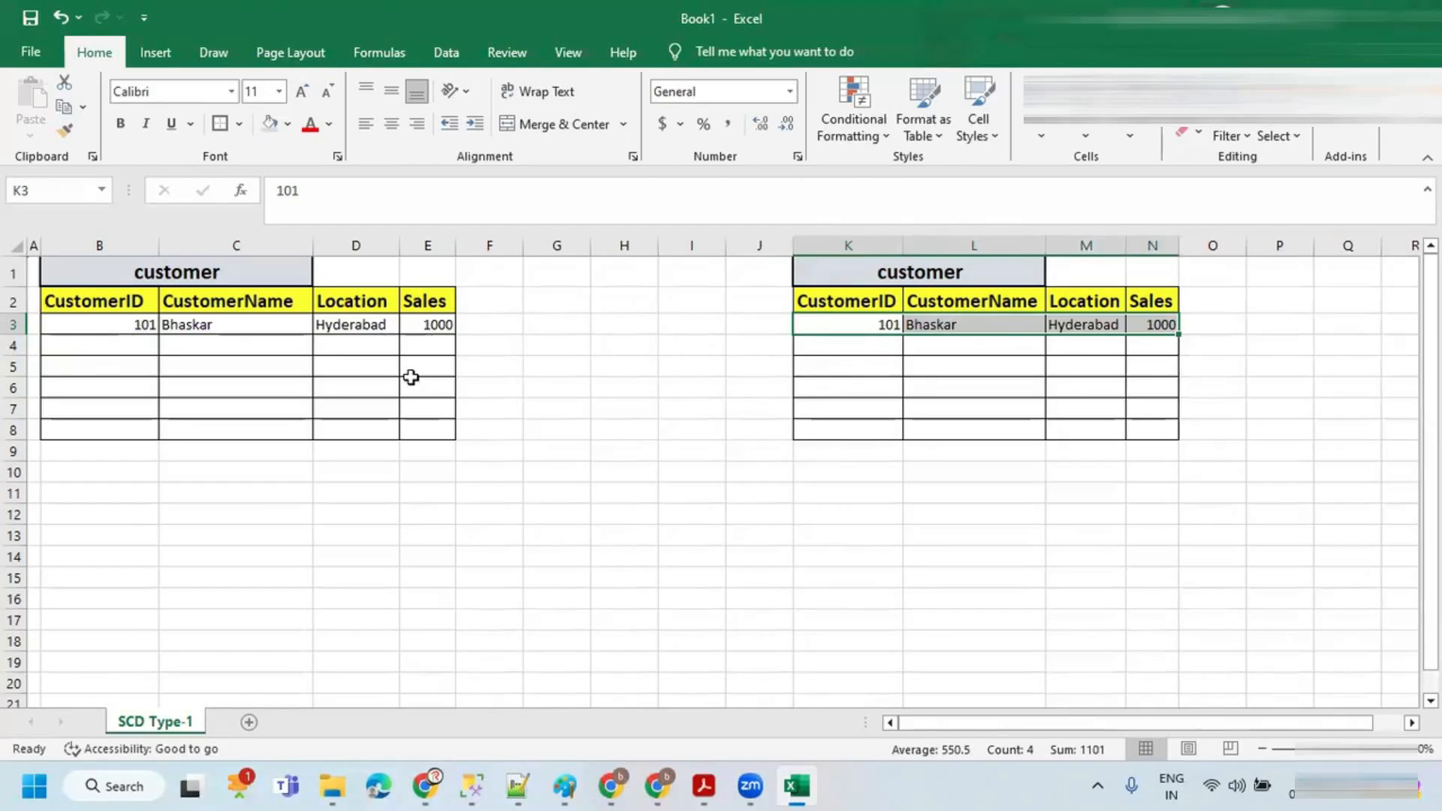
Step: Add a second source record in row 4: 102, Sandy, Chennai, 2000
left_click(129, 344)
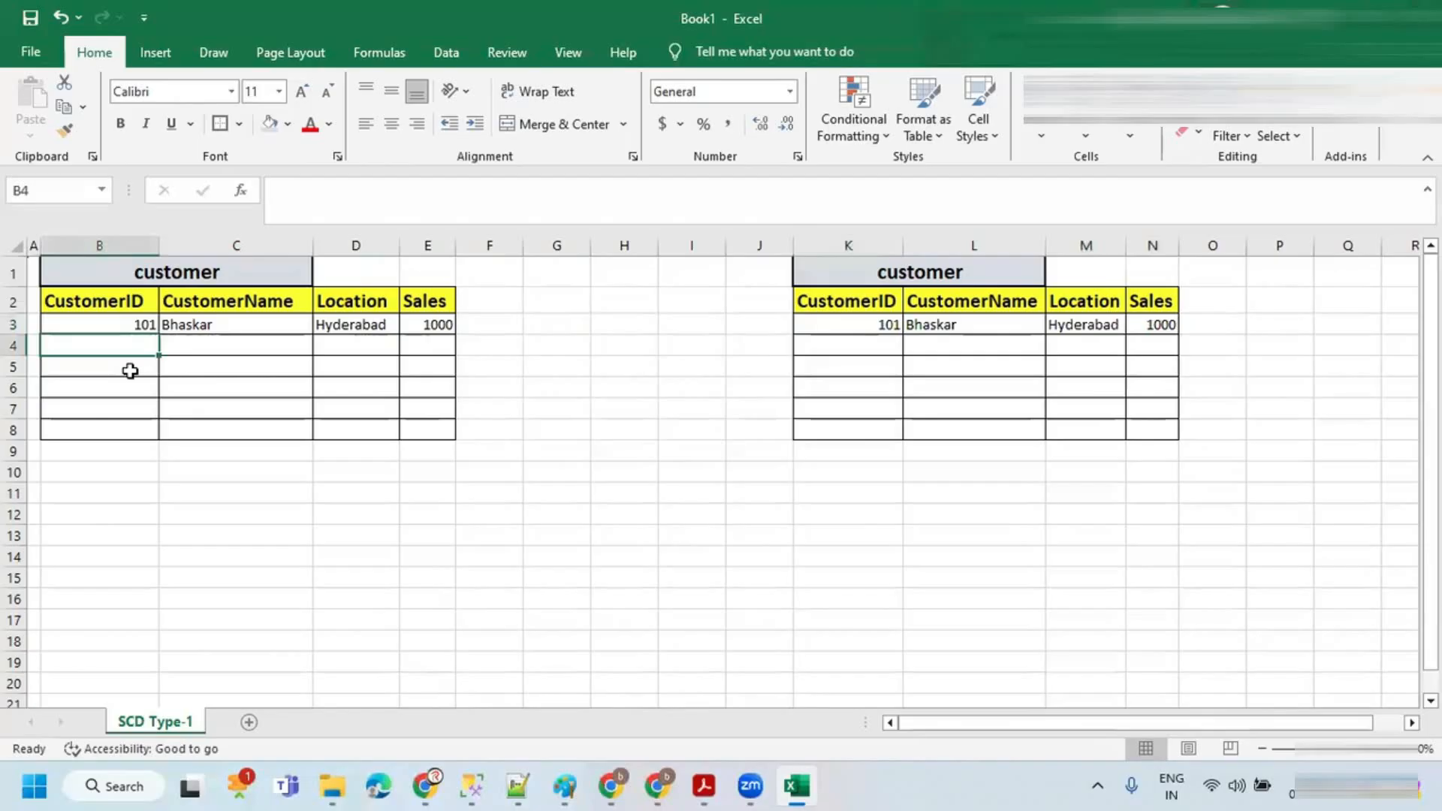
type("102")
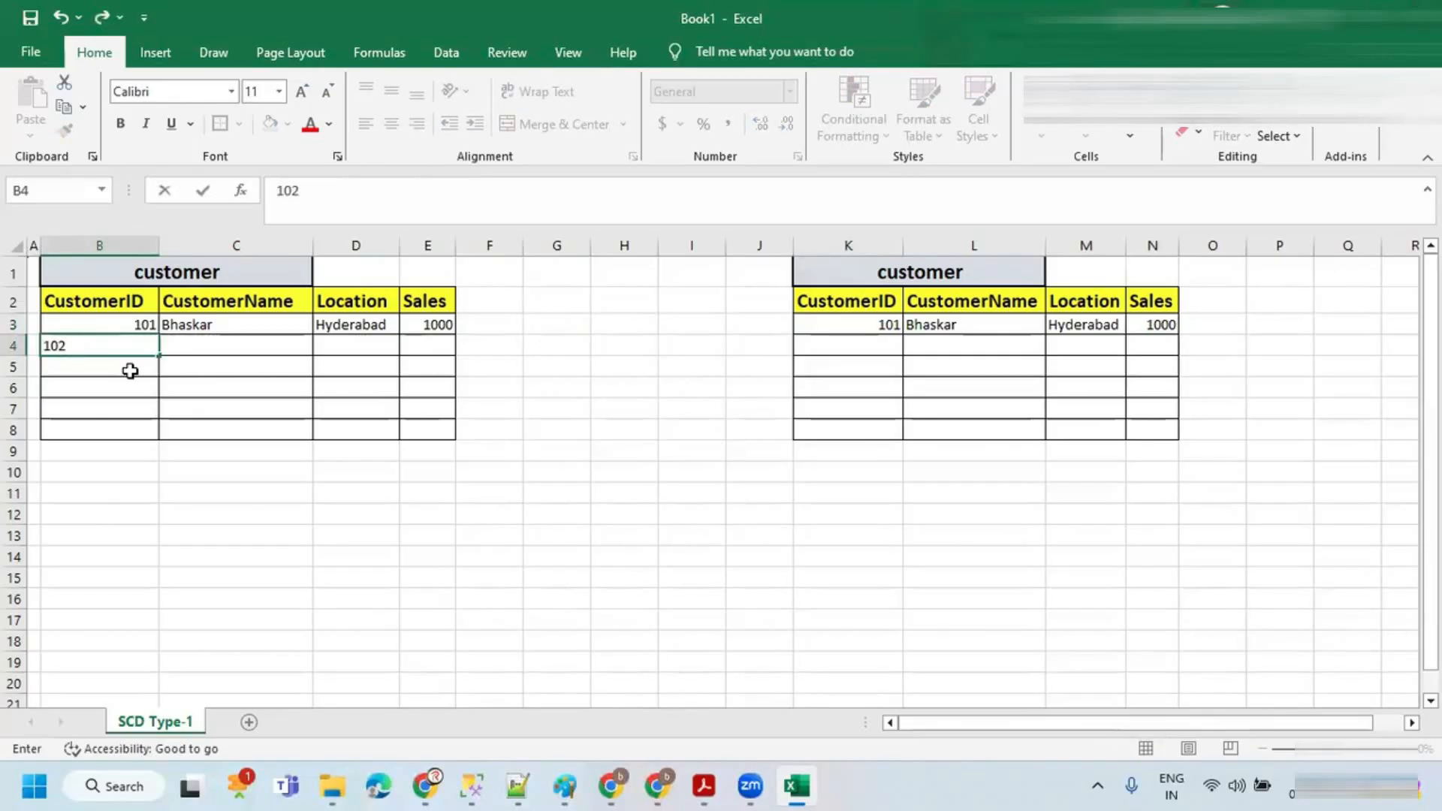
key("Tab")
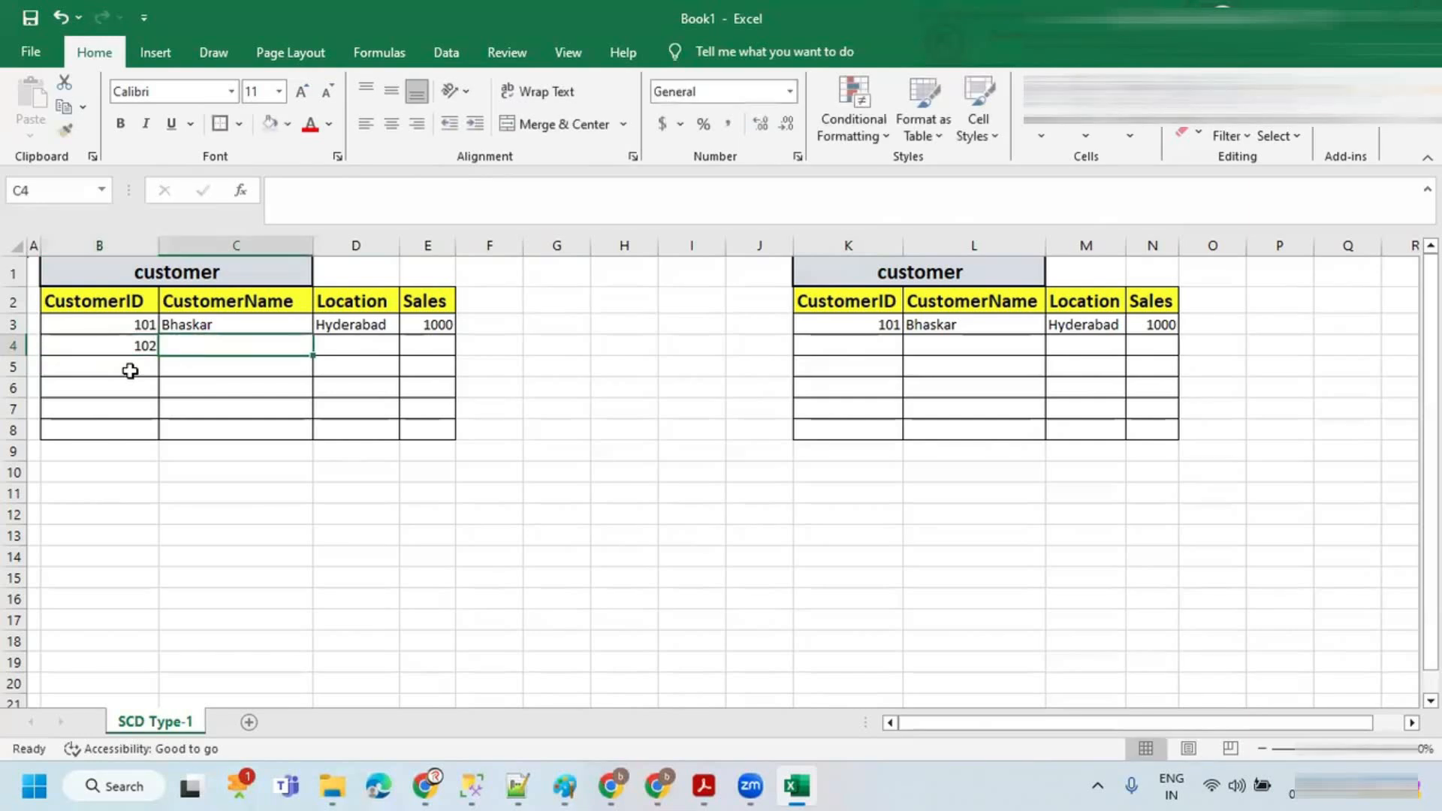
type("Sandy")
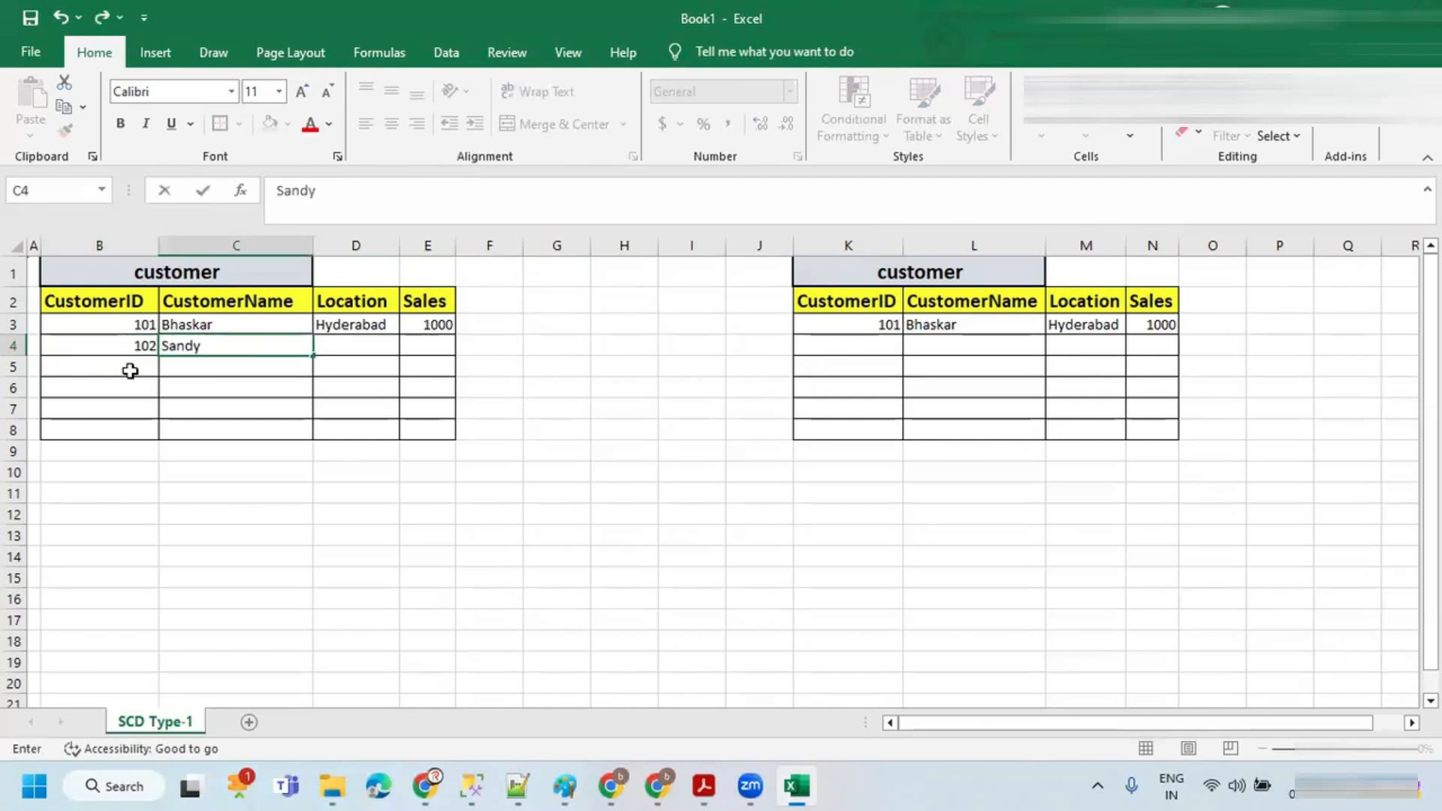
key("Tab")
type("hennai")
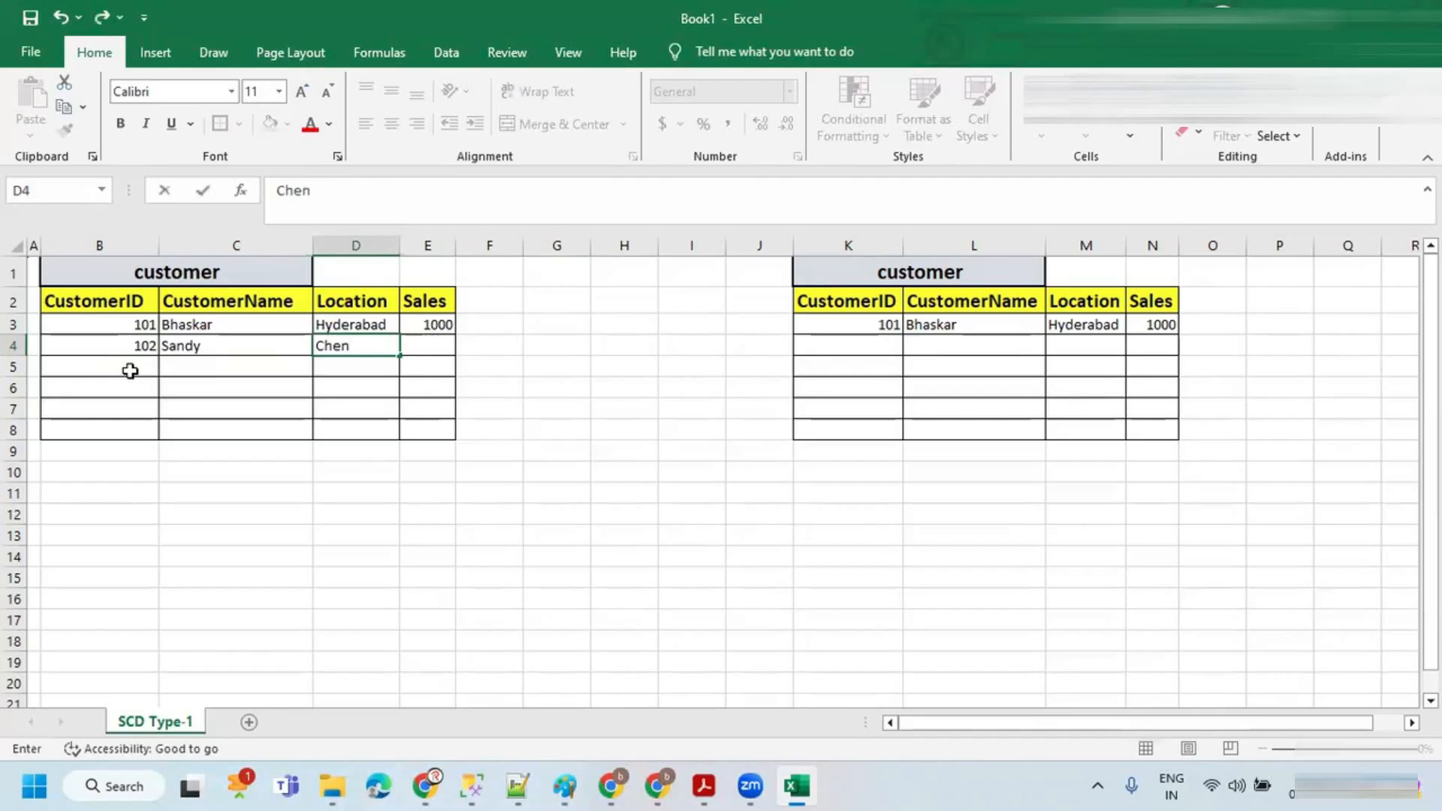
key("Tab")
type("2000")
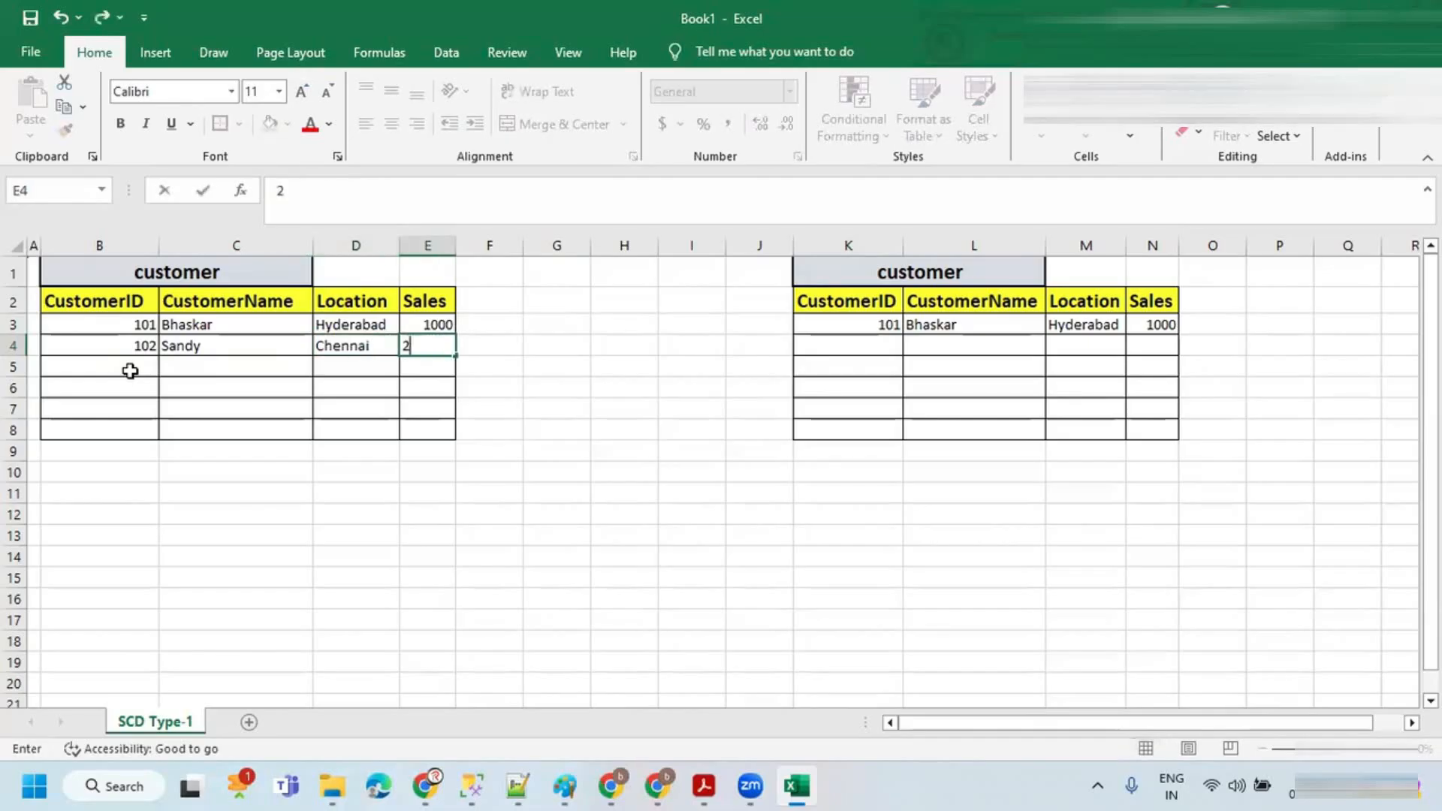
Step: Compare the 101 record in the source and target tables, marking the matching columns with annotations
left_click(280, 348)
left_click(350, 347)
left_click(441, 345)
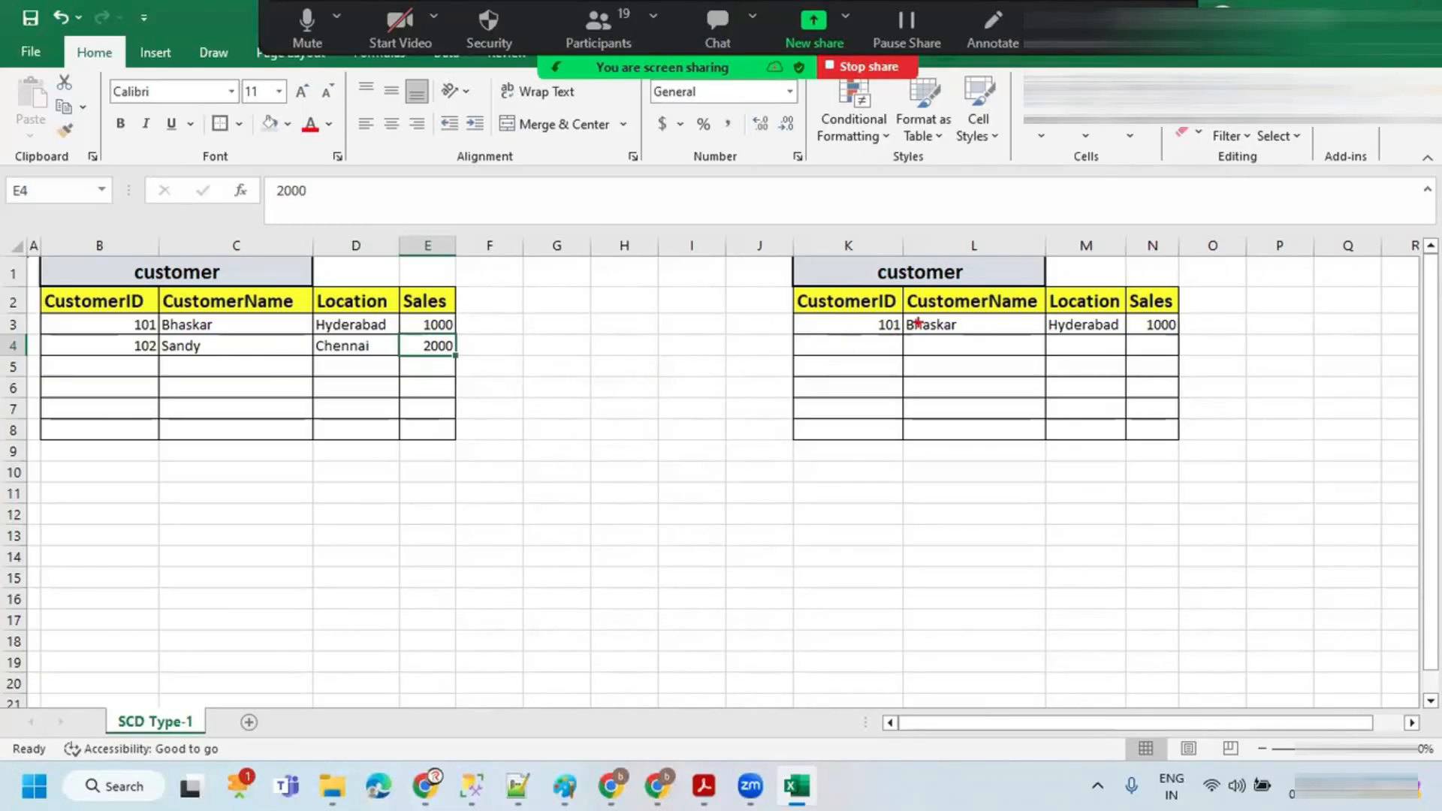
mouse_move(164, 308)
left_mouse_down()
mouse_move(139, 337)
mouse_move(313, 215)
mouse_move(804, 304)
left_mouse_up()
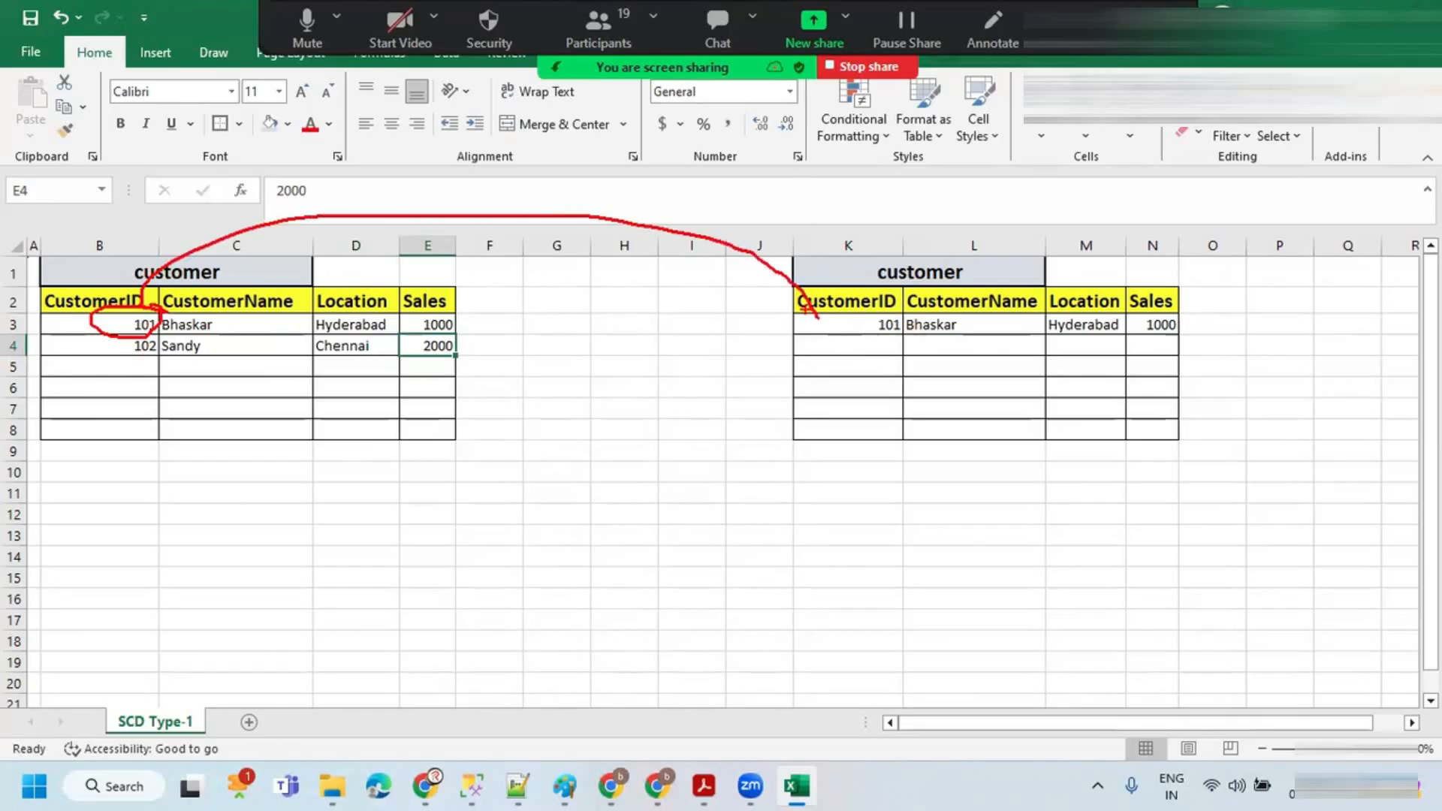
mouse_move(897, 313)
left_mouse_down()
mouse_move(861, 314)
mouse_move(901, 335)
left_mouse_up()
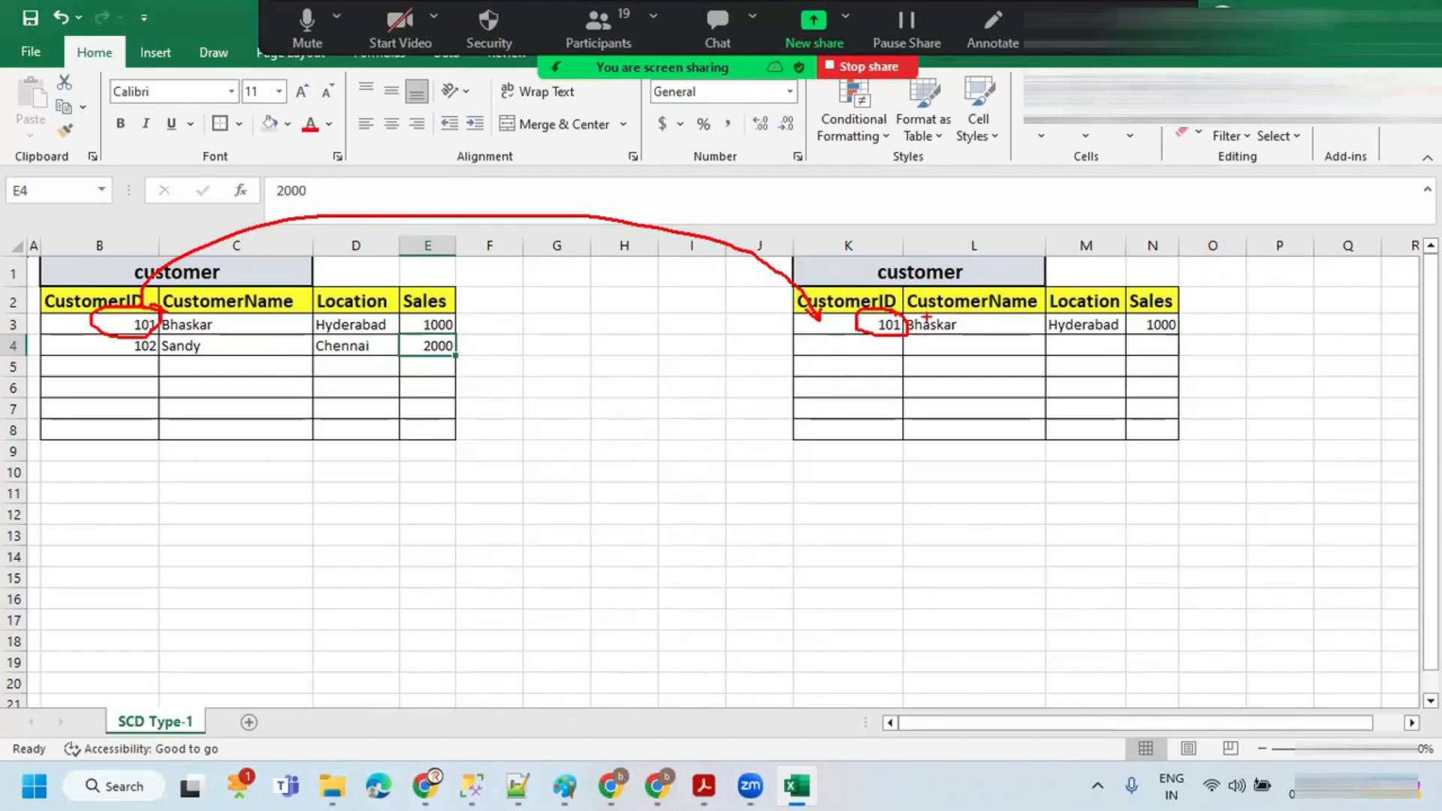
left_click_drag(918, 311, 1033, 313)
left_click_drag(172, 315, 287, 314)
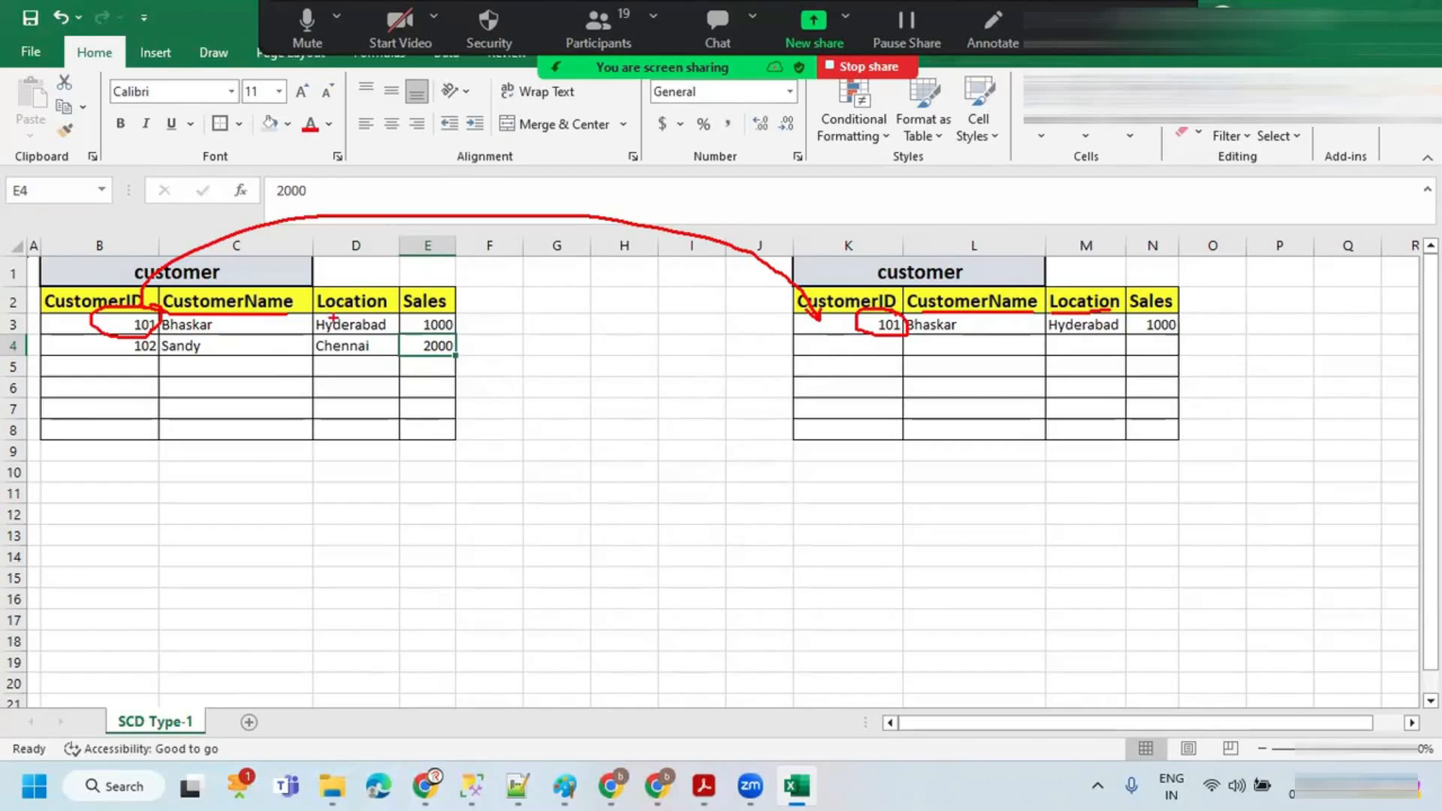
left_click_drag(318, 311, 389, 302)
left_click_drag(403, 307, 470, 305)
mouse_move(157, 315)
left_mouse_down()
mouse_move(442, 315)
mouse_move(161, 334)
left_mouse_up()
mouse_move(903, 311)
left_mouse_down()
mouse_move(1153, 310)
mouse_move(903, 334)
left_mouse_up()
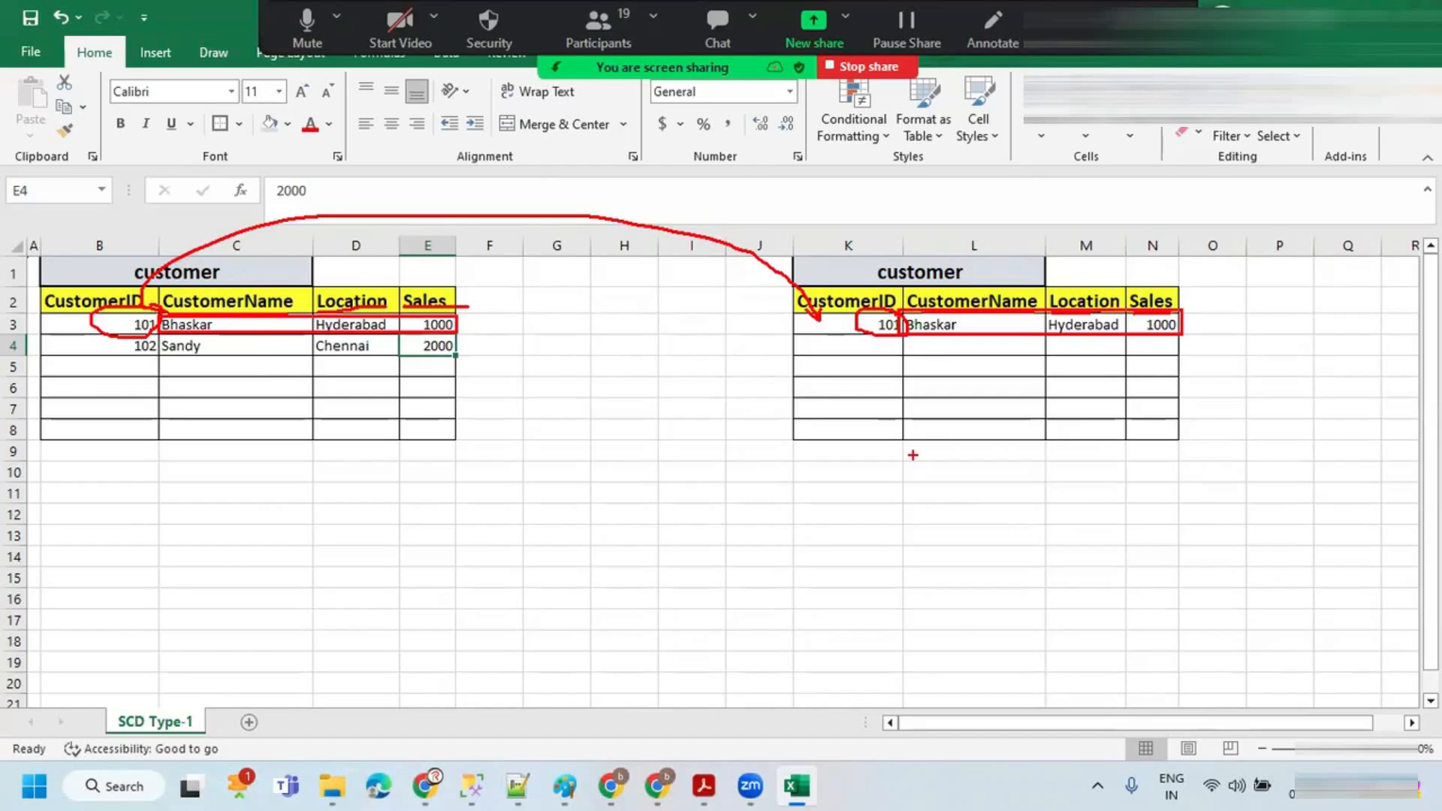
key("Escape")
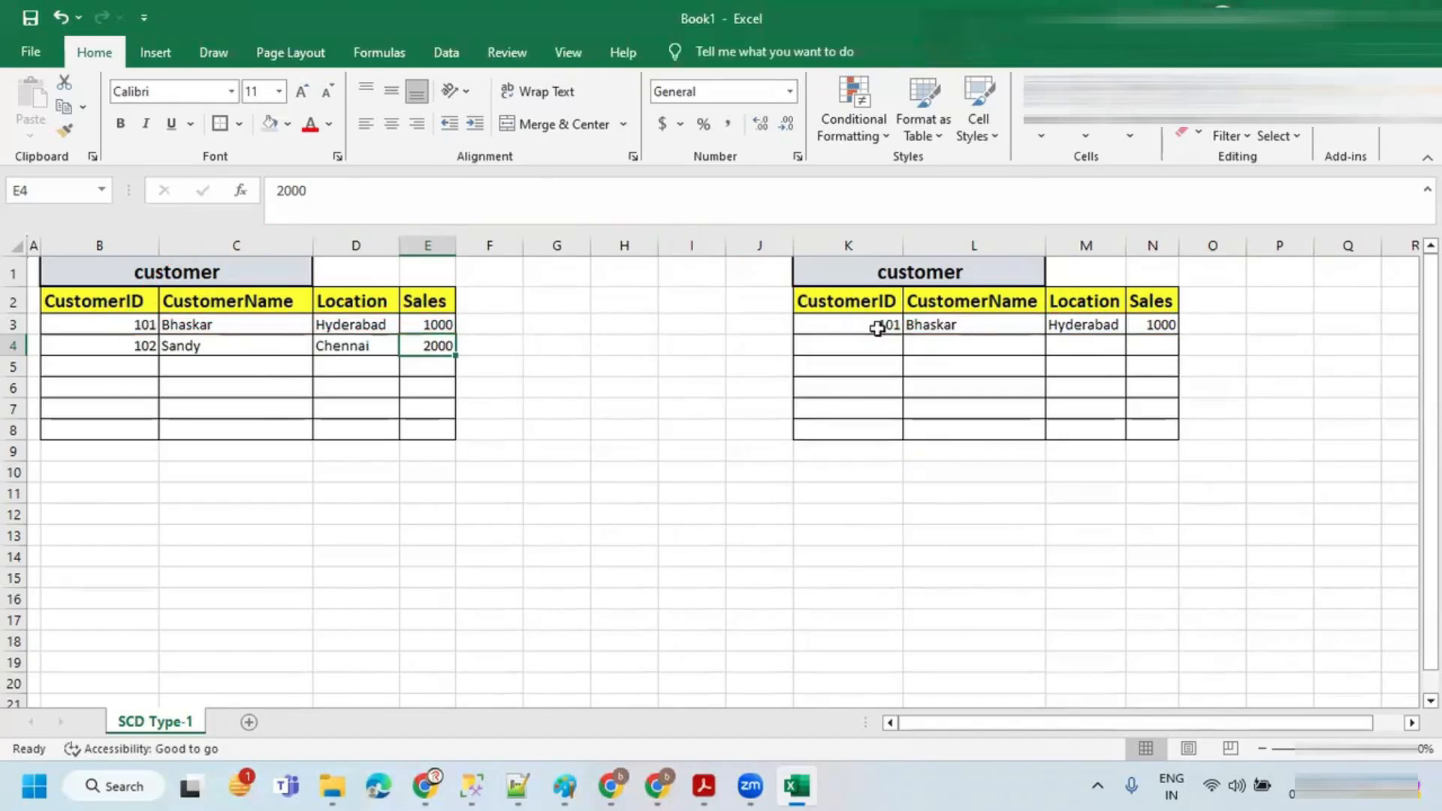
Step: Switch to the Zoom whiteboard and review the SCD Type-1 rule about unchanged source and target records
key("alt+Tab")
left_click(196, 434)
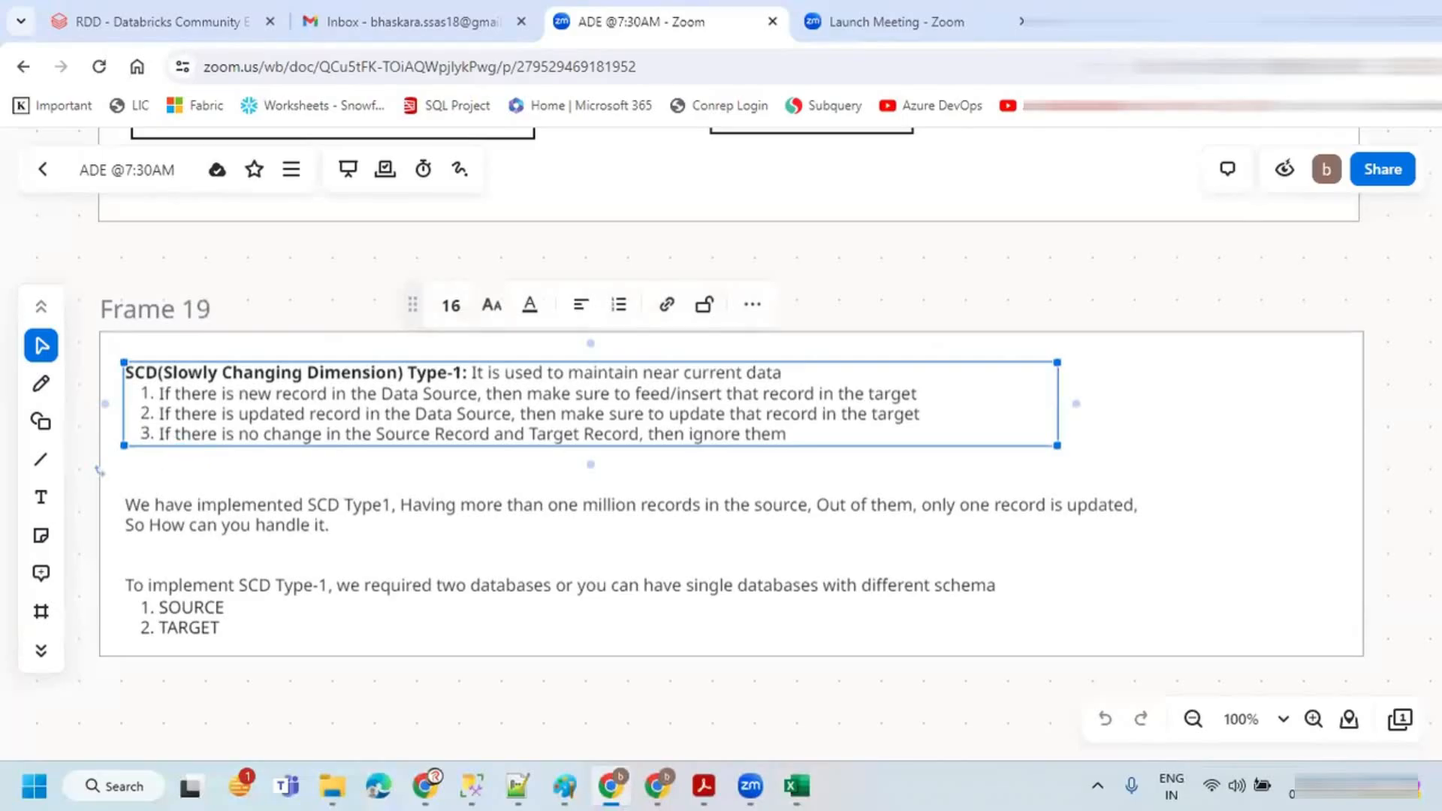
key("ctrl+2")
left_click_drag(152, 446, 497, 445)
left_click_drag(798, 245, 802, 307)
mouse_move(824, 259)
left_mouse_down()
mouse_move(841, 259)
mouse_move(826, 306)
left_mouse_up()
left_click_drag(863, 244, 870, 311)
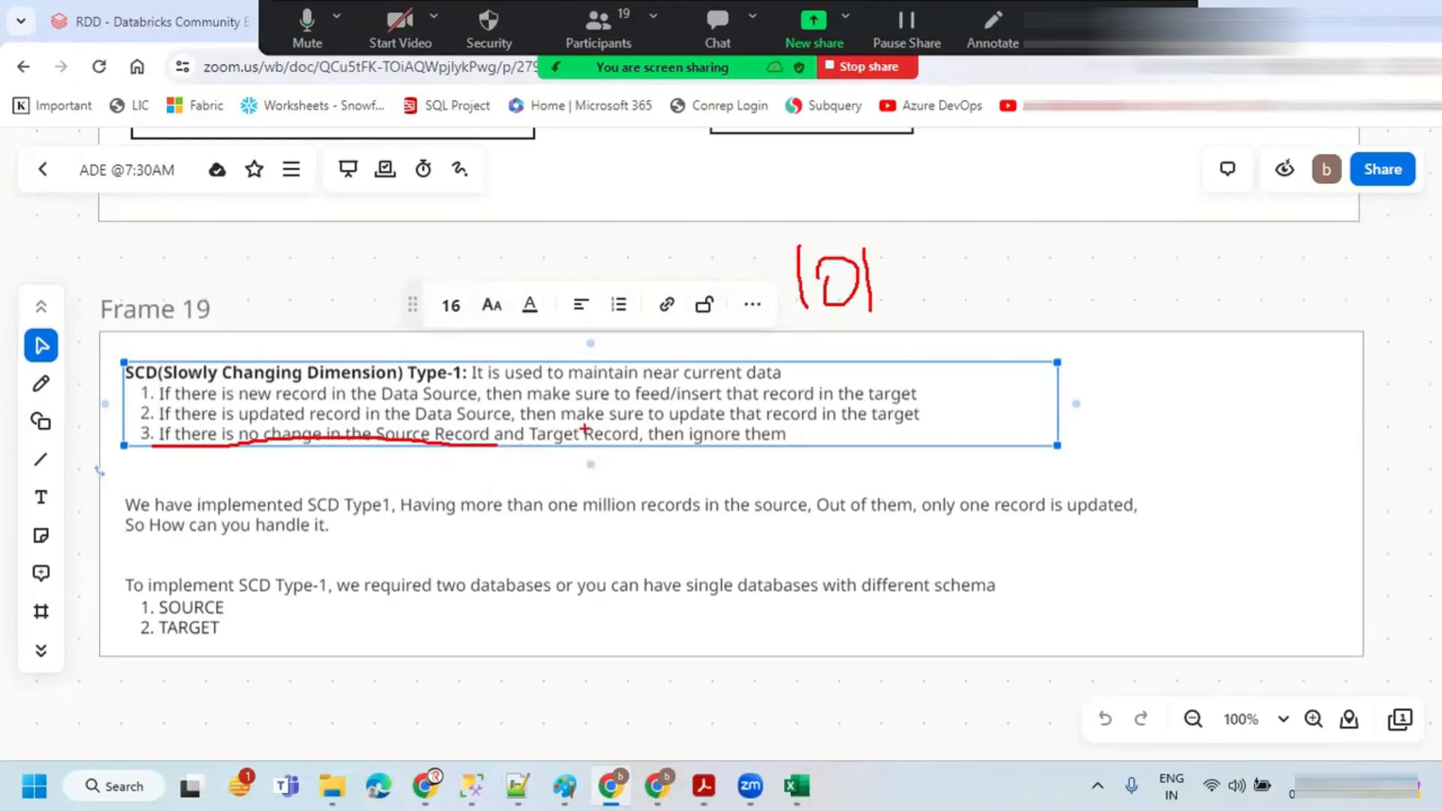
left_click_drag(649, 444, 810, 440)
key("Escape")
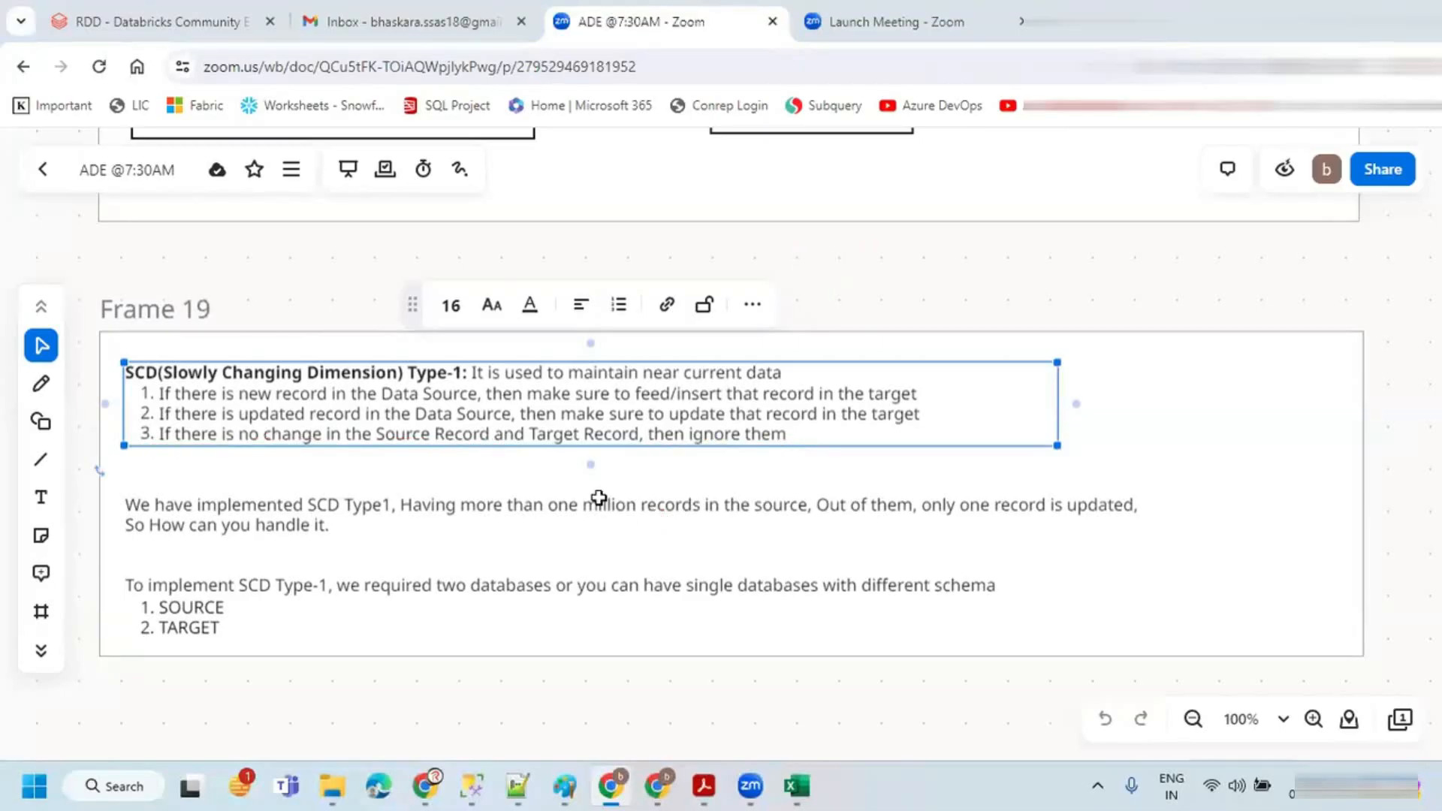
Step: Return to Excel and compare row 3 of the source table with row 3 of the target table
key("alt+Tab")
left_click_drag(132, 325, 434, 323)
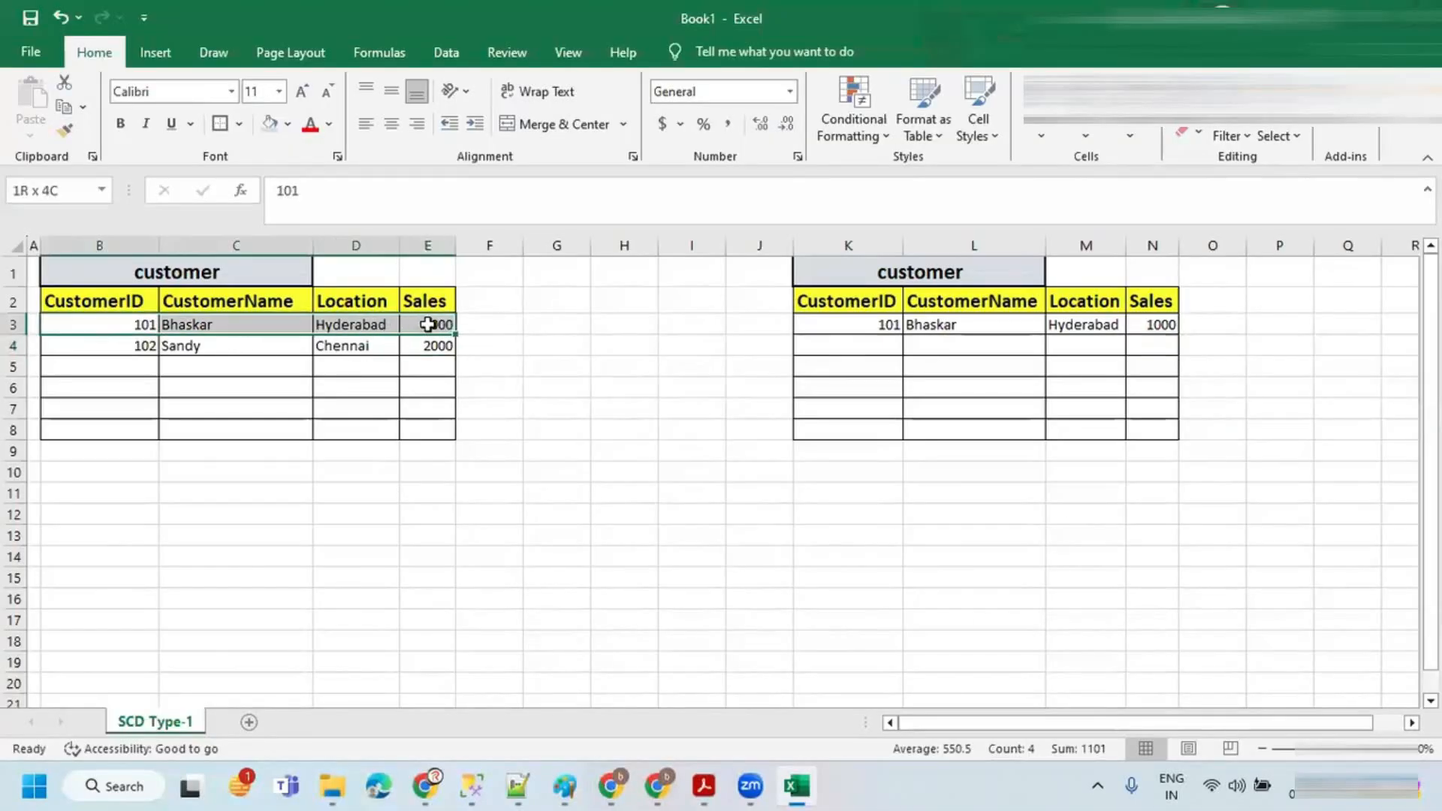
left_click_drag(833, 330, 1147, 325)
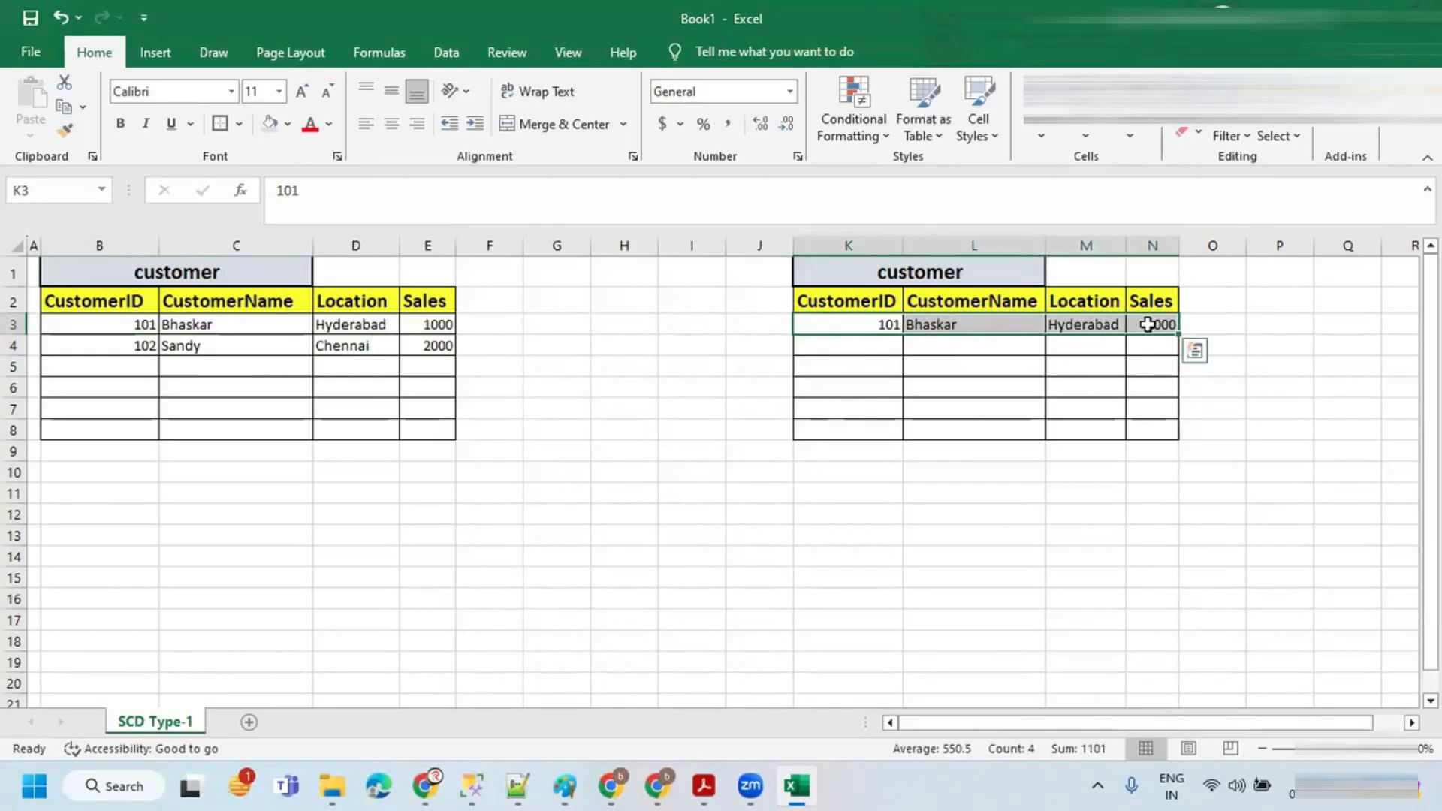
Step: Copy customer 102 into row 4 of the target table: ID 102 plus Sandy, Chennai, 2000 from the source
left_click(109, 351)
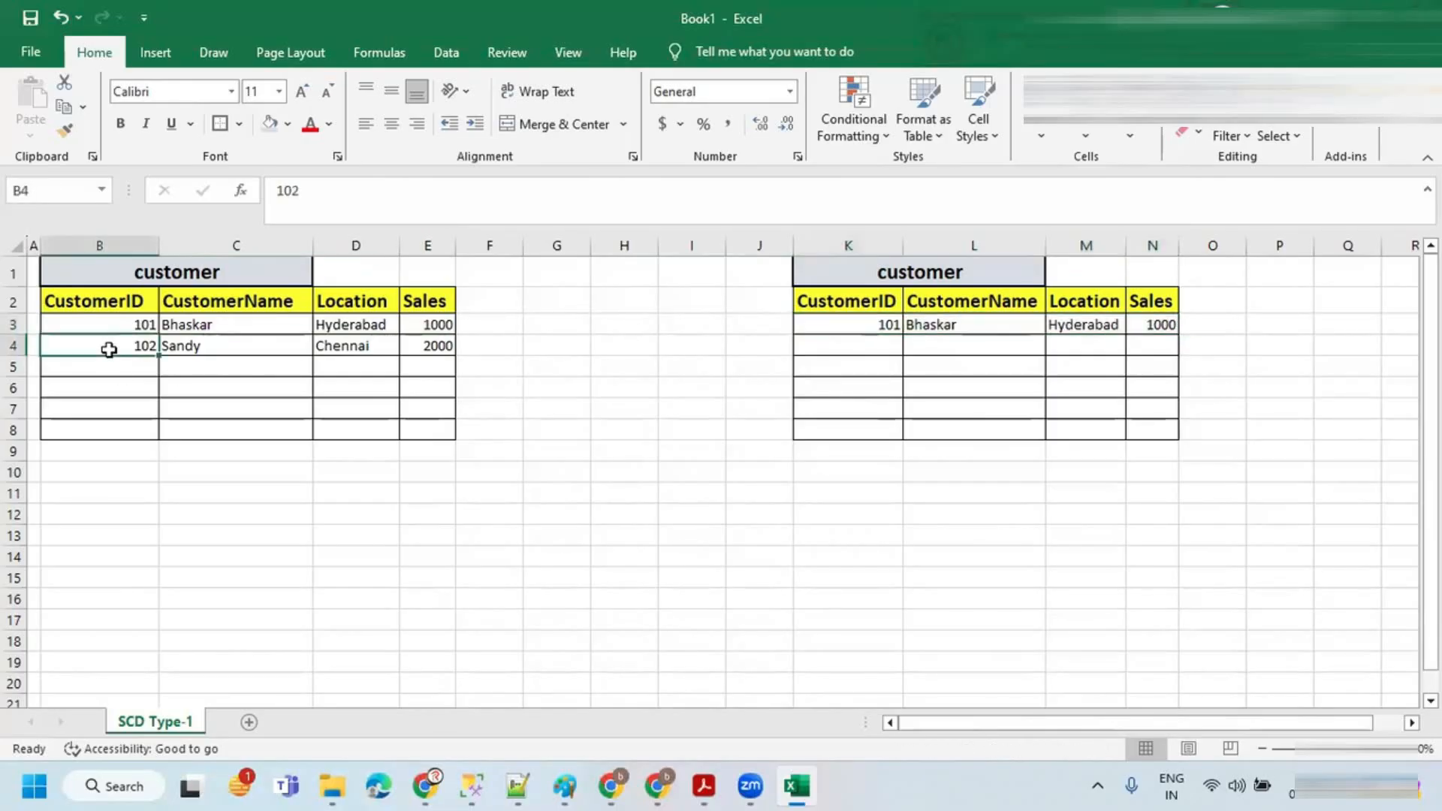
left_click(856, 346)
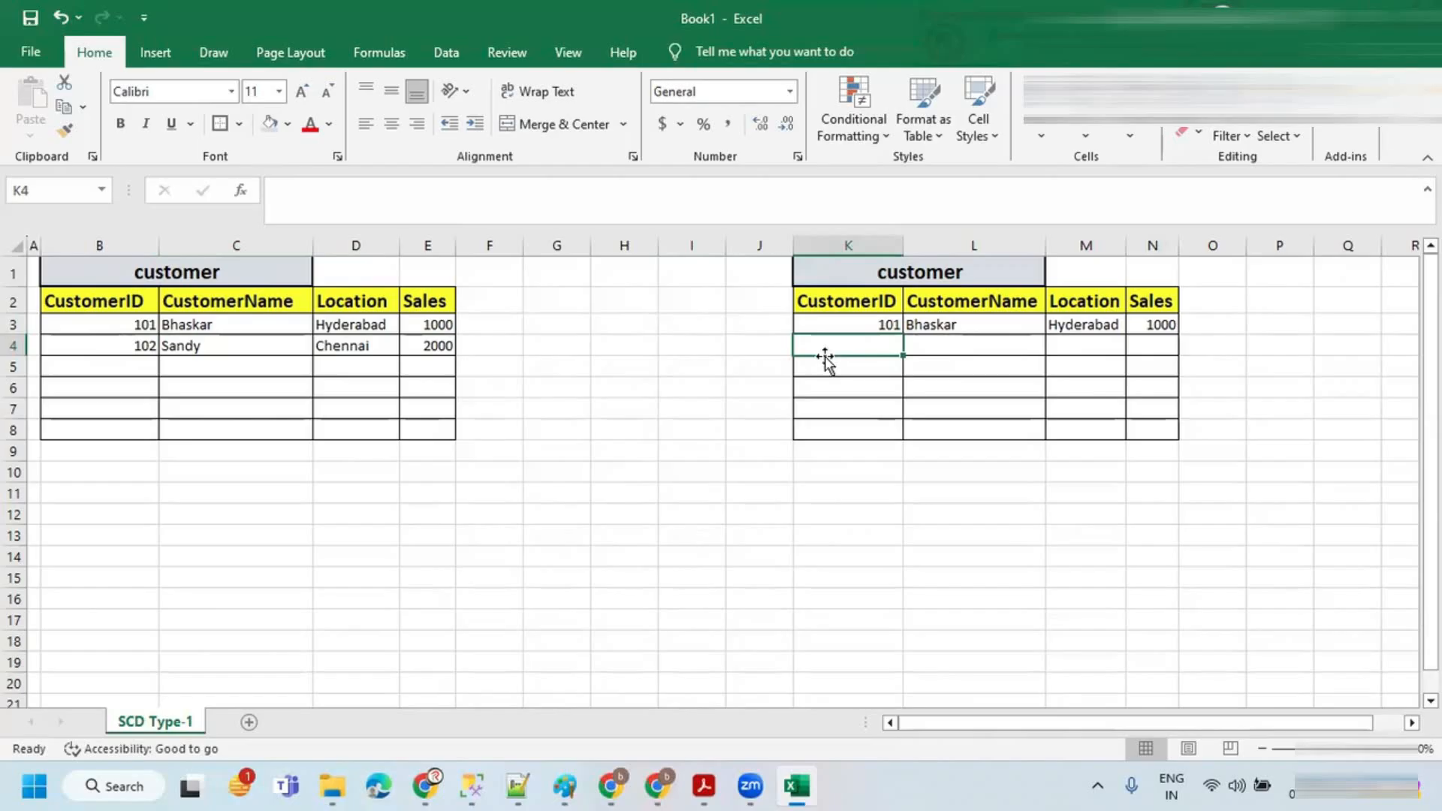
type("102")
key("Tab")
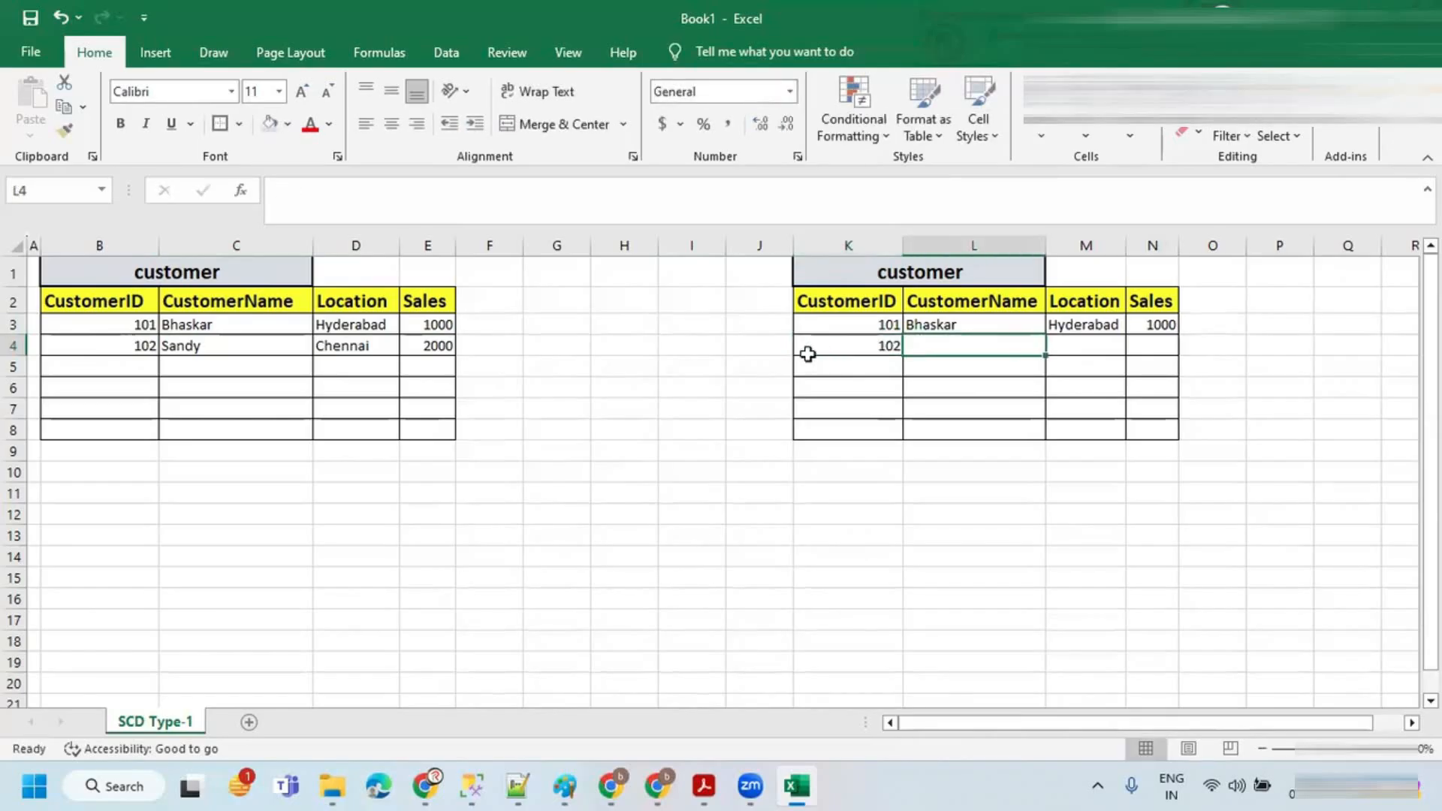
left_click_drag(263, 347, 432, 346)
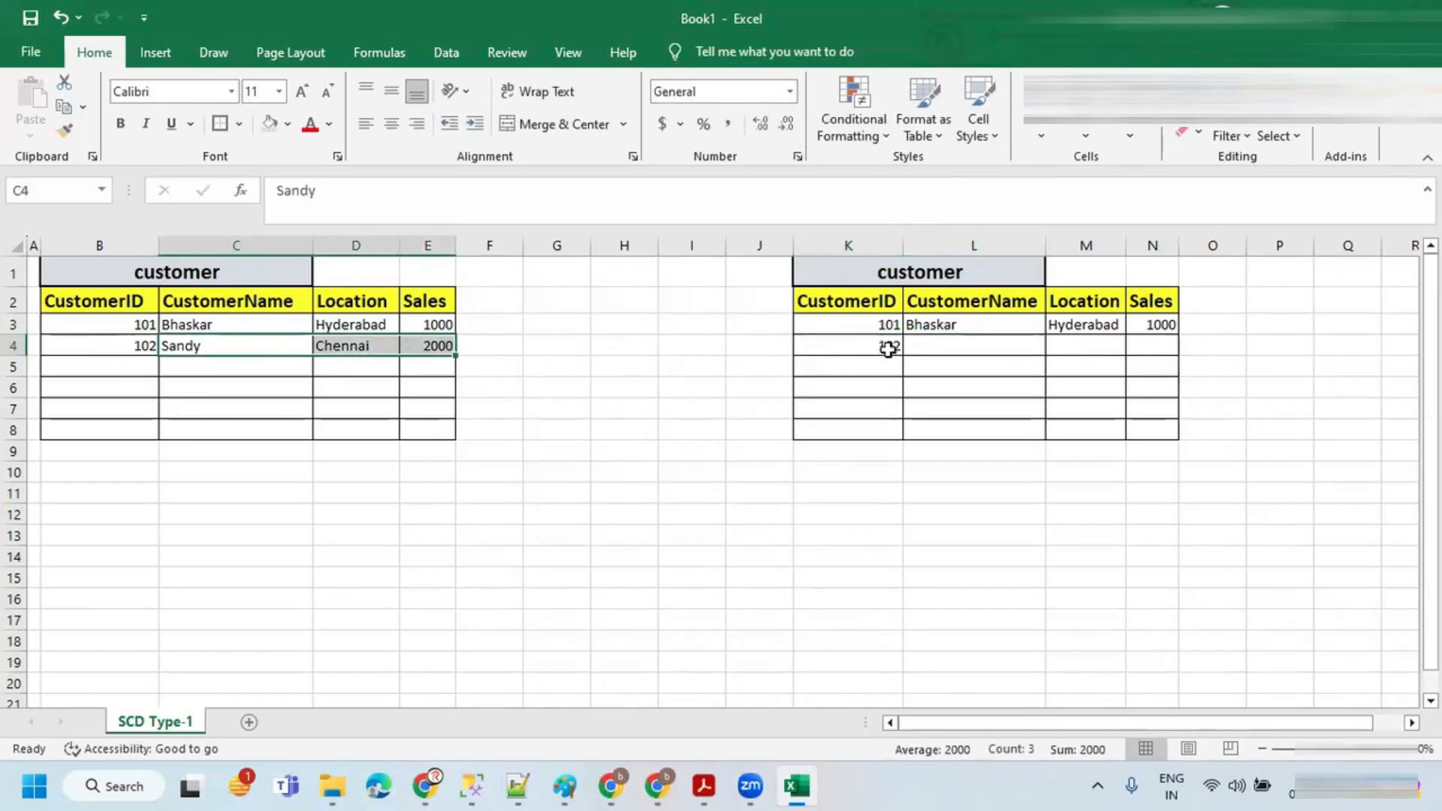
key("ctrl+c")
left_click(928, 345)
key("ctrl+v")
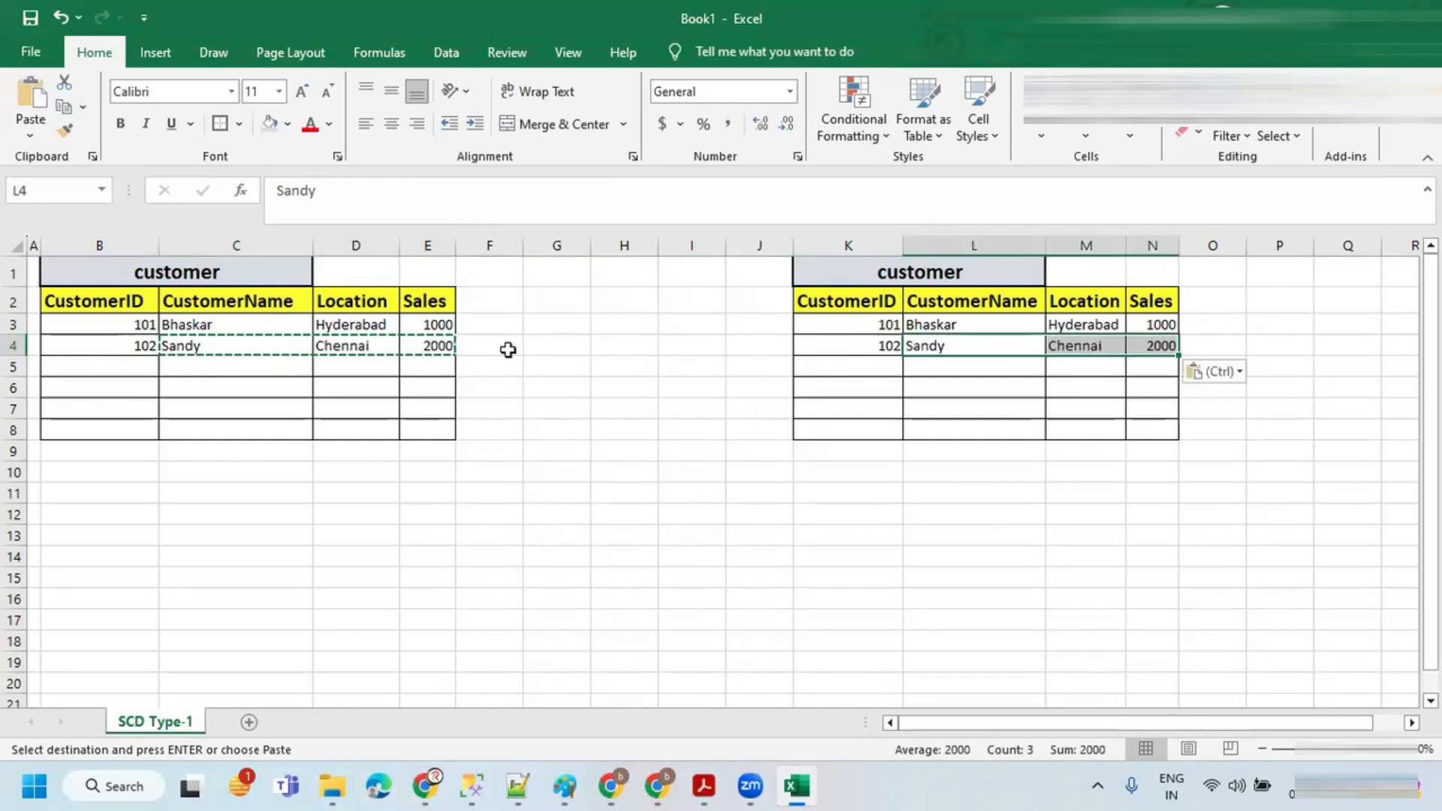
key("Escape")
Step: Add a new source record in row 5: 103, Raja, Banagalor, 5000
left_click(143, 362)
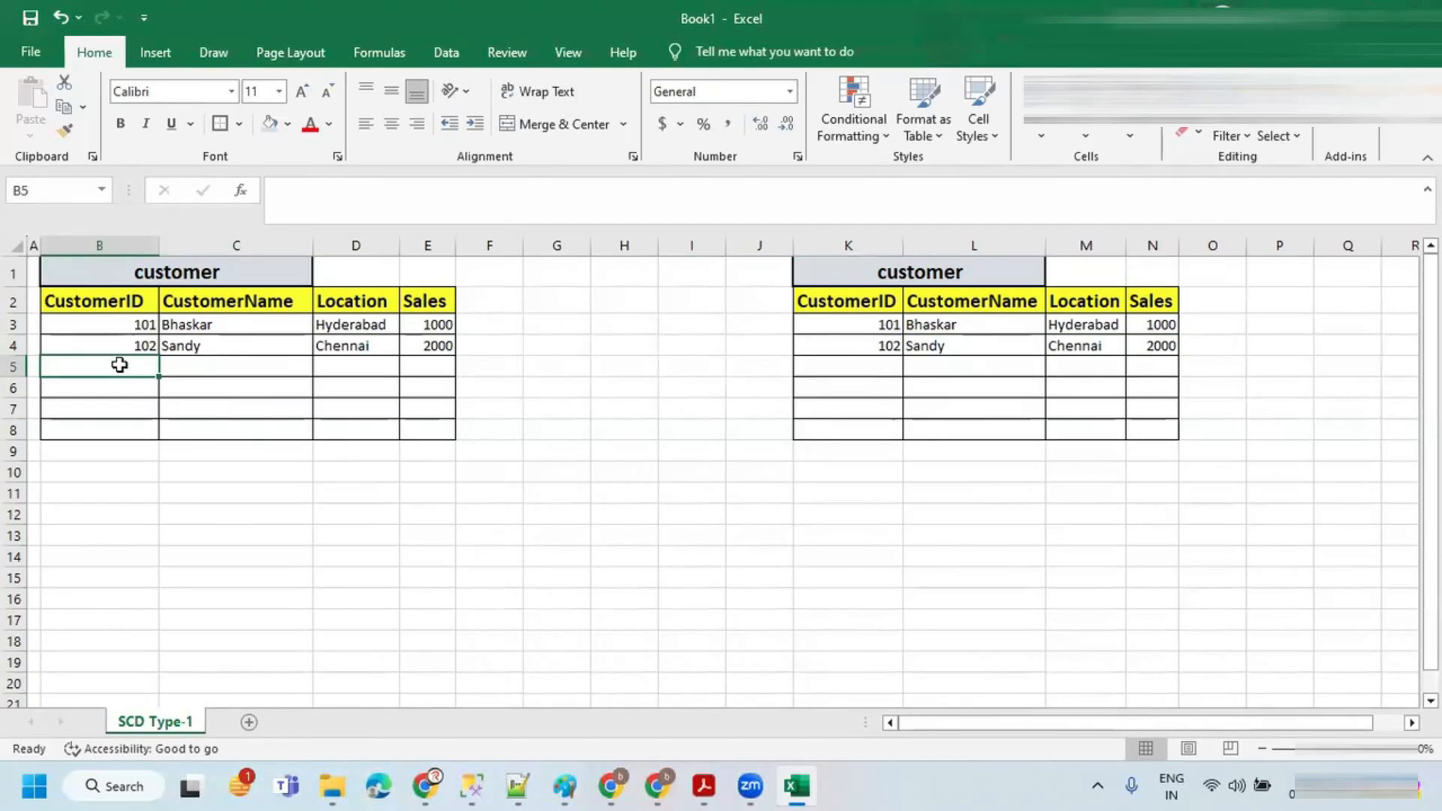
type("13")
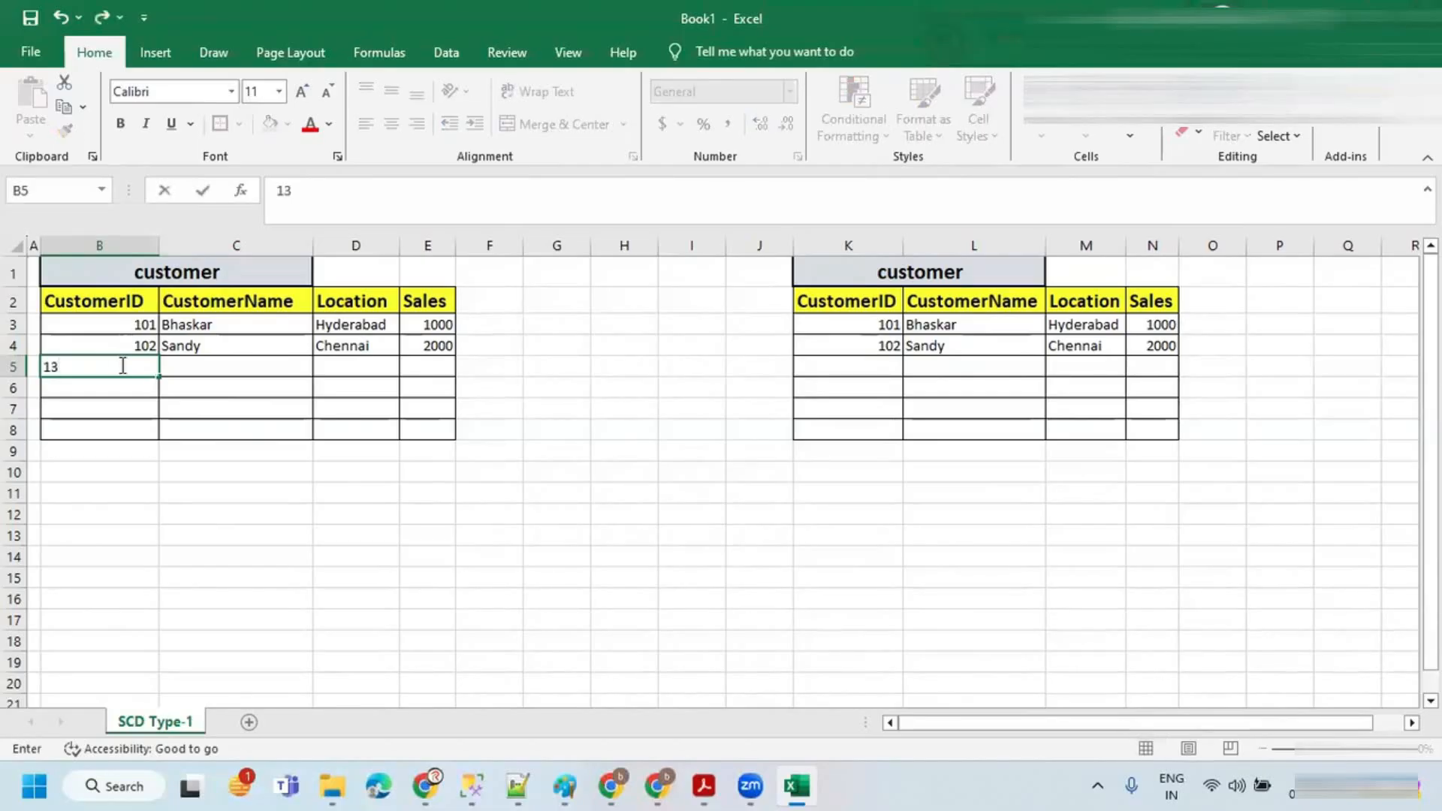
type("03")
key("Tab")
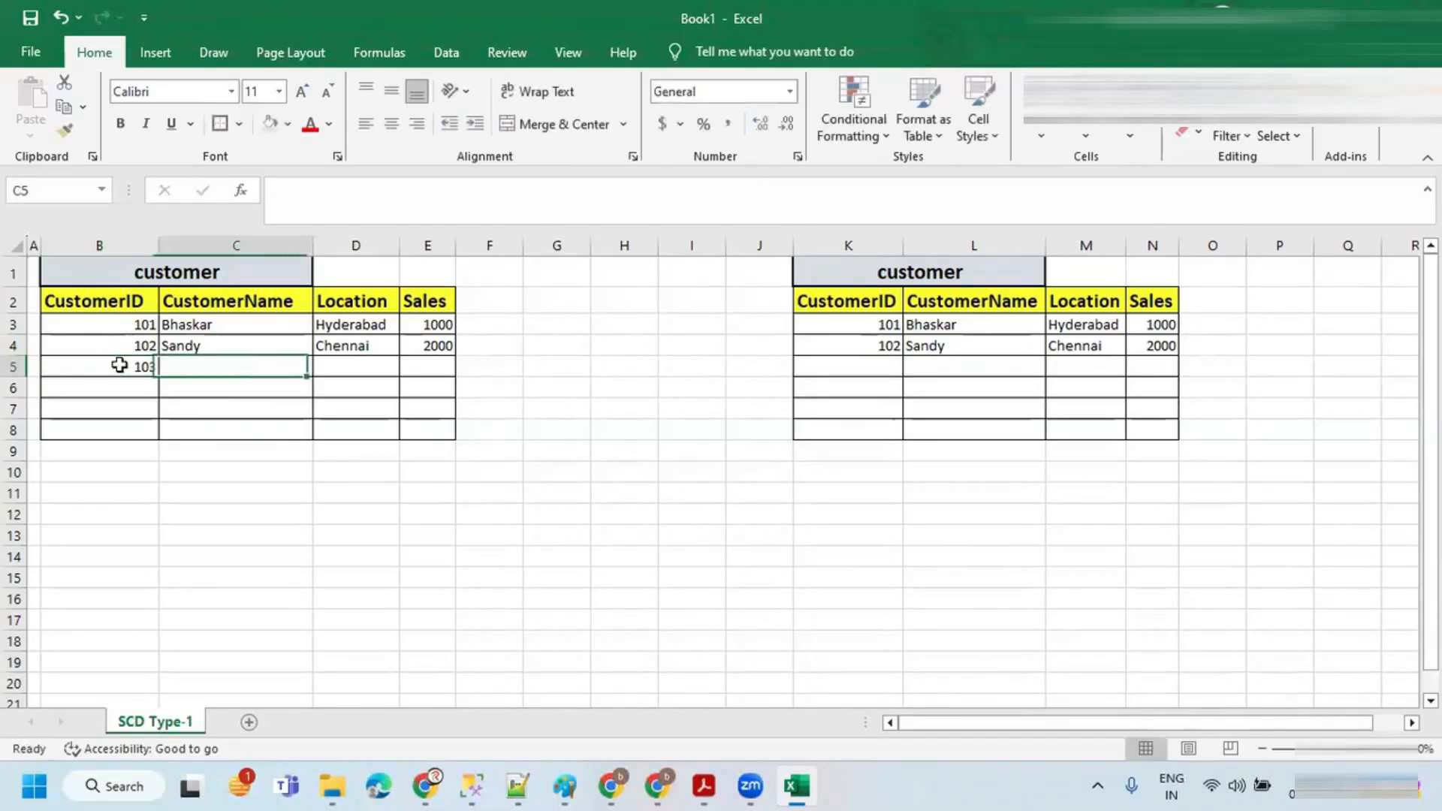
type("Rajaa")
key("BackSpace")
key("Tab")
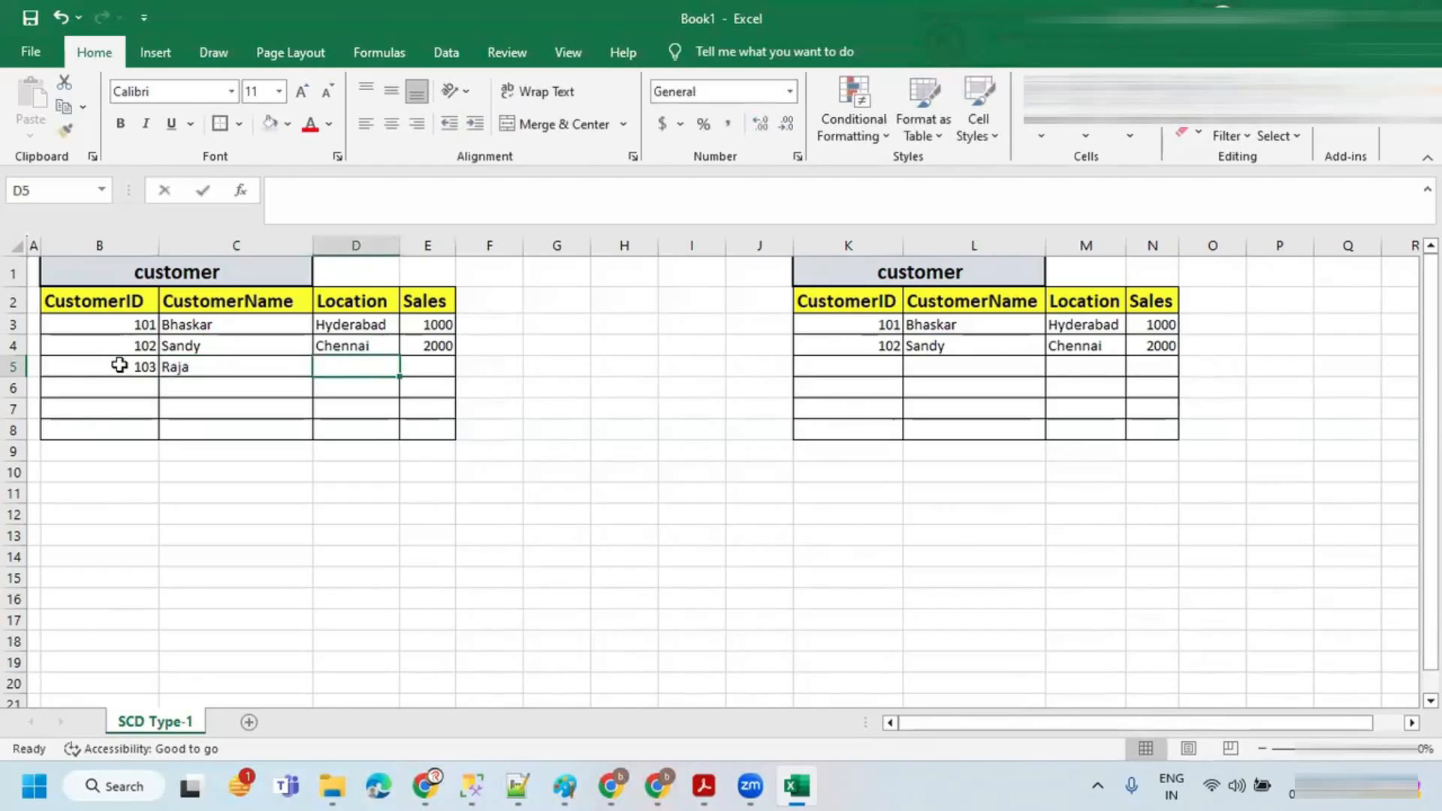
type("Banagalor")
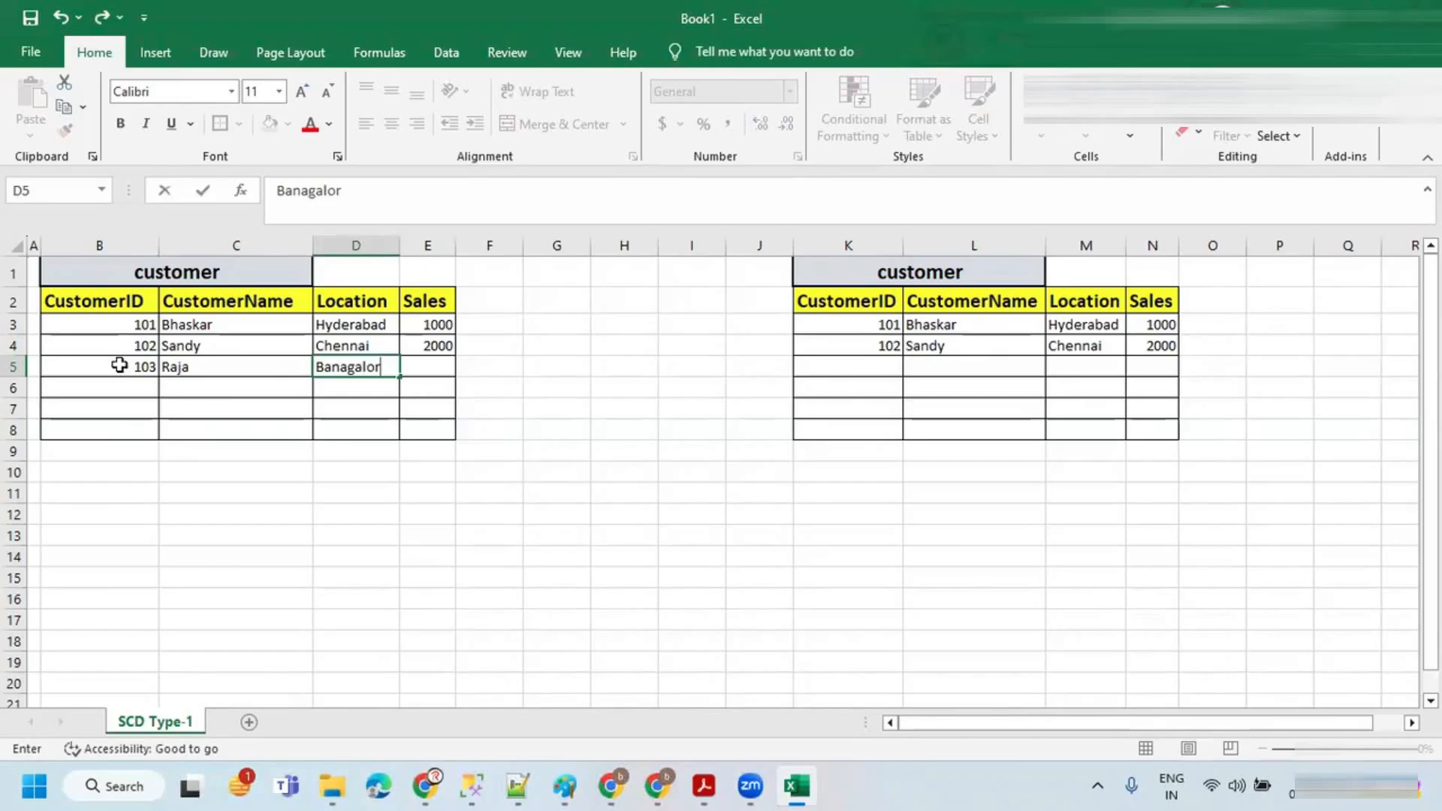
left_click(431, 363)
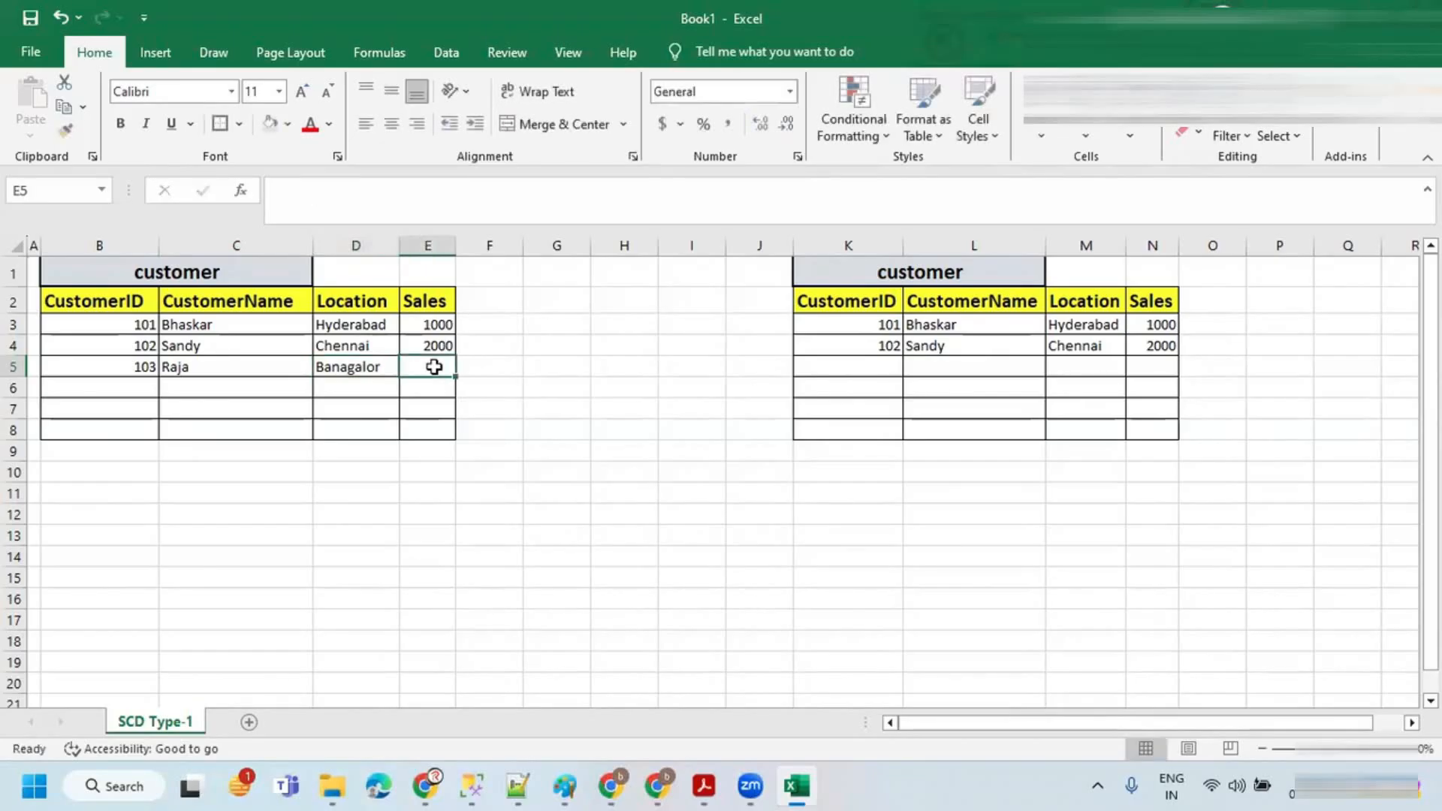
type("5000")
left_click(227, 349)
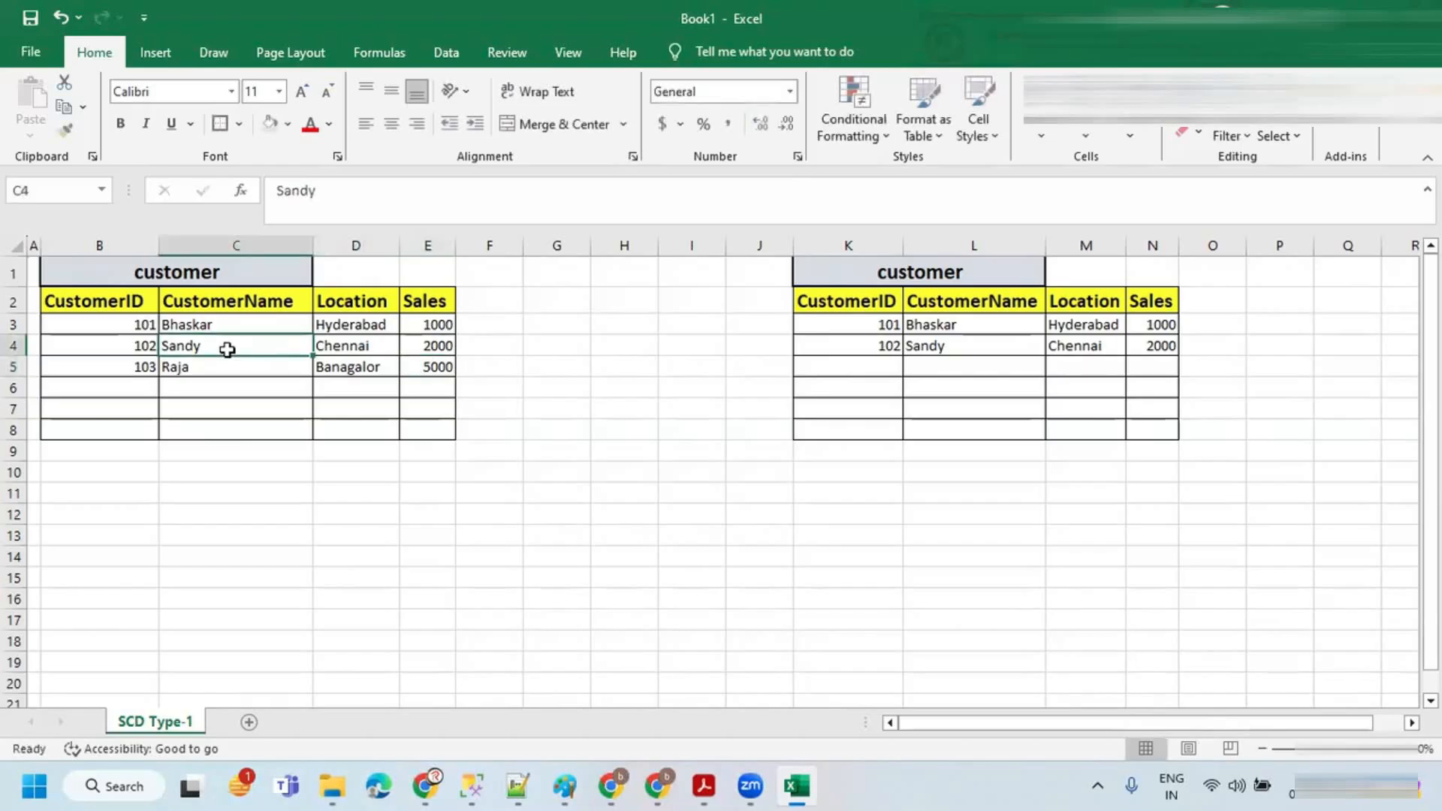
Step: Change customer 102's source location to Pune and highlight that cell with a light fill colour
left_click(364, 344)
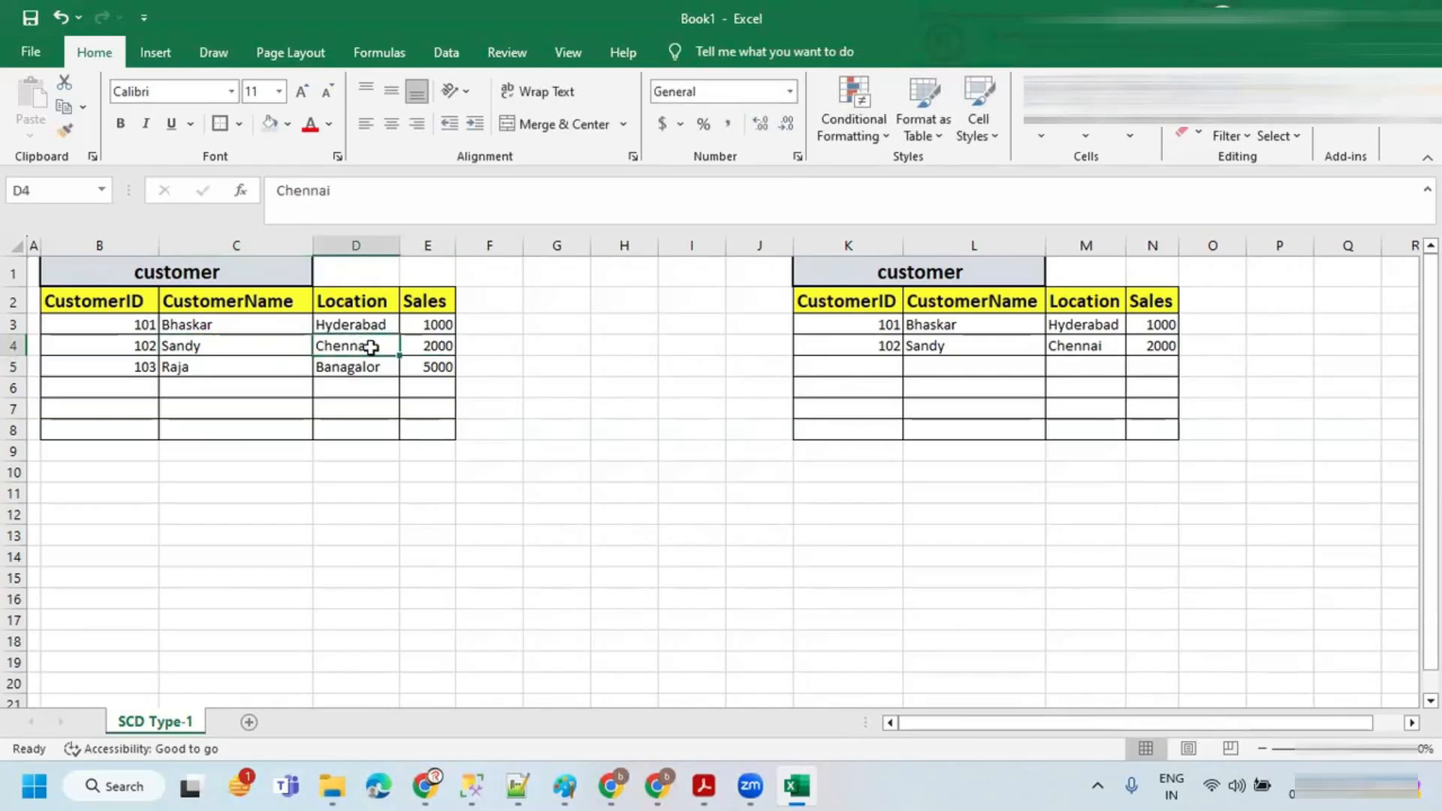
type("Pune")
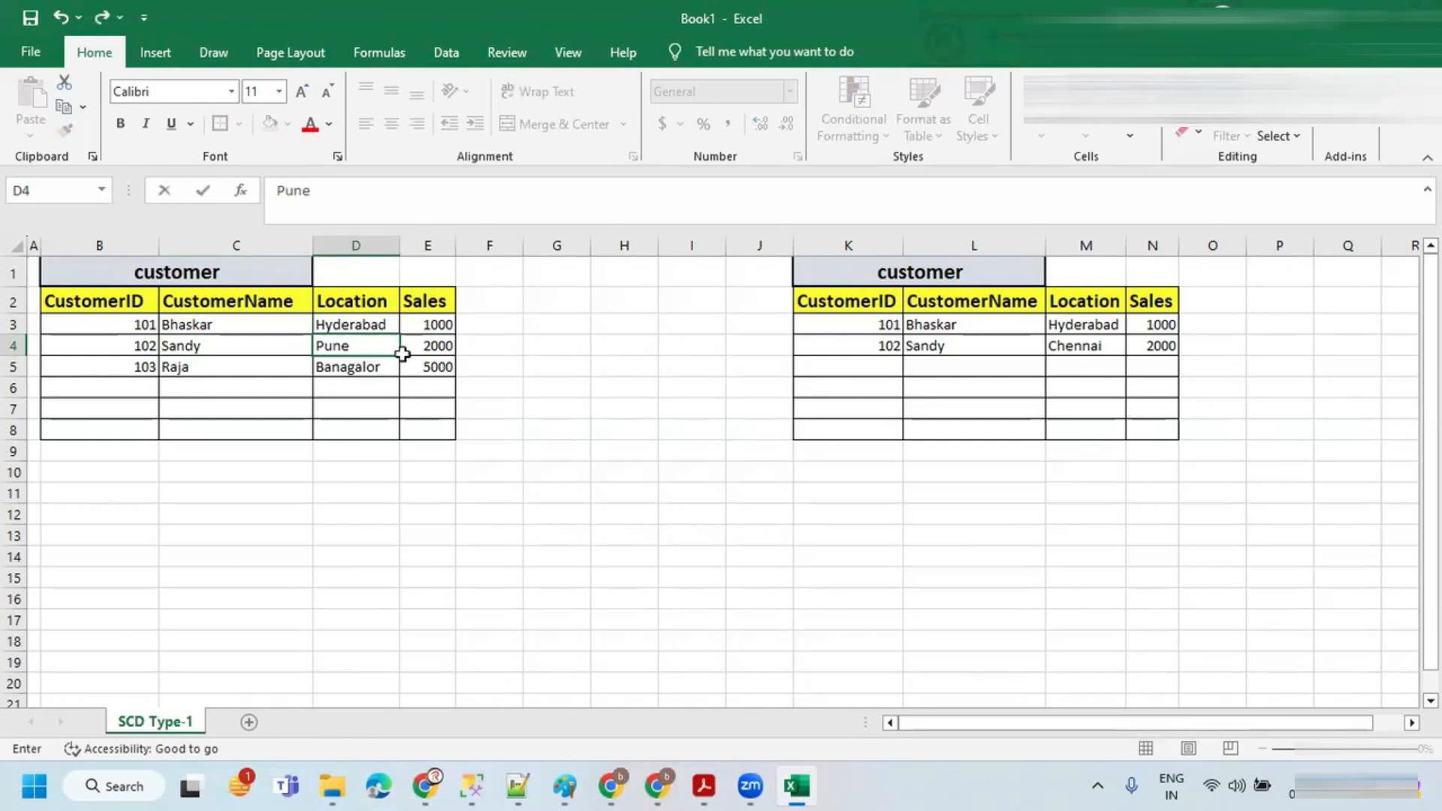
left_click(422, 348)
left_click(357, 349)
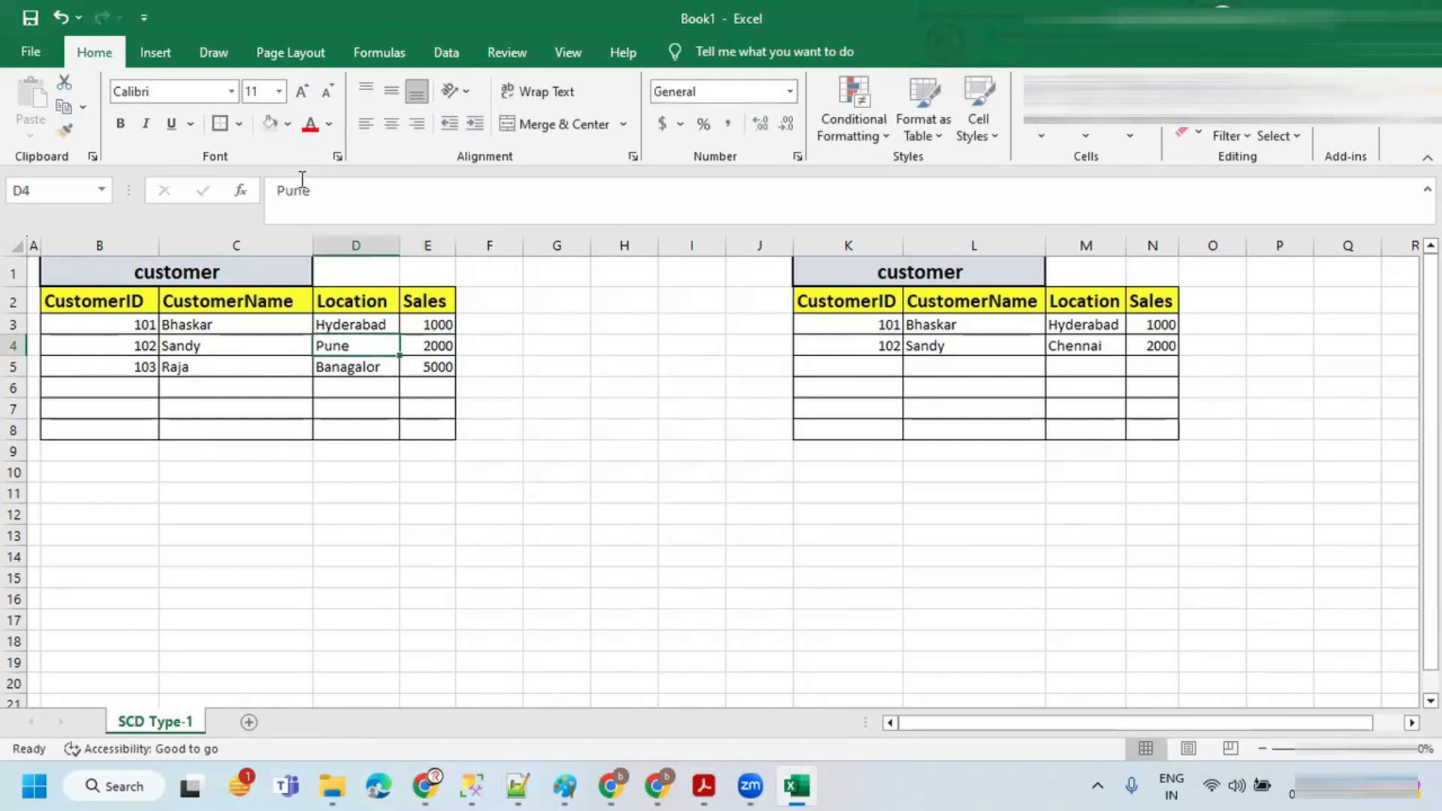
left_click(286, 124)
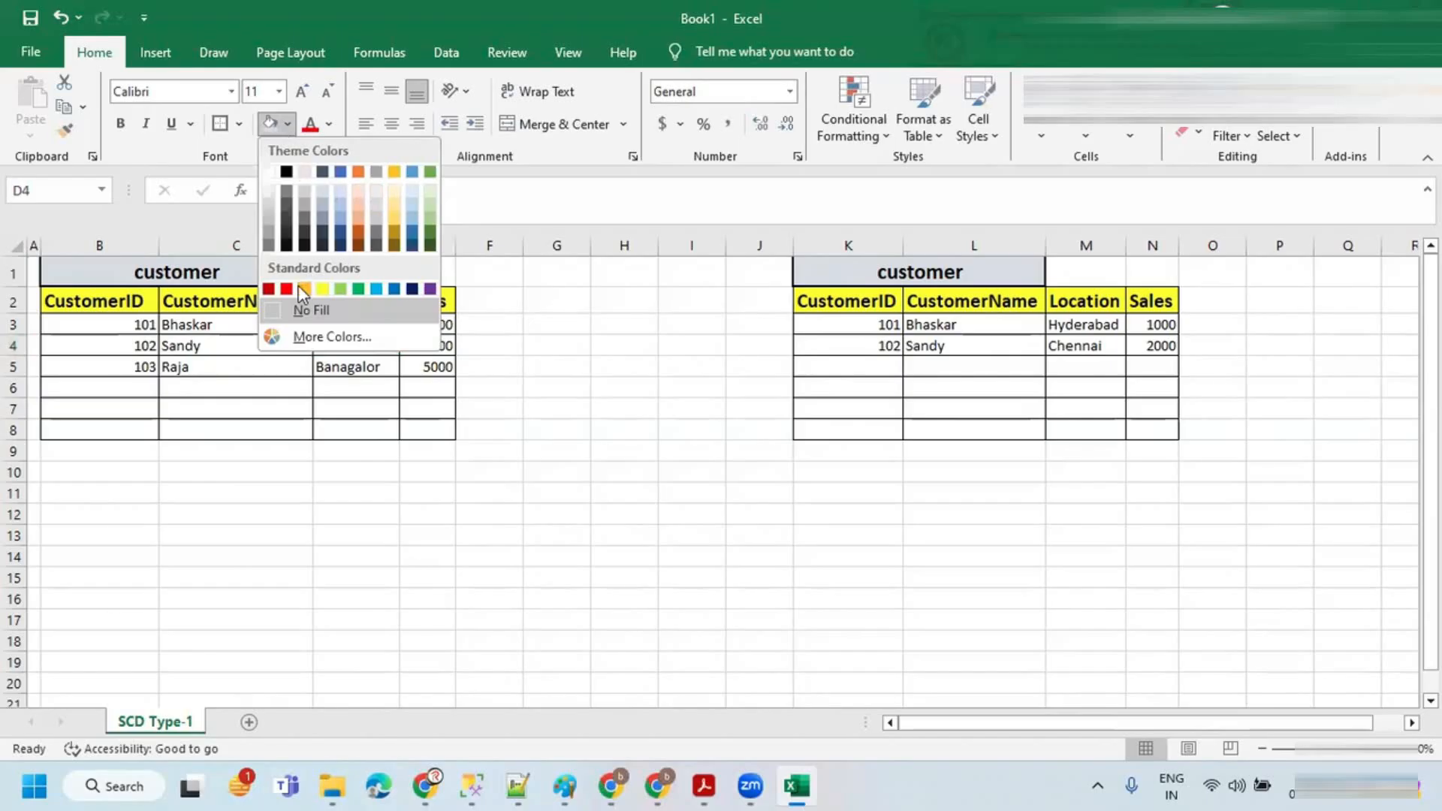
left_click(394, 190)
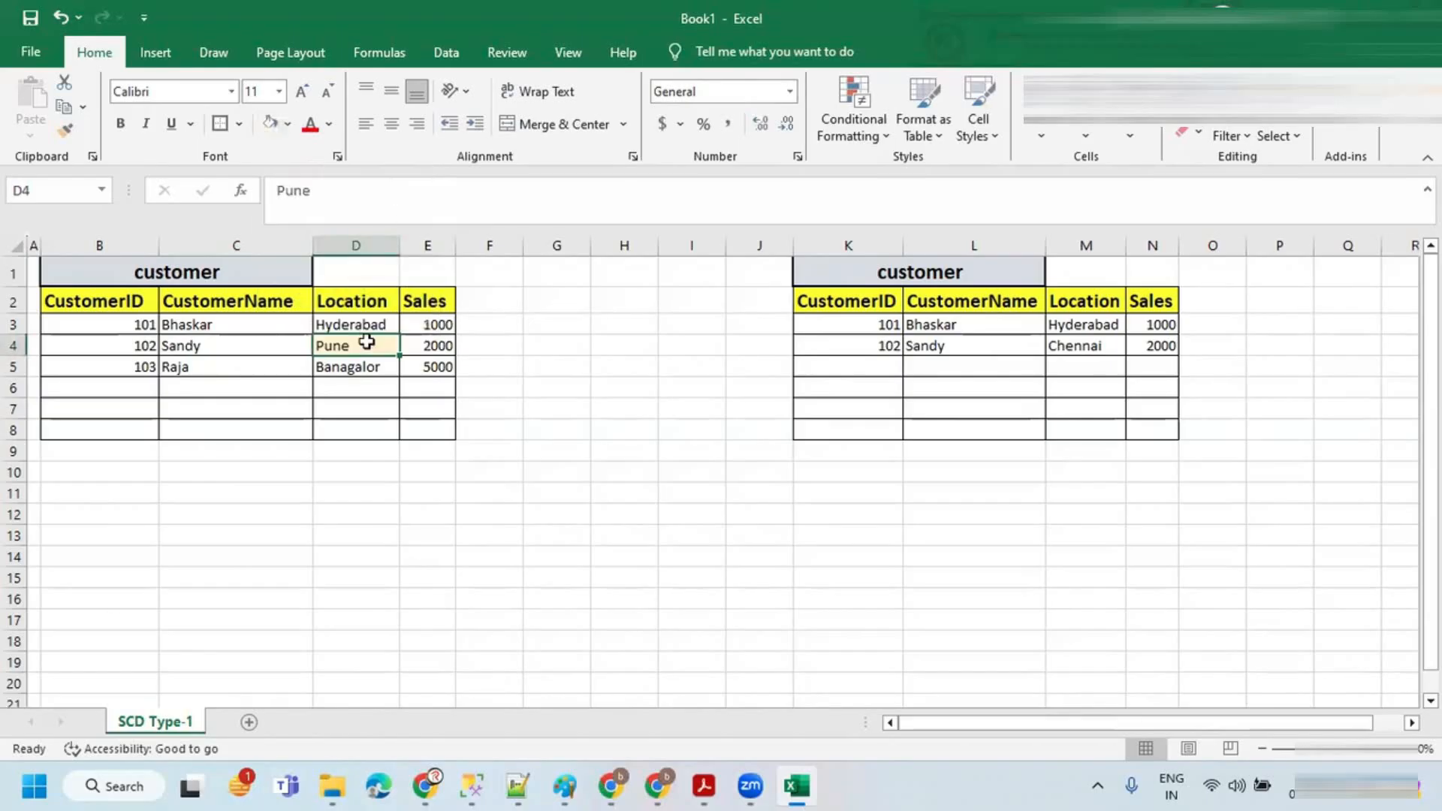
Step: Compare customer 101's row in the source table against the same row in the target table
left_click_drag(134, 368, 390, 372)
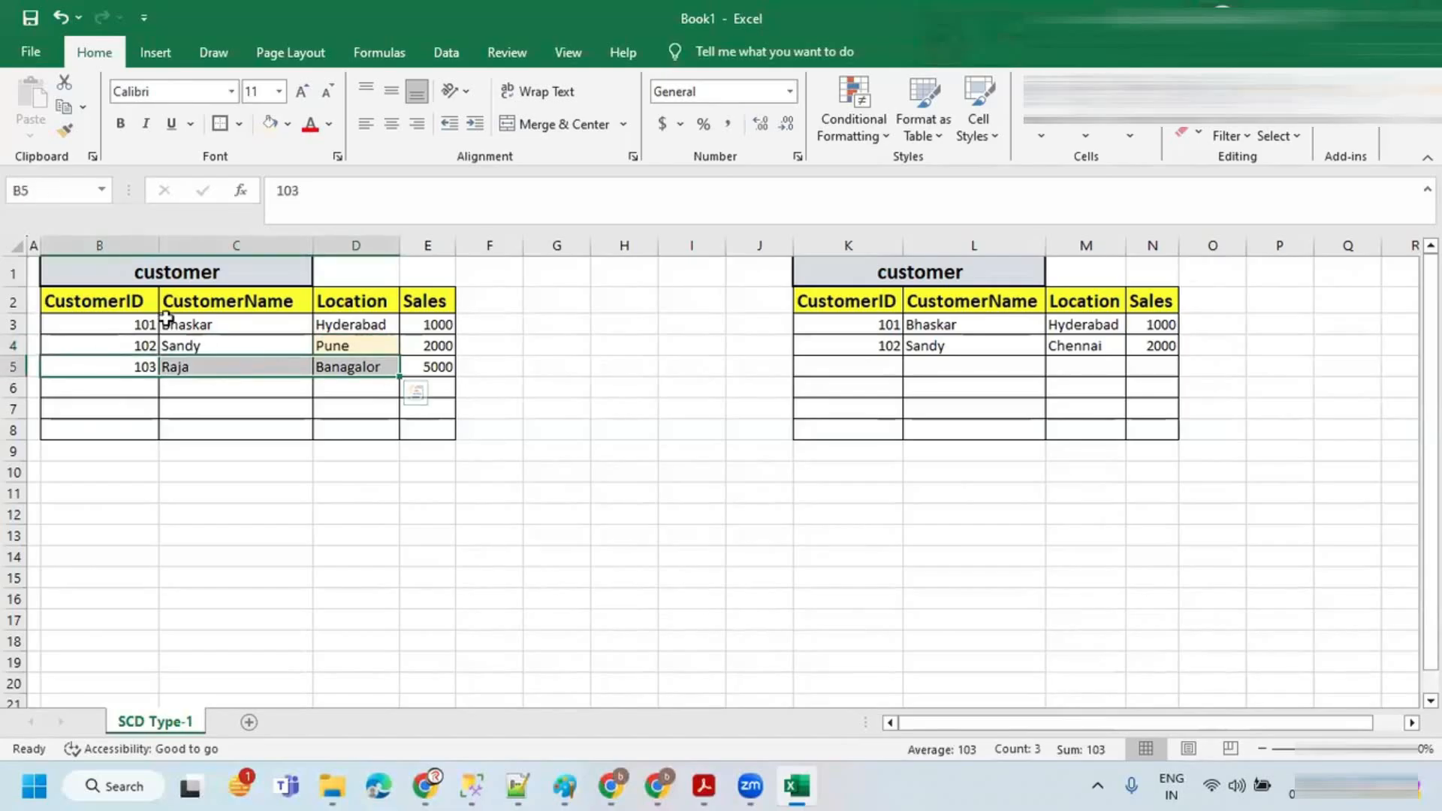
left_click(135, 325)
key("ctrl+2")
mouse_move(151, 309)
left_mouse_down()
mouse_move(115, 319)
mouse_move(160, 316)
mouse_move(133, 299)
left_mouse_up()
mouse_move(891, 307)
left_mouse_down()
mouse_move(864, 338)
mouse_move(867, 298)
left_mouse_up()
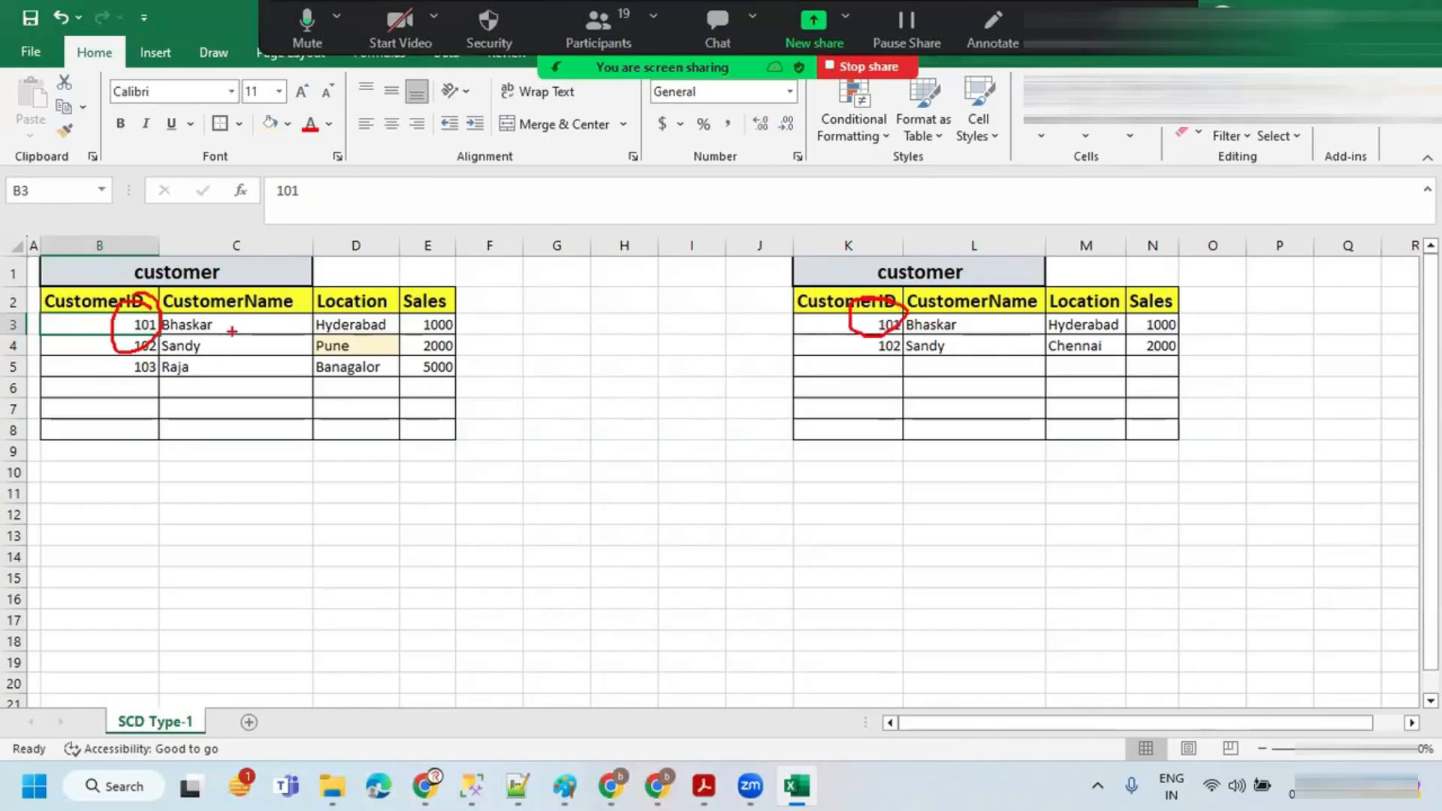
left_click_drag(162, 331, 532, 336)
mouse_move(906, 334)
left_mouse_down()
mouse_move(1204, 330)
mouse_move(890, 306)
left_mouse_up()
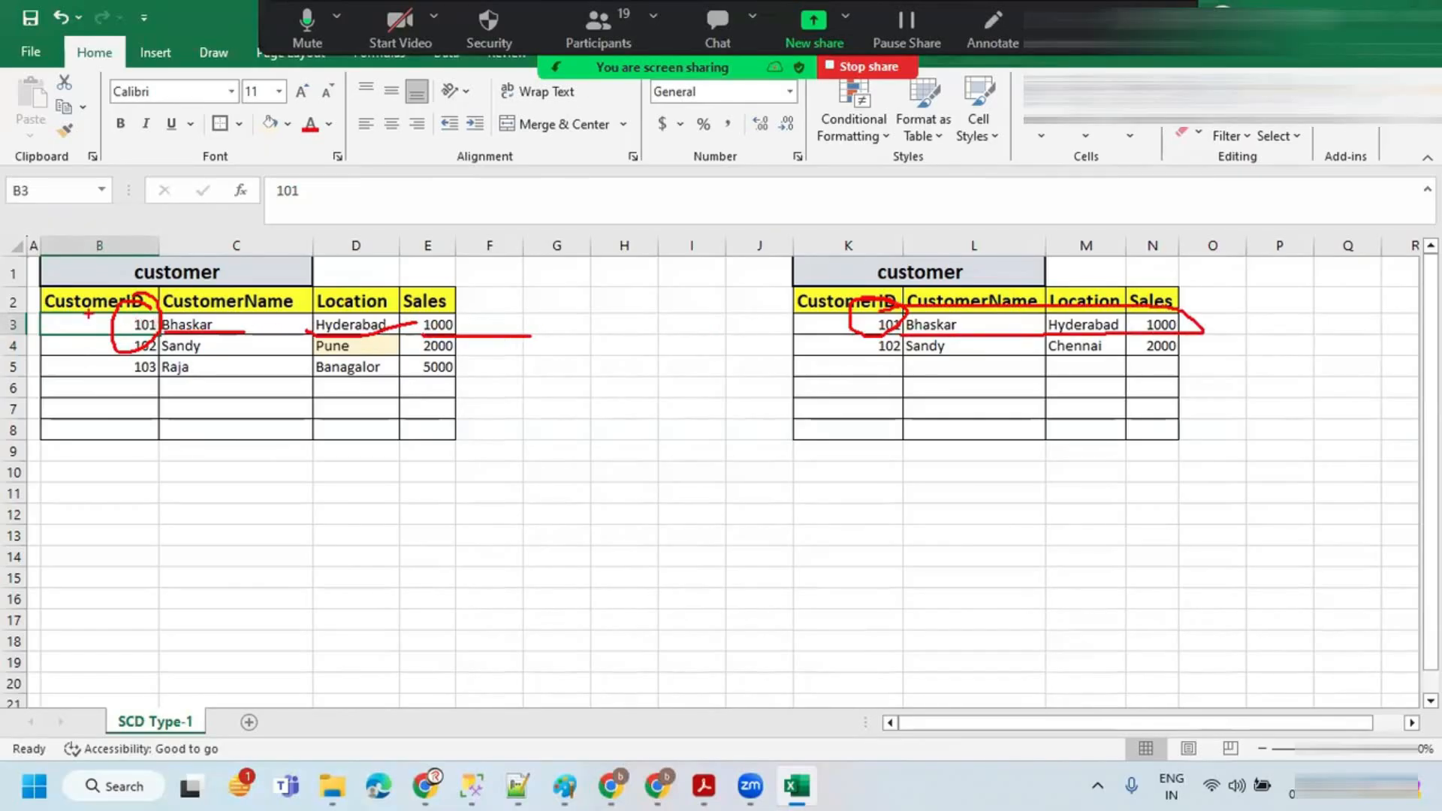
key("Escape")
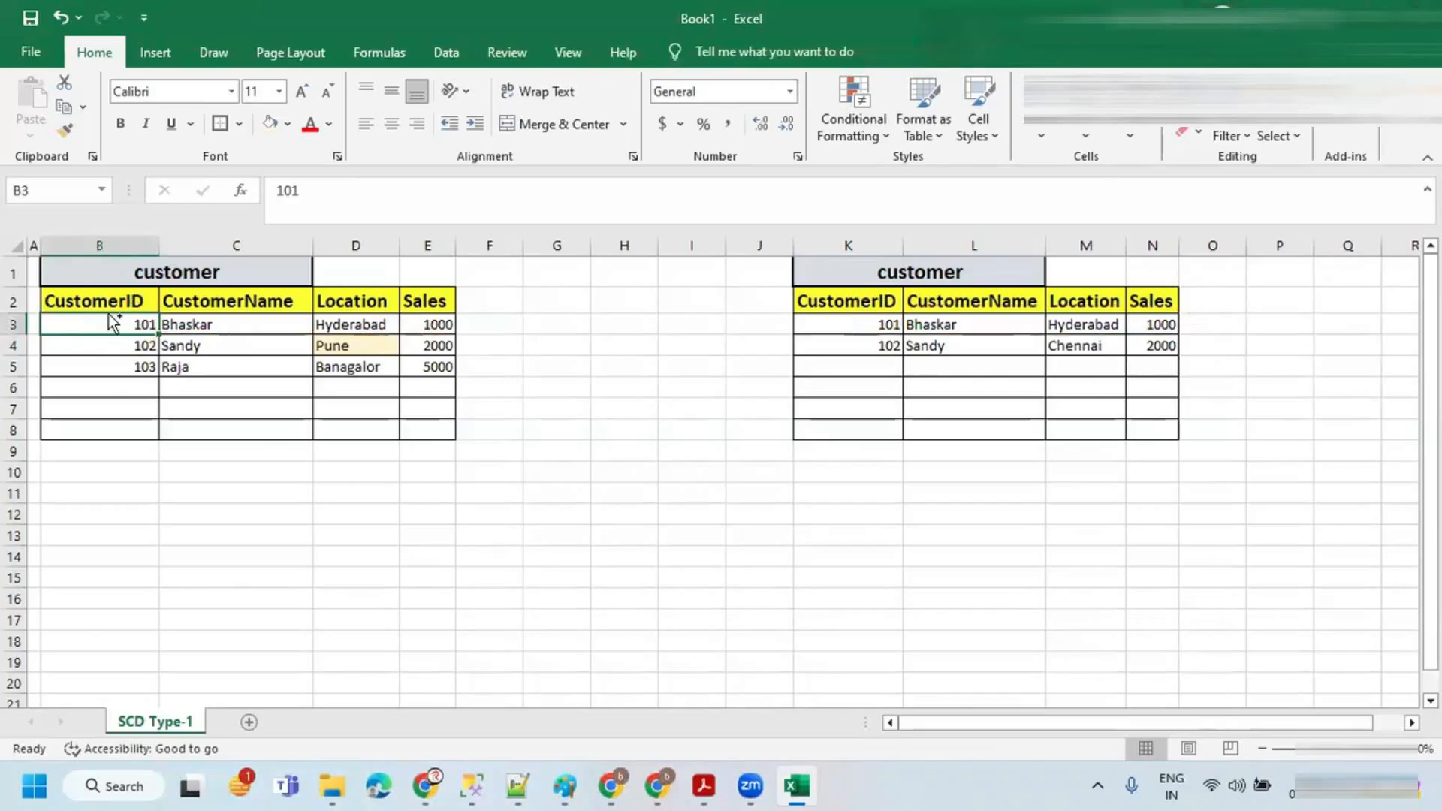
Step: Compare customer 102's ID, name and location cells between the source and target tables
key("ctrl+2")
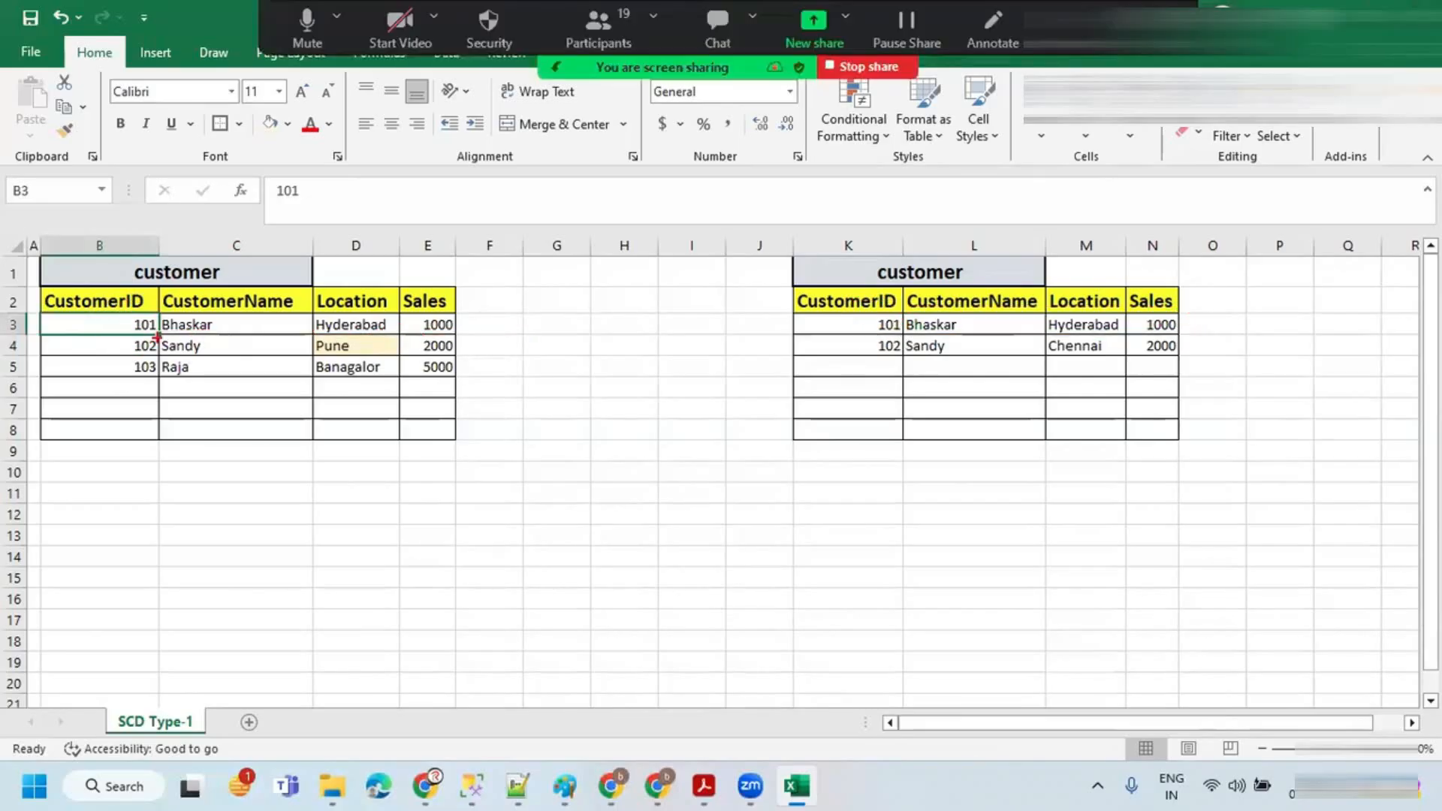
mouse_move(153, 336)
left_mouse_down()
mouse_move(122, 353)
mouse_move(156, 331)
left_mouse_up()
mouse_move(899, 334)
left_mouse_down()
mouse_move(867, 360)
mouse_move(907, 329)
left_mouse_up()
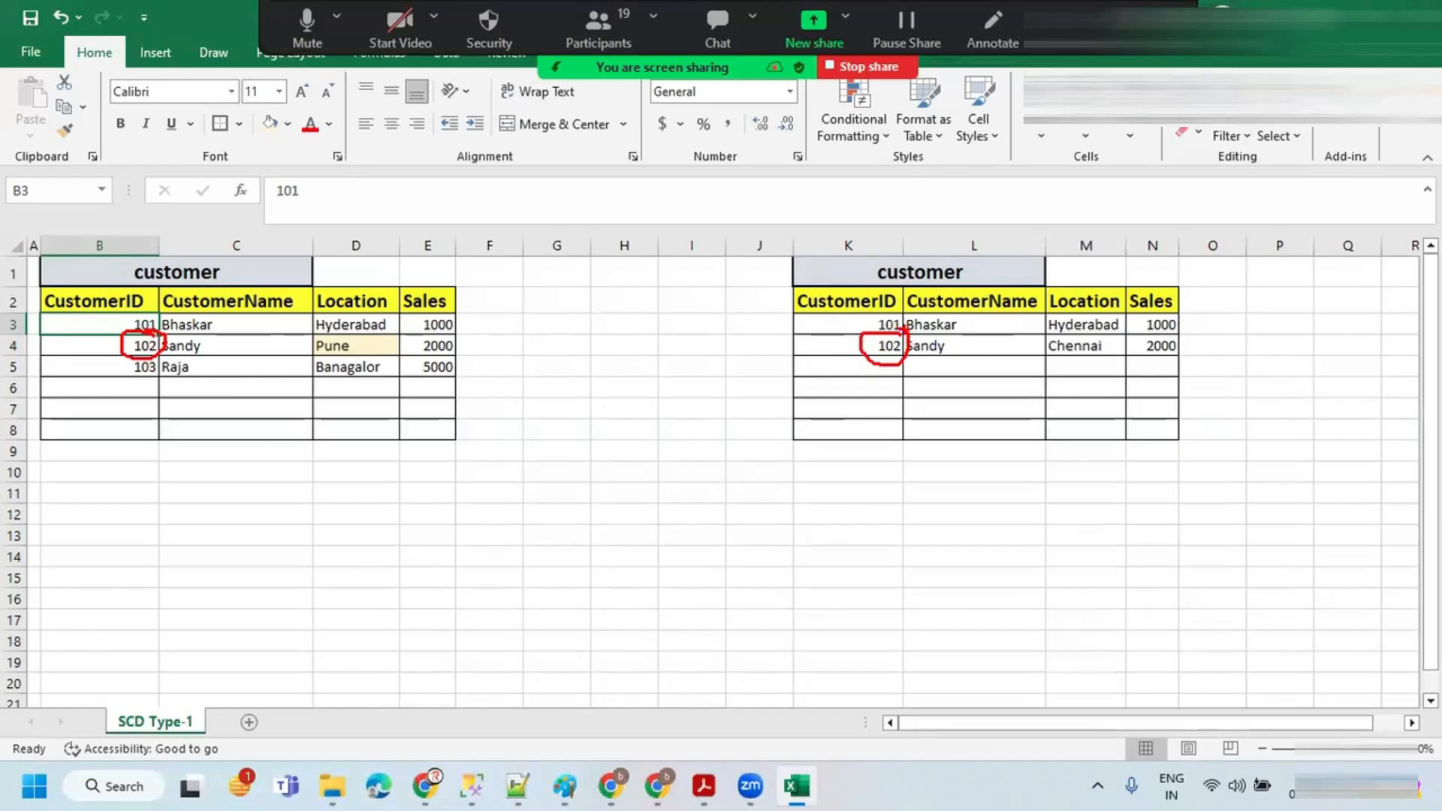
left_click_drag(903, 328, 1043, 355)
left_click_drag(151, 329, 306, 357)
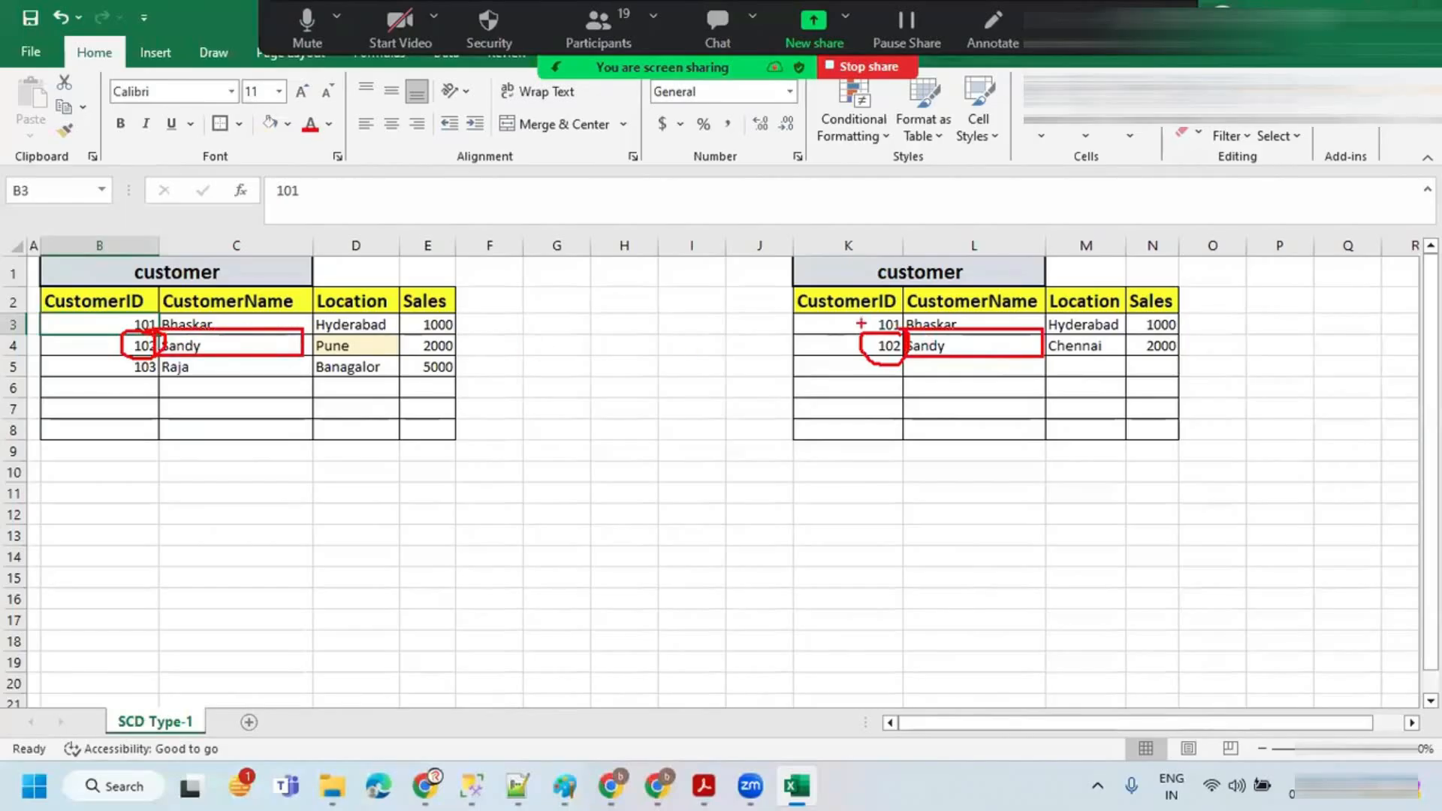
left_click_drag(1041, 333, 1120, 358)
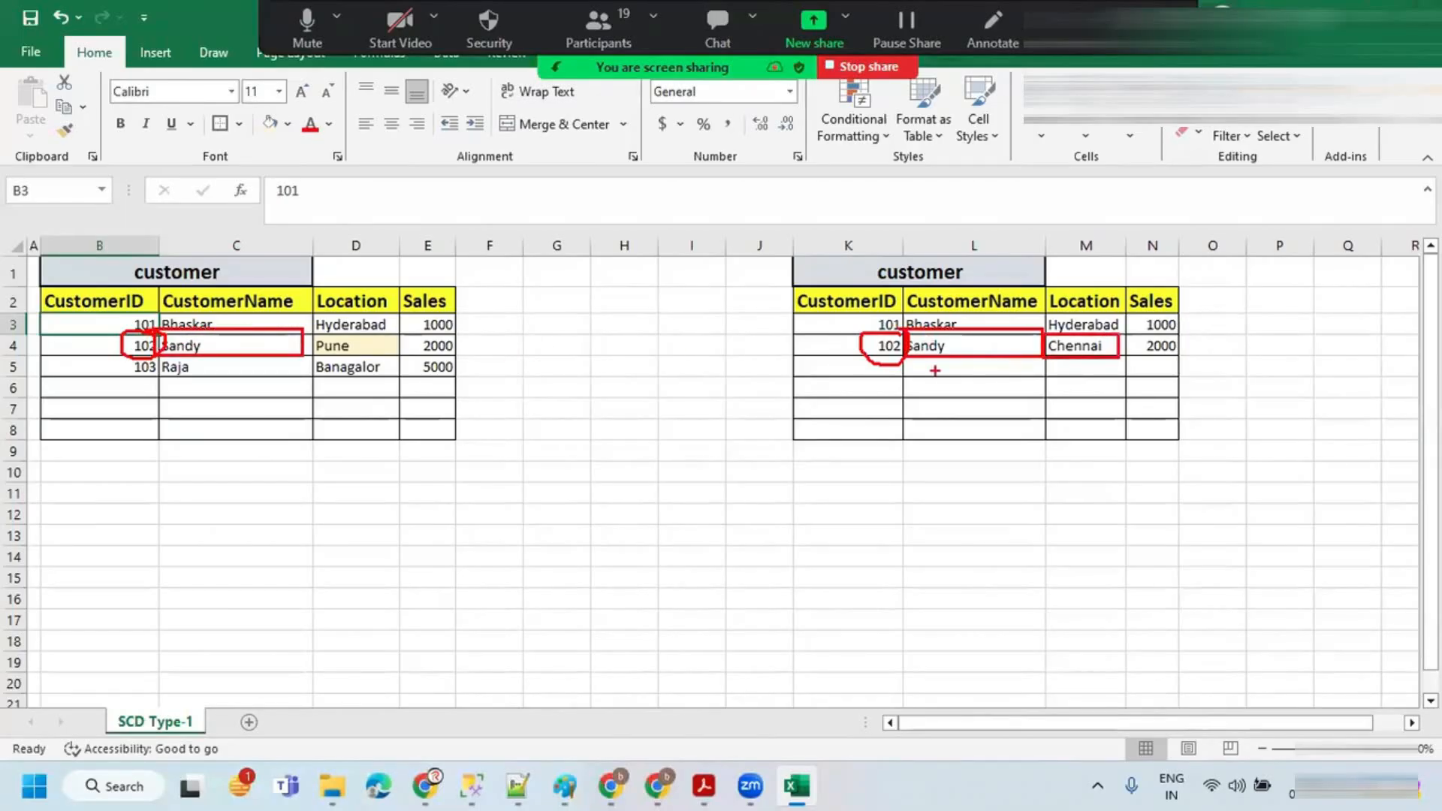
left_click_drag(303, 331, 403, 358)
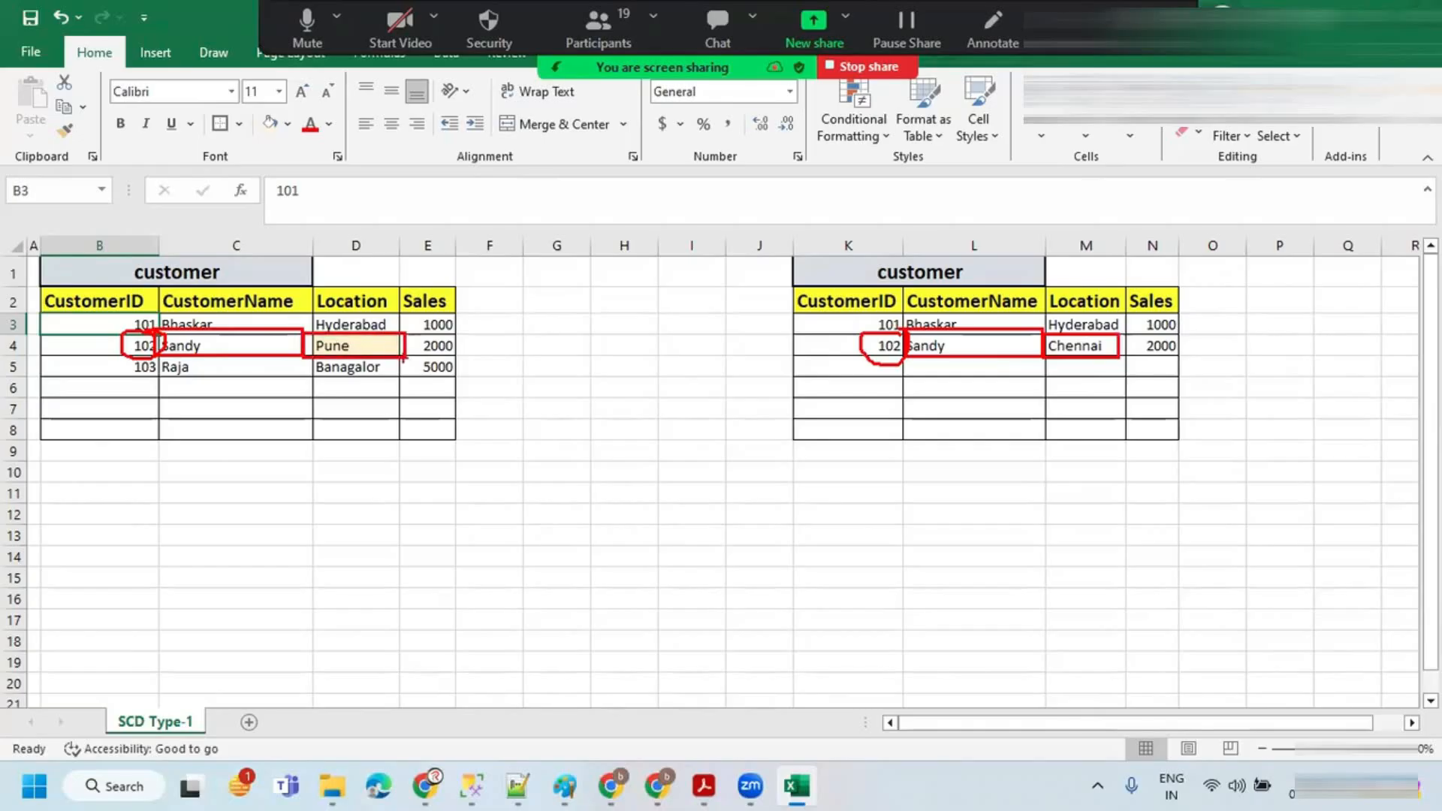
left_click(1074, 347)
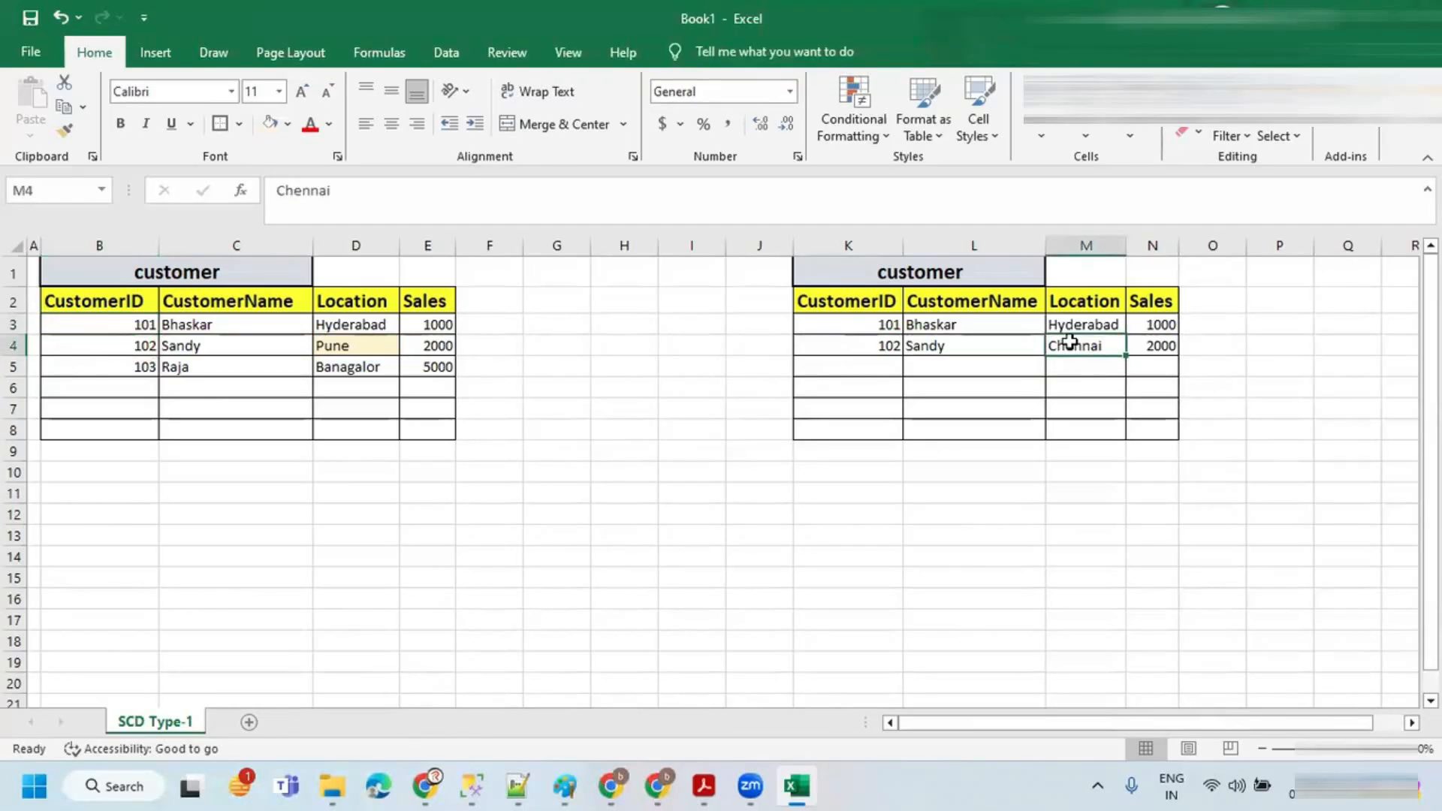
left_click(366, 342)
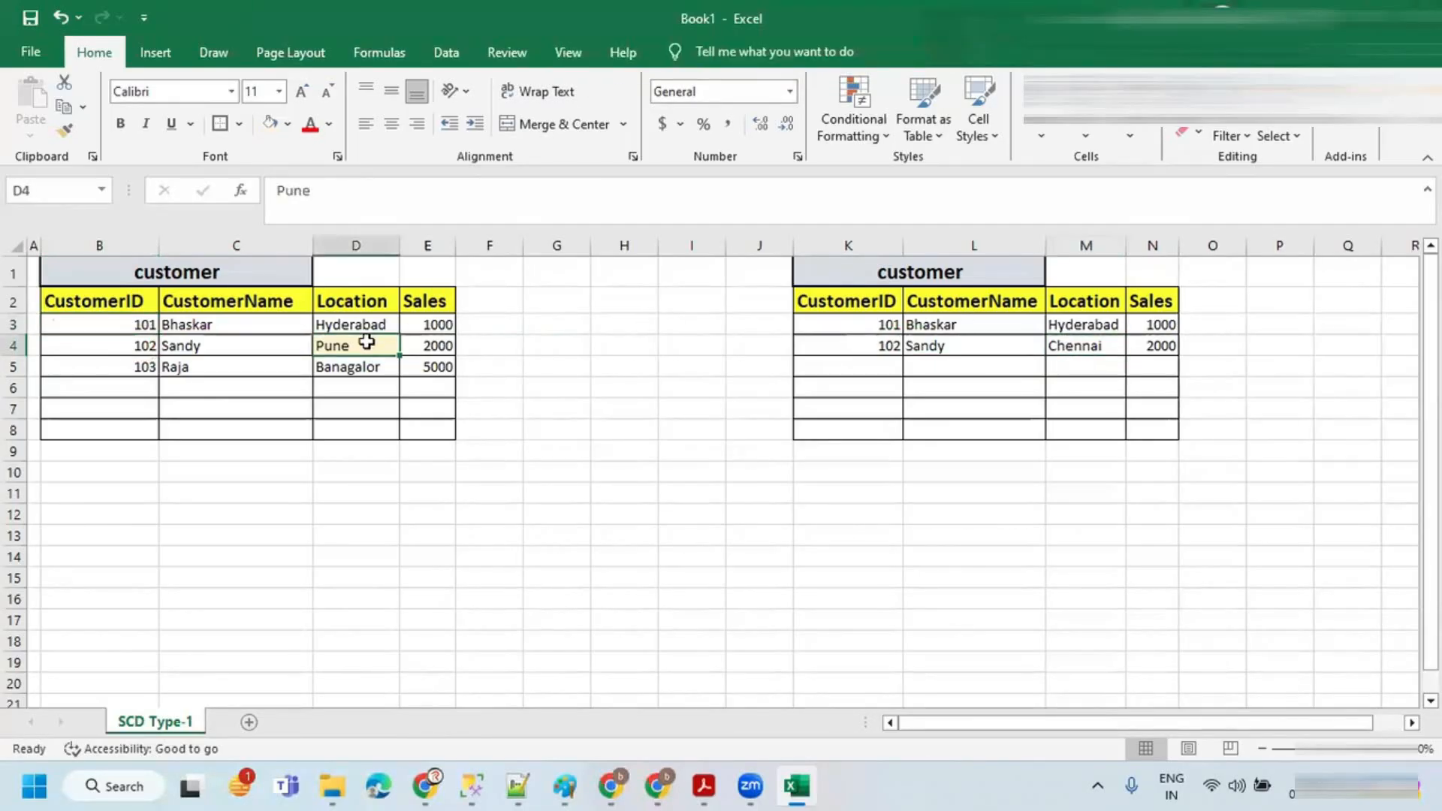
left_click(1083, 344)
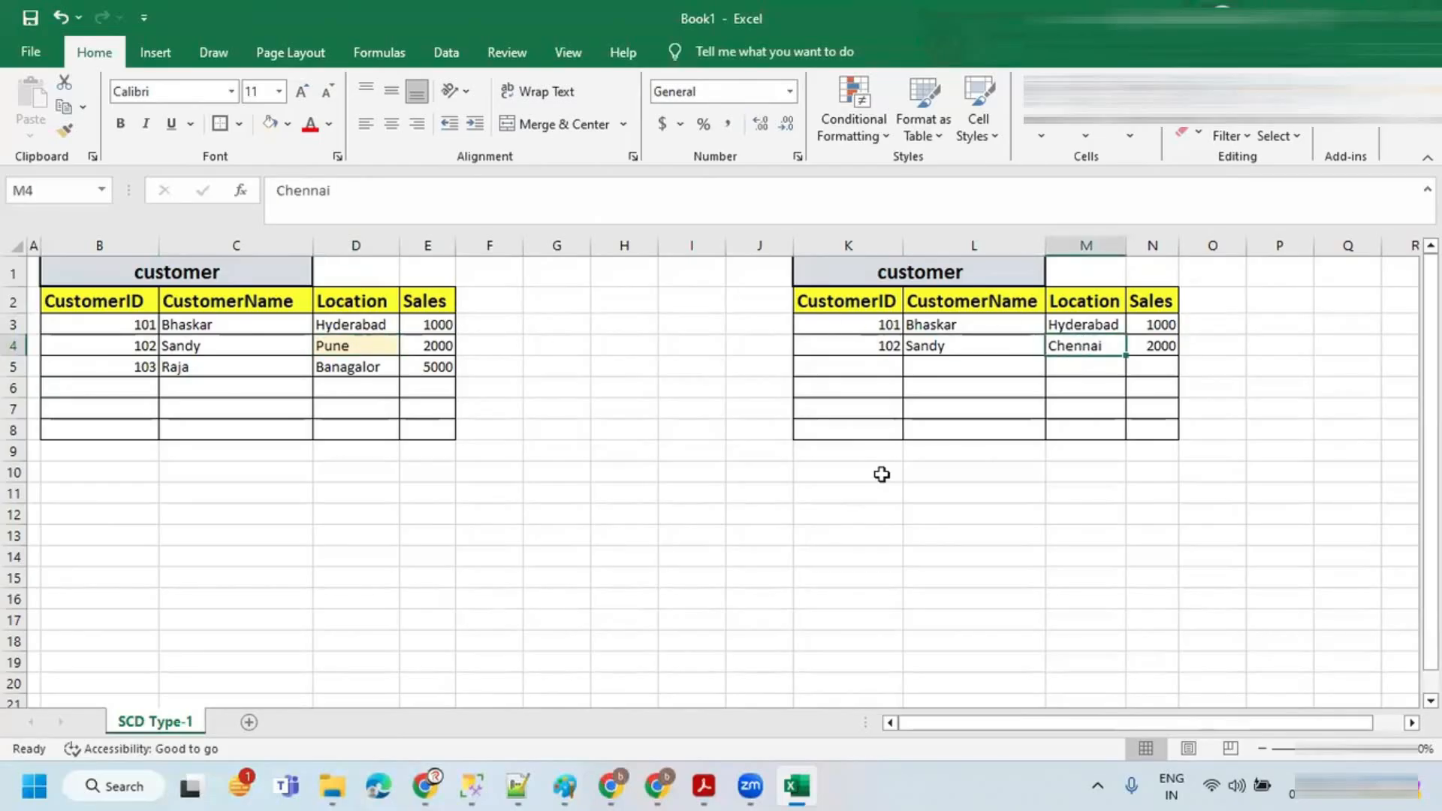
left_click(363, 347)
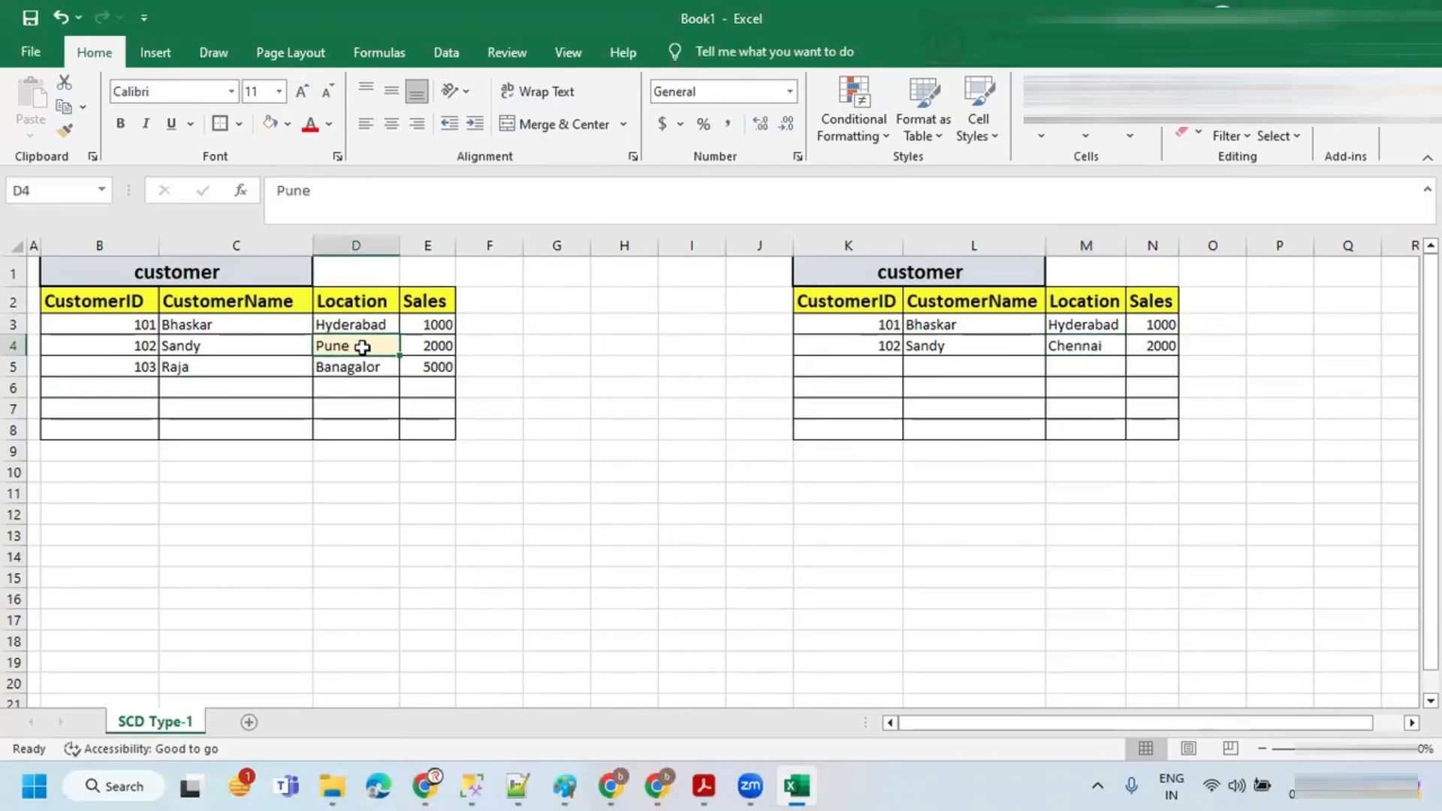
left_click(137, 347)
Step: Switch to the Zoom notes document and review the SCD Type-1 rule for updated source records
key("alt+Tab")
left_click(201, 414)
left_click_drag(158, 413, 949, 411)
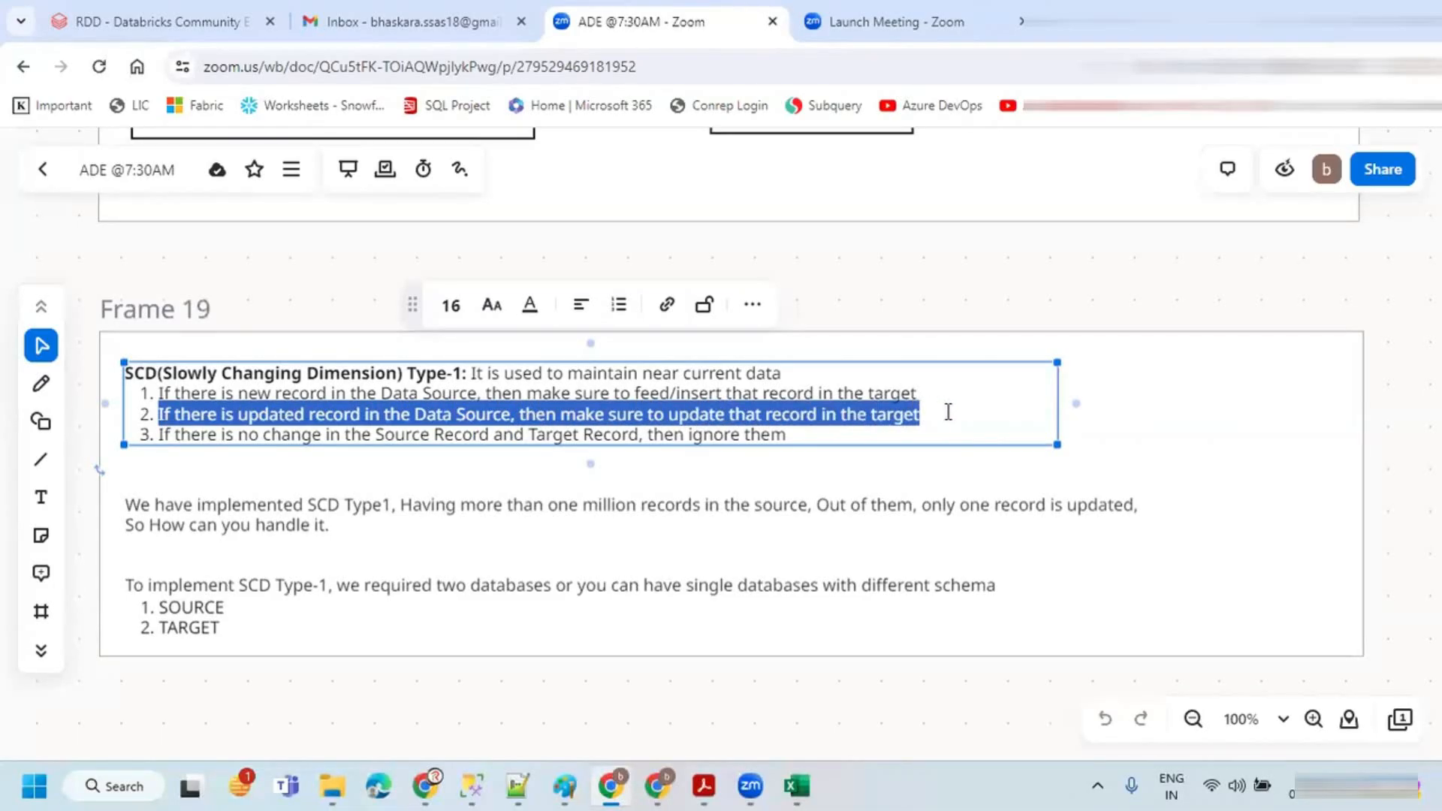
left_click(1218, 441)
key("alt+Tab")
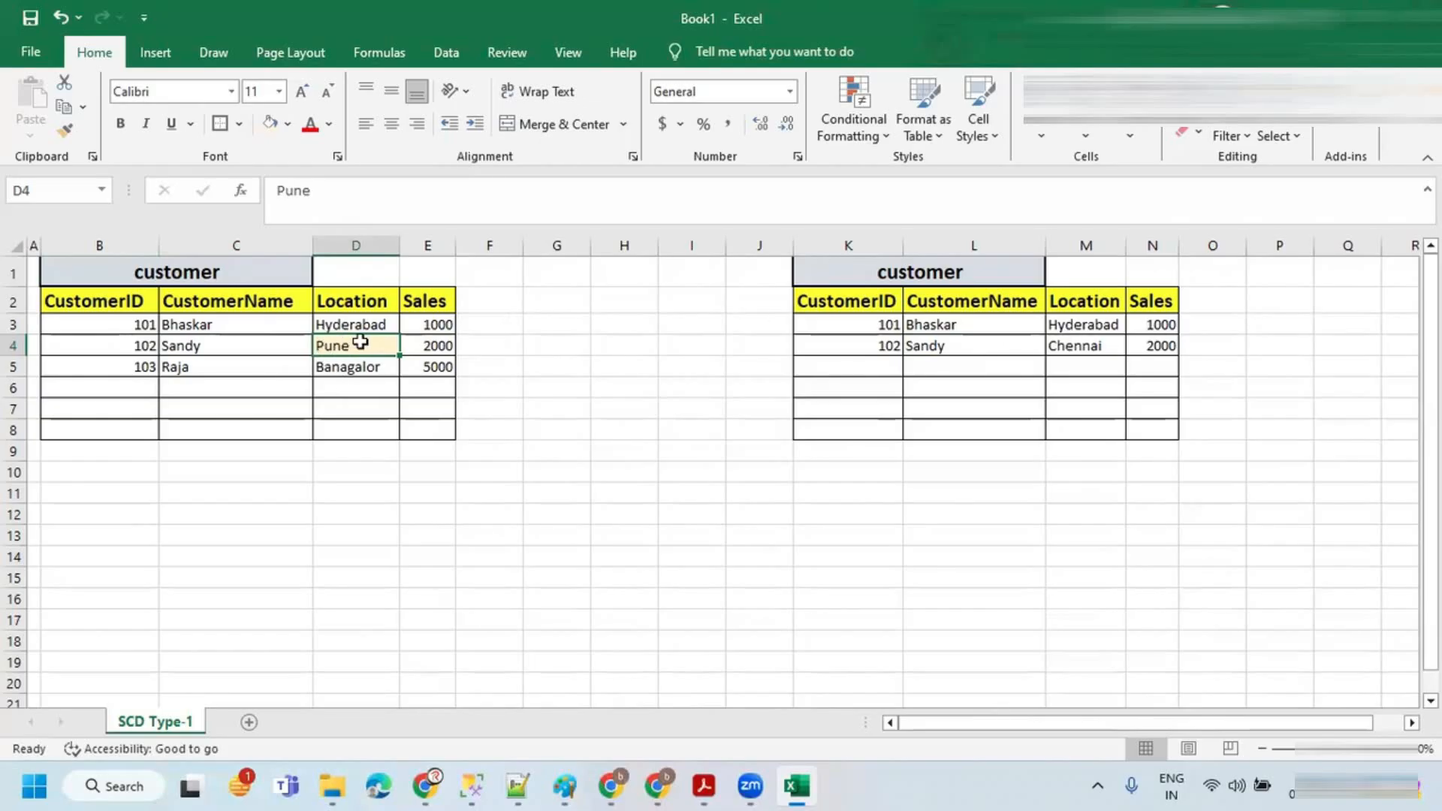
Step: Copy customer 102's updated source location Pune into the target table's location cell
key("ctrl+c")
left_click(1072, 348)
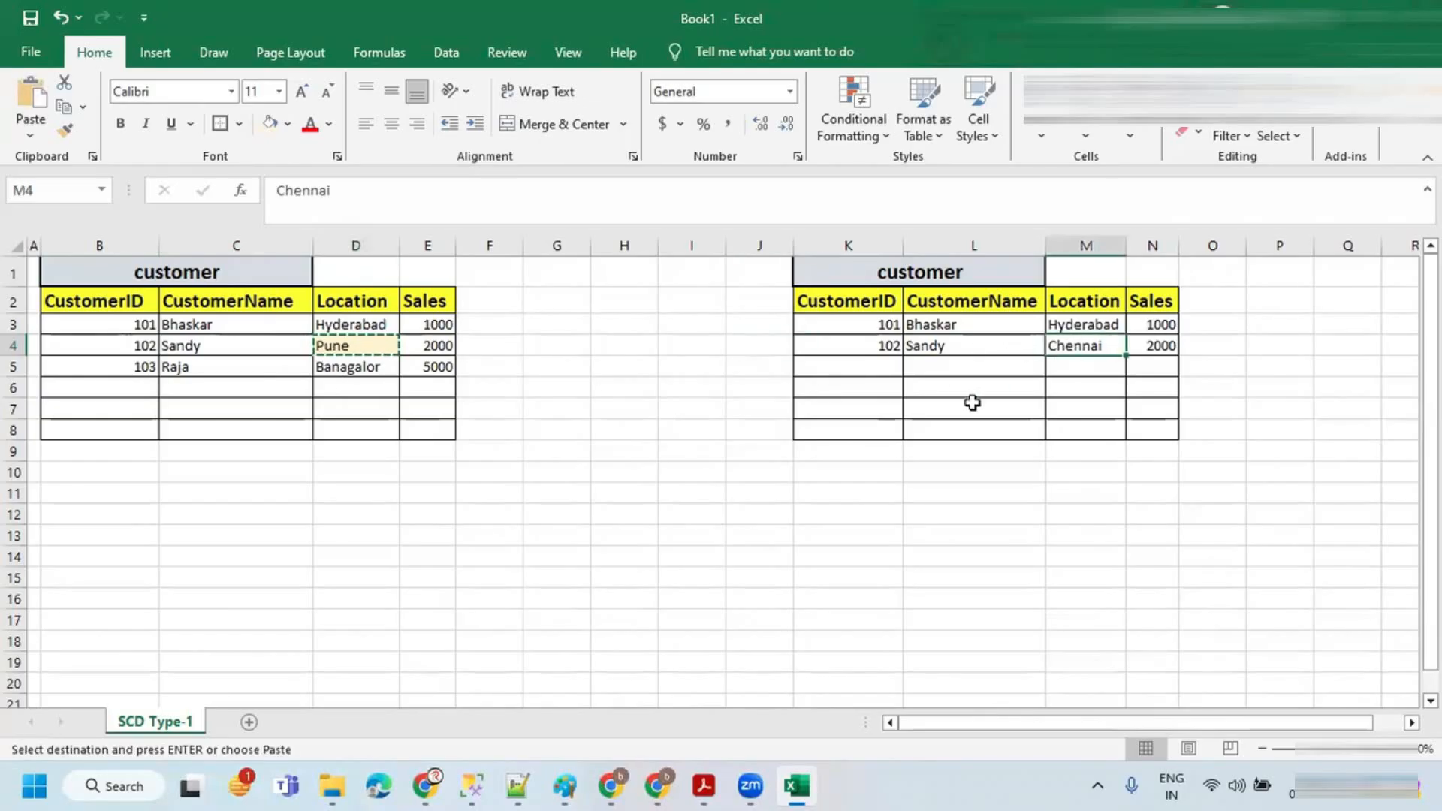
key("ctrl+v")
Step: Copy the new source record 103, Raja, Banagalor, 5000 into row 5 of the target table
left_click_drag(140, 364, 407, 370)
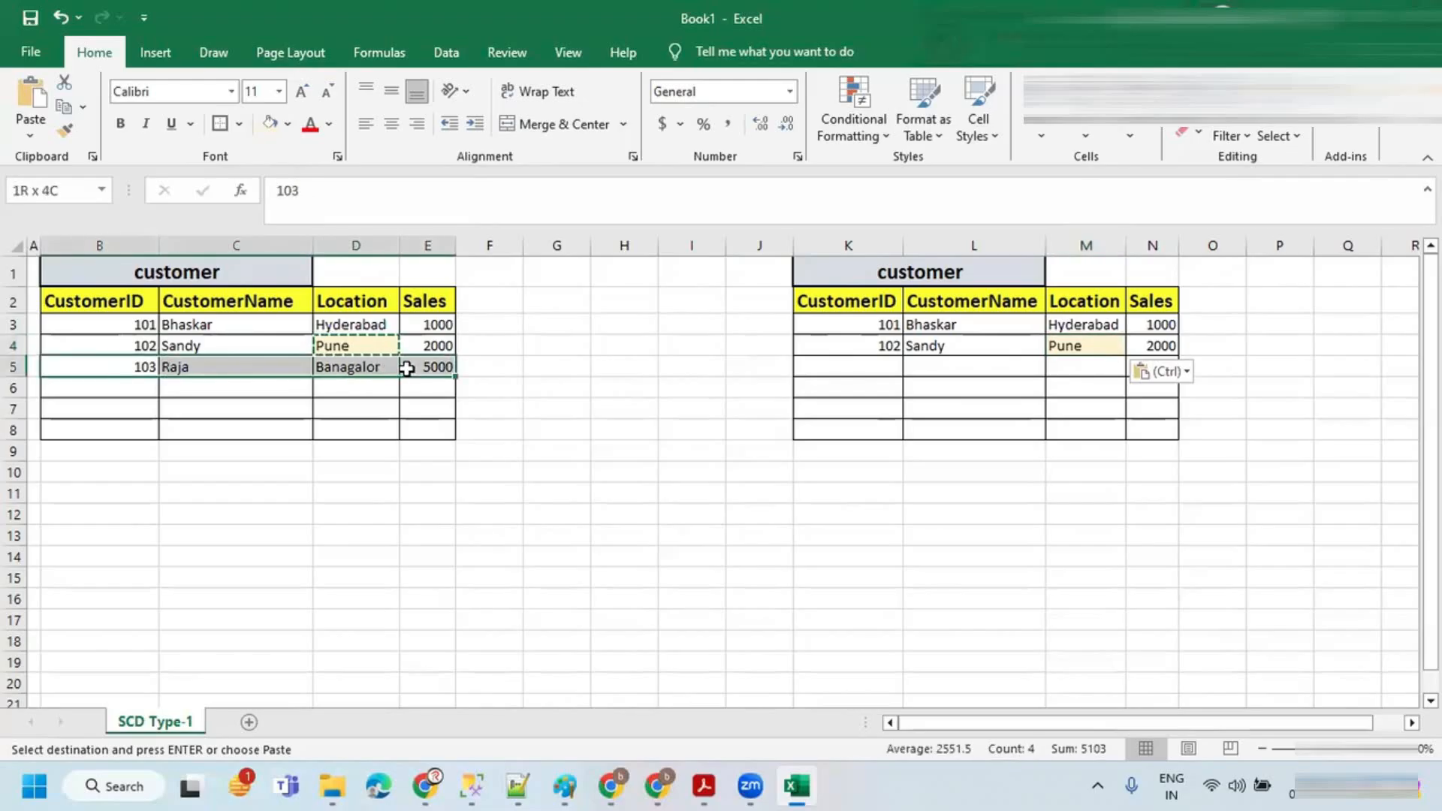
key("ctrl+c")
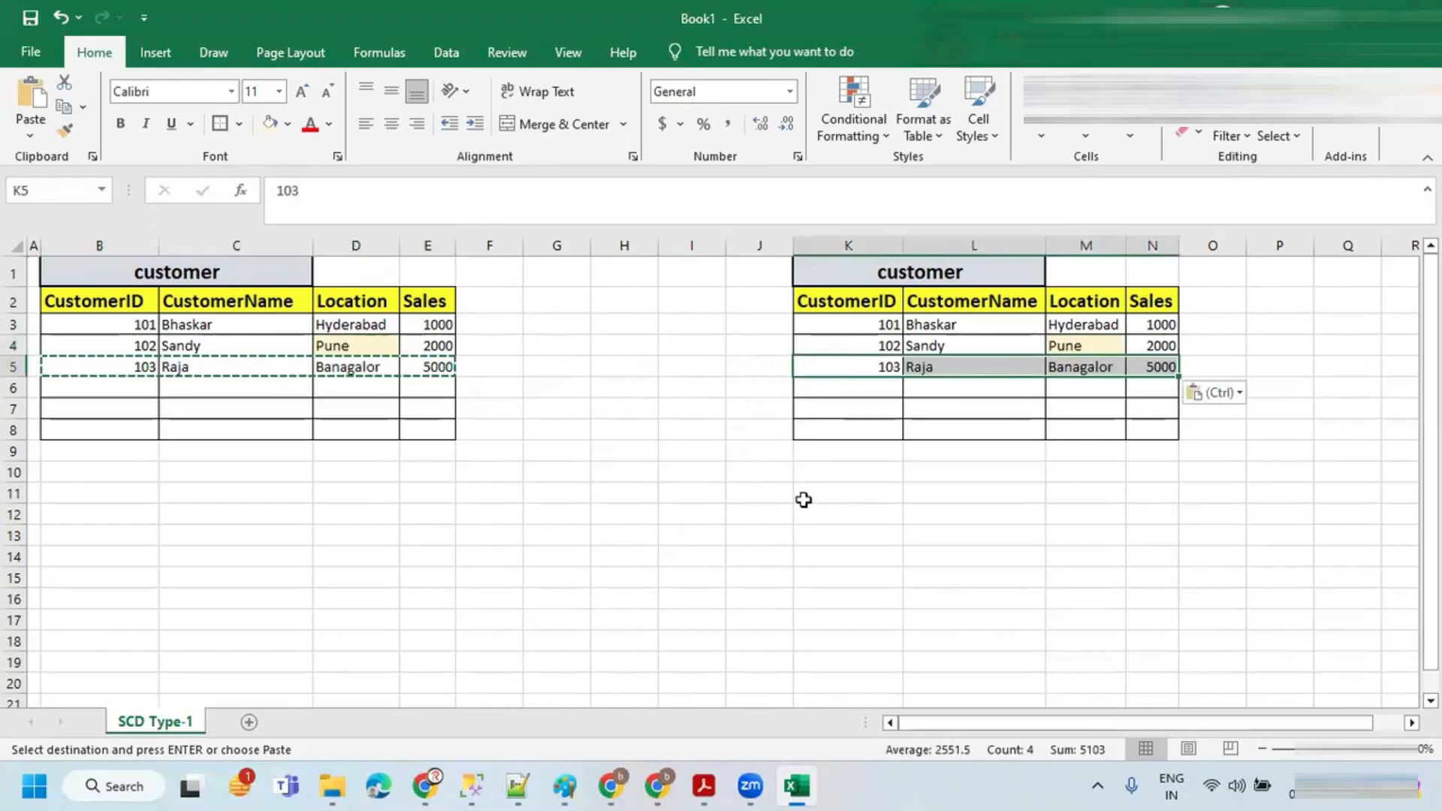
left_click(922, 331)
left_click(925, 343)
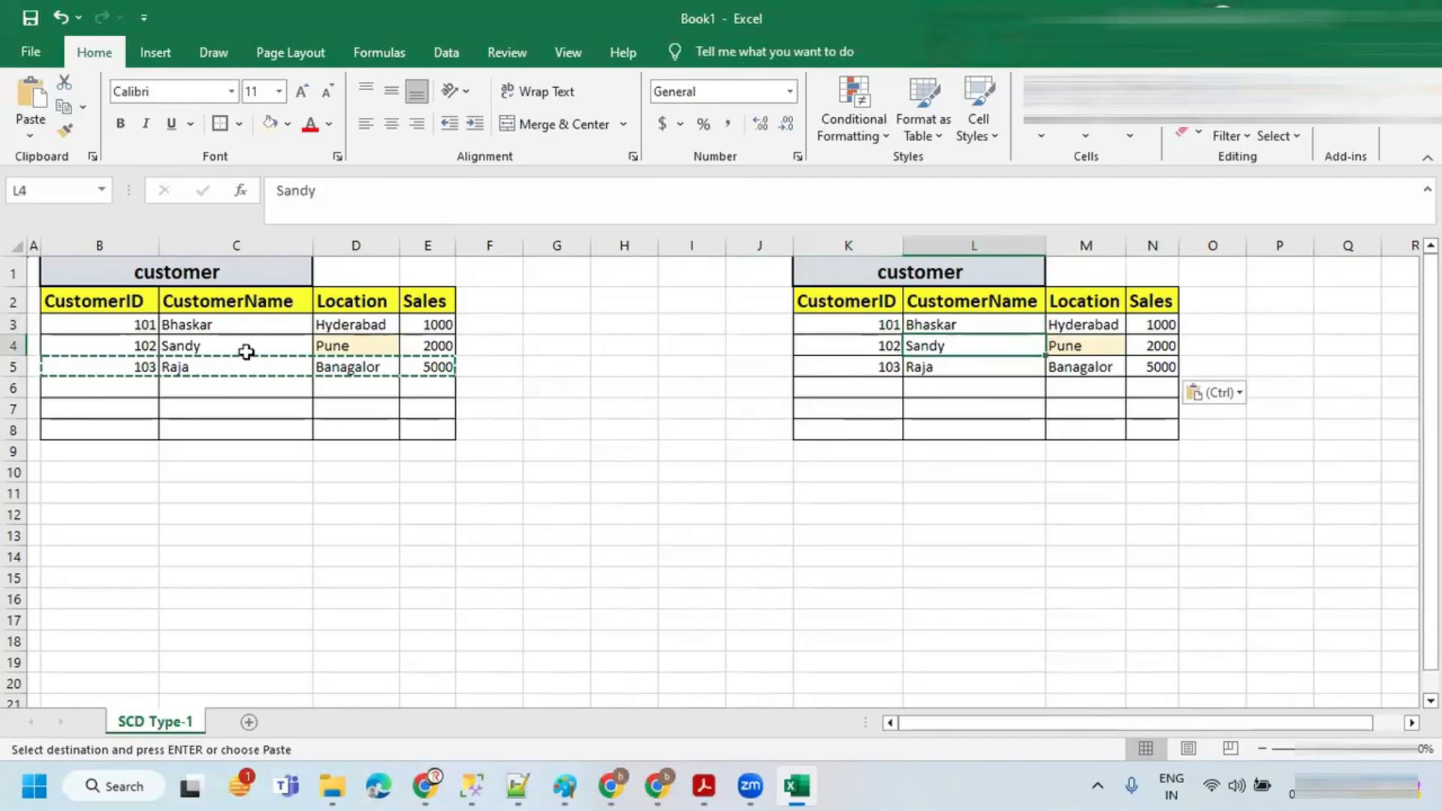
key("Escape")
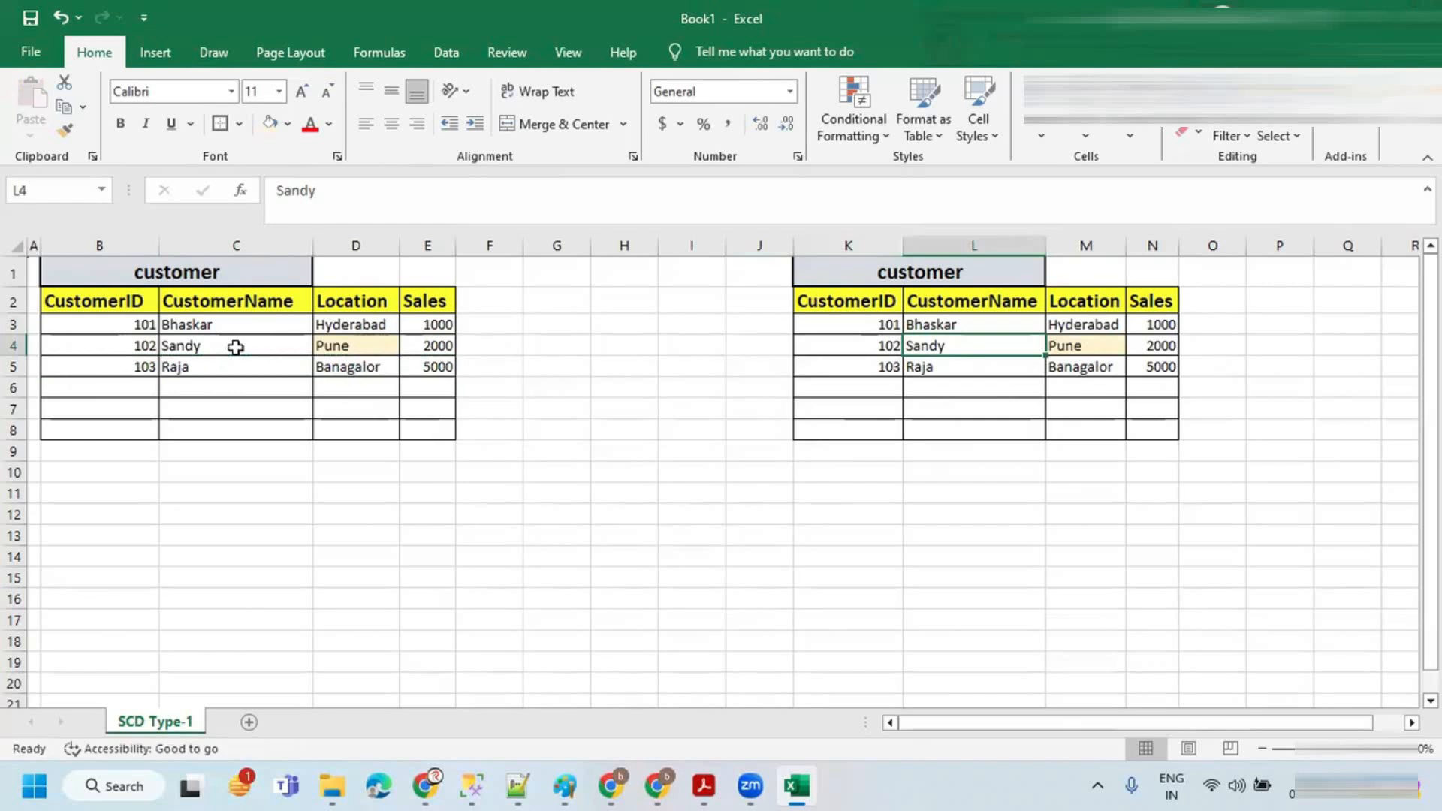
Step: Select the filled rows of the source and target tables to compare them
left_click(235, 347)
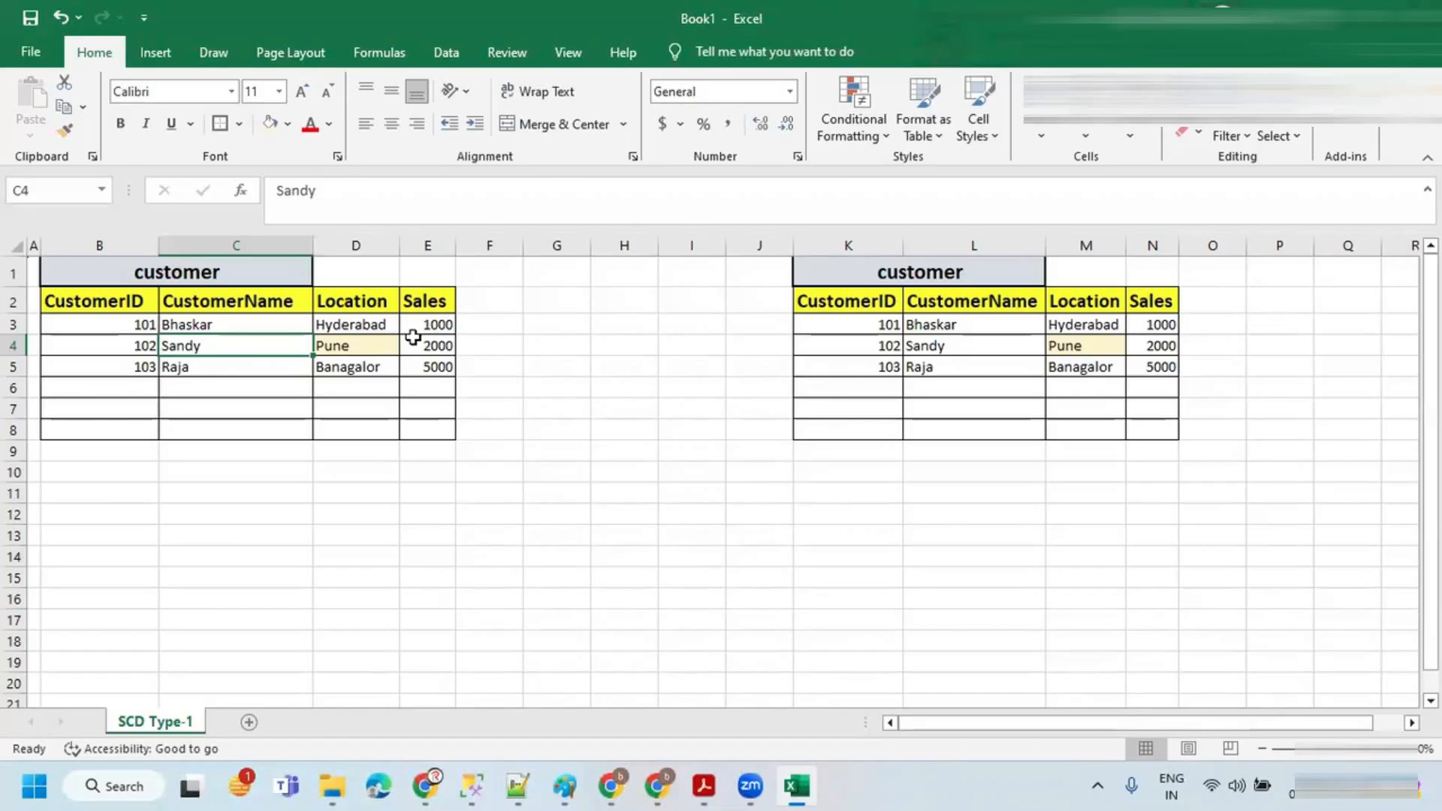
left_click_drag(122, 325, 432, 368)
left_click_drag(824, 324, 1128, 360)
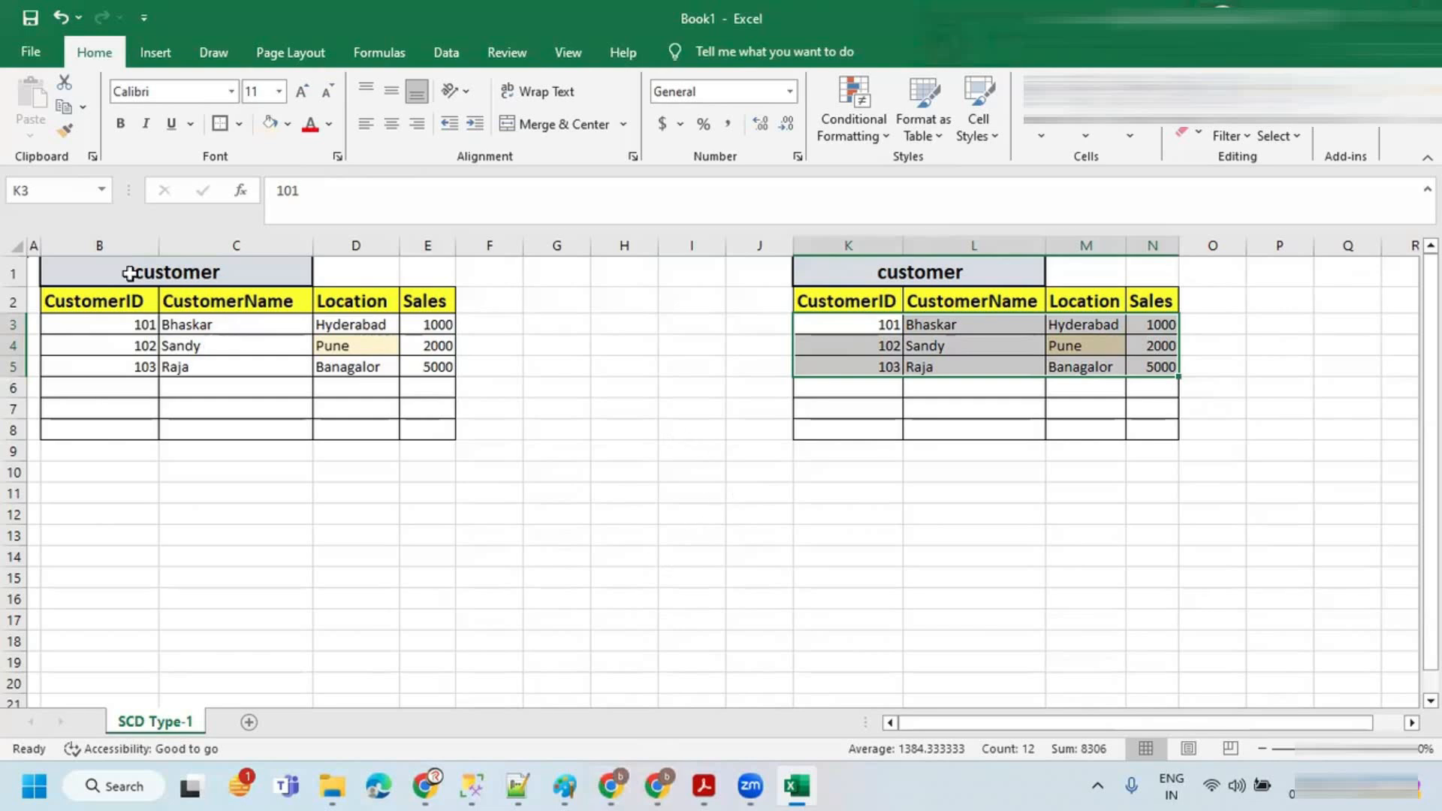
Step: Merge cells B10:C11 below the source table and enter the label SOURCE
left_click_drag(134, 470, 225, 481)
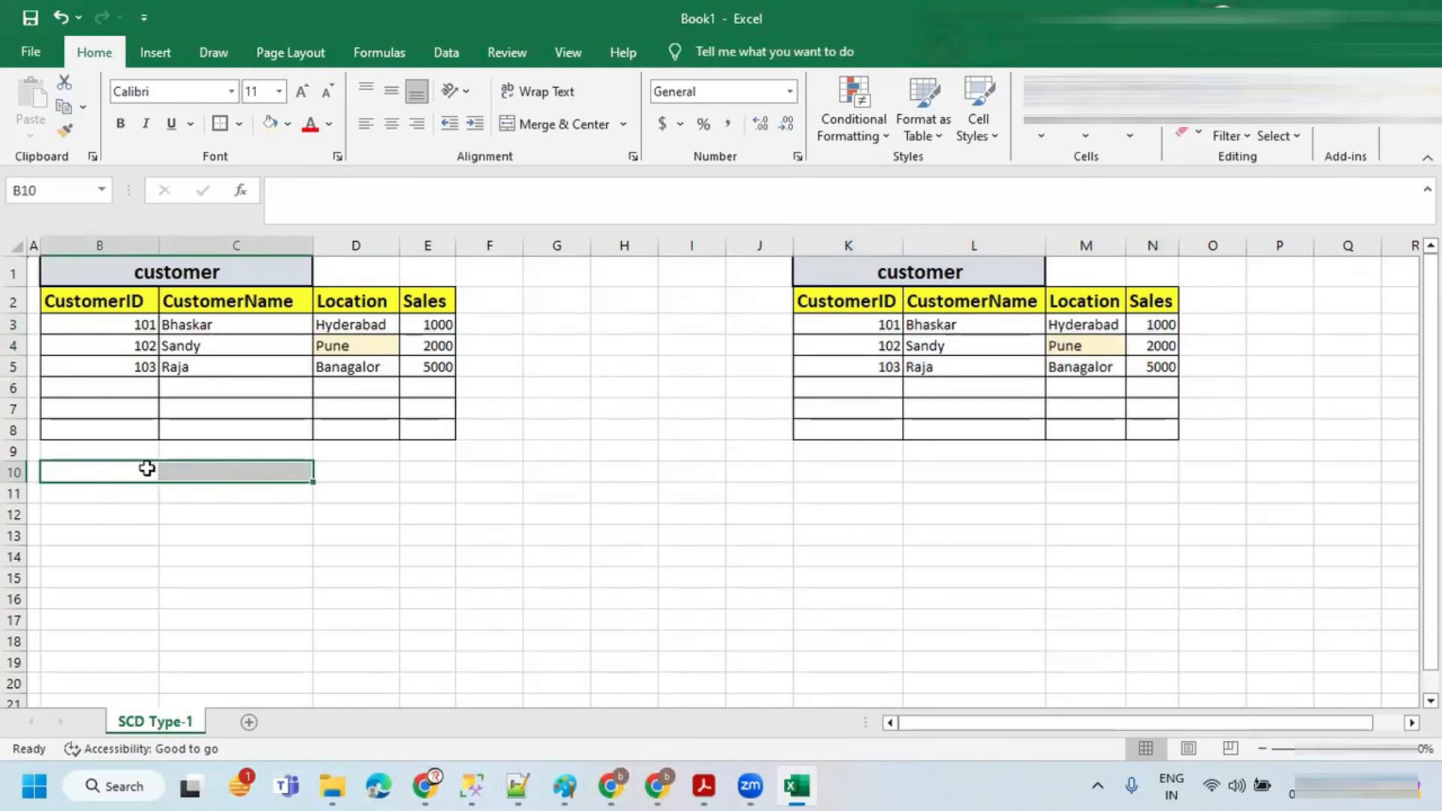
left_click(183, 484)
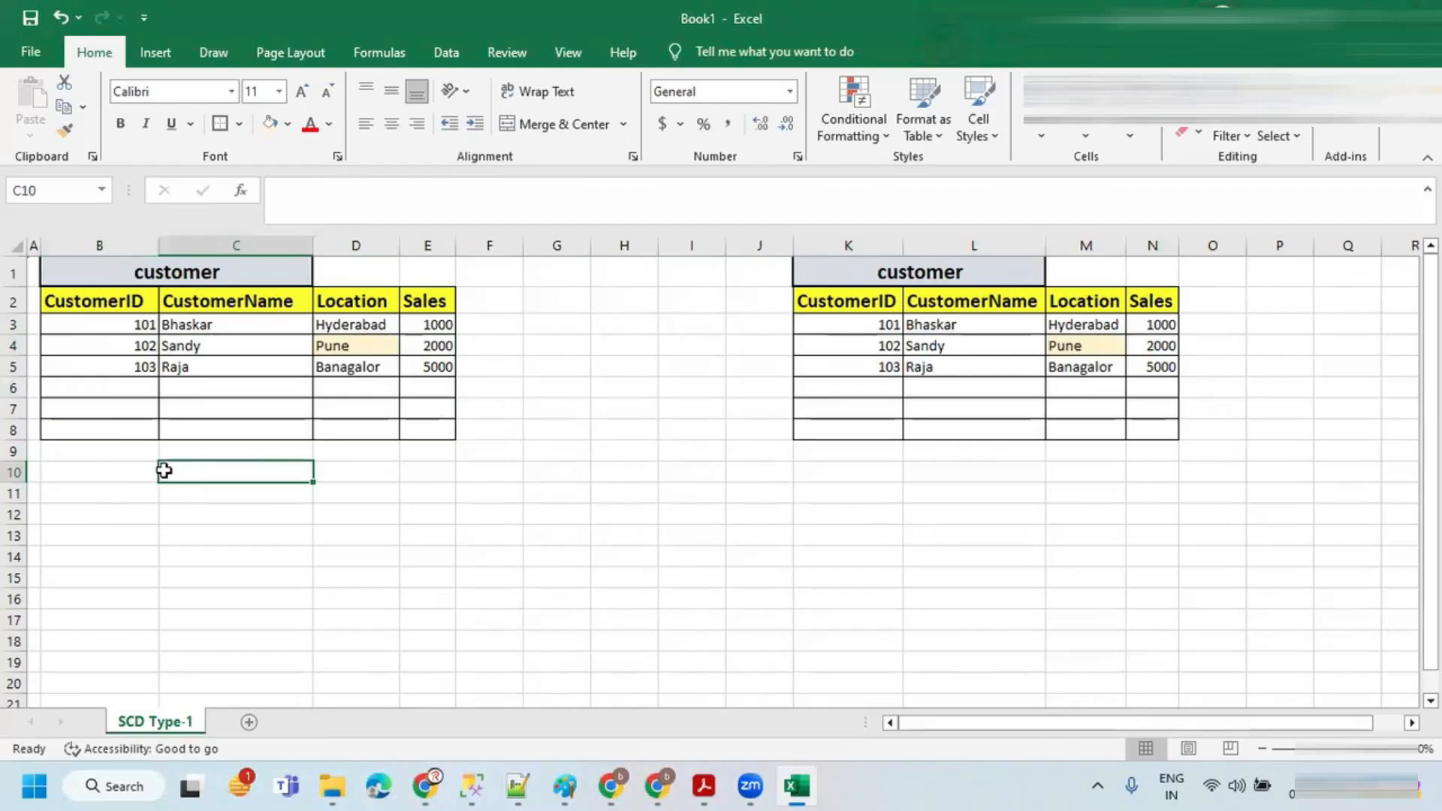
left_click_drag(135, 466, 208, 489)
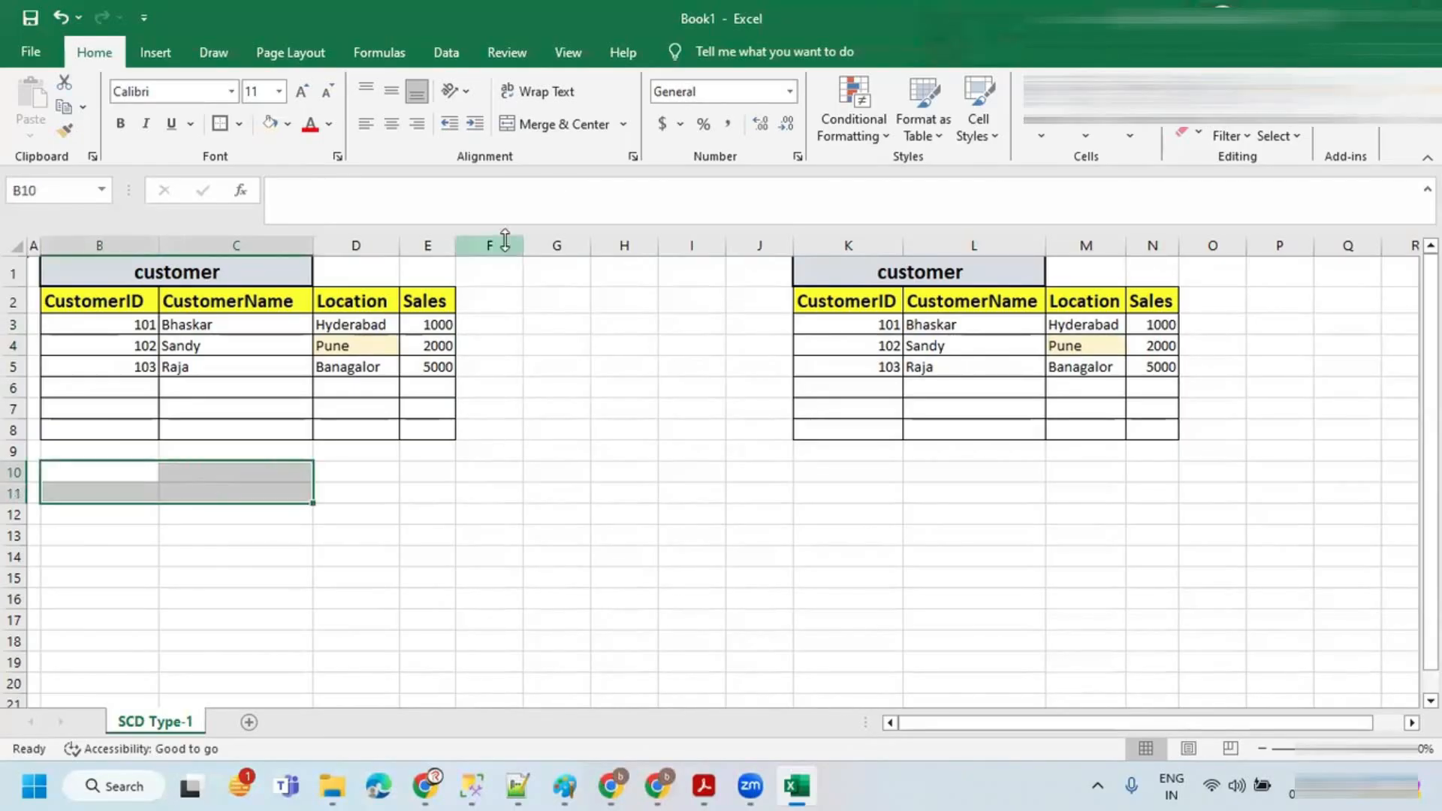
left_click(549, 120)
type("S")
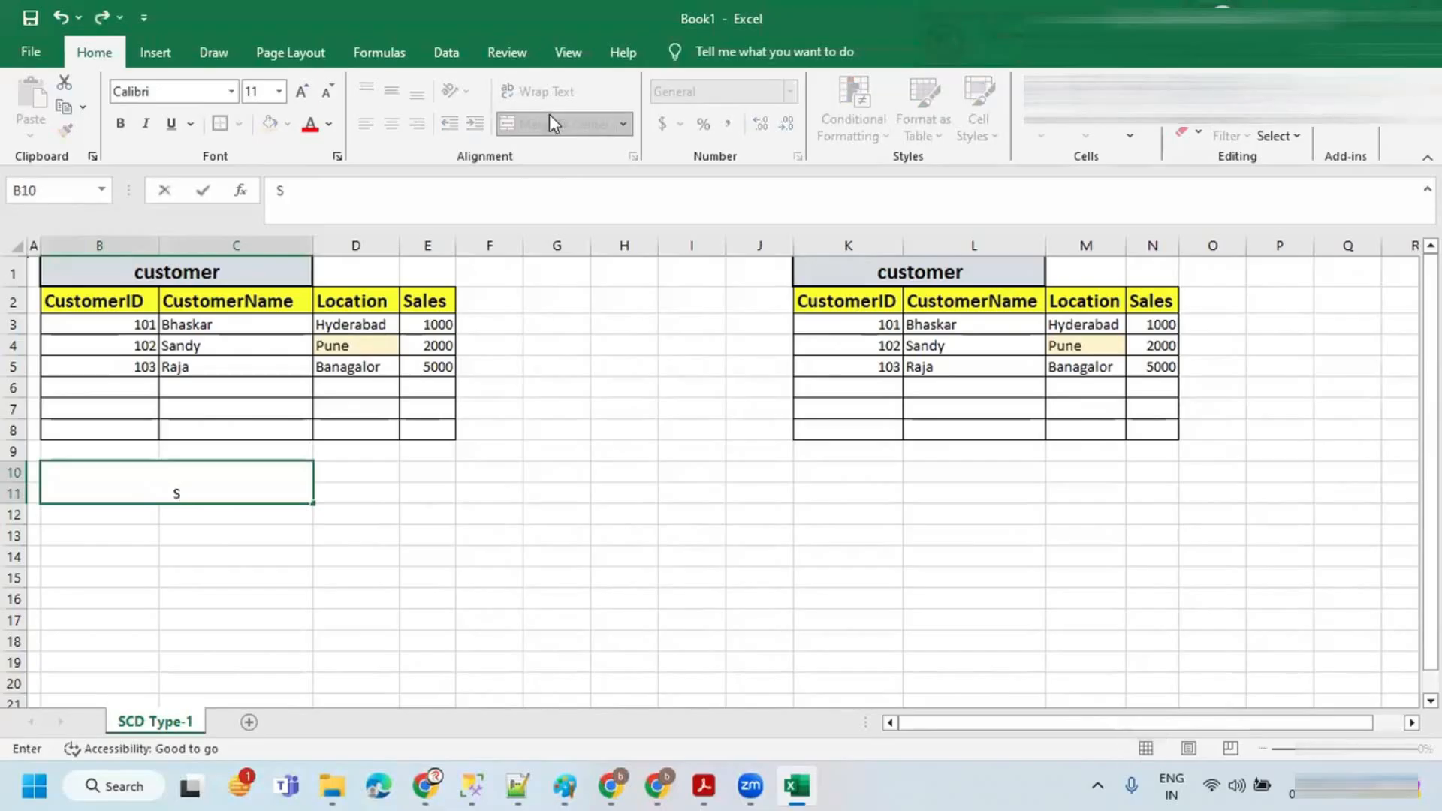
type("OURCE")
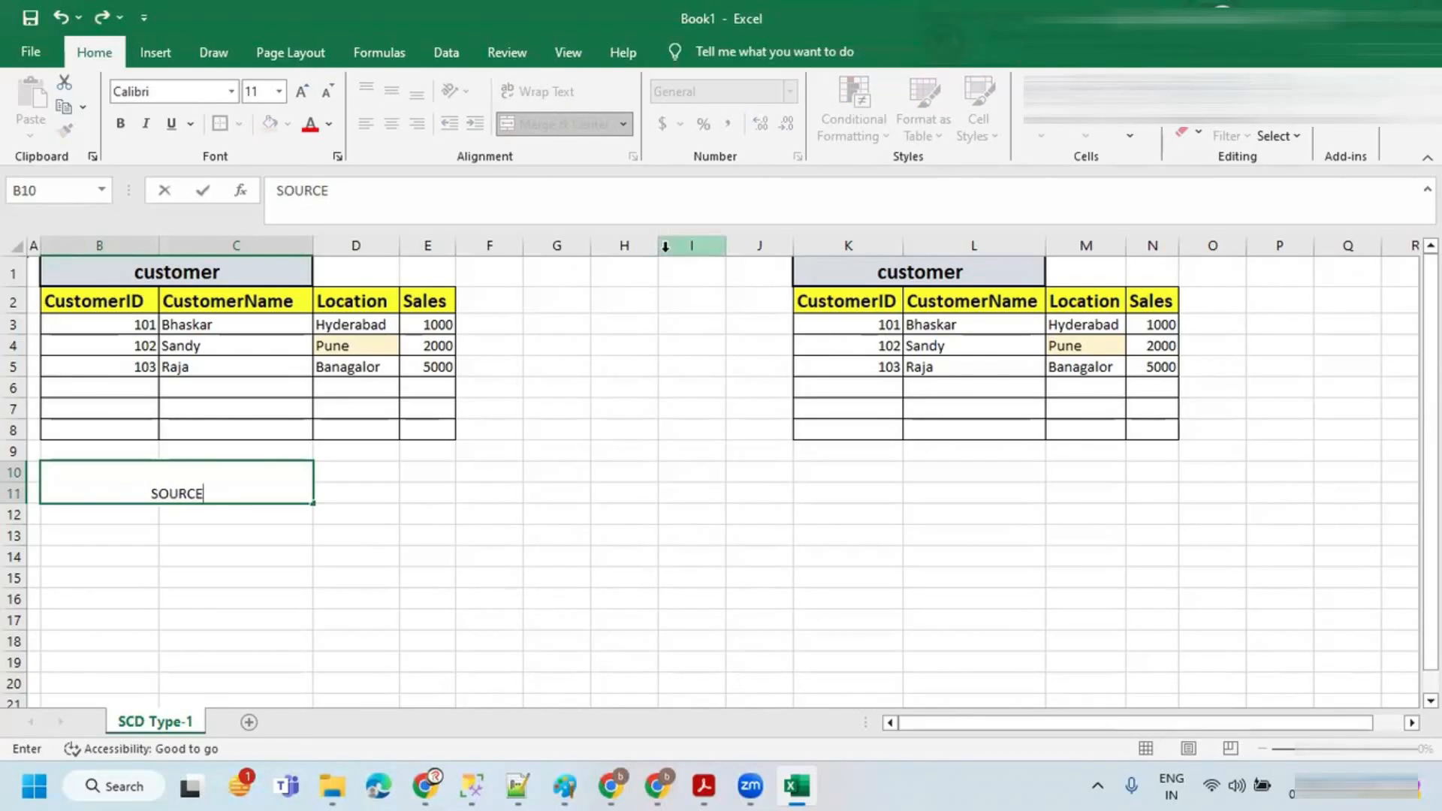
Step: Center the SOURCE label horizontally and vertically and make it bold
left_click(351, 473)
left_click(200, 489)
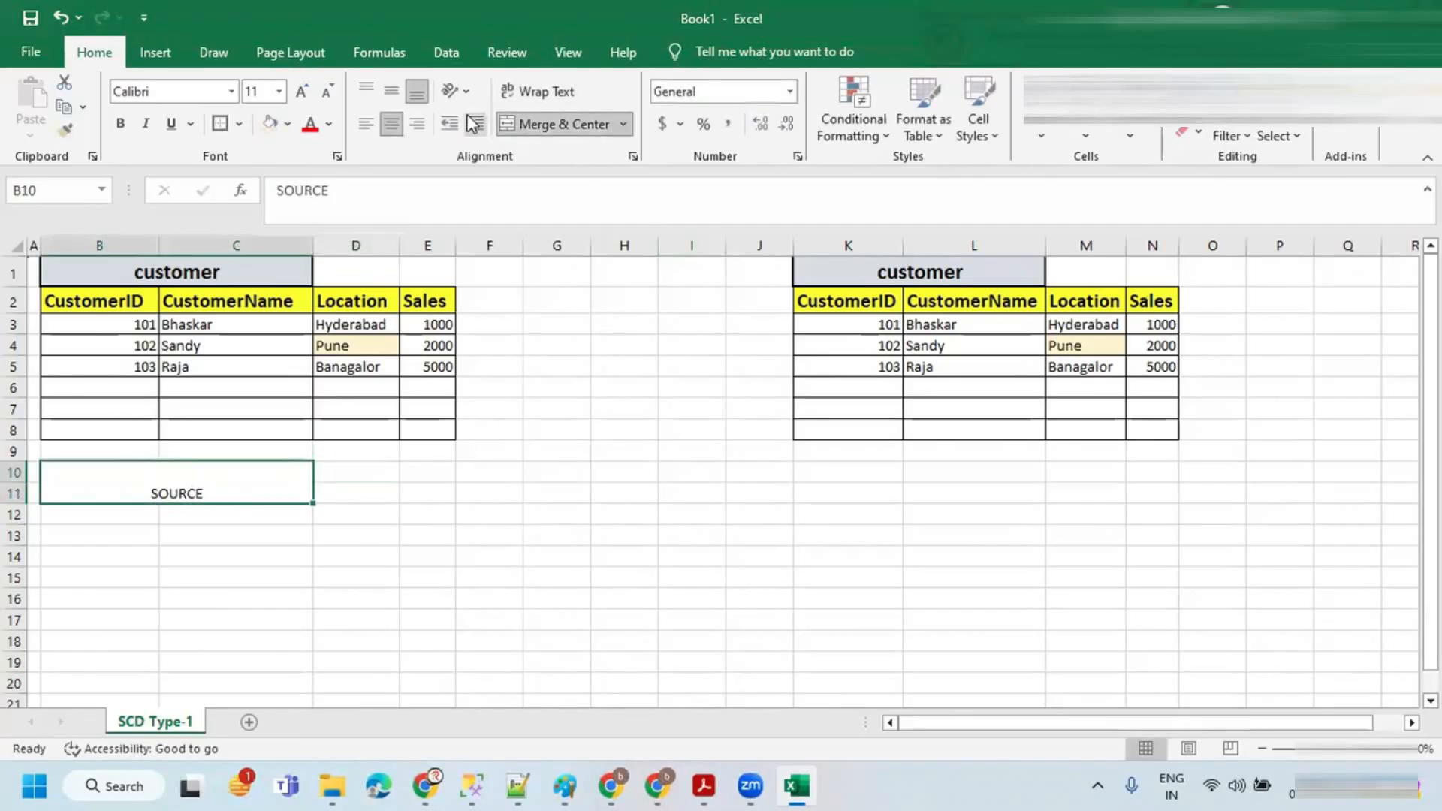
left_click(418, 125)
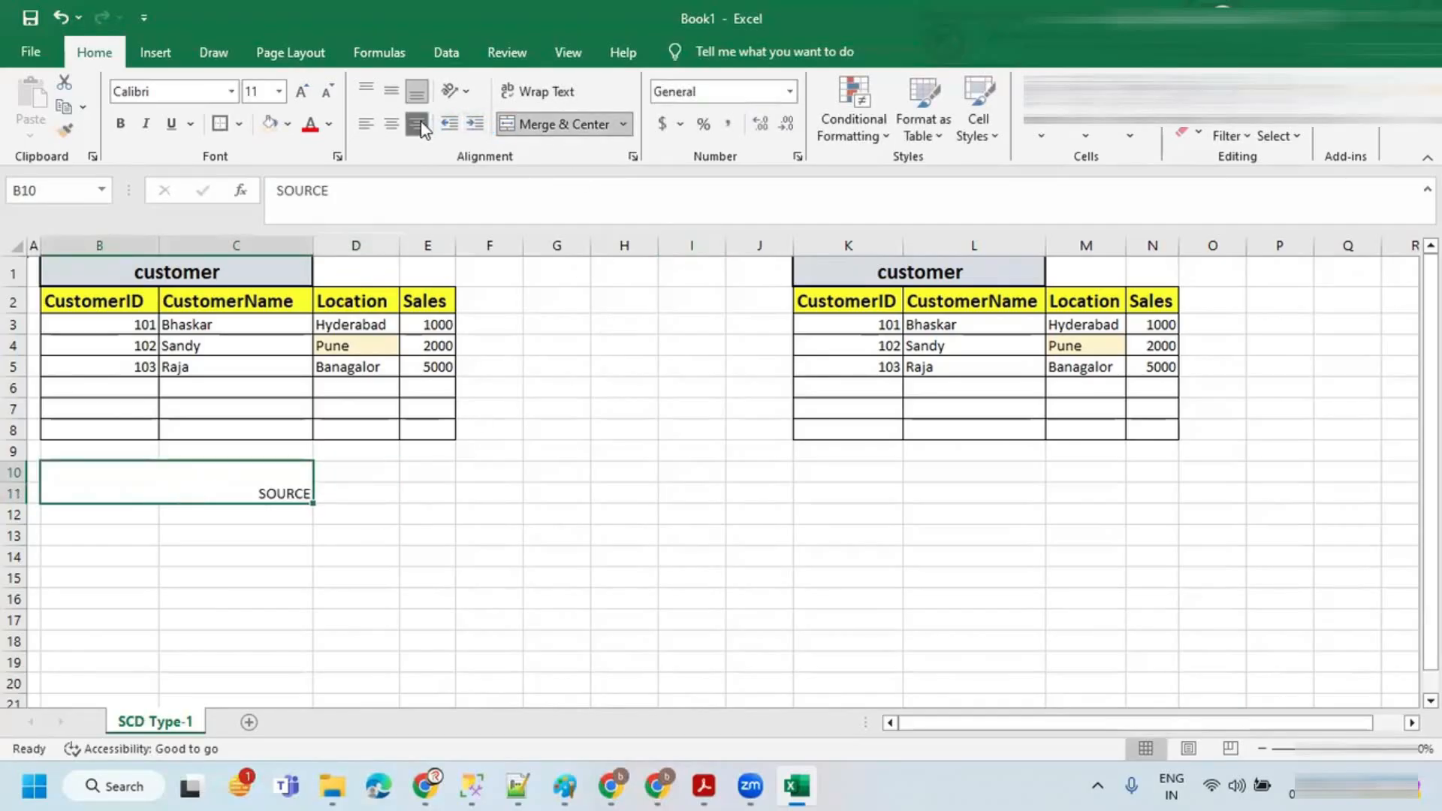
left_click(390, 91)
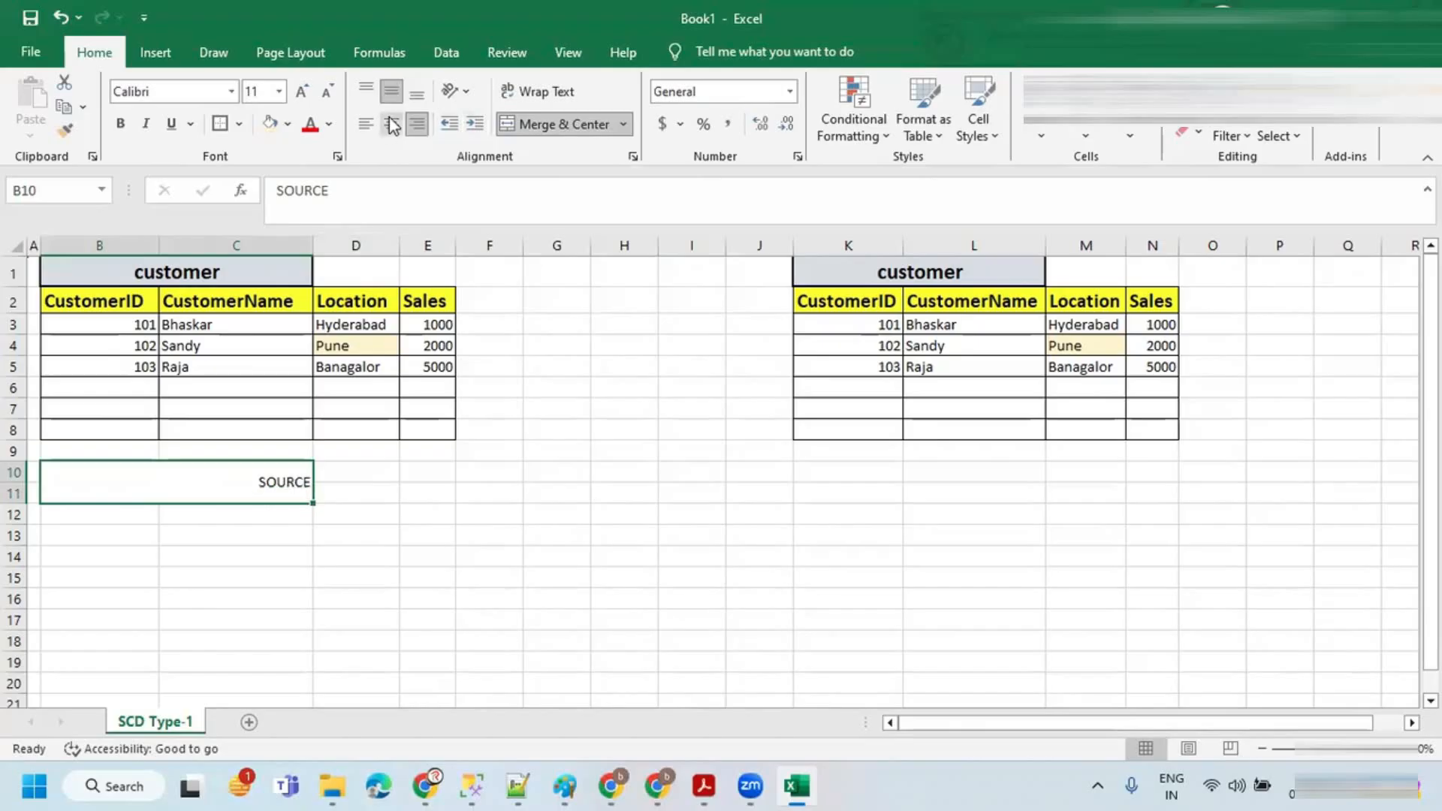
left_click(390, 125)
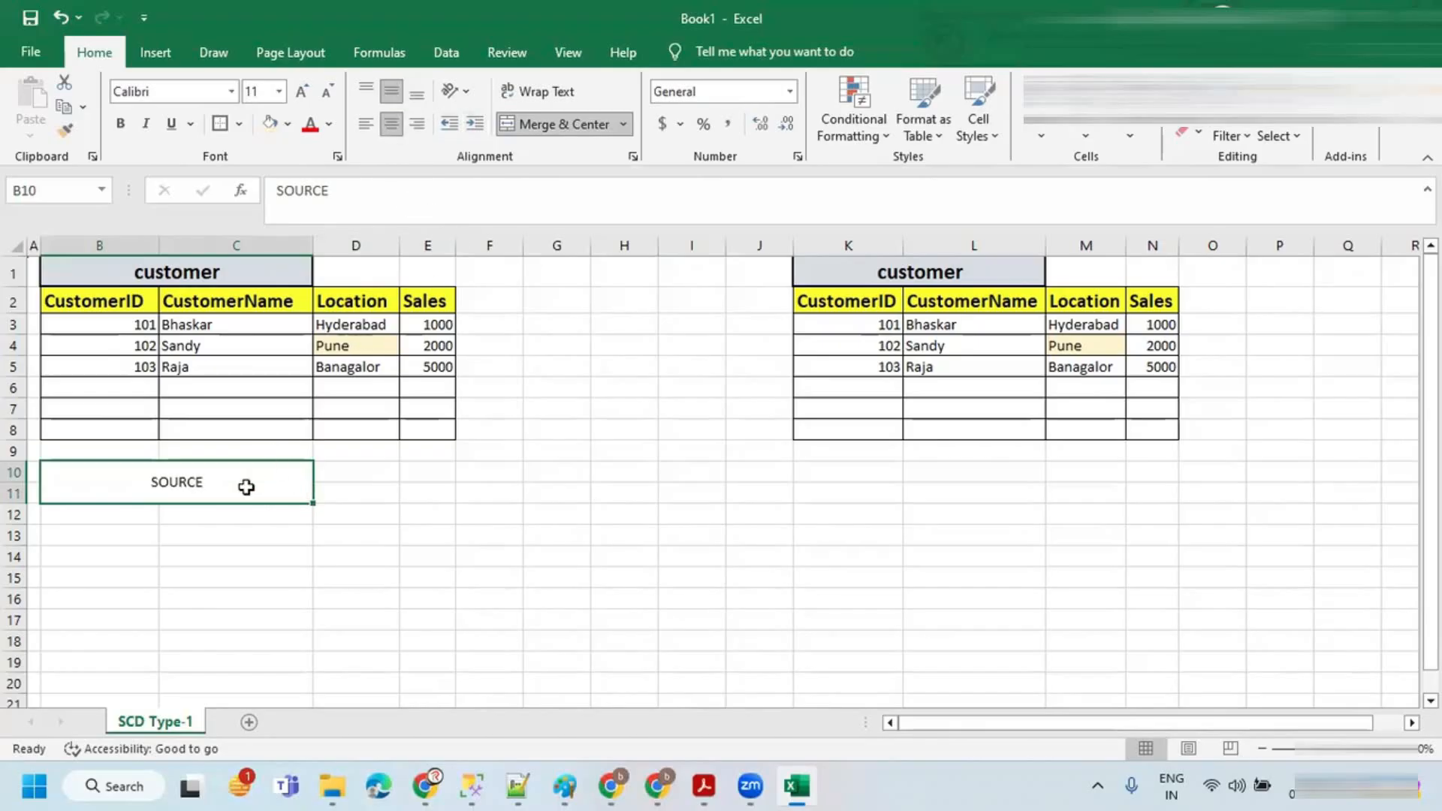
key("ctrl+b")
key("Tab")
left_click(214, 480)
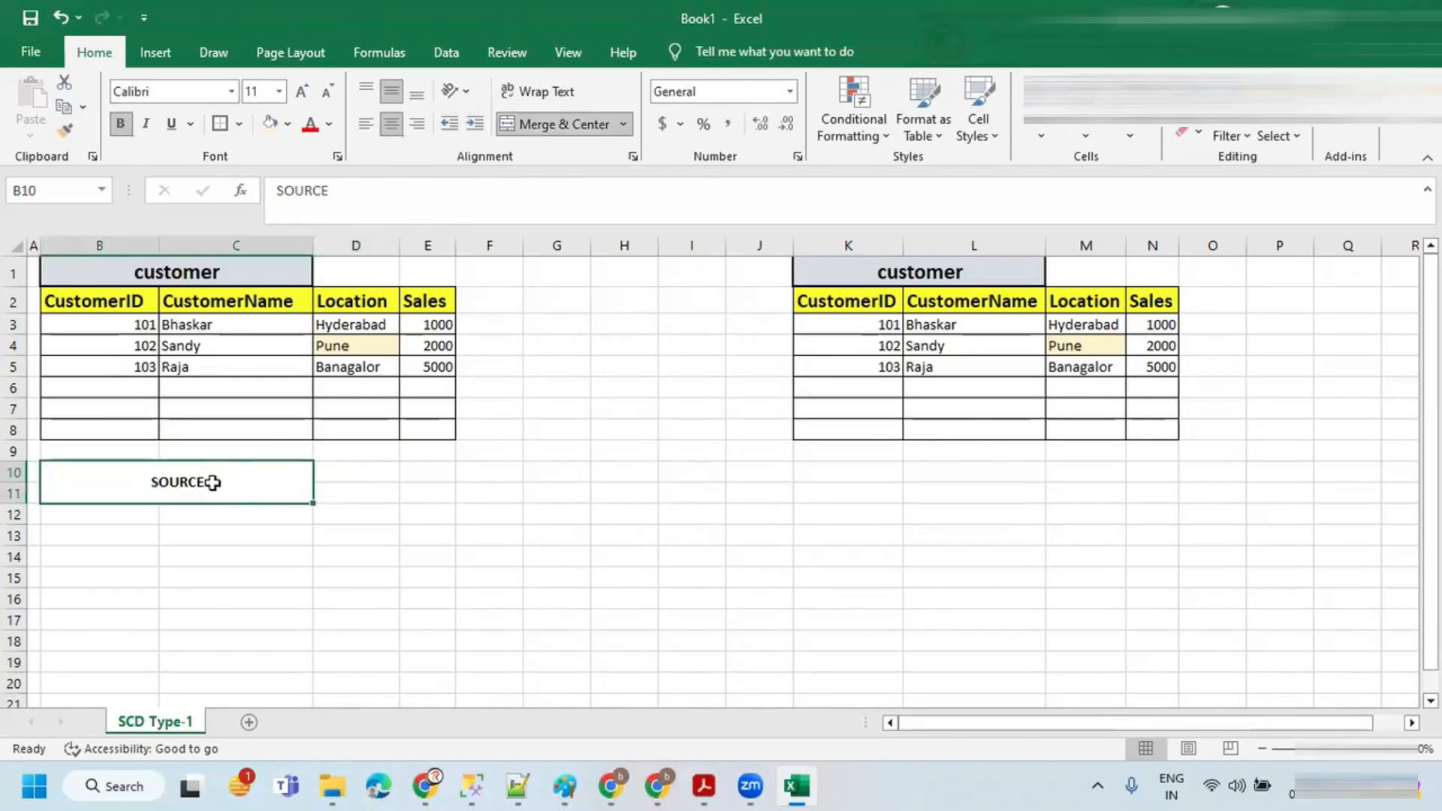
Step: Copy the SOURCE label to the cells below the target table and change its text to TARGET
key("ctrl+c")
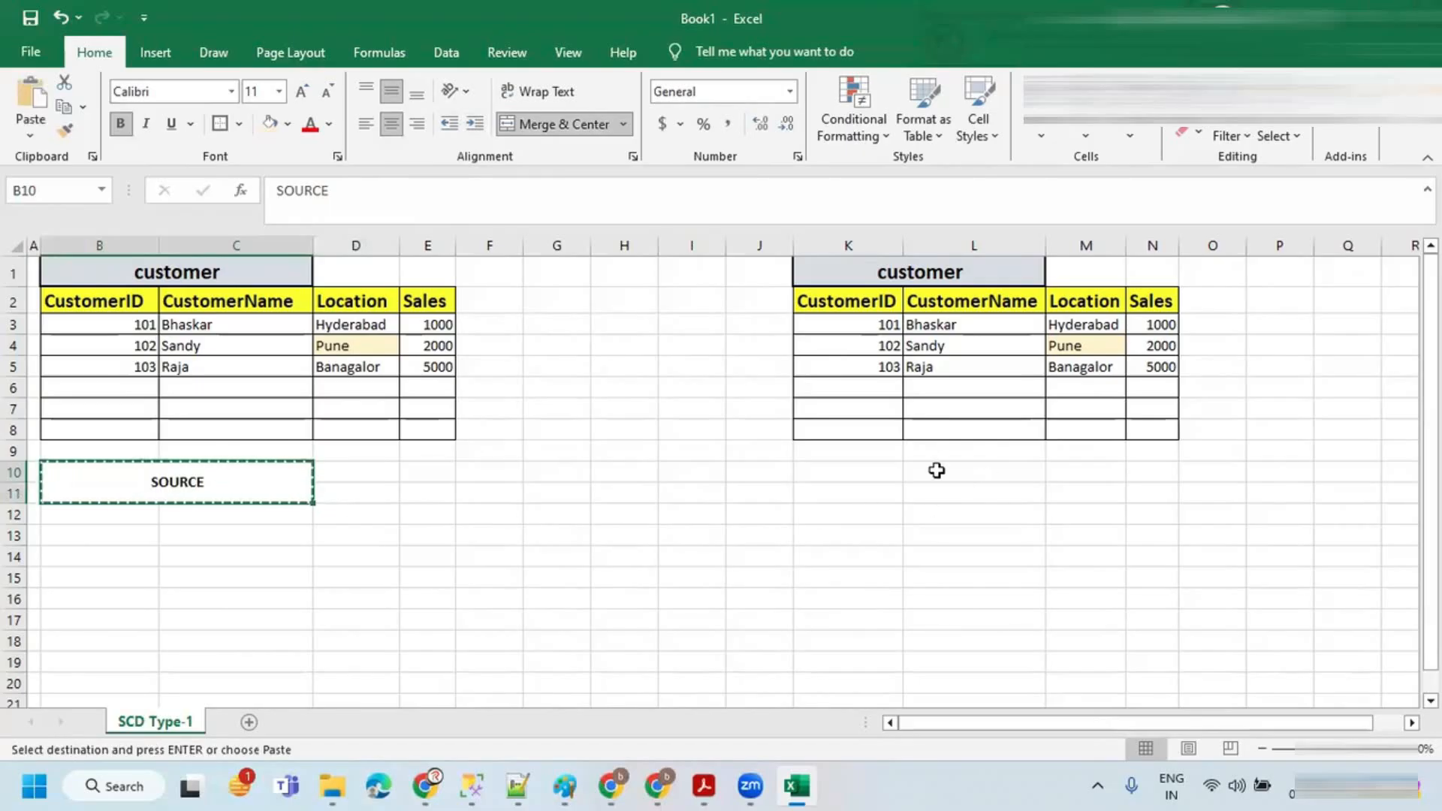
left_click(936, 470)
key("ctrl+v")
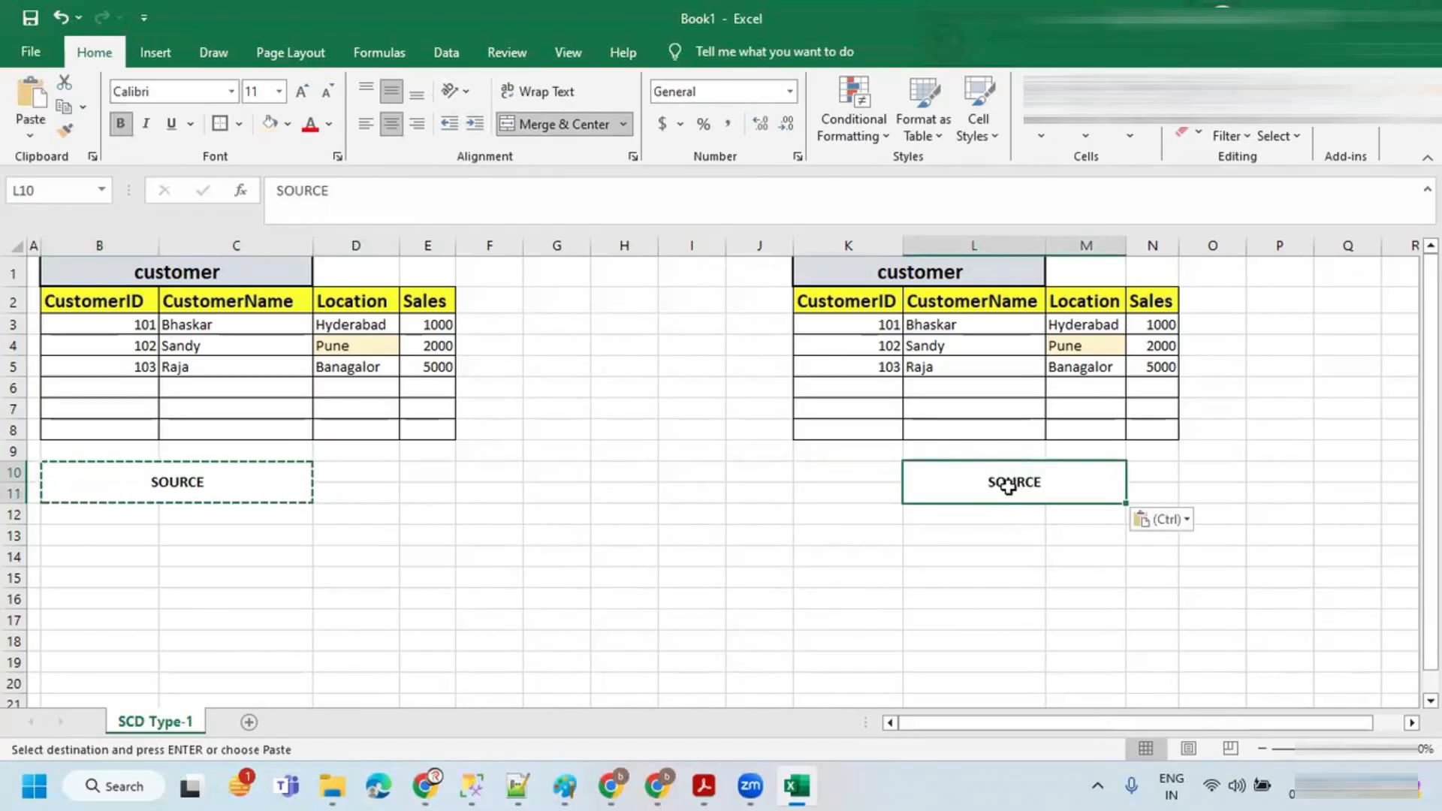
type("t")
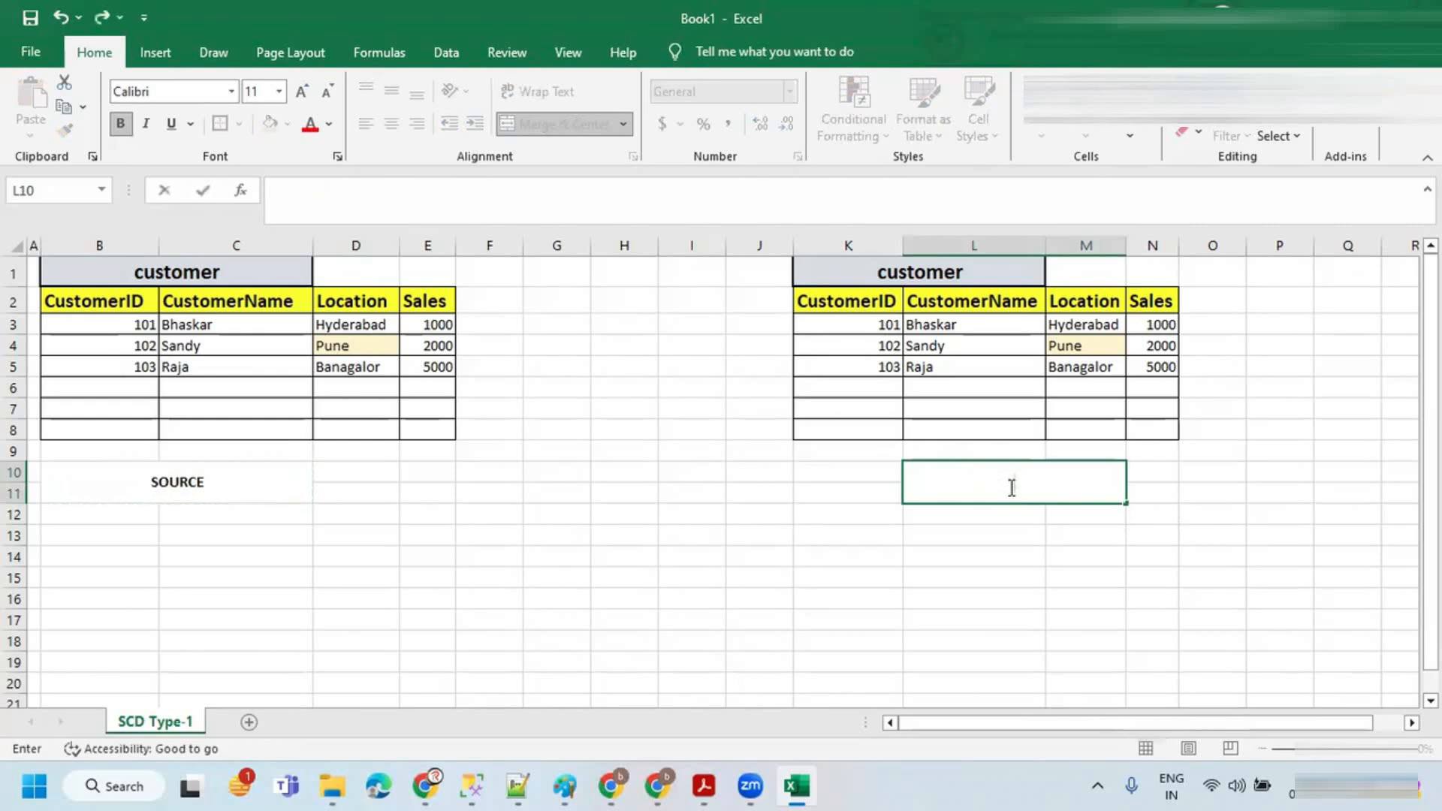
type("ARGET")
left_click(901, 493)
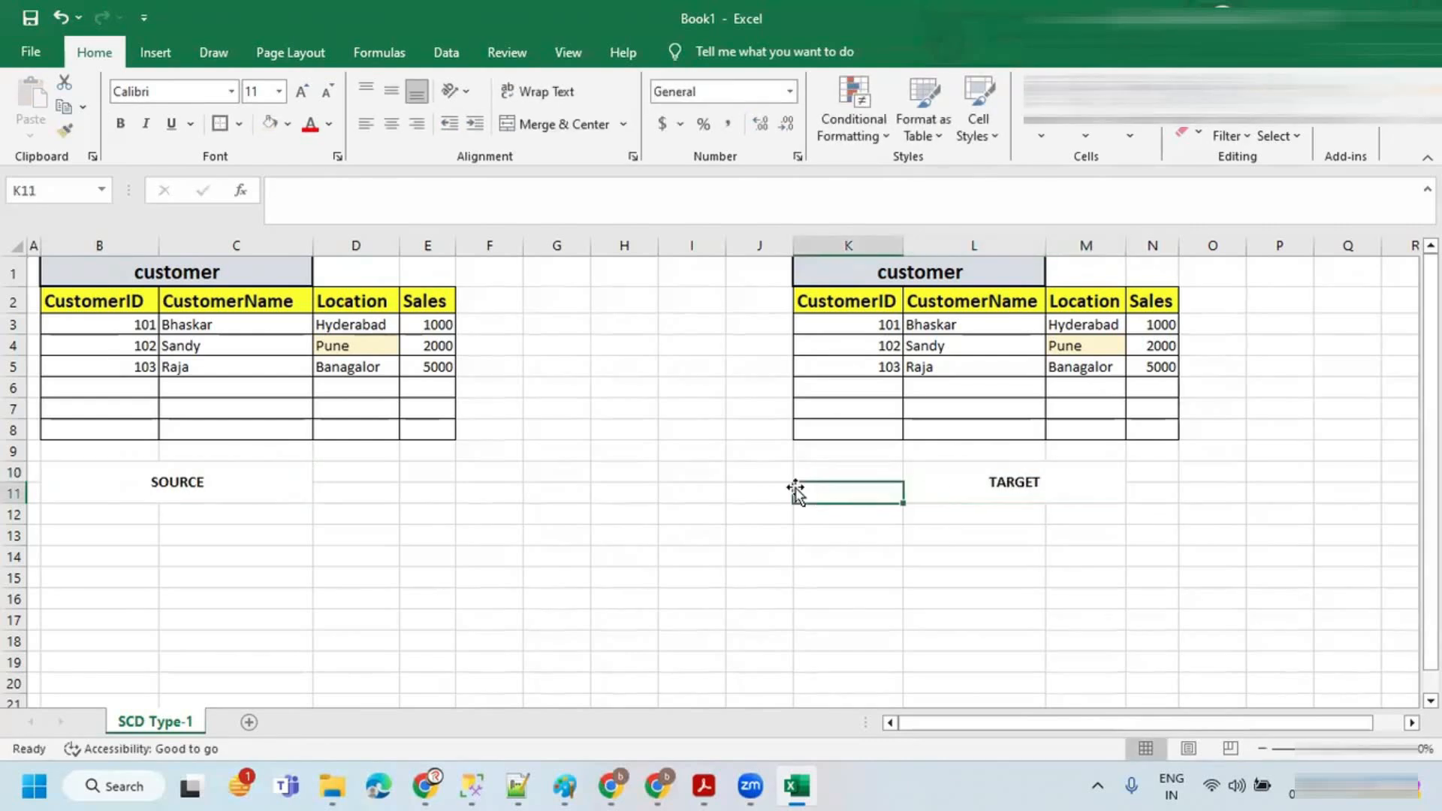
left_click(969, 485)
Step: Switch to the browser, open the TARGET database resource in the Azure portal, then close that portal tab
left_click(172, 484)
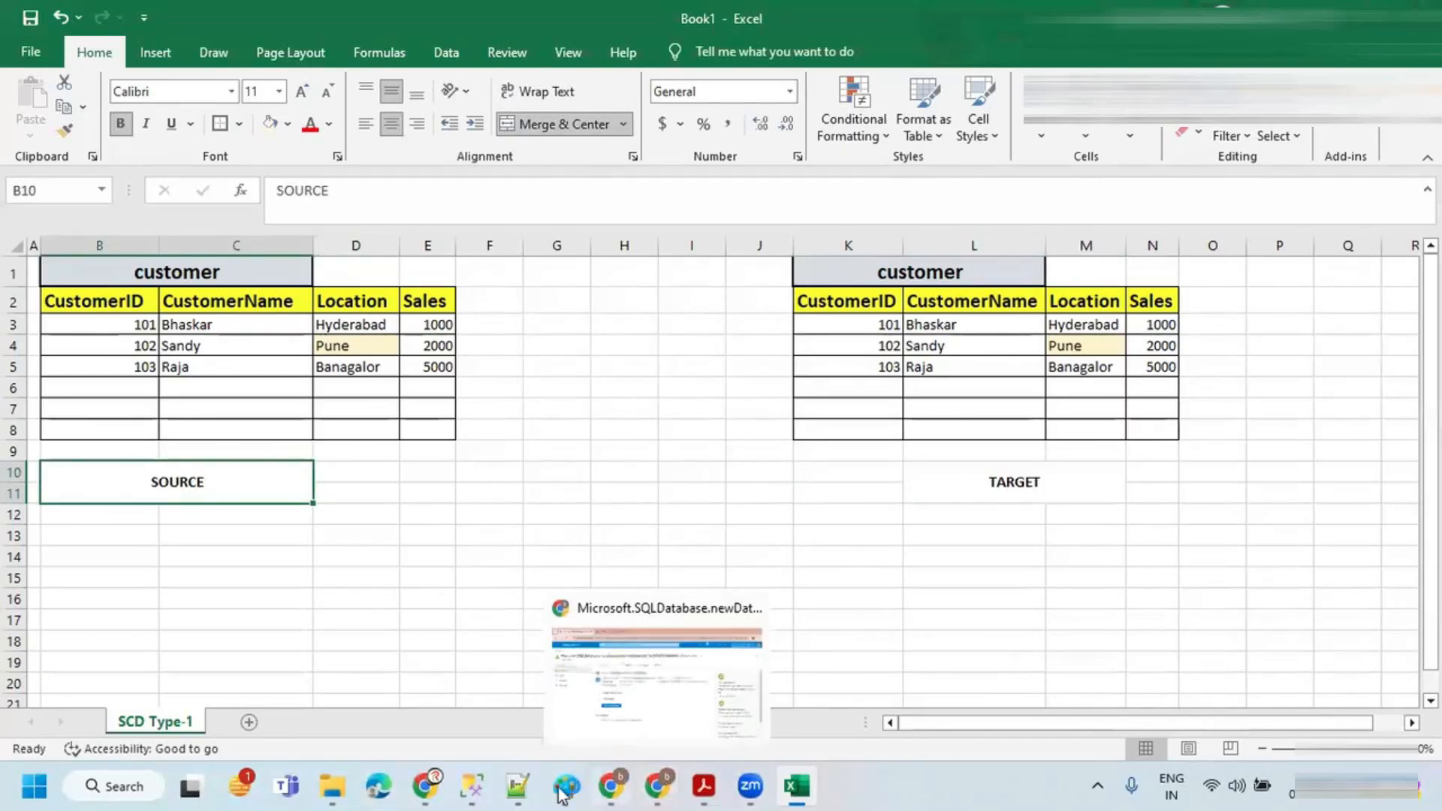
mouse_move(612, 792)
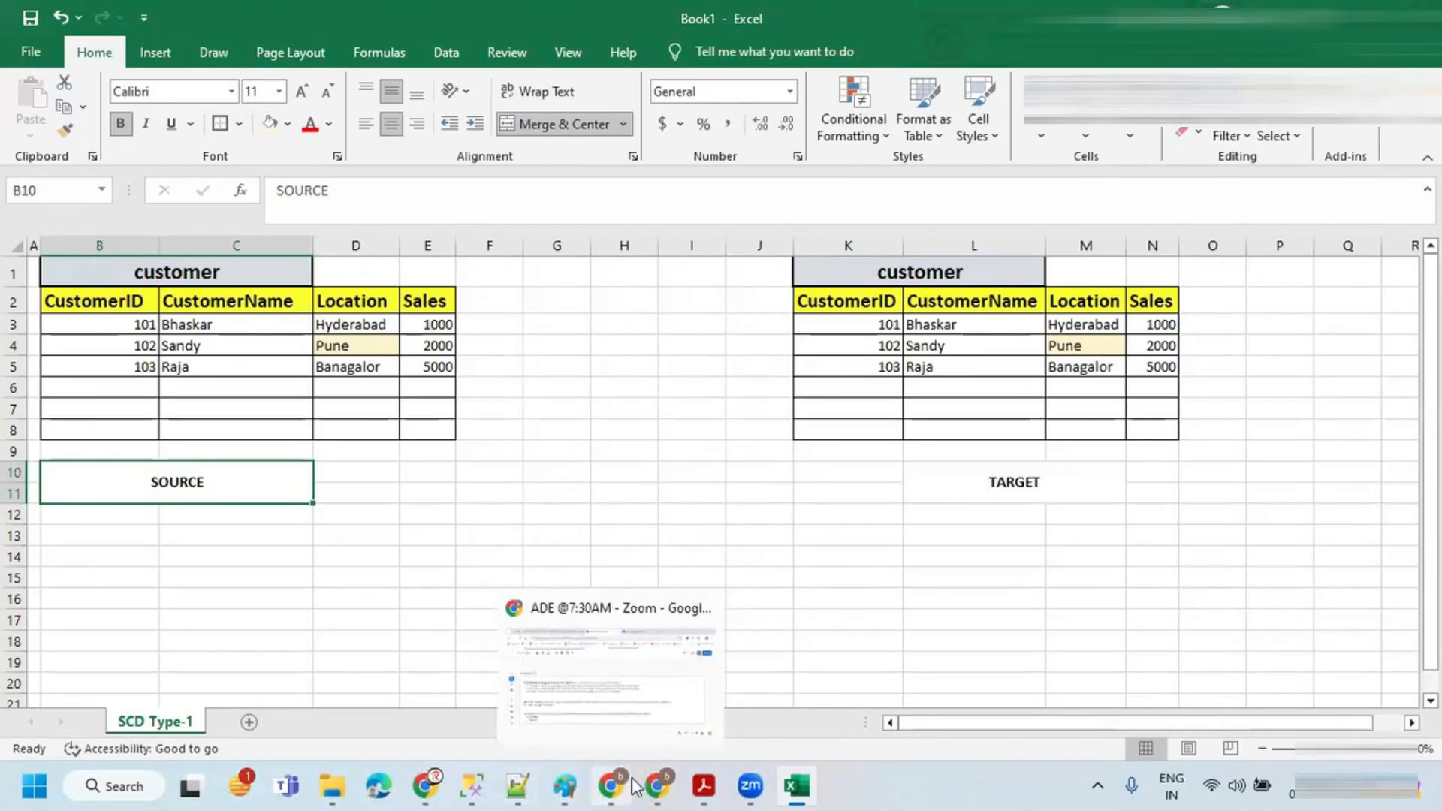
left_click(657, 786)
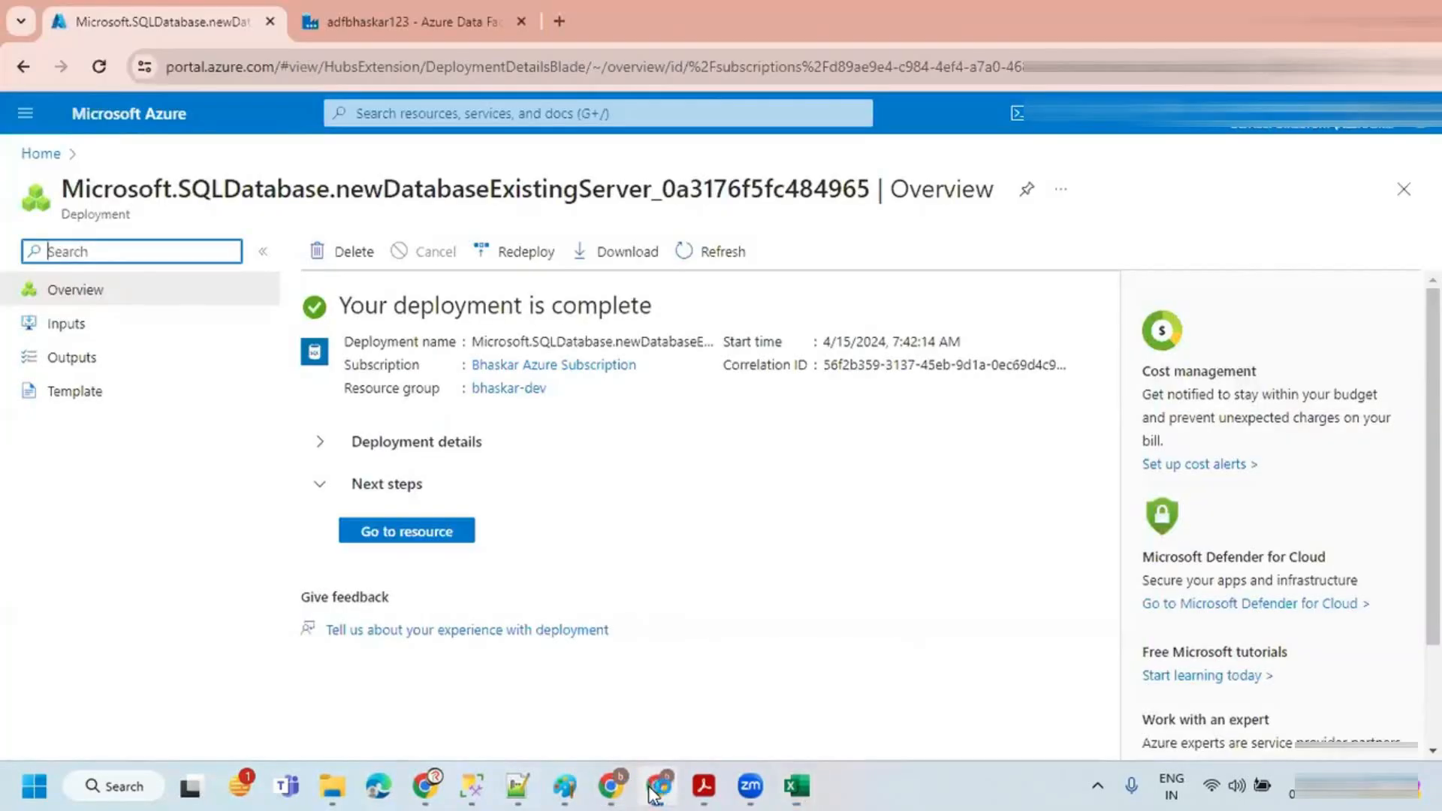
left_click(392, 532)
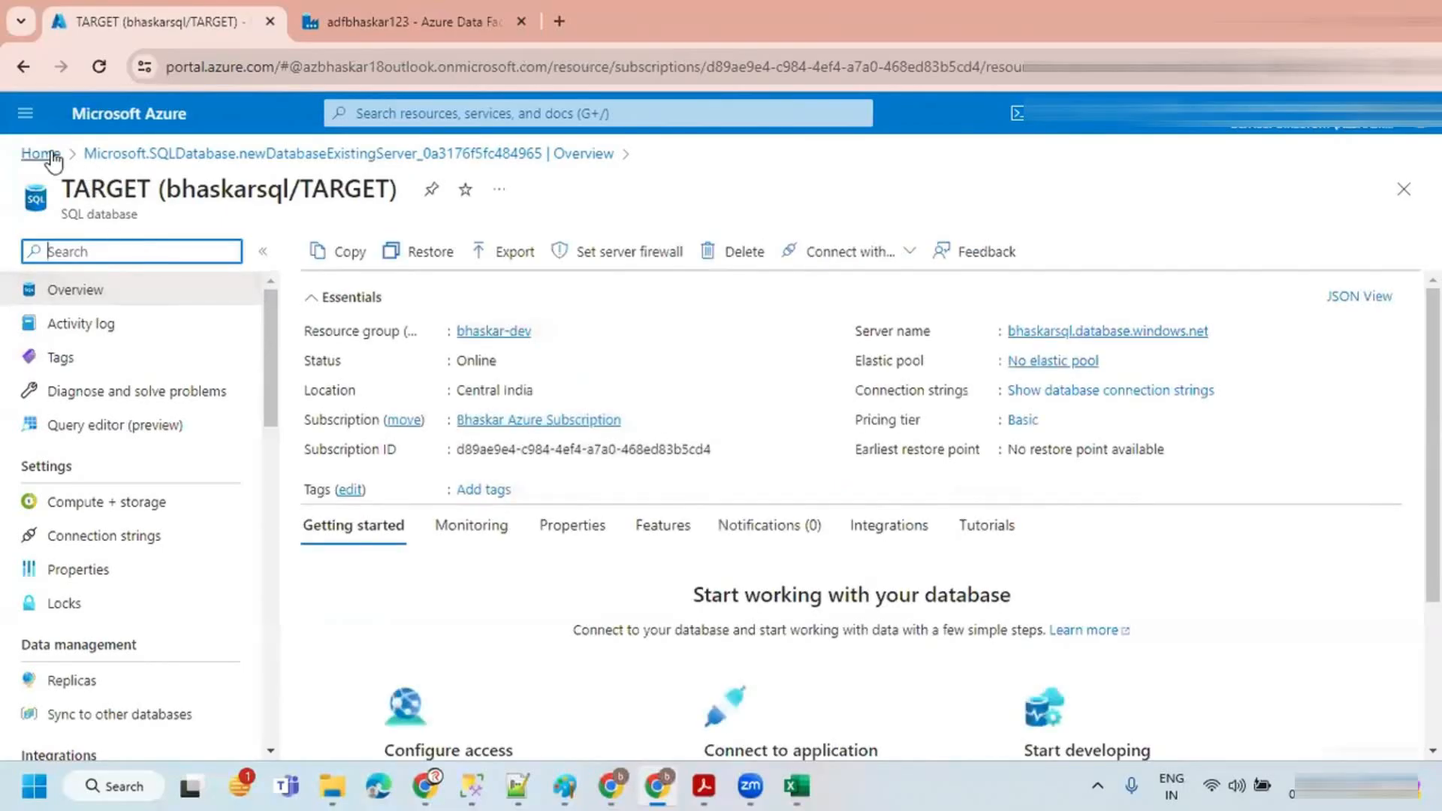
left_click(41, 154)
right_click(171, 27)
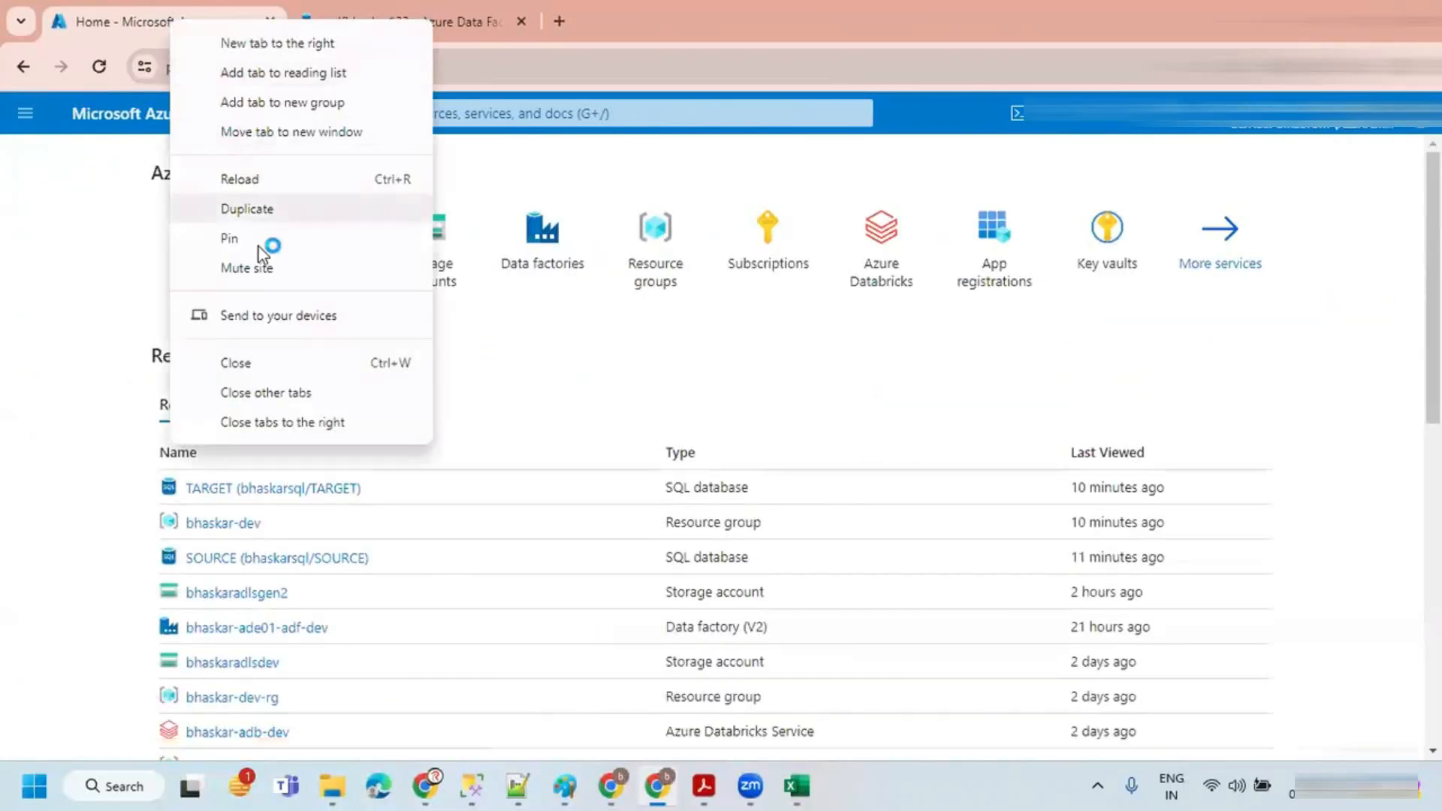
left_click(275, 366)
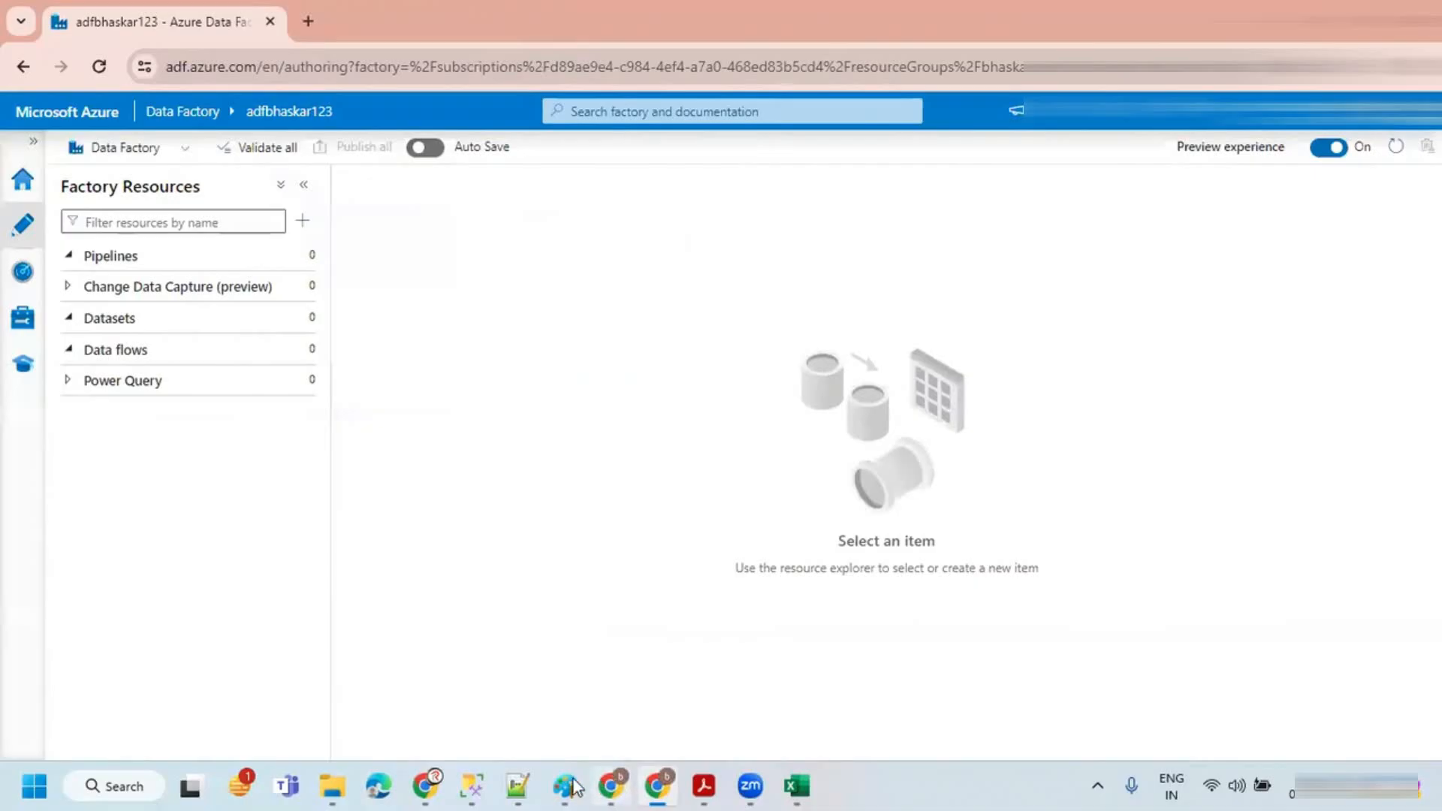
Step: In SQL Server Management Studio, open a new query connected to the Azure SOURCE database and expand its tables
left_click(470, 785)
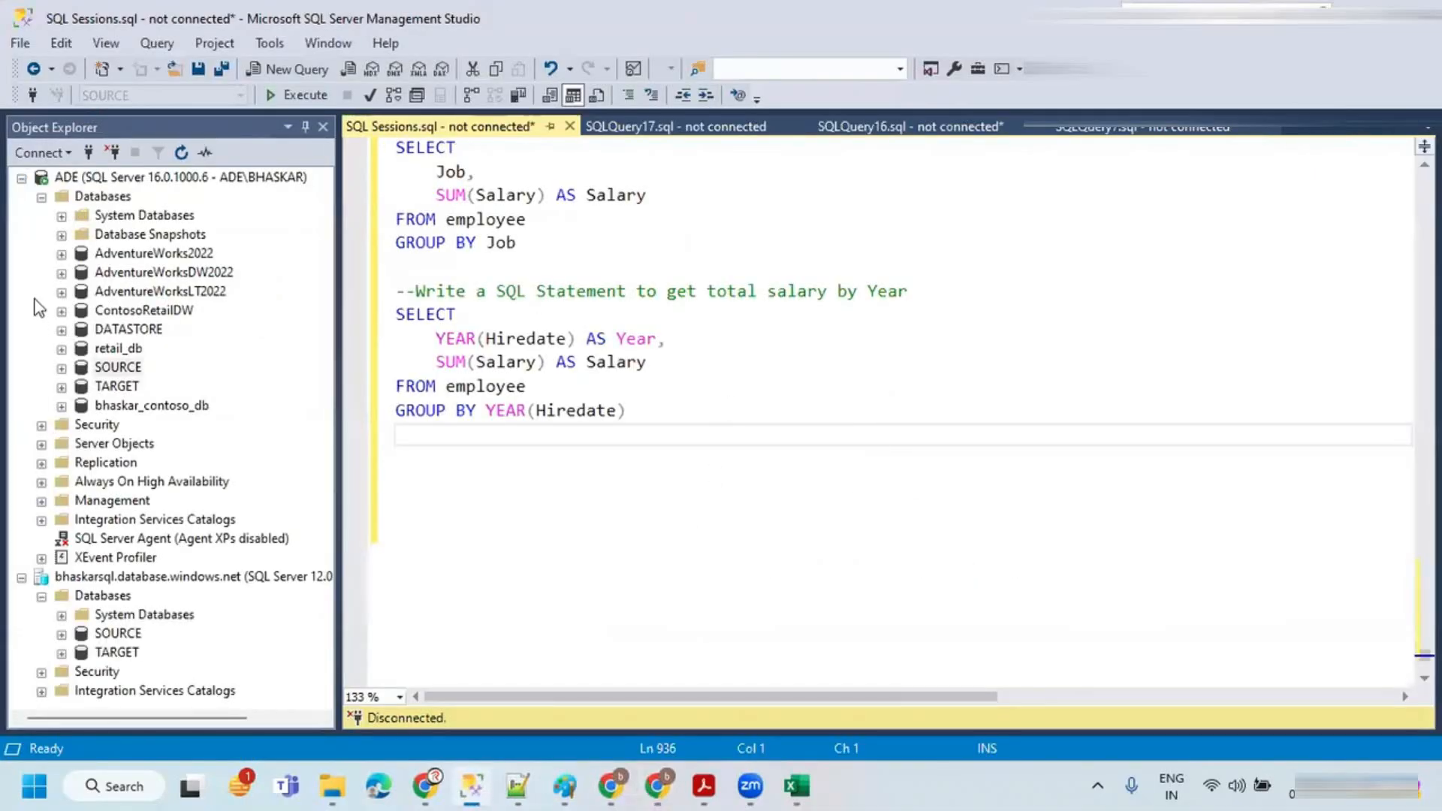
left_click(41, 196)
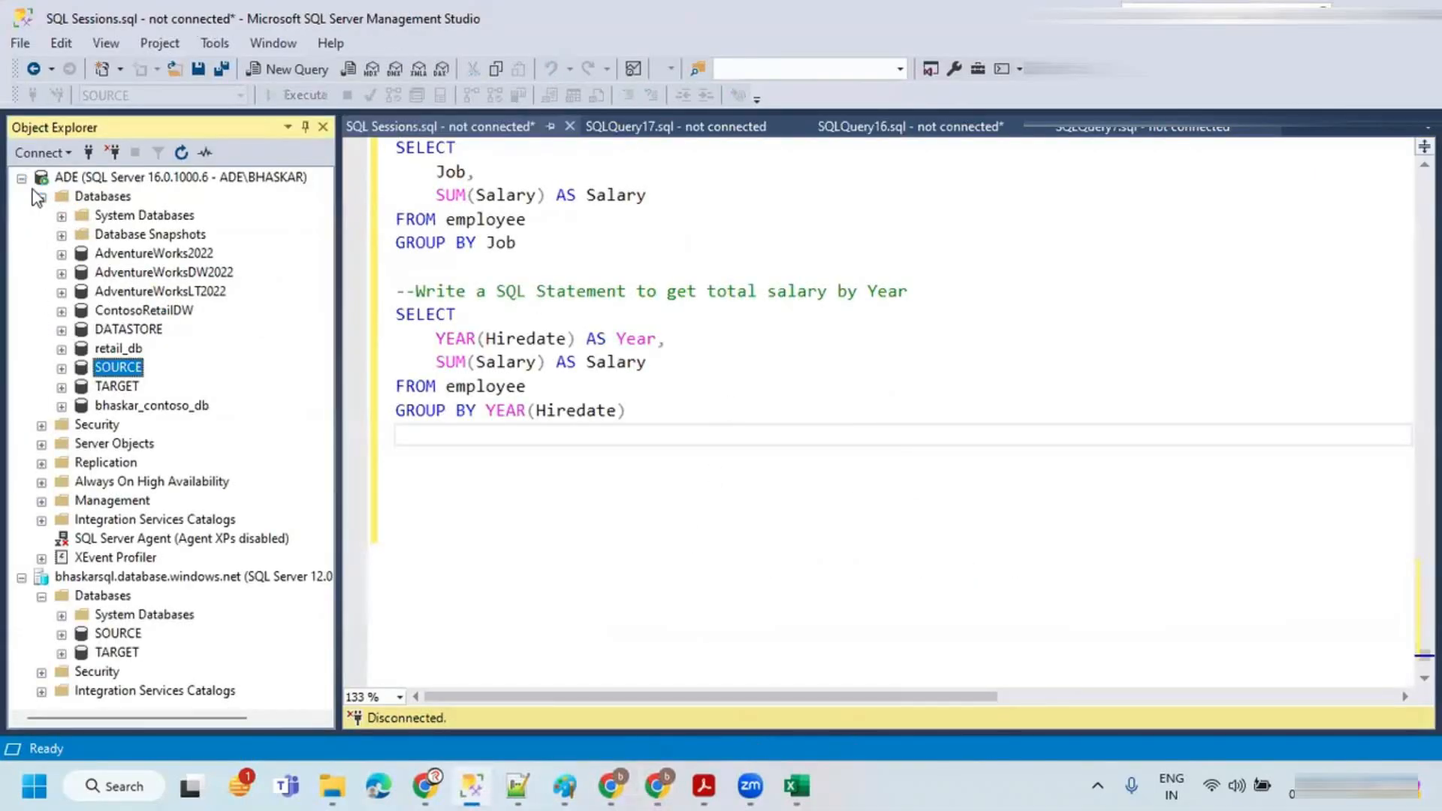
left_click(109, 368)
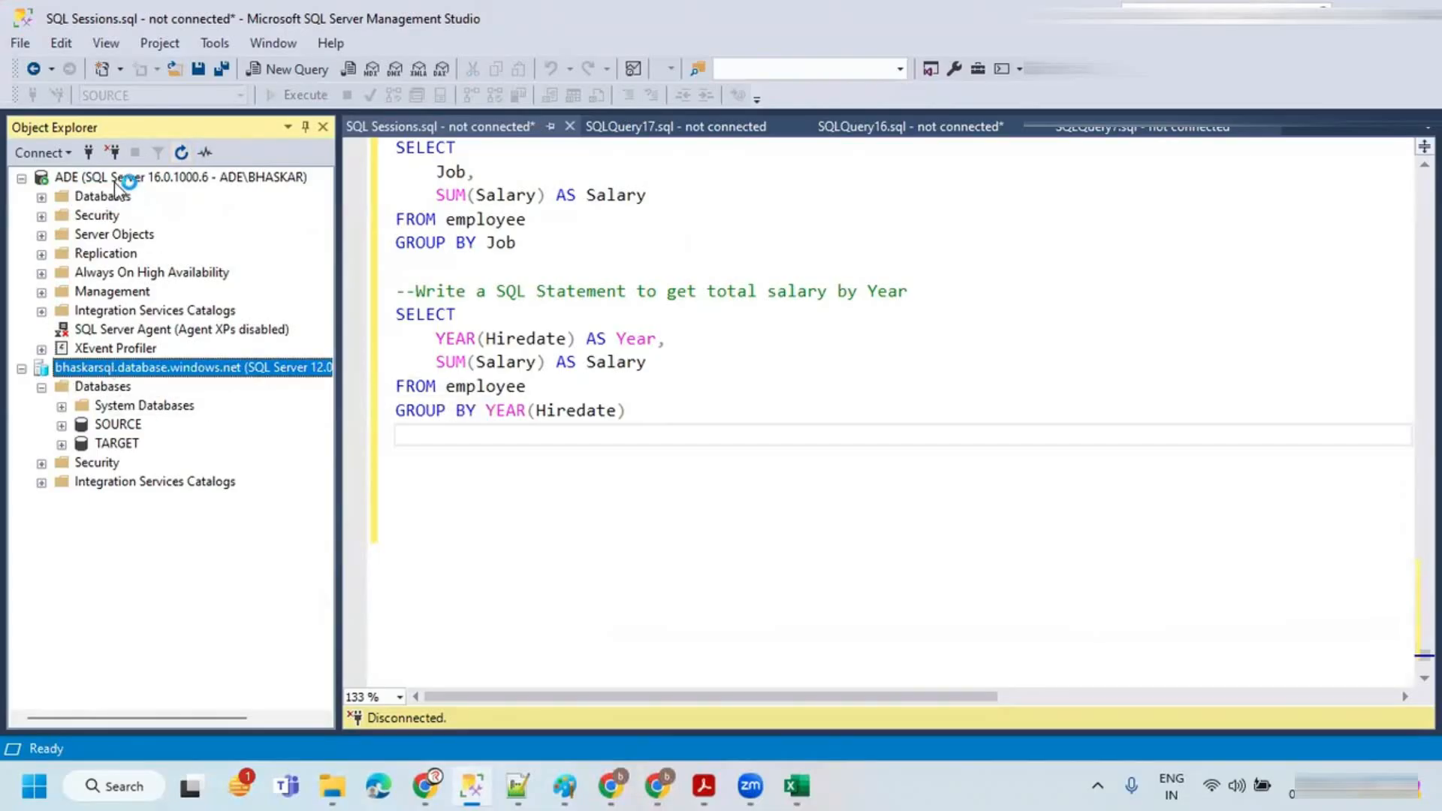
left_click(21, 179)
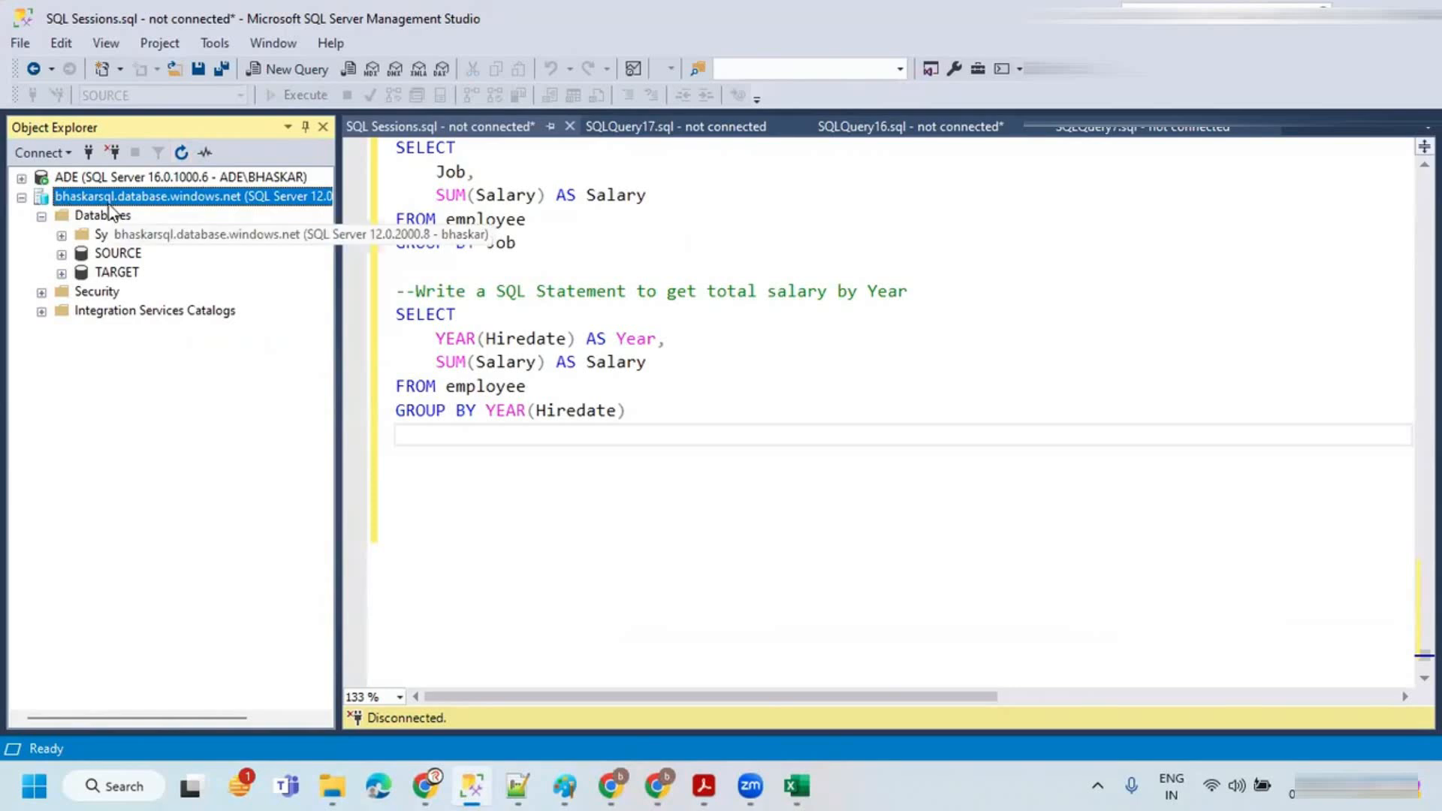
left_click(180, 156)
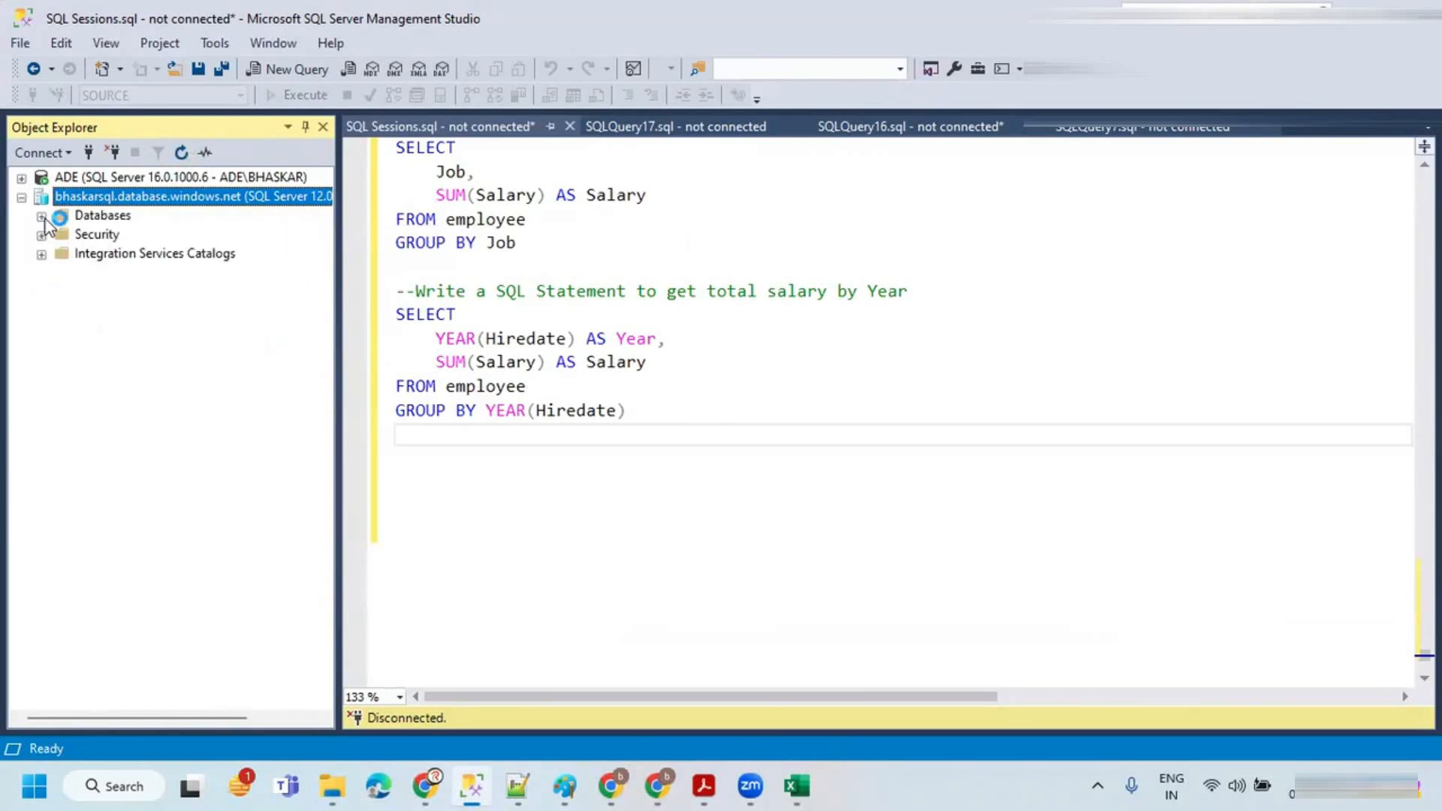
left_click(42, 216)
left_click(107, 255)
left_click(252, 71)
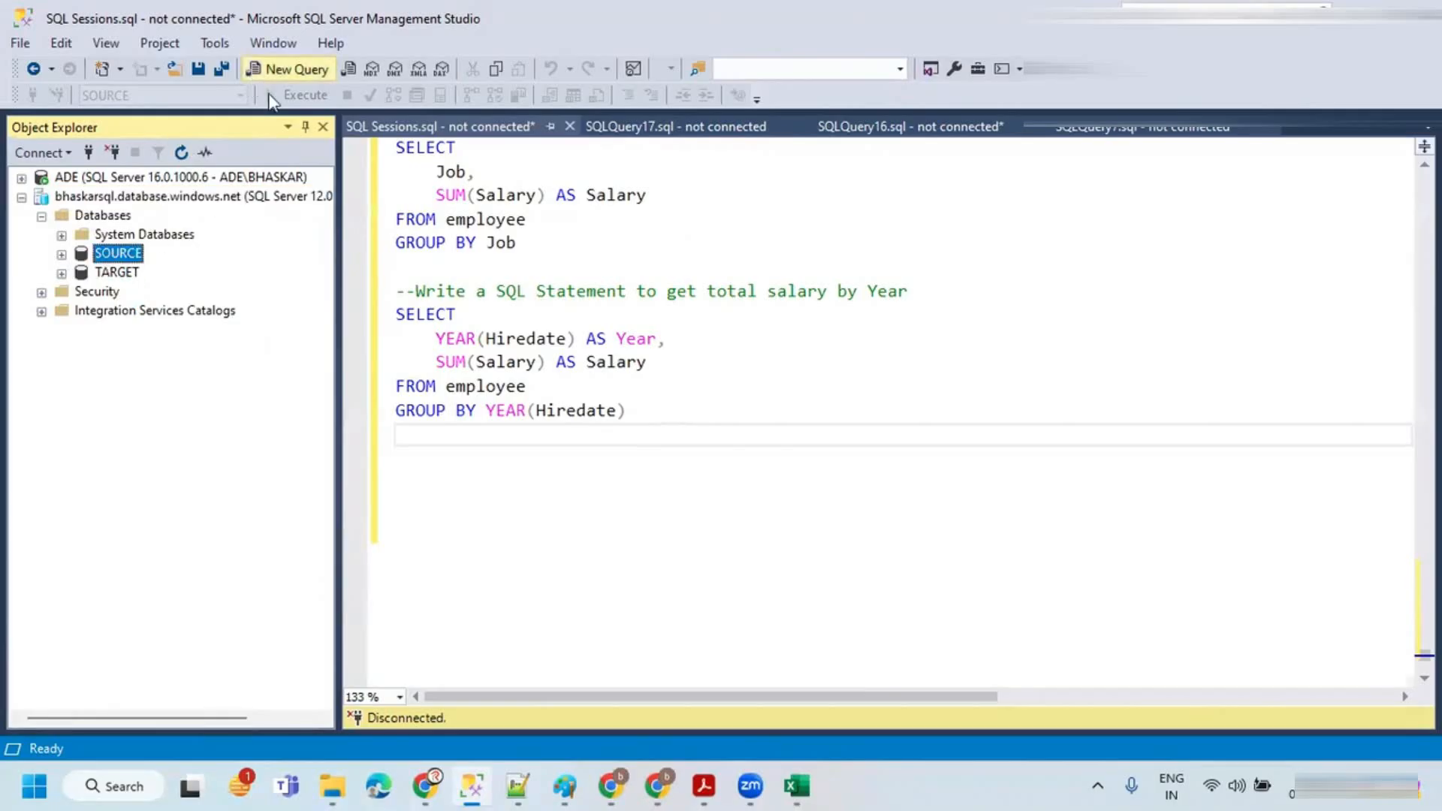
left_click(61, 254)
left_click(81, 292)
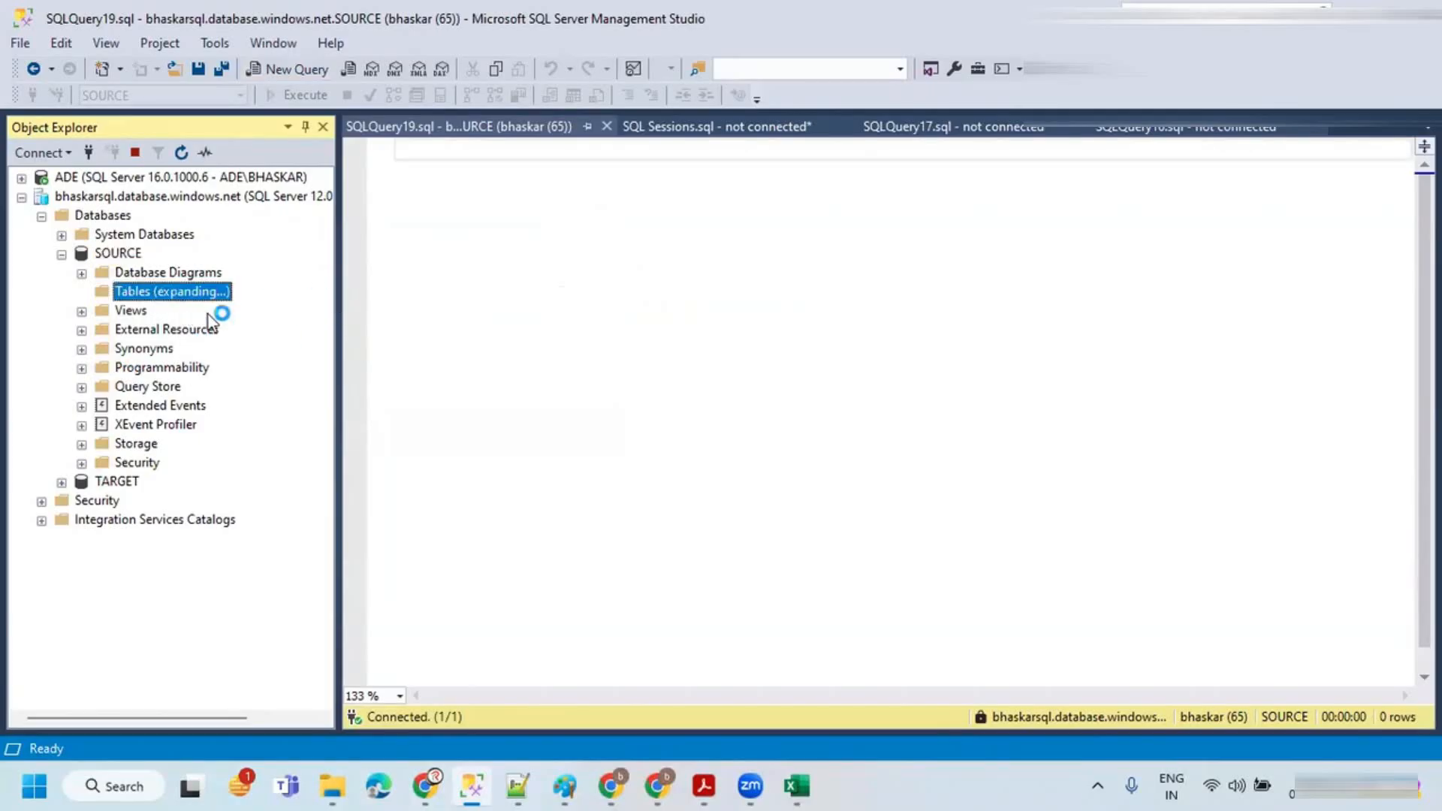
Step: Write and run CREATE TABLE customer with CustomerID INT, CustomerName VARCHAR(50), Location VARCHAR(50) and Sales MONEY
left_click(481, 247)
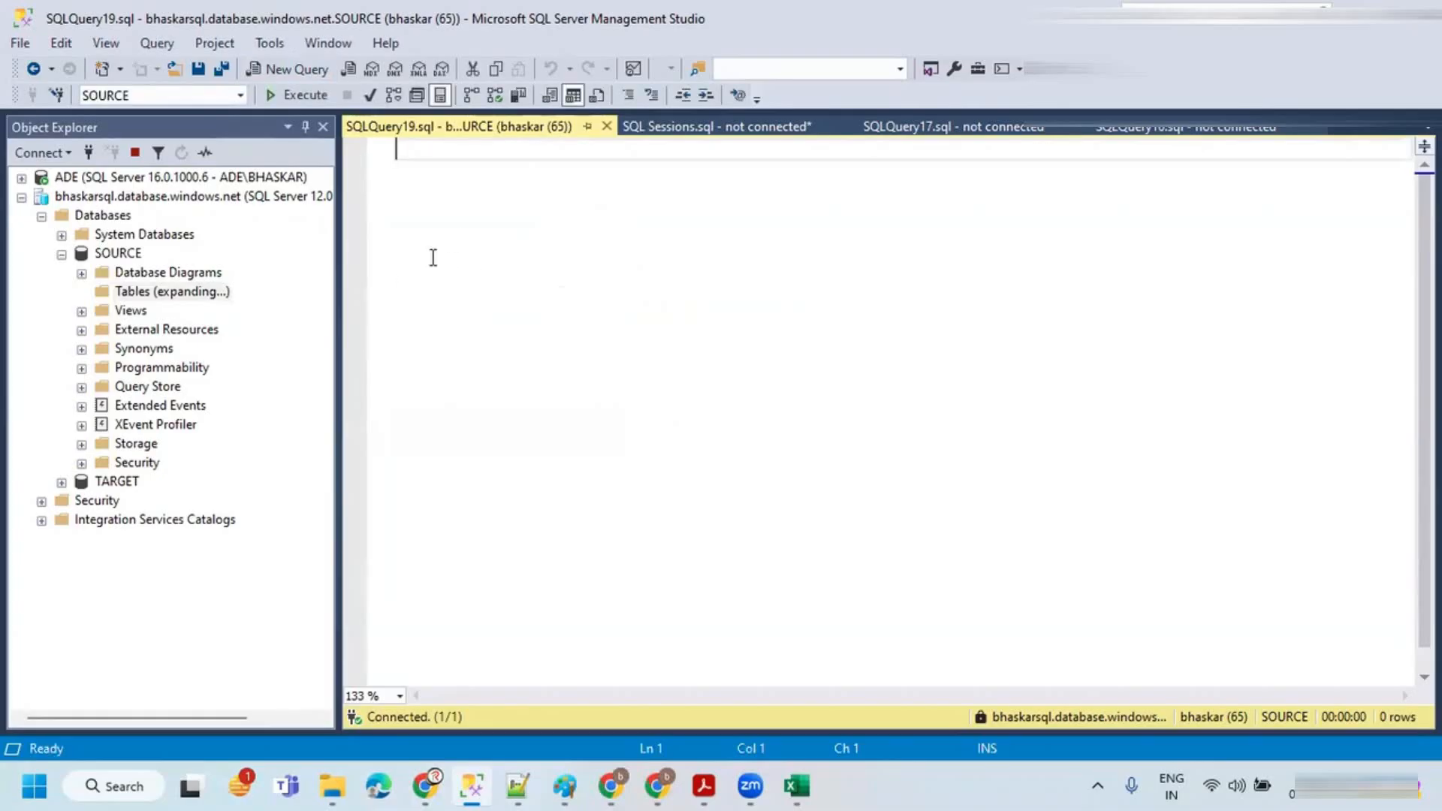
type("CREATE TABLE customer(")
key("Return")
type(")")
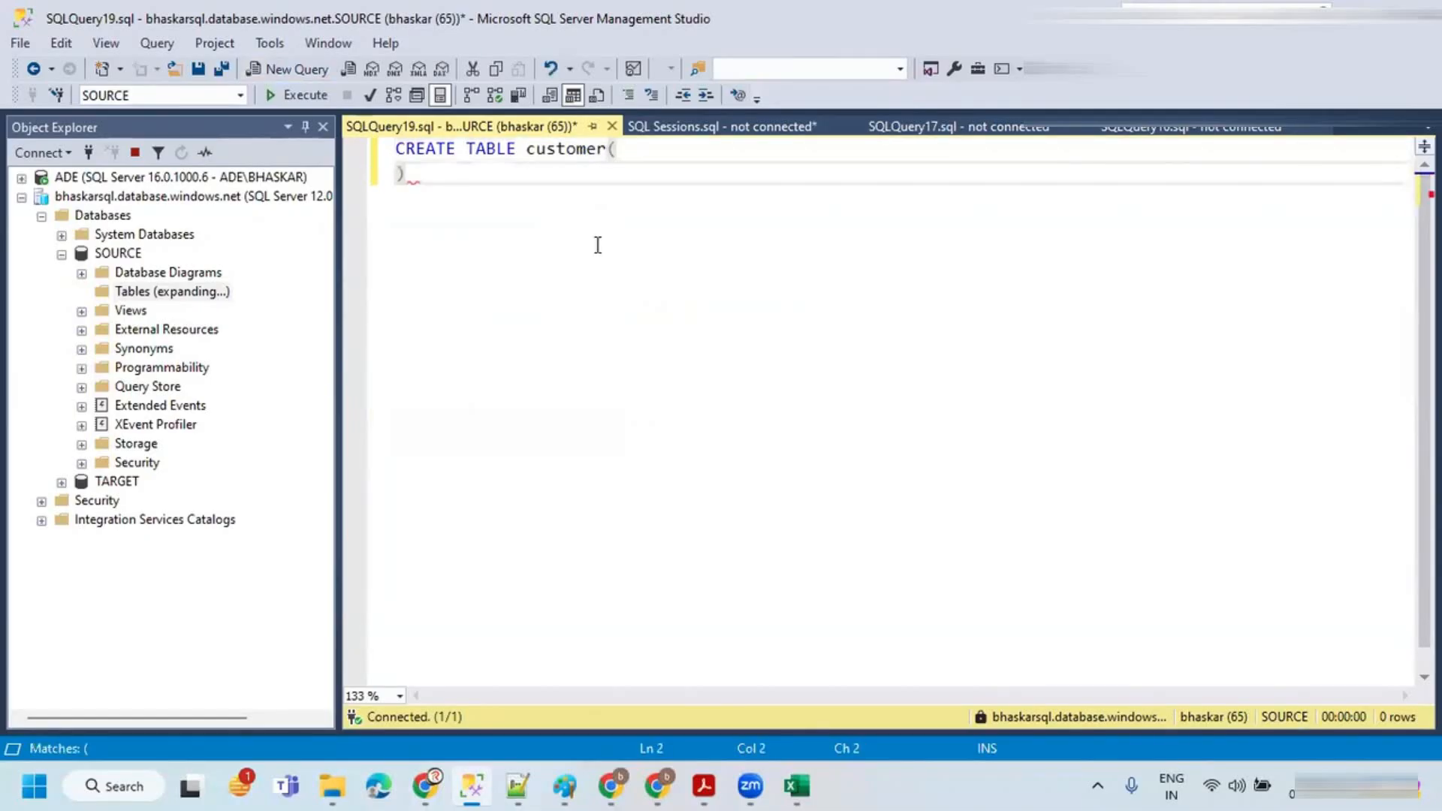
left_click(661, 147)
key("Return")
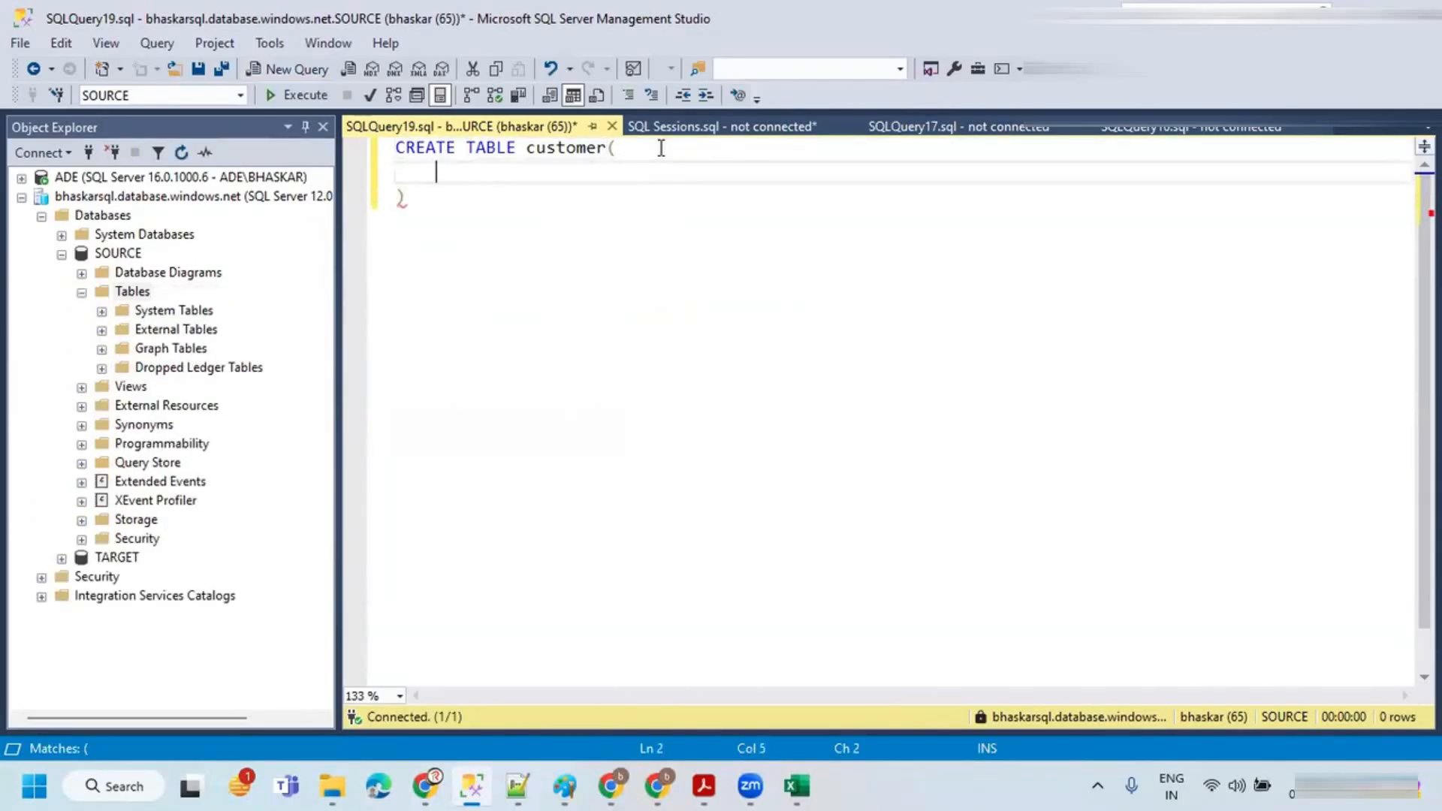
type("CustomerID INT,")
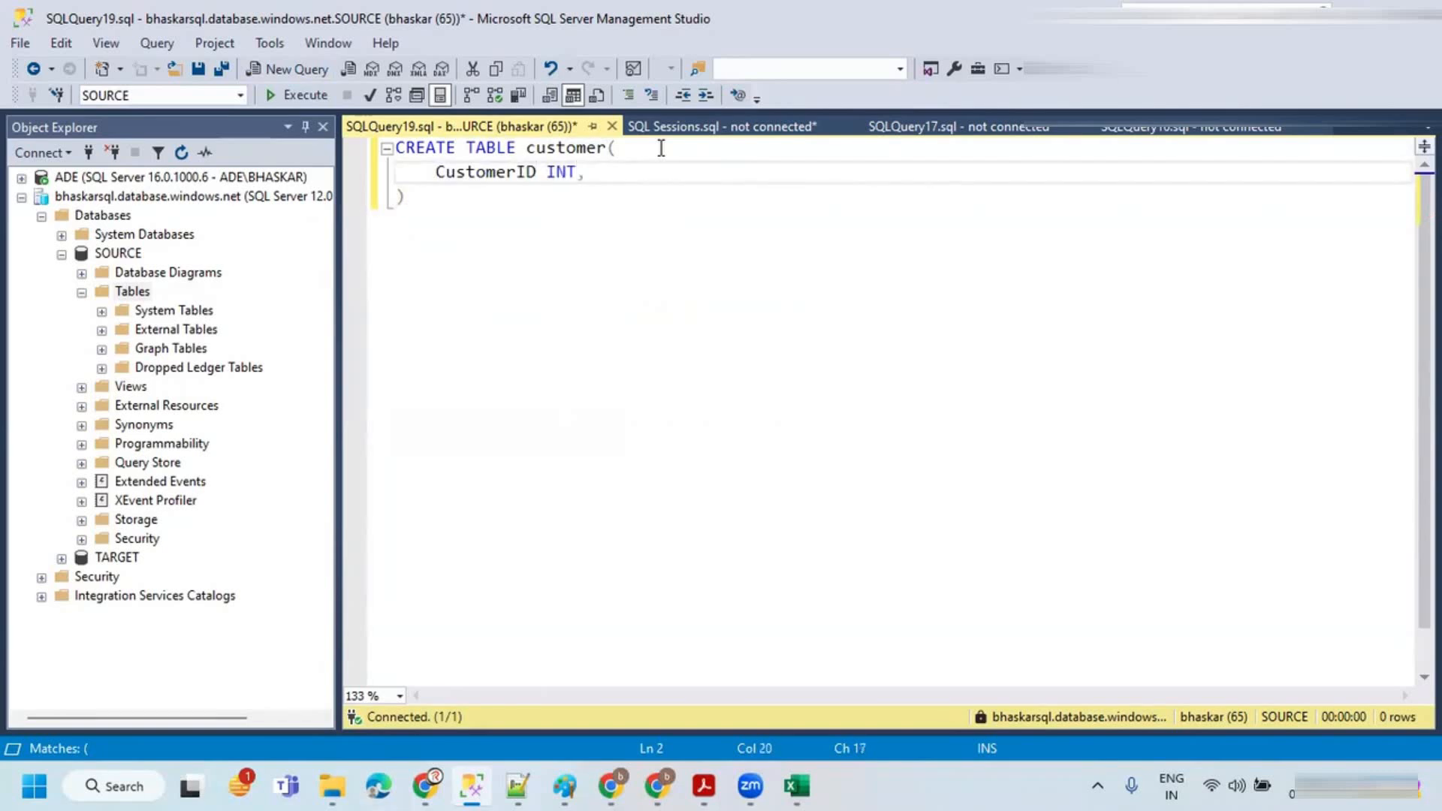
key("Return")
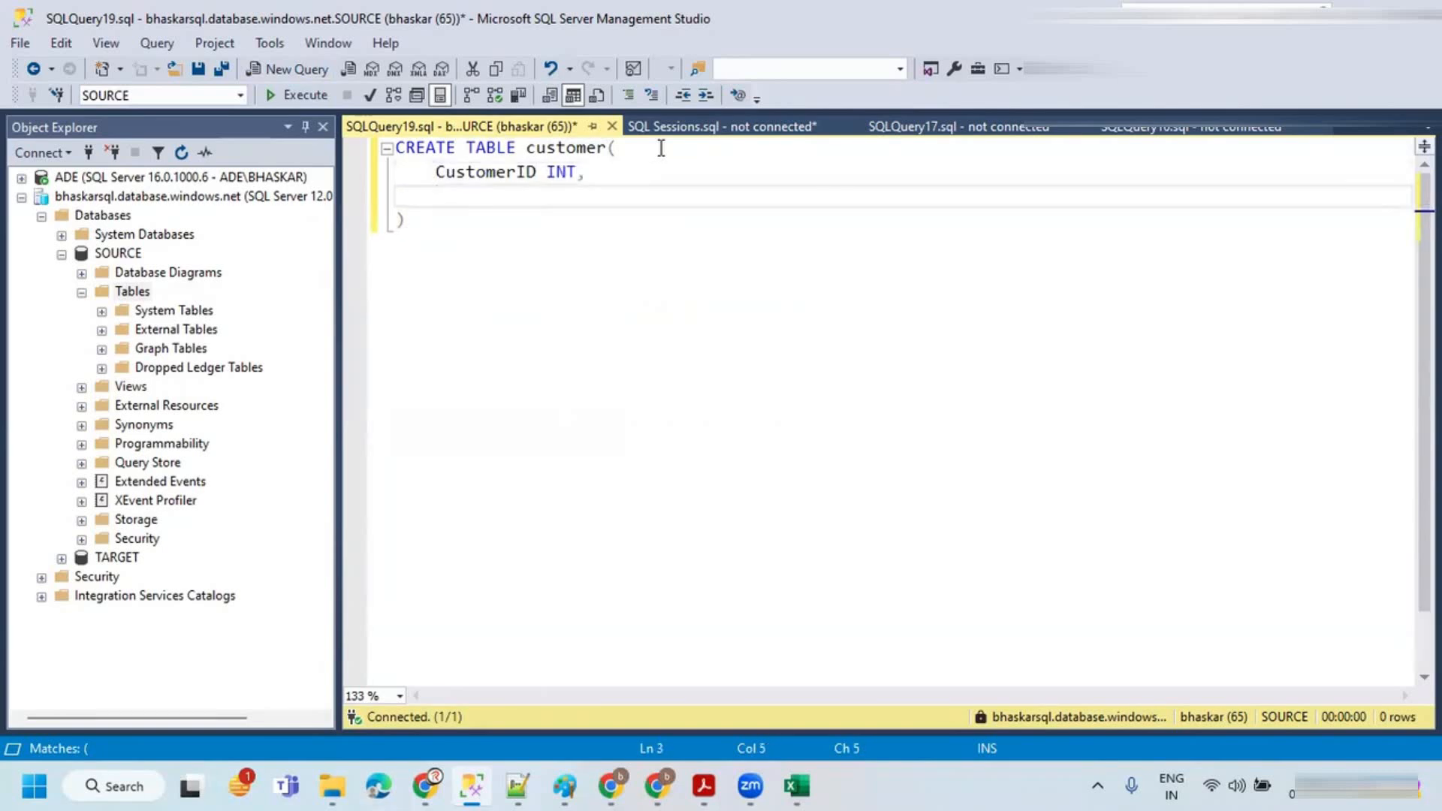
type("CustomerName VARCHAR(50),")
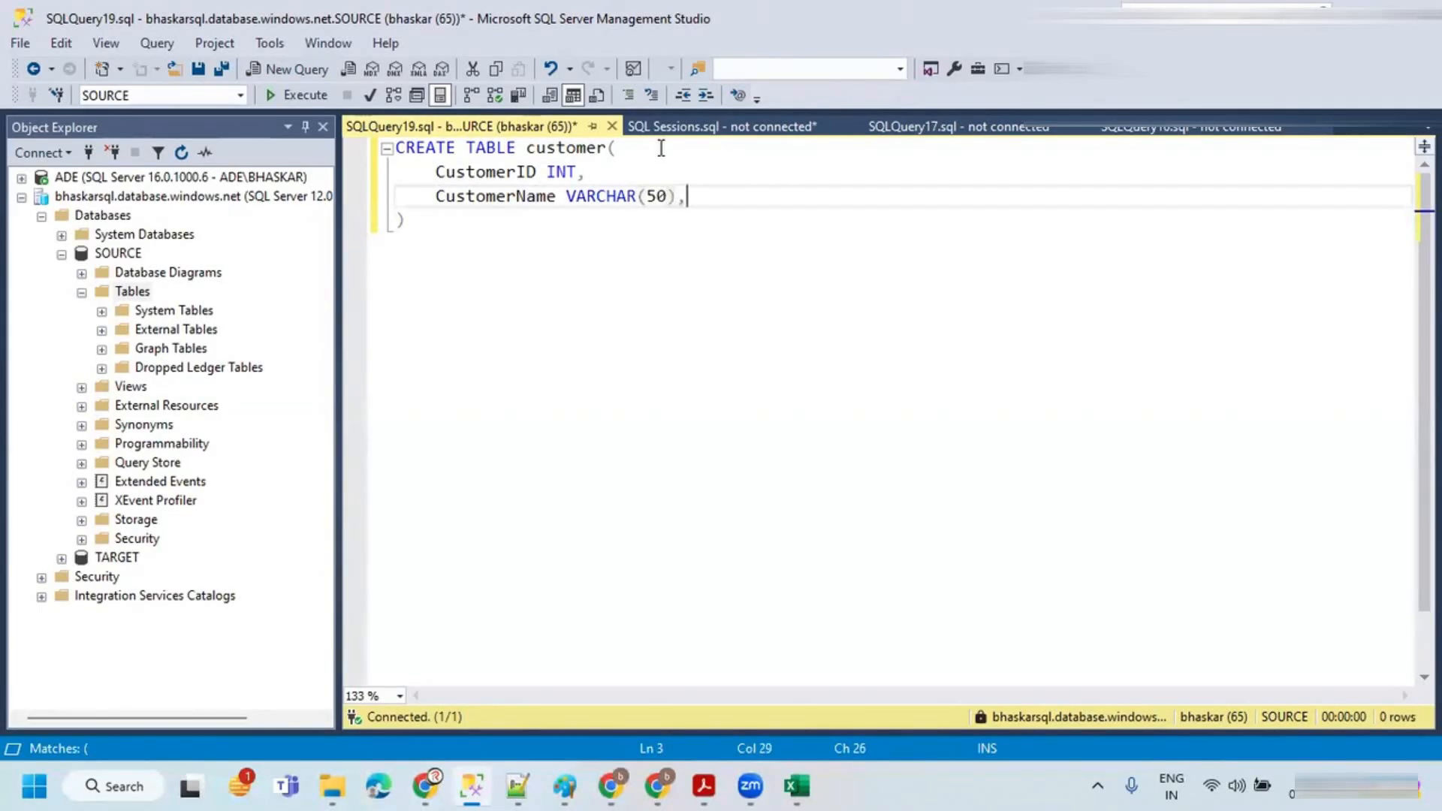
key("Return")
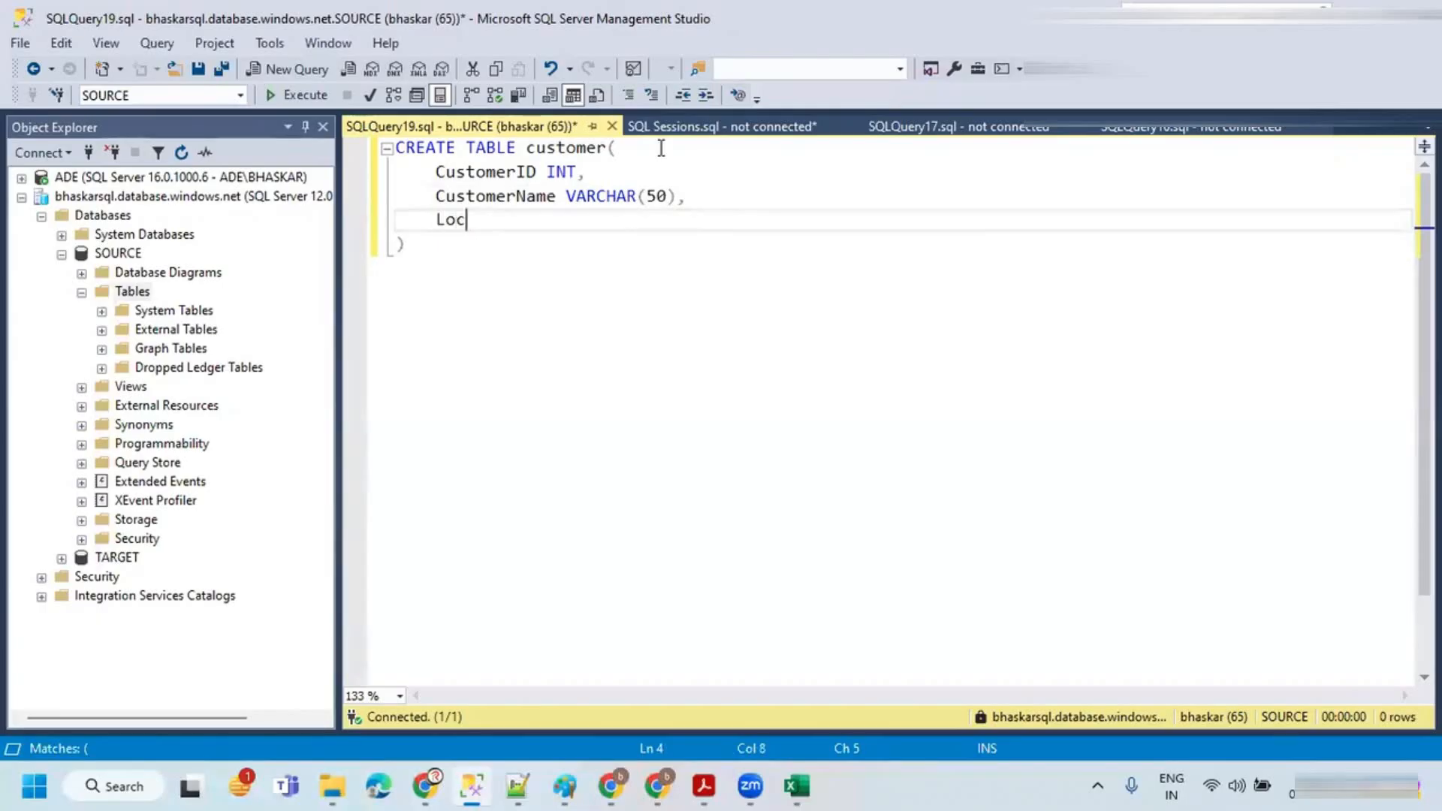
type("Location VARCHAR")
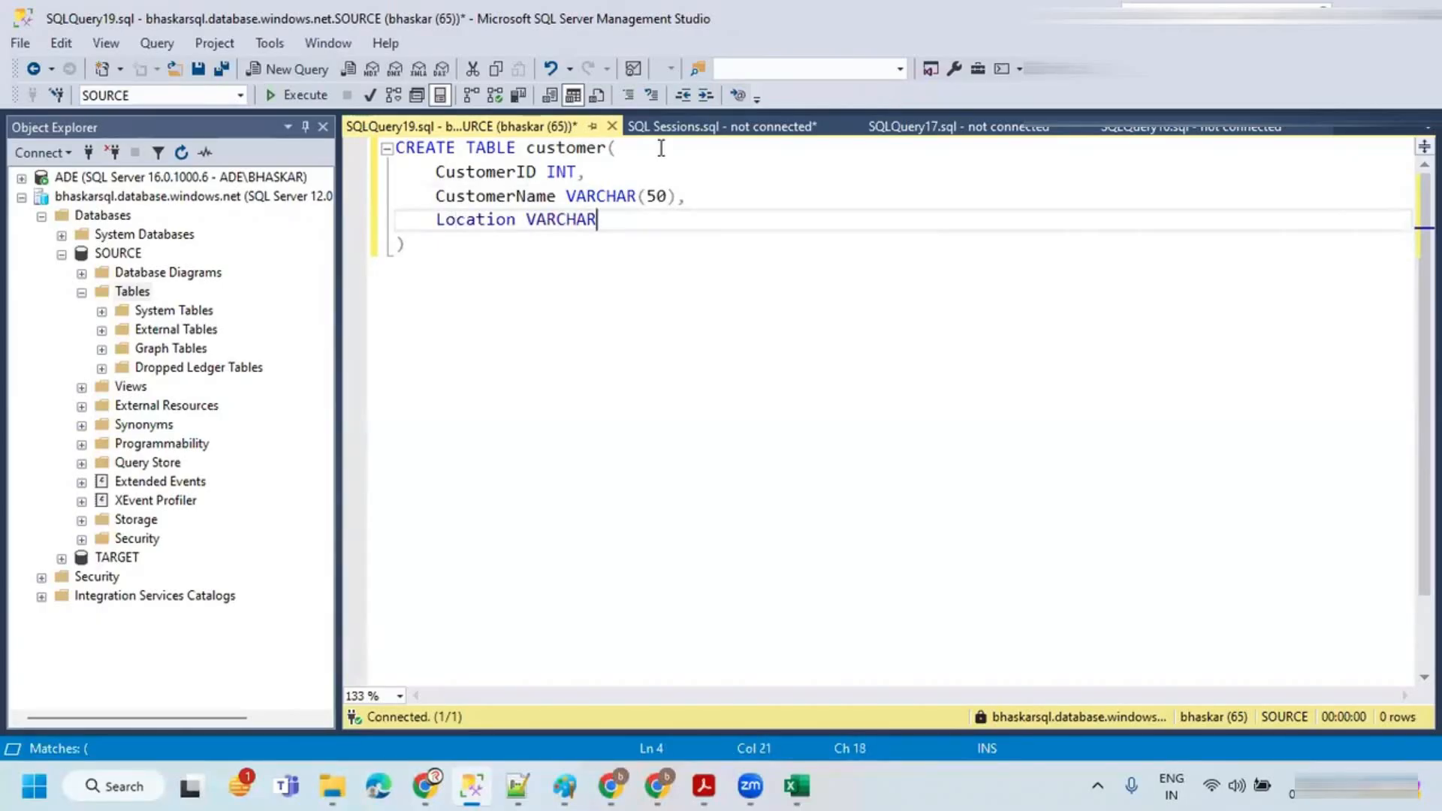
type("(50),")
key("Return")
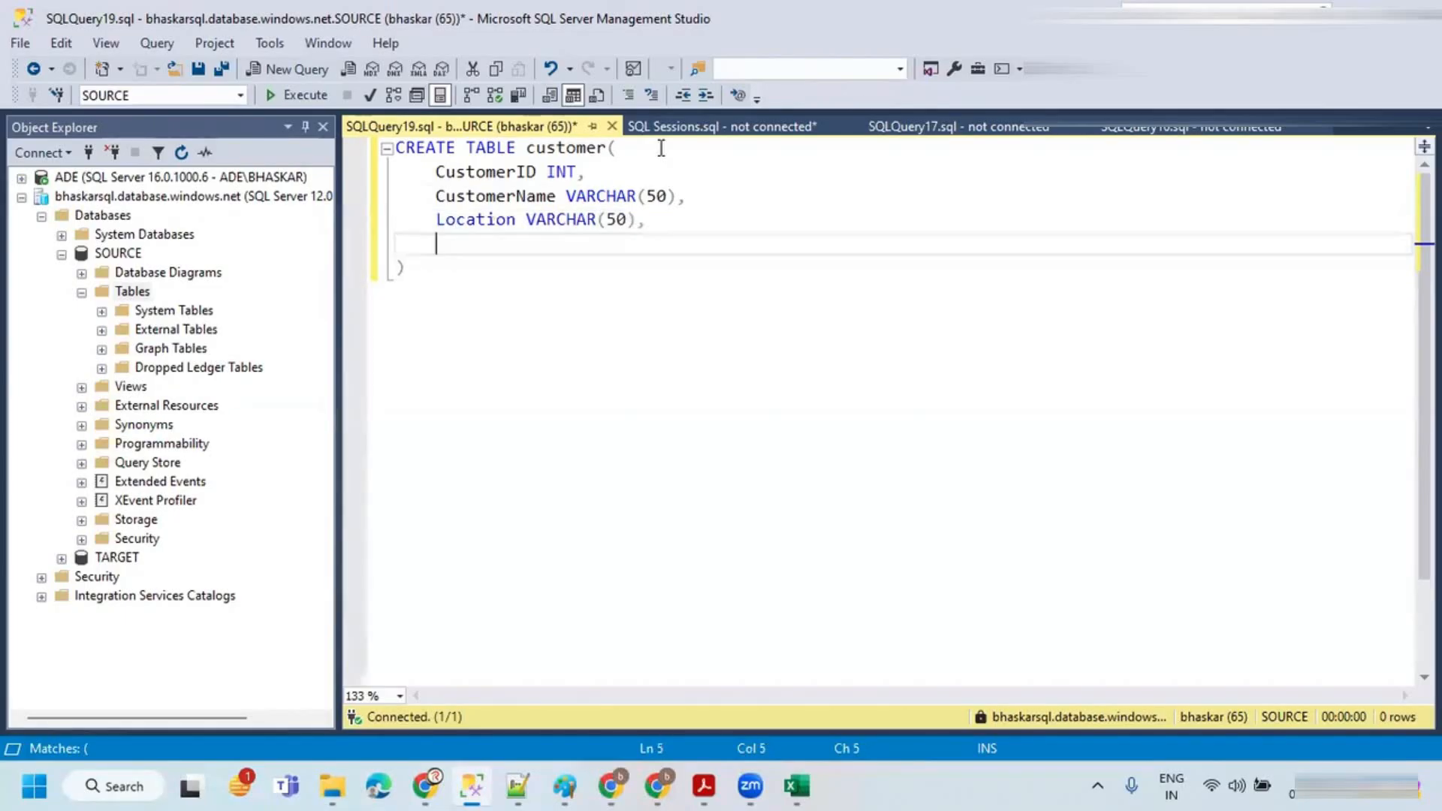
type("Sales MONEY")
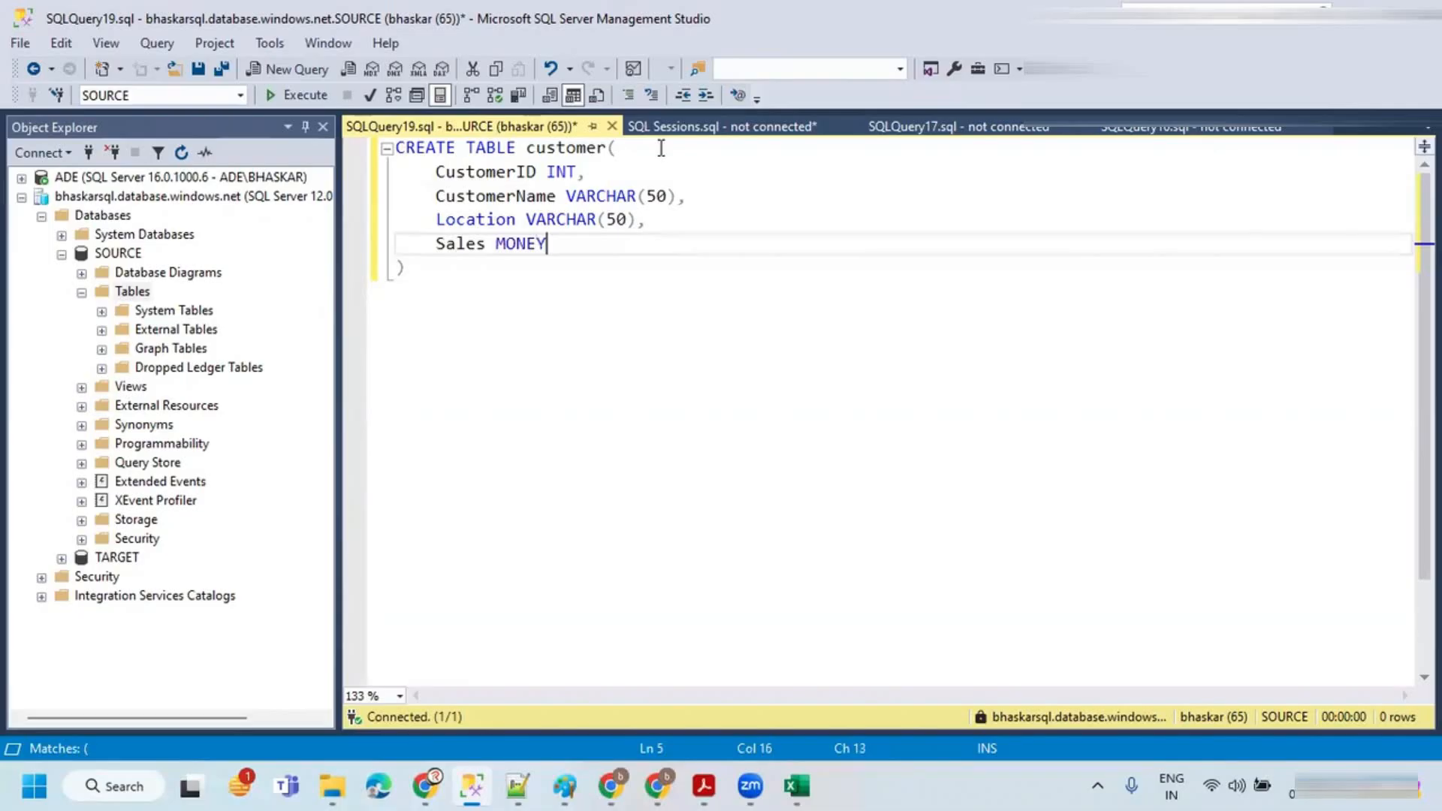
left_click_drag(473, 302, 335, 129)
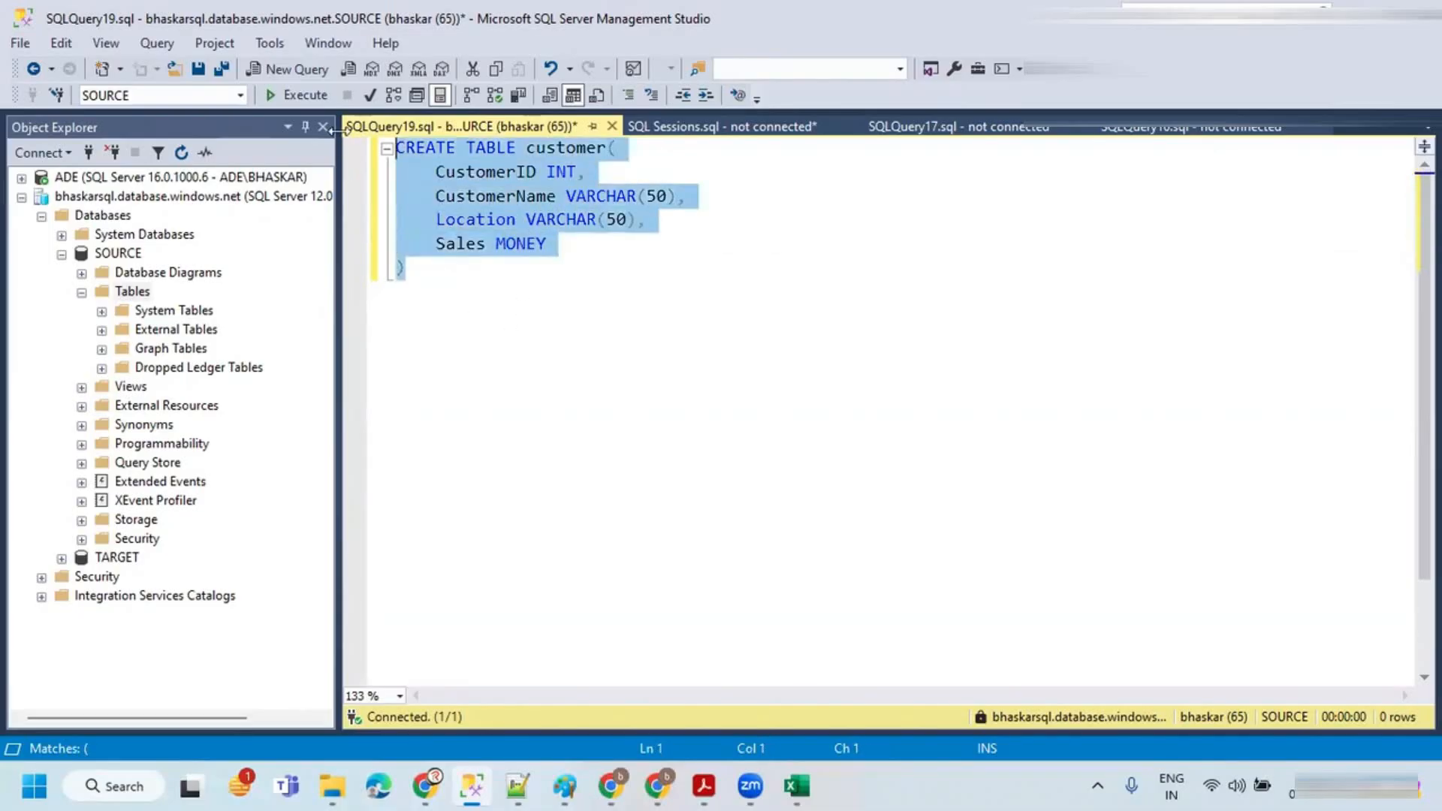
left_click(290, 98)
Step: Add a SELECT * FROM customer query below the table definition and run it
double_click(534, 149)
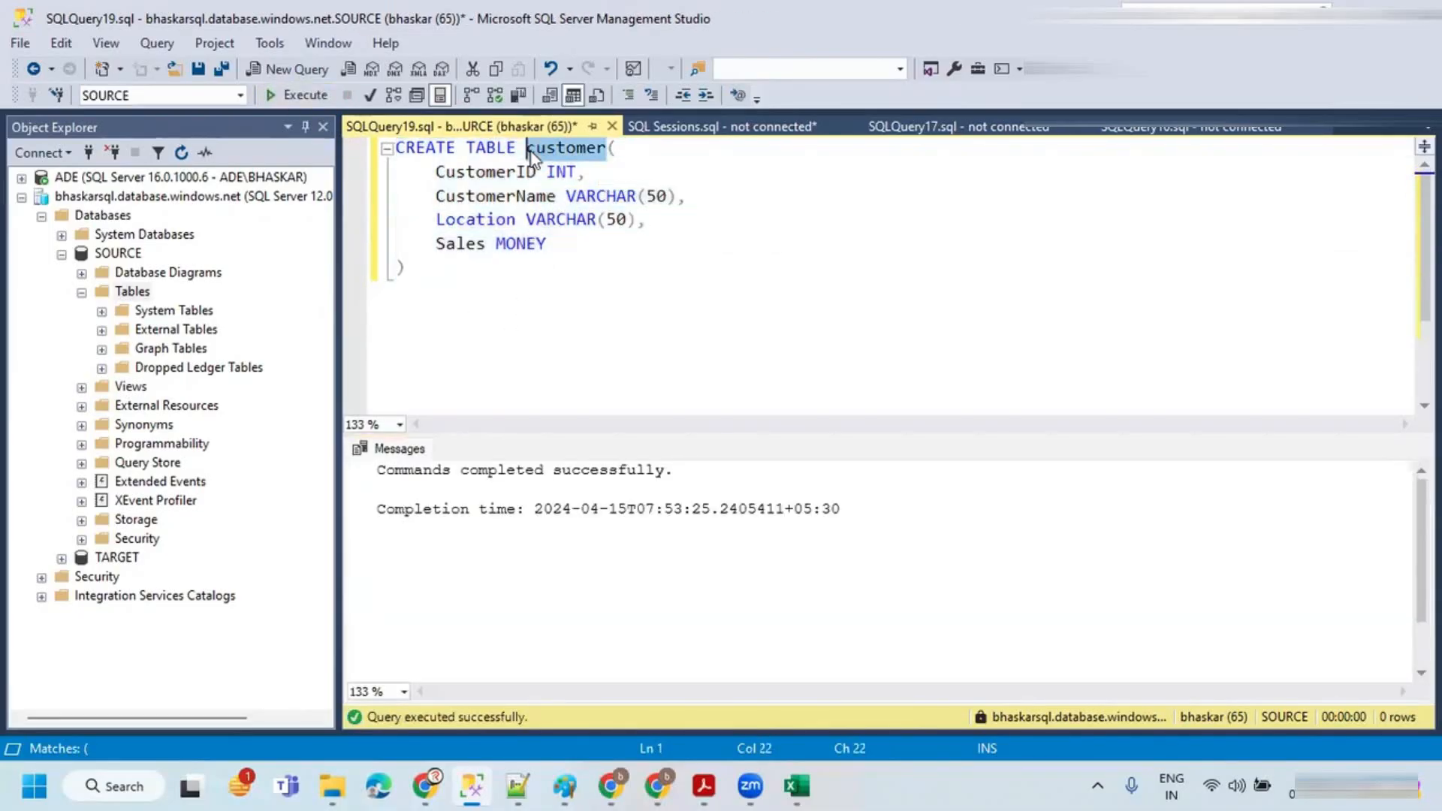
left_click(431, 268)
key("Return")
key("Return")
type("sele")
key("BackSpace")
key("BackSpace")
key("BackSpace")
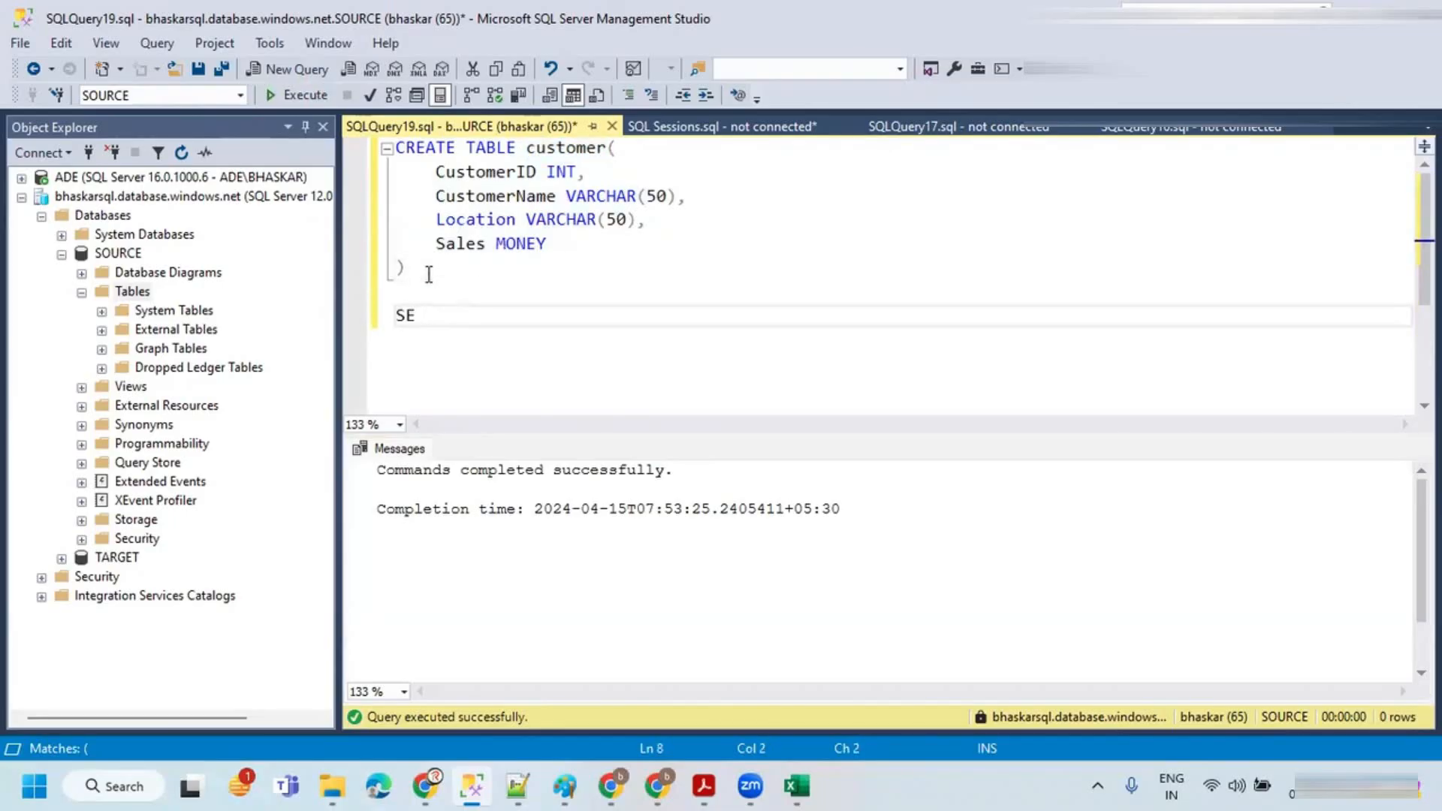
type("ELECT * FROM customer")
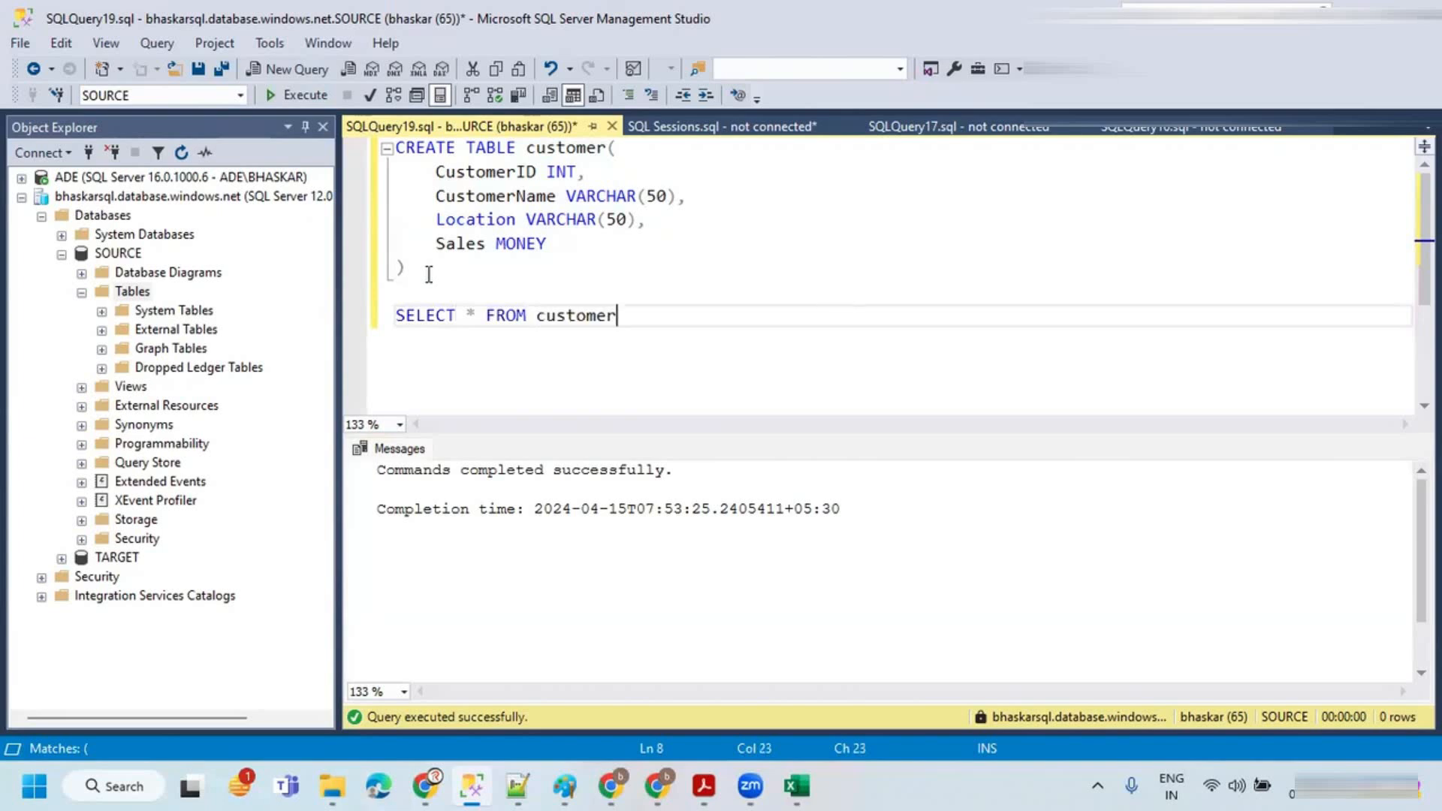
key("shift+Home")
key("F5")
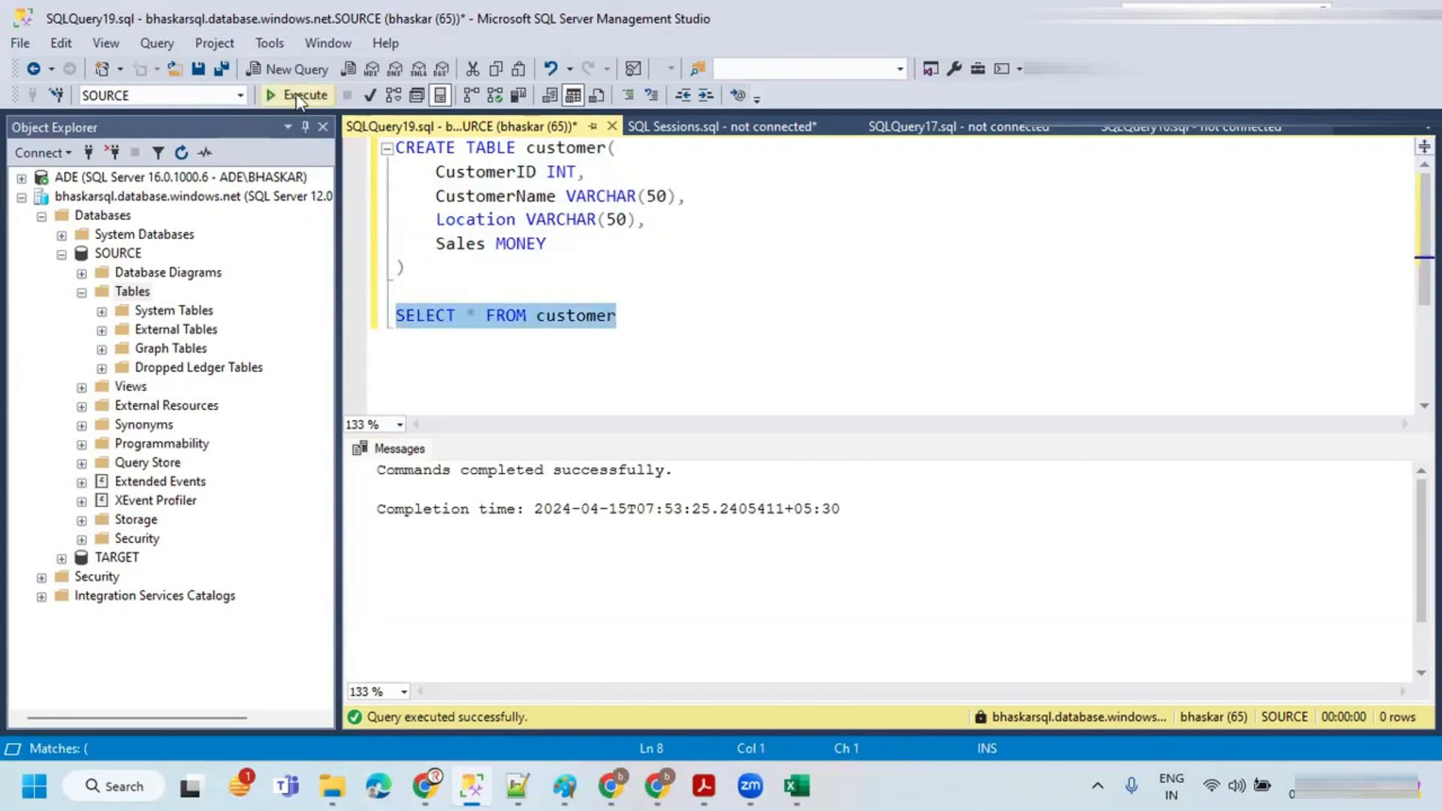
Step: Check the SOURCE database's Tables folder for the new customer table
left_click_drag(653, 321, 348, 138)
key("ctrl+c")
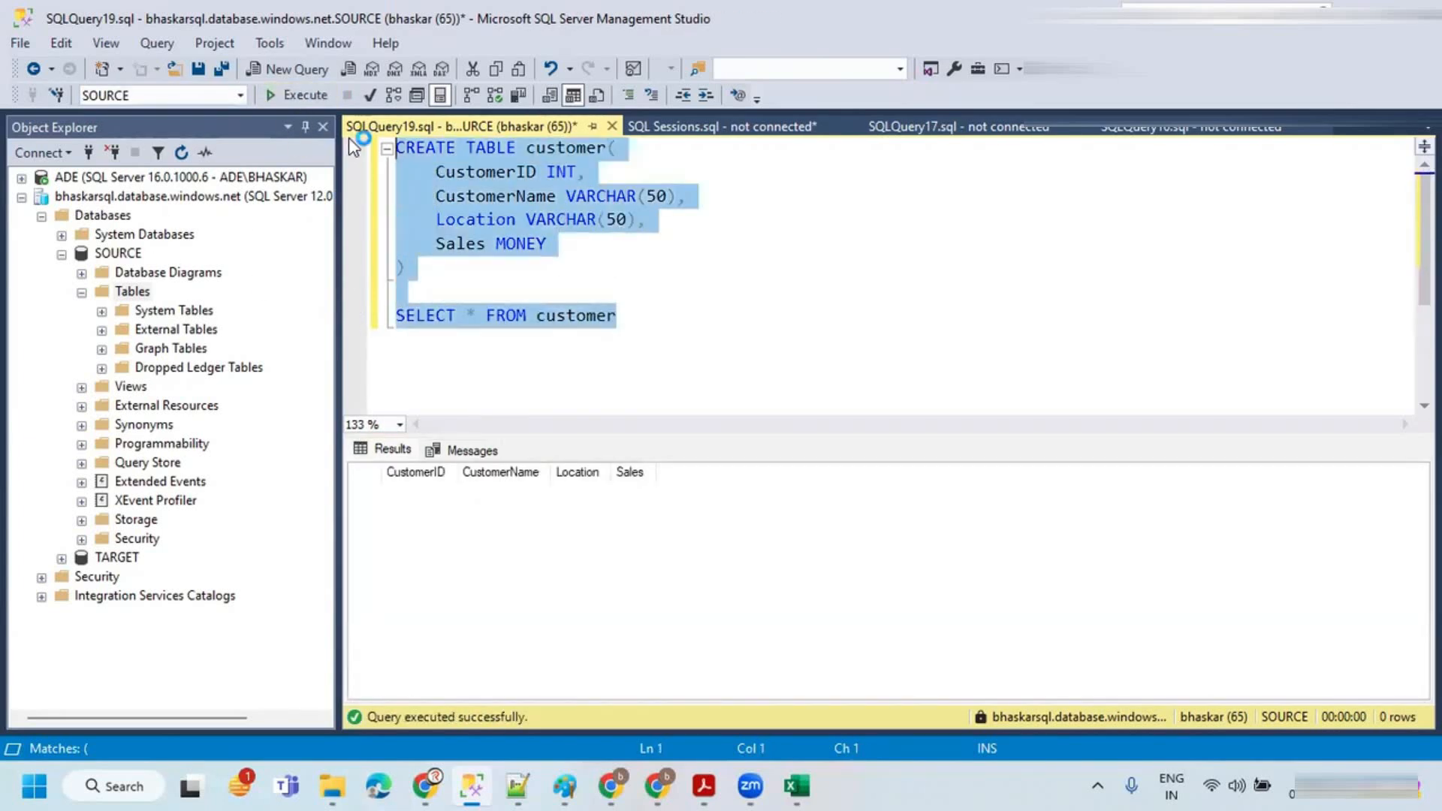
left_click(142, 292)
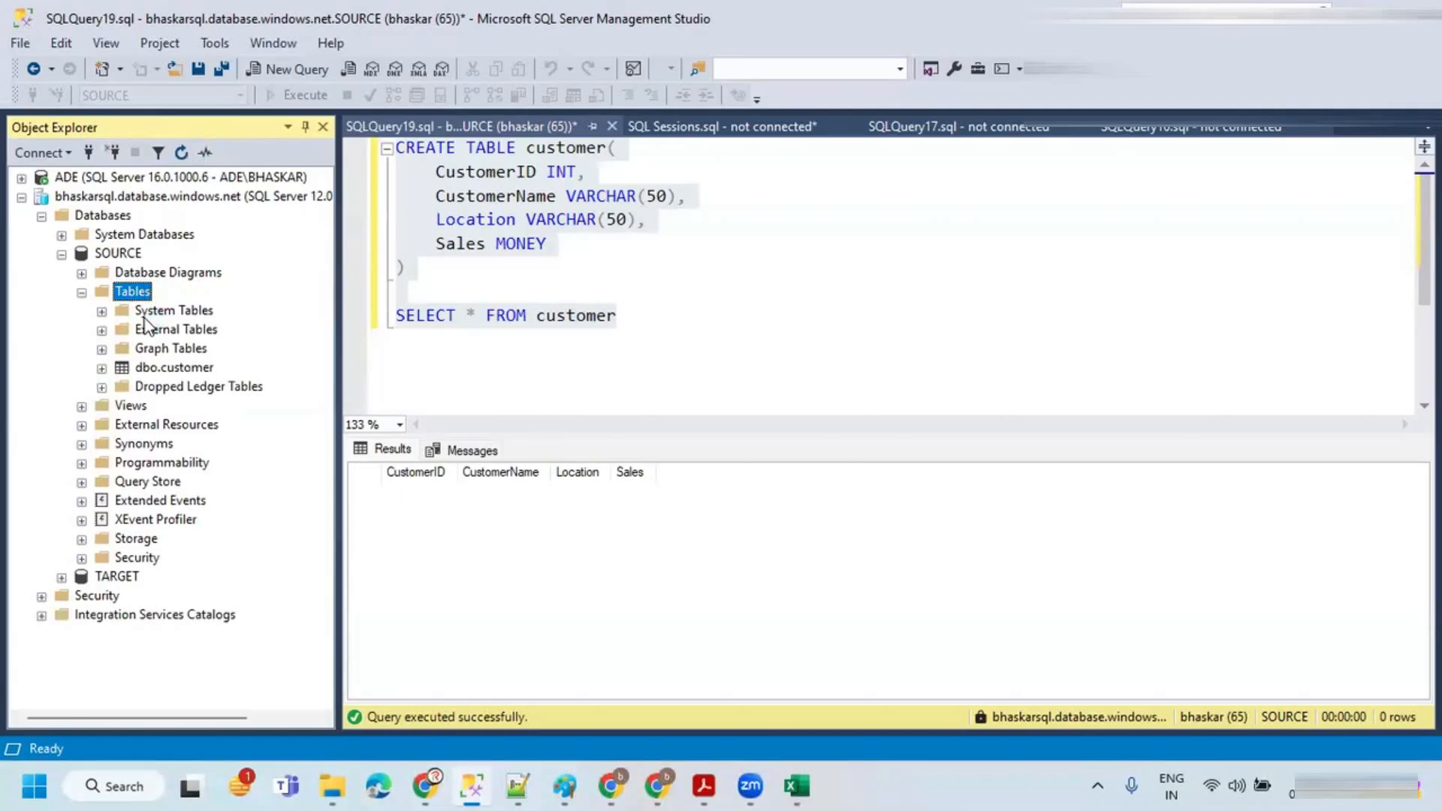
left_click(182, 368)
left_click(647, 269)
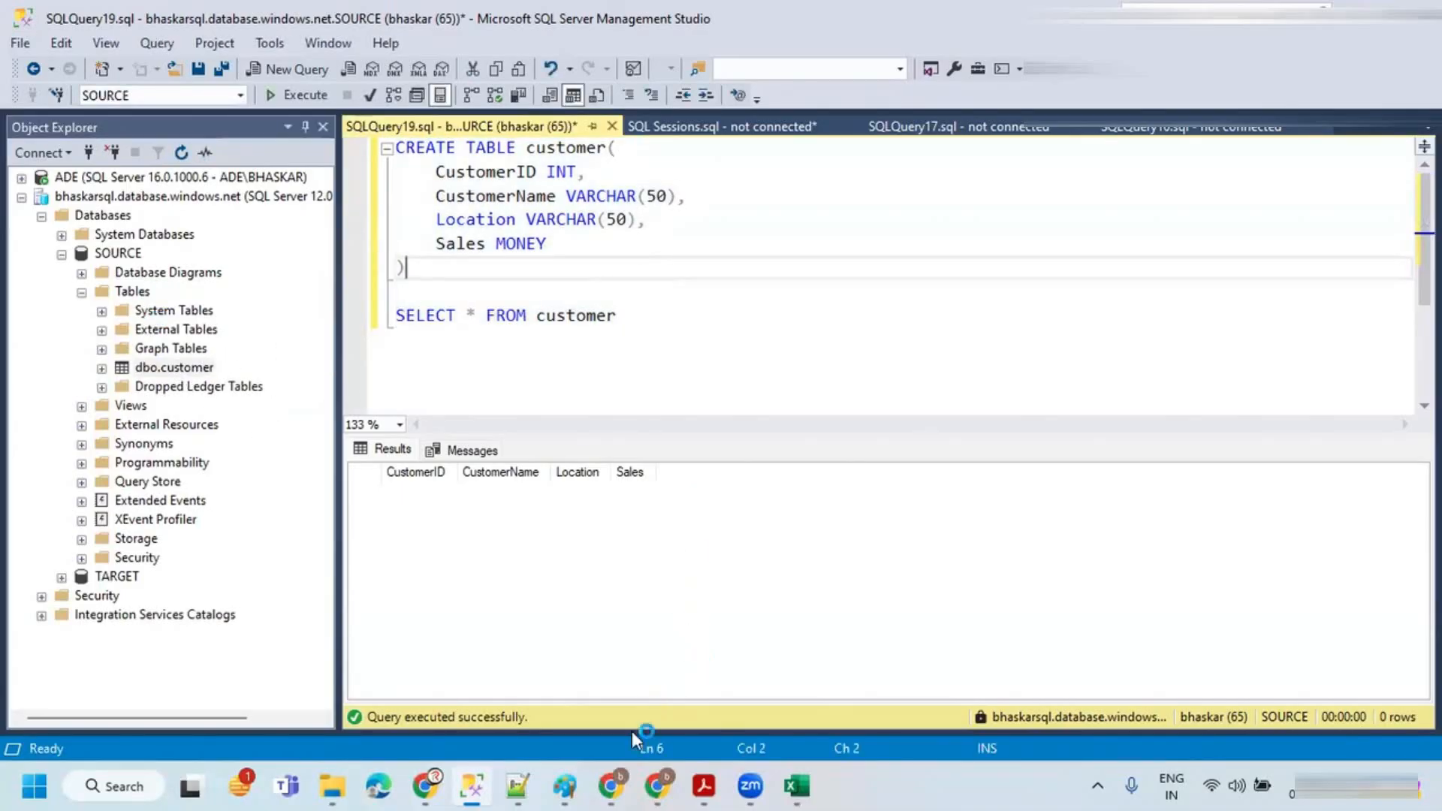
Step: Review the SOURCE and TARGET customer tables mirrored in the Excel workbook
mouse_move(628, 780)
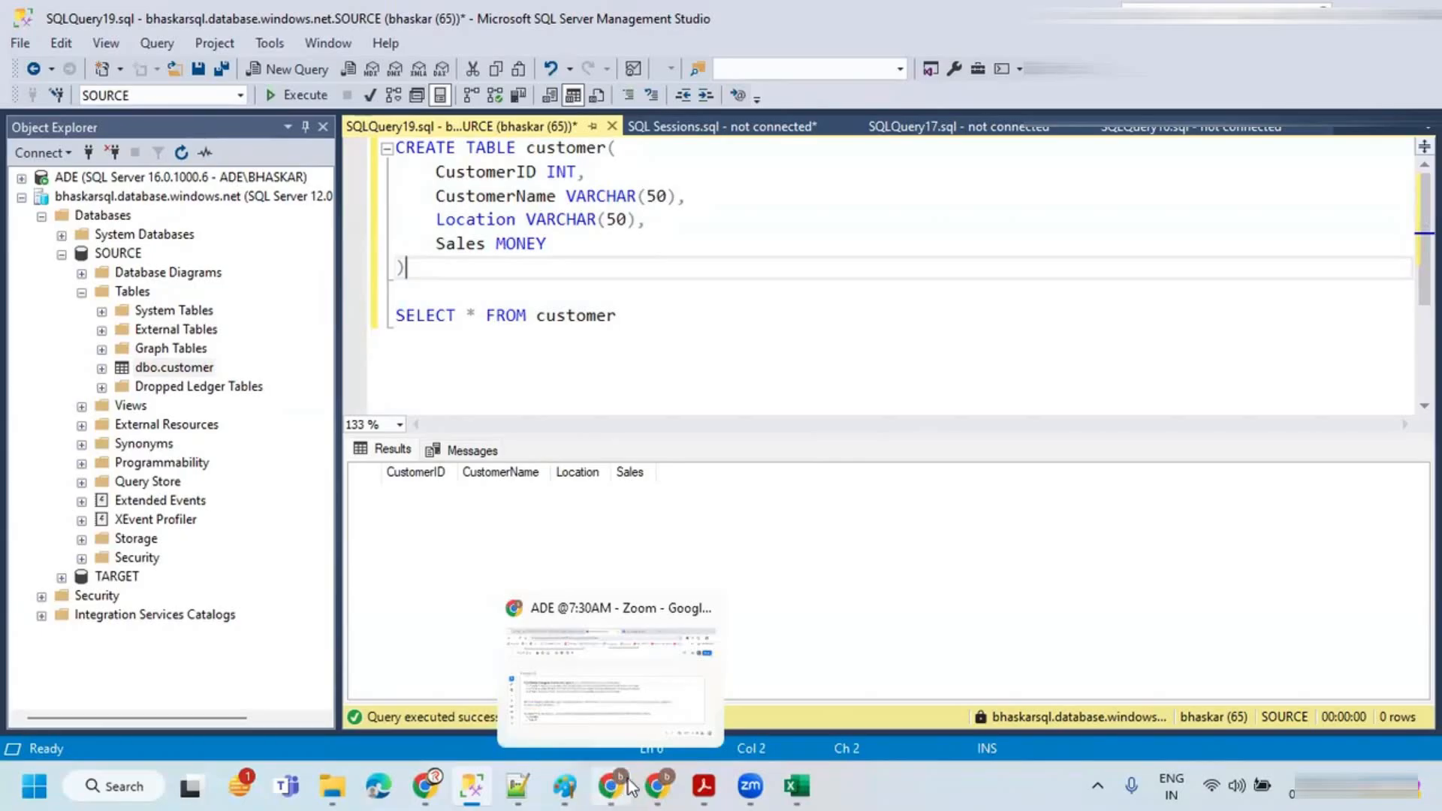
left_click(797, 785)
left_click_drag(116, 294, 425, 300)
left_click_drag(829, 302, 1176, 302)
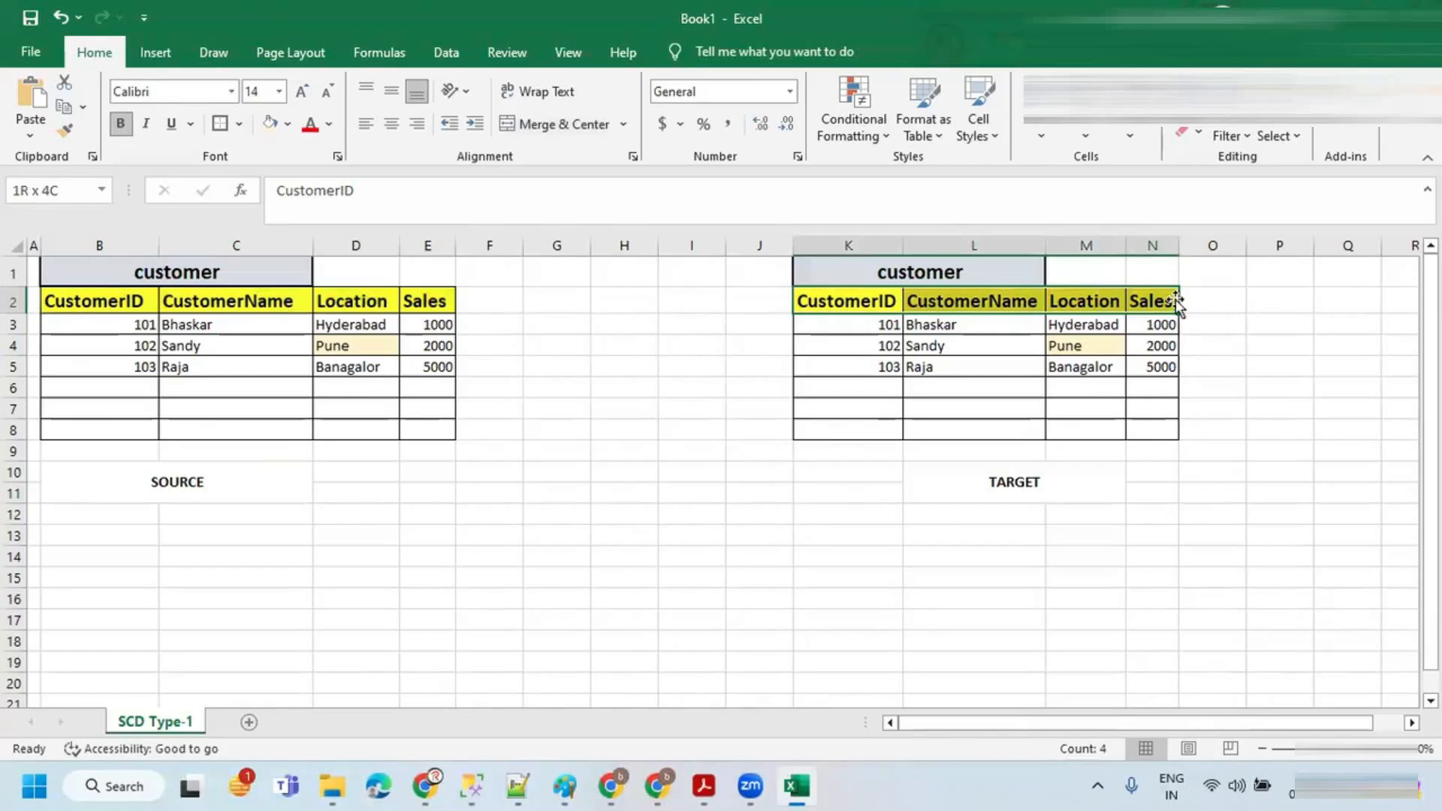
key("alt+Tab")
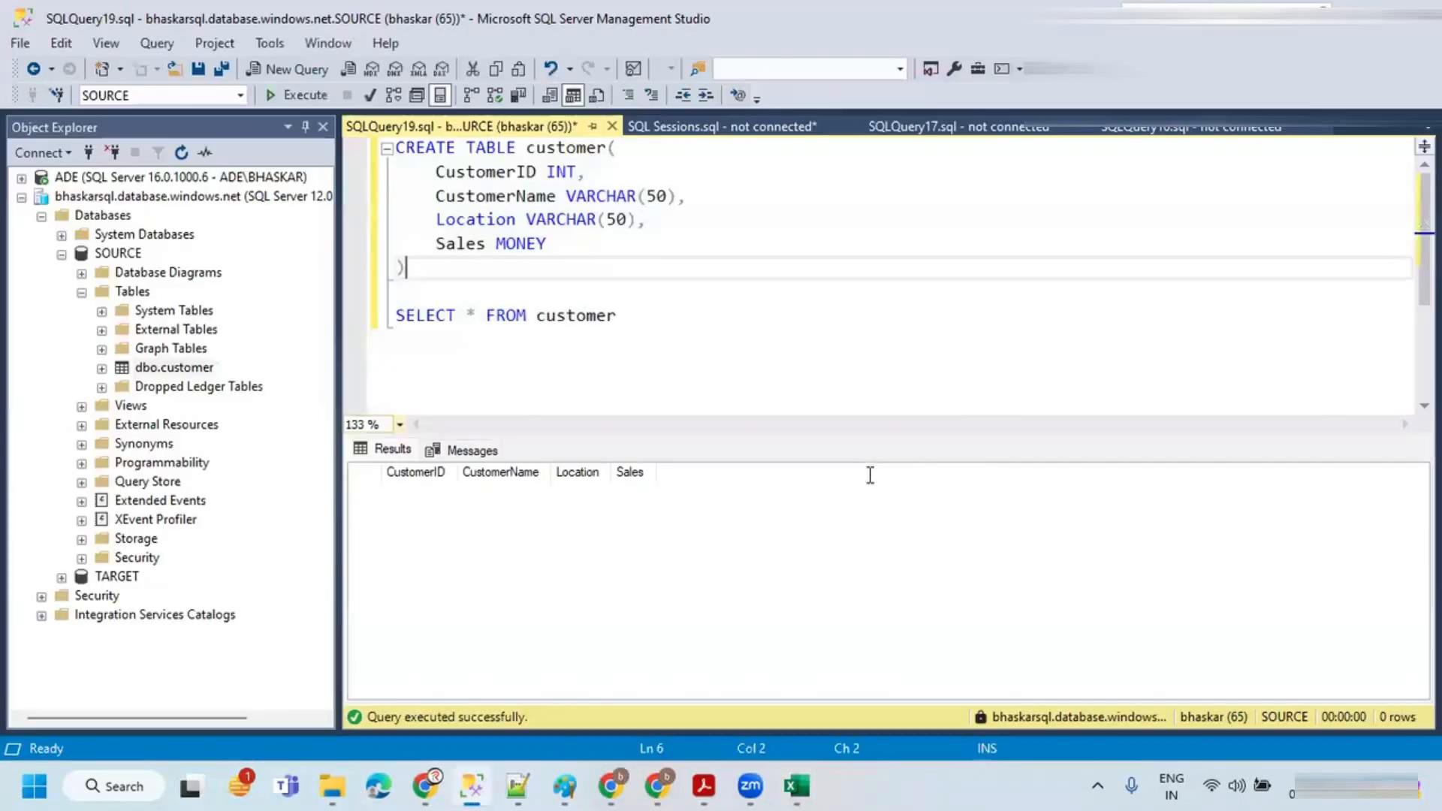
Step: Open a new query on the TARGET database, paste the CREATE TABLE customer and SELECT script, and run it
left_click(116, 577)
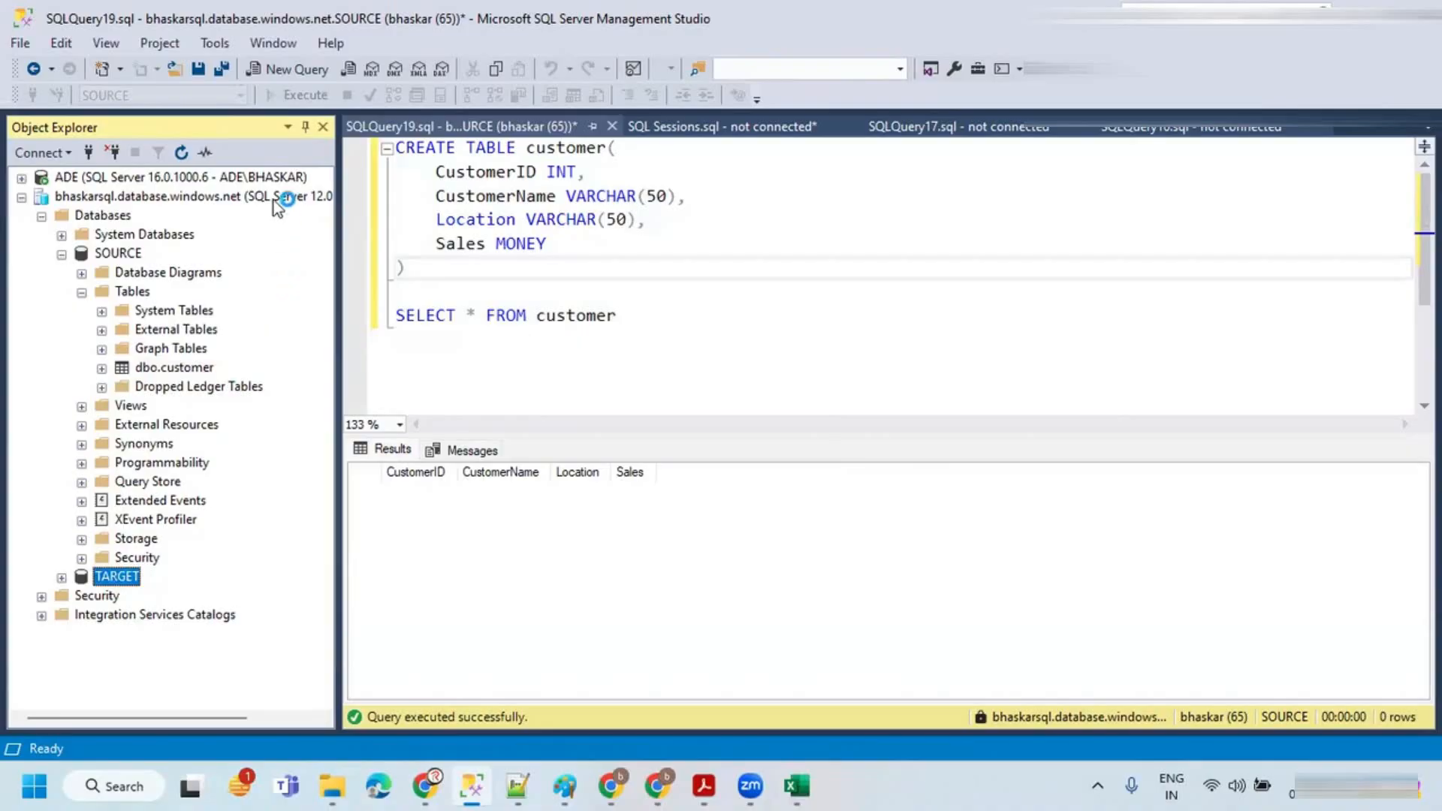
left_click(289, 70)
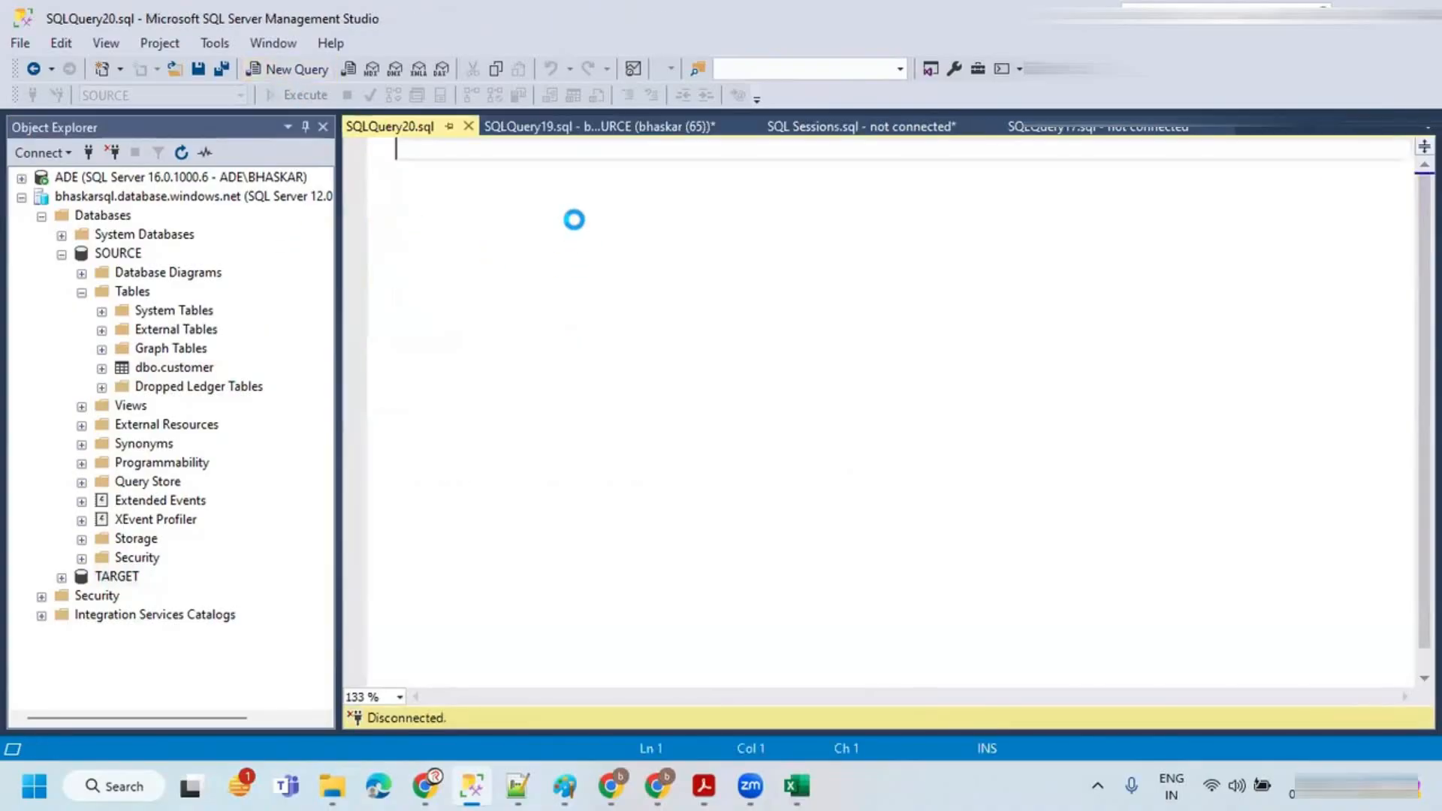
key("ctrl+v")
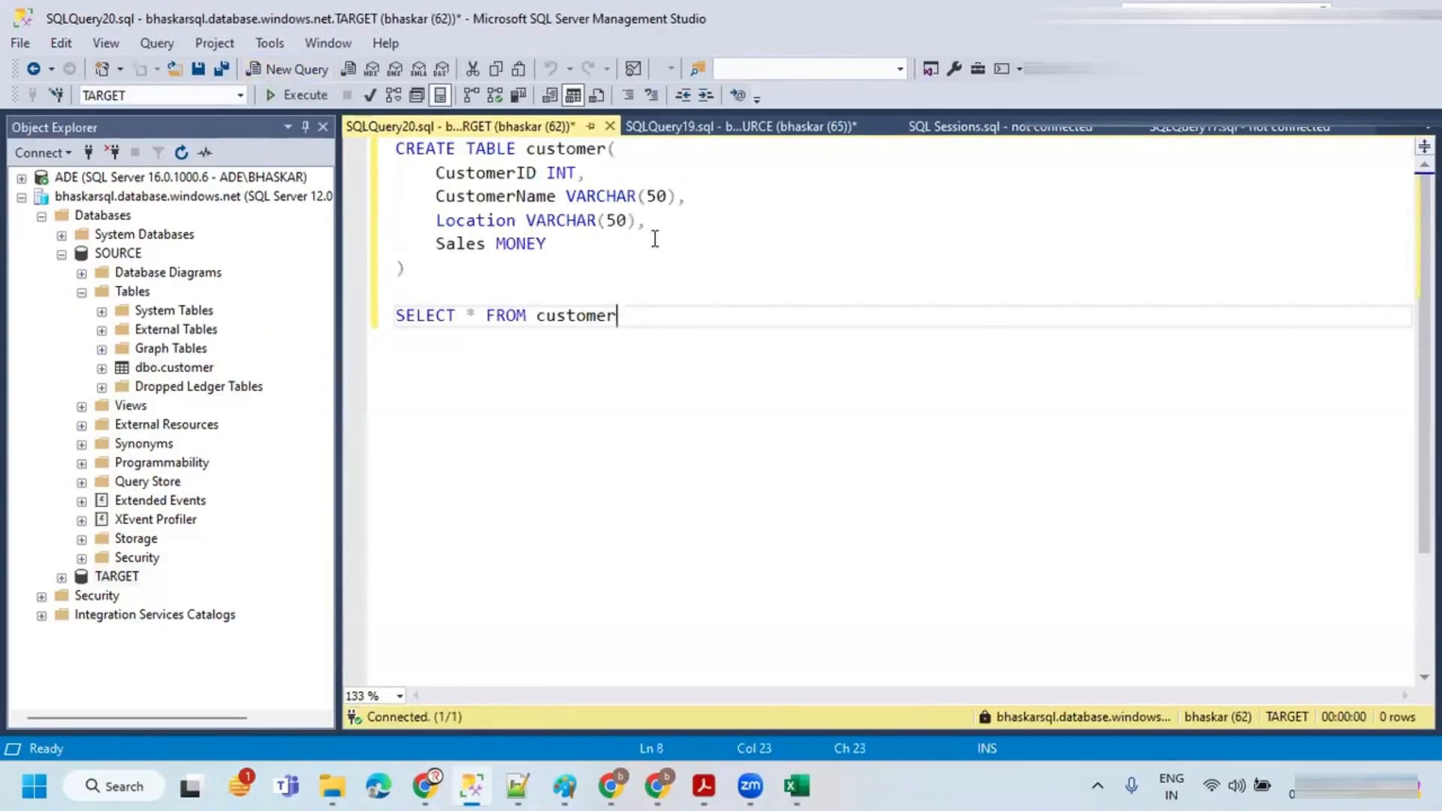
left_click_drag(617, 317, 319, 143)
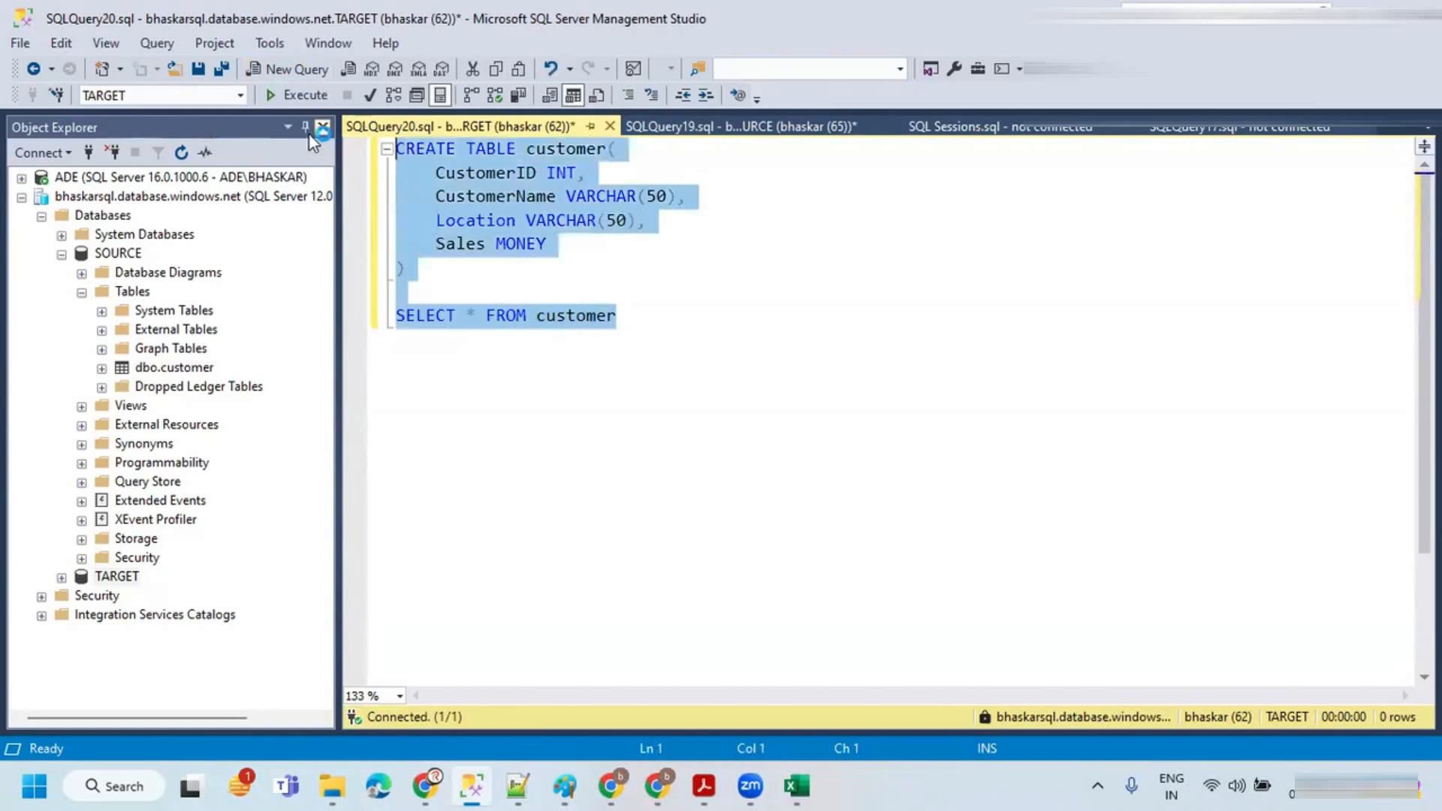
left_click(287, 95)
left_click(583, 290)
left_click_drag(503, 270, 379, 149)
left_click(705, 295)
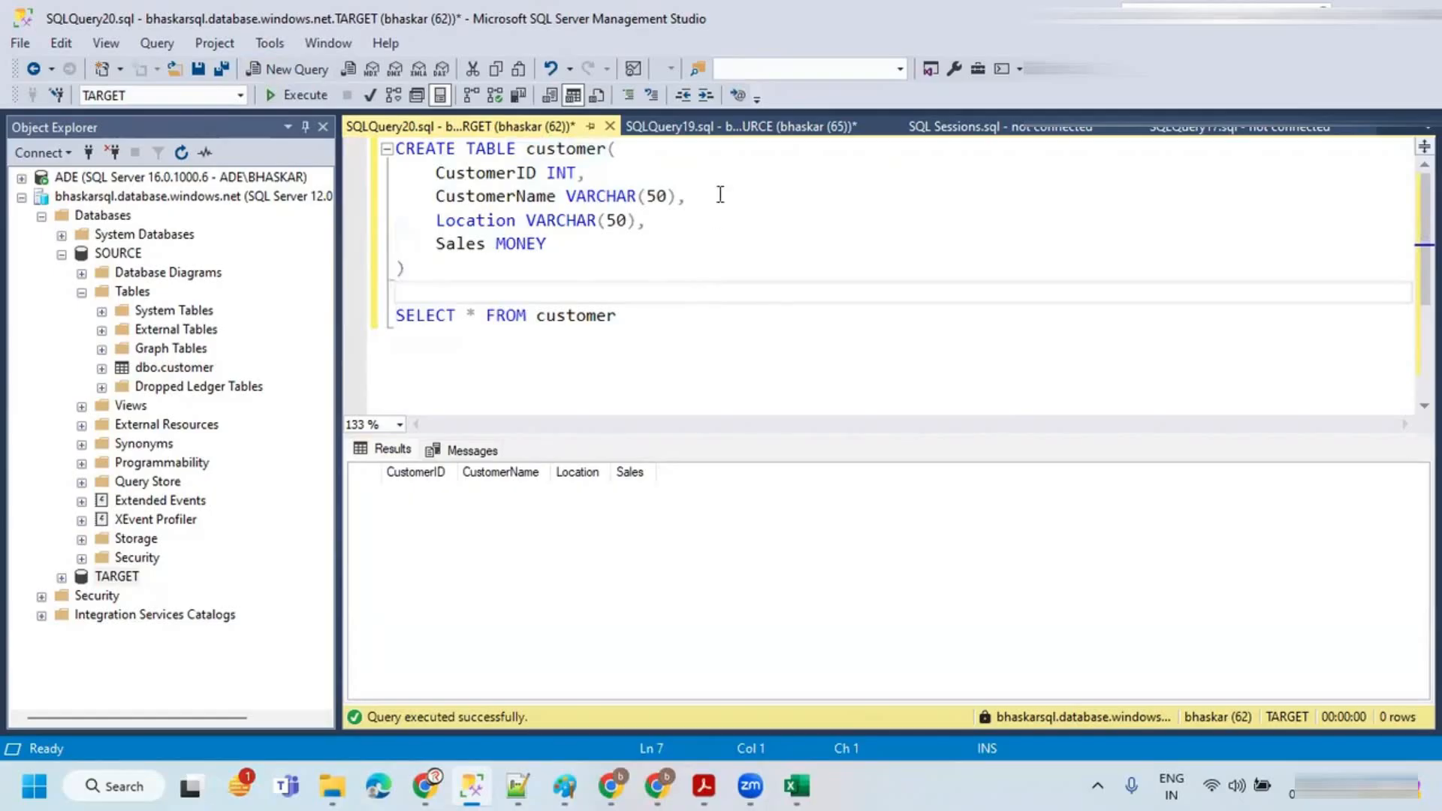
Step: In the SOURCE query, write an INSERT INTO customer VALUES statement for customer 101 with a customer name, Hyderabad and 1000
left_click(720, 128)
left_click(648, 314)
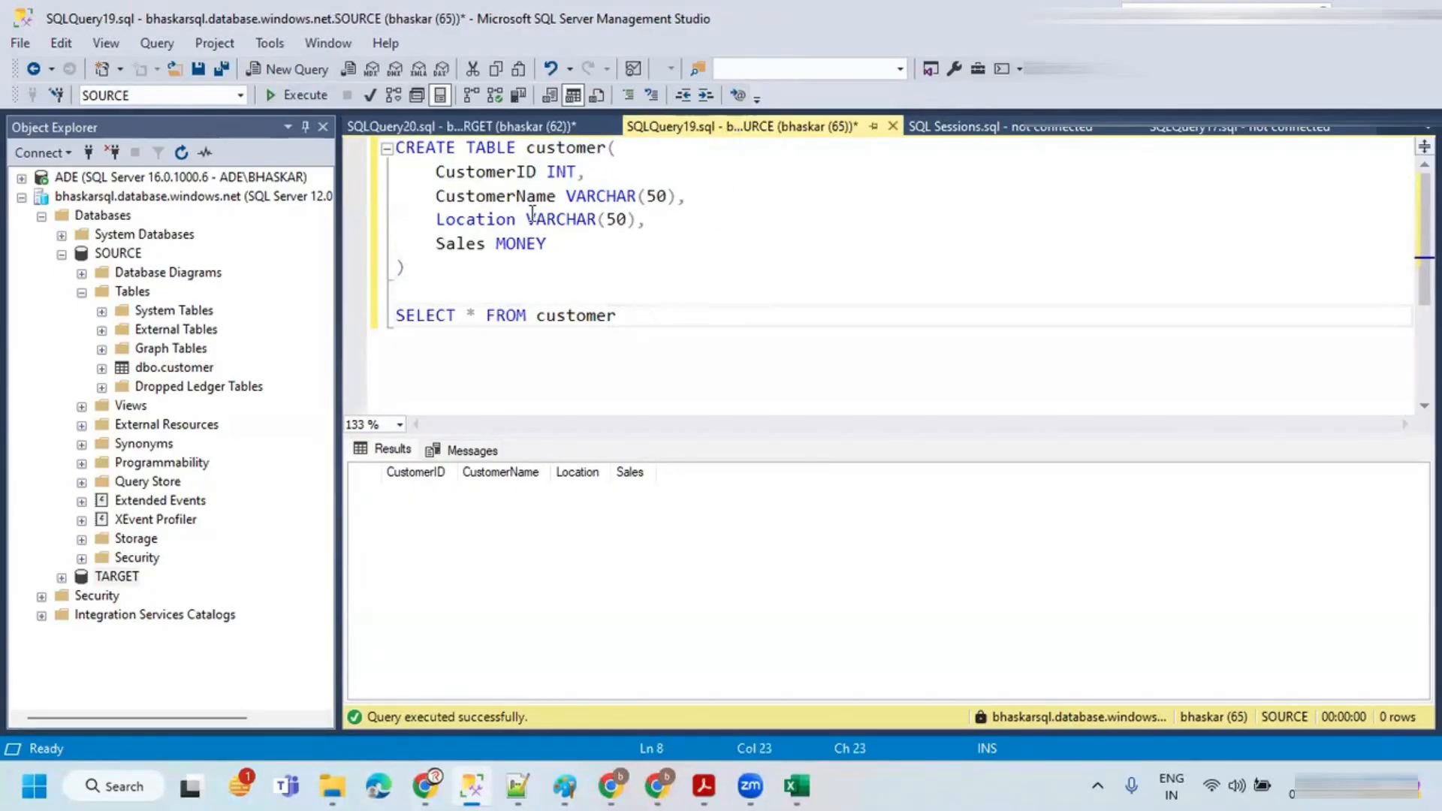
left_click(494, 281)
key("Up")
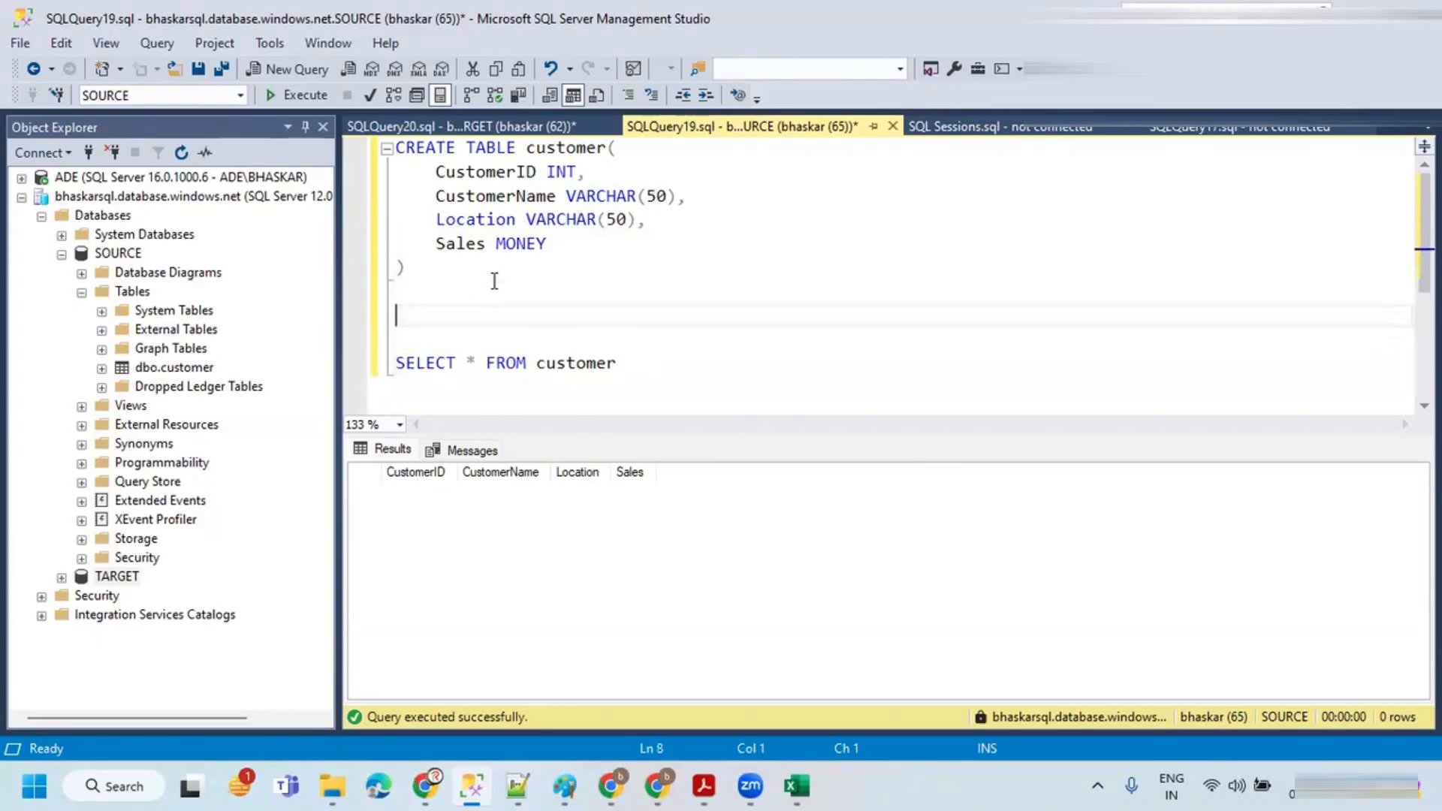
type("INSERT INTO customer(")
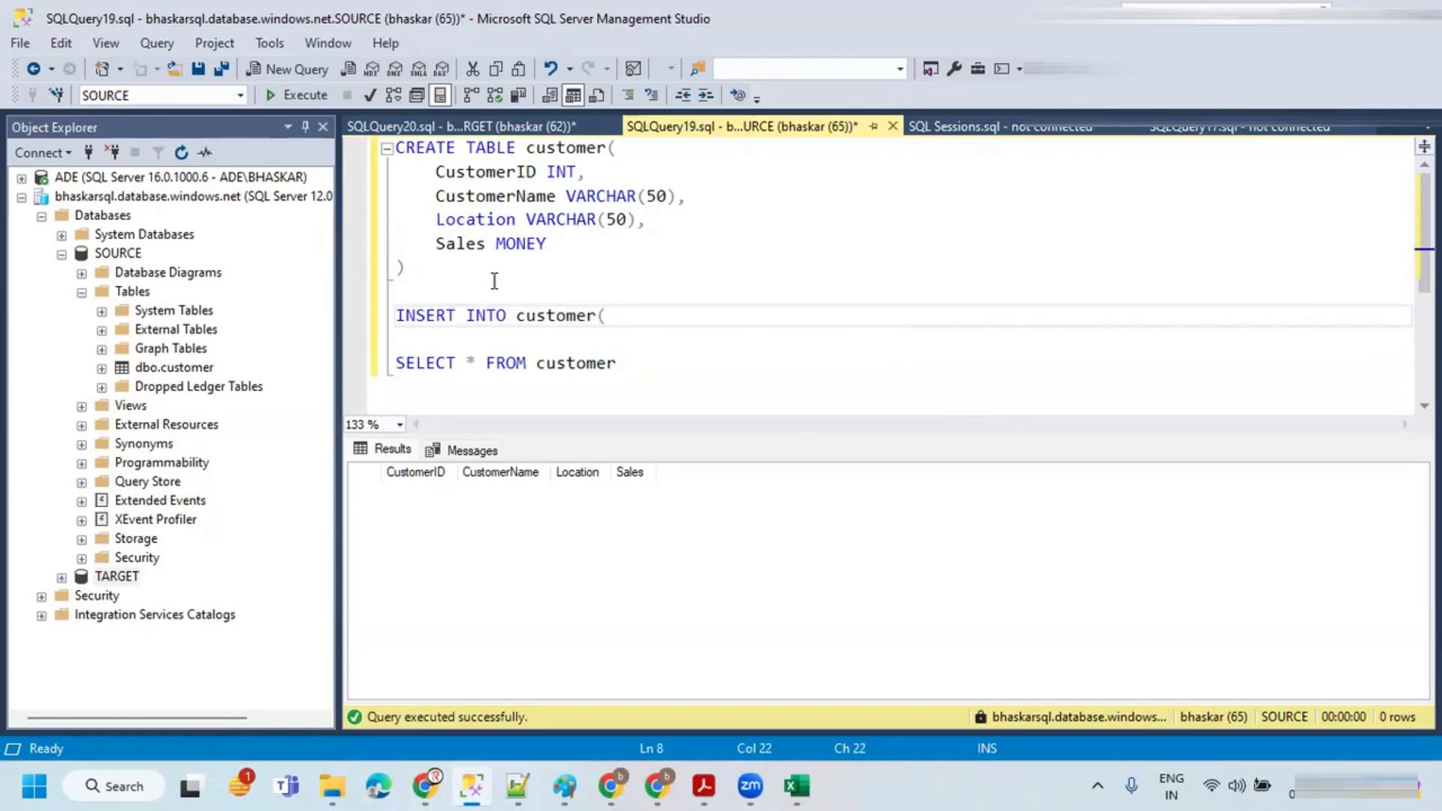
key("BackSpace")
type("VALUES(101, ")
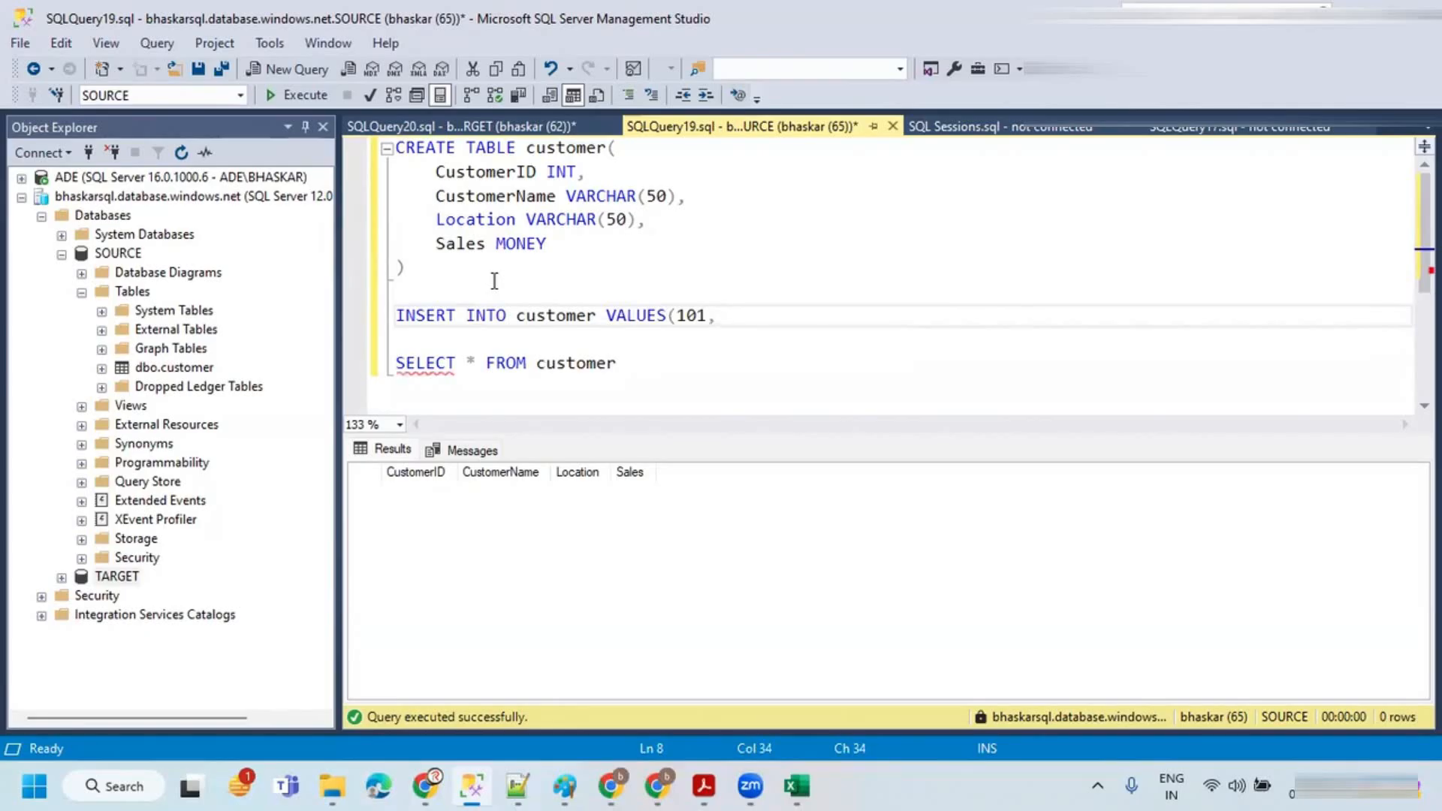
type("'bhas")
key("BackSpace")
key("BackSpace")
key("BackSpace")
key("BackSpace")
type("Bhaskar',")
key("alt+Tab")
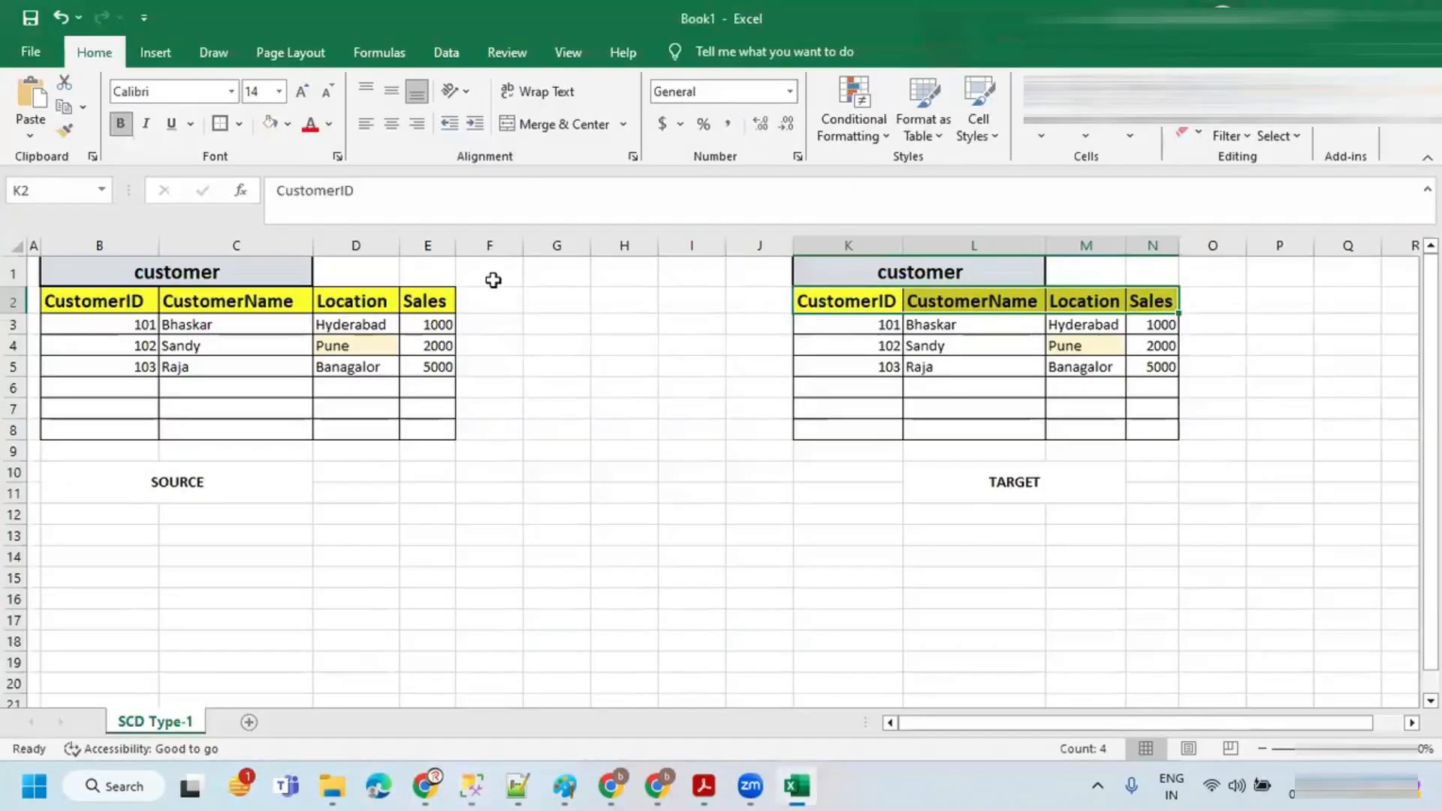
key("alt+Tab")
type("'H")
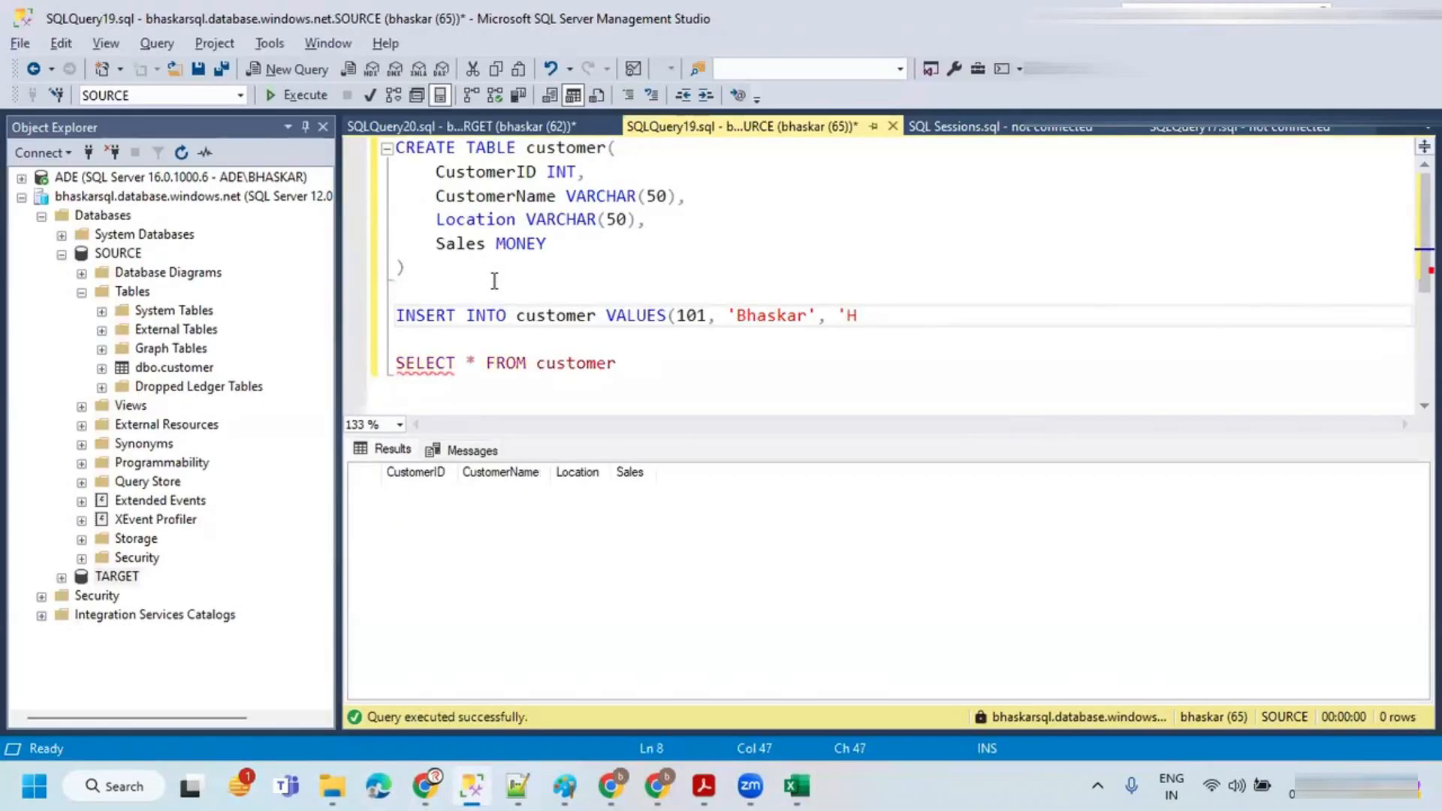
type("yderbad'")
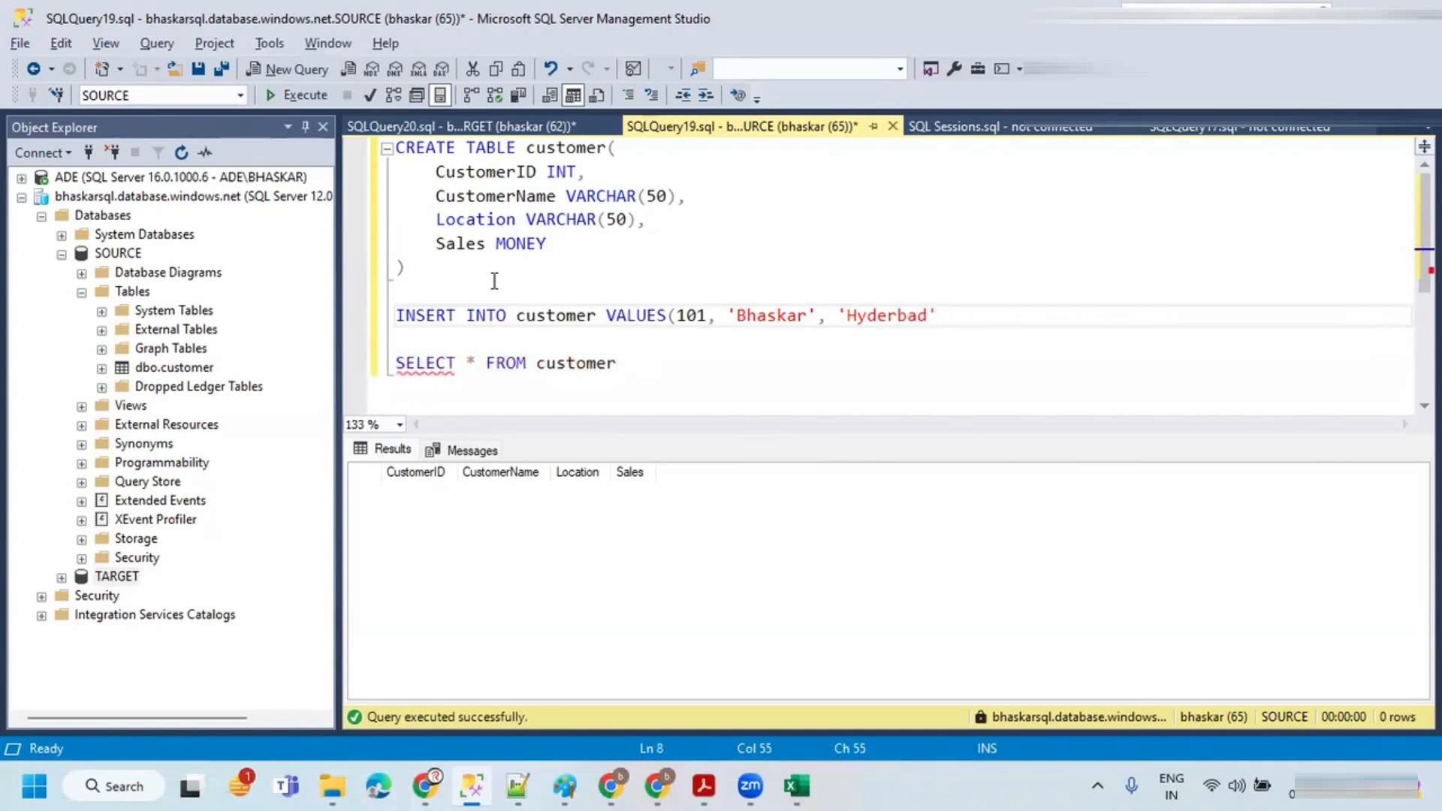
left_click(898, 316)
type("a")
left_click(965, 315)
type(", 1000)")
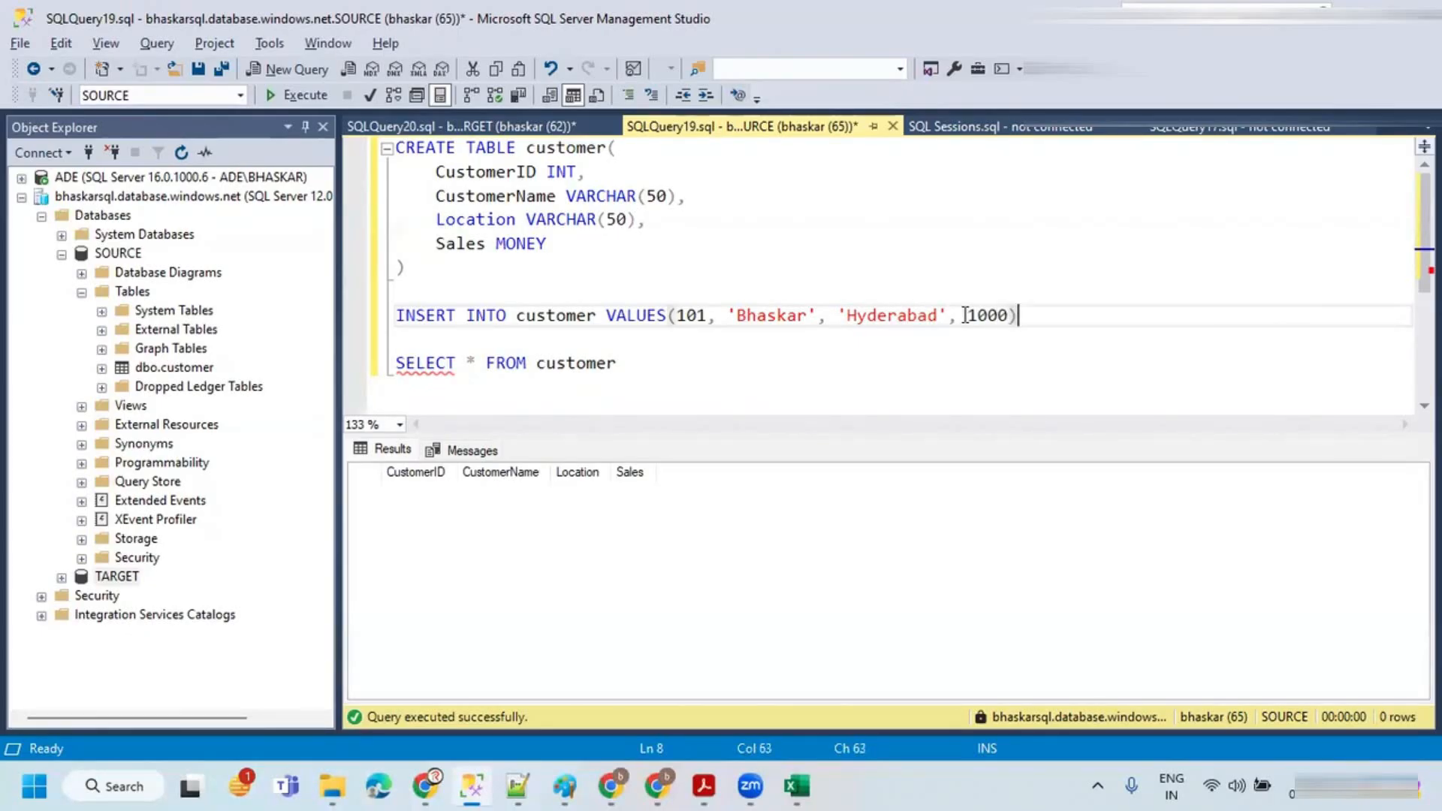
Step: Run the INSERT statement, then the SELECT * FROM customer query, on the SOURCE database
left_click_drag(1043, 316, 310, 316)
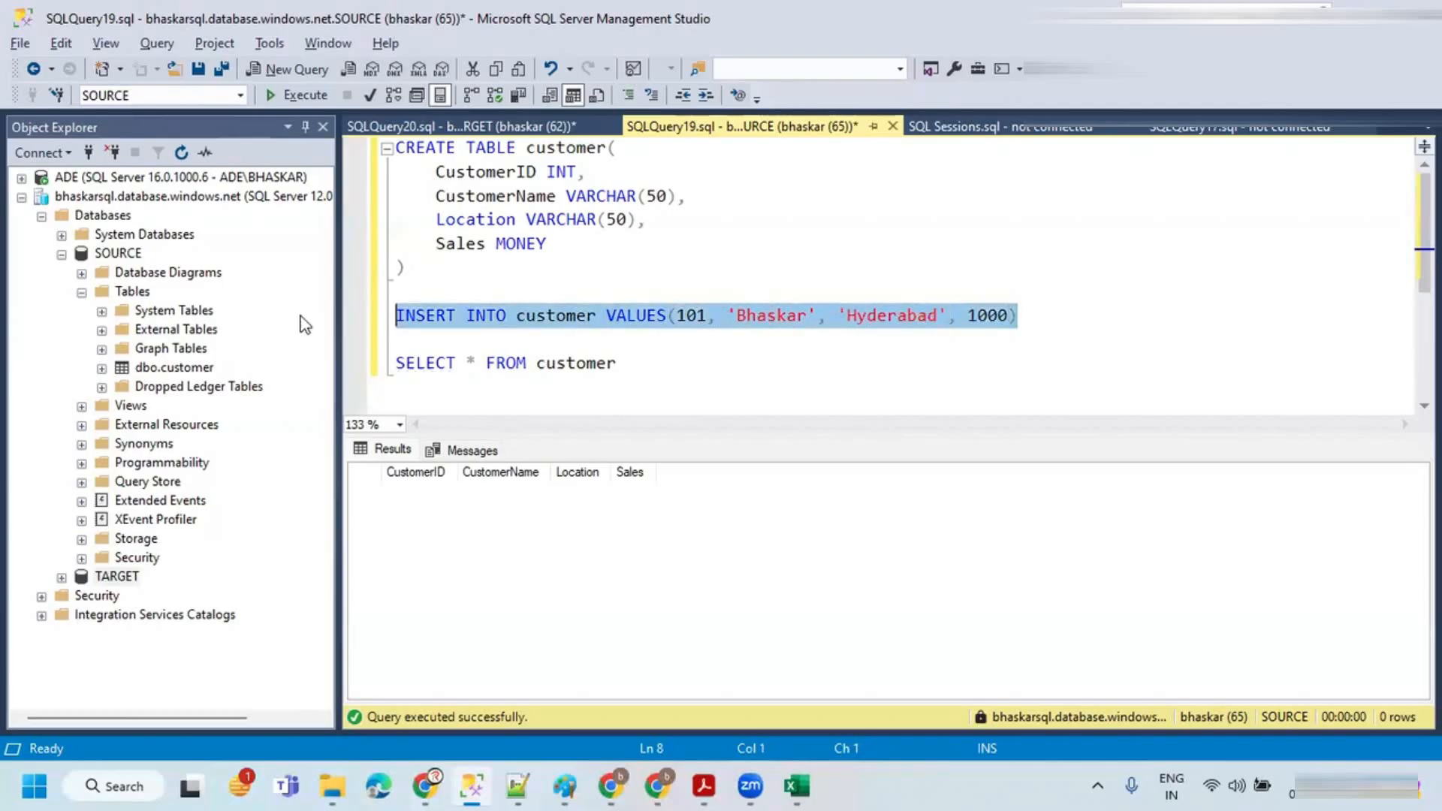
left_click(292, 99)
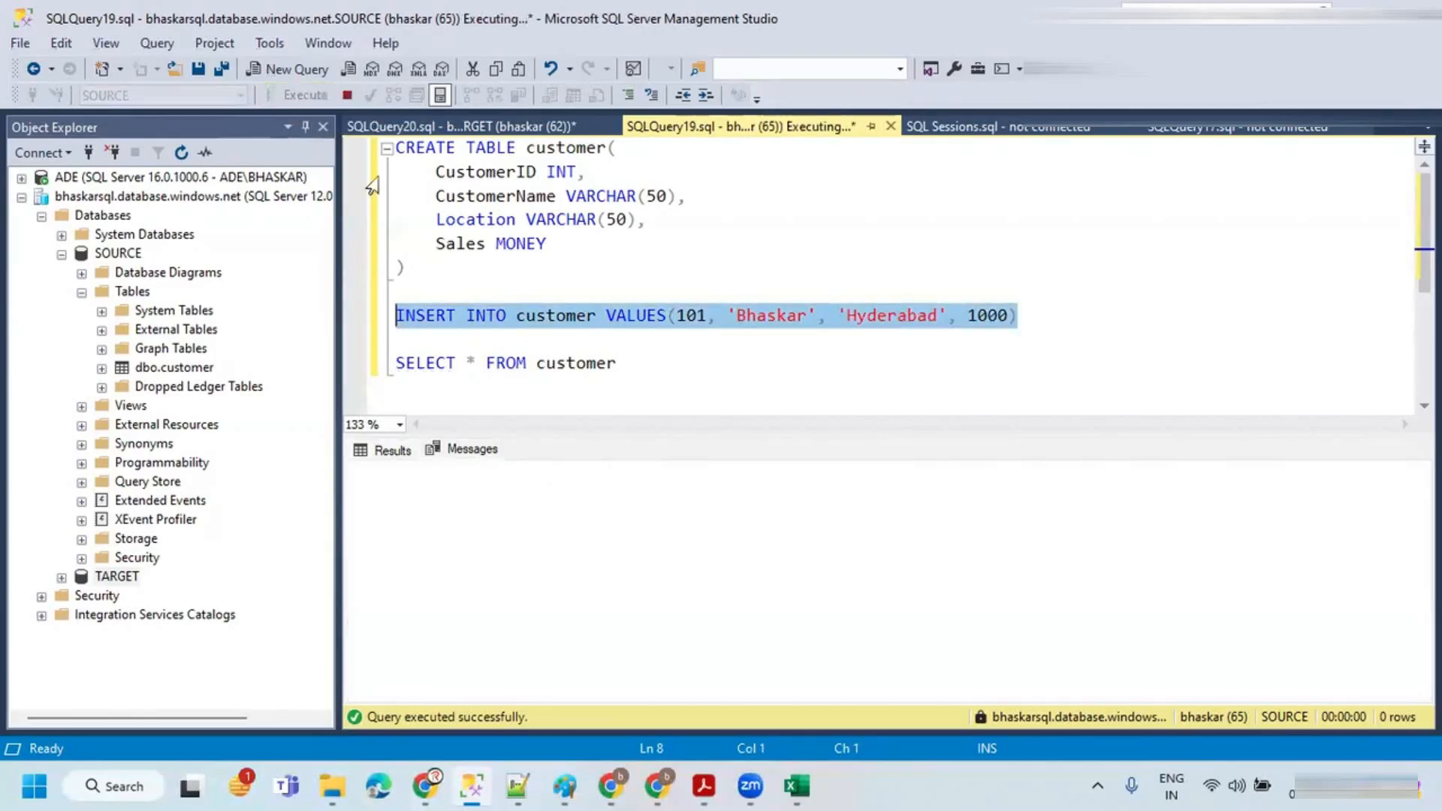
left_click_drag(638, 364, 381, 360)
left_click(292, 95)
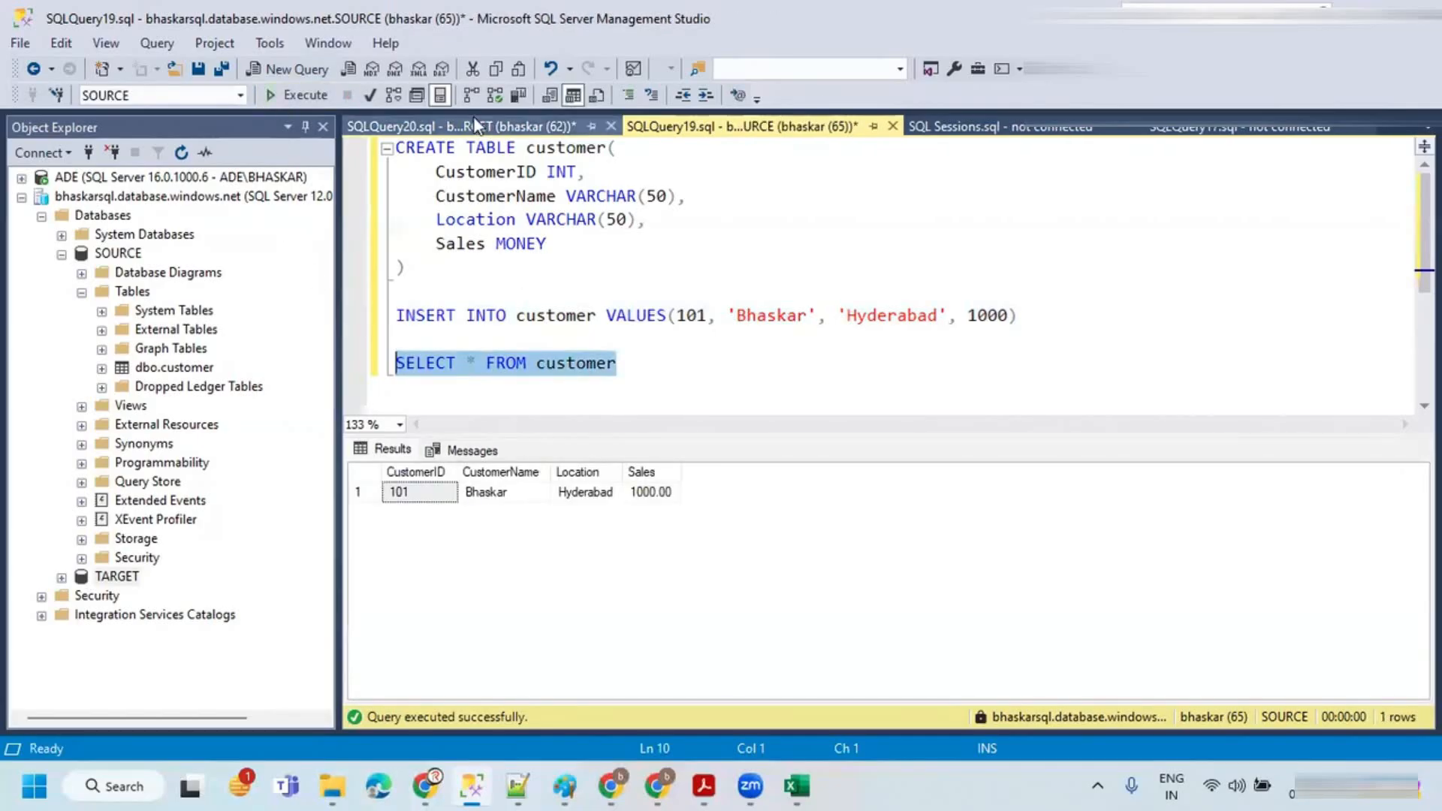
Step: Run the SELECT * FROM customer query against the TARGET database
left_click(483, 126)
left_click_drag(635, 315, 391, 316)
left_click(291, 96)
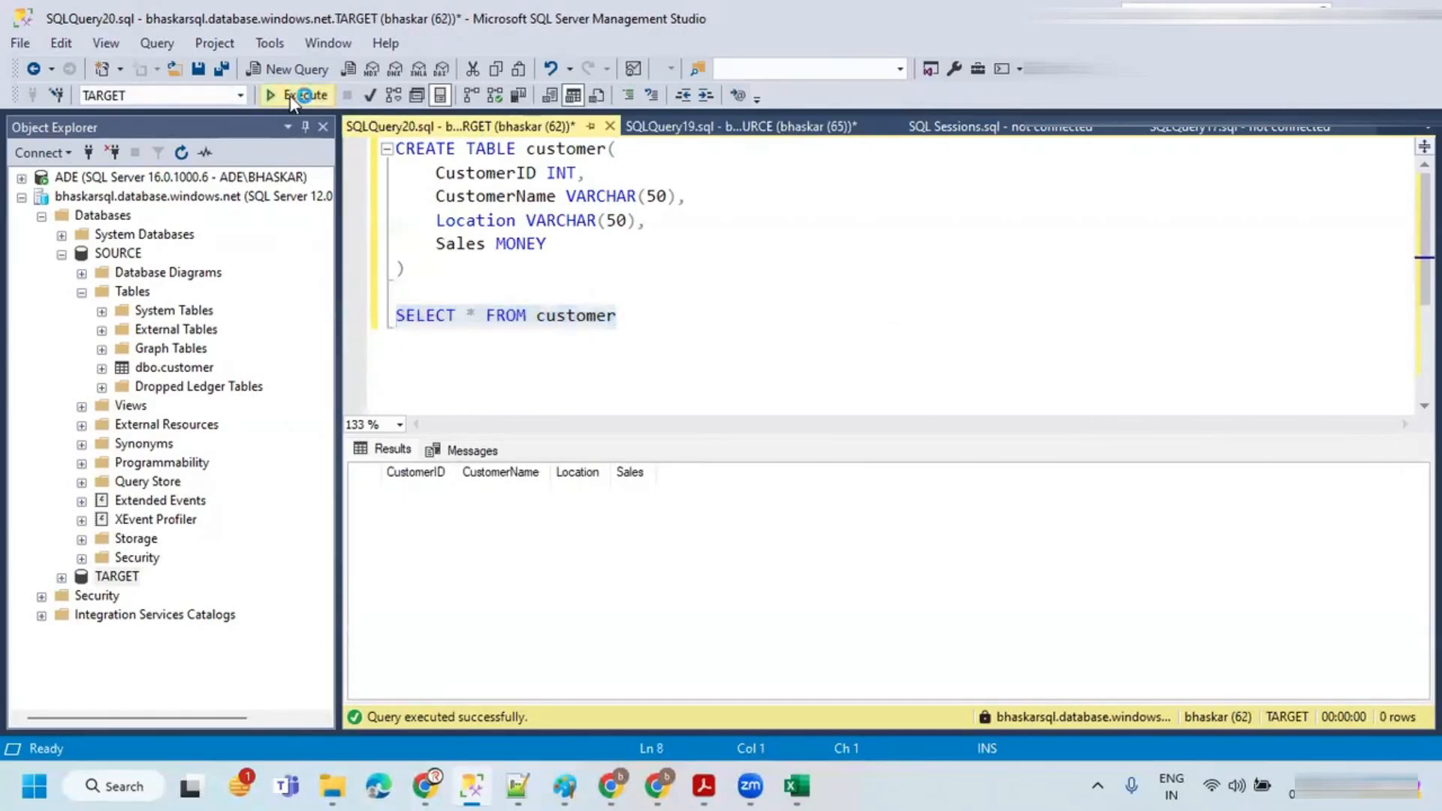
left_click(709, 284)
left_click(729, 128)
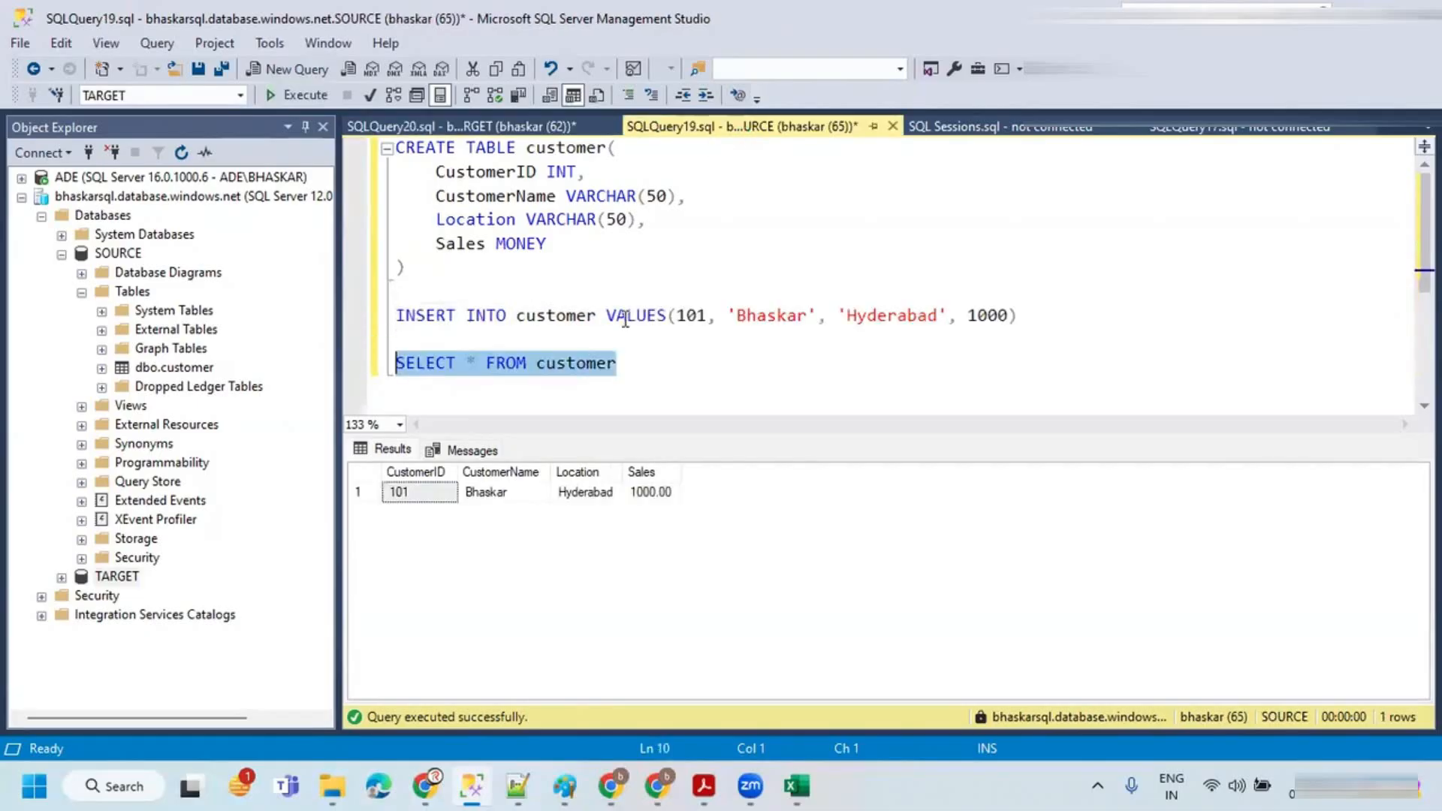
Step: In a new browser tab, search the Azure portal for Azure DevOps organizations and open My Azure DevOps Organizations
left_click(656, 786)
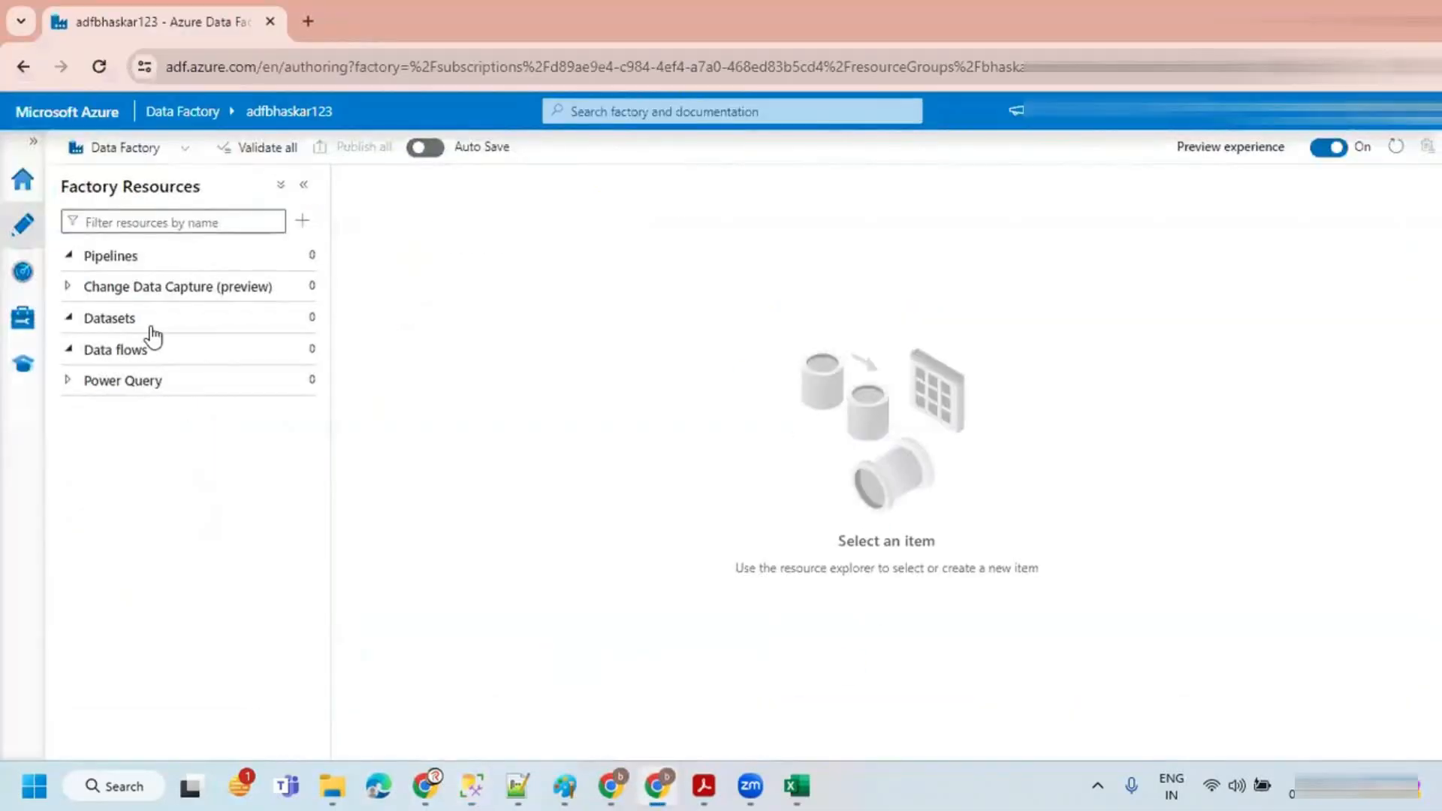
left_click(36, 144)
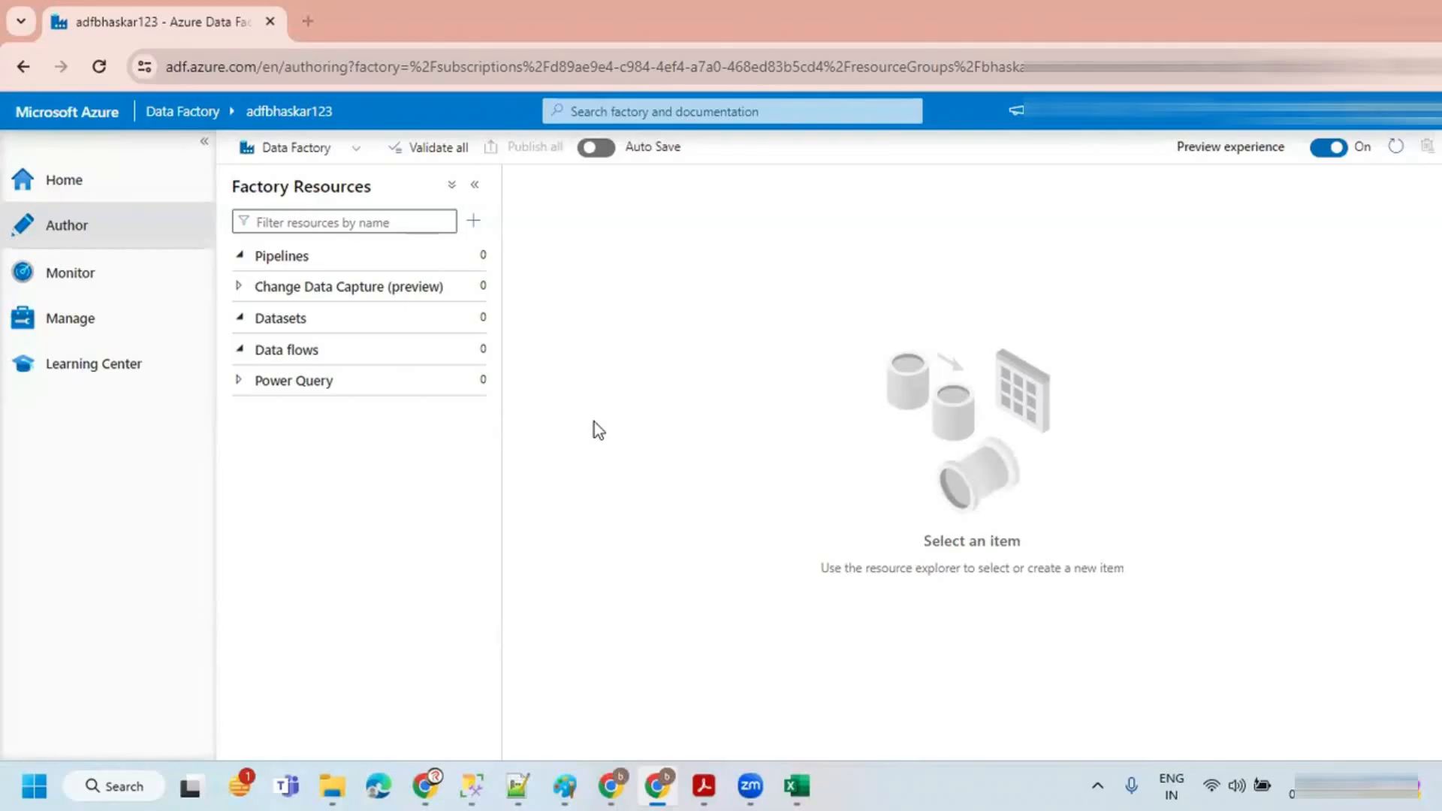
left_click(307, 24)
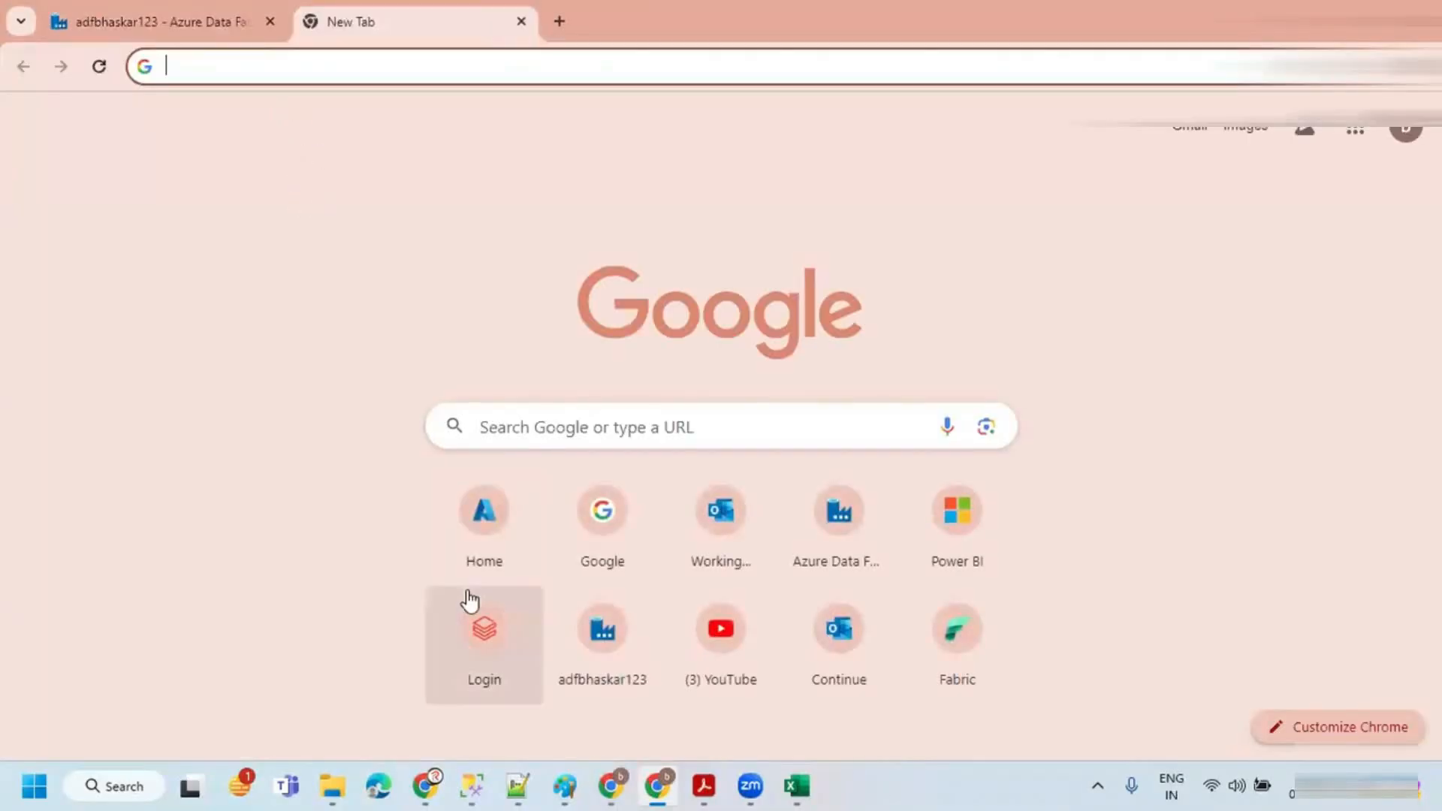
left_click(483, 513)
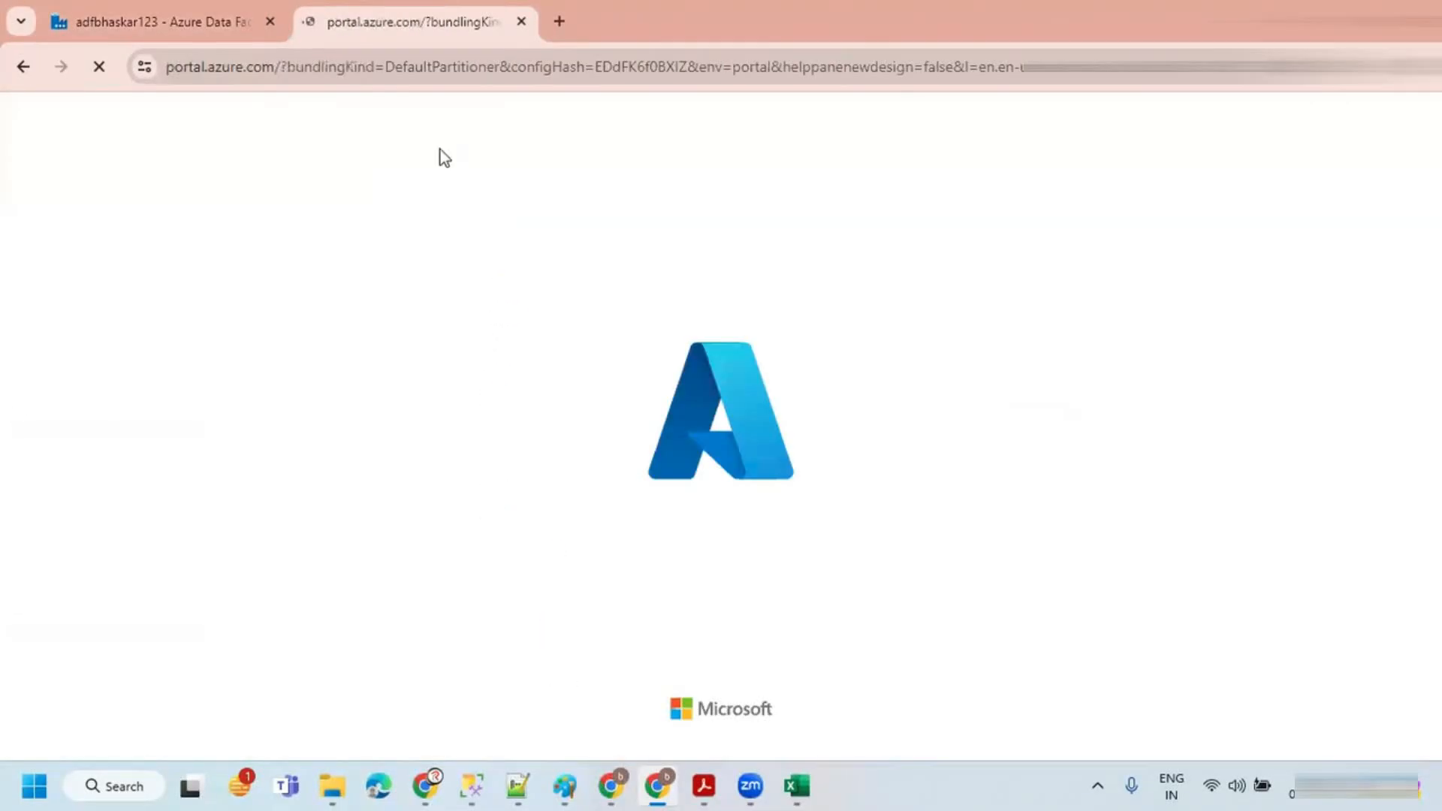
left_click(428, 115)
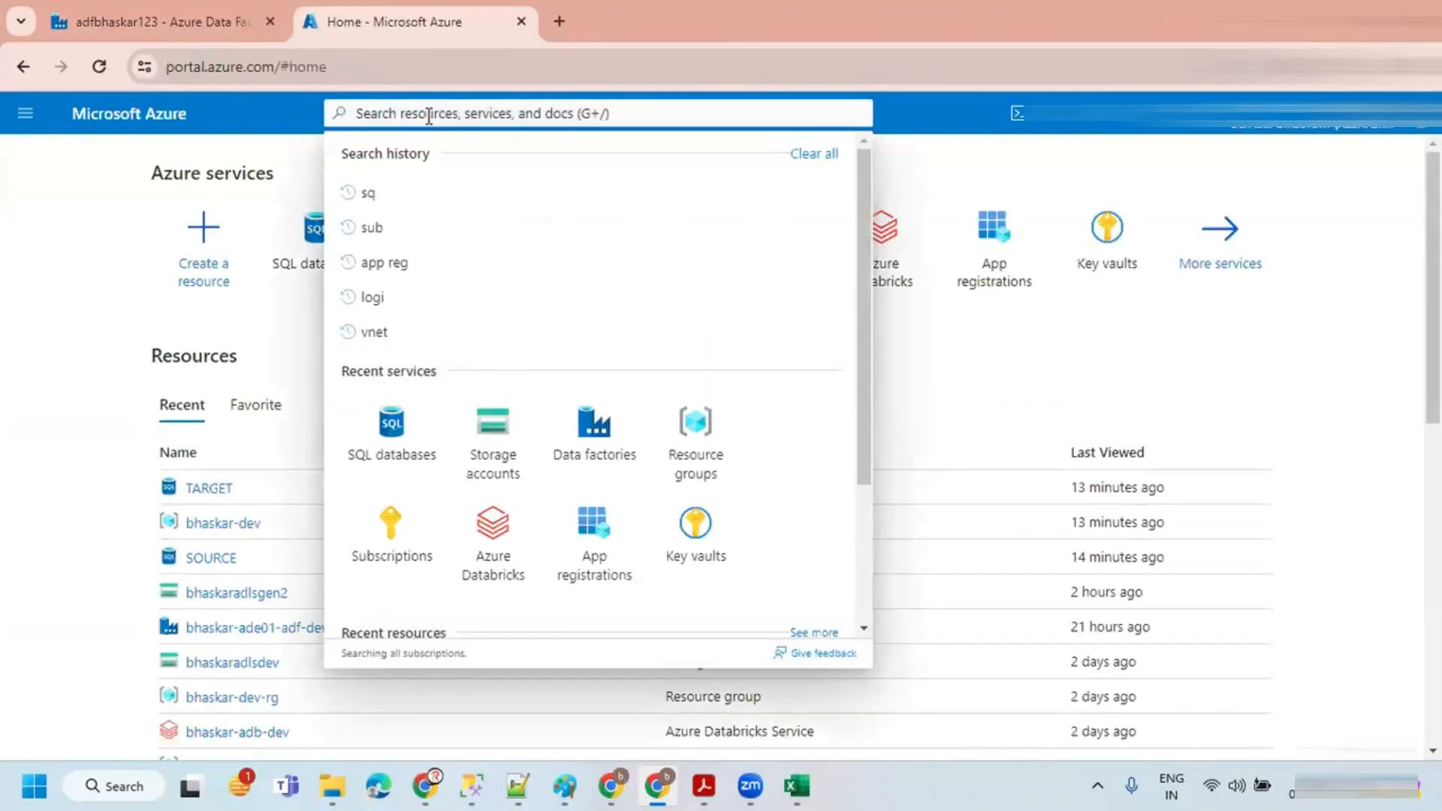
type("devo")
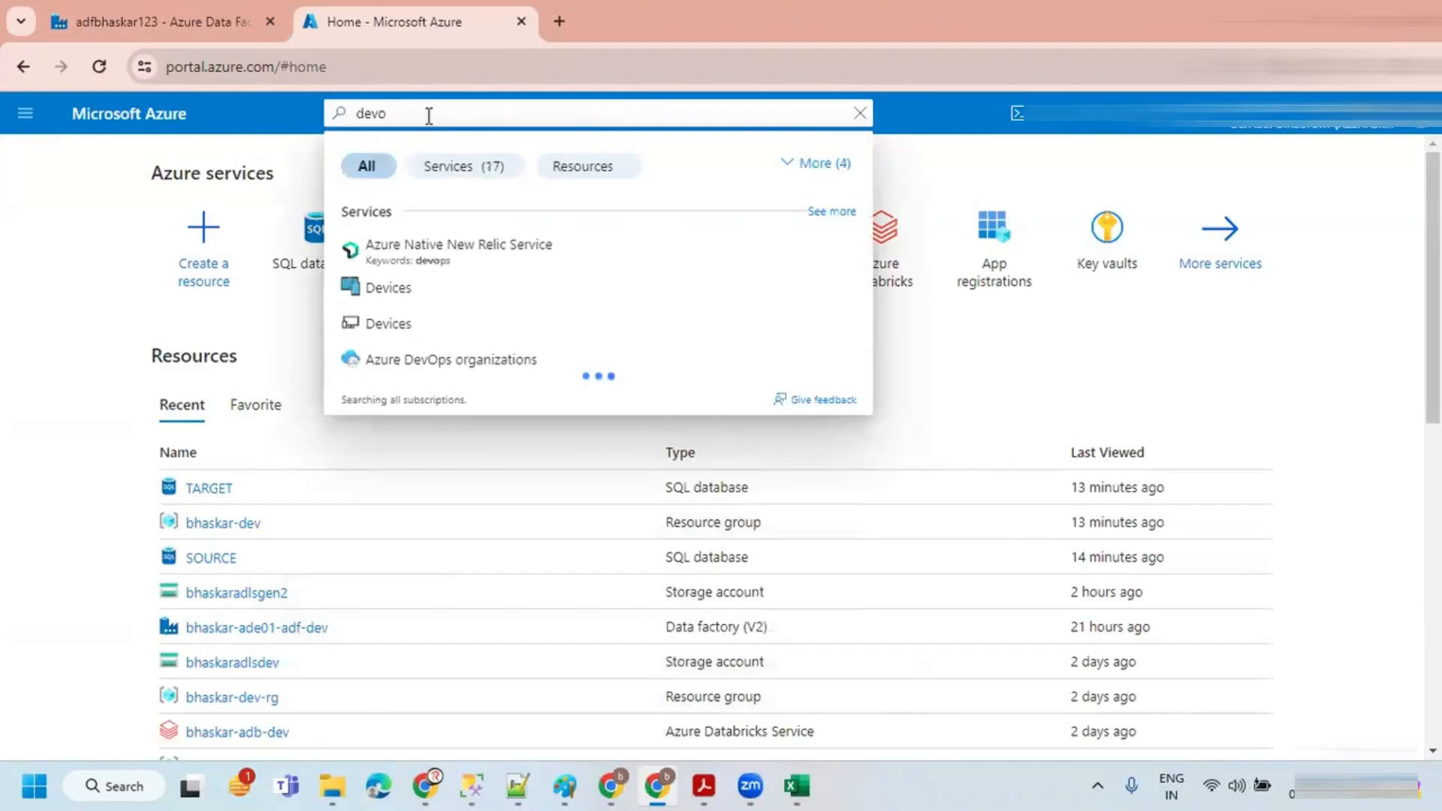
left_click(453, 364)
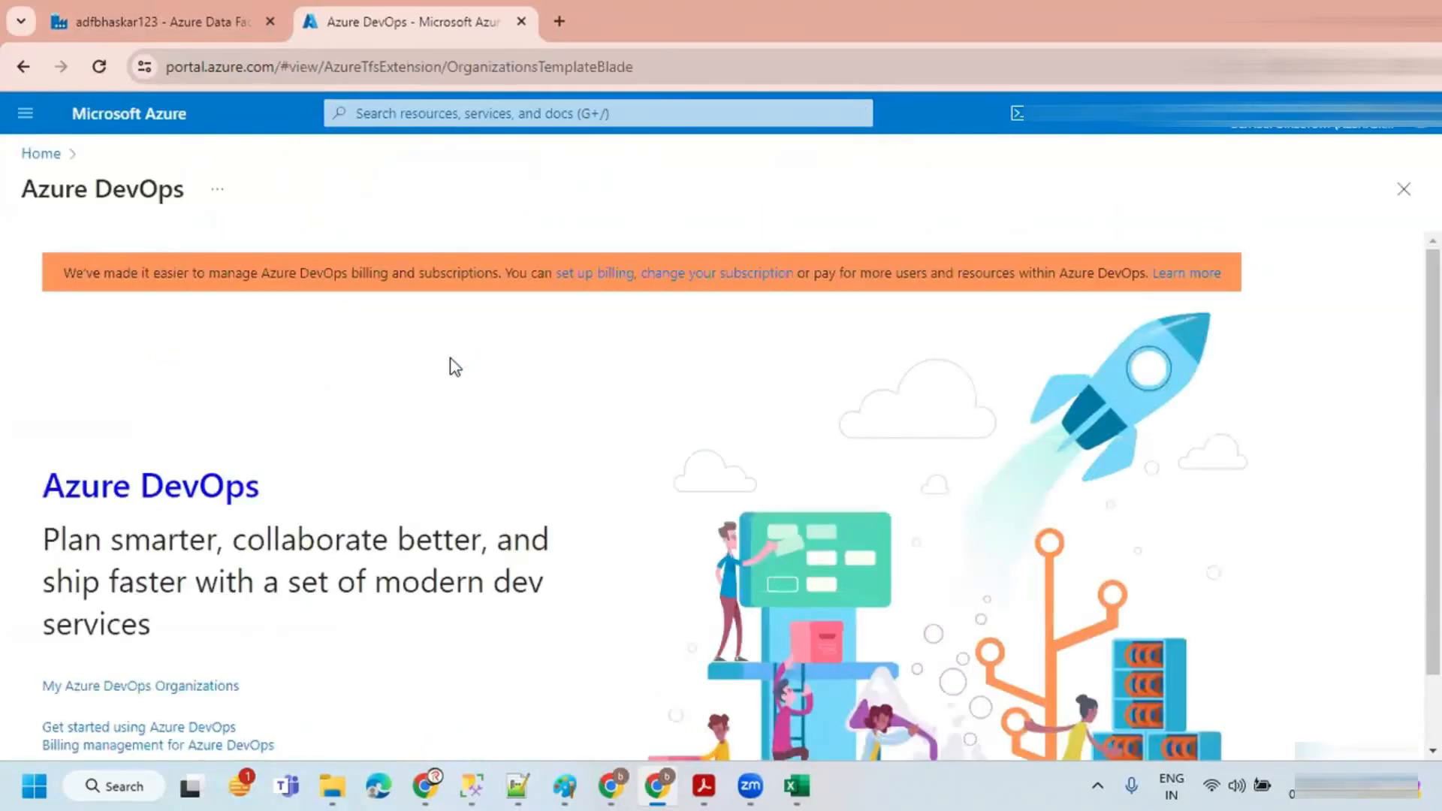
scroll(377, 413, "down", 1)
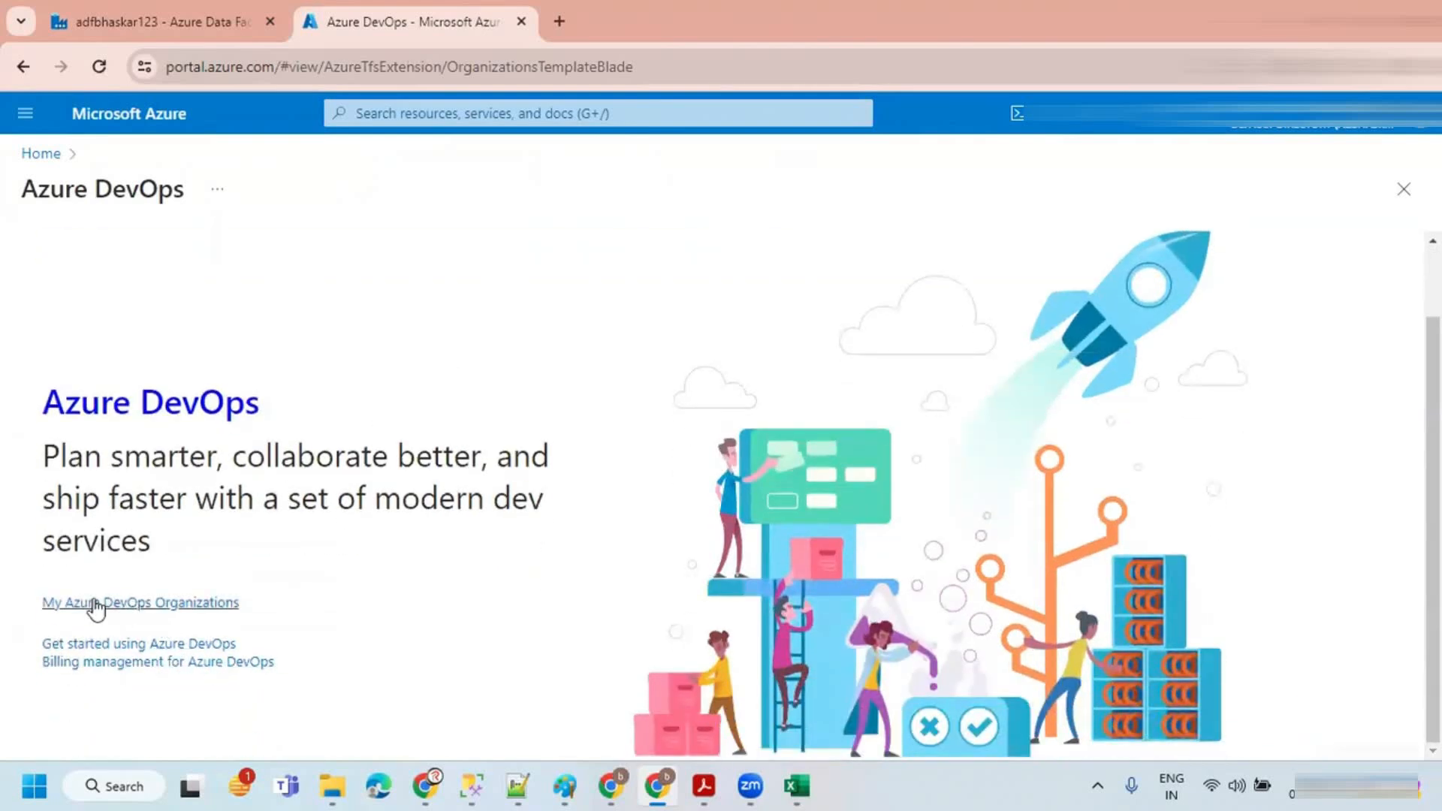
left_click(151, 604)
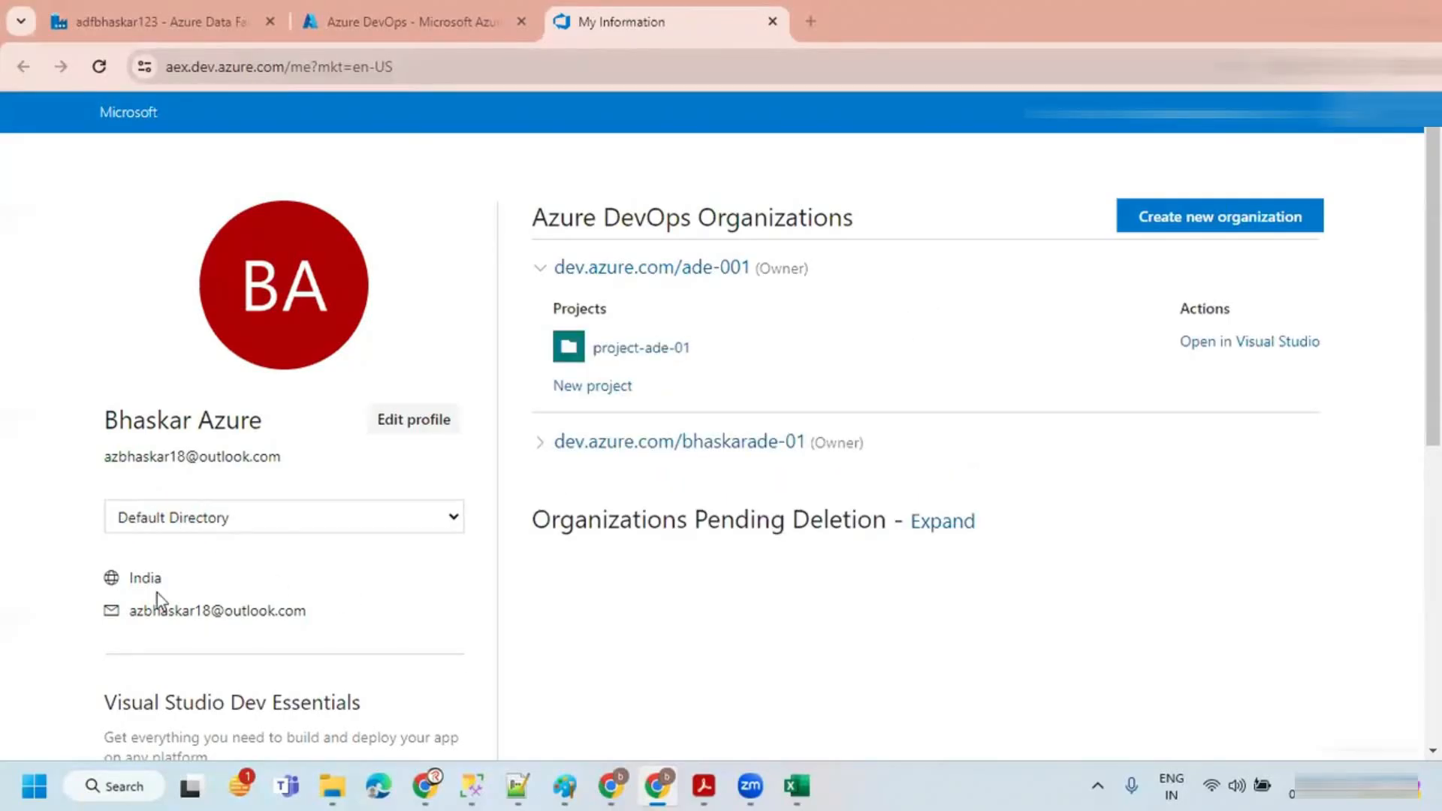
Step: Start creating a new Azure DevOps organization, accept the terms, and name it with the user's name plus -ade-02
scroll(223, 537, "down", 1)
scroll(214, 465, "down", 2)
scroll(180, 451, "up", 3)
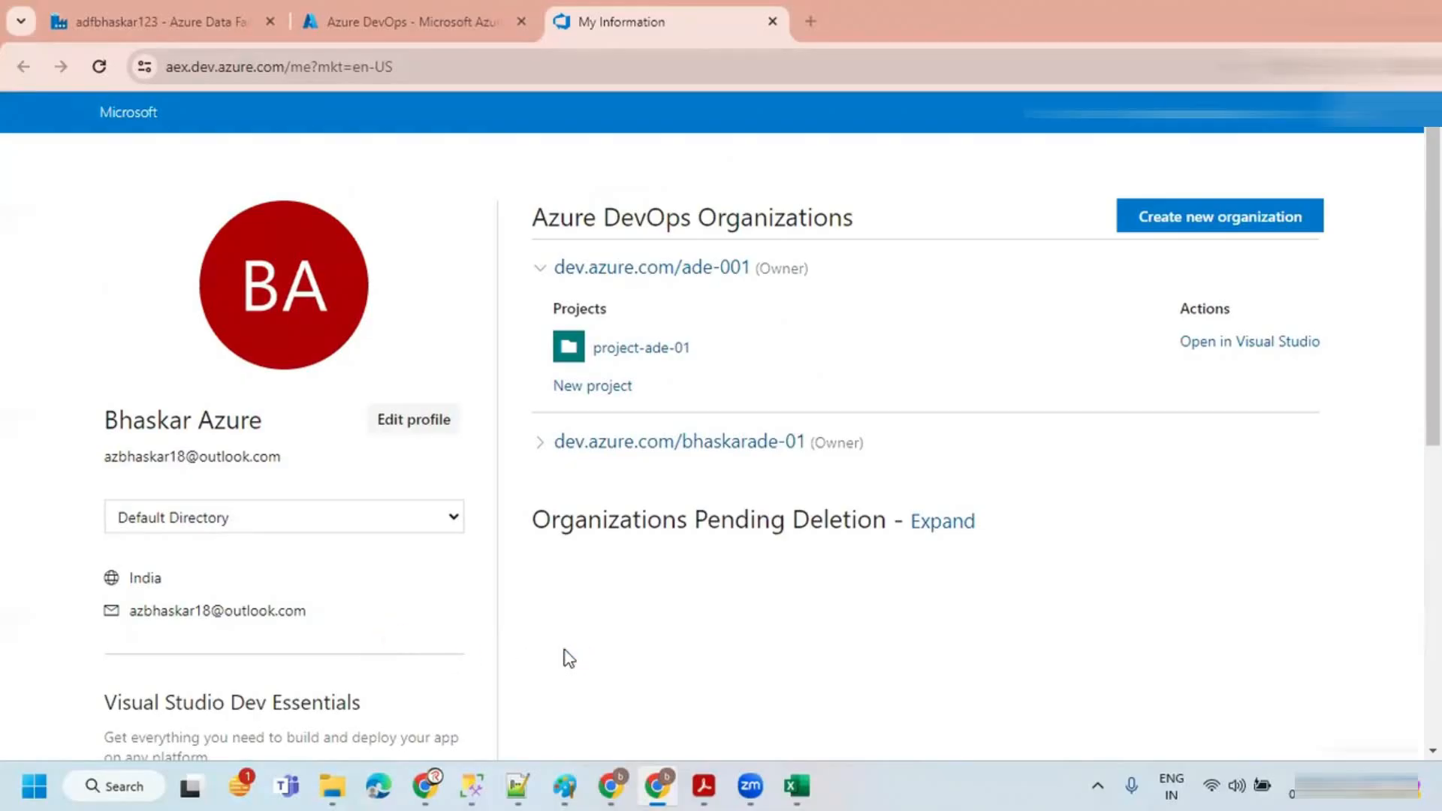
left_click(1210, 225)
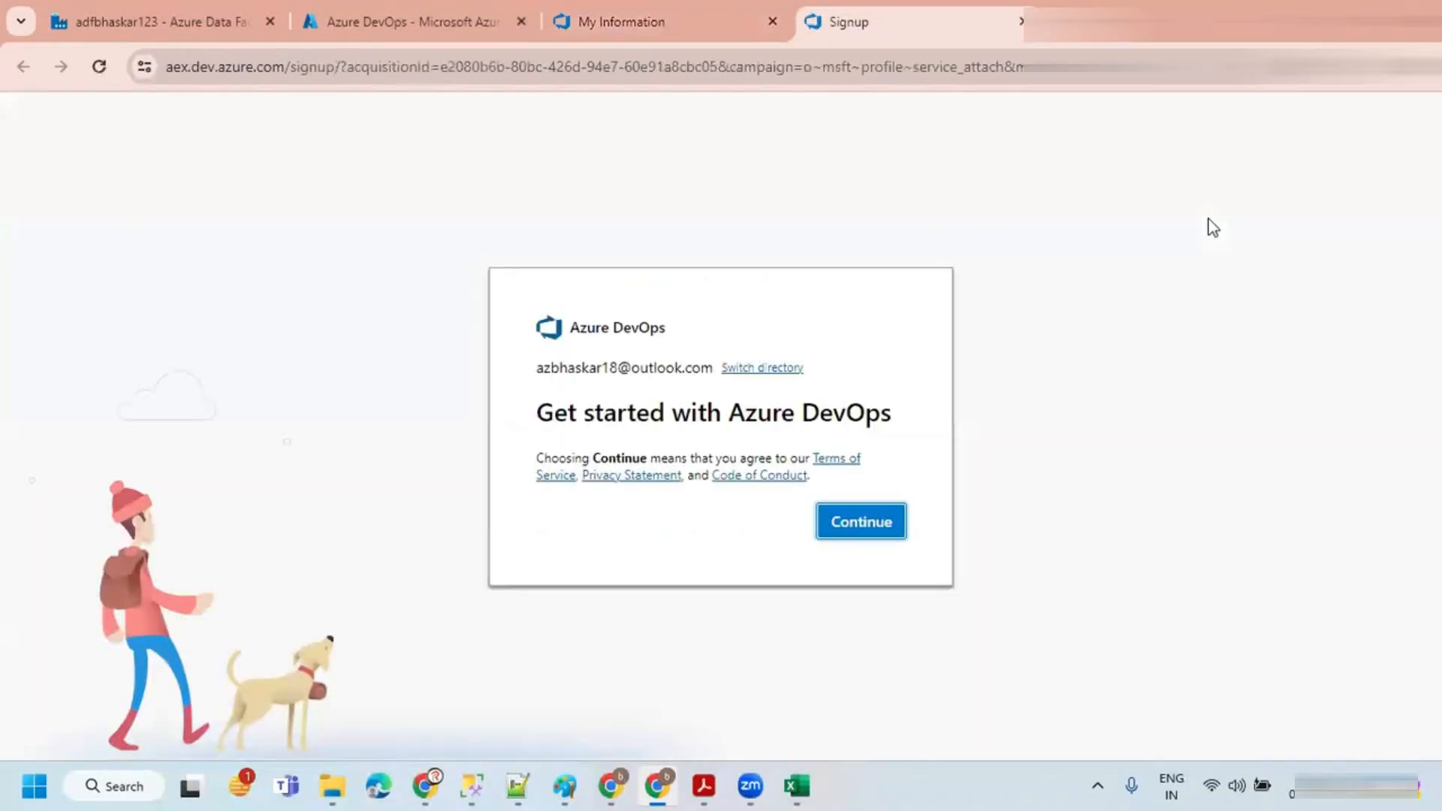
left_click(858, 572)
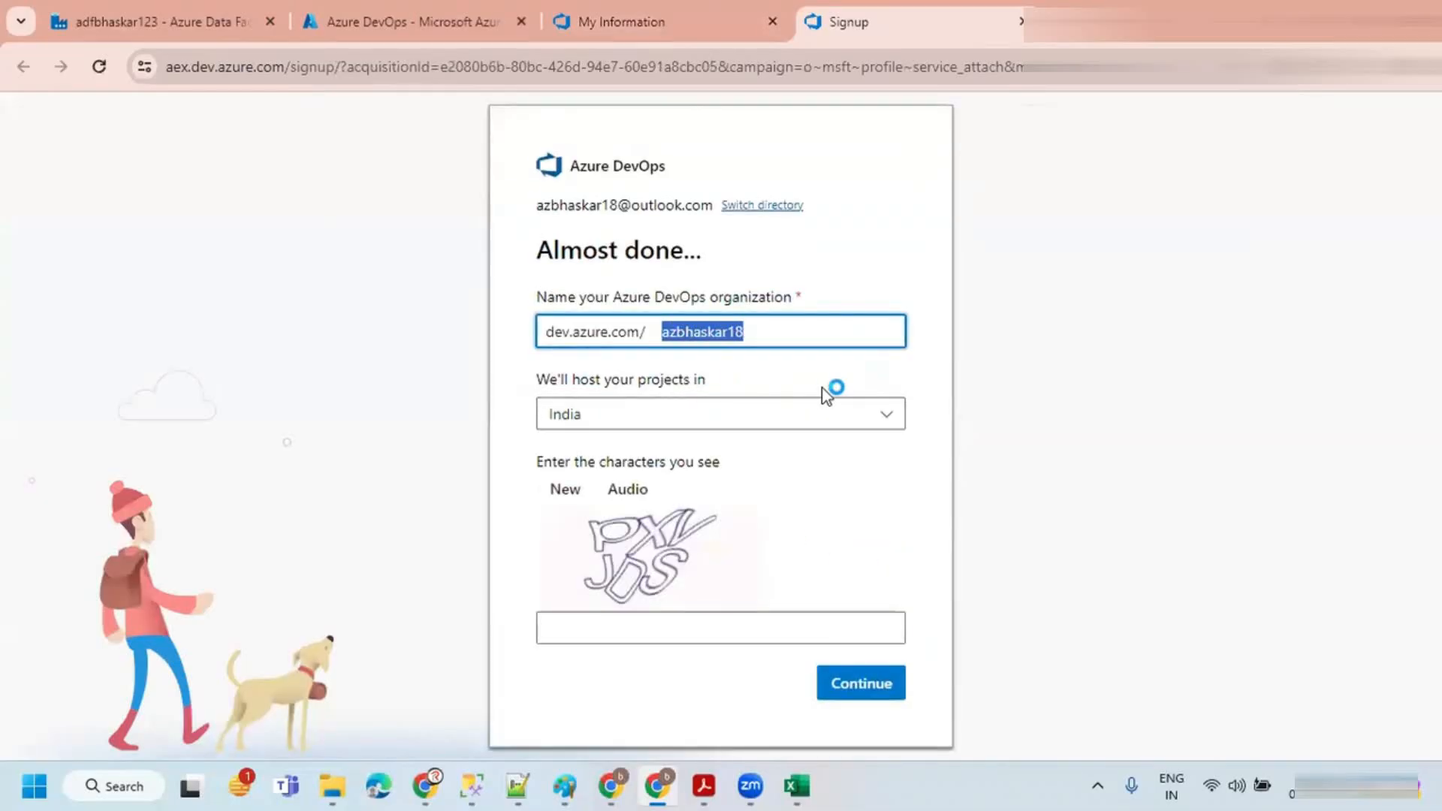
type("bhaskar")
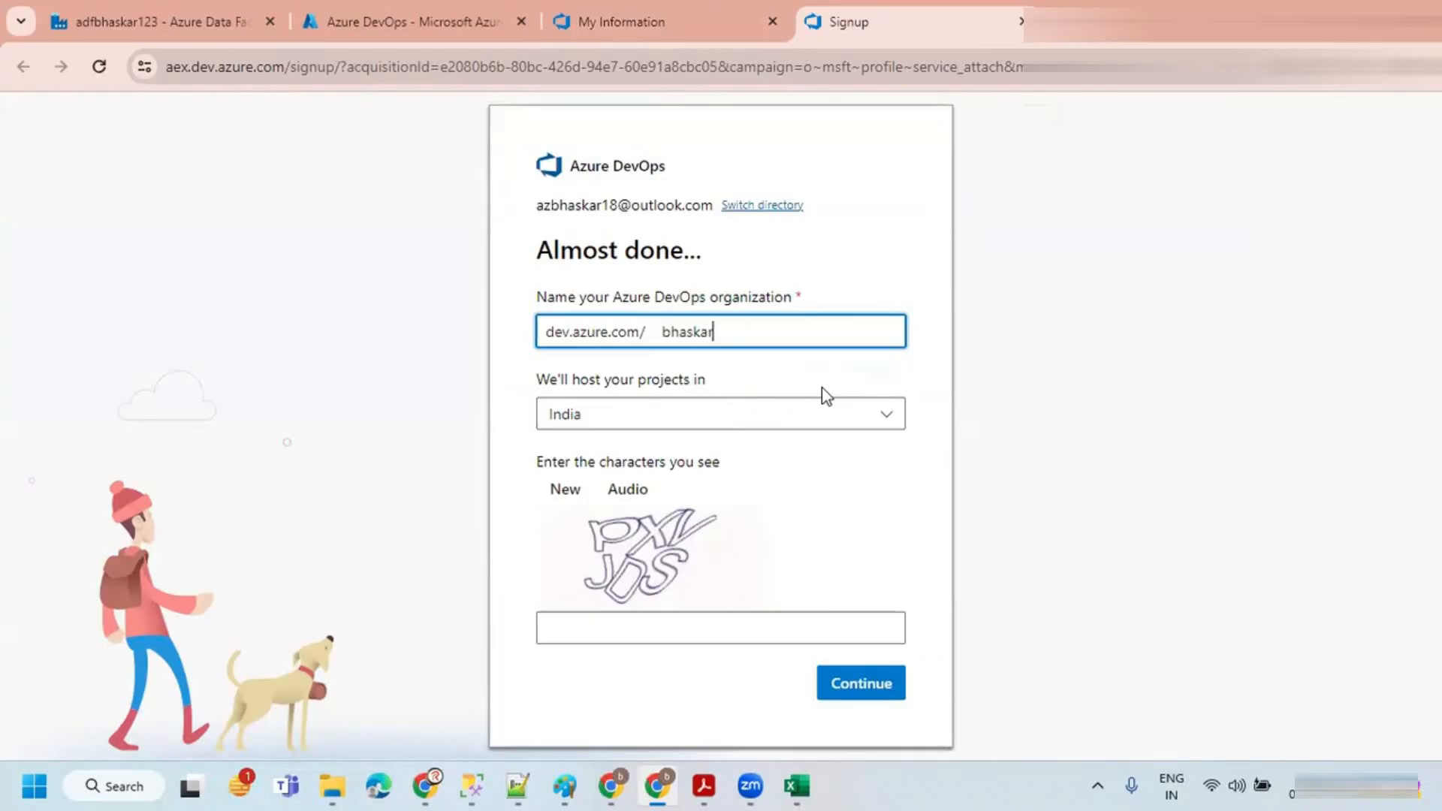
type("-ade-02")
Step: Enter the displayed verification characters and submit the new organization signup
left_click(580, 623)
type("pXV")
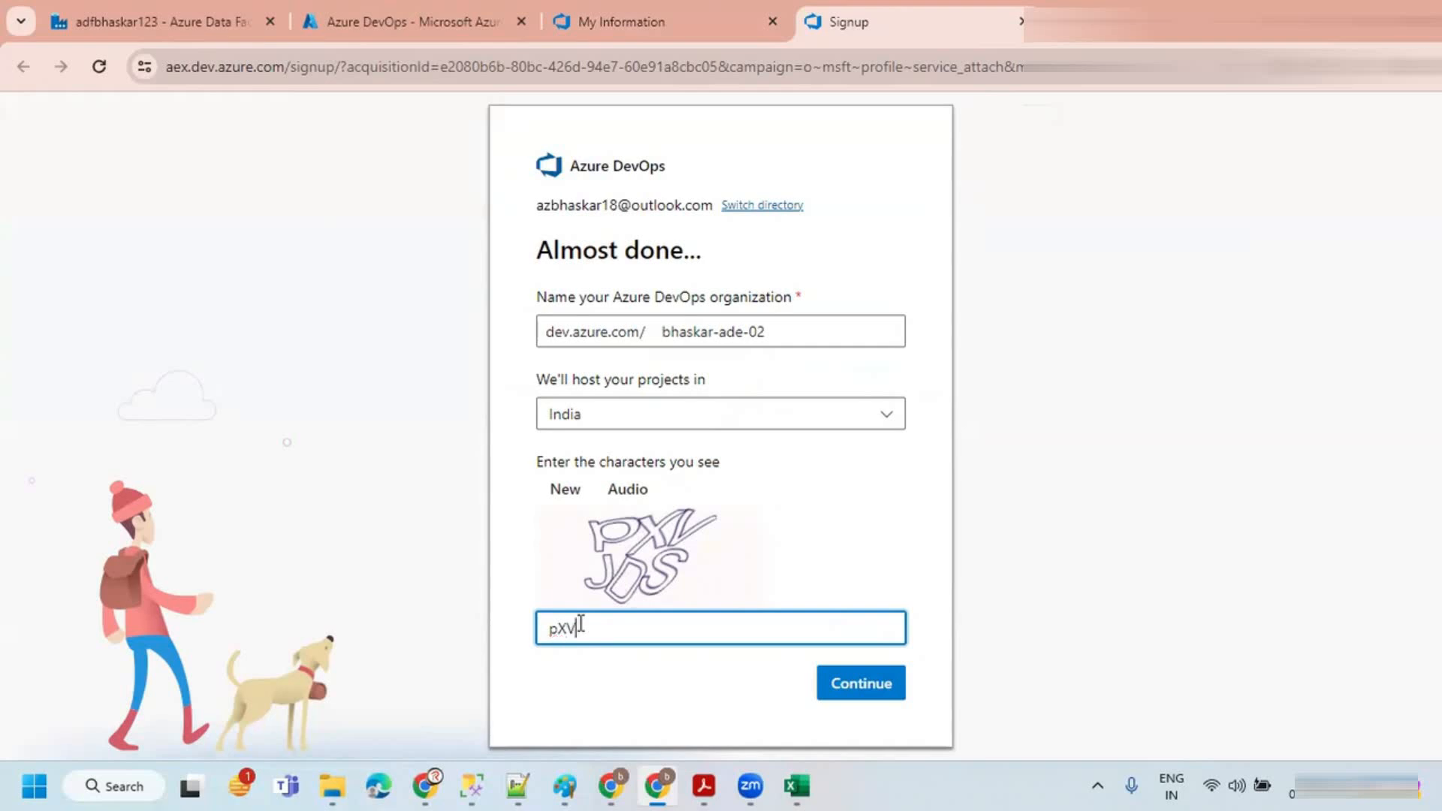
type("JDS")
left_click(613, 683)
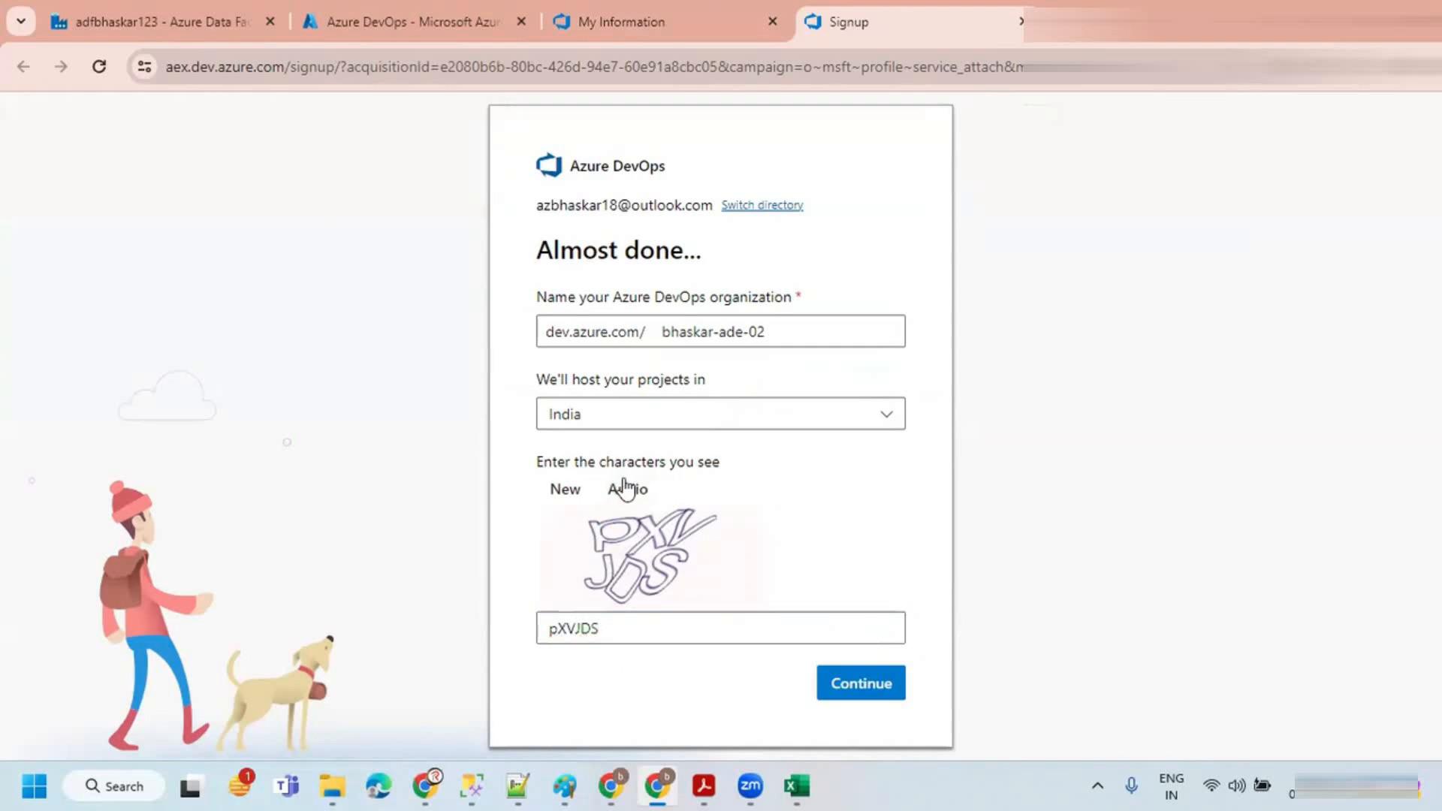
left_click_drag(658, 329, 801, 328)
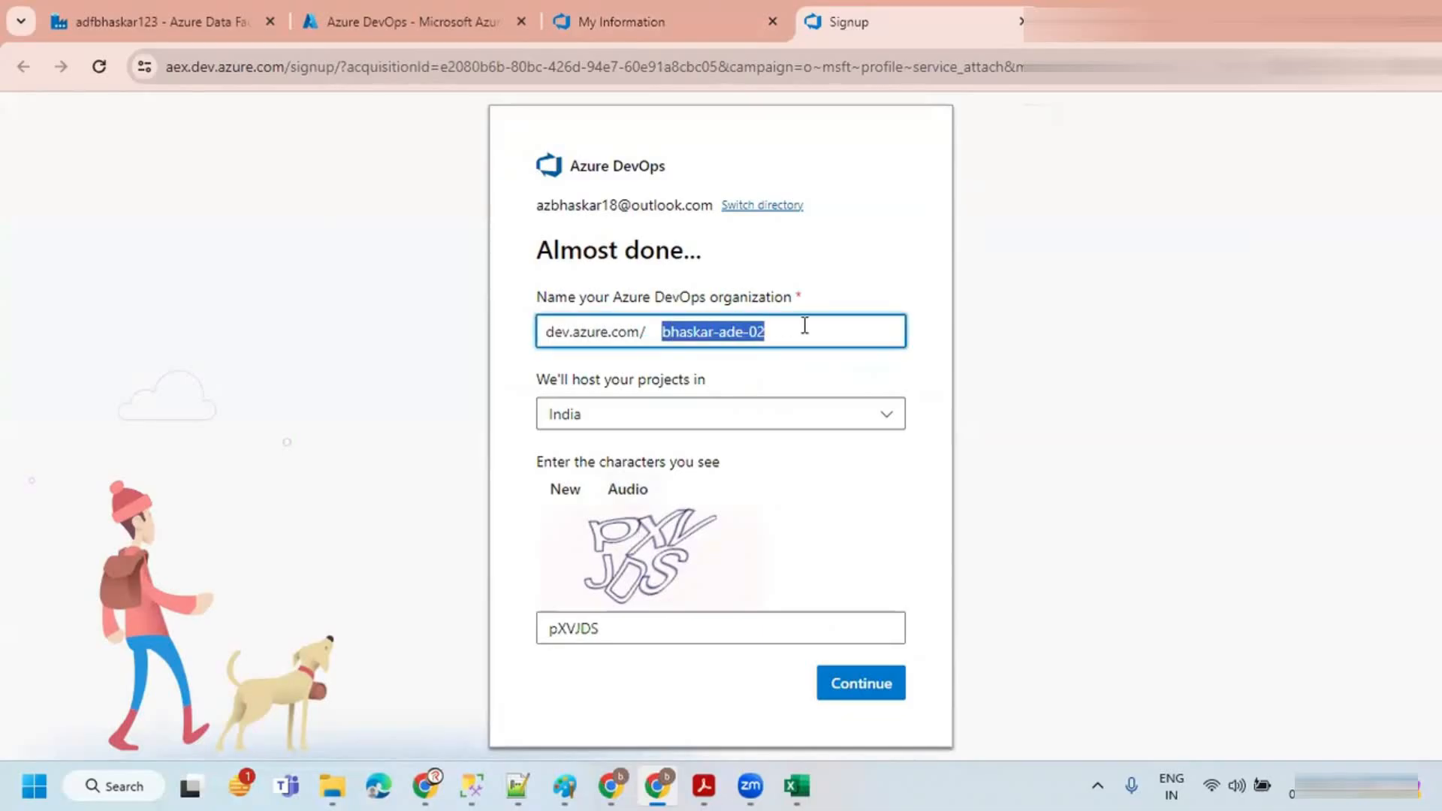
left_click(814, 378)
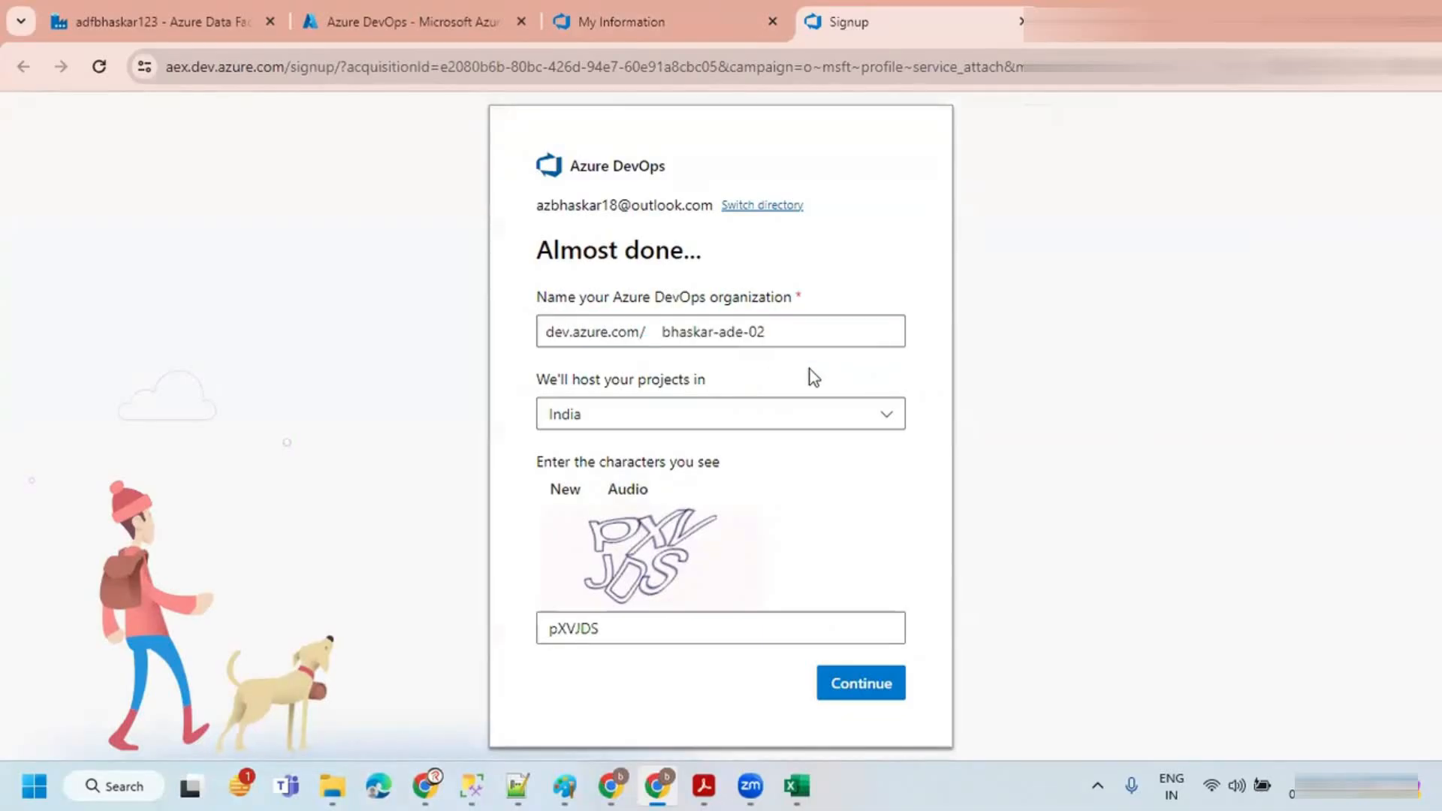
left_click(861, 685)
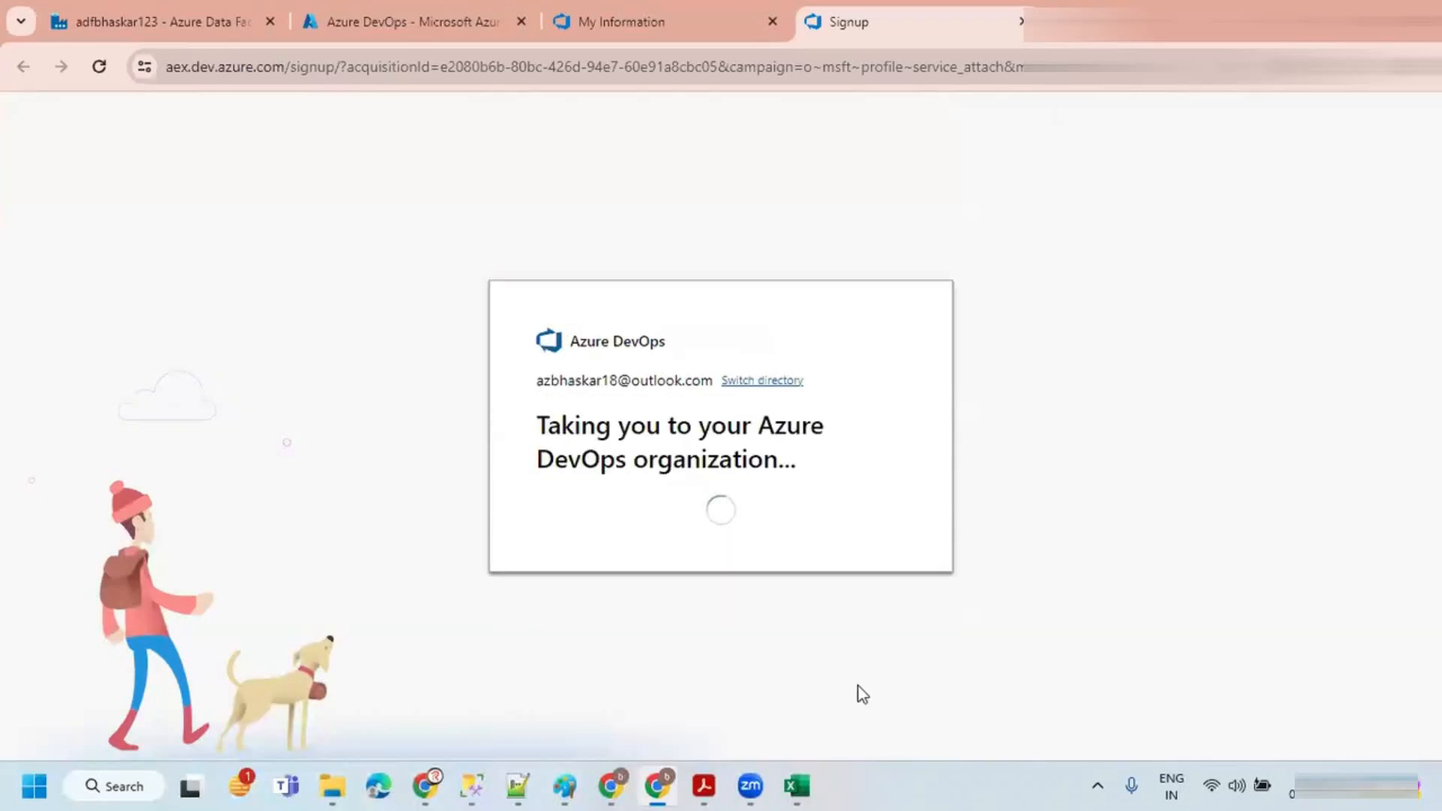
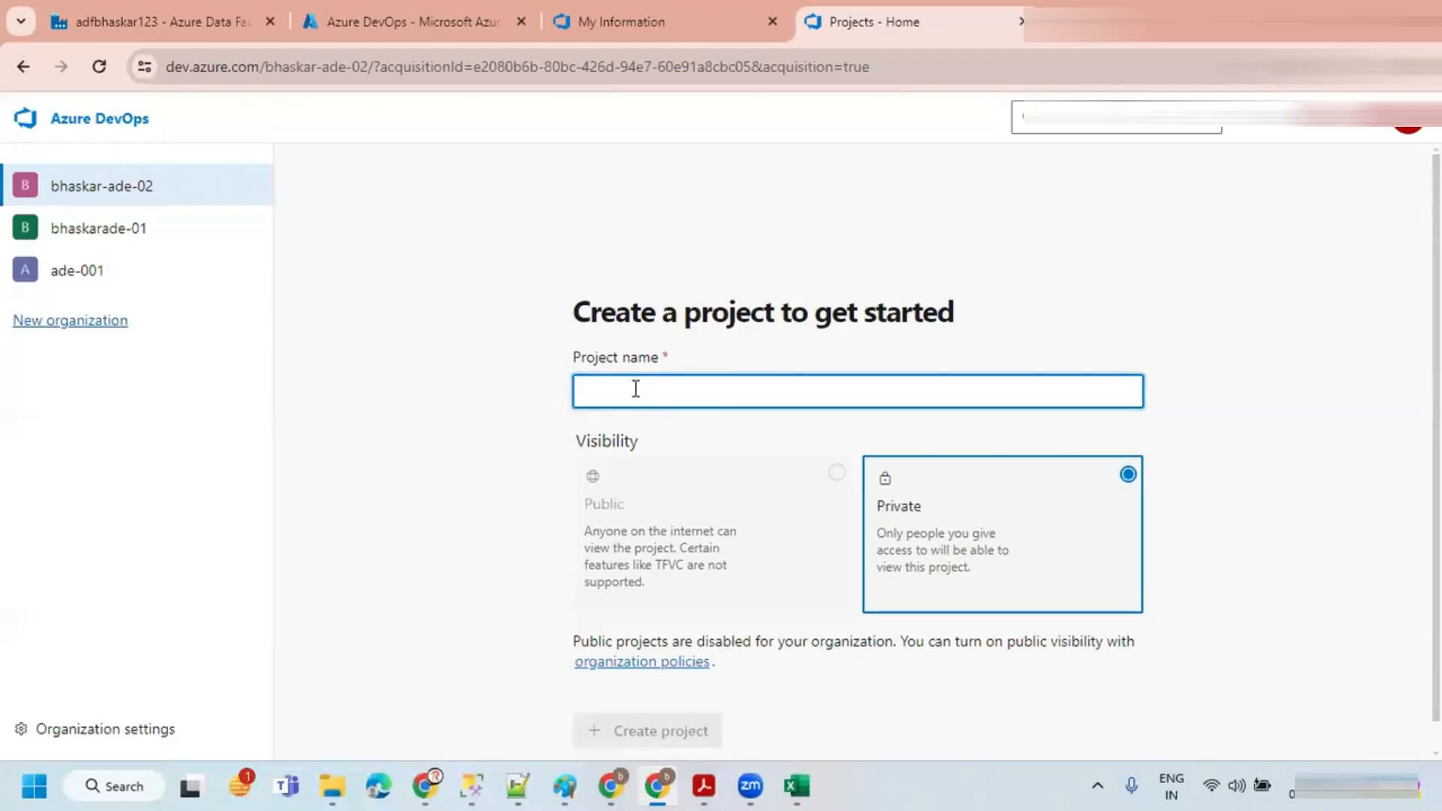
Step: Create a private project named project-ade-02 in the new organization
type("p")
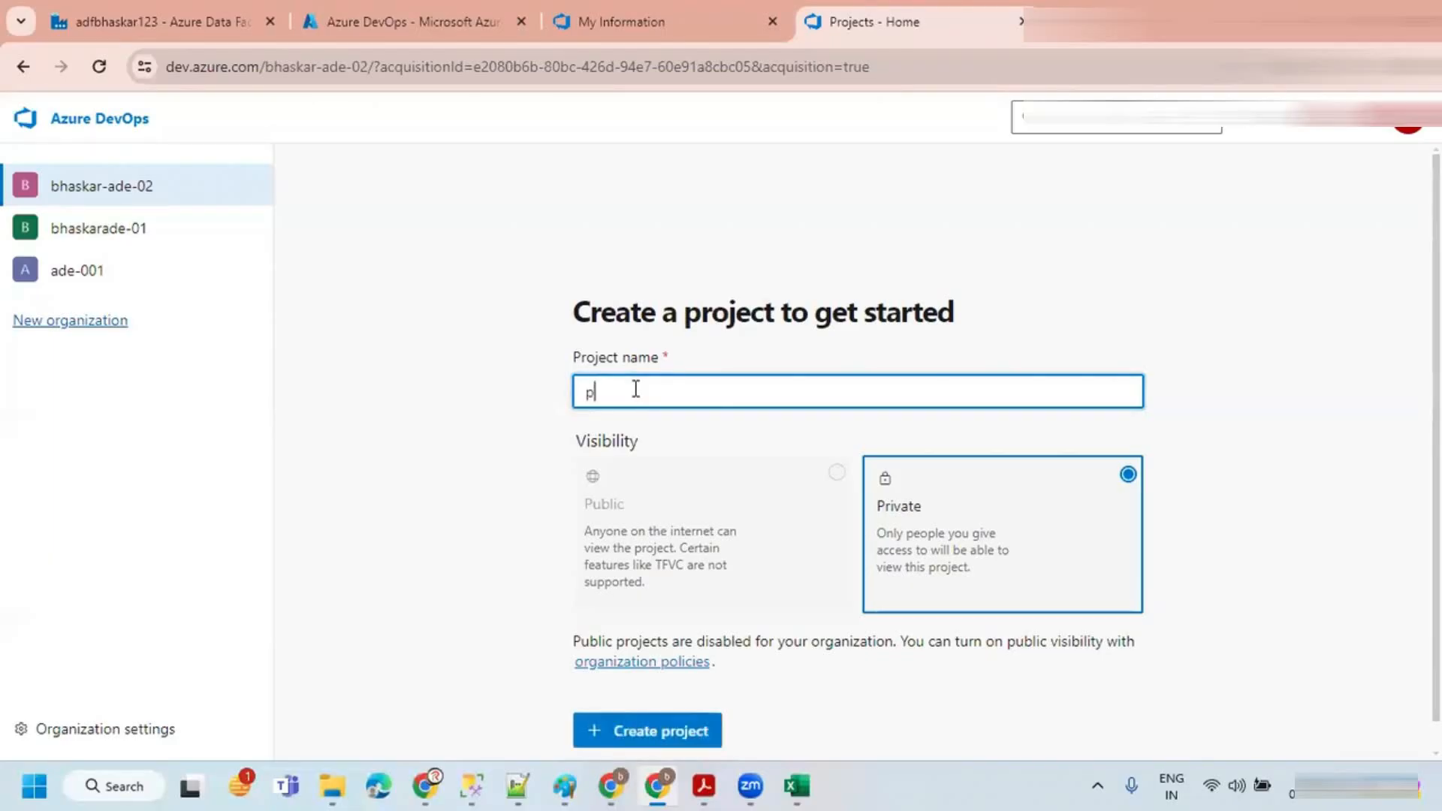
type("rojectade-02")
scroll(849, 583, "down", 1)
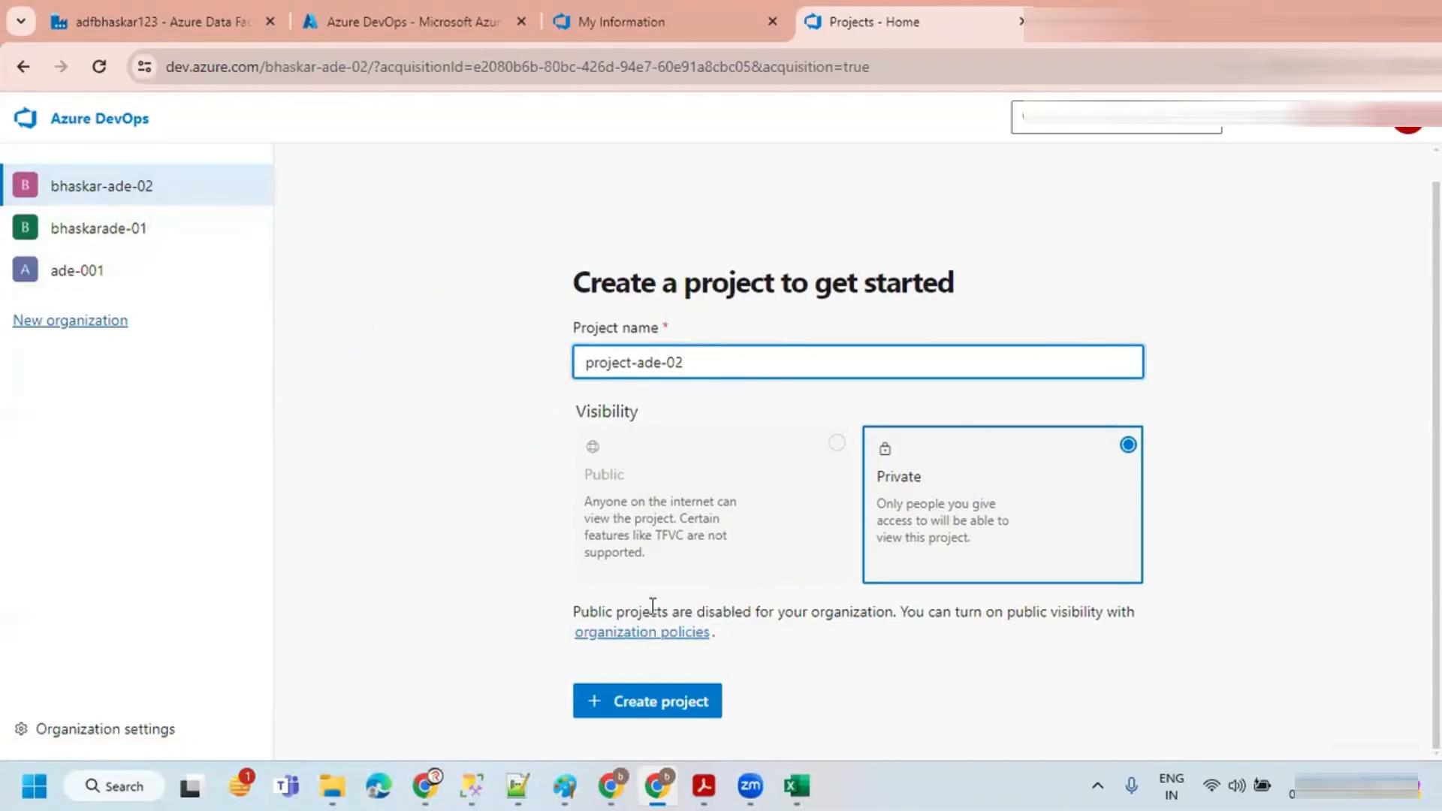
left_click(645, 709)
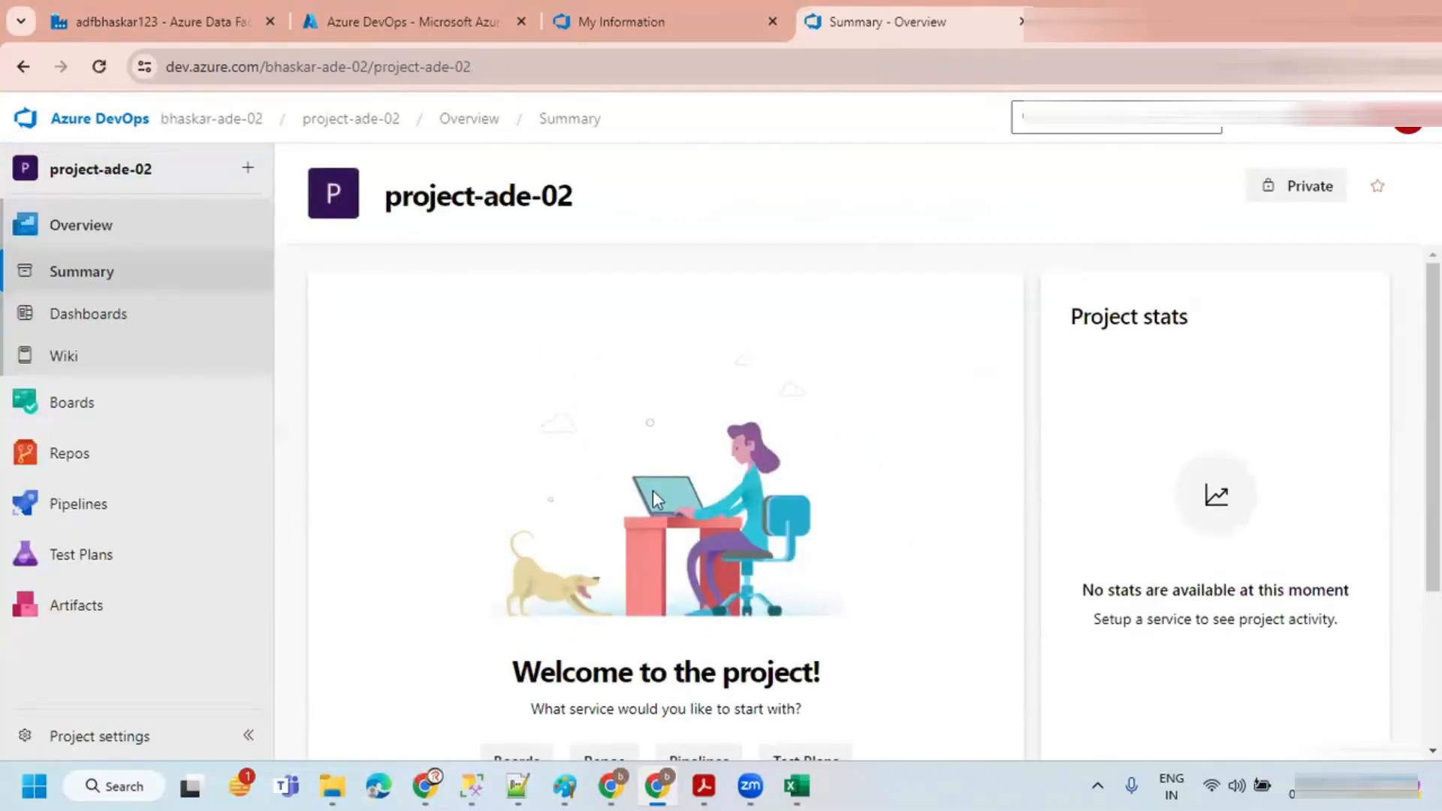
Step: Open the project's Repos files page and inspect the repository list
mouse_move(142, 453)
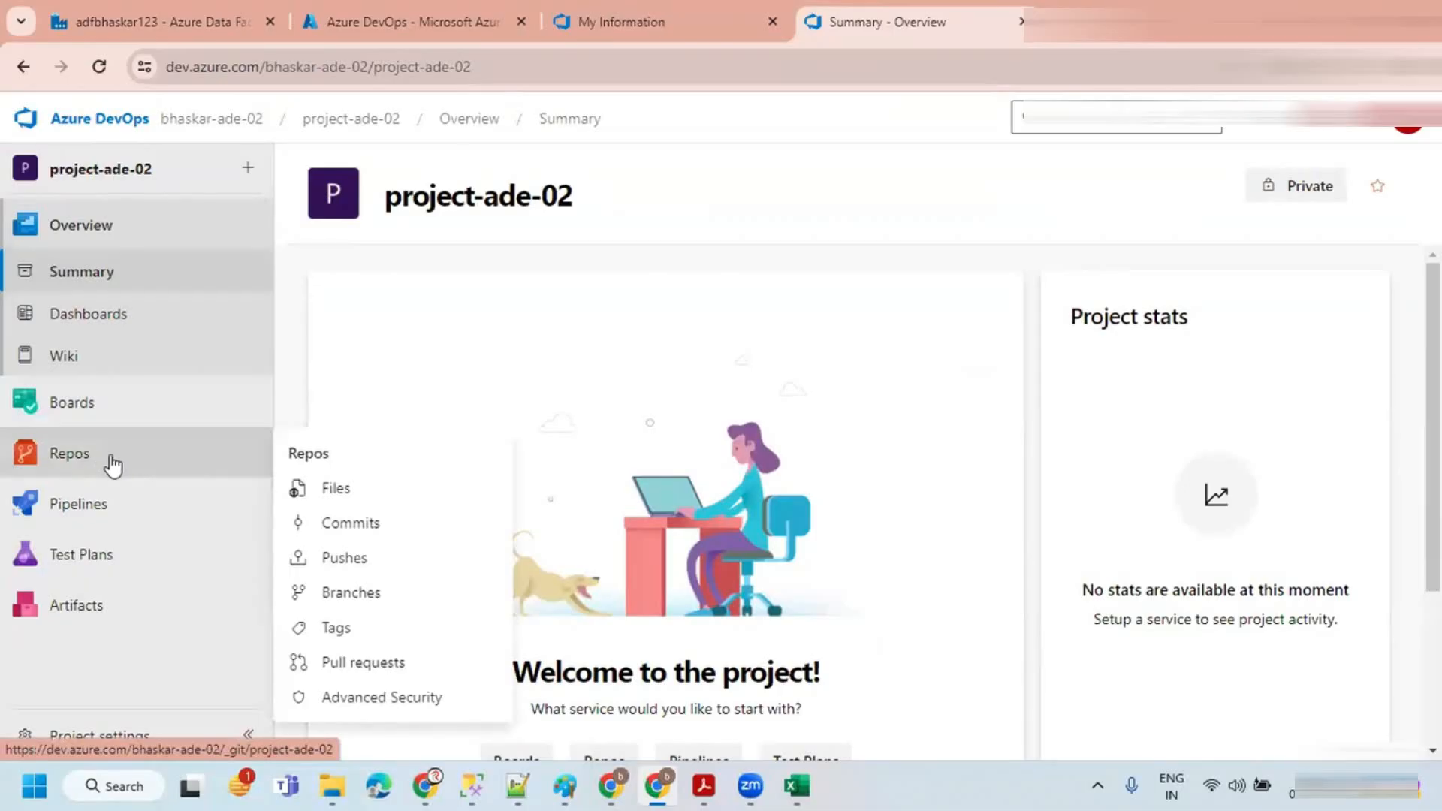
left_click(111, 456)
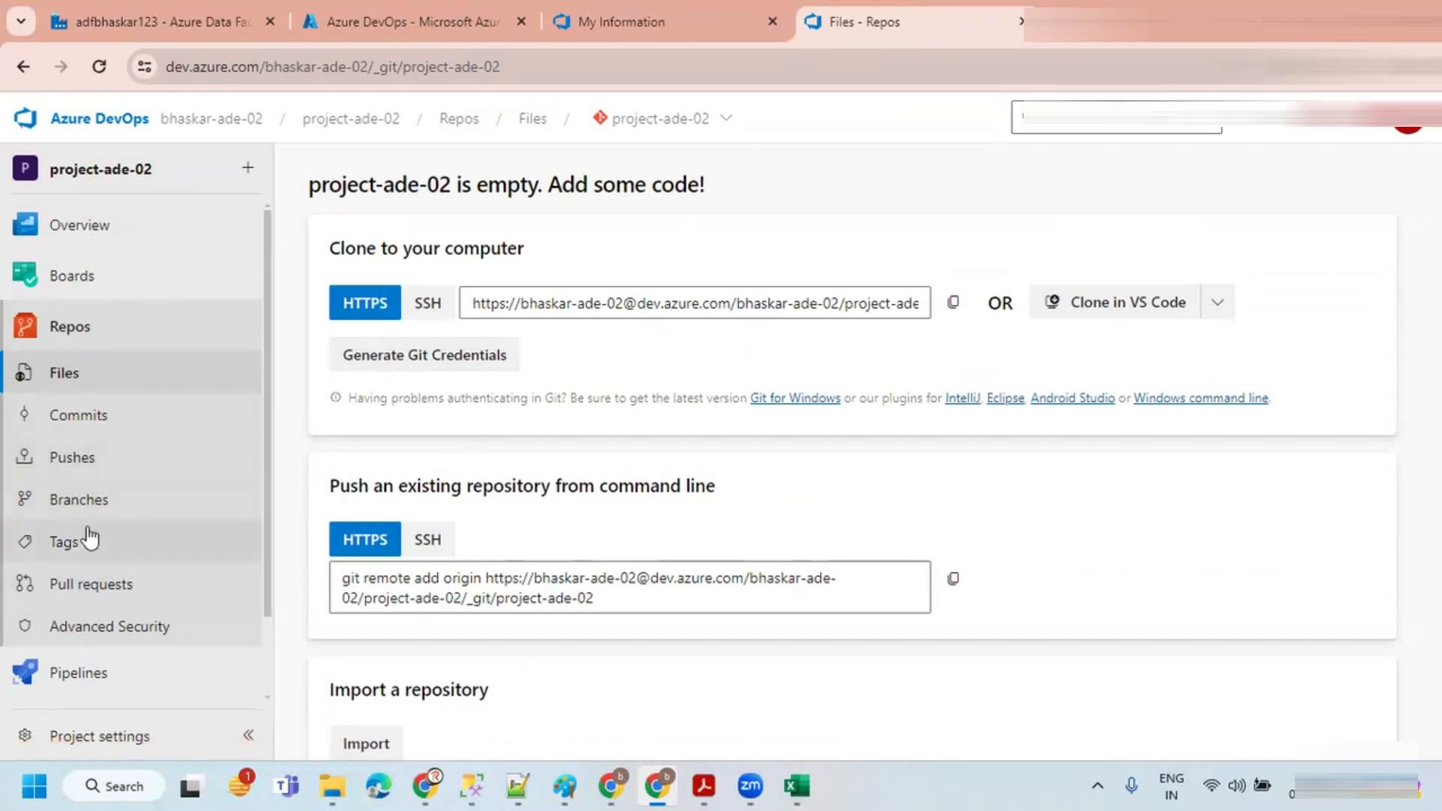
left_click(69, 338)
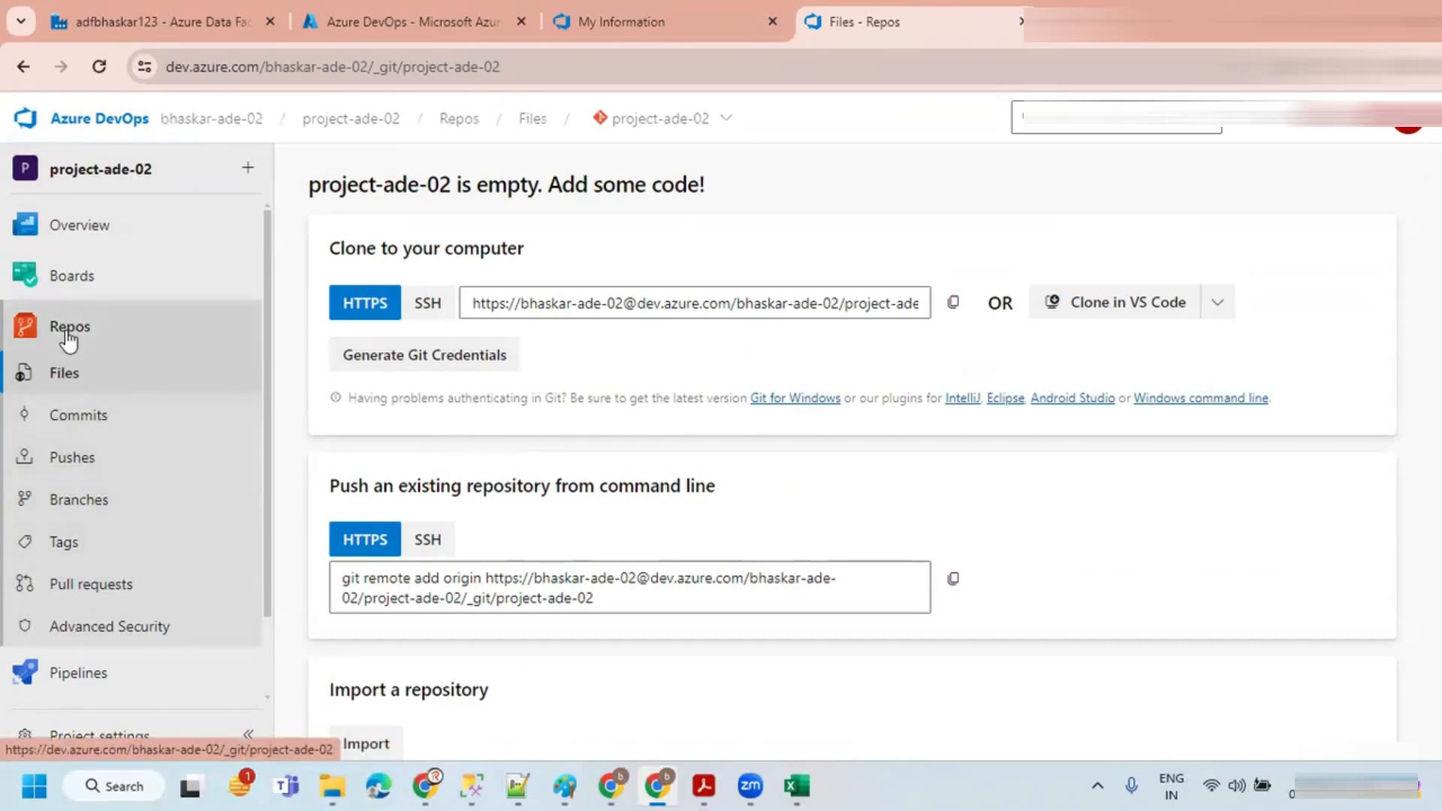
left_click(634, 126)
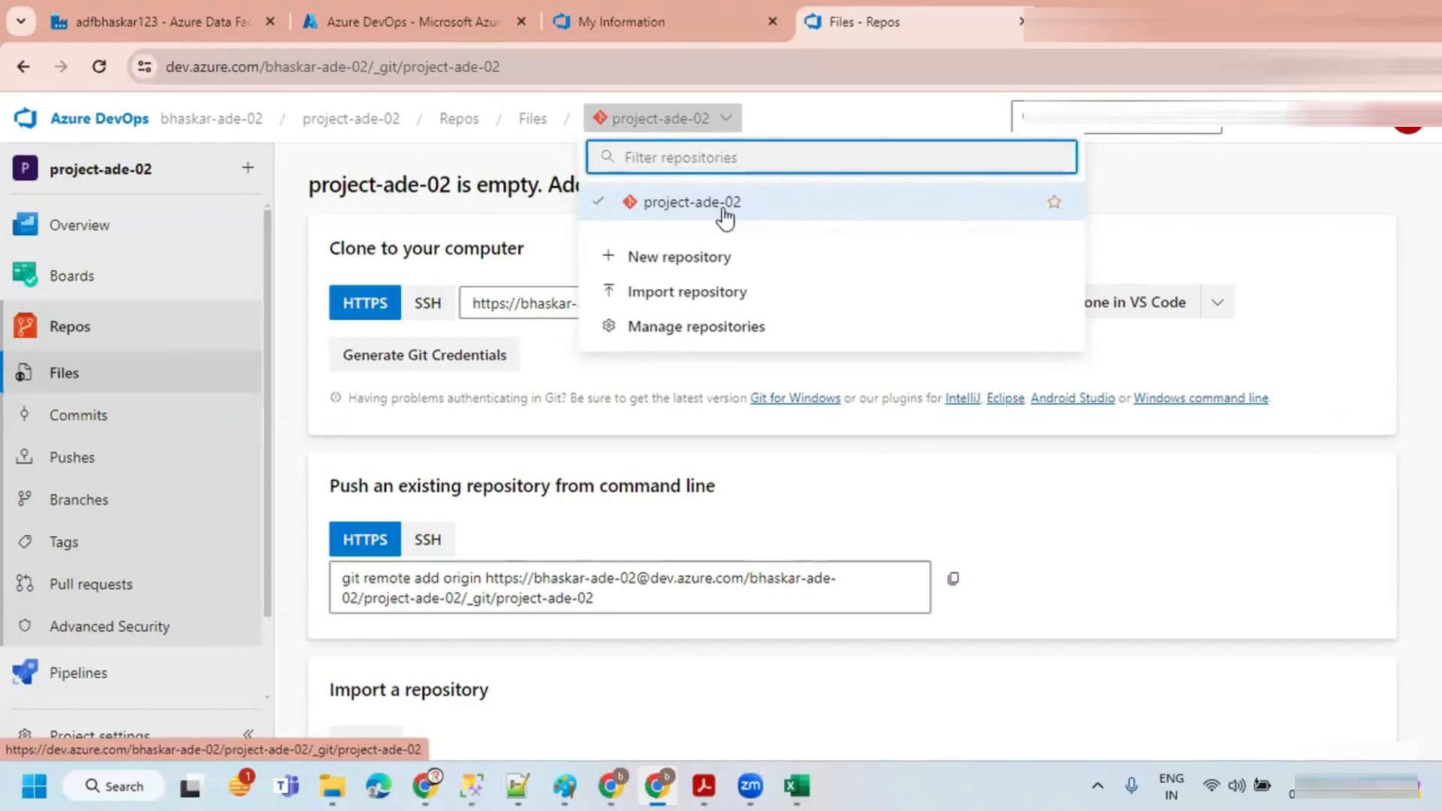
left_click(471, 72)
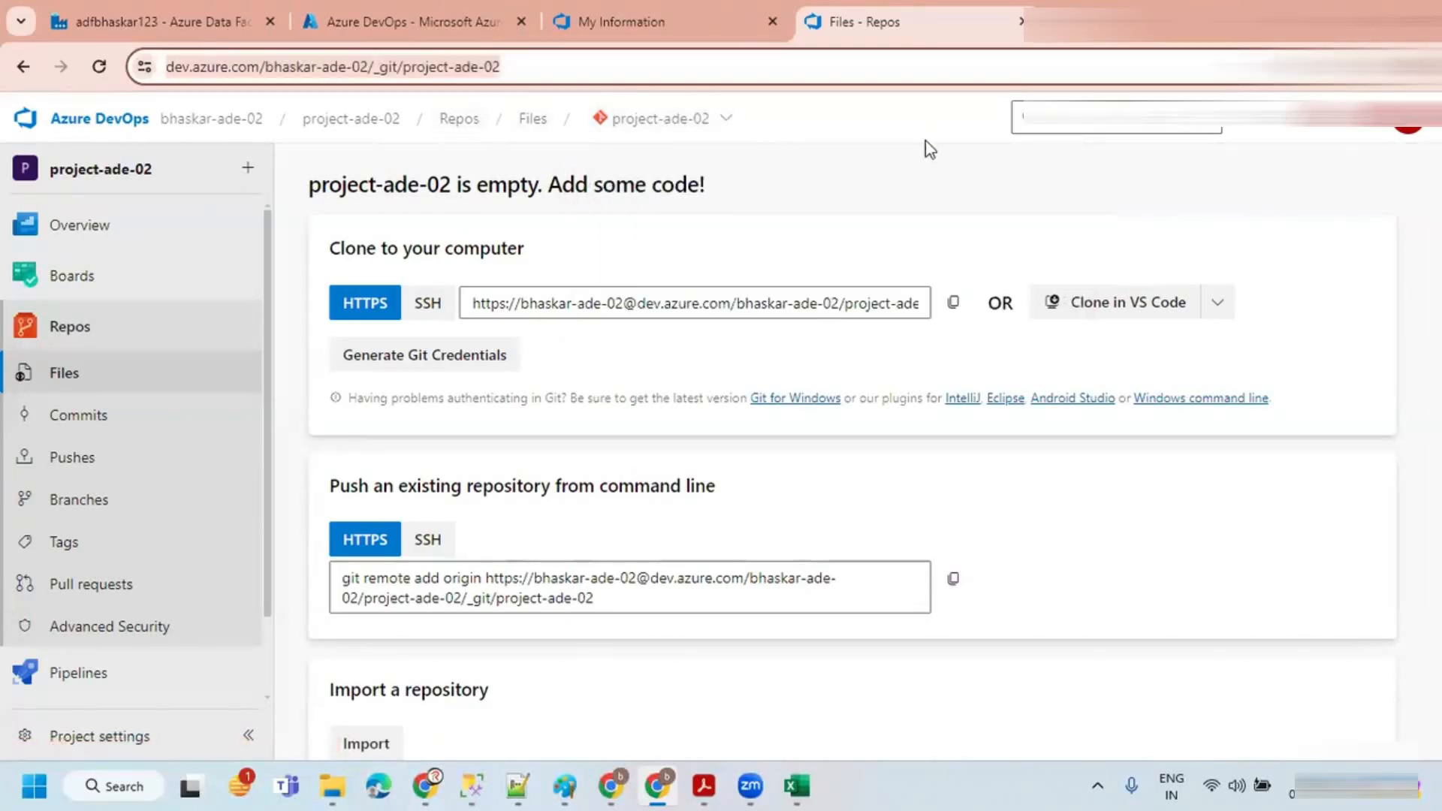
left_click(862, 177)
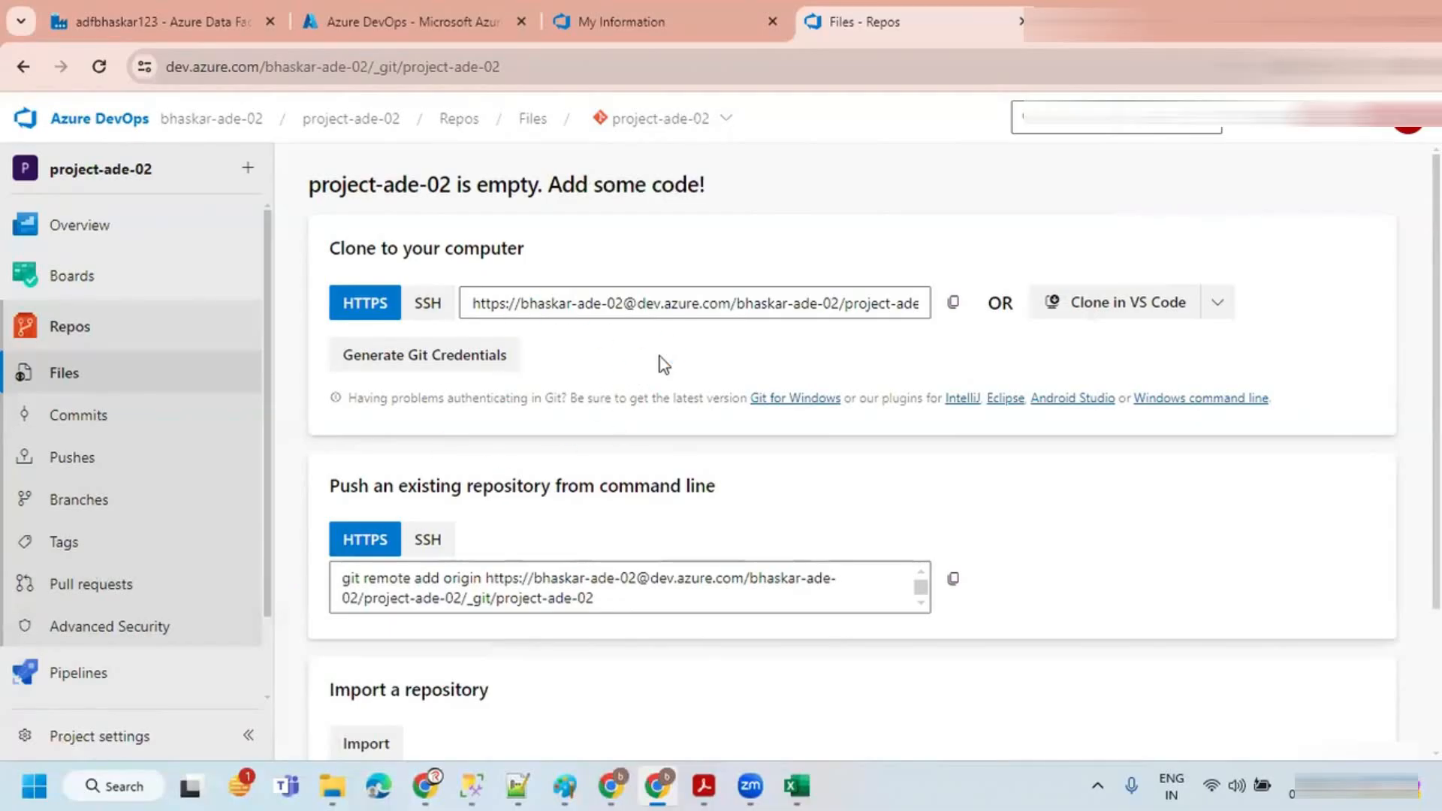
Step: In the Data Factory studio, start setting up a code repository with Azure DevOps Git as the repository type
left_click(614, 786)
left_click(655, 786)
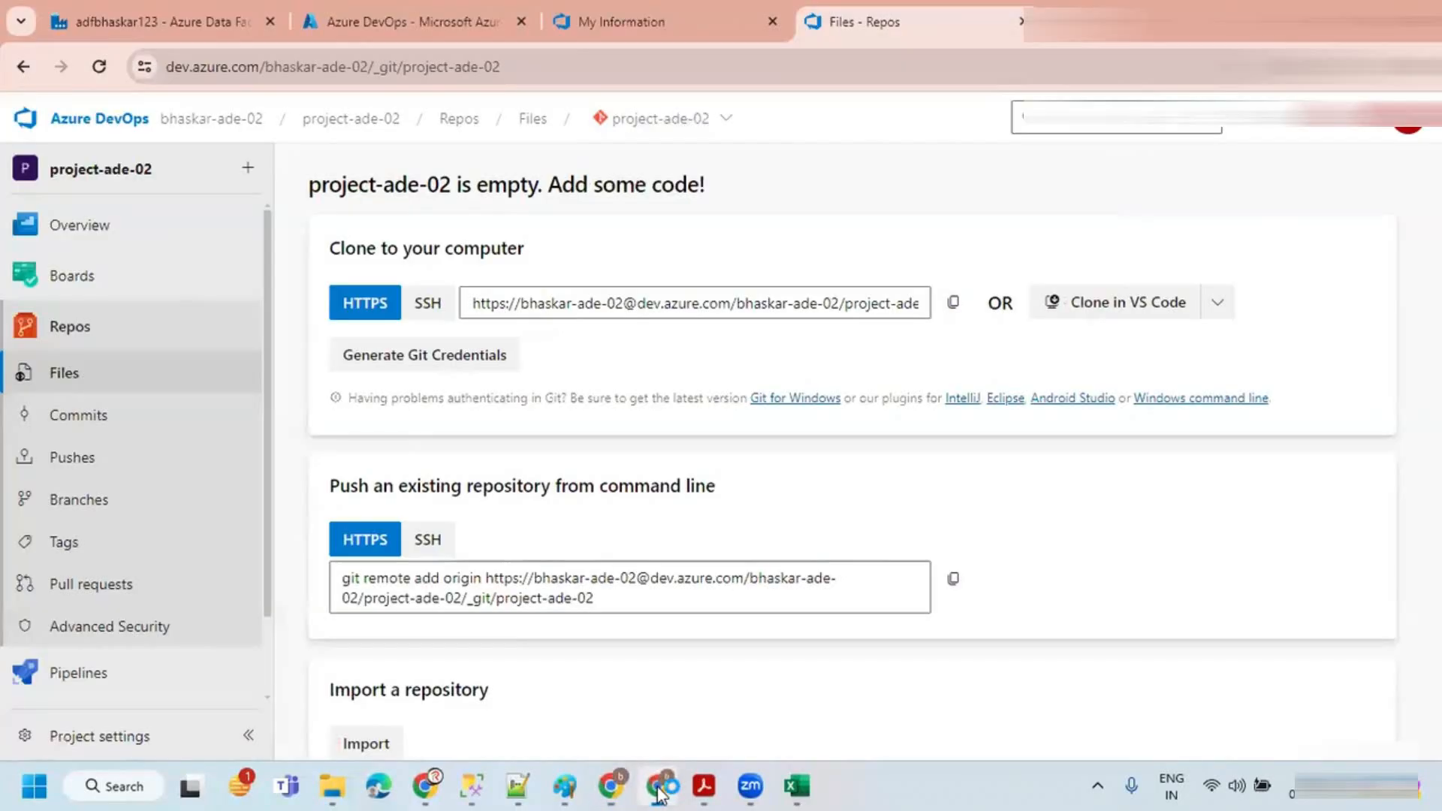
left_click(113, 19)
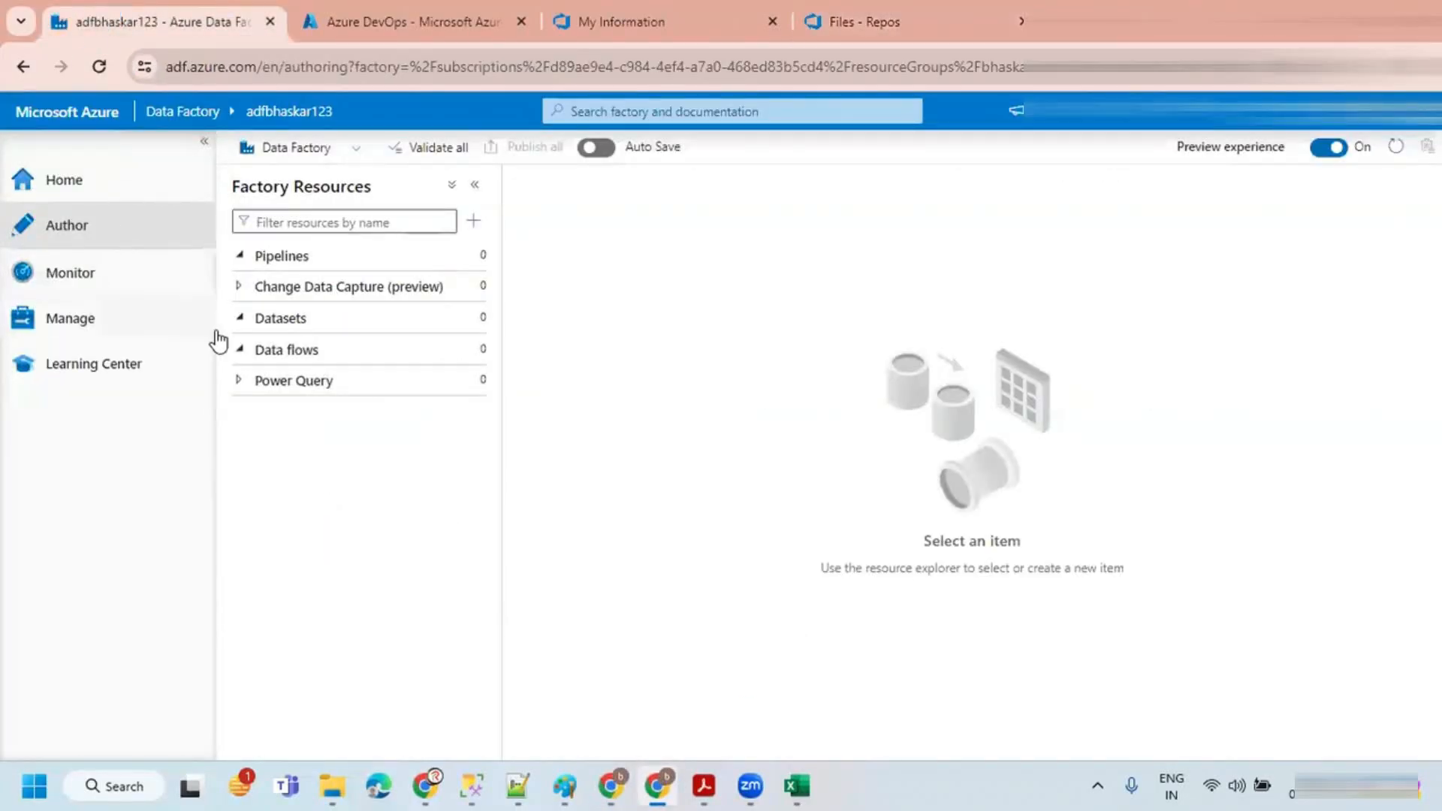
left_click(204, 145)
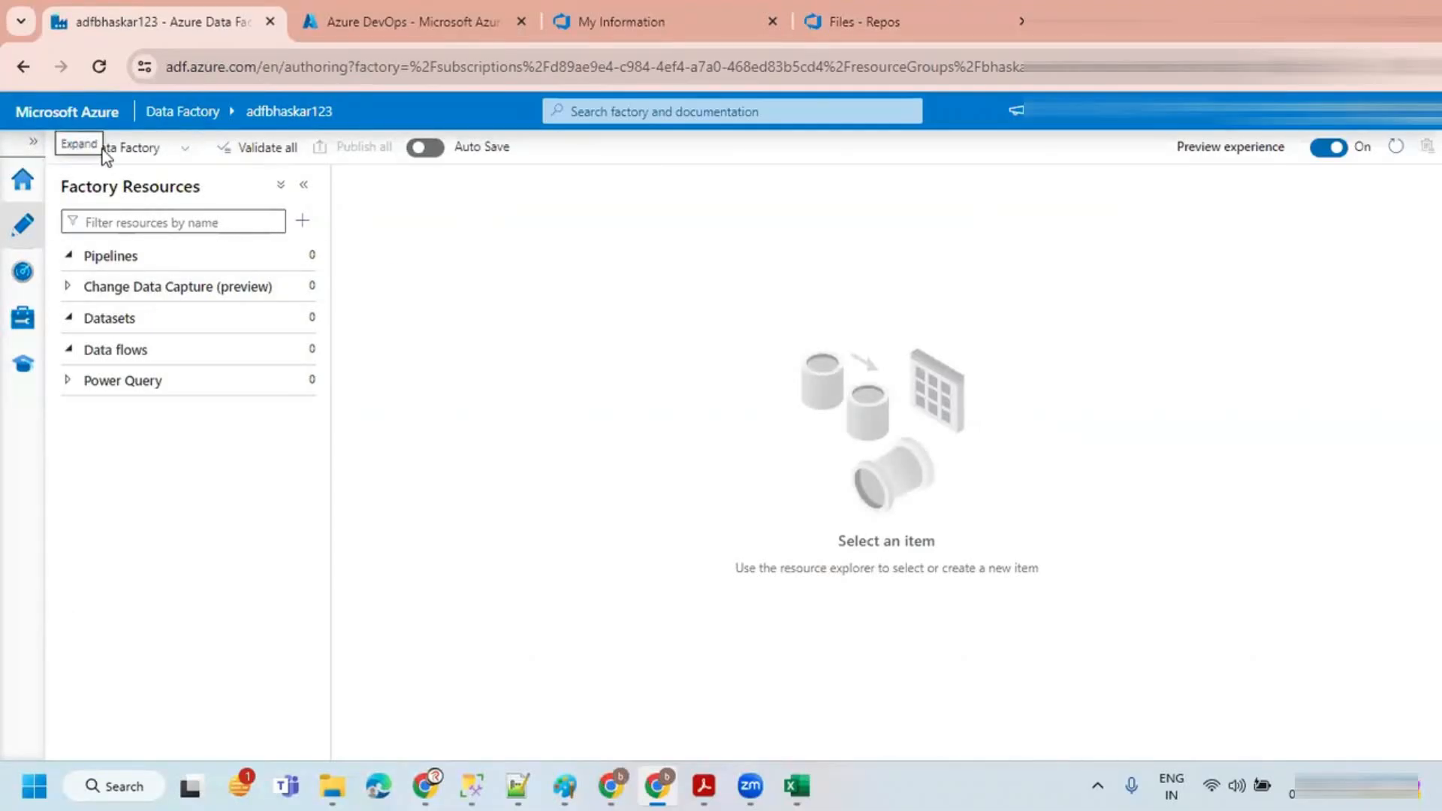
left_click(173, 151)
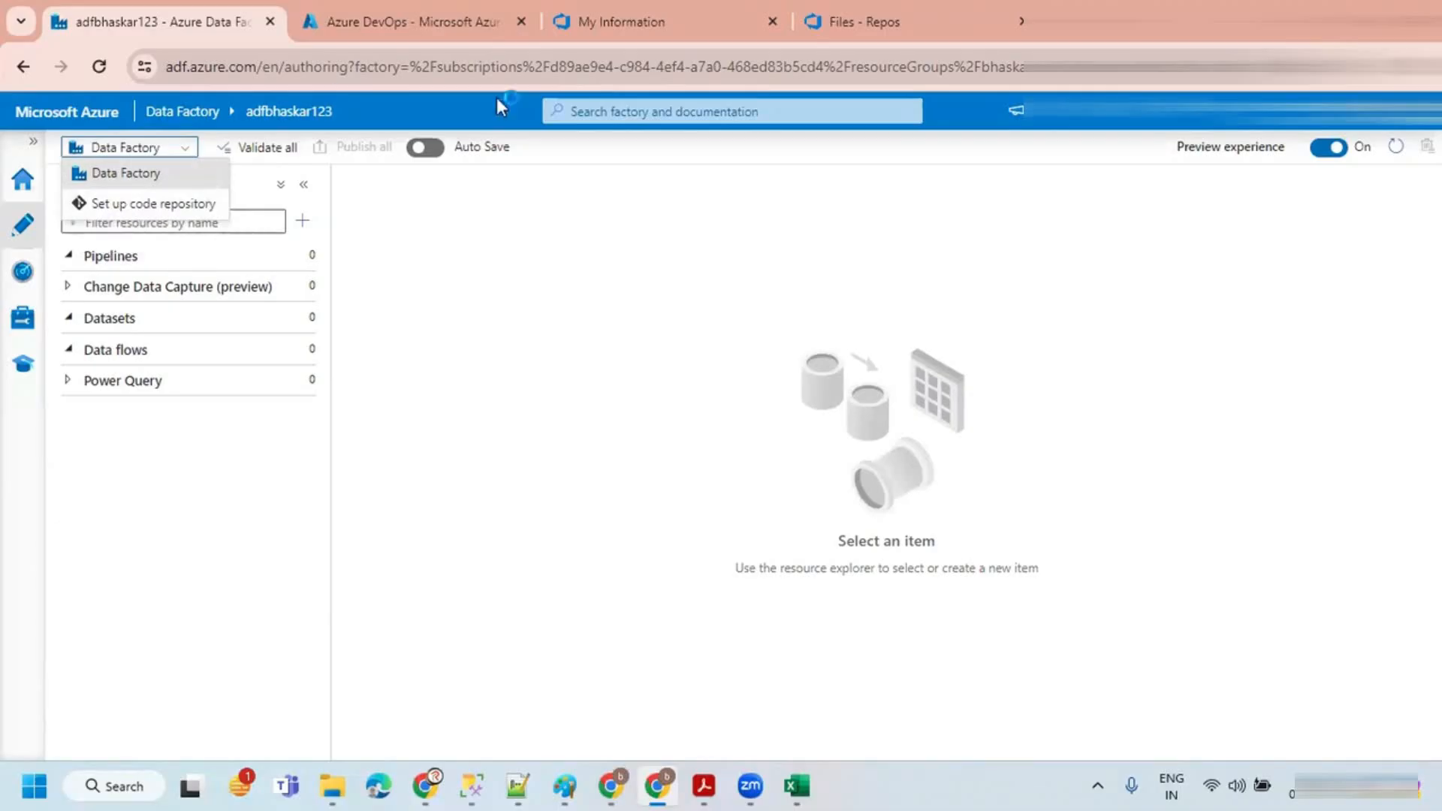
left_click(145, 206)
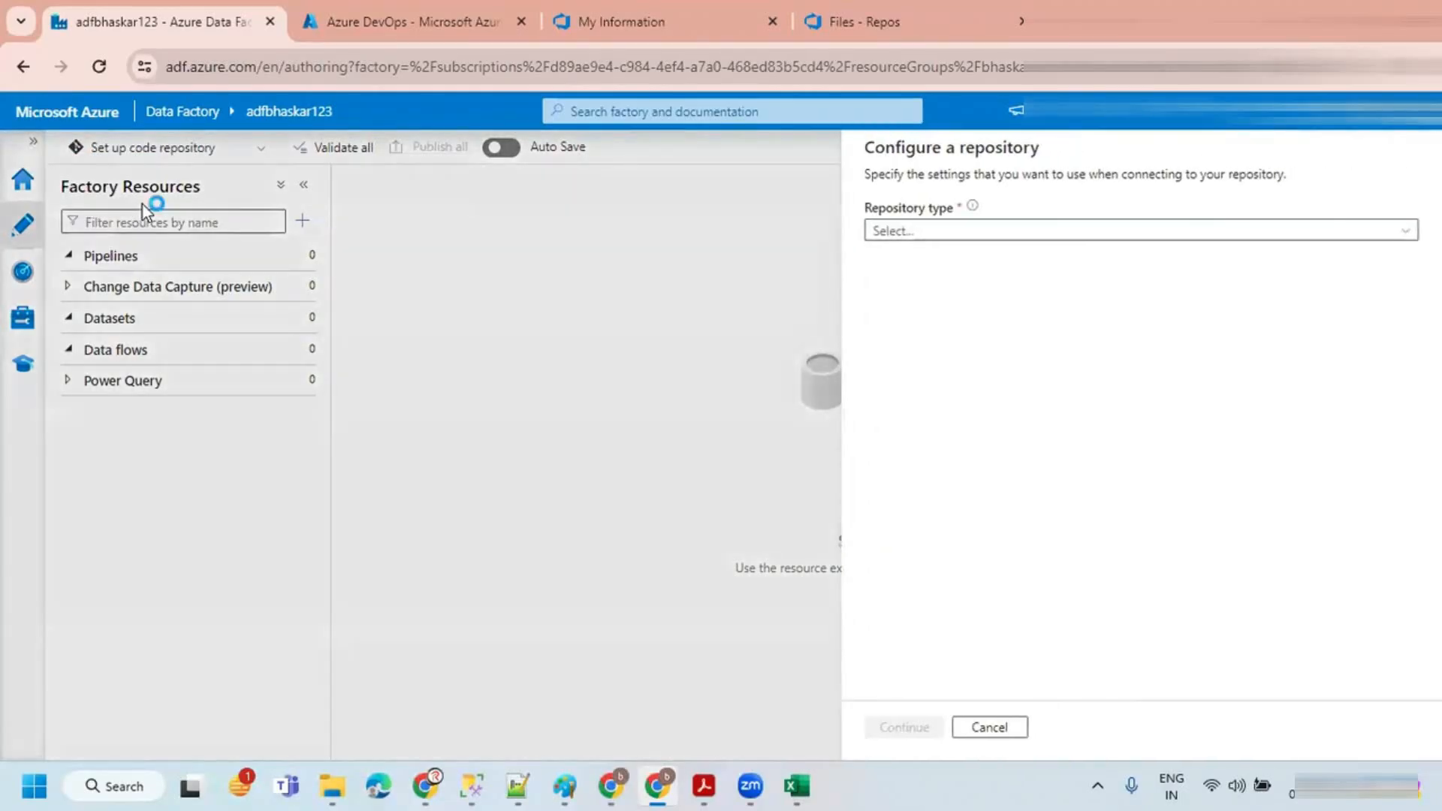
left_click(920, 231)
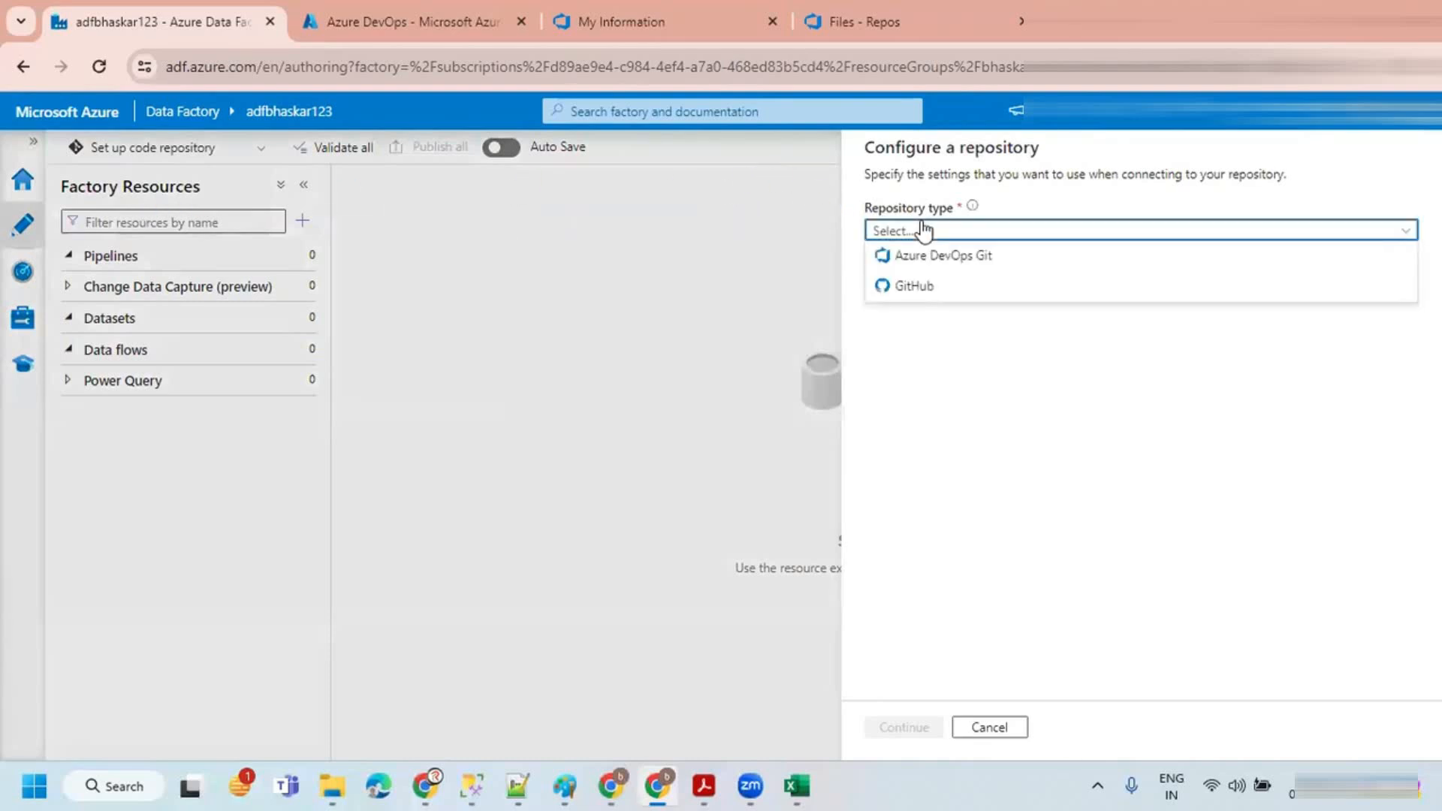
left_click(959, 257)
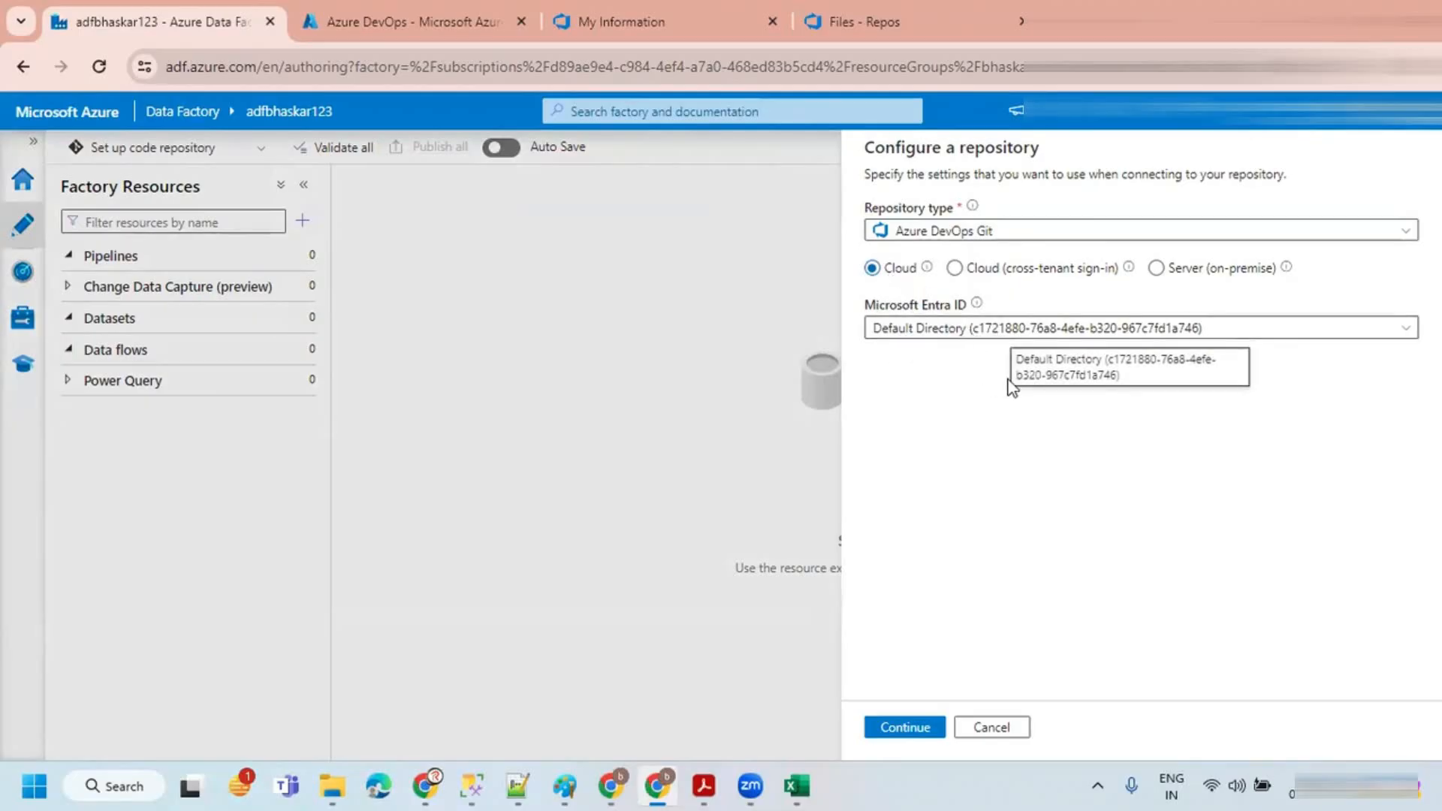
left_click(900, 728)
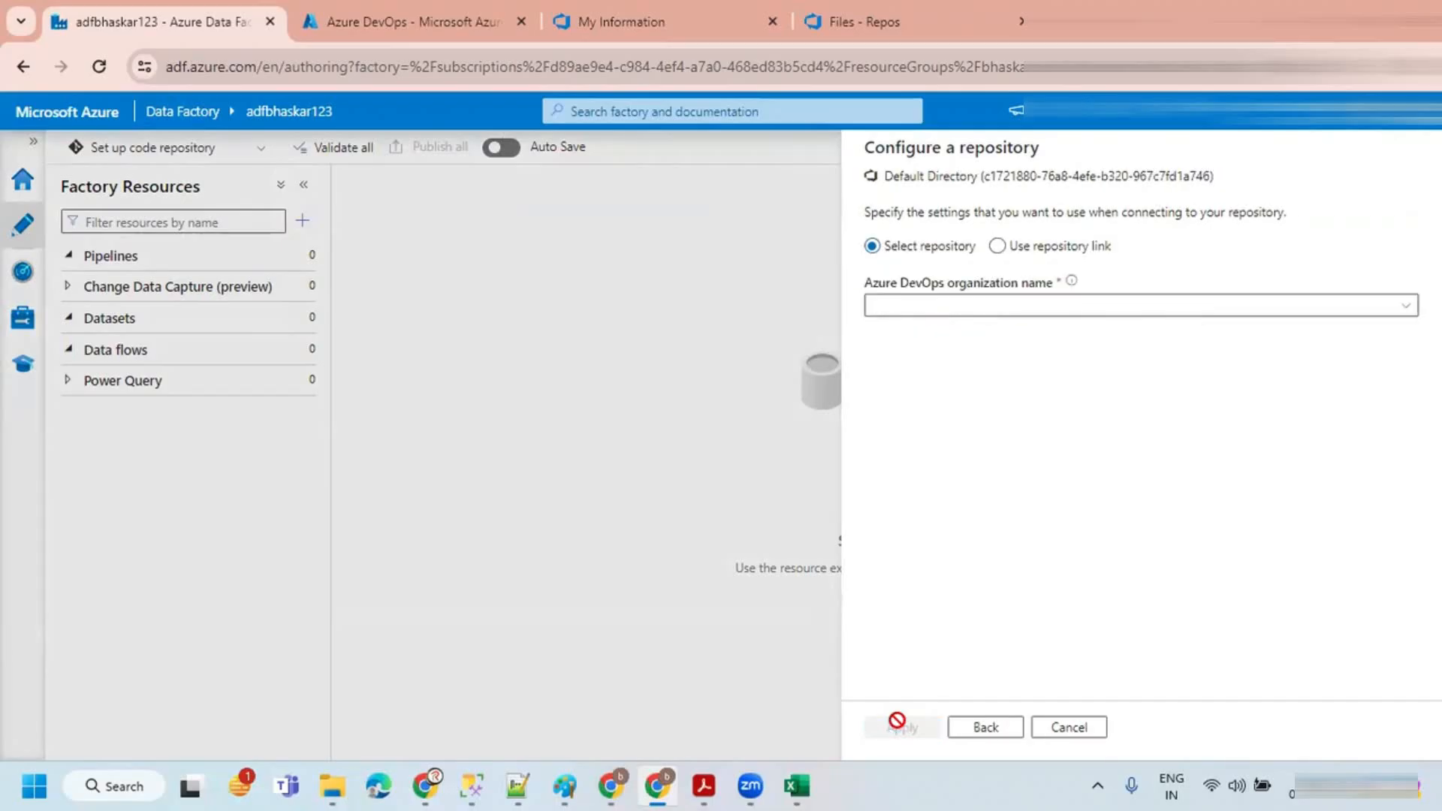
Step: Select organization bhaskar-ade-02, project project-ade-02 and repository project-ade-02 for the repository configuration
left_click(1219, 302)
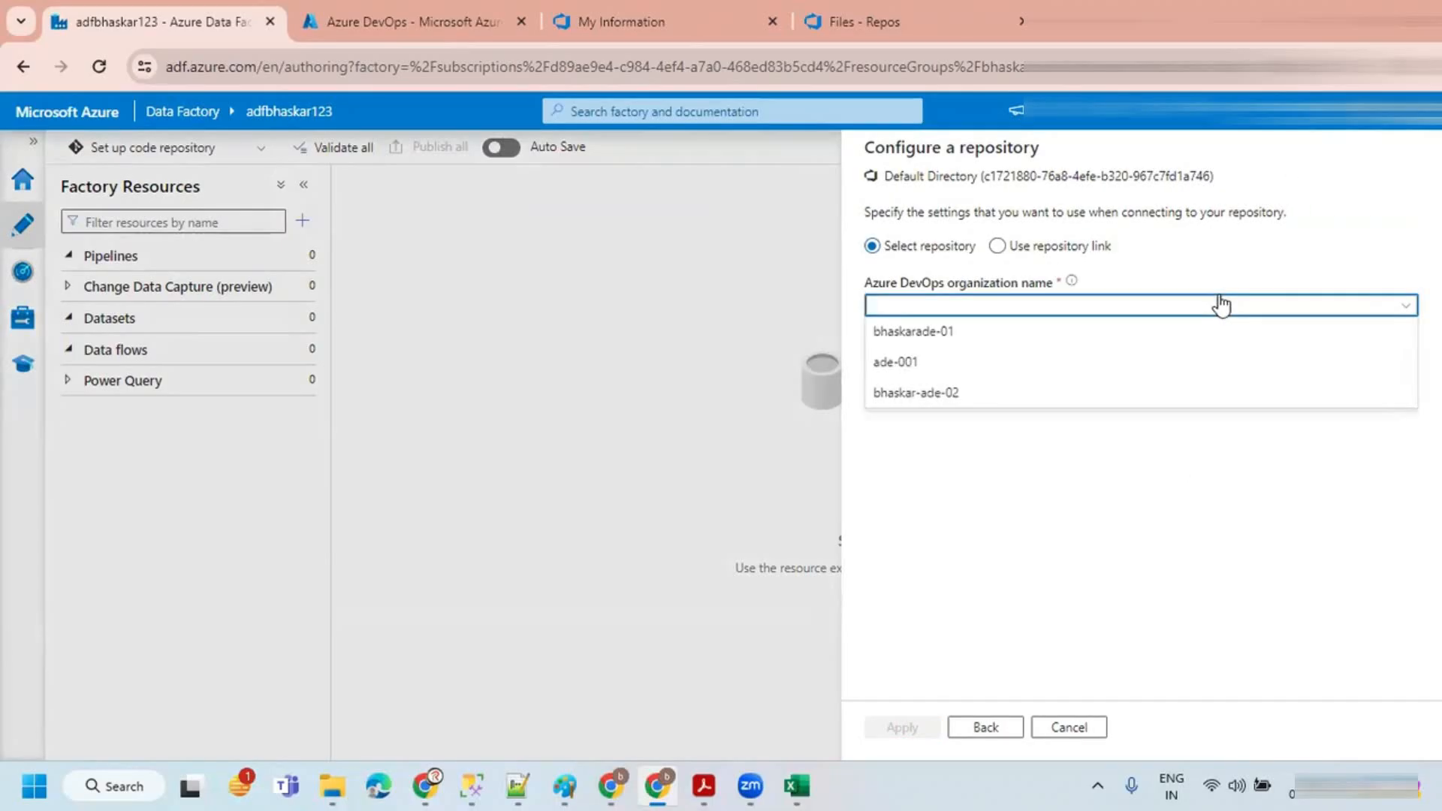
left_click(943, 397)
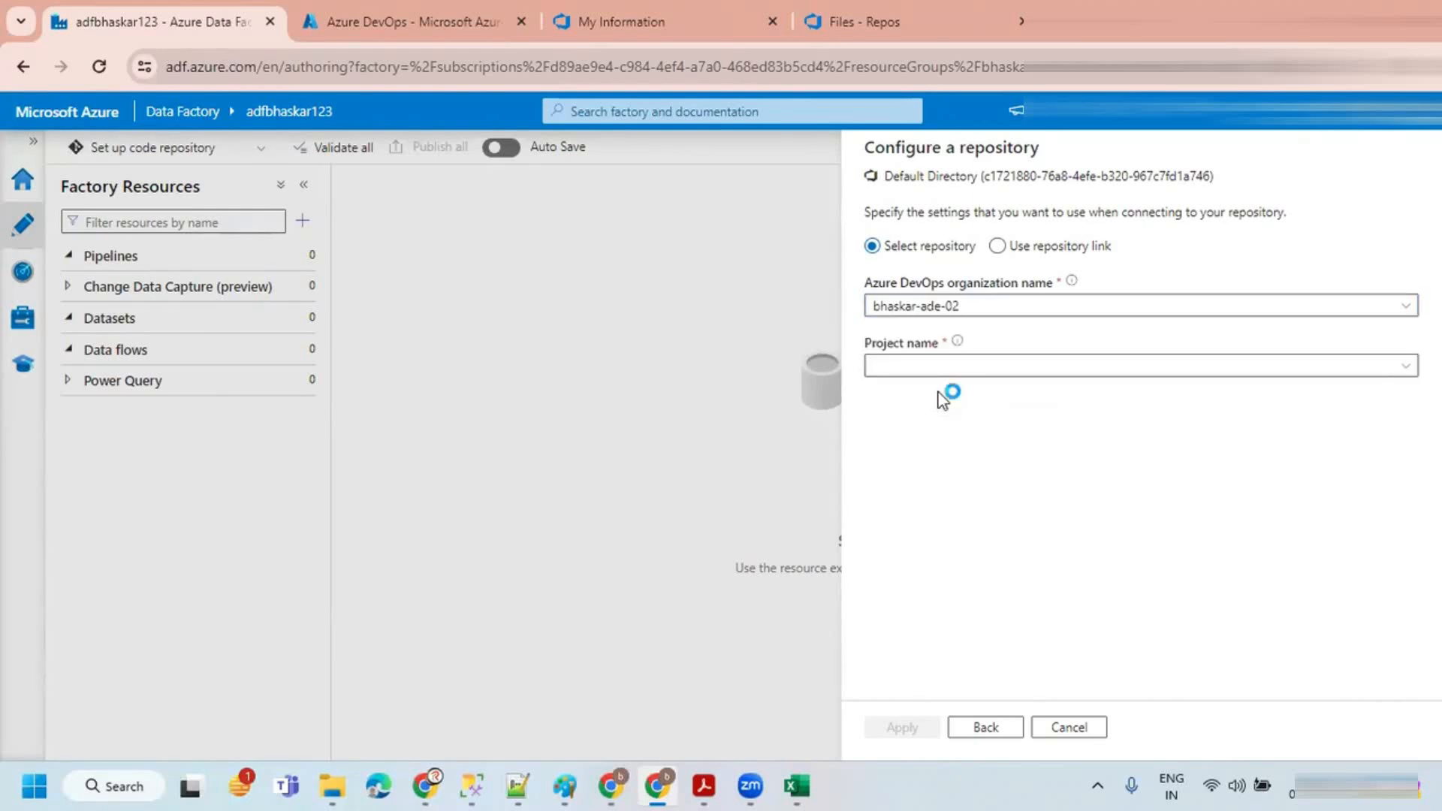
left_click(943, 367)
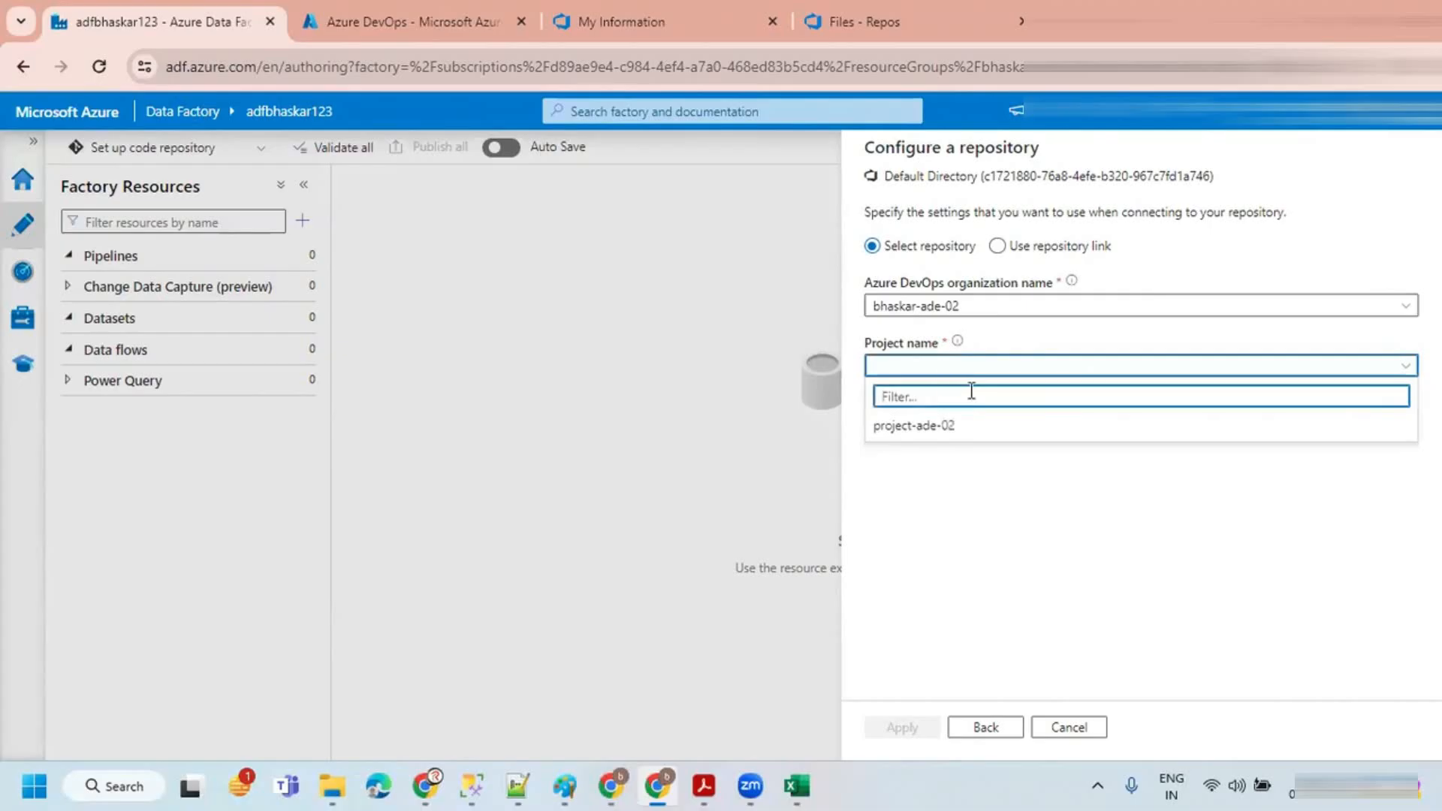
left_click(930, 426)
left_click(944, 426)
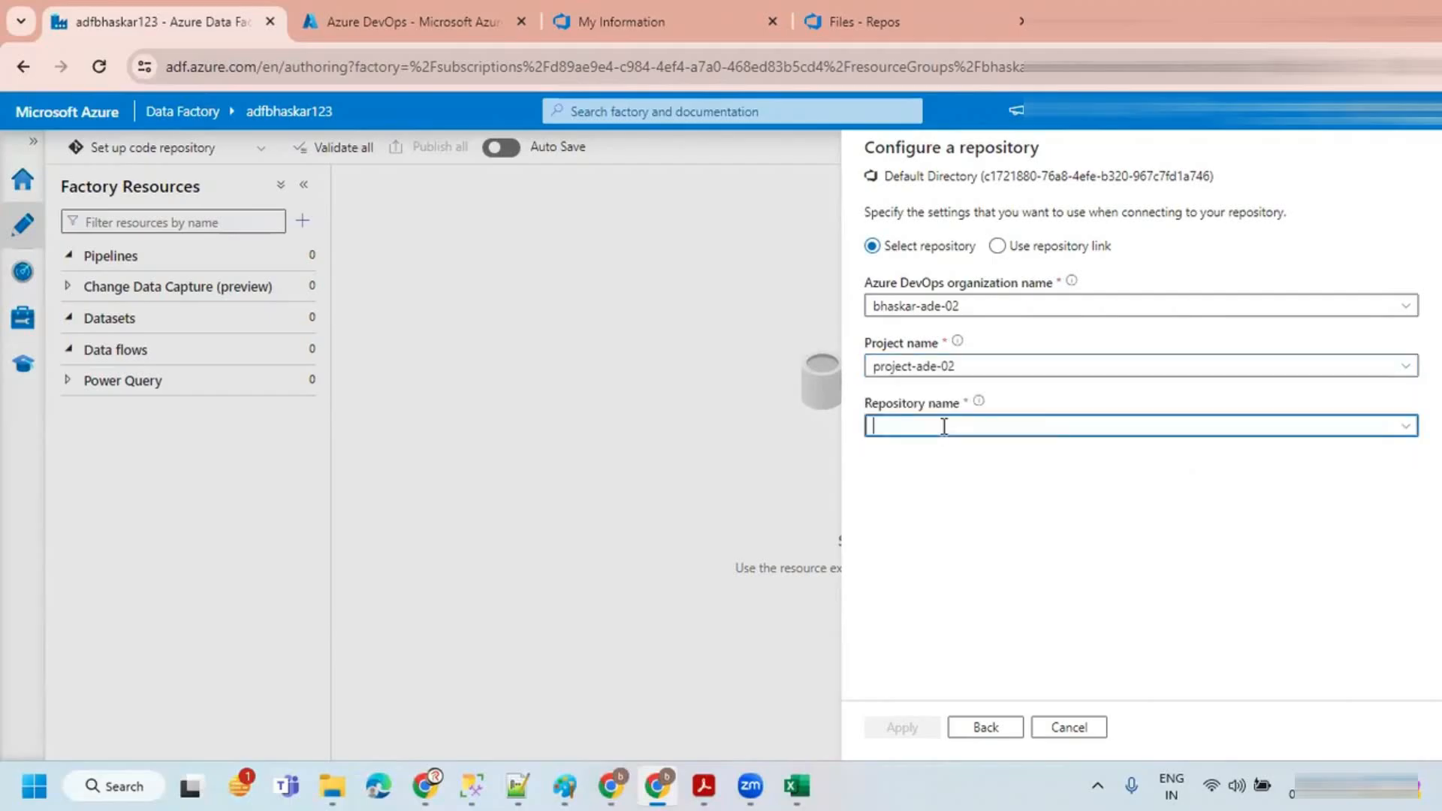
left_click(1408, 430)
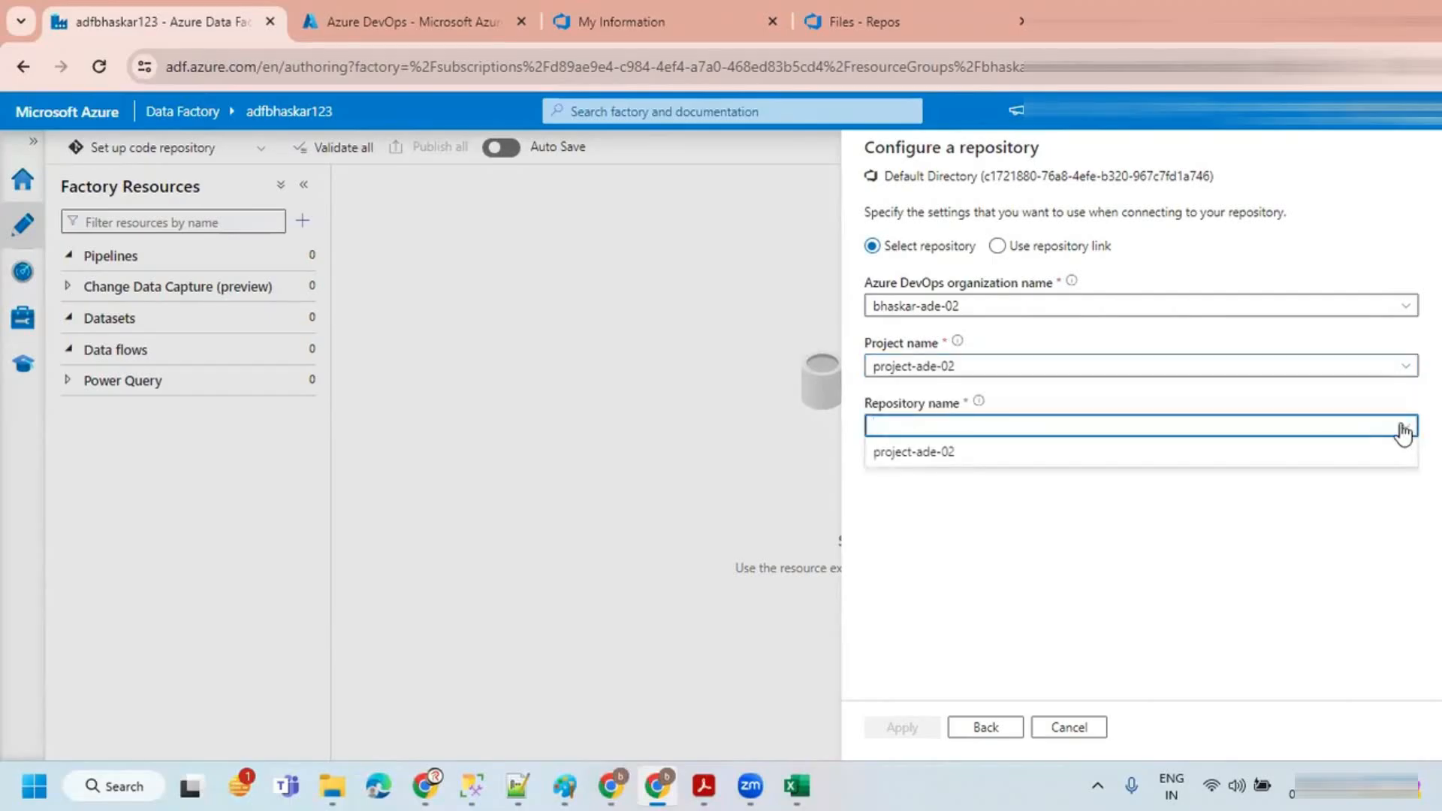
left_click(930, 455)
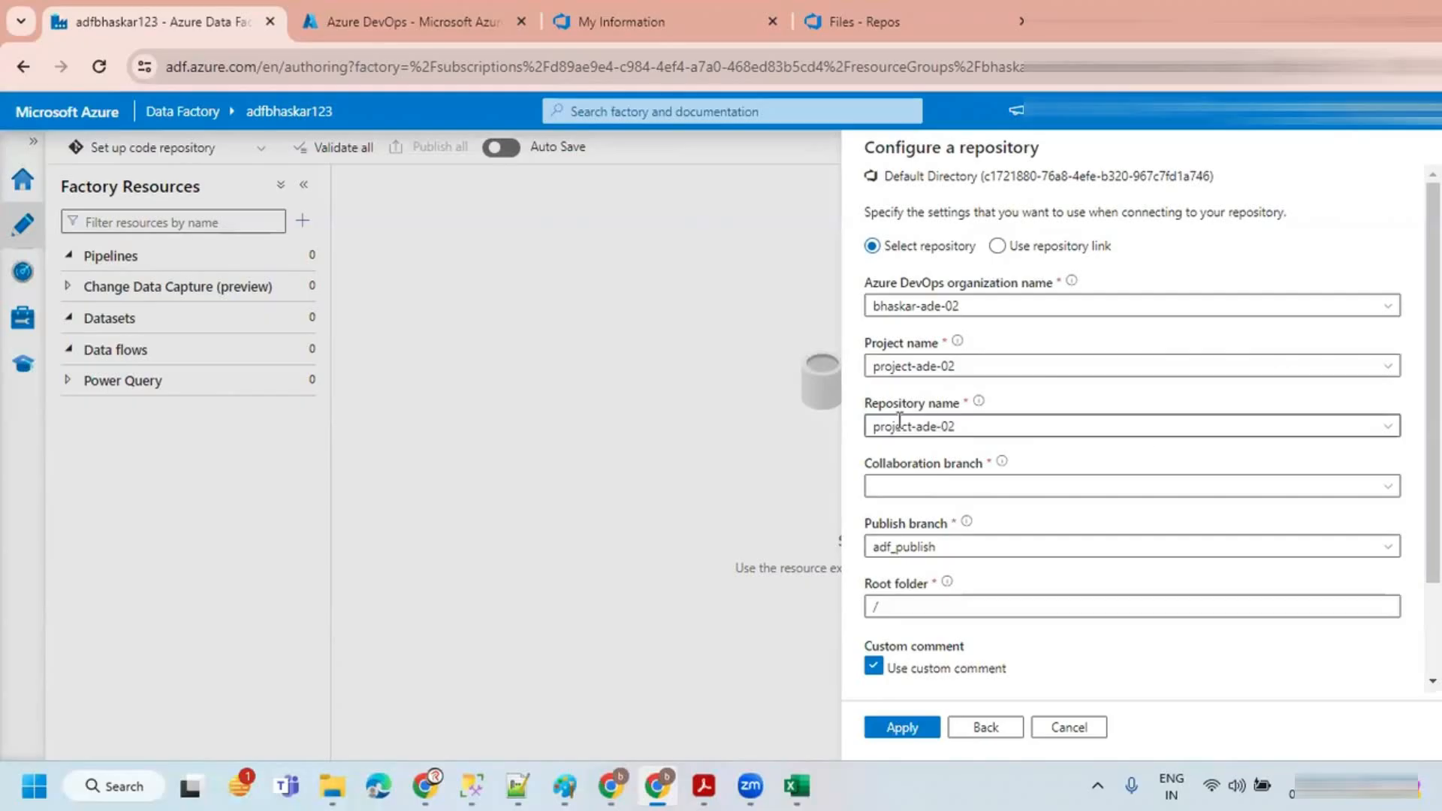
left_click(937, 488)
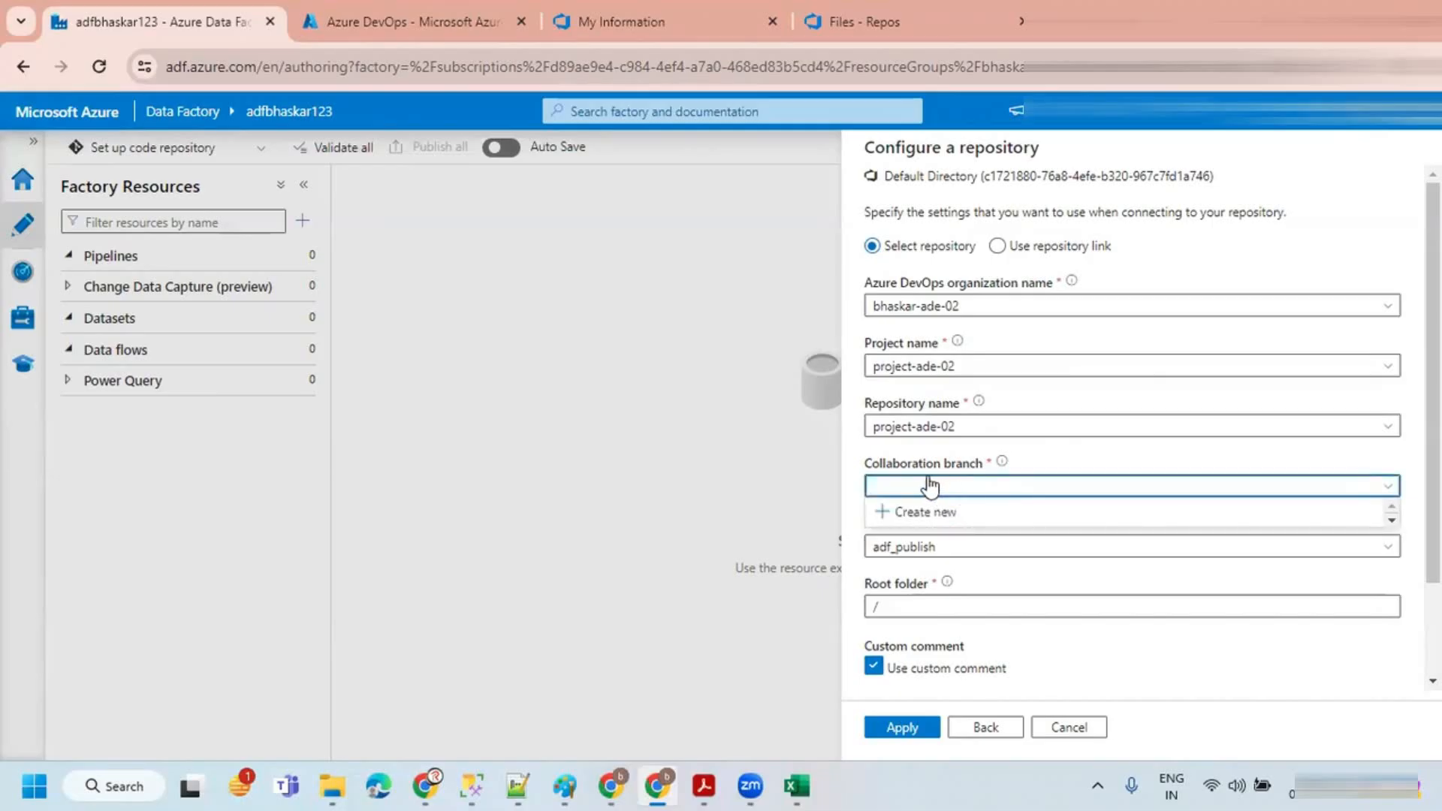
left_click(1054, 452)
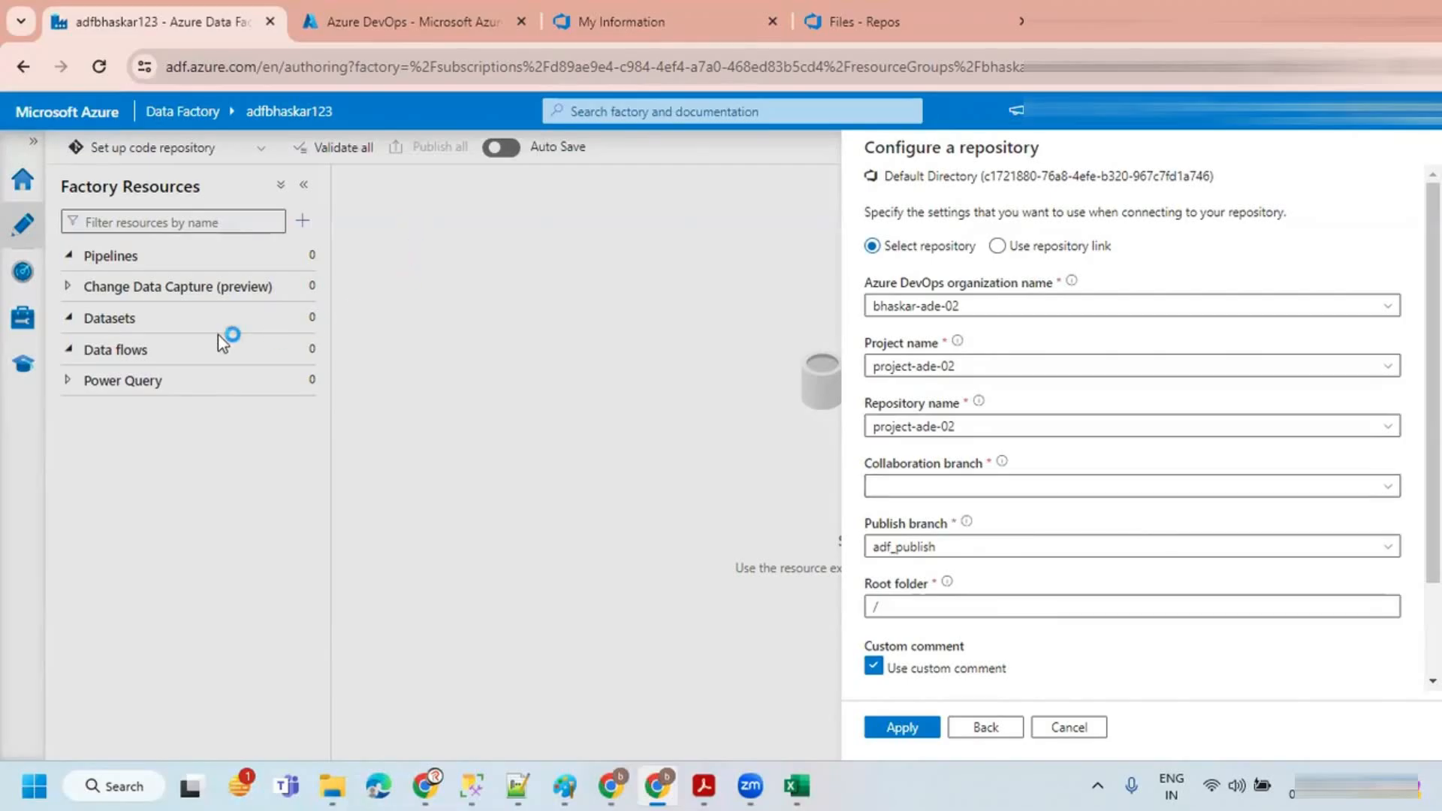
left_click(988, 488)
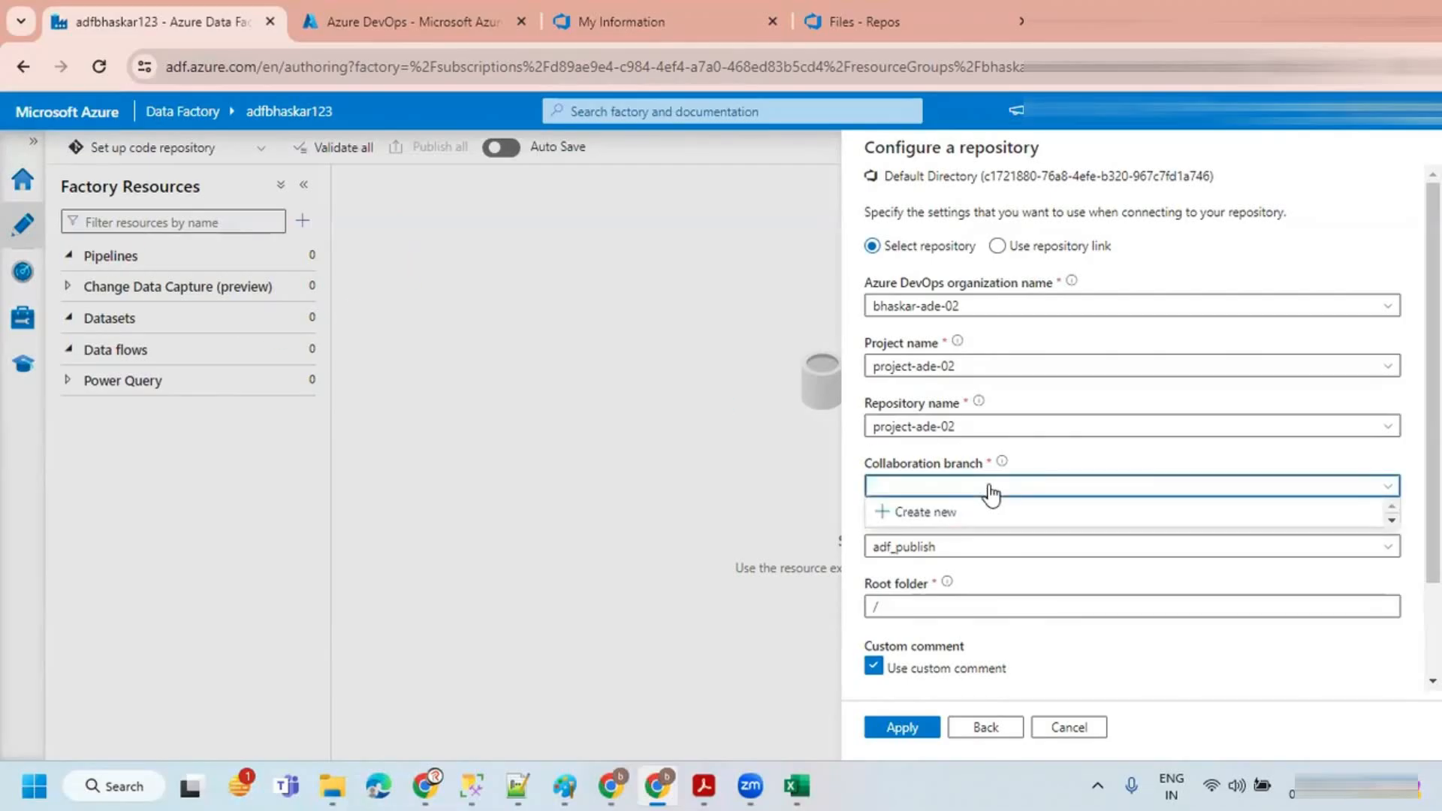
left_click(920, 515)
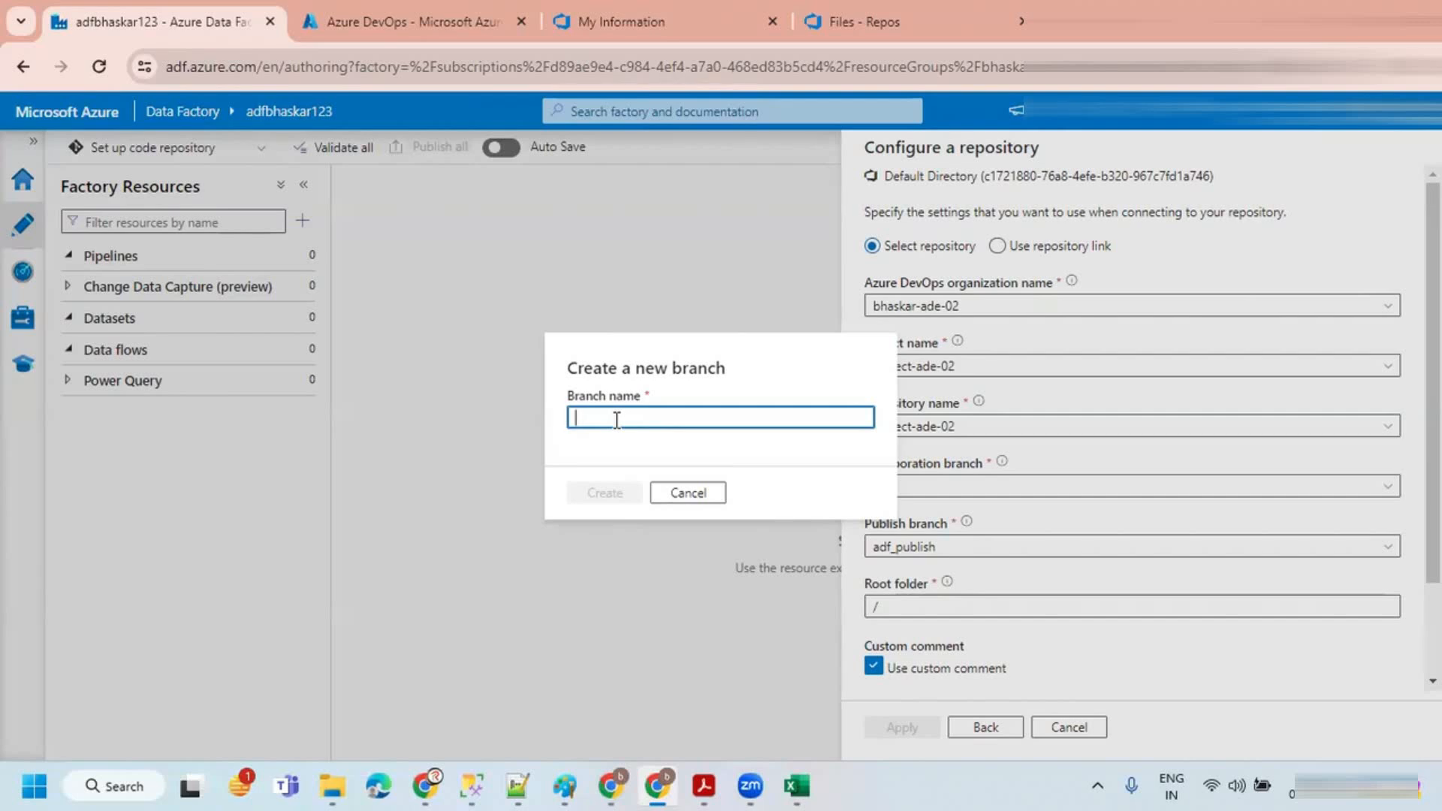
type("master")
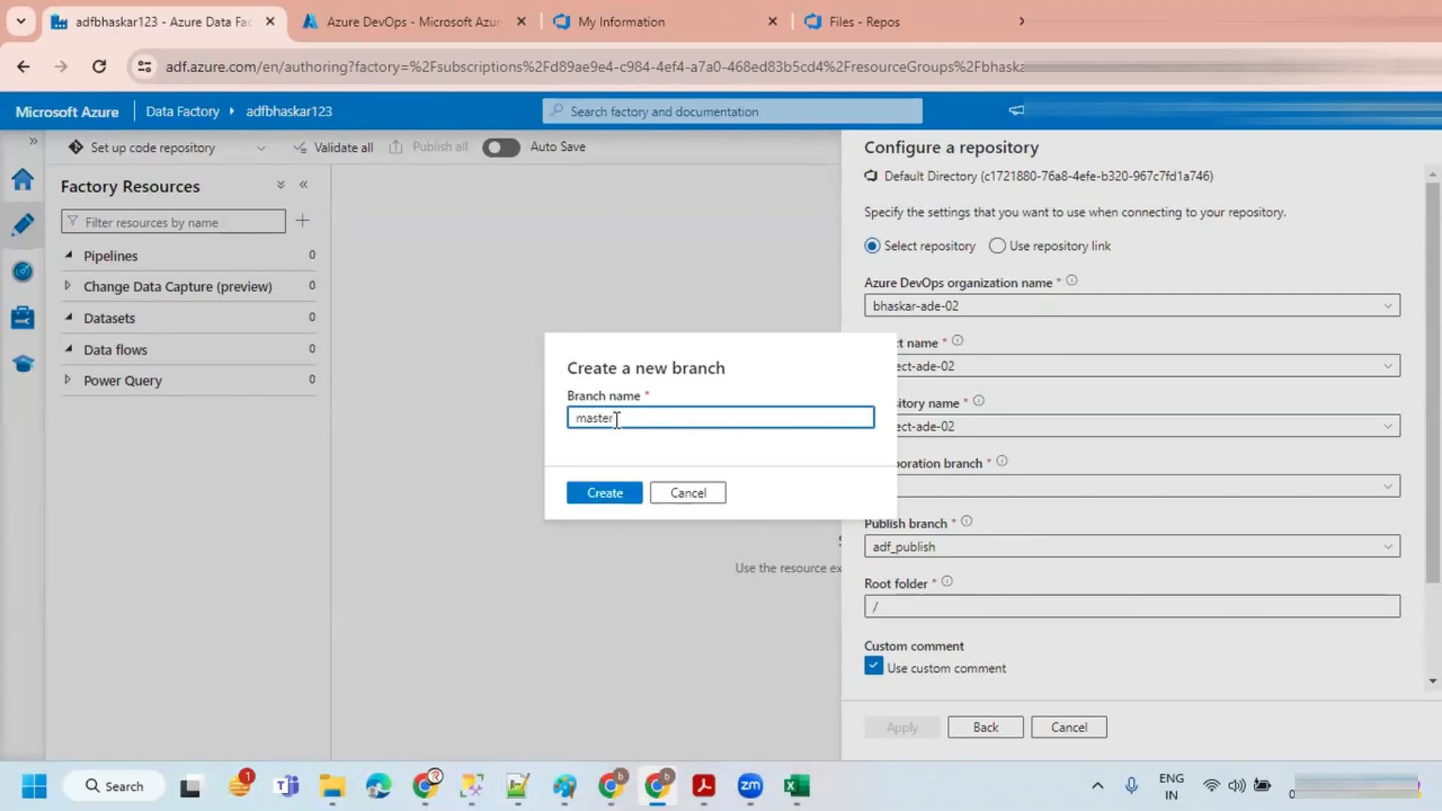
left_click_drag(631, 415, 535, 420)
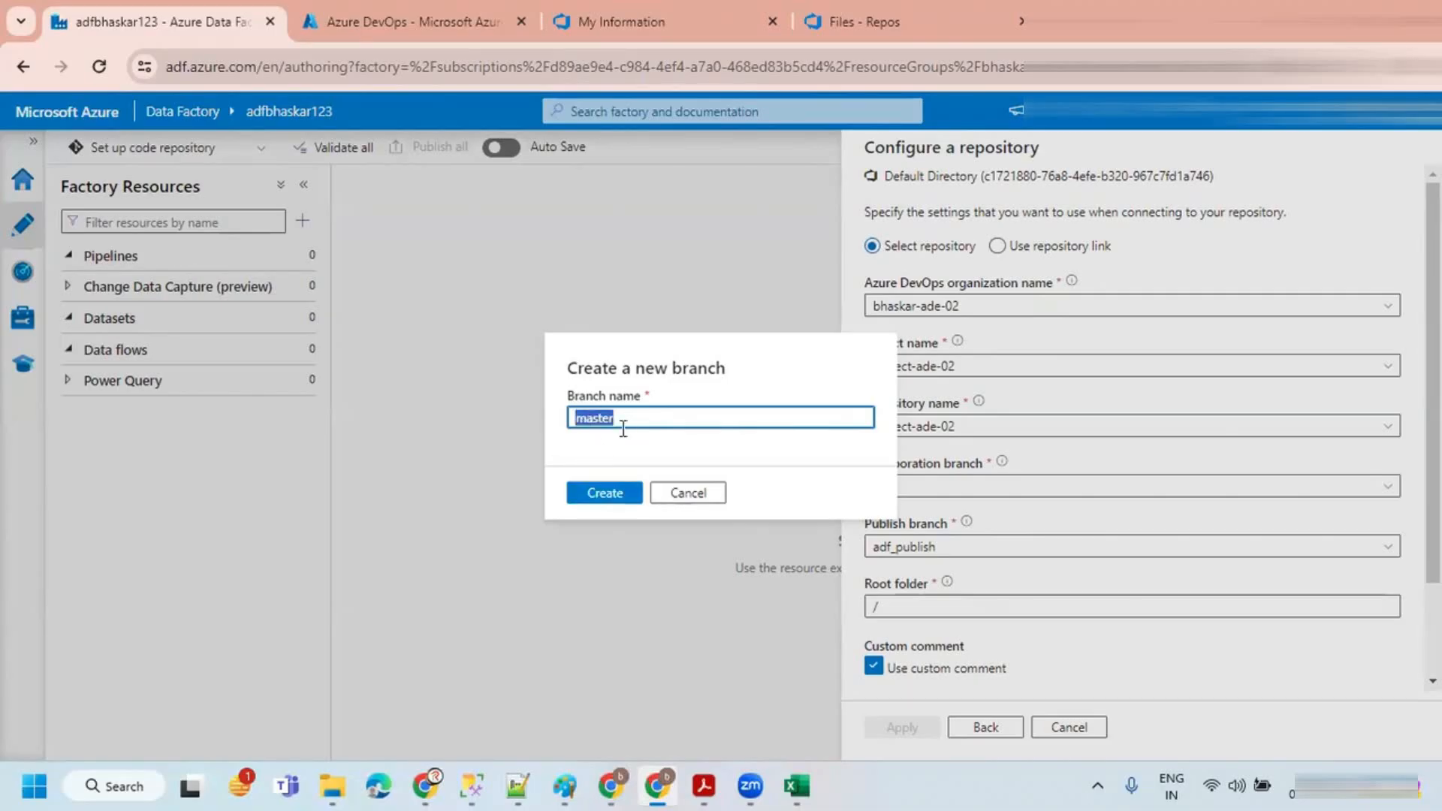
left_click(685, 496)
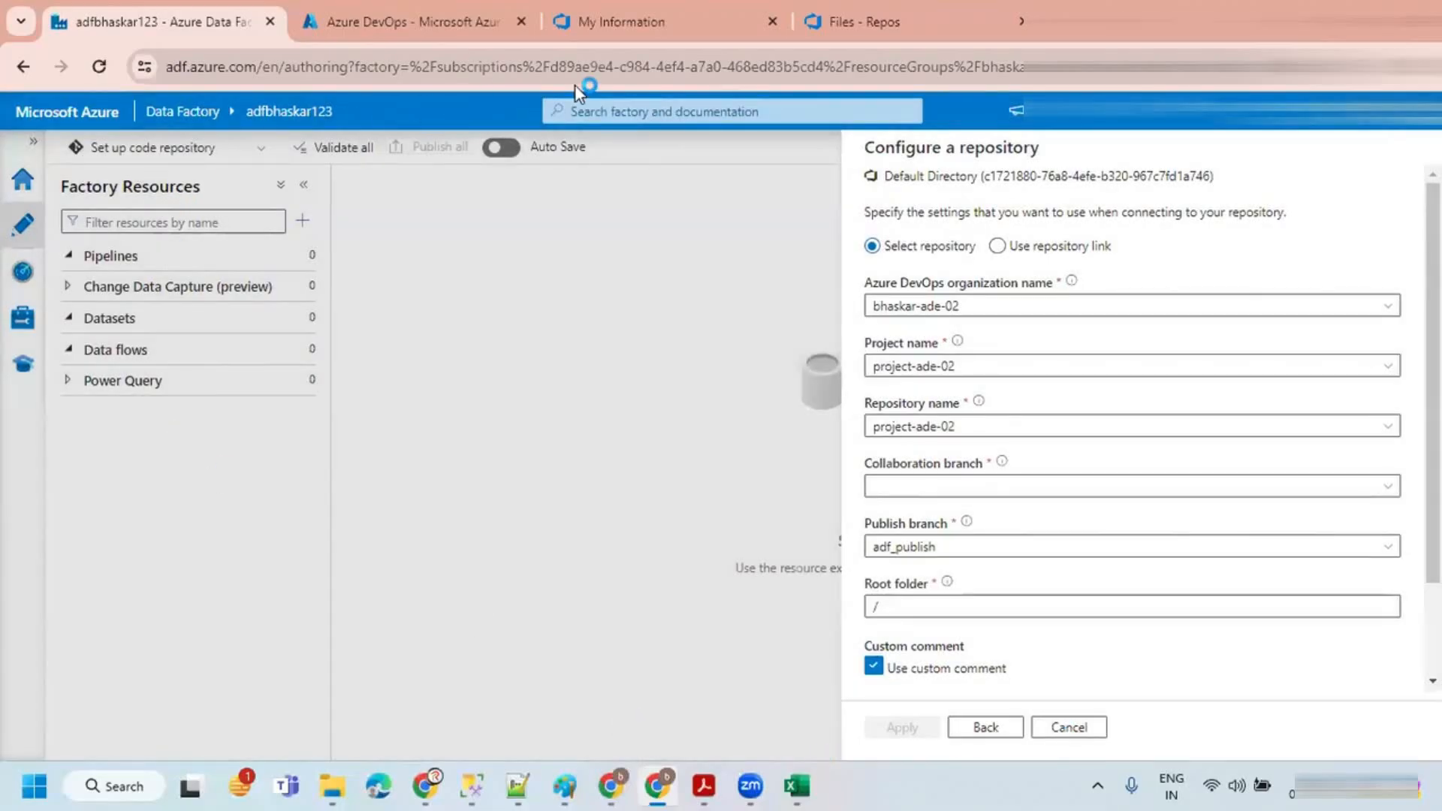
Step: Initialize the DevOps repository's main branch with a README, then return to the Data Factory repository settings
key("ctrl+Tab")
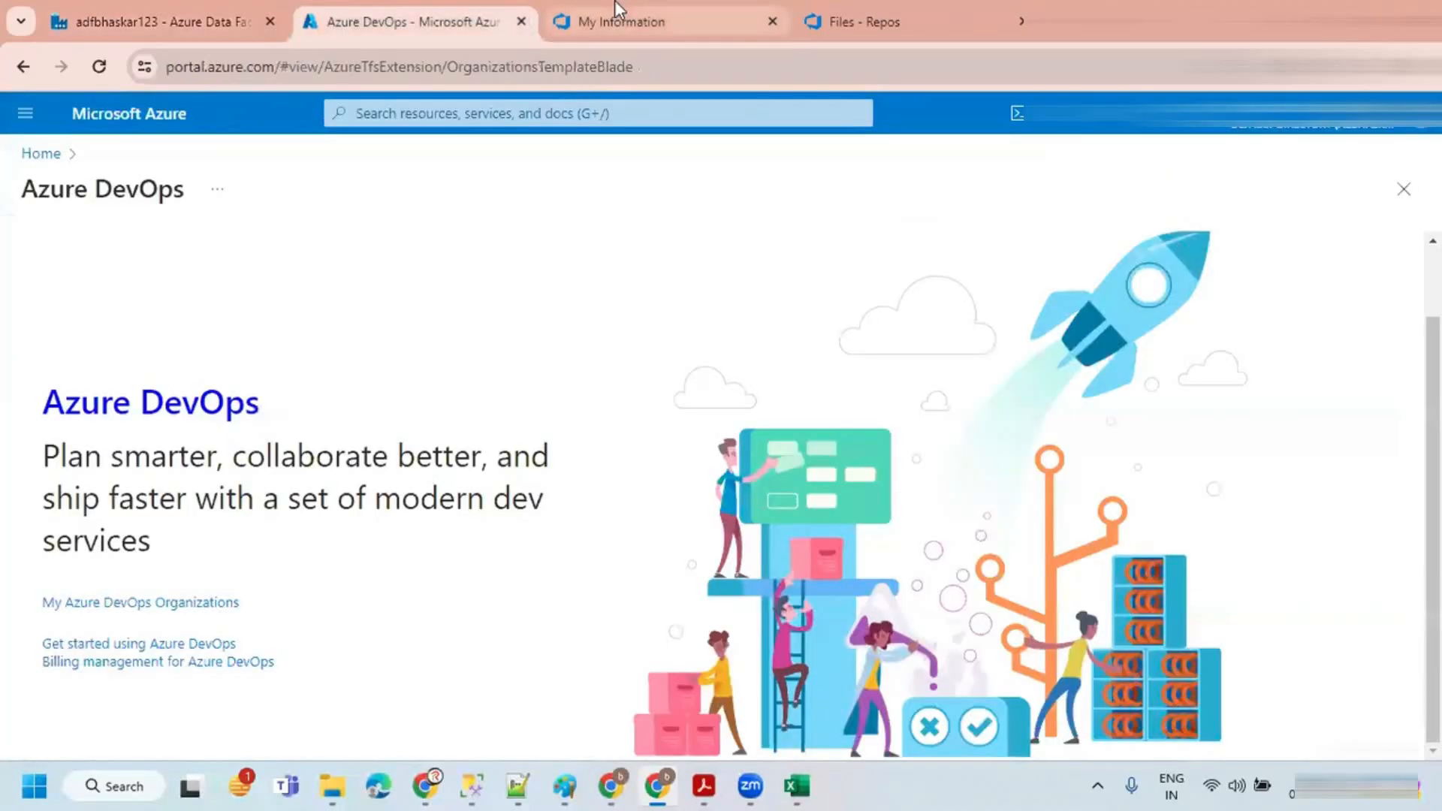
left_click(614, 21)
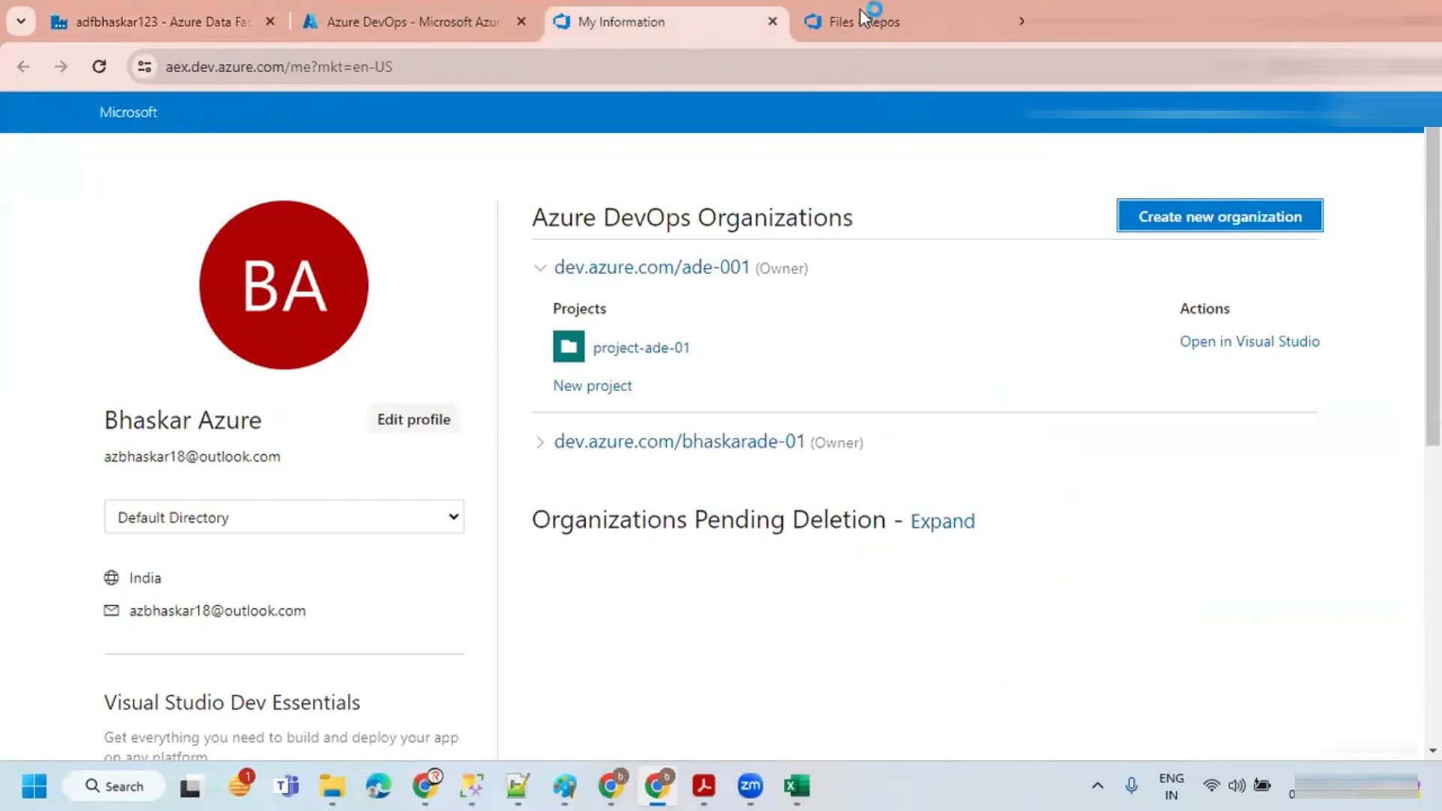
key("ctrl+Tab")
scroll(739, 463, "down", 3)
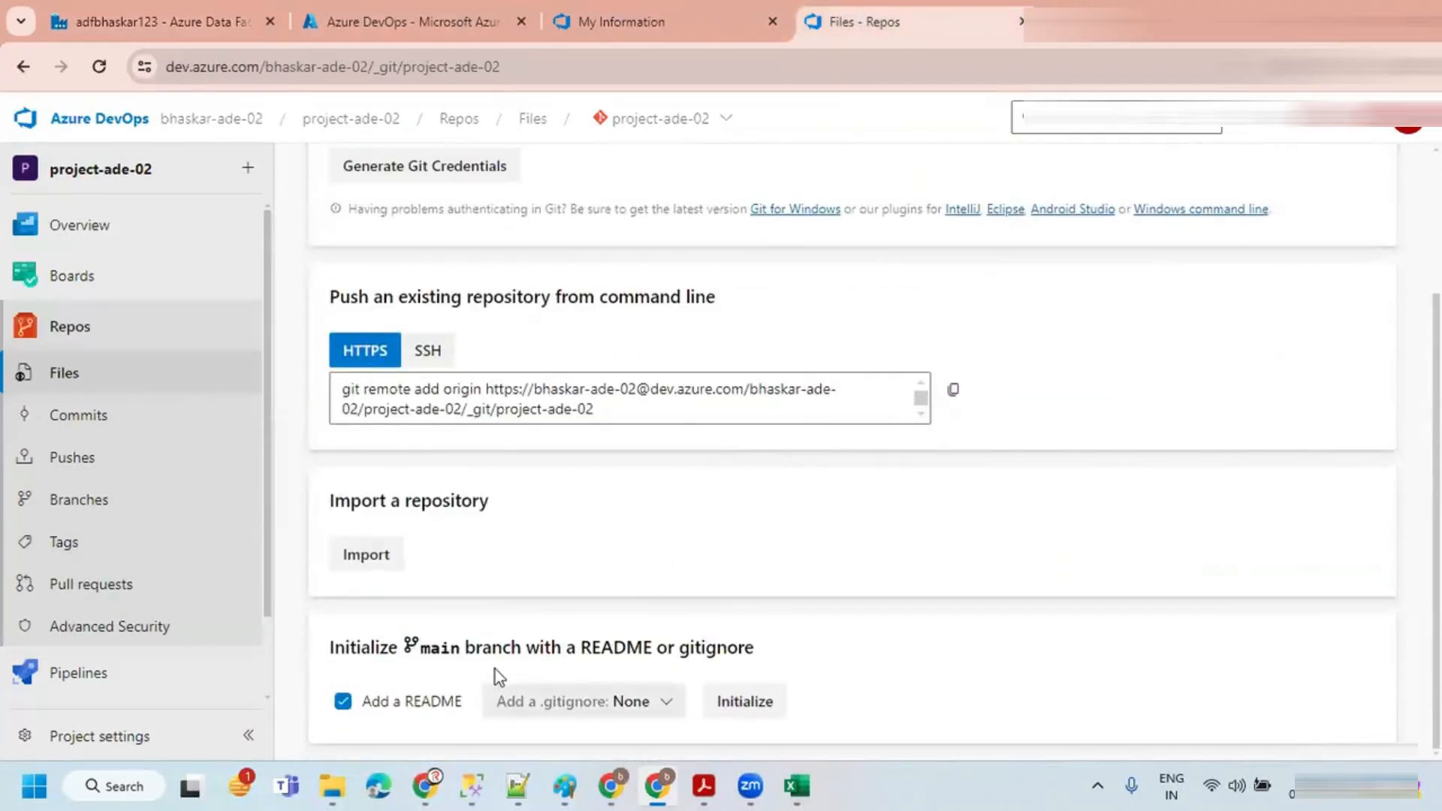
left_click(394, 702)
left_click(383, 706)
left_click(746, 704)
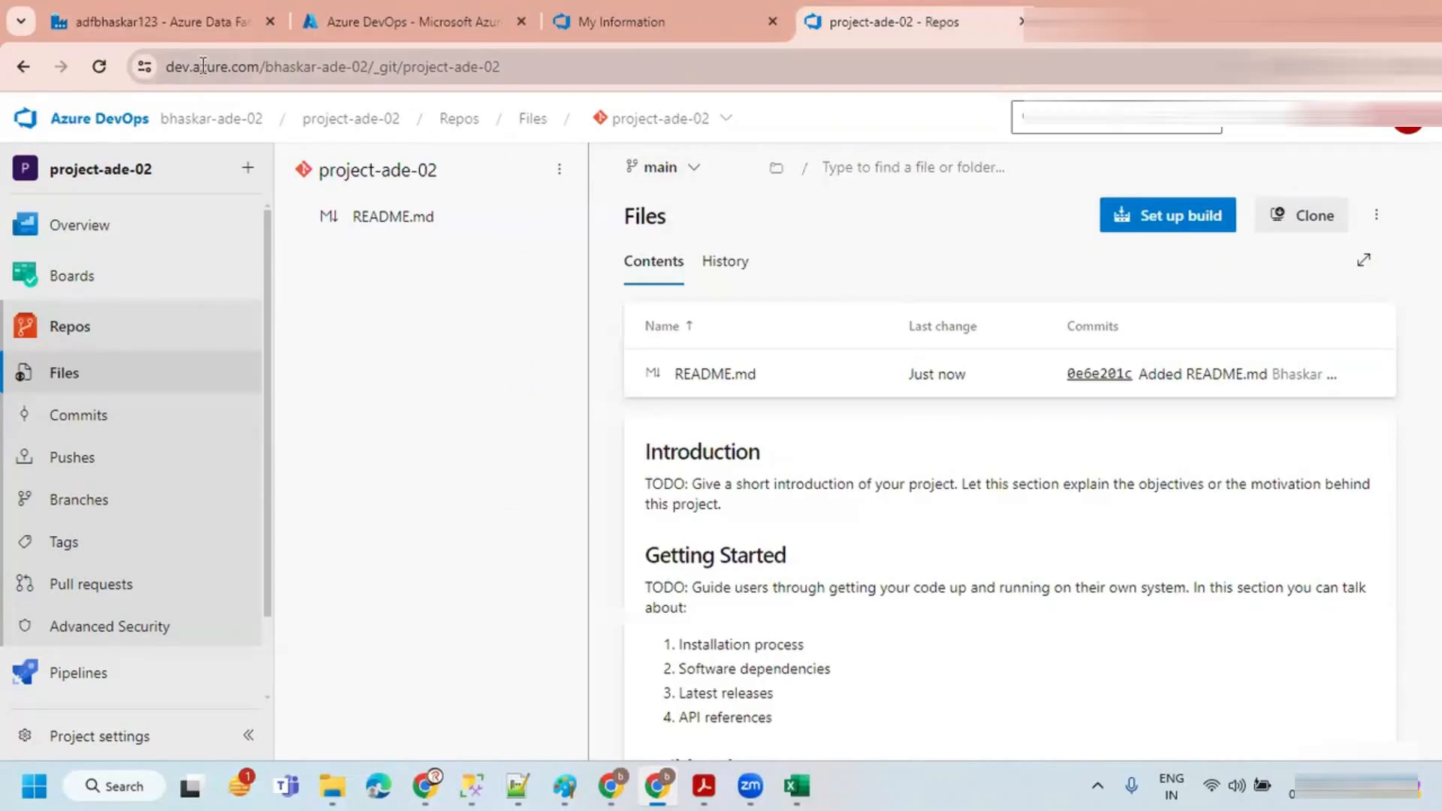
left_click(210, 26)
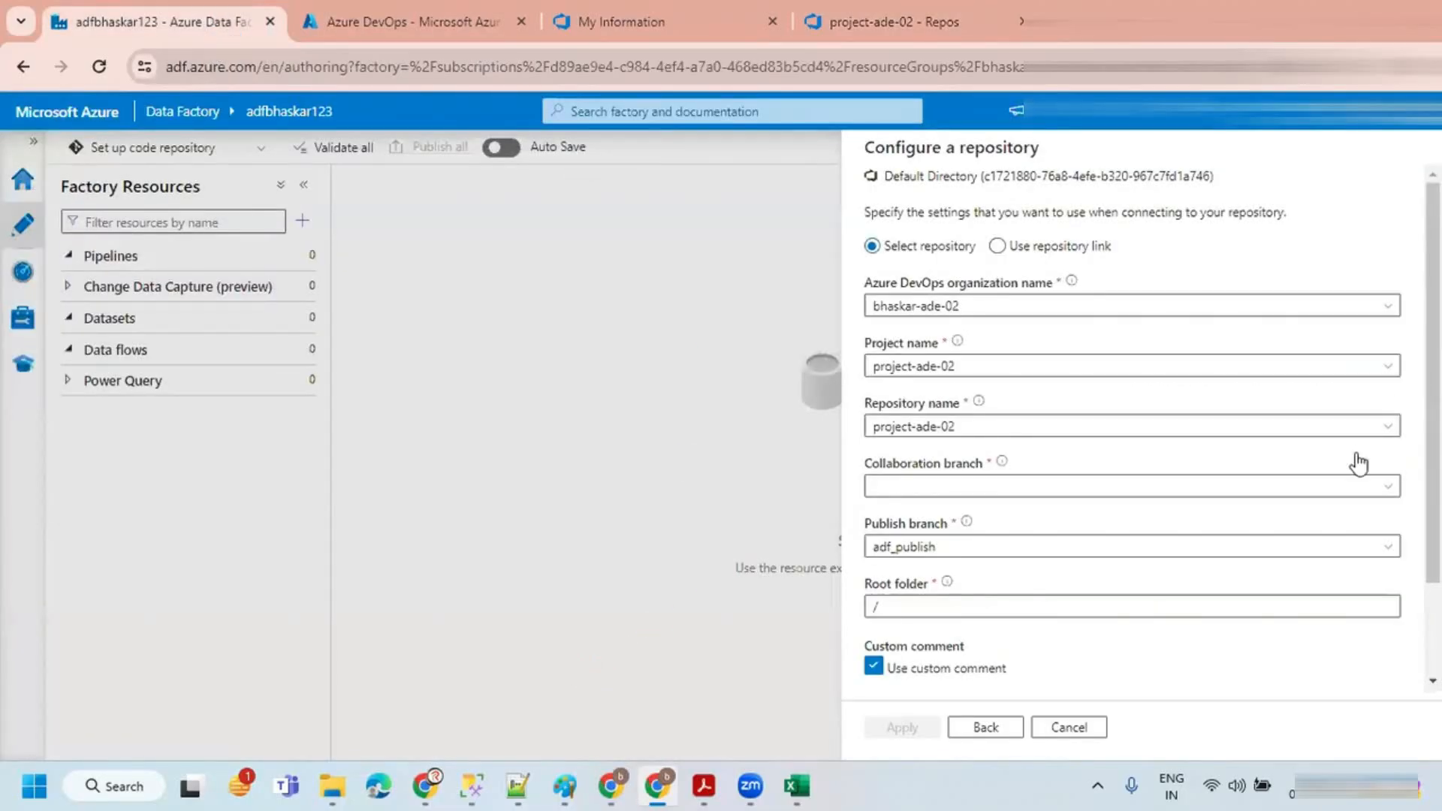
left_click(1388, 488)
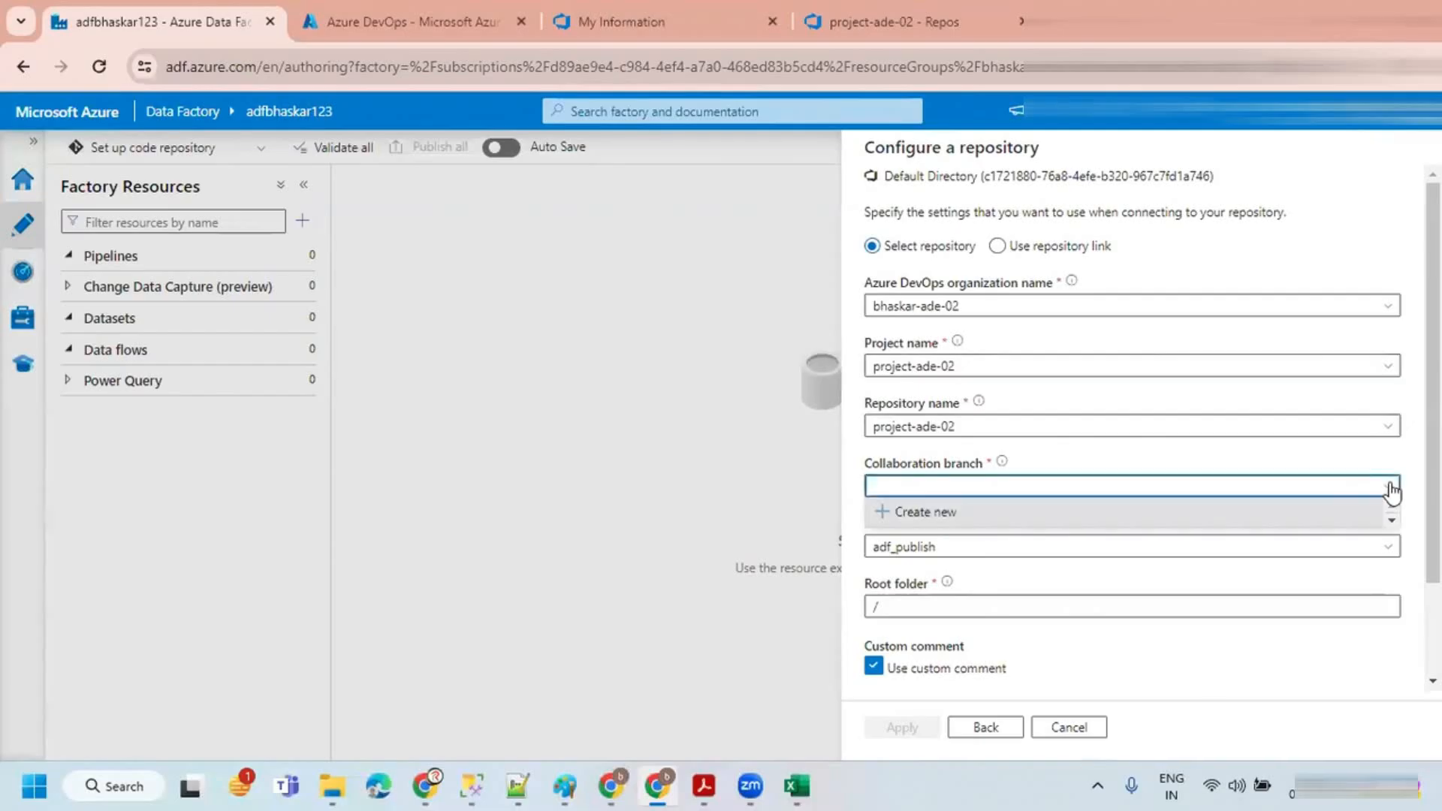
left_click(1413, 525)
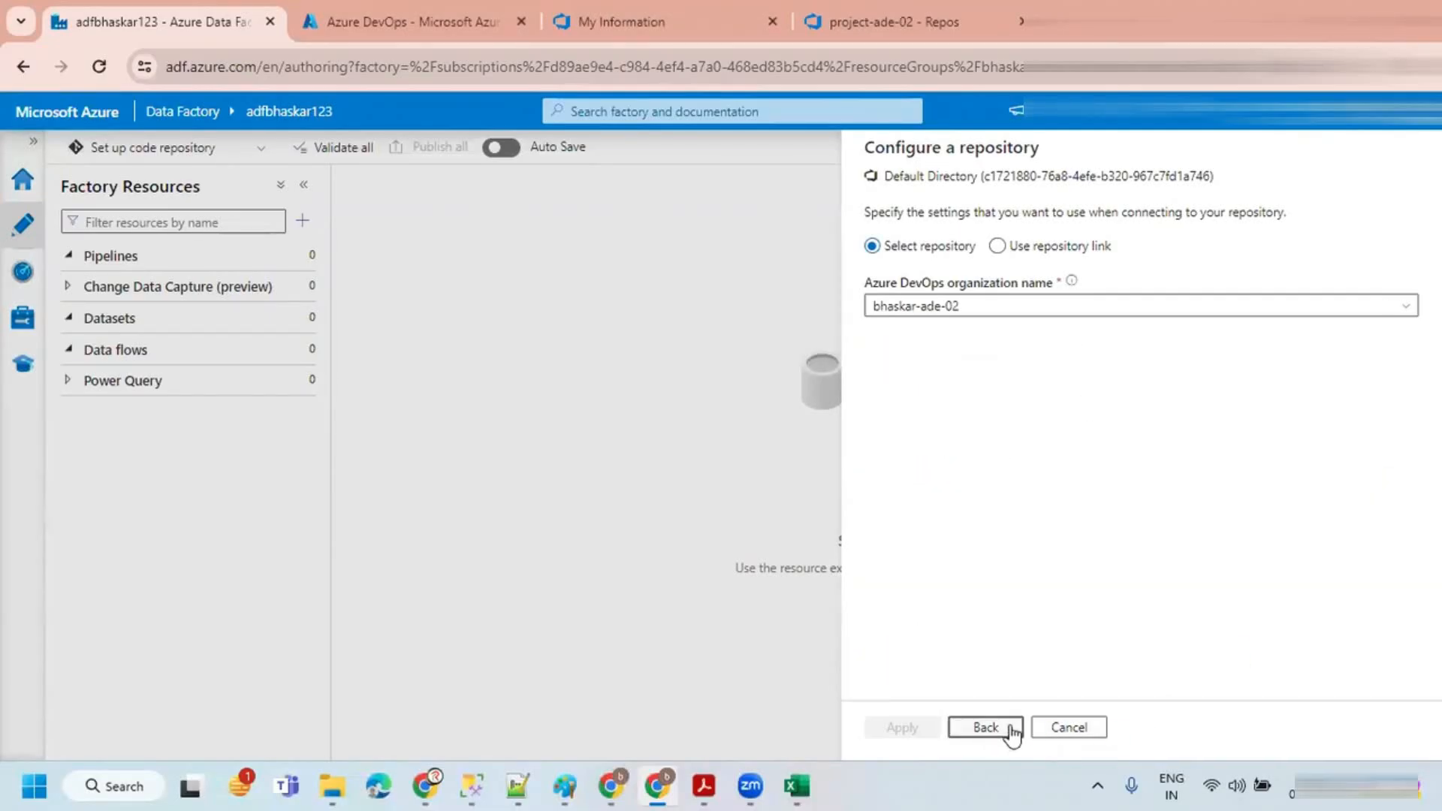
left_click(1002, 728)
left_click(902, 730)
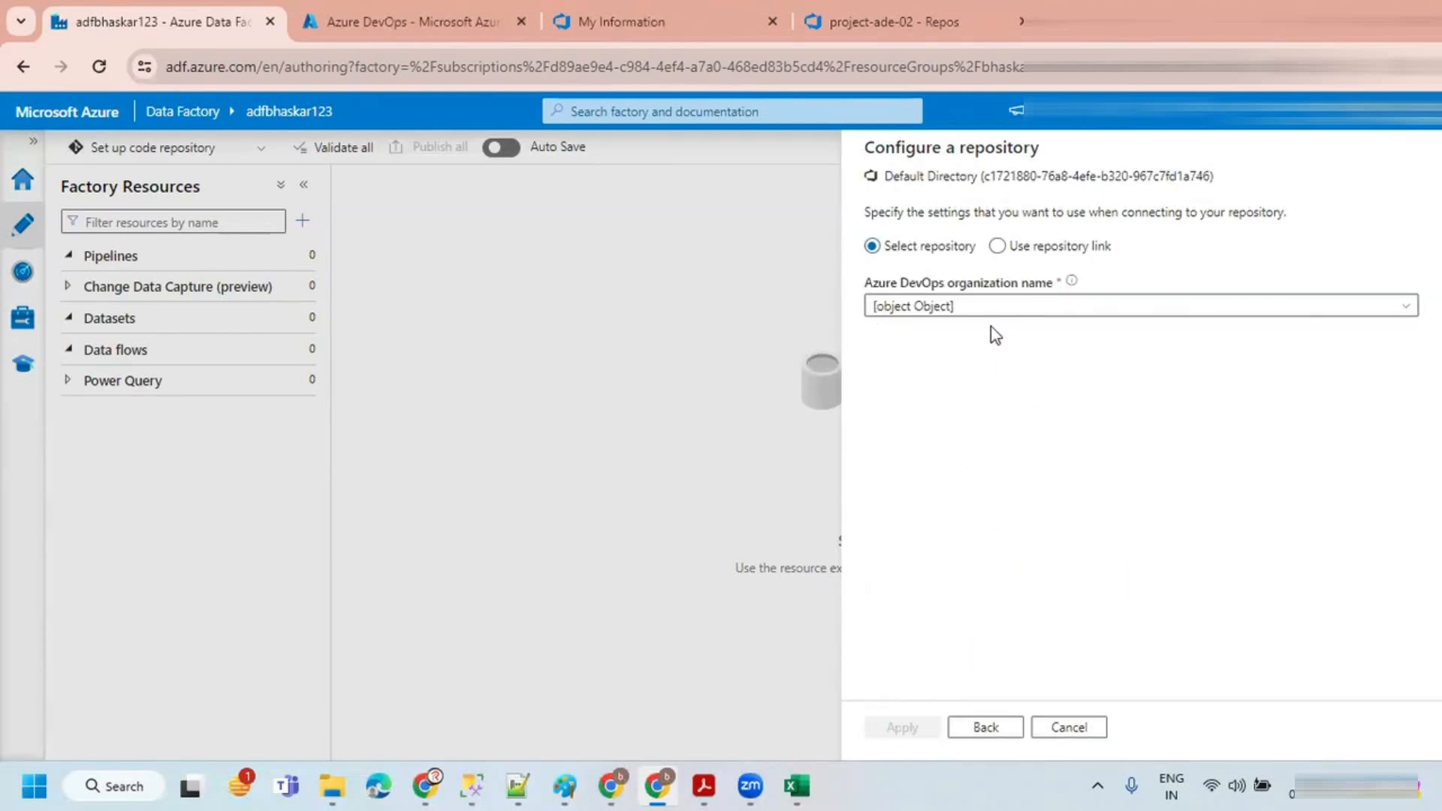
Step: Reselect organization bhaskar-ade-02, project and repository project-ade-02, and set the collaboration branch to main
left_click(991, 307)
left_click(952, 392)
left_click(965, 367)
left_click(933, 429)
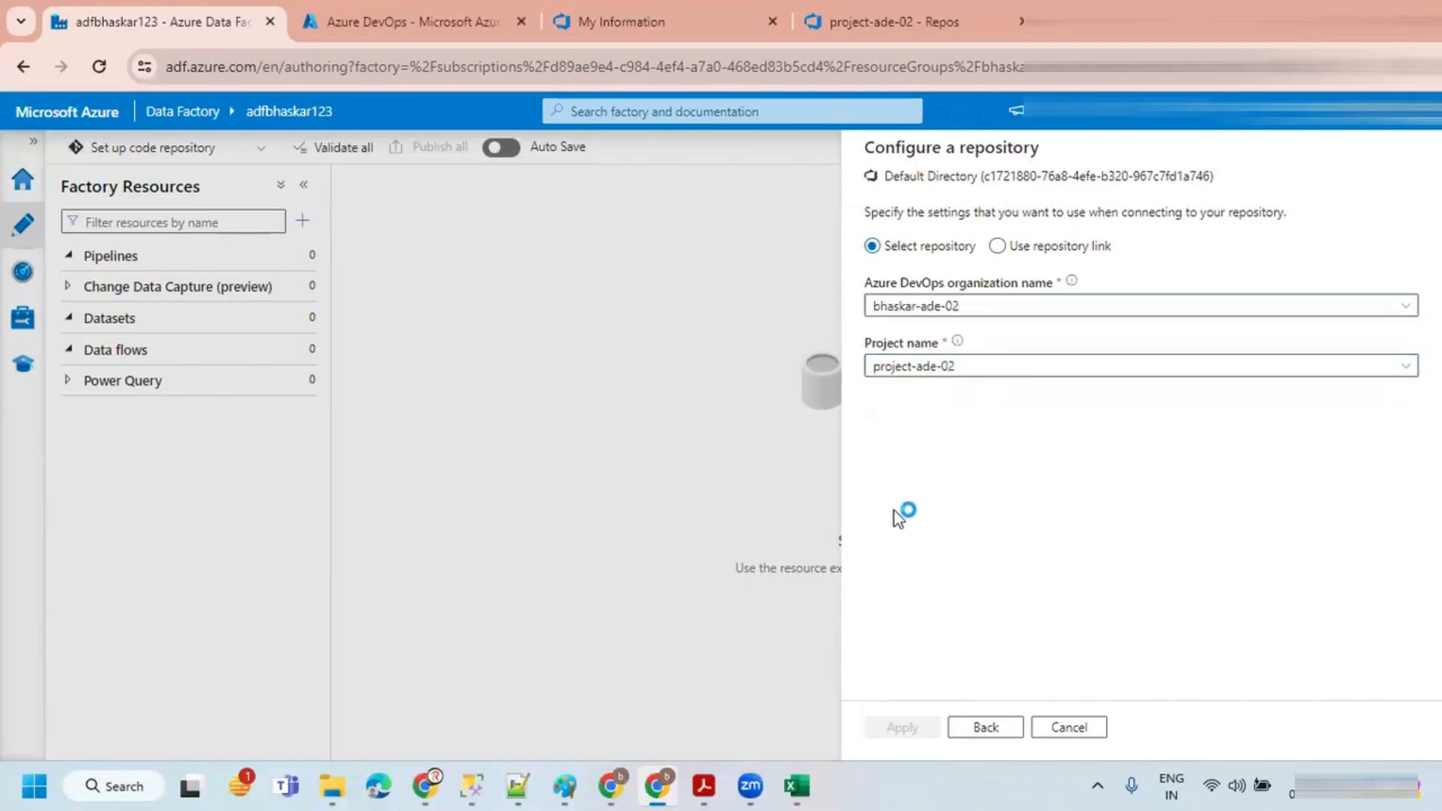
left_click(1004, 424)
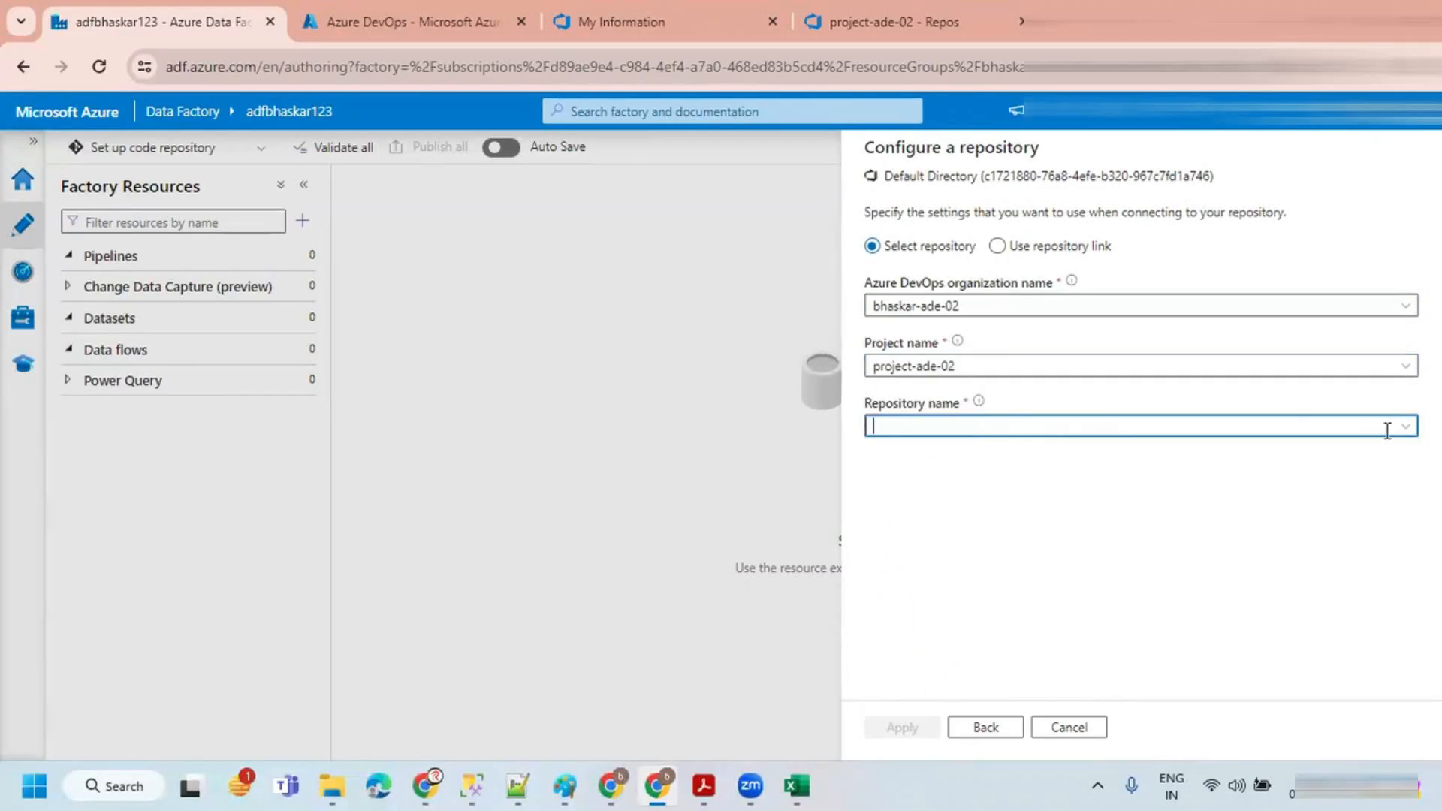
left_click(1404, 439)
left_click(931, 449)
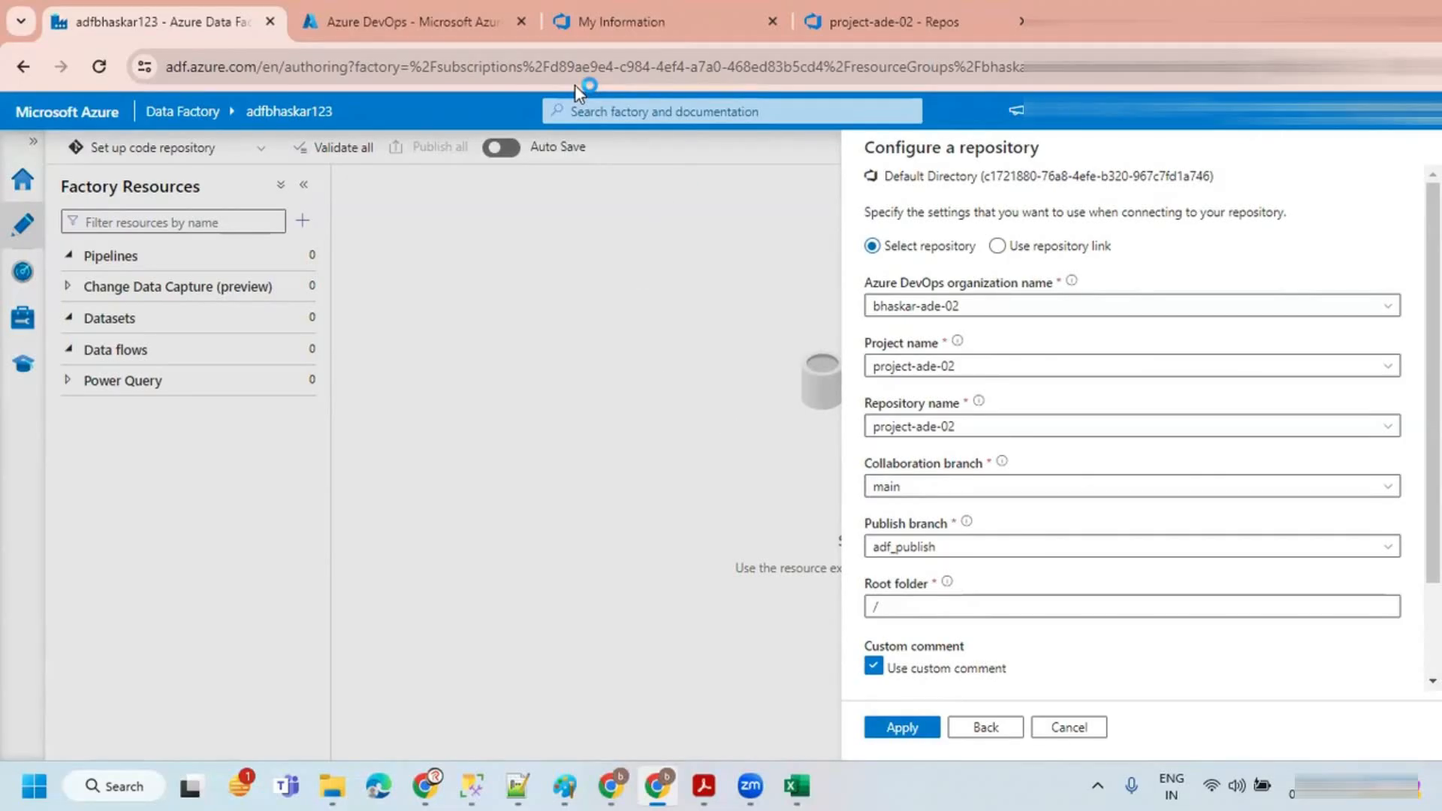
Step: View the repository's files page in Azure DevOps, then return to the Data Factory repository settings
left_click(893, 23)
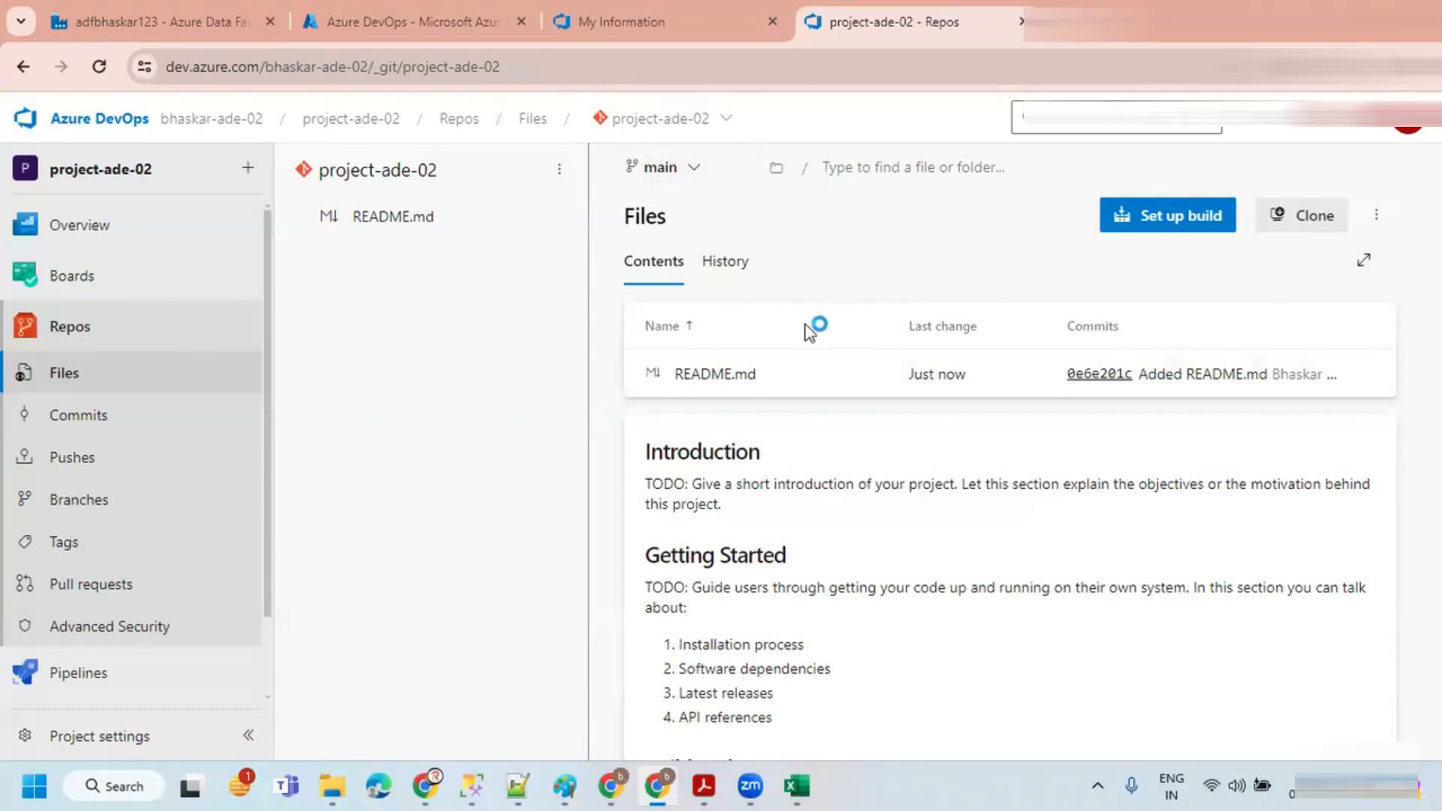
left_click(402, 14)
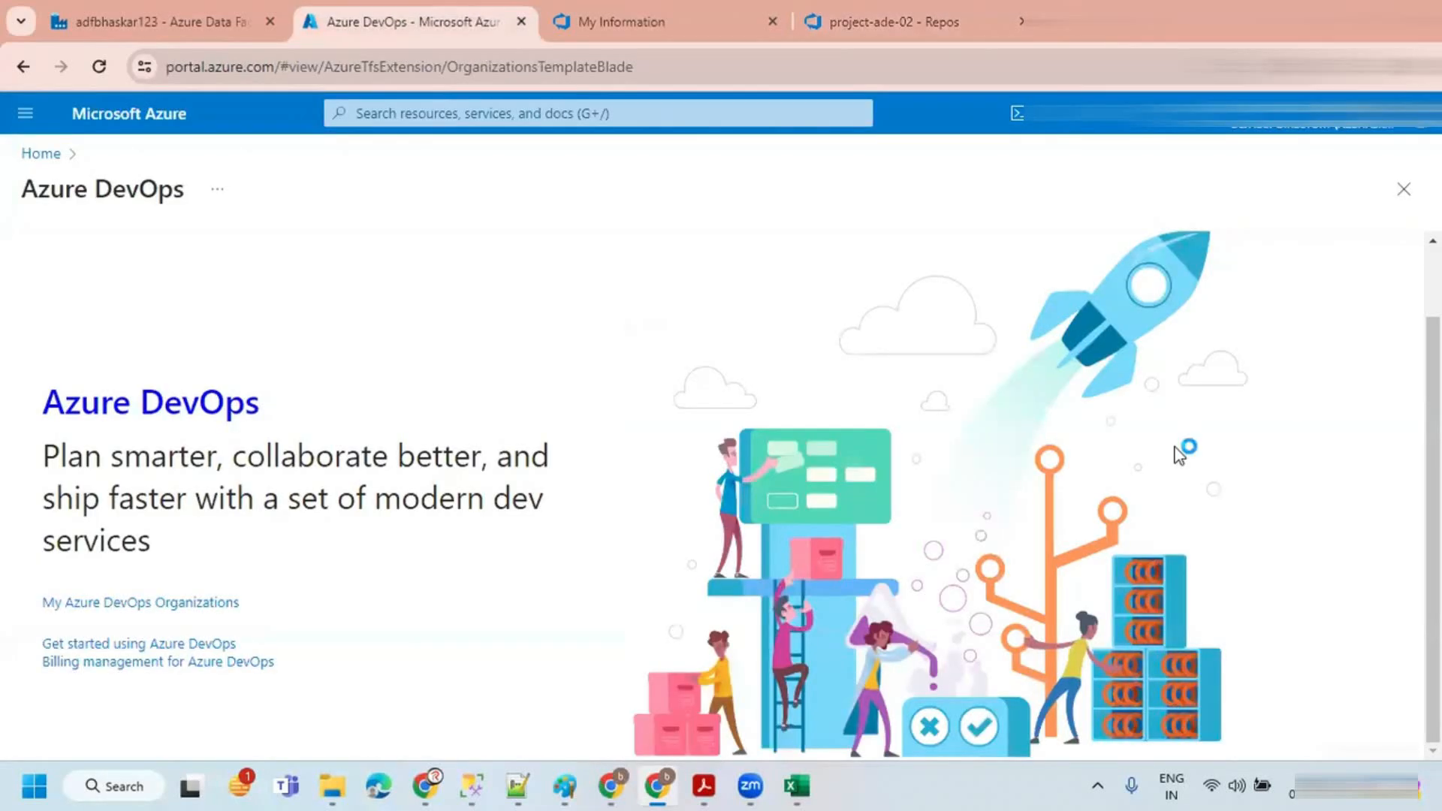
left_click(209, 8)
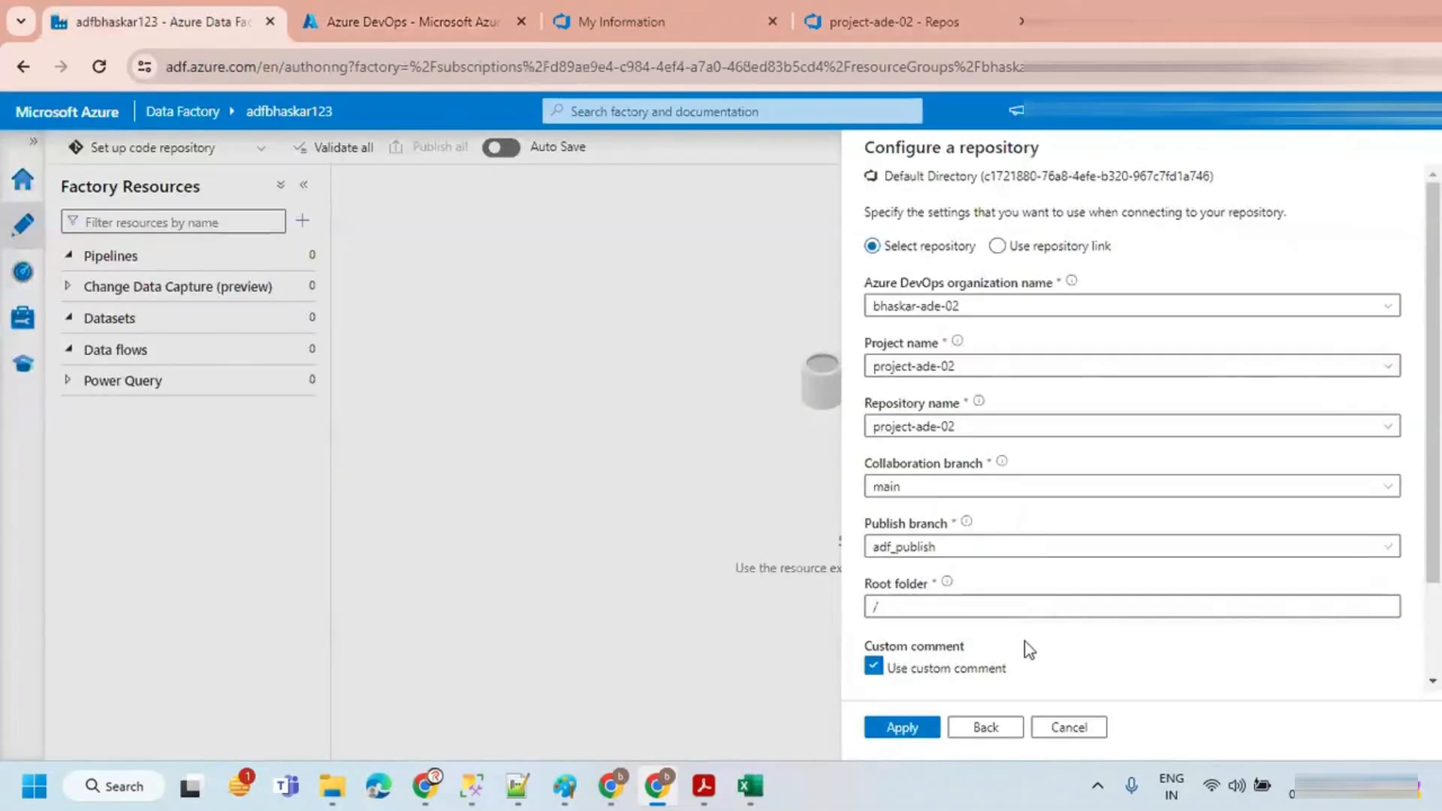
Step: Clear the option to import existing resources and apply the repository configuration
scroll(1025, 642, "down", 2)
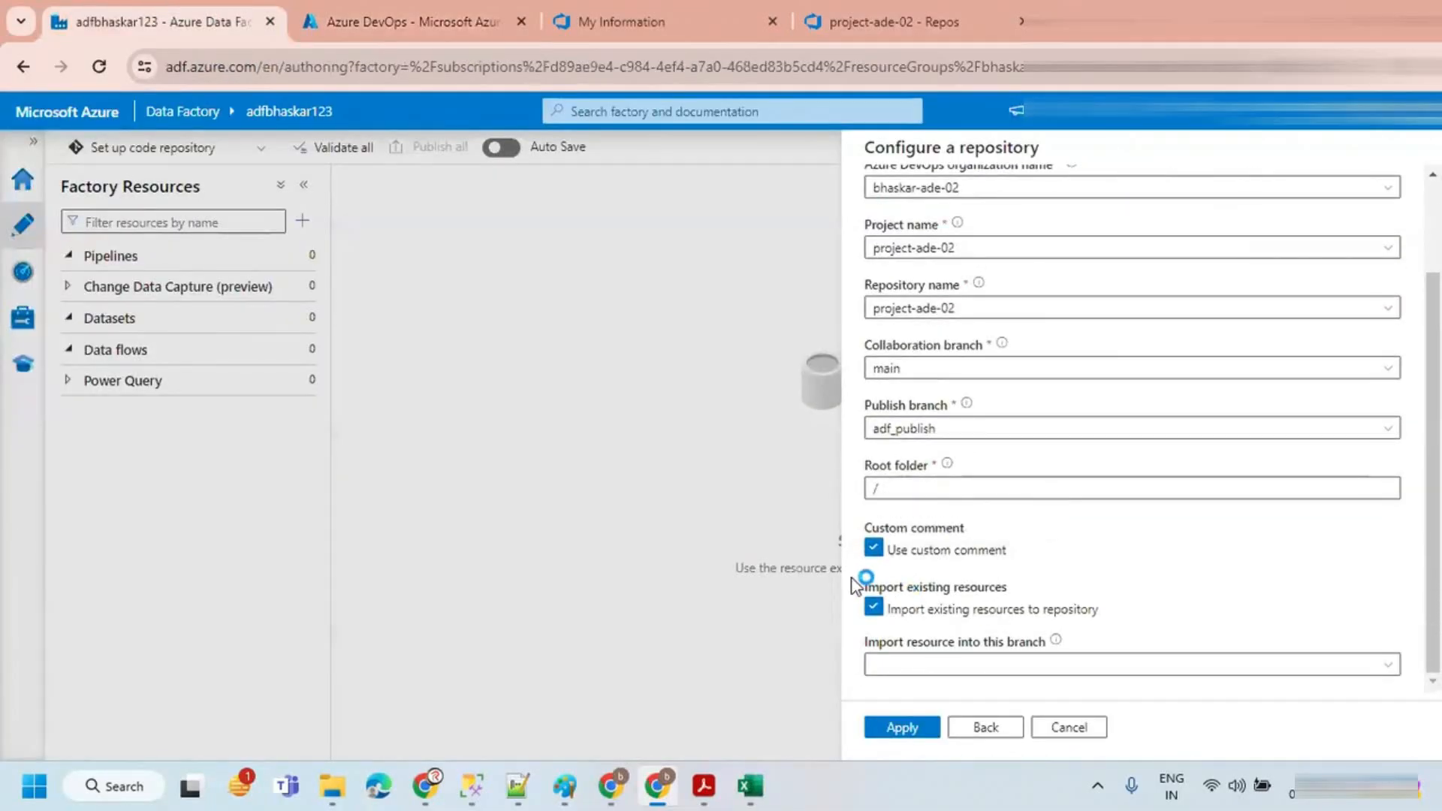
left_click(874, 607)
key("space")
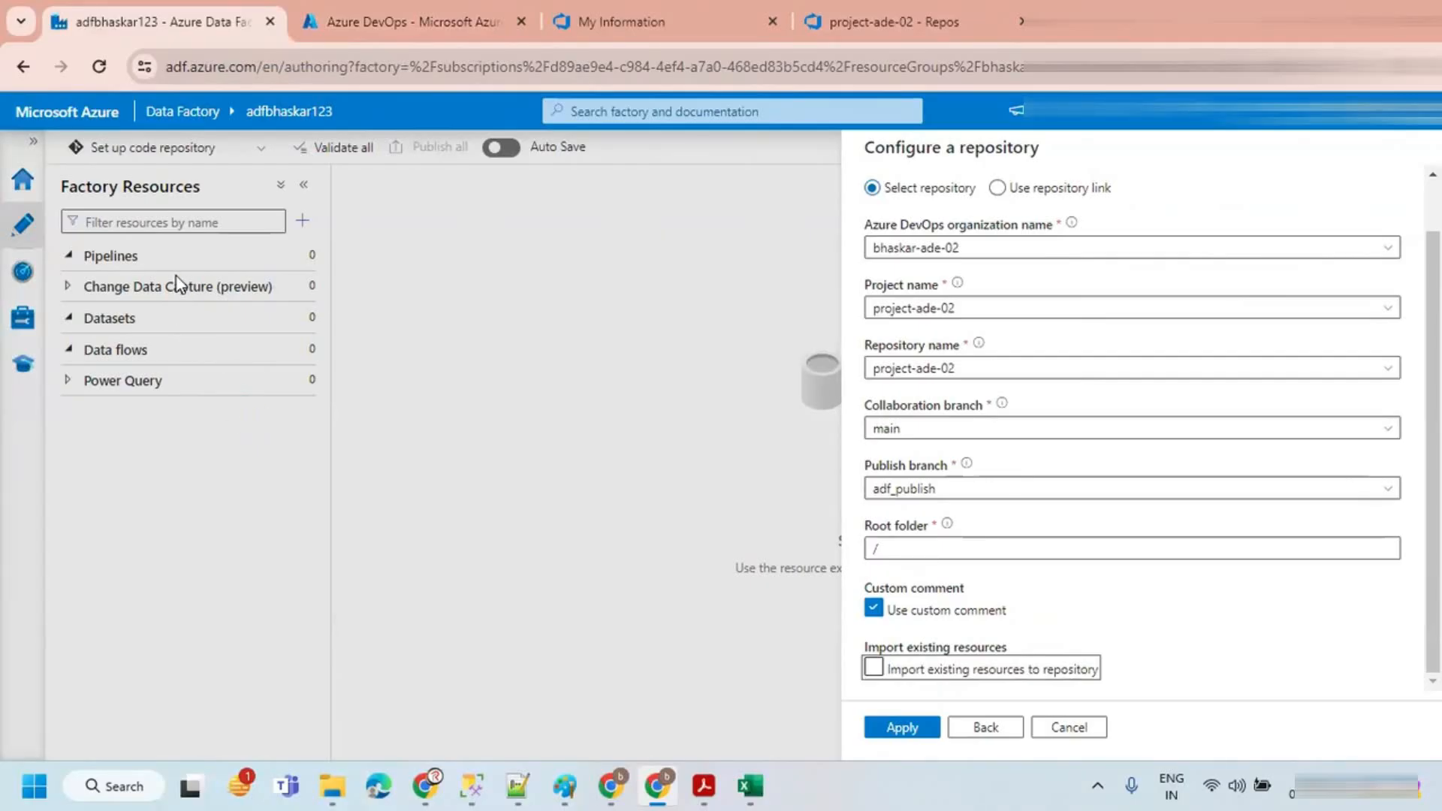
left_click(874, 667)
left_click(883, 503)
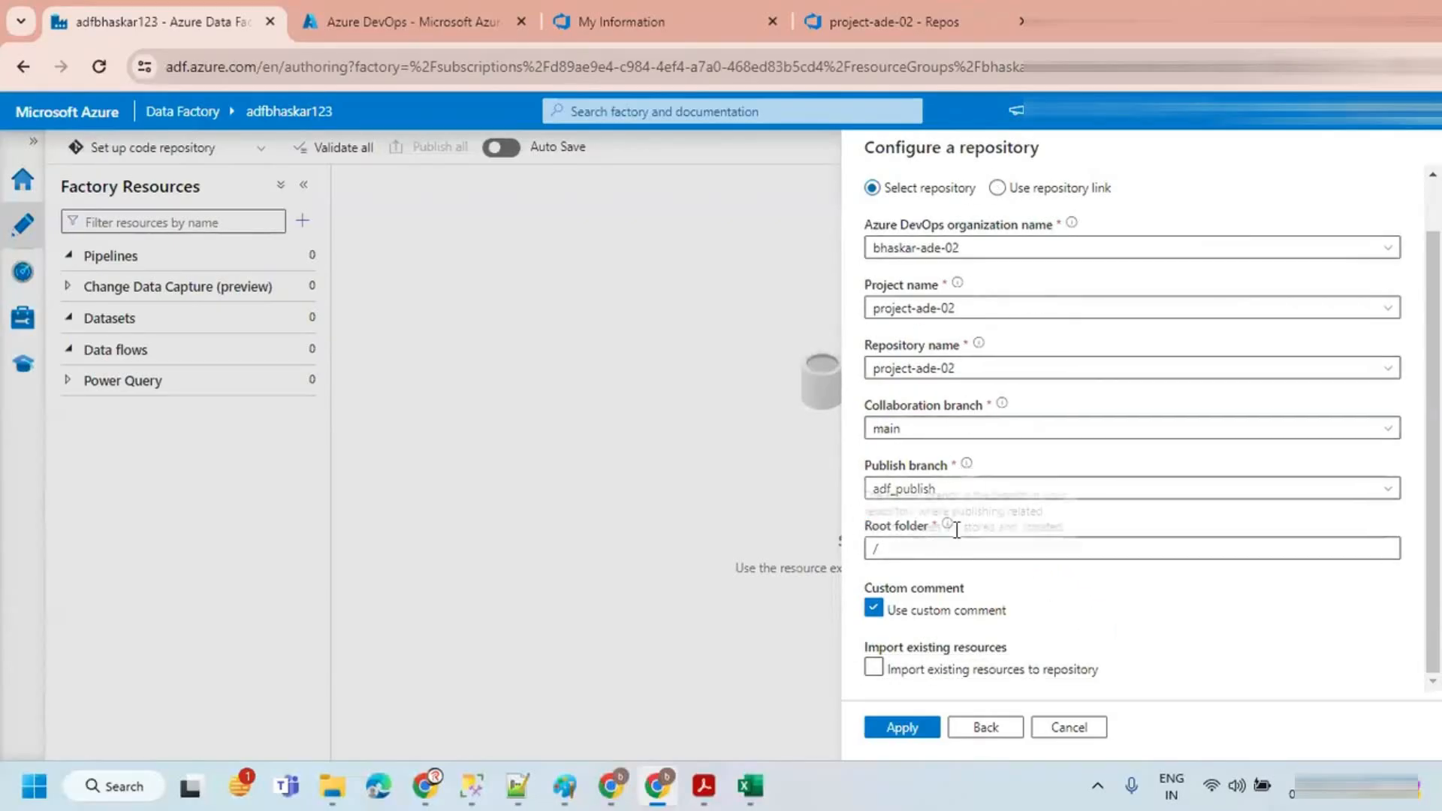
left_click(893, 730)
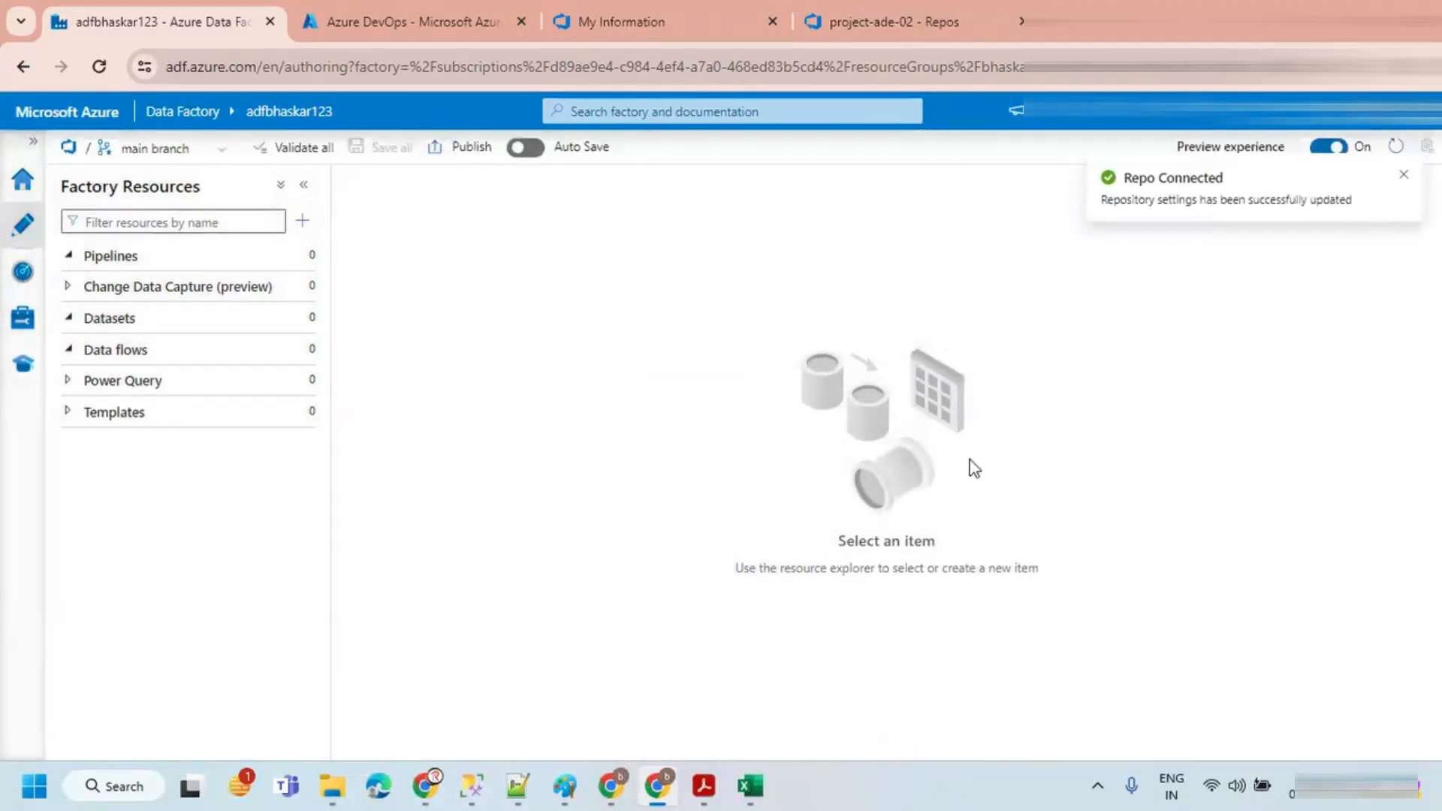
Step: Create a new branch named scd-type-1 based on the main branch
left_click(213, 148)
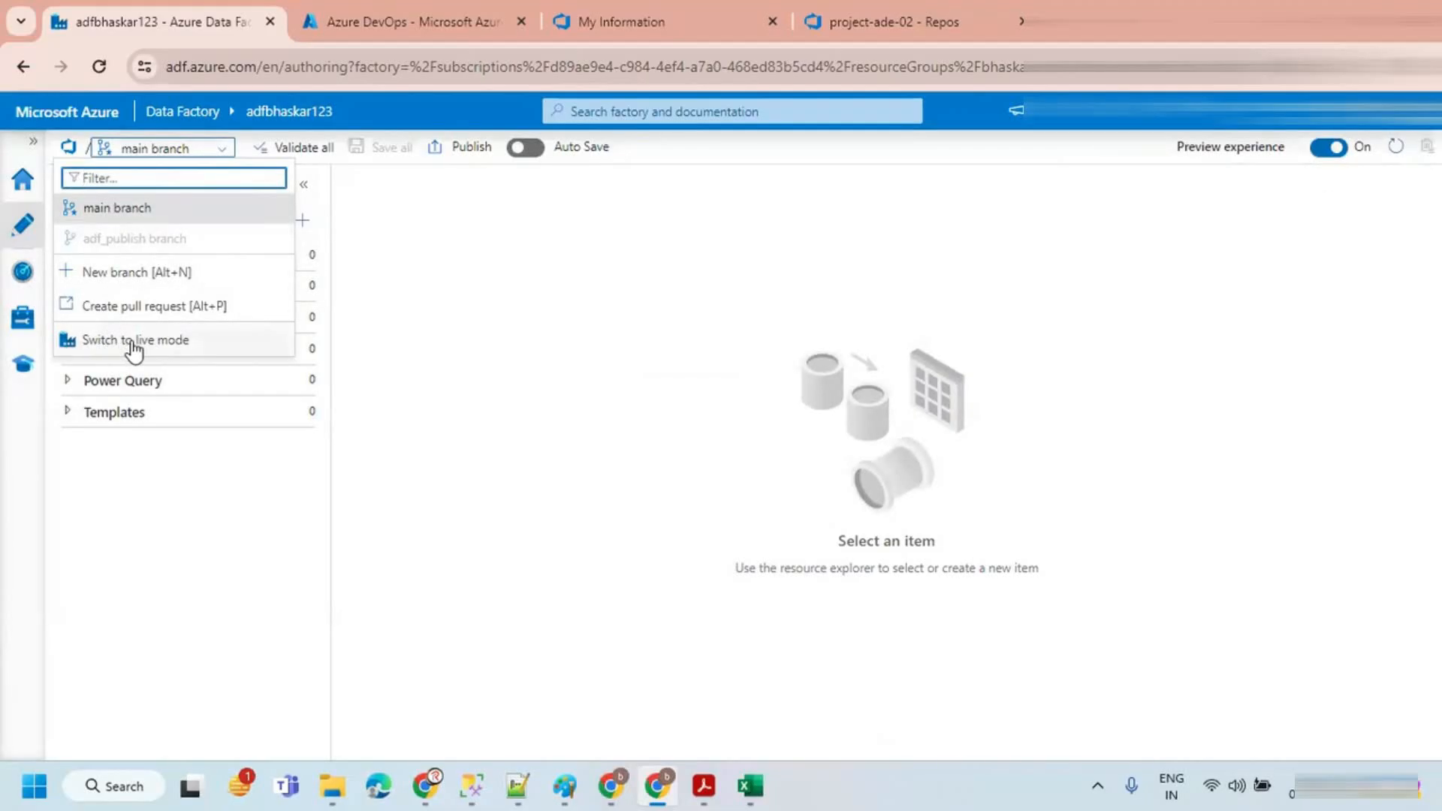
left_click(423, 286)
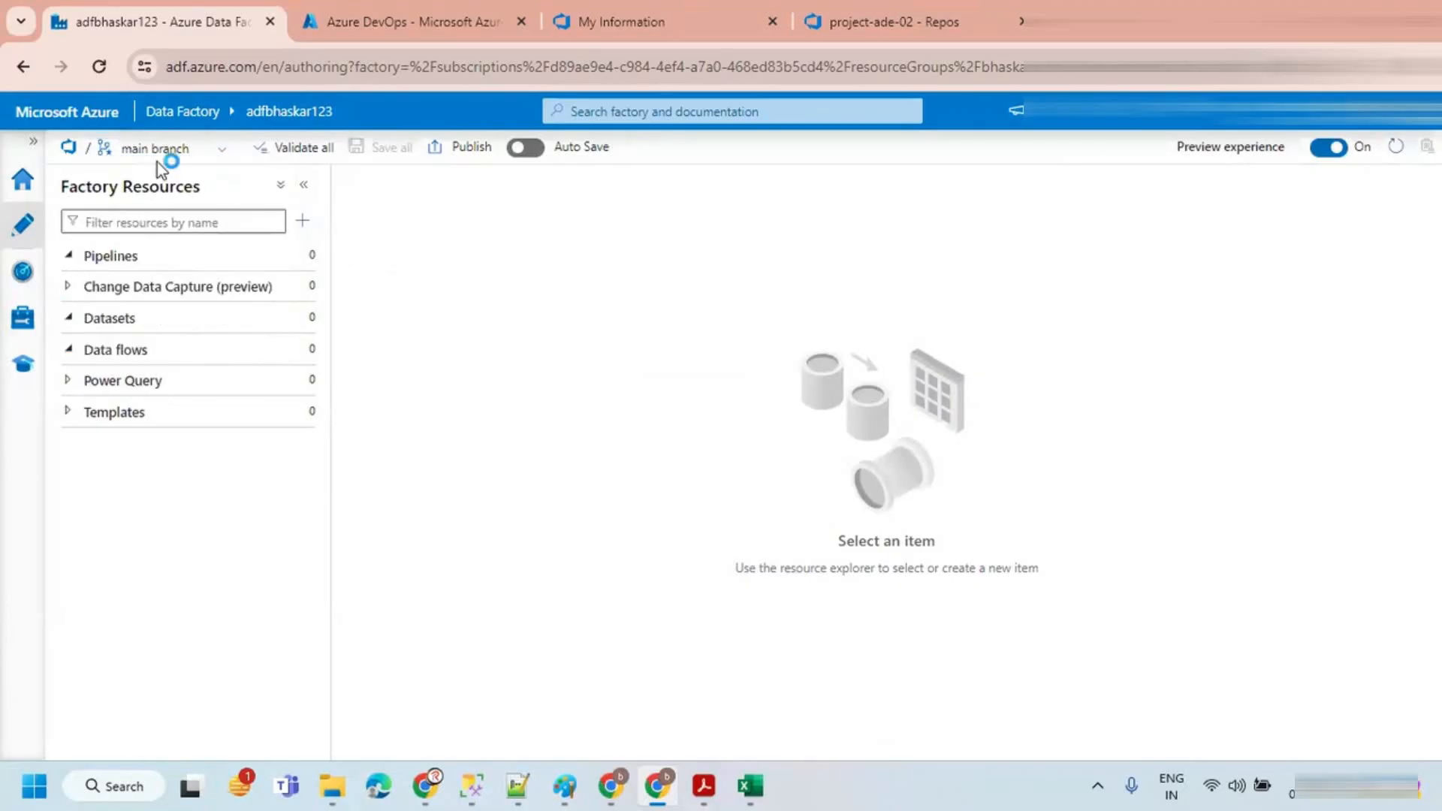
left_click(153, 150)
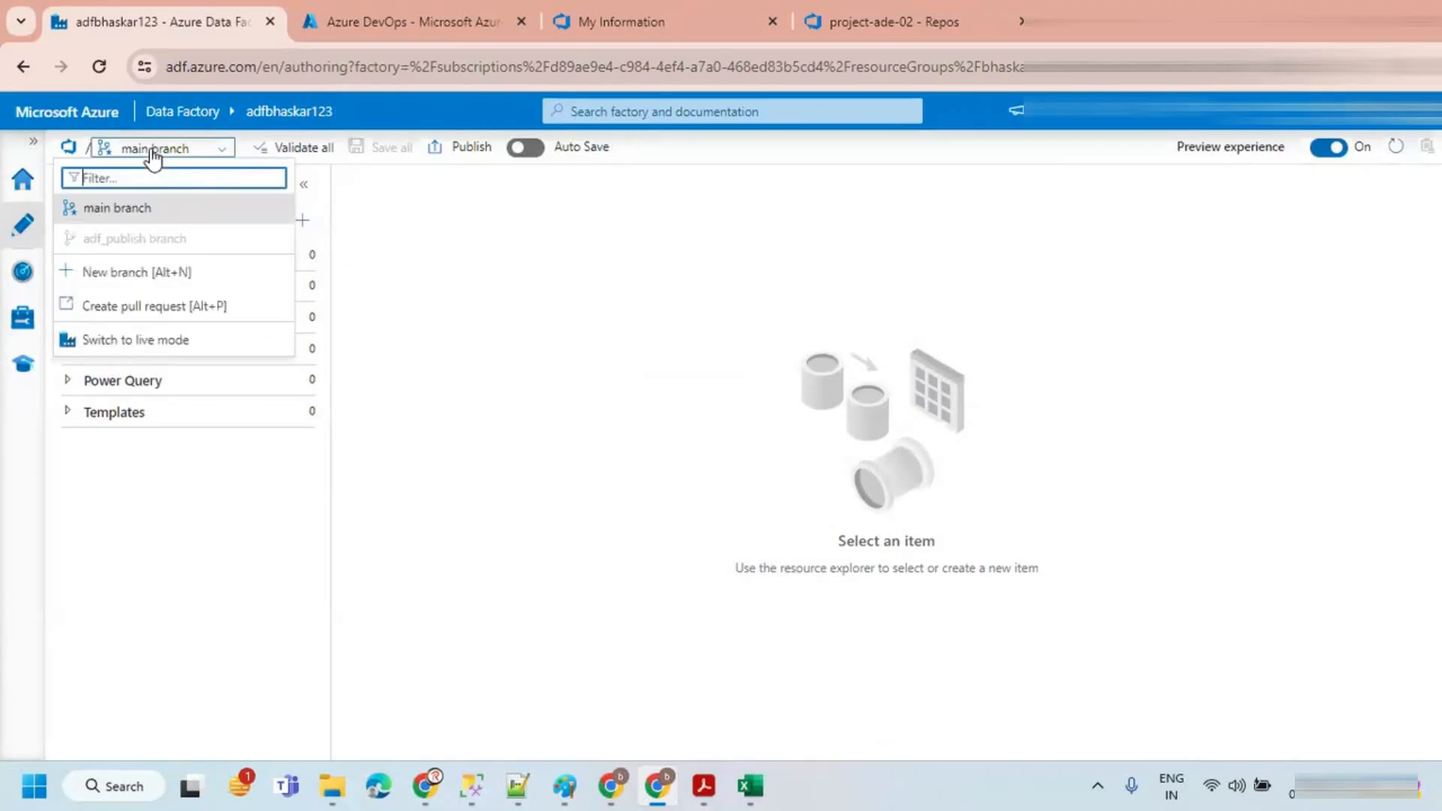
left_click(136, 274)
type("scd")
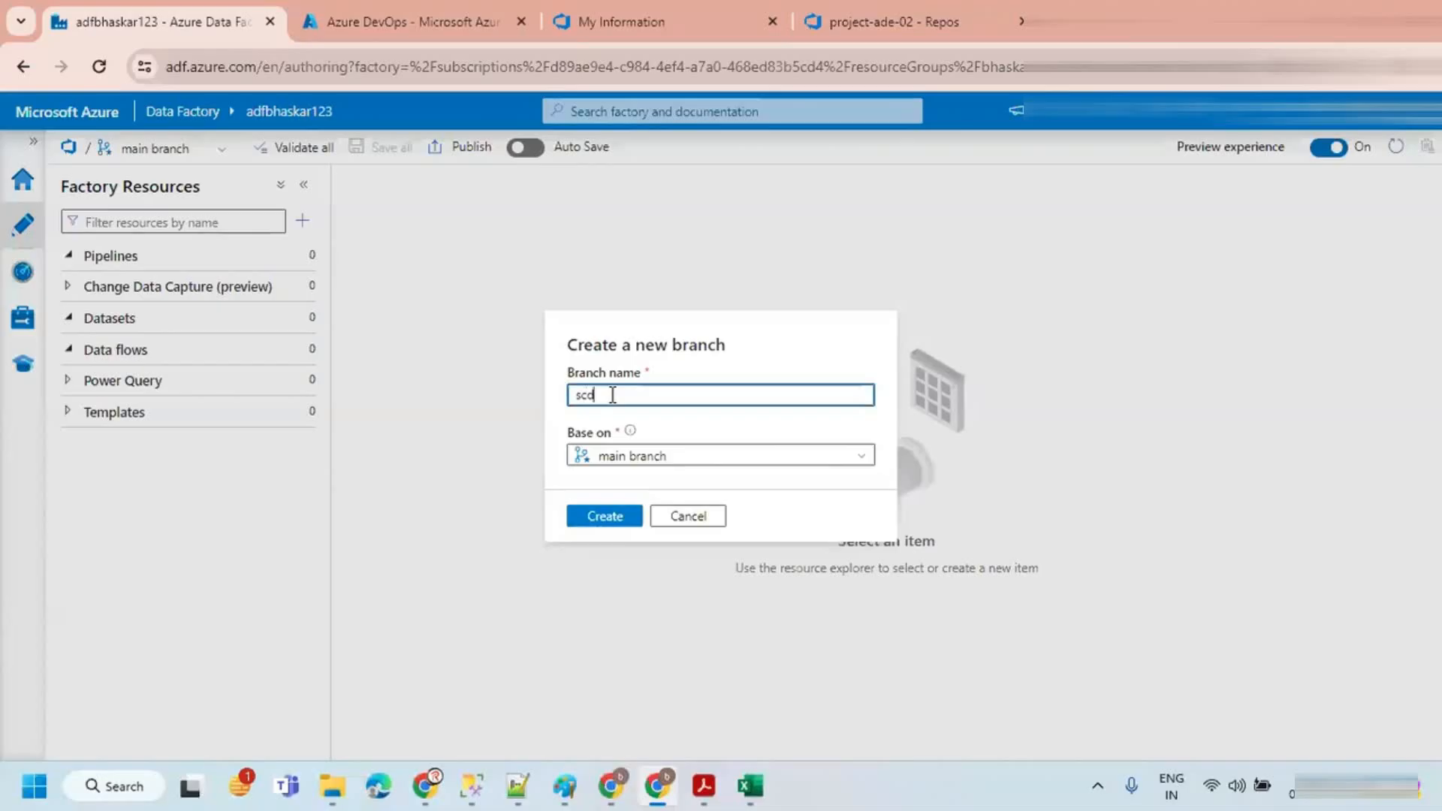
type("-type-1")
left_click(679, 433)
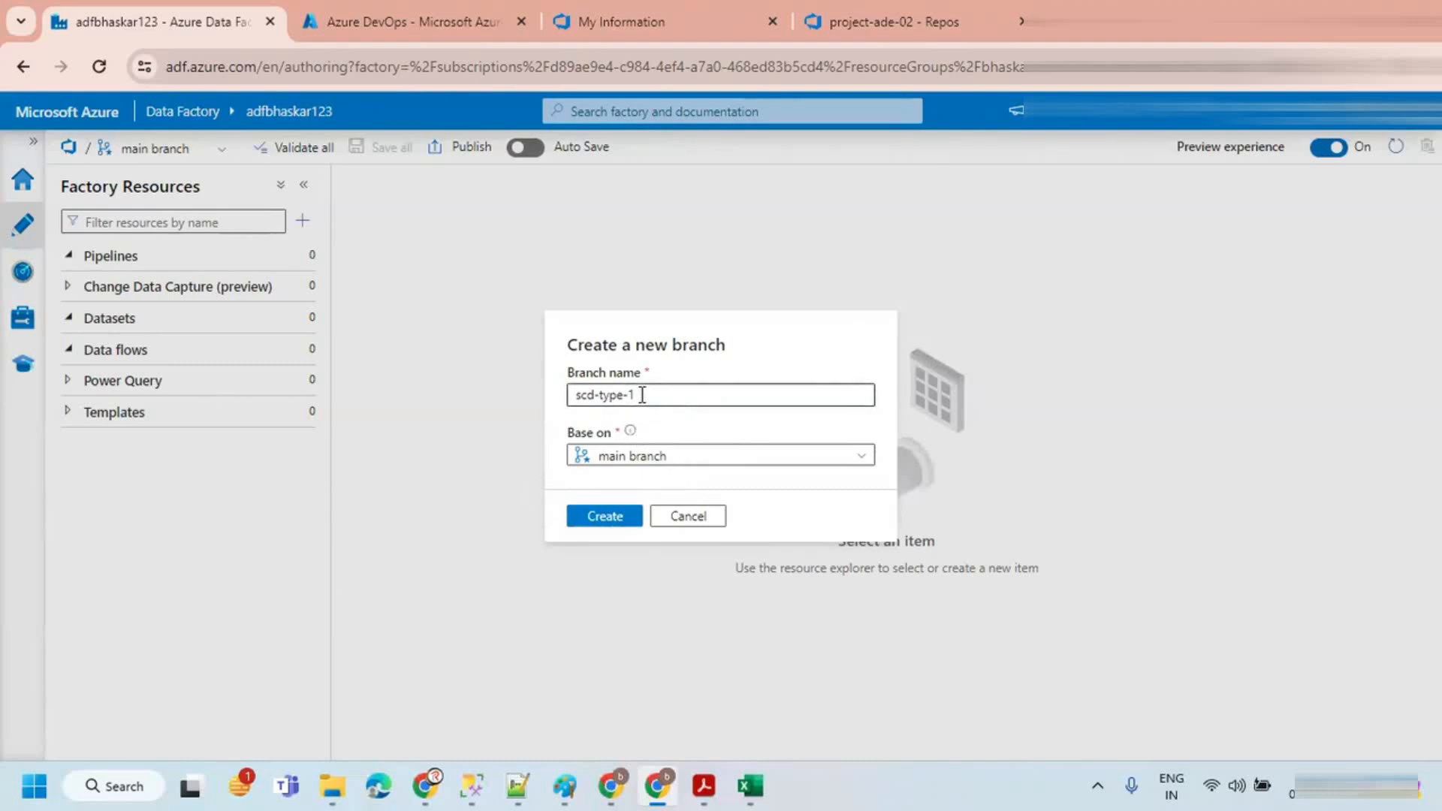
left_click_drag(642, 395, 549, 396)
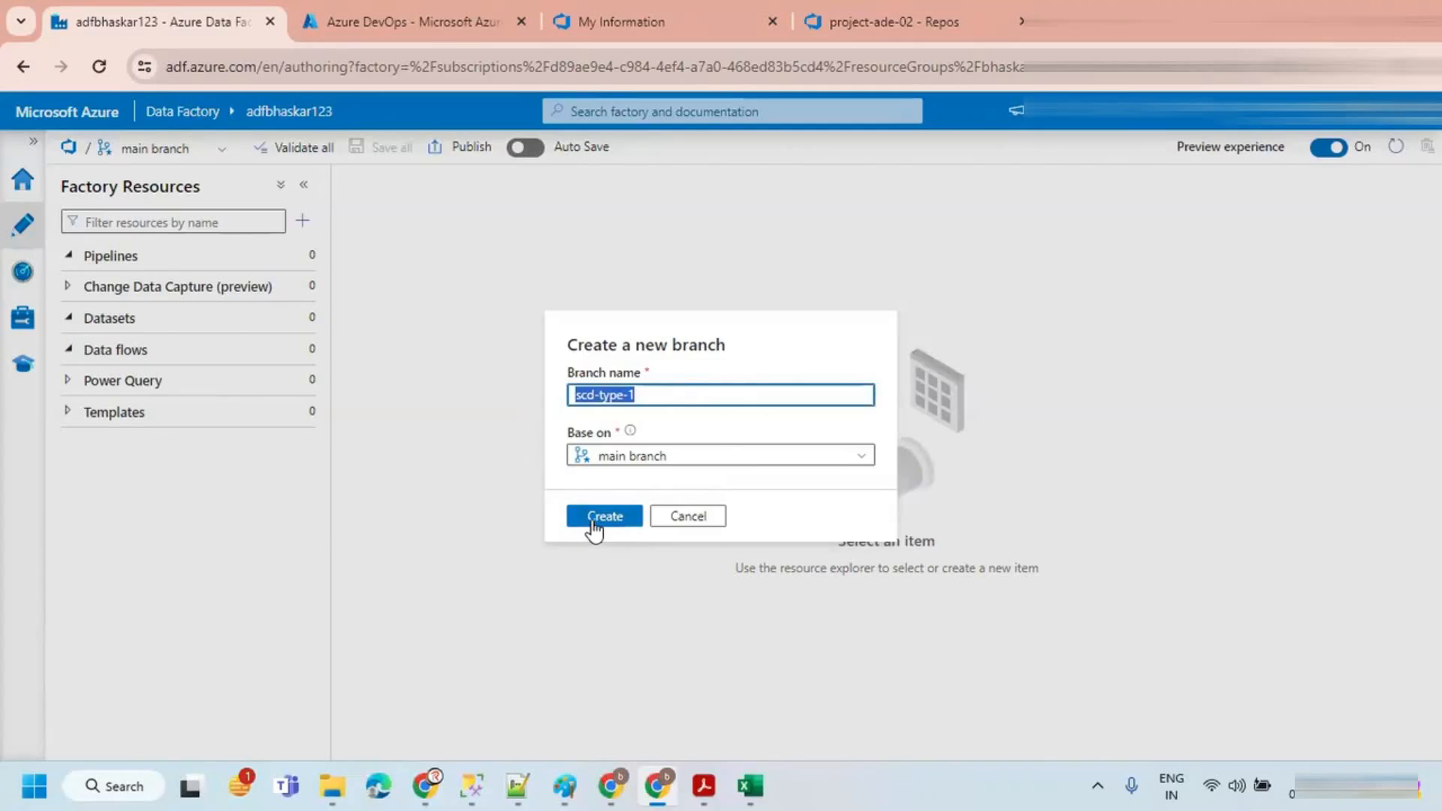
left_click(604, 356)
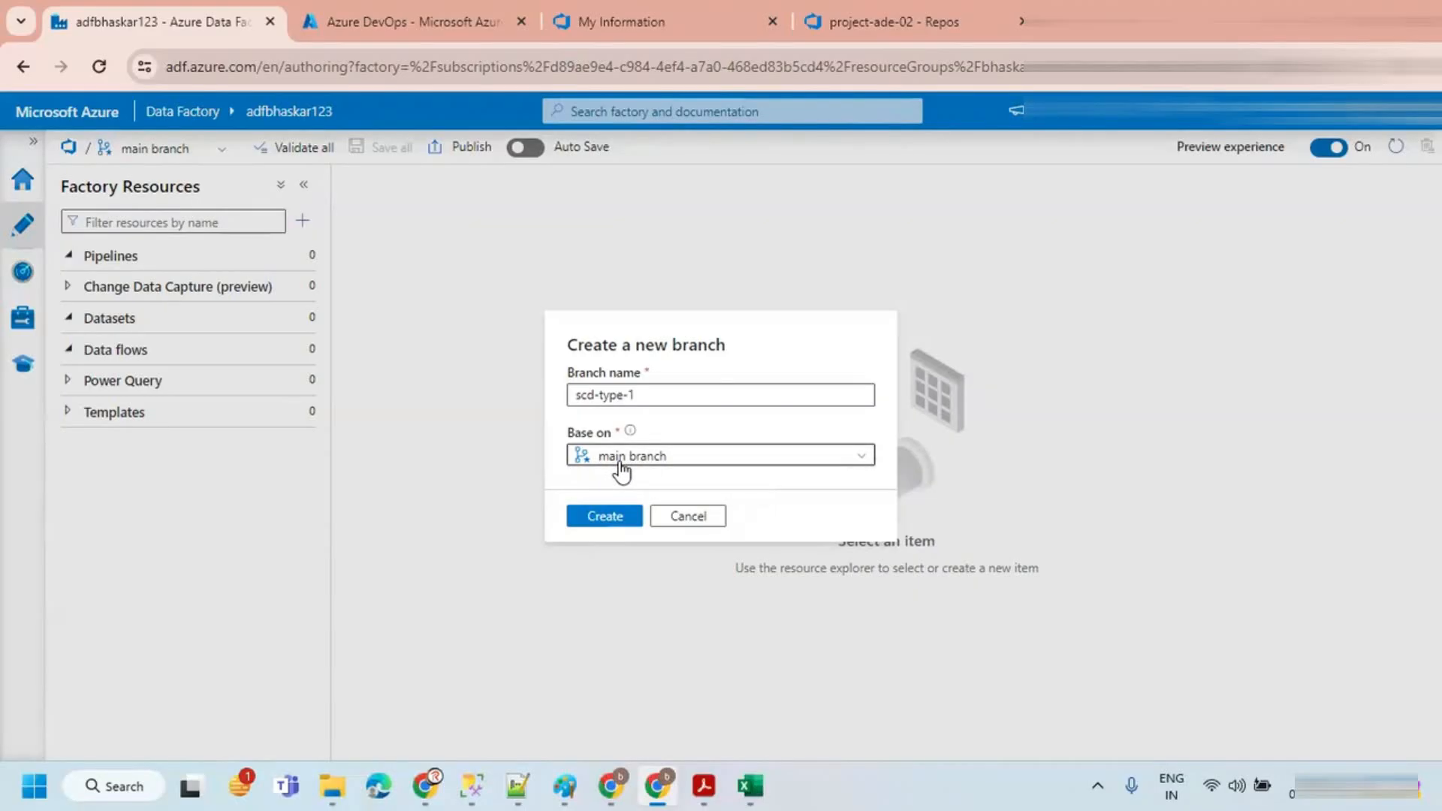
left_click(605, 517)
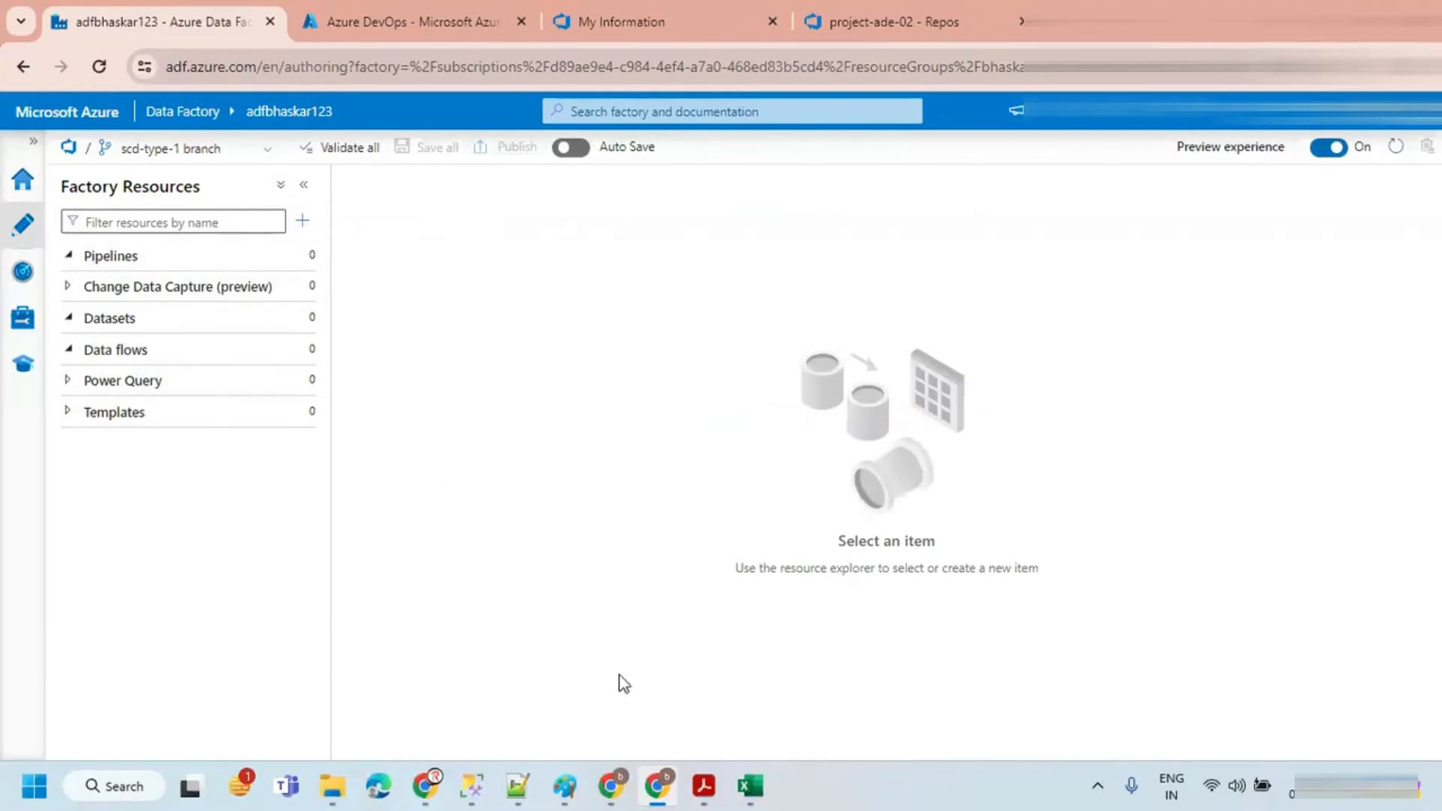
Step: Review the SOURCE and TARGET customer tables in the Excel sheet, then return to Data Factory
left_click(750, 786)
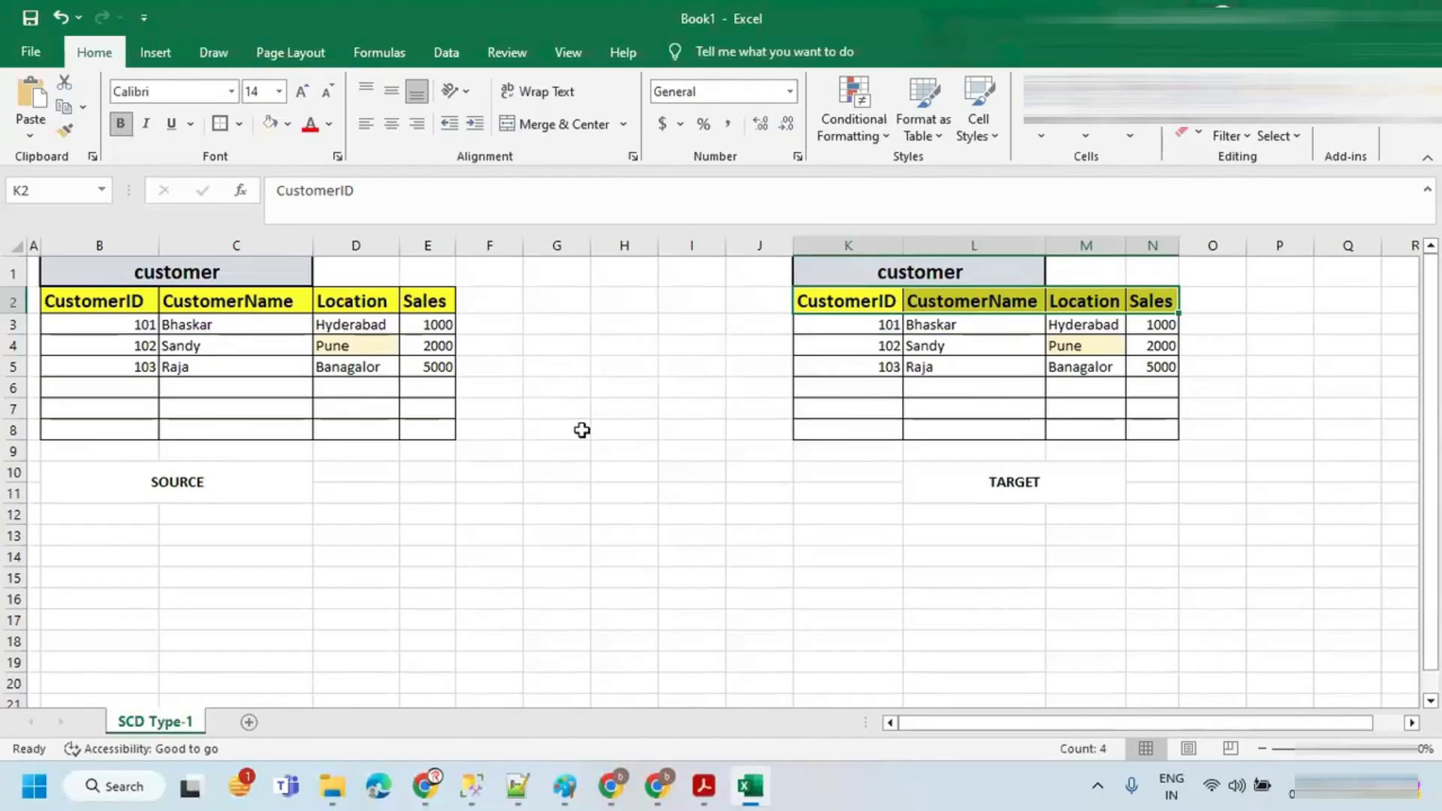
key("alt+Tab")
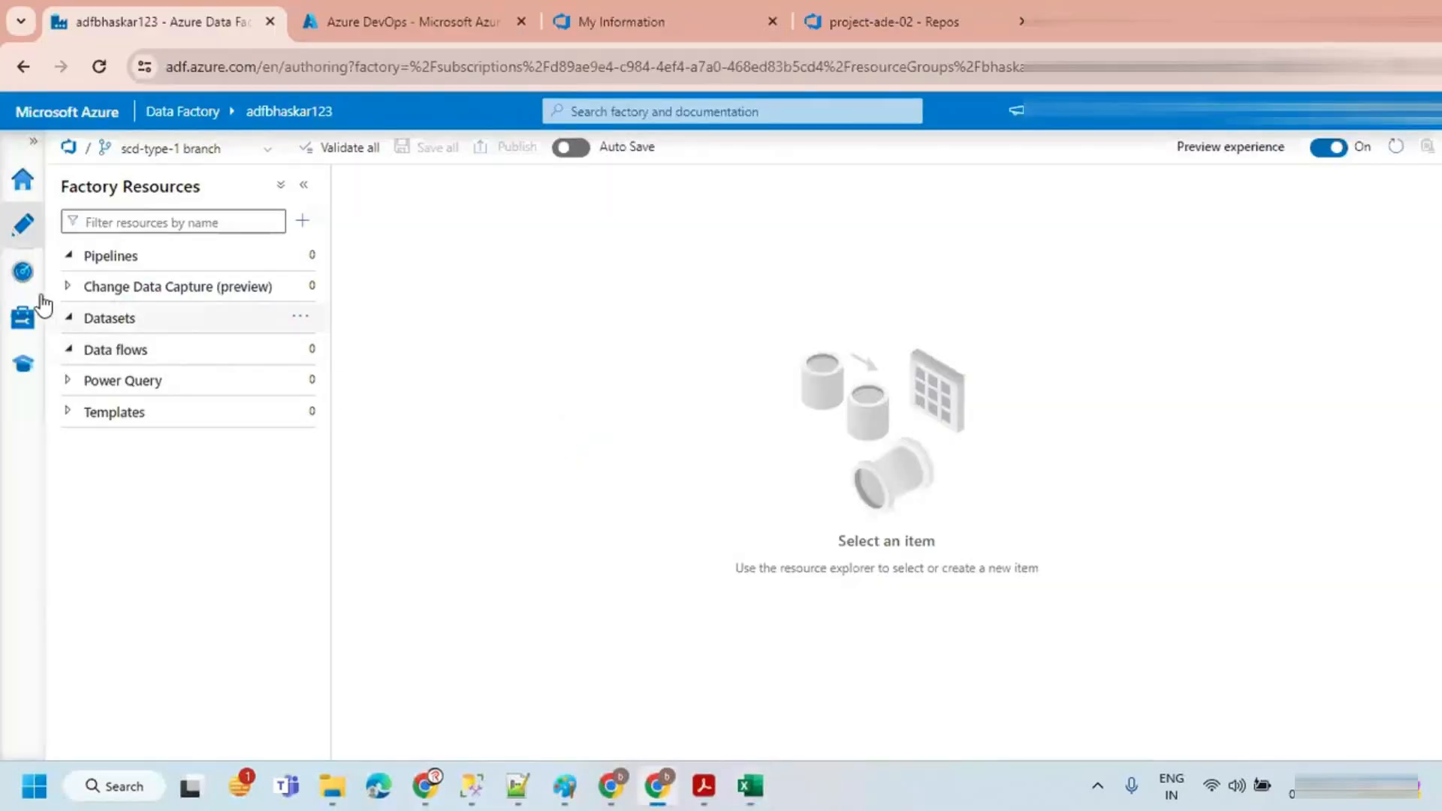
Step: Start a new Azure SQL Database linked service from the Manage hub's linked services
left_click(24, 321)
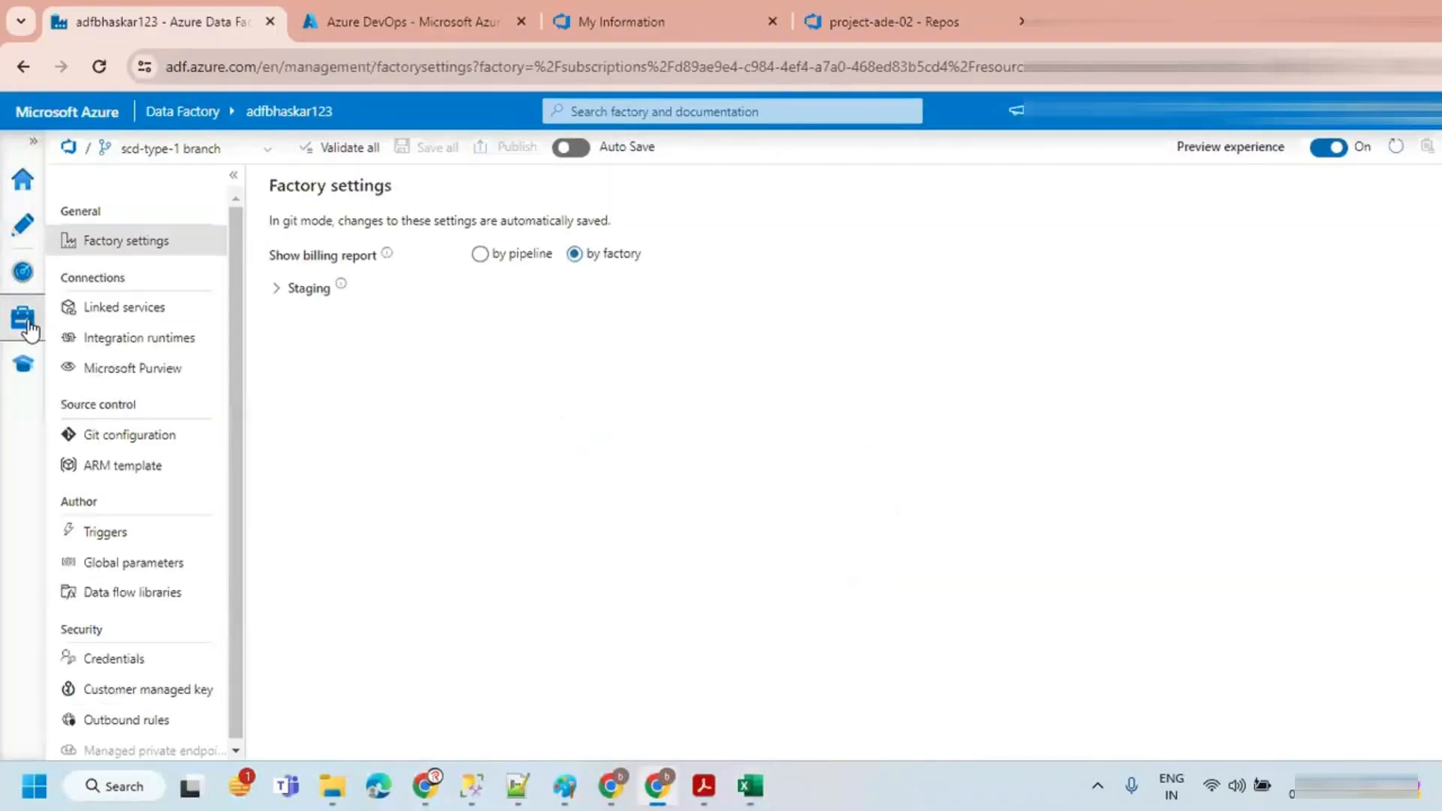
left_click(125, 319)
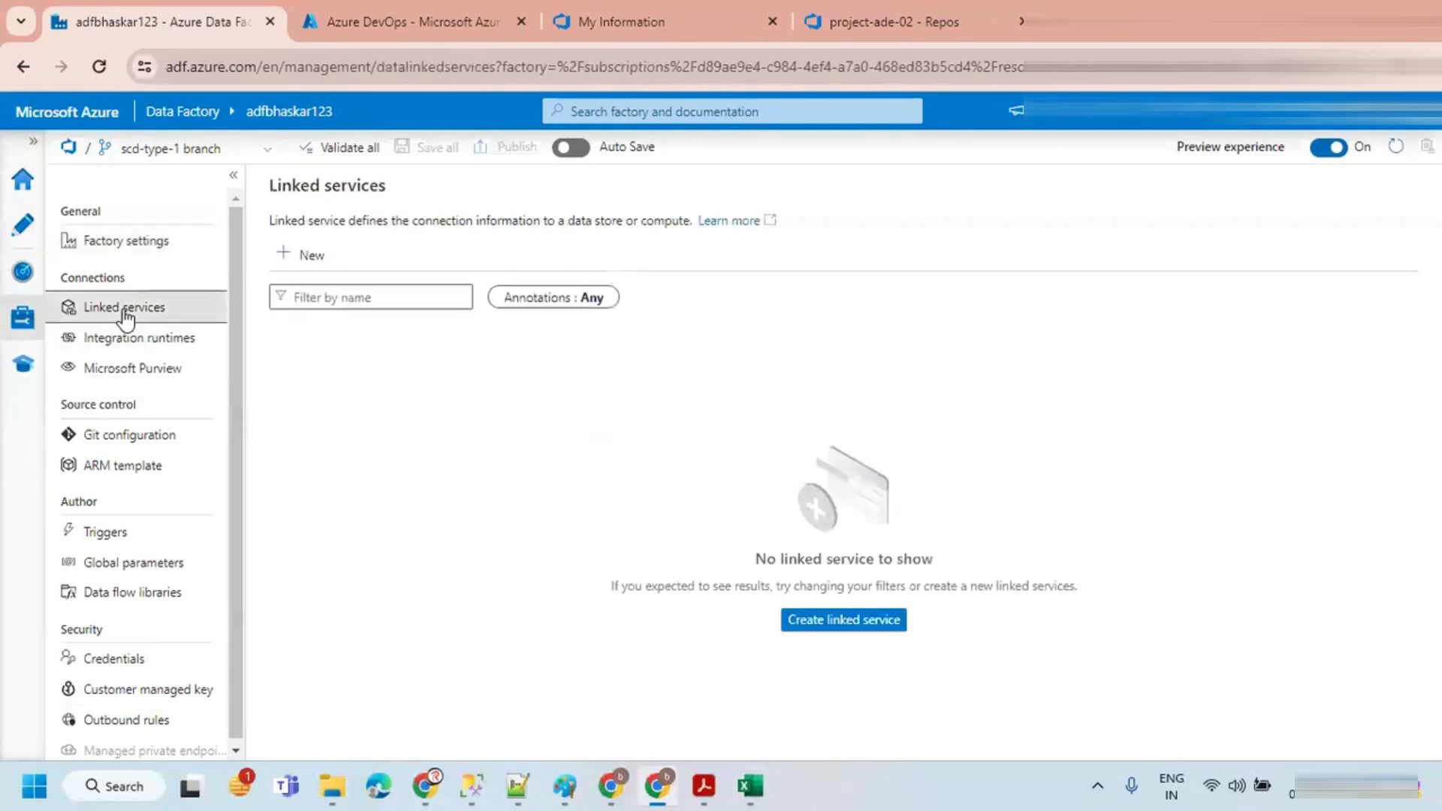
left_click(307, 259)
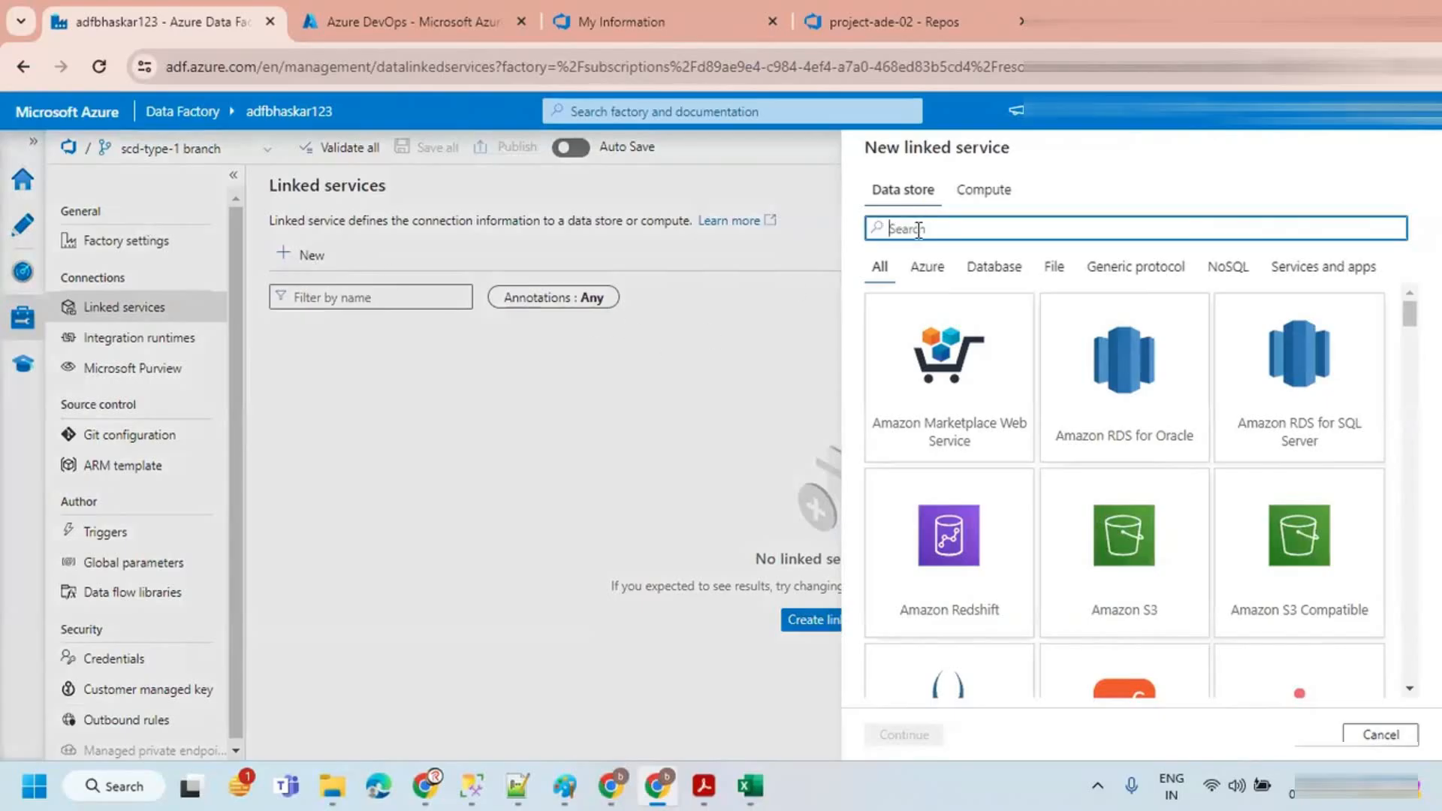
type("az")
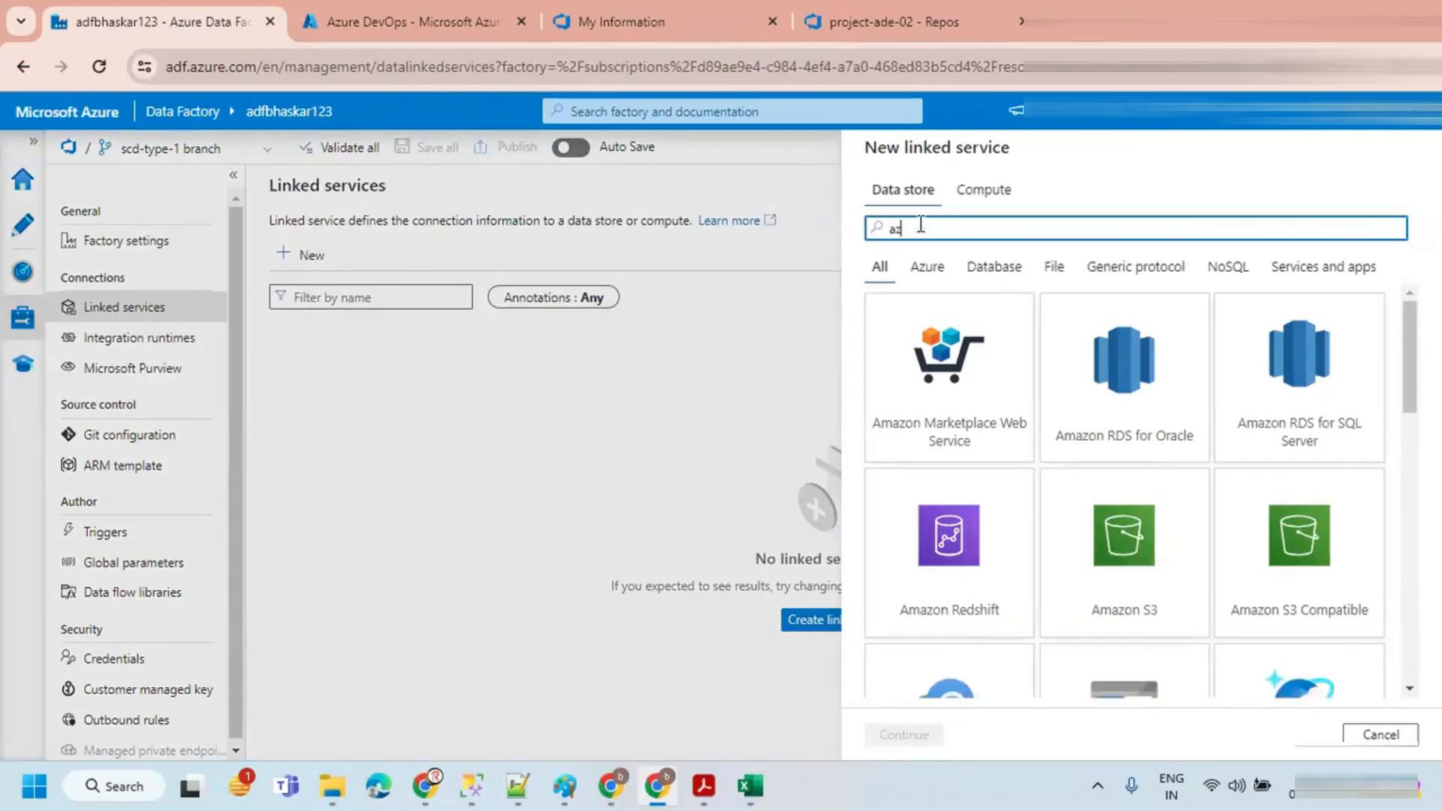
type("ure sq")
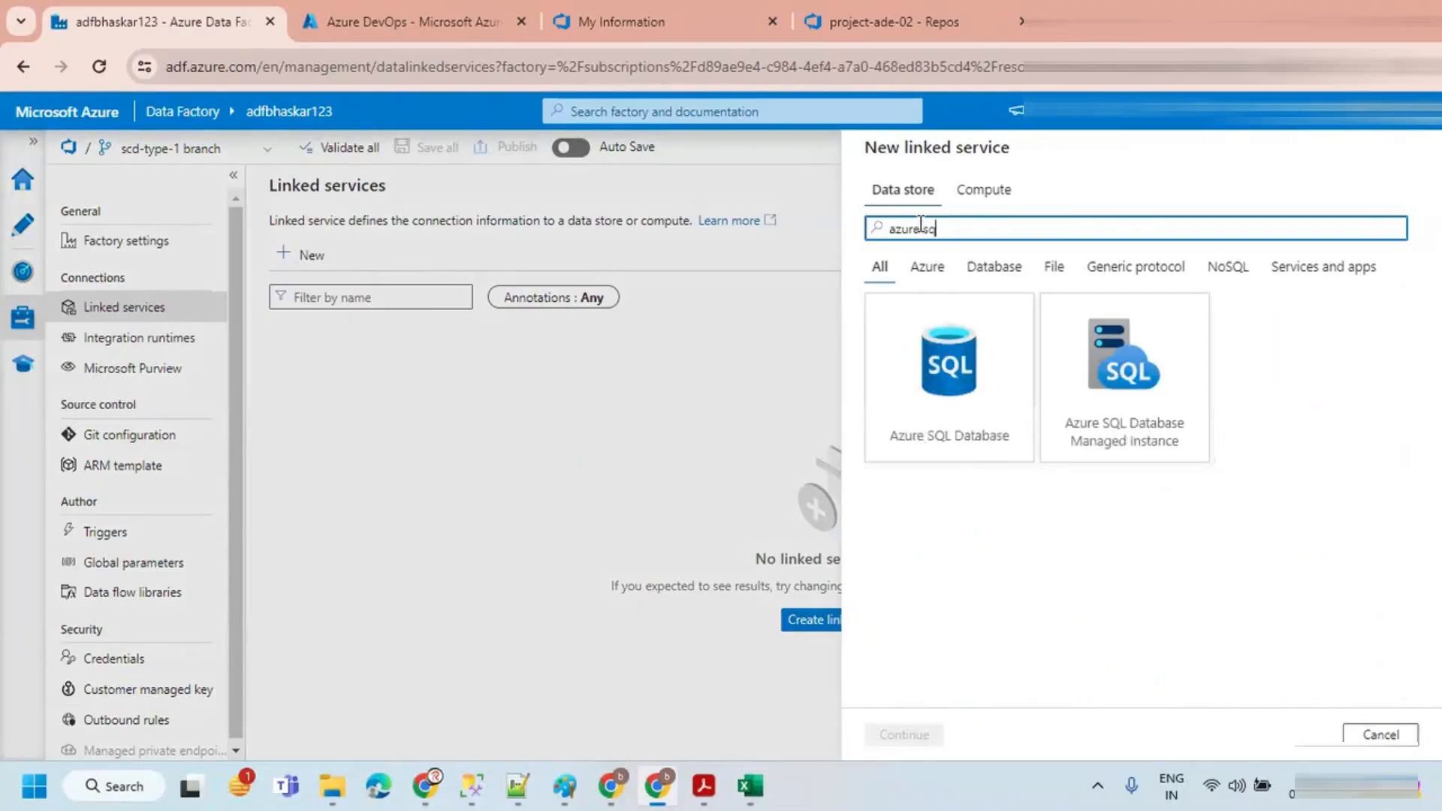
left_click(968, 360)
left_click(901, 734)
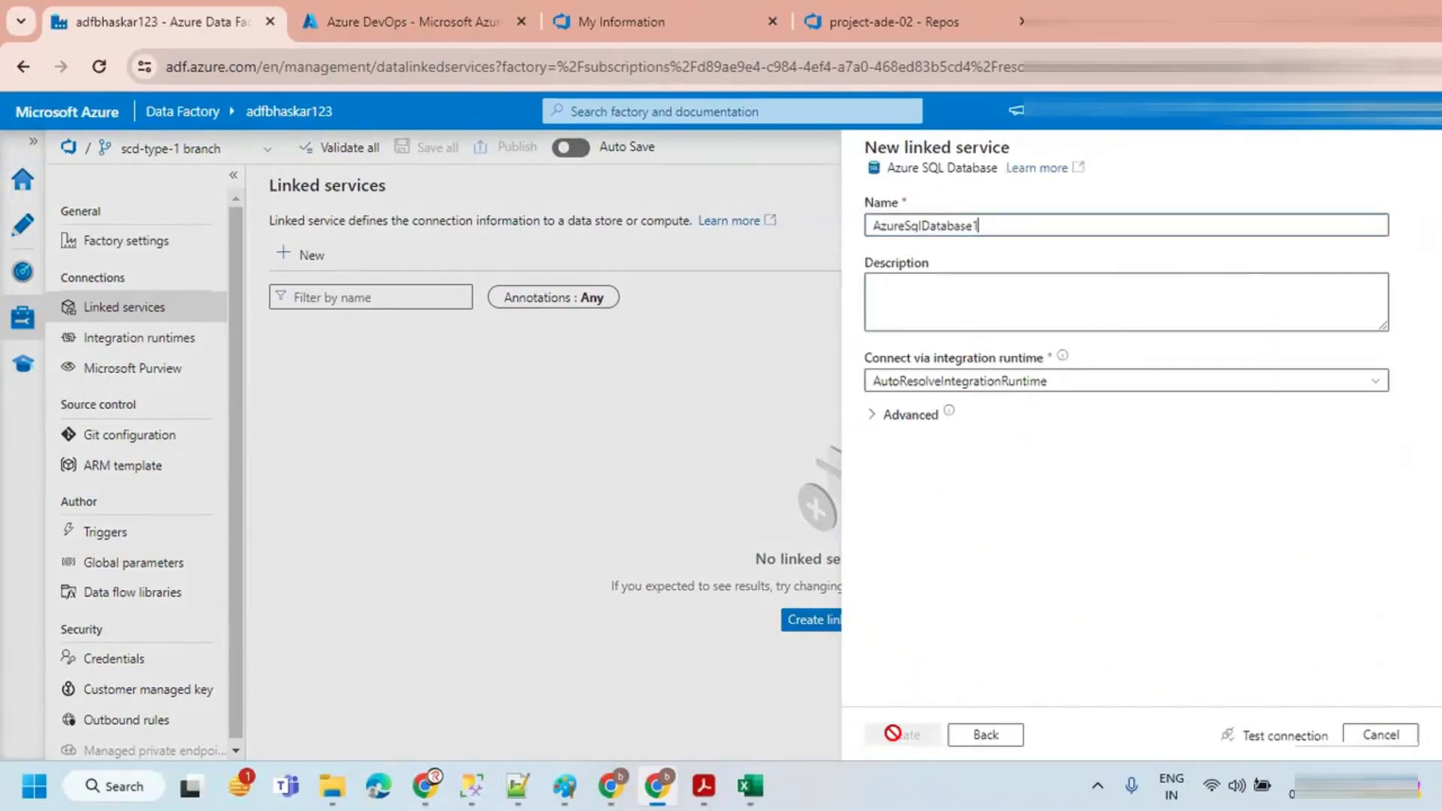
Step: Name the linked service ls_azSQL_SOURCE
left_click_drag(979, 282, 823, 282)
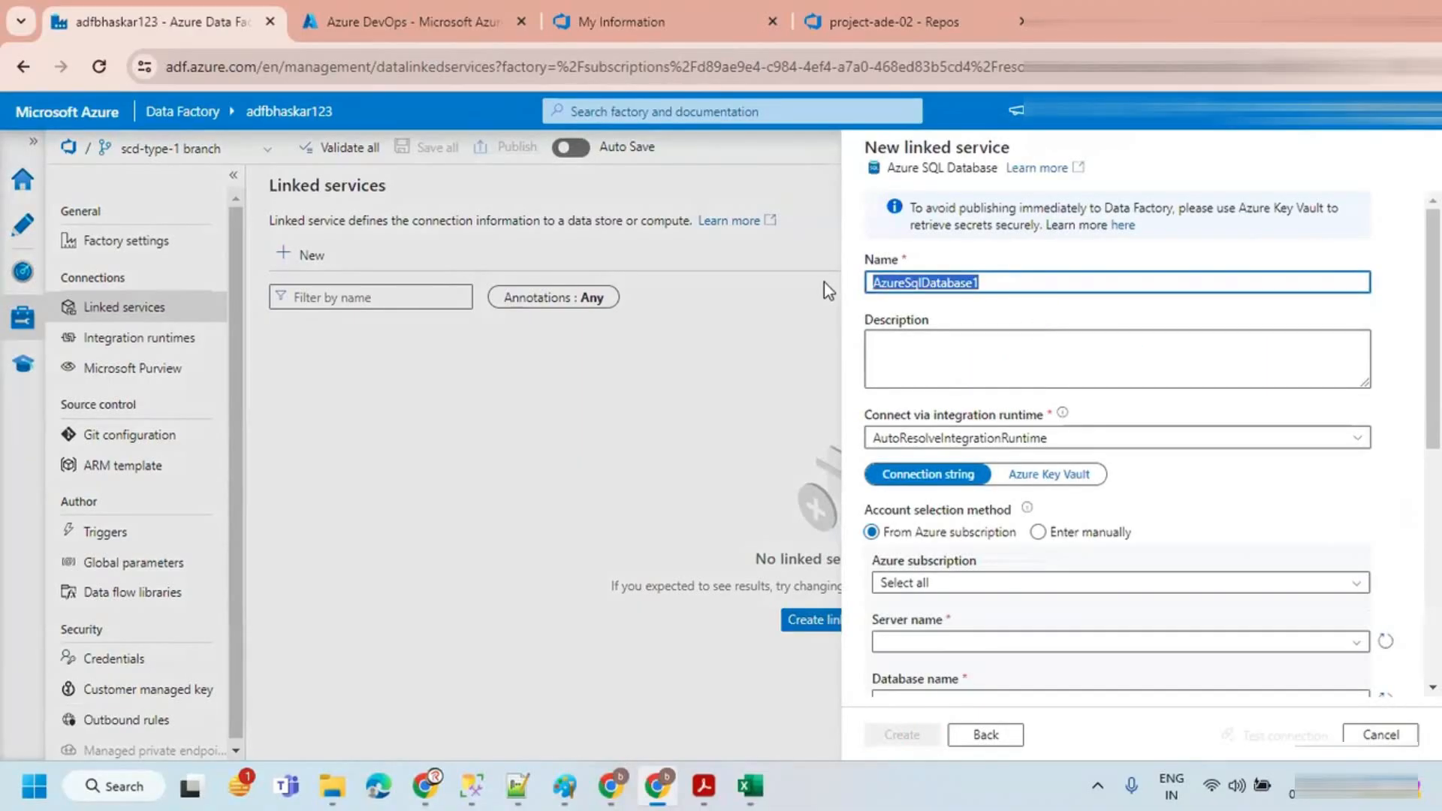
type("ls_azSQL")
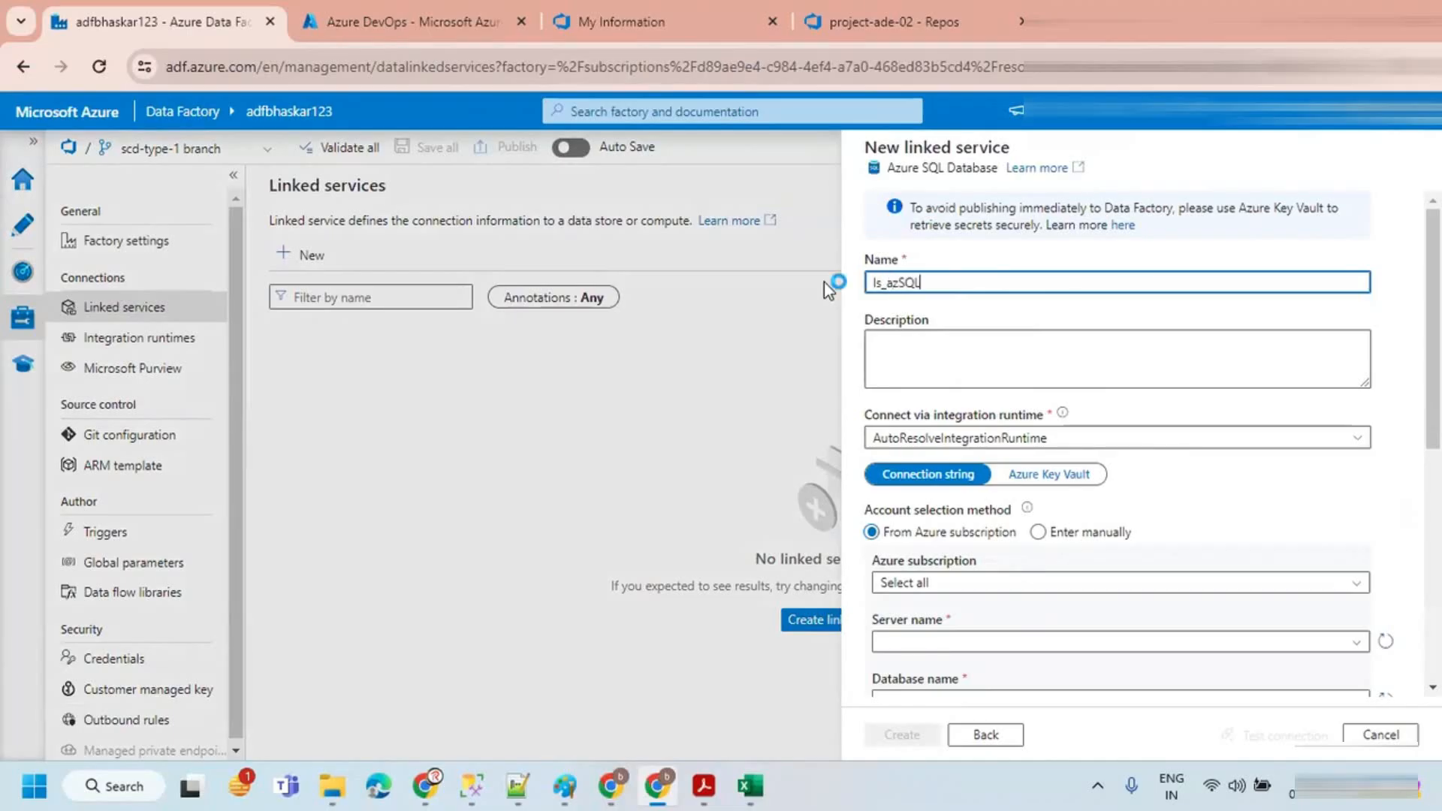
type("_SOURCE")
key("ctrl+a")
key("ctrl+c")
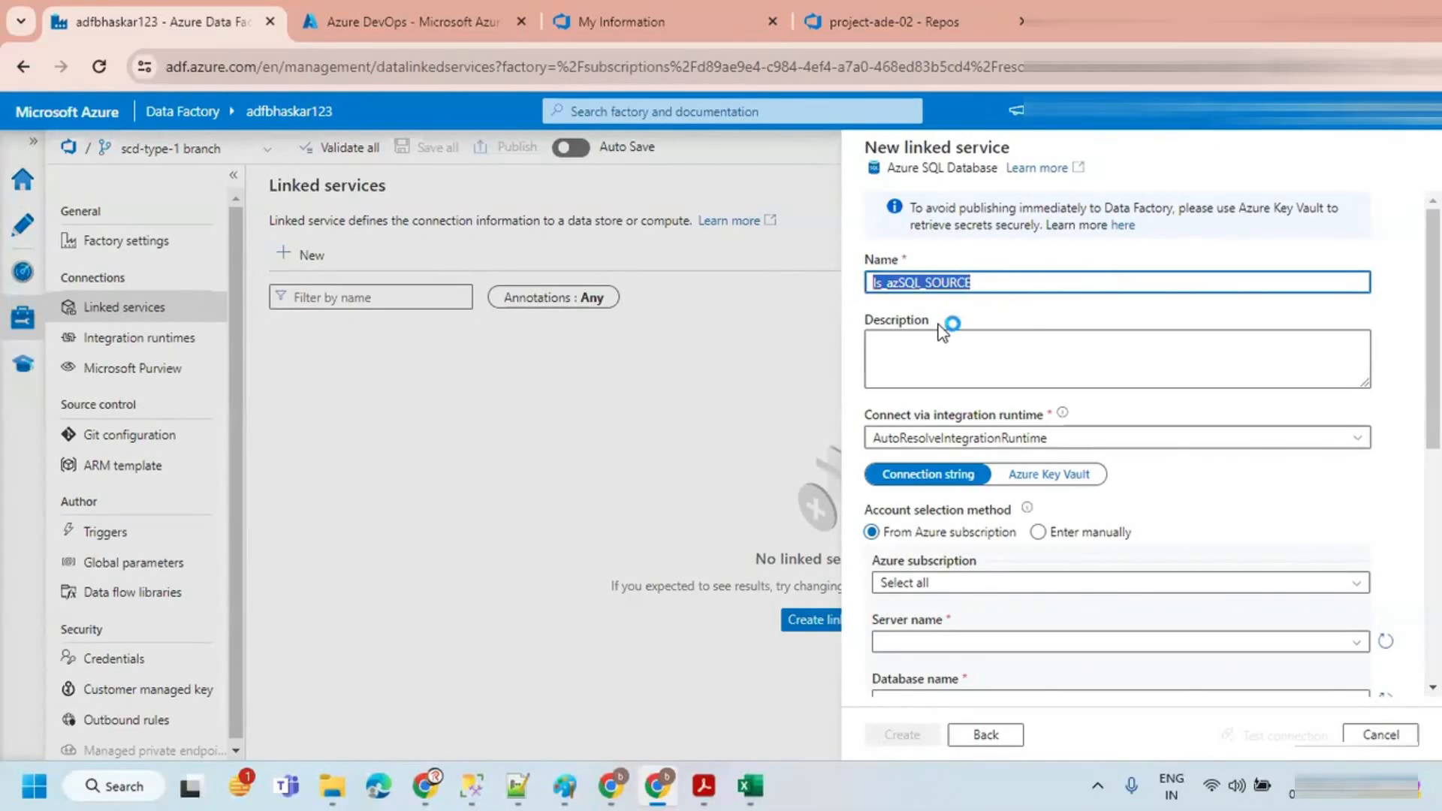
Step: Select the Azure subscription and the server bhaskarsql for the linked service
scroll(939, 323, "down", 1)
left_click(968, 478)
left_click(965, 529)
scroll(959, 537, "down", 1)
left_click(943, 430)
left_click(933, 459)
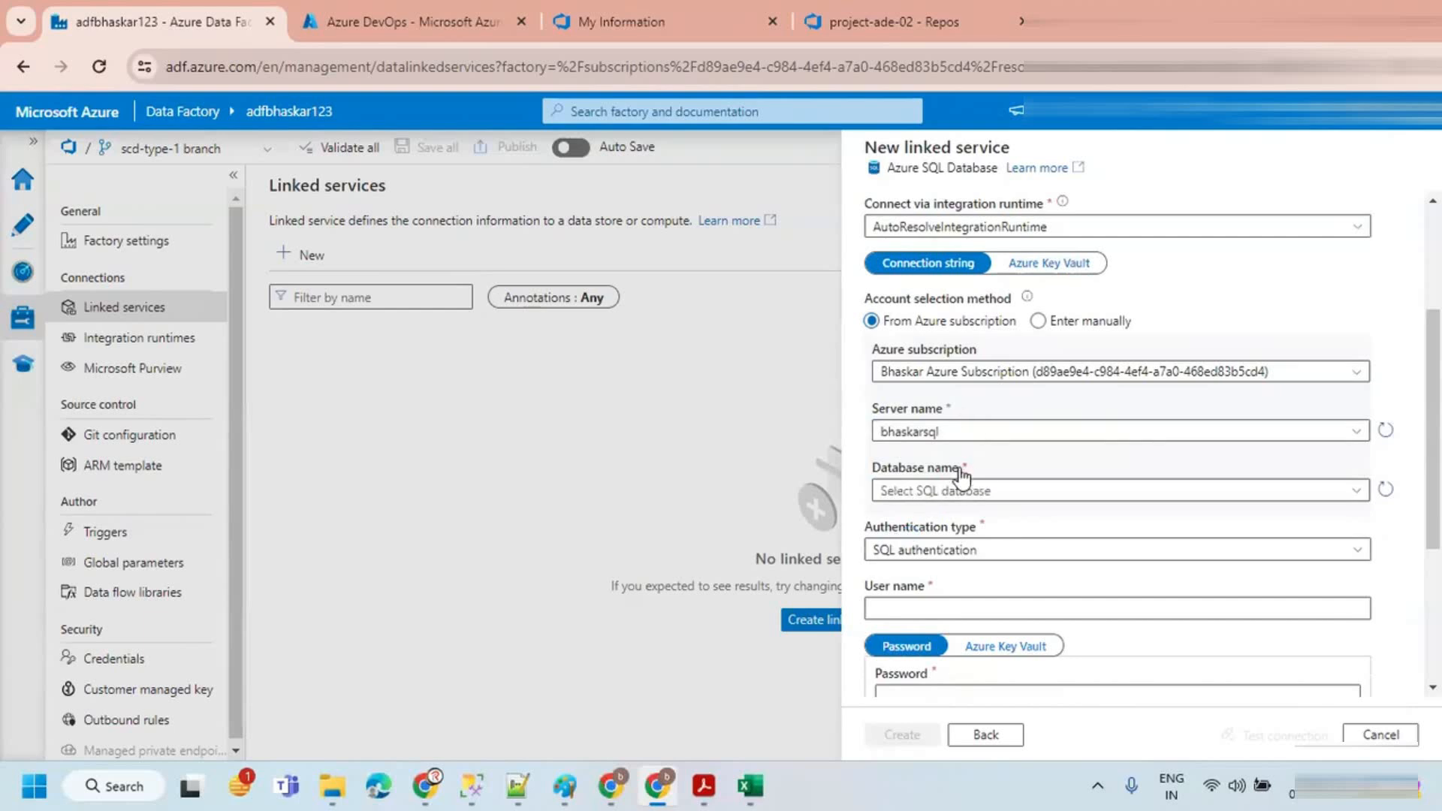
Step: Choose the SOURCE database for the linked service and enter the SQL login user name
scroll(955, 450, "down", 1)
left_click(952, 390)
left_click(910, 409)
scroll(917, 487, "down", 1)
scroll(917, 487, "down", 1)
left_click(905, 394)
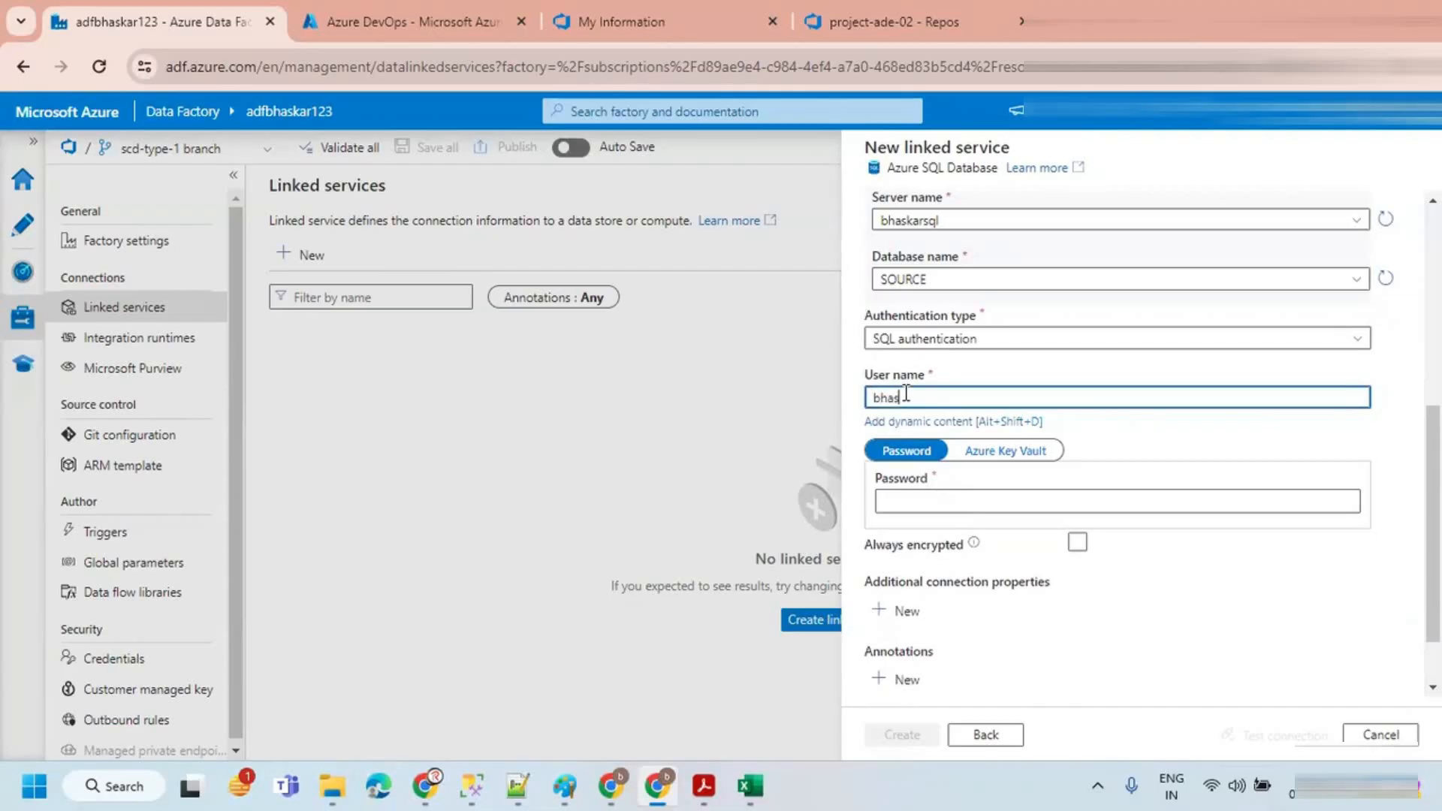
Step: Enter the SQL login password and test the SOURCE linked service connection
left_click(927, 500)
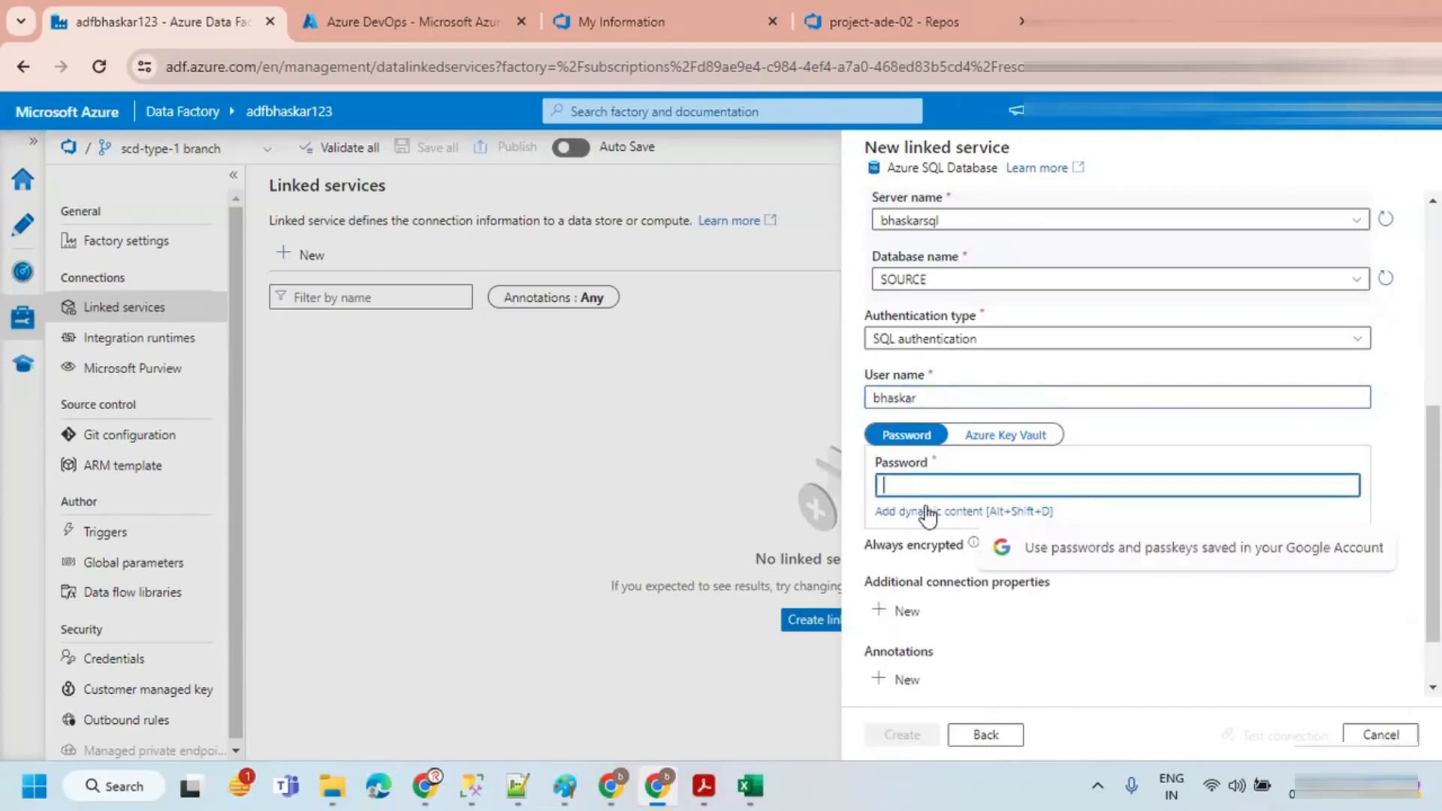
type("*****")
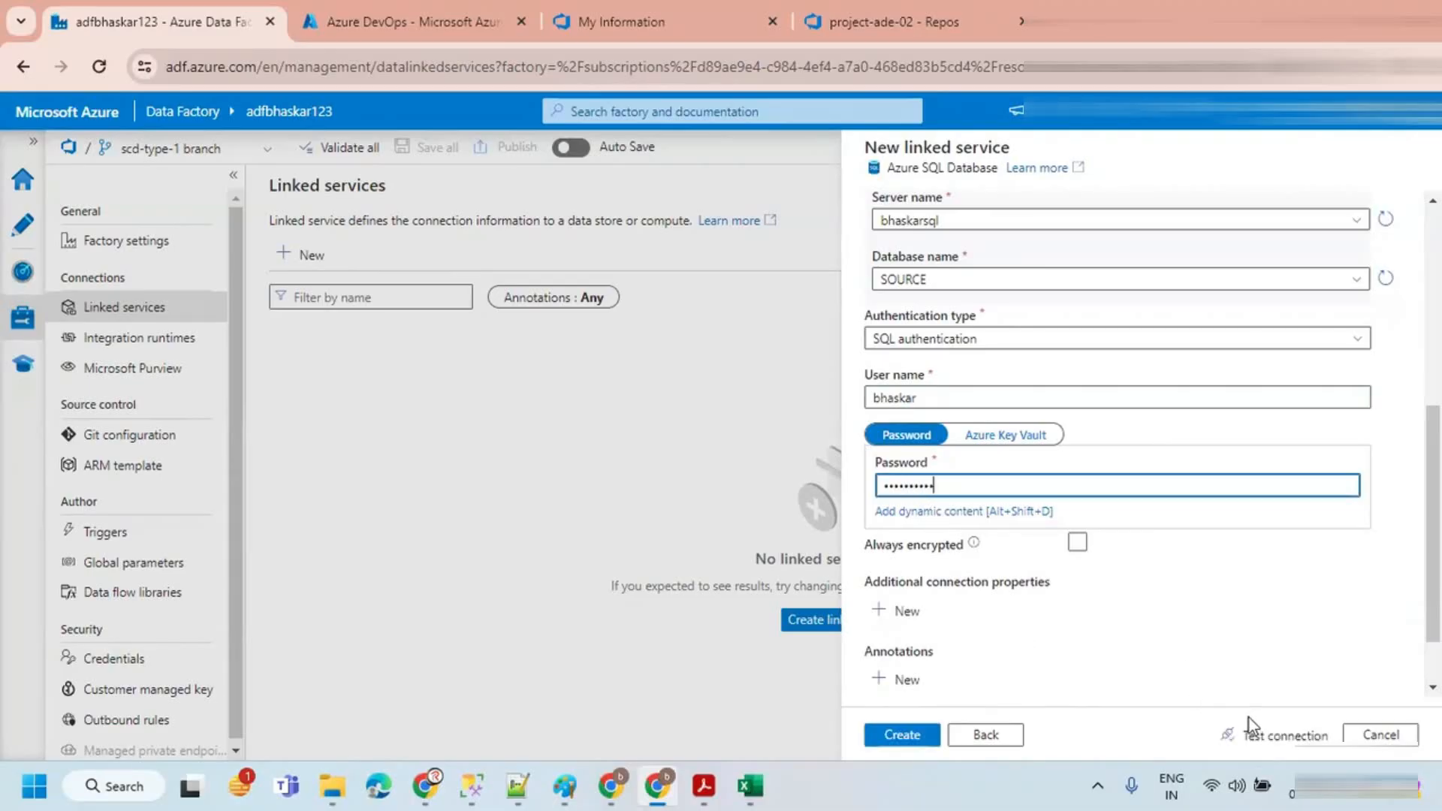
left_click(1261, 732)
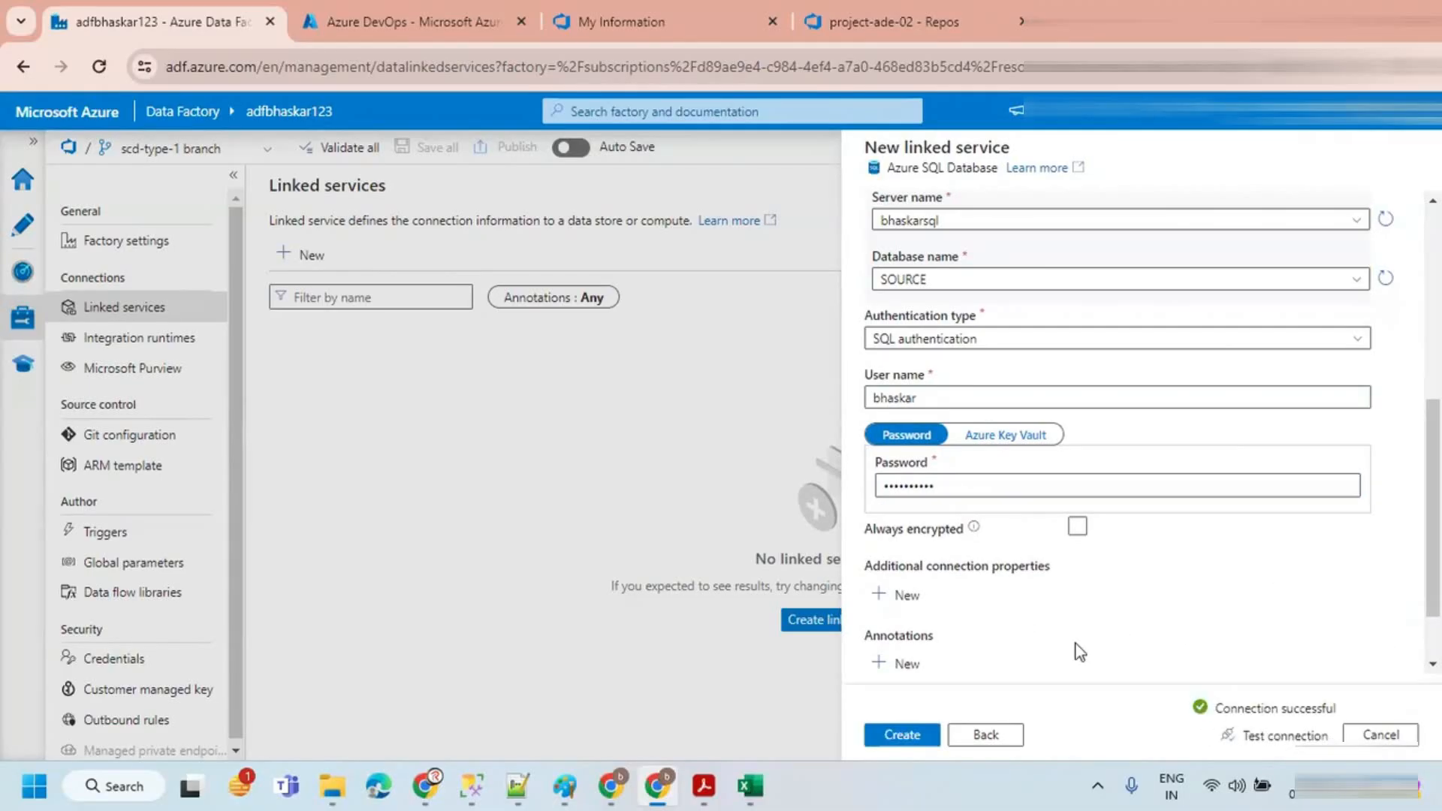
Step: Create the ls_azSQL_SOURCE linked service, accepting immediate publishing
left_click(877, 738)
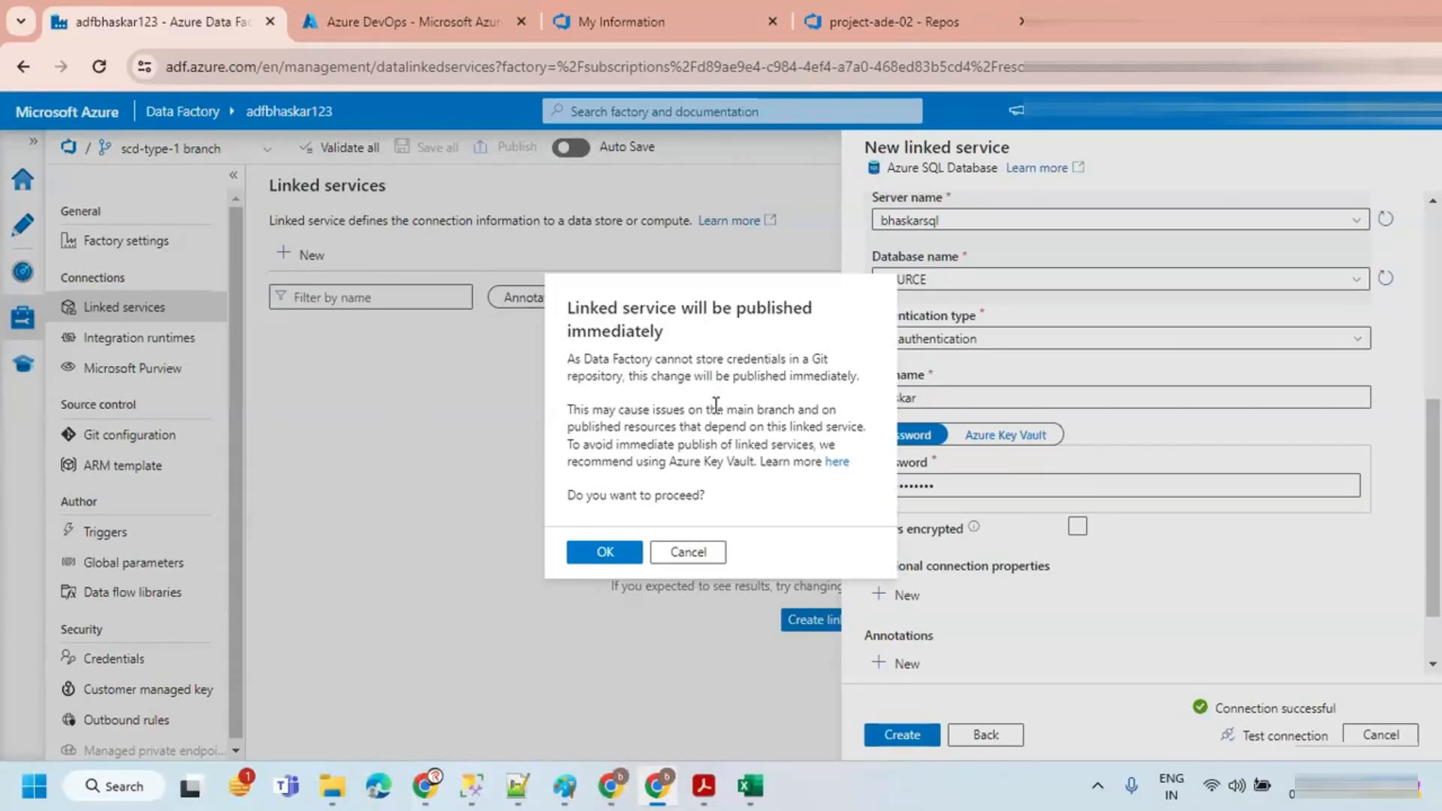
left_click(604, 554)
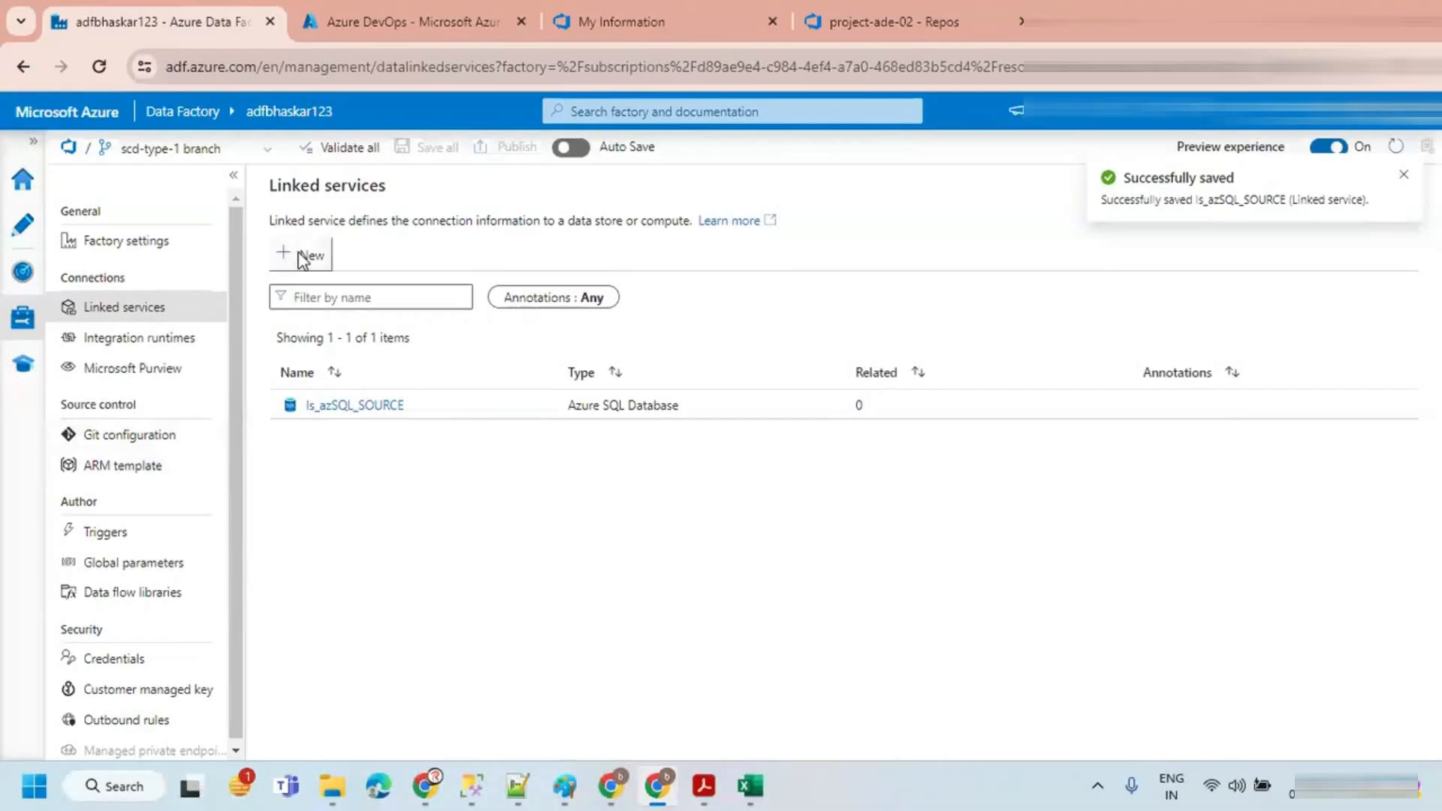
Step: Start another new linked service of type Azure SQL Database
left_click(303, 257)
type("azure")
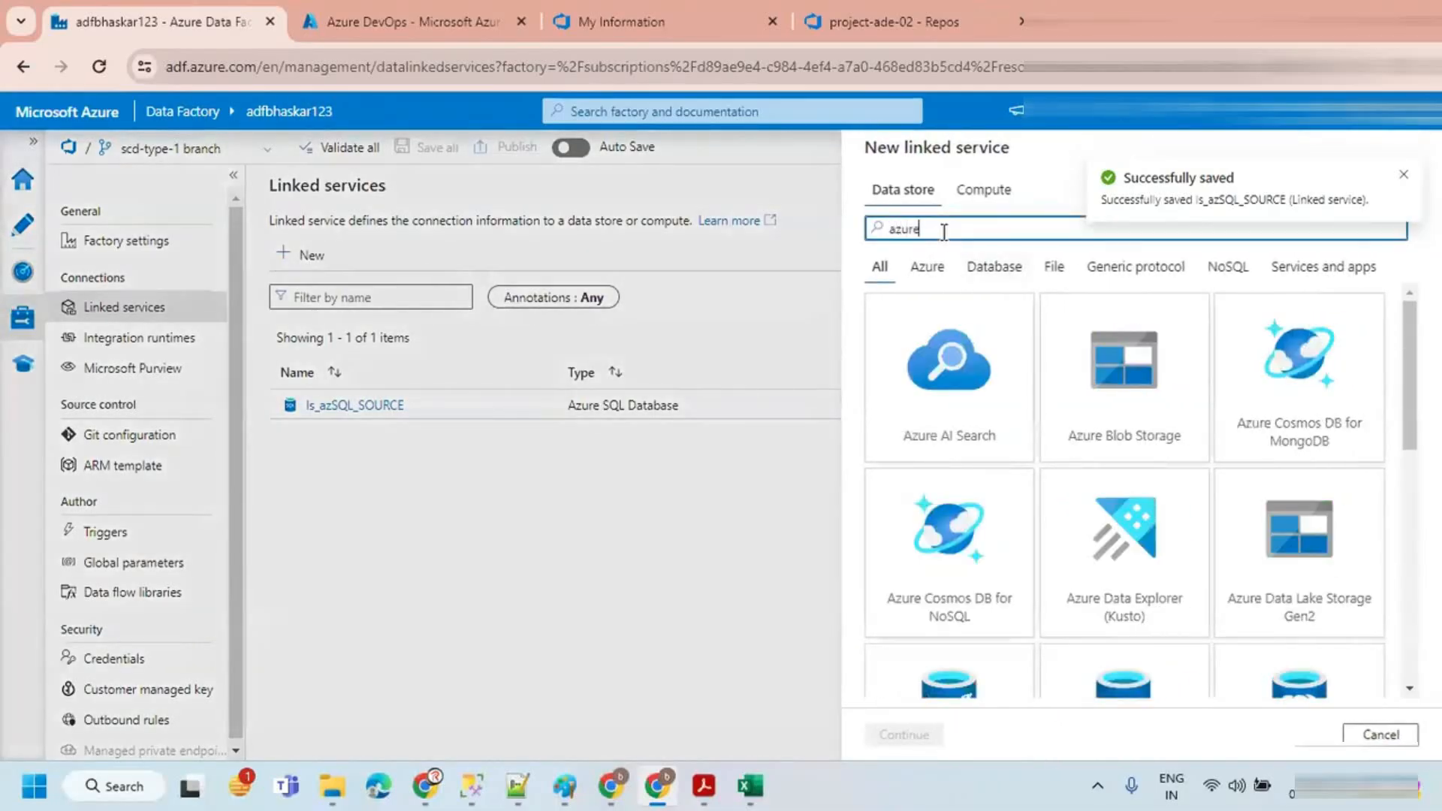
type(" sql")
left_click(949, 375)
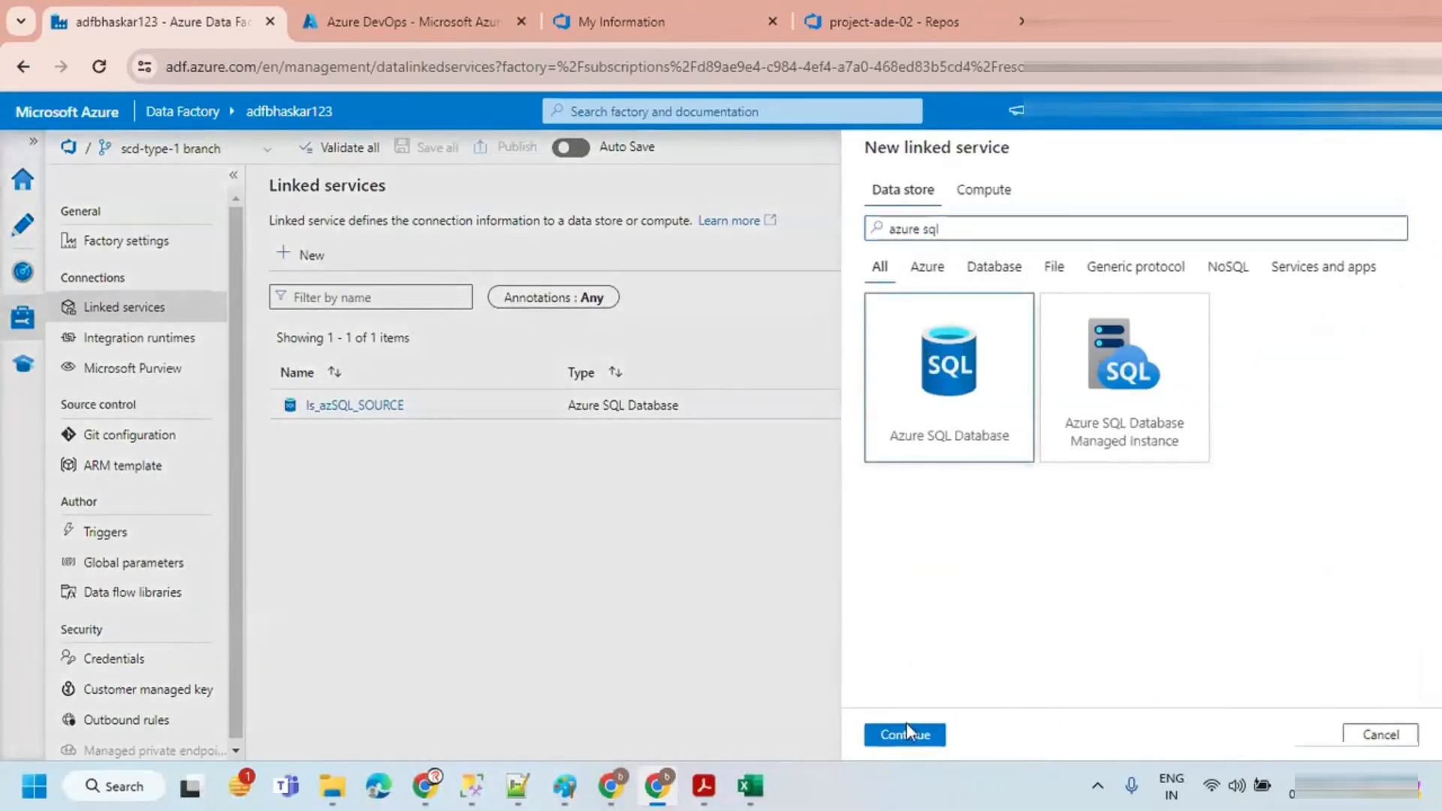
left_click(906, 734)
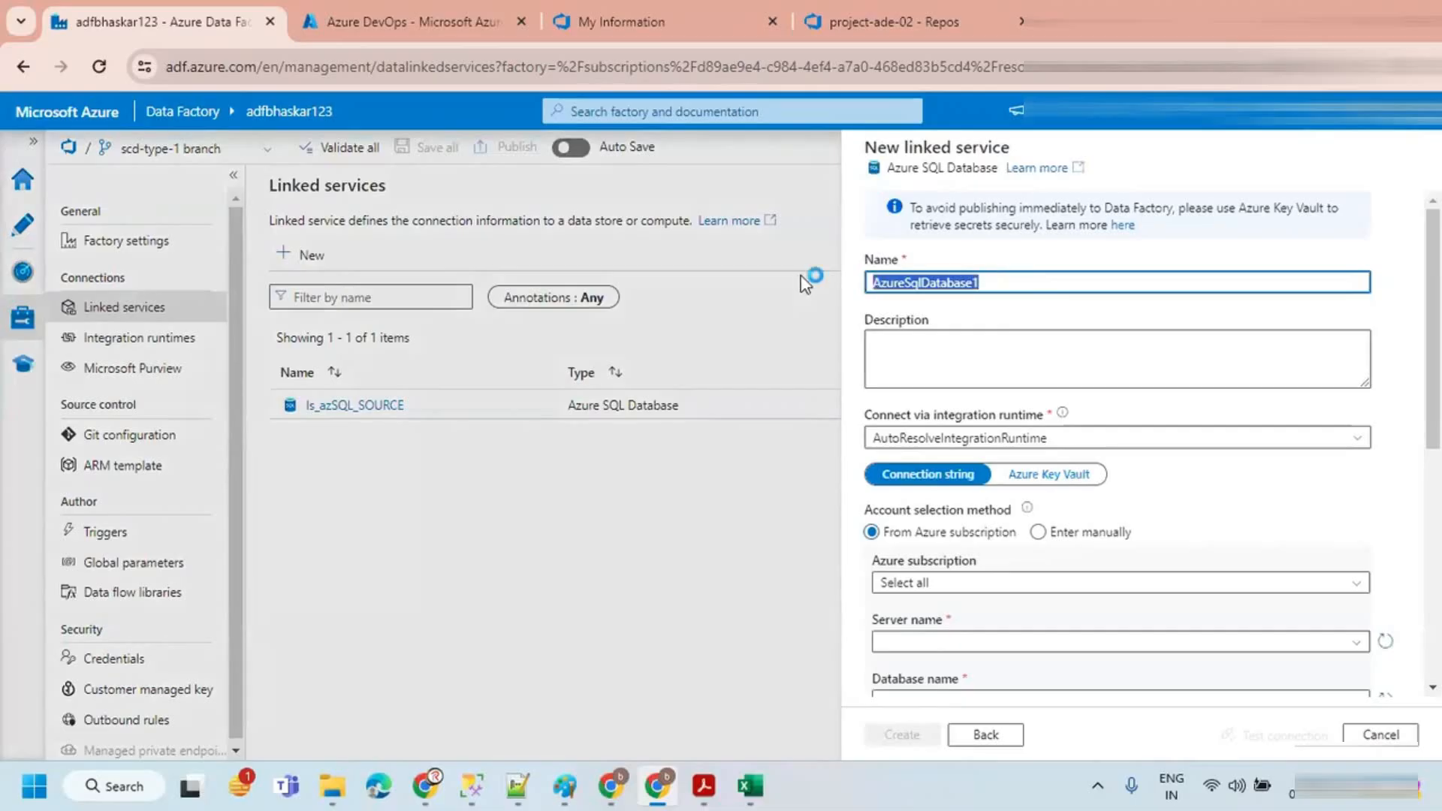
Step: Name the new linked service ls_azSQL_TARGET
key("ctrl+v")
left_click_drag(928, 282, 992, 283)
type("T")
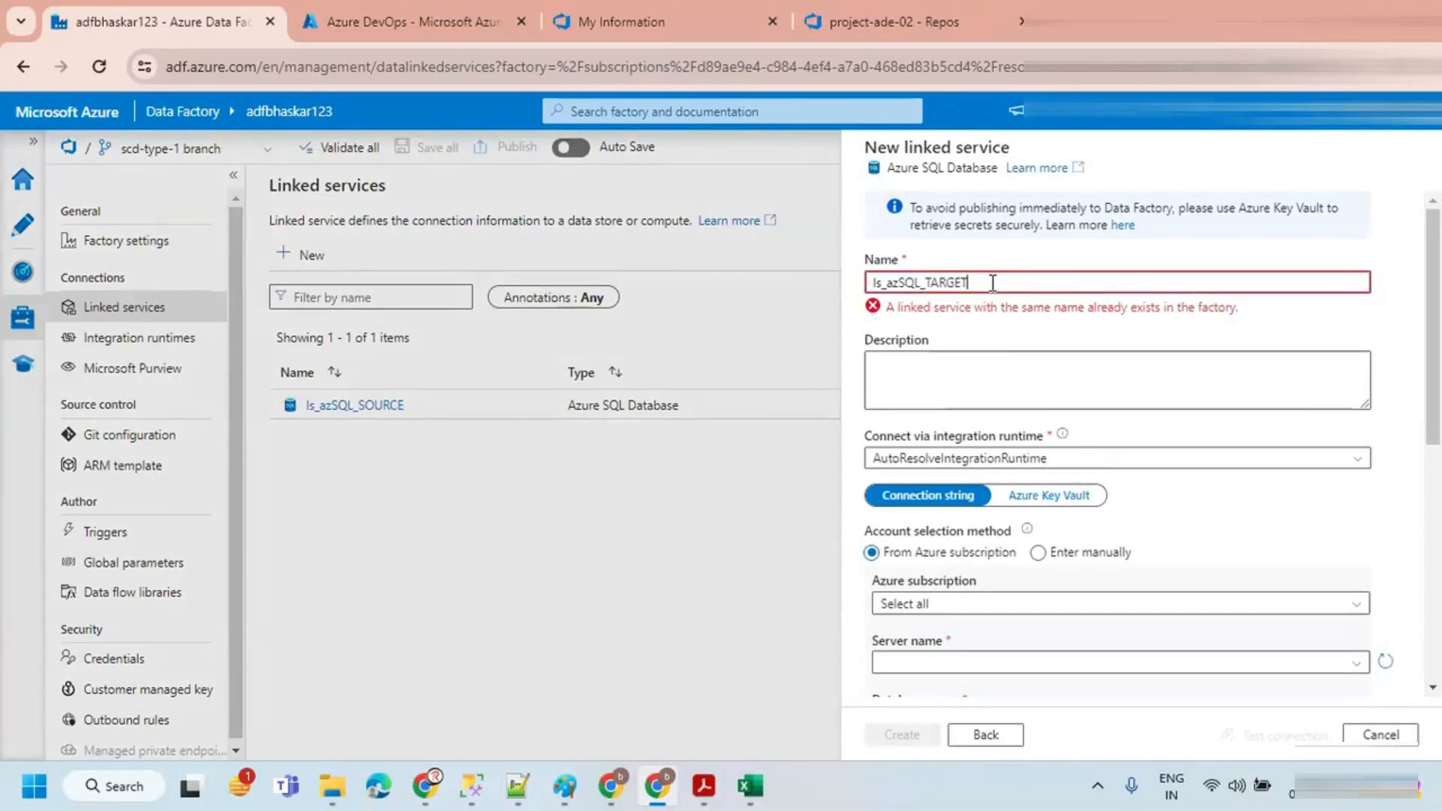
Step: Select the Azure subscription, server bhaskarsql and database TARGET for the linked service
left_click(964, 583)
left_click(964, 635)
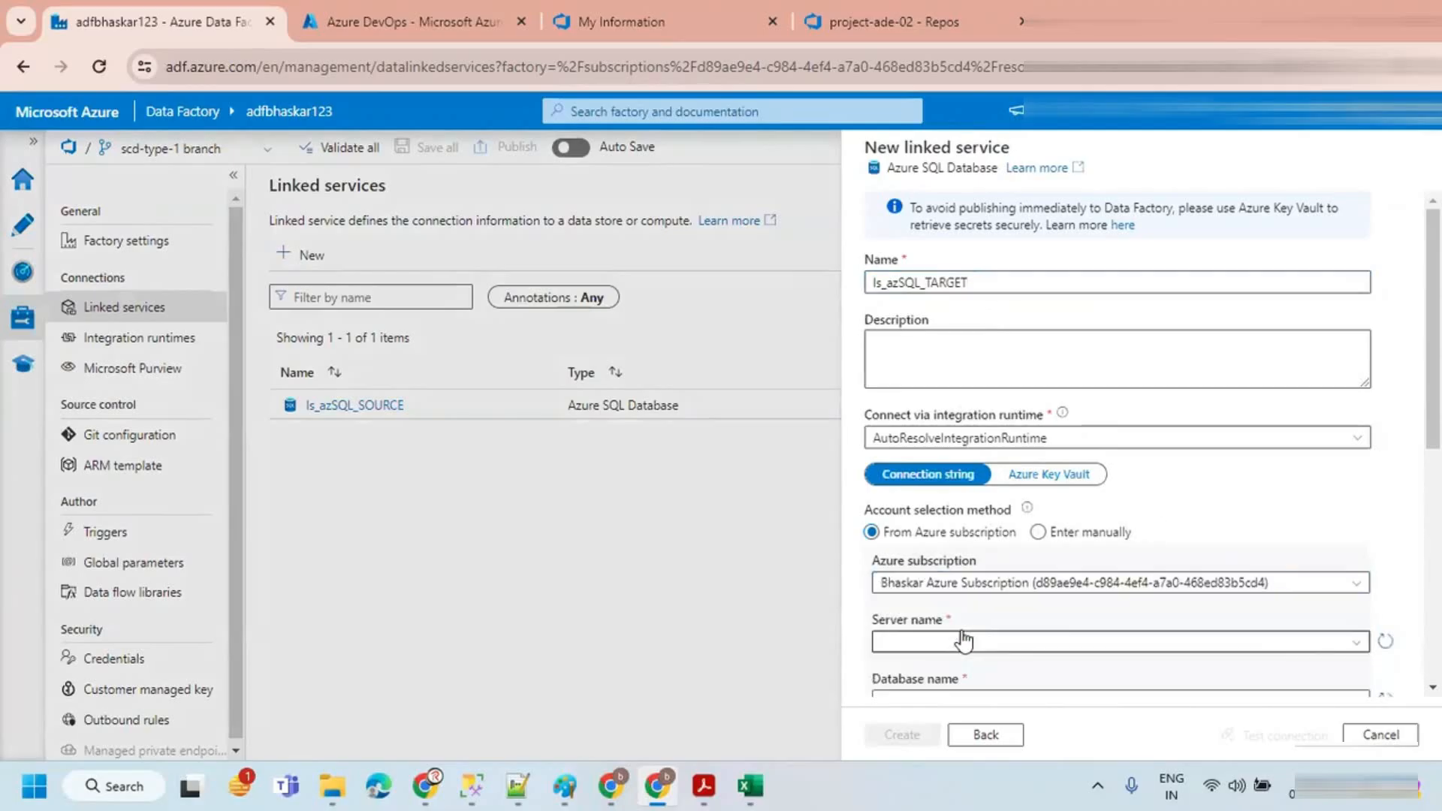
left_click(964, 640)
left_click(945, 671)
scroll(953, 511, "down", 4)
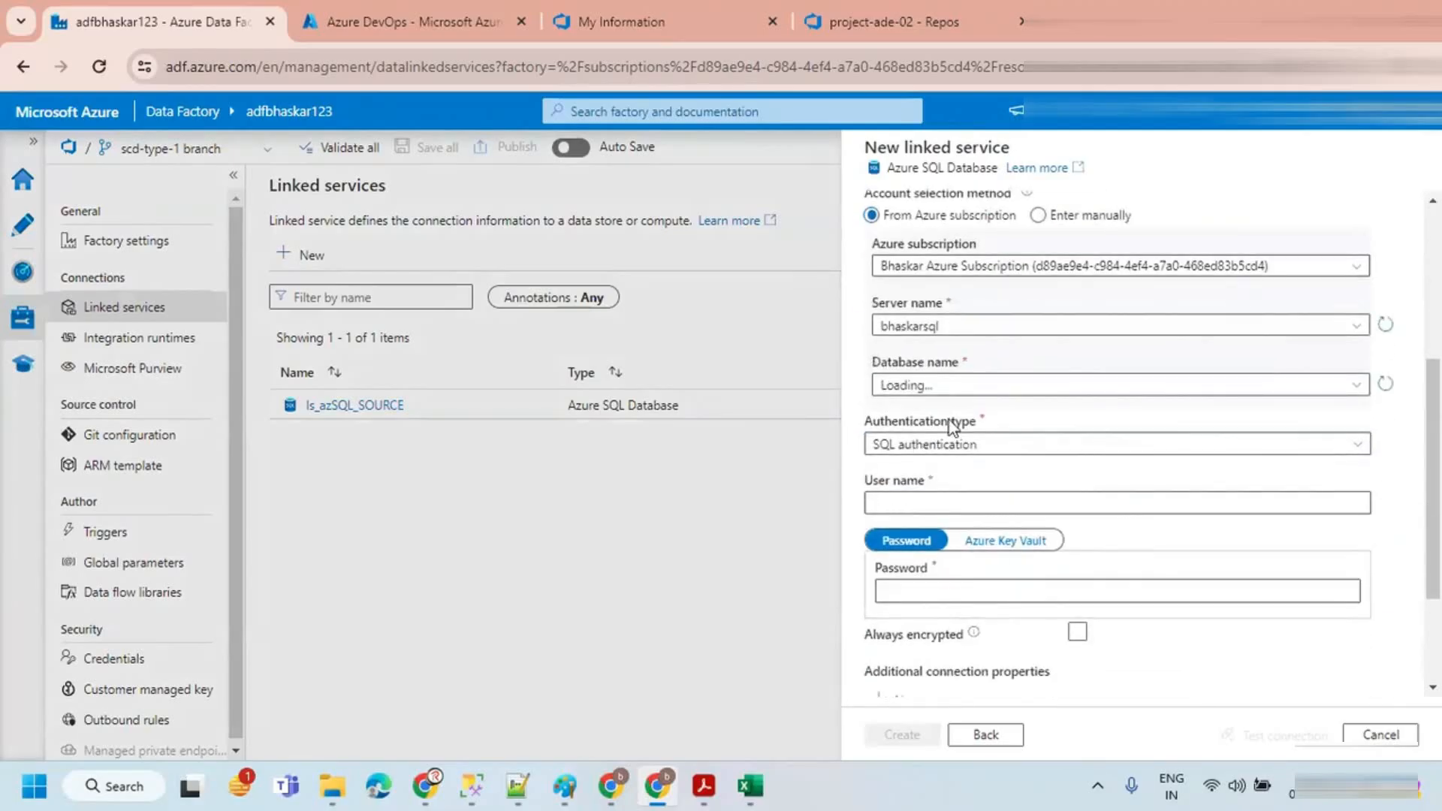
left_click(955, 385)
left_click(932, 441)
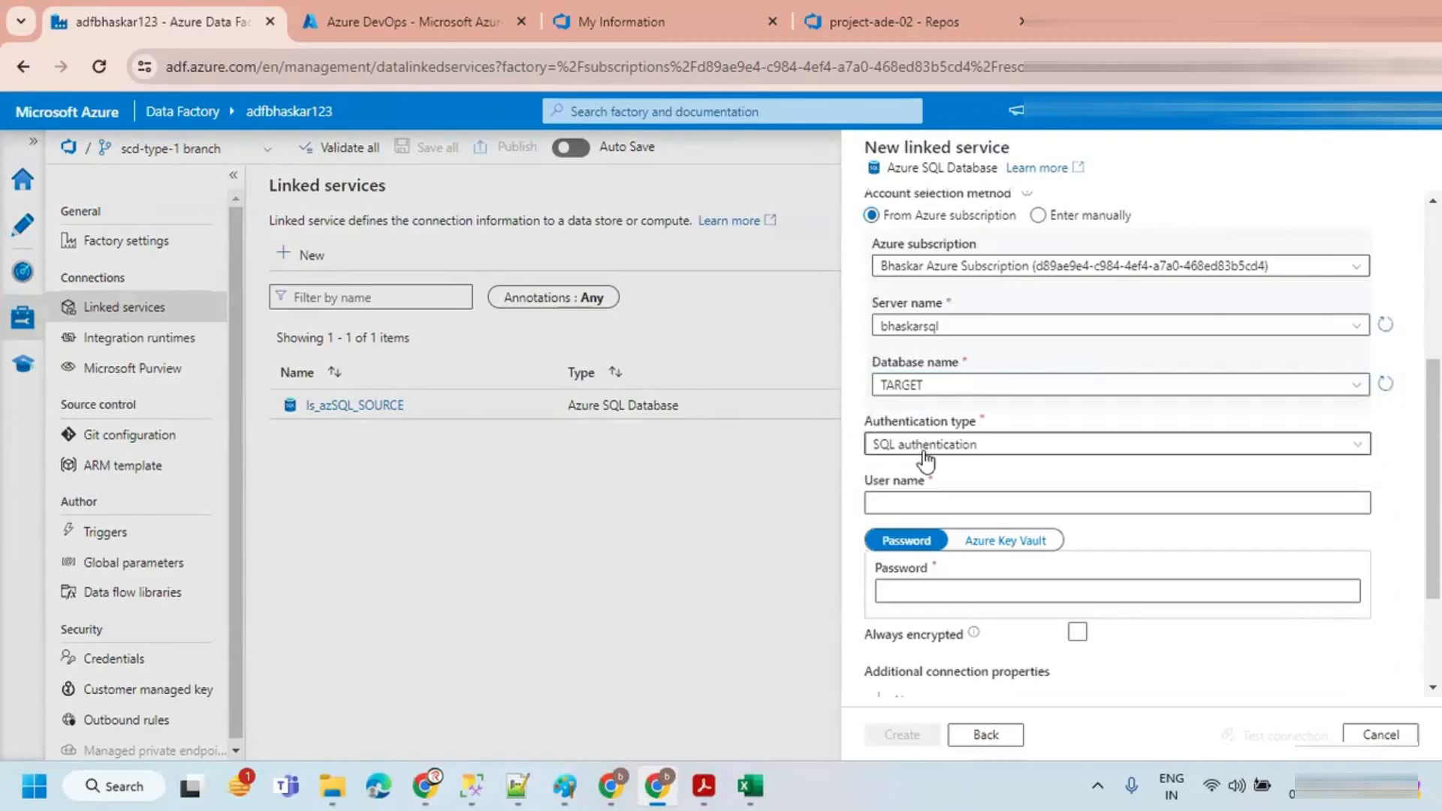
Step: Enter the SQL login user name and password for the TARGET linked service
left_click(893, 501)
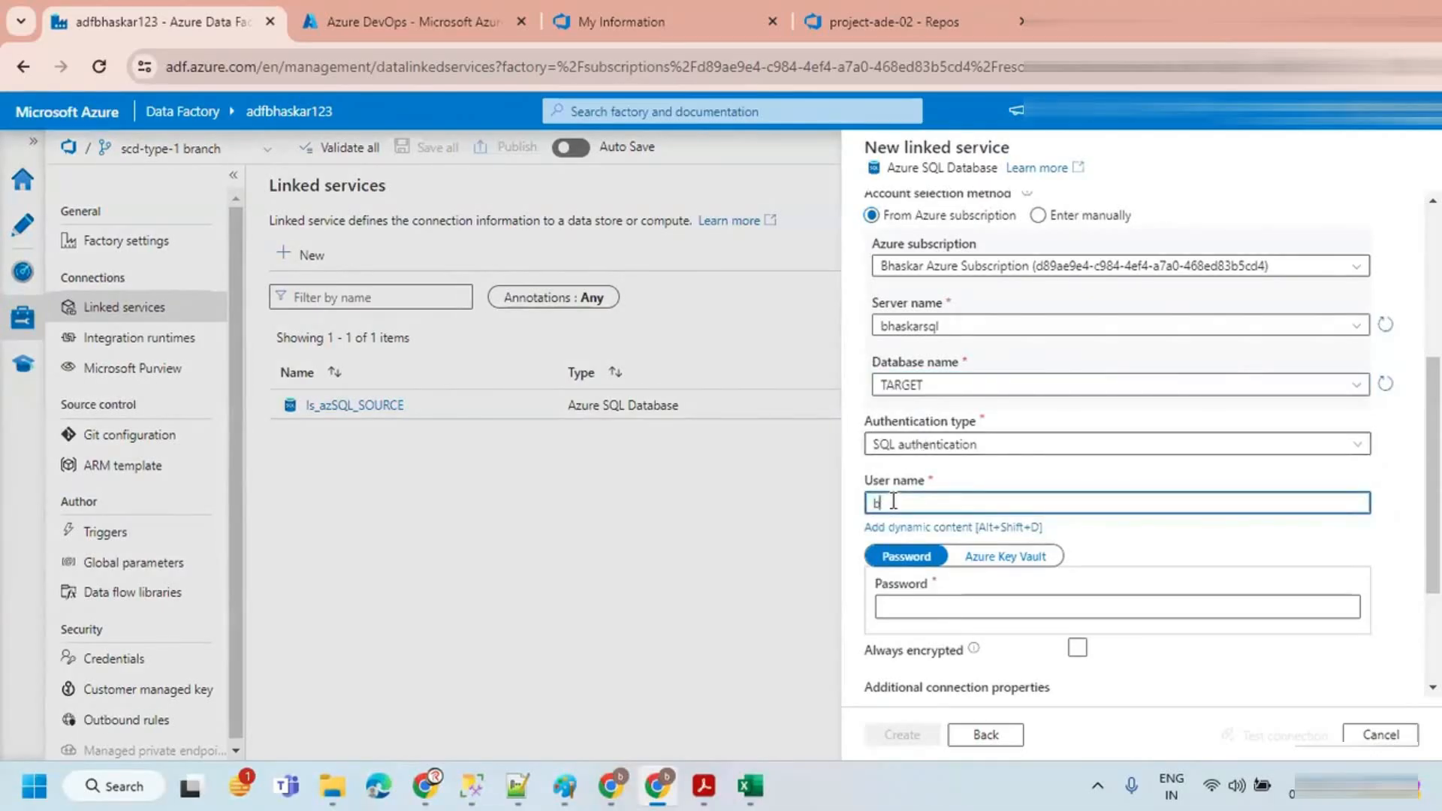
type("bhaskar")
scroll(923, 518, "up", 3)
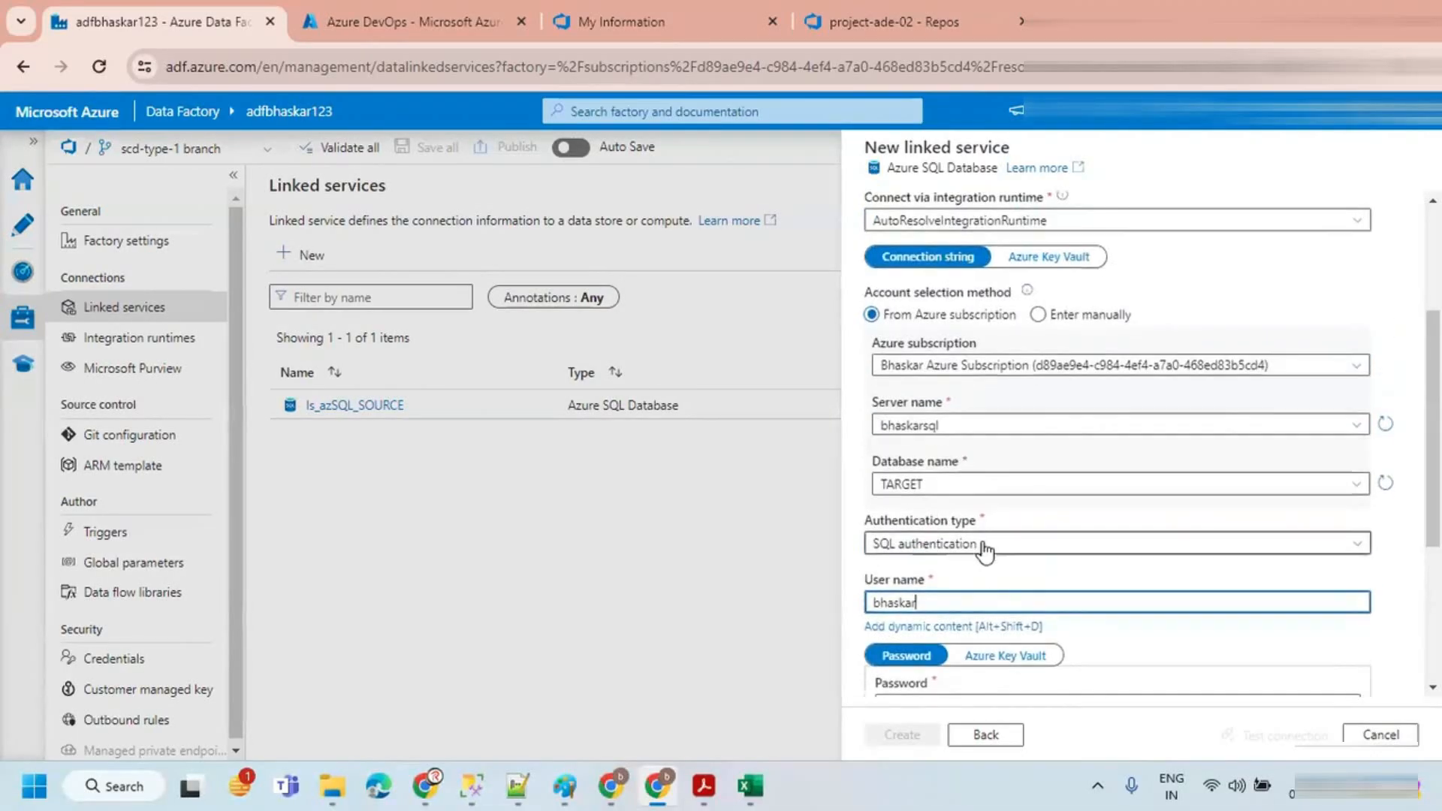
scroll(976, 540, "down", 5)
left_click(916, 434)
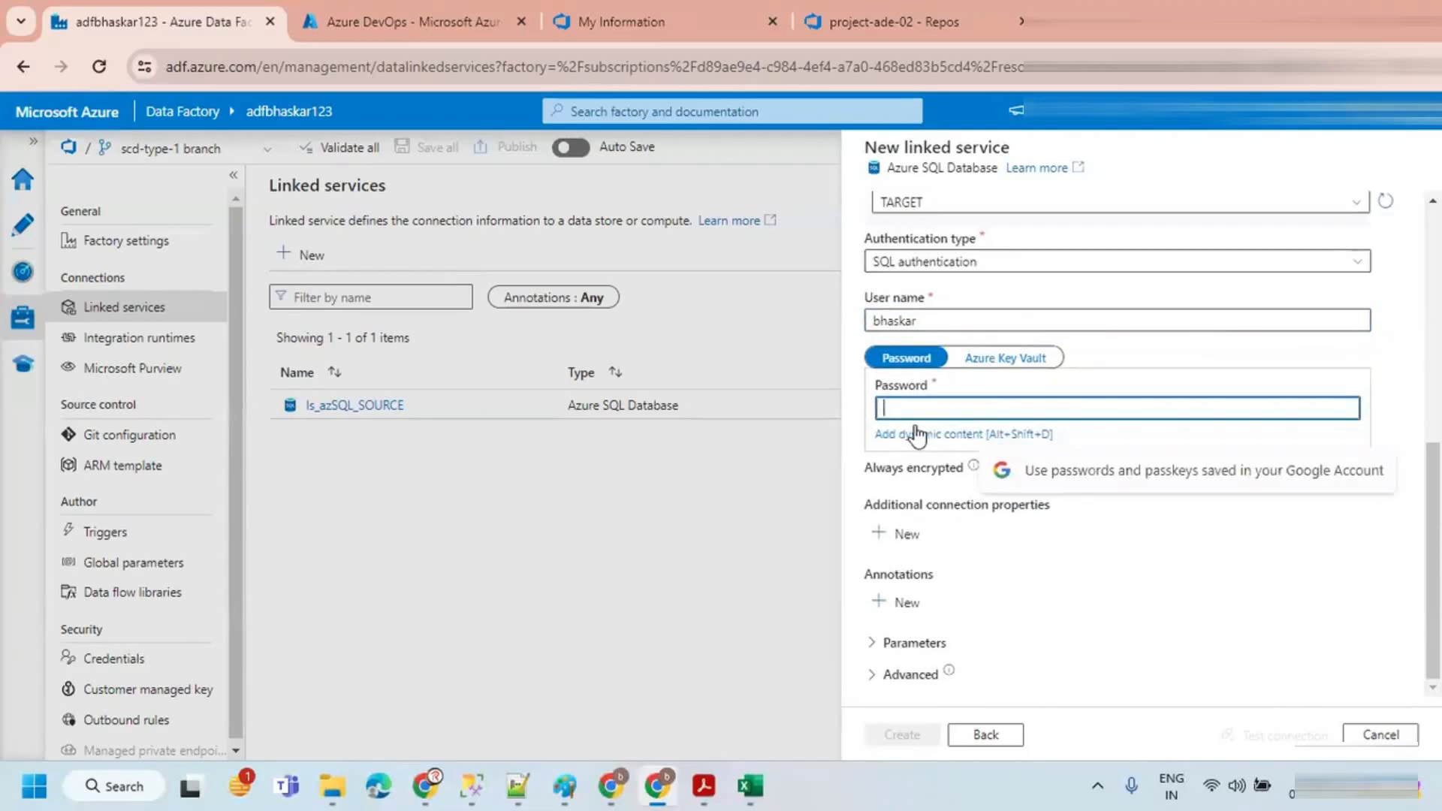
type("********")
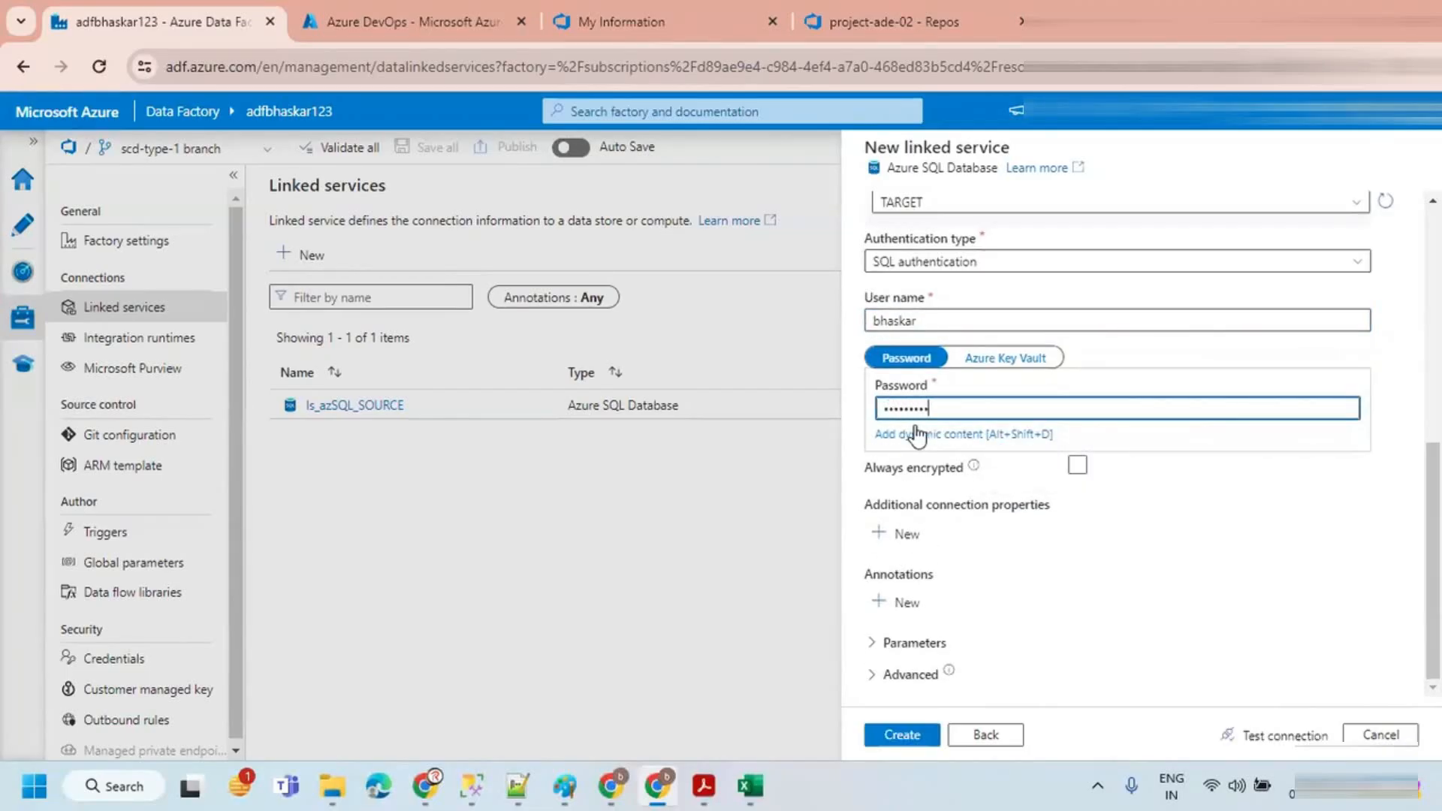
Step: Test the connection and create ls_azSQL_TARGET, accepting immediate publishing
left_click(1274, 733)
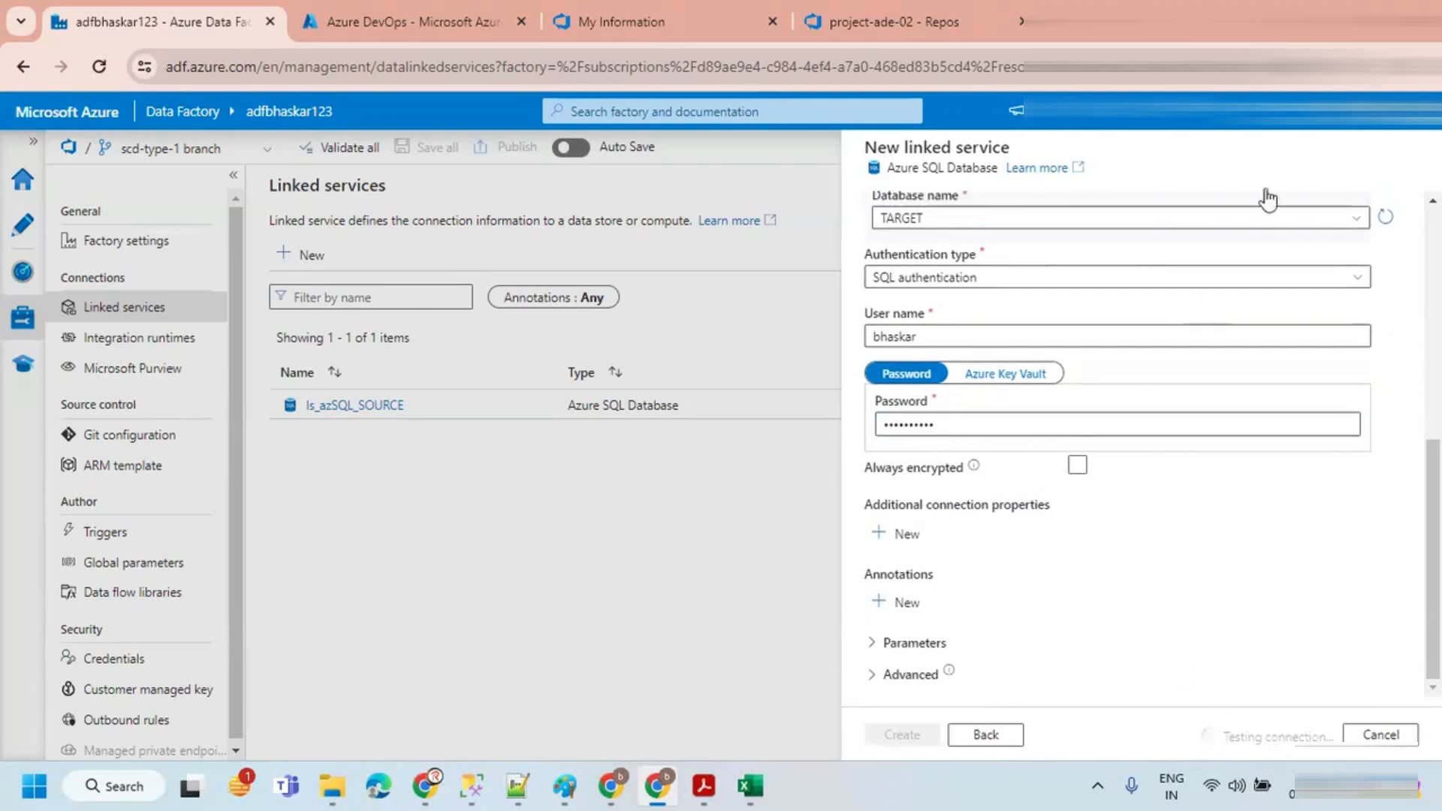
left_click(900, 736)
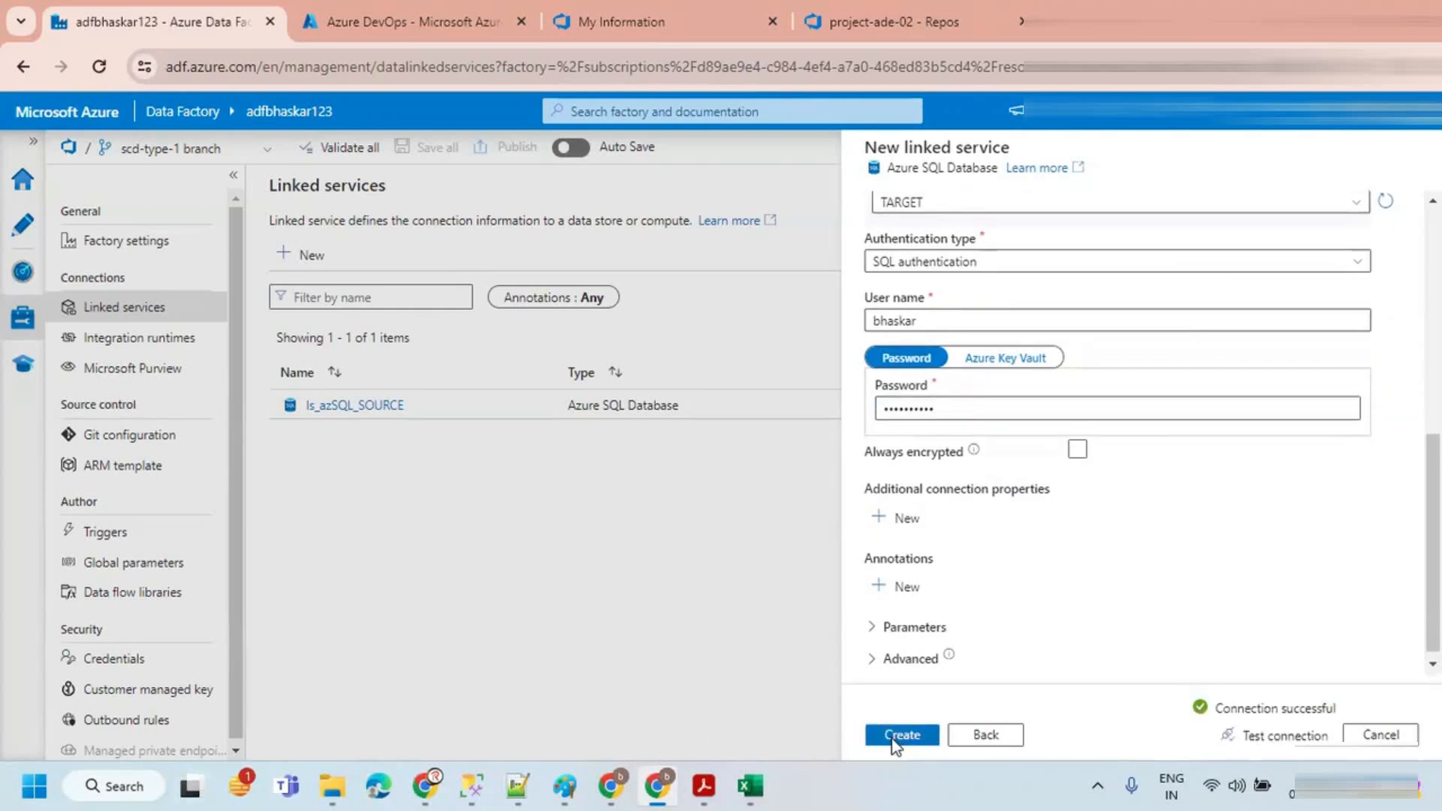
left_click(601, 552)
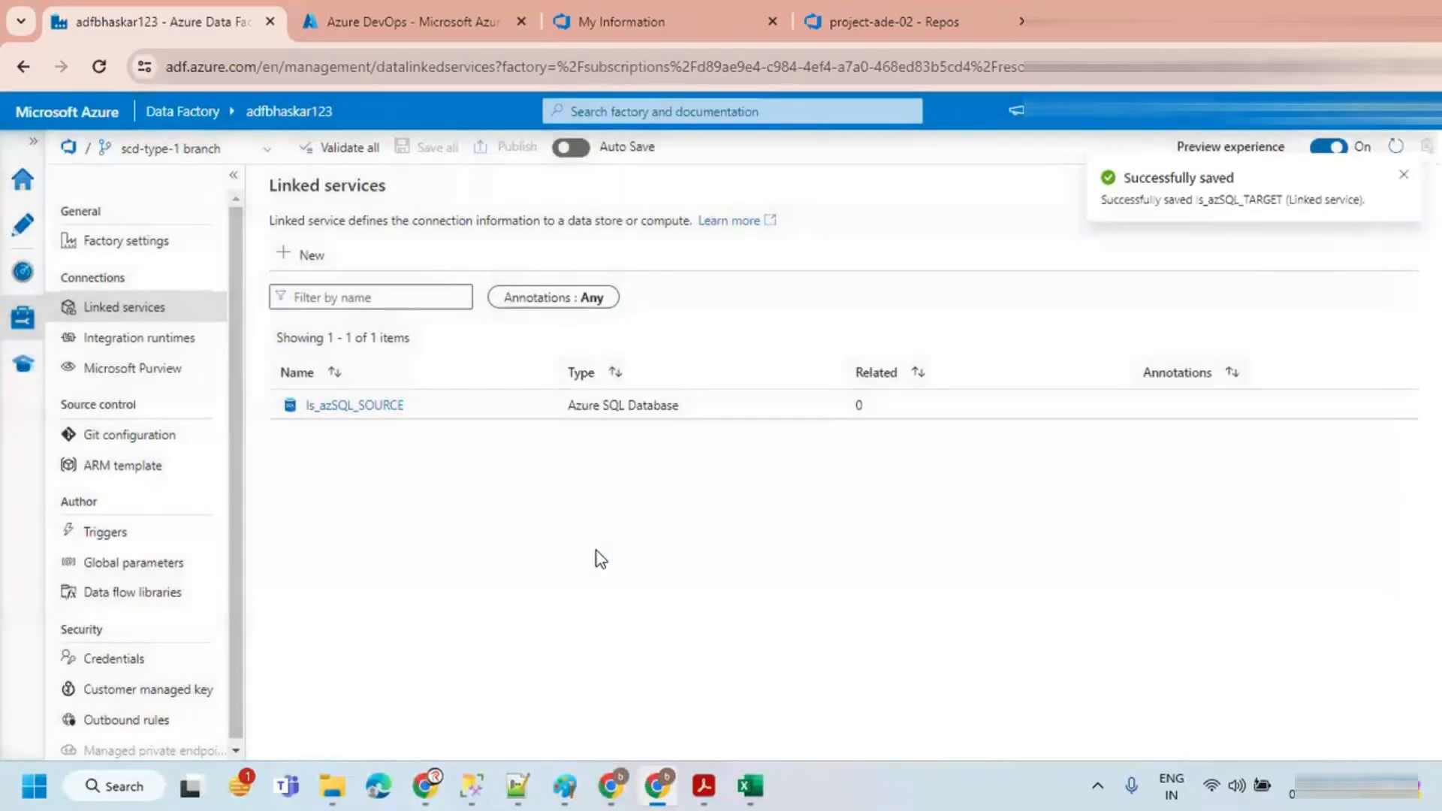
left_click(1403, 174)
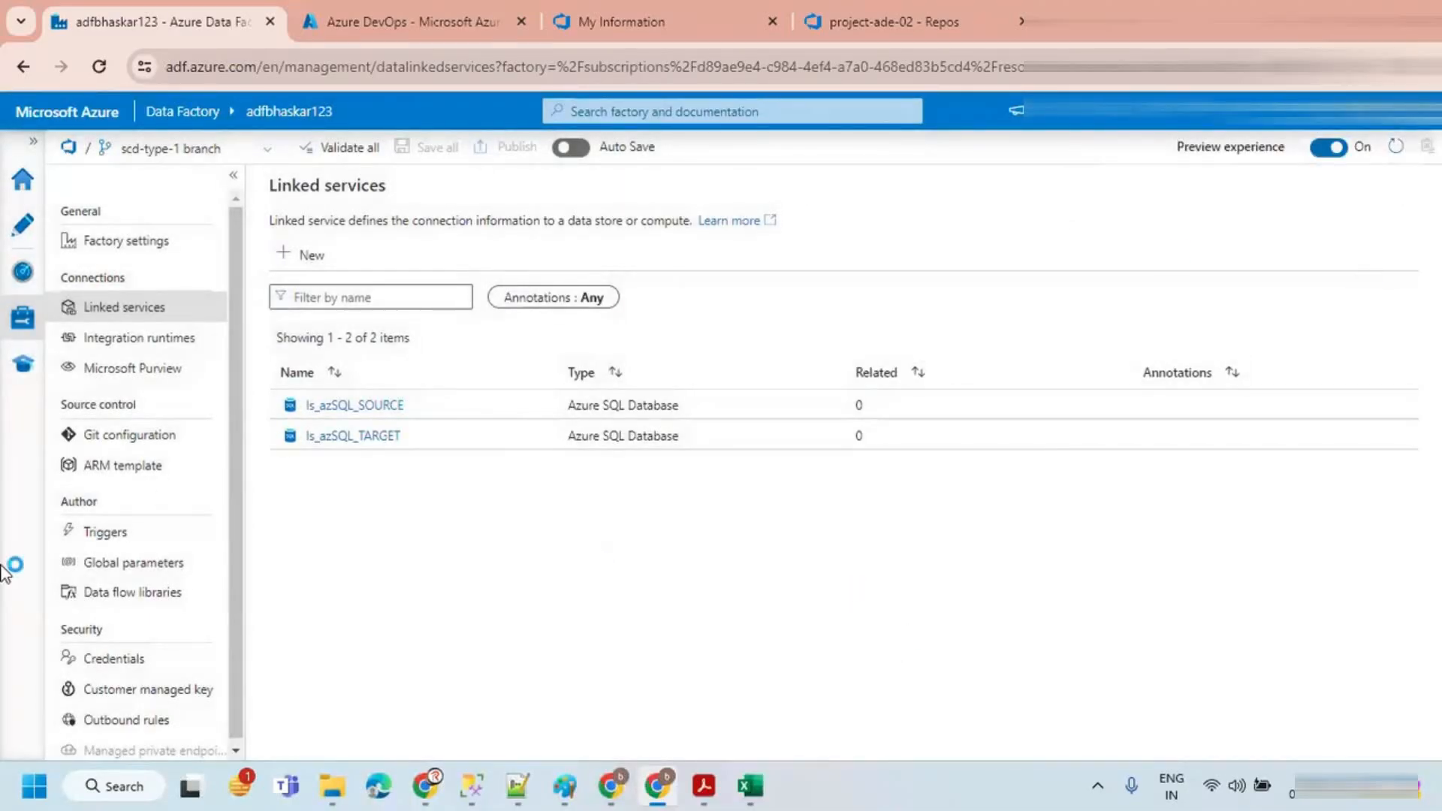
Step: Create a new data flow from the Author hub's factory resources
left_click(23, 225)
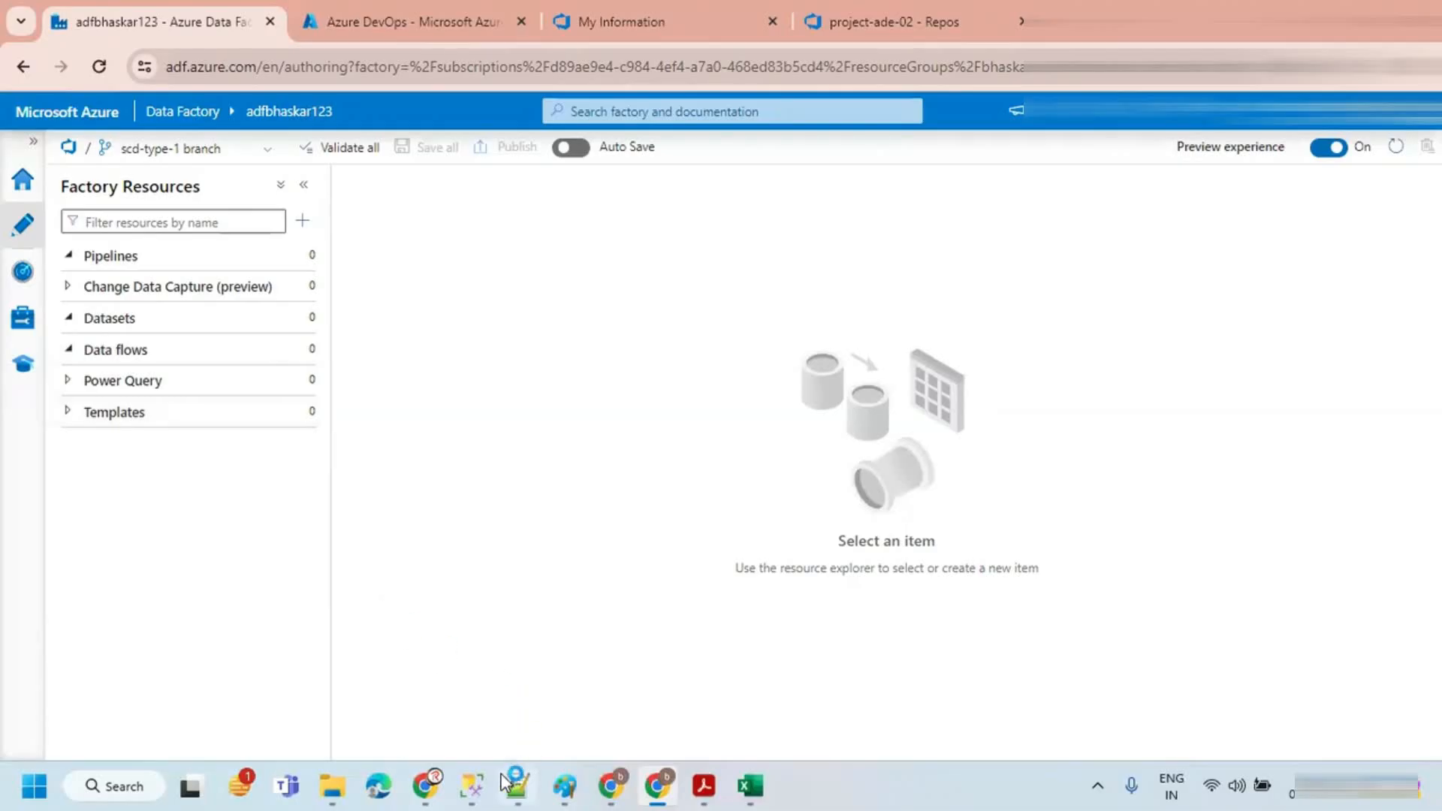
left_click(471, 785)
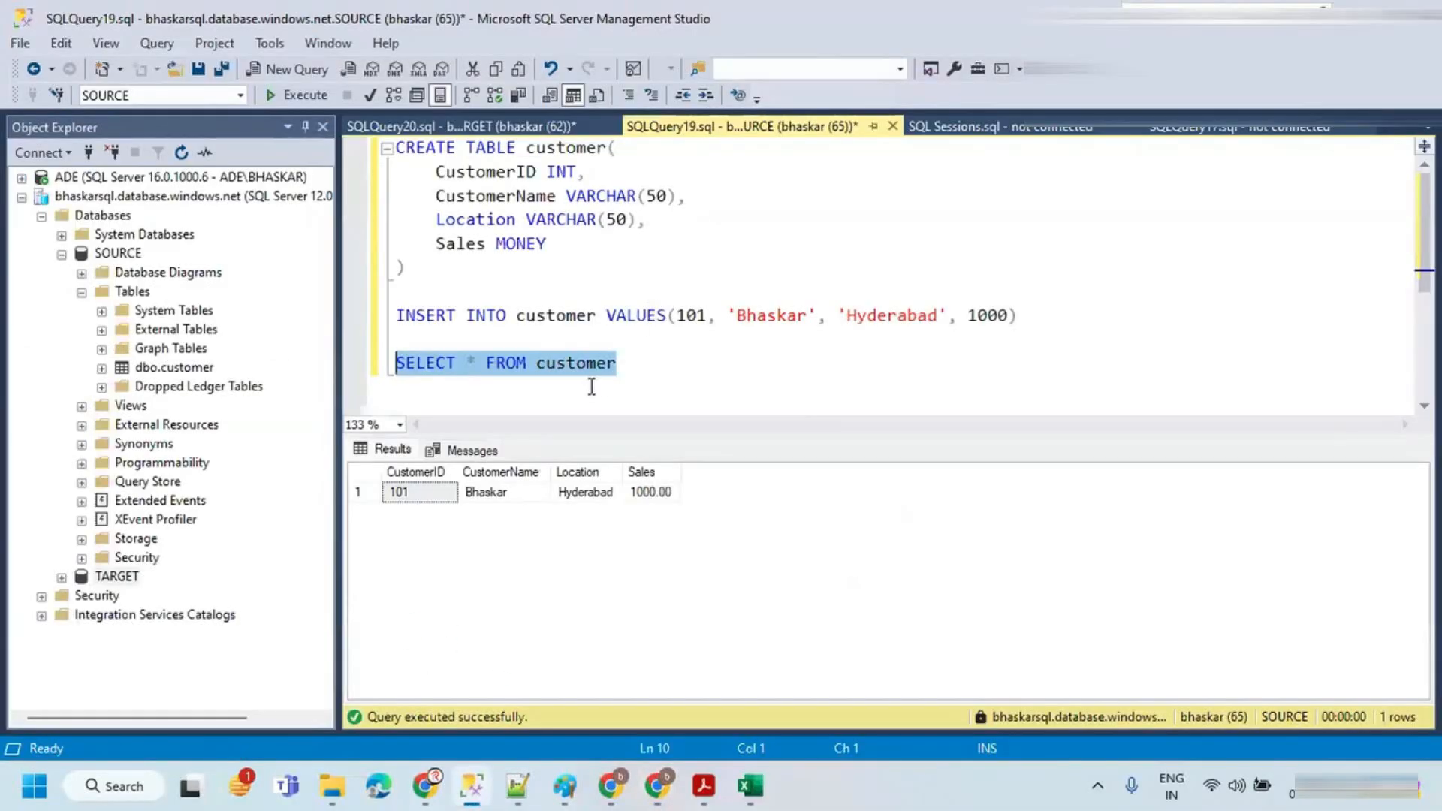
key("alt+Tab")
left_click(304, 351)
left_click(344, 387)
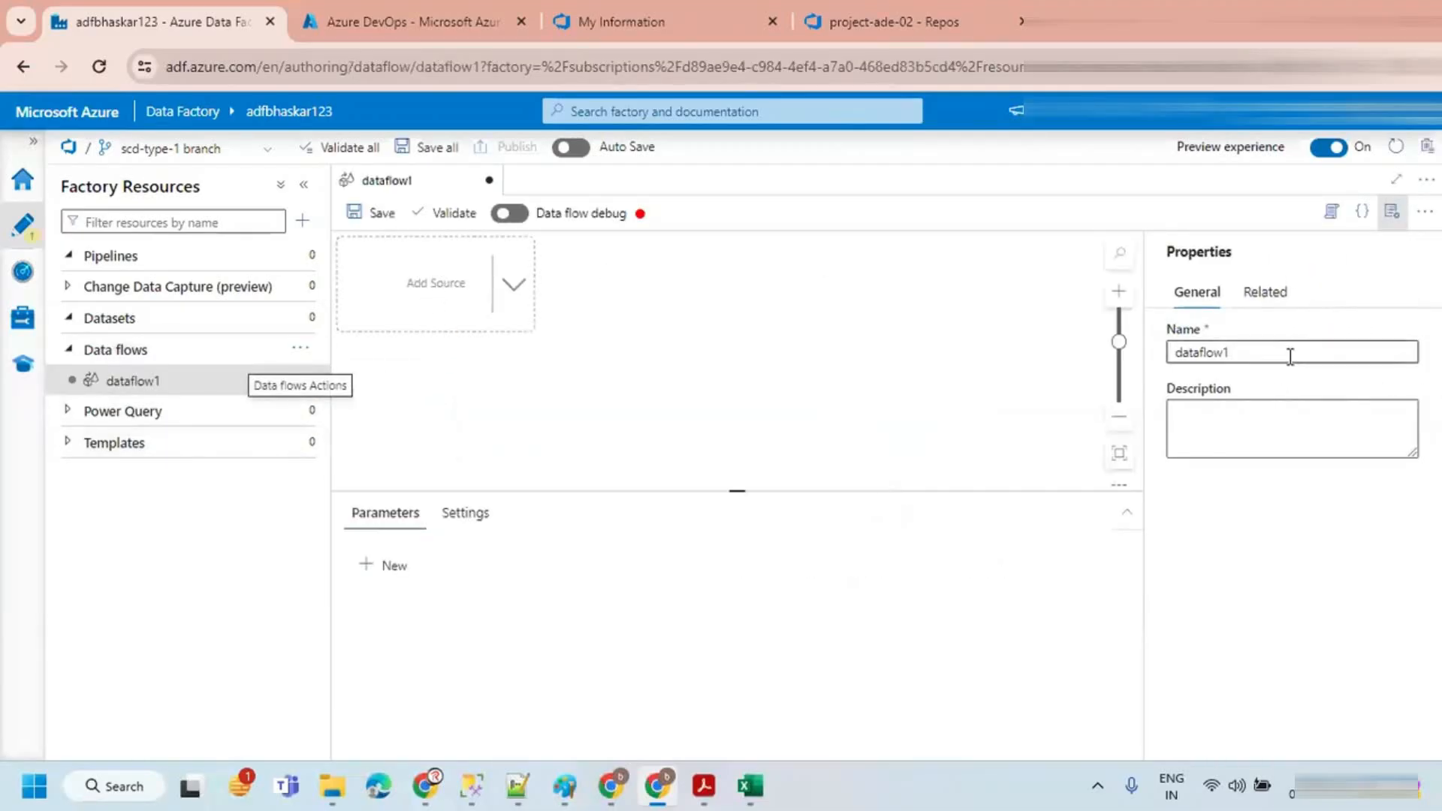
Step: Name the data flow df_scd_type_1 and close its properties pane
type("s")
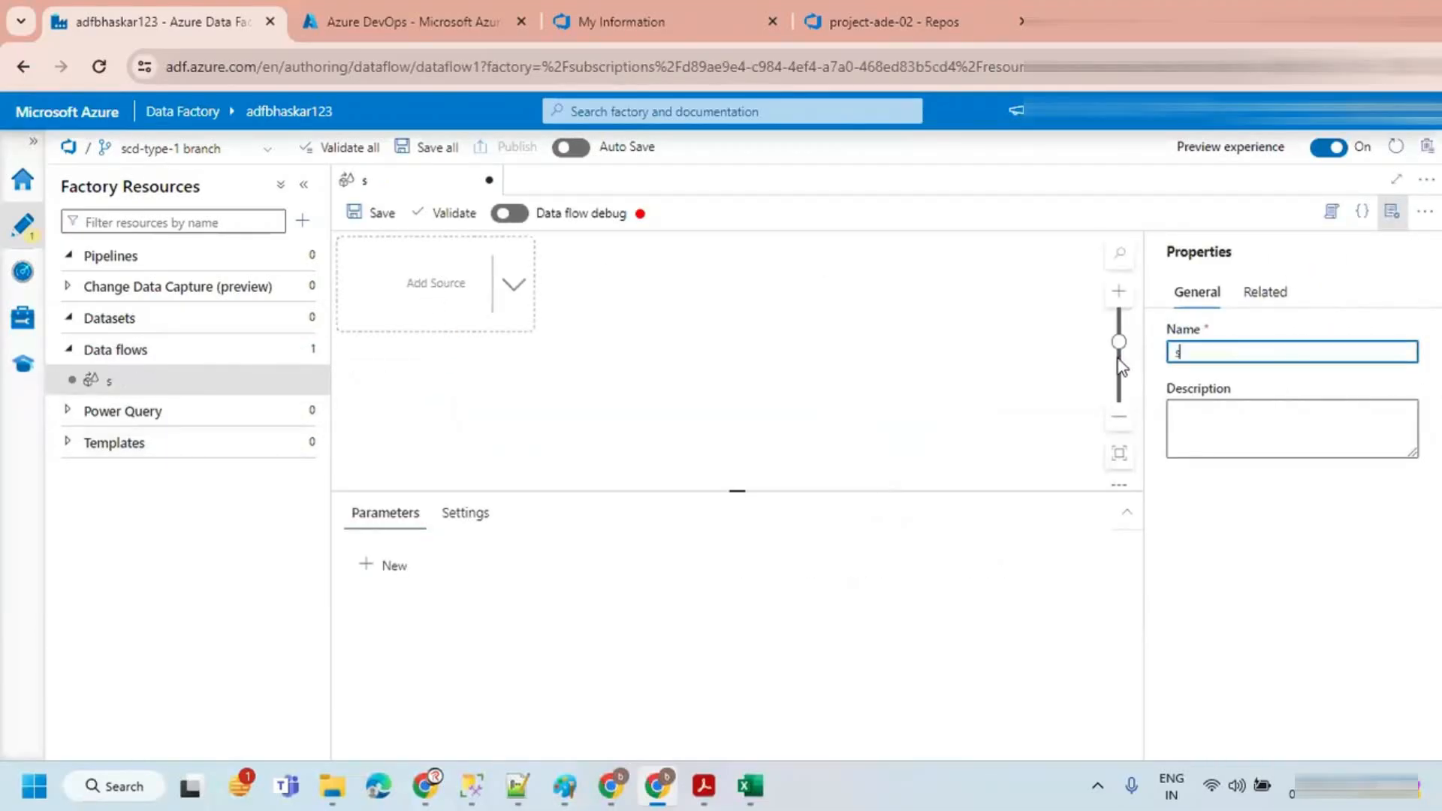
type("f_scd_type_1")
left_click(1392, 211)
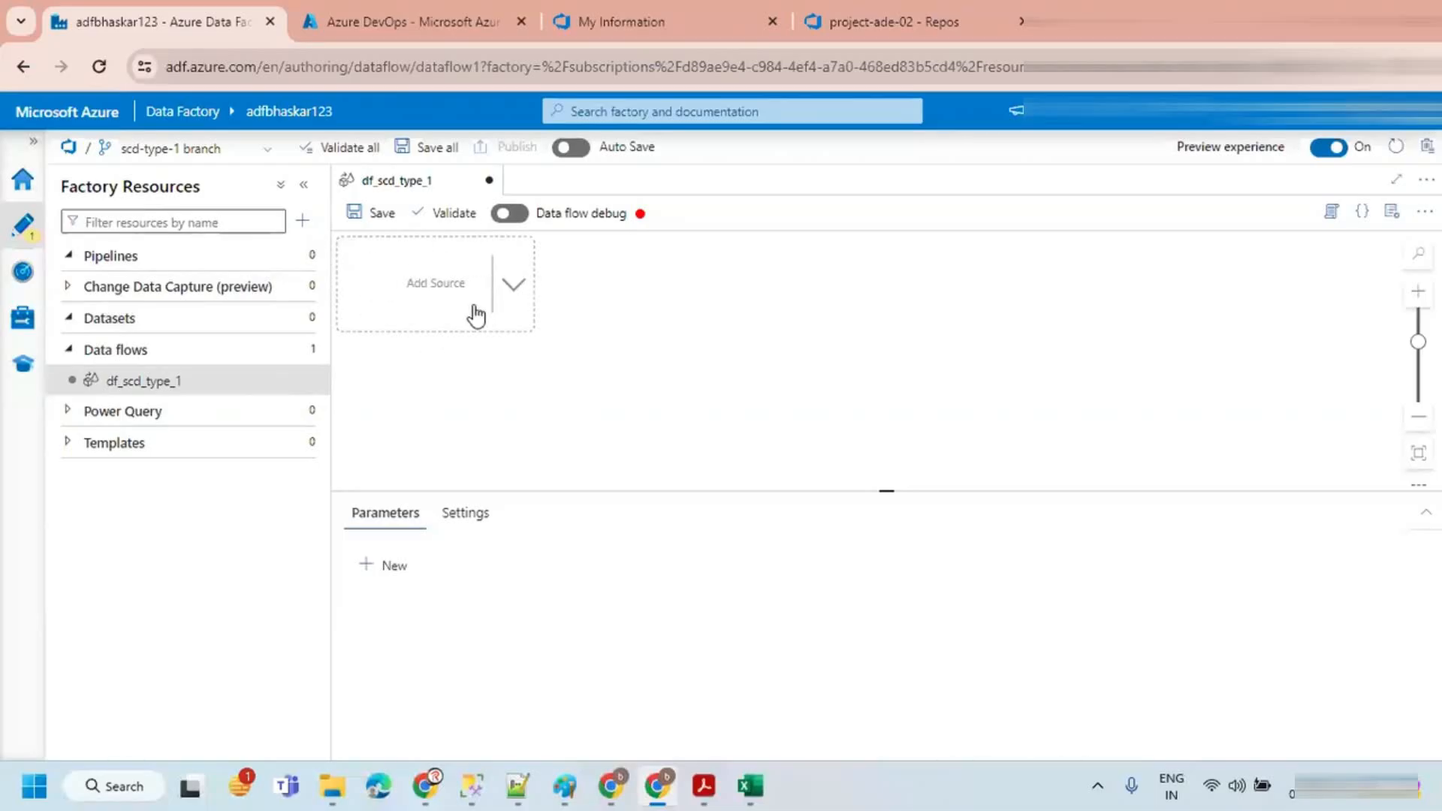
Step: Save the data flow to the scd-type-1 branch with the default commit comment
left_click(356, 218)
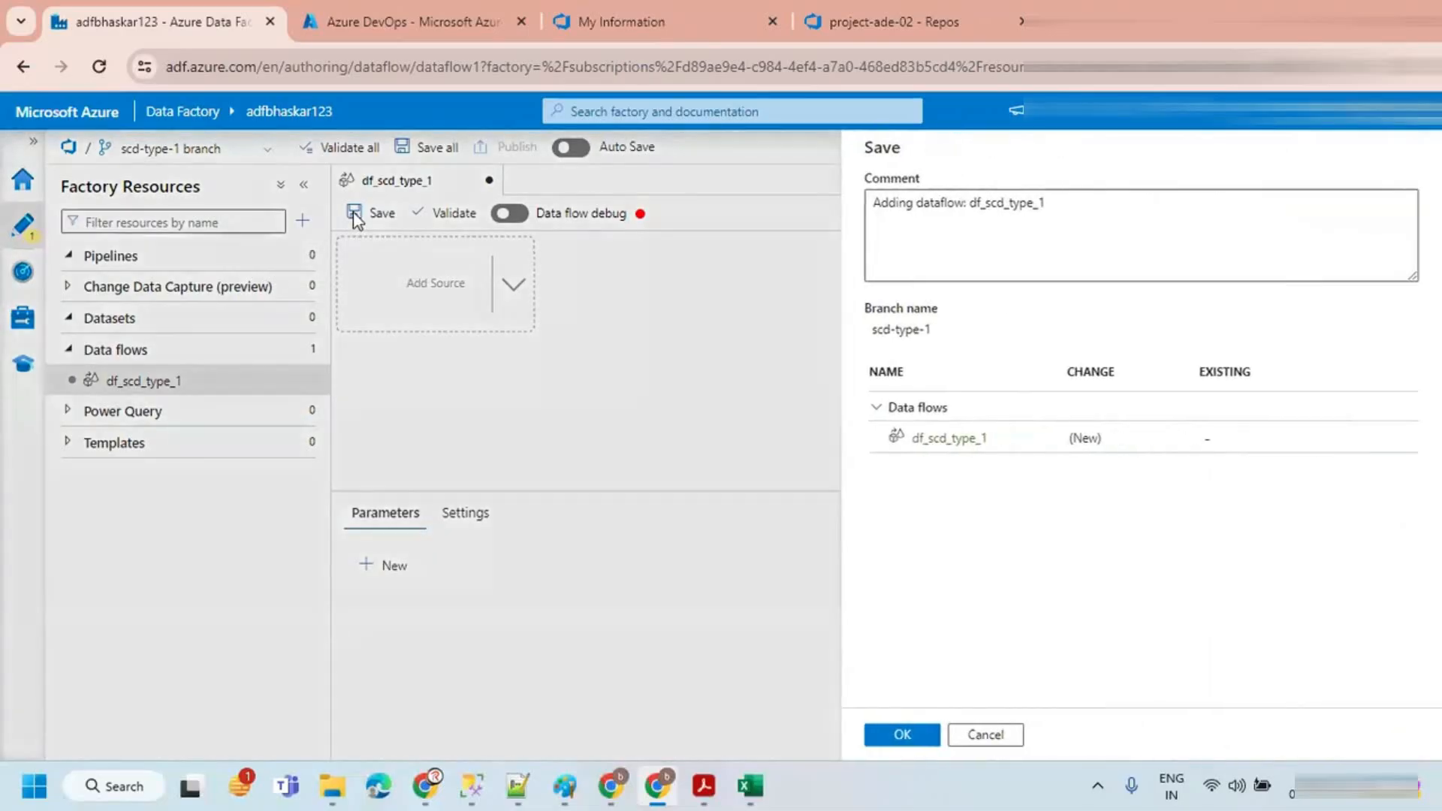
left_click(901, 735)
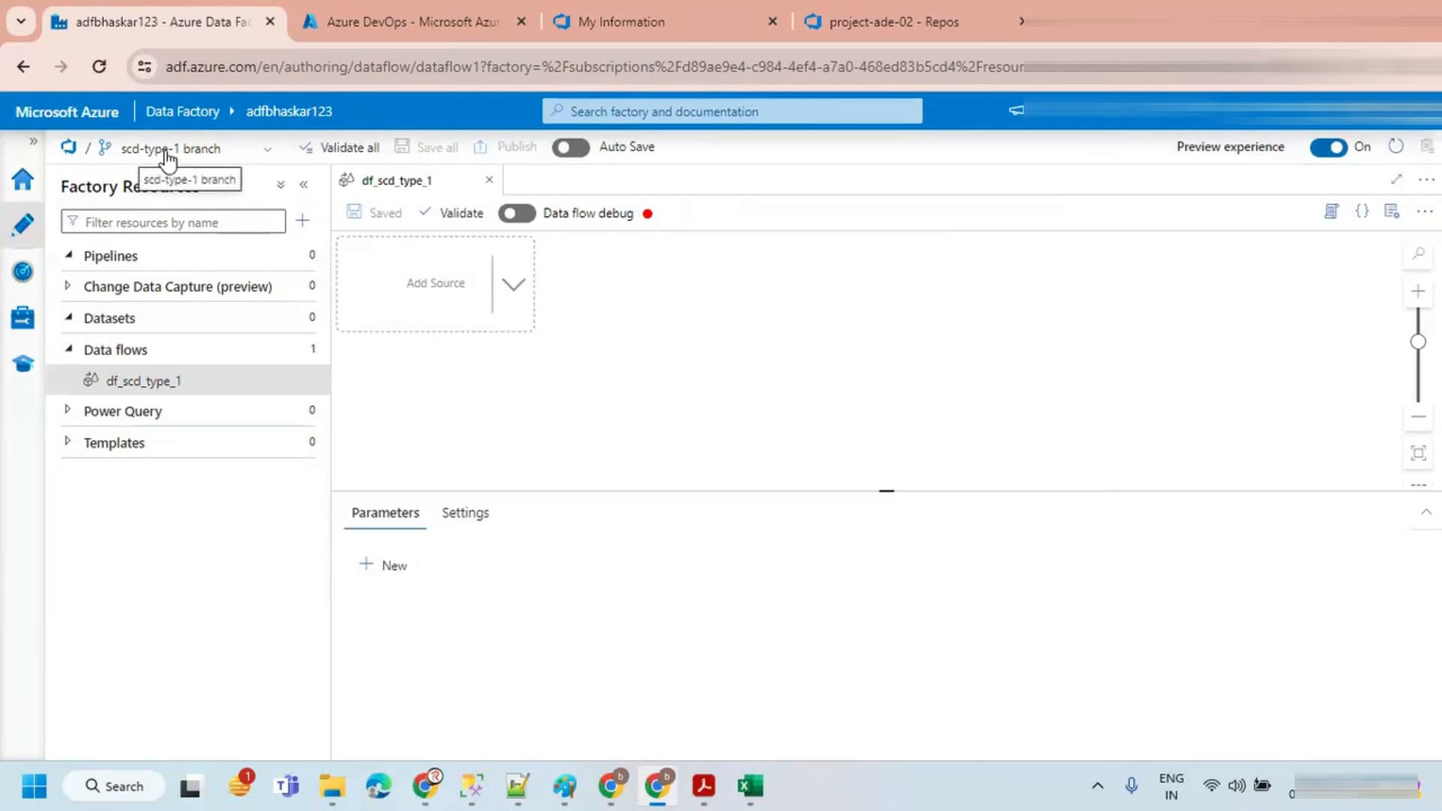
Step: Compare the repository files on the main and scd-type-1 branches in Azure DevOps
left_click(931, 17)
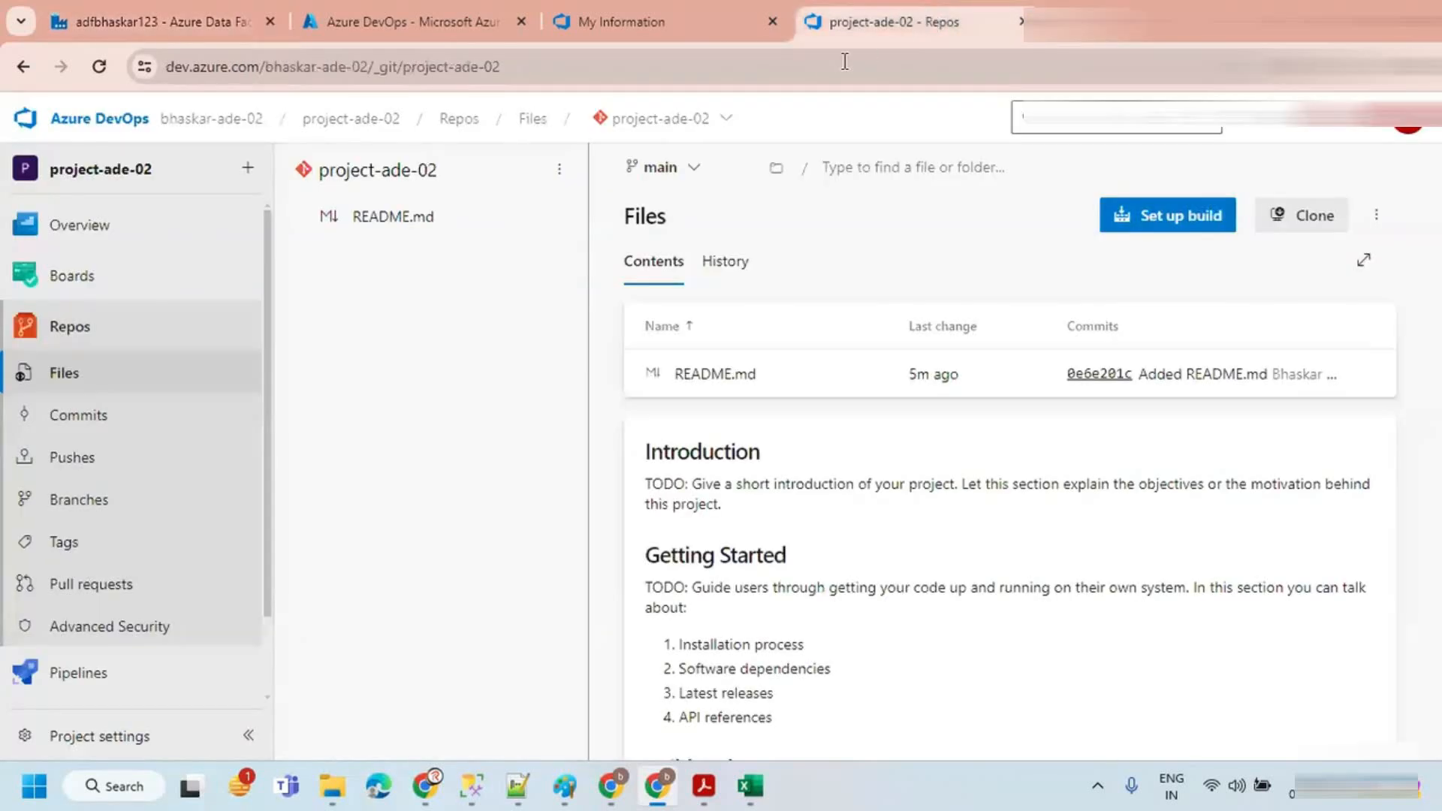
left_click(99, 67)
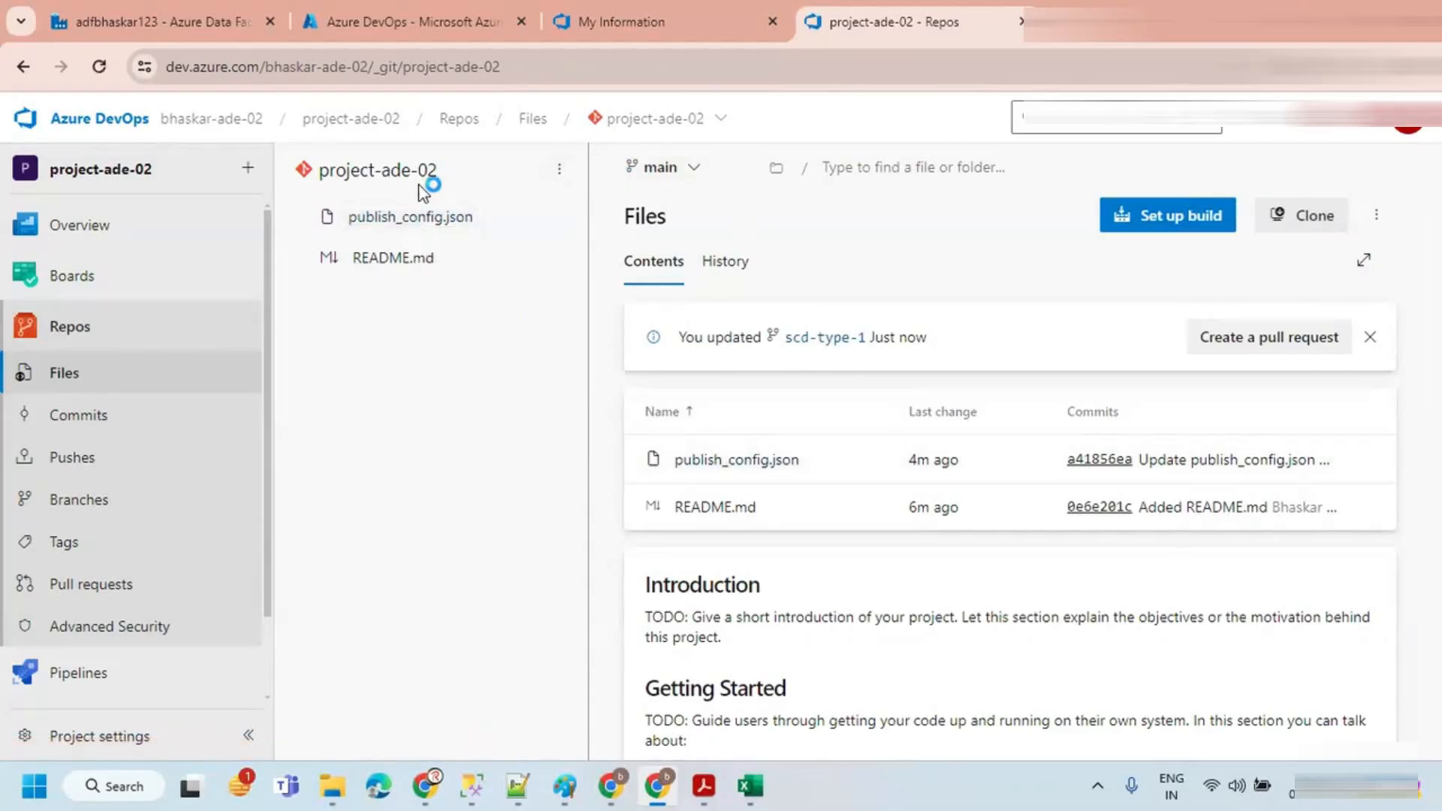
left_click(652, 170)
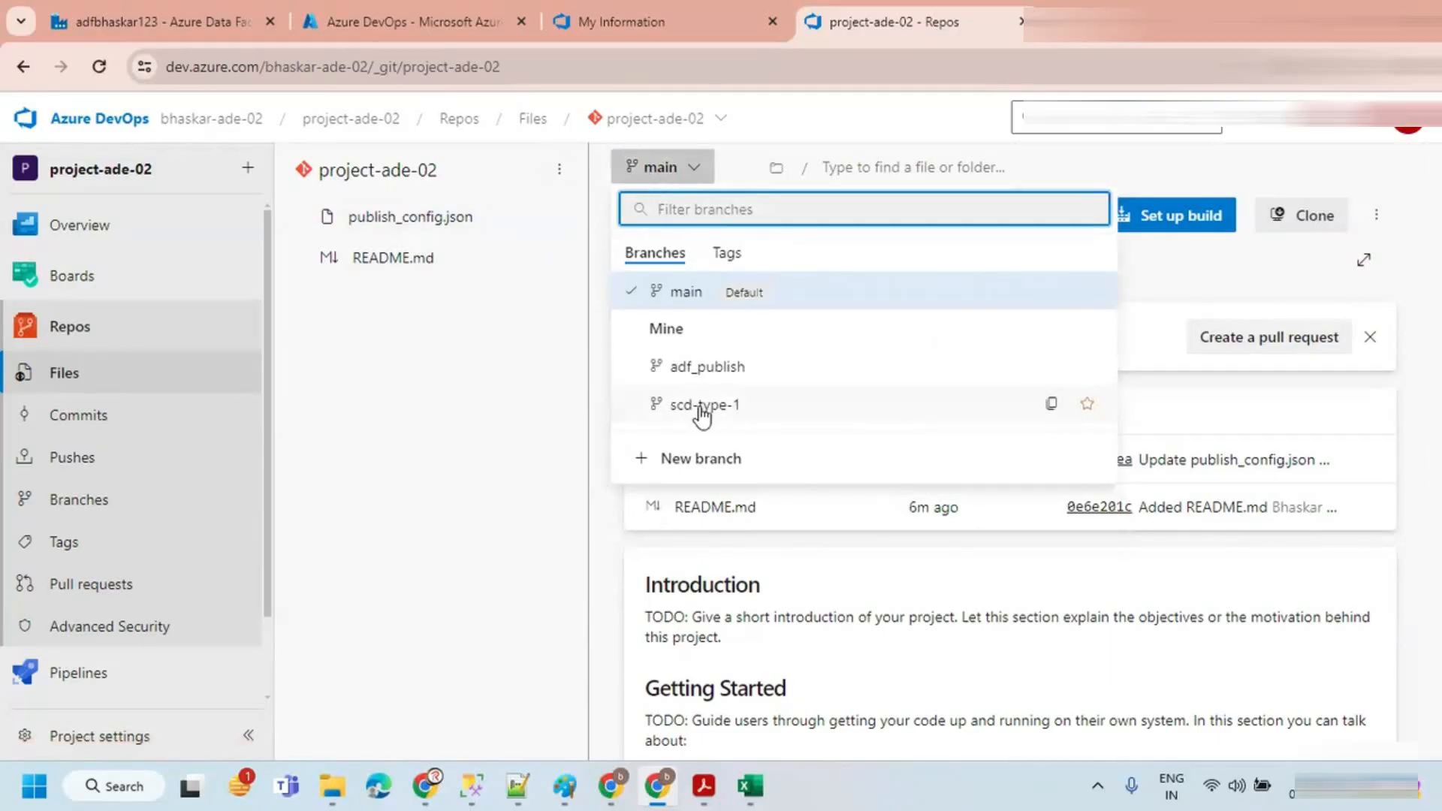
left_click(701, 409)
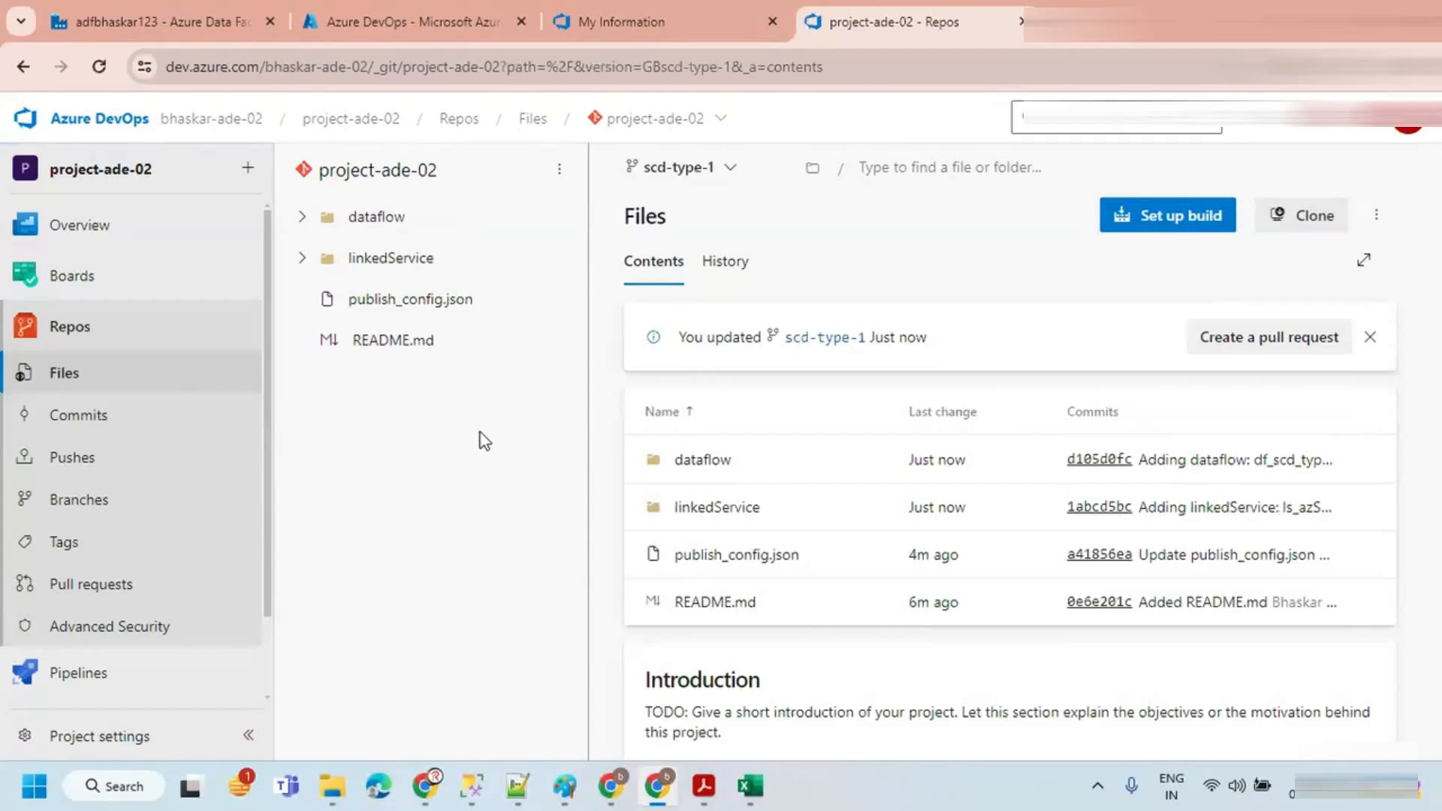
left_click(673, 168)
left_click(670, 295)
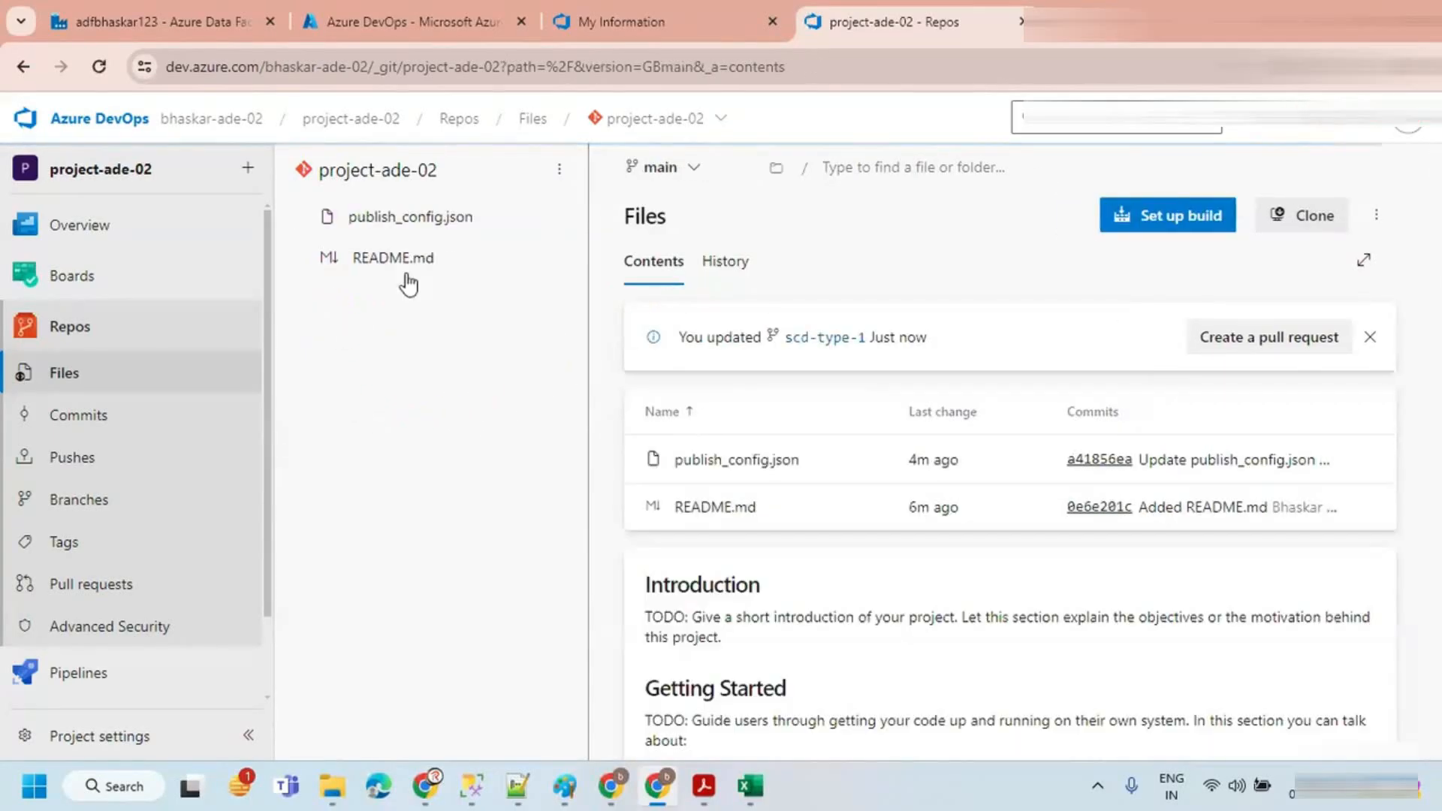
left_click(693, 169)
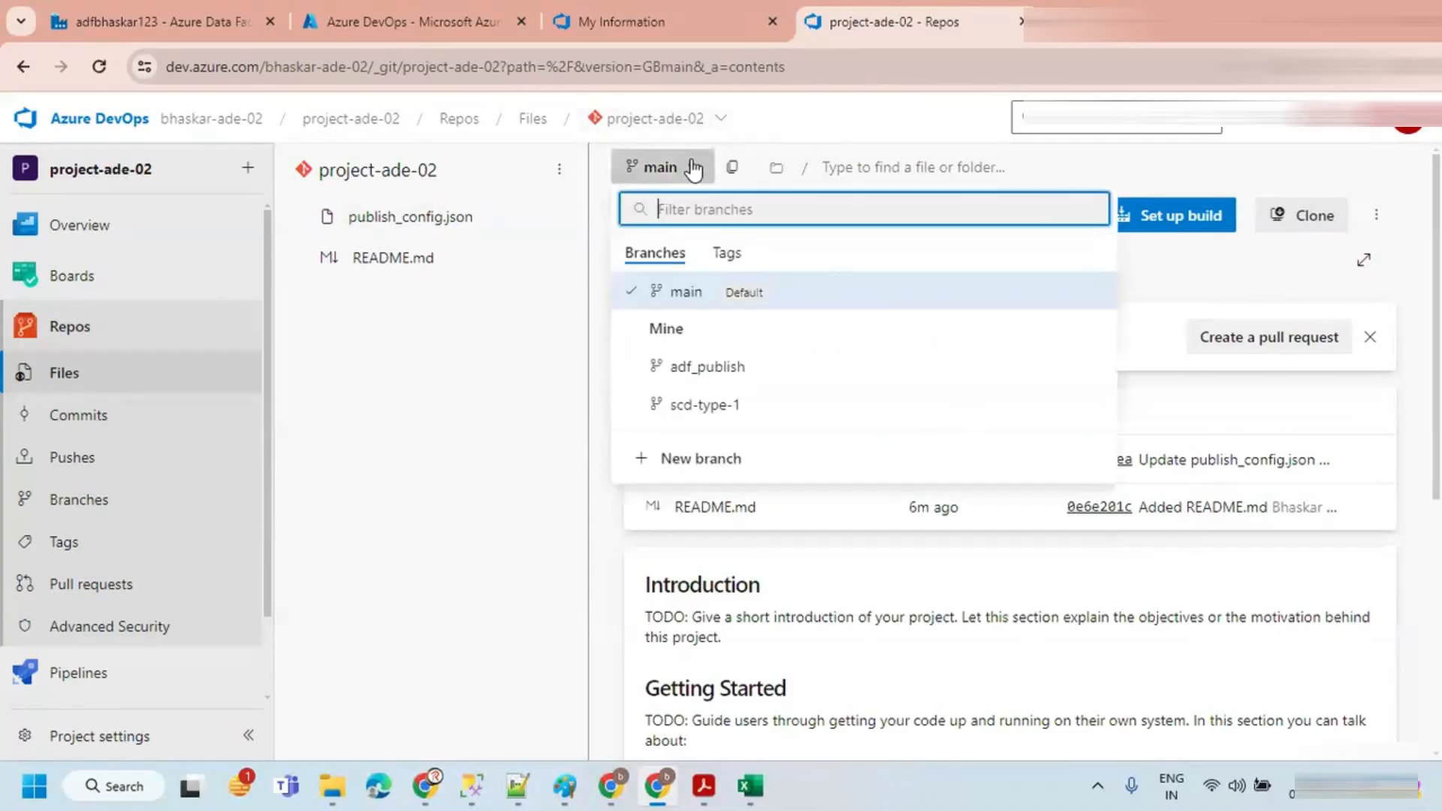
left_click(704, 409)
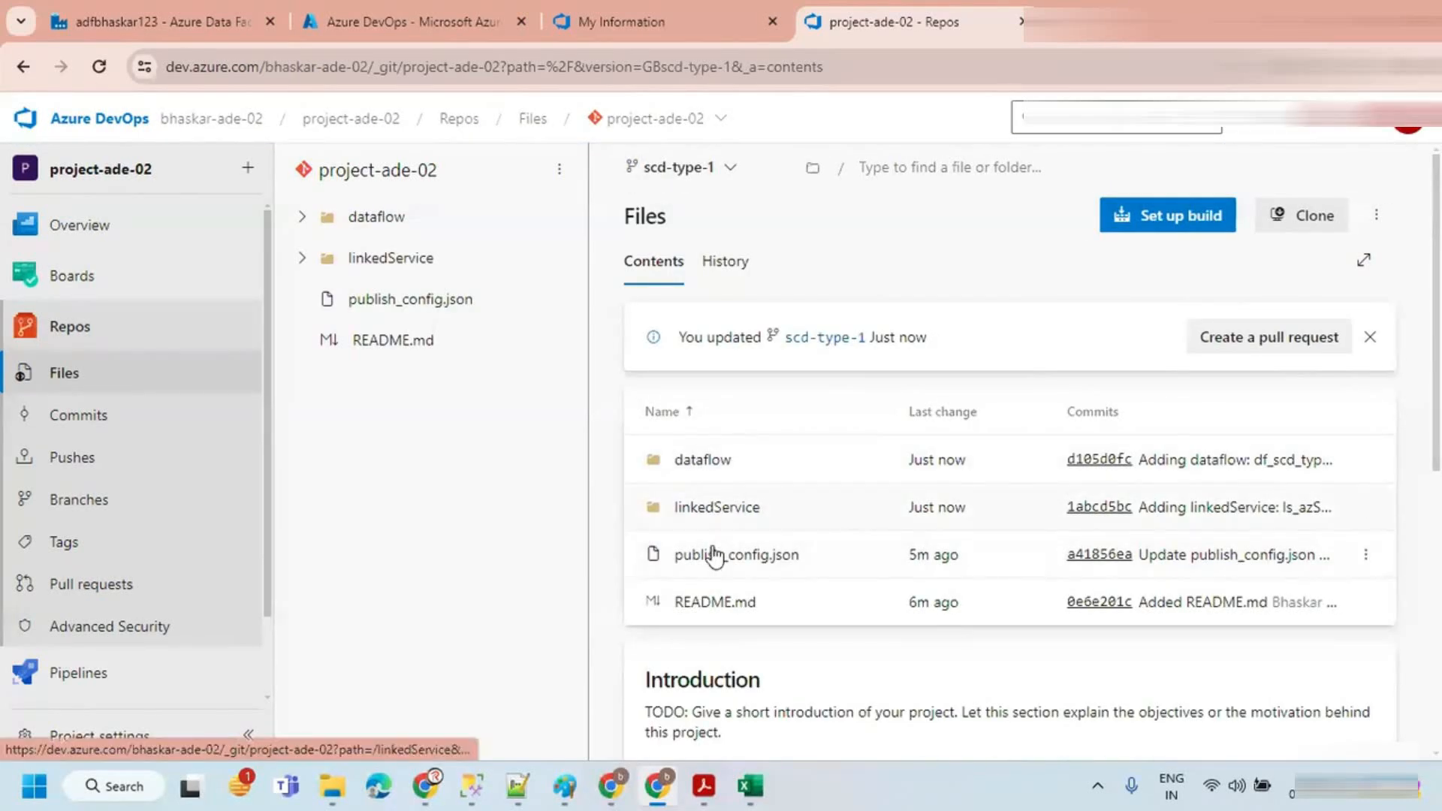
Step: Open the dataflow folder on the scd-type-1 branch in the repository
left_click(703, 460)
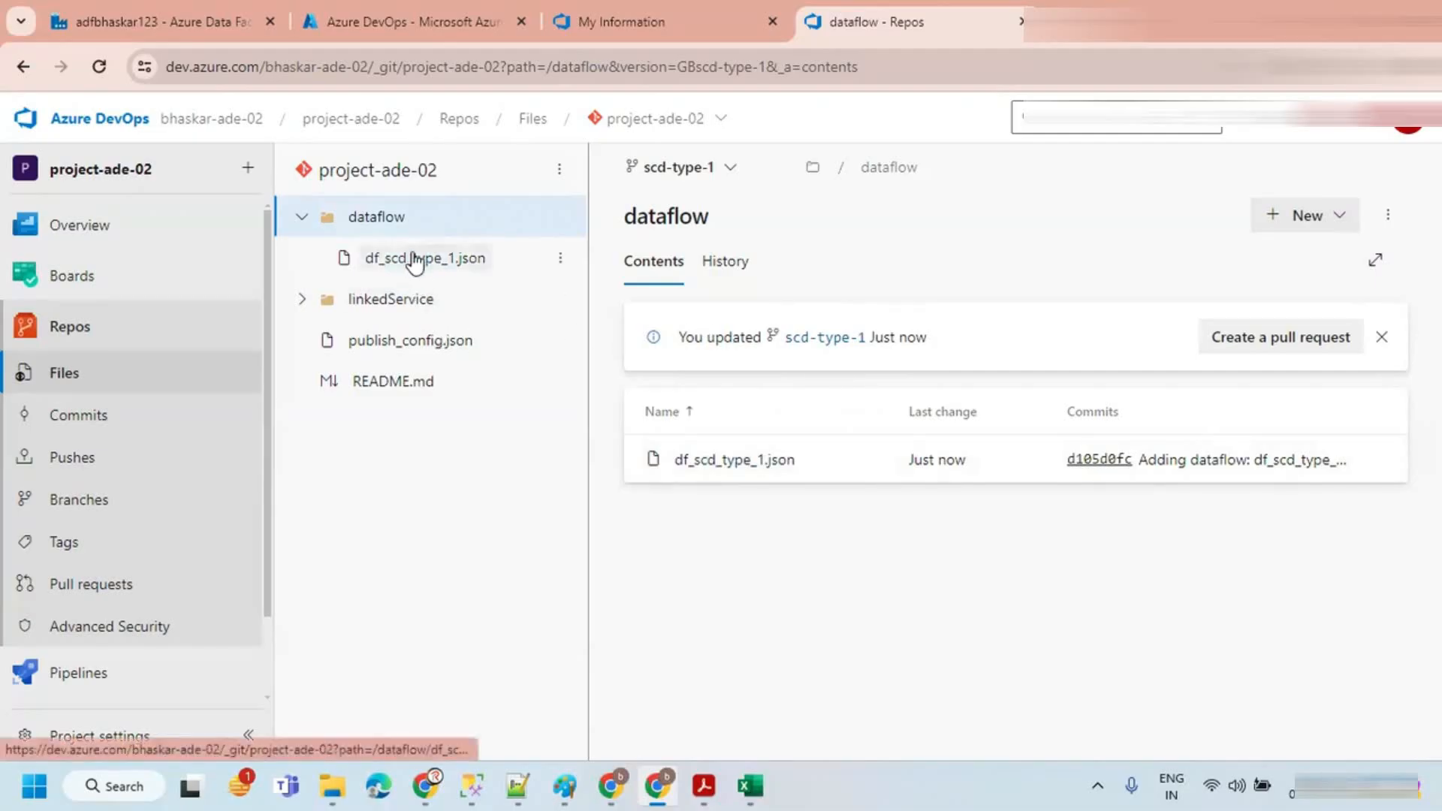
Step: Add a source to the df_scd_type_1 data flow and name its output stream srcCustomer
left_click(152, 11)
left_click(514, 286)
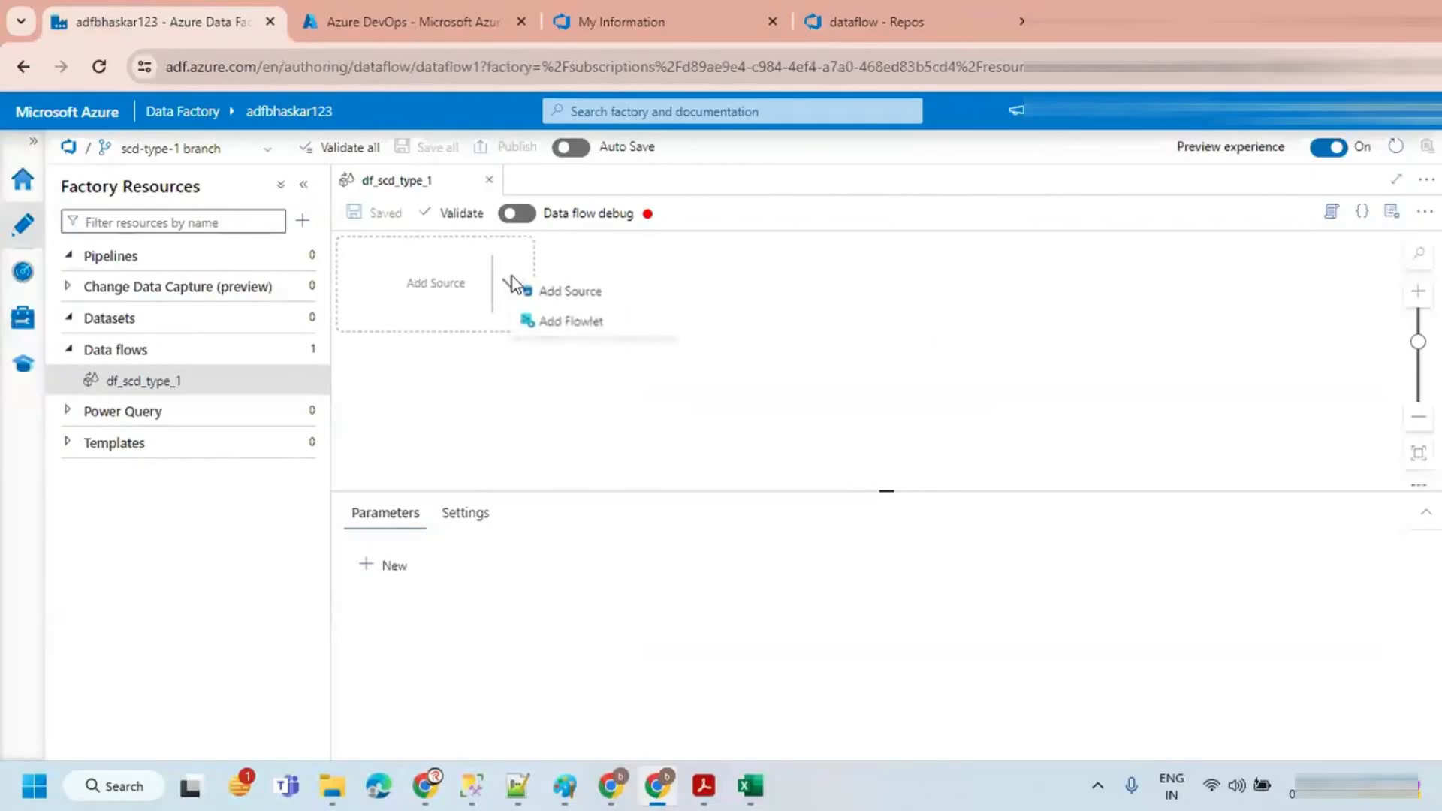
left_click(562, 297)
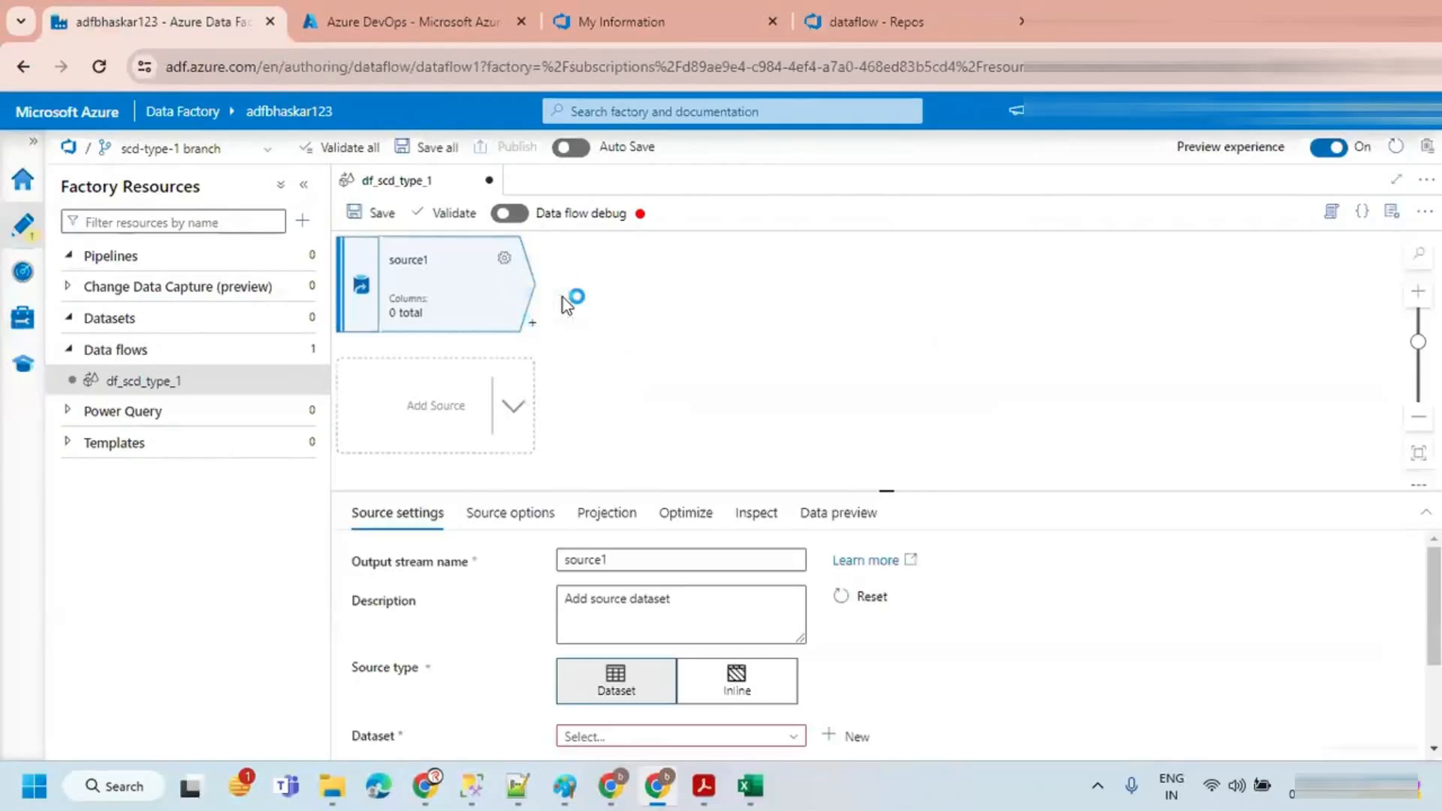
double_click(646, 560)
type("src")
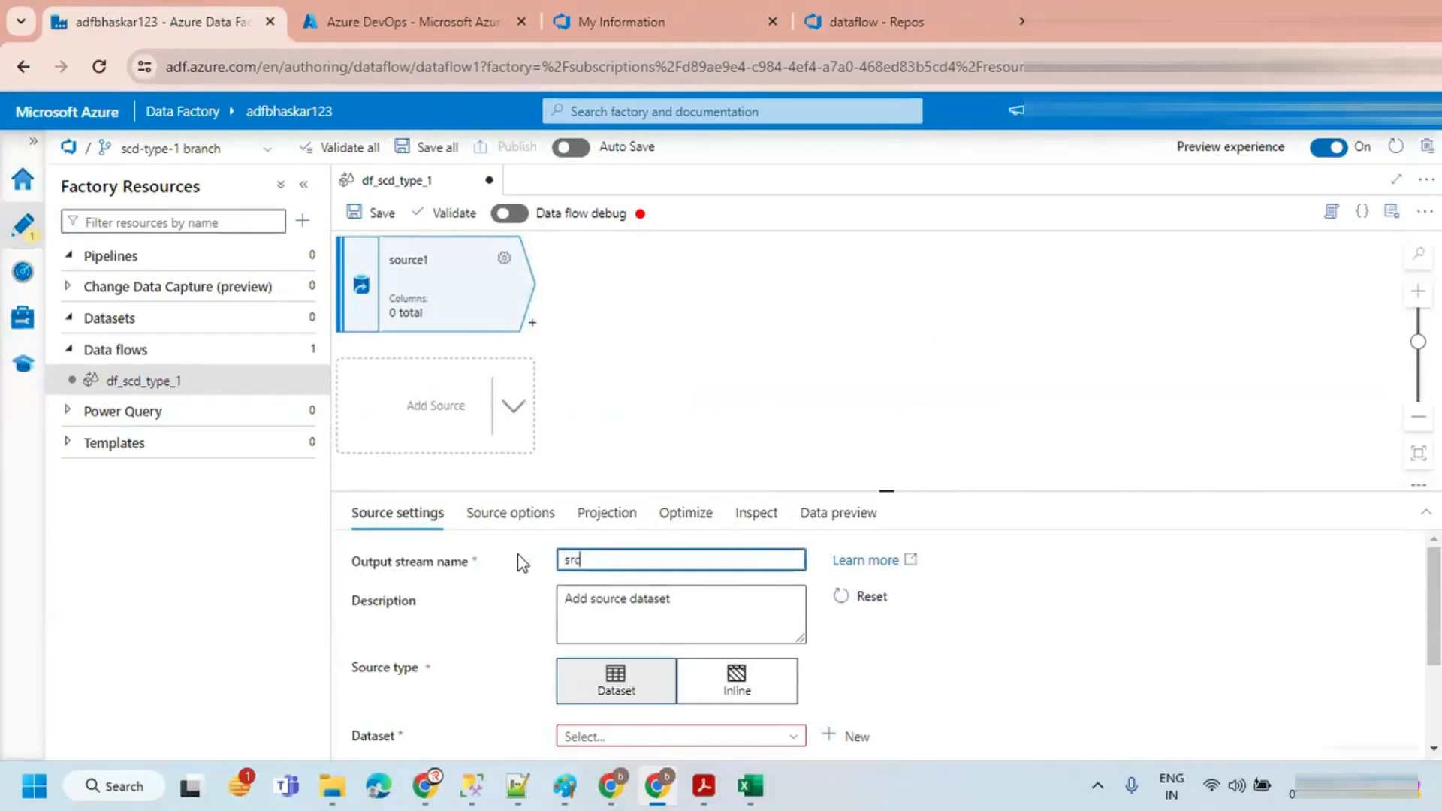
type("Customer")
left_click_drag(883, 490, 875, 426)
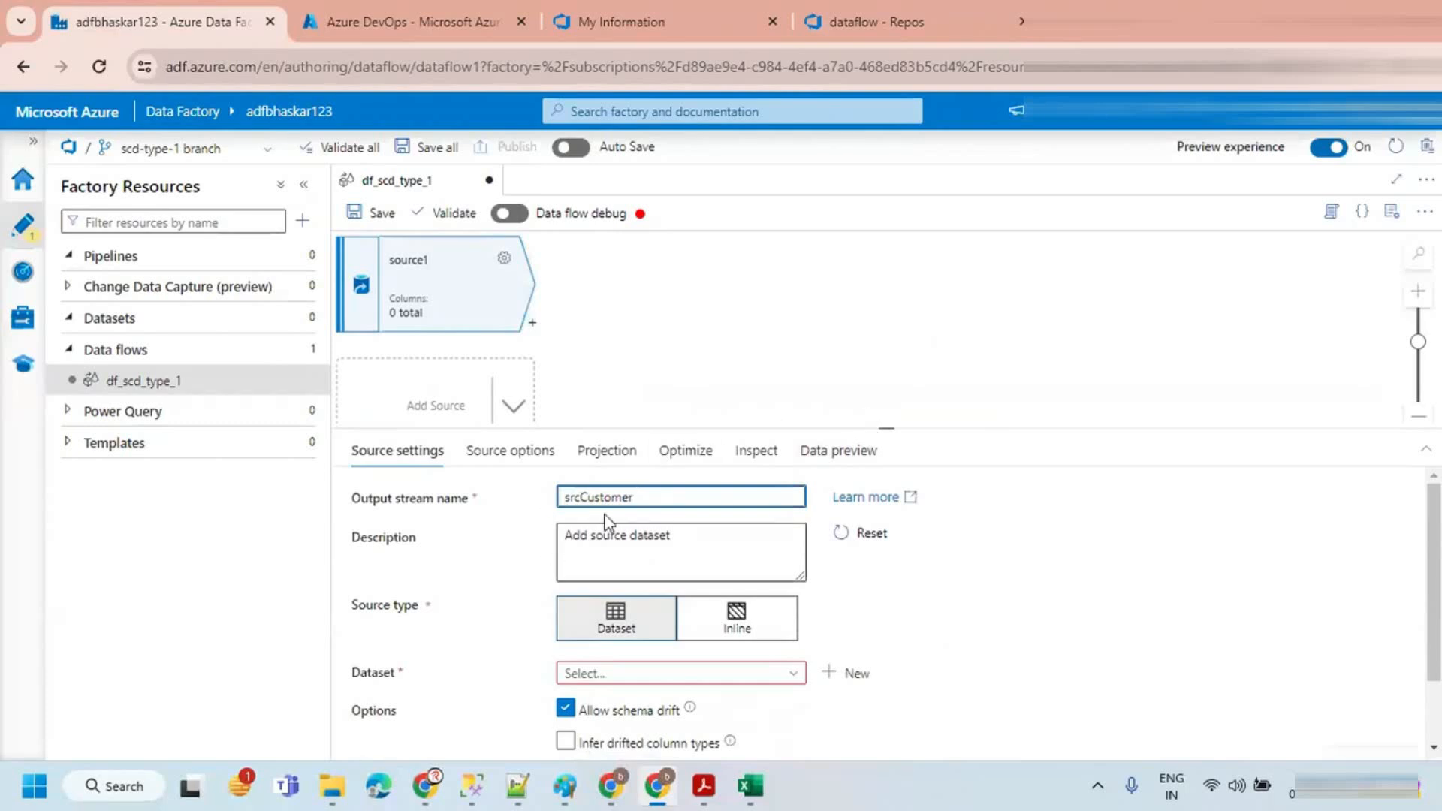
Step: Set the source type to Inline with Azure SQL Database as the inline dataset type
left_click(633, 623)
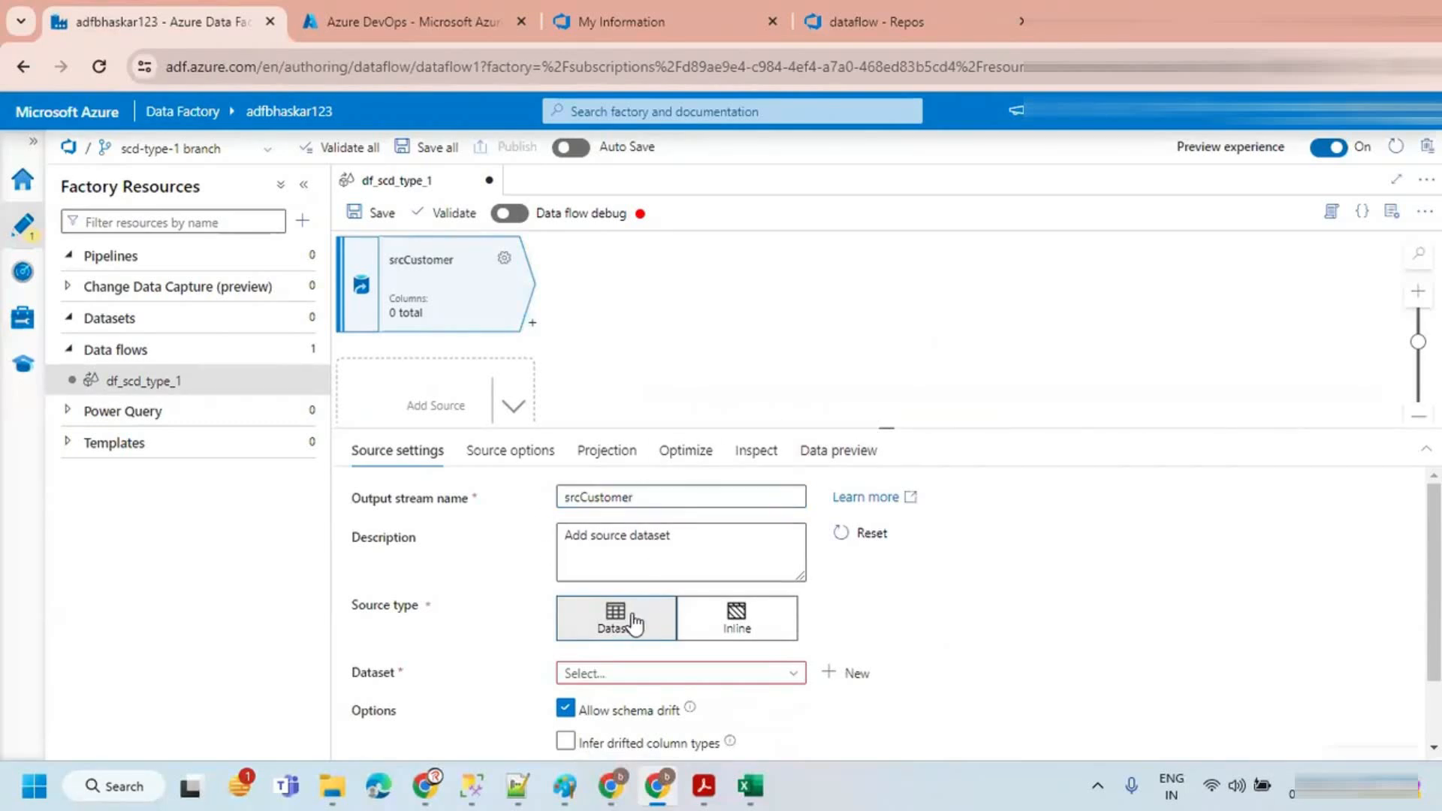
left_click(717, 632)
left_click_drag(881, 425, 880, 326)
left_click(614, 578)
type("azuer sq")
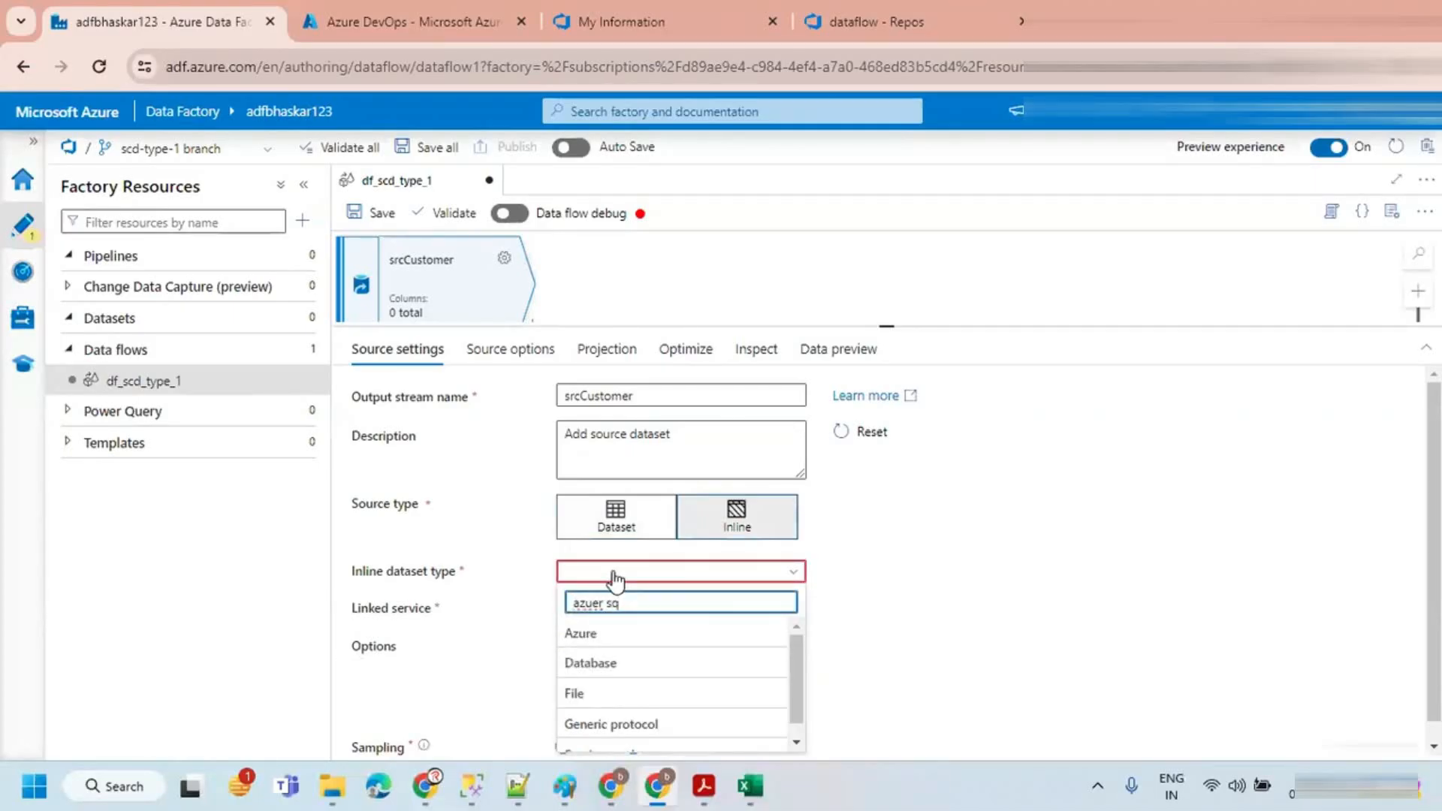
scroll(657, 610, "down", 1)
left_click_drag(650, 584, 538, 589)
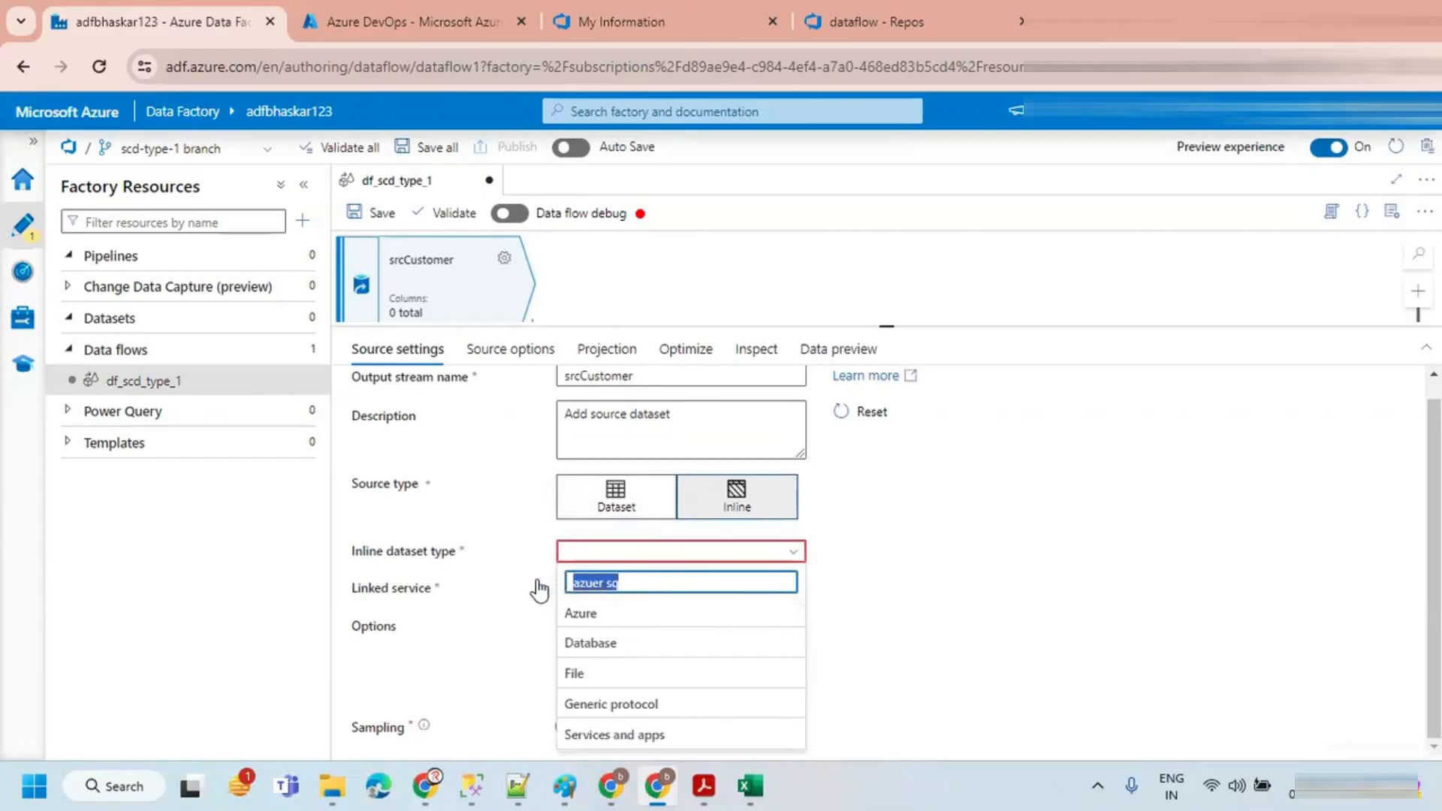
type("Azure SQ")
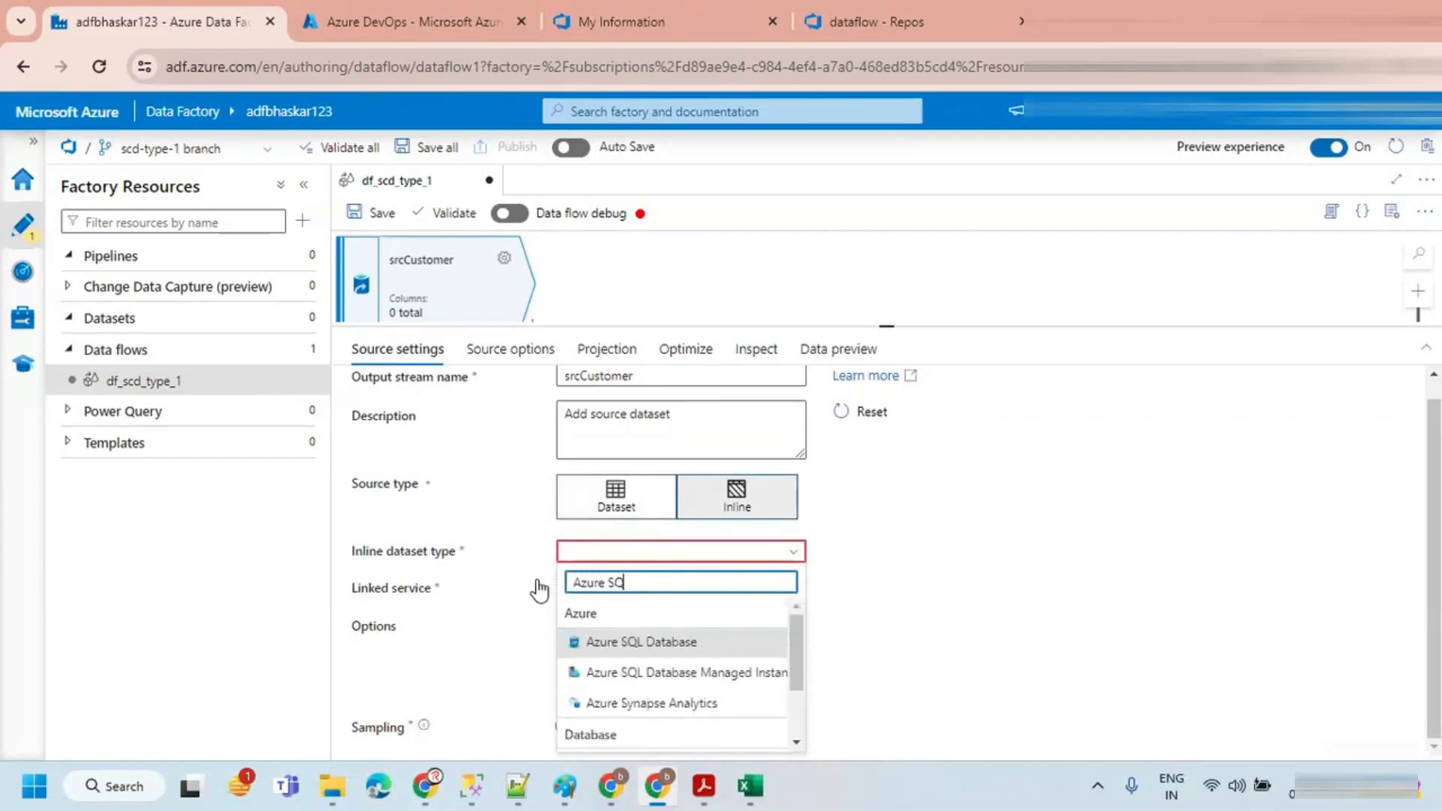
left_click(679, 641)
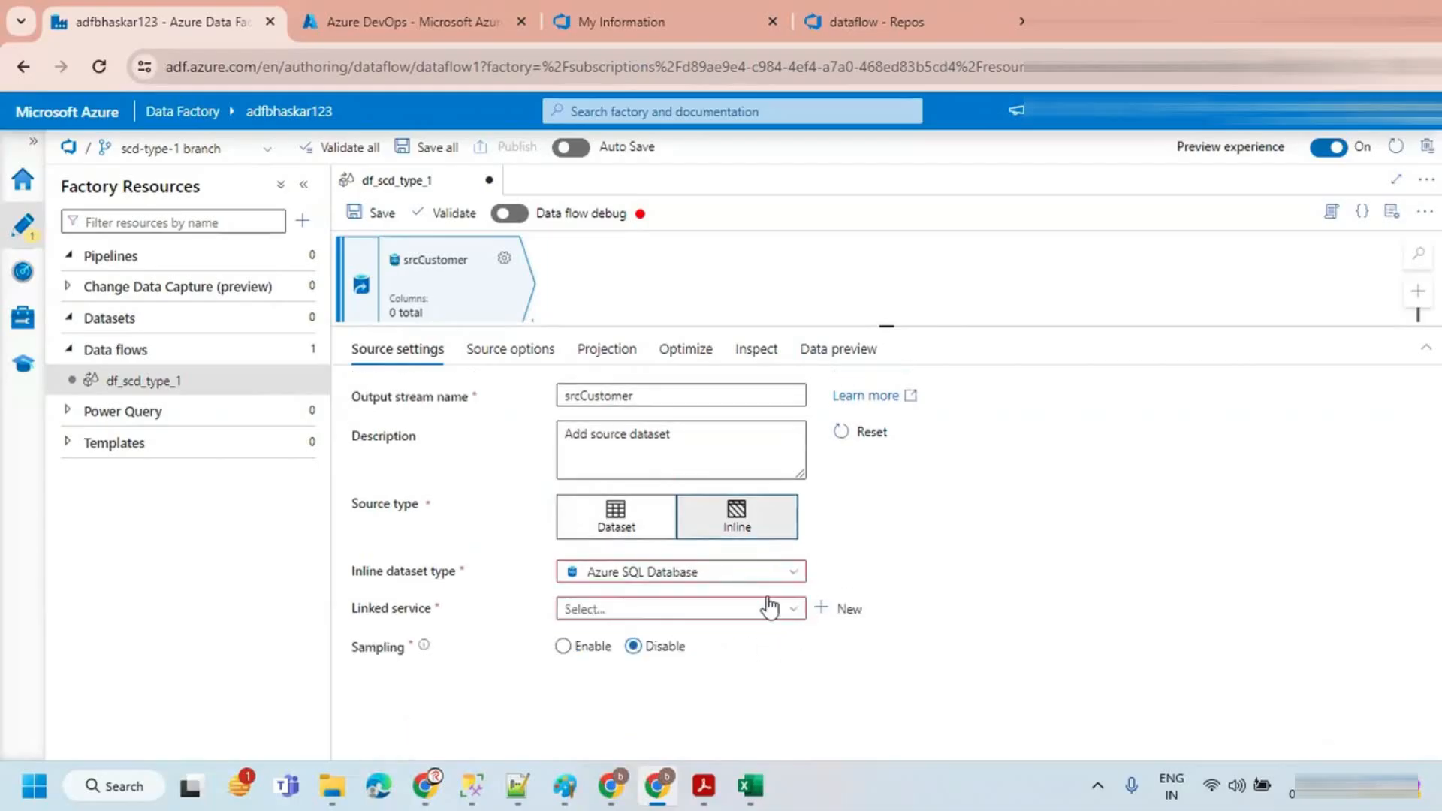
Step: Select the ls_azSQL_SOURCE linked service and set the source's input to Query
left_click(635, 609)
left_click(634, 671)
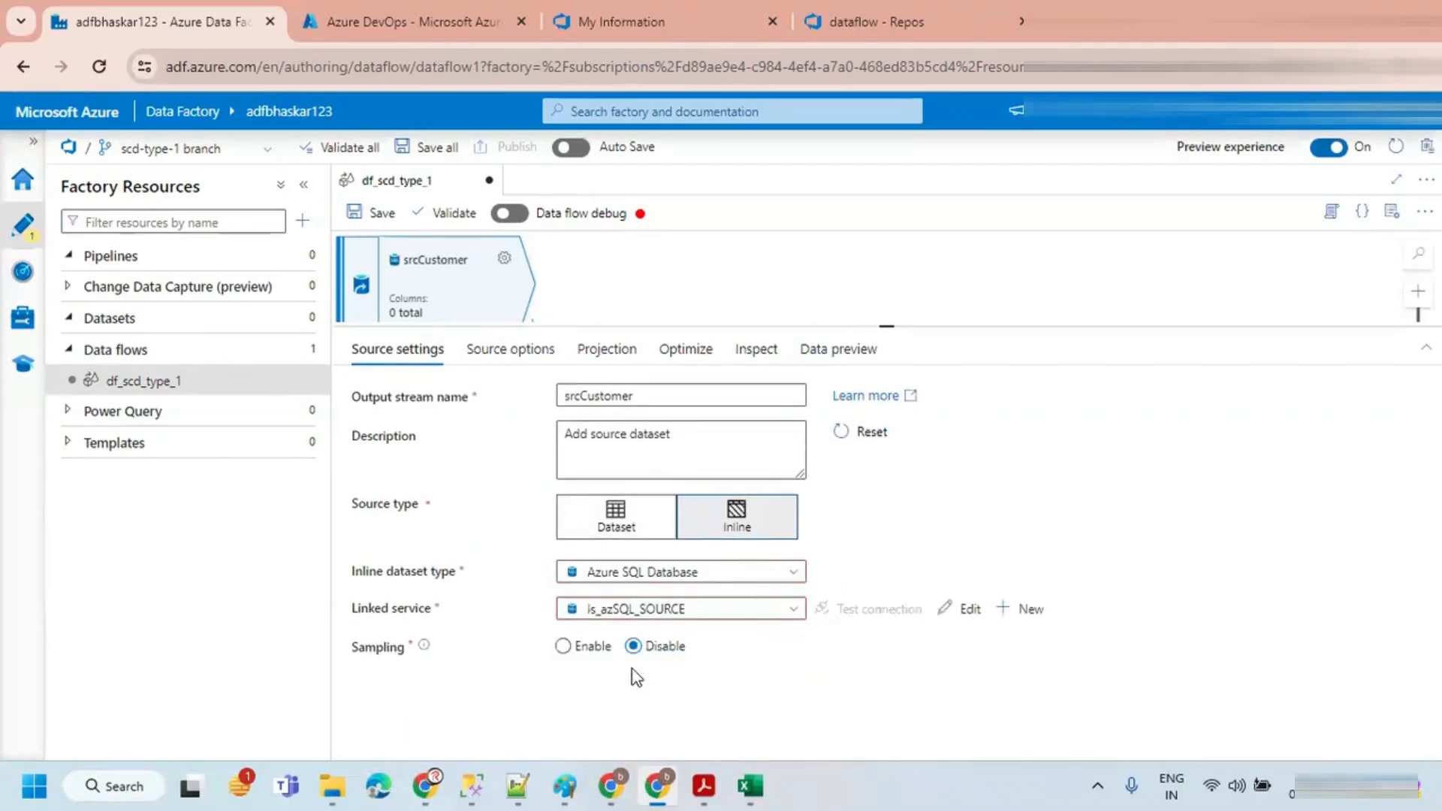
left_click_drag(875, 324, 876, 349)
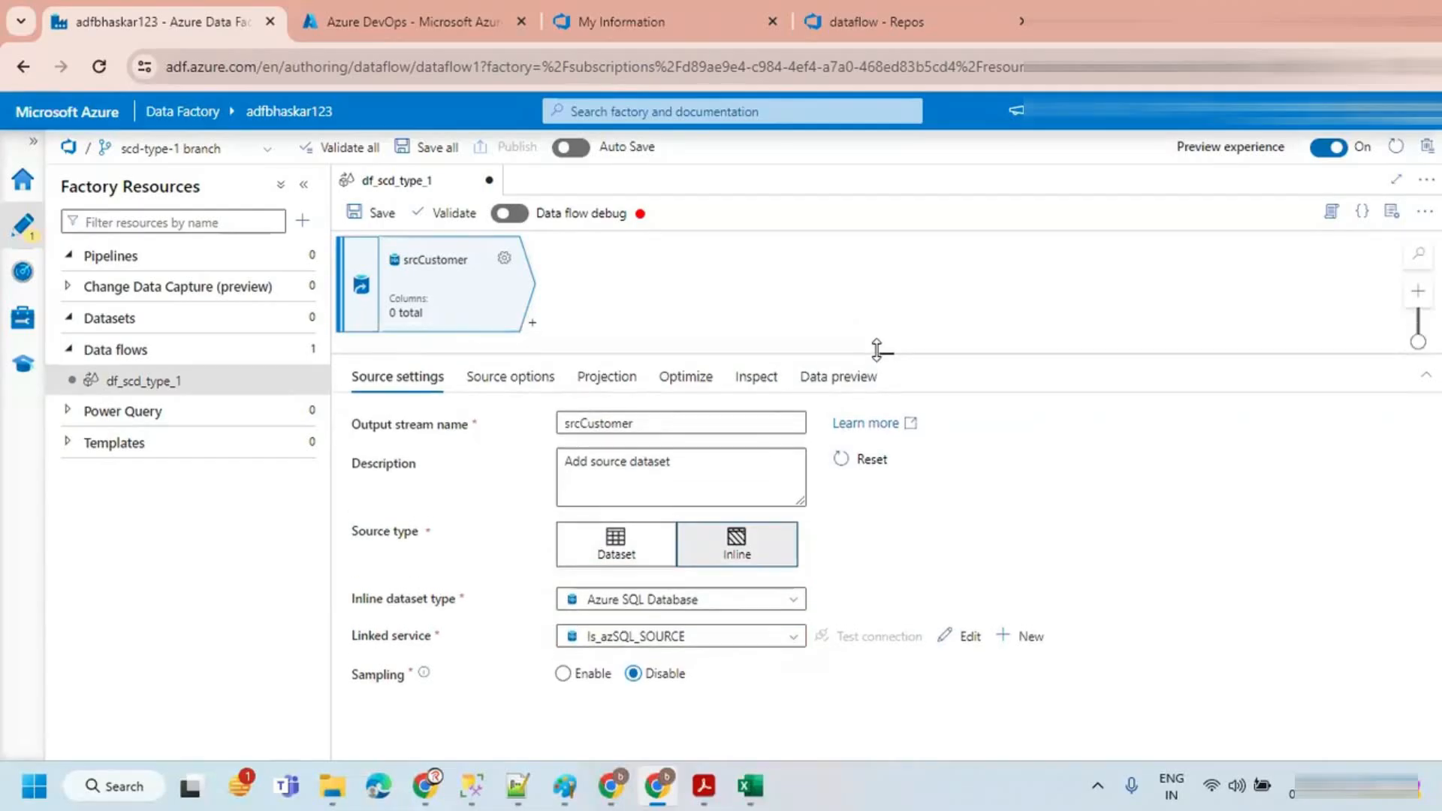
left_click(511, 376)
left_click(624, 422)
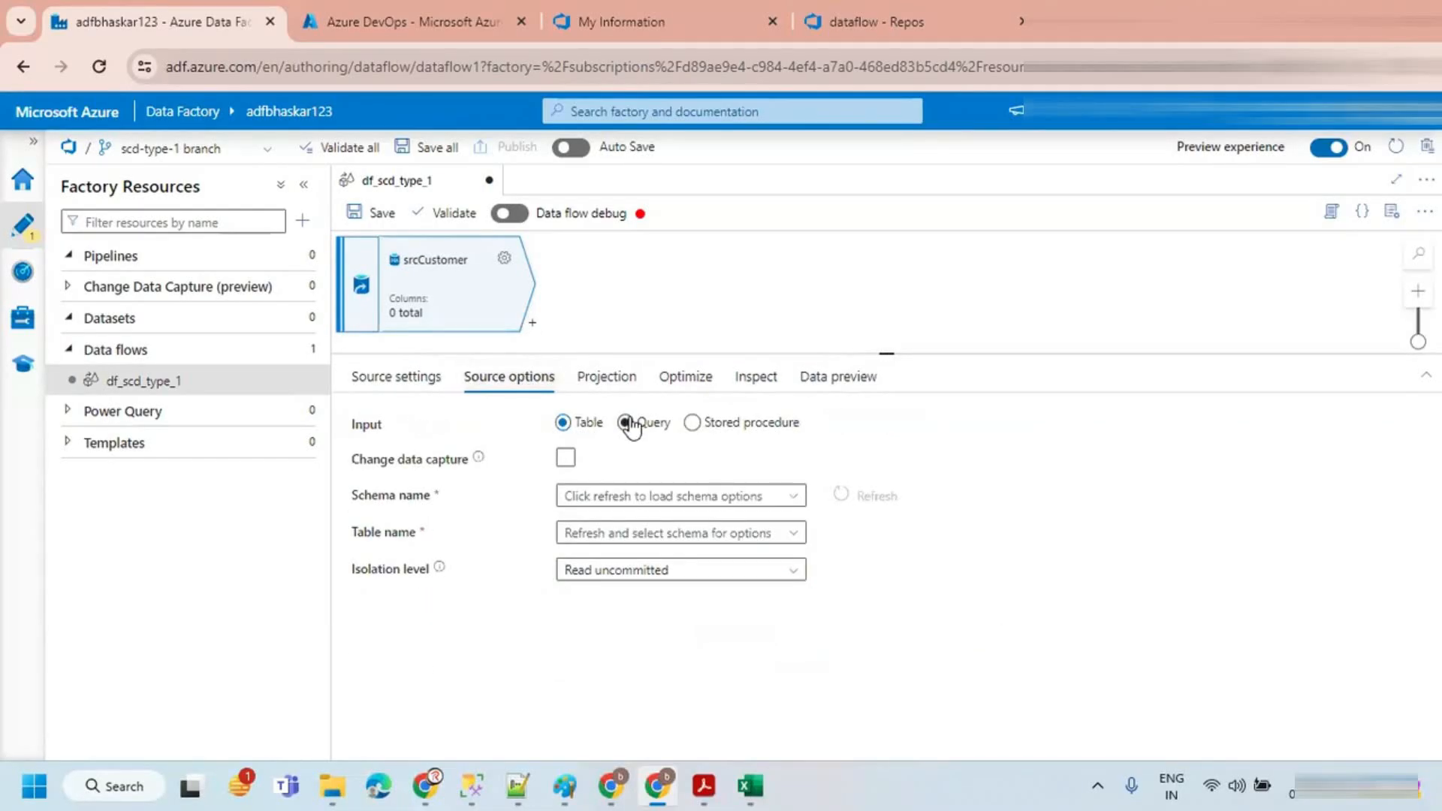
Step: In SQL Server Management Studio, rewrite the SELECT * query to list CustomerID, CustomerName, Location and Sales, one column per line
left_click(471, 786)
left_click(643, 363)
left_click_drag(643, 362, 396, 364)
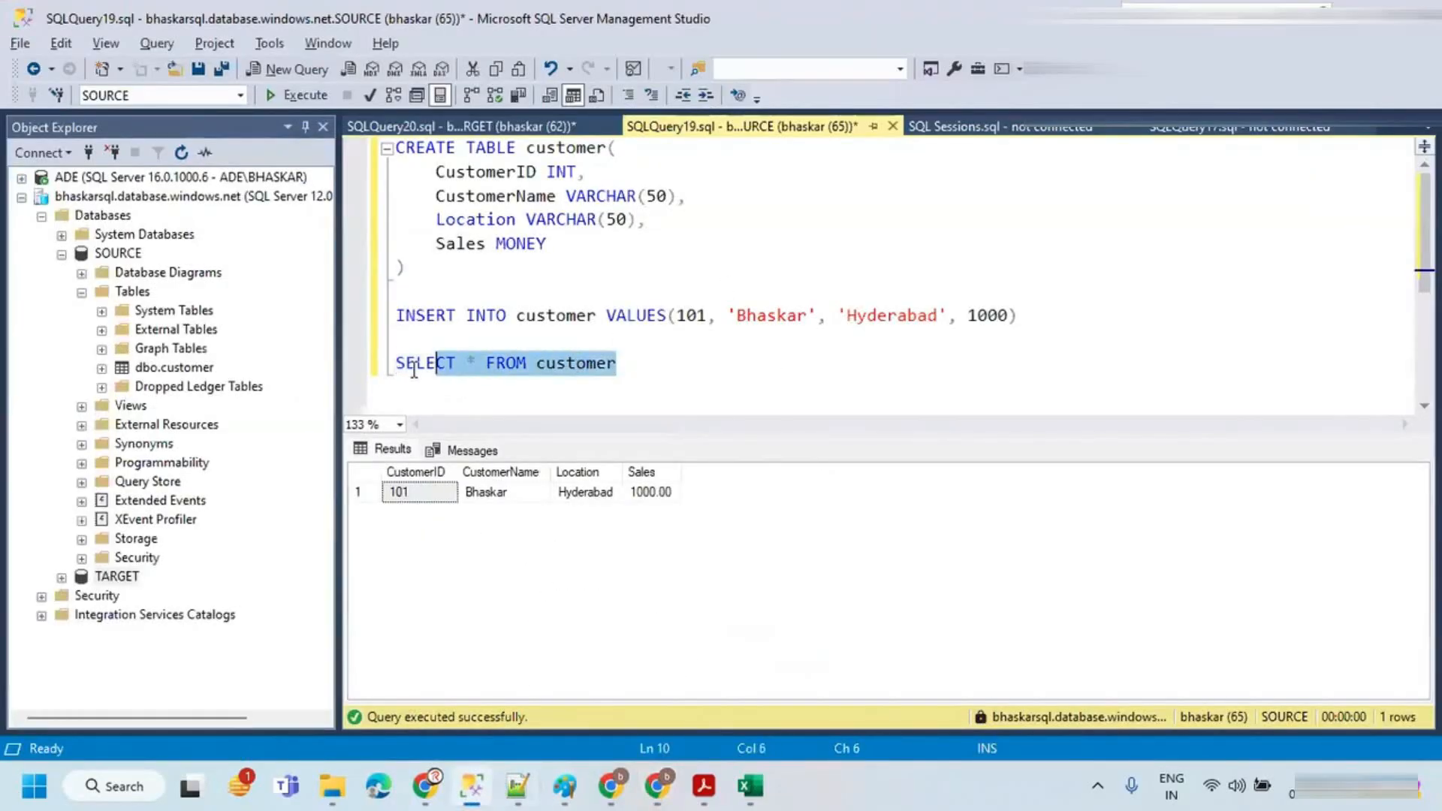
key("Up")
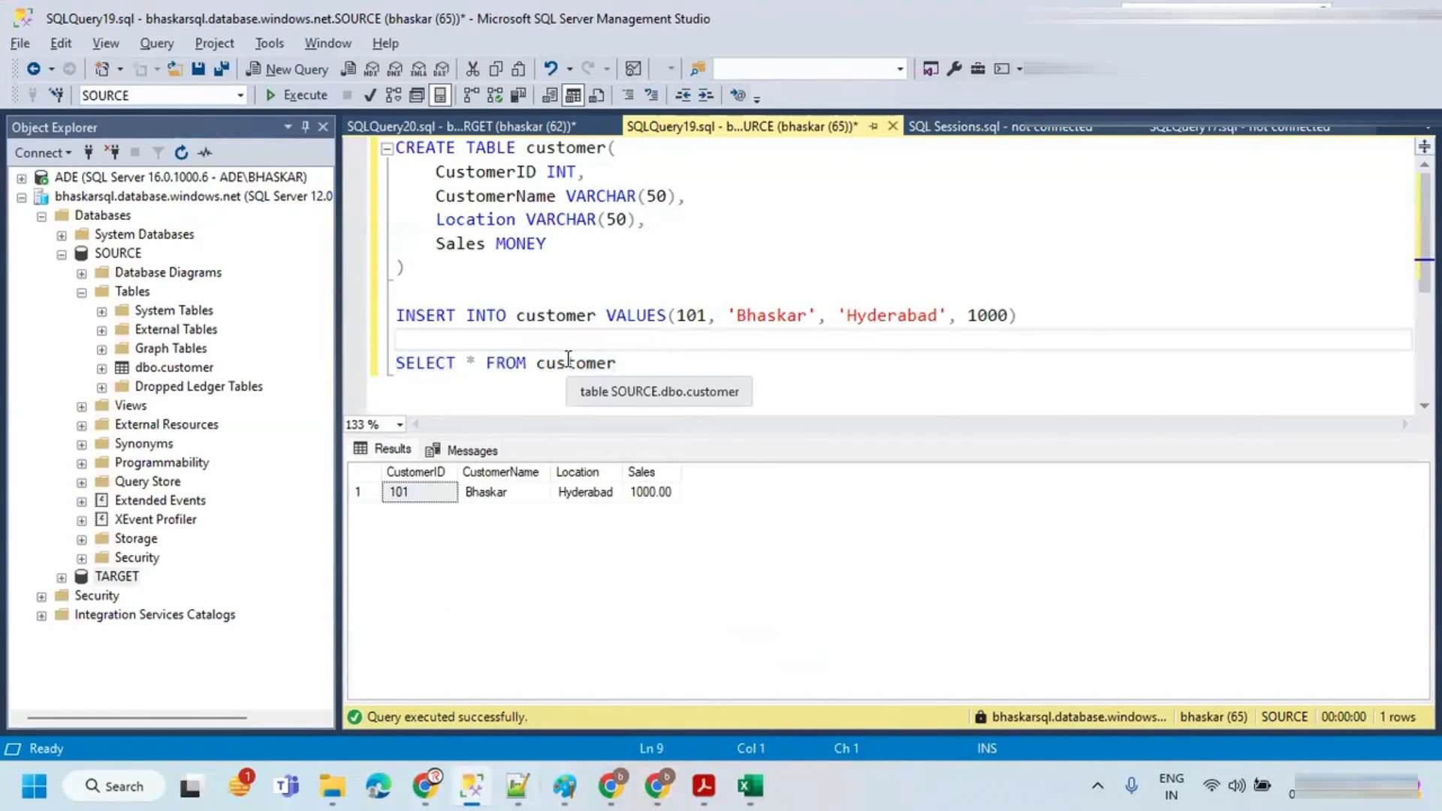
left_click(615, 363)
left_click_drag(616, 362, 396, 363)
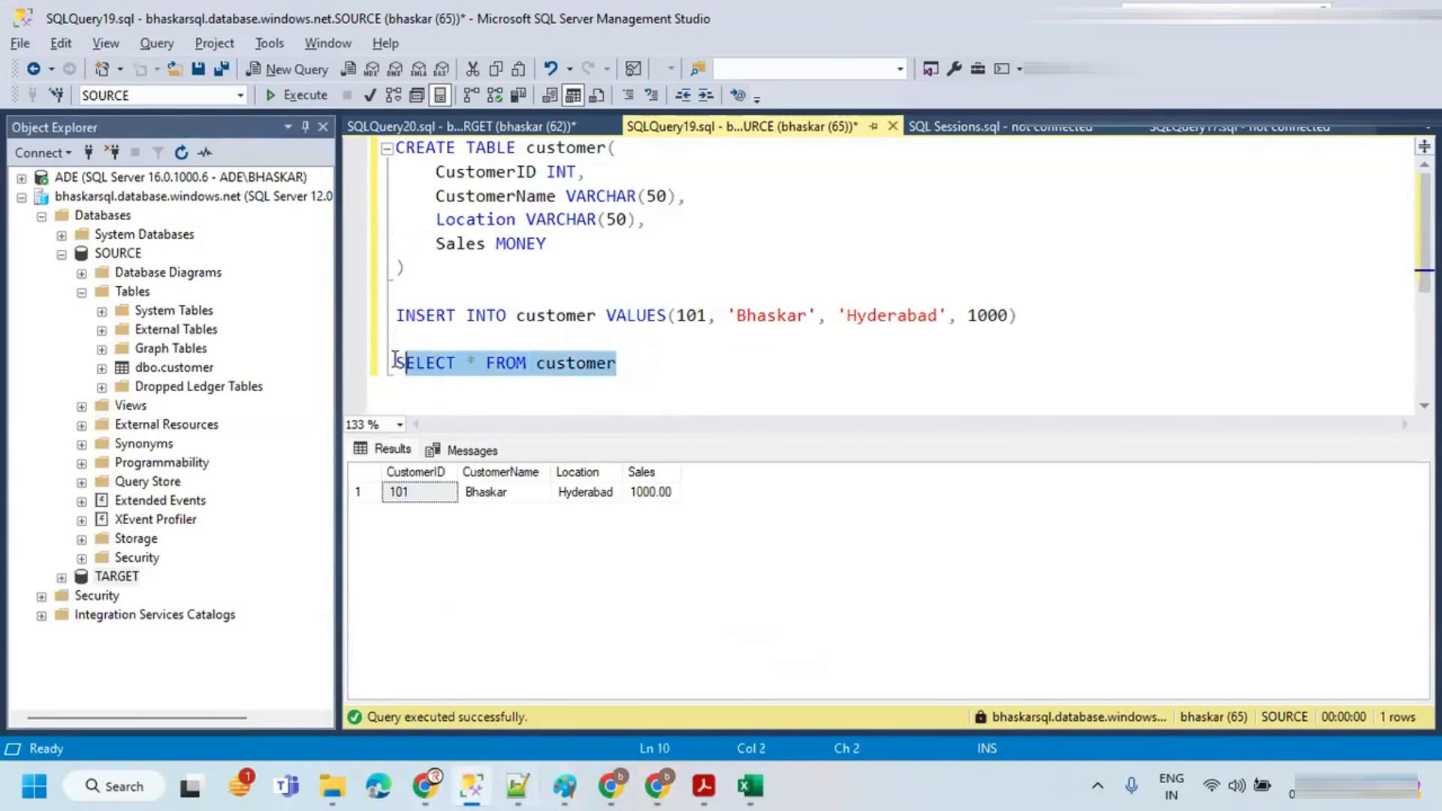
left_click(476, 368)
key("BackSpace")
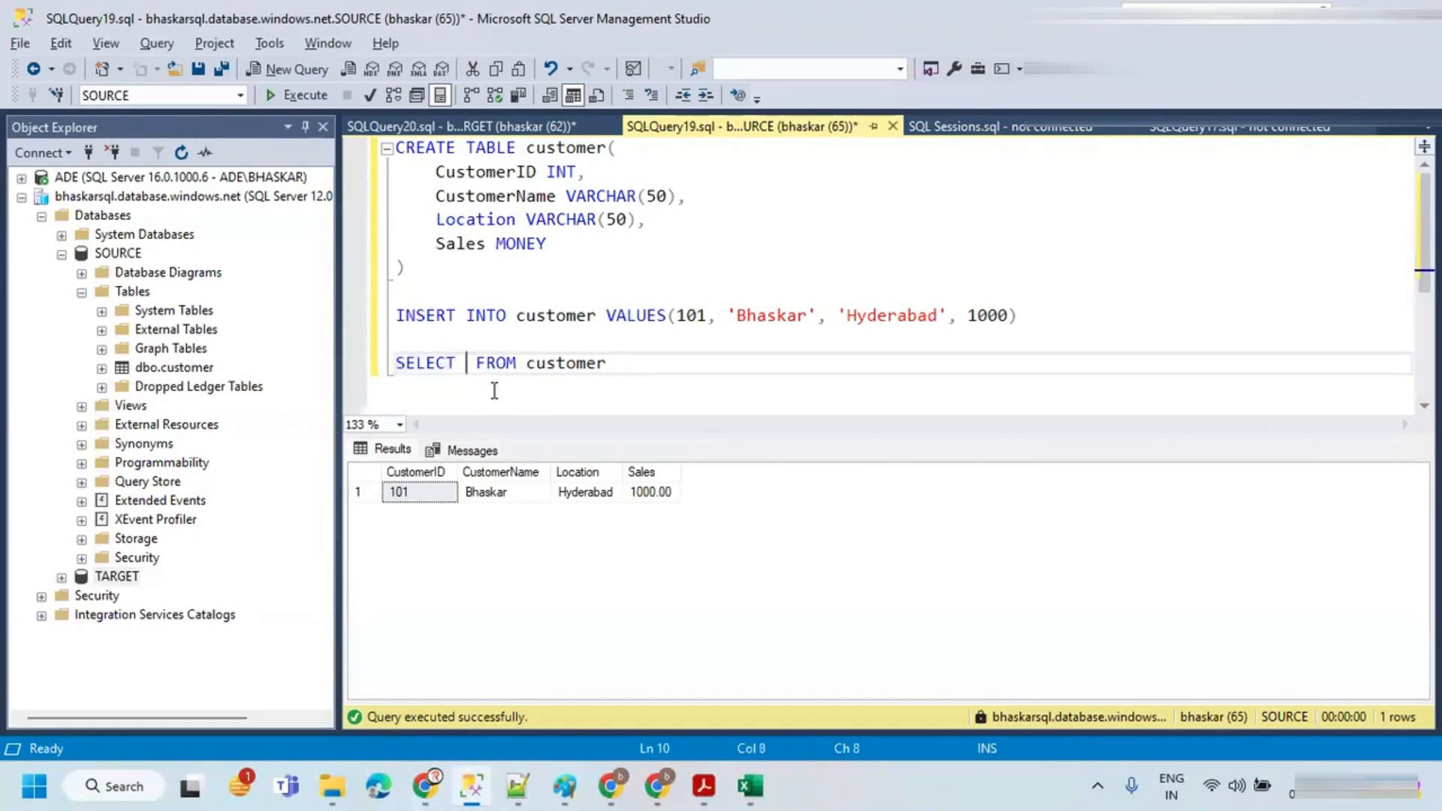
type("cUST")
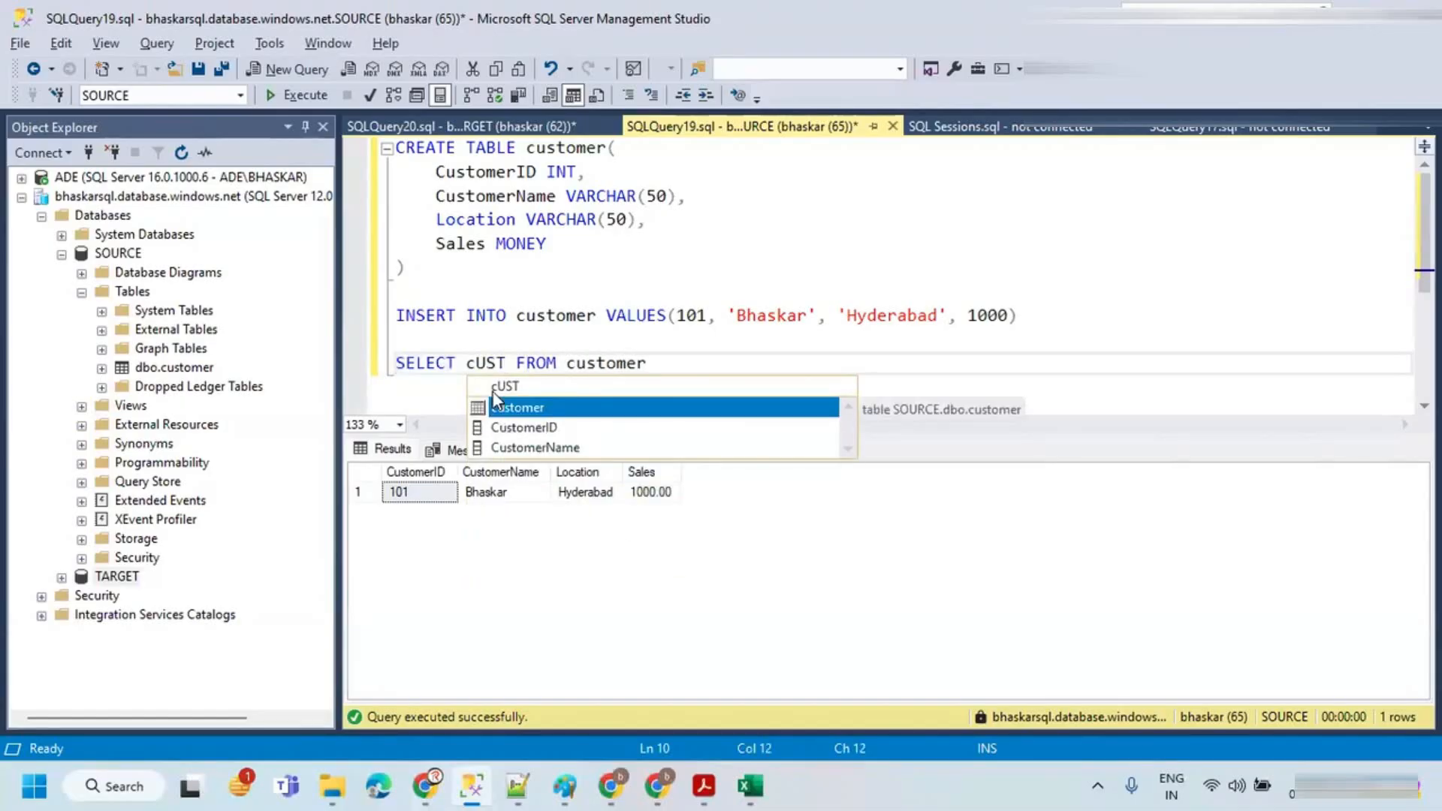
key("Down")
key("Tab")
type(", ")
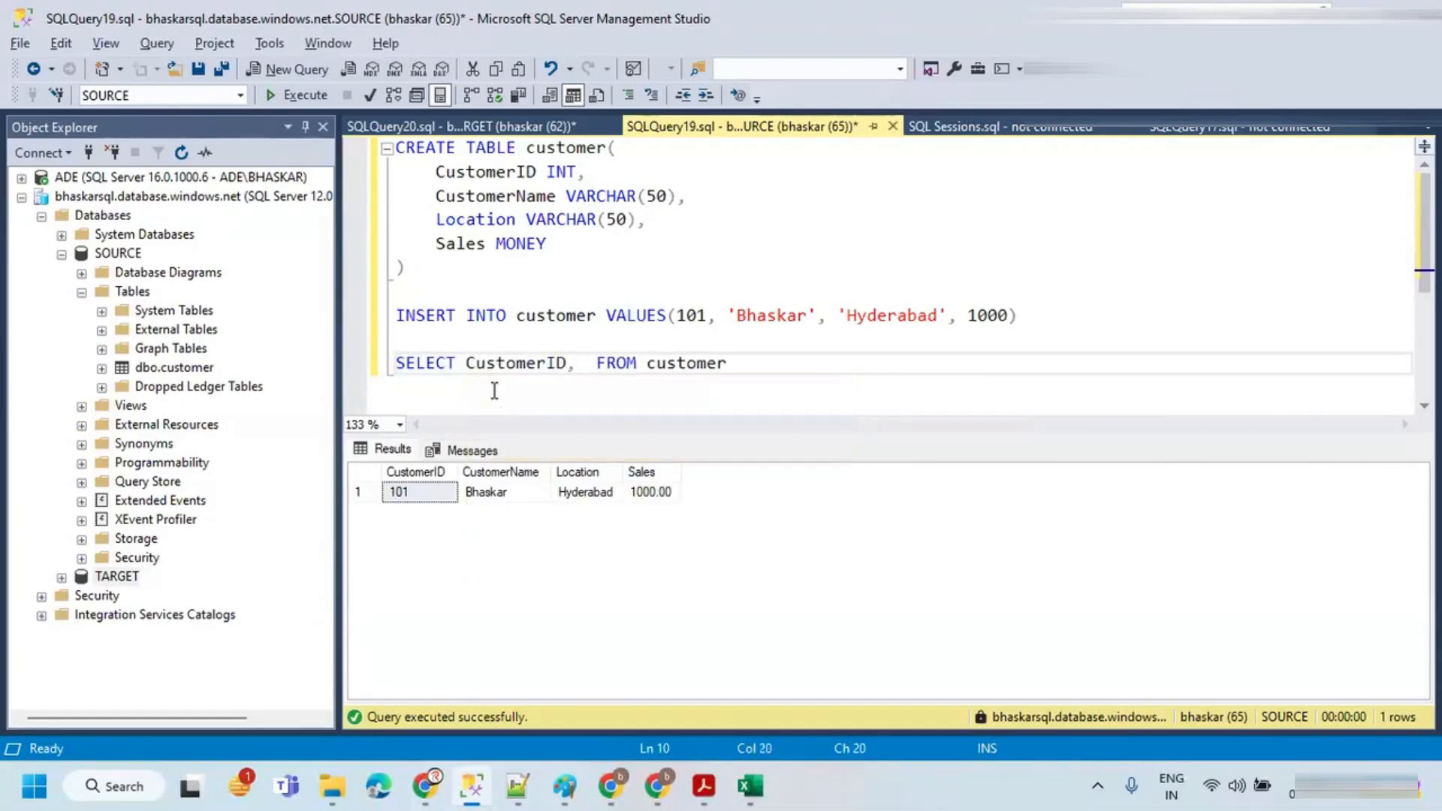
type("cUSTO")
key("Down")
key("Down")
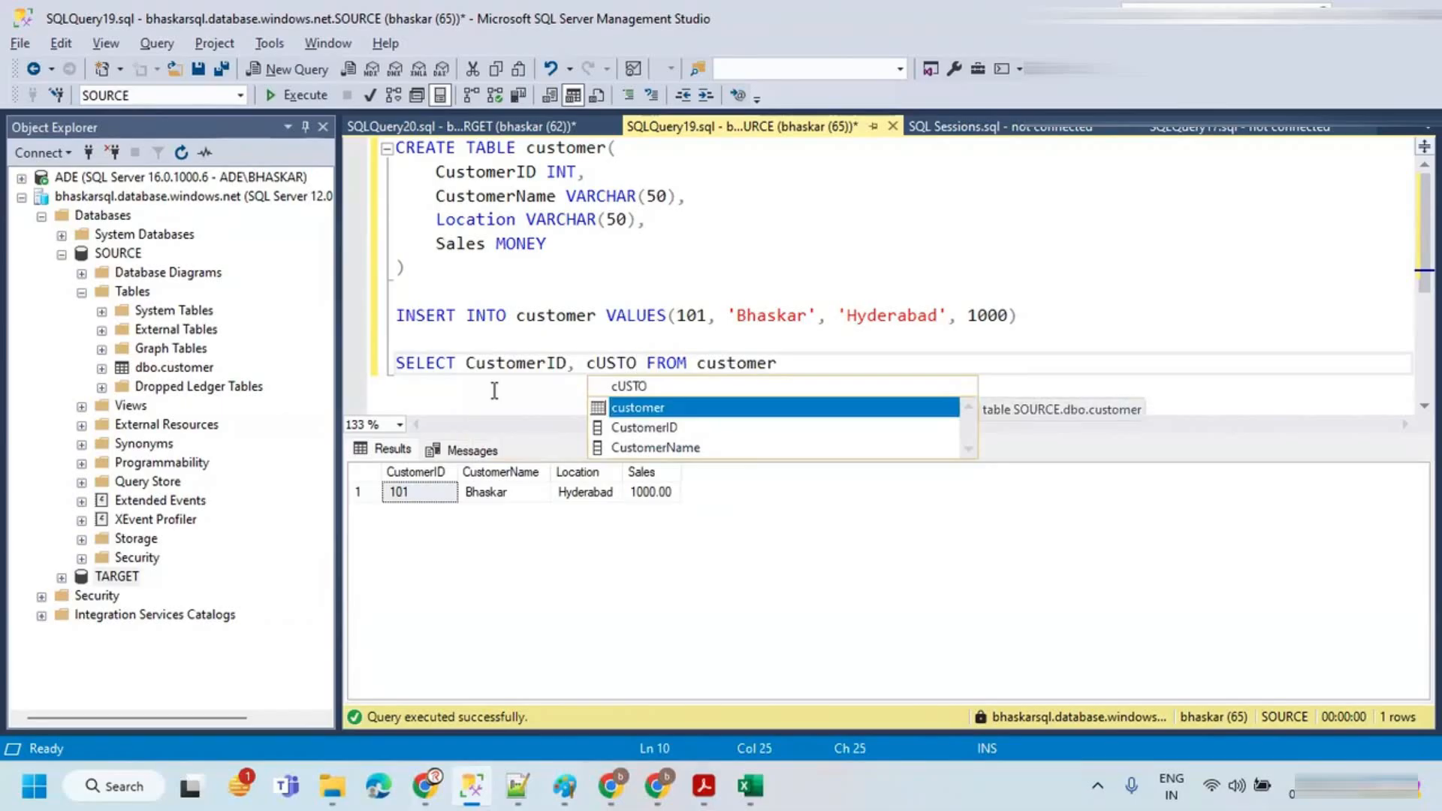
key("Down")
key("Tab")
type(", Loca")
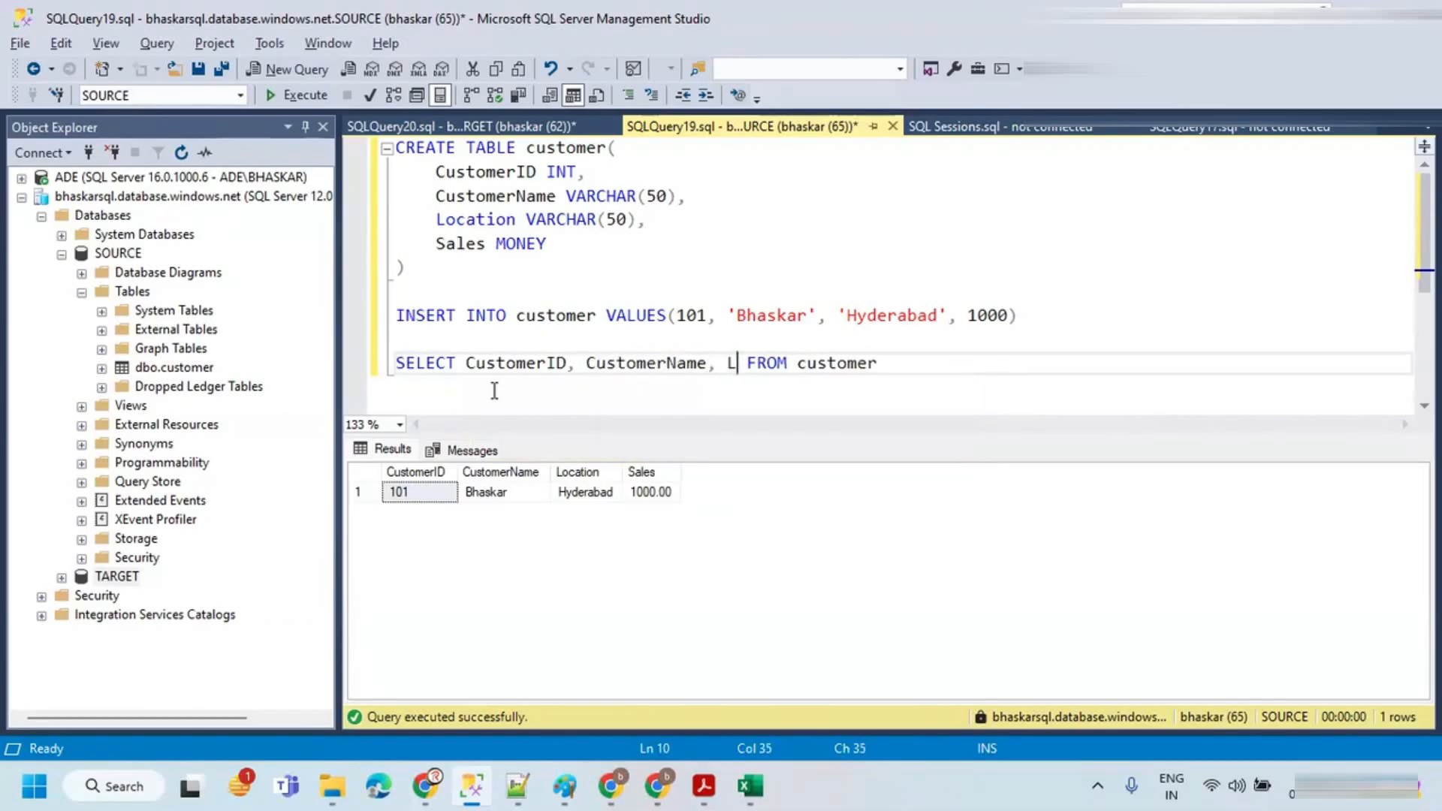
key("Down")
key("Tab")
type(", Sales")
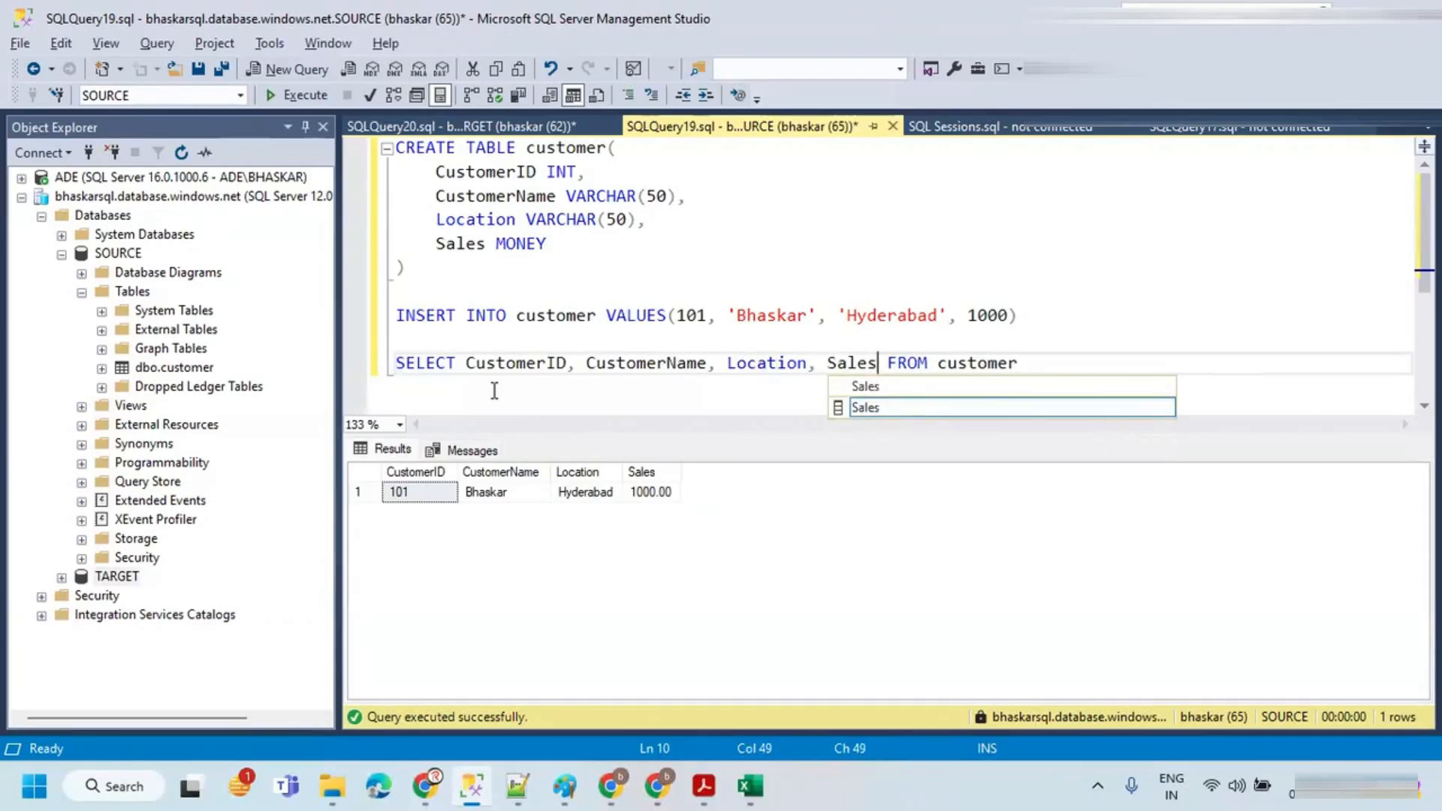
left_click(585, 366)
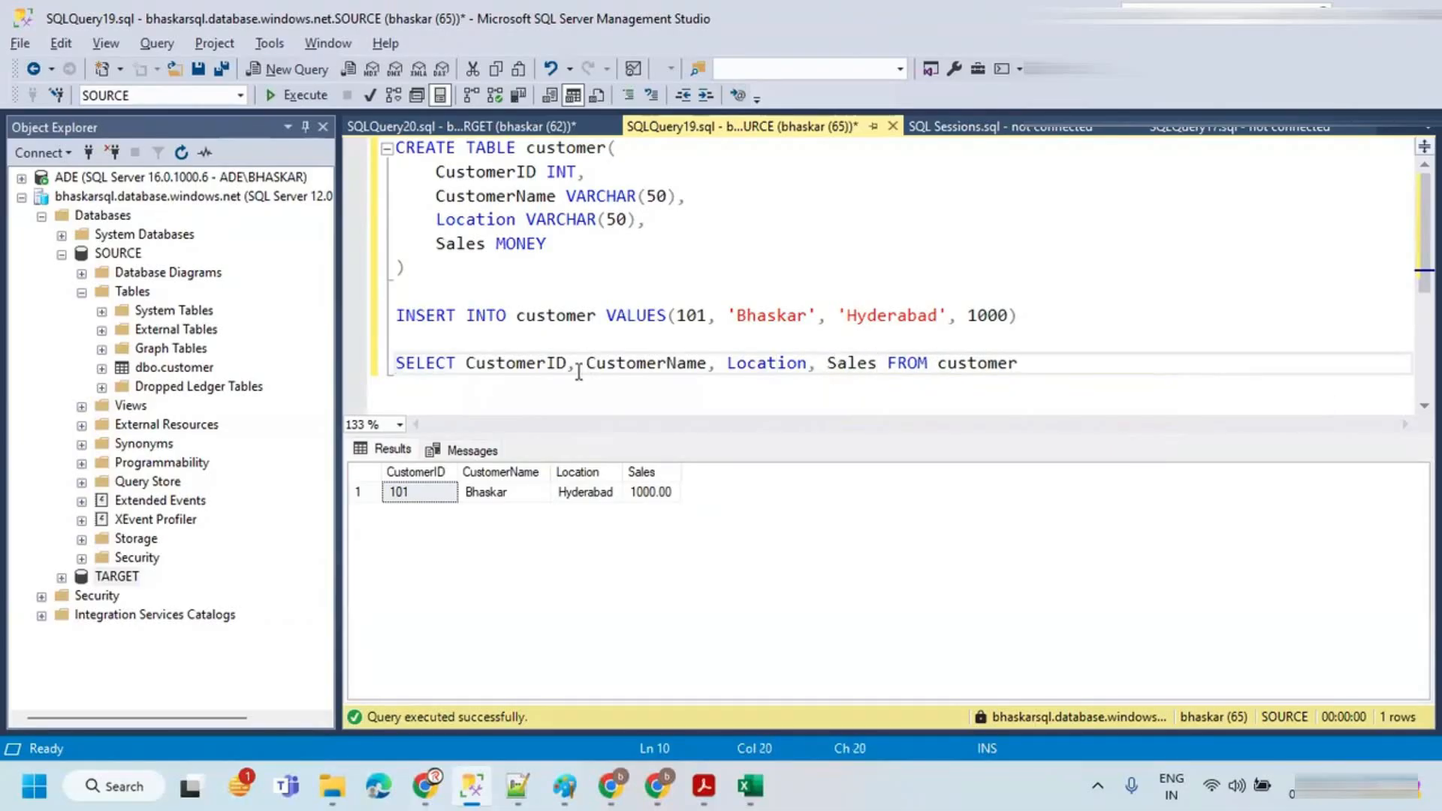
left_click(466, 364)
key("Return")
key("Tab")
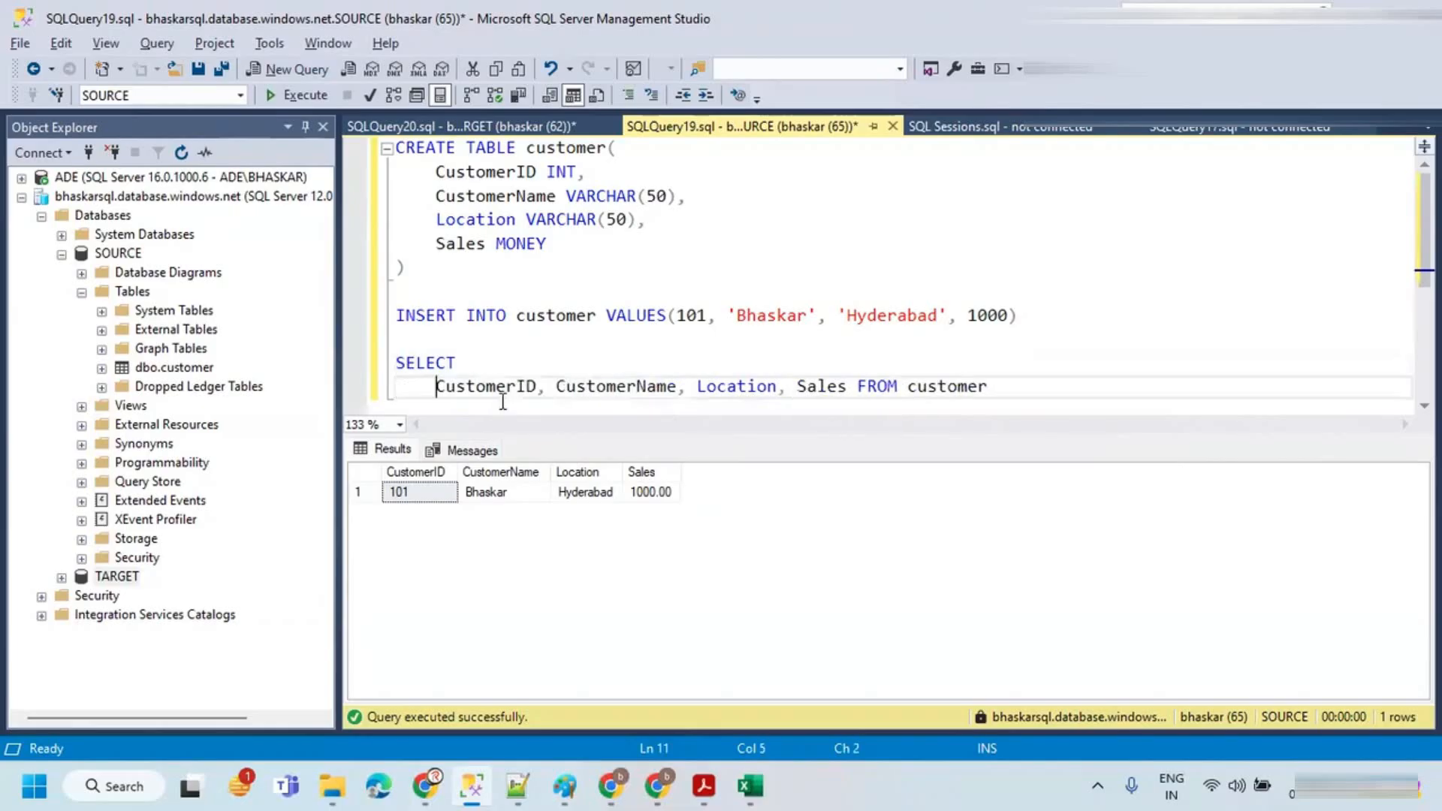
left_click(557, 385)
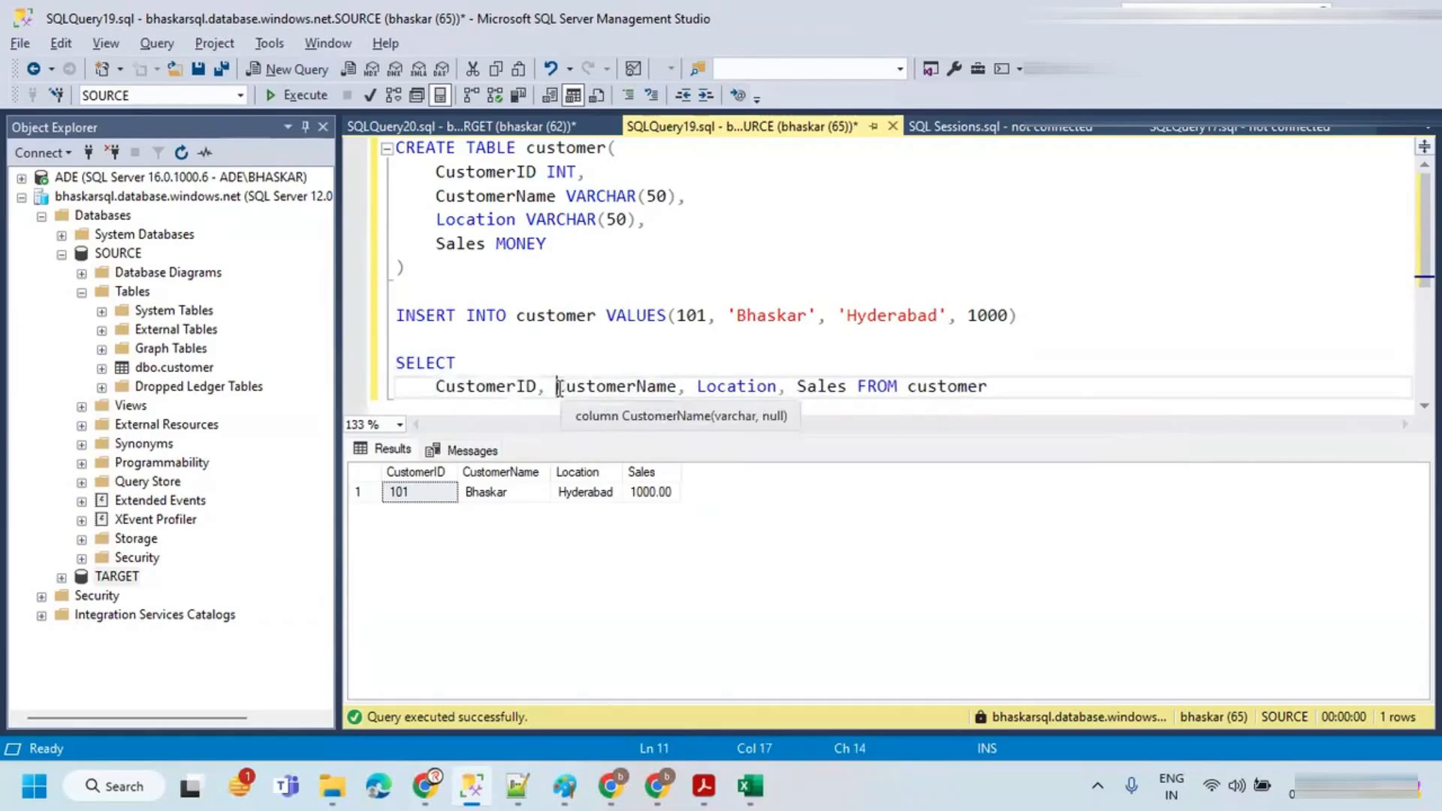
key("Return")
left_click(576, 402)
key("Return")
left_click(538, 405)
key("Return")
left_click(502, 403)
key("Return")
key("BackSpace")
Step: Copy the customer SELECT query and paste it into the source's Query box in the data flow
left_click_drag(555, 406, 387, 303)
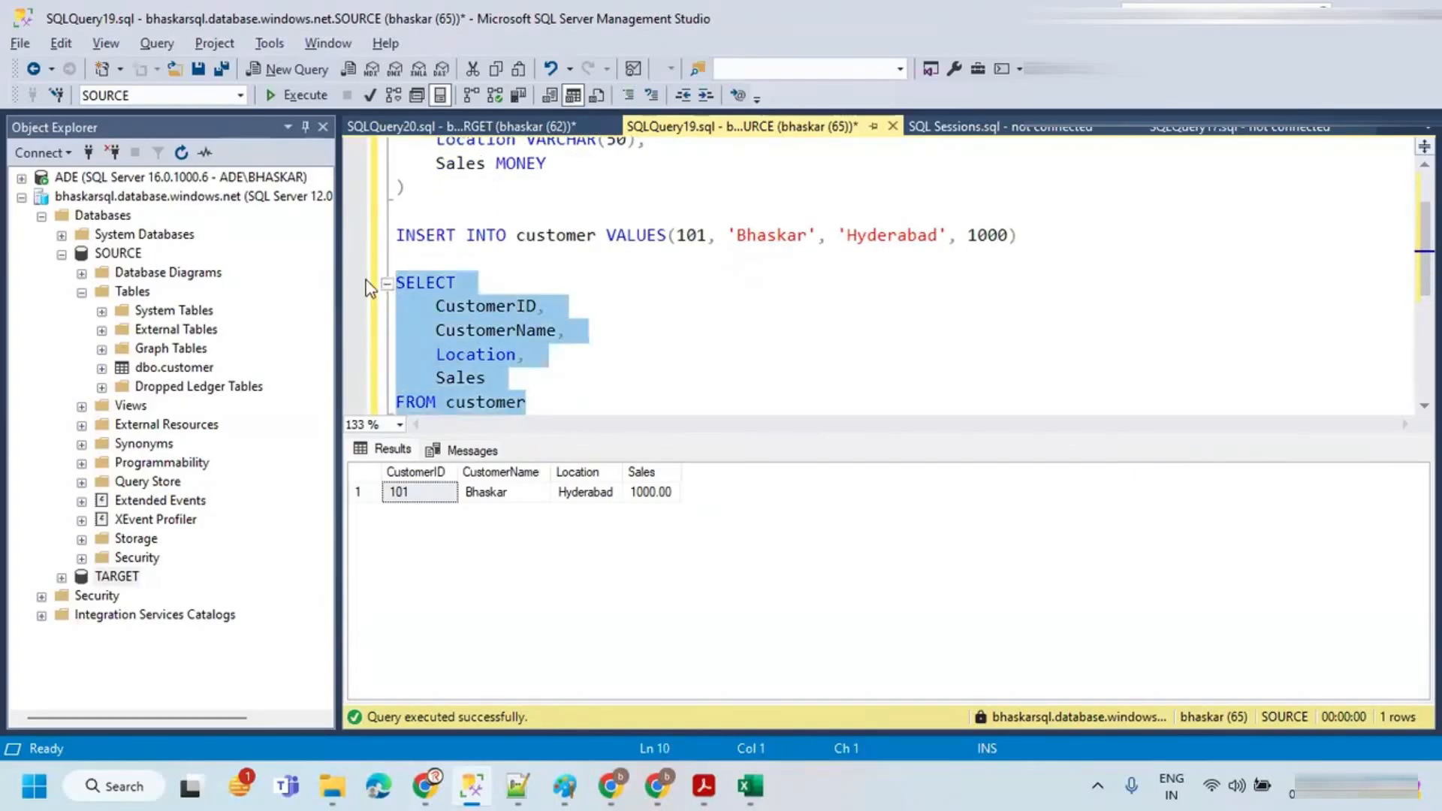
key("ctrl+c")
key("alt+Tab")
left_click(641, 481)
key("ctrl+v")
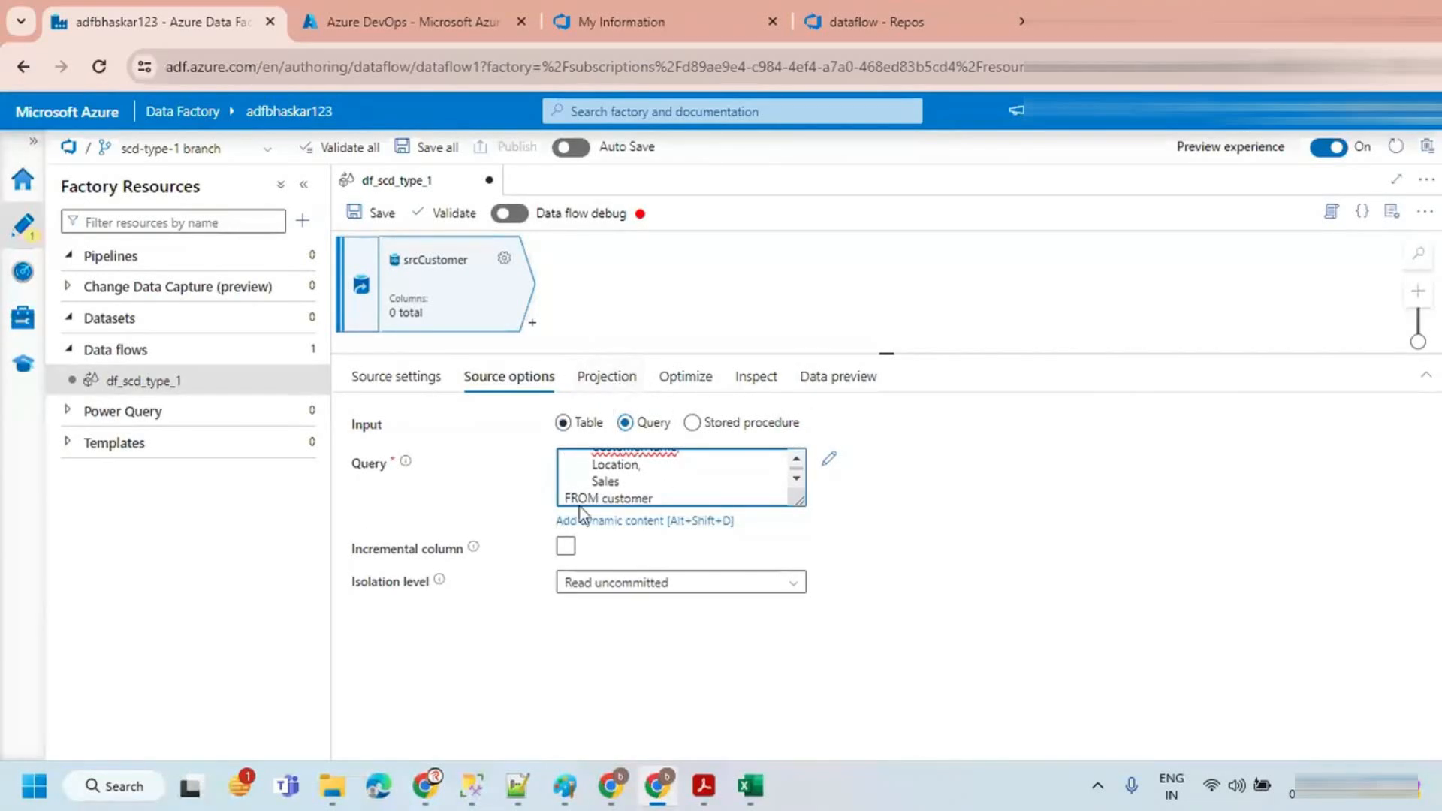
Step: Turn on data flow debug with the AutoResolveIntegrationRuntime and a 1 hour time to live
left_click(601, 381)
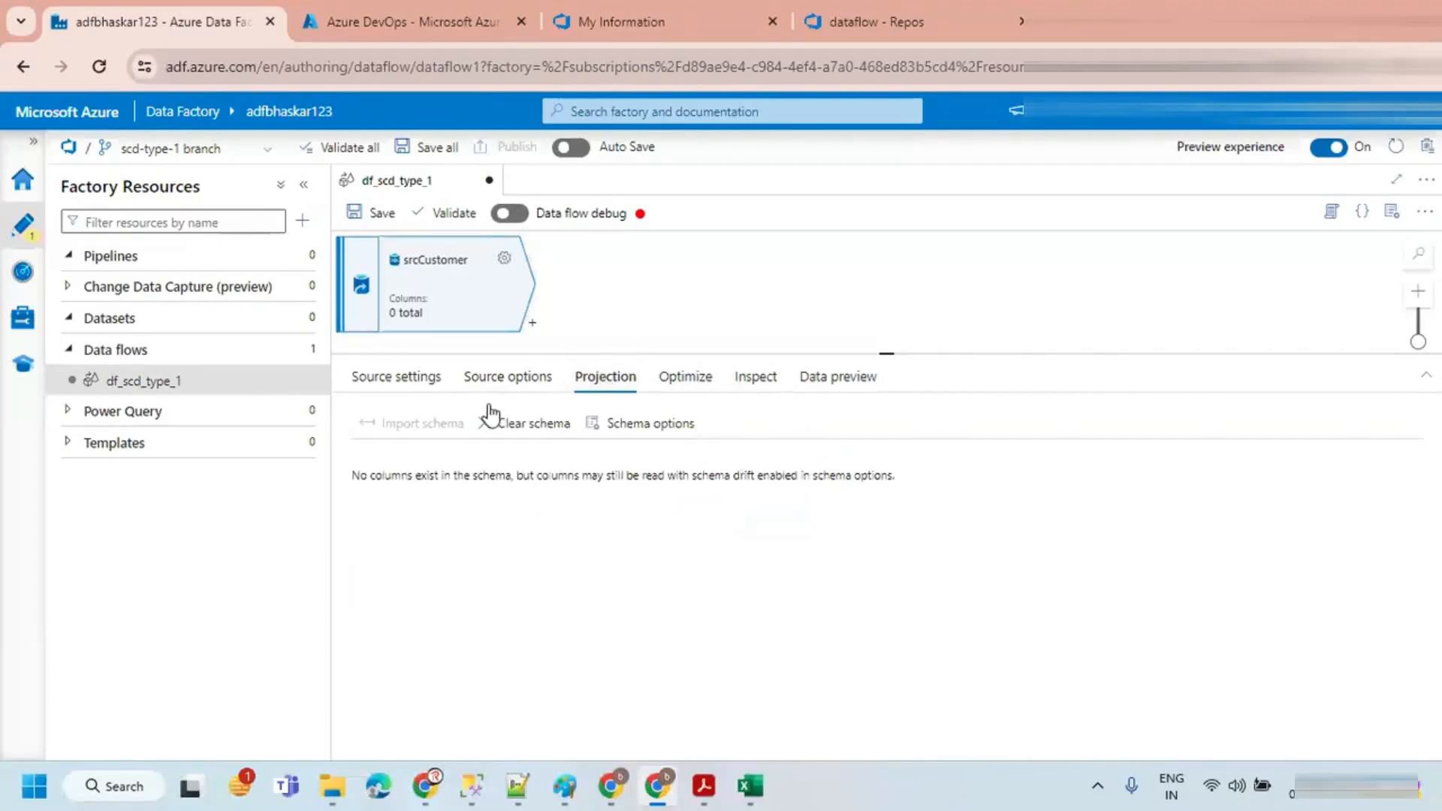
left_click(509, 213)
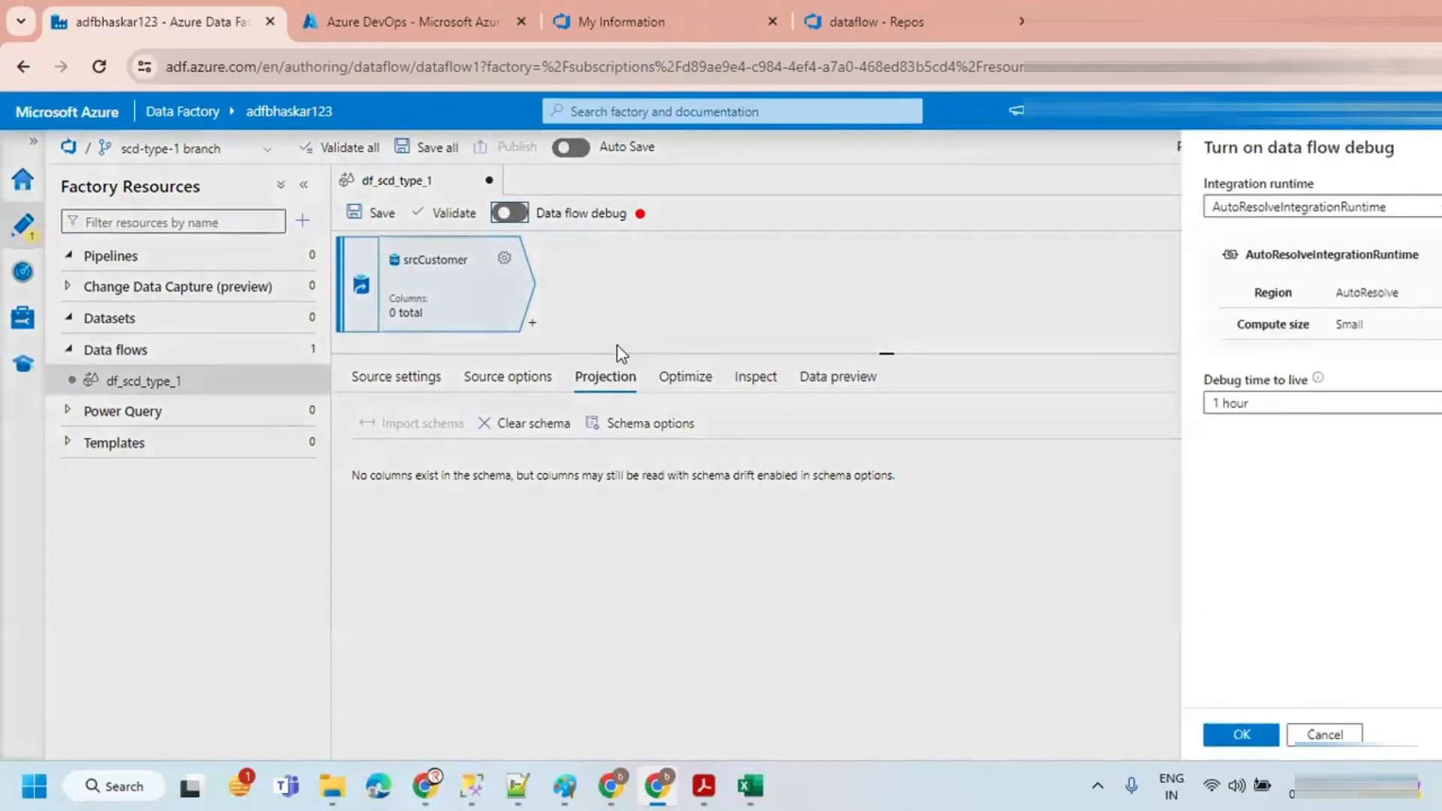
left_click(1202, 734)
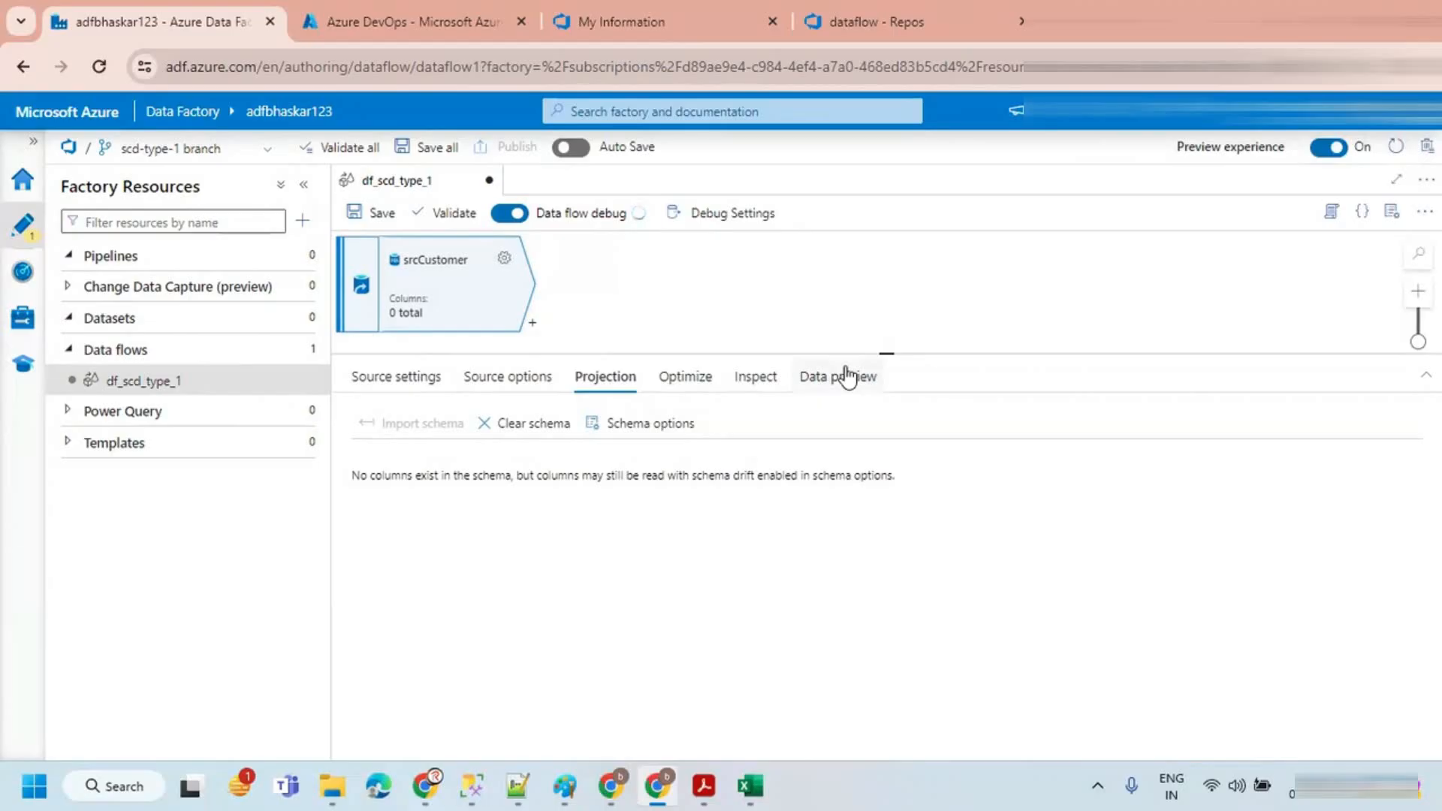
left_click_drag(877, 352, 879, 406)
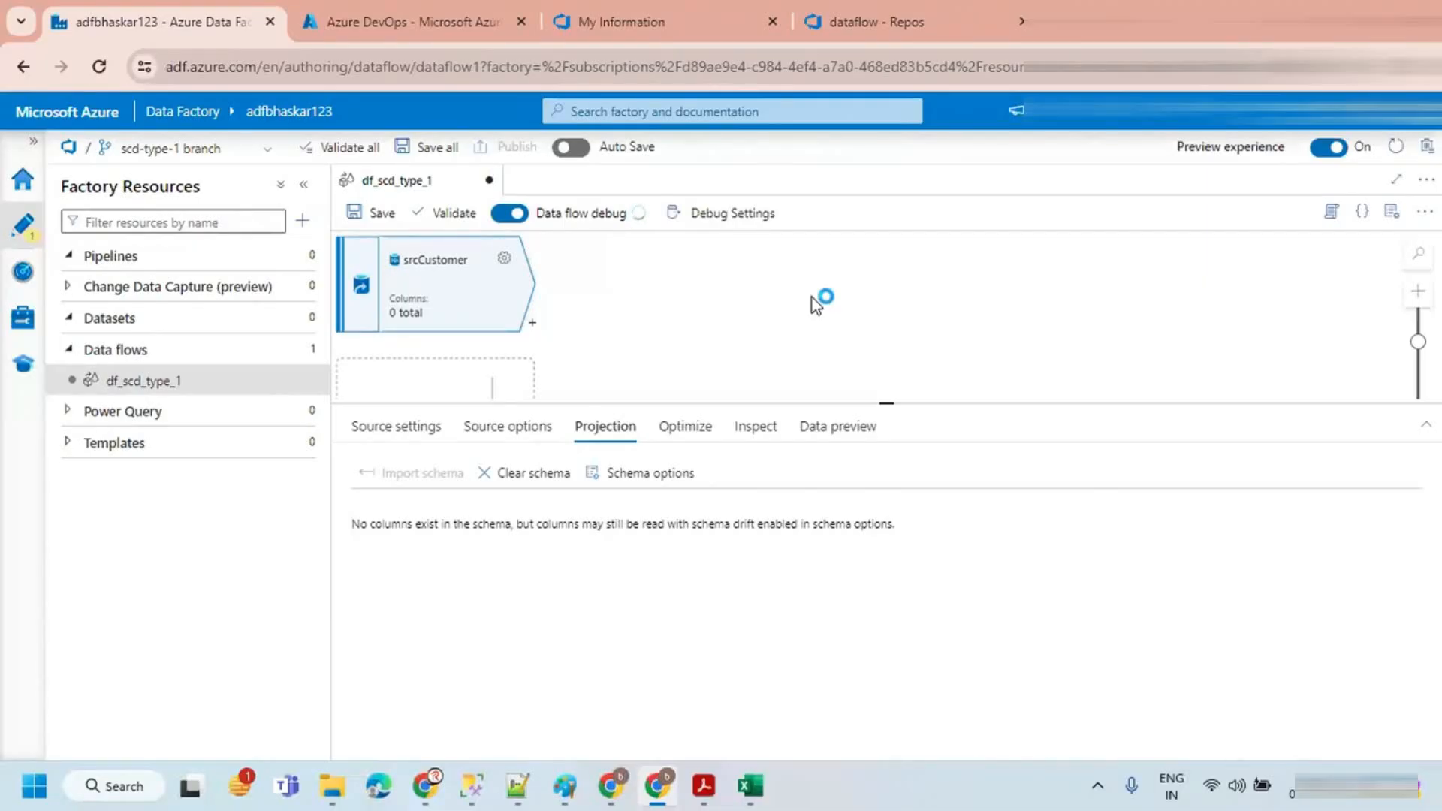
Step: Open the srcCustomer source's settings and inspect its projection
left_click(757, 323)
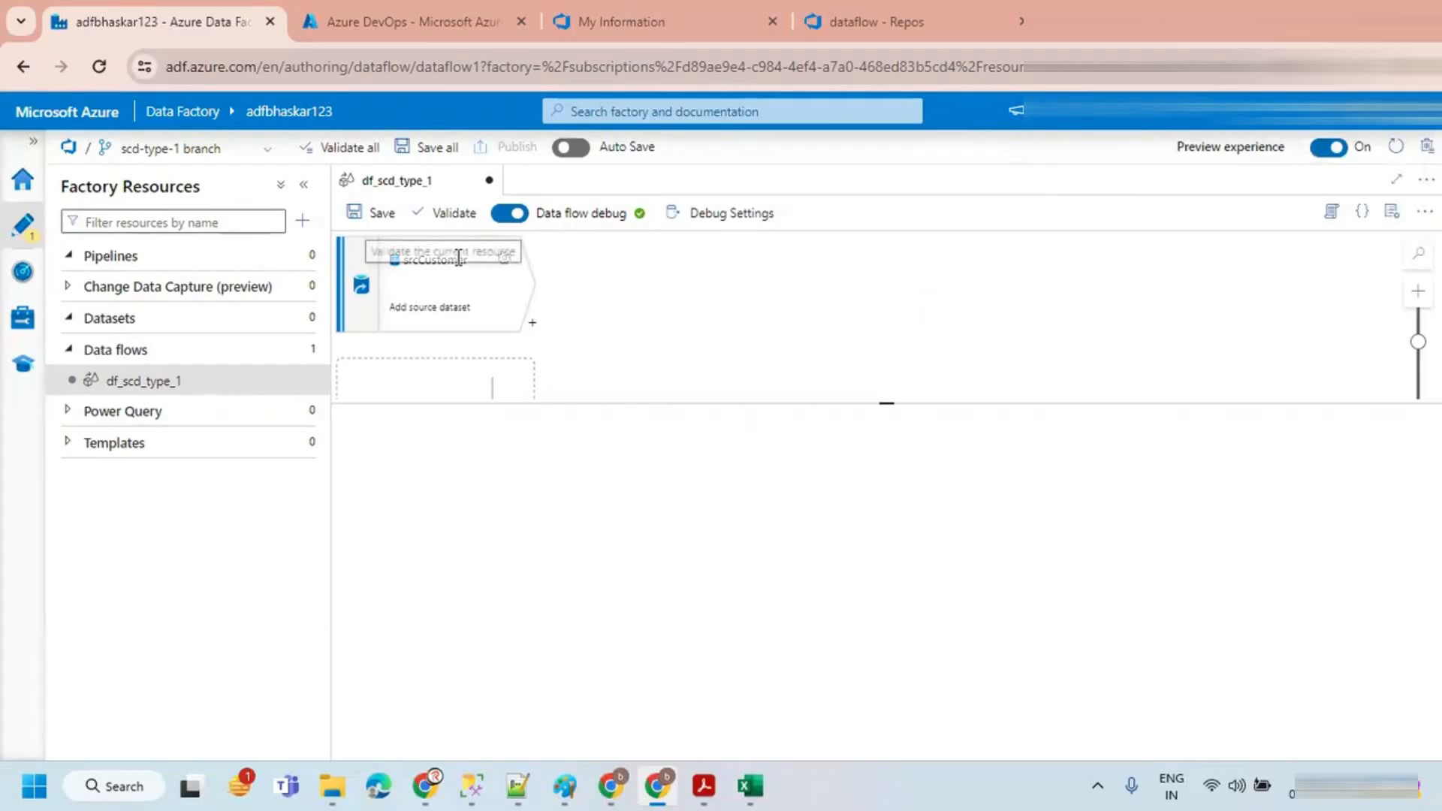
left_click(460, 311)
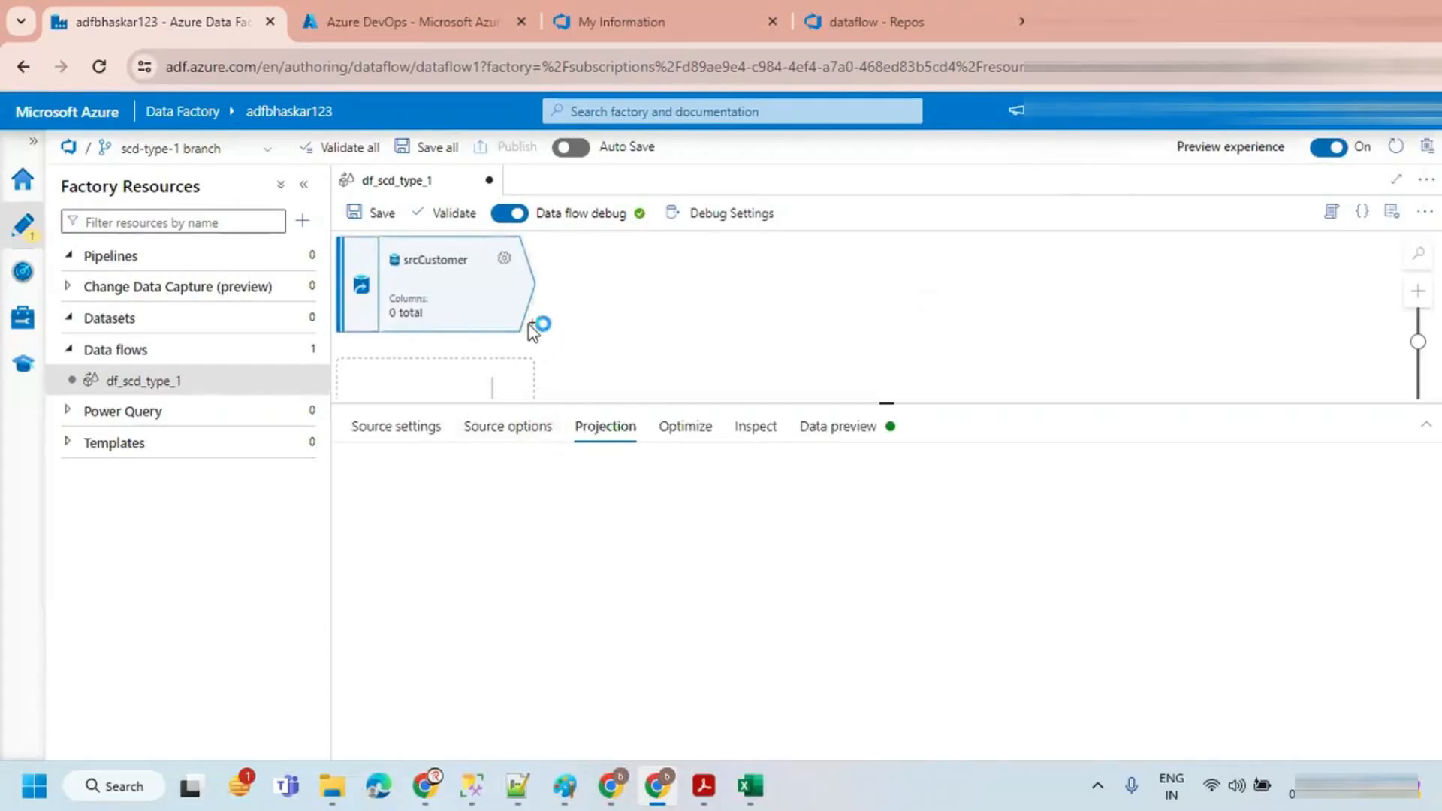
left_click(504, 258)
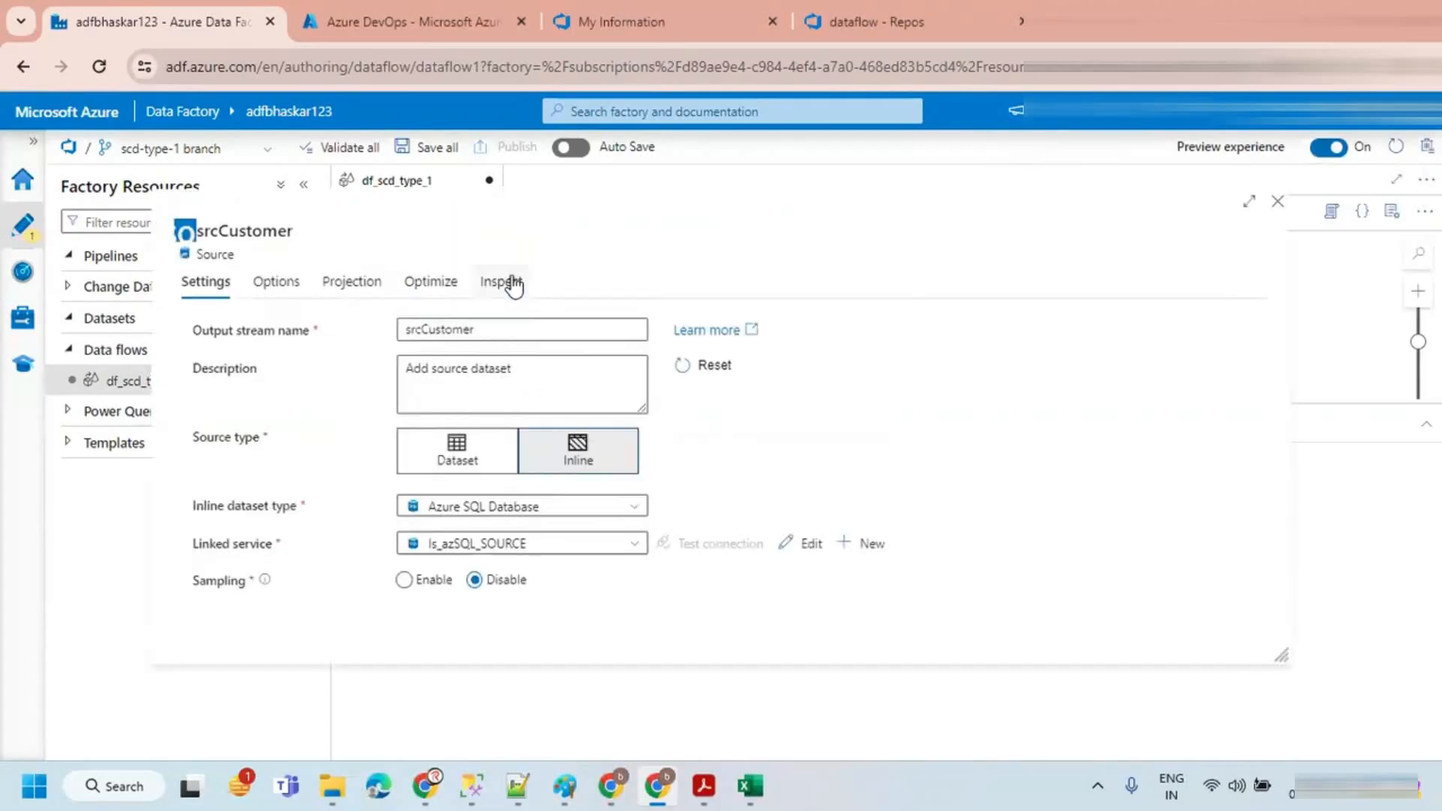
left_click(367, 284)
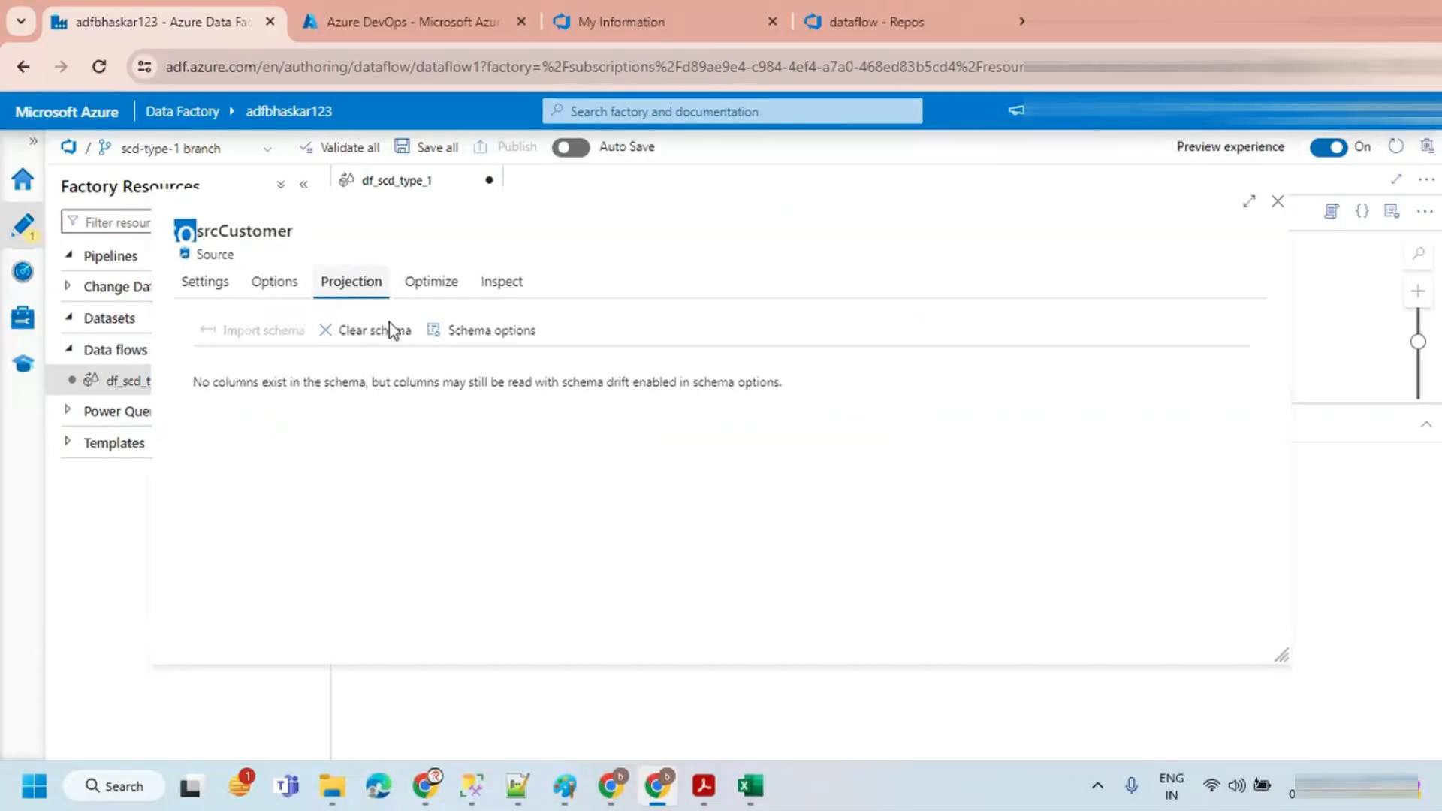
Step: Review the srcCustomer source's settings and query options, then import its schema on the Projection tab
left_click(204, 283)
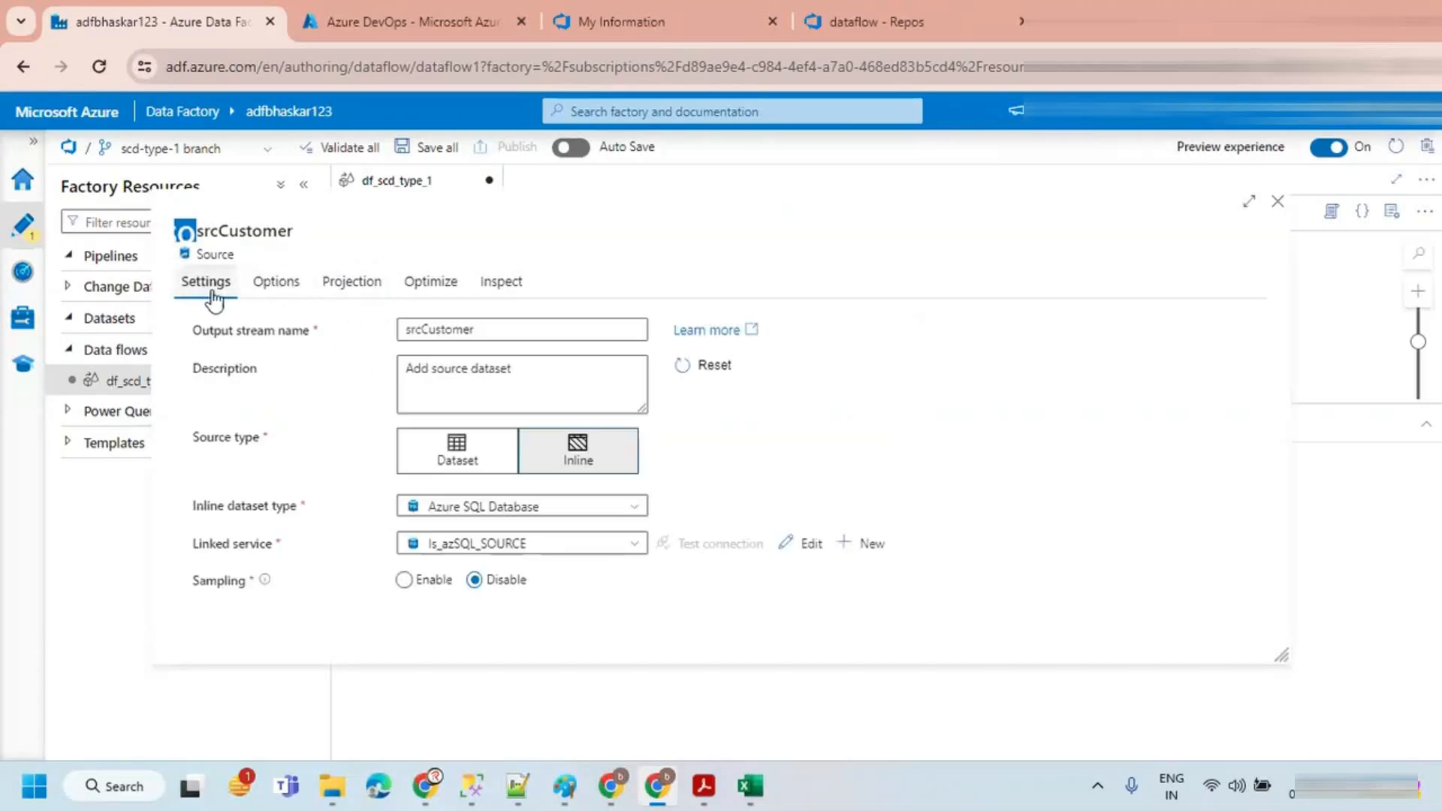
left_click(279, 283)
left_click(362, 293)
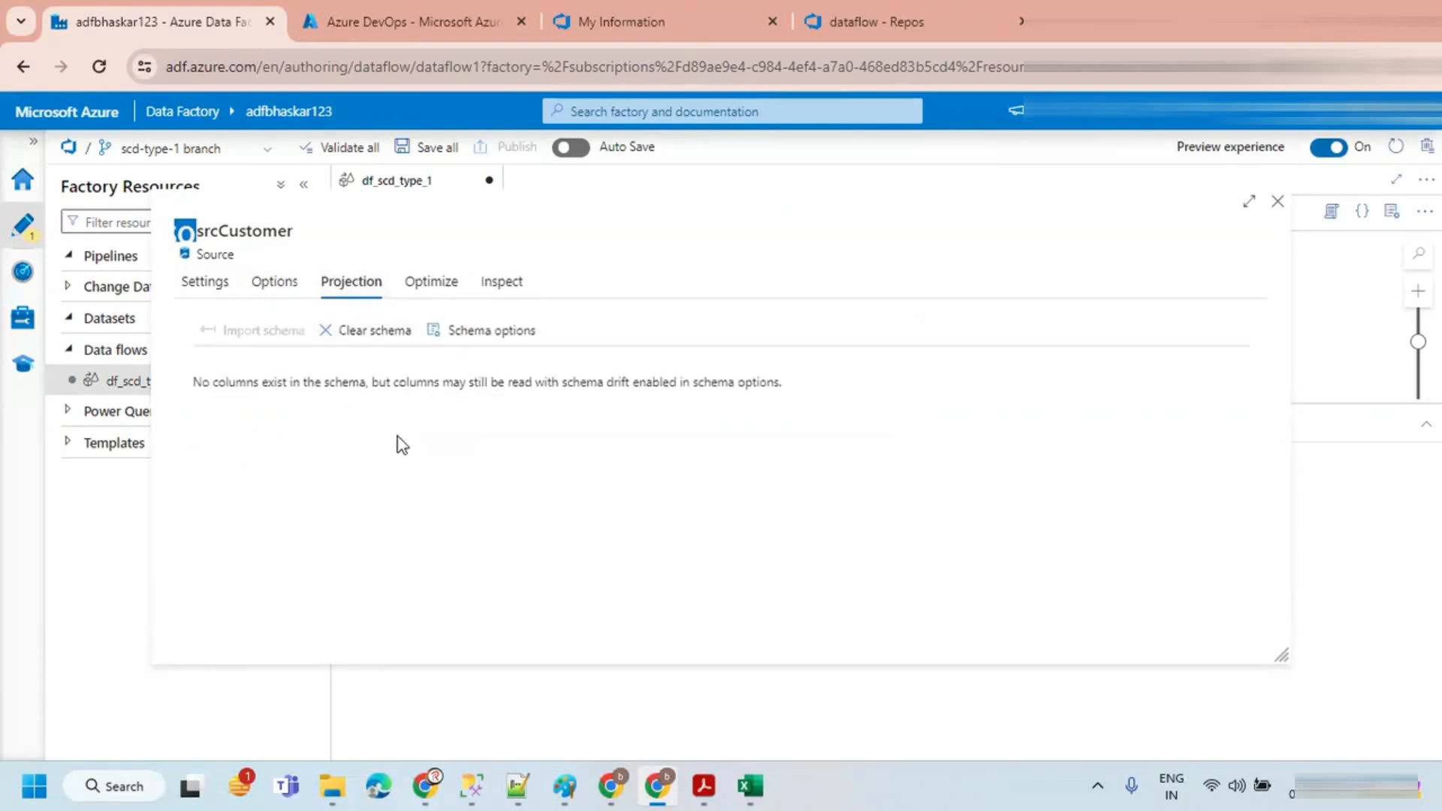
left_click(280, 285)
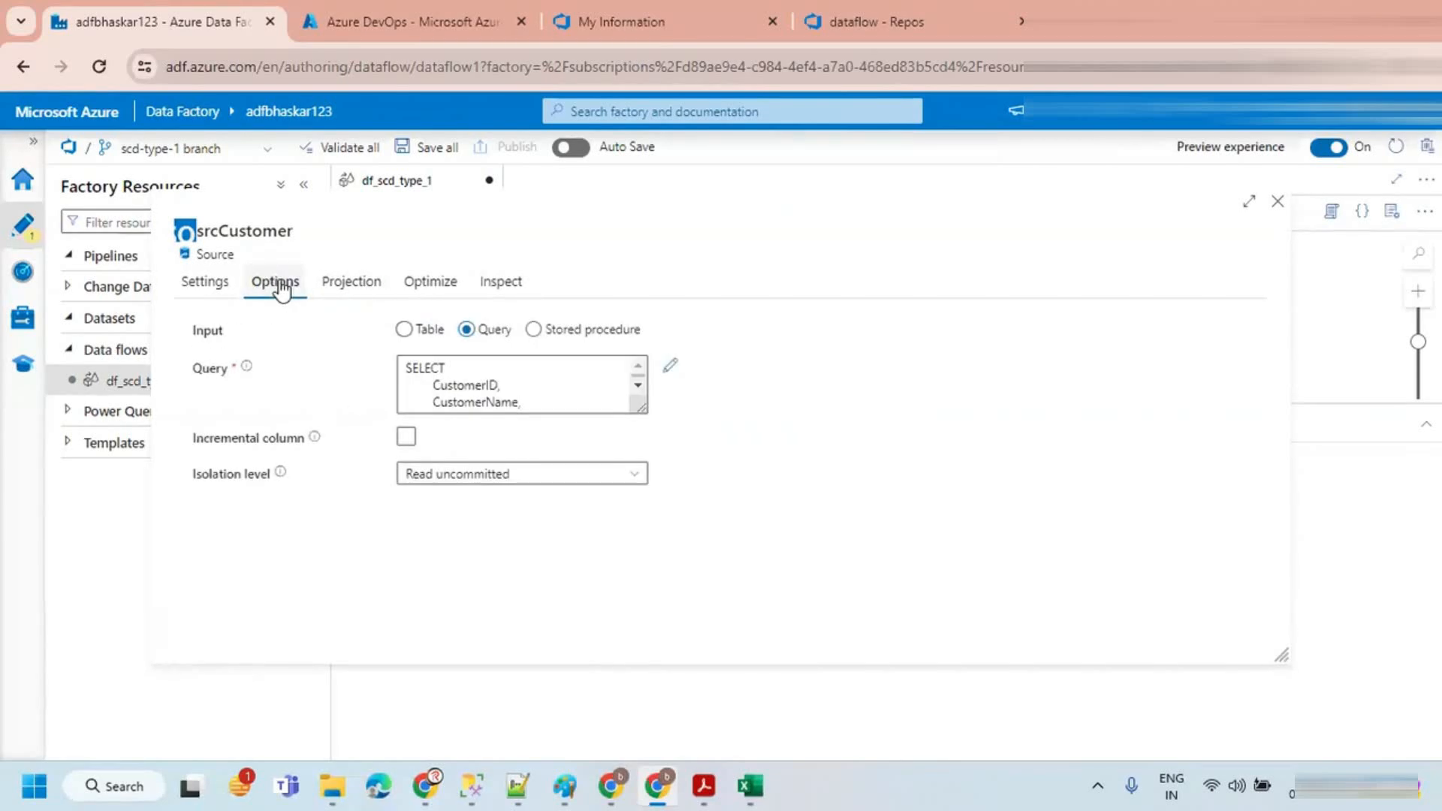
left_click(216, 293)
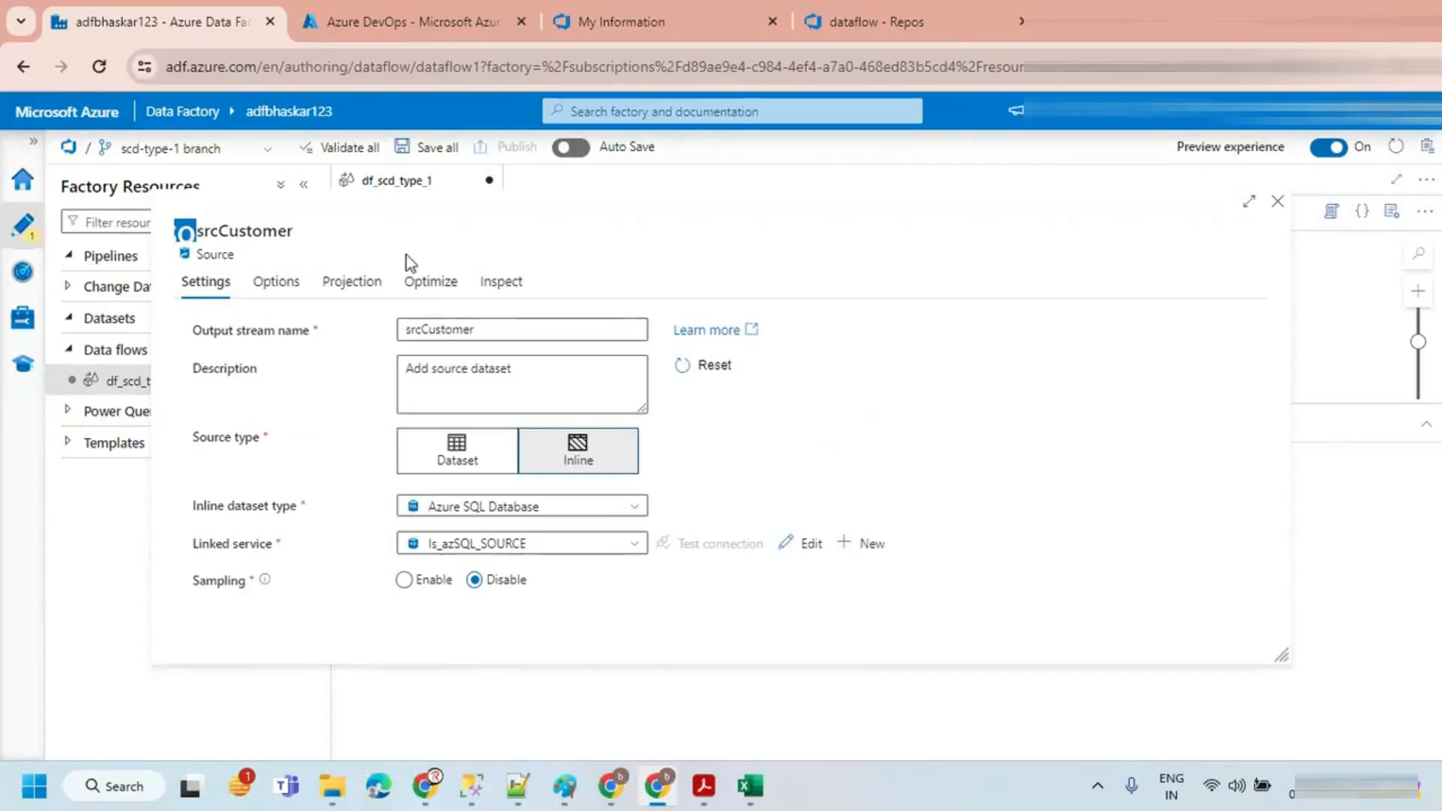
left_click(349, 280)
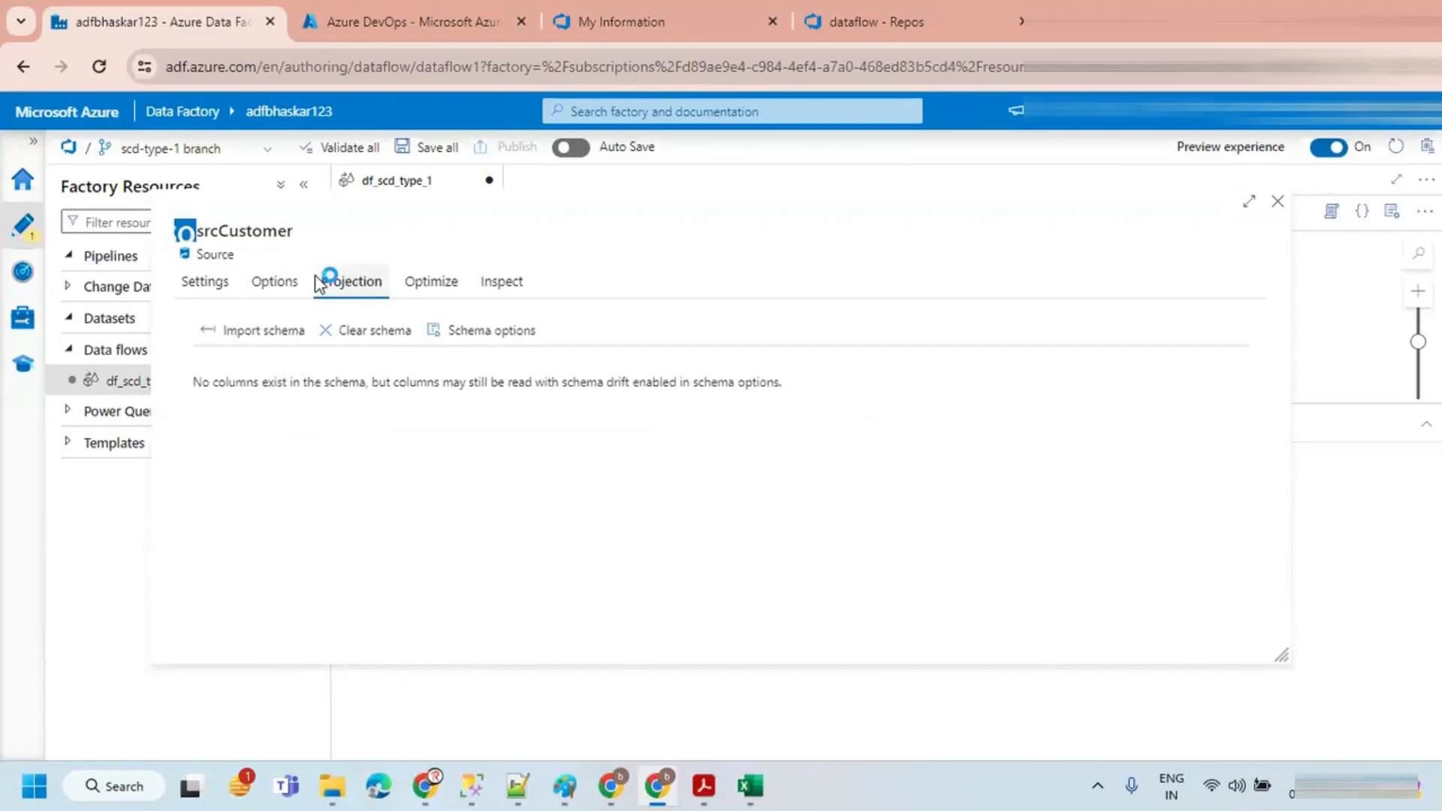
left_click(1277, 201)
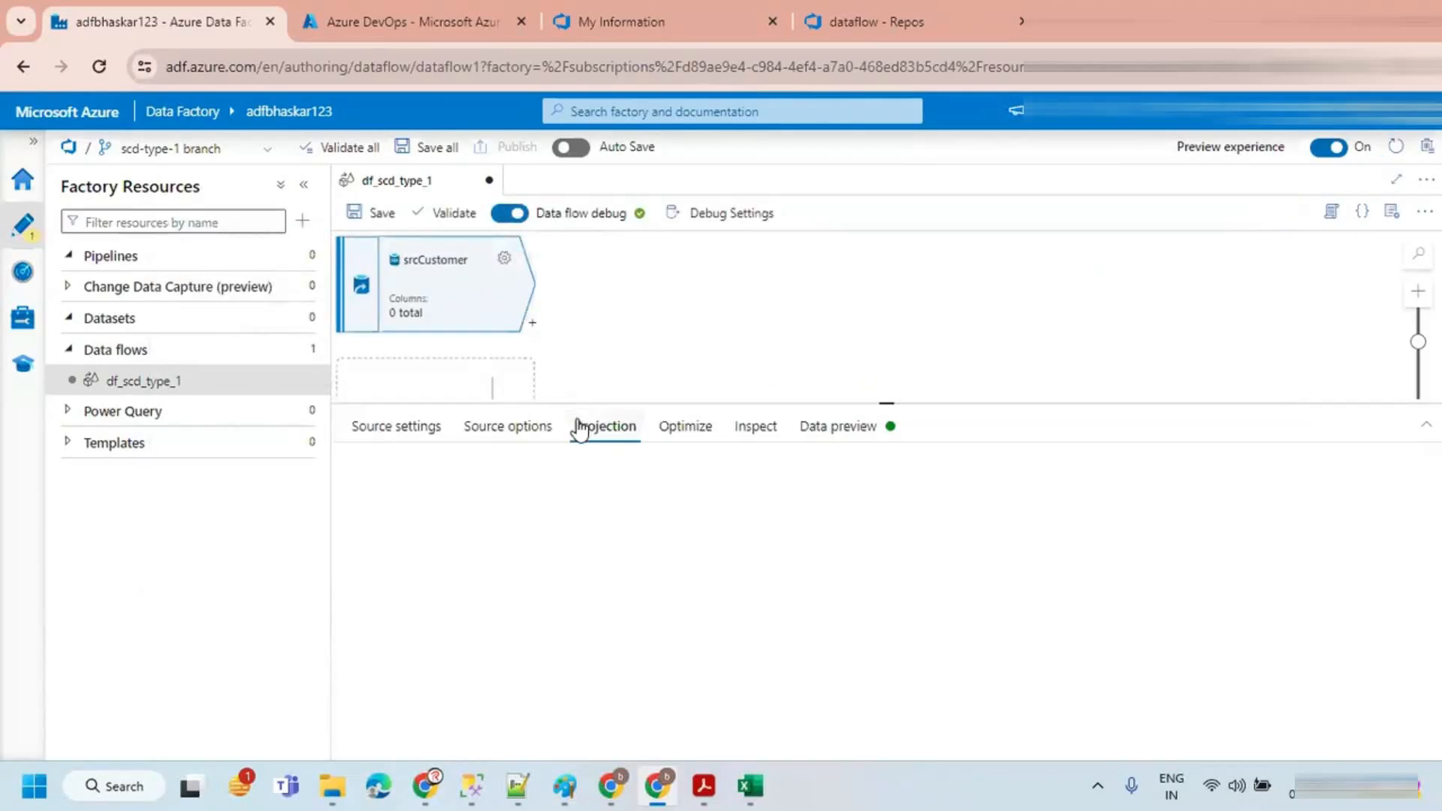
left_click(504, 259)
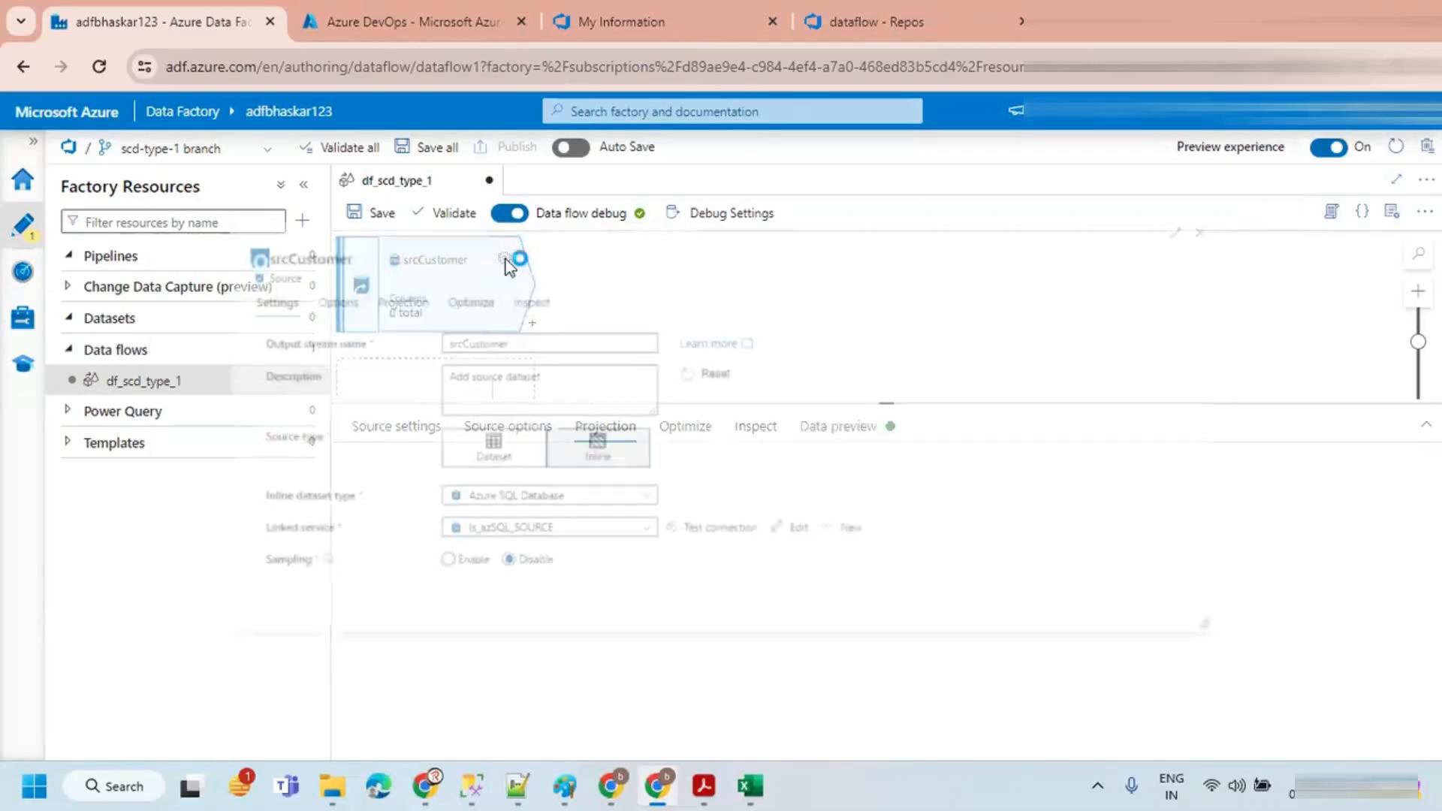
left_click(329, 289)
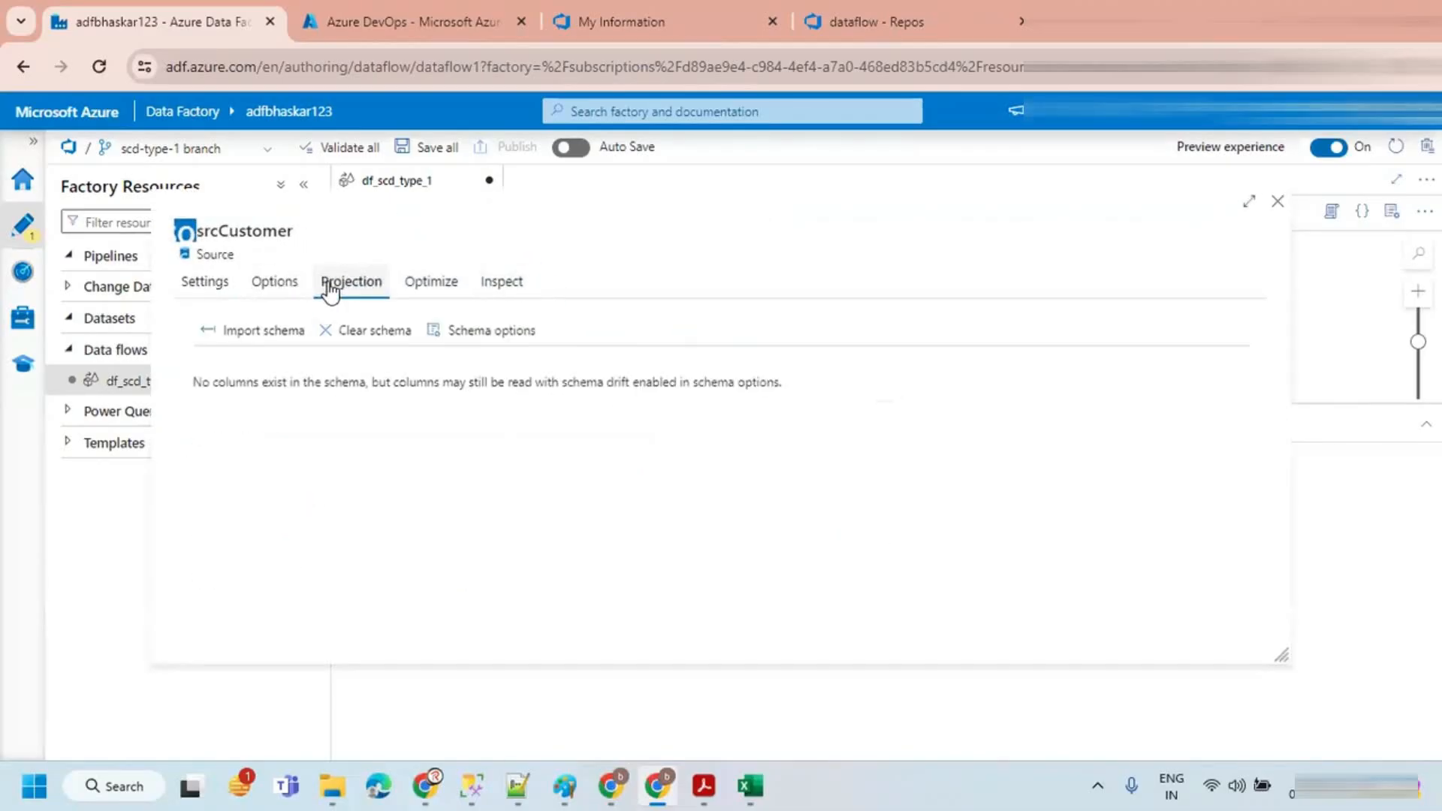
left_click(253, 335)
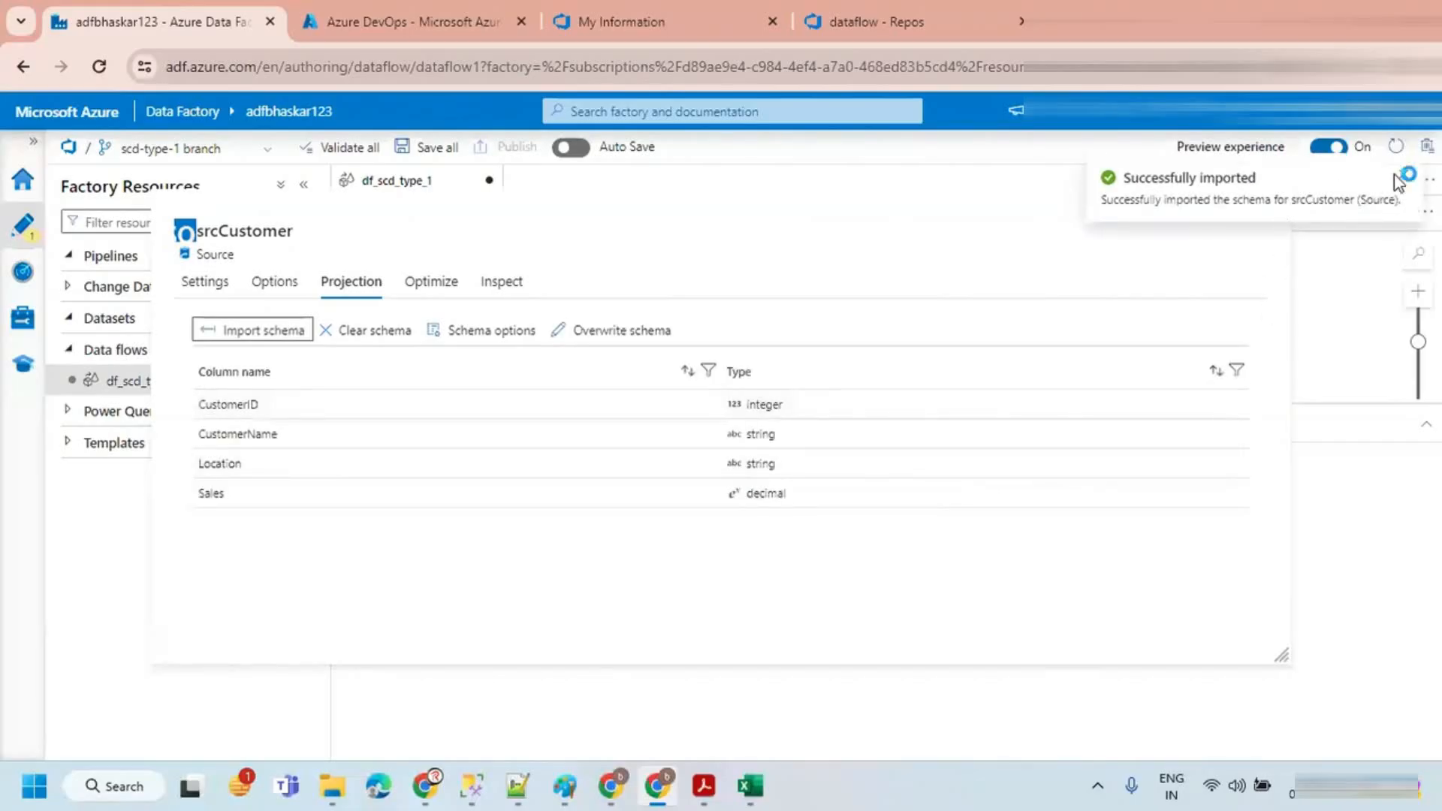
left_click(1404, 179)
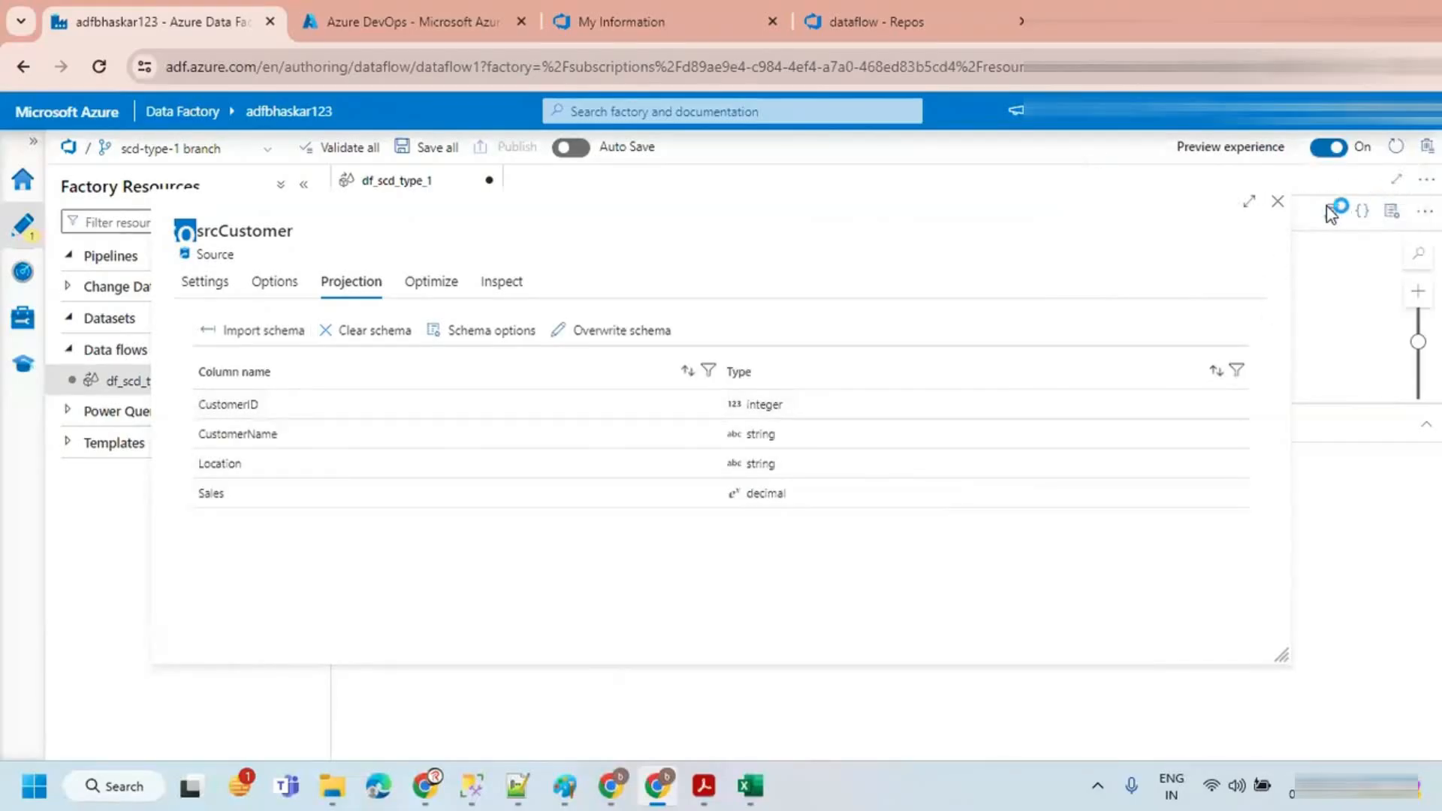
left_click(1277, 203)
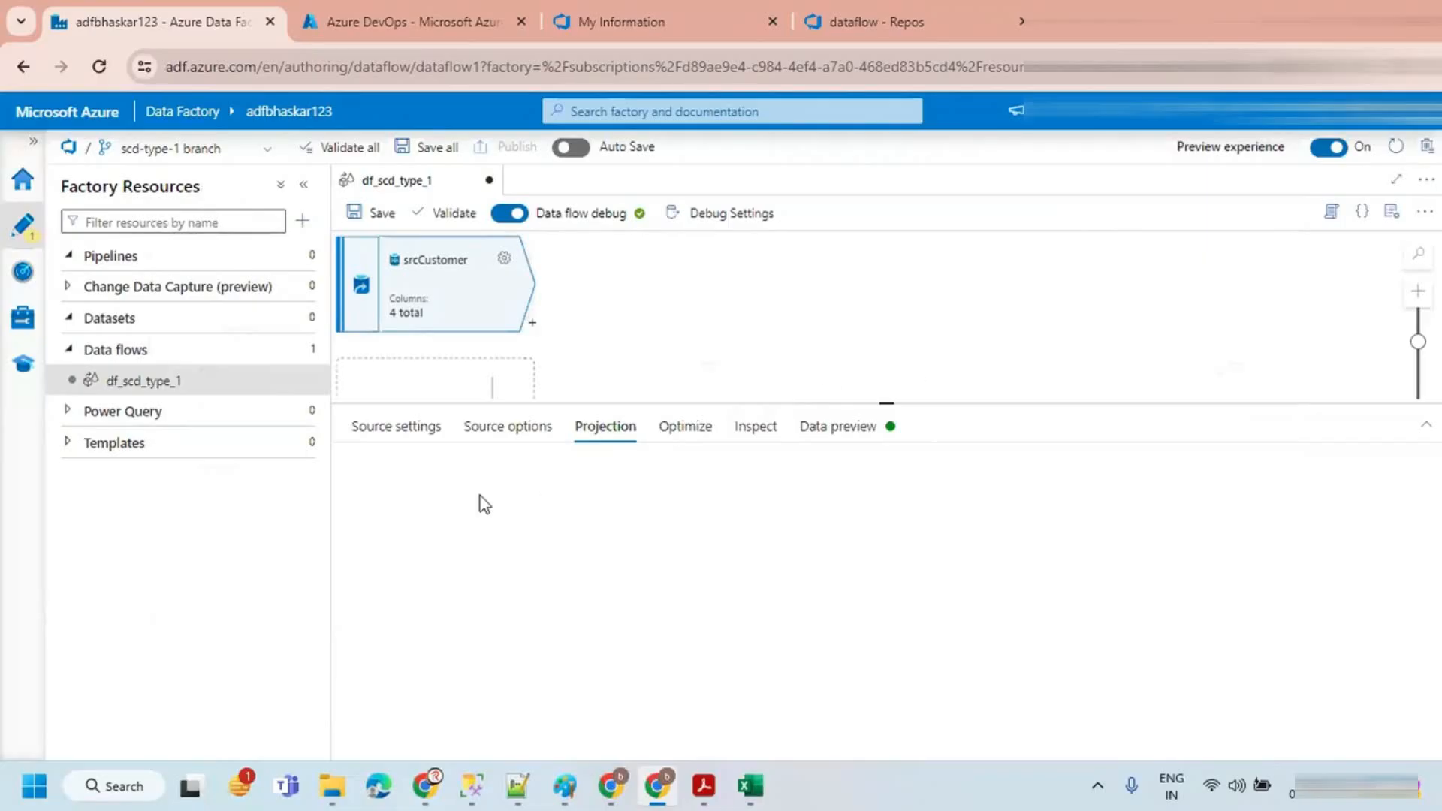
Step: Save the df_scd_type_1 data flow with the default update comment
left_click(482, 299)
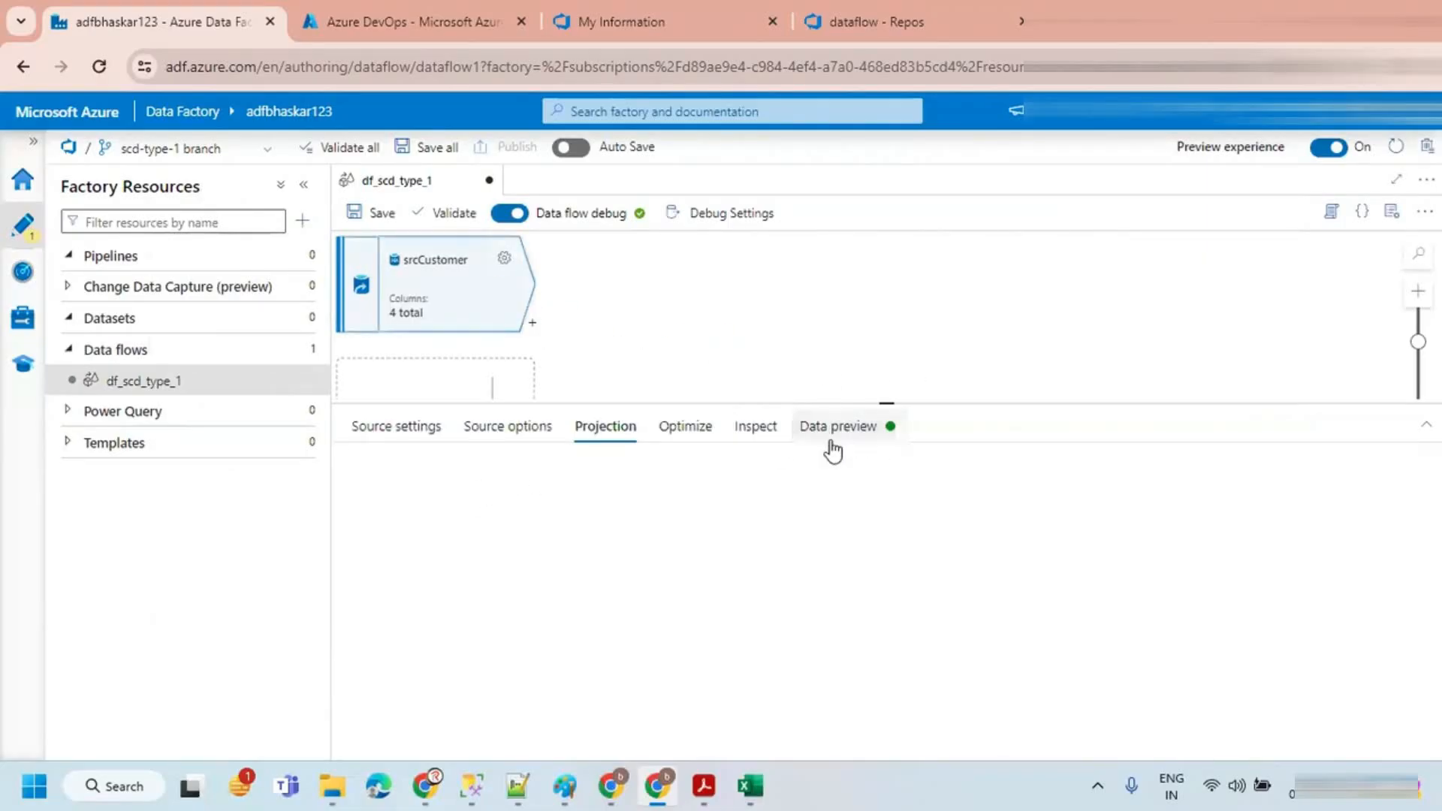
left_click(739, 334)
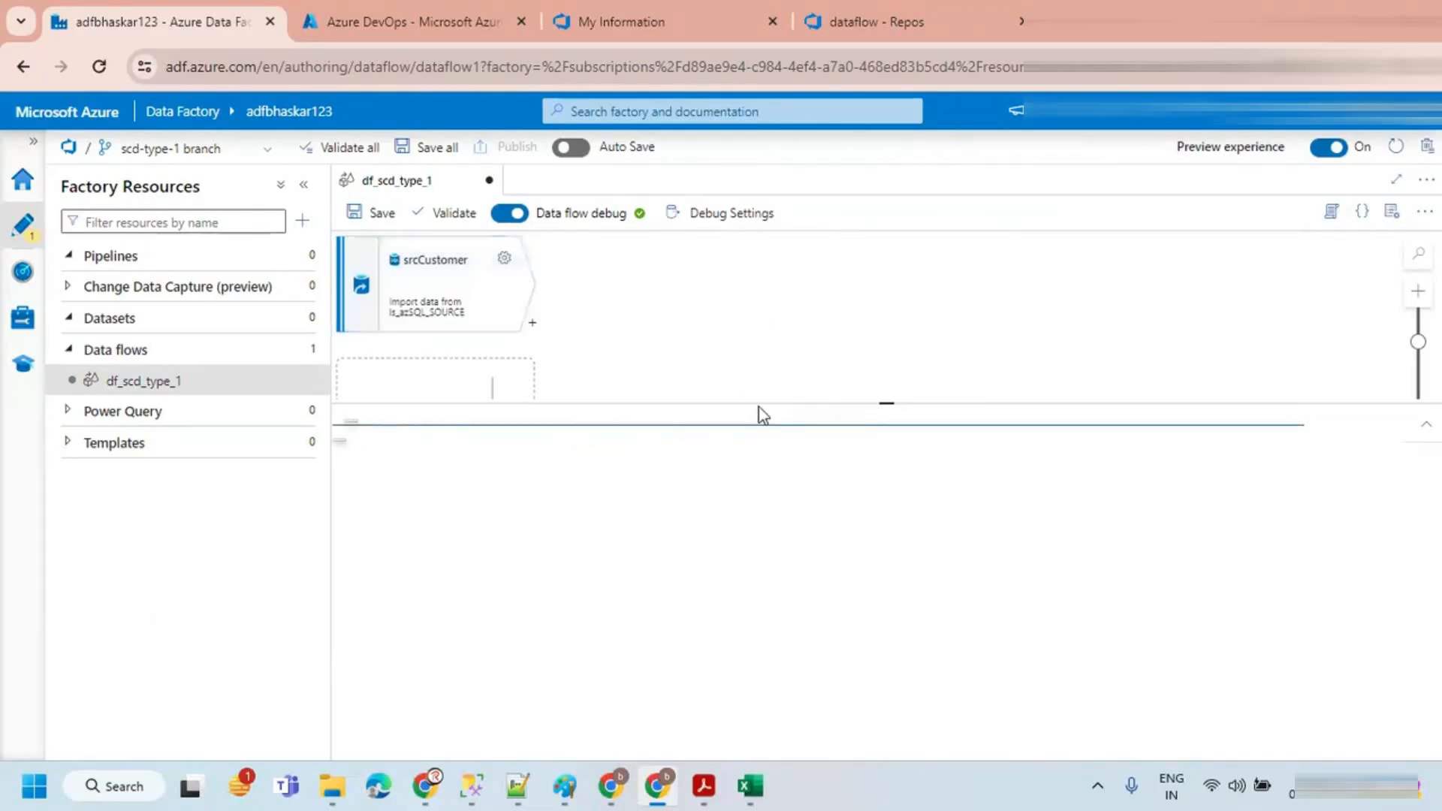
left_click(377, 214)
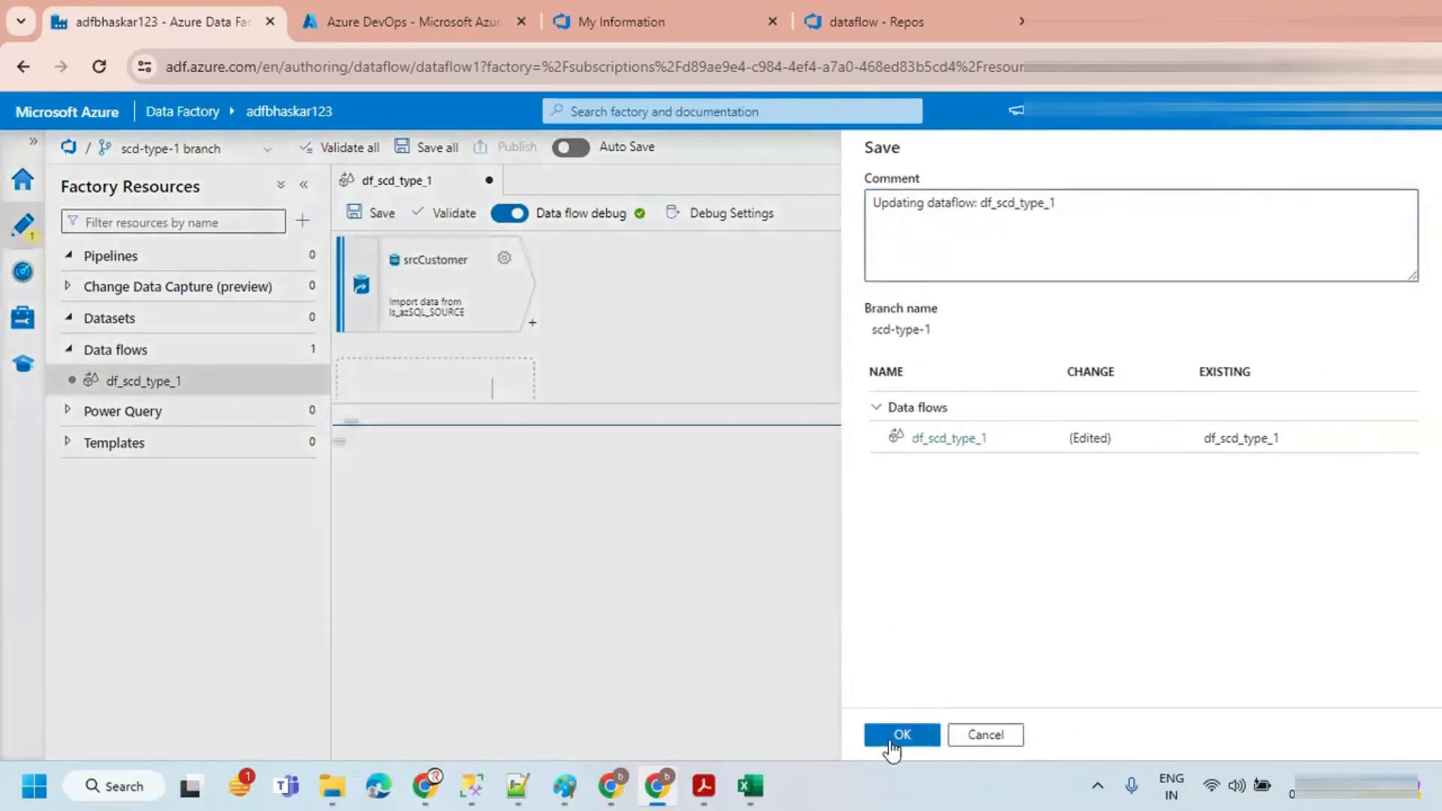
left_click(890, 736)
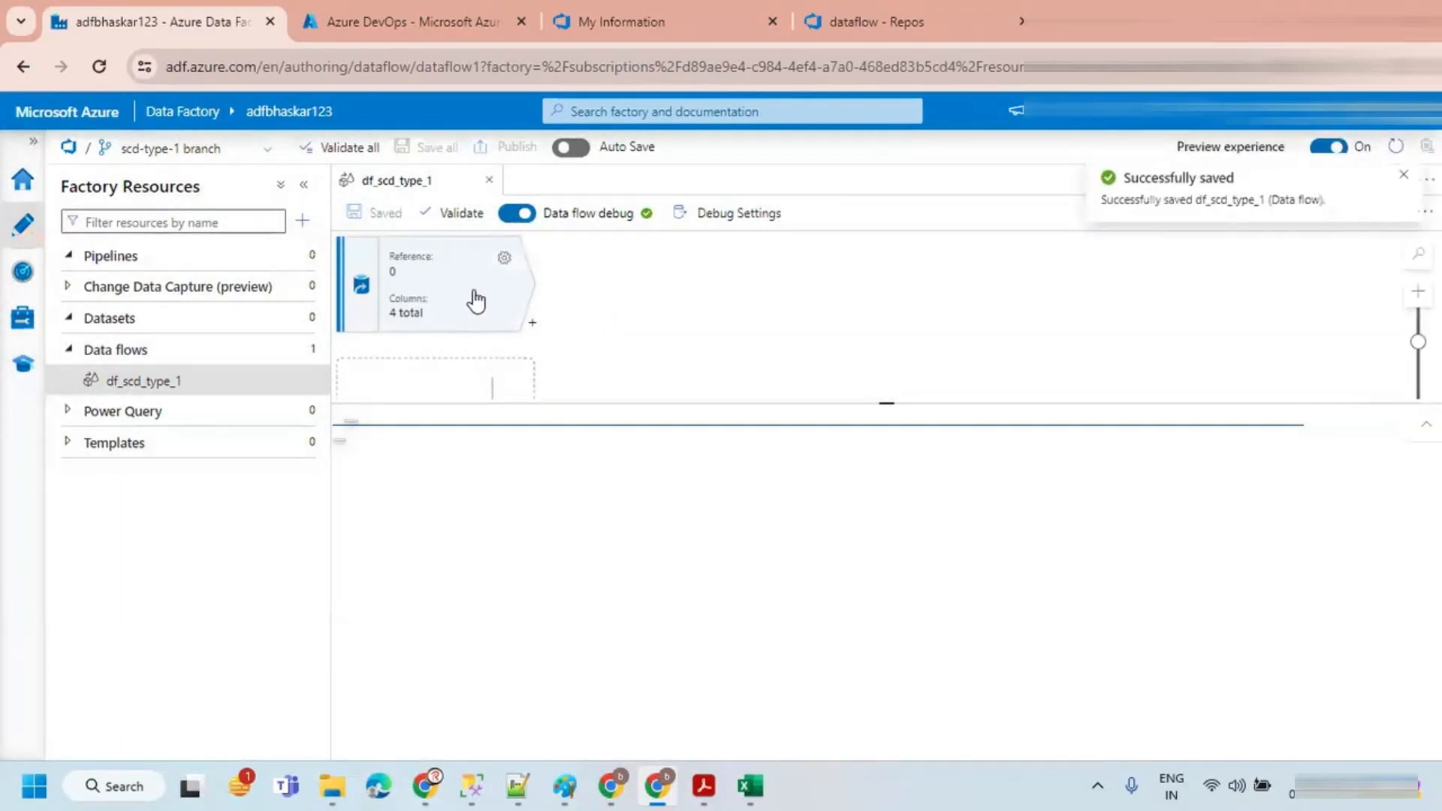
Step: Reopen the df_scd_type_1 data flow and preview the srcCustomer source data
left_click(489, 180)
left_click(143, 384)
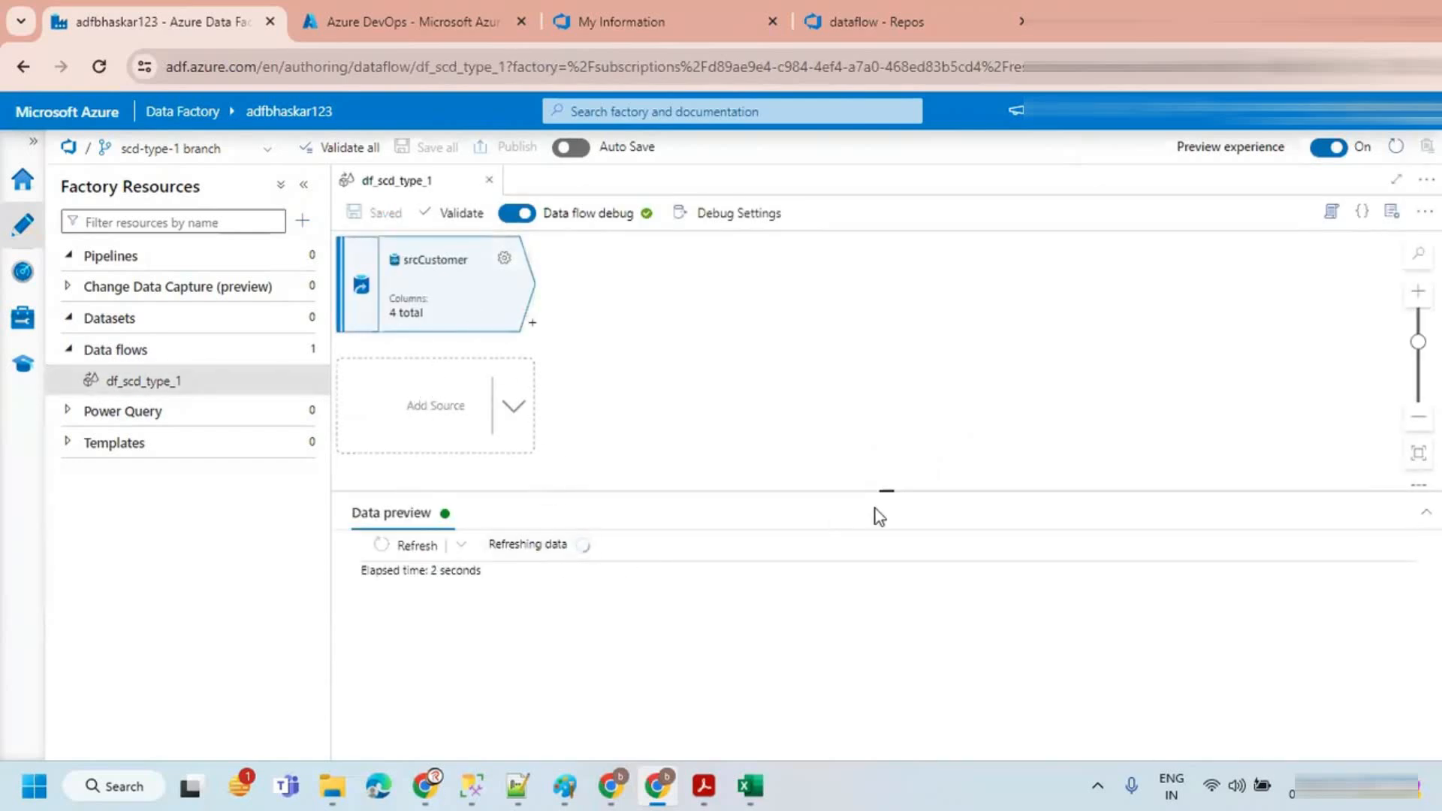
left_click_drag(881, 491, 877, 443)
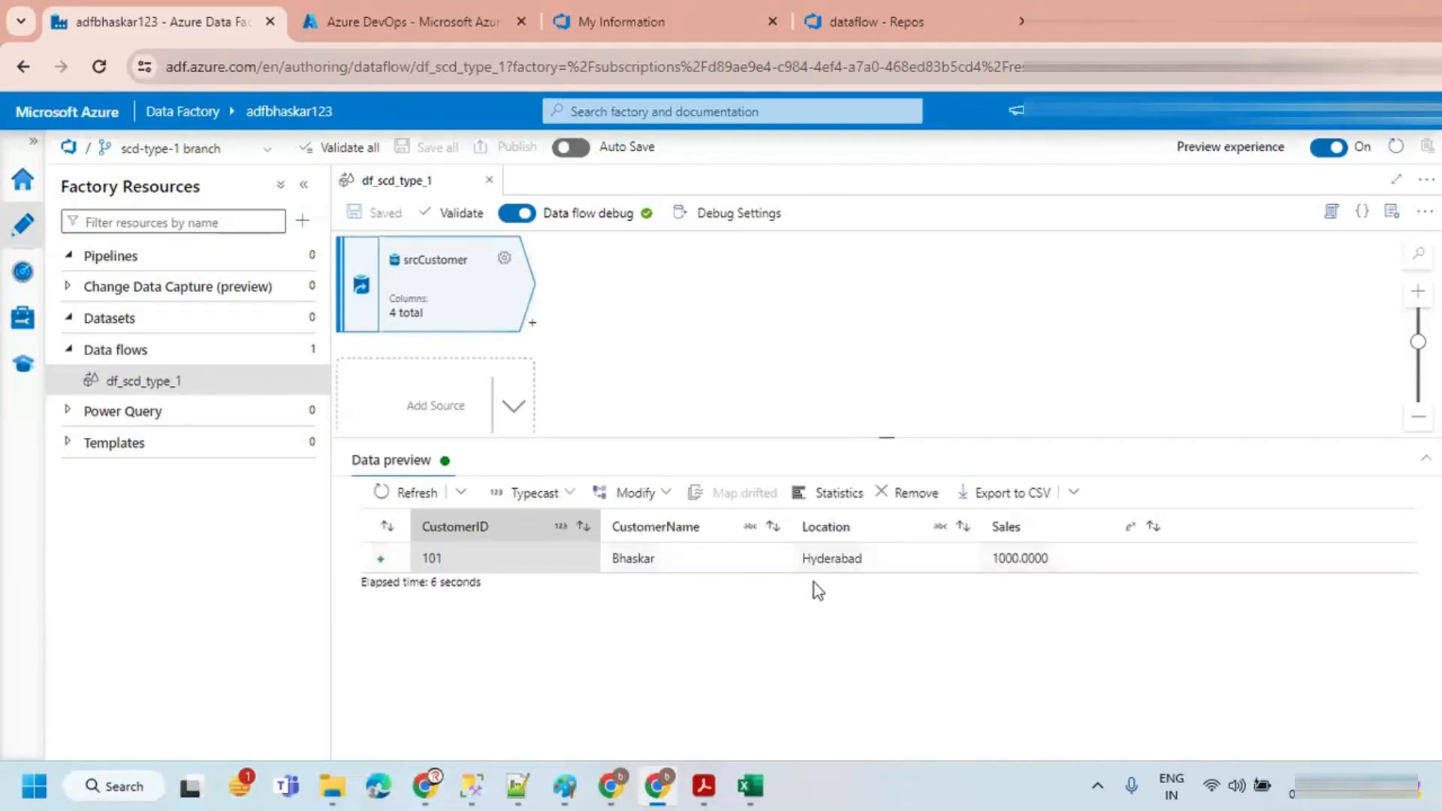
Step: Add a second source to the data flow and name its output stream trgCustomer
left_click(517, 409)
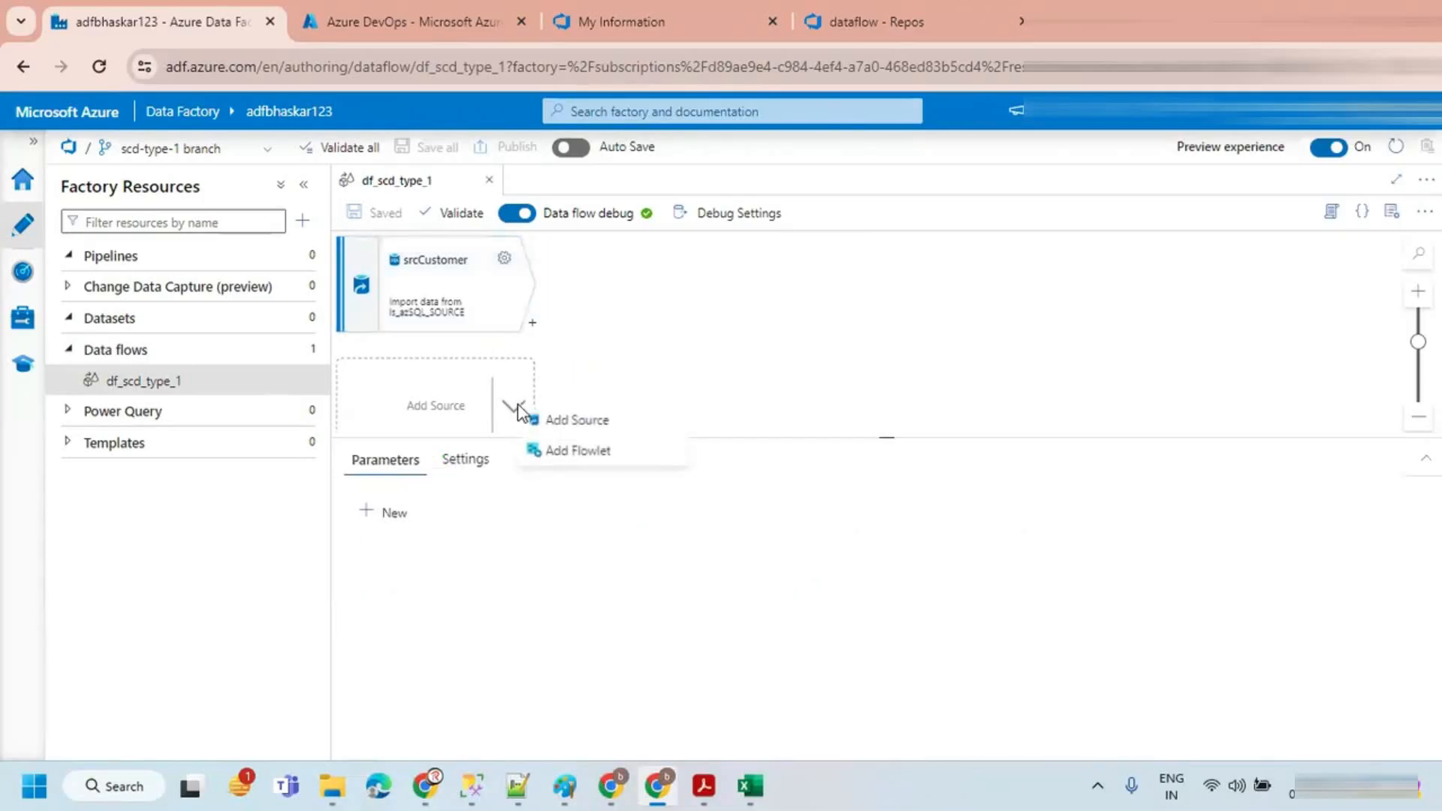
left_click(584, 422)
key("ctrl+a")
key("BackSpace")
type("trgCustomer")
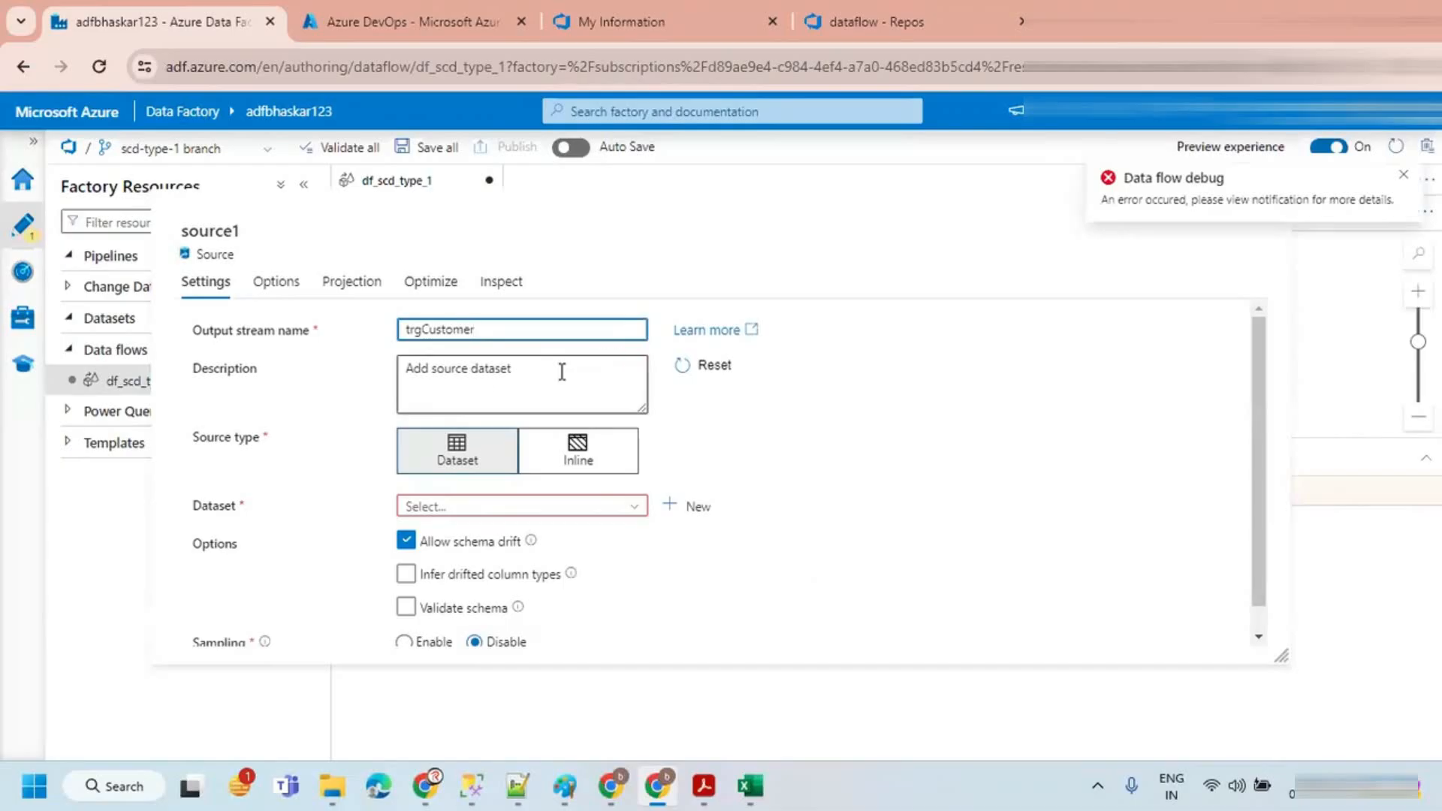
Step: Make trgCustomer an inline Azure SQL Database source using the ls_azSQL_TARGET linked service
left_click(555, 460)
left_click(484, 506)
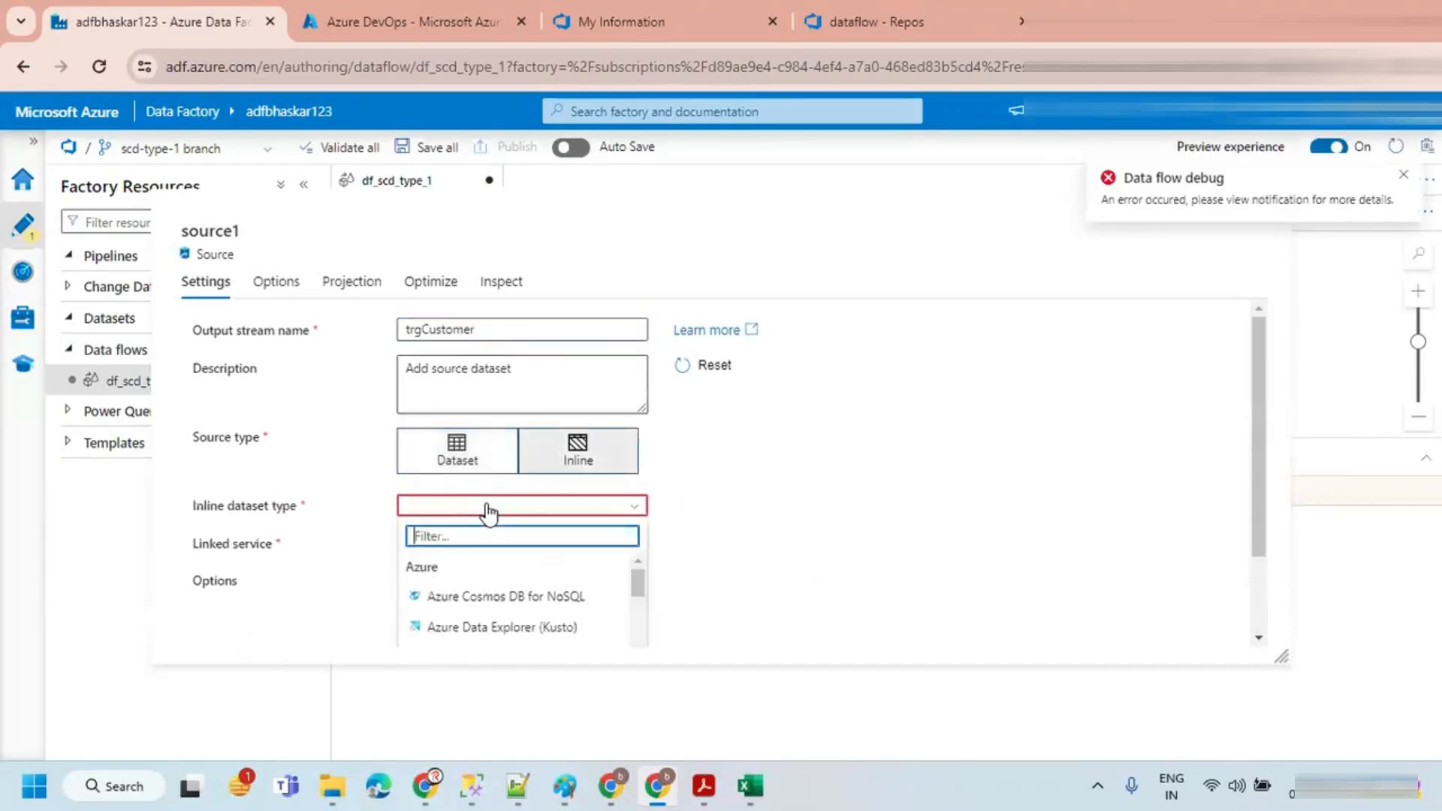
type("Azure sq")
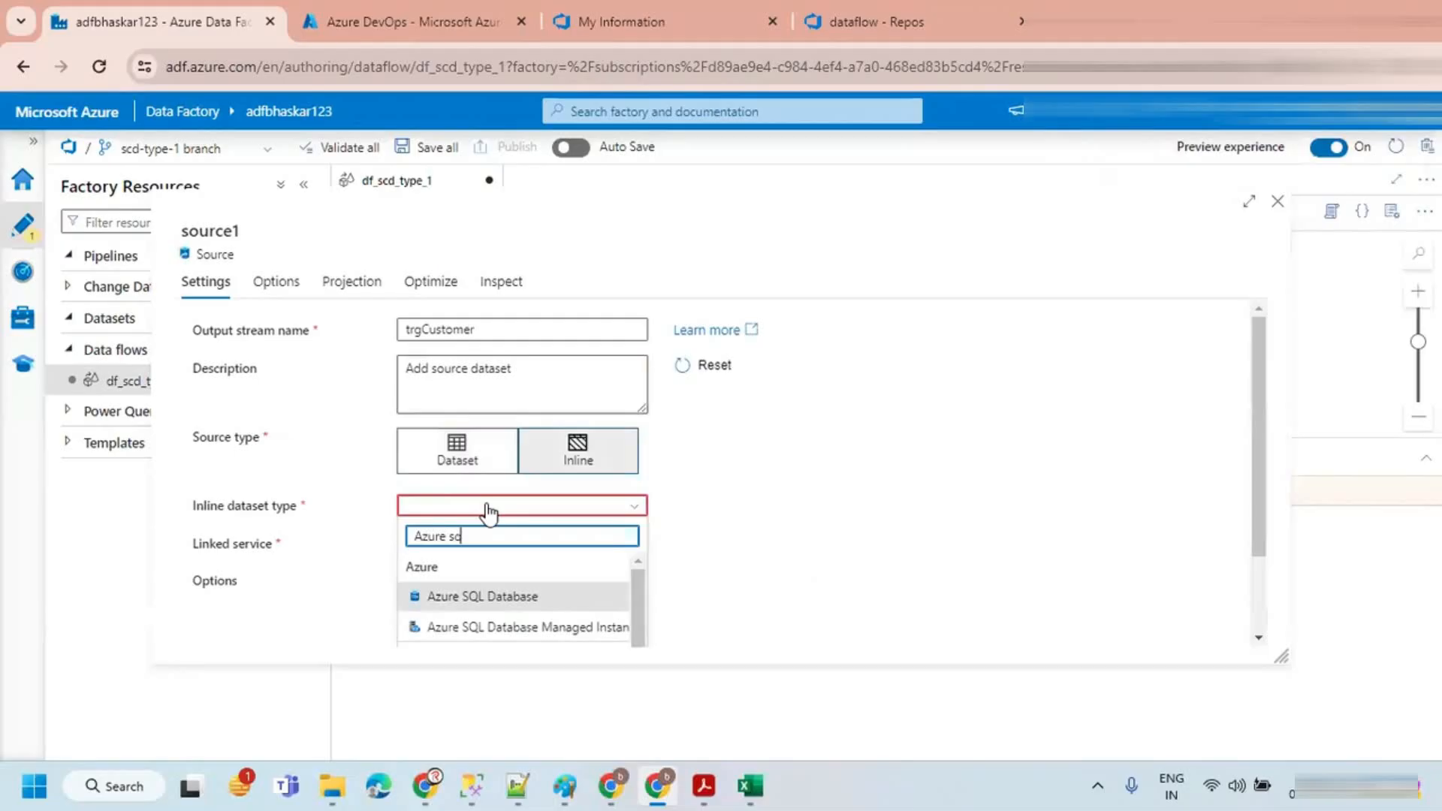
left_click(499, 599)
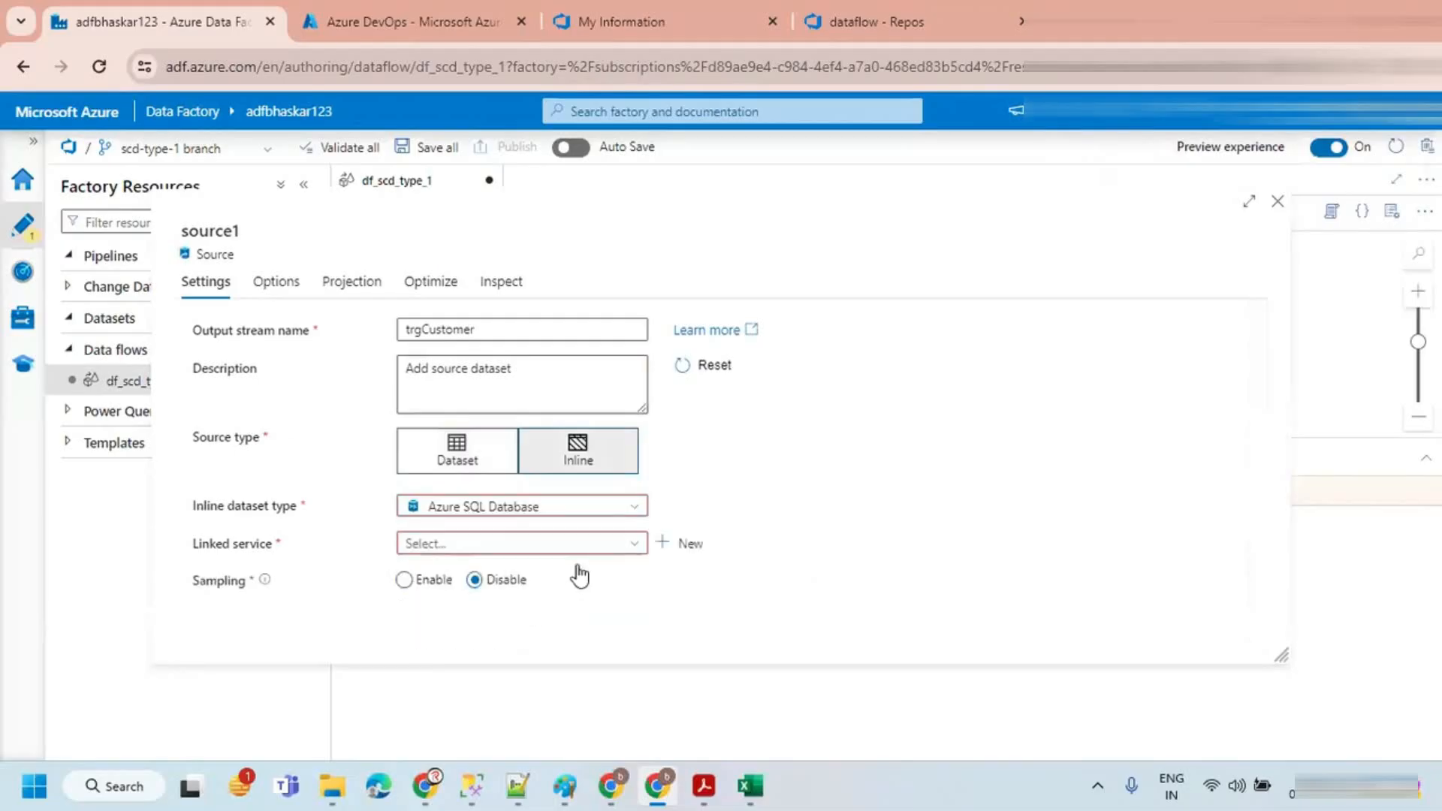
left_click(505, 547)
left_click(480, 635)
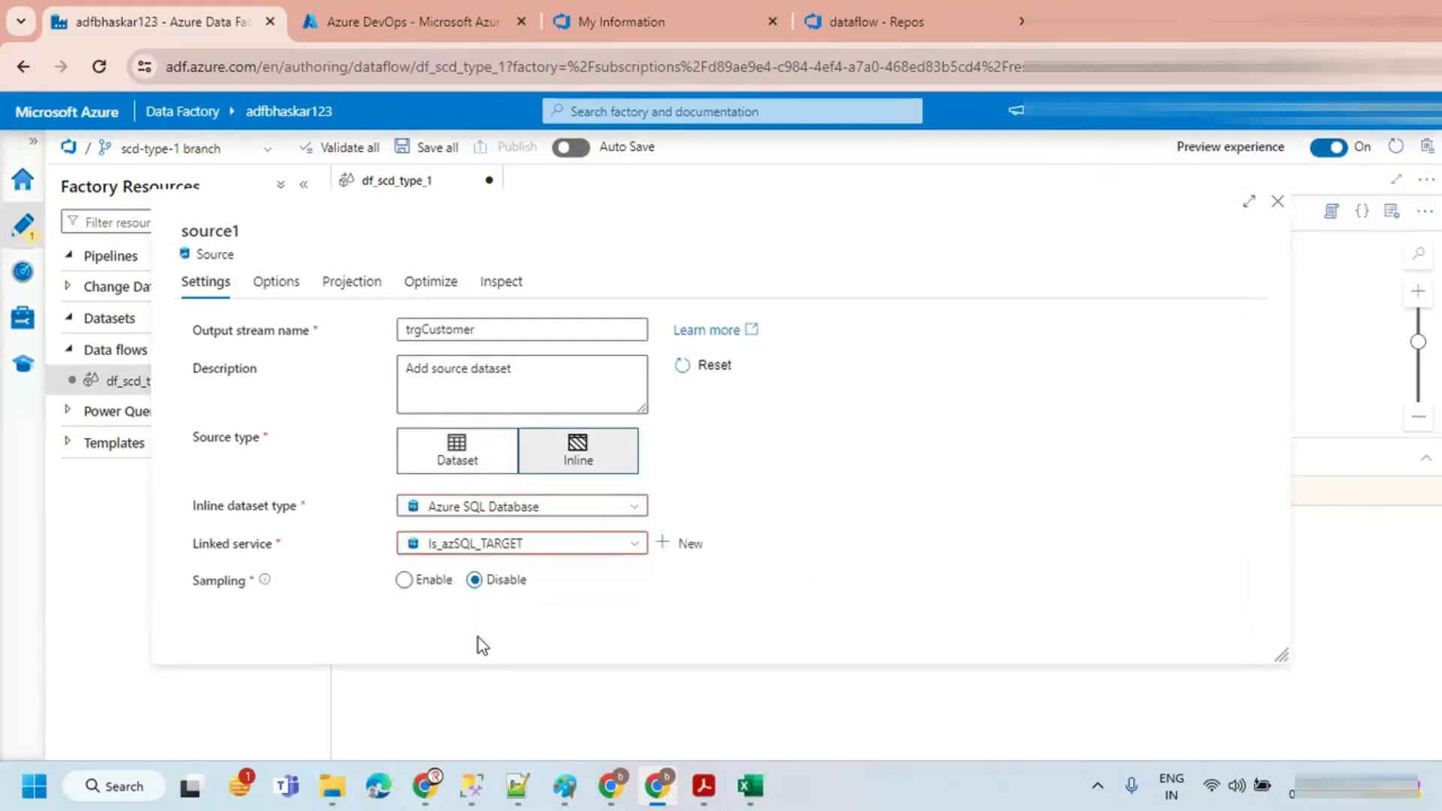
Step: Switch trgCustomer's input to Query and paste the customer SELECT query into the Query box
left_click(268, 290)
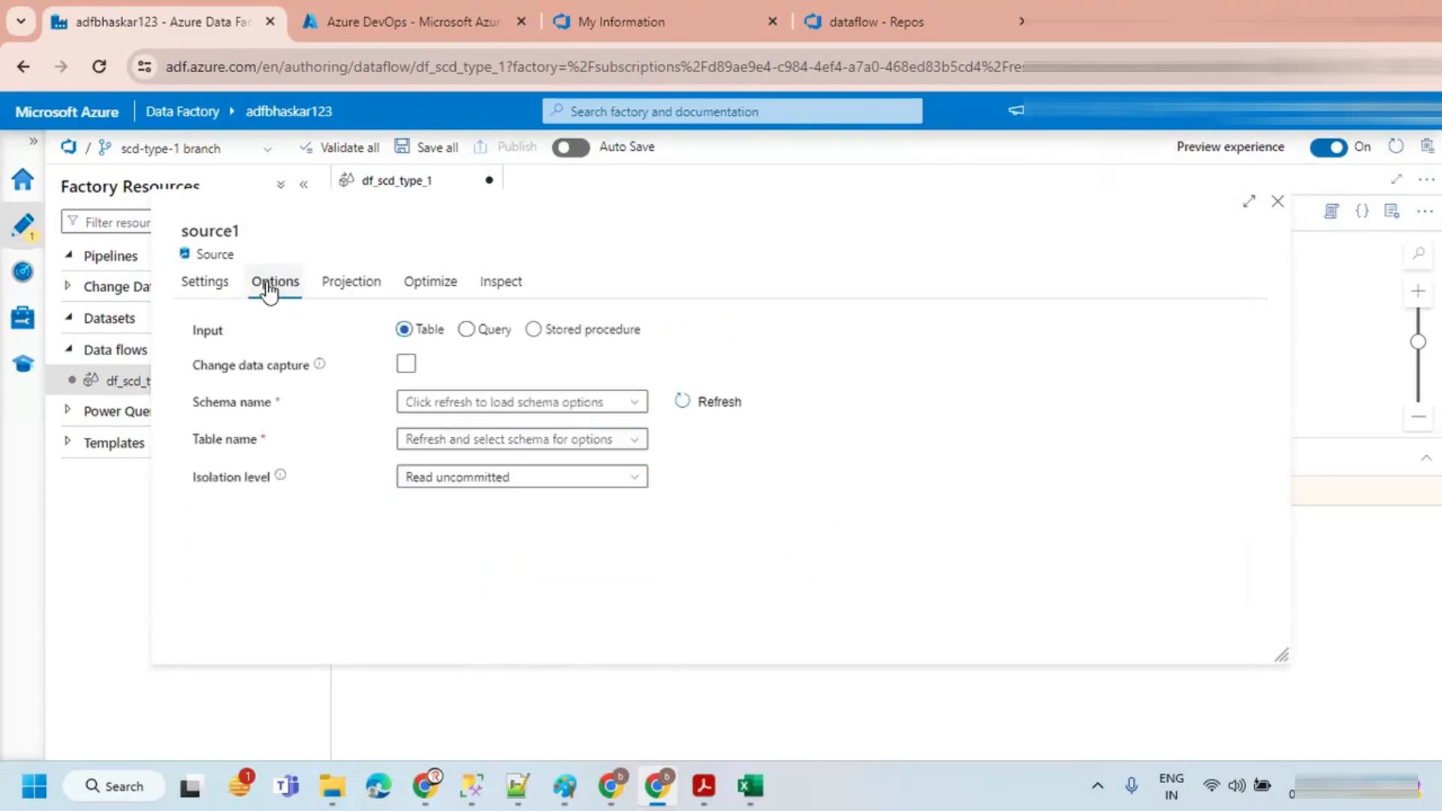
left_click(466, 329)
left_click(452, 398)
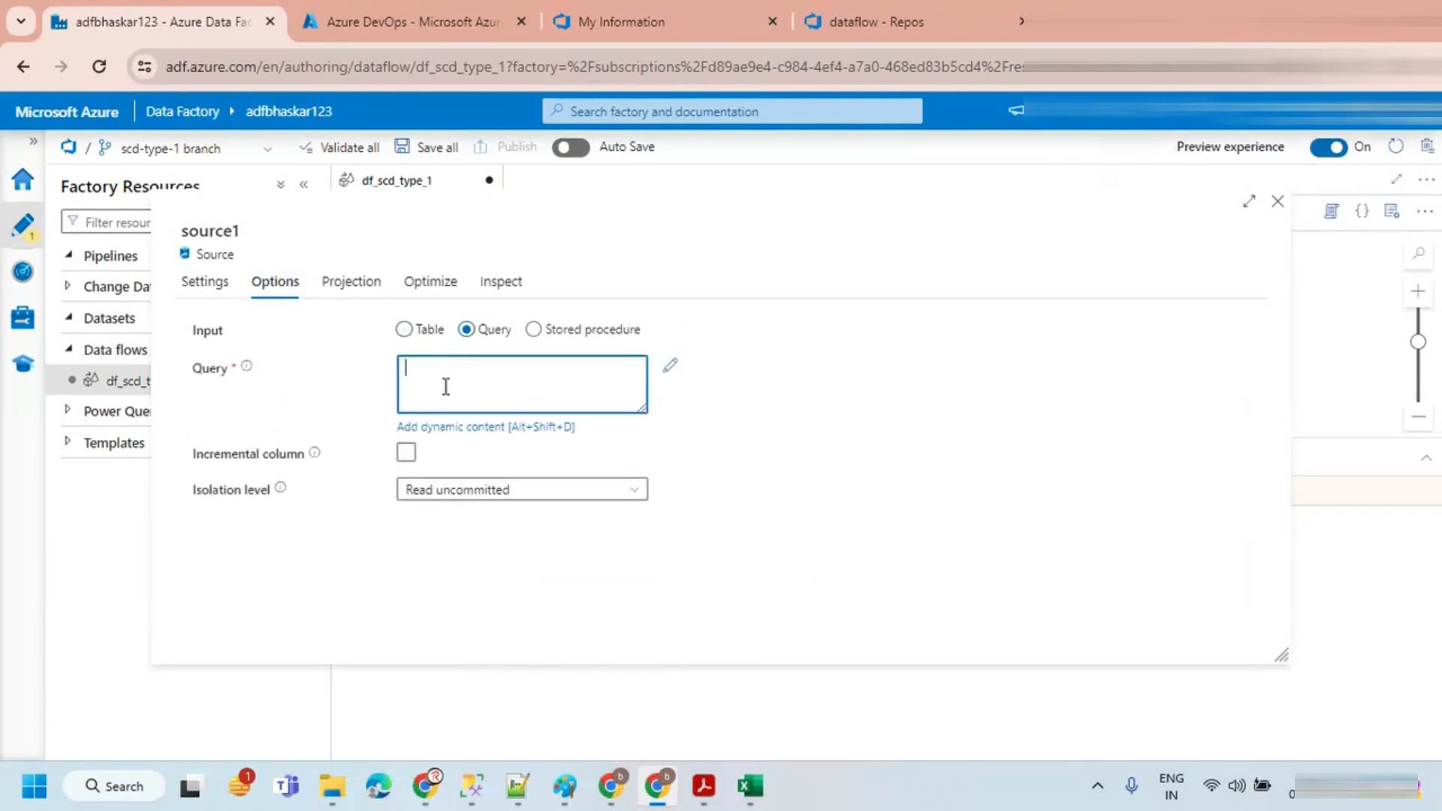
key("ctrl+v")
scroll(536, 405, "up", 2)
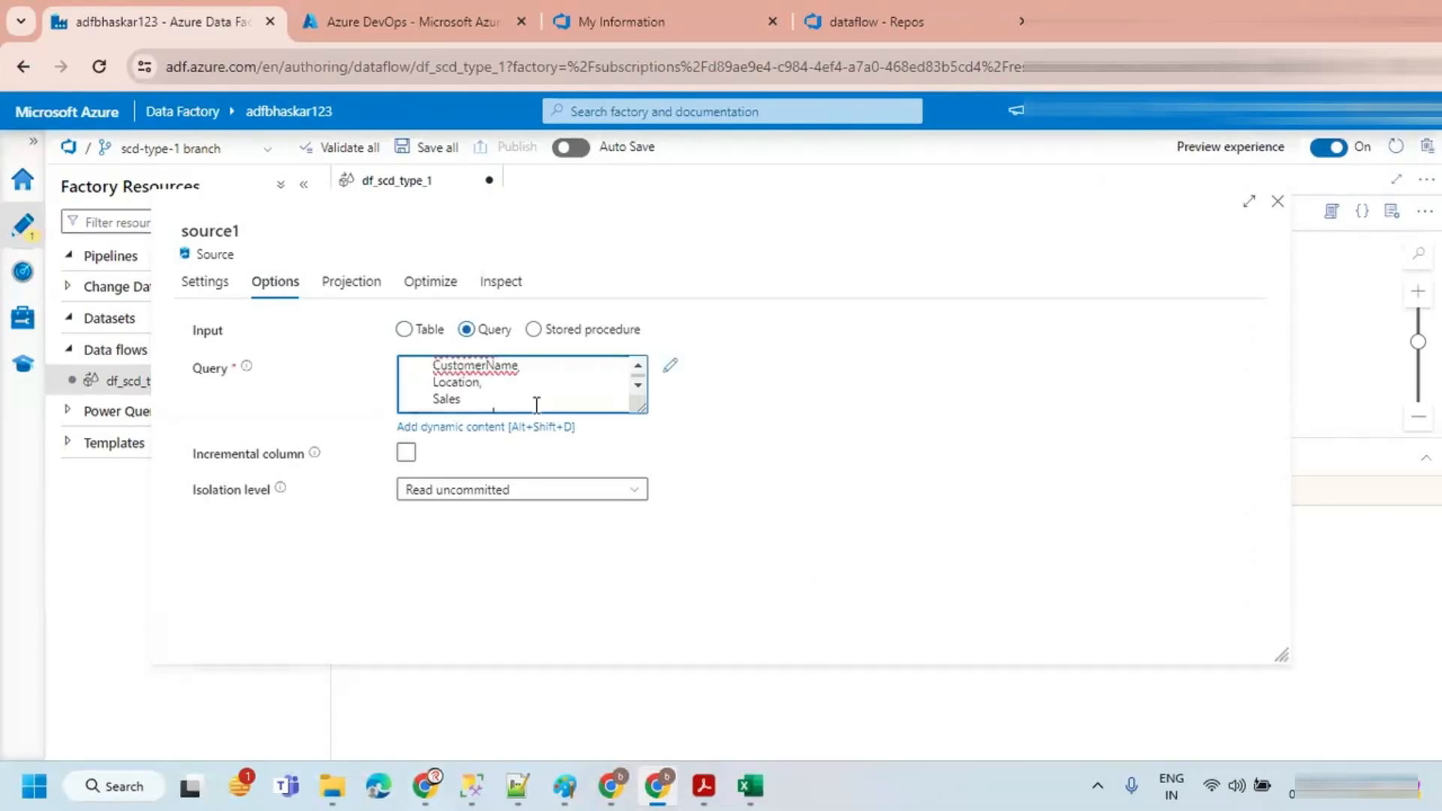
scroll(536, 405, "down", 2)
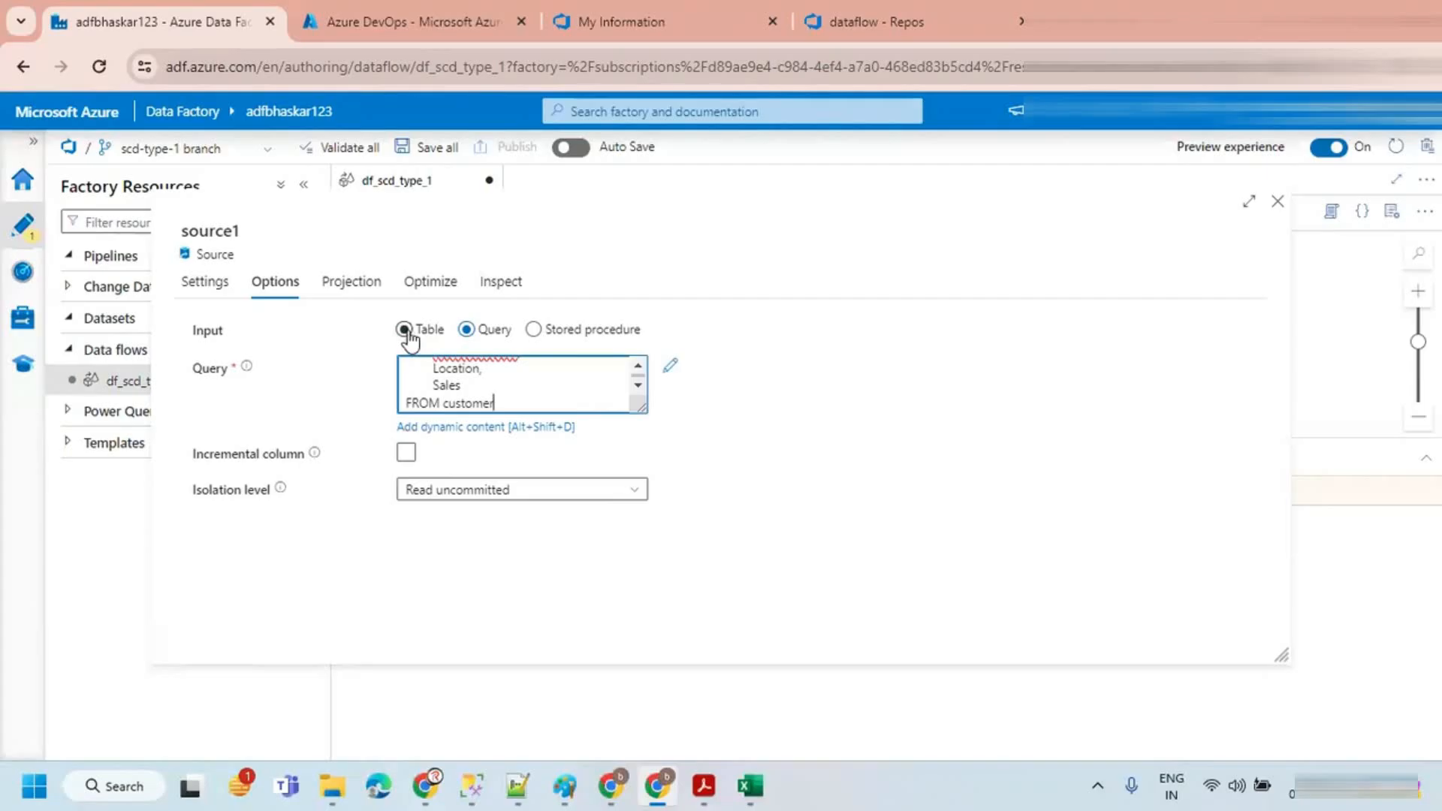
Step: Import the trgCustomer source's schema on its Projection tab and close the settings panel
left_click(352, 282)
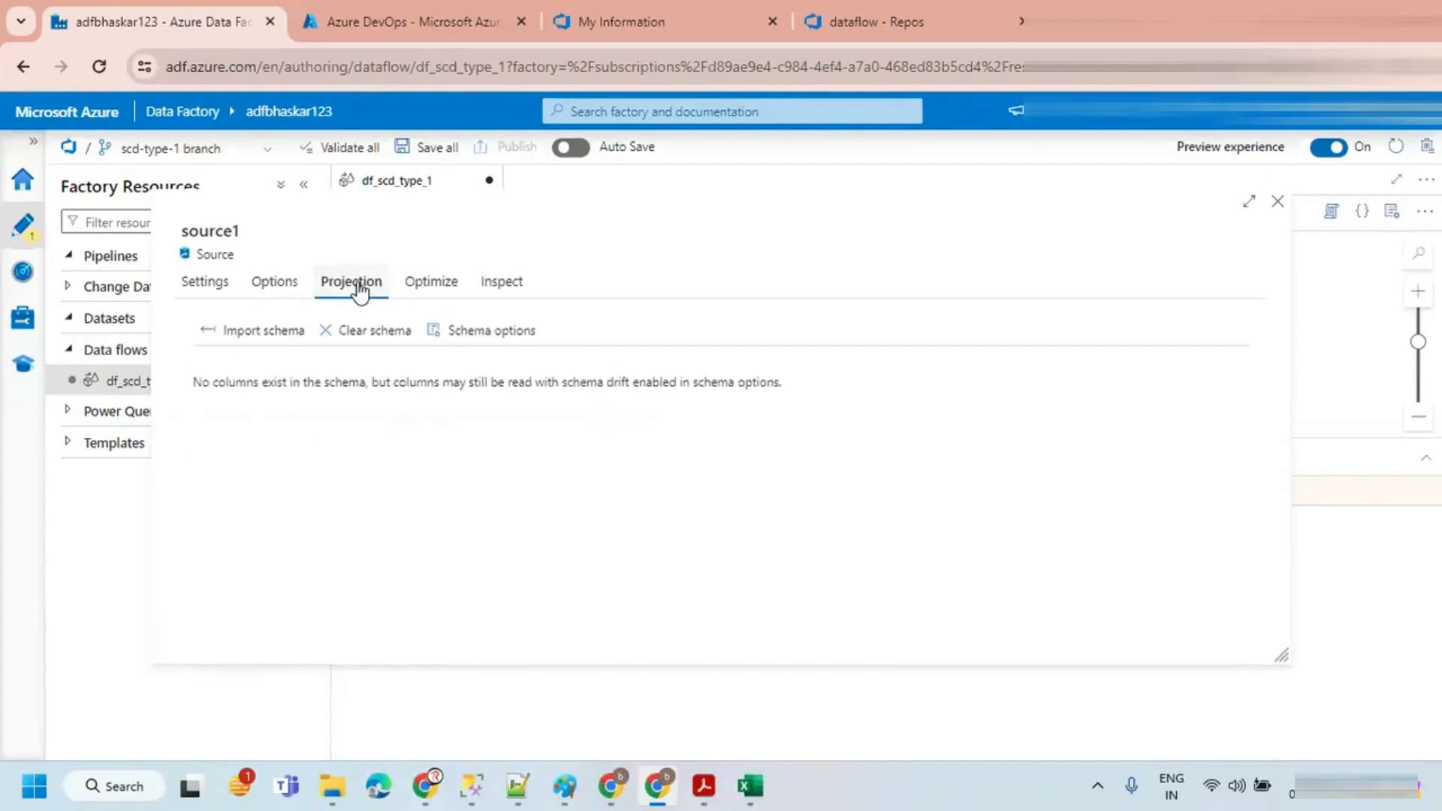
left_click(256, 329)
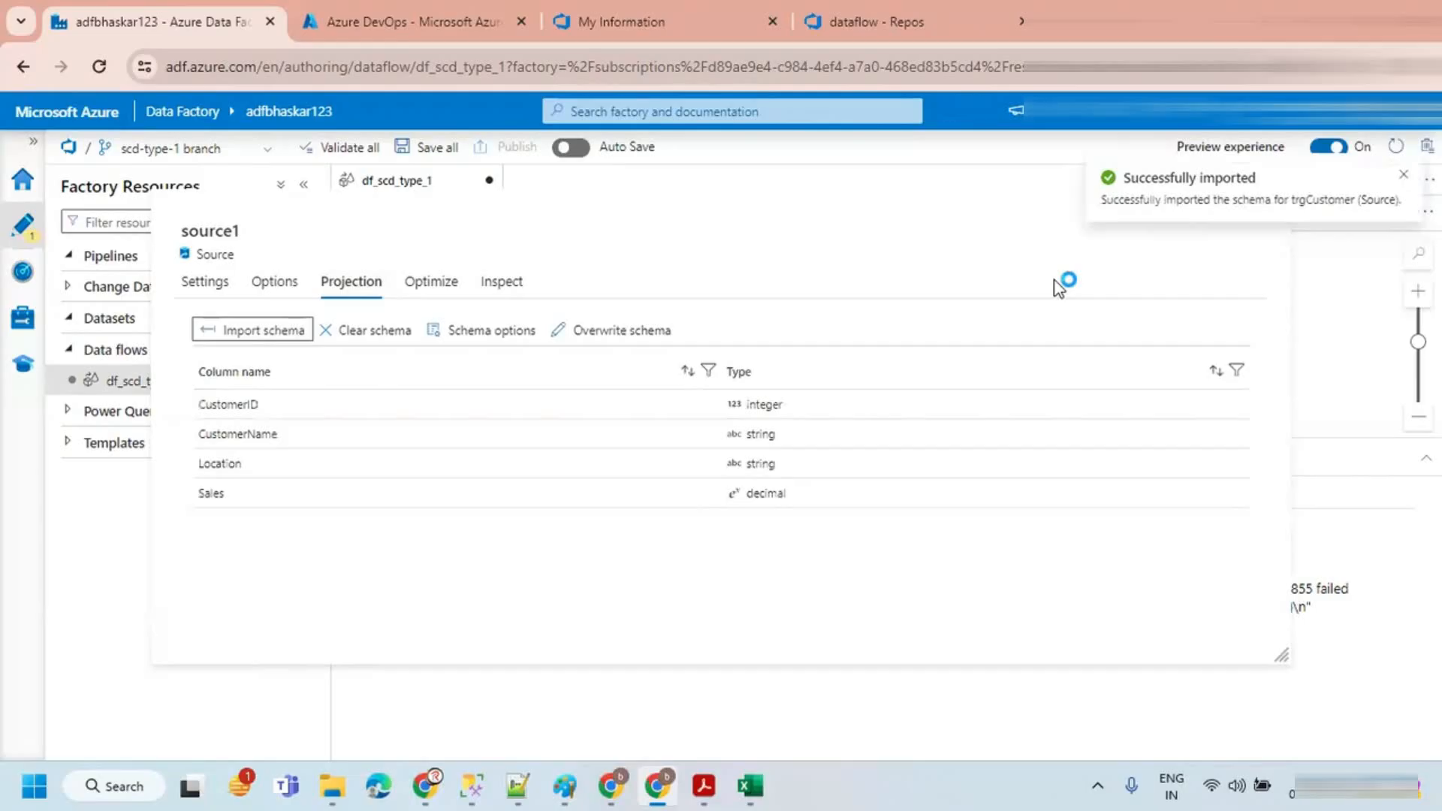
left_click(1403, 176)
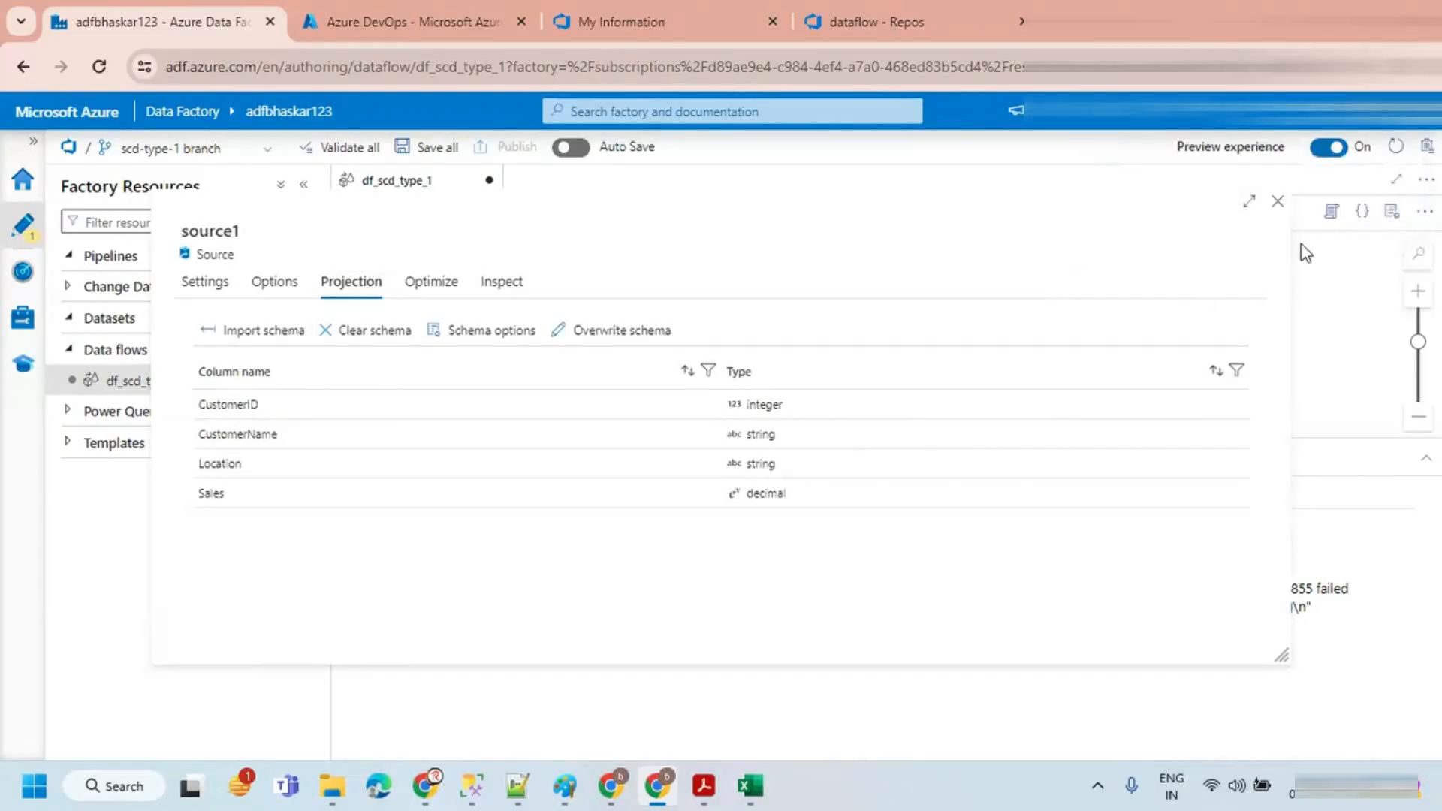
left_click(1277, 204)
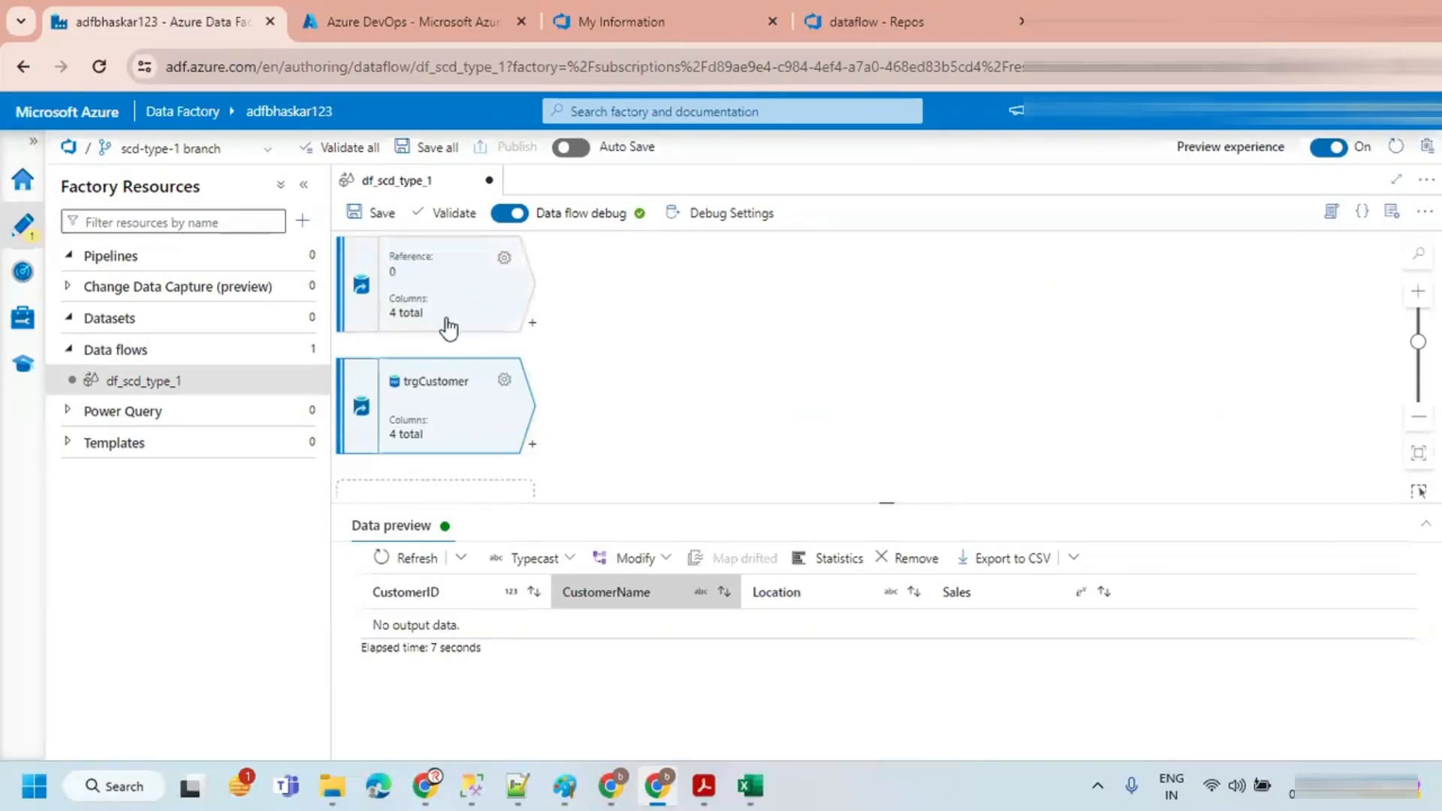
Step: Switch to Excel to compare the source and target customer tables, then return to the browser
left_click(749, 786)
left_click(247, 301)
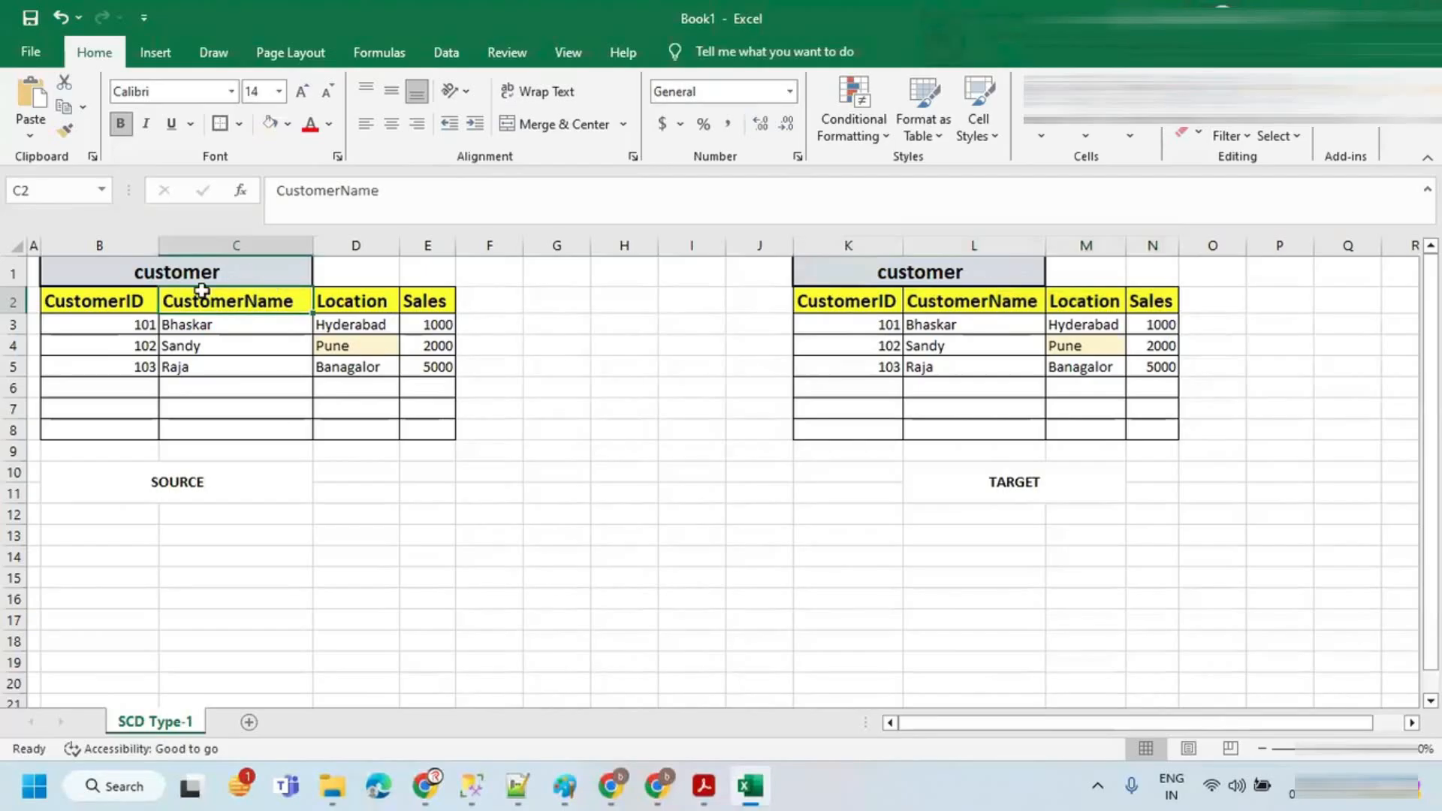
left_click_drag(132, 306, 421, 367)
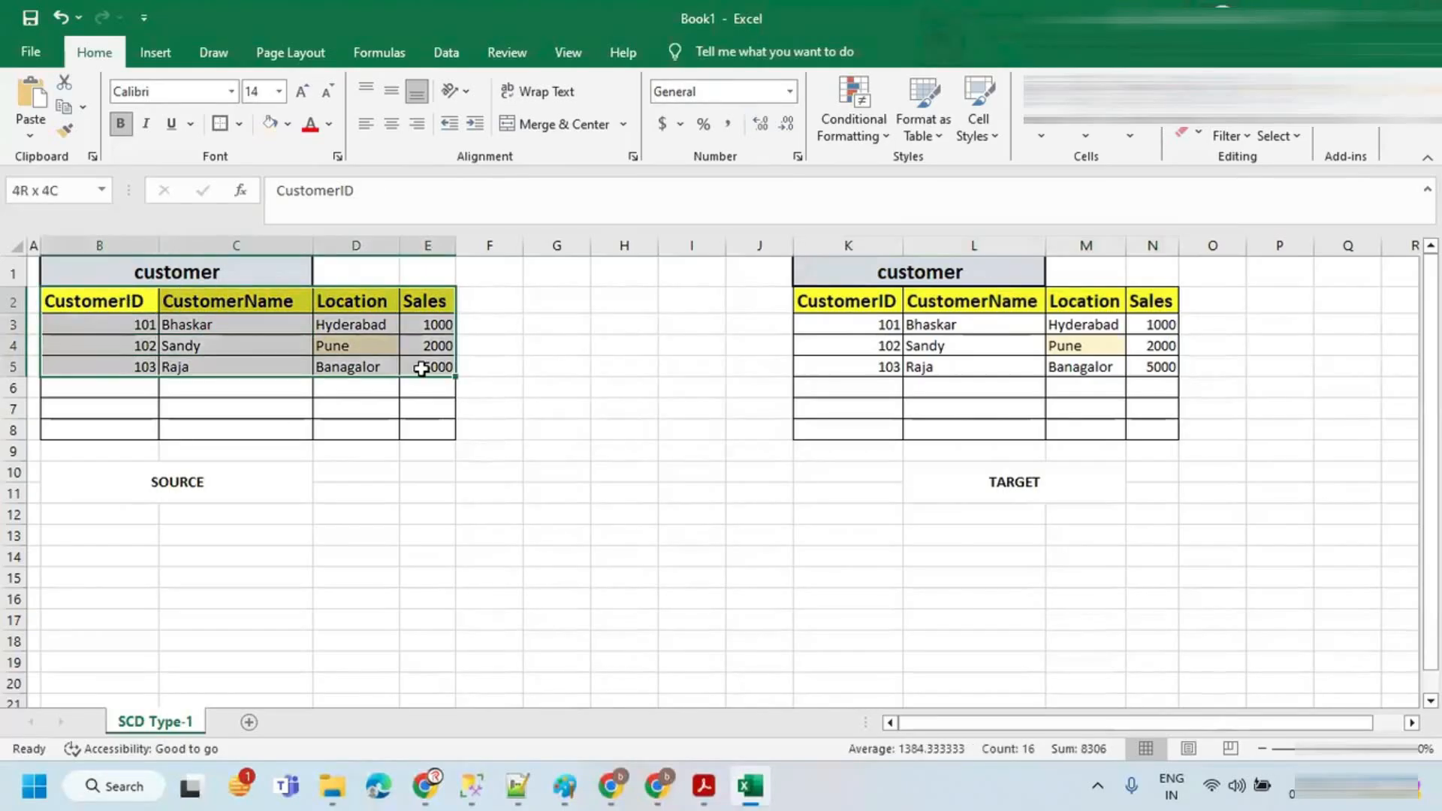
left_click_drag(807, 304, 1160, 366)
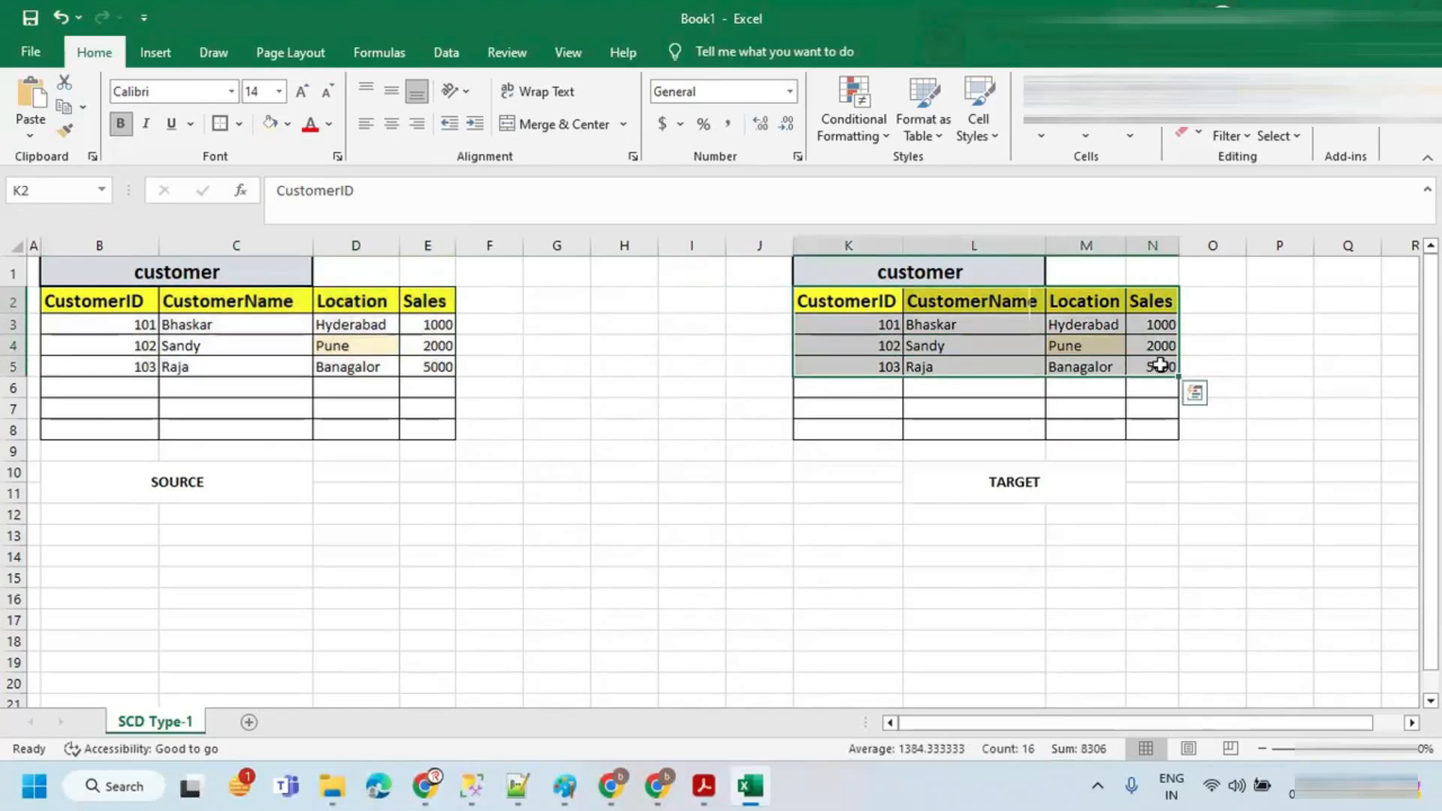
key("alt+Tab")
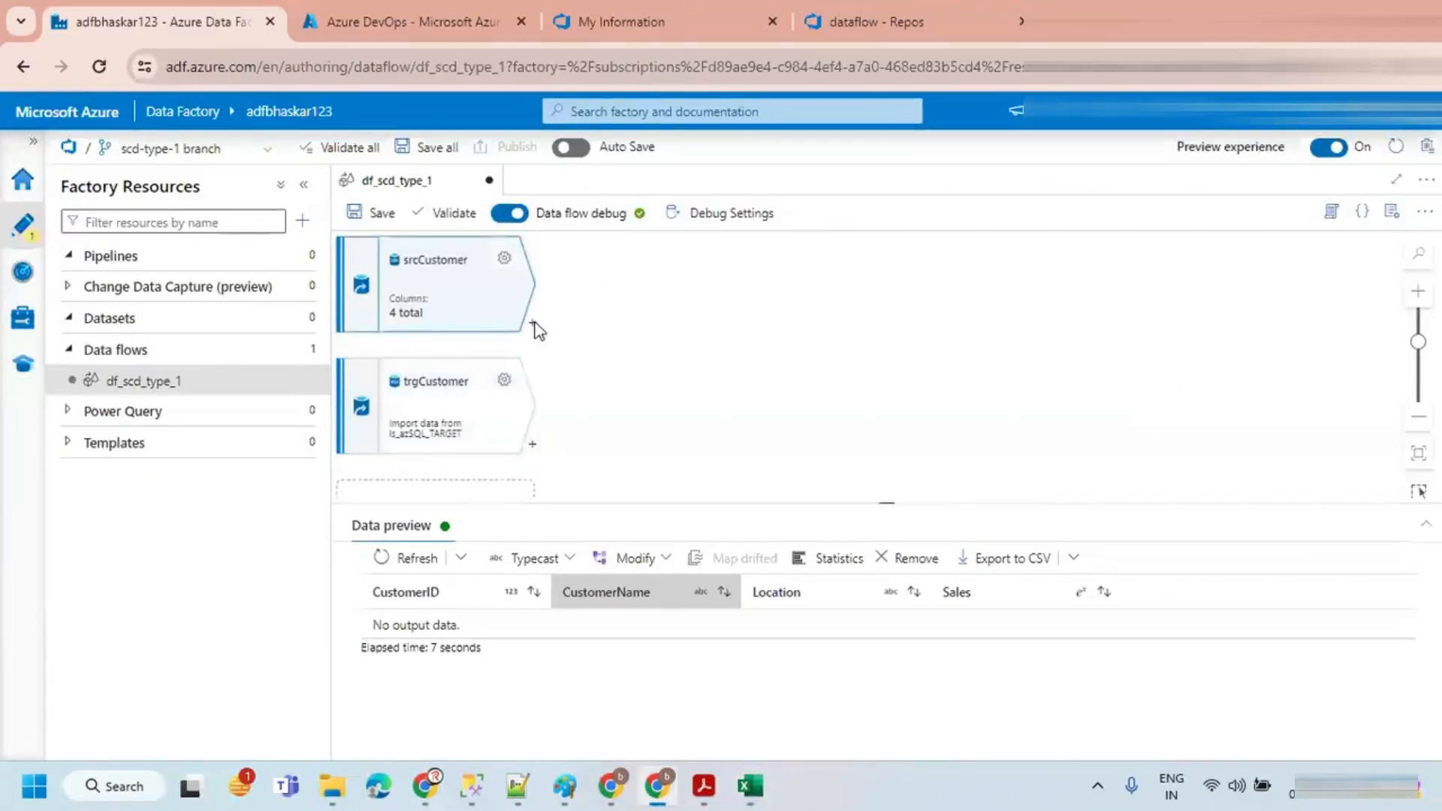
Step: Add a Select transformation after srcCustomer and name its output stream srcSelect
left_click(533, 325)
type("sel")
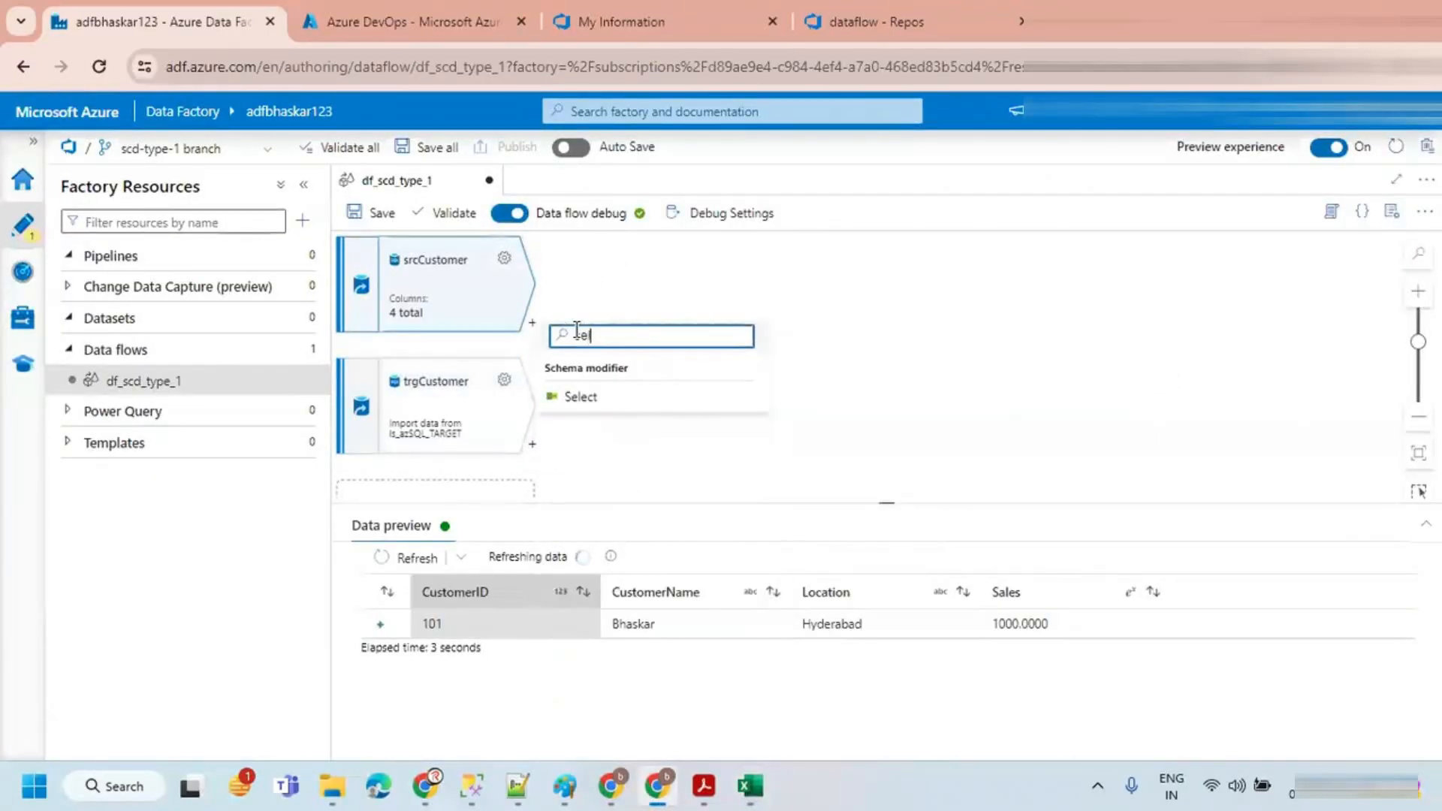
left_click(584, 398)
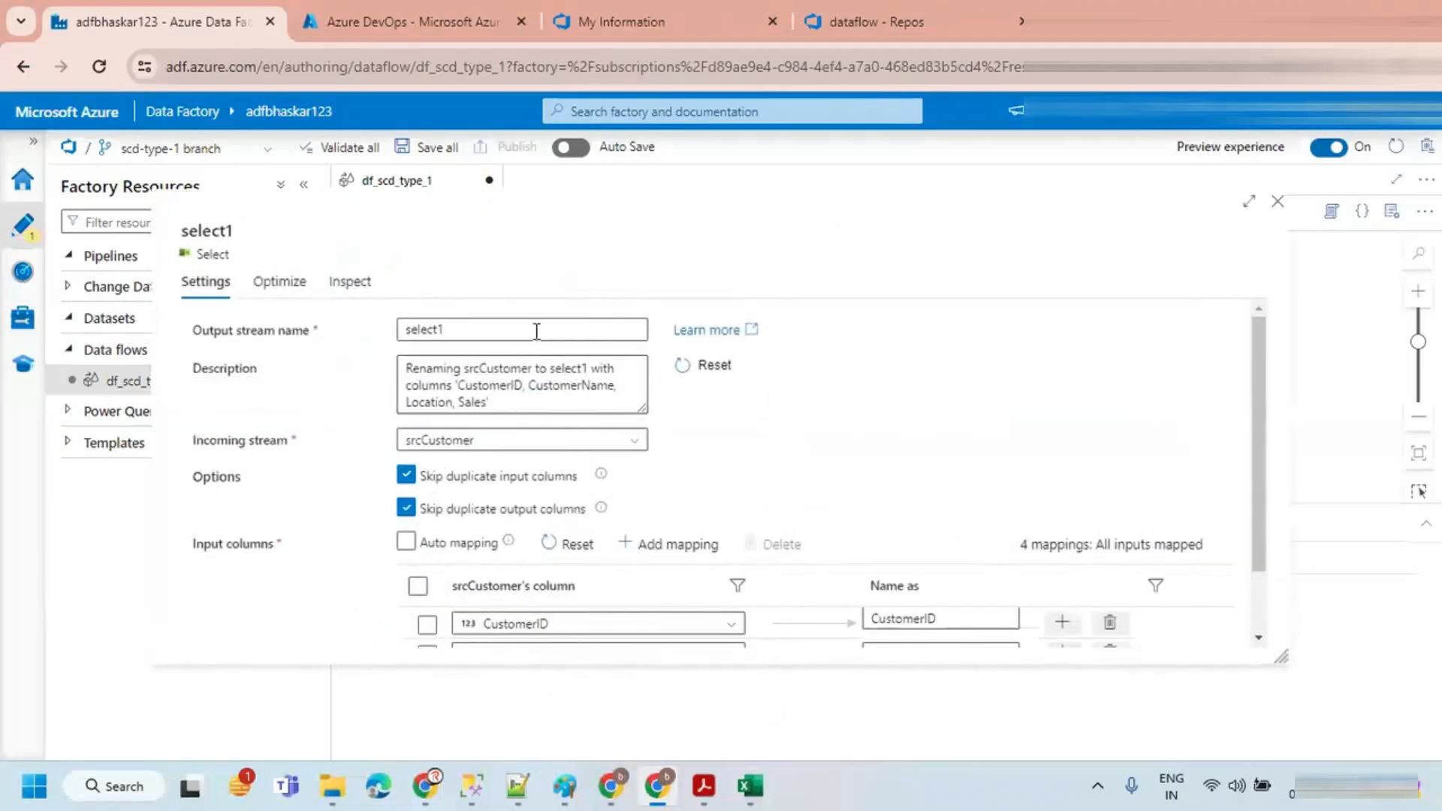
left_click_drag(525, 329, 398, 337)
type("srcSelect")
Step: Prefix all four srcSelect column names with src_ and close the Select settings
scroll(758, 493, "down", 2)
left_click(876, 540)
type("src_")
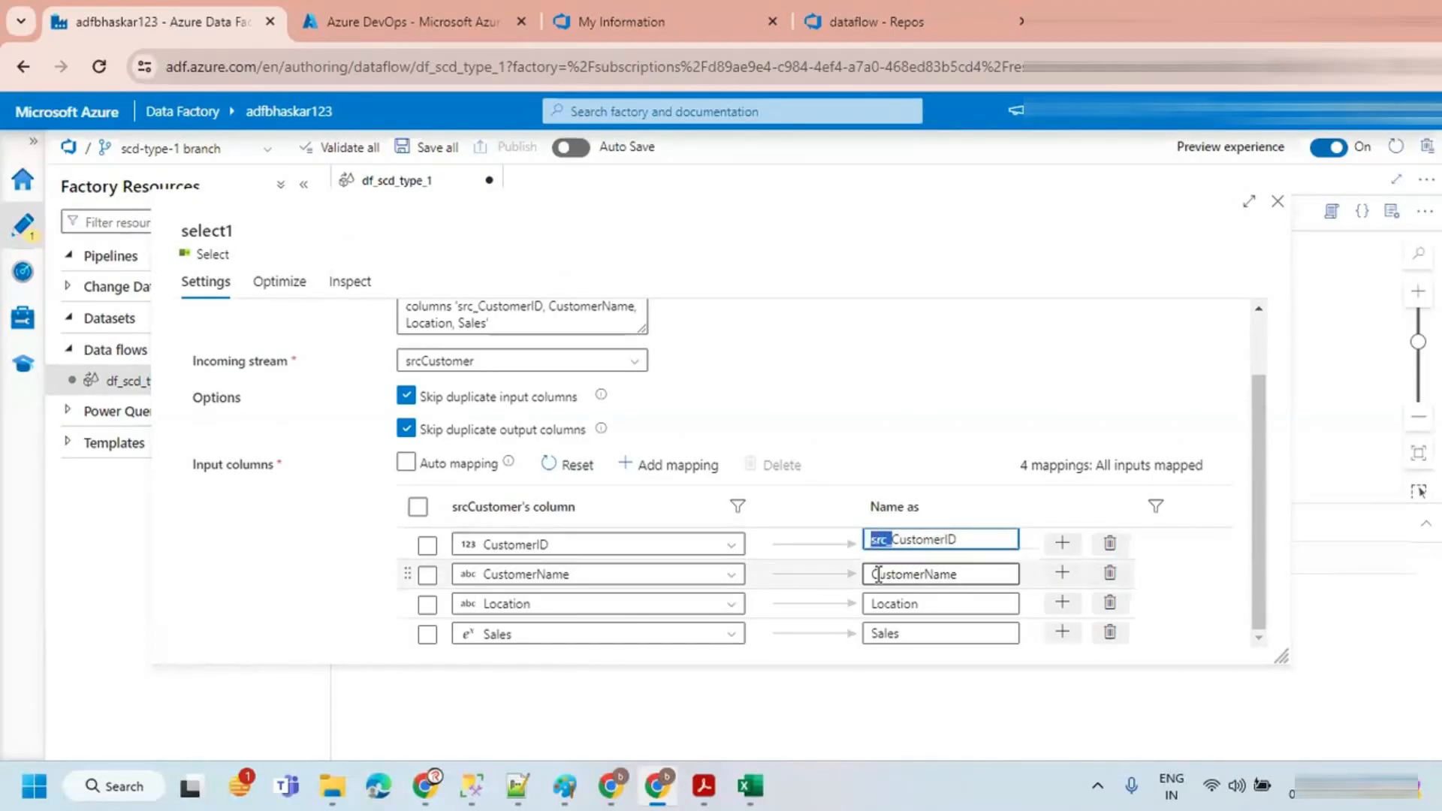
left_click(874, 573)
type("src_")
left_click(874, 605)
type("src_")
left_click(873, 633)
type("src_")
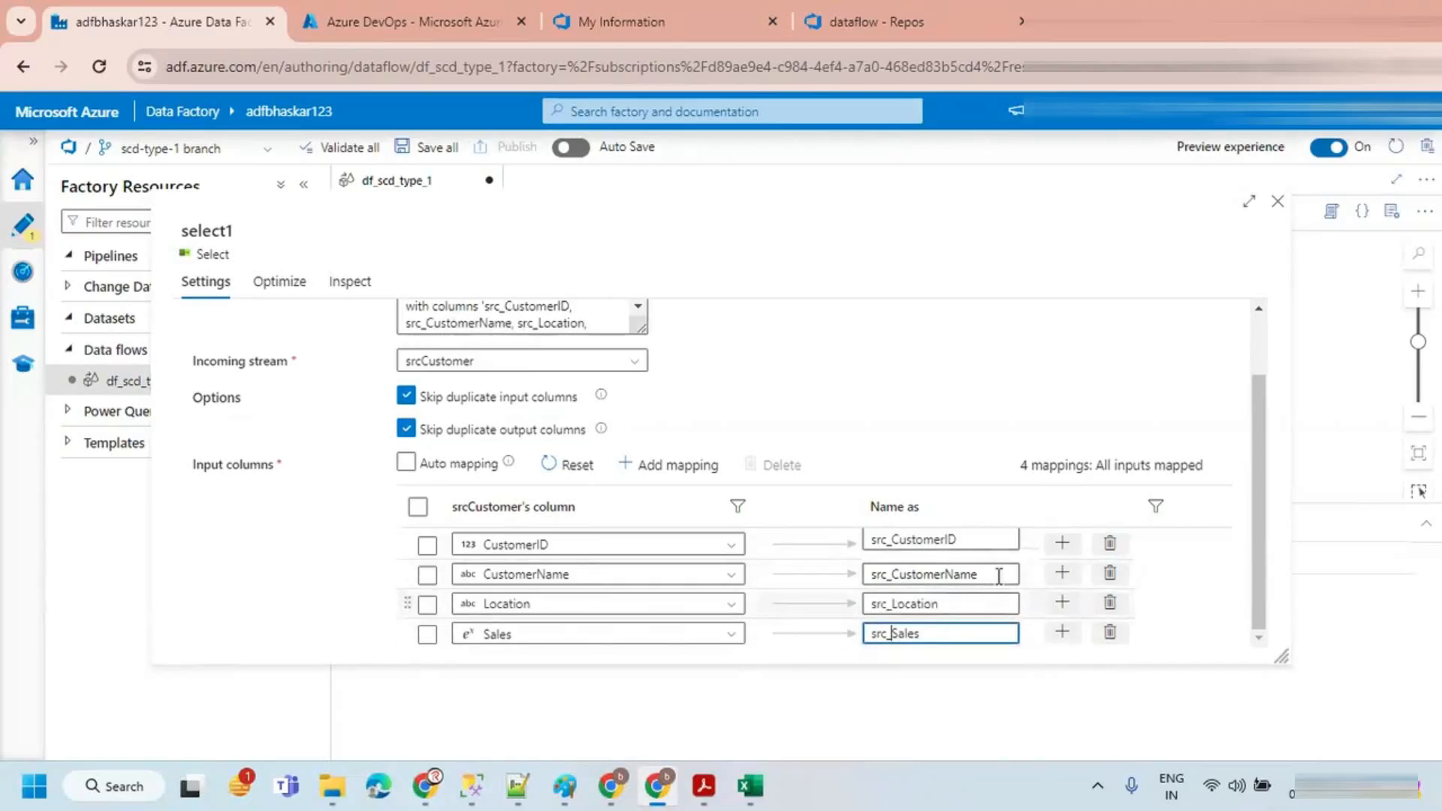
left_click(1276, 204)
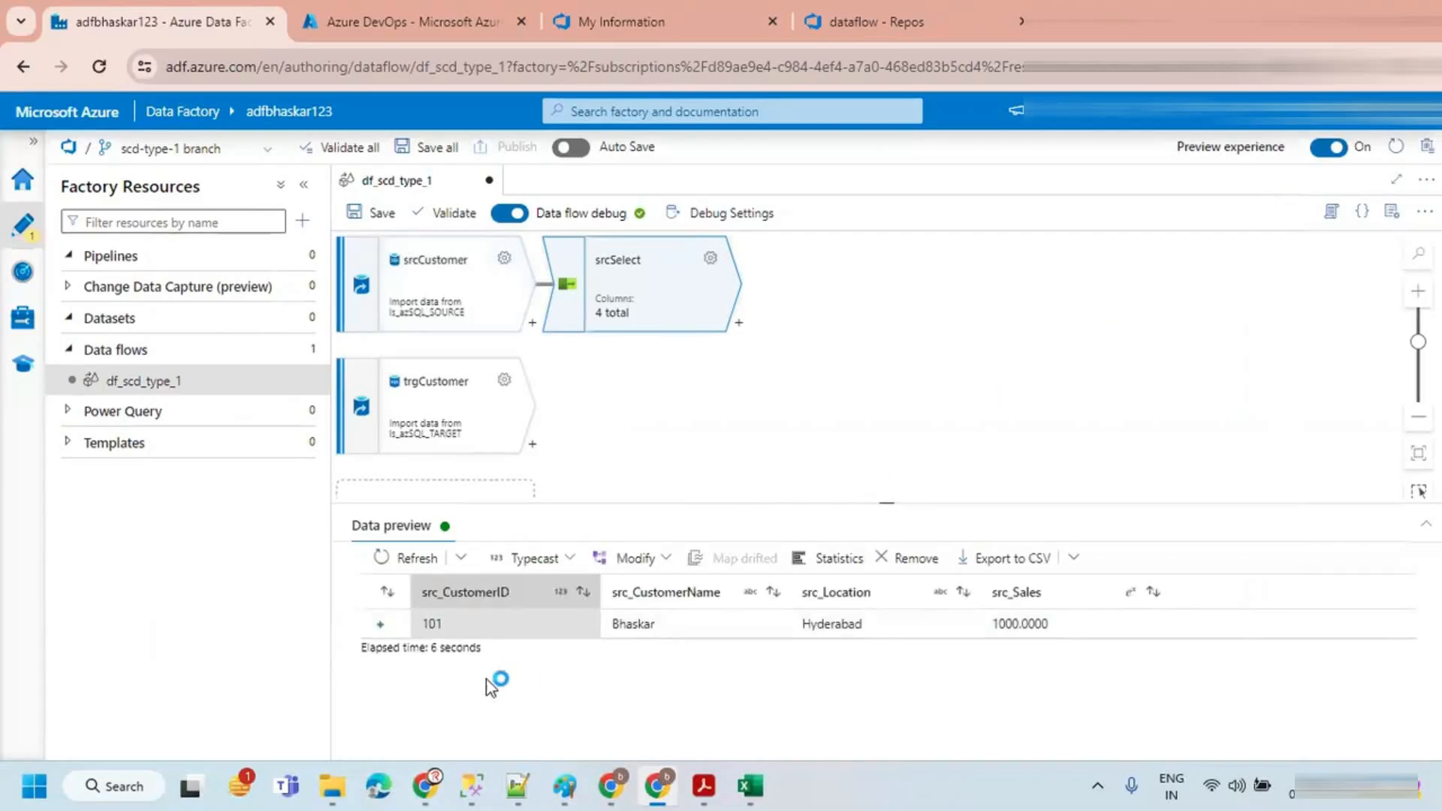
Step: Add a Select transformation after trgCustomer and name its output stream trgSelect
left_click(554, 612)
left_click(532, 444)
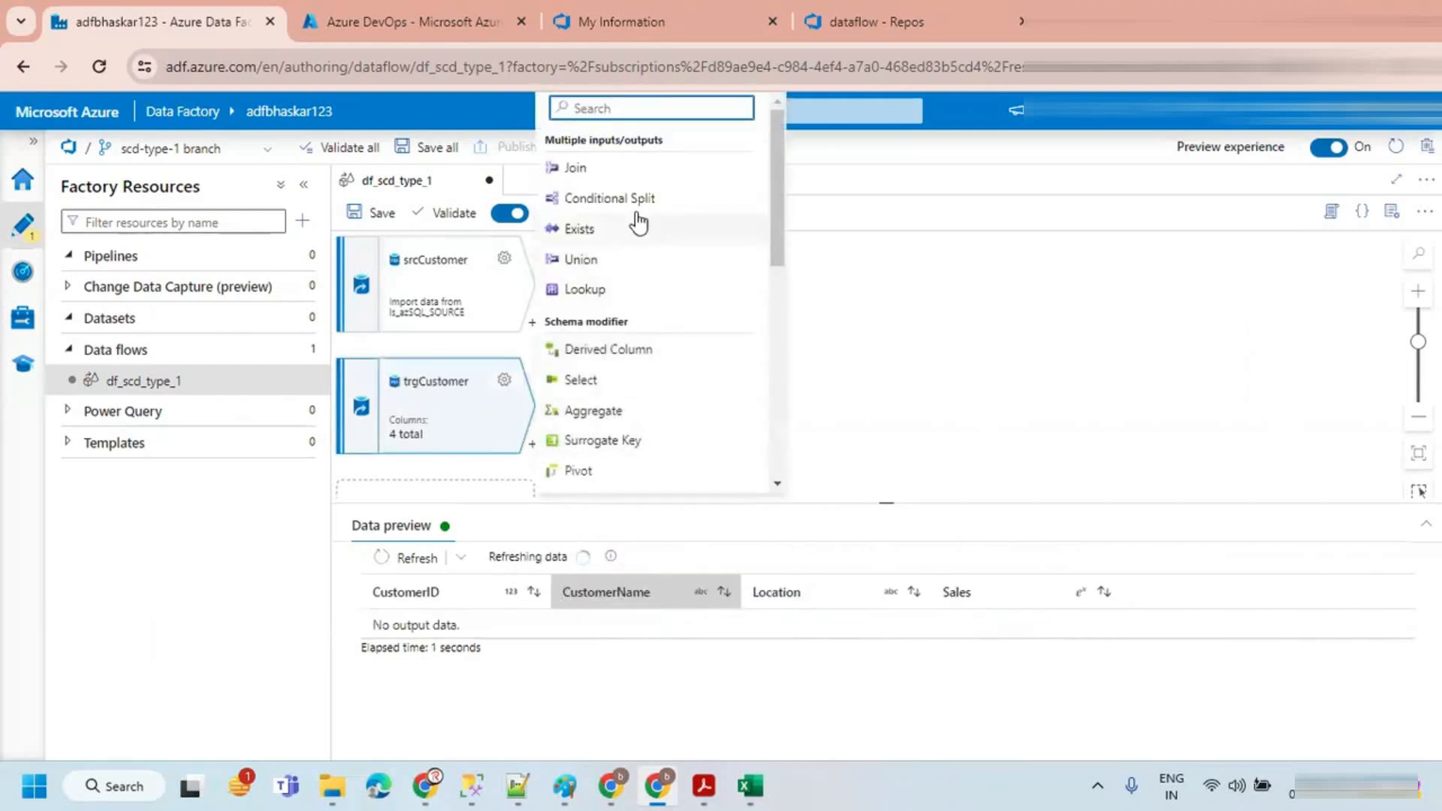
left_click(633, 386)
left_click_drag(473, 328, 353, 330)
type("trgSelect")
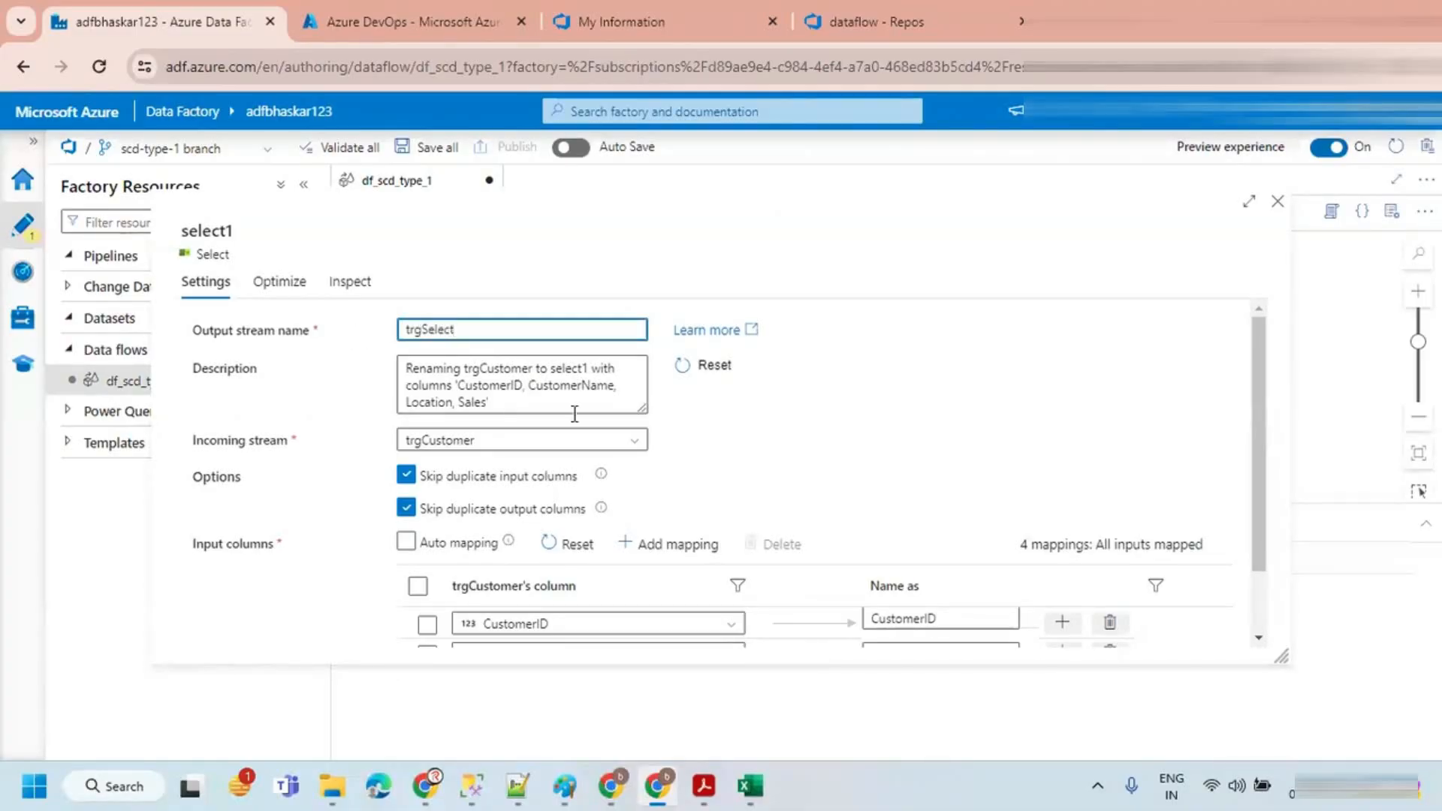
Step: Prefix all four trgSelect column names with trg_ and close the Select settings
scroll(856, 473, "down", 1)
left_click(873, 538)
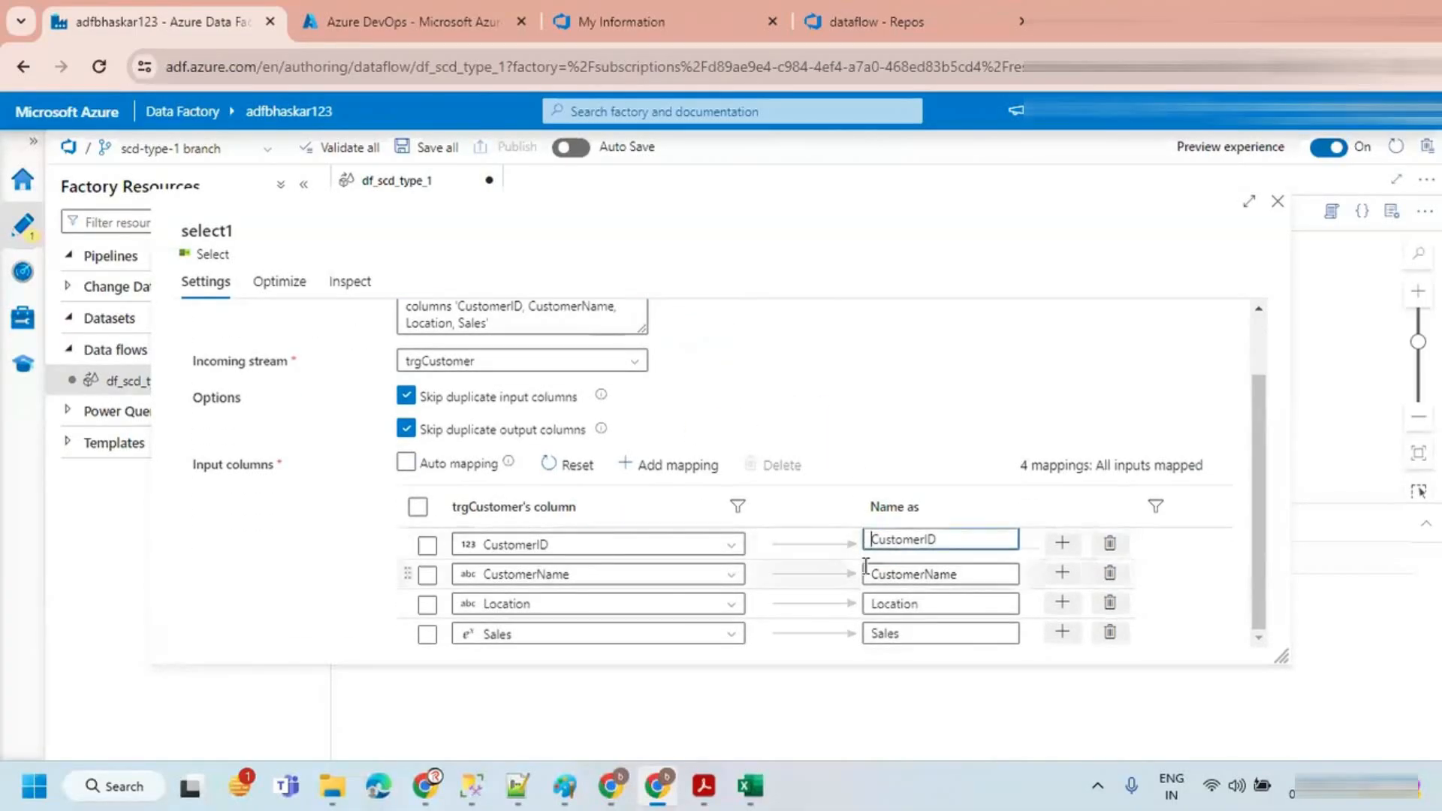
type("trg_")
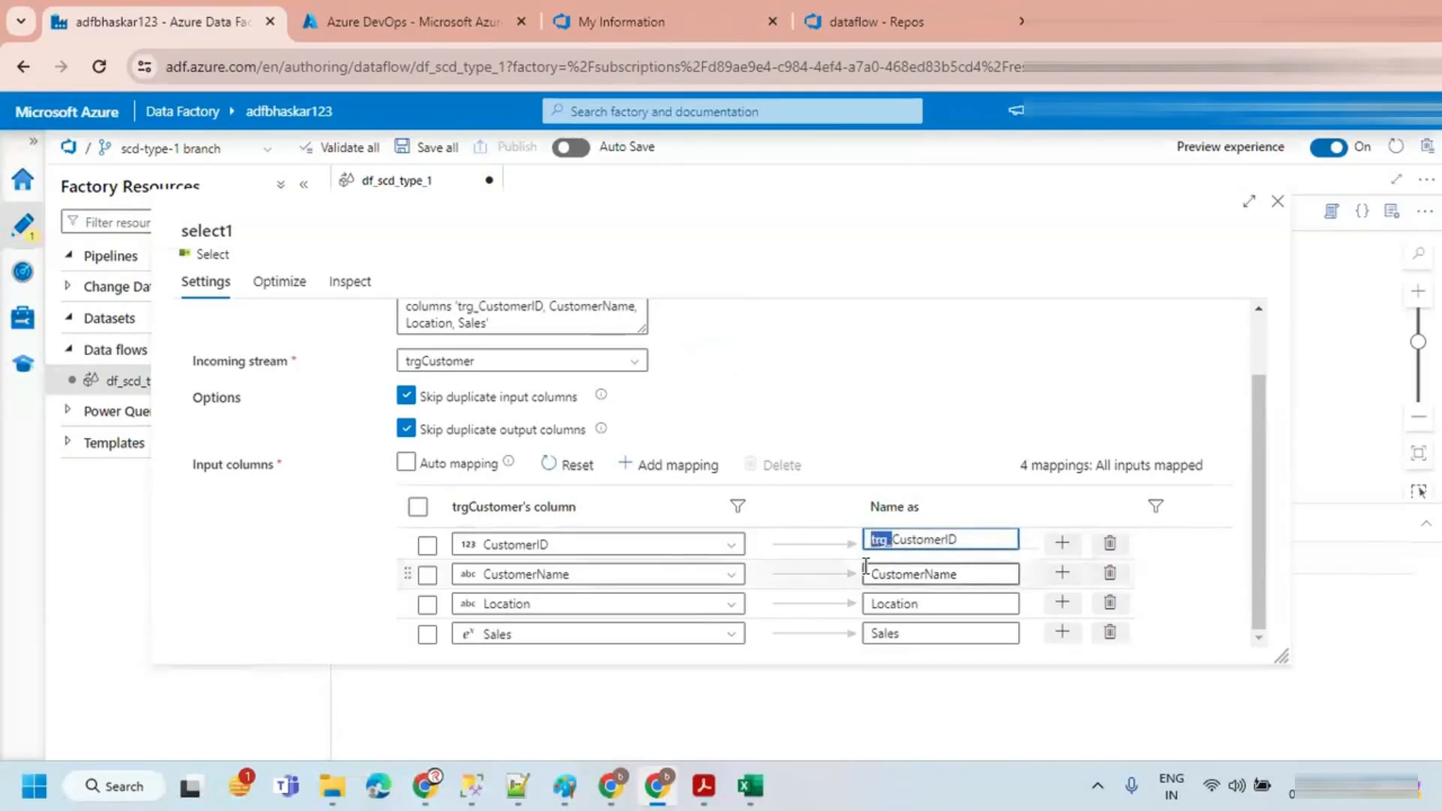
left_click(876, 576)
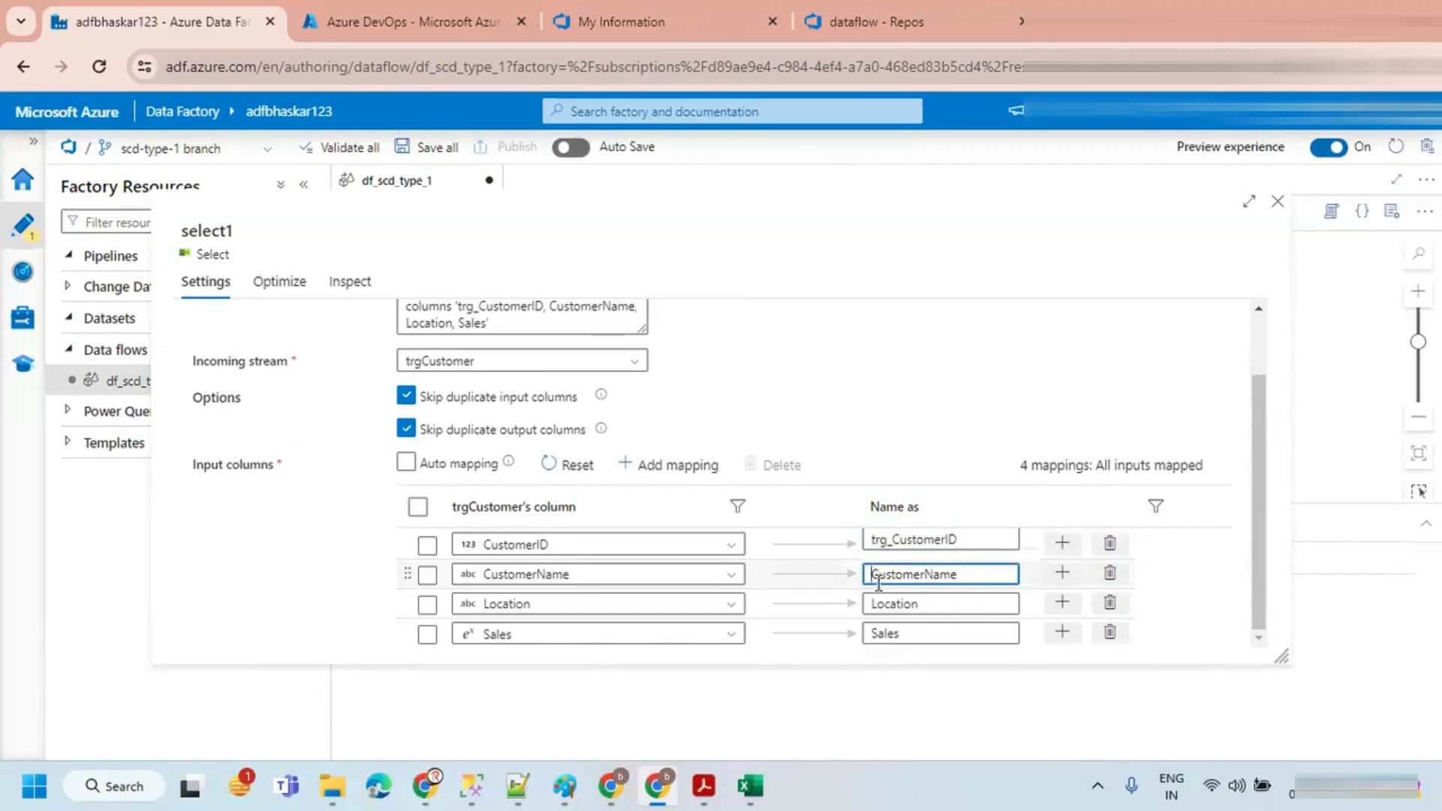
type("trg_")
left_click(871, 605)
type("trg_")
left_click(874, 635)
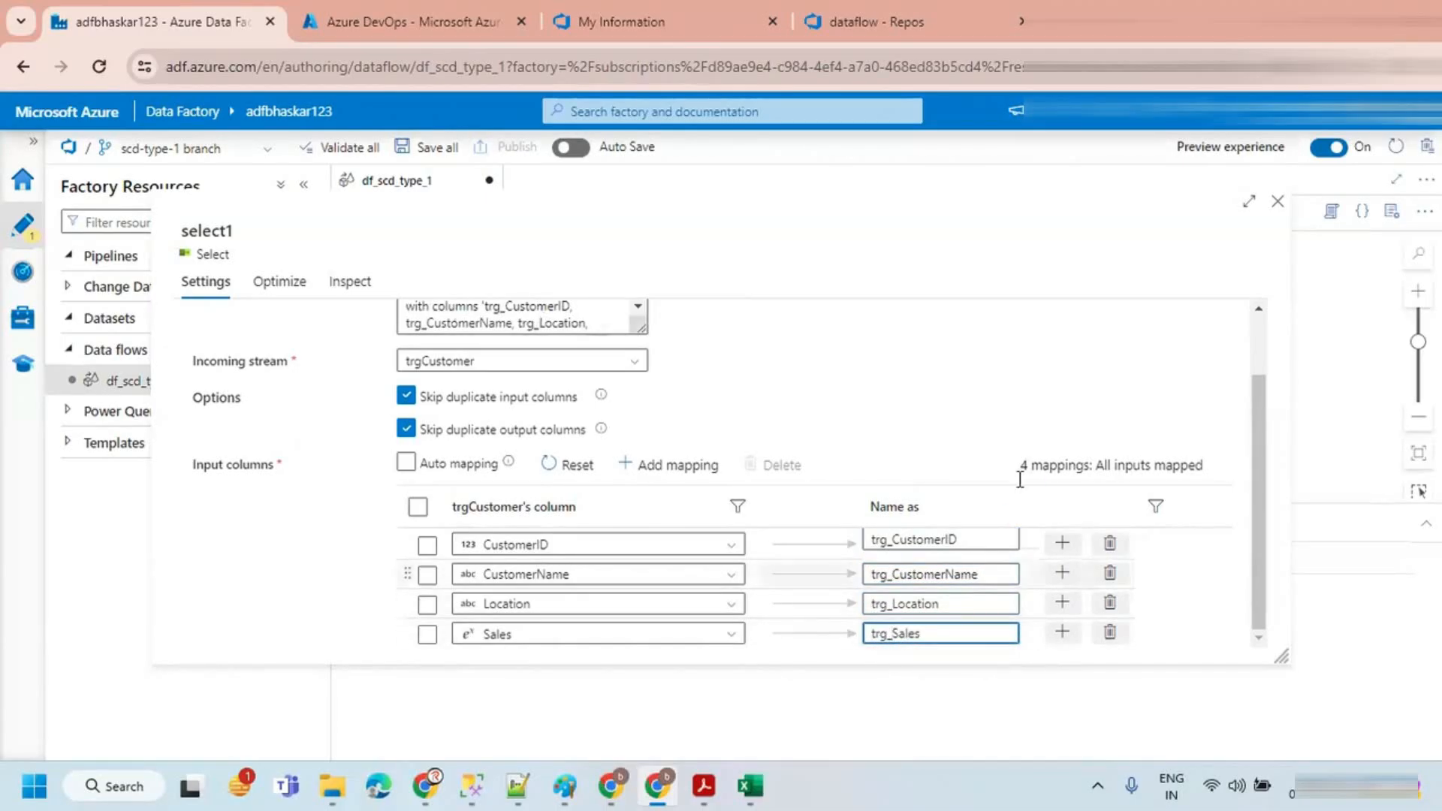
left_click(1278, 203)
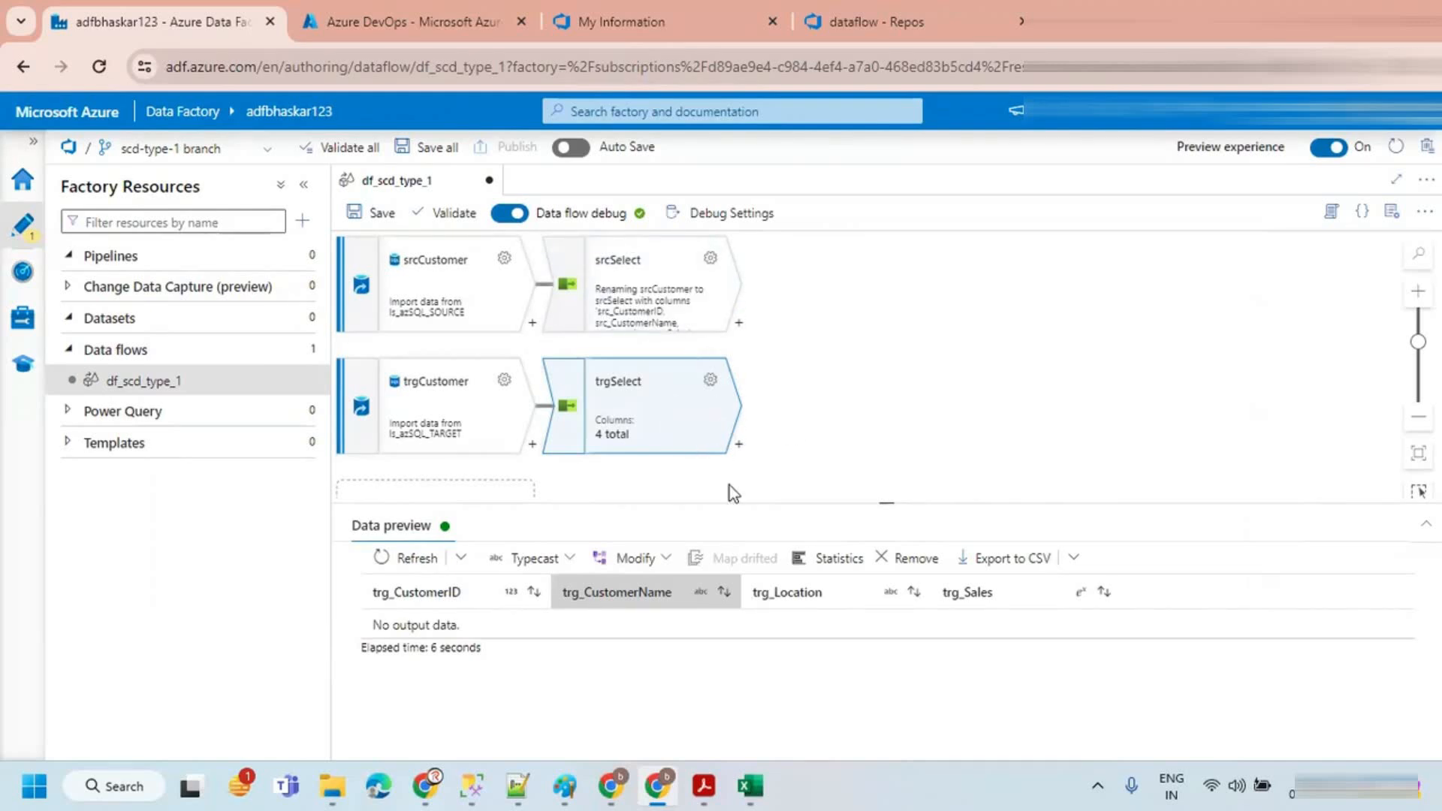
Step: Switch to Excel to review the source and target customer tables, then return to the browser
left_click(750, 785)
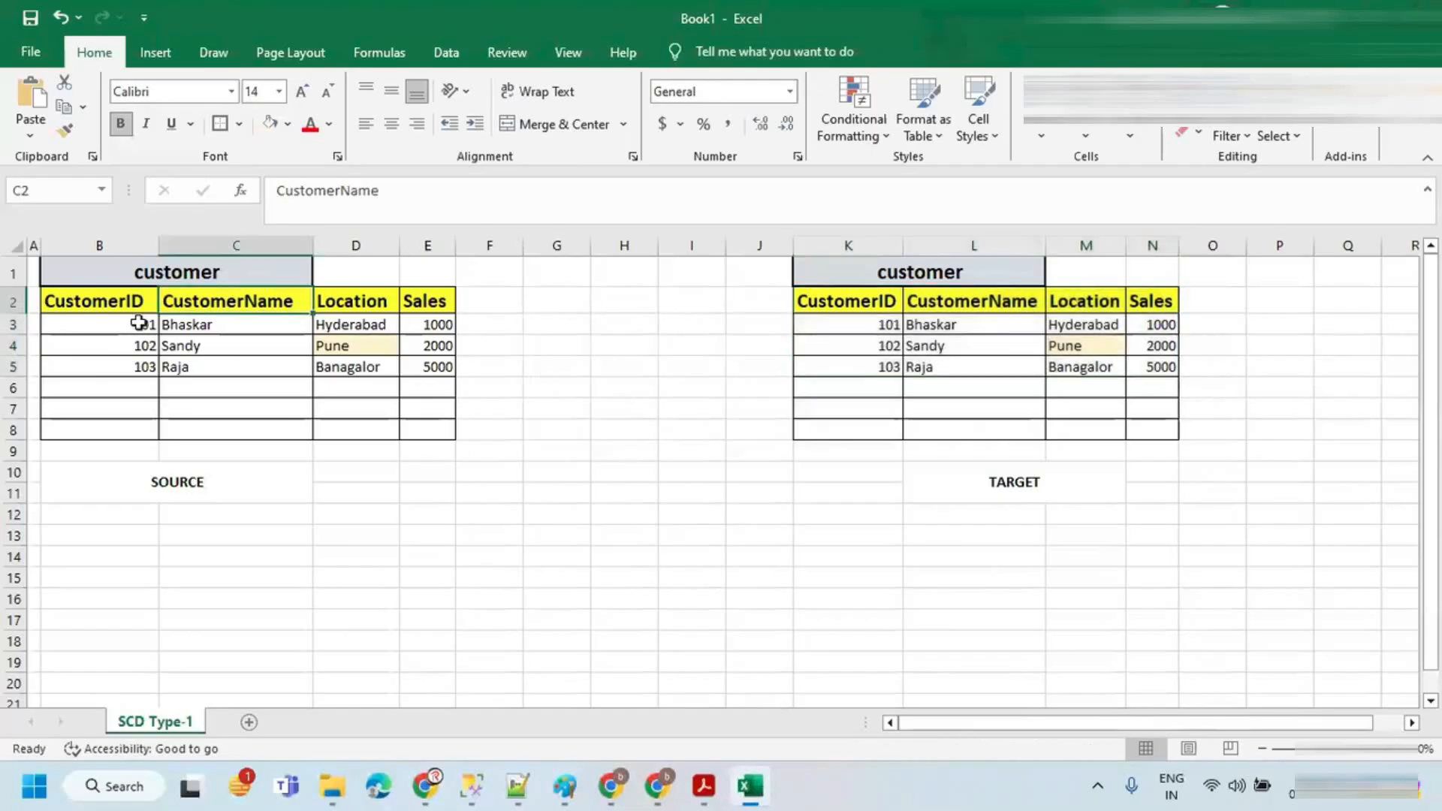
left_click(115, 302)
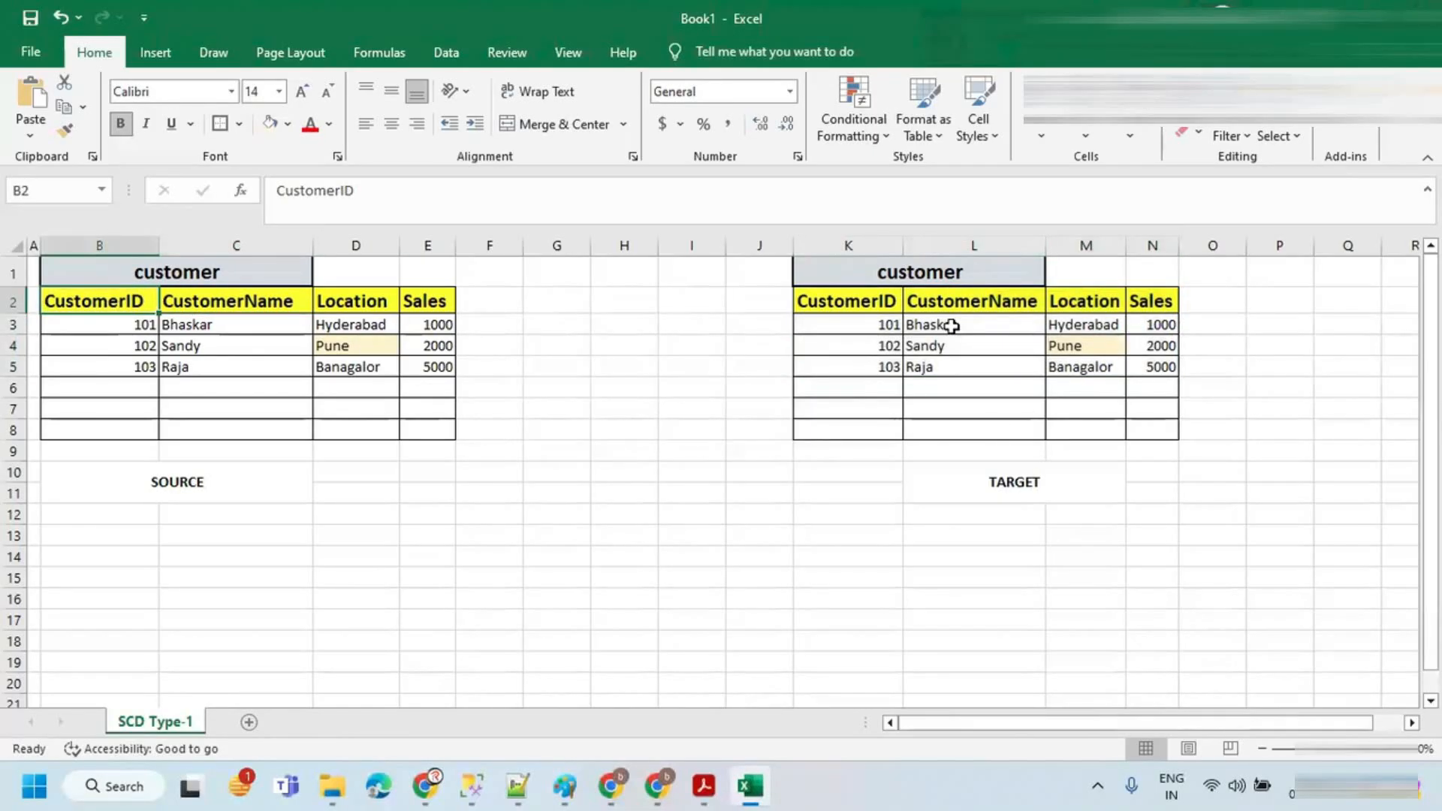
mouse_move(608, 322)
left_mouse_down()
mouse_move(542, 387)
mouse_move(636, 336)
mouse_move(596, 323)
mouse_move(594, 372)
left_mouse_up()
mouse_move(596, 342)
left_mouse_down()
mouse_move(587, 368)
mouse_move(629, 359)
mouse_move(600, 372)
left_mouse_up()
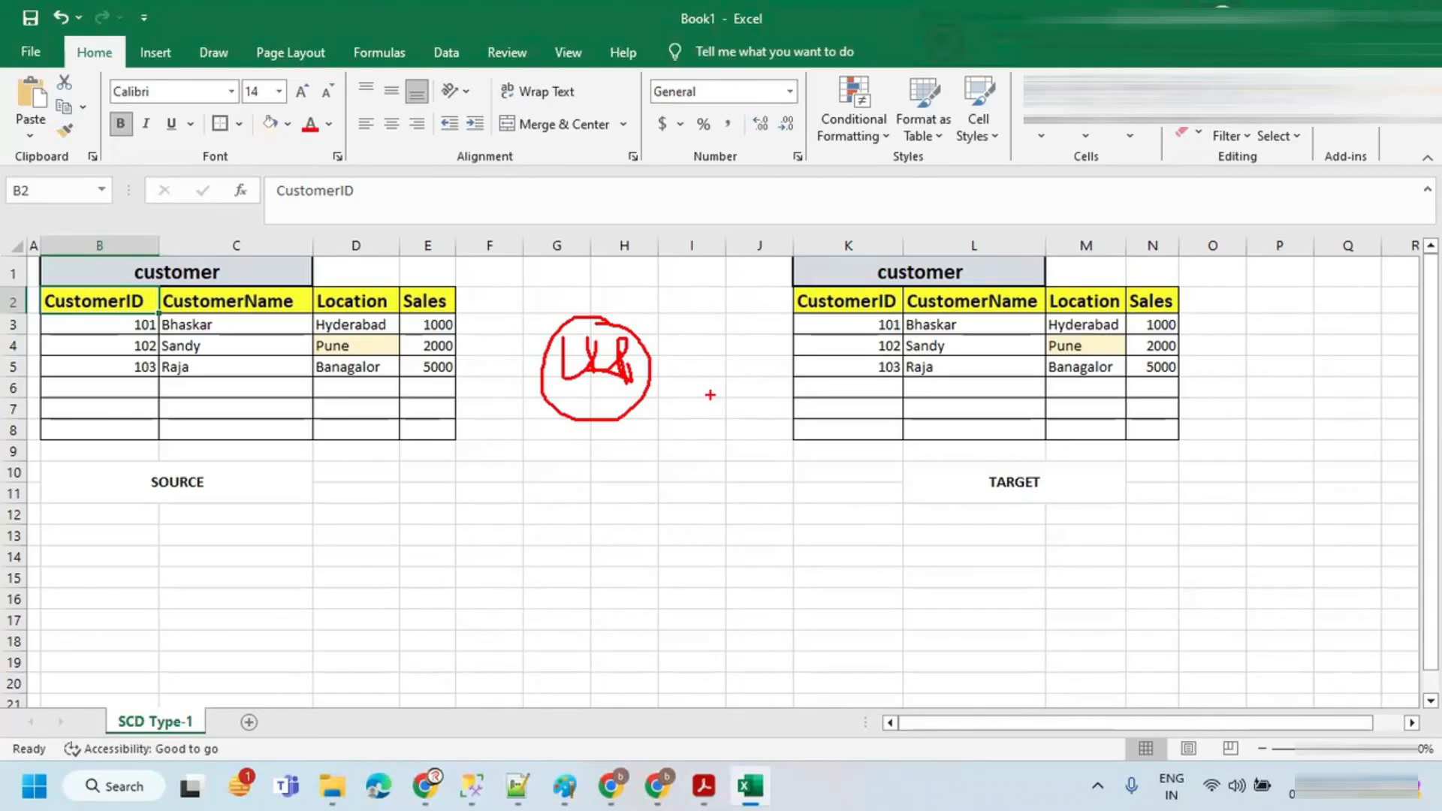
key("Escape")
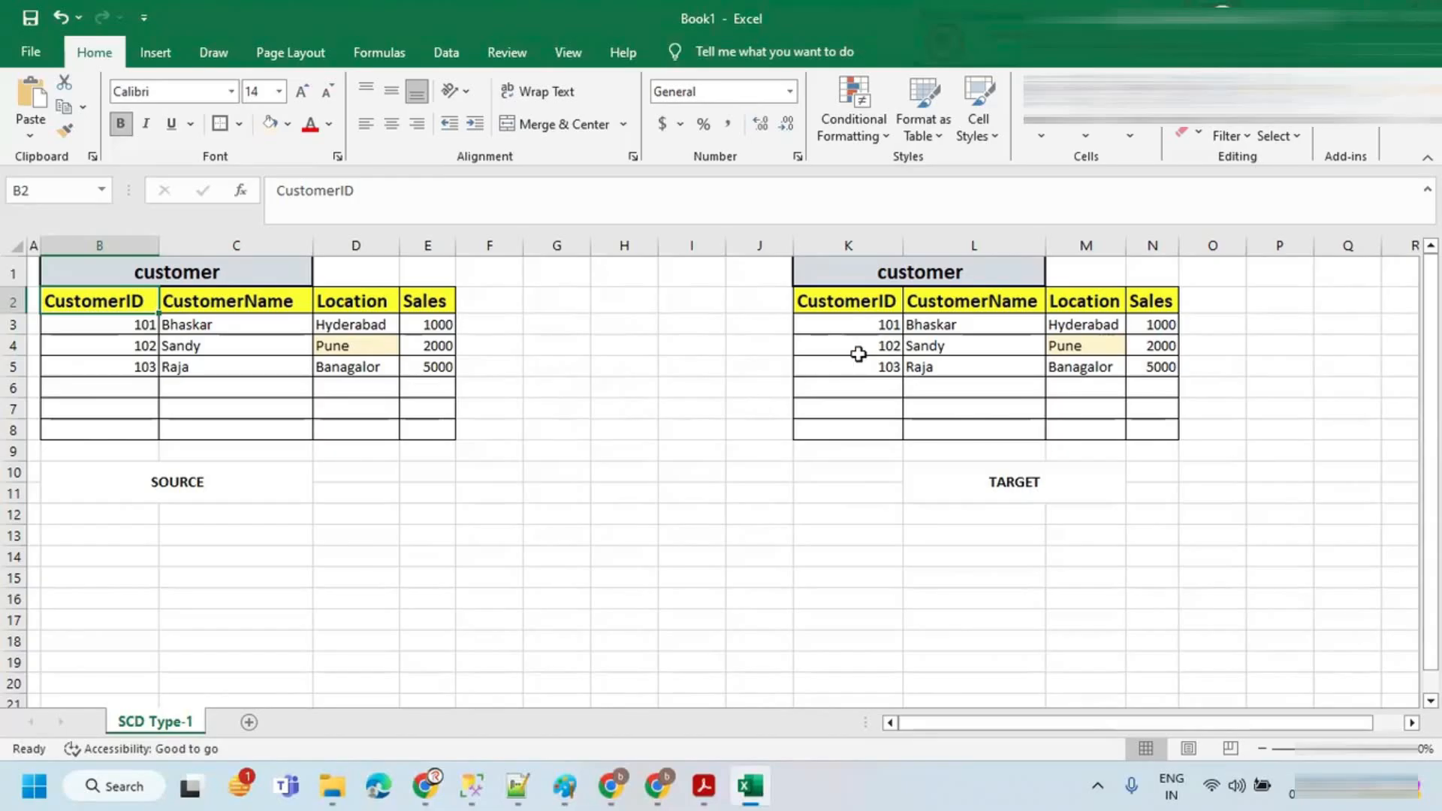
key("alt+Tab")
Step: Add a Lookup transformation after srcSelect and name its output stream lkpOnTarget
left_click(739, 324)
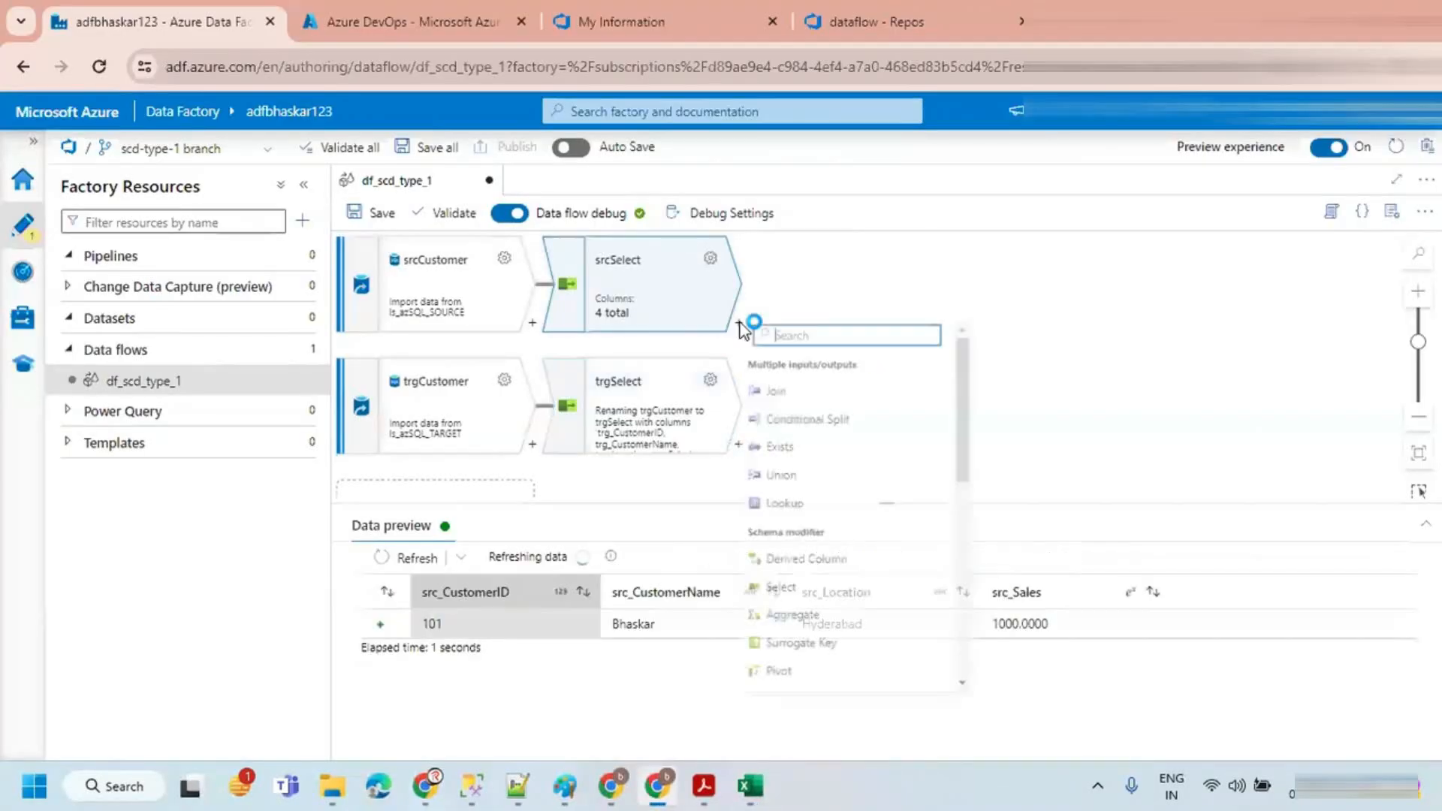
type("look")
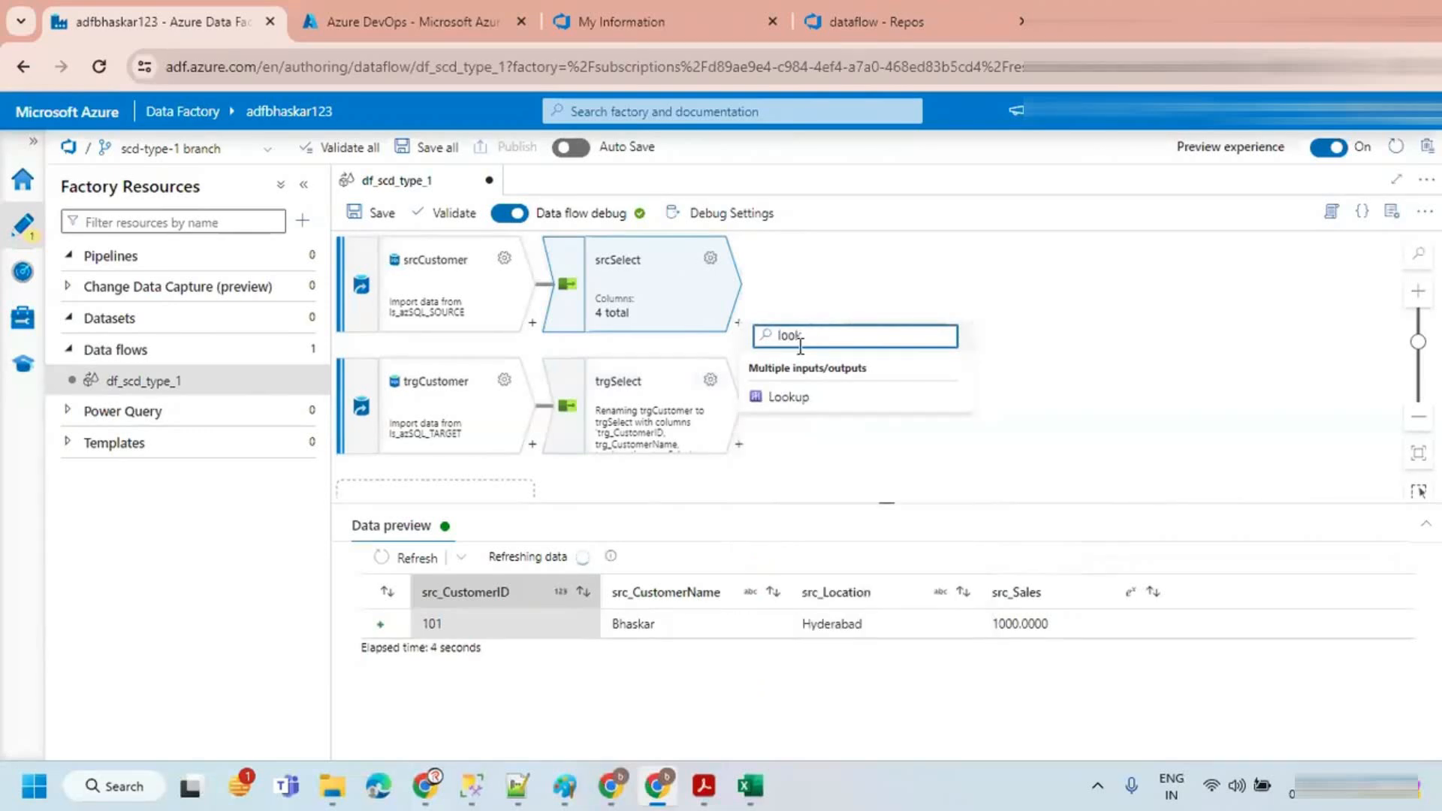
left_click(795, 396)
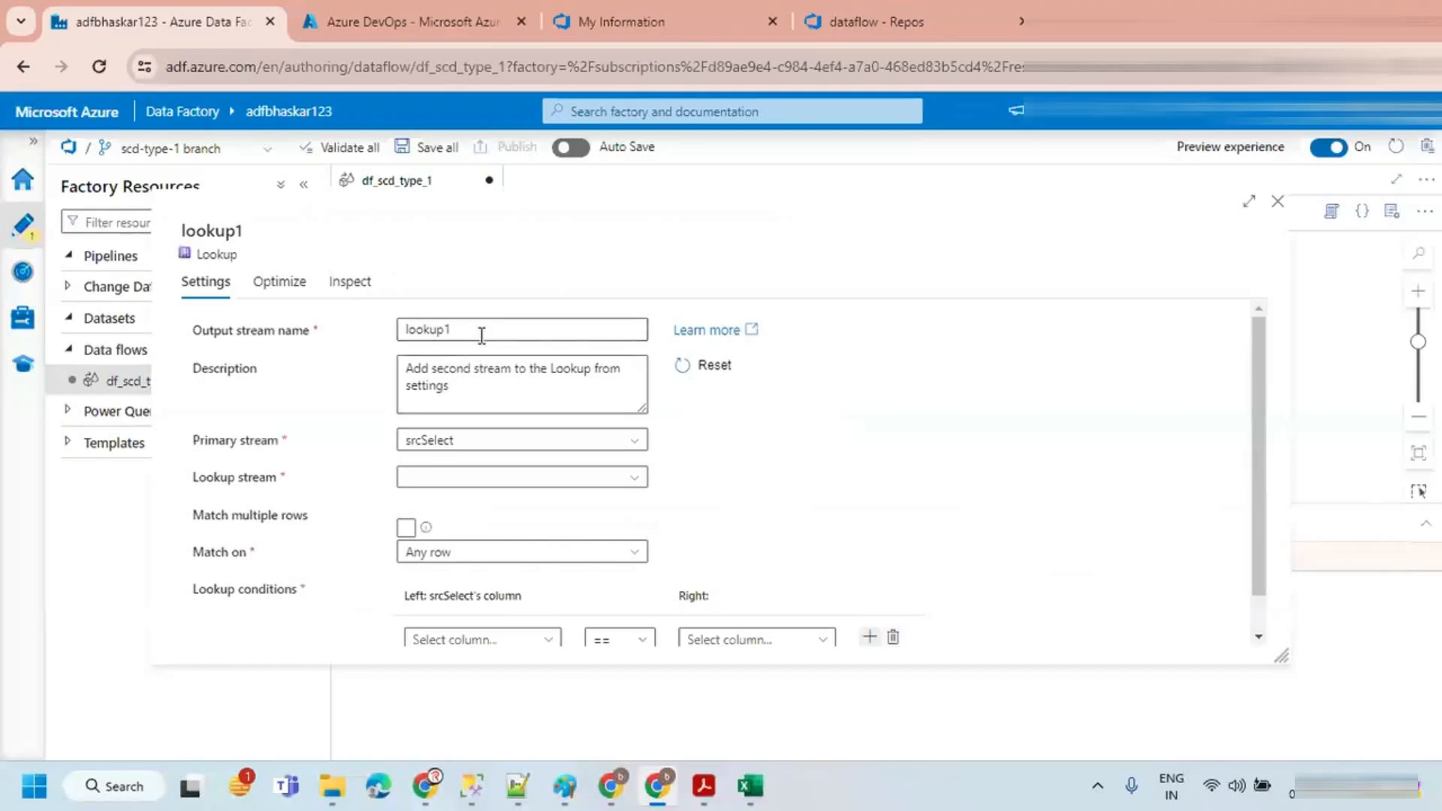
key("BackSpace")
type("lkpOnTarget")
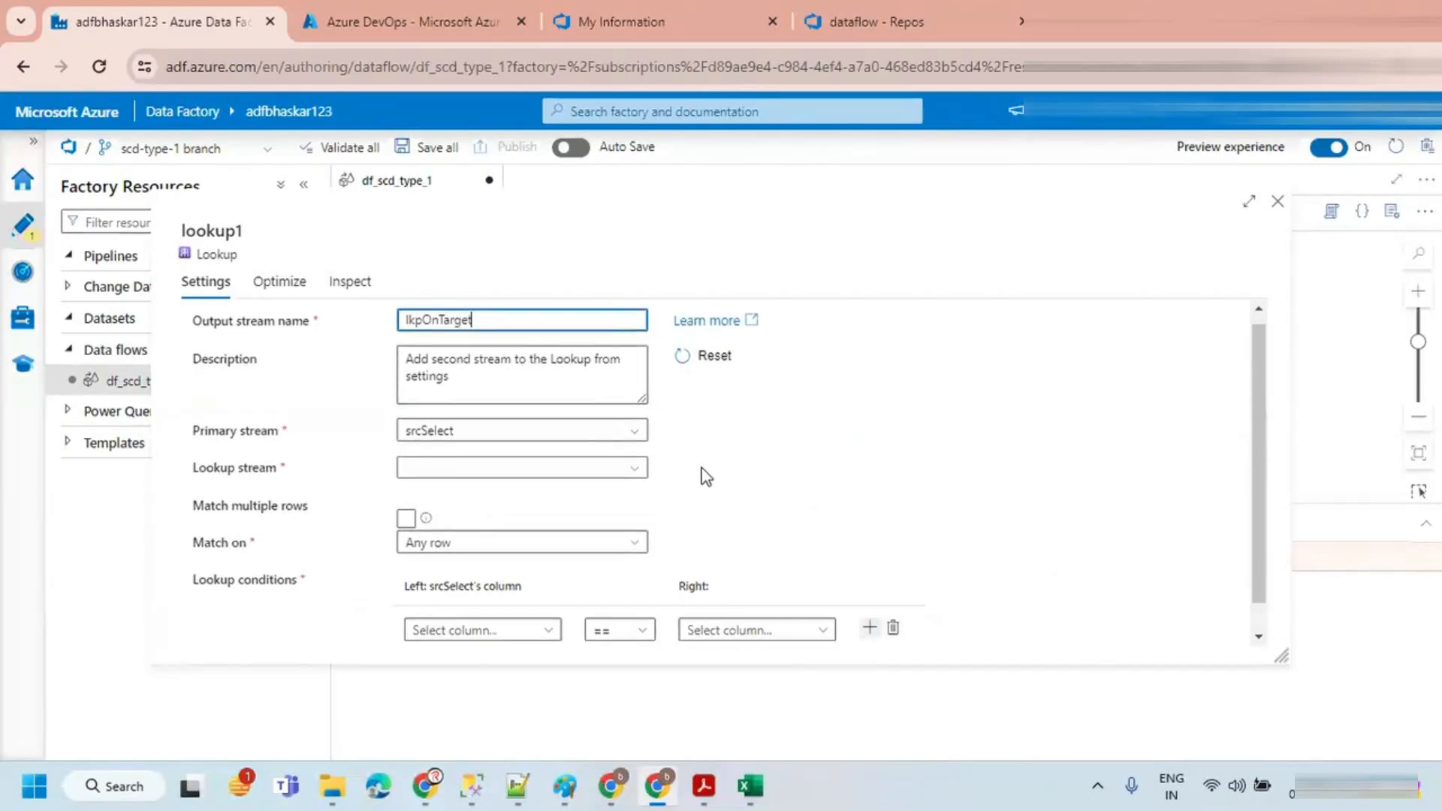
Step: Configure lkpOnTarget with trgSelect as lookup stream and condition src_CustomerID == trg_CustomerID, then close it
scroll(537, 560, "down", 1)
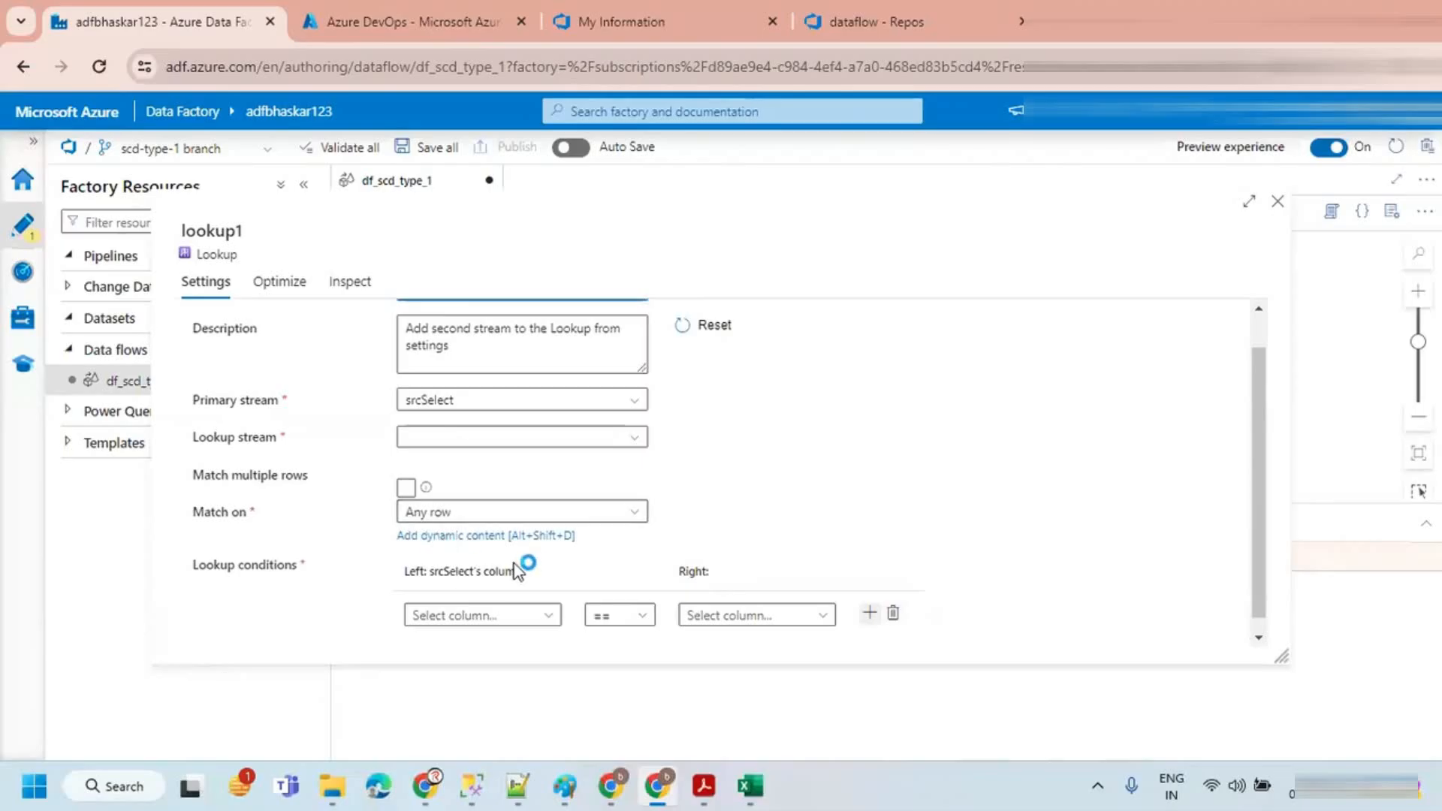
left_click(507, 617)
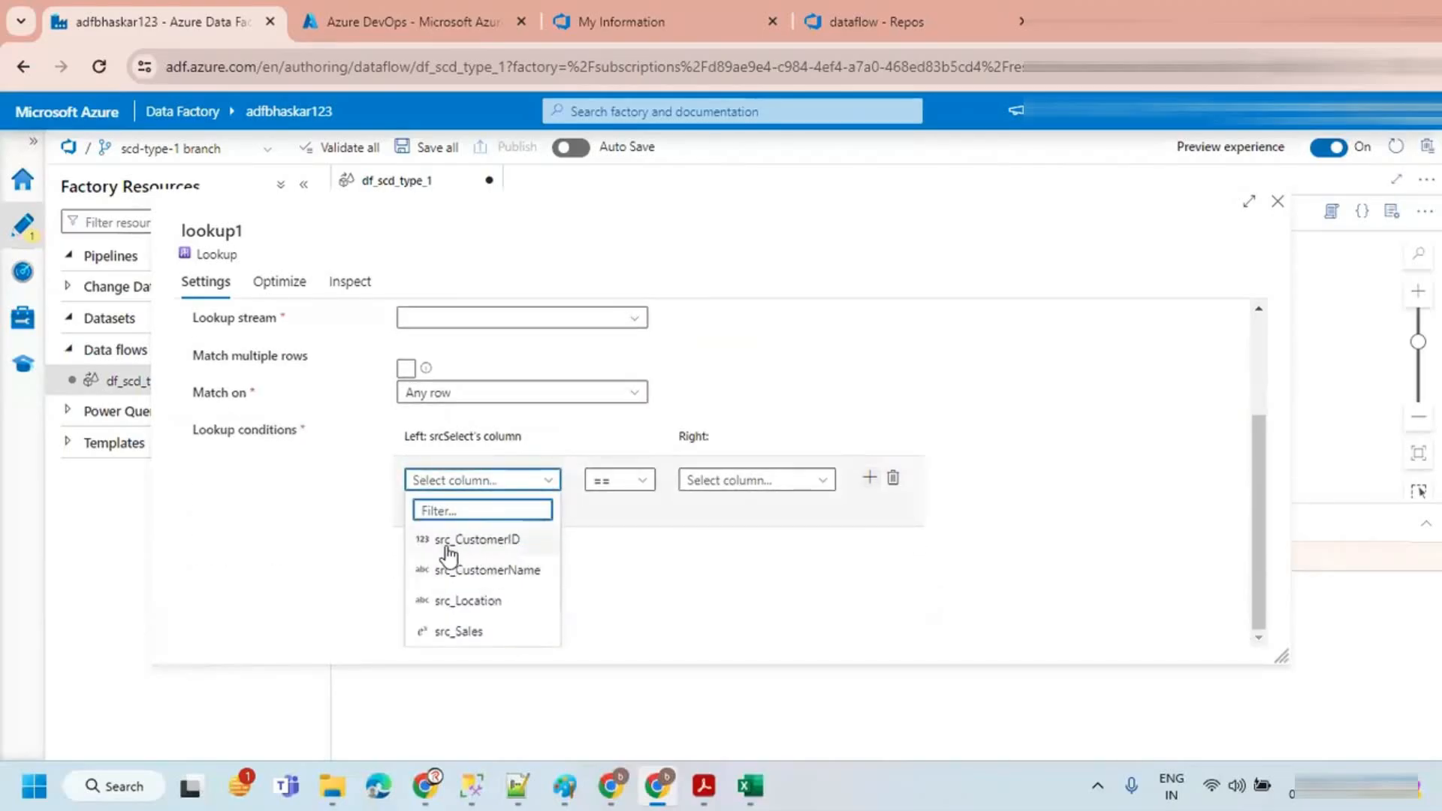
left_click(470, 551)
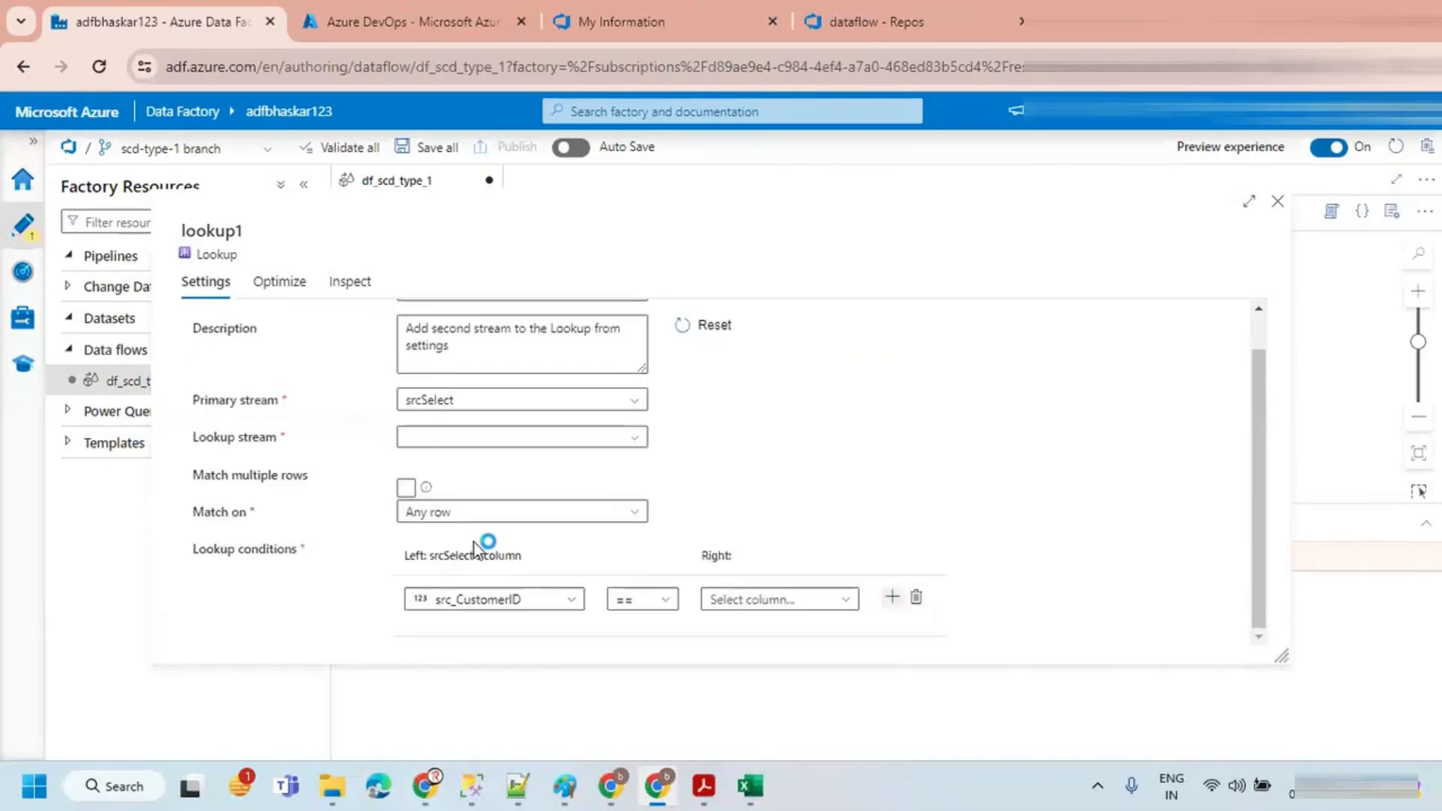
left_click(798, 576)
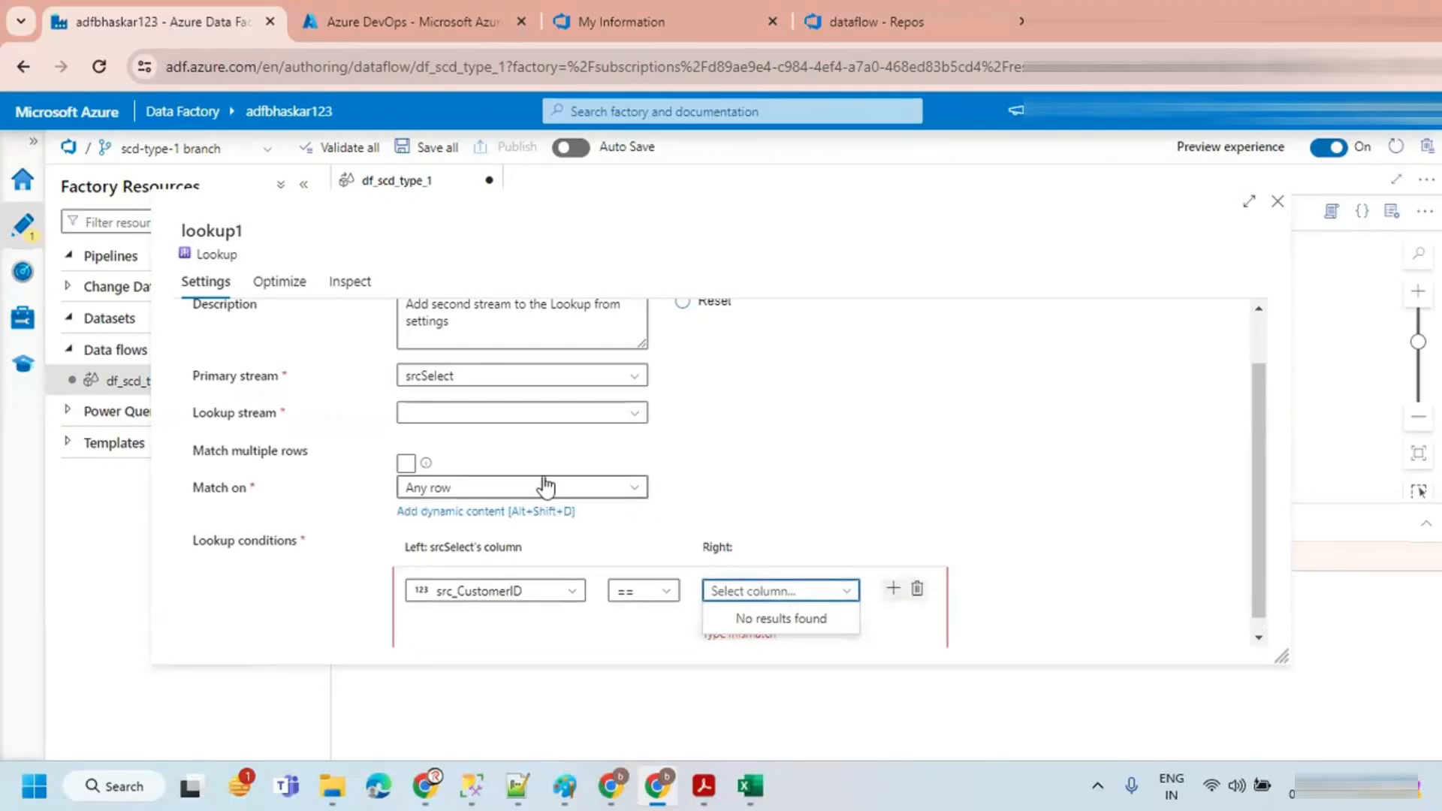
left_click(477, 418)
left_click(477, 435)
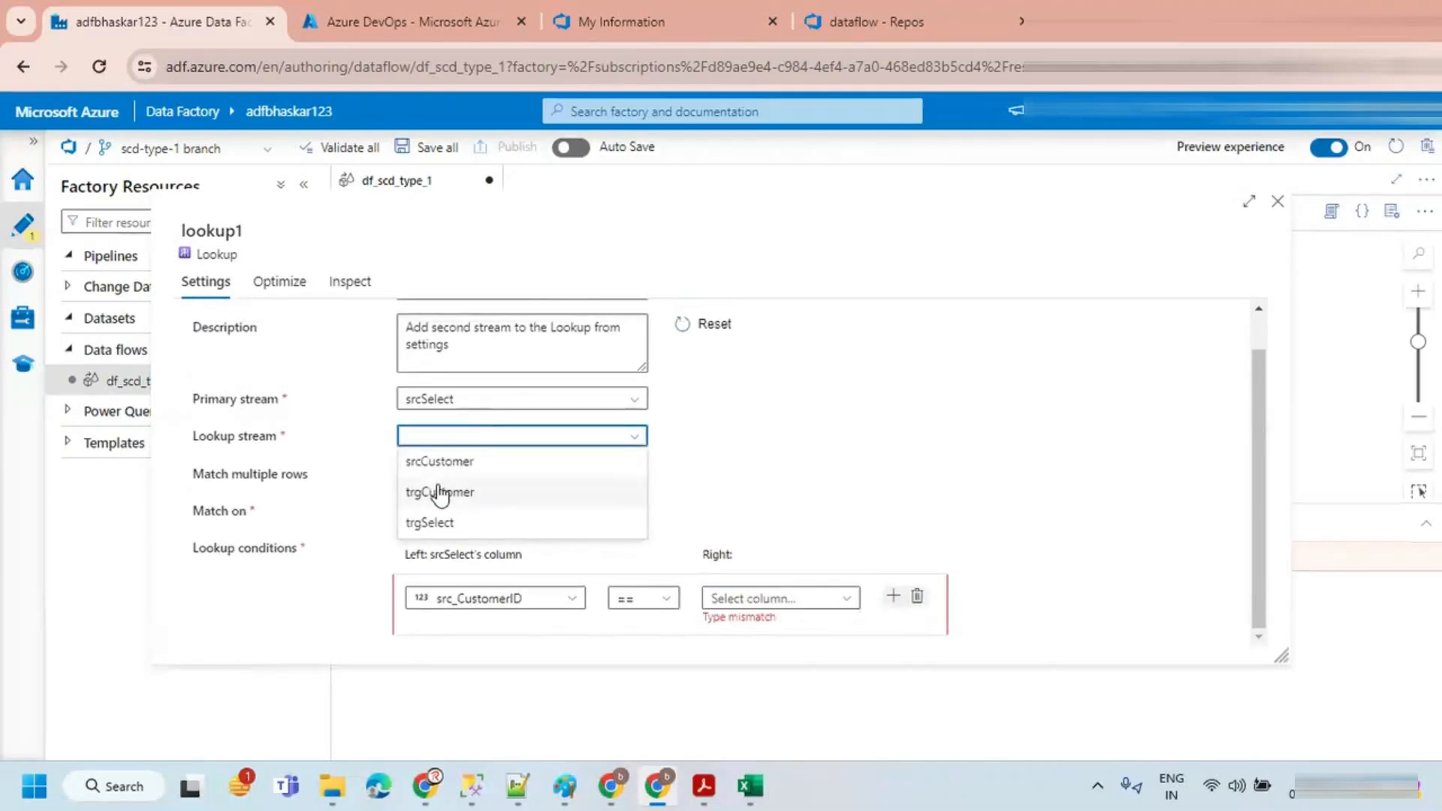
left_click(441, 524)
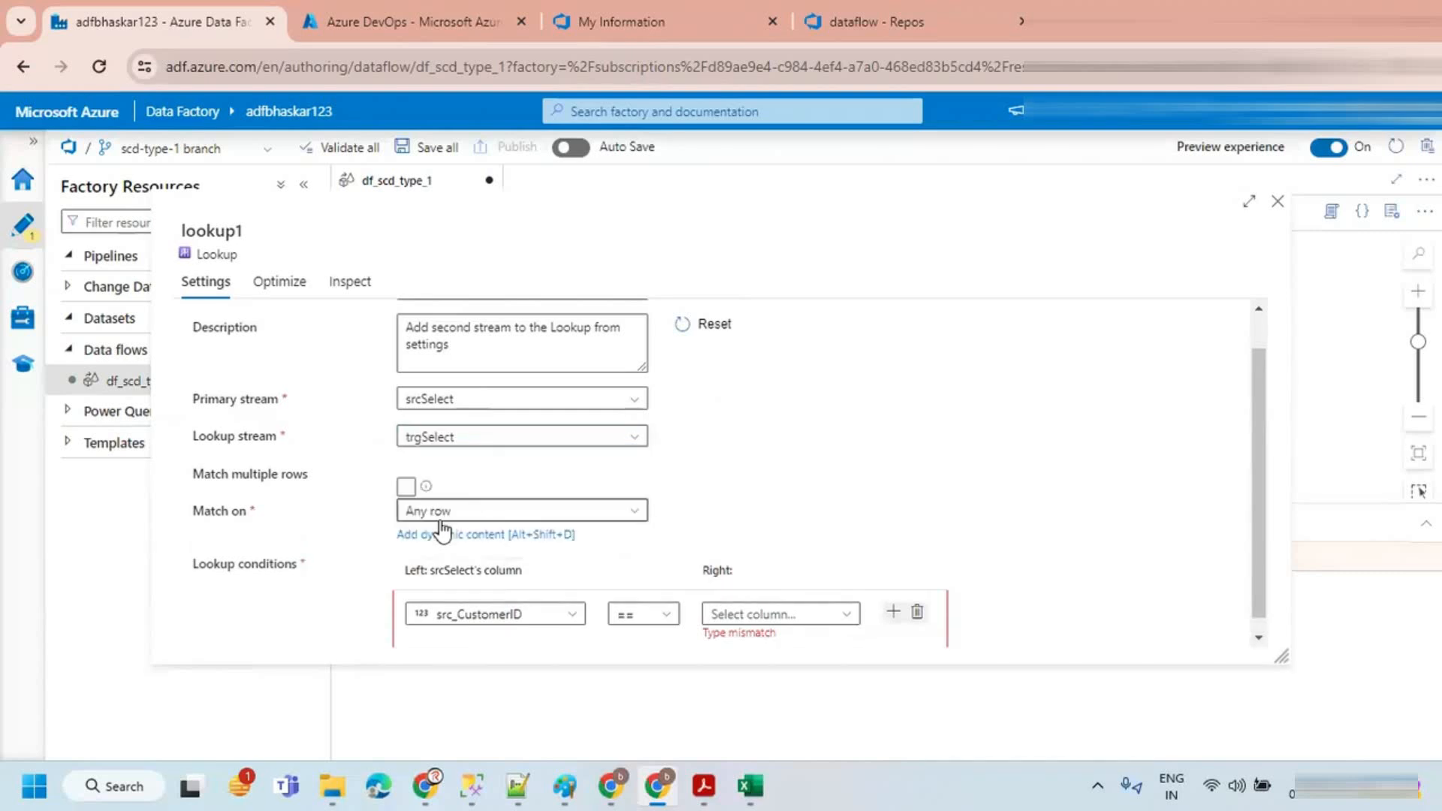
left_click(833, 615)
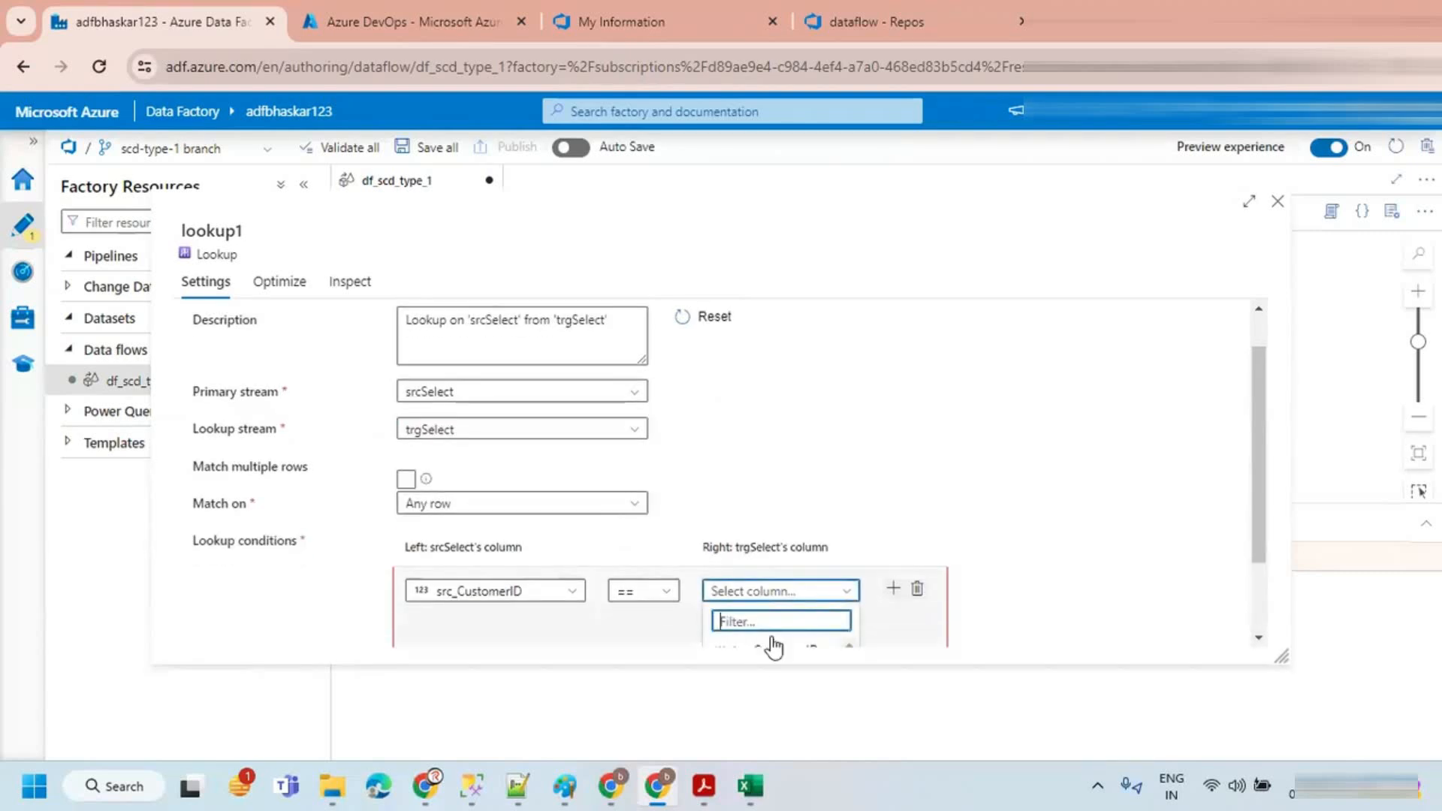
scroll(826, 601, "down", 3)
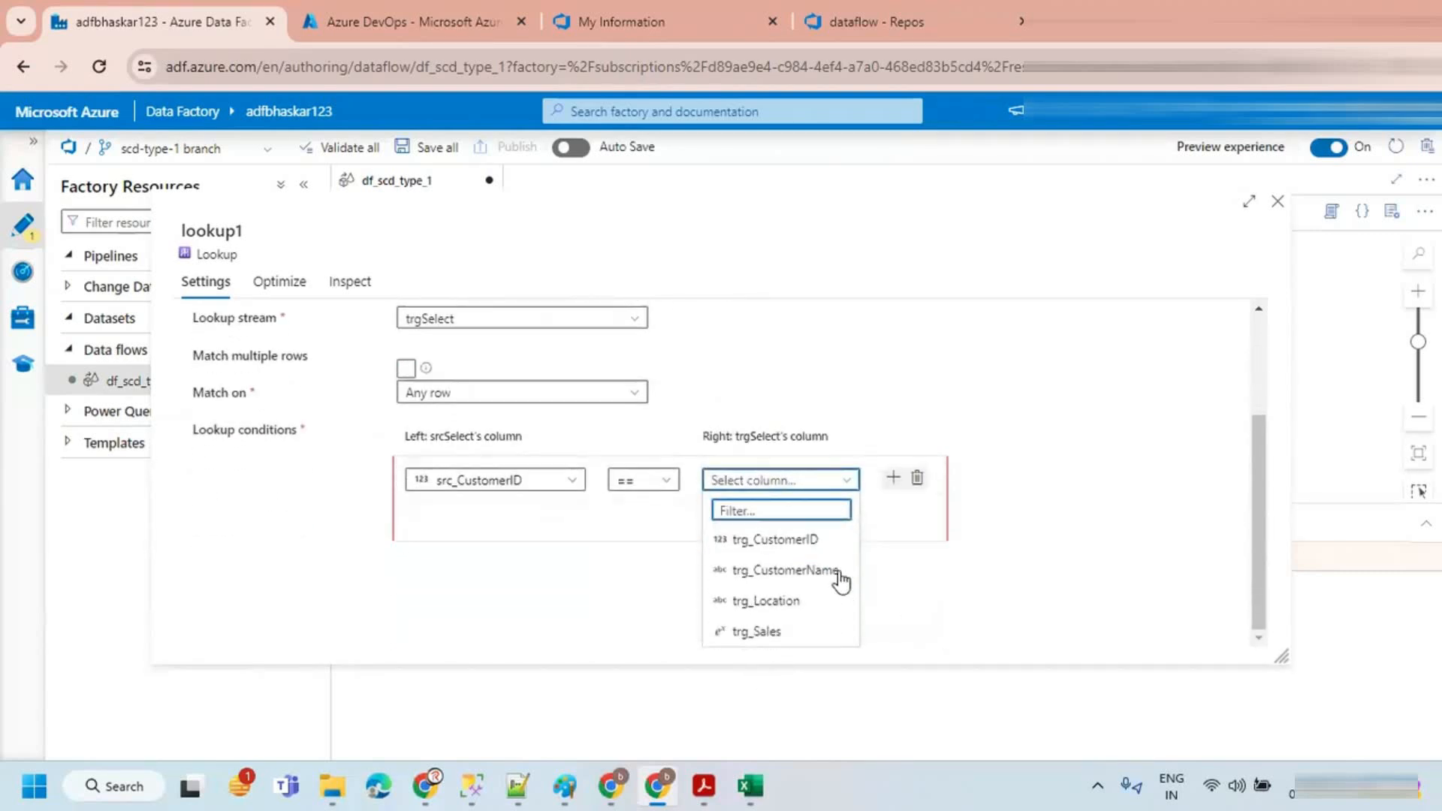
left_click(765, 546)
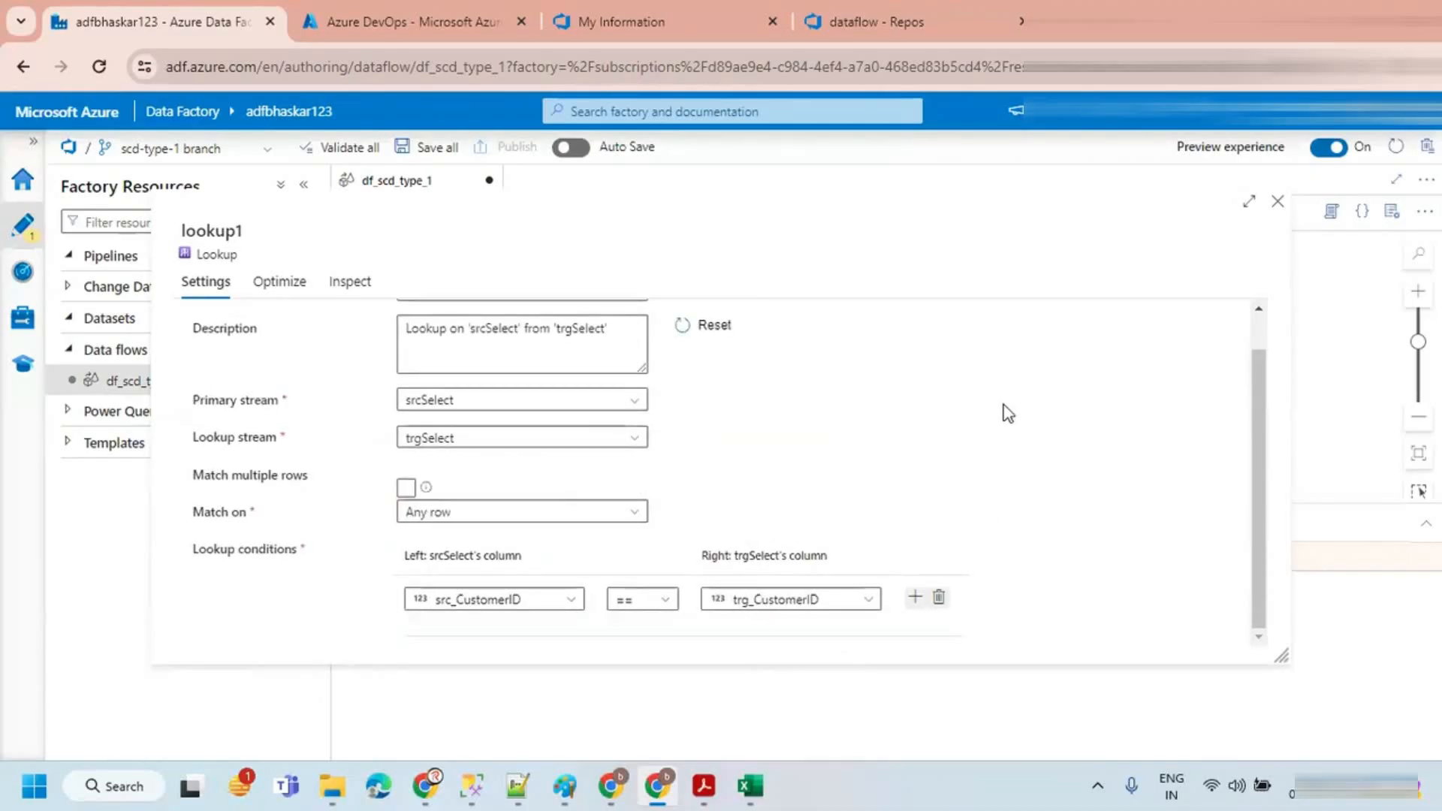
scroll(518, 526, "down", 1)
left_click(1278, 203)
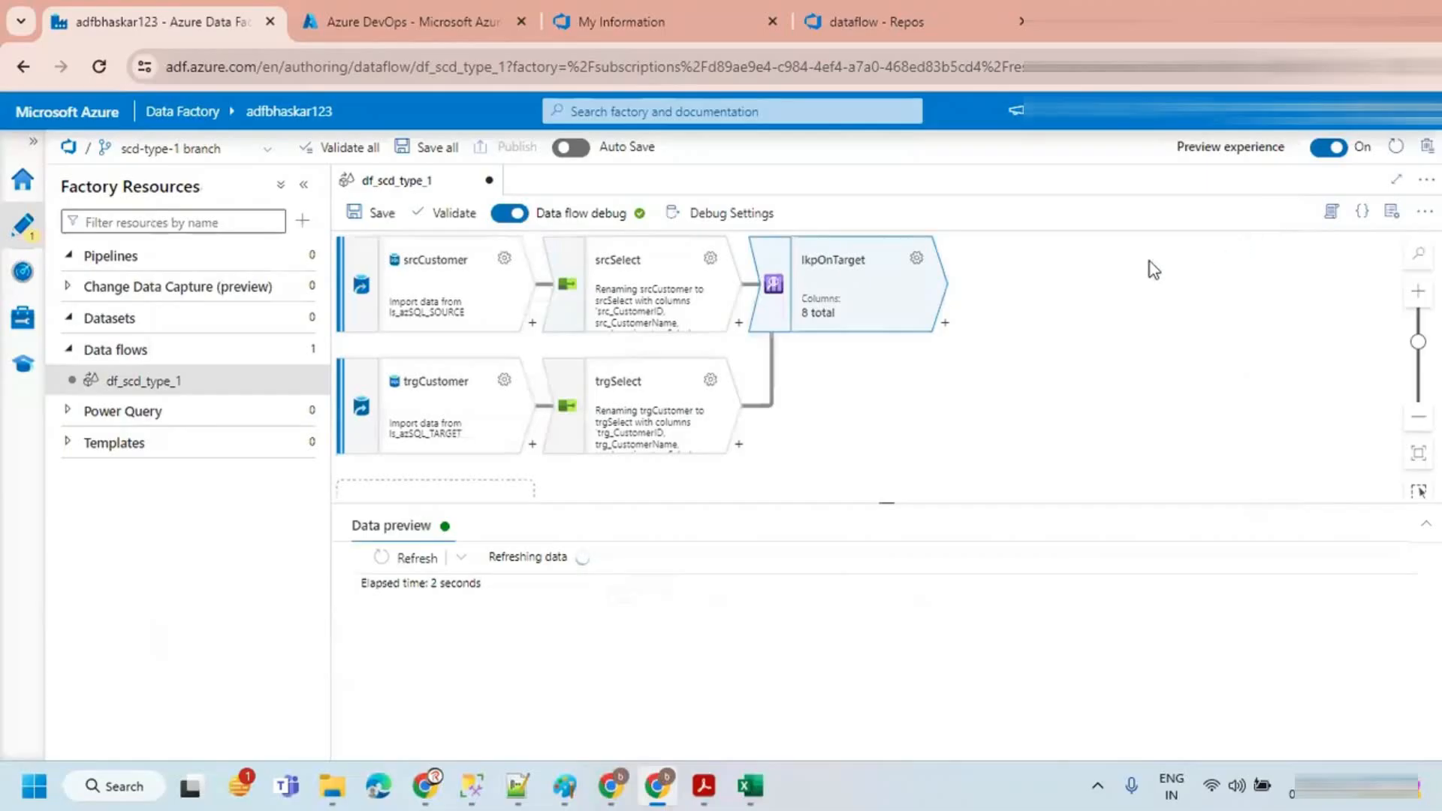
Step: Collapse the resources pane and examine the lookup's data preview target columns
left_click(307, 188)
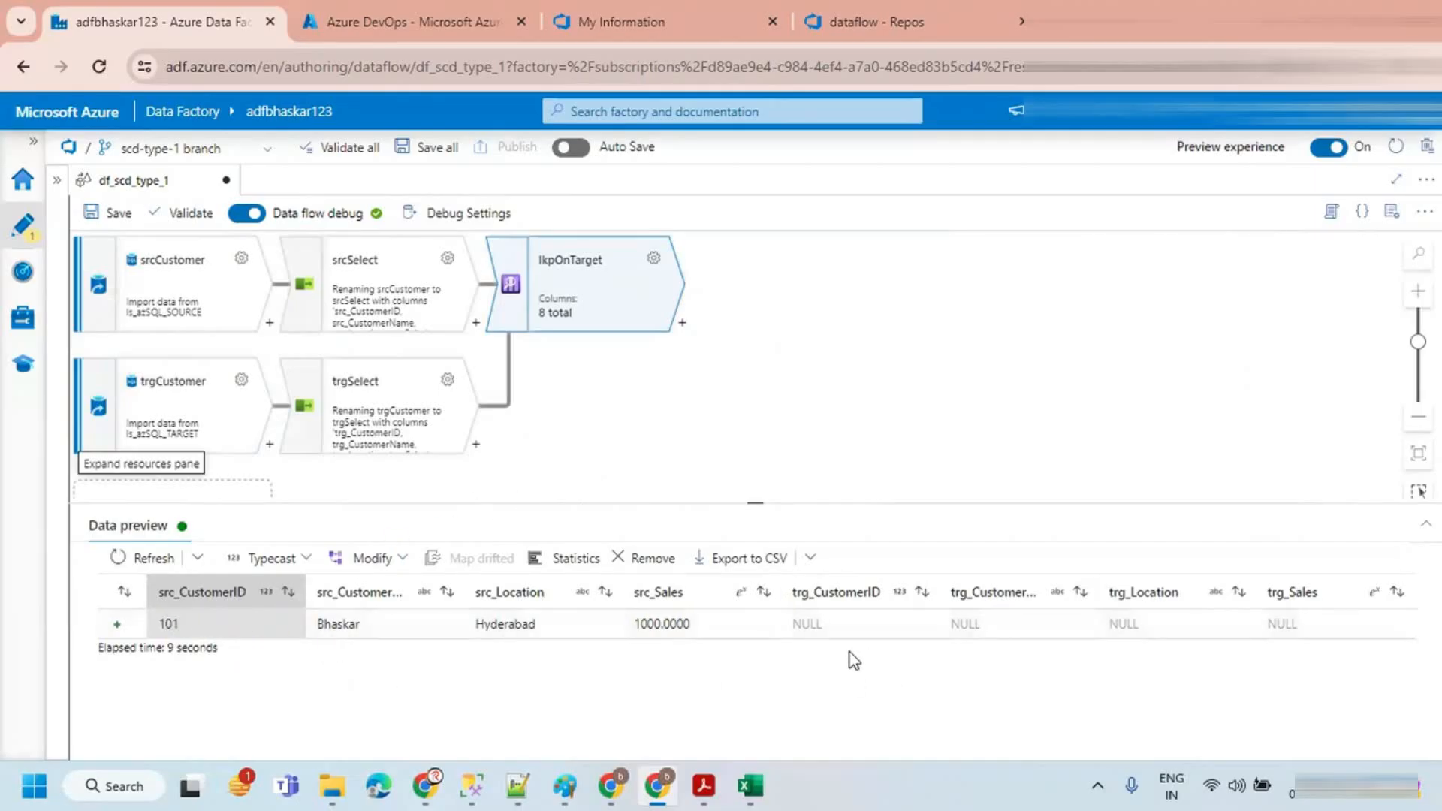
left_click_drag(793, 622, 1266, 628)
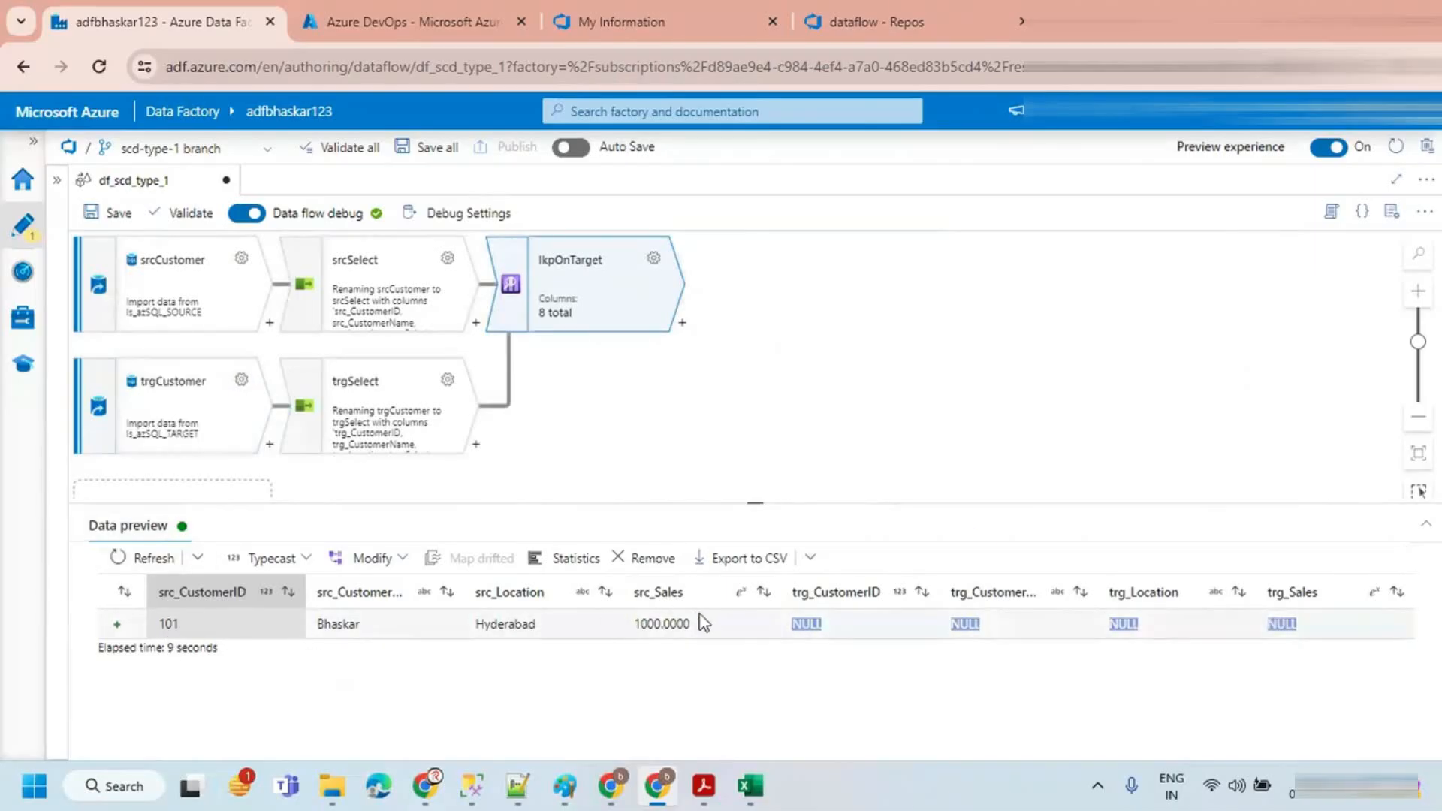
Step: Switch to SQL Server Management Studio and Excel to compare the source query results with the customer tables
left_click(469, 786)
left_click(623, 316)
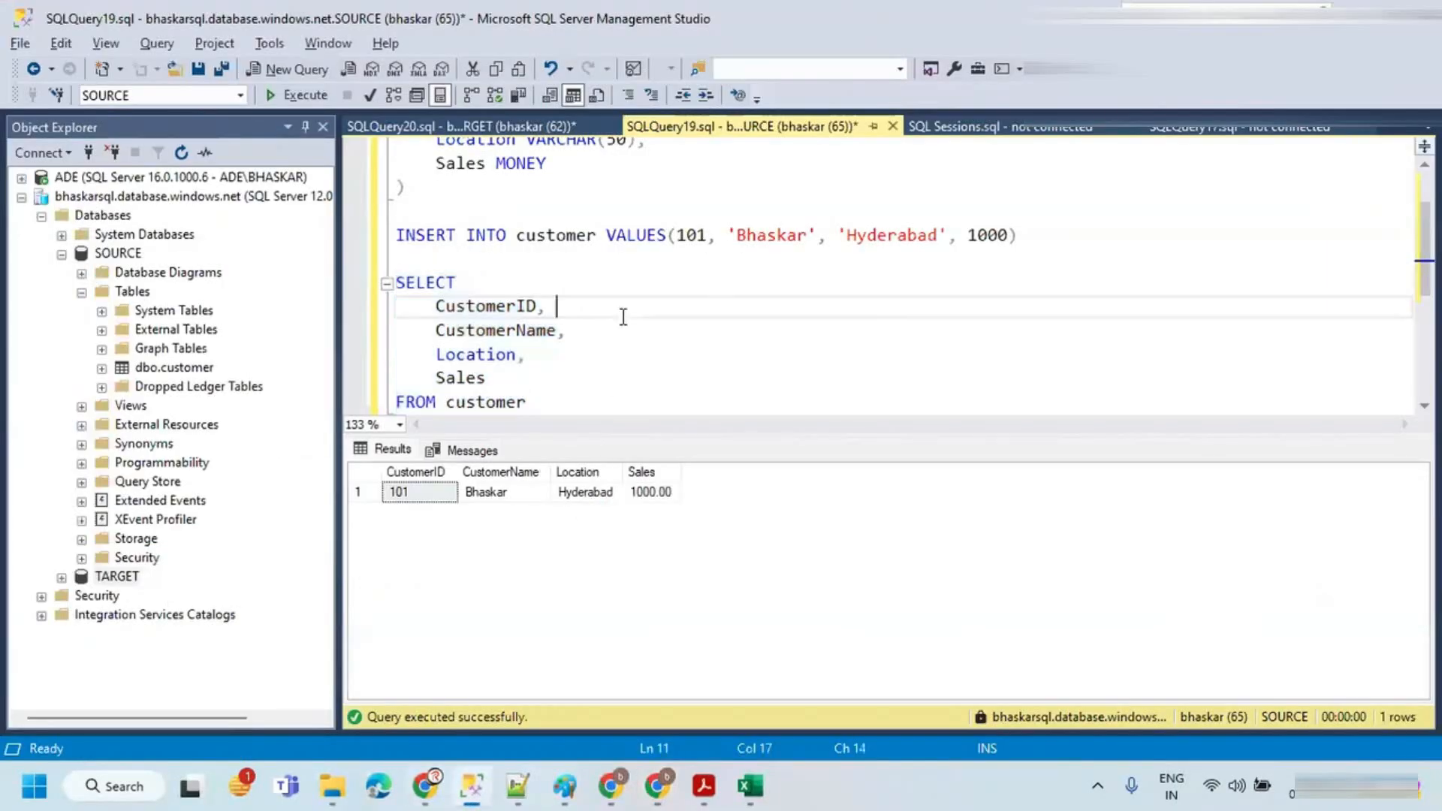
left_click(749, 786)
left_click(361, 344)
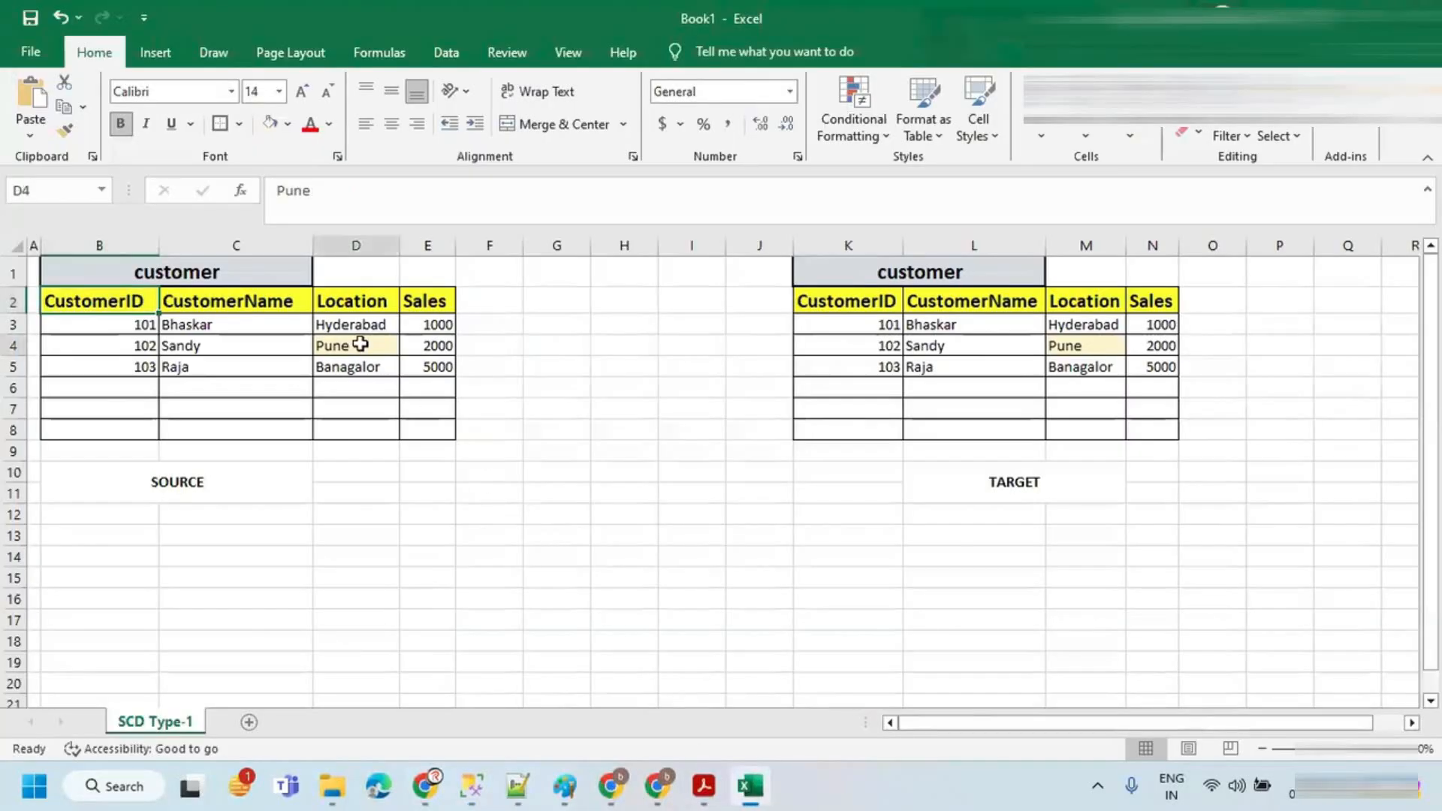
key("alt+Tab")
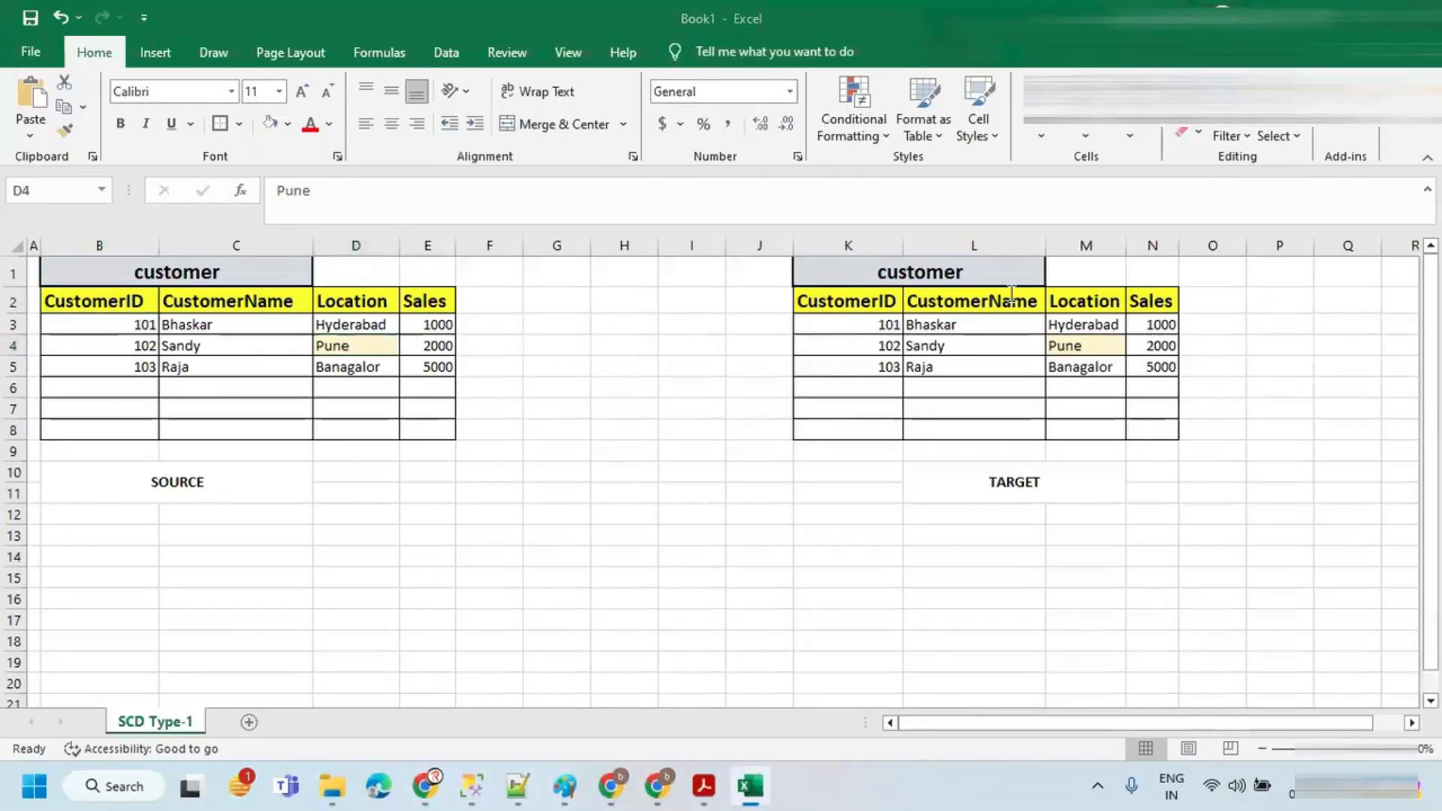
Step: Duplicate the INSERT statement in the SOURCE query as a new row for customer 102, Sandy, Chennai
left_click_drag(1042, 238, 335, 238)
key("ctrl+c")
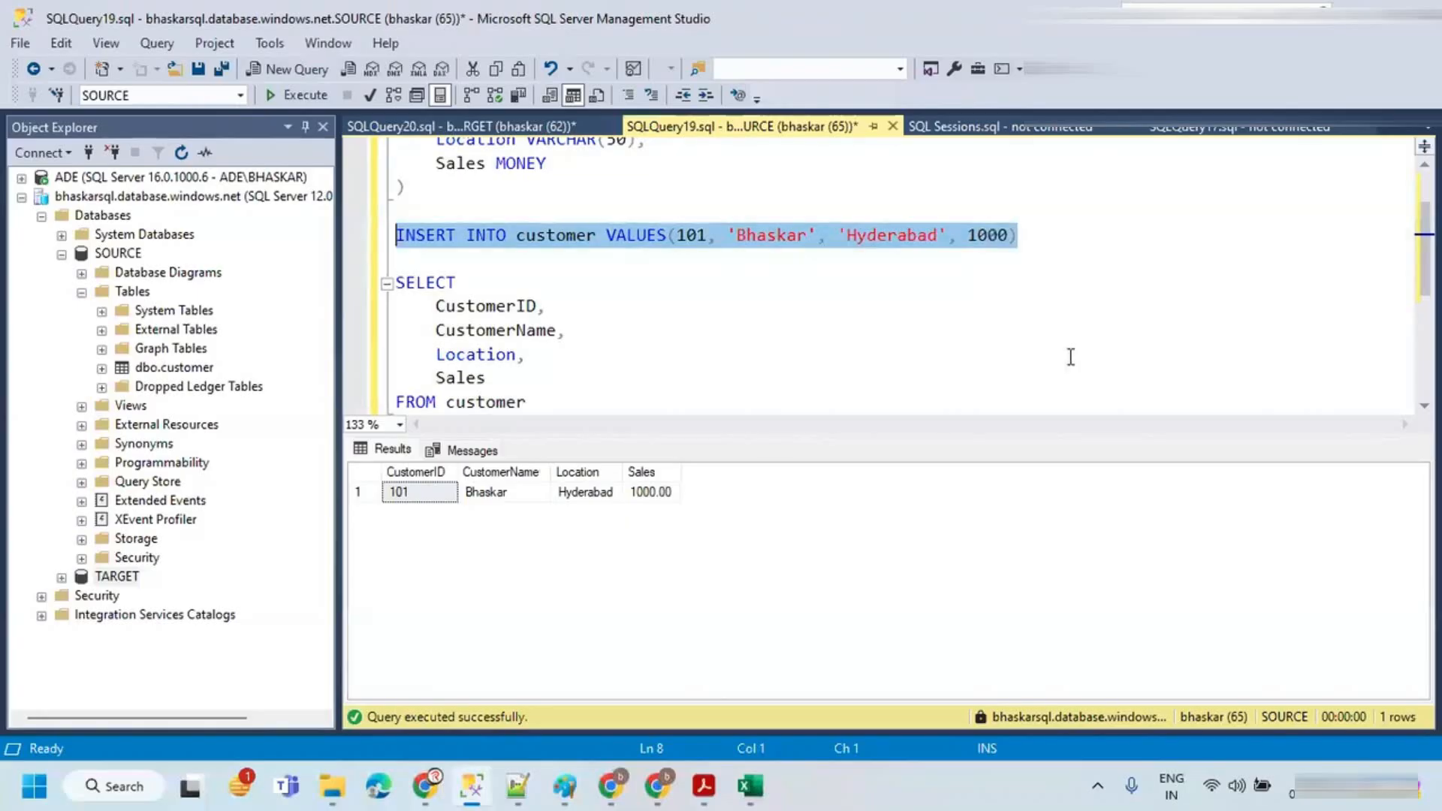
left_click(1059, 238)
key("Return")
key("ctrl+v")
left_click(706, 258)
key("BackSpace")
type("2")
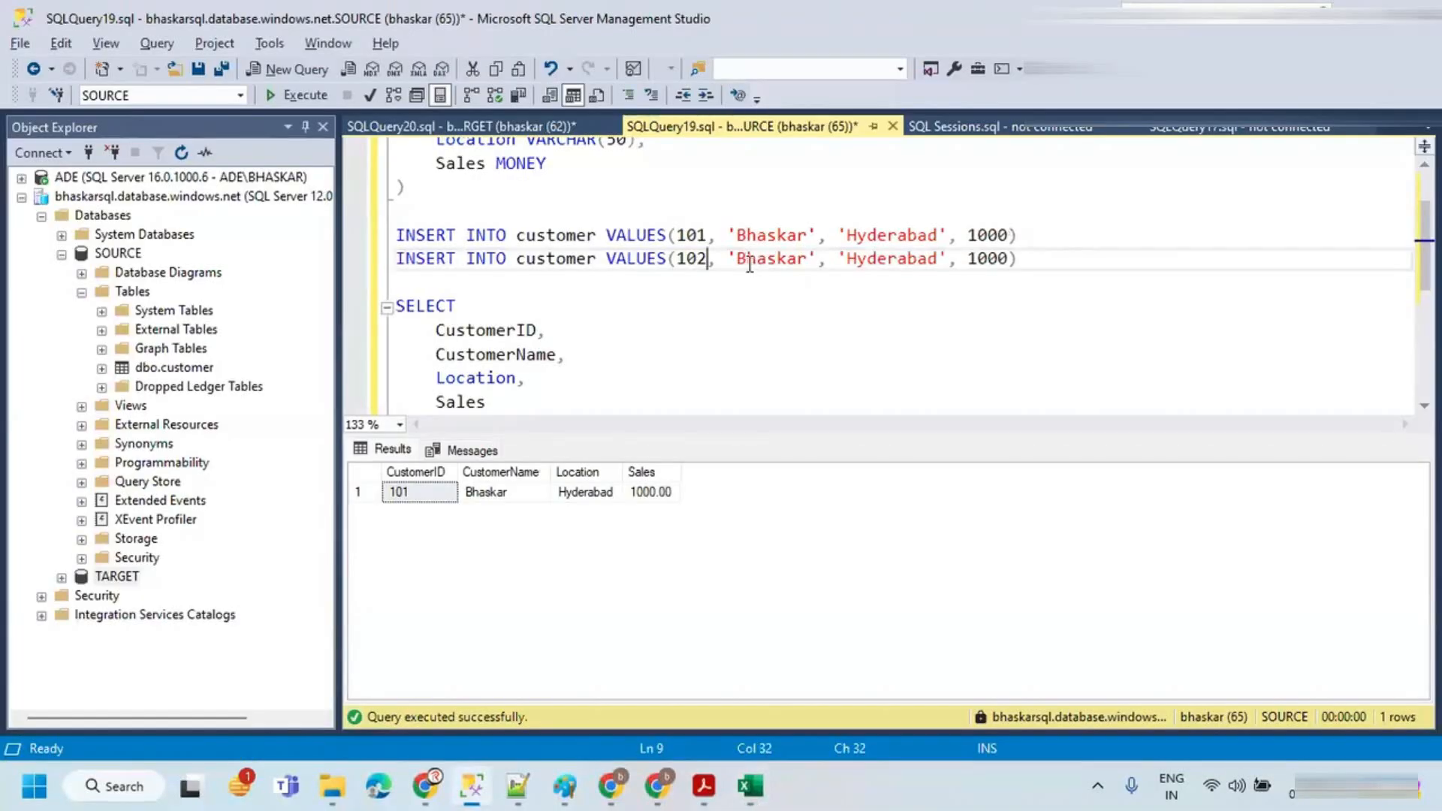
triple_click(760, 259)
double_click(766, 262)
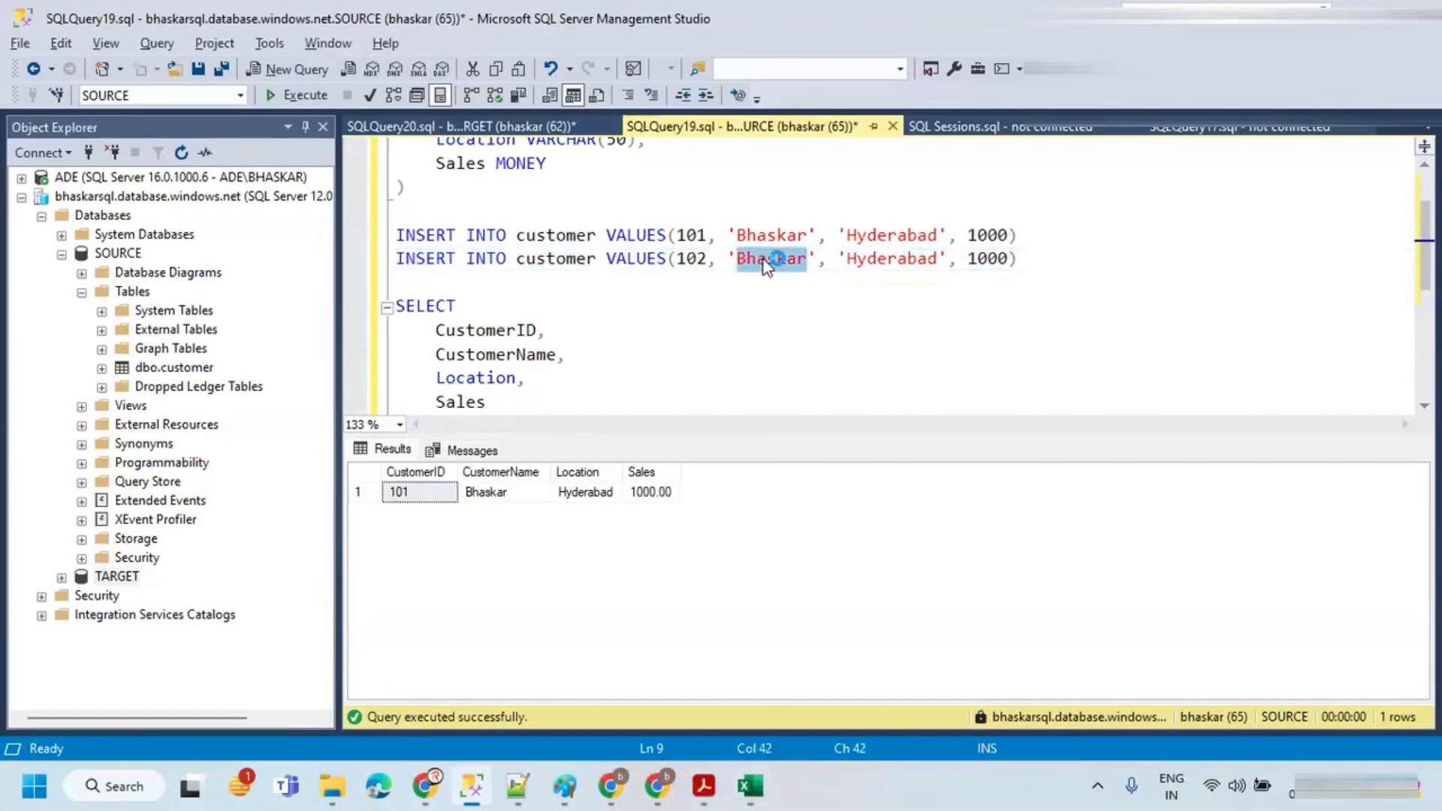
type("Sandy")
left_click(856, 258)
double_click(856, 258)
type("Chennai")
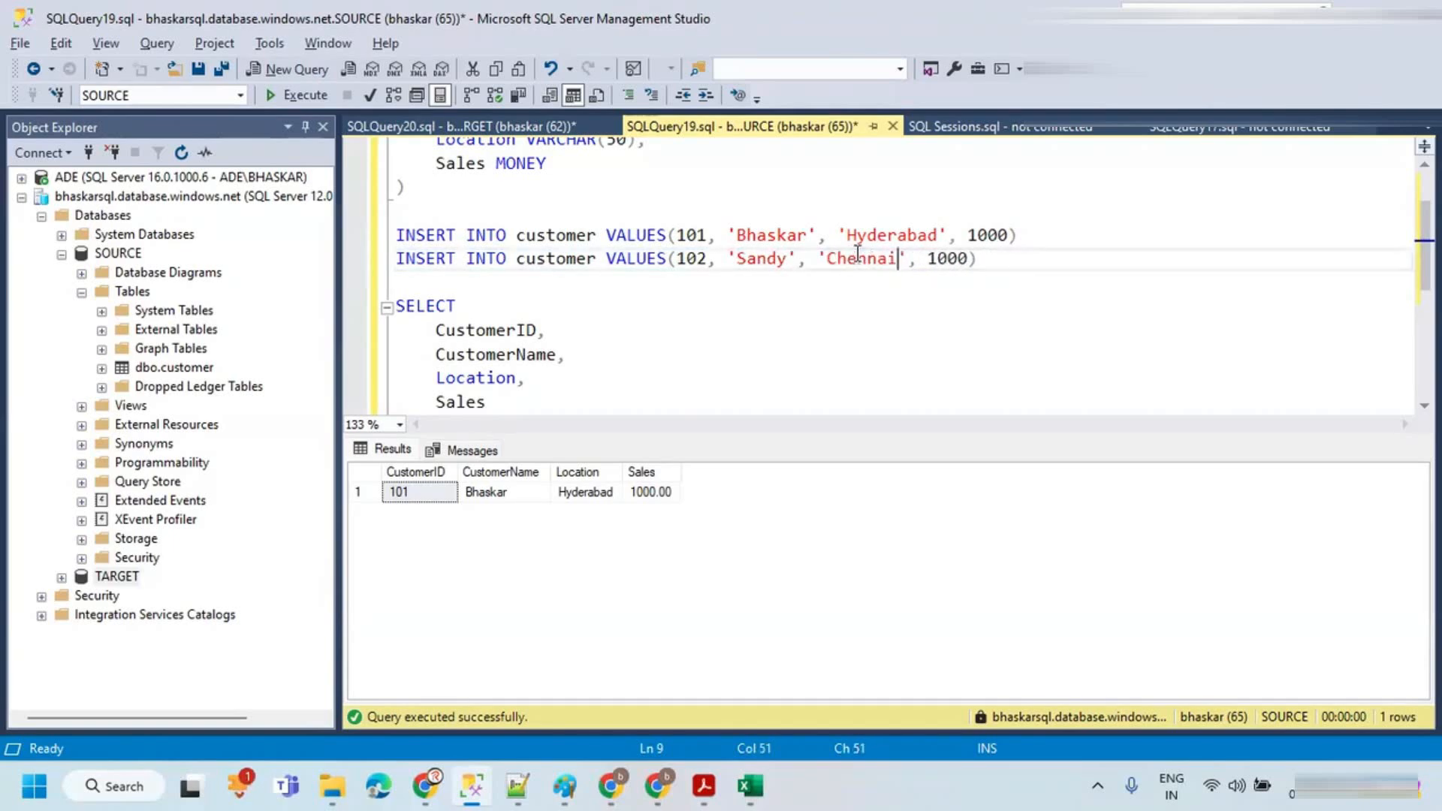
Step: Set the new row's sales to 2000 and execute the 102 insert against the SOURCE database
key("alt+Tab")
key("alt+Tab")
left_click(943, 257)
key("BackSpace")
type("2")
left_click_drag(1006, 258, 335, 256)
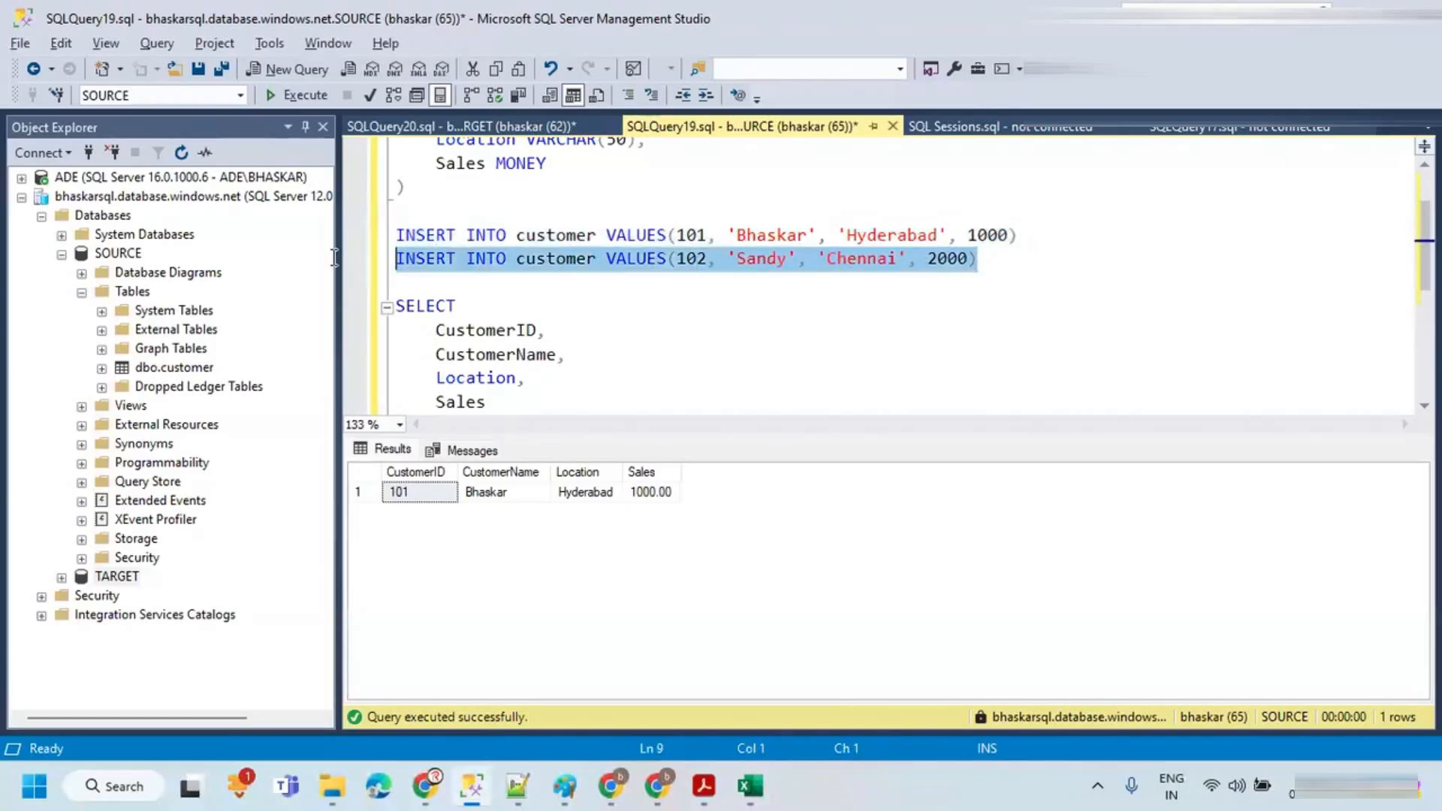
left_click(295, 101)
Step: Copy the customer 101 INSERT statement into the TARGET query and execute it on the TARGET database
left_click(601, 331)
key("ctrl+r")
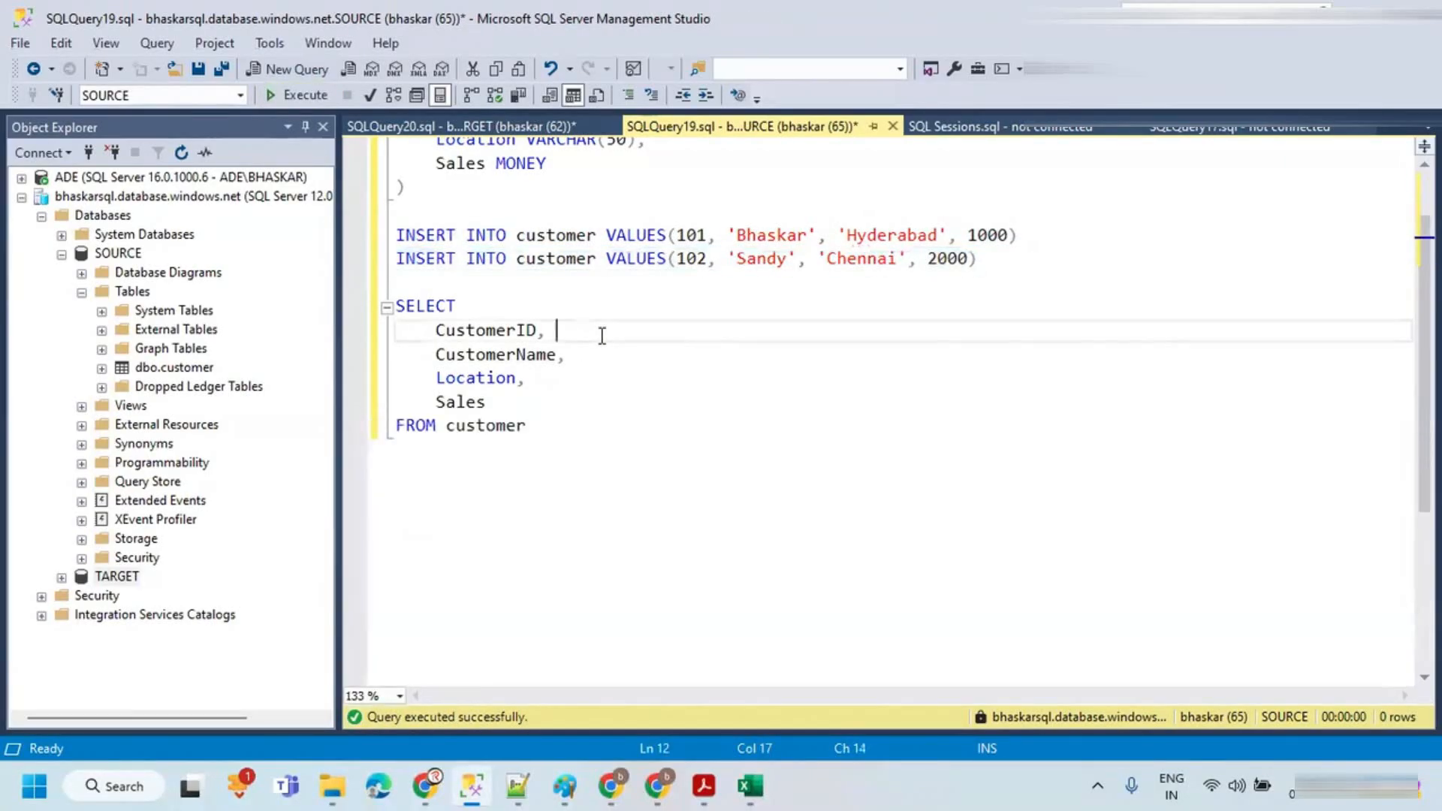
left_click_drag(1032, 235, 364, 233)
key("ctrl+c")
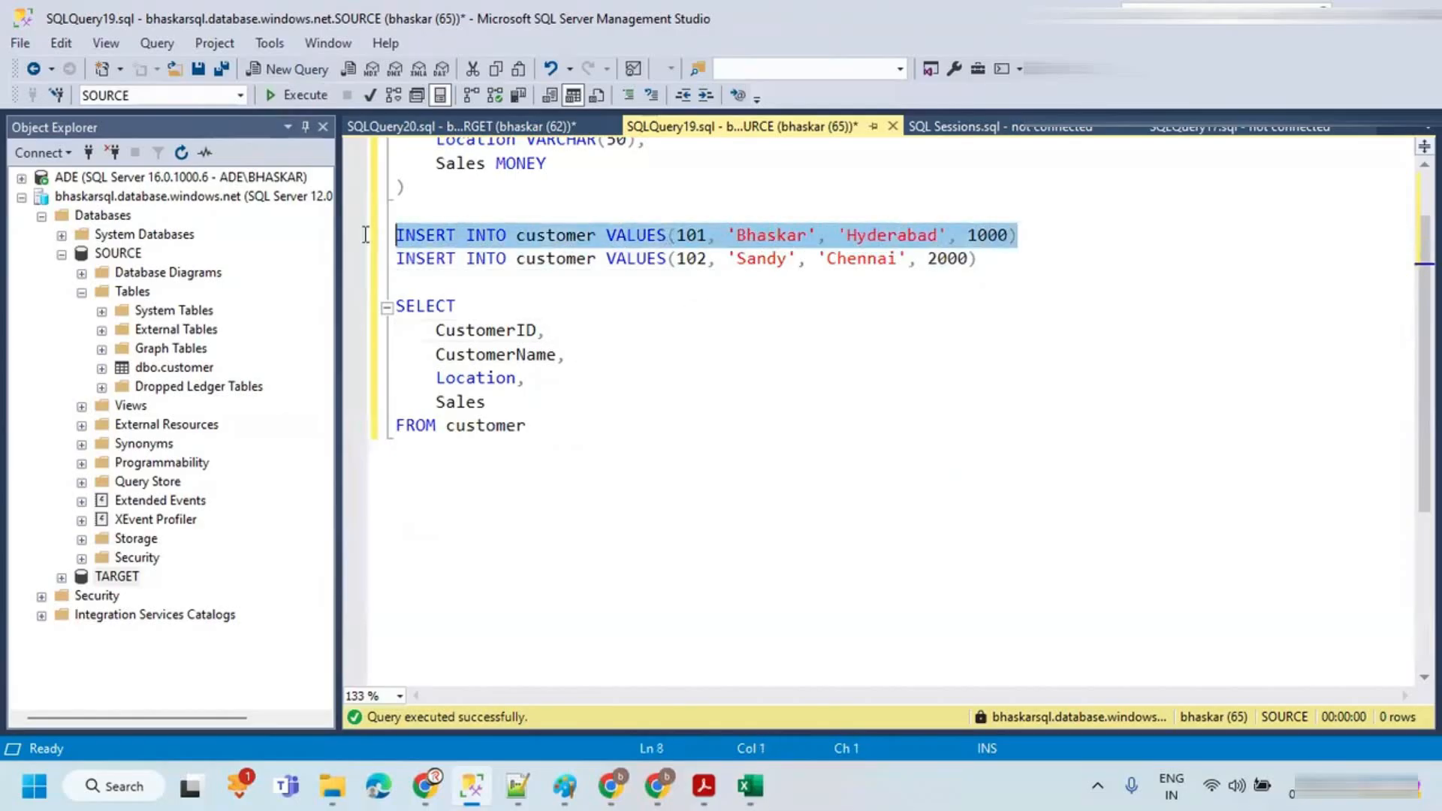
left_click(394, 129)
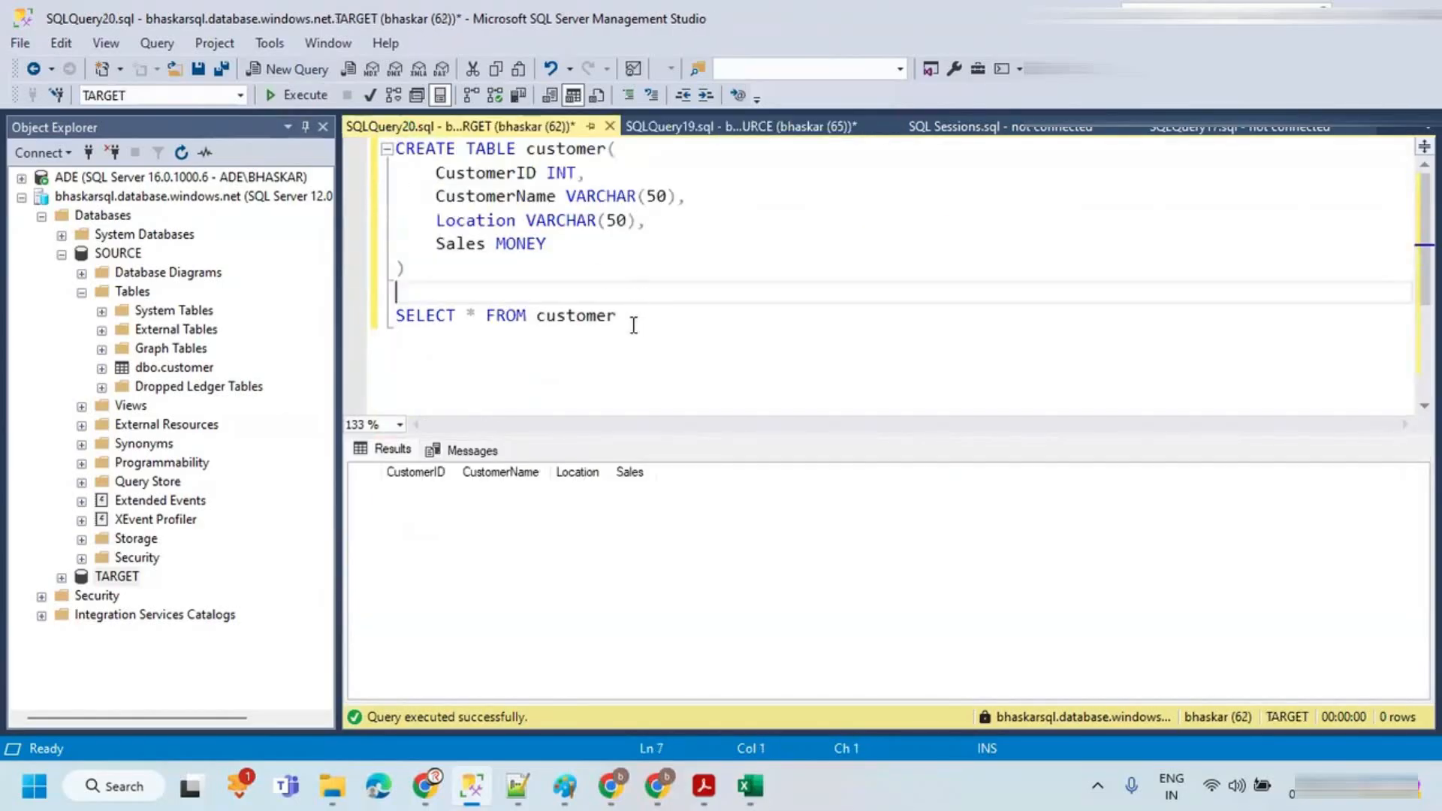
key("Return")
key("Return")
key("Up")
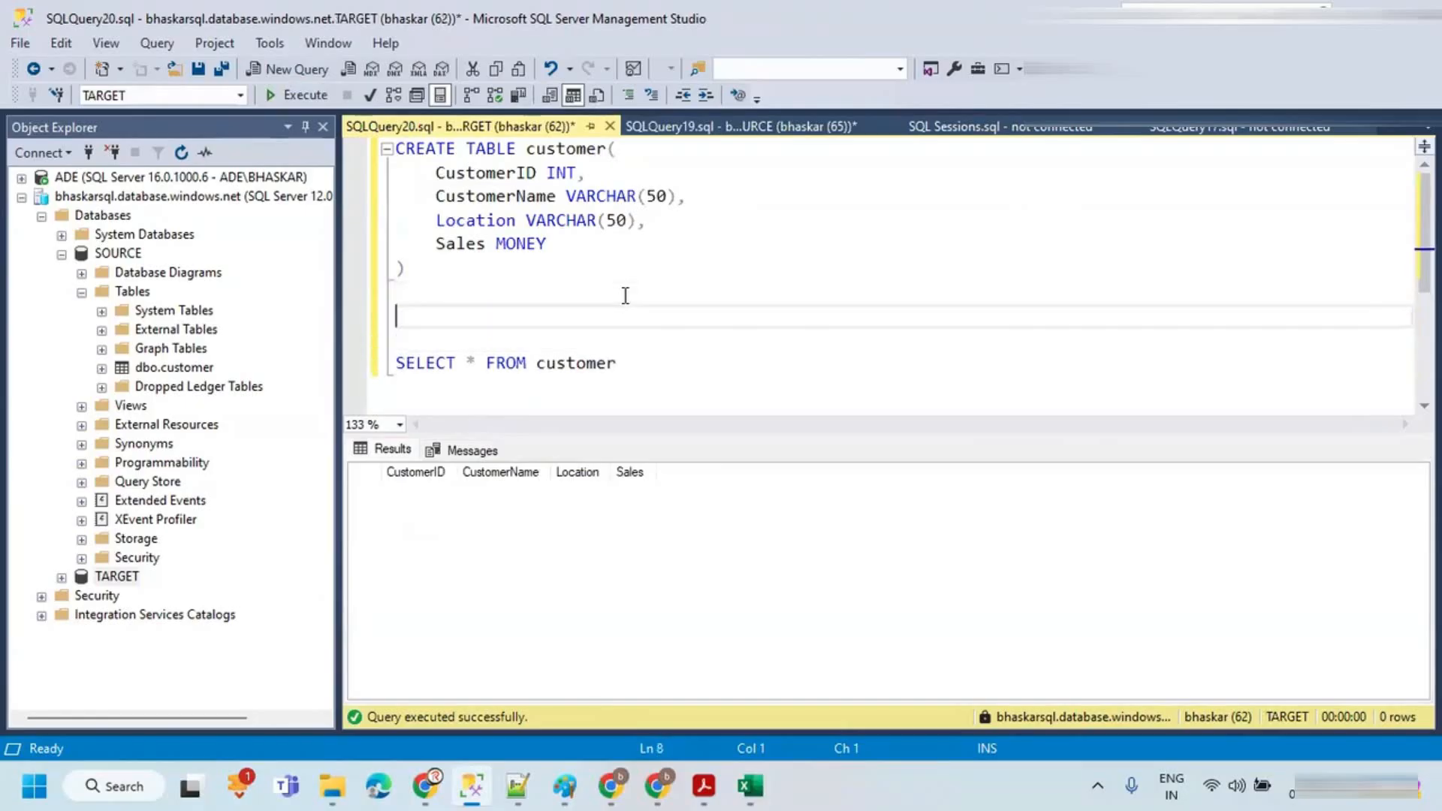
key("ctrl+v")
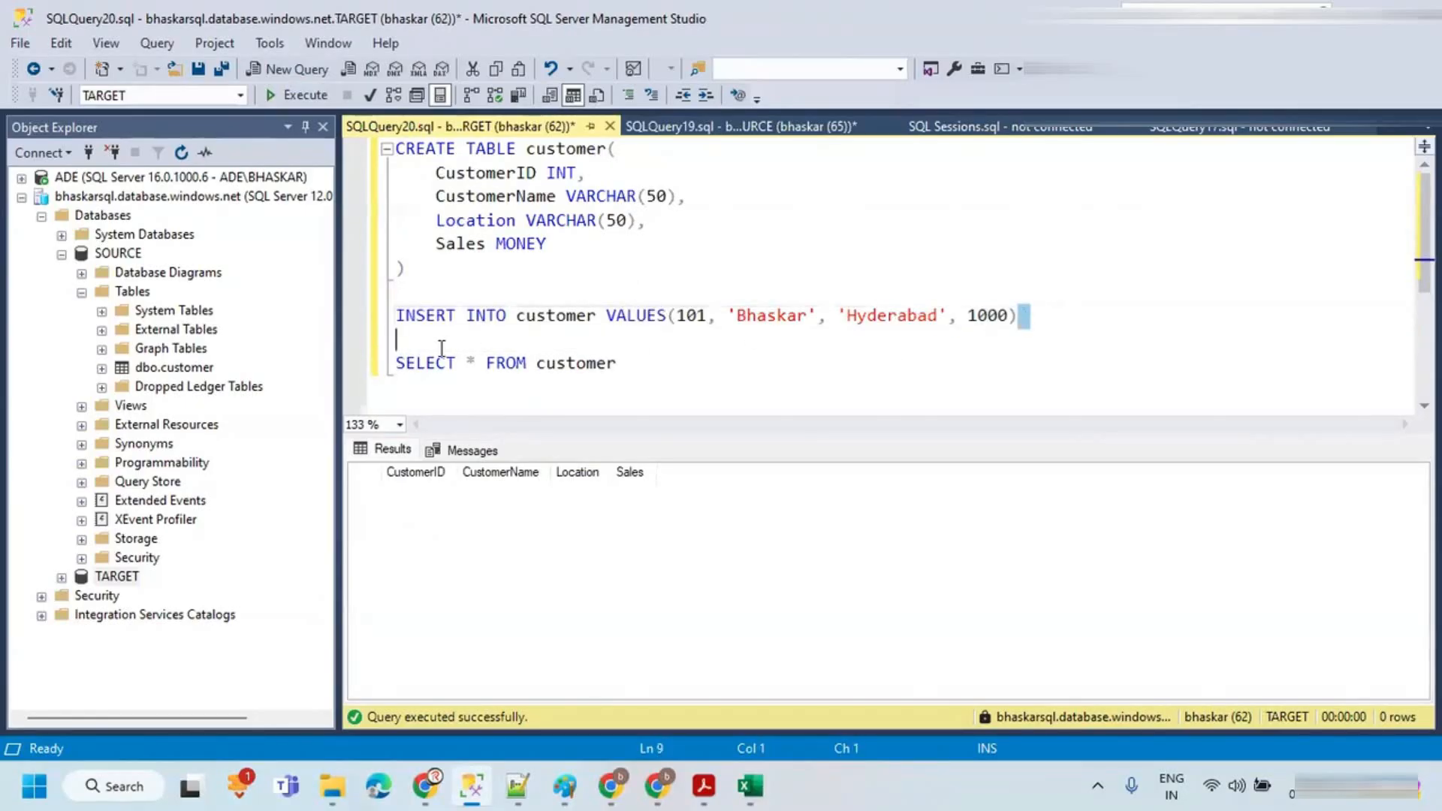
key("shift+Home")
left_click(277, 98)
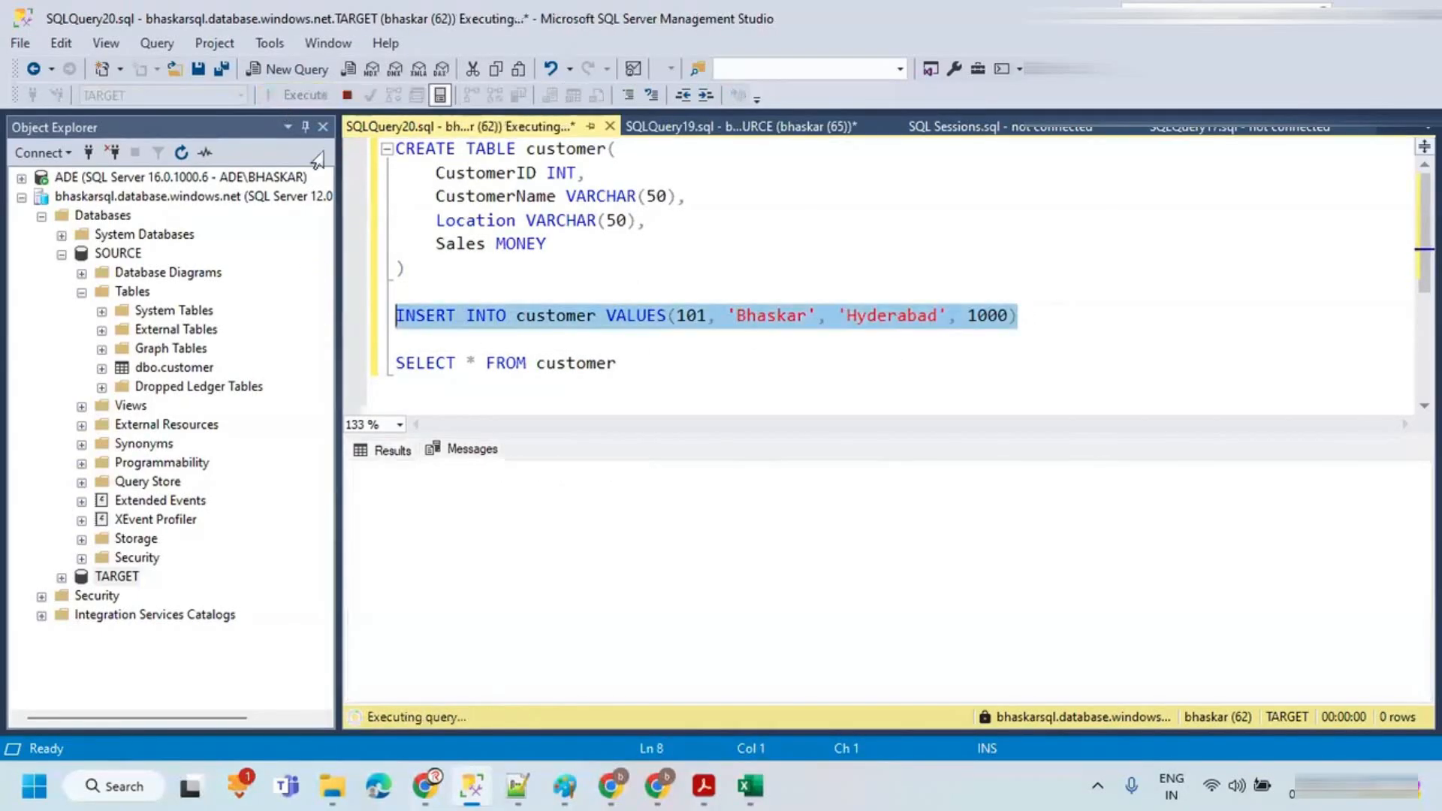
left_click(627, 285)
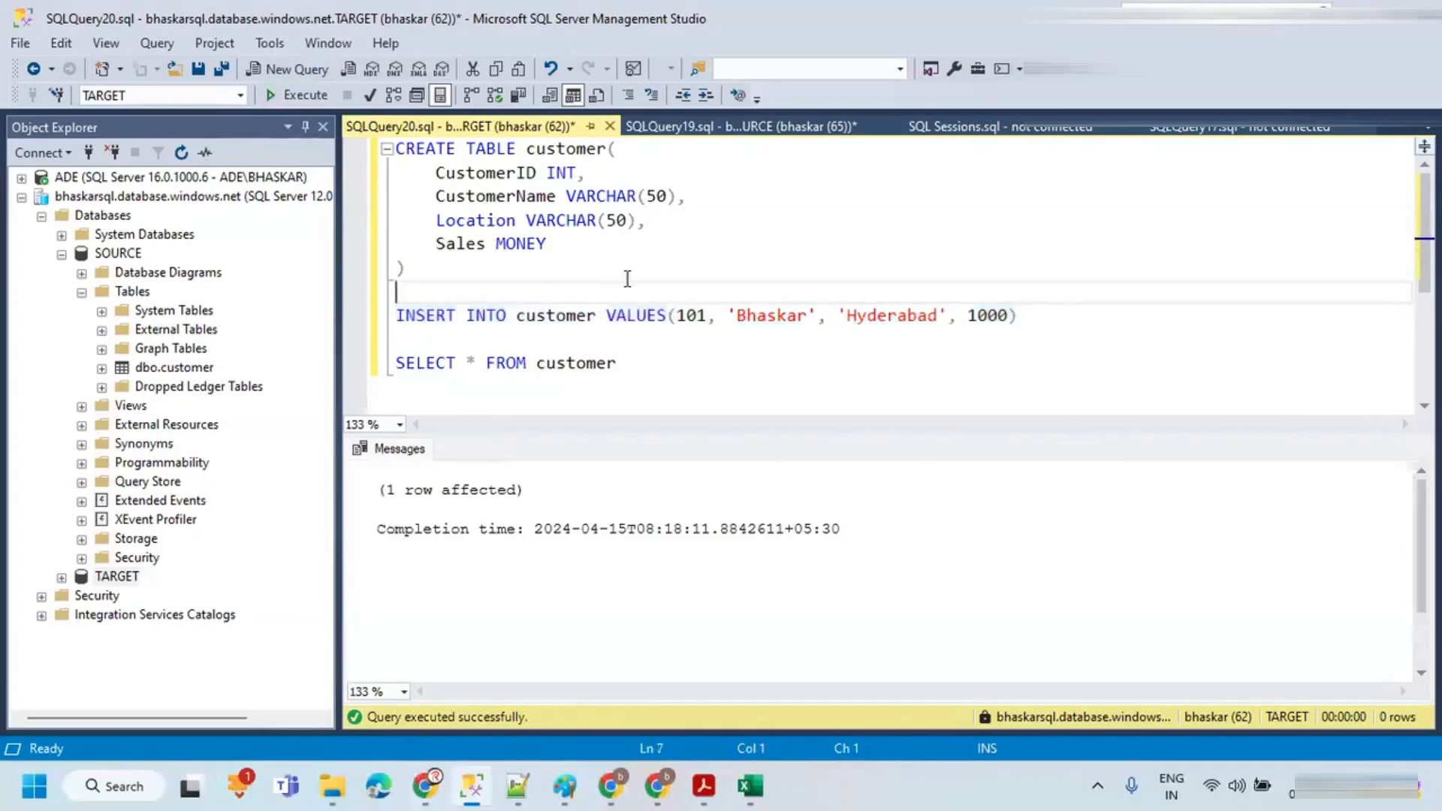
Step: Return to Data Factory and refetch lkpOnTarget's data preview from sources to compare source and target columns
left_click(676, 128)
key("alt+Tab")
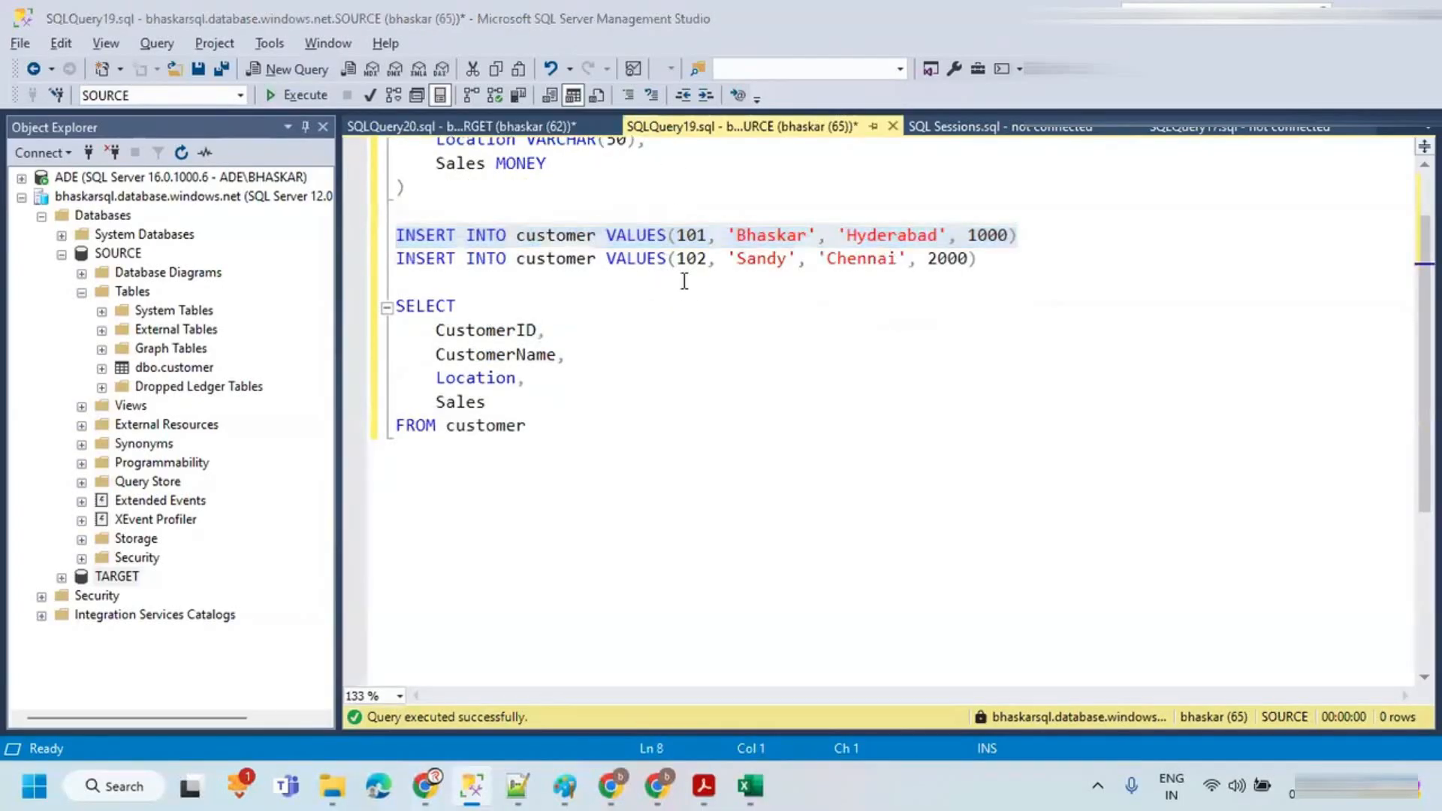
key("alt+Tab")
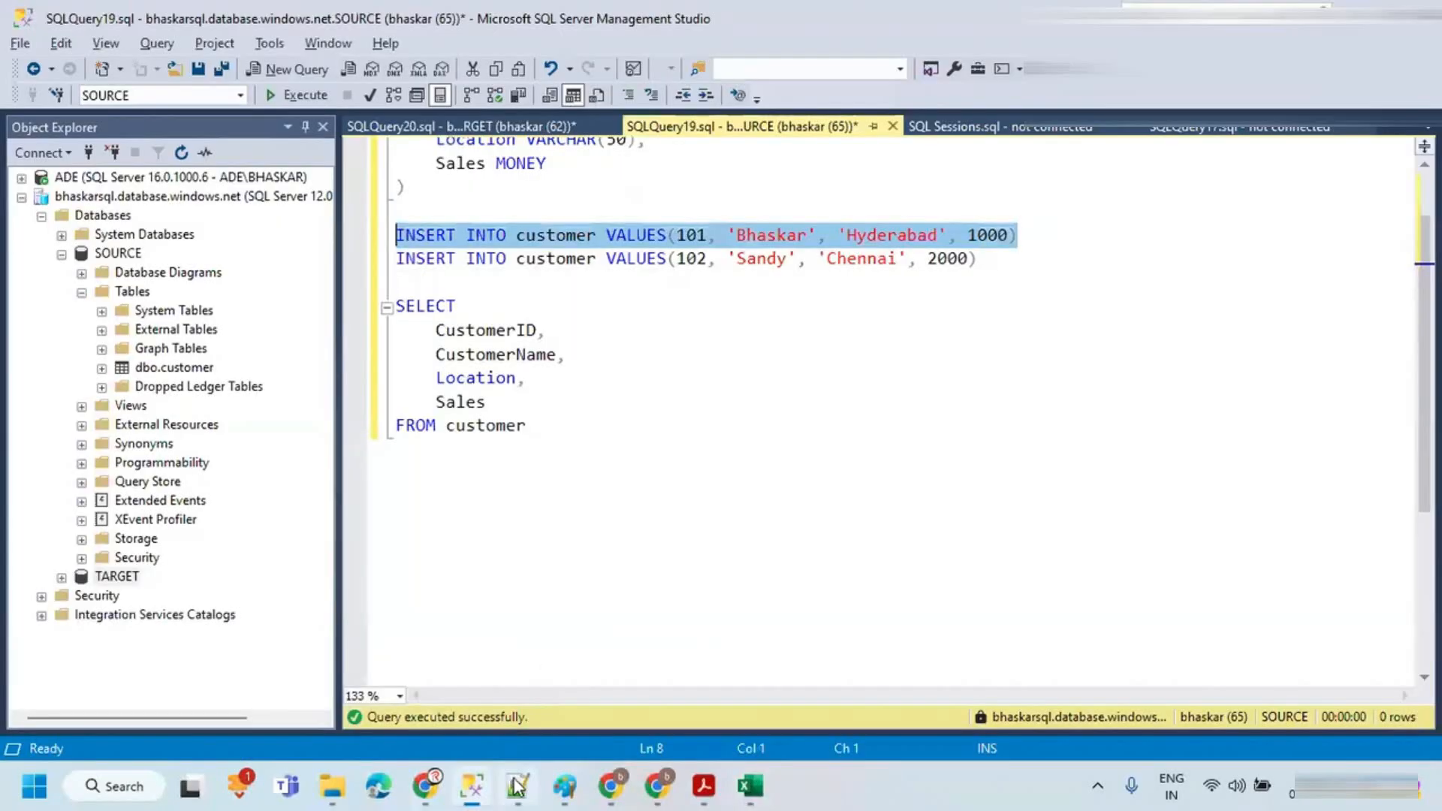
left_click(657, 786)
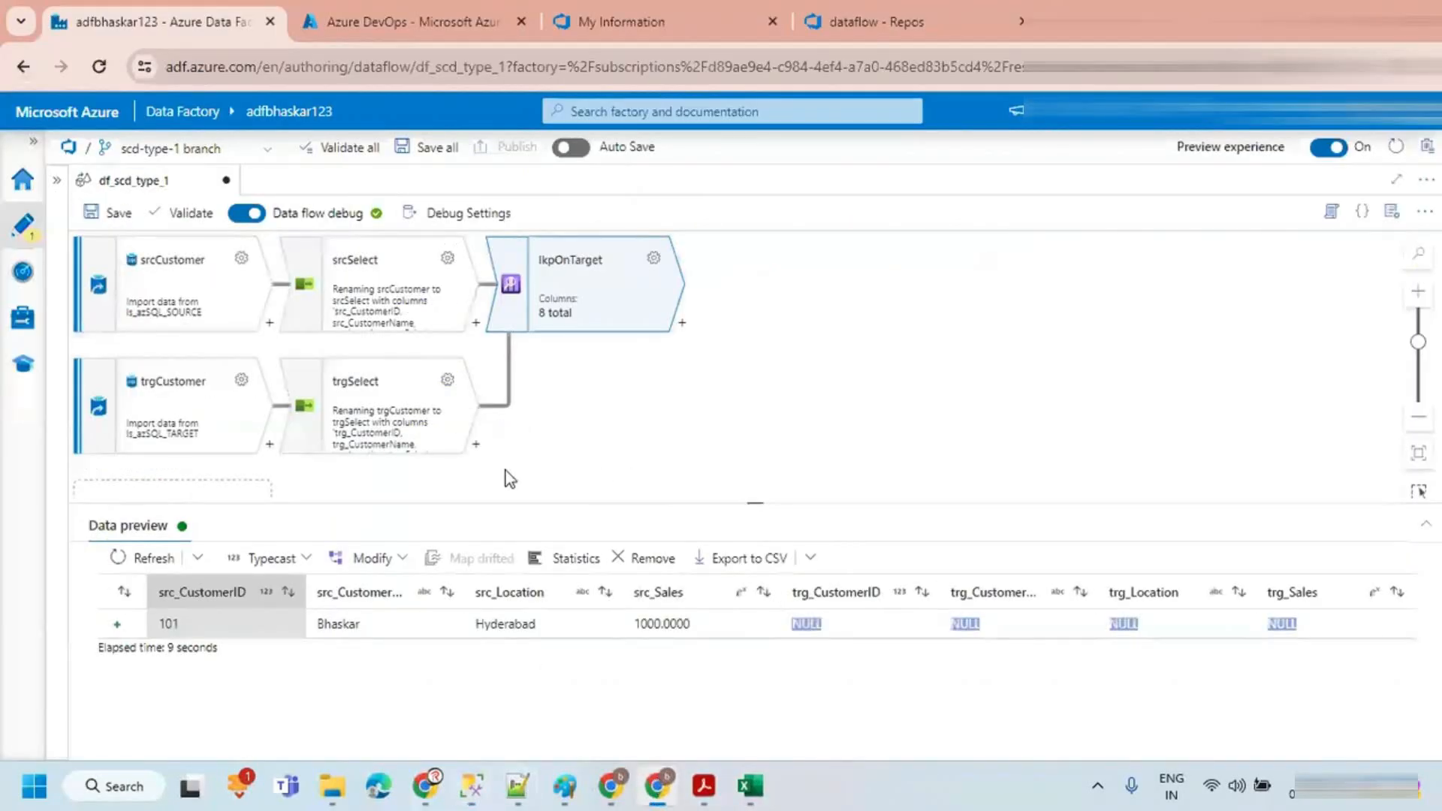
left_click(197, 559)
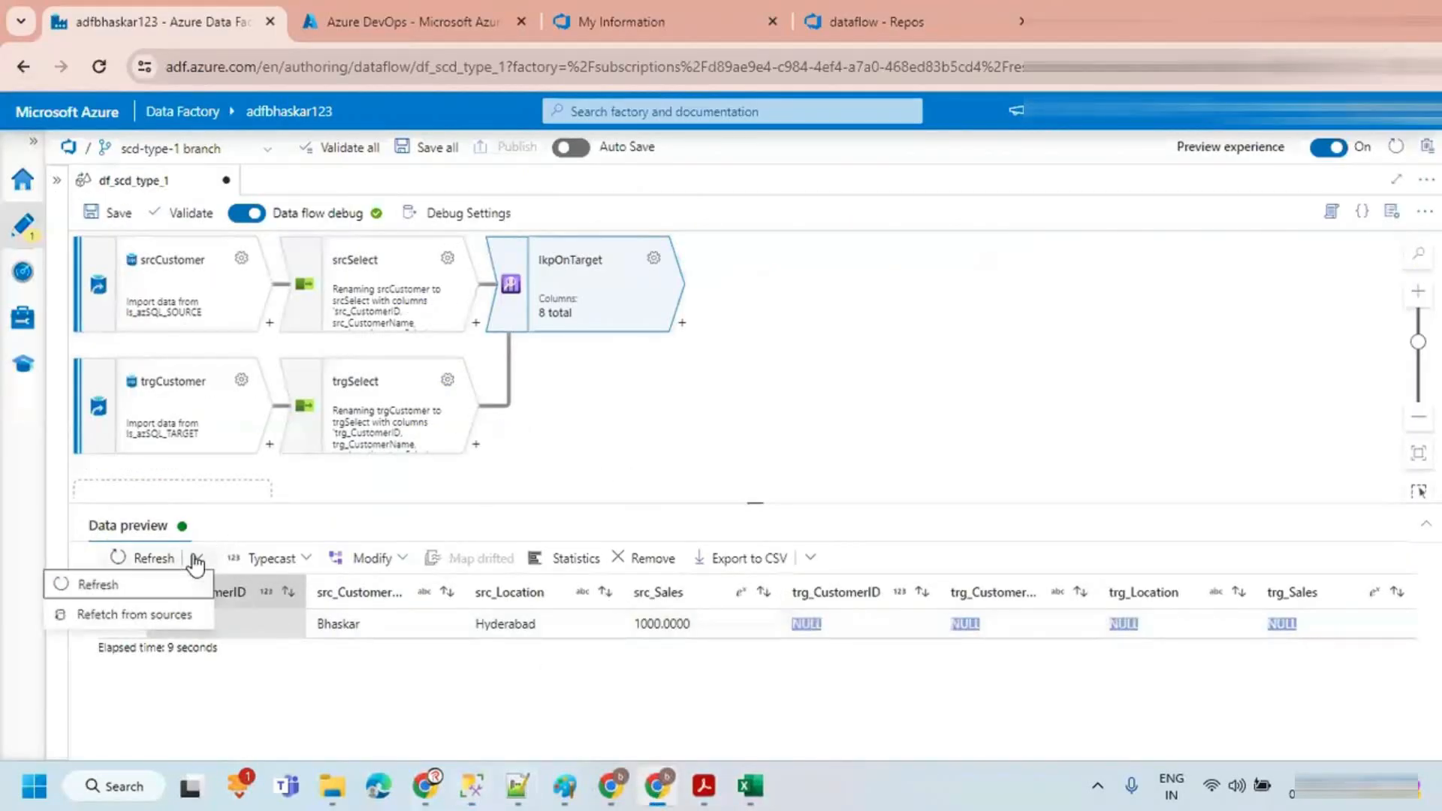
left_click(146, 612)
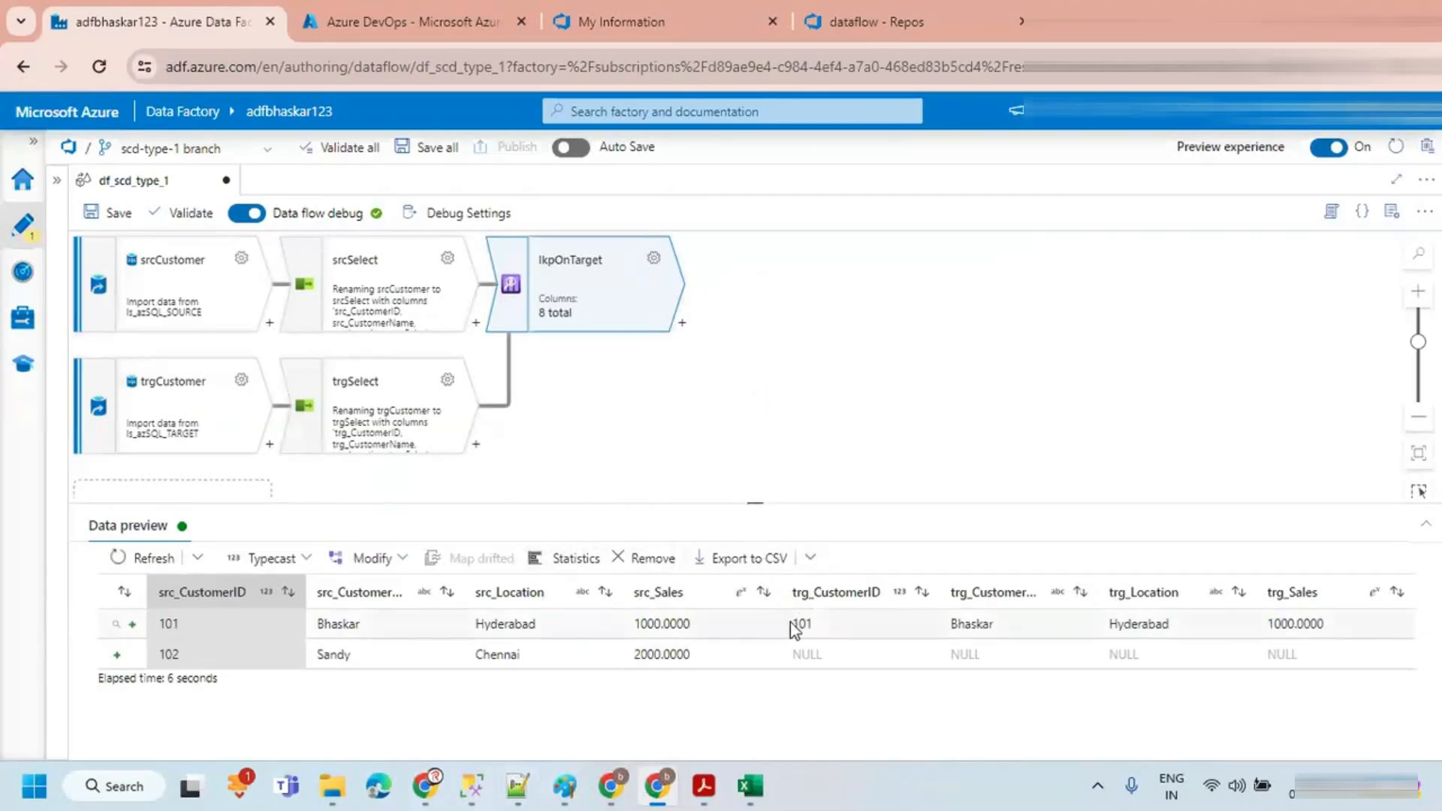
left_click_drag(794, 623, 1306, 623)
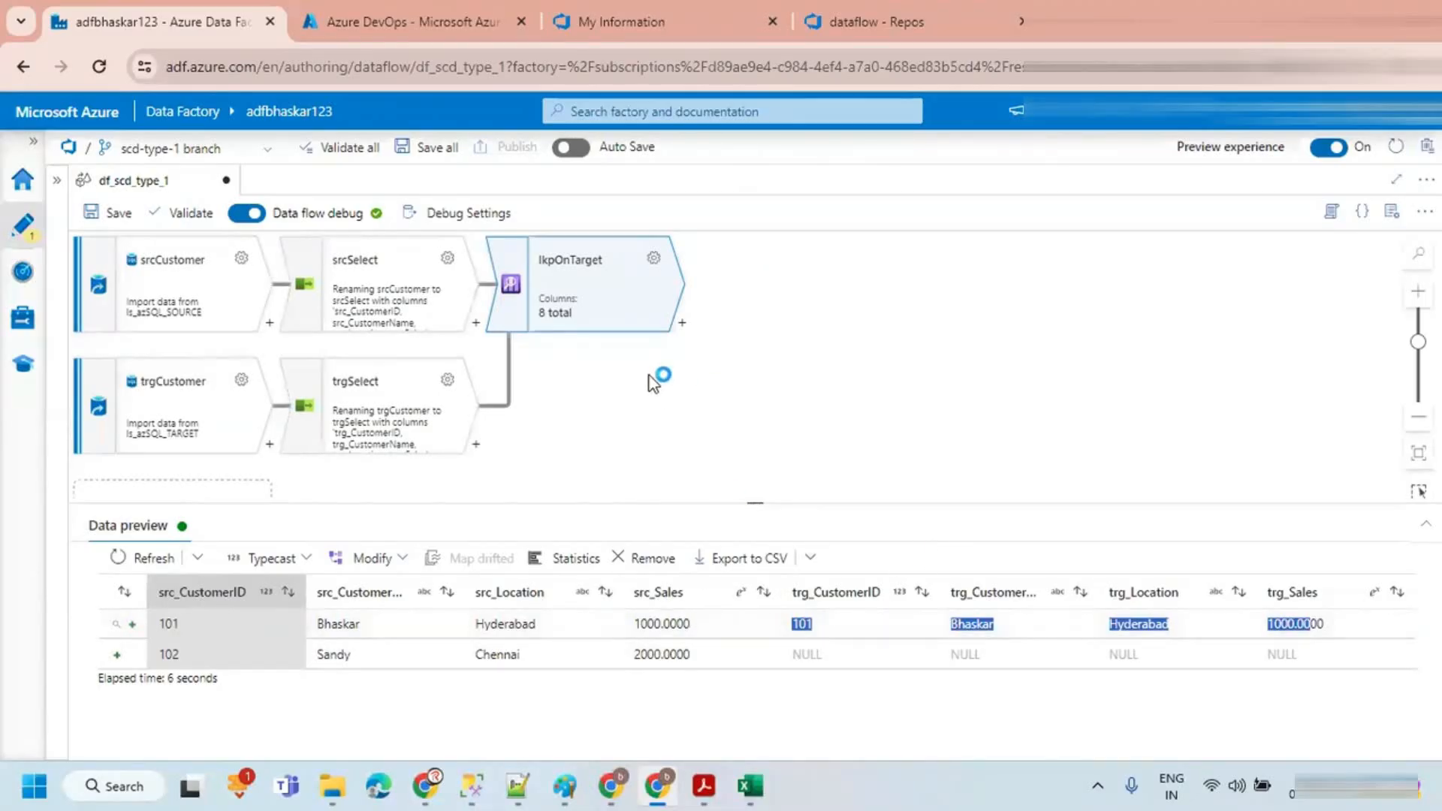
left_click(931, 691)
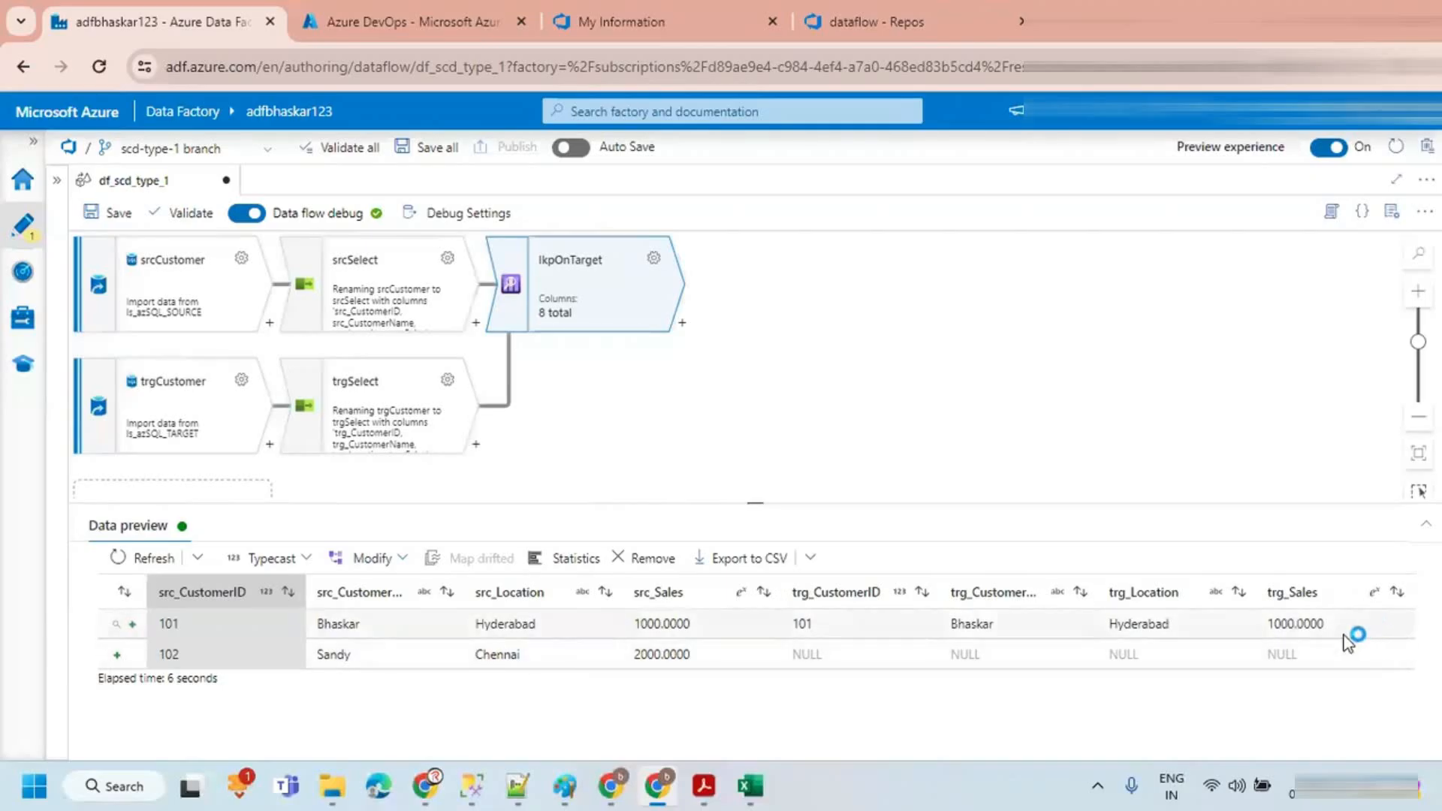
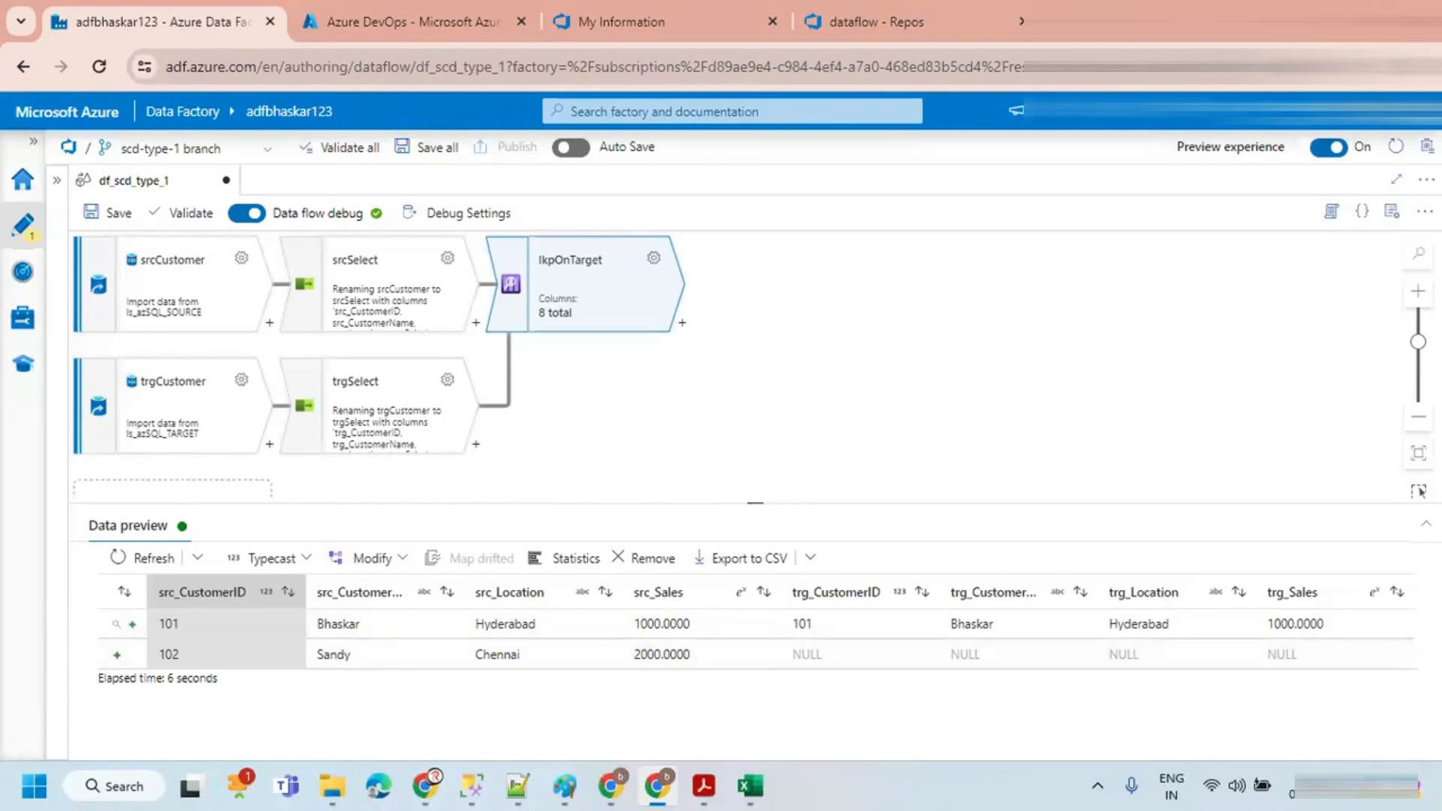
Step: Add a Derived Column transformation after lkpOnTarget and name its output stream NewOrExisted
left_click(682, 328)
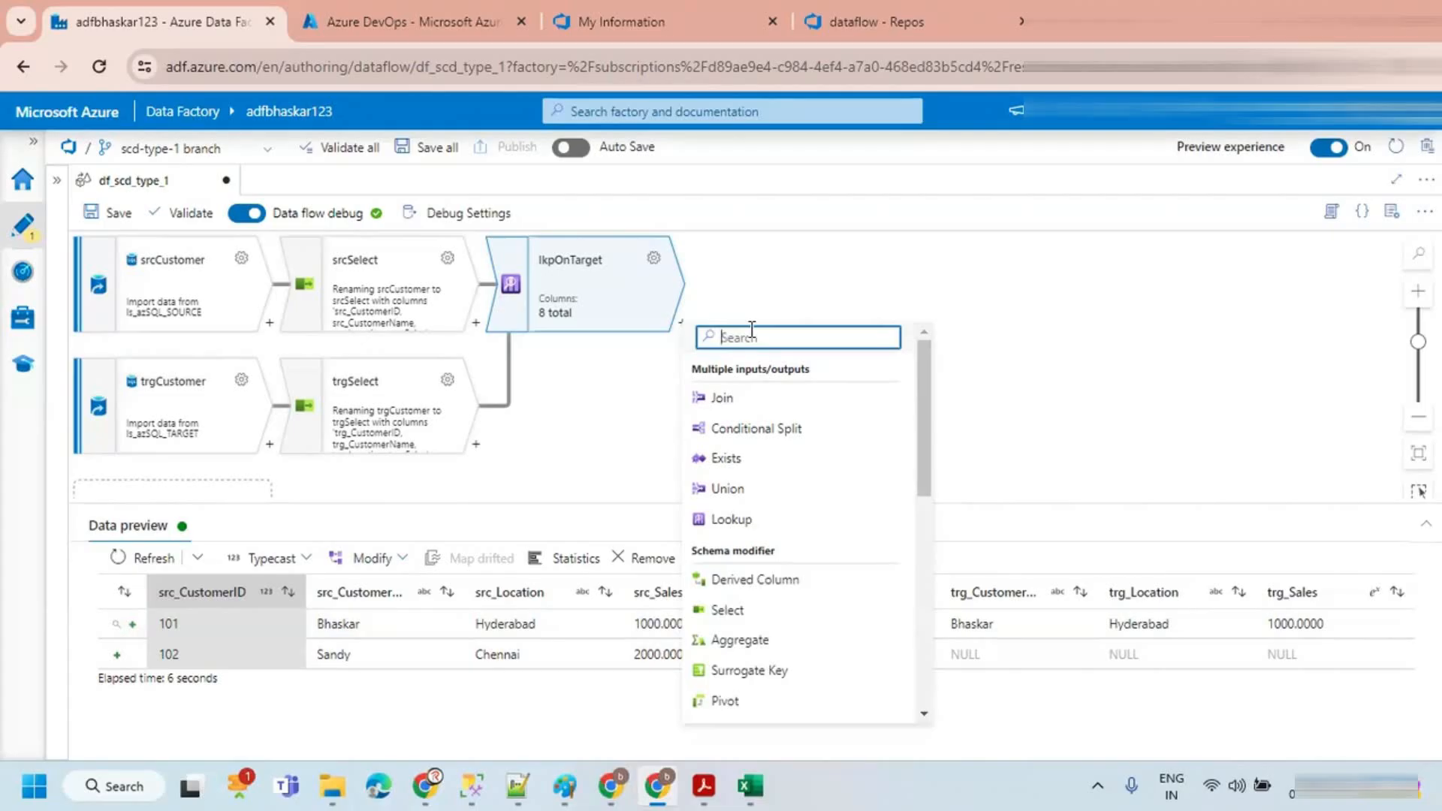
type("de")
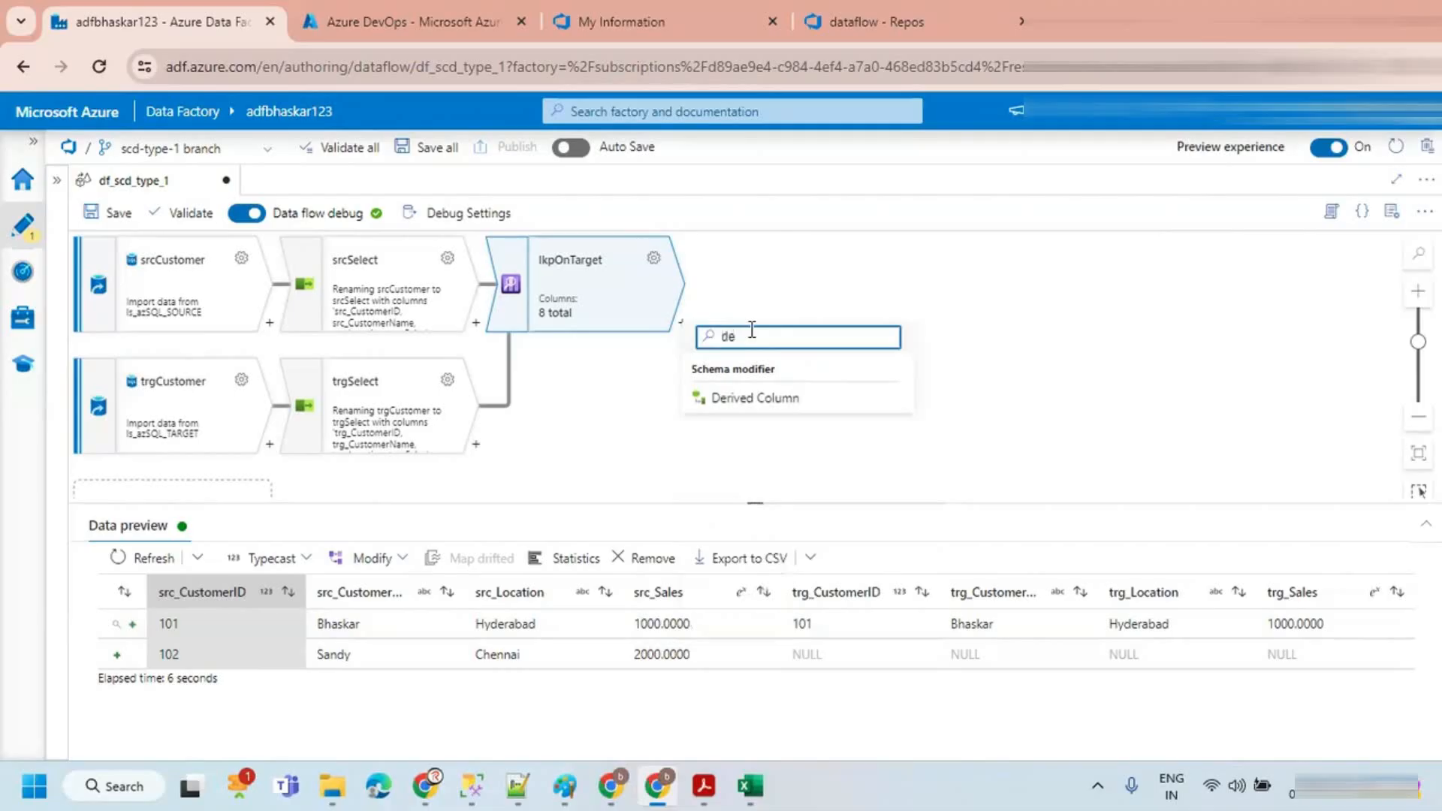
left_click(761, 396)
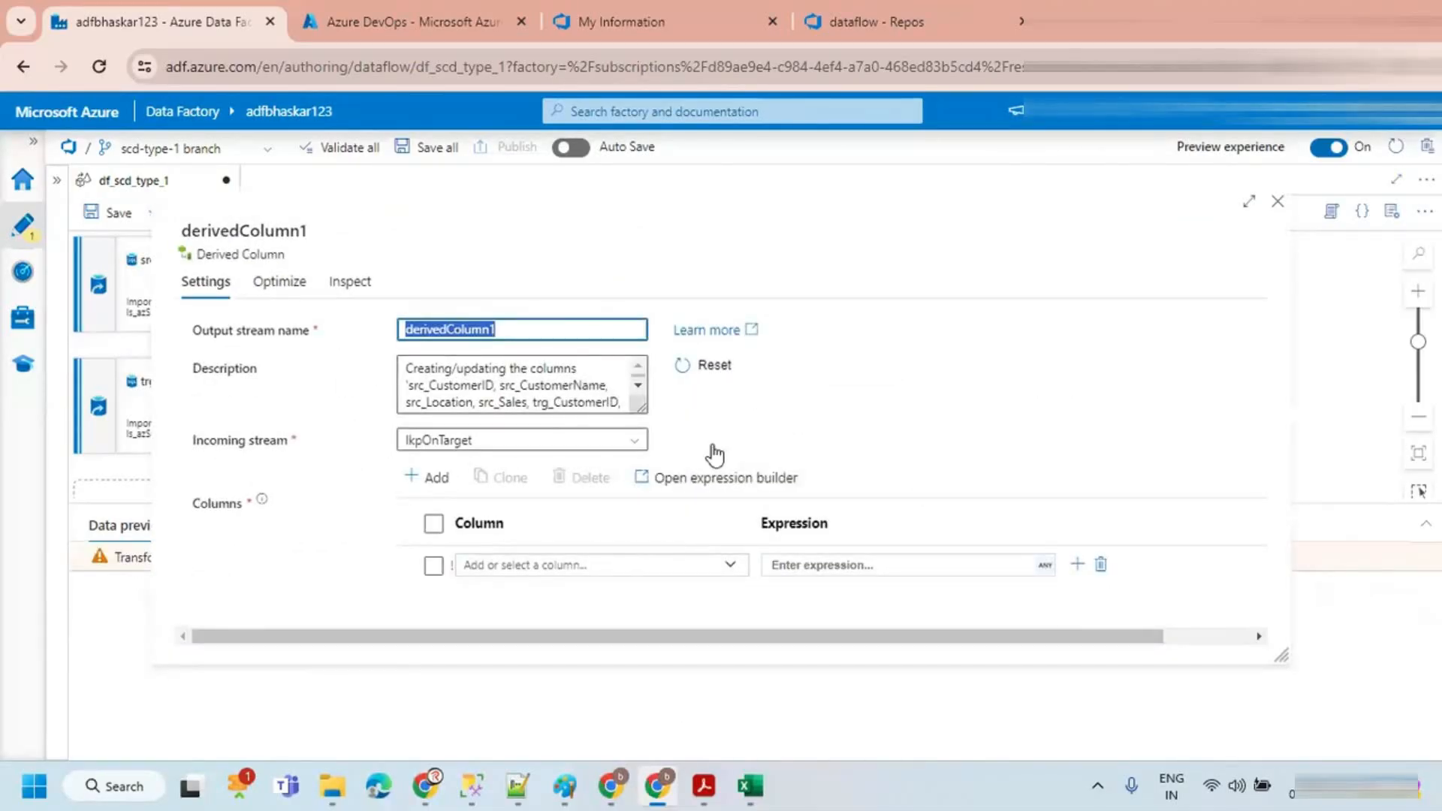
type("Exist")
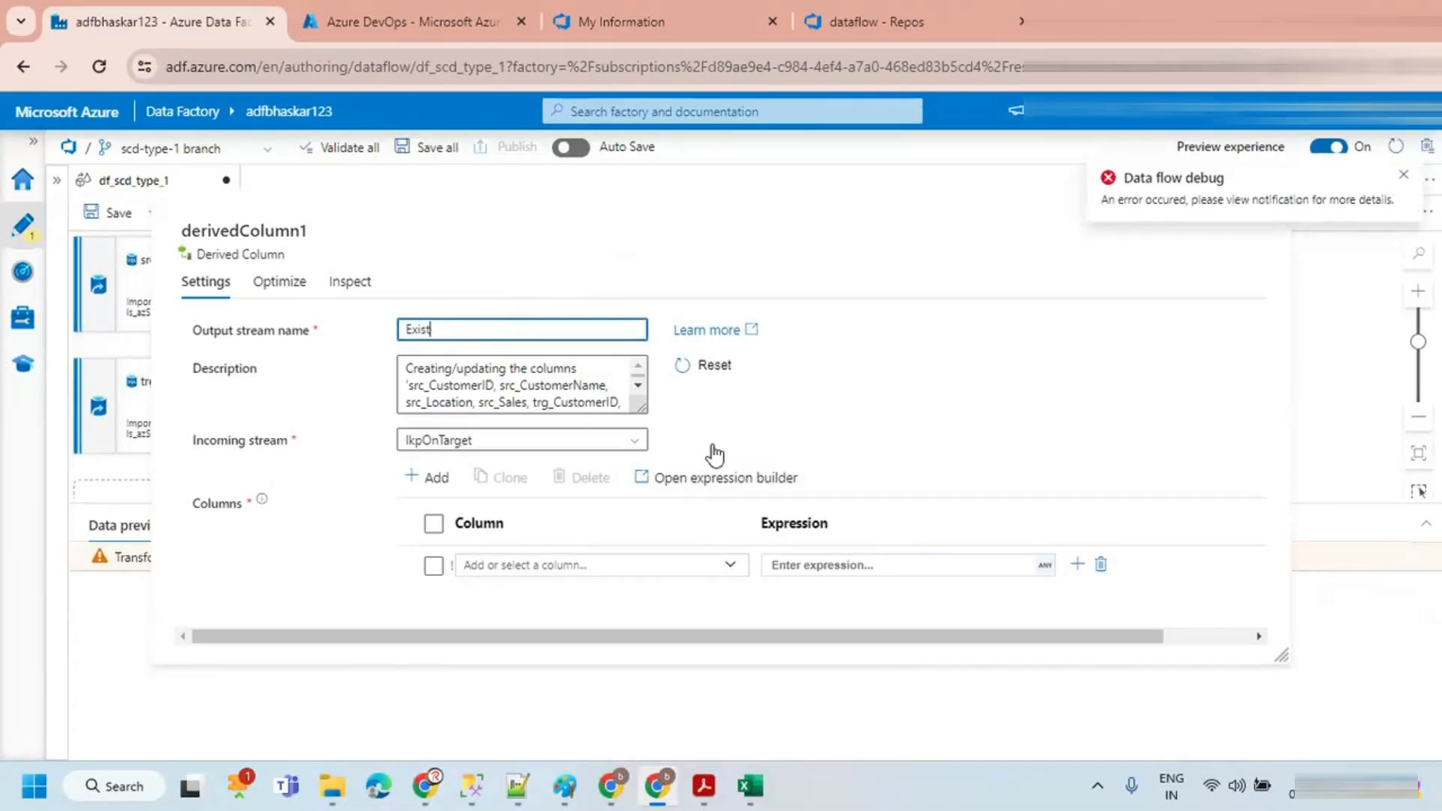
type("edNewOr")
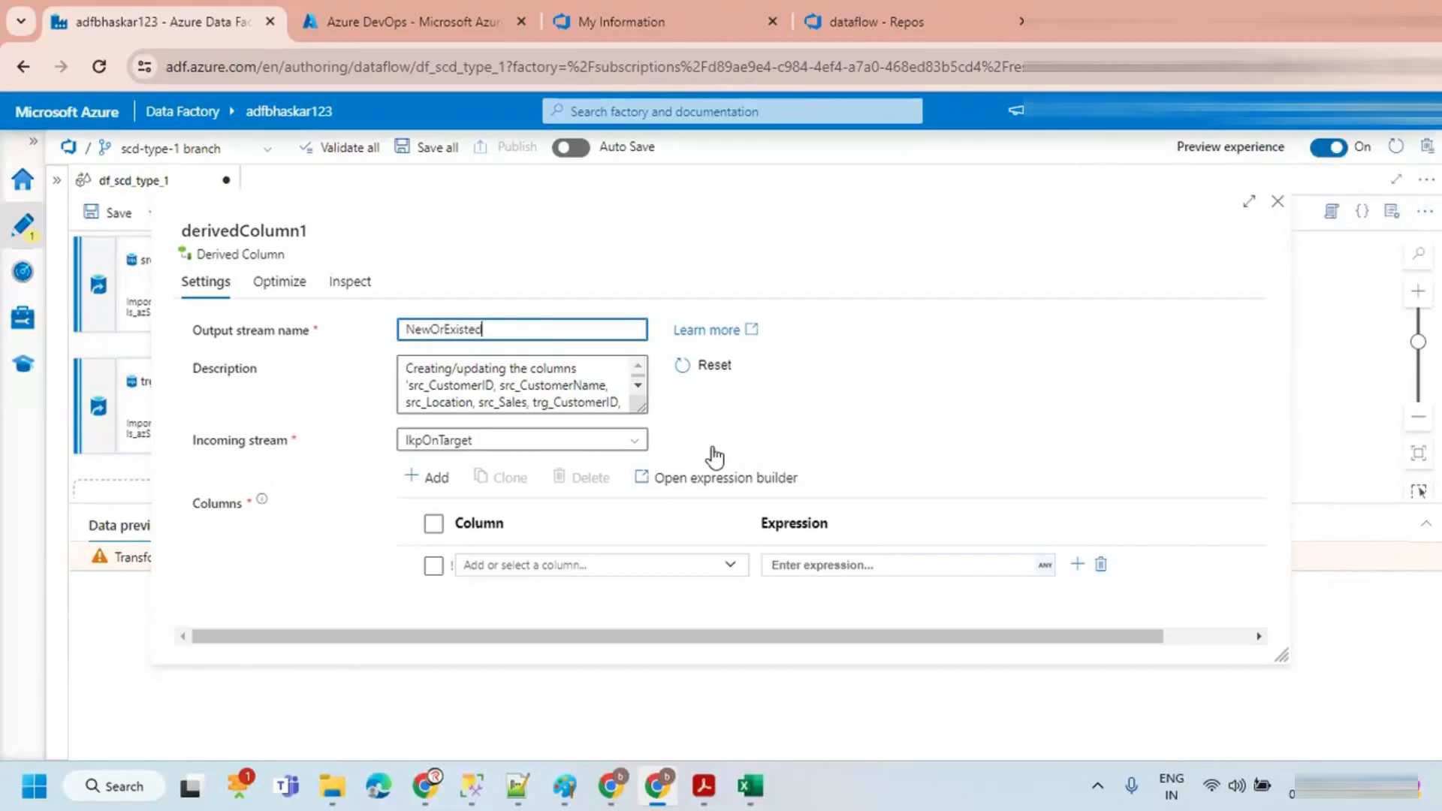
Step: Add a derived column named NewRecds and insert trg_CustomerID into its expression in the expression builder
left_click(671, 564)
type("NewRecds")
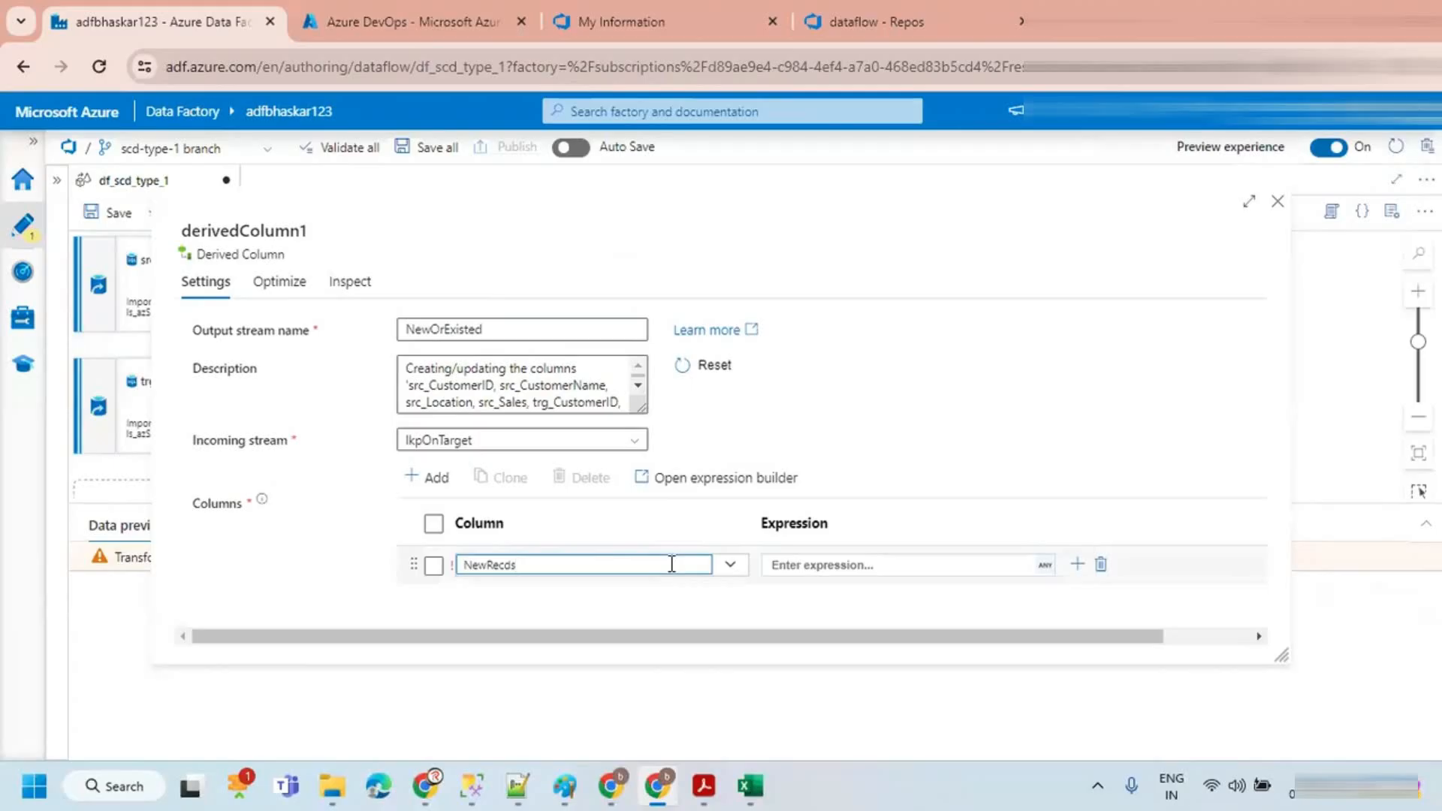
left_click(858, 569)
left_click(846, 592)
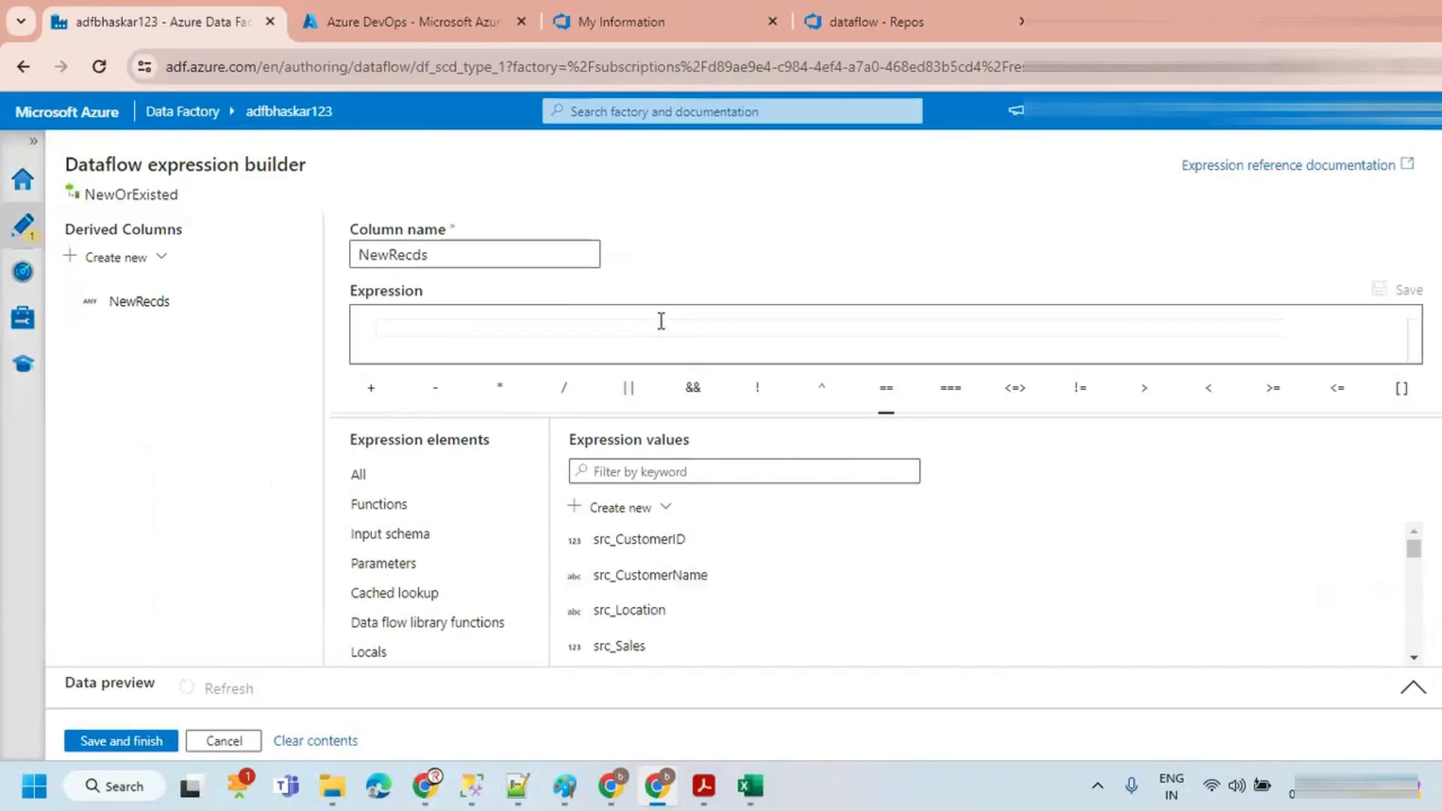
scroll(630, 578, "down", 2)
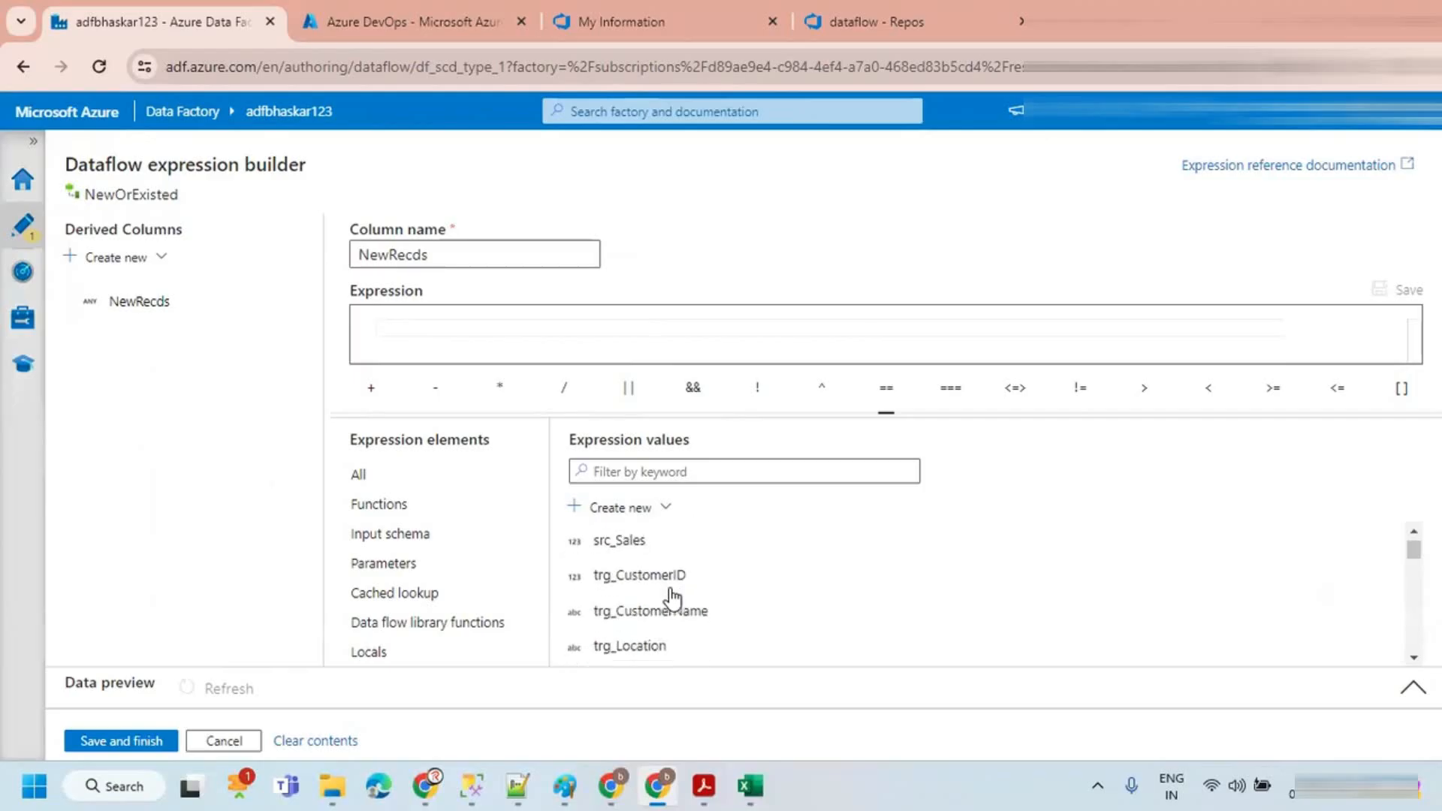
left_click(634, 575)
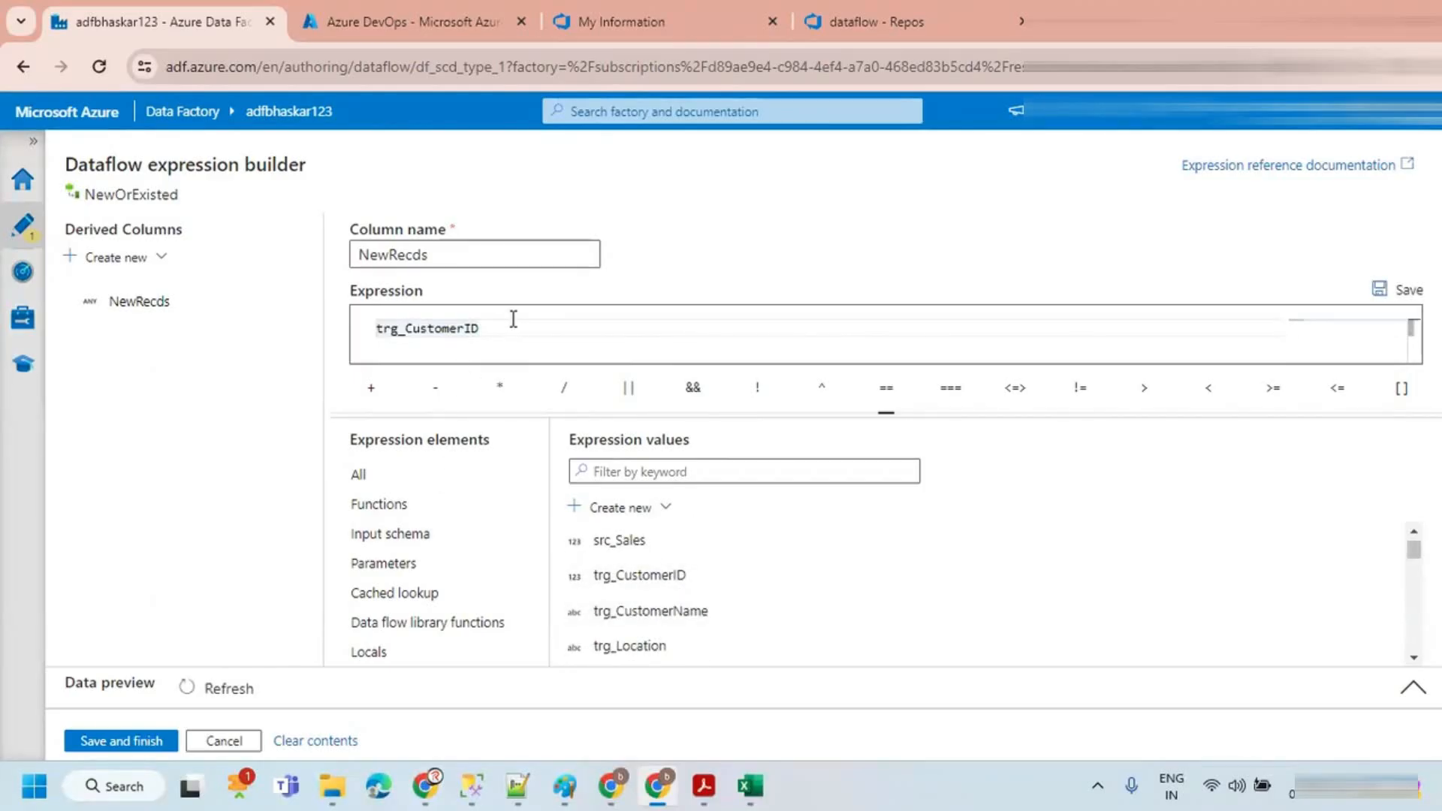
Step: Wrap the expression as isNull(trg_CustomerID) and save the expression
left_click(378, 326)
type("Isnull(")
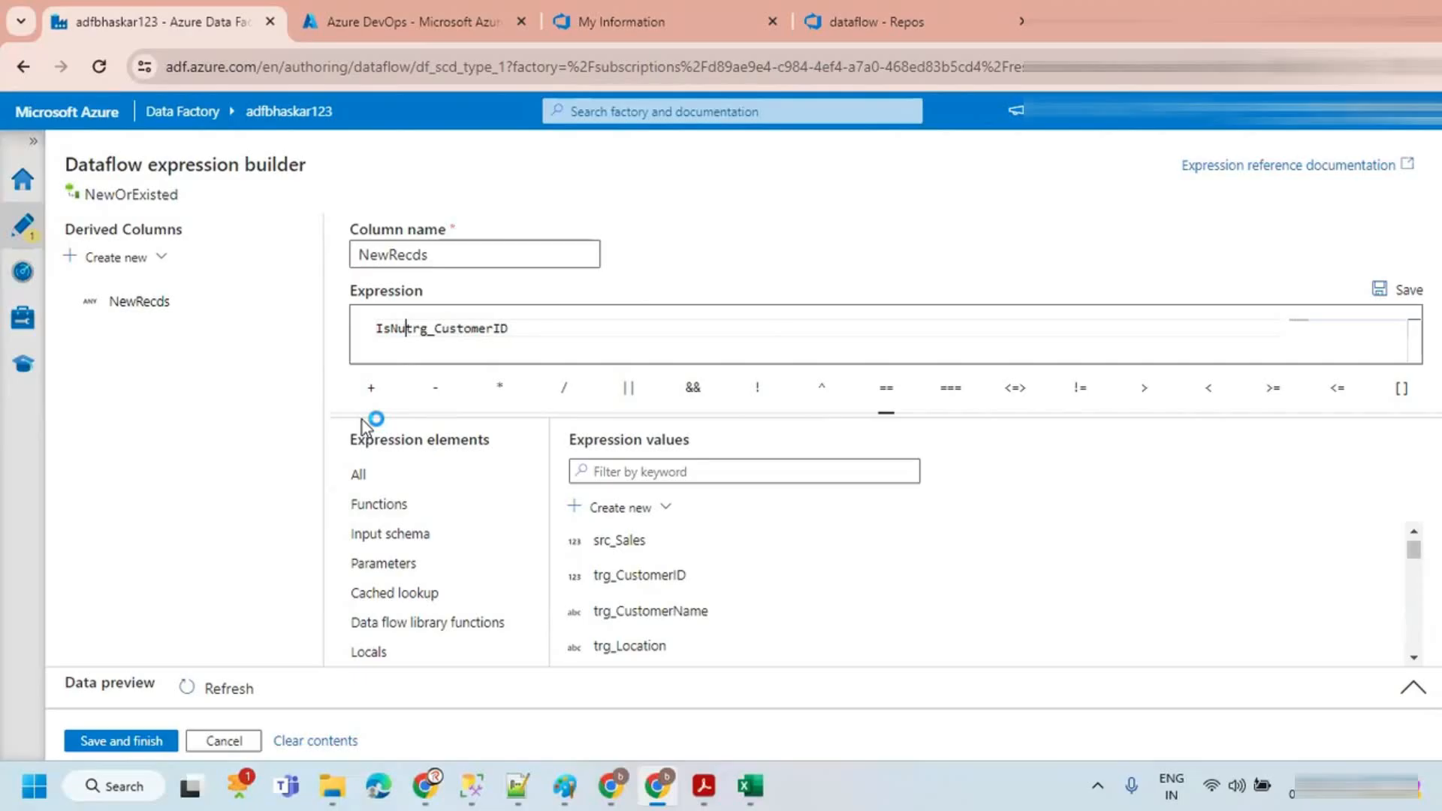
left_click(610, 470)
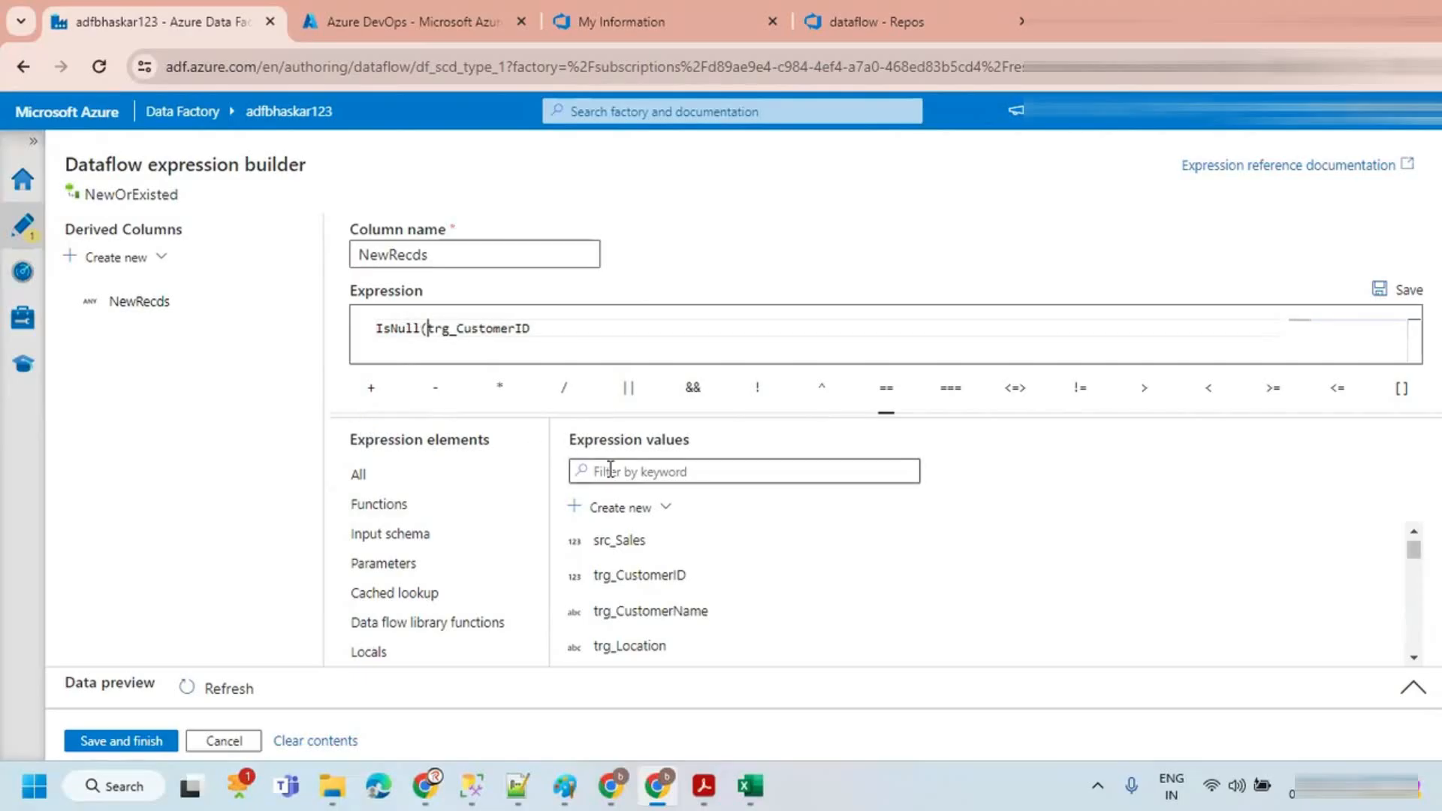
type("isn")
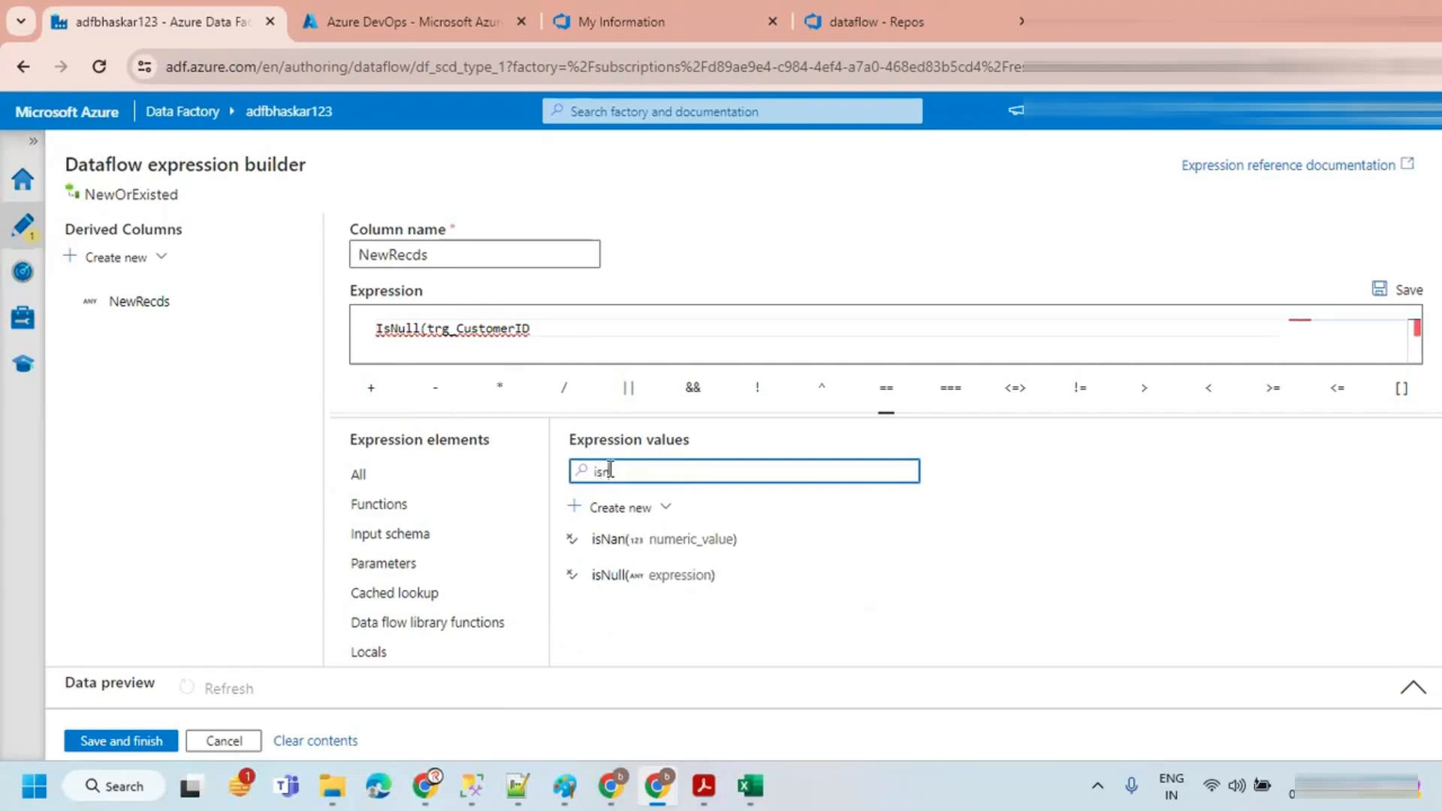
left_click(383, 329)
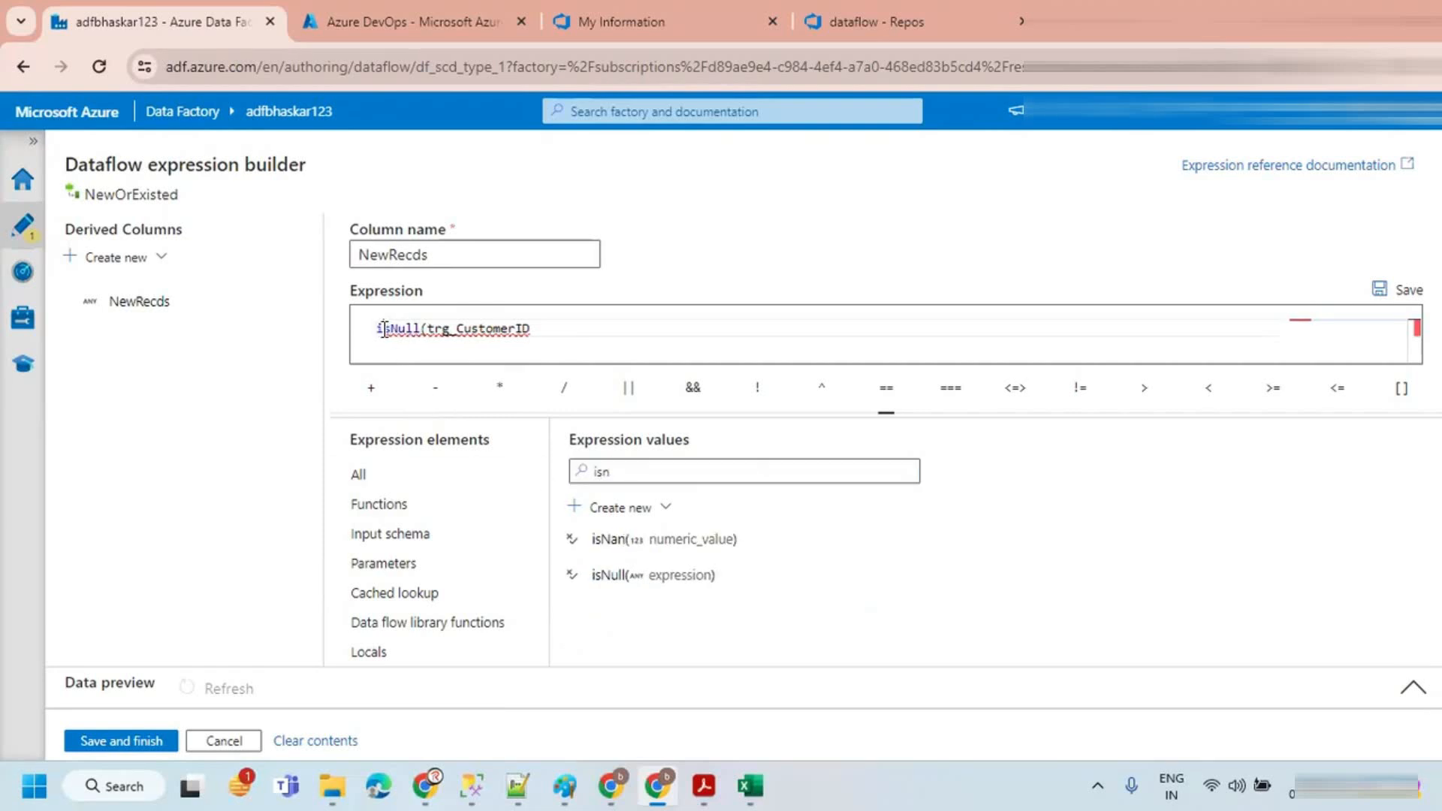
left_click(540, 326)
type(")")
left_click_drag(568, 335, 290, 527)
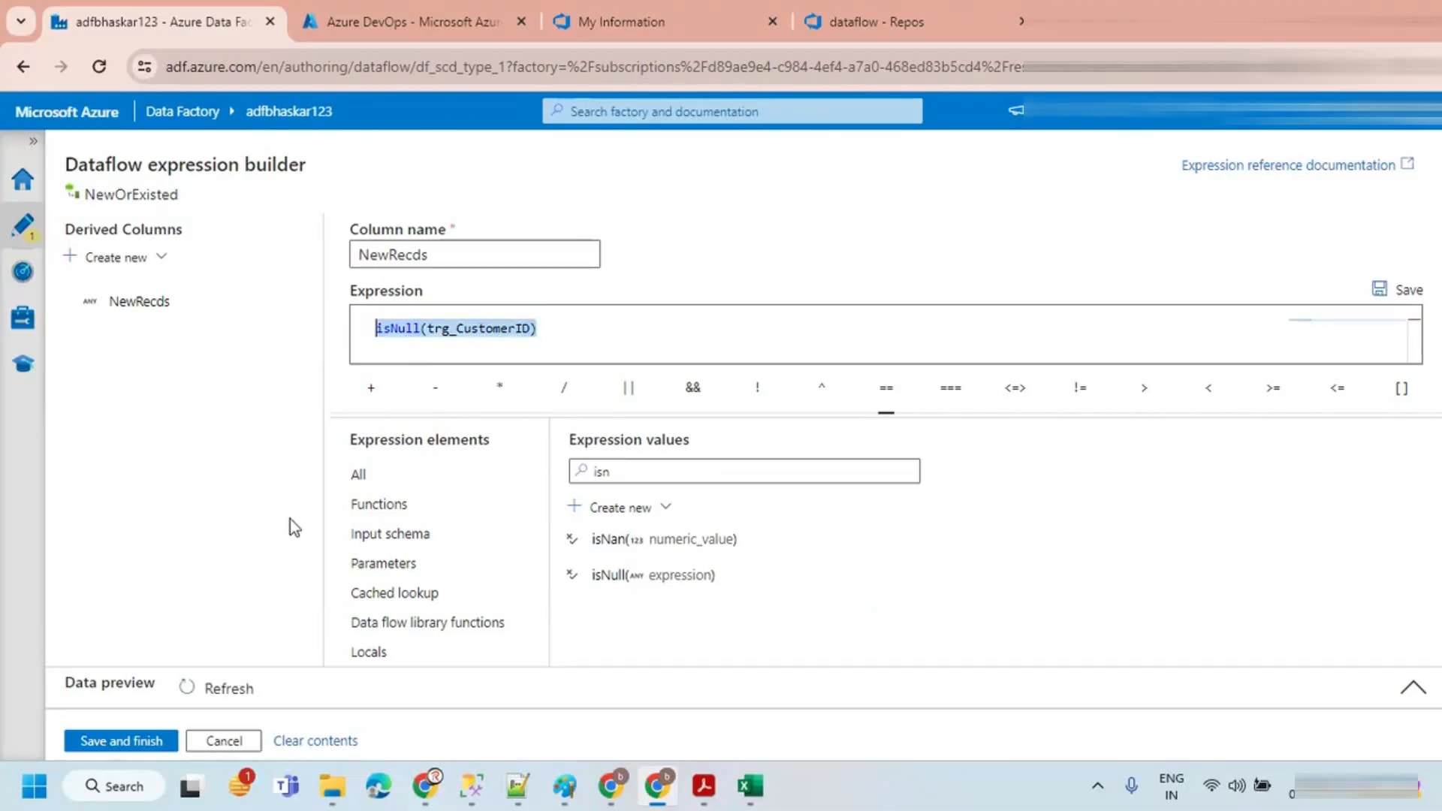
left_click(124, 741)
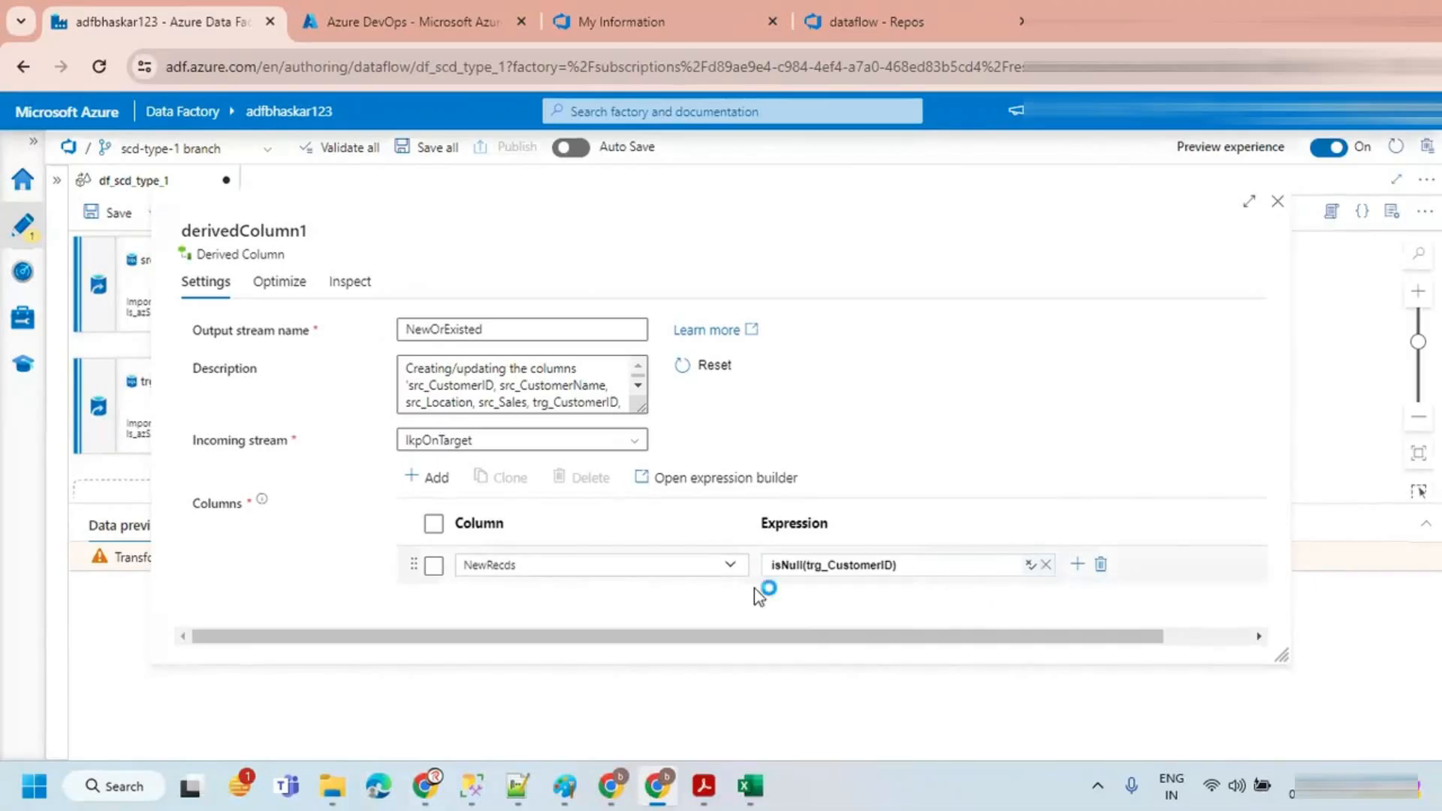
Step: Rename the derived column to NewOrExisted by copying the output stream name into it
left_click(521, 566)
left_click_drag(522, 566, 403, 601)
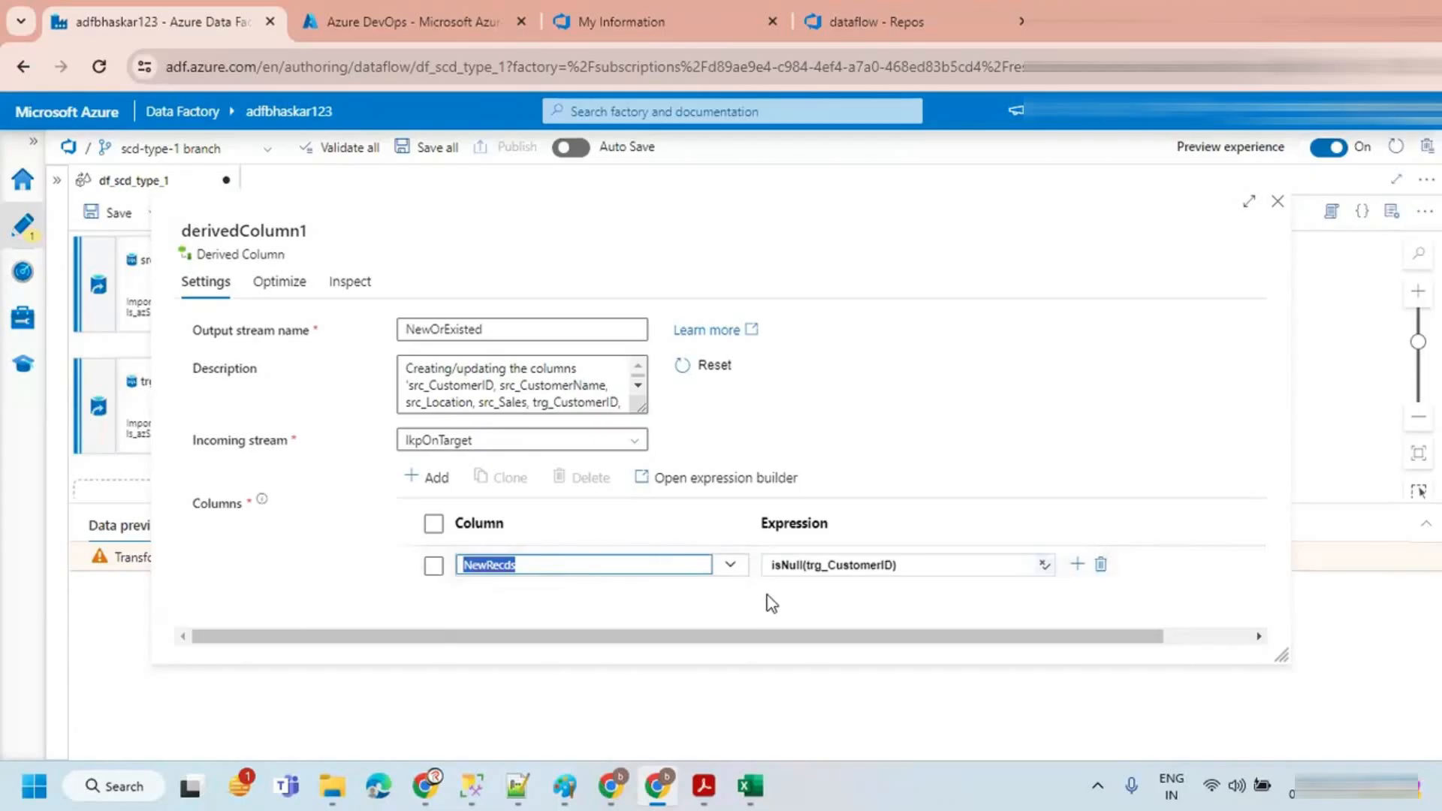
left_click_drag(485, 330, 373, 331)
key("ctrl+c")
left_click(517, 565)
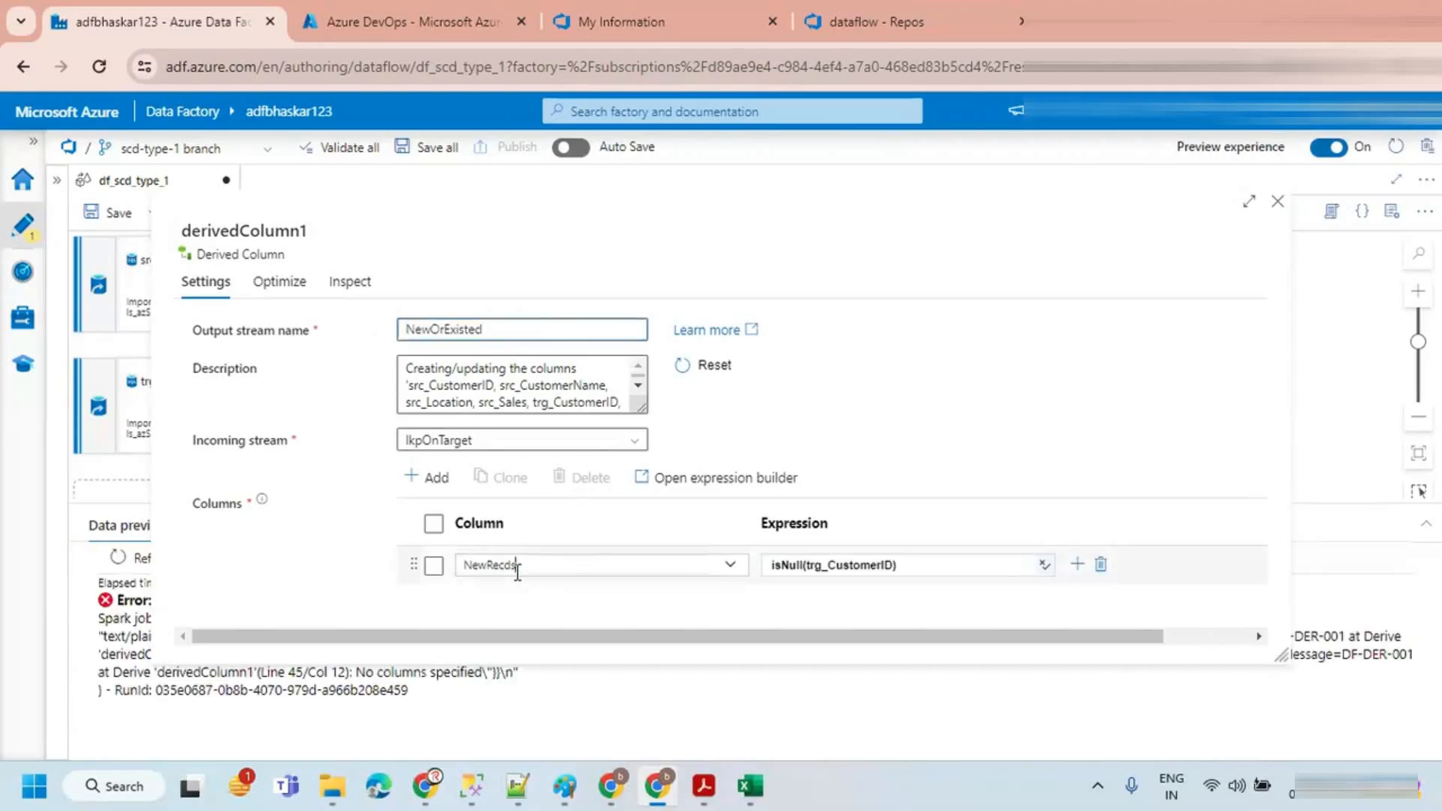
key("ctrl+a")
key("ctrl+v")
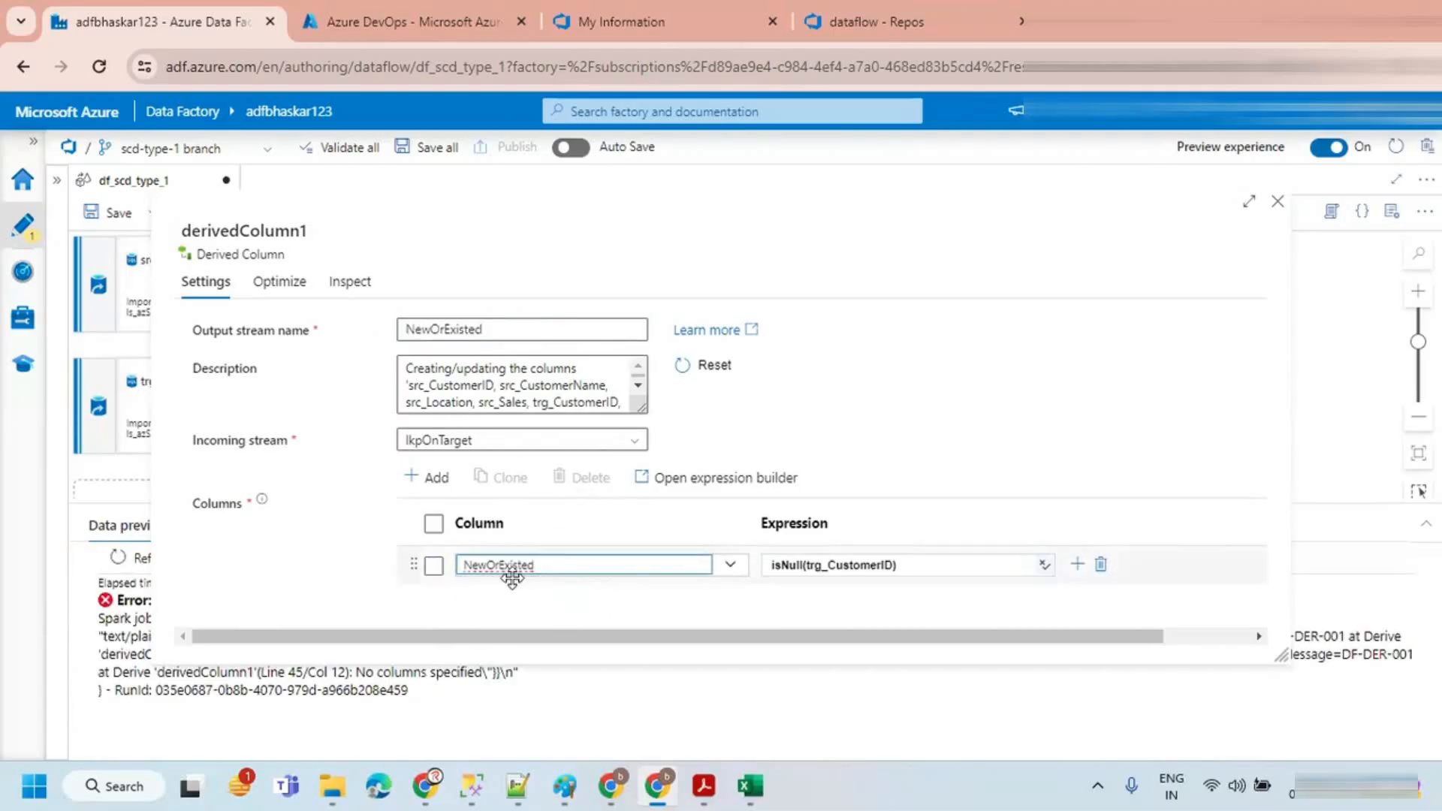
Step: Reopen the column's expression and wrap it in iif with results "Yes" and "No"
left_click(871, 564)
left_click(832, 591)
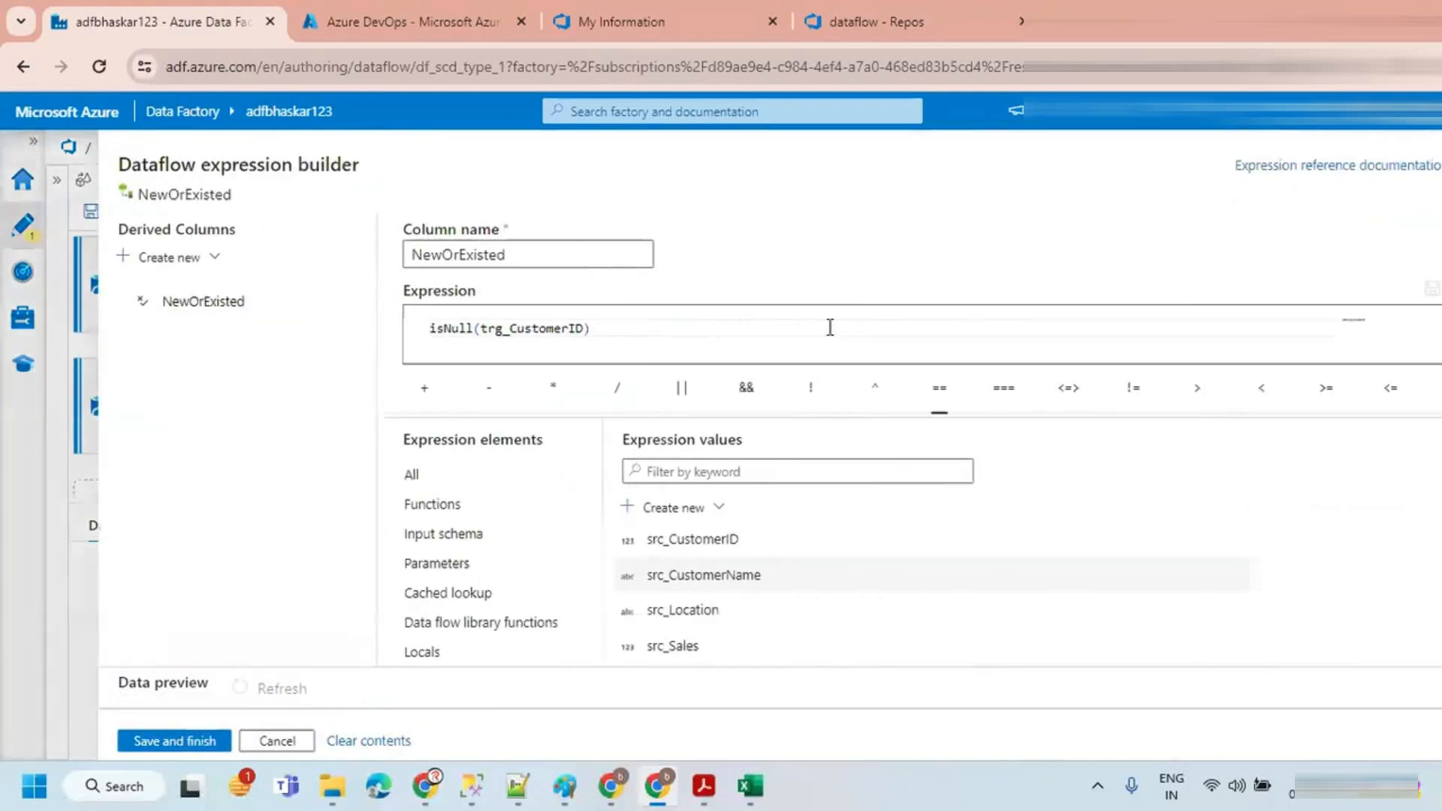
left_click_drag(564, 328, 363, 335)
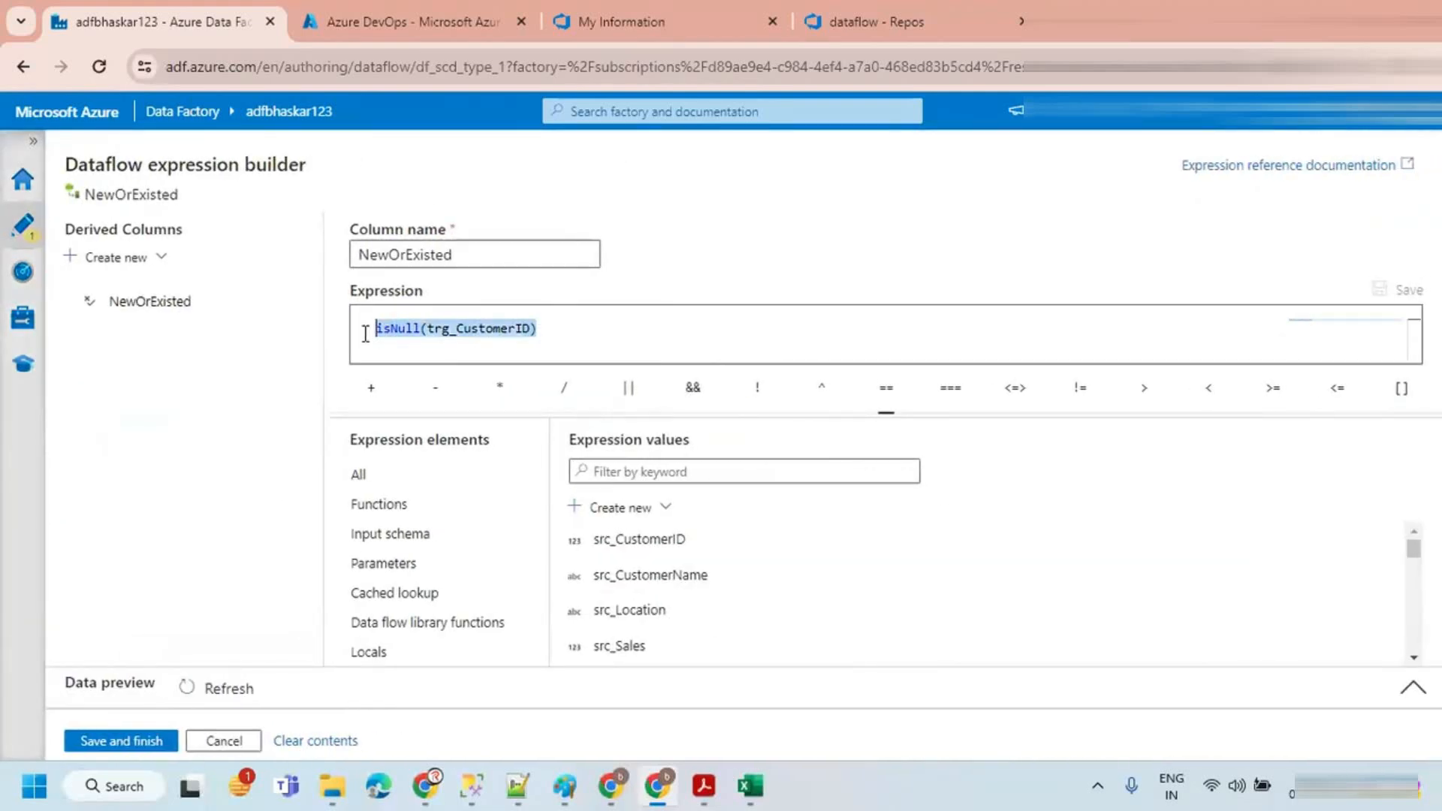
left_click(421, 329)
left_click_drag(558, 327, 378, 332)
left_click(382, 332)
key("Left")
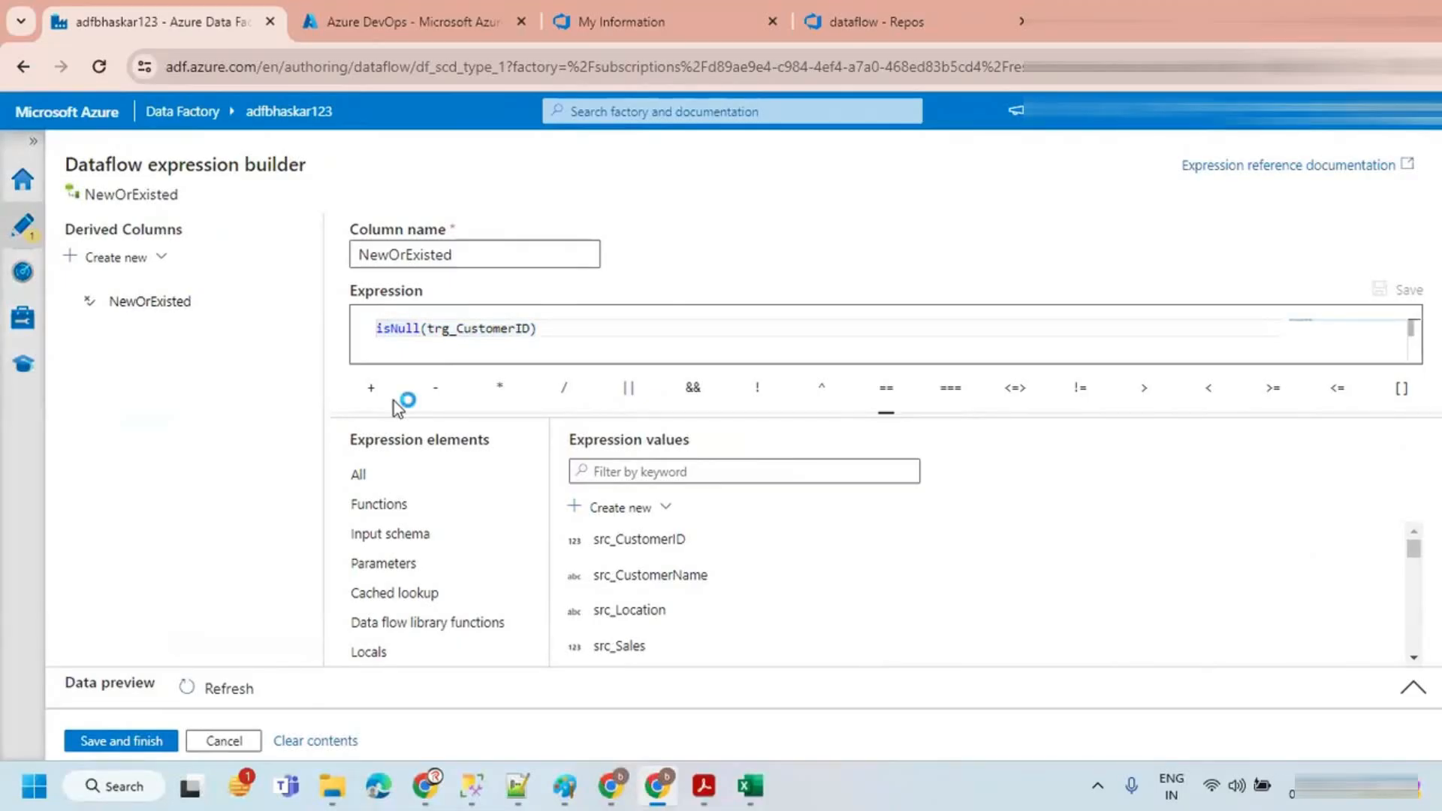
type("iif(")
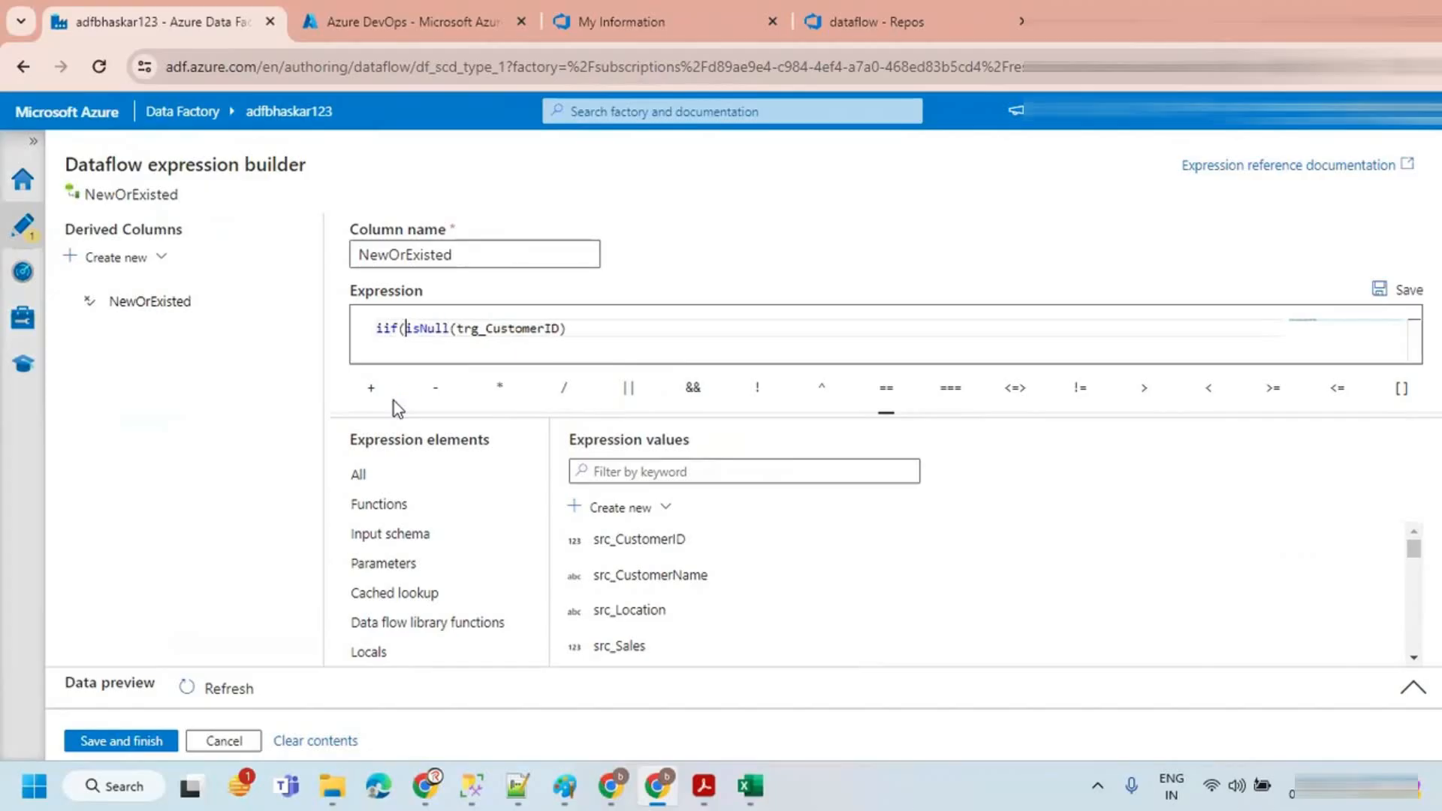
left_click_drag(405, 328, 572, 328)
left_click(589, 328)
type(", 'Yes")
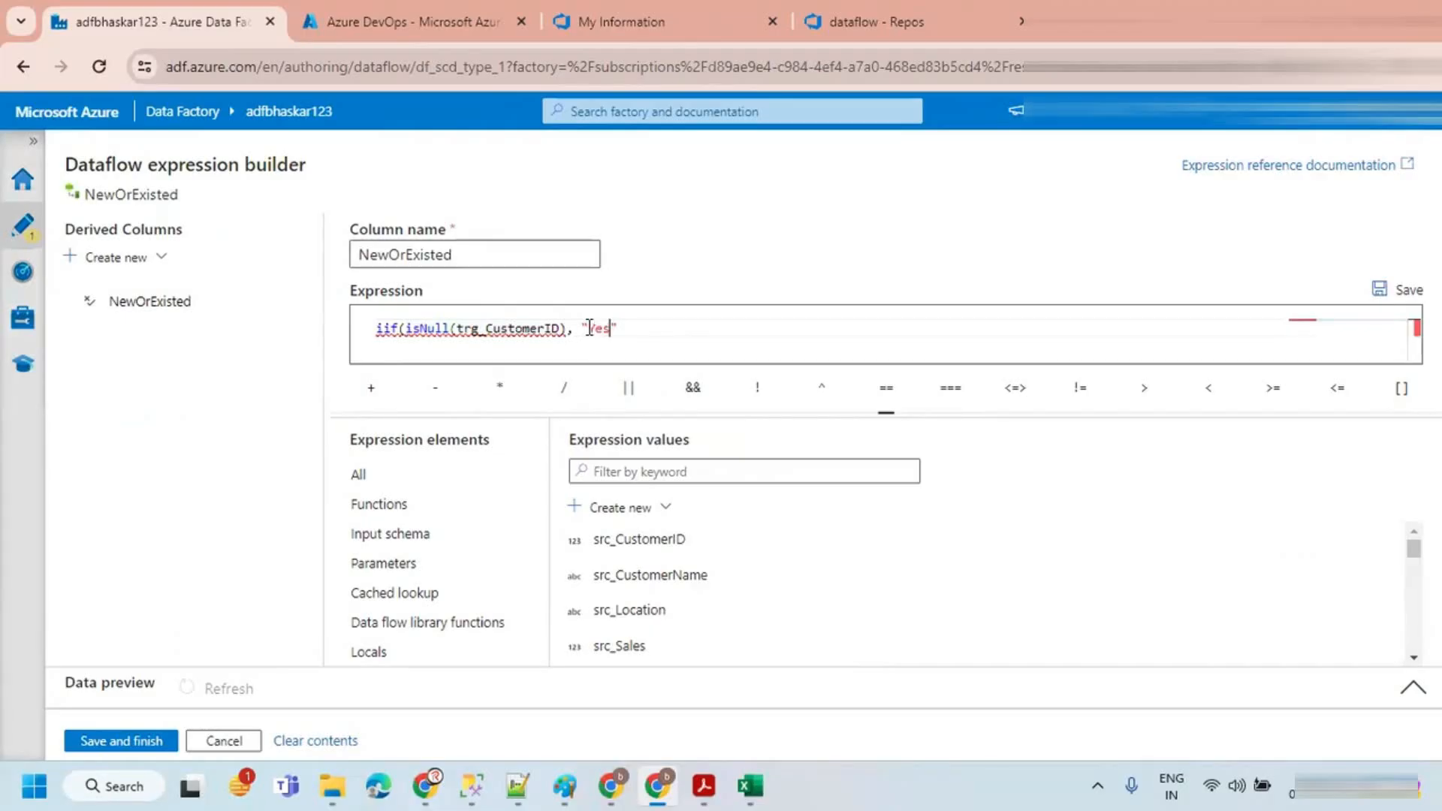
type(", \"No")
Step: Change the iif results to "New" and "Existed", save the expression and close the settings
double_click(598, 328)
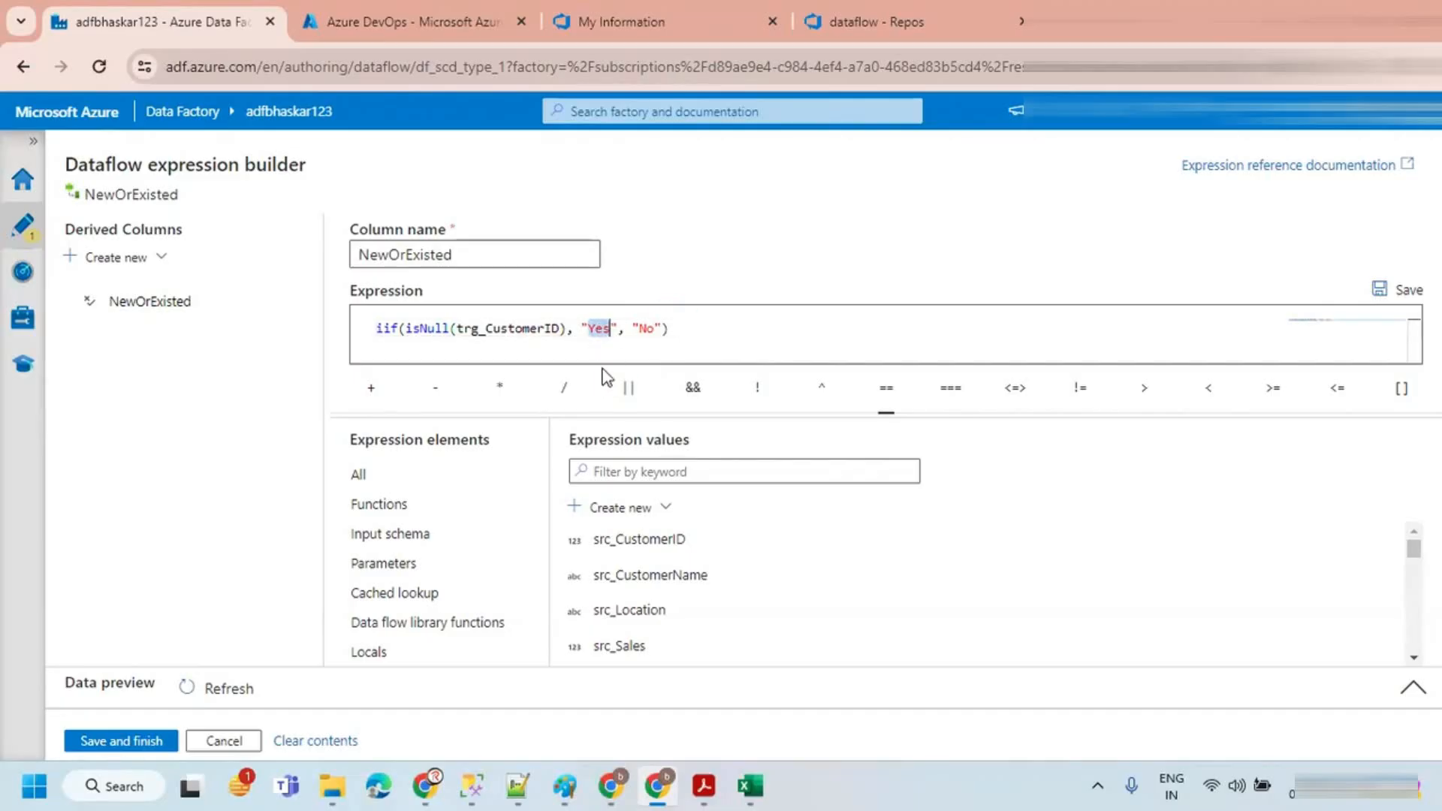
key("BackSpace")
type("New")
double_click(646, 329)
type("ed")
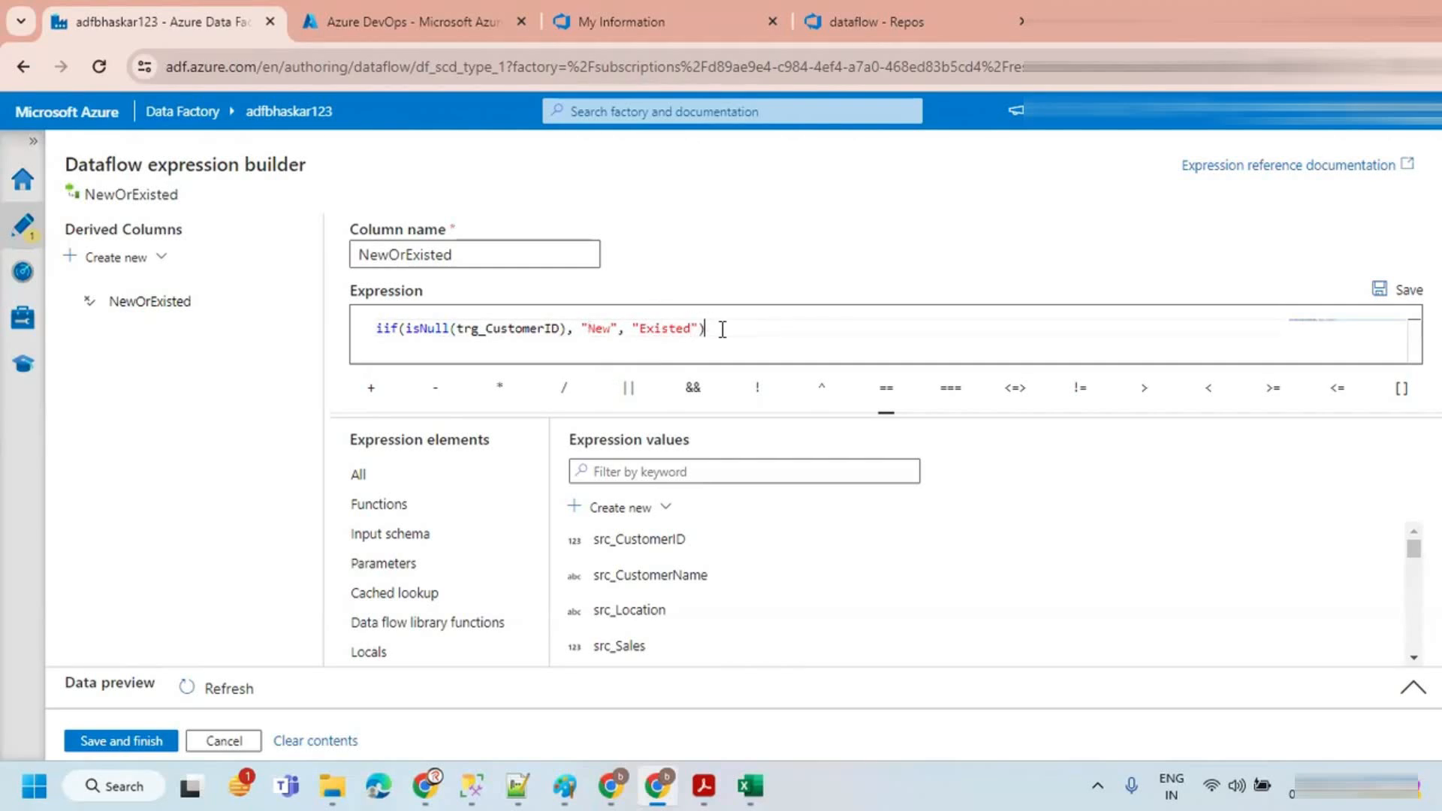
left_click(101, 744)
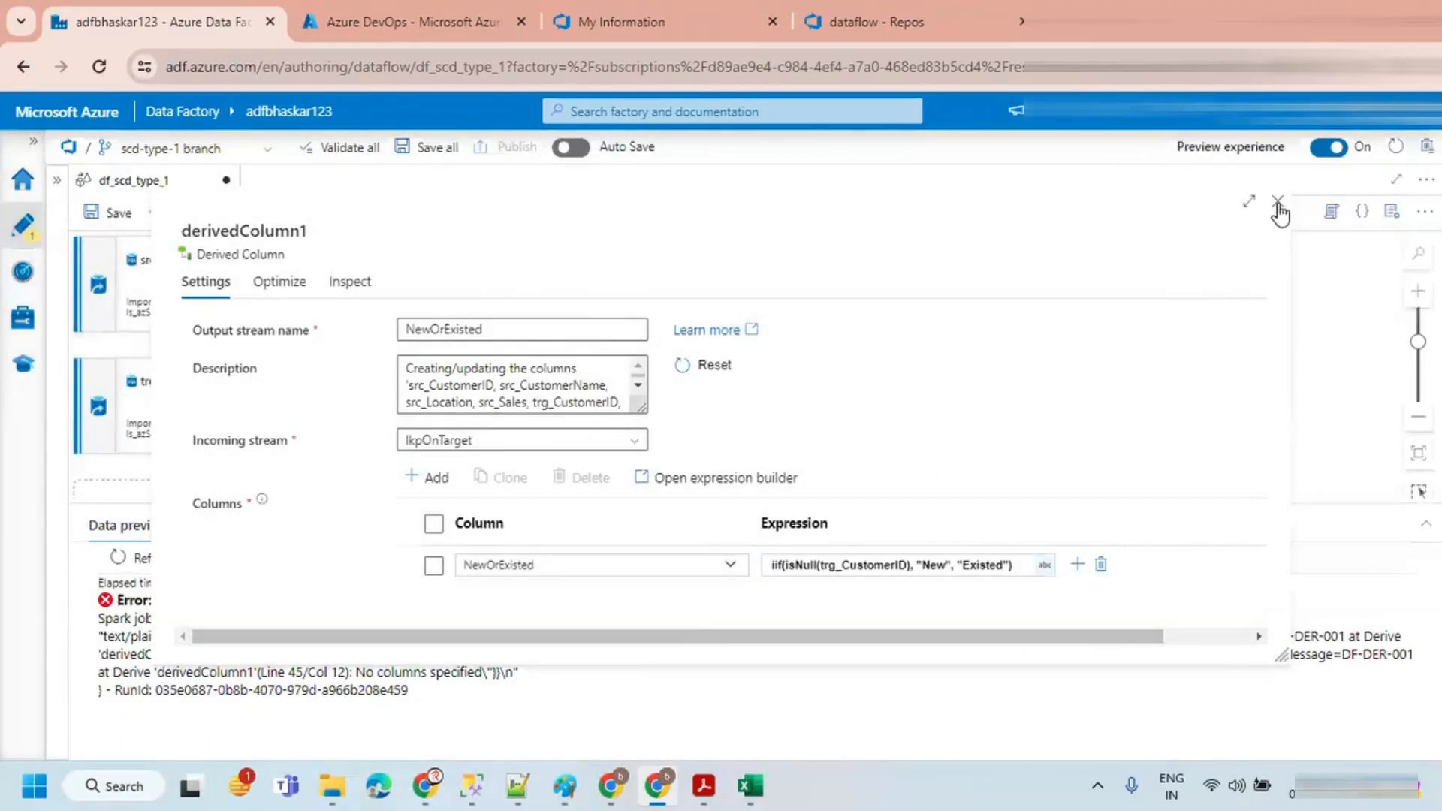
left_click(1276, 204)
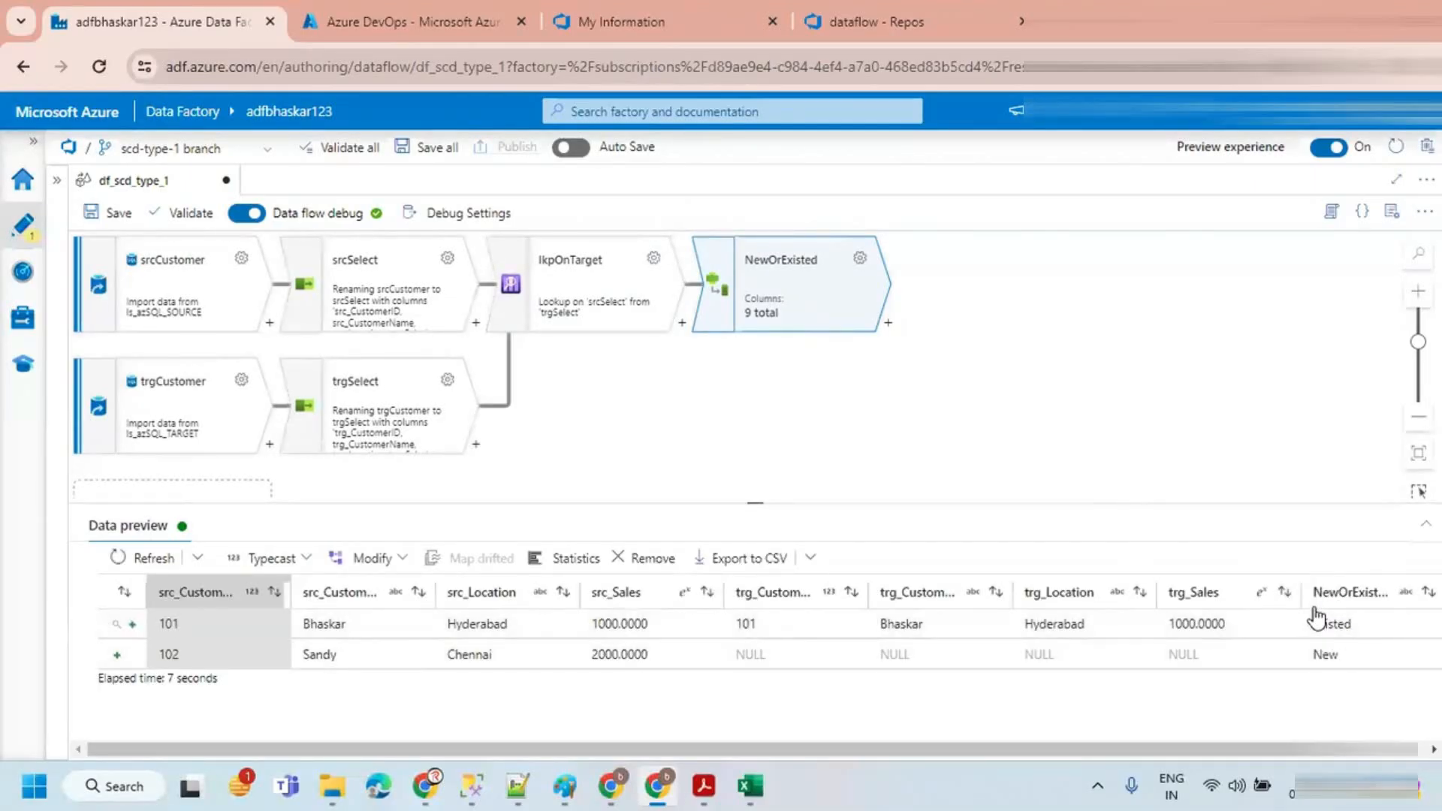
Step: Rename the NewOrExisted transformation's derived column to Flag
left_click_drag(759, 751, 790, 753)
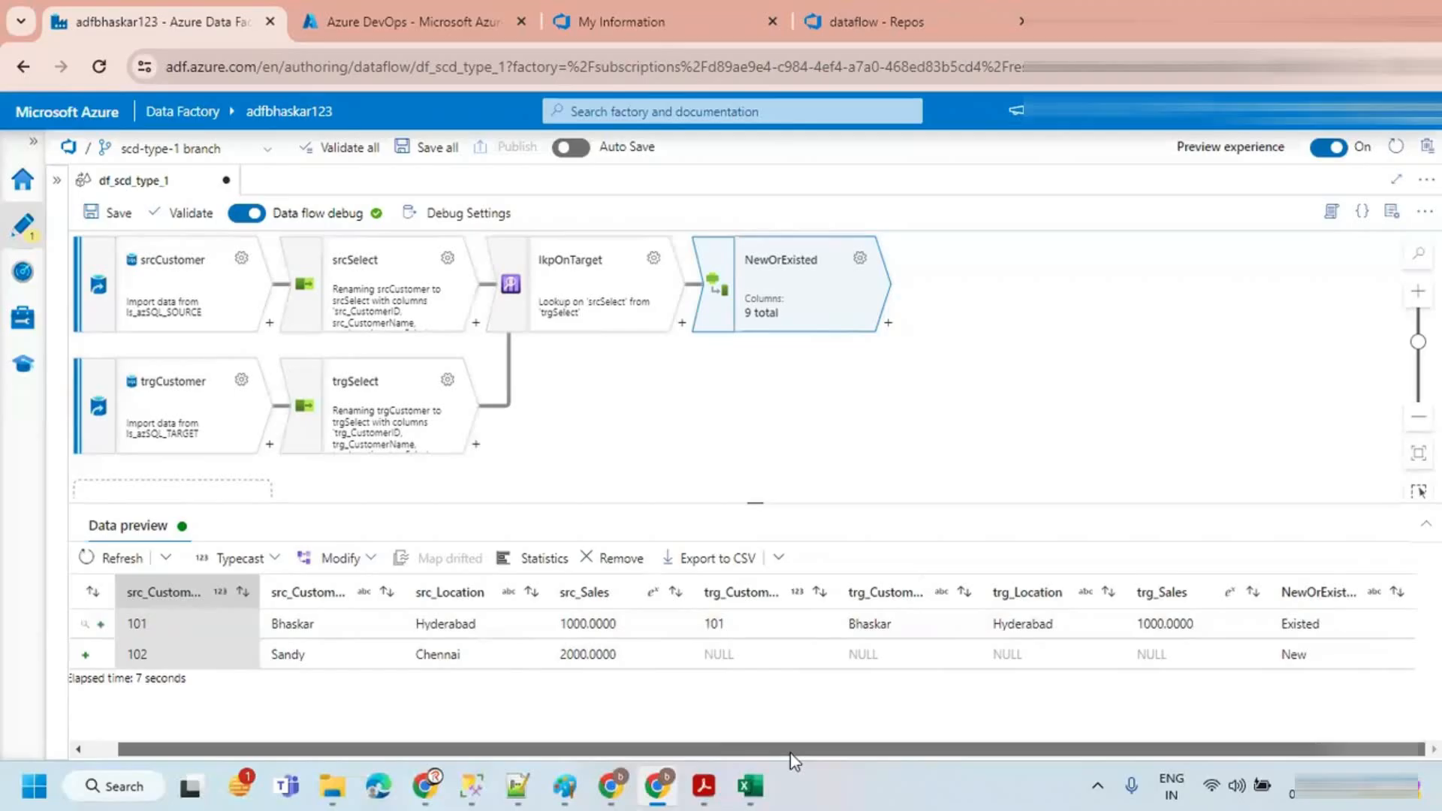
left_click(860, 266)
left_click_drag(547, 566, 405, 575)
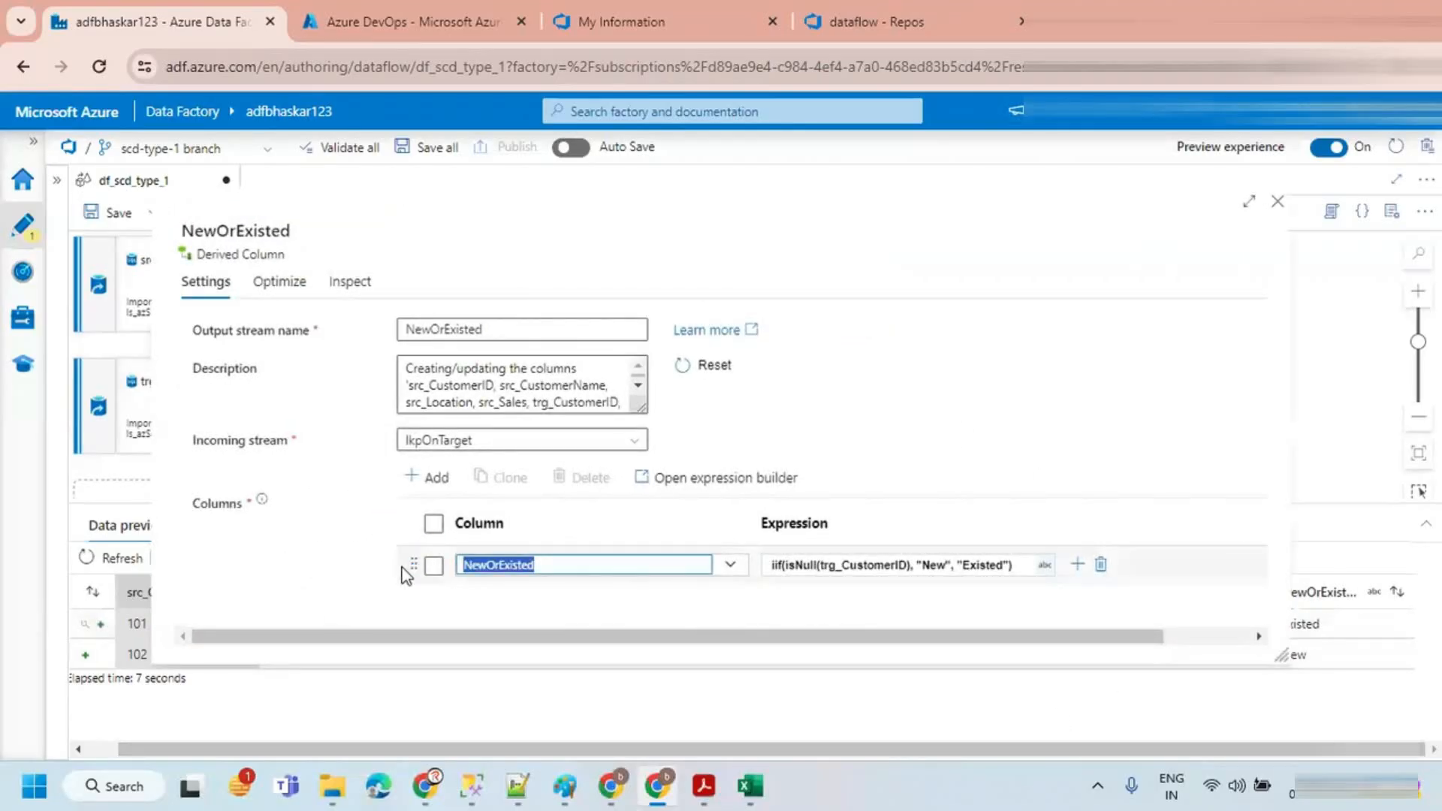
type("Flag")
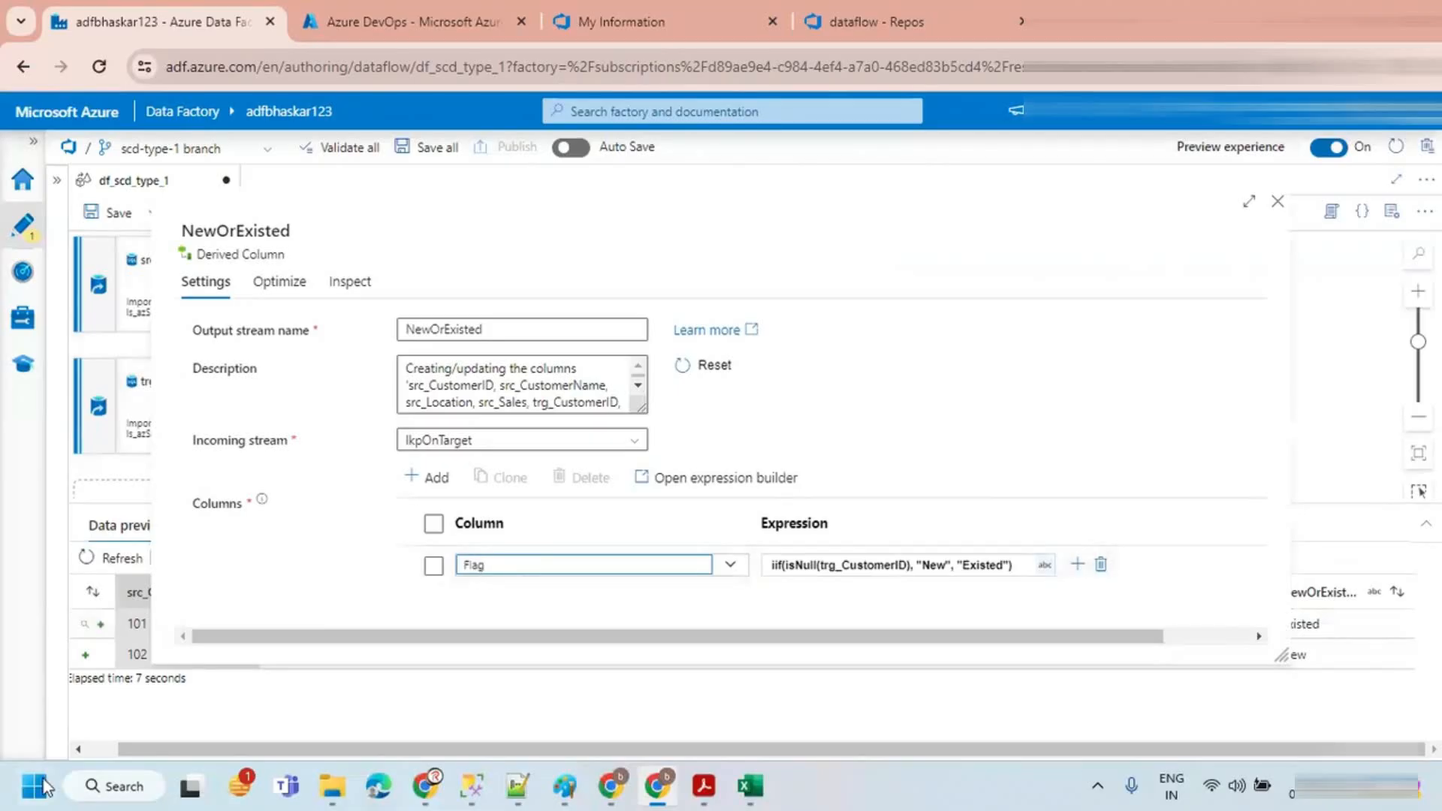
left_click(1277, 203)
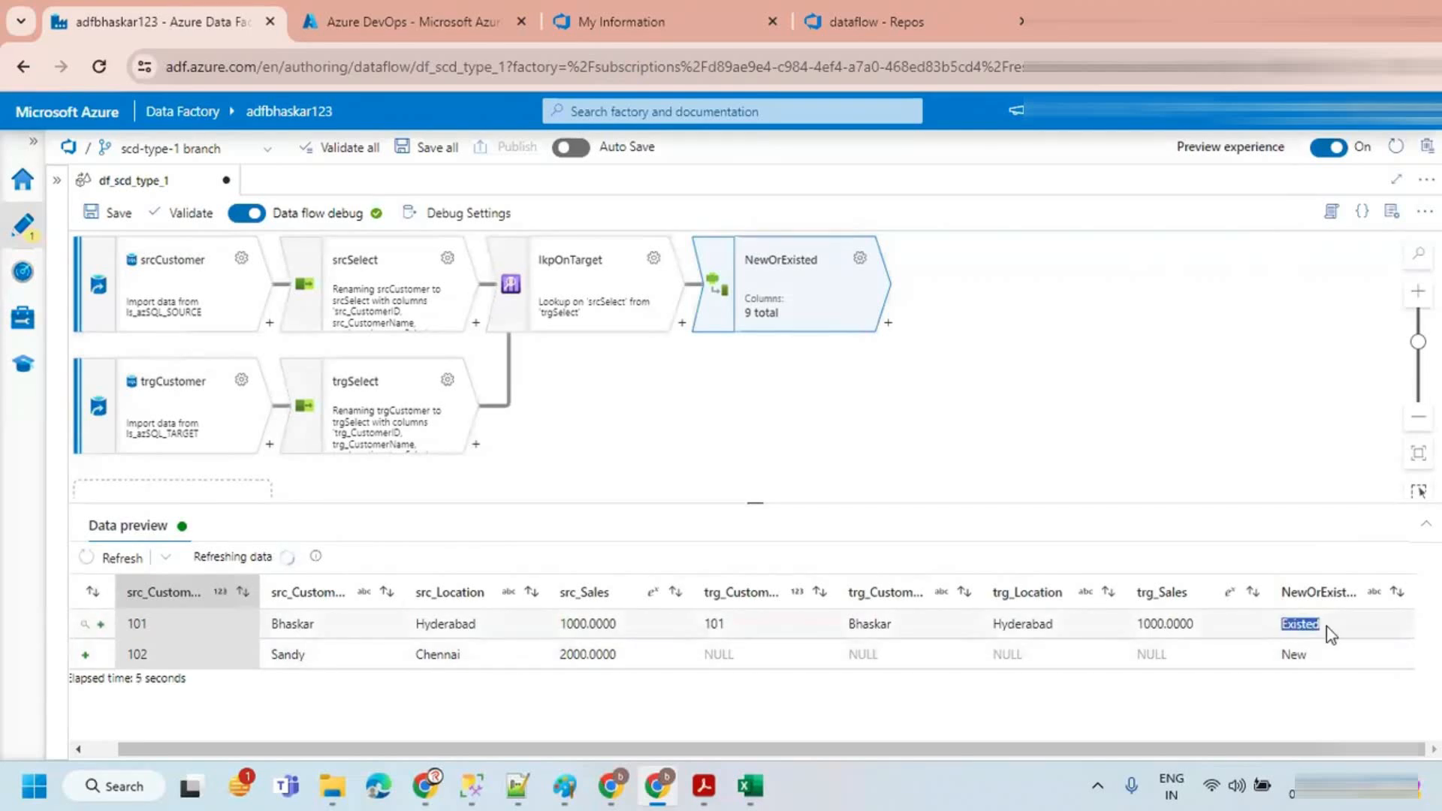
Step: Examine the Flag values for both customers in the data preview
double_click(1297, 654)
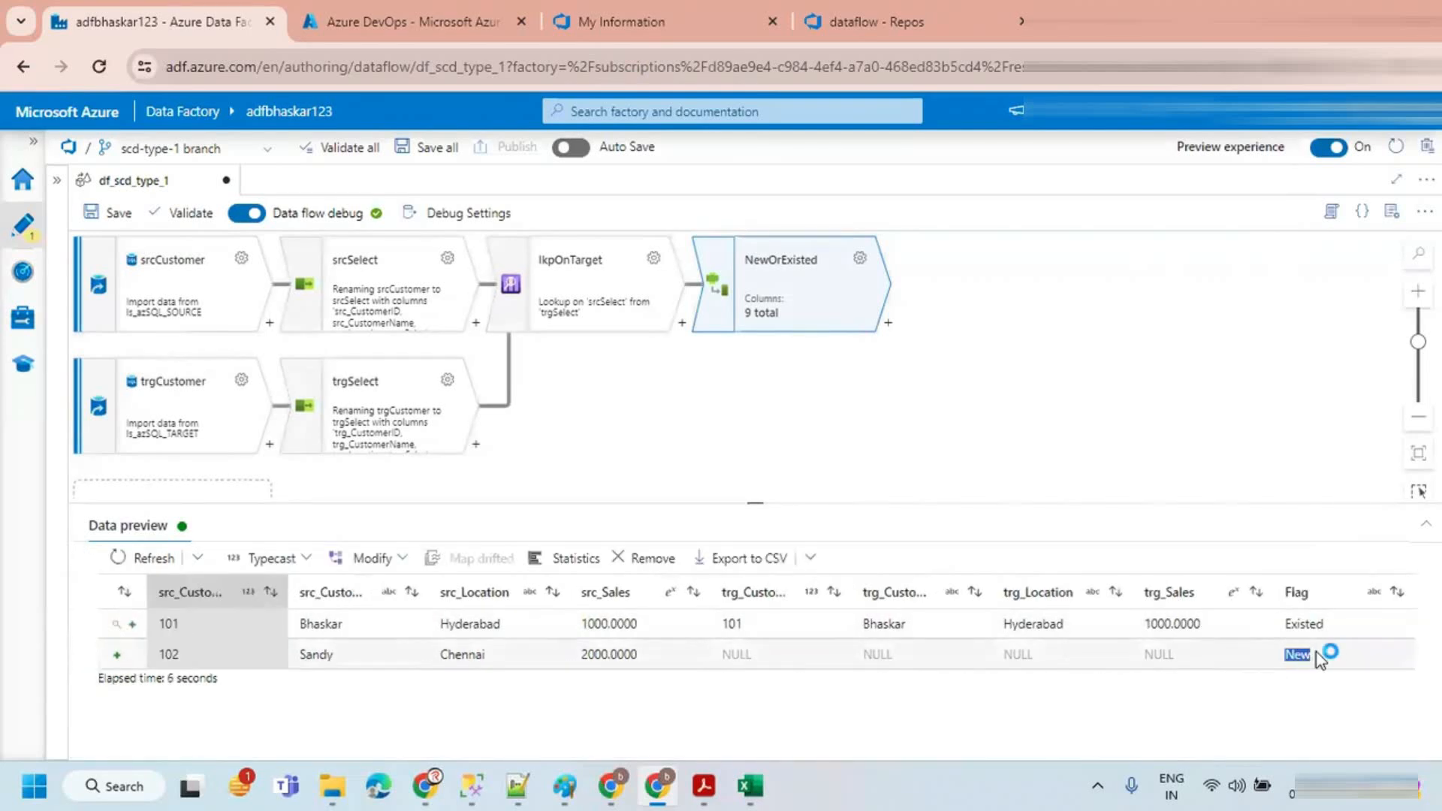
left_click(1316, 651)
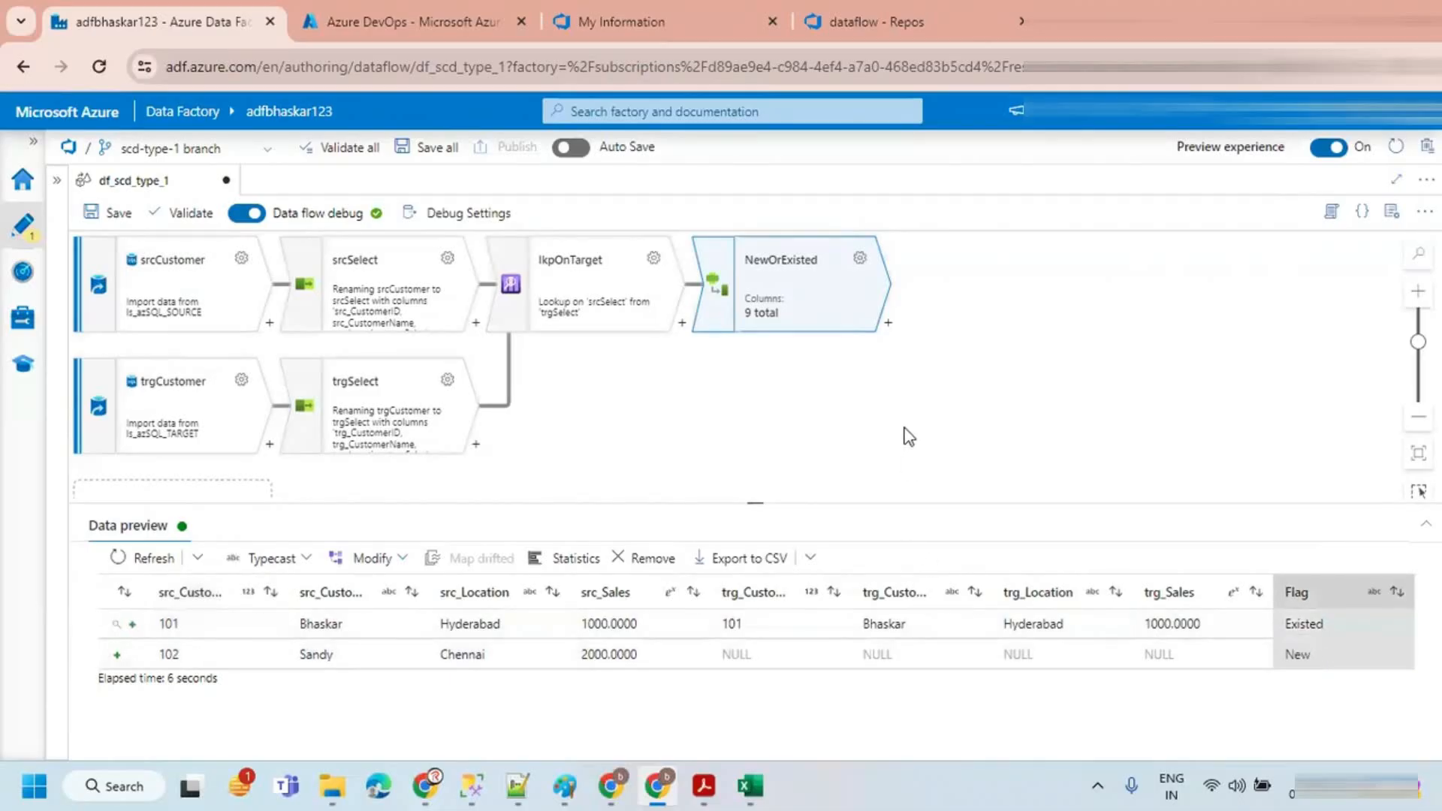
left_click_drag(897, 424, 848, 422)
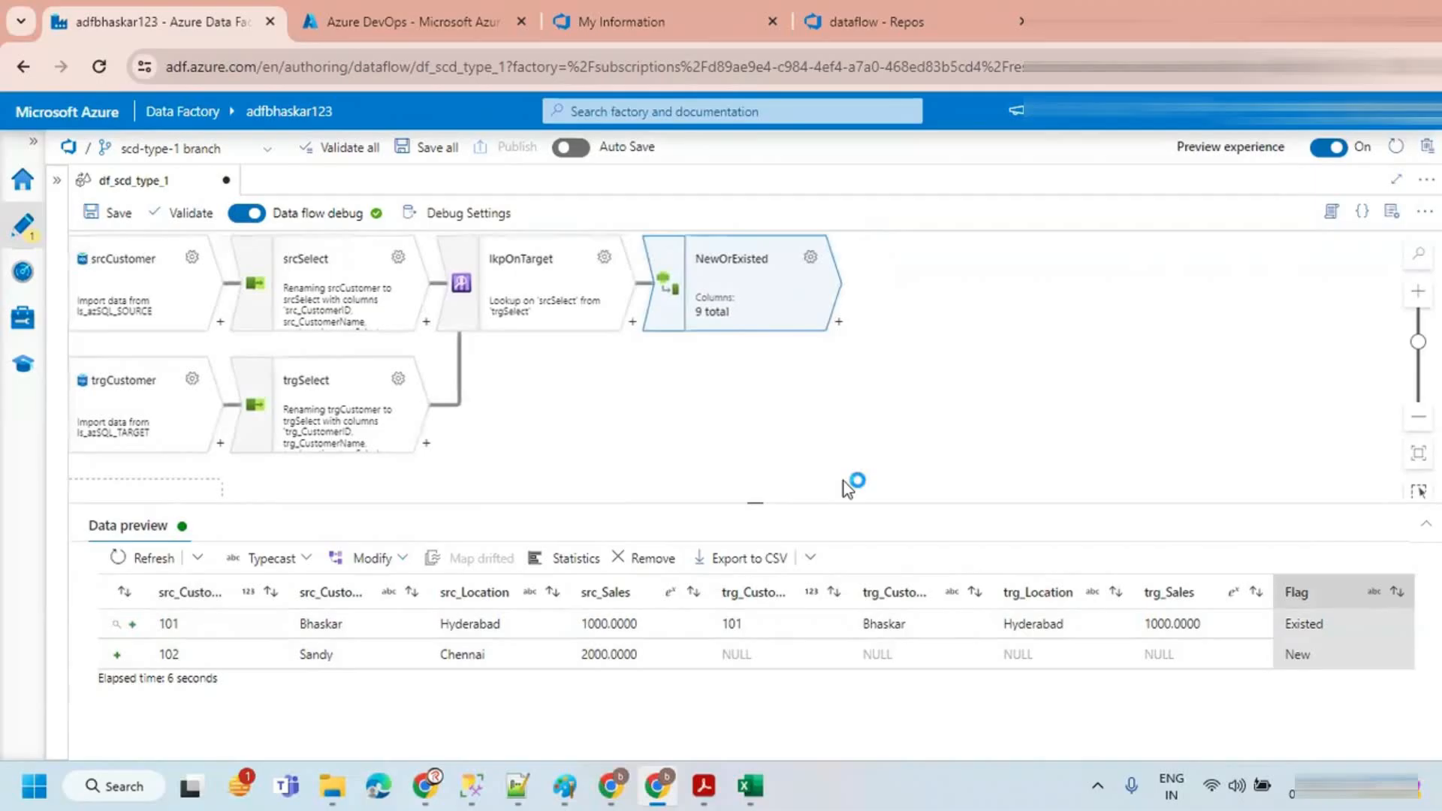
left_click_drag(821, 499, 826, 559)
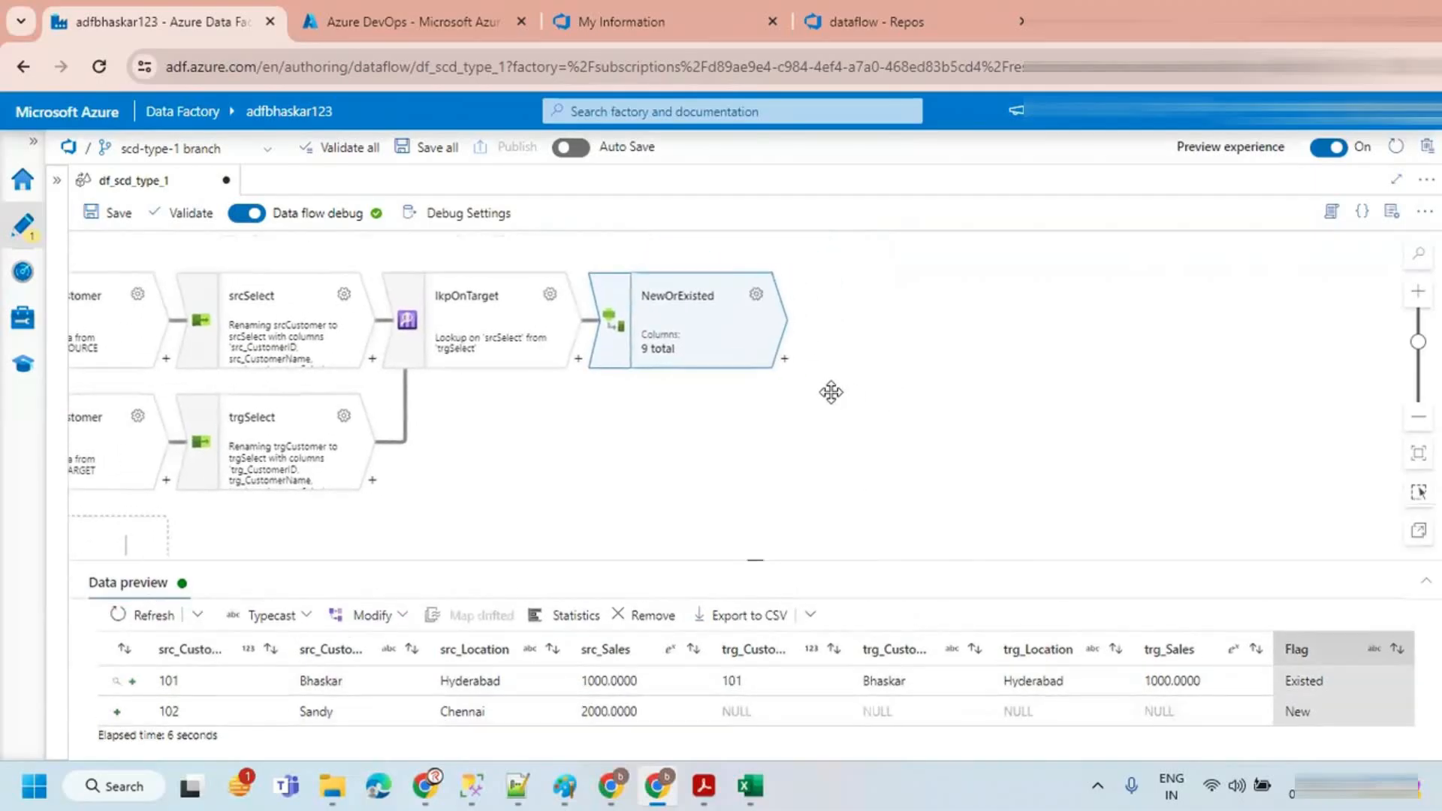
mouse_move(747, 326)
left_mouse_down()
mouse_move(823, 331)
mouse_move(1017, 219)
mouse_move(943, 267)
left_mouse_up()
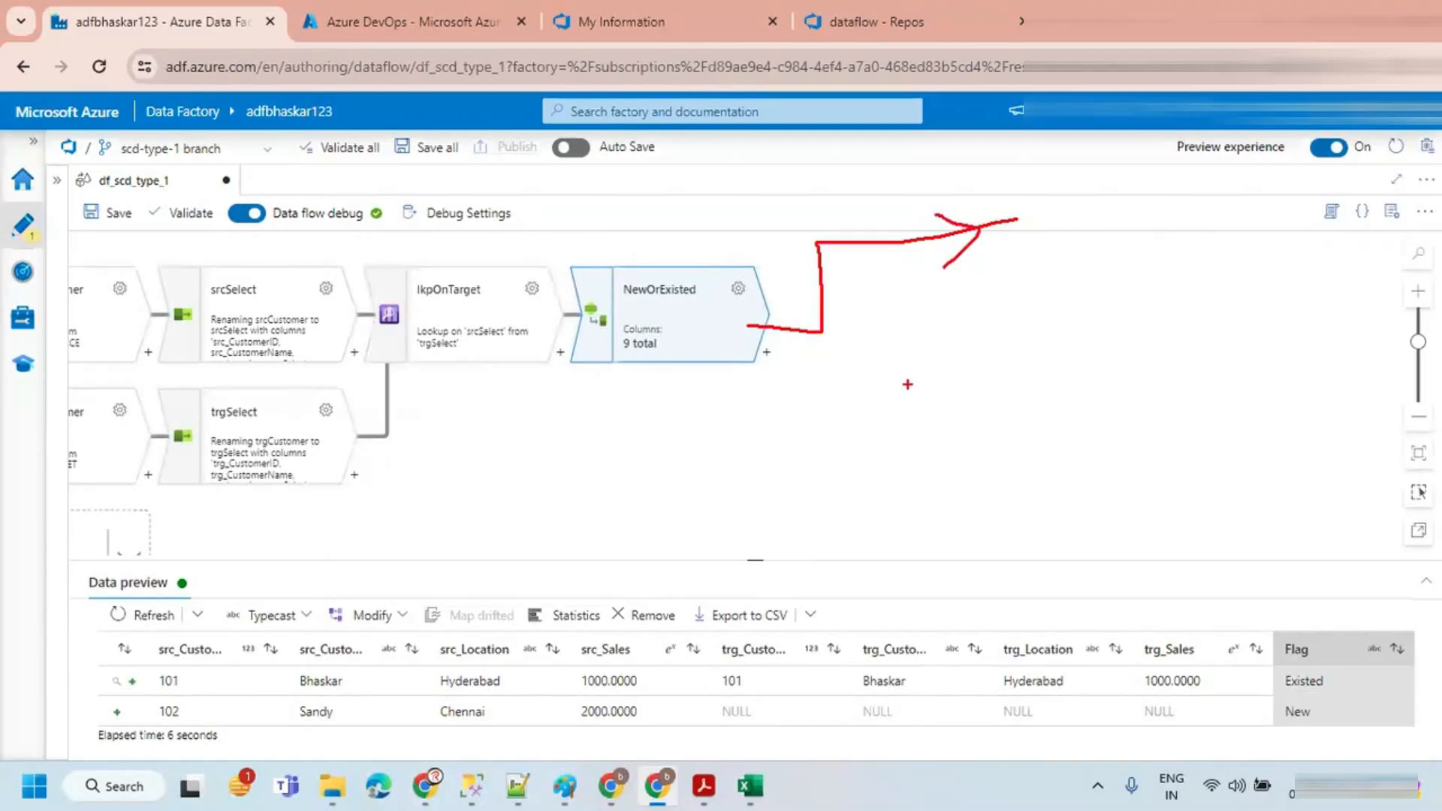
mouse_move(828, 316)
left_mouse_down()
mouse_move(976, 436)
mouse_move(933, 490)
left_mouse_up()
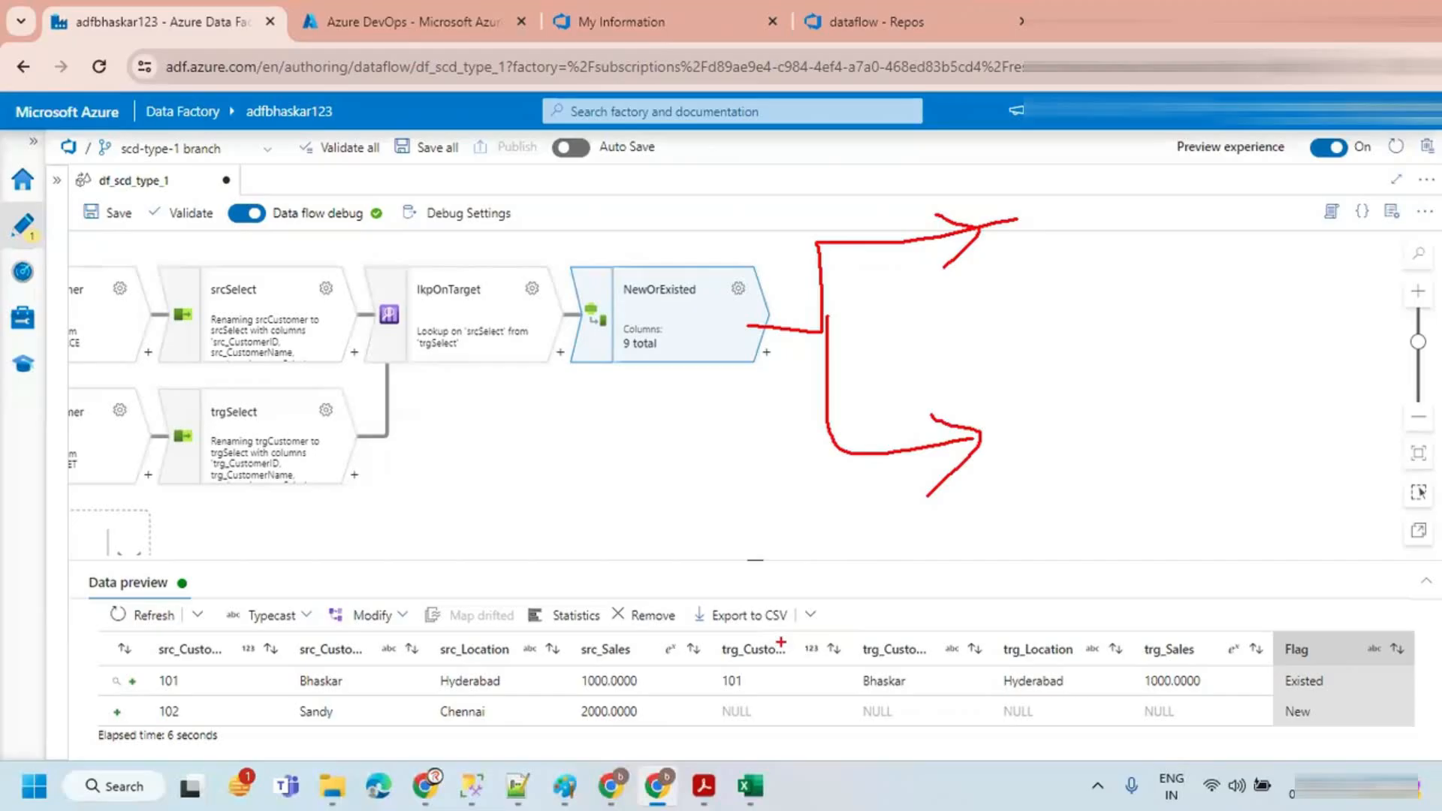
key("Escape")
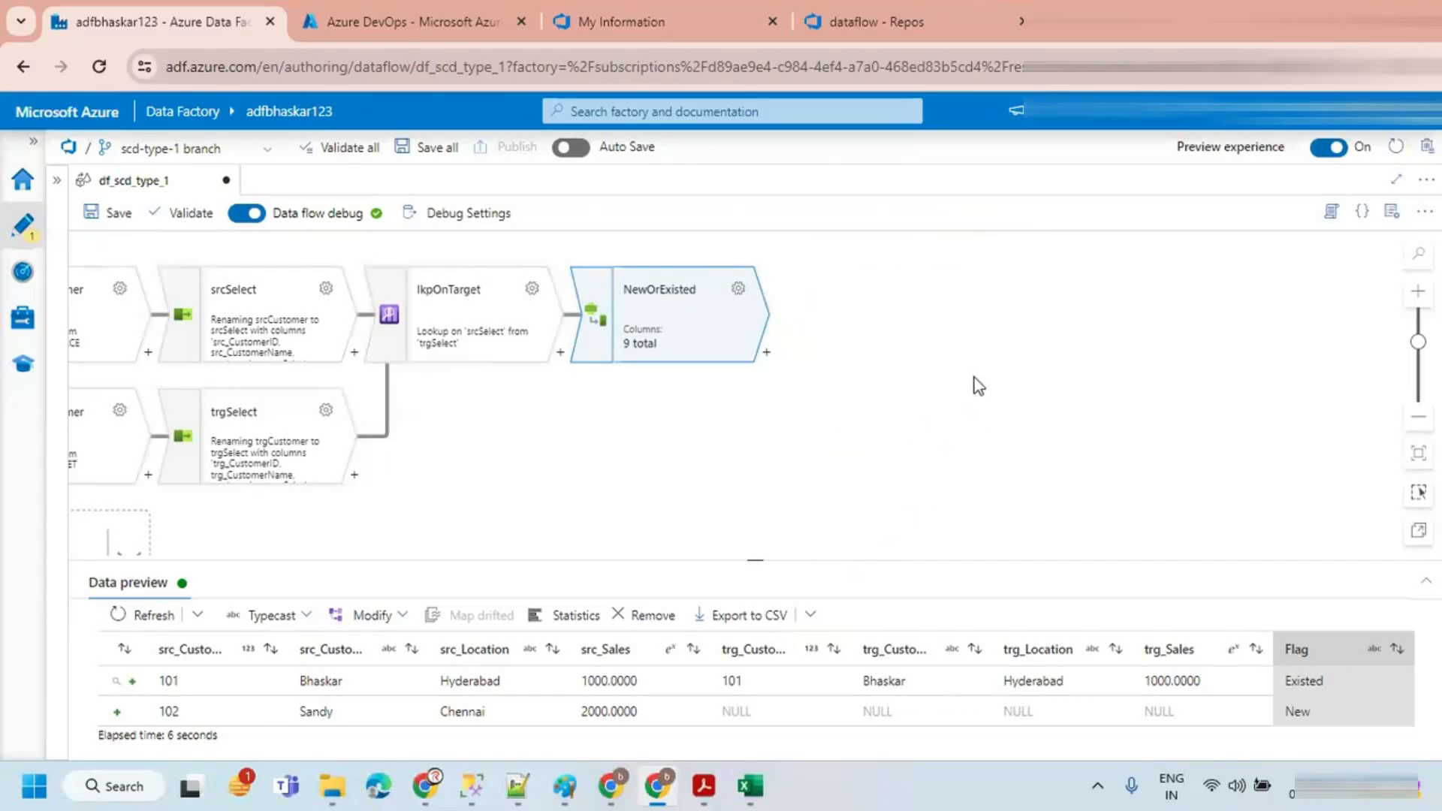
Step: Add a Conditional Split transformation after the NewOrExisted derived column
left_click(767, 353)
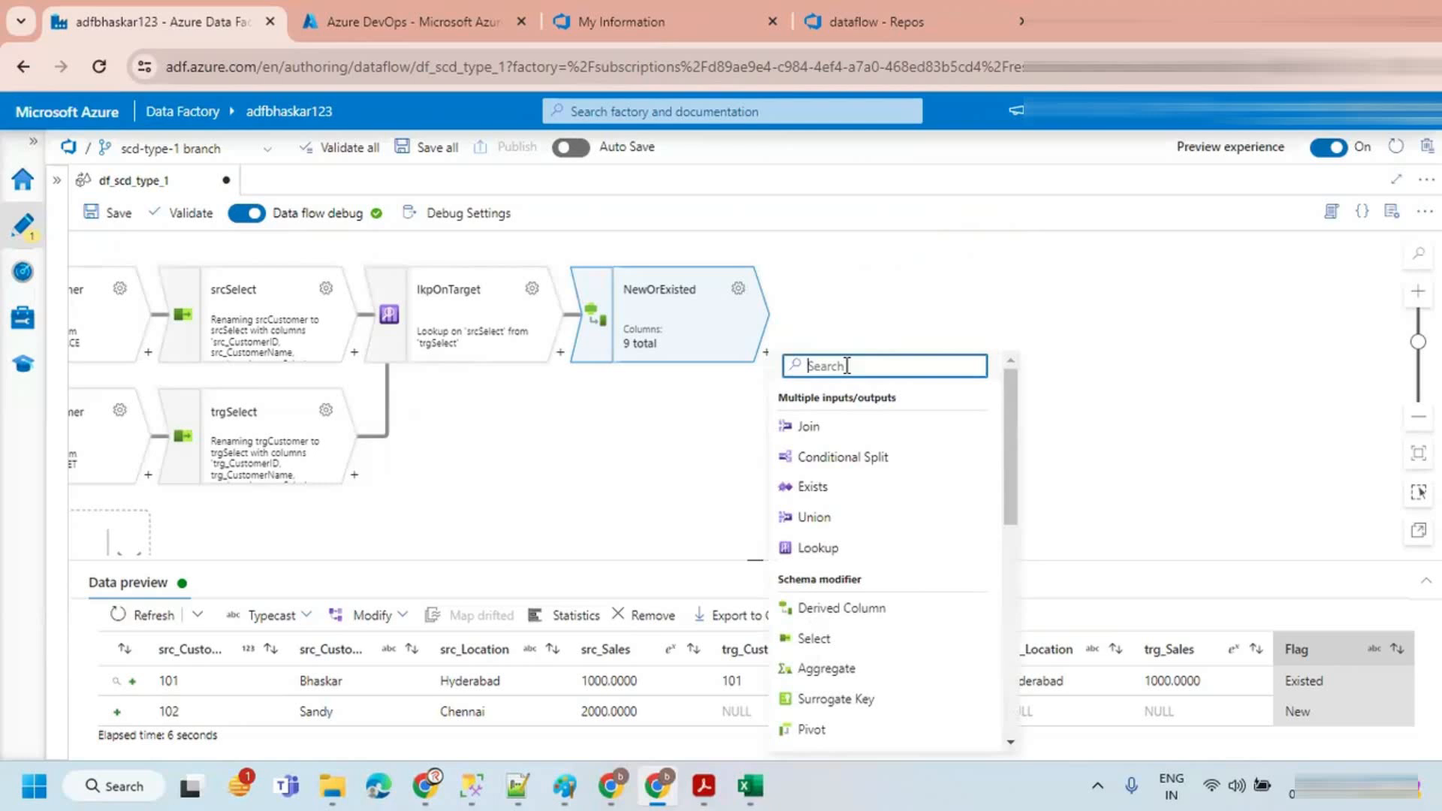
type("condi")
left_click(857, 433)
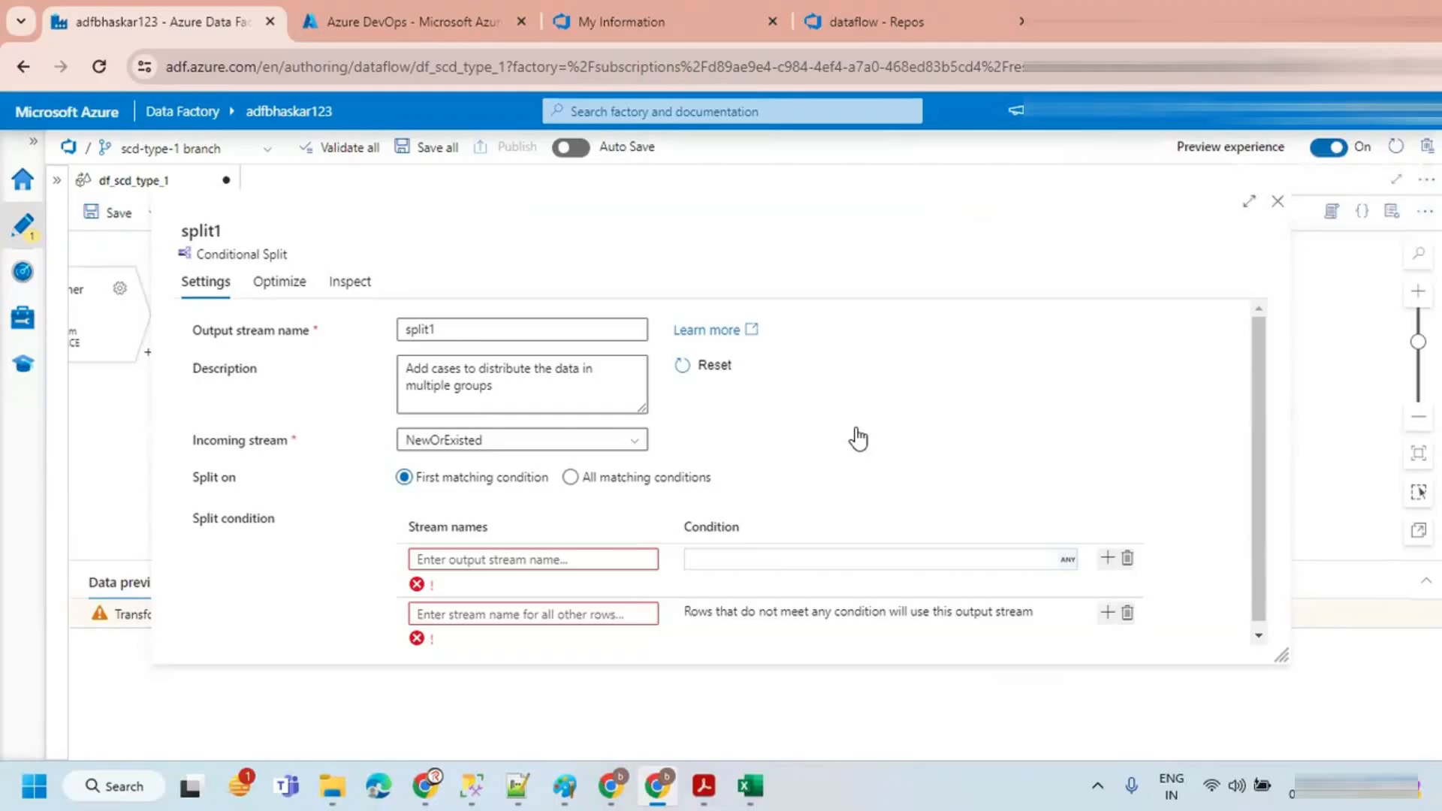
left_click(441, 329)
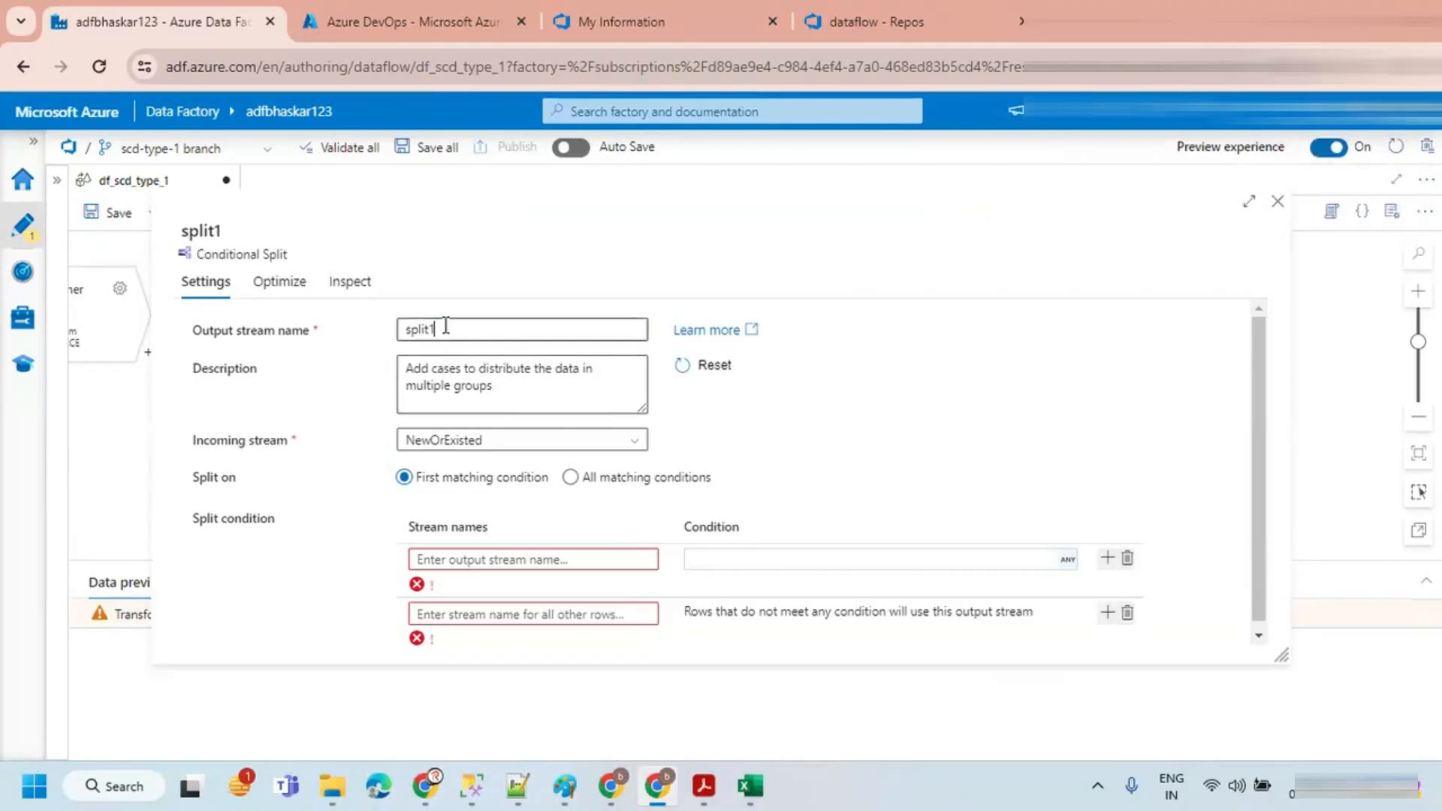
double_click(441, 329)
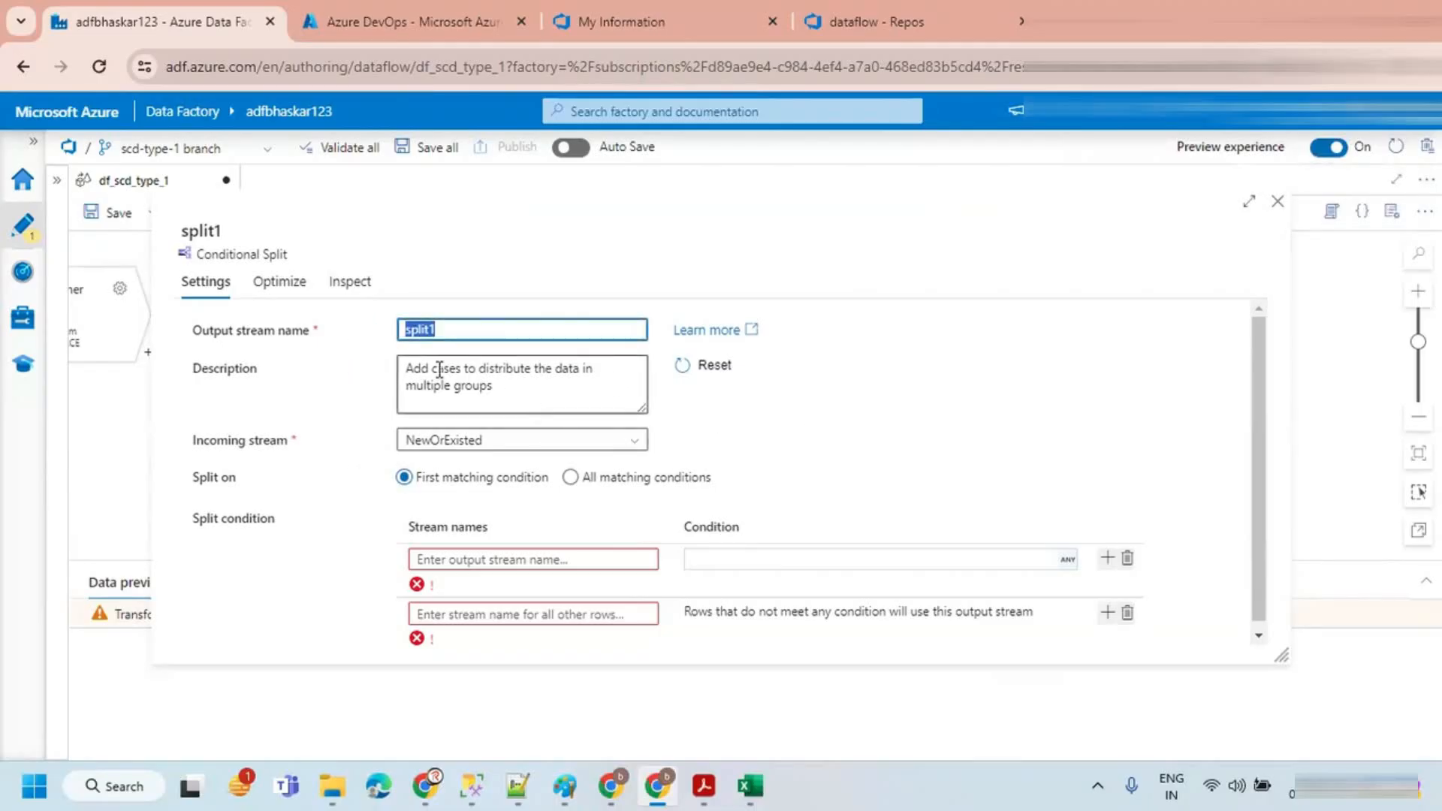
Step: Add a split stream named New with the condition Flag=='New' built in the expression builder
left_click(483, 558)
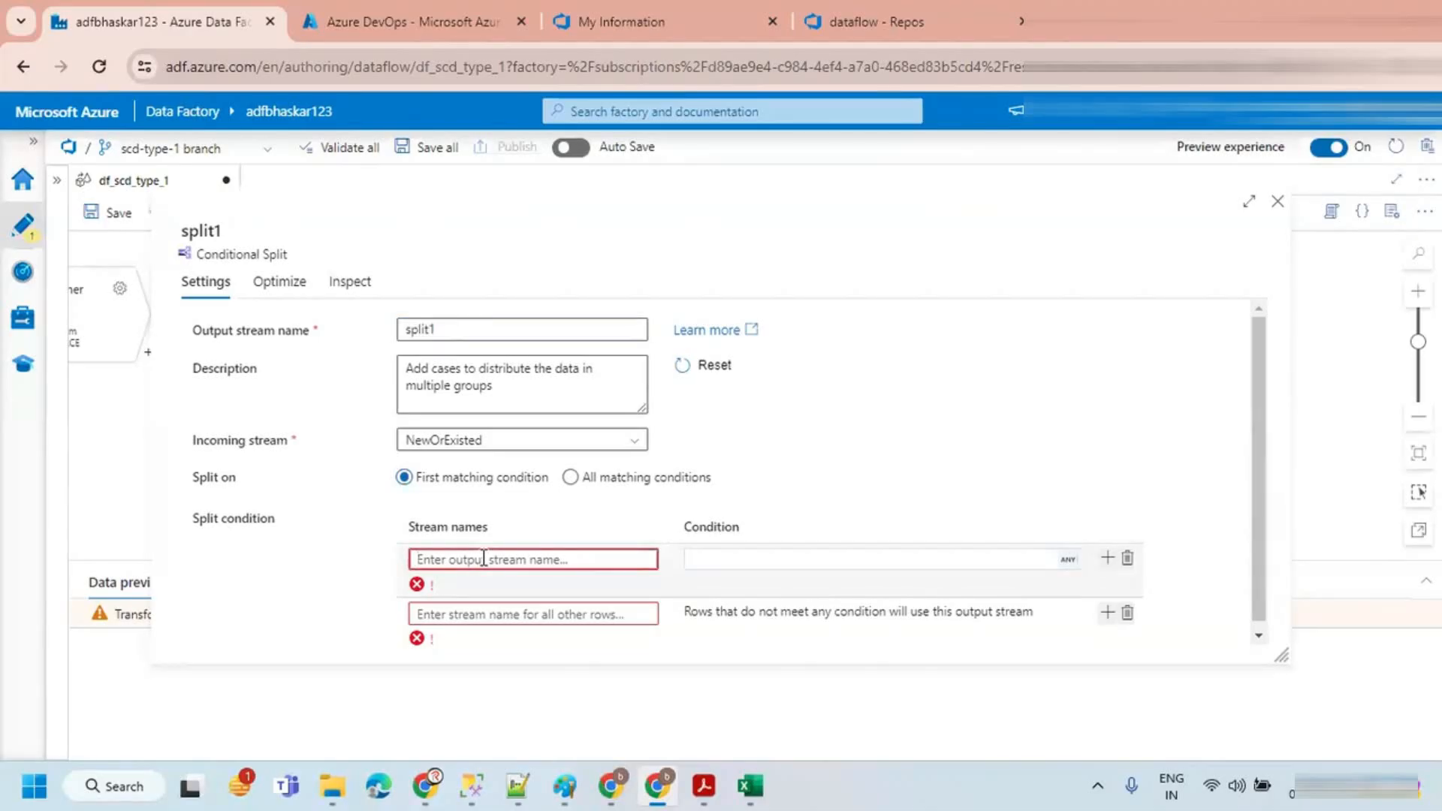
type("New")
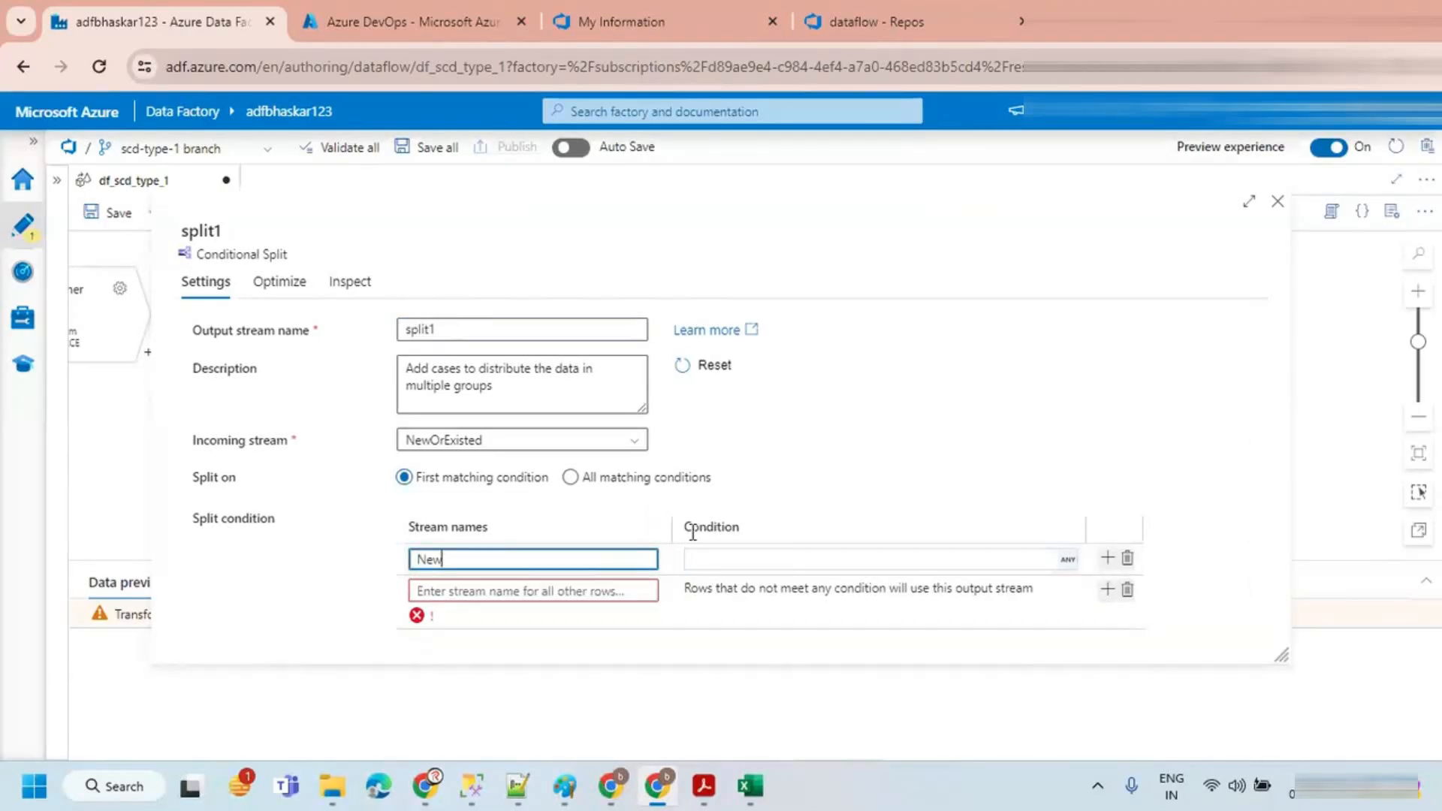
left_click(1002, 559)
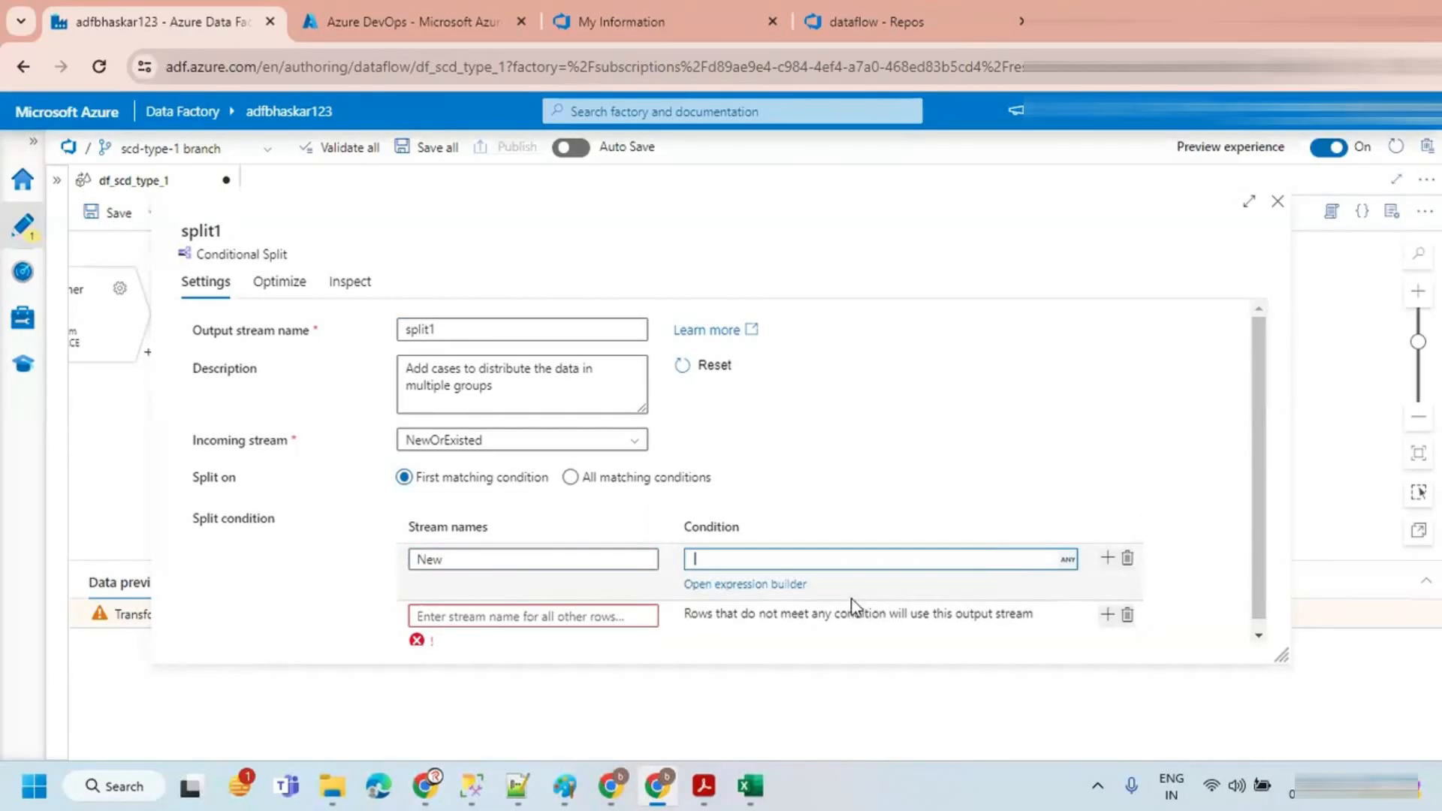
left_click(788, 584)
scroll(442, 639, "down", 3)
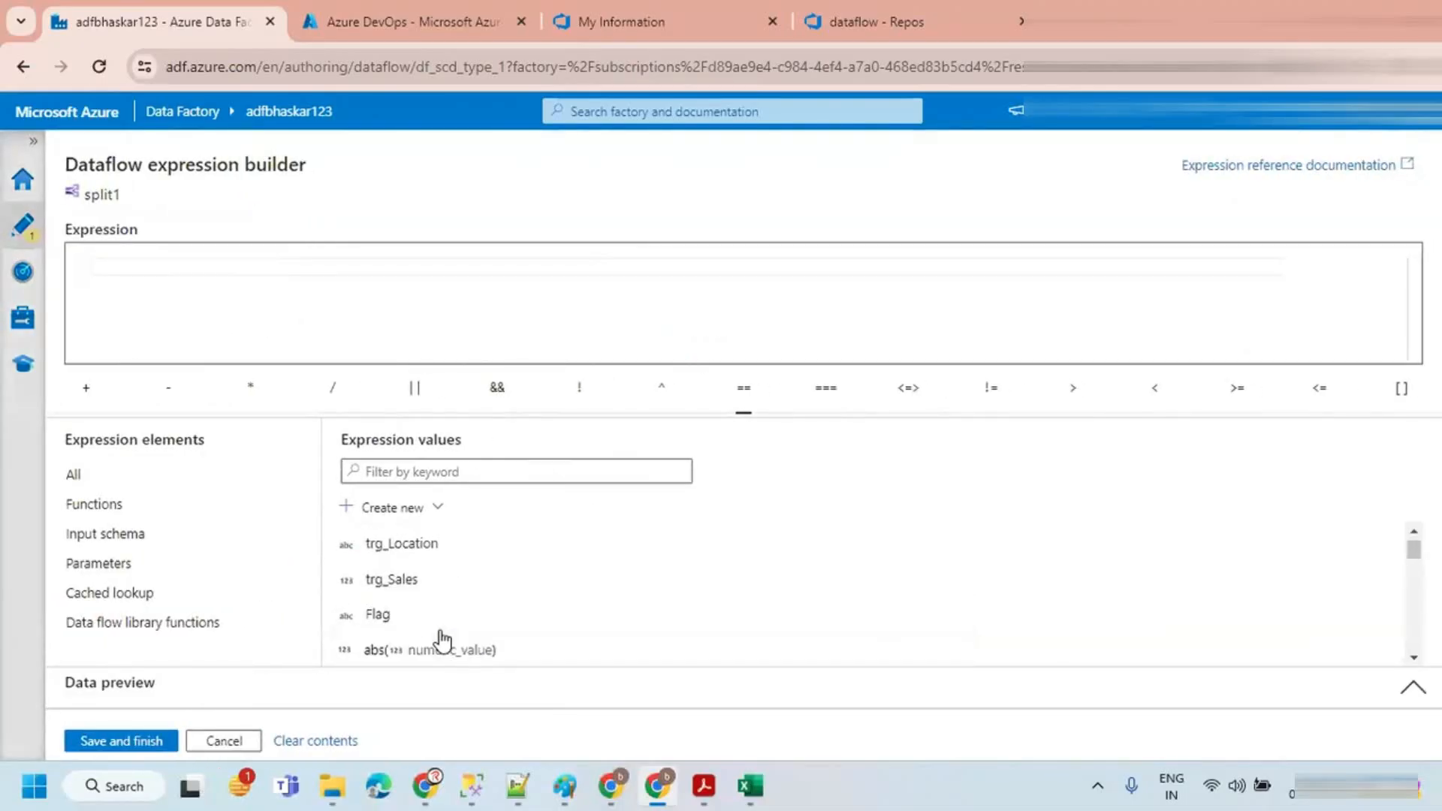
left_click(377, 610)
left_click(744, 388)
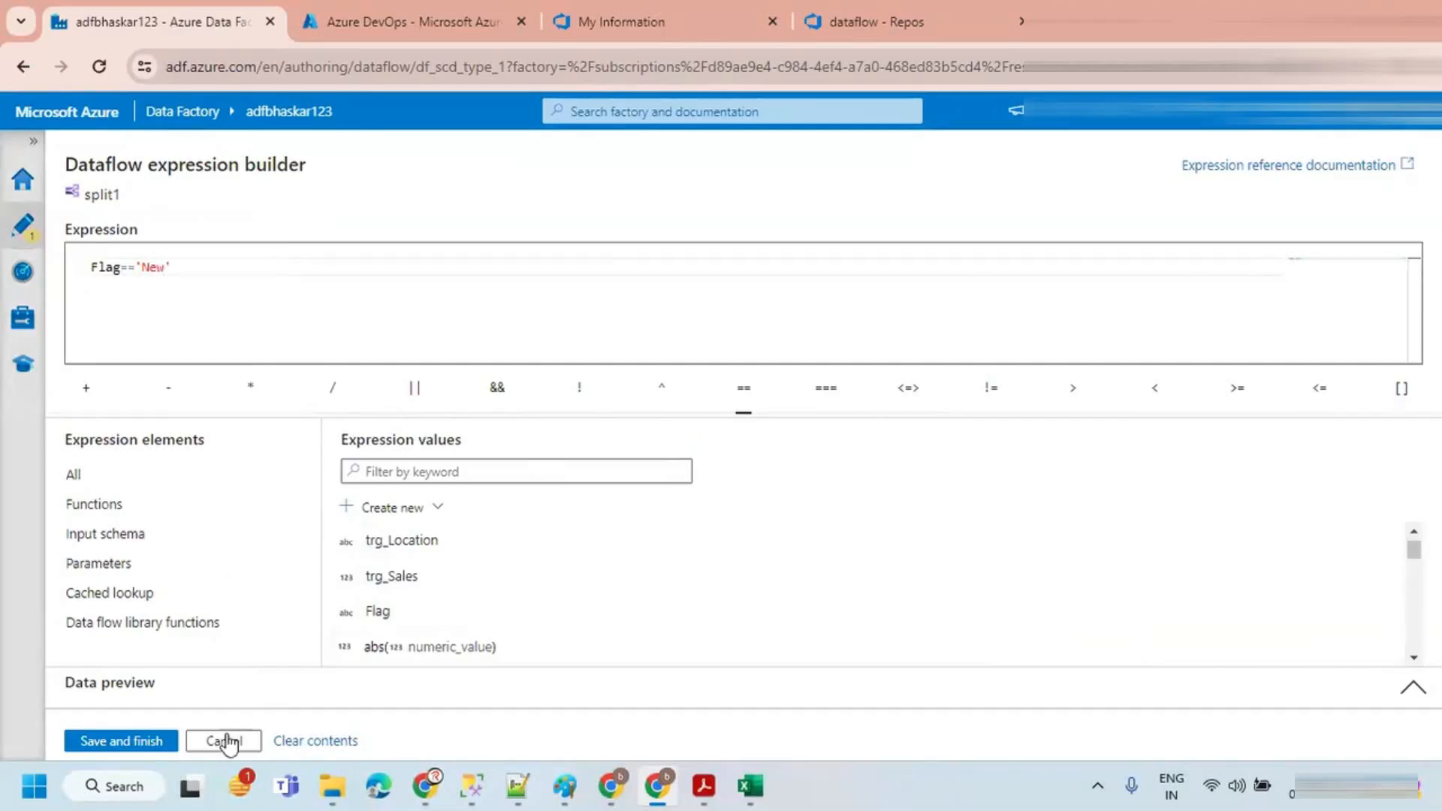
left_click(112, 742)
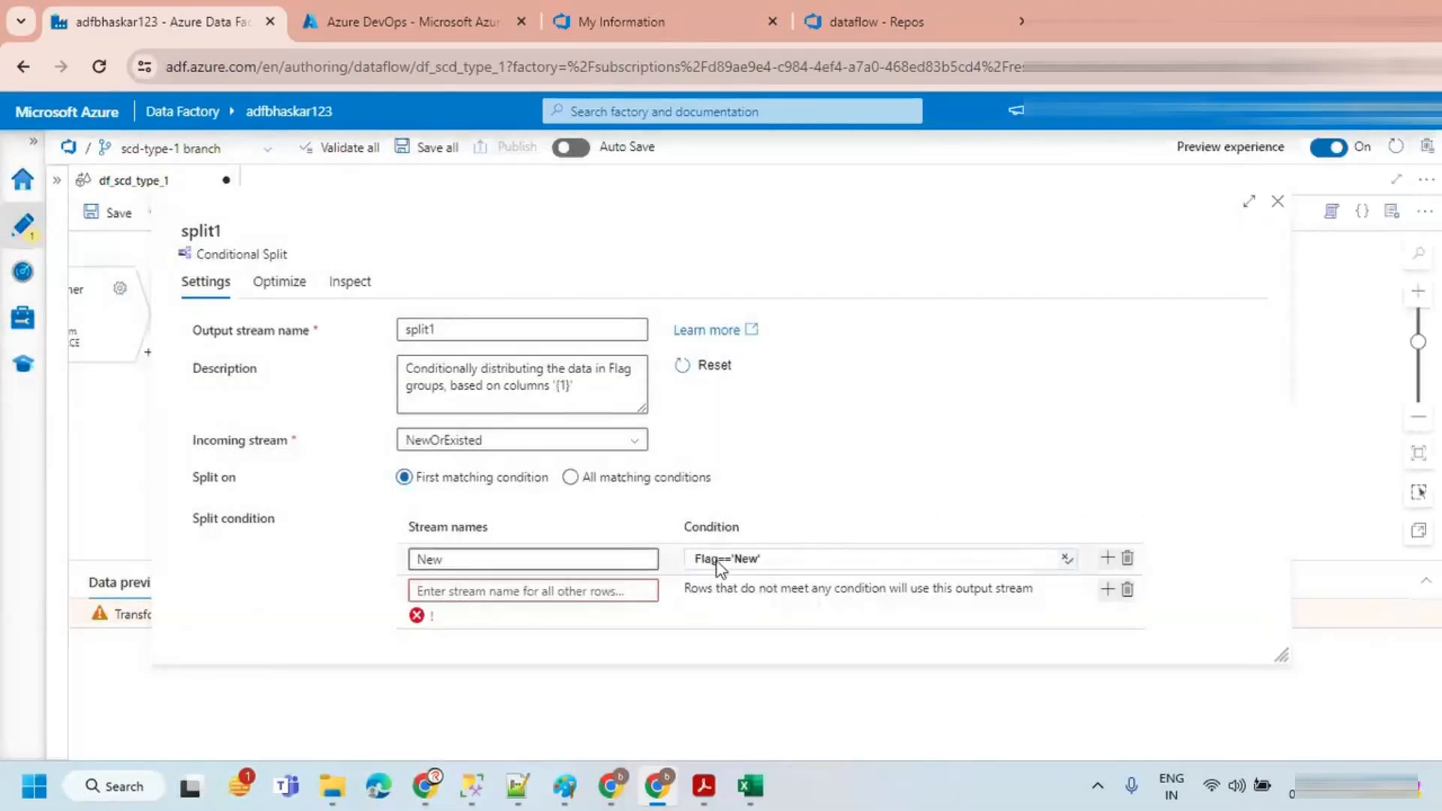
Step: Remove the default other-rows stream and add a second conditional stream named Existed
left_click(483, 592)
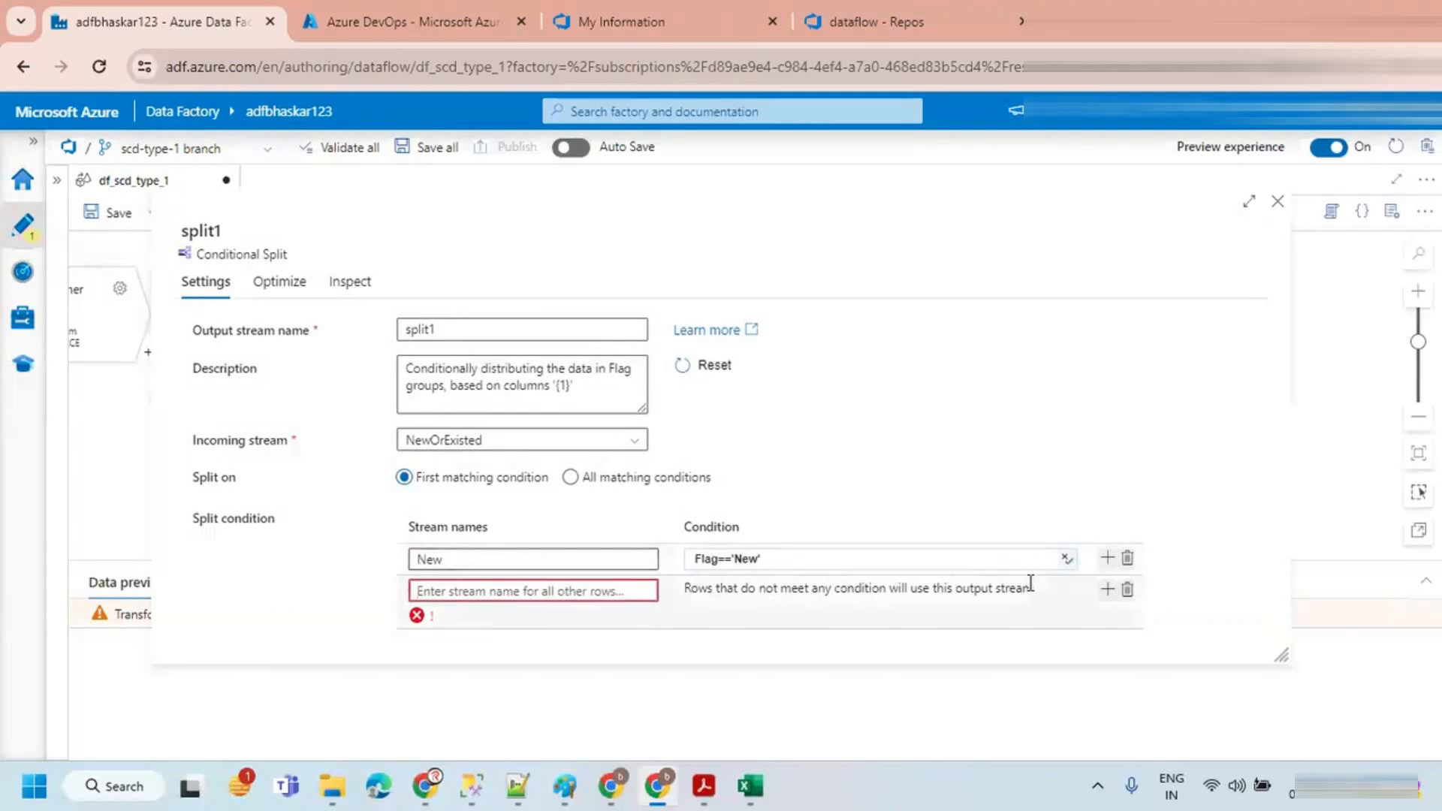
left_click(1126, 591)
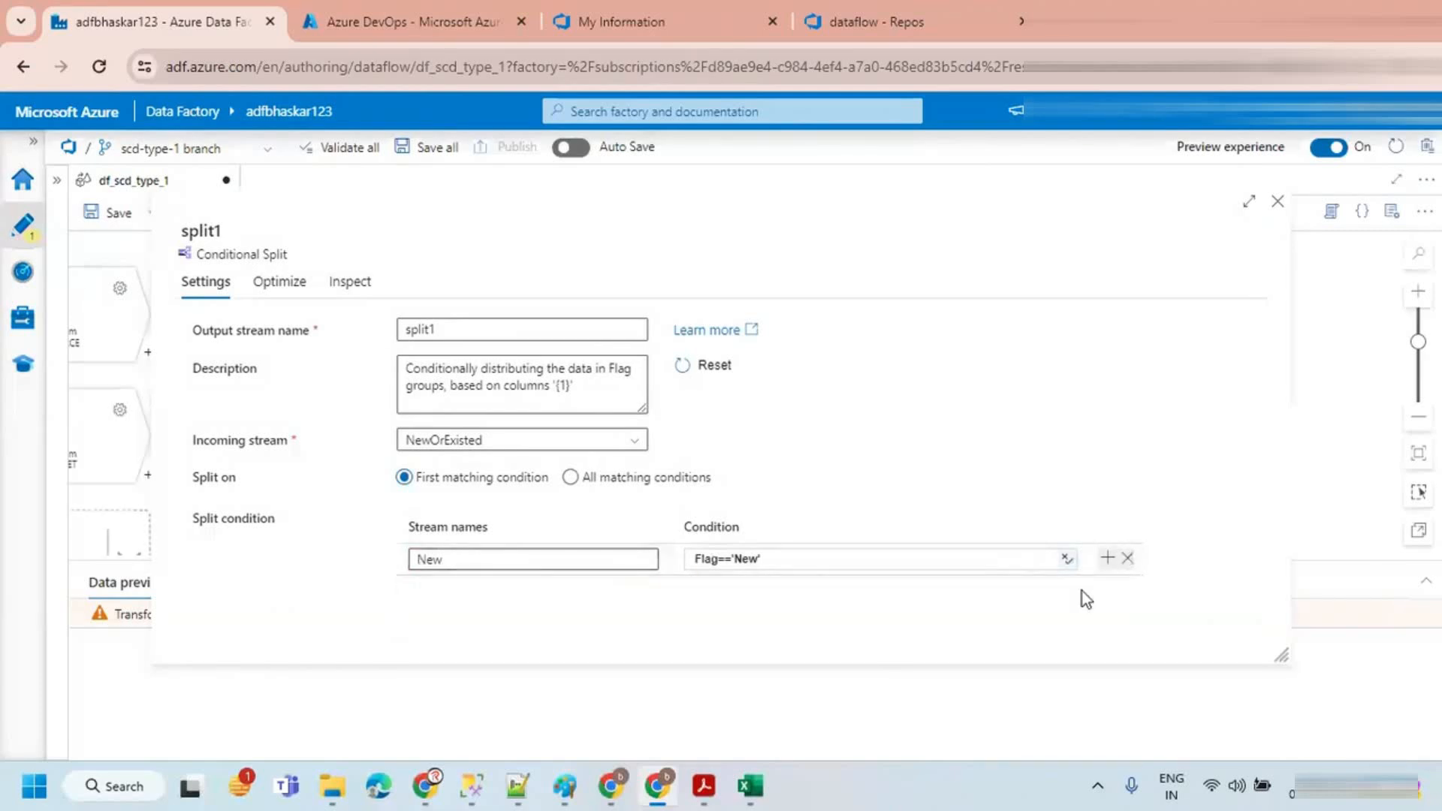
left_click(1107, 558)
left_click(1040, 587)
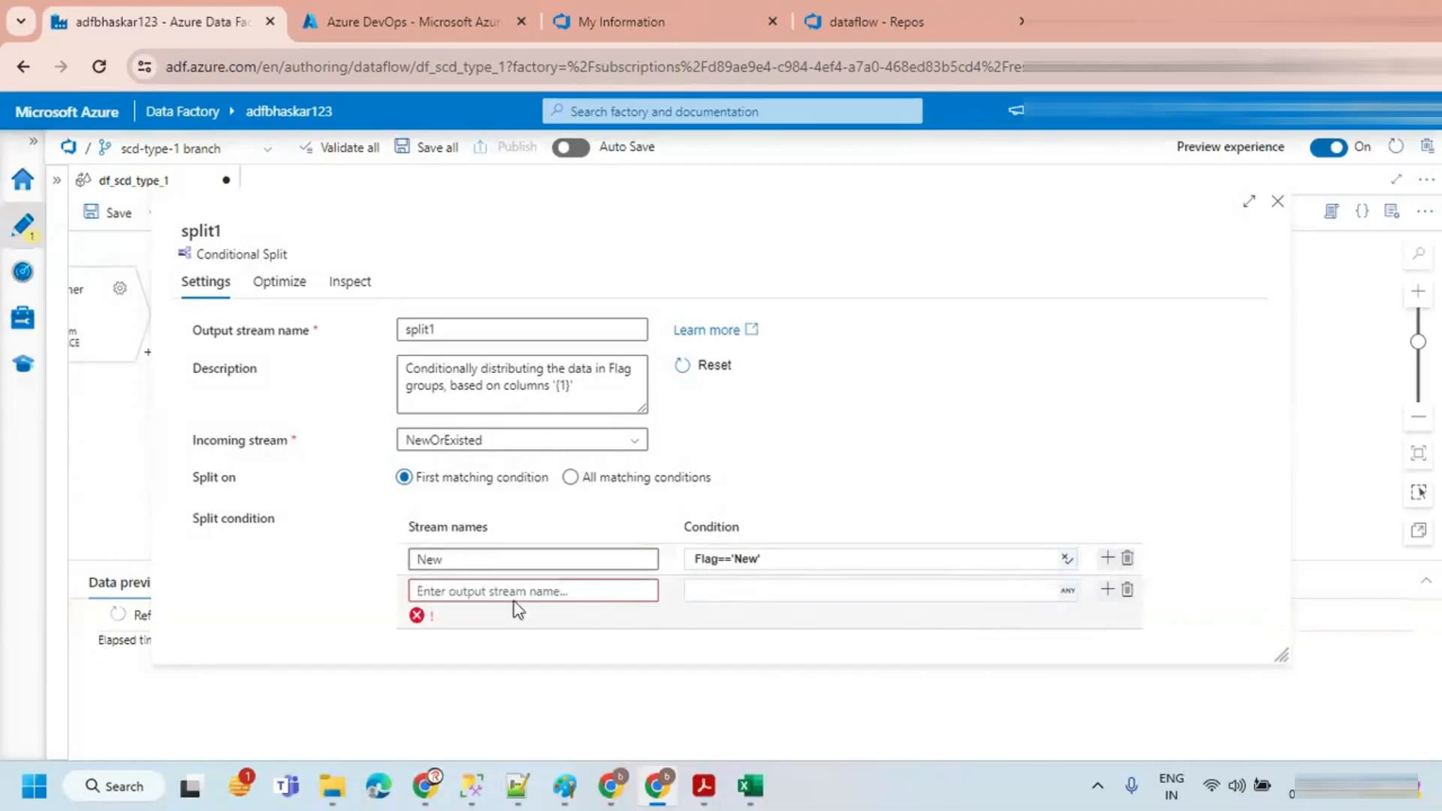
left_click(507, 593)
type("Existed")
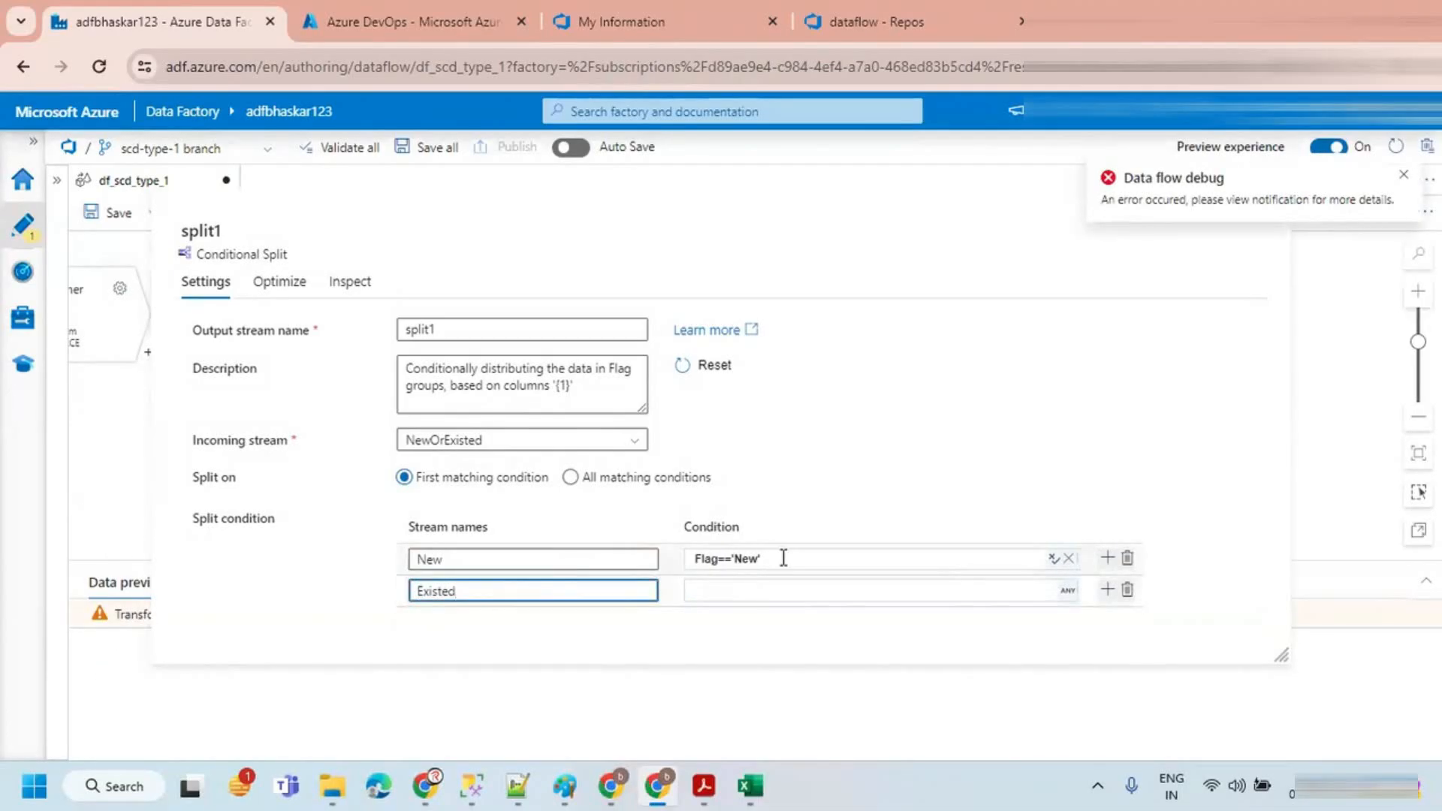
Step: Set the Existed stream's condition to Flag=='Existed', save the expression and close the split settings
left_click(757, 558)
left_click_drag(760, 557, 680, 561)
key("ctrl+c")
left_click(751, 616)
key("ctrl+v")
left_click(751, 639)
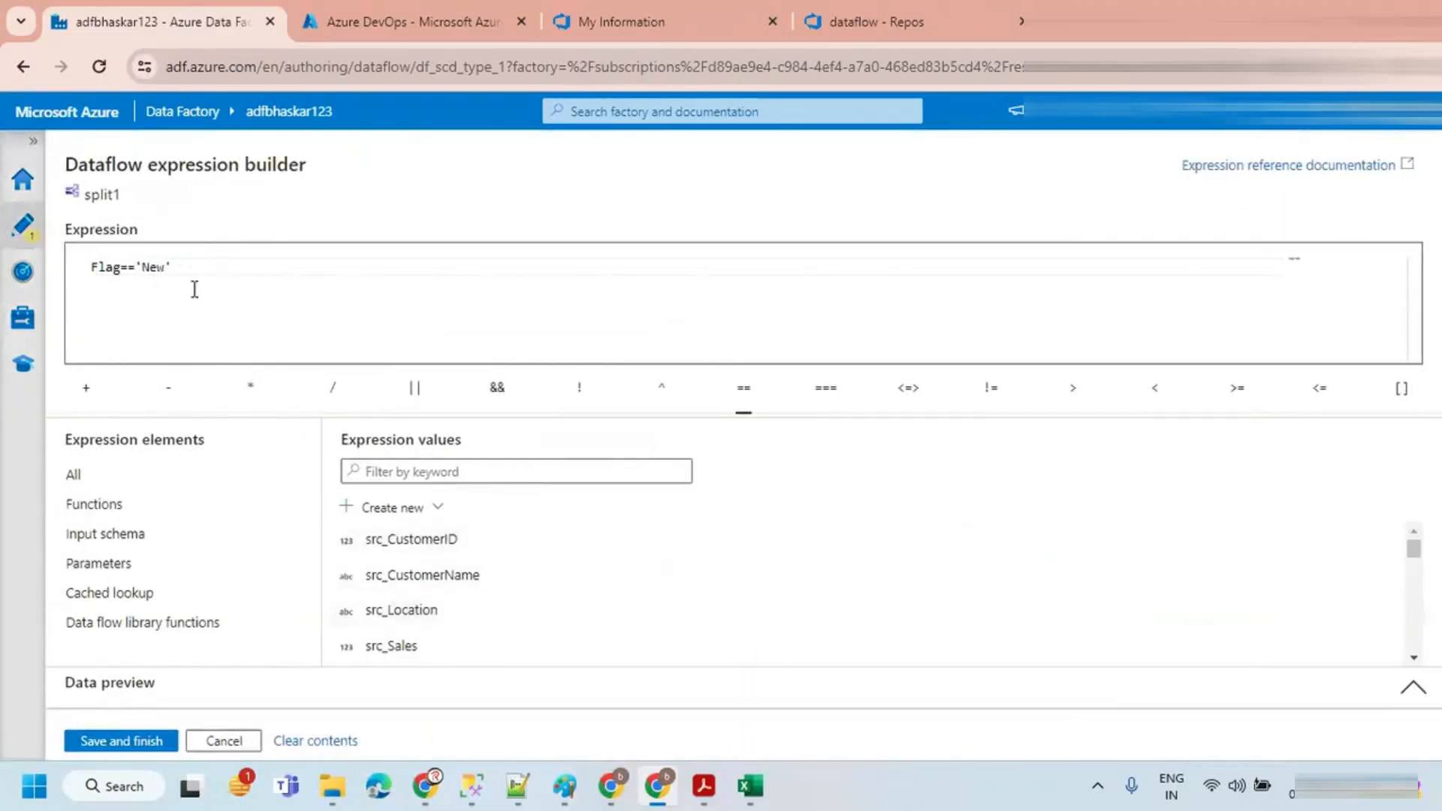
double_click(161, 268)
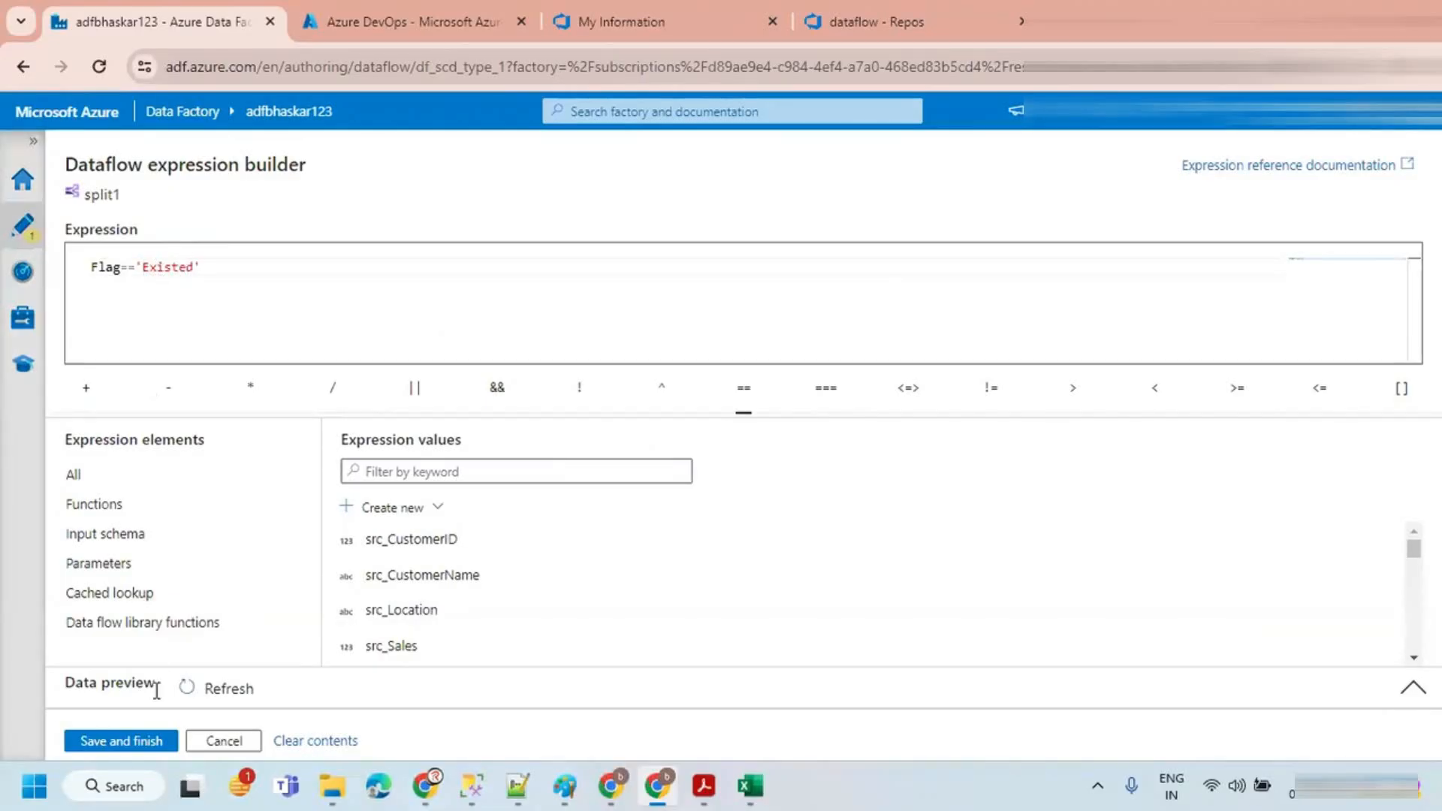
left_click(121, 740)
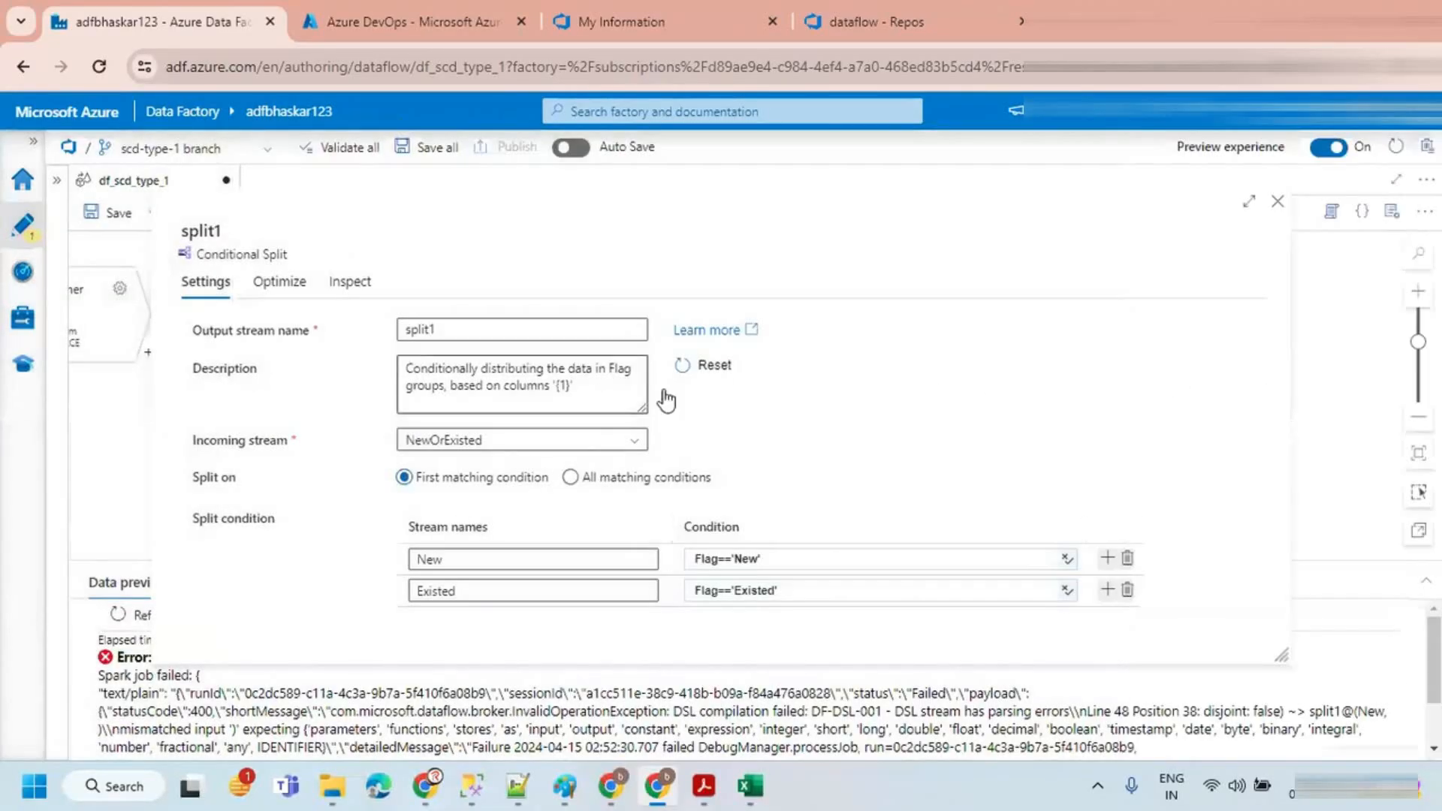
left_click(1277, 201)
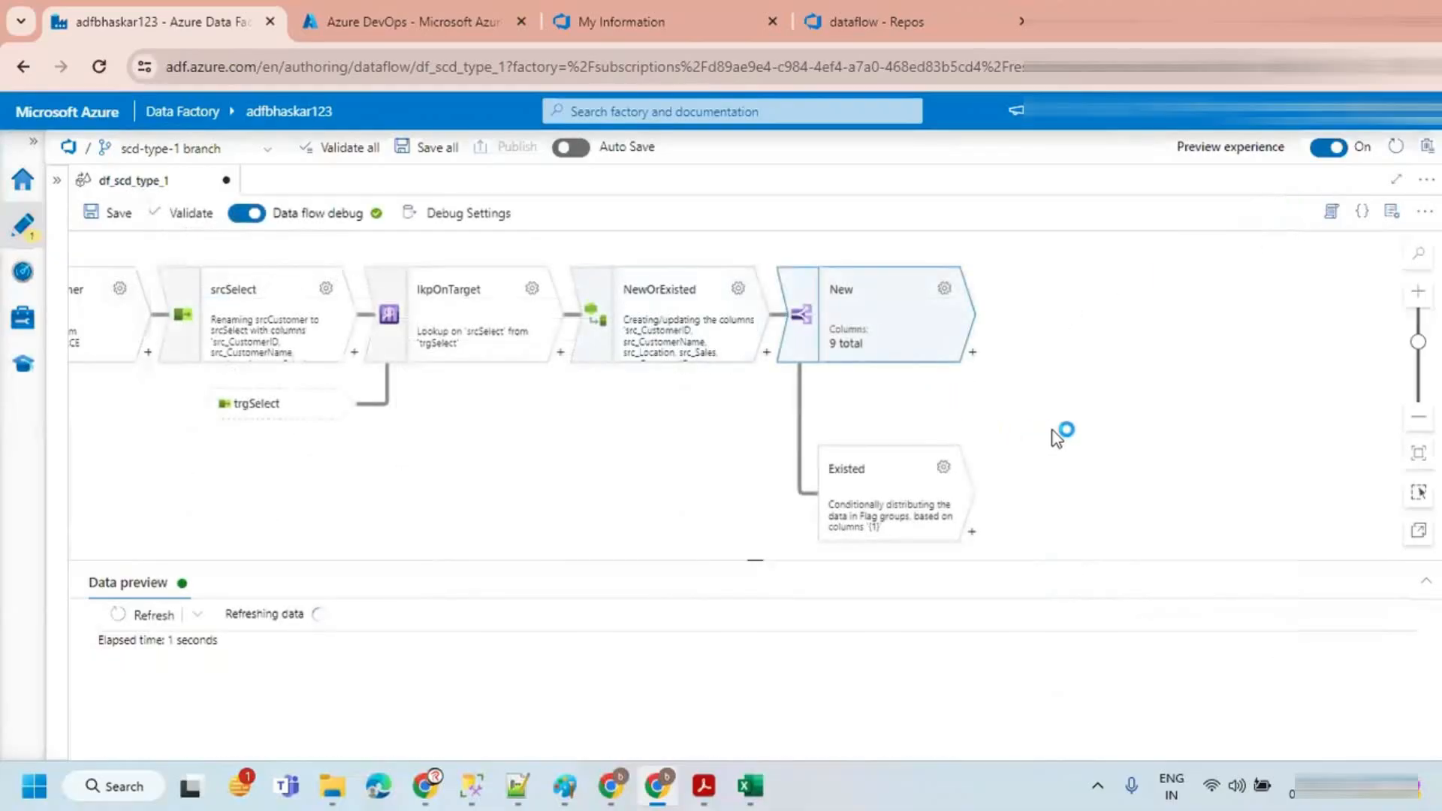
Step: Rename the split's output streams to NewRecds and ExistedRecds
left_click_drag(923, 559, 924, 616)
left_click_drag(570, 487, 421, 497)
left_click_drag(916, 387, 805, 387)
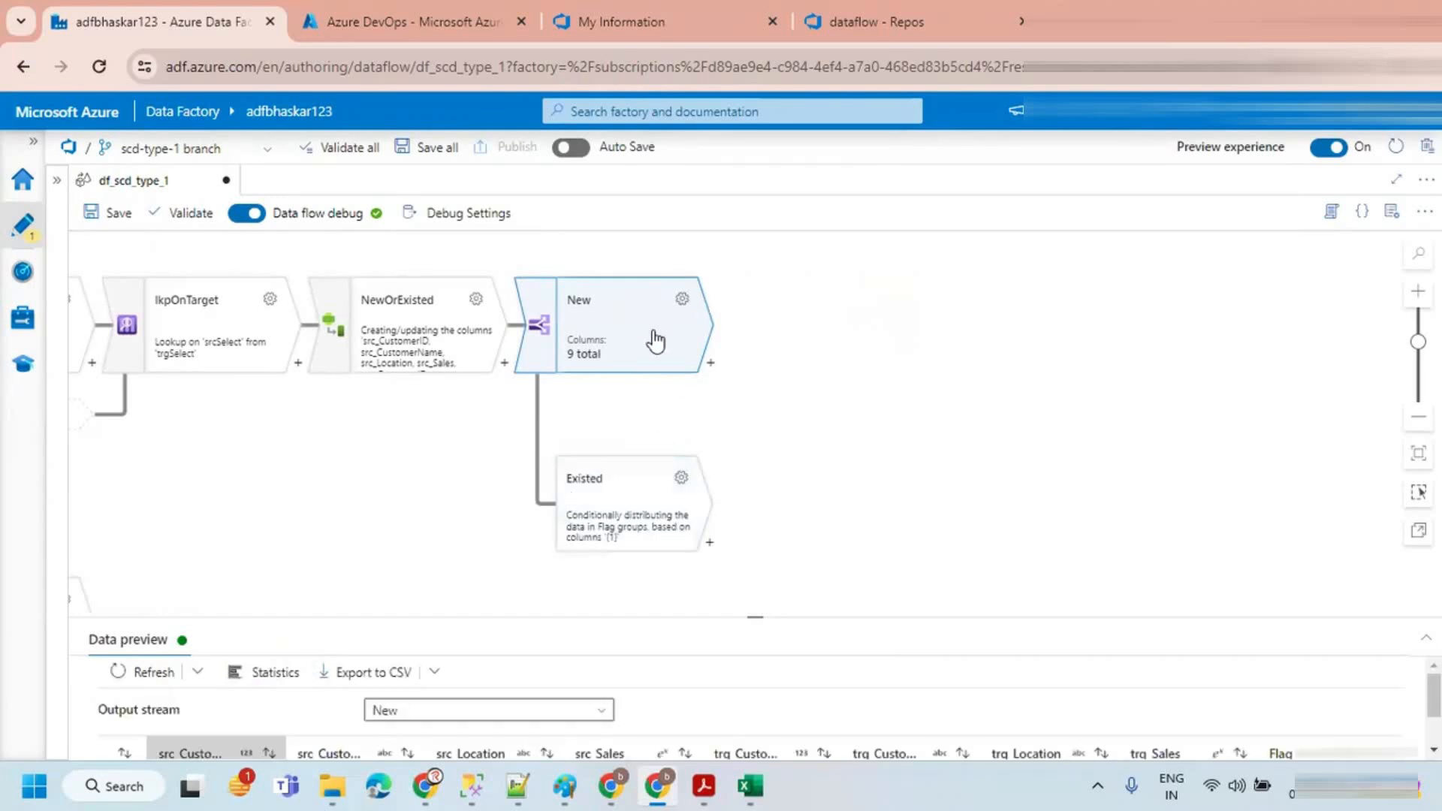
left_click(681, 298)
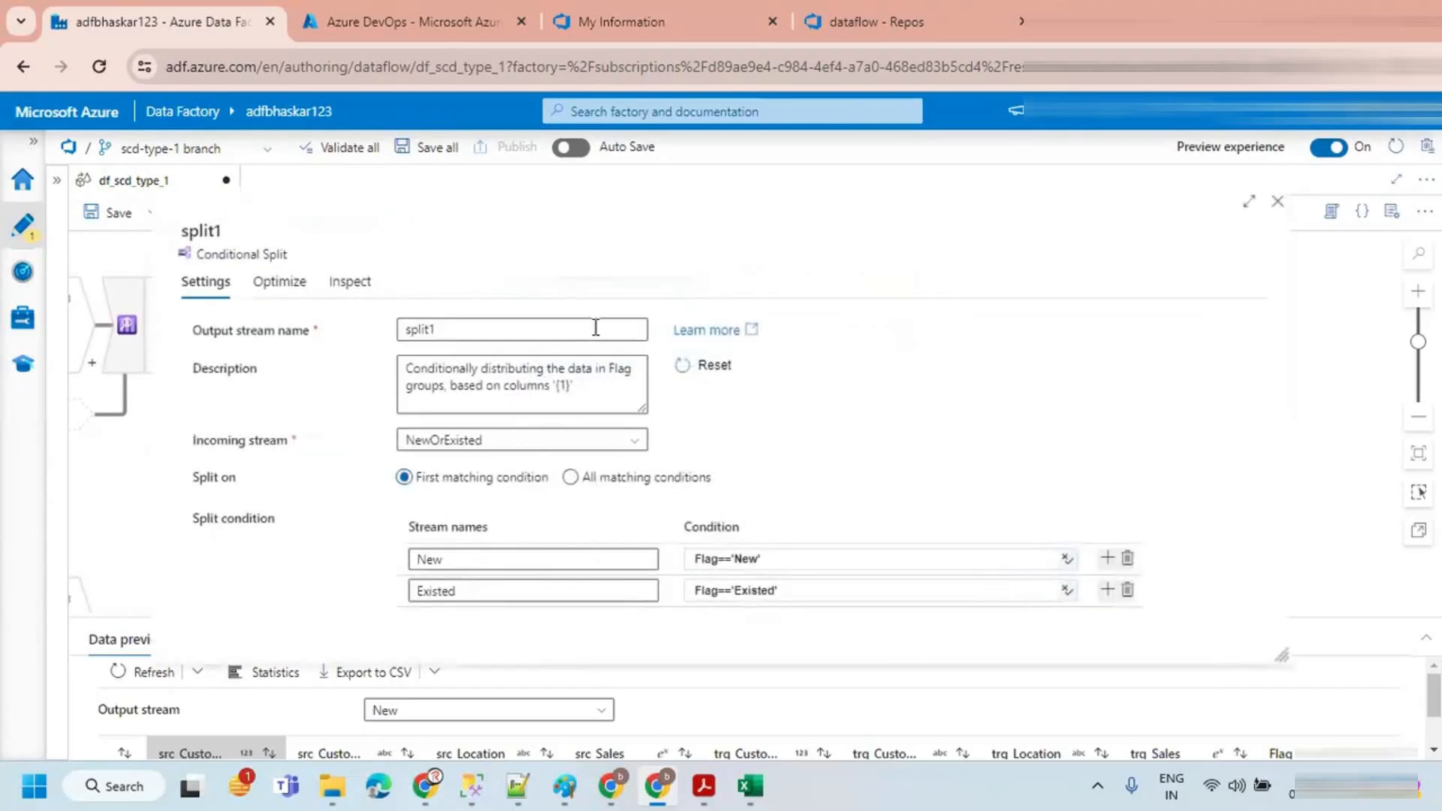
left_click(479, 561)
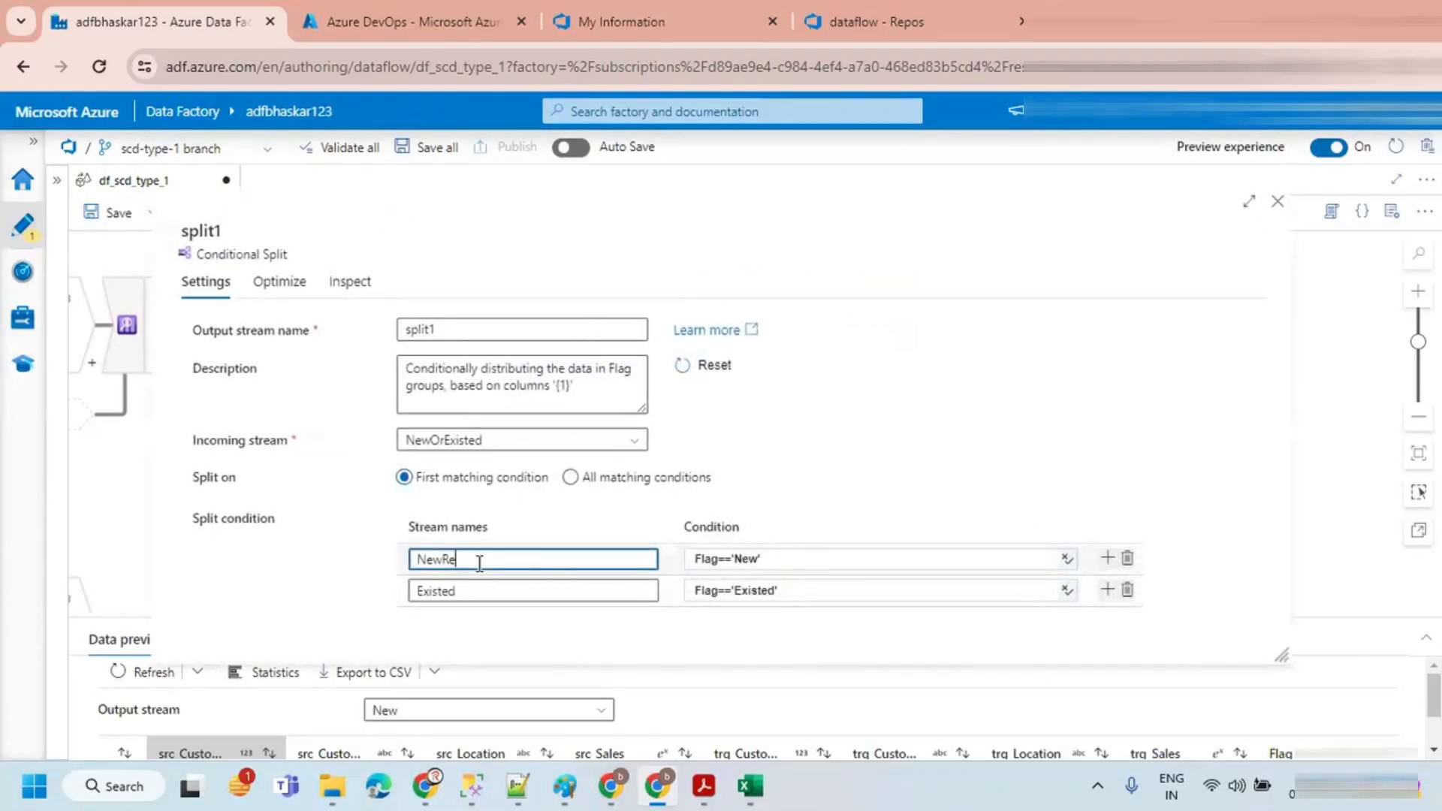
left_click(477, 588)
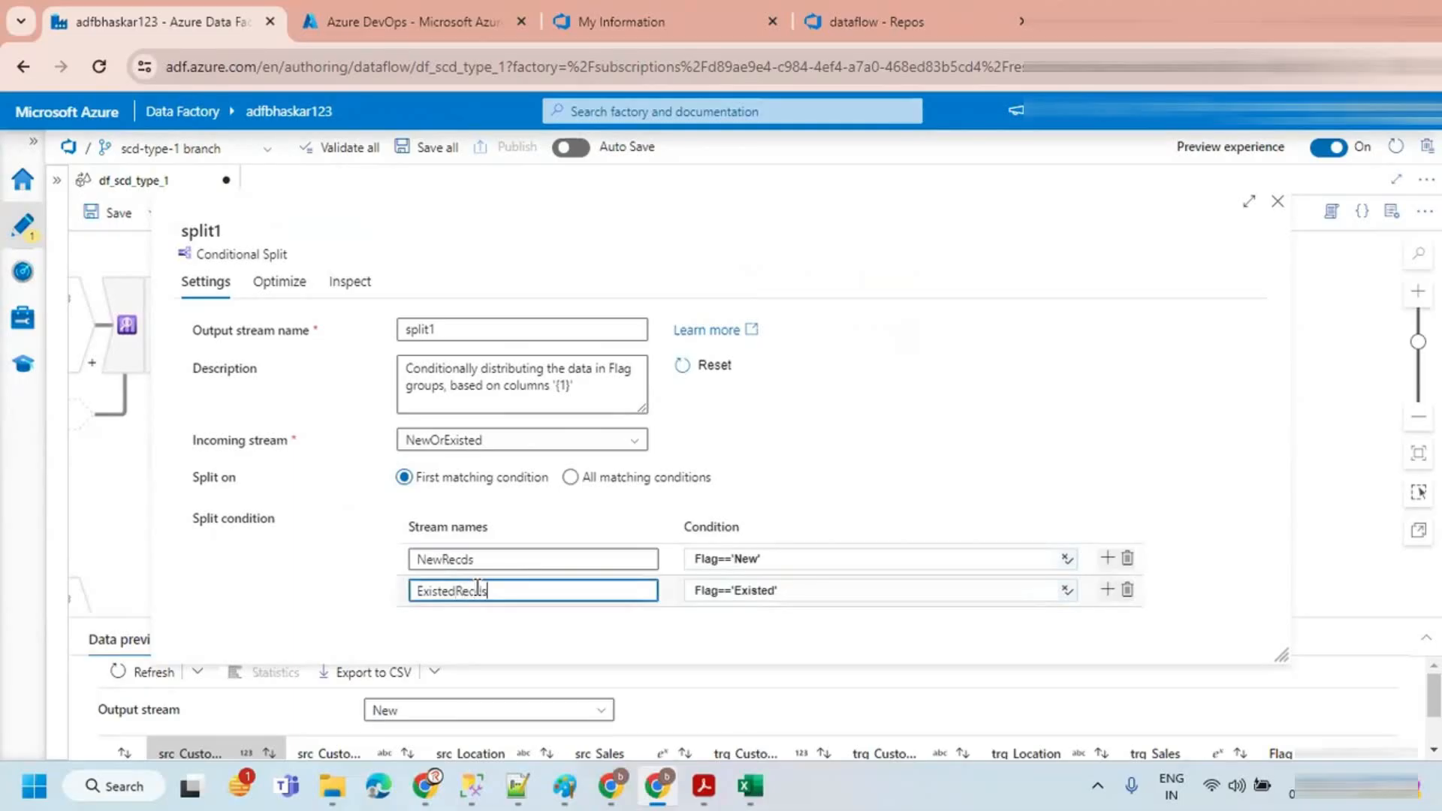
left_click(1277, 201)
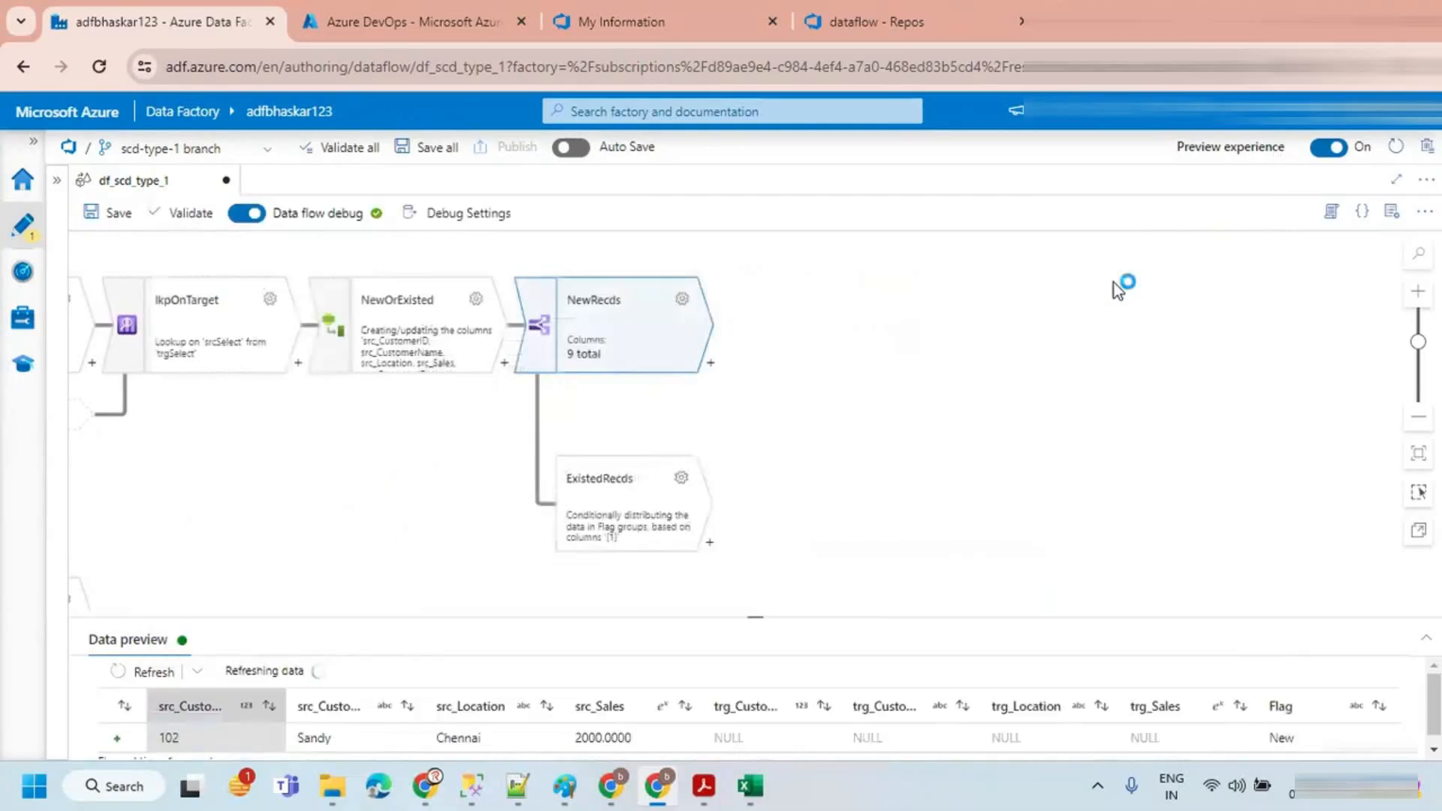
Step: Examine the NewRecds output stream's rows in the data preview
left_click(818, 489)
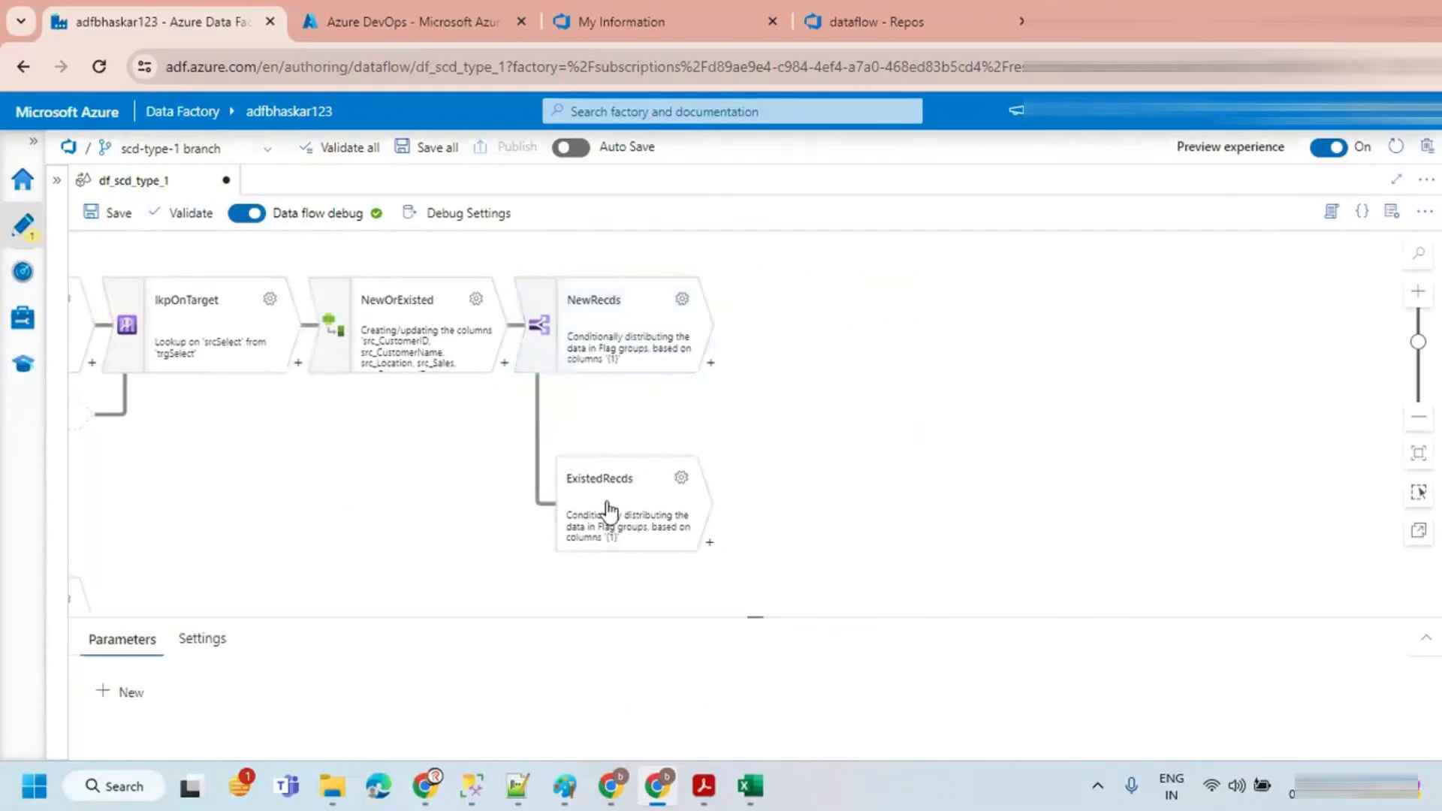
left_click(609, 513)
left_click_drag(781, 605, 782, 572)
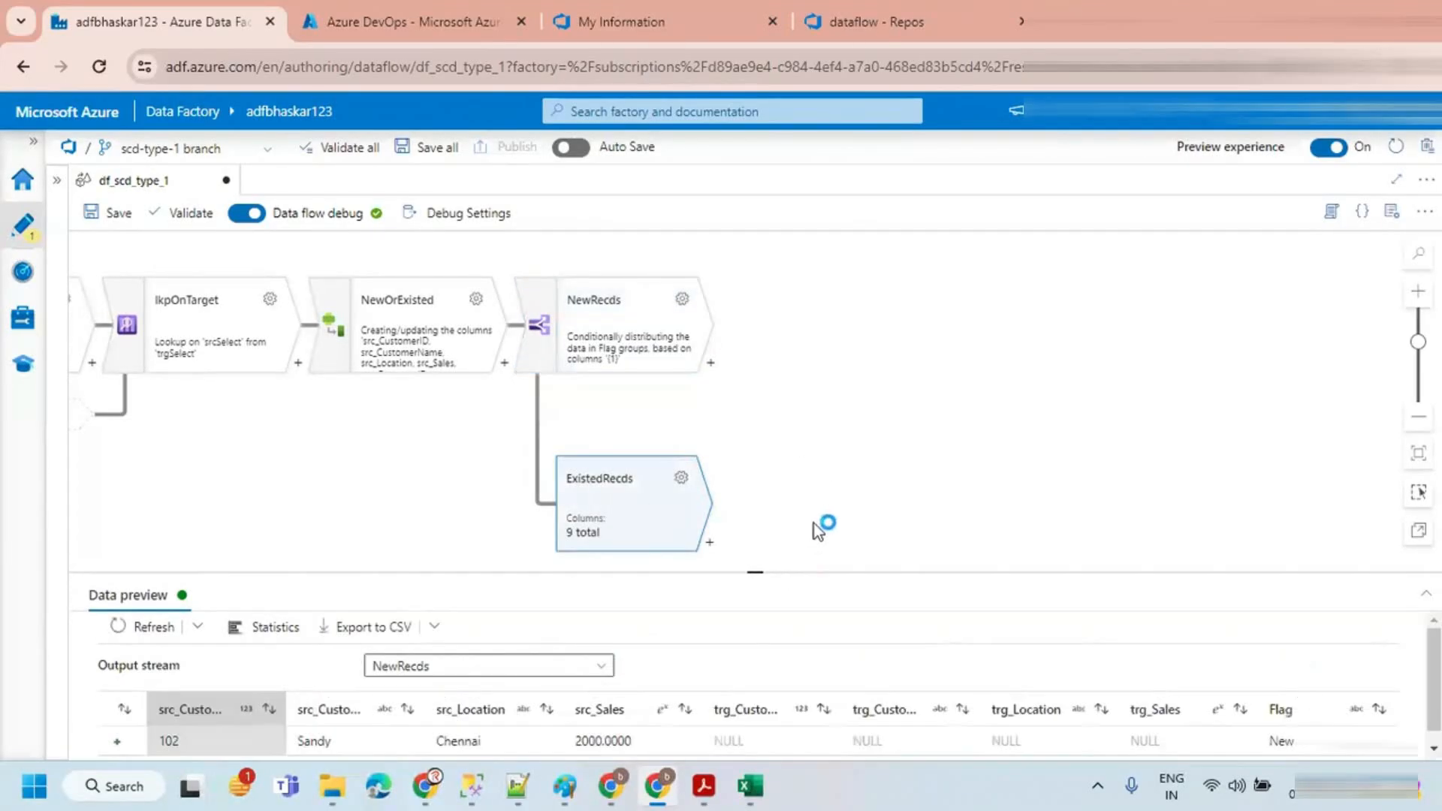
left_click(854, 383)
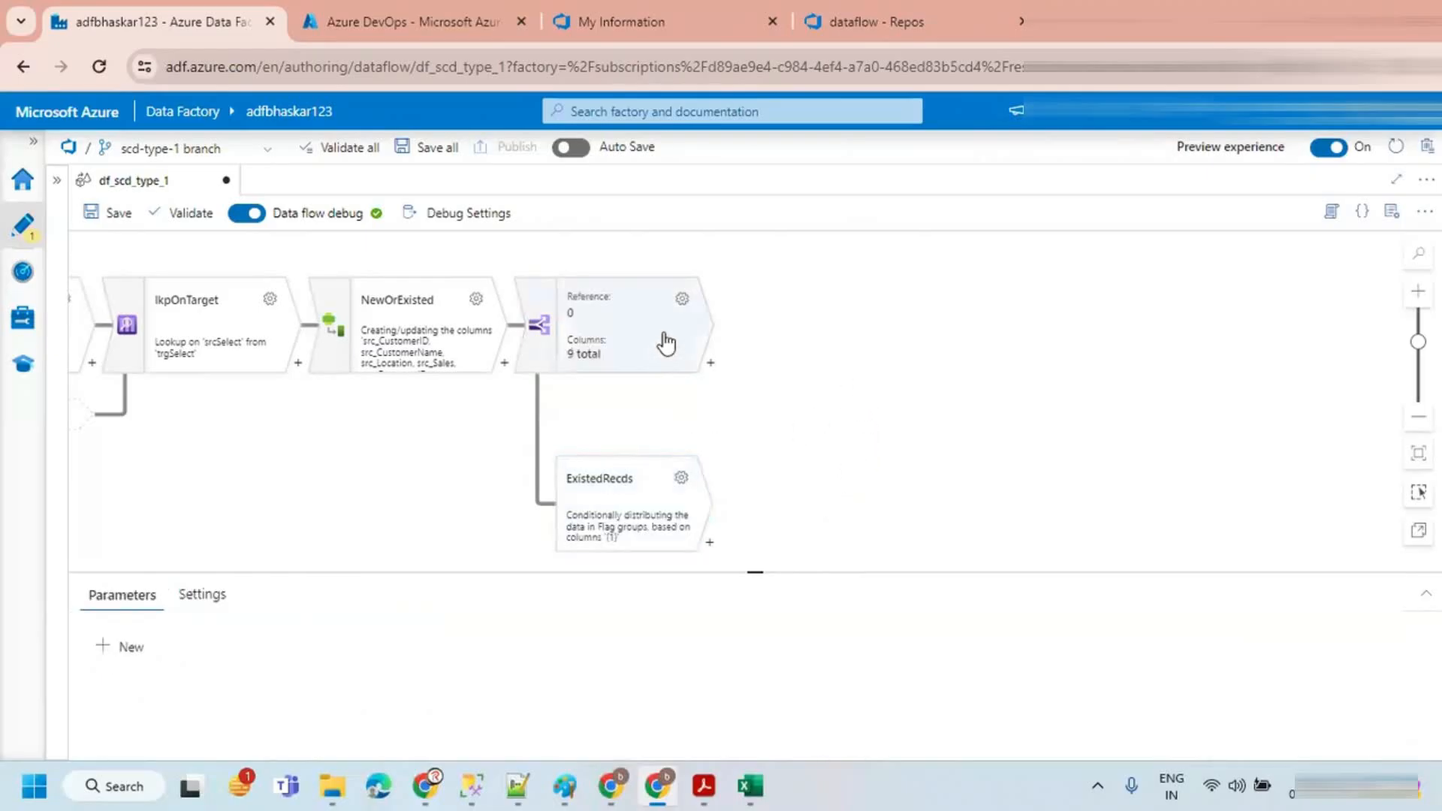
left_click(712, 367)
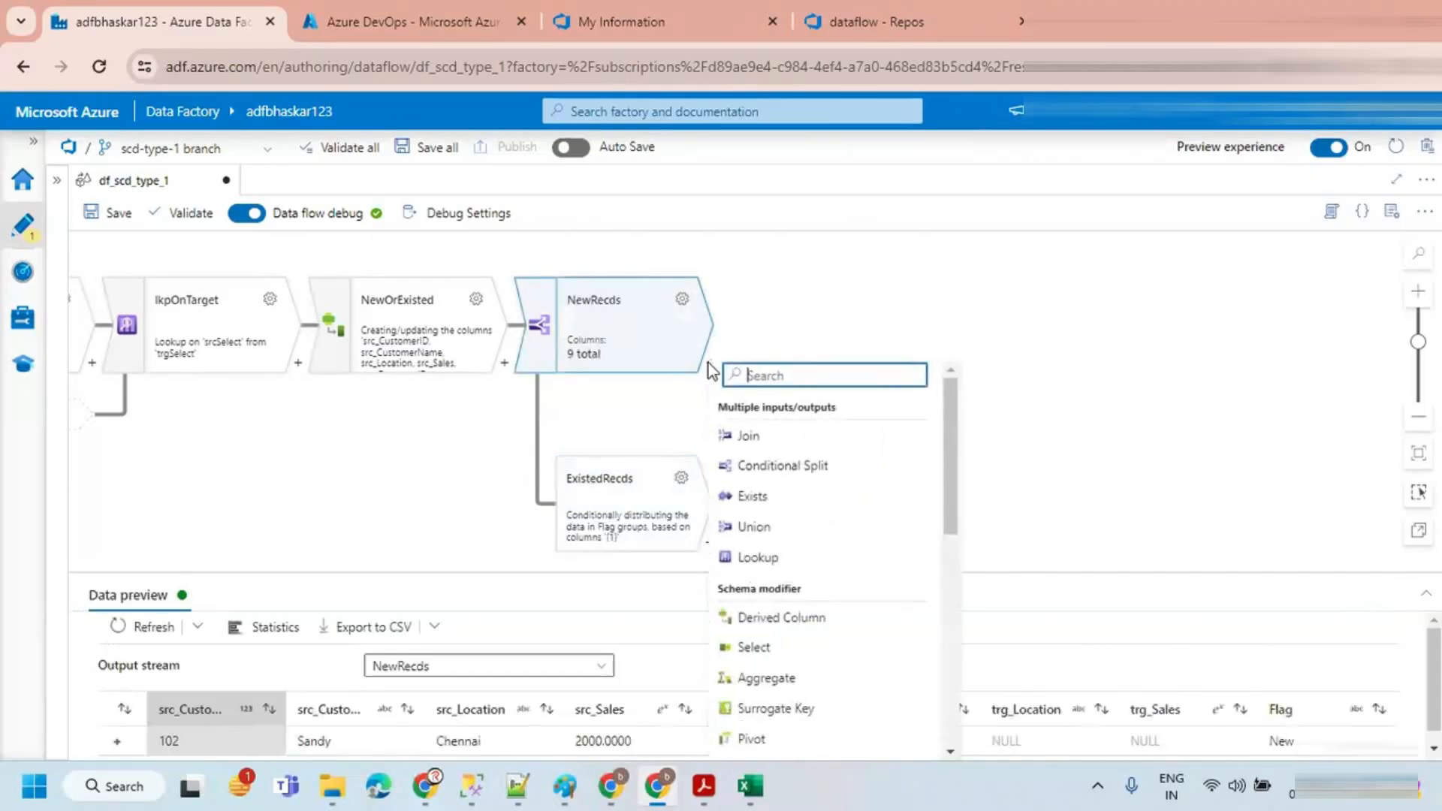
left_click(789, 298)
left_click(676, 308)
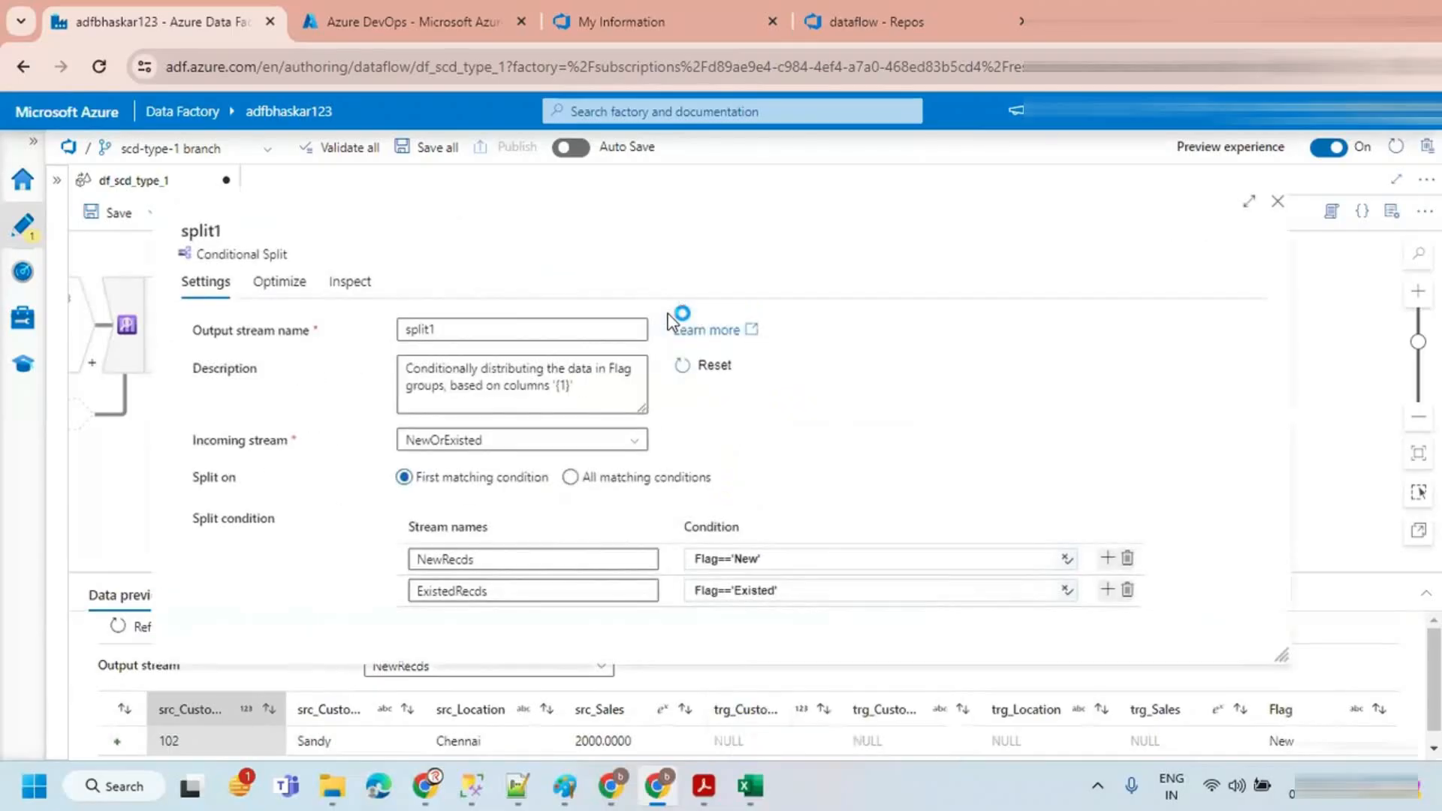
left_click(1271, 202)
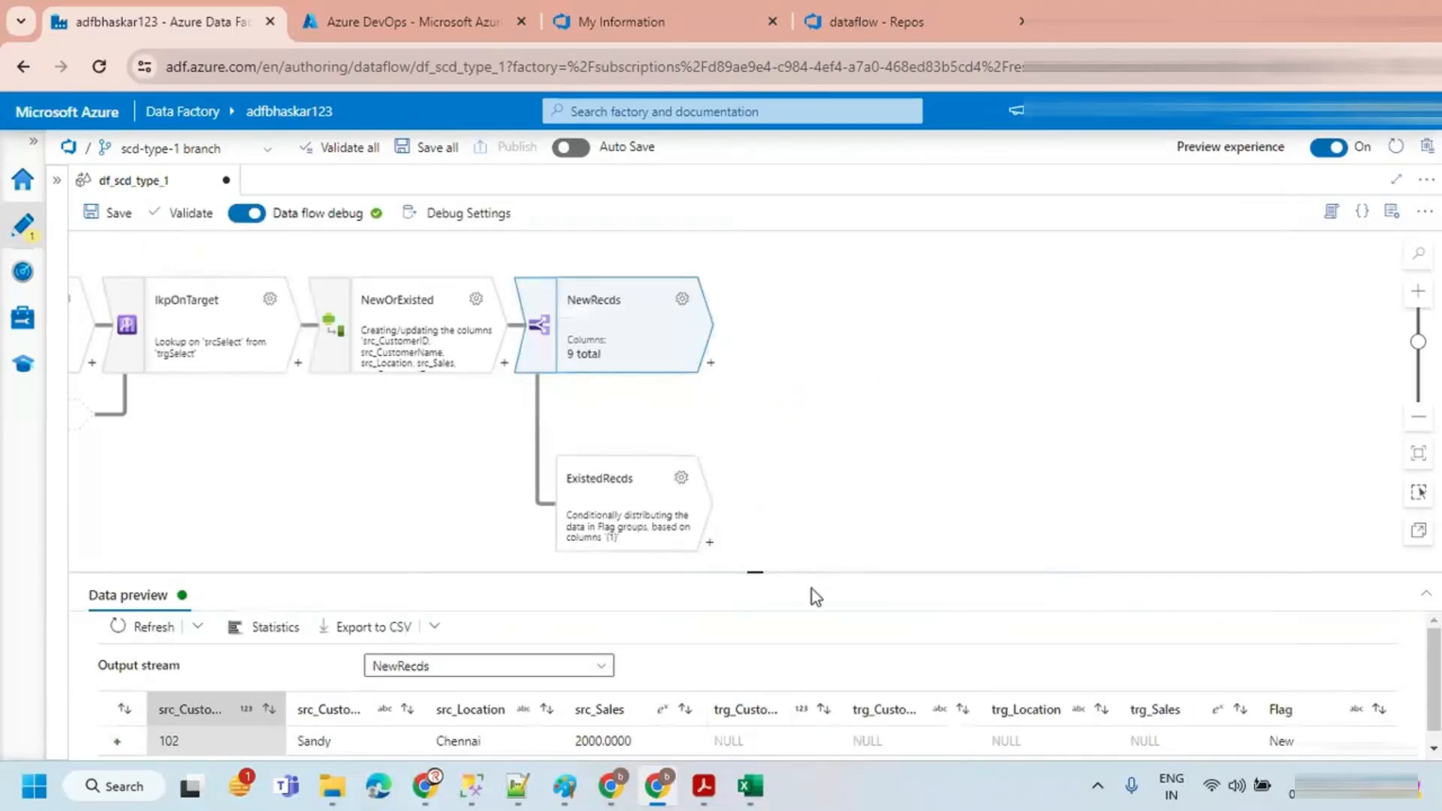
left_click_drag(778, 575, 773, 460)
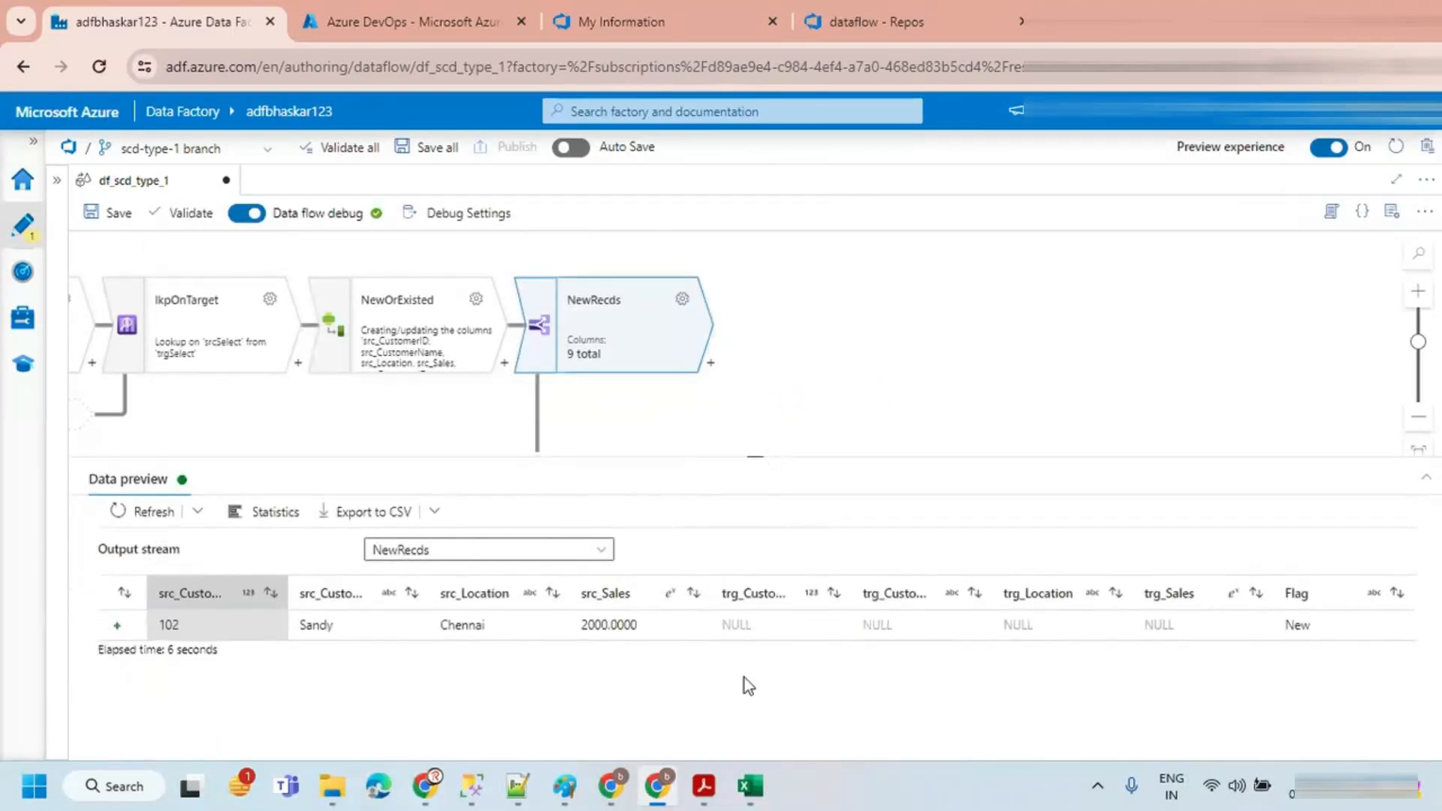
mouse_move(707, 579)
left_mouse_down()
mouse_move(1365, 673)
mouse_move(1367, 658)
left_mouse_up()
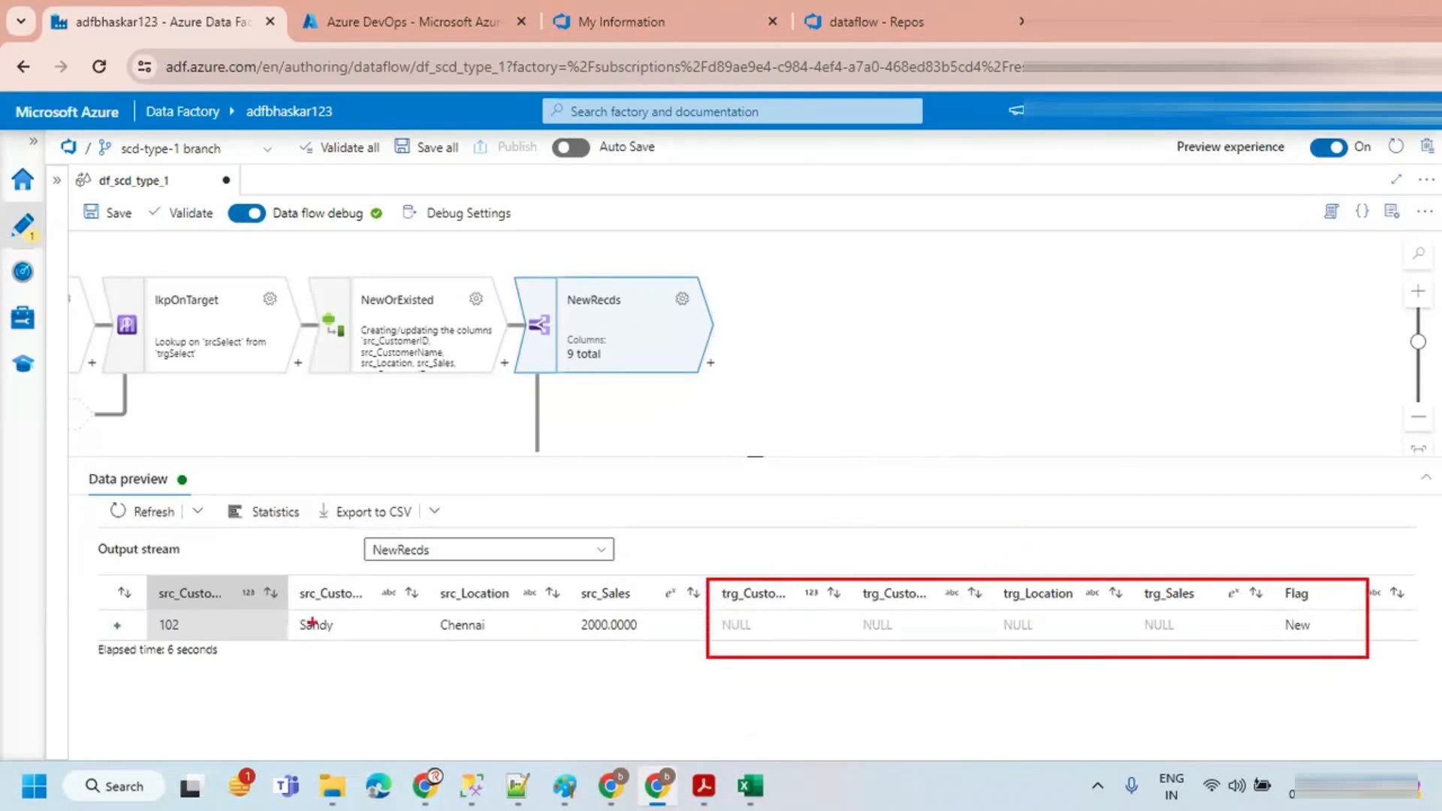
left_click_drag(127, 575, 660, 653)
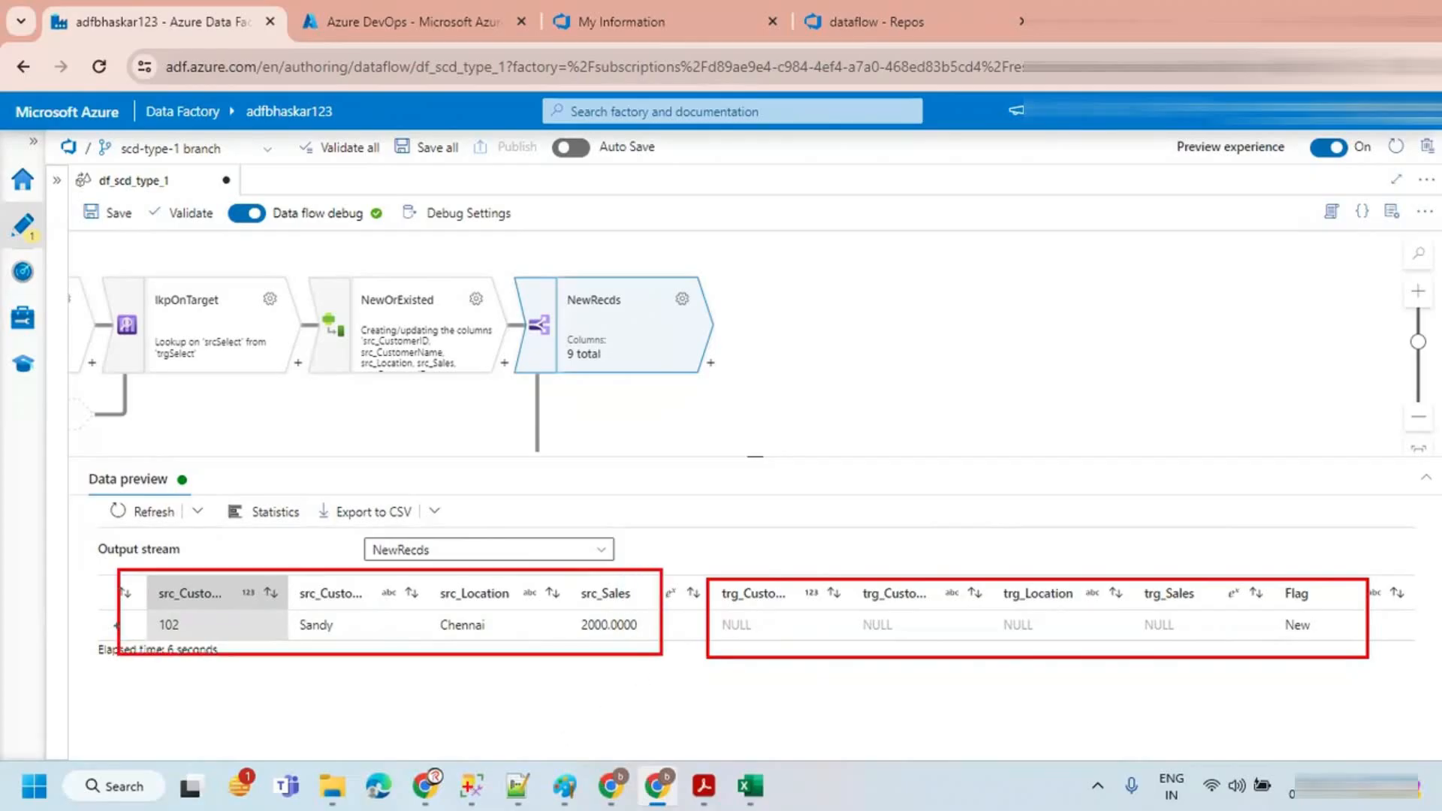
Step: Add a Select transformation after the NewRecds stream and delete the trg_ and Flag column mappings, keeping only the four src_ columns
key("Escape")
left_click_drag(755, 460, 758, 541)
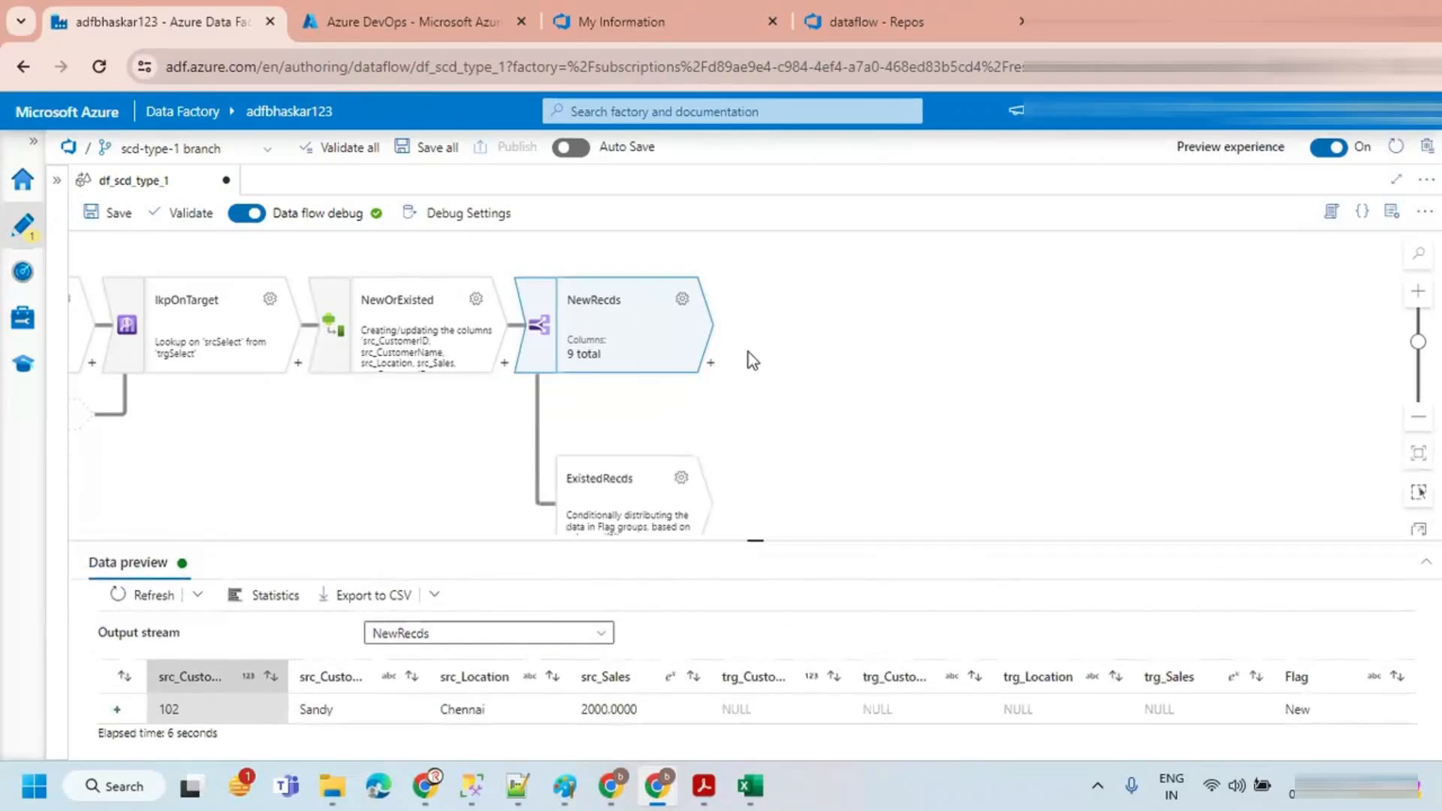
left_click(709, 368)
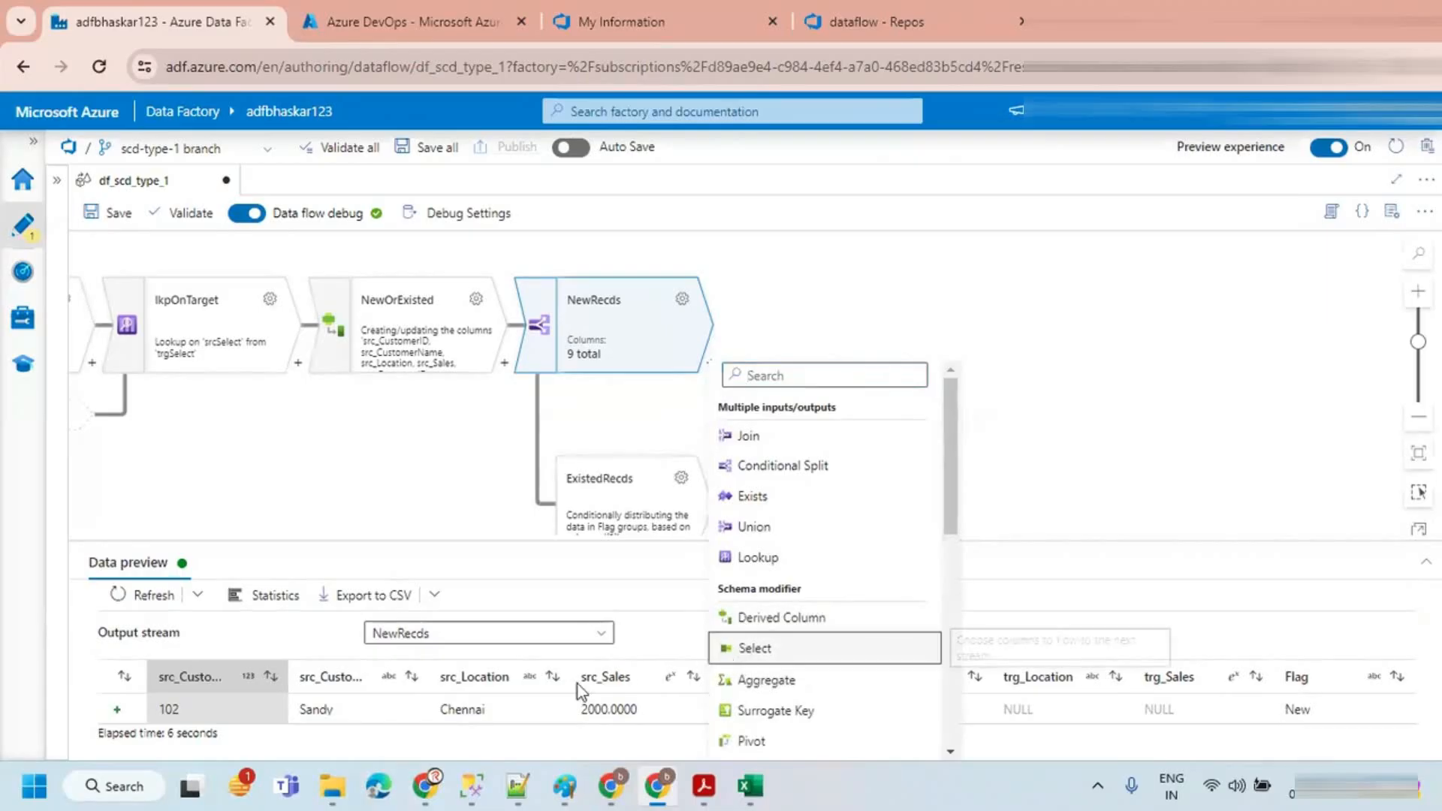
left_click(751, 647)
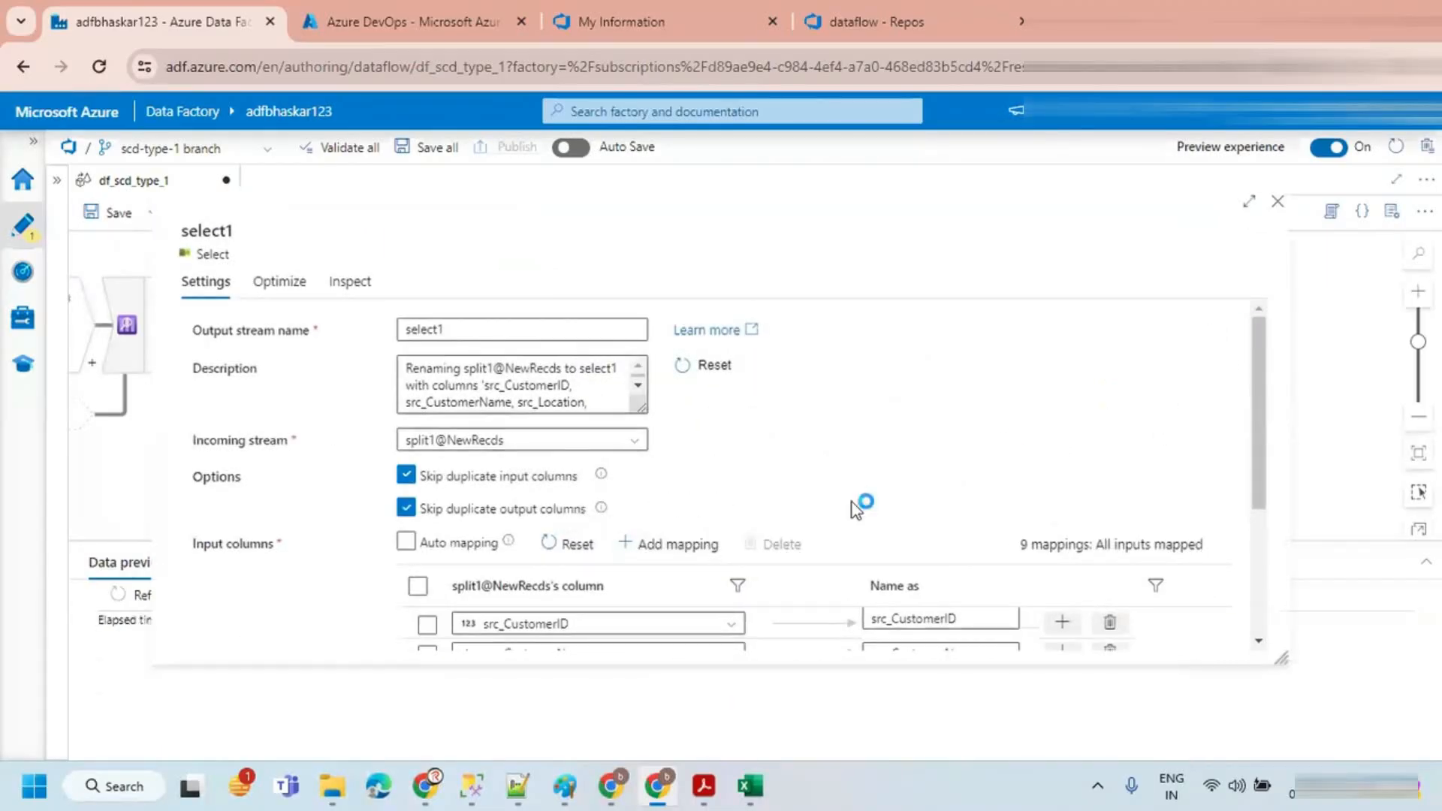
scroll(612, 513, "down", 3)
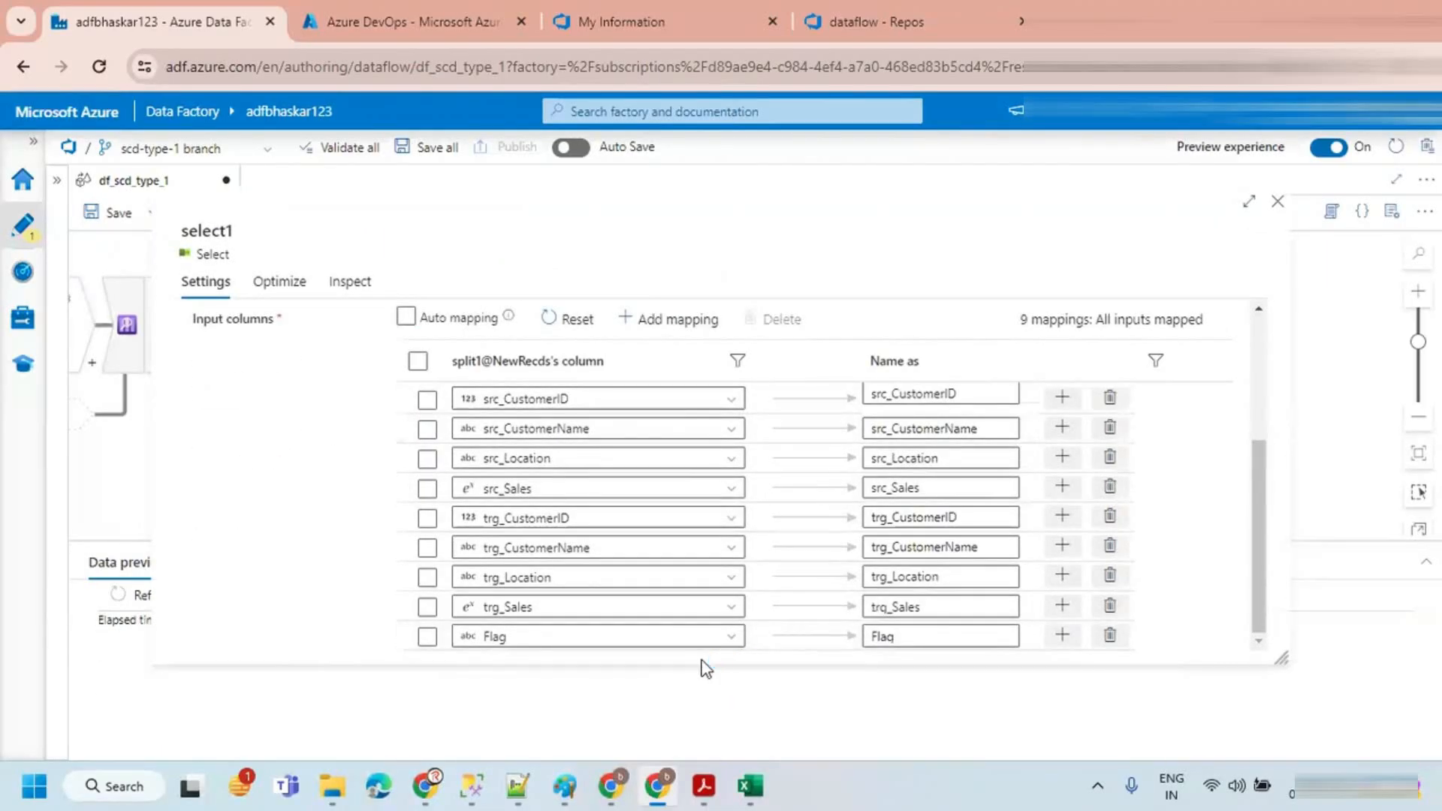
left_click(1109, 638)
left_click(1110, 638)
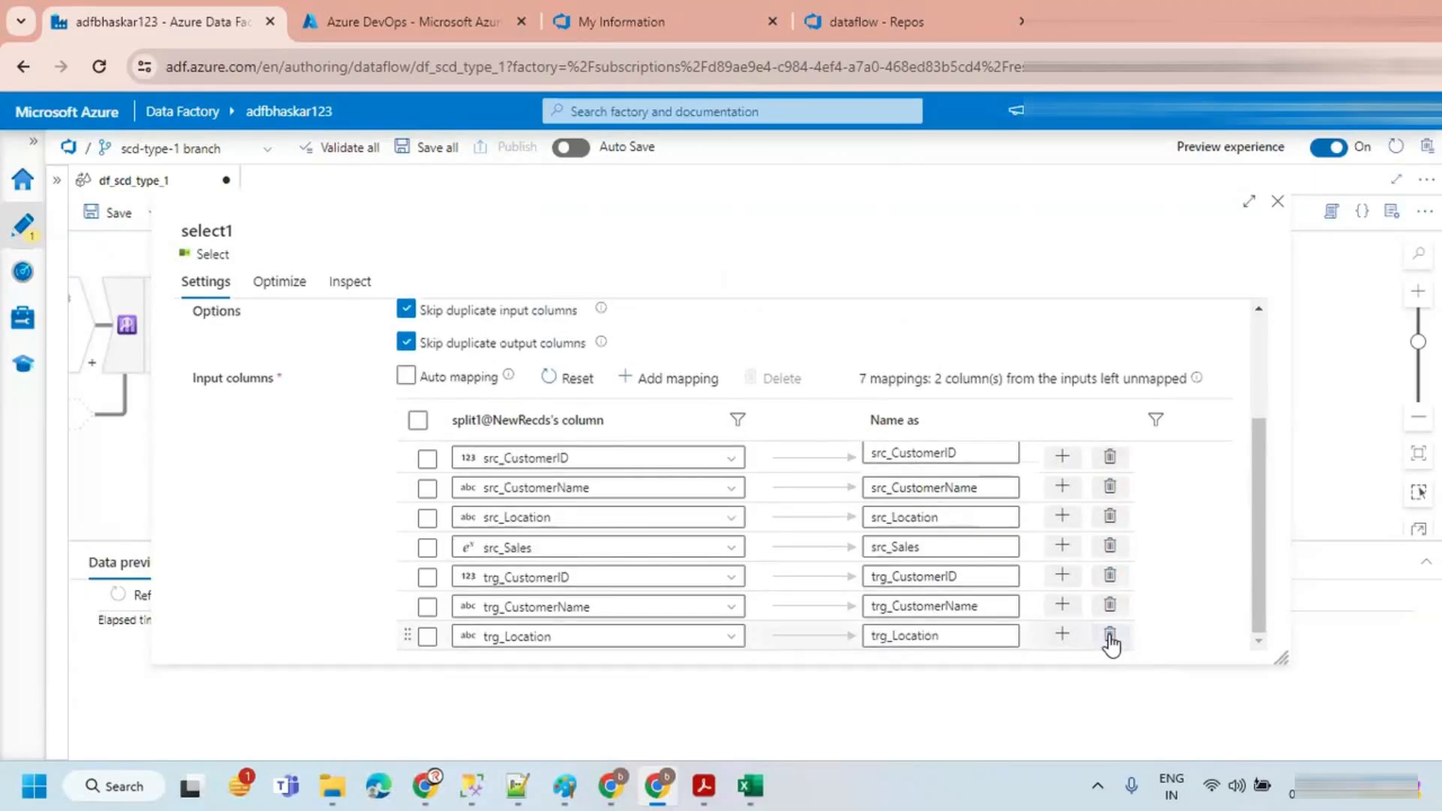
left_click(1110, 637)
left_click(1110, 637)
left_click(1109, 637)
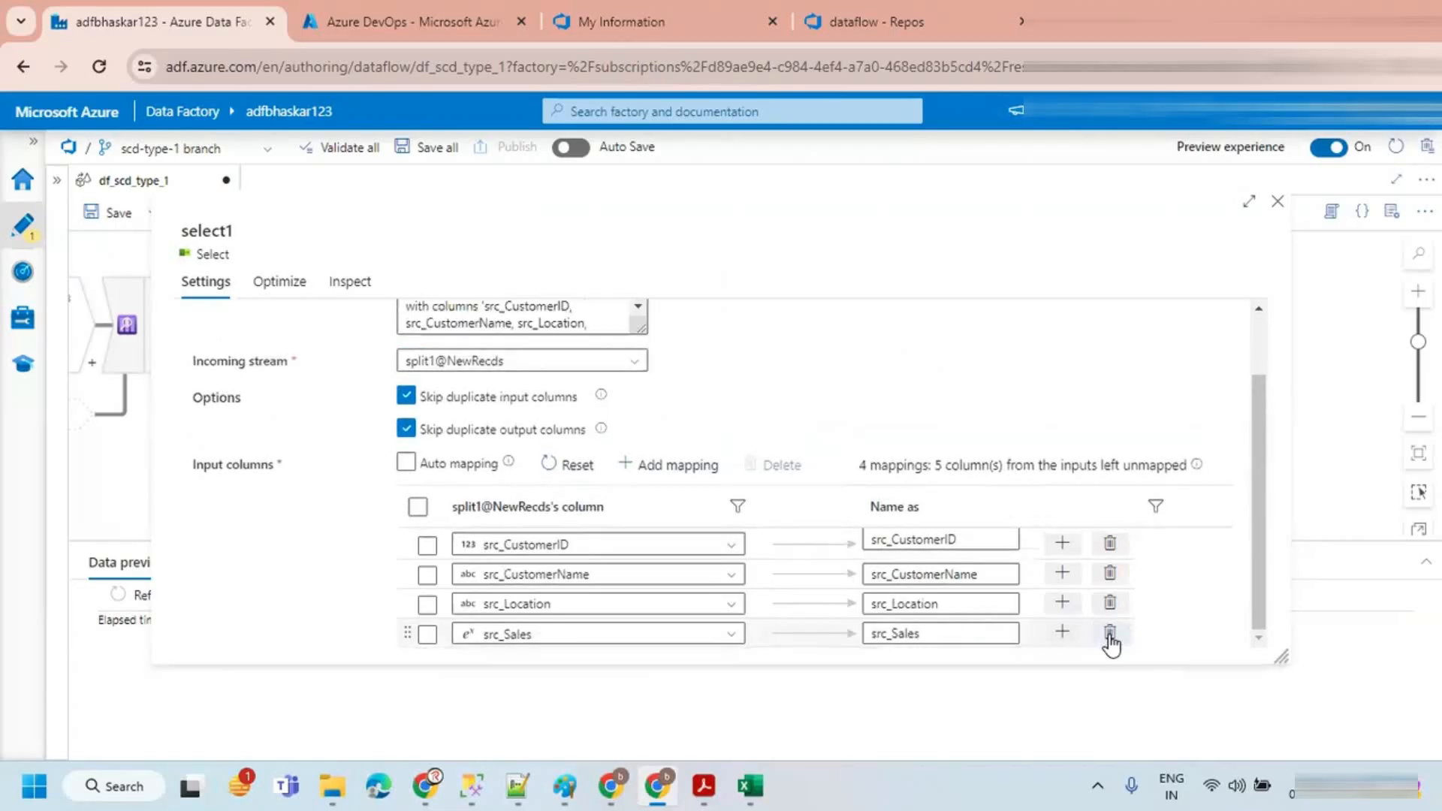
Step: Rename the kept columns to CustomerID, CustomerName, Location and Sales by removing the src_ prefix, then close the Select settings
left_click_drag(892, 637, 864, 539)
key("BackSpace")
key("BackSpace")
key("BackSpace")
key("BackSpace")
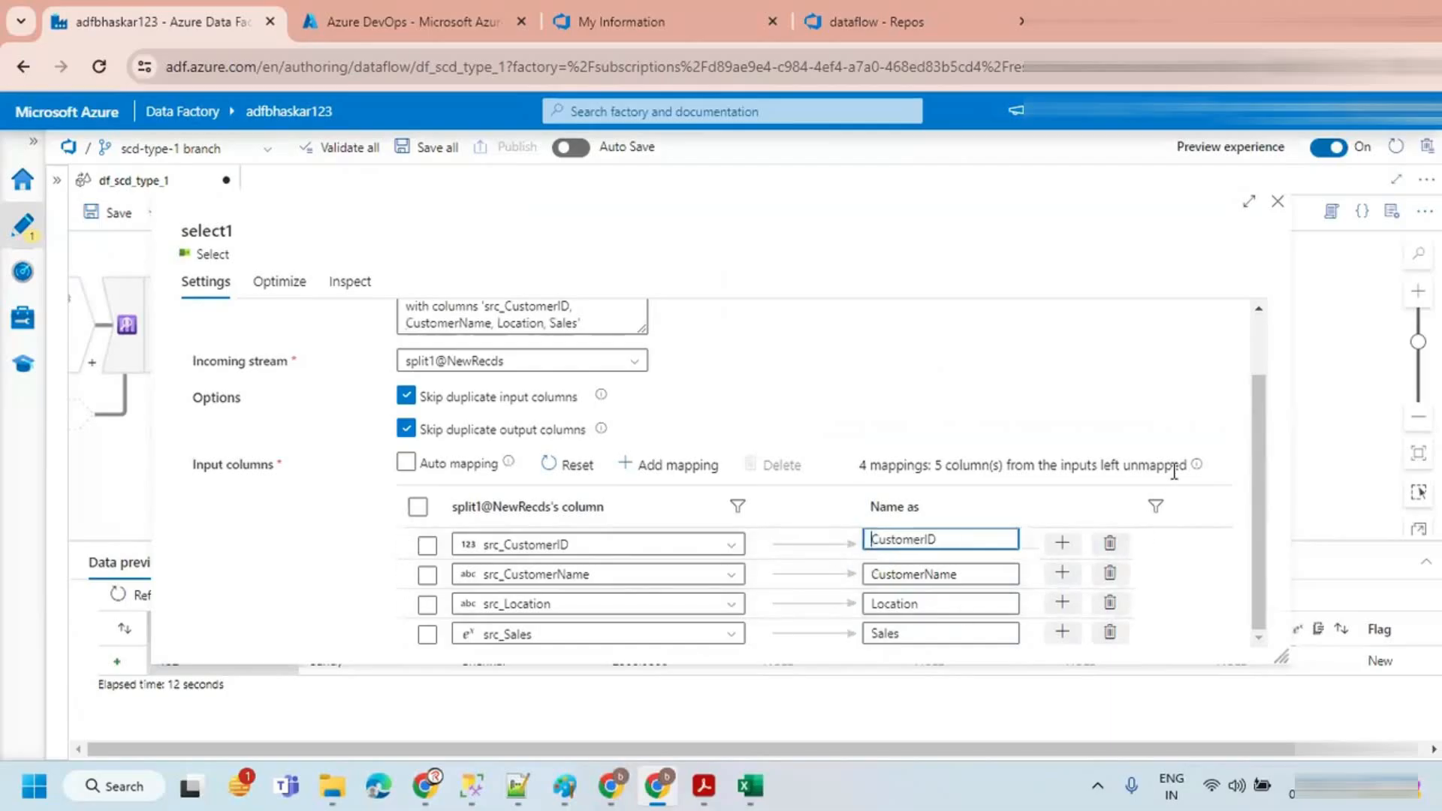
left_click(1277, 203)
left_click(1277, 203)
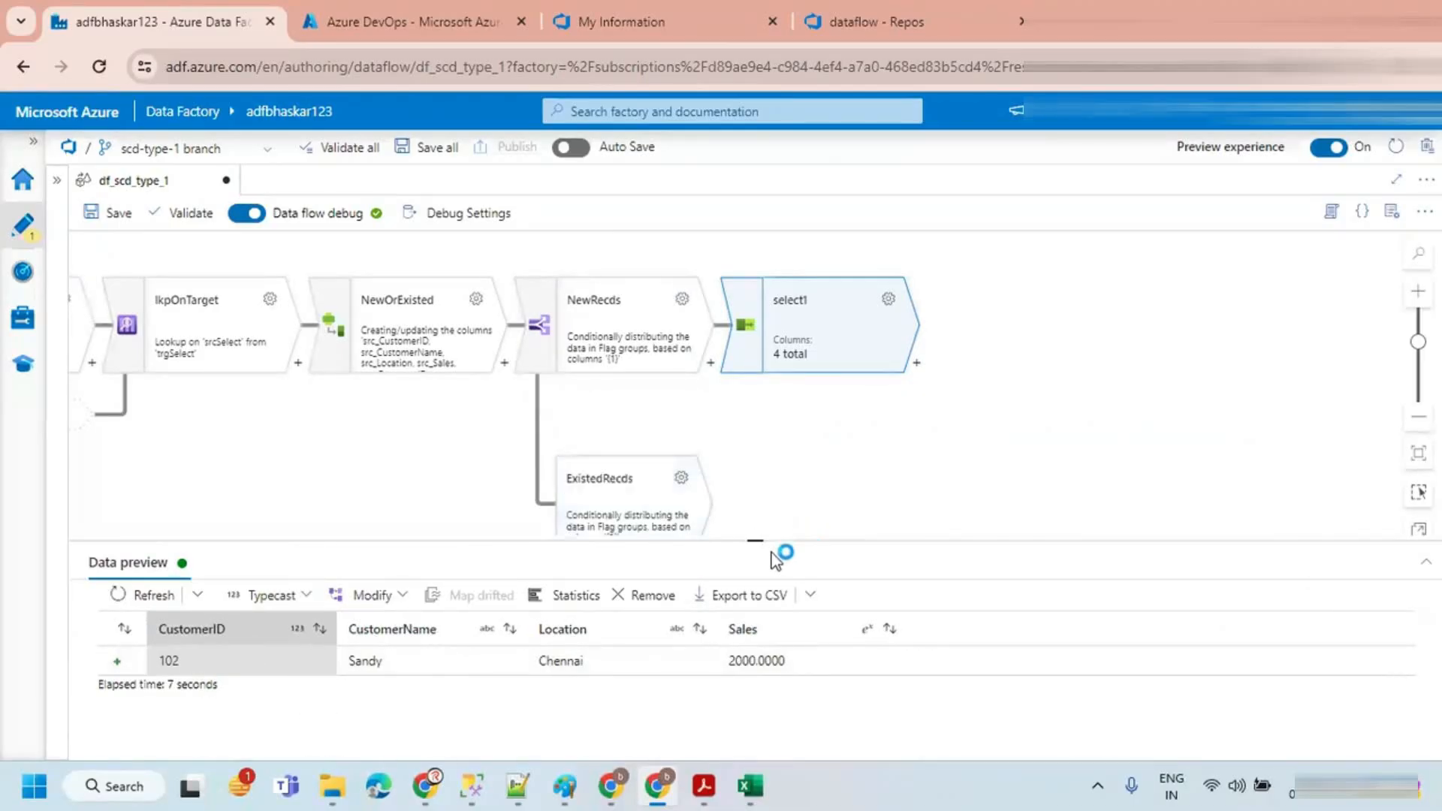
Step: Add a Sink transformation after select1
mouse_move(761, 537)
left_mouse_down()
mouse_move(756, 573)
mouse_move(756, 549)
left_mouse_up()
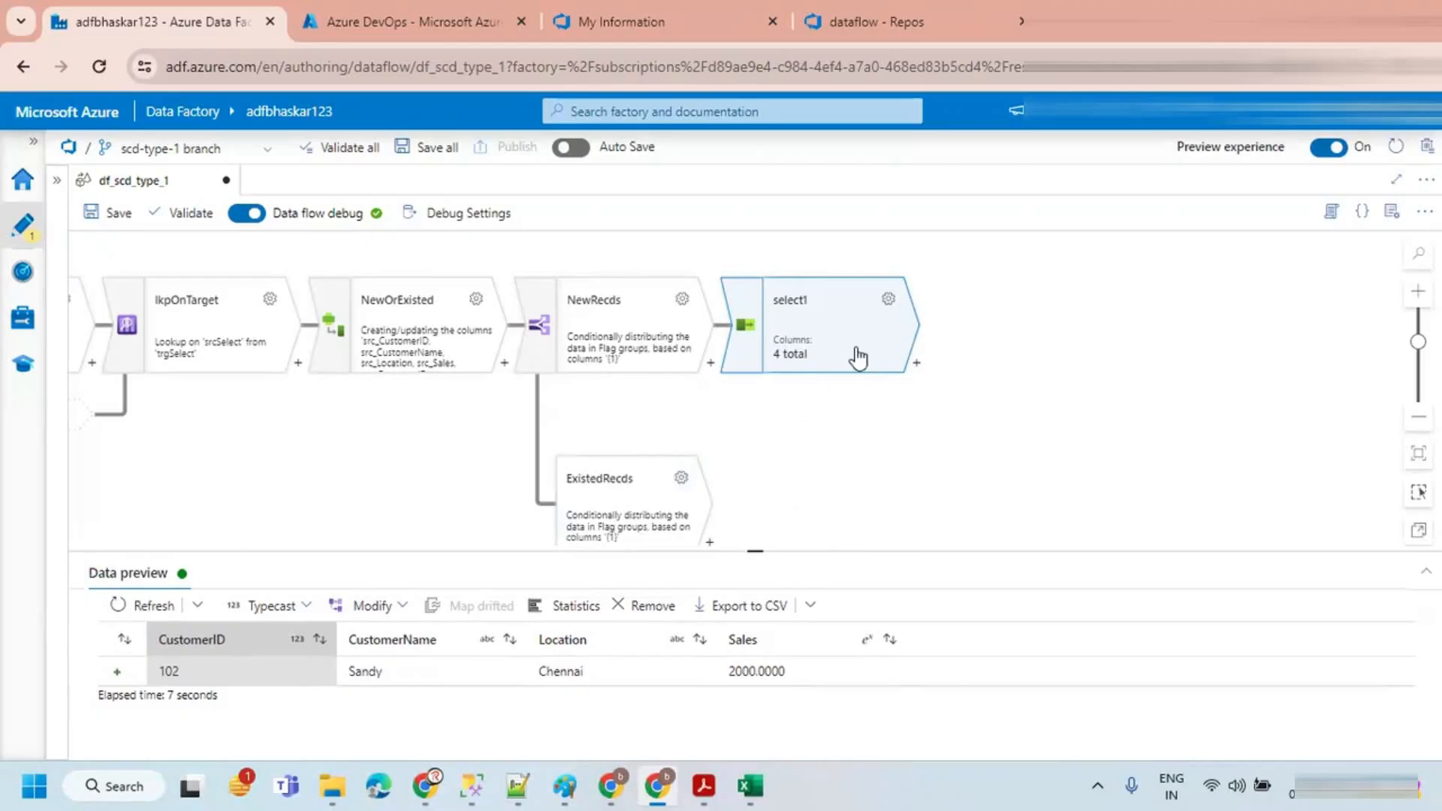
left_click(916, 365)
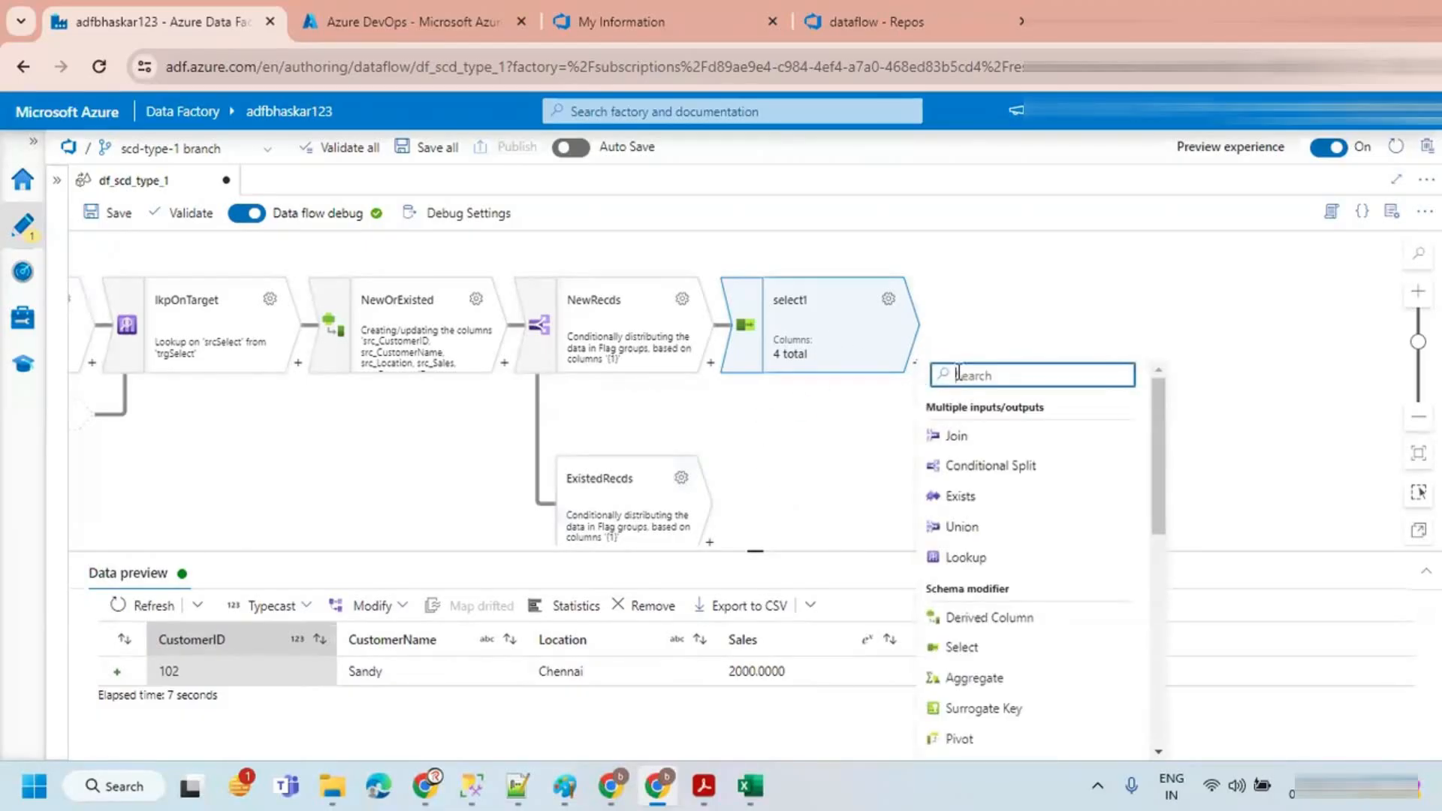
type("sin")
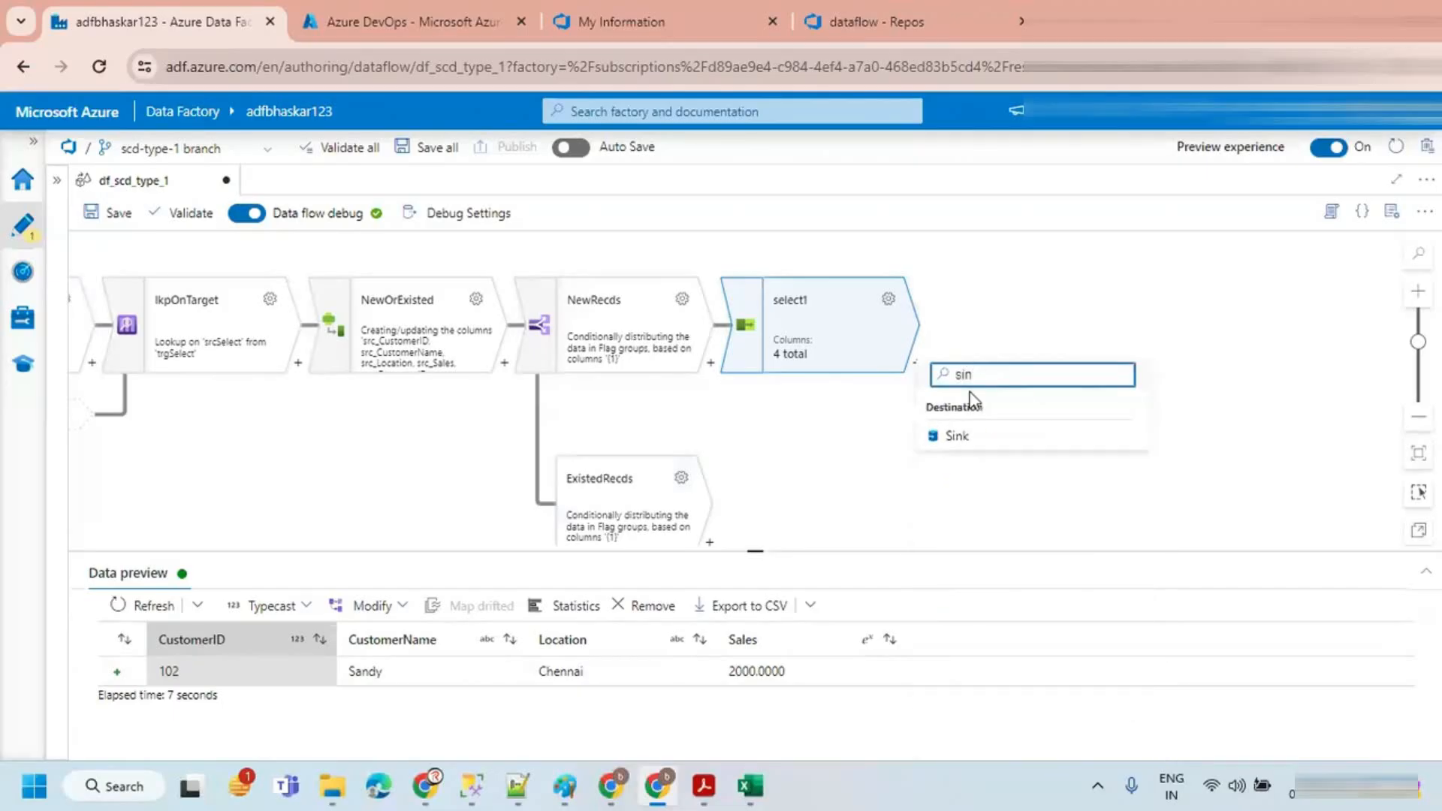
left_click(963, 438)
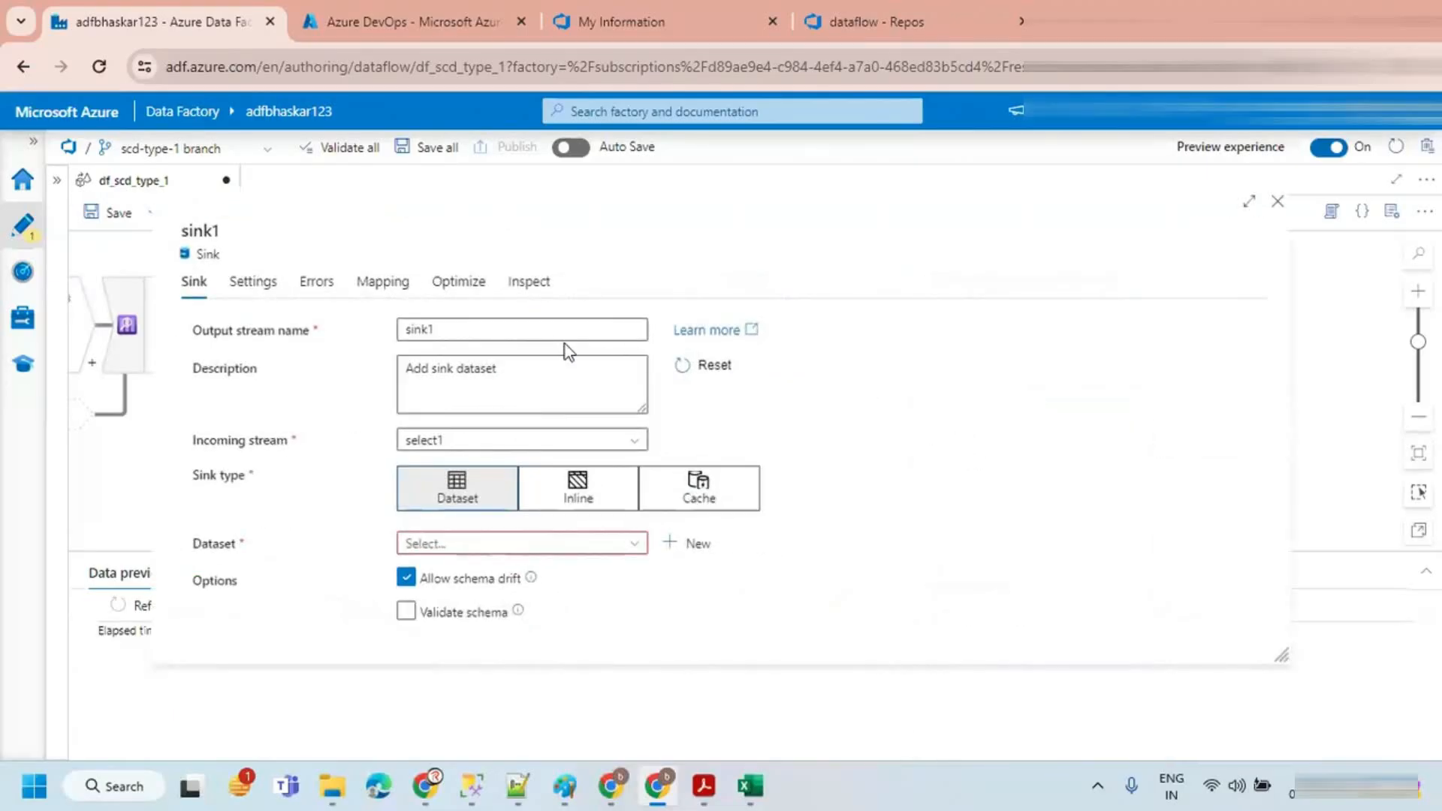
Step: Set the sink type to an inline Azure SQL Database dataset using the ls_azSQL_TARGET linked service
left_click(572, 490)
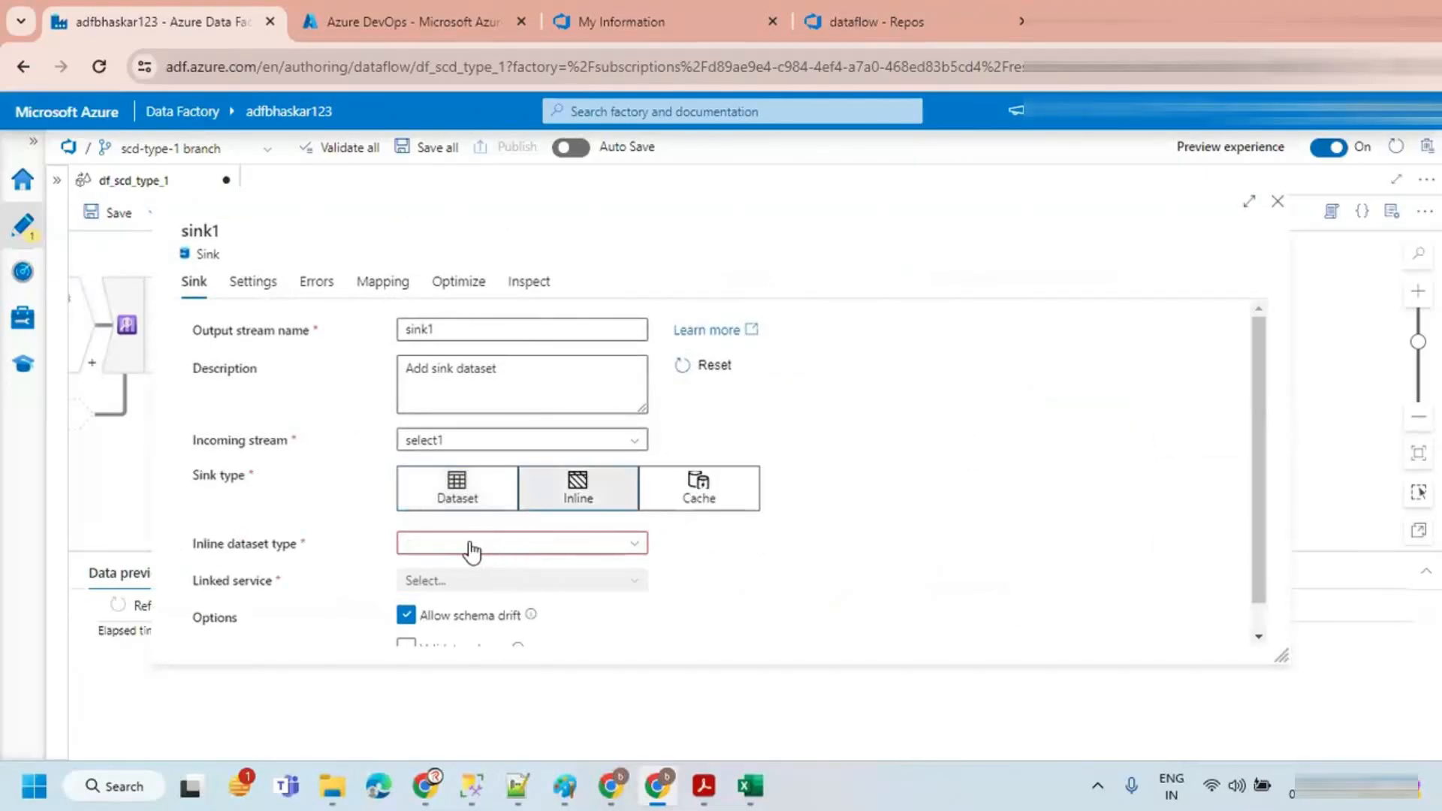
left_click(471, 546)
type("azure")
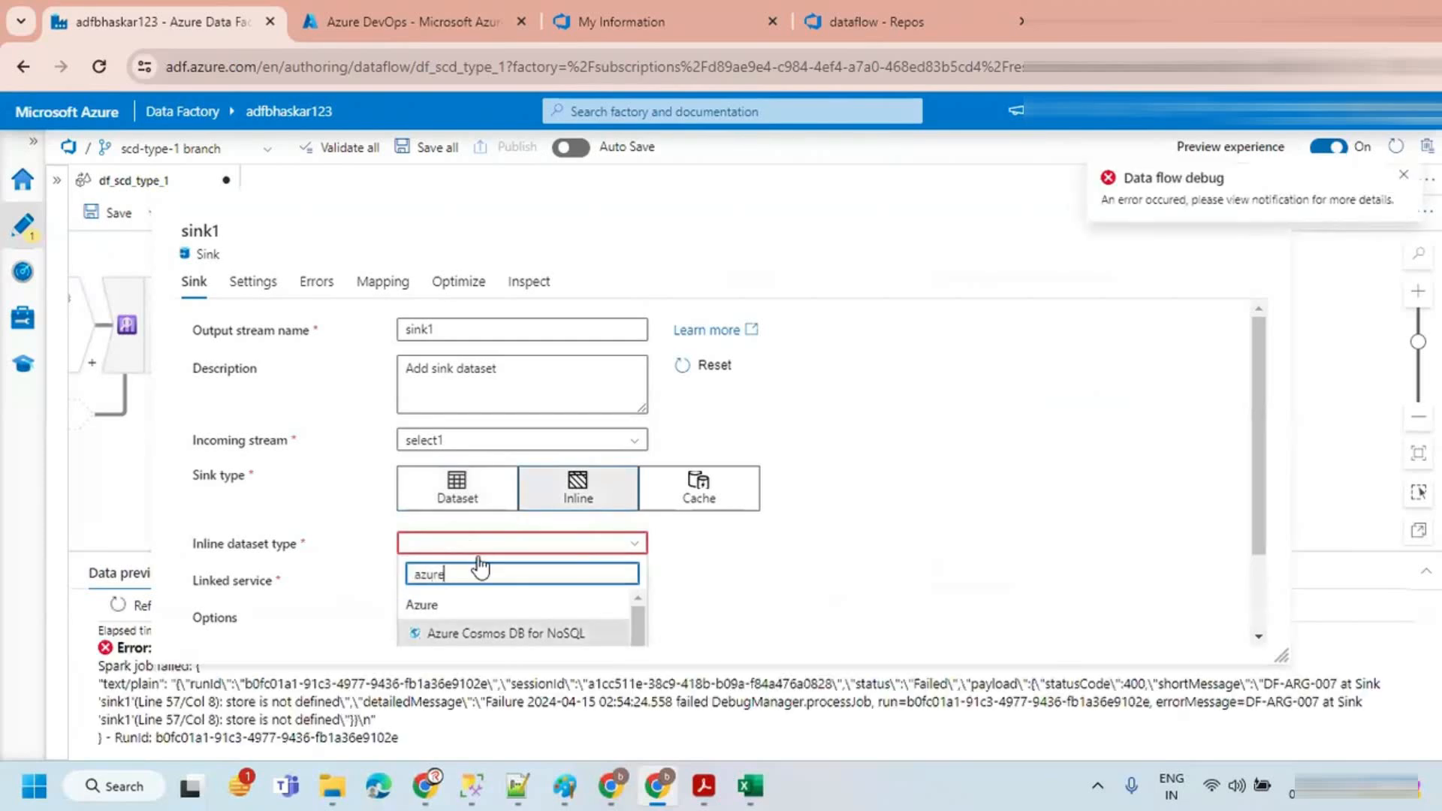
type(" sq")
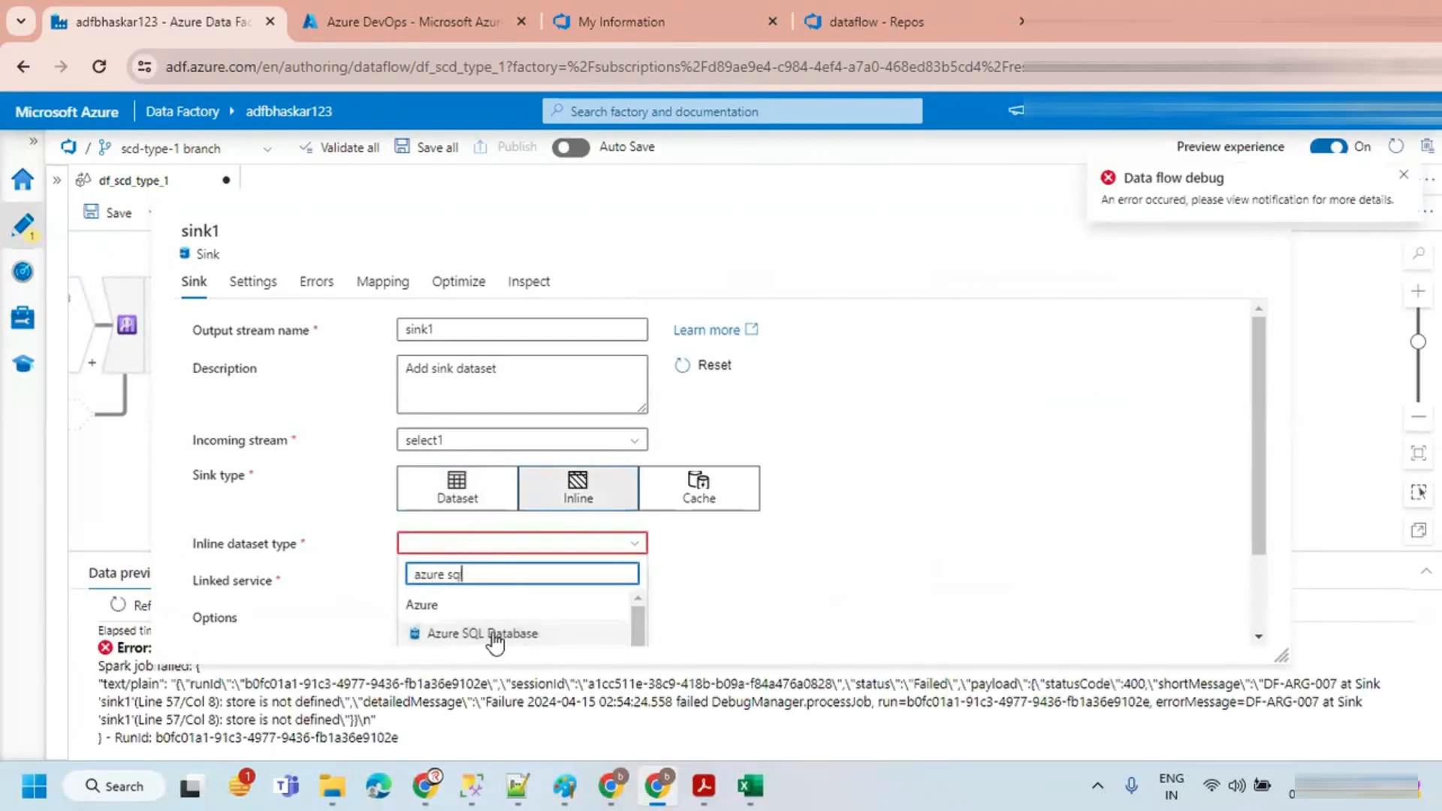
left_click(492, 633)
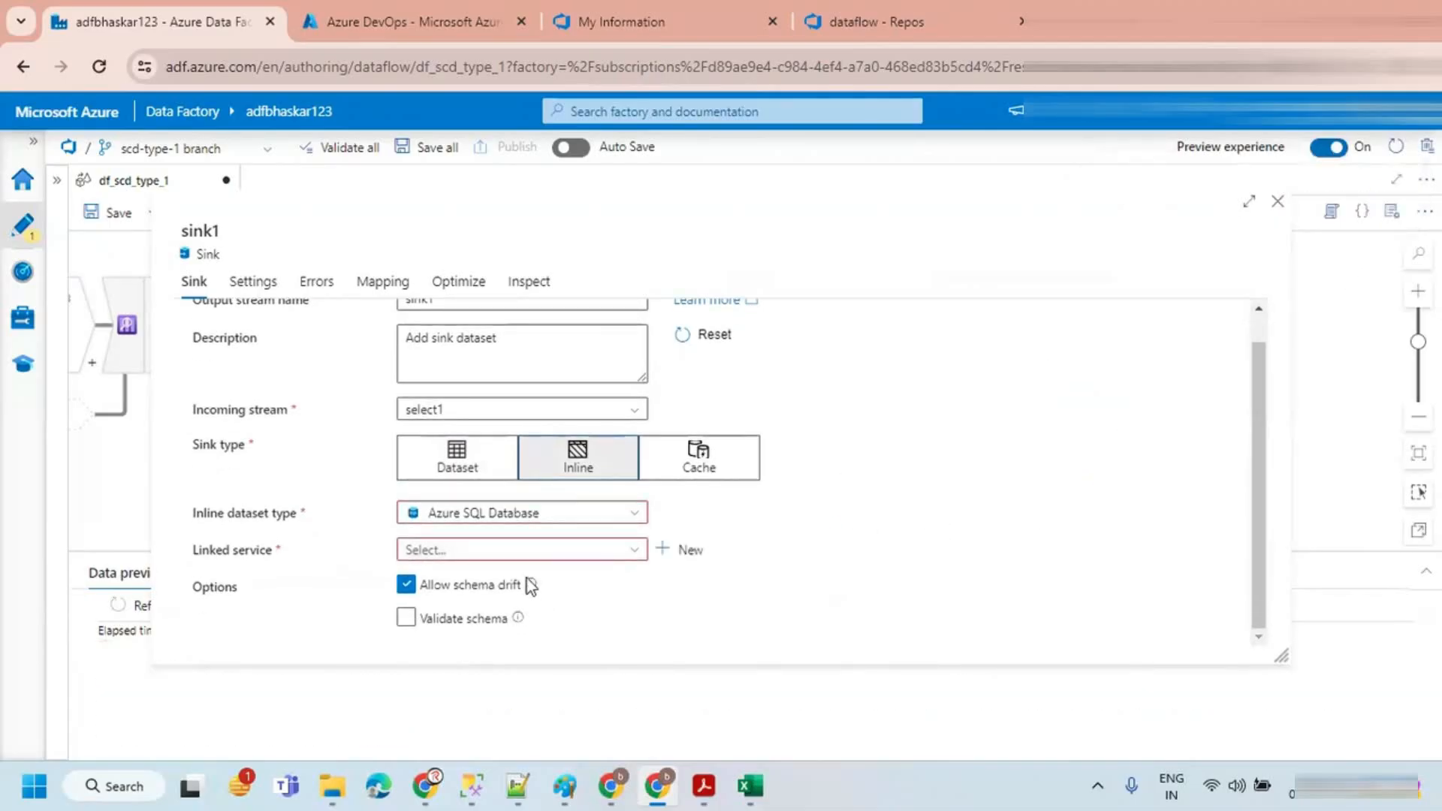
left_click(517, 551)
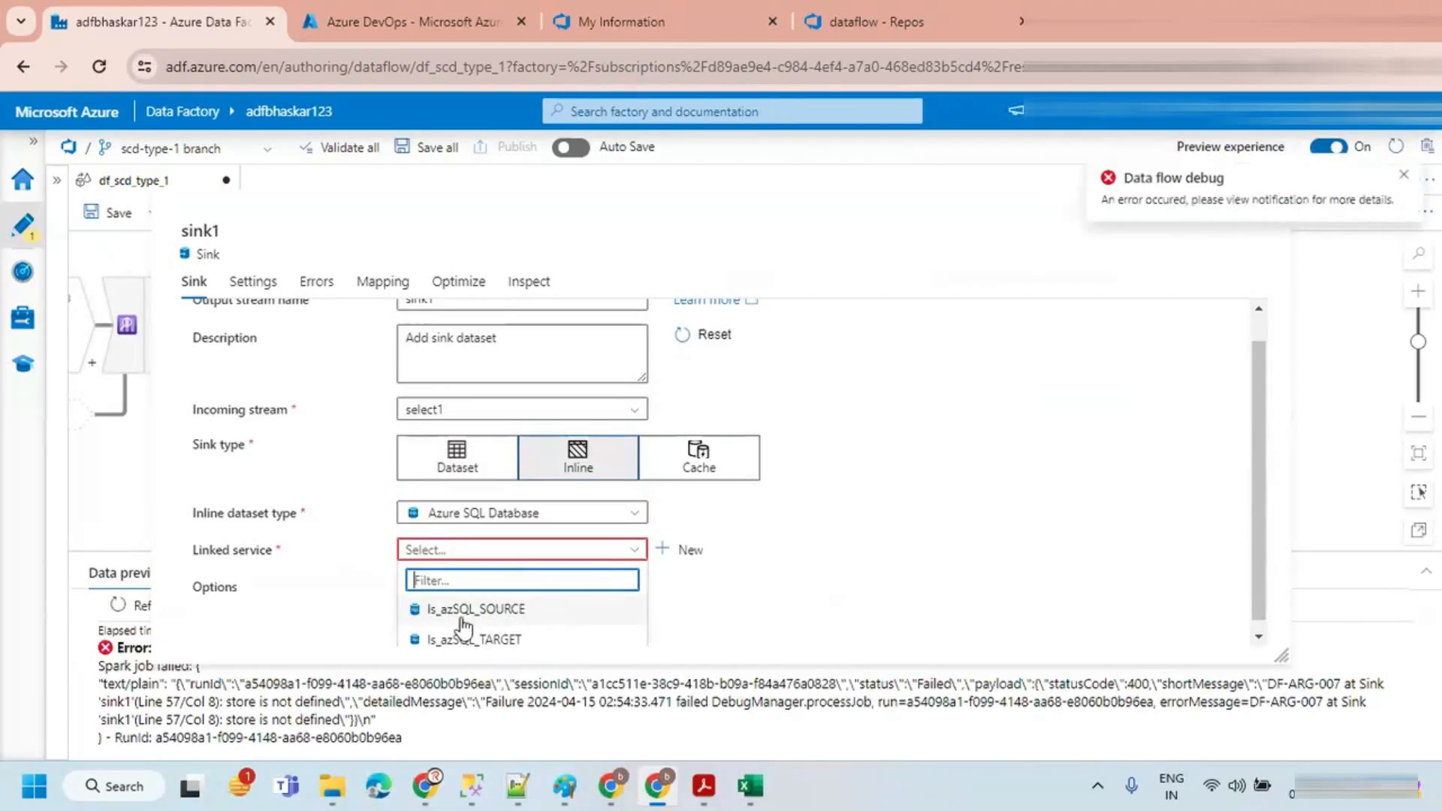
left_click(489, 639)
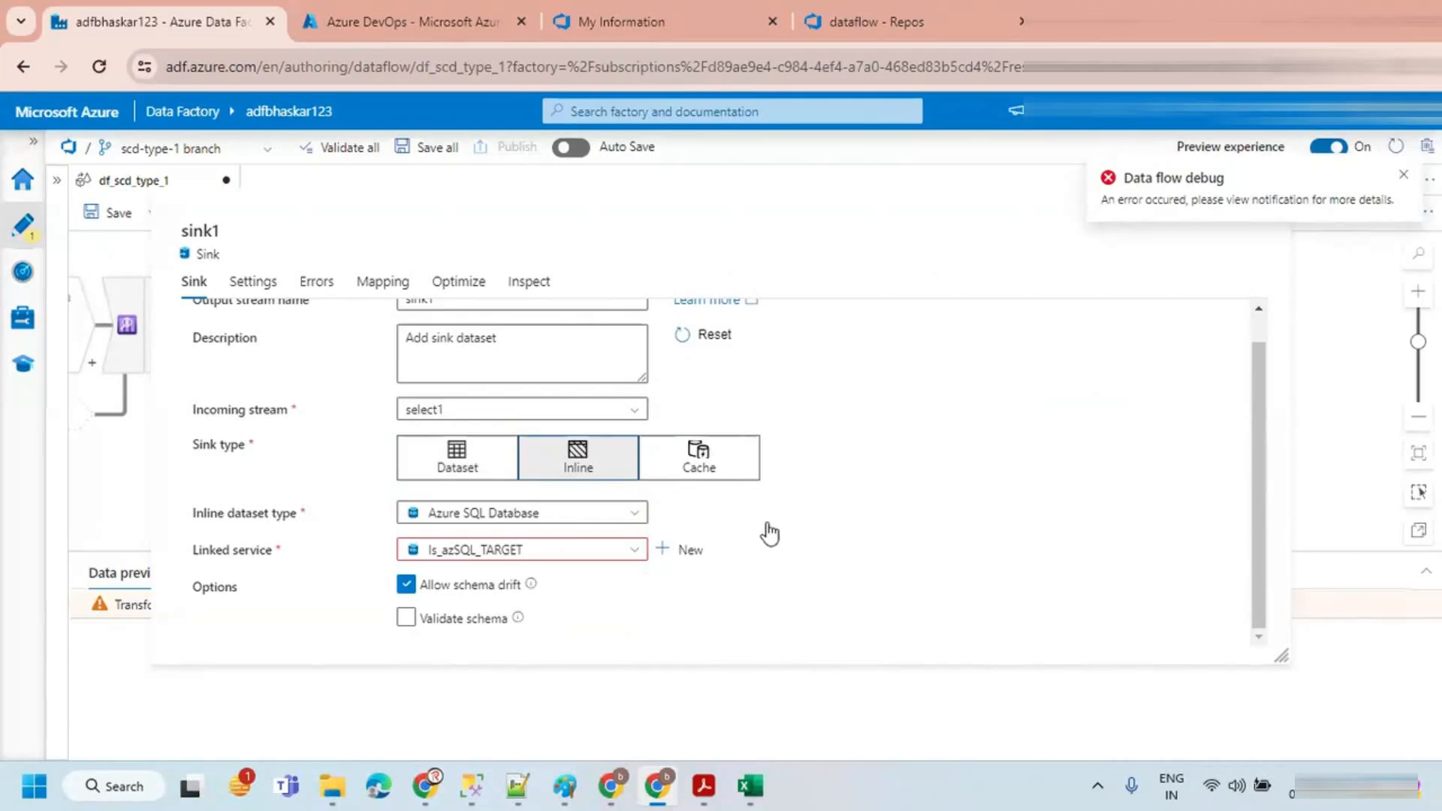
Step: In the sink settings, load and pick schema dbo and table customer, check the mapping, and close the sink
left_click(252, 284)
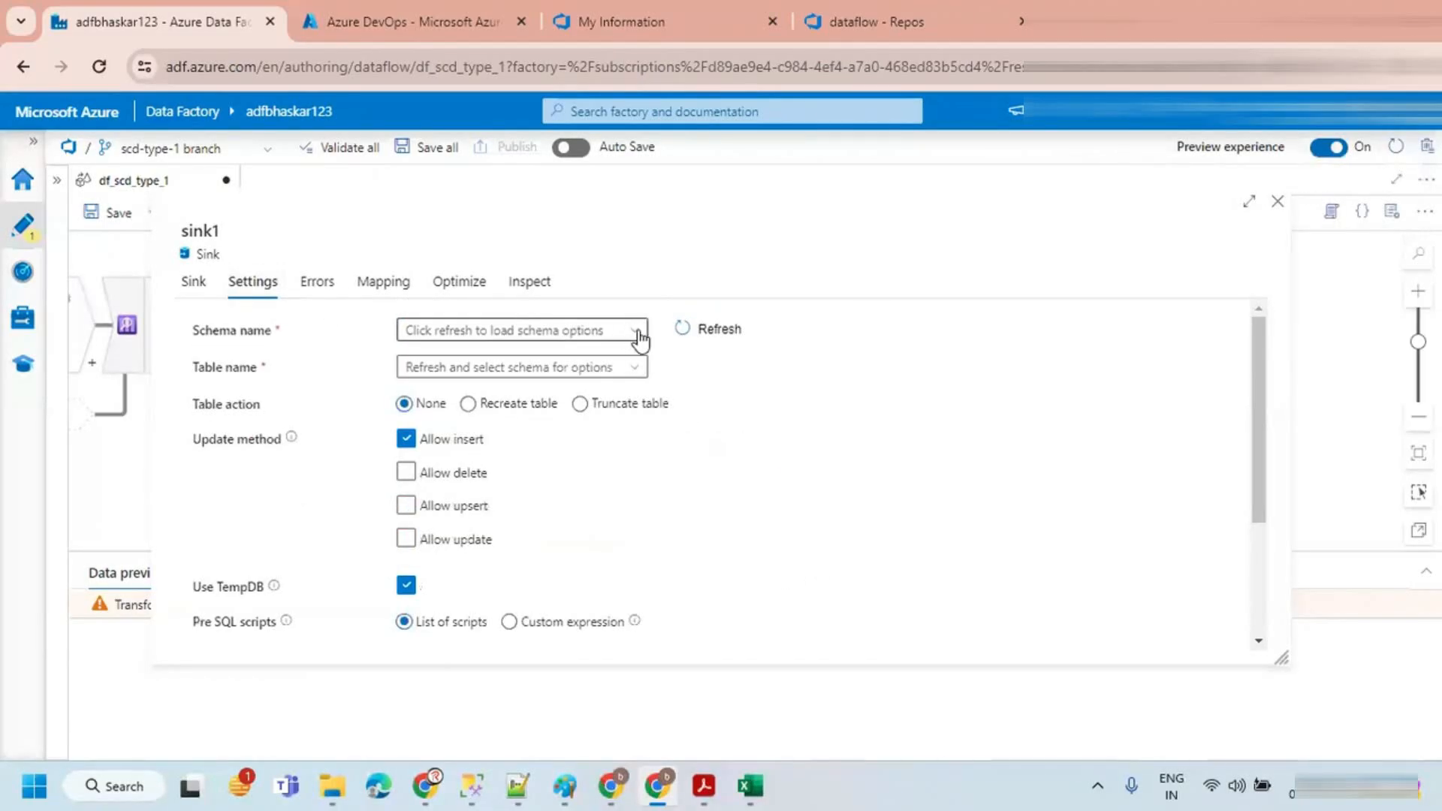
left_click(616, 328)
left_click(700, 335)
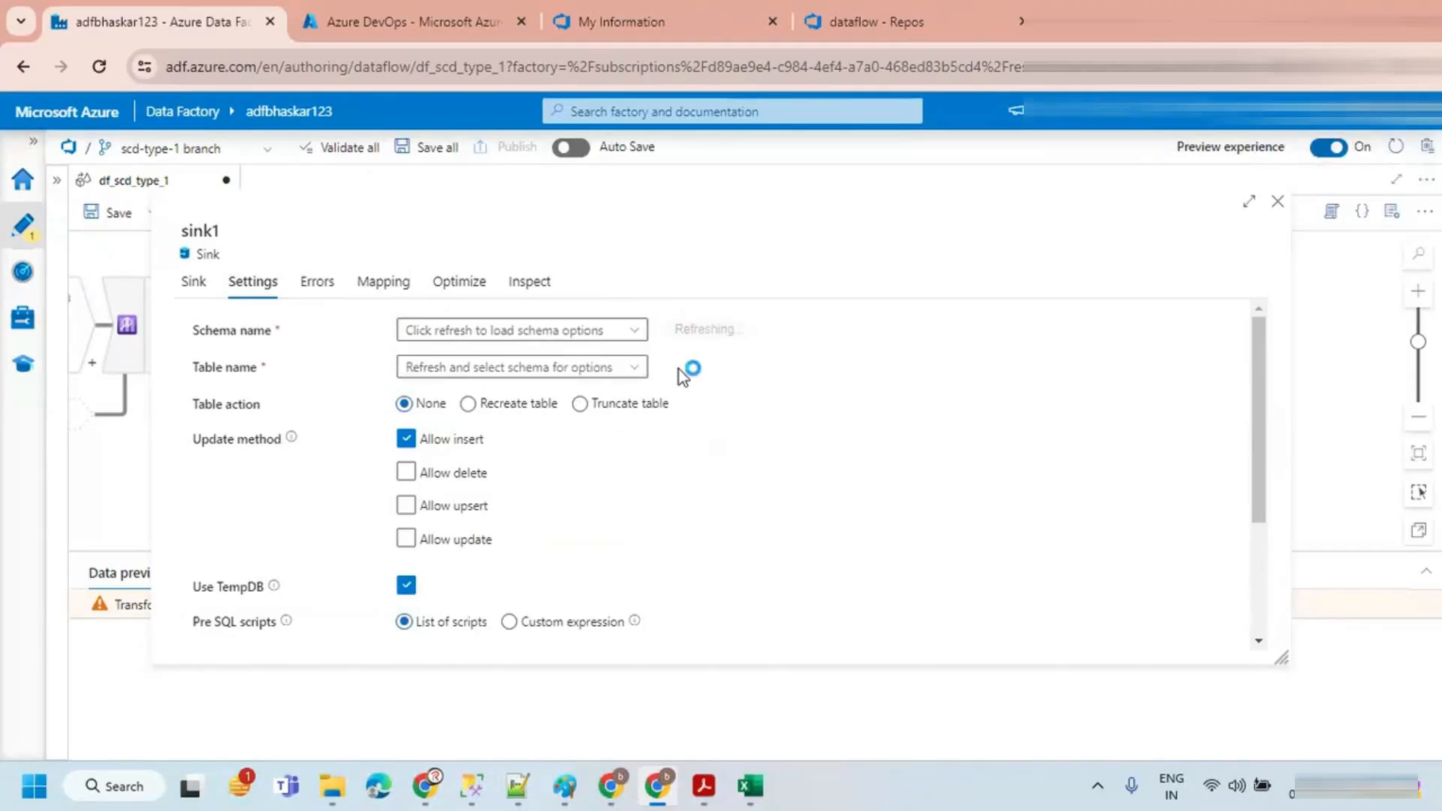
left_click(635, 330)
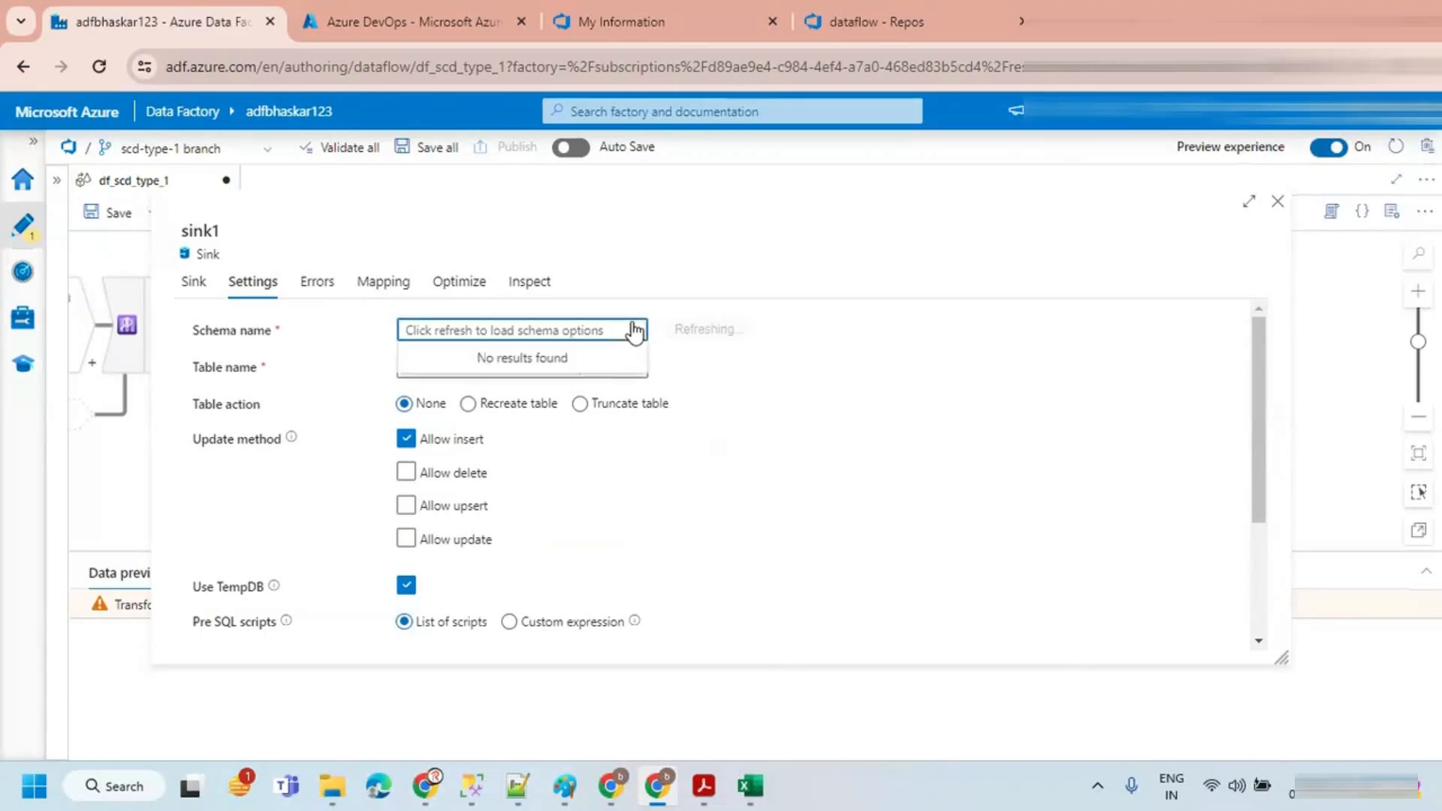
left_click(771, 358)
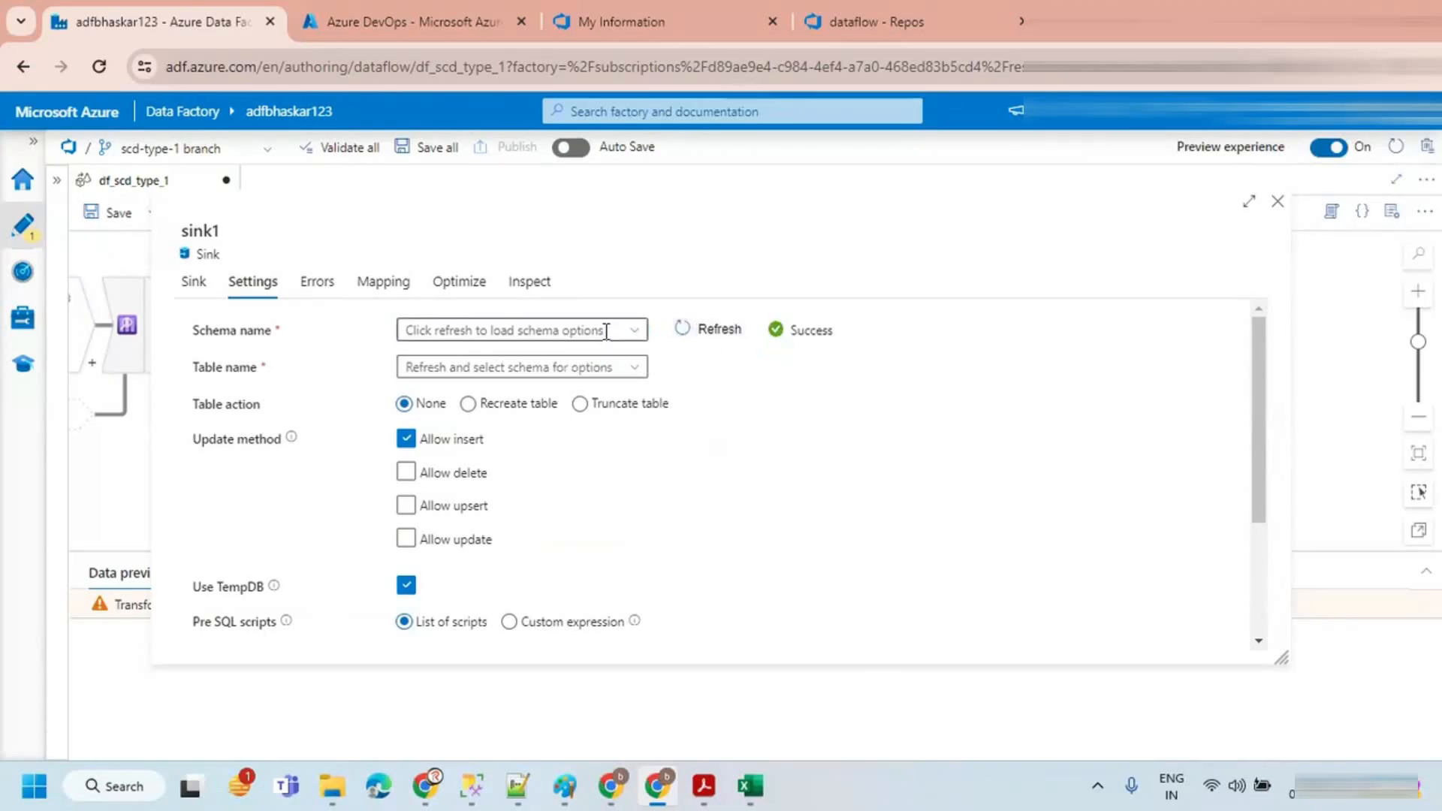
left_click(631, 332)
left_click(416, 353)
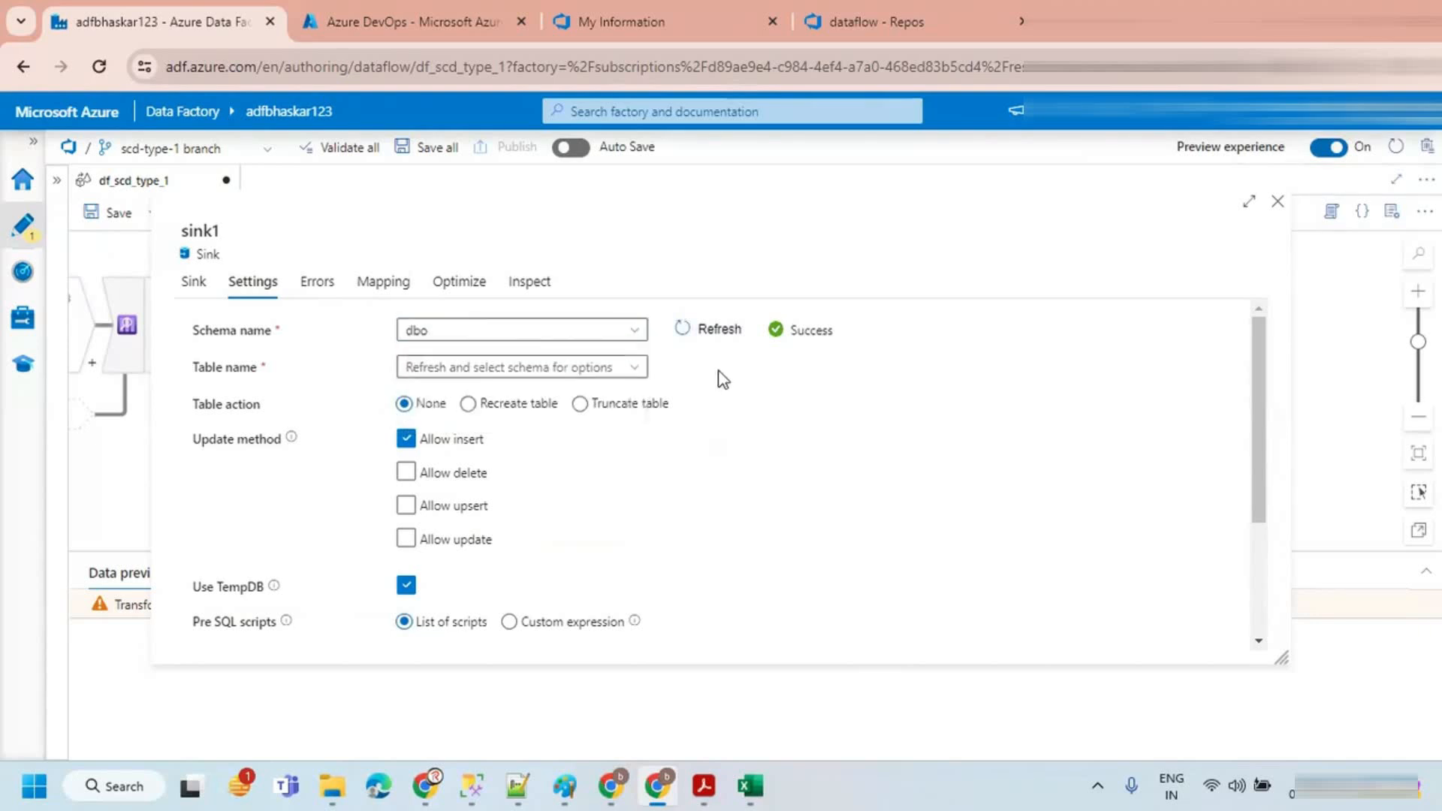
left_click(719, 338)
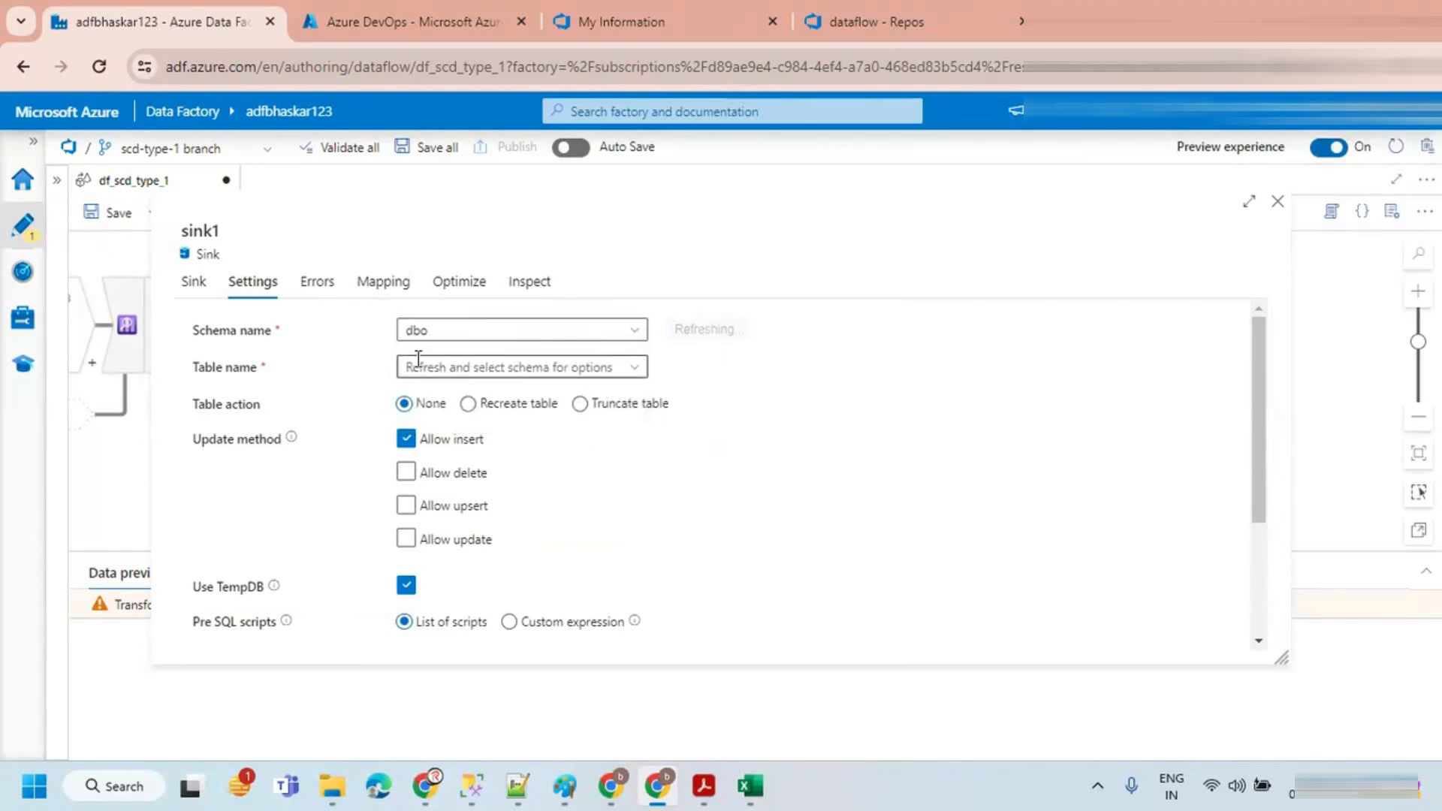
left_click(638, 368)
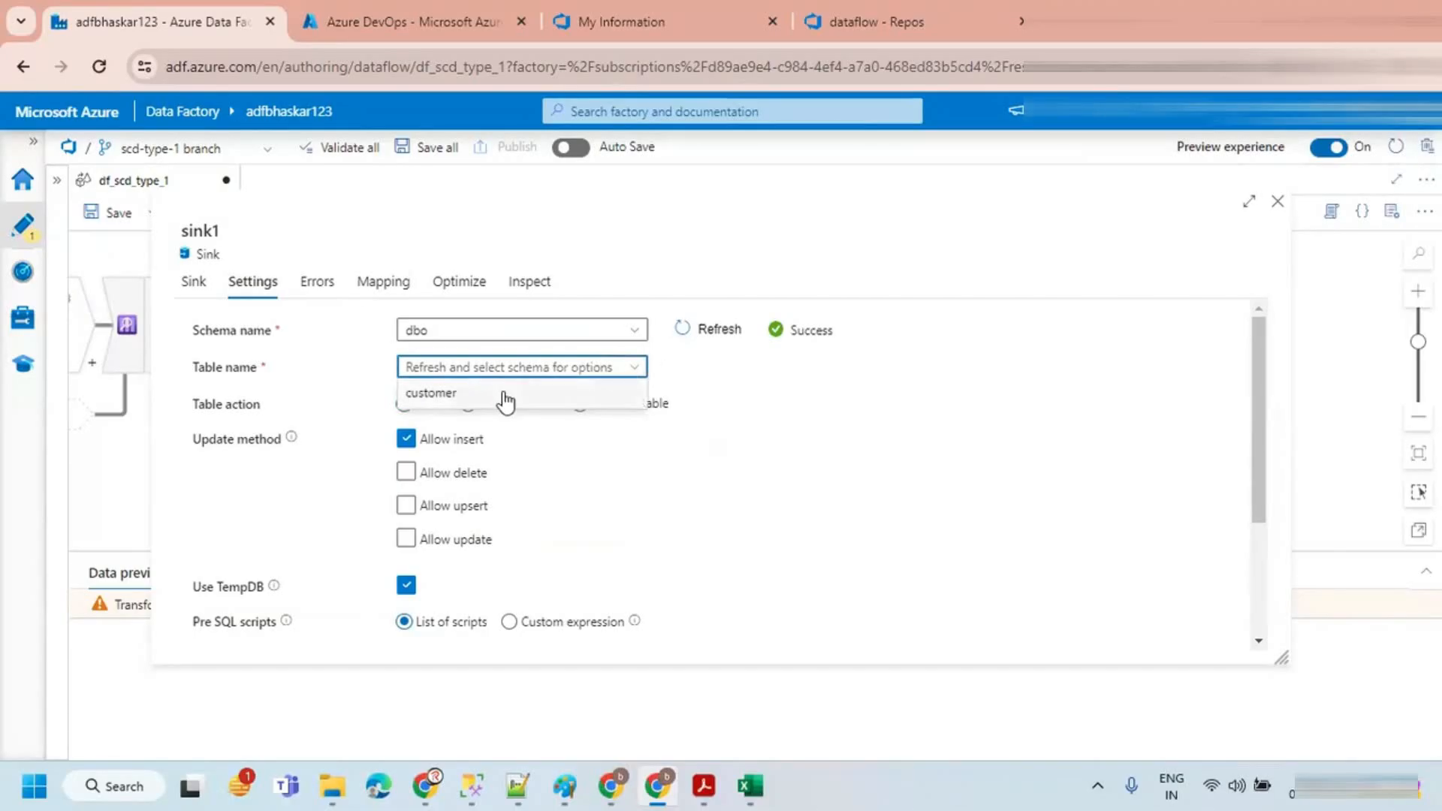
left_click(595, 394)
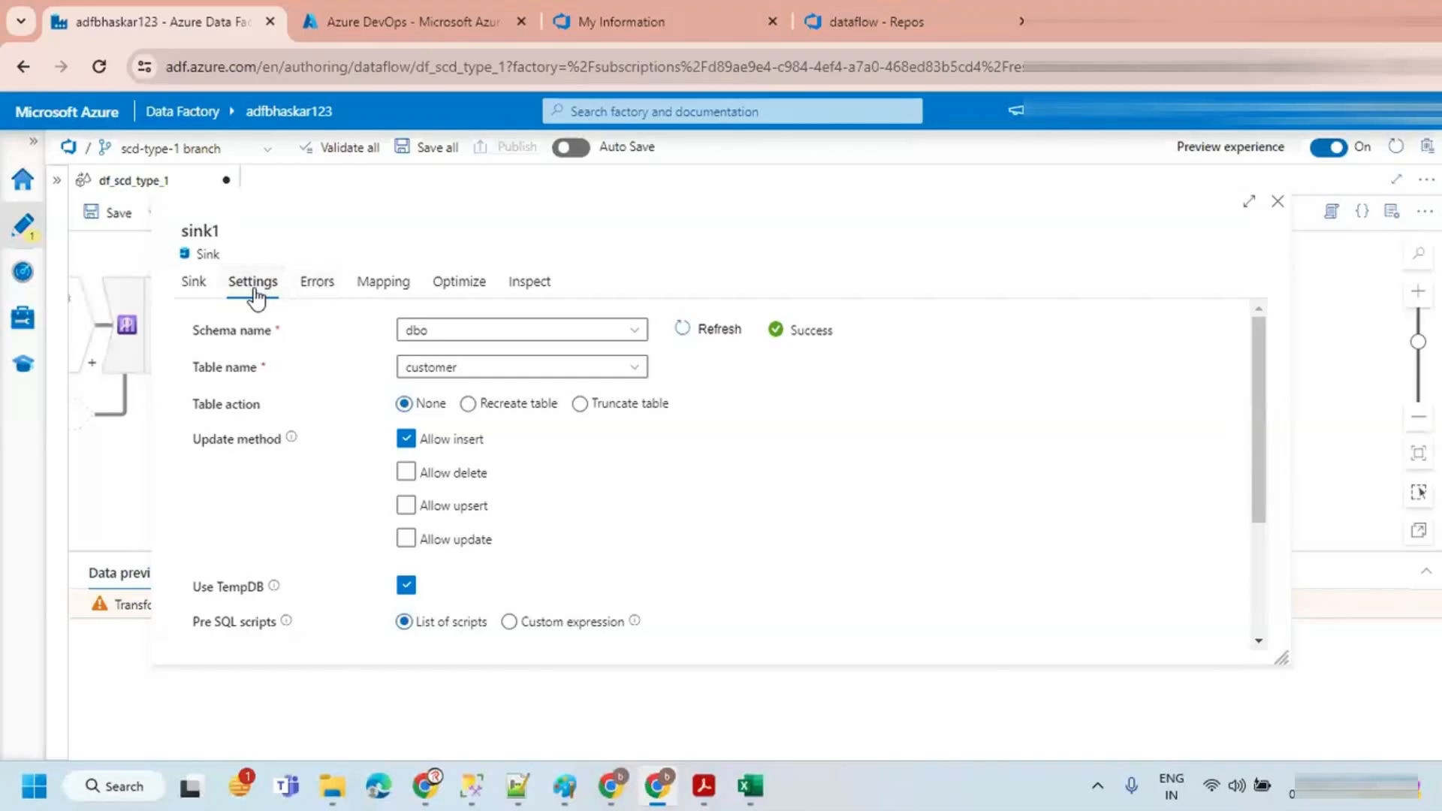
left_click(391, 289)
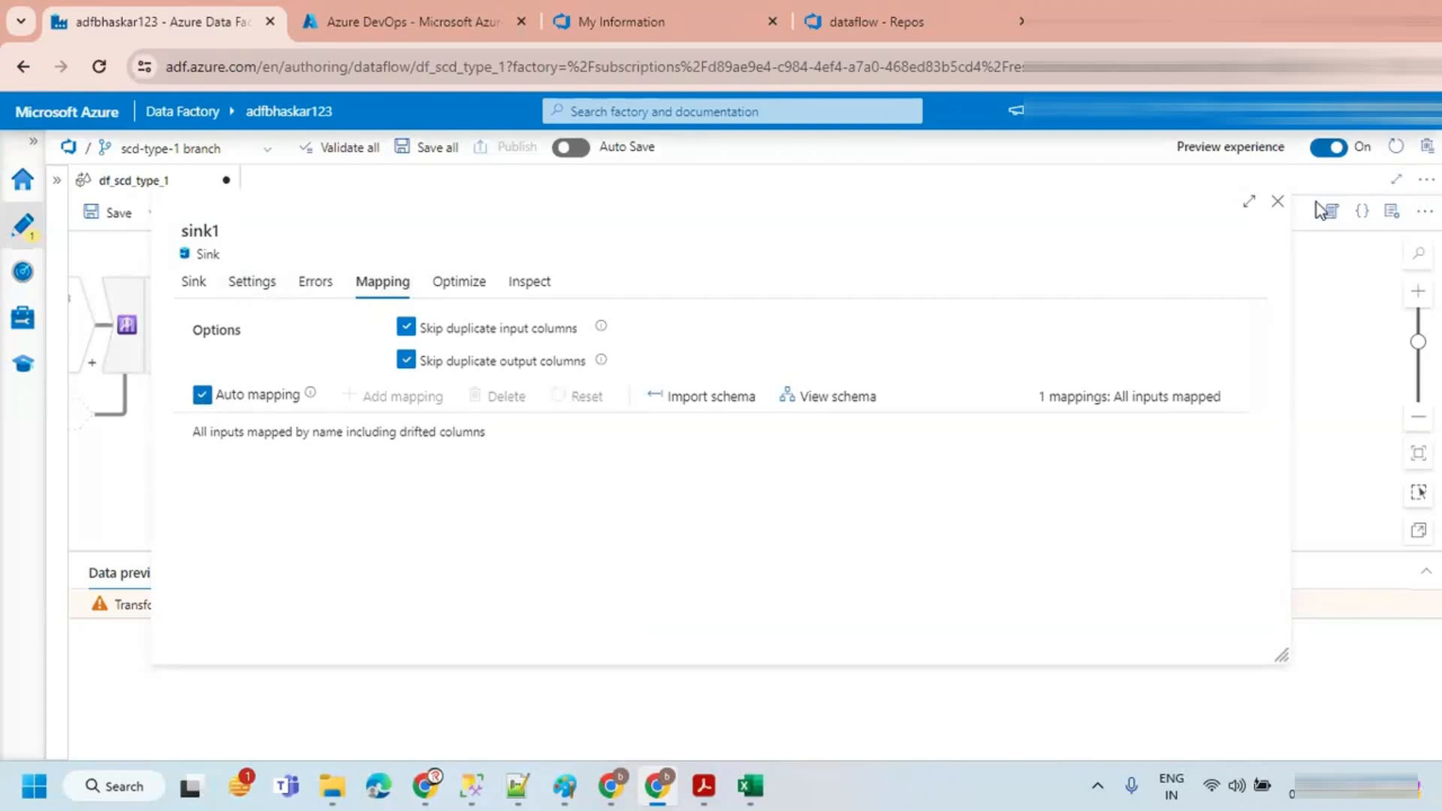
left_click(1276, 204)
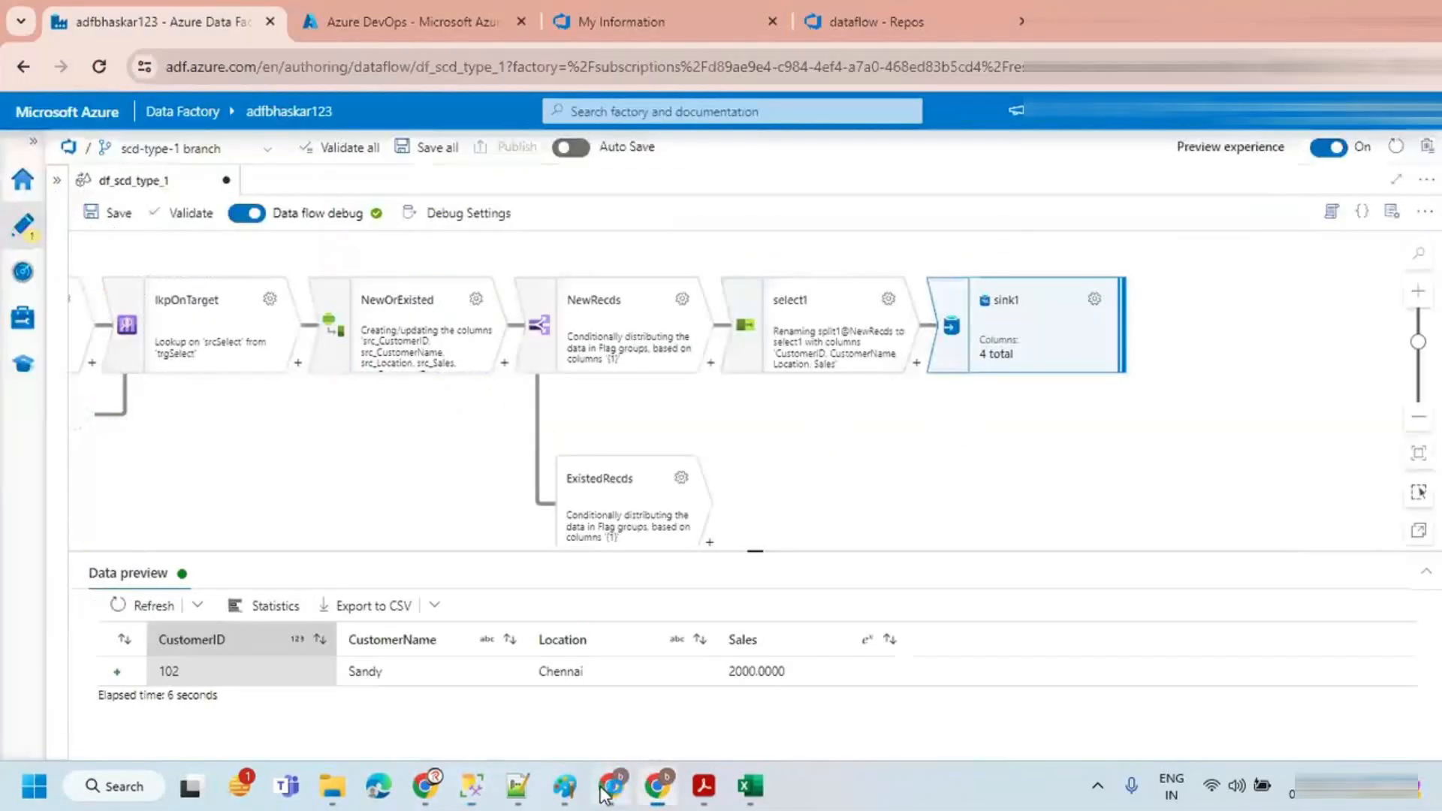
Step: Switch to the Zoom whiteboard notes and highlight the SCD Type-1 rule about inserting new source records
left_click(615, 786)
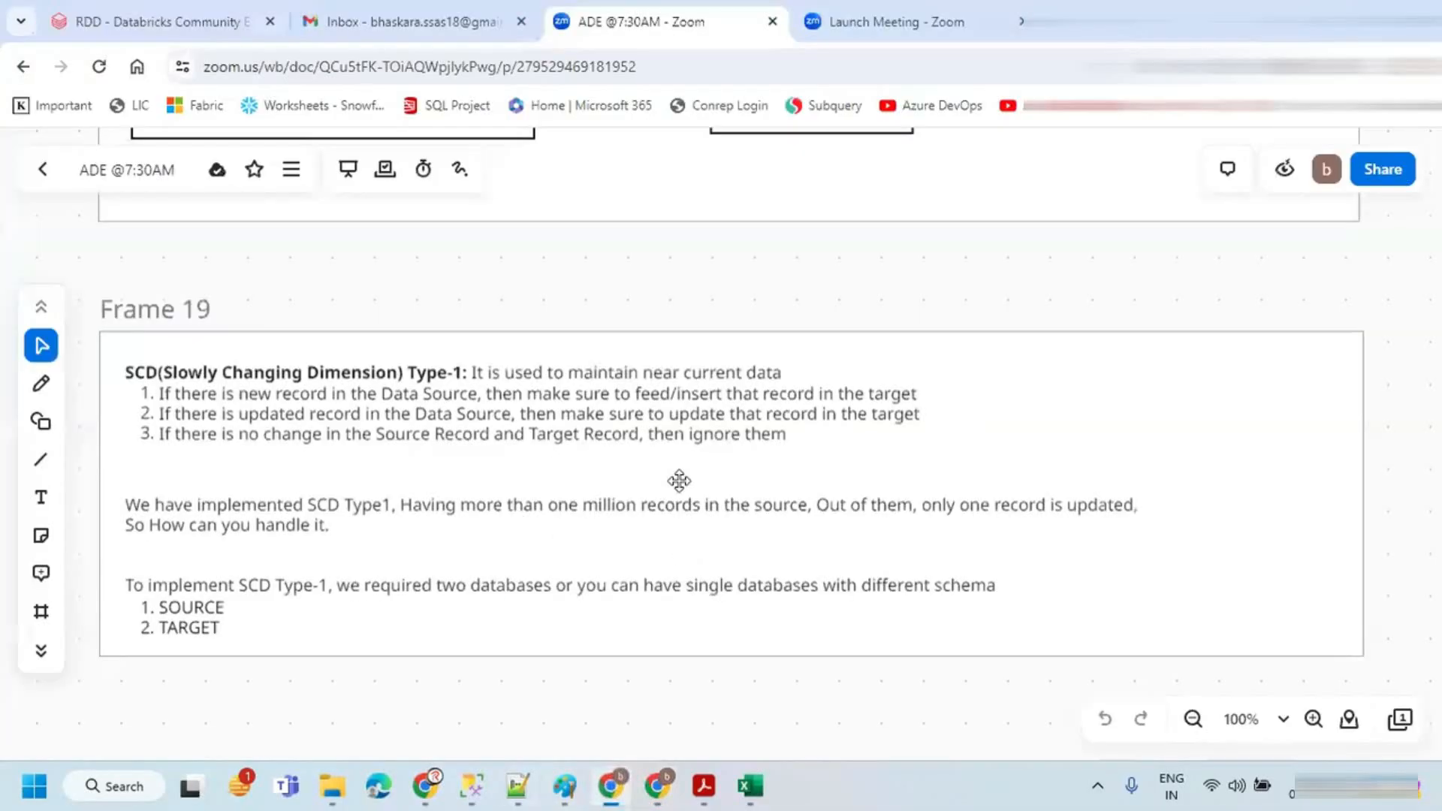
left_click(222, 392)
double_click(187, 396)
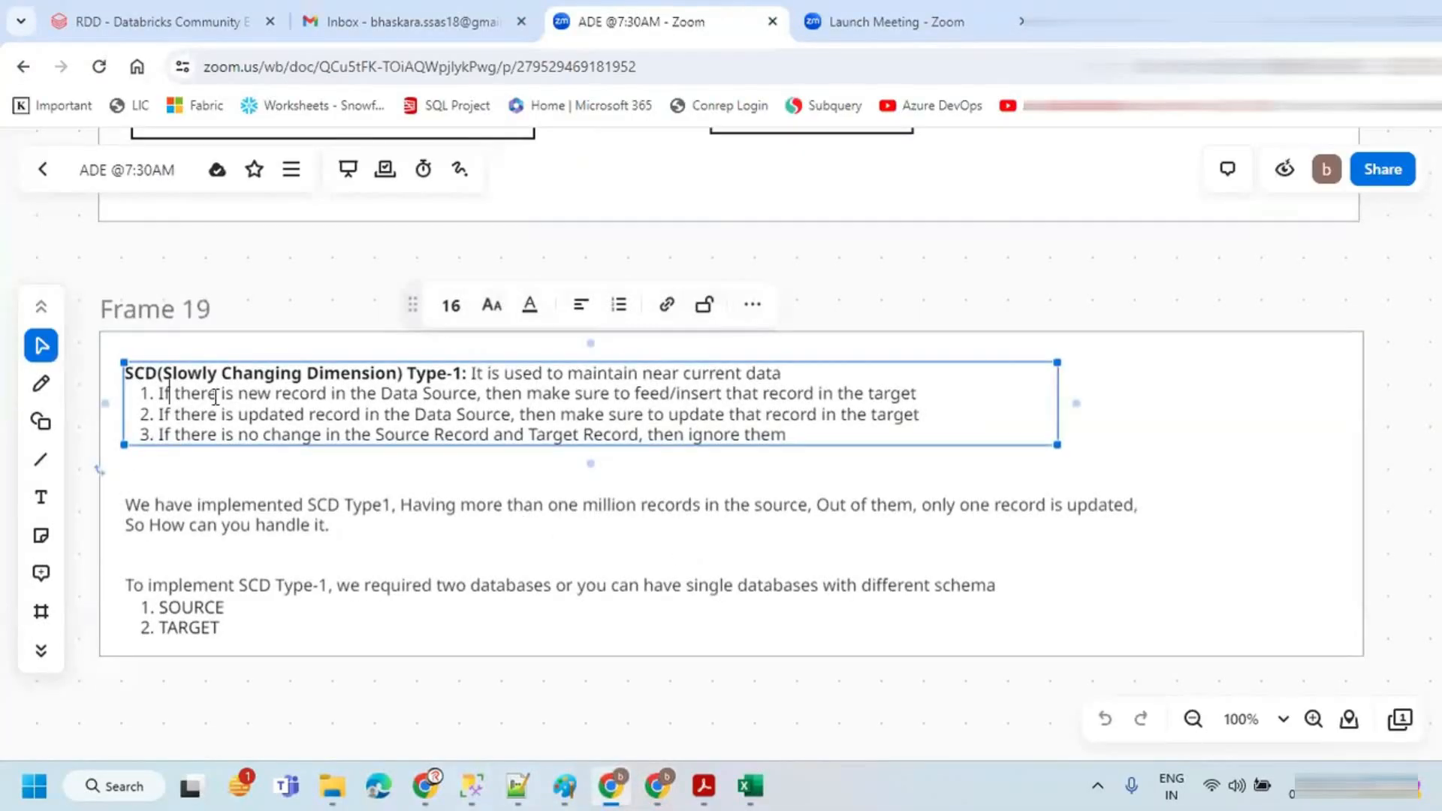
left_click_drag(163, 394, 949, 397)
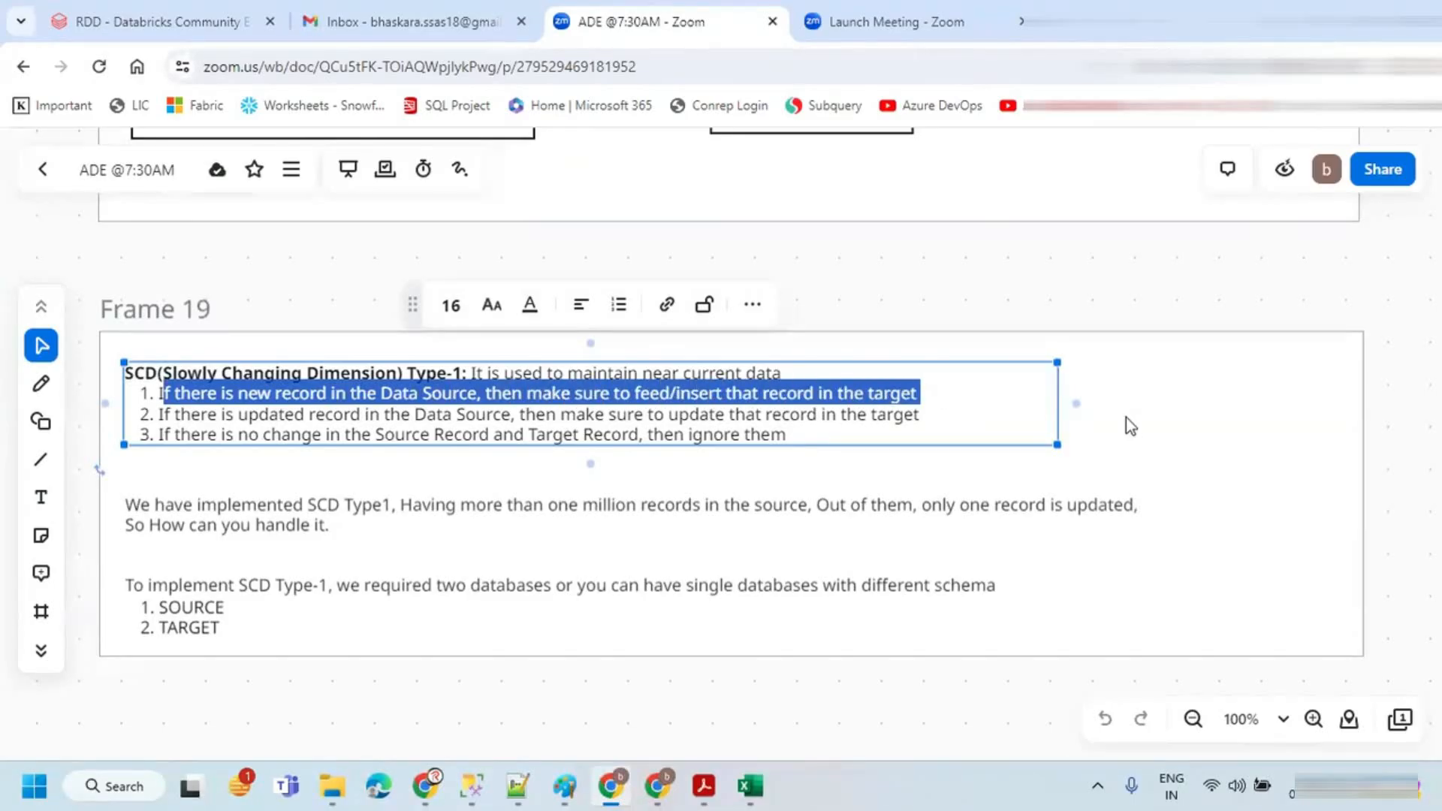
Step: Return to the data flow briefly, then open the Excel workbook comparing the source and target customer tables
left_click(657, 785)
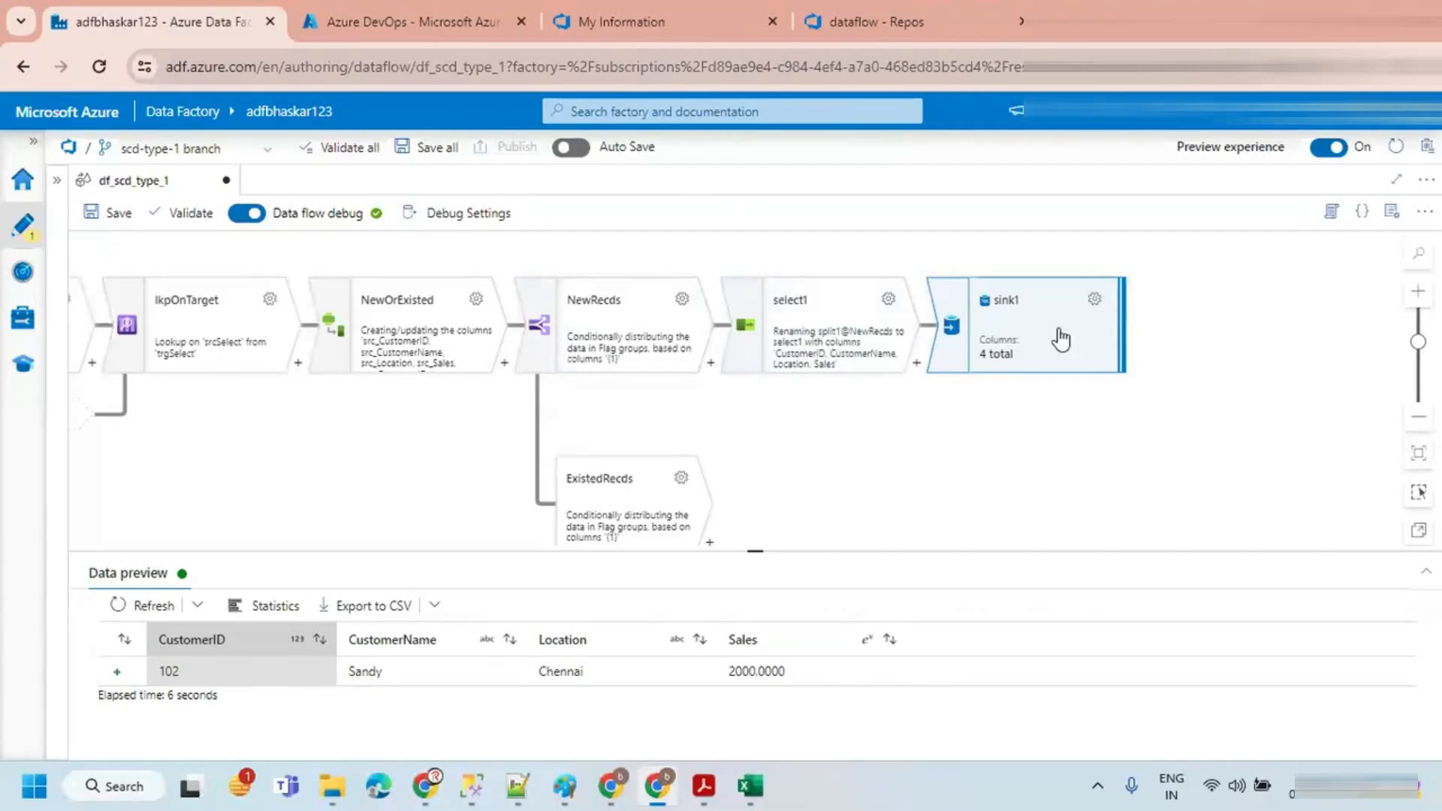
left_click_drag(869, 483, 843, 399)
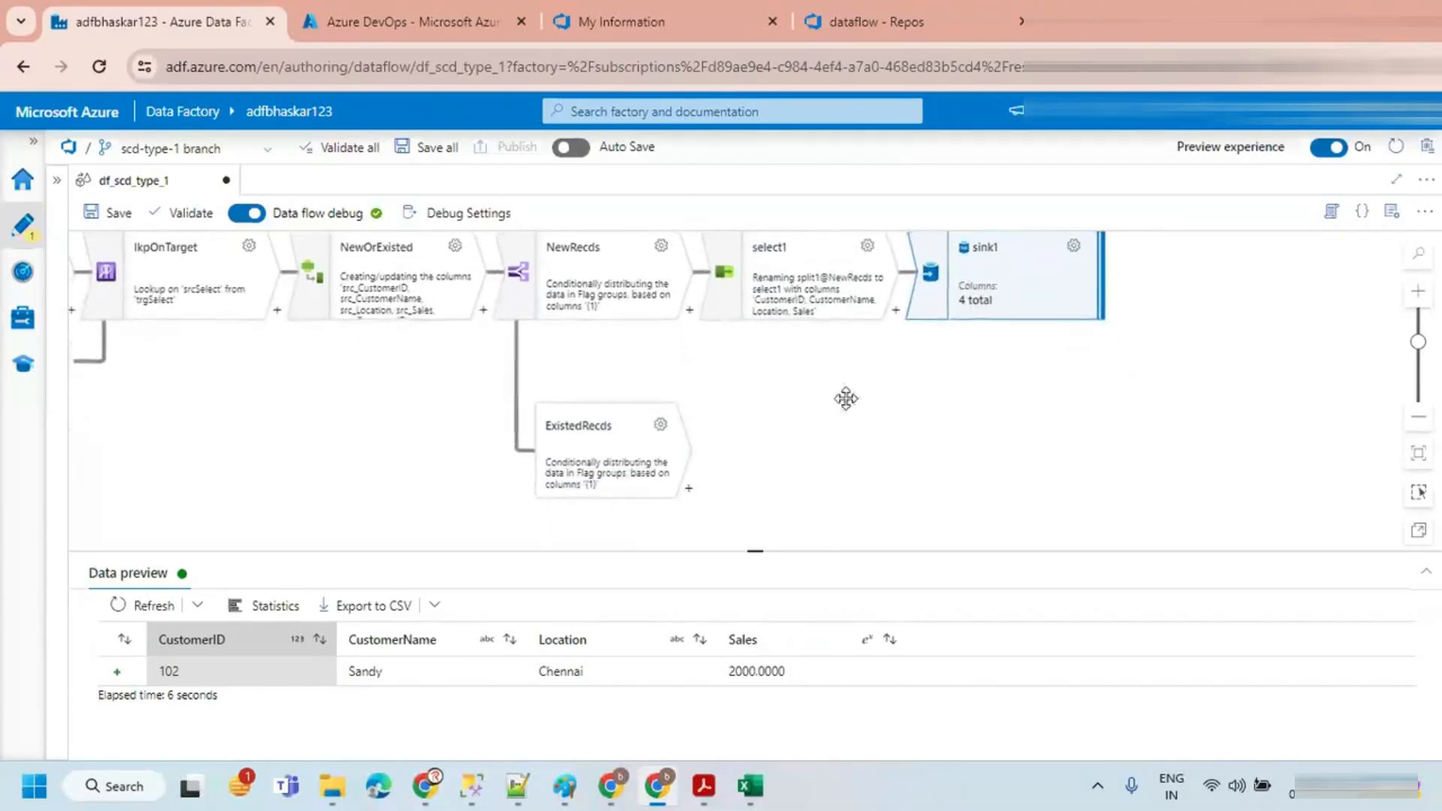
left_click(838, 434)
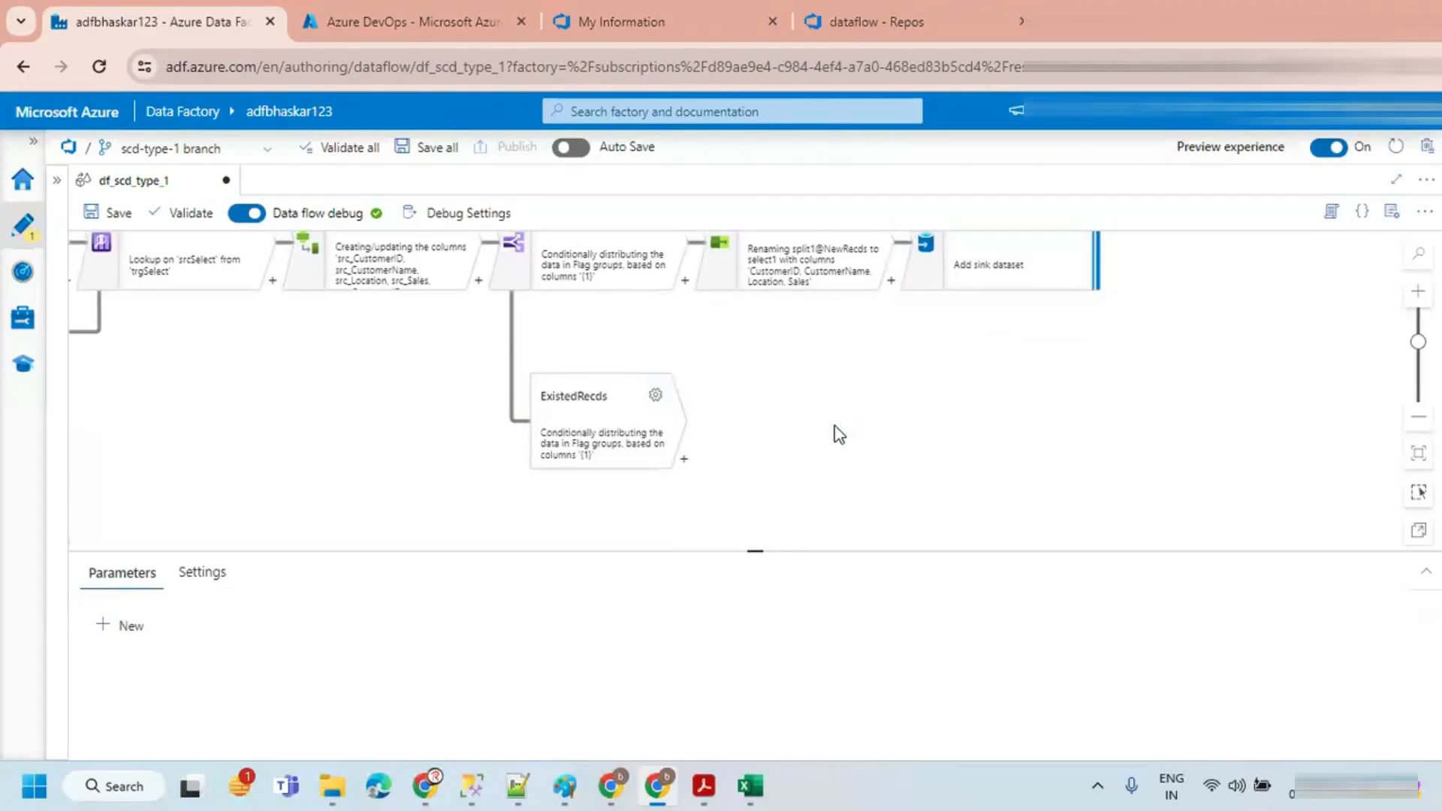
key("alt+Tab")
left_click(750, 786)
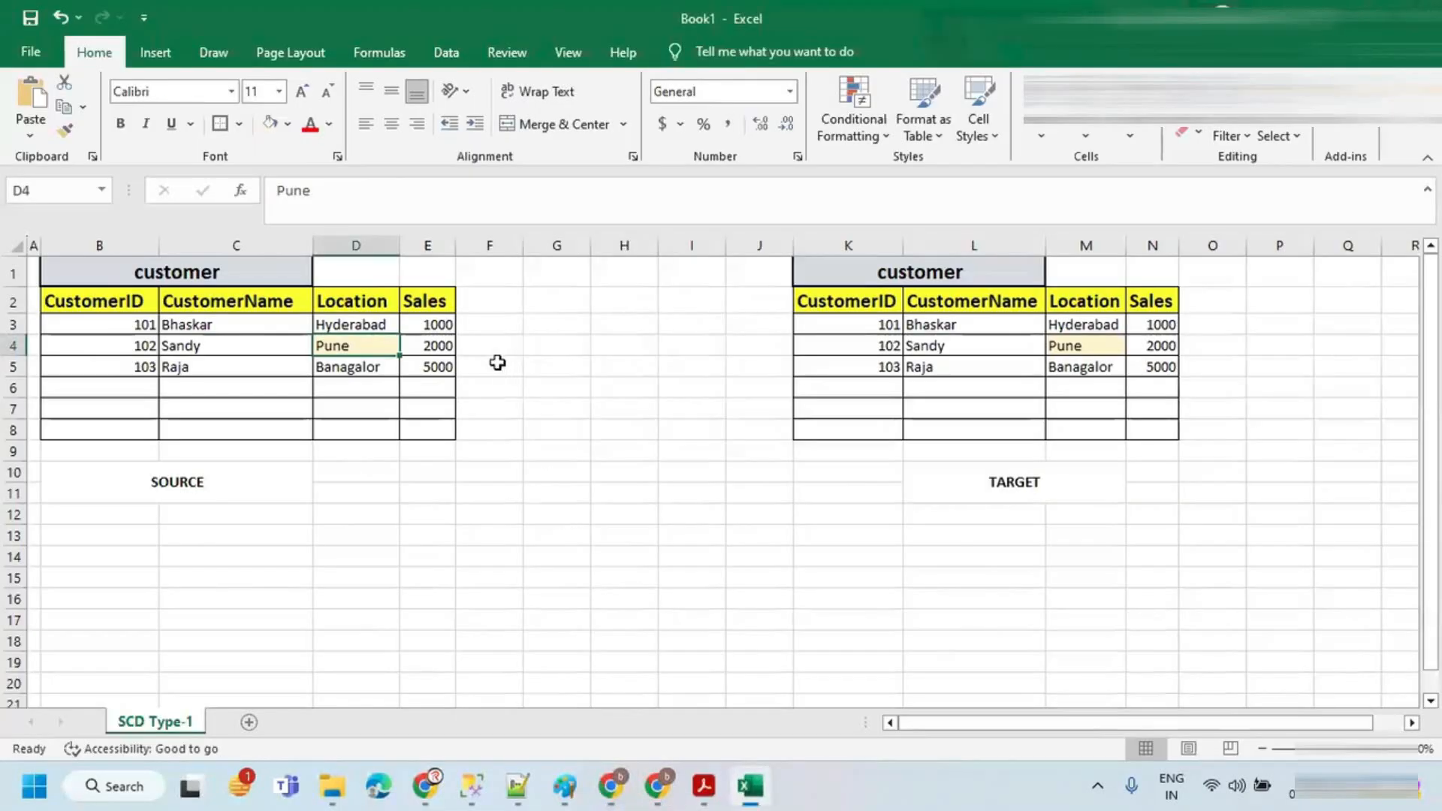
Step: In the comparison workbook, change the target Location of customer 102 to Chennai
left_click(166, 322)
left_click_drag(119, 323, 404, 323)
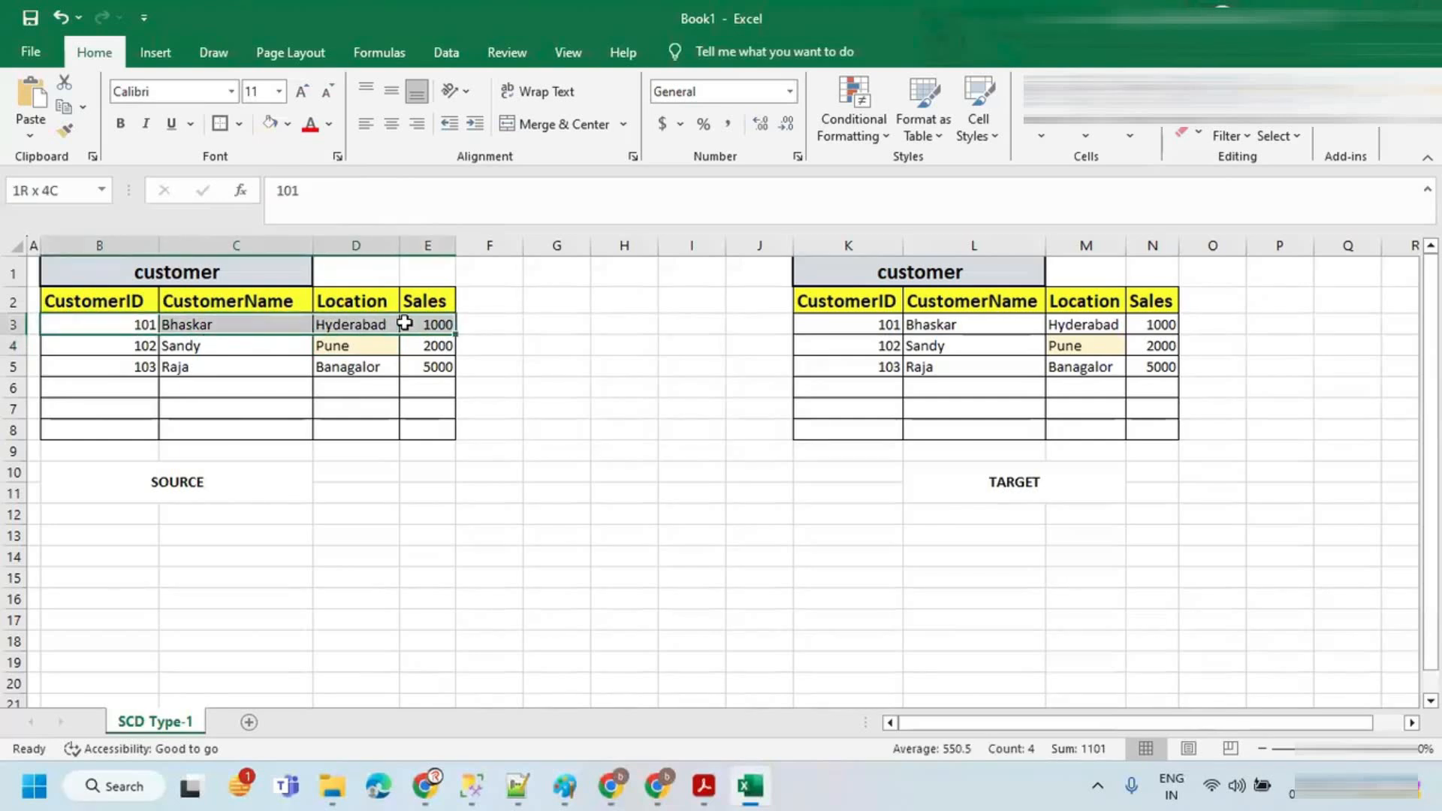
left_click_drag(137, 345, 377, 343)
left_click(368, 349)
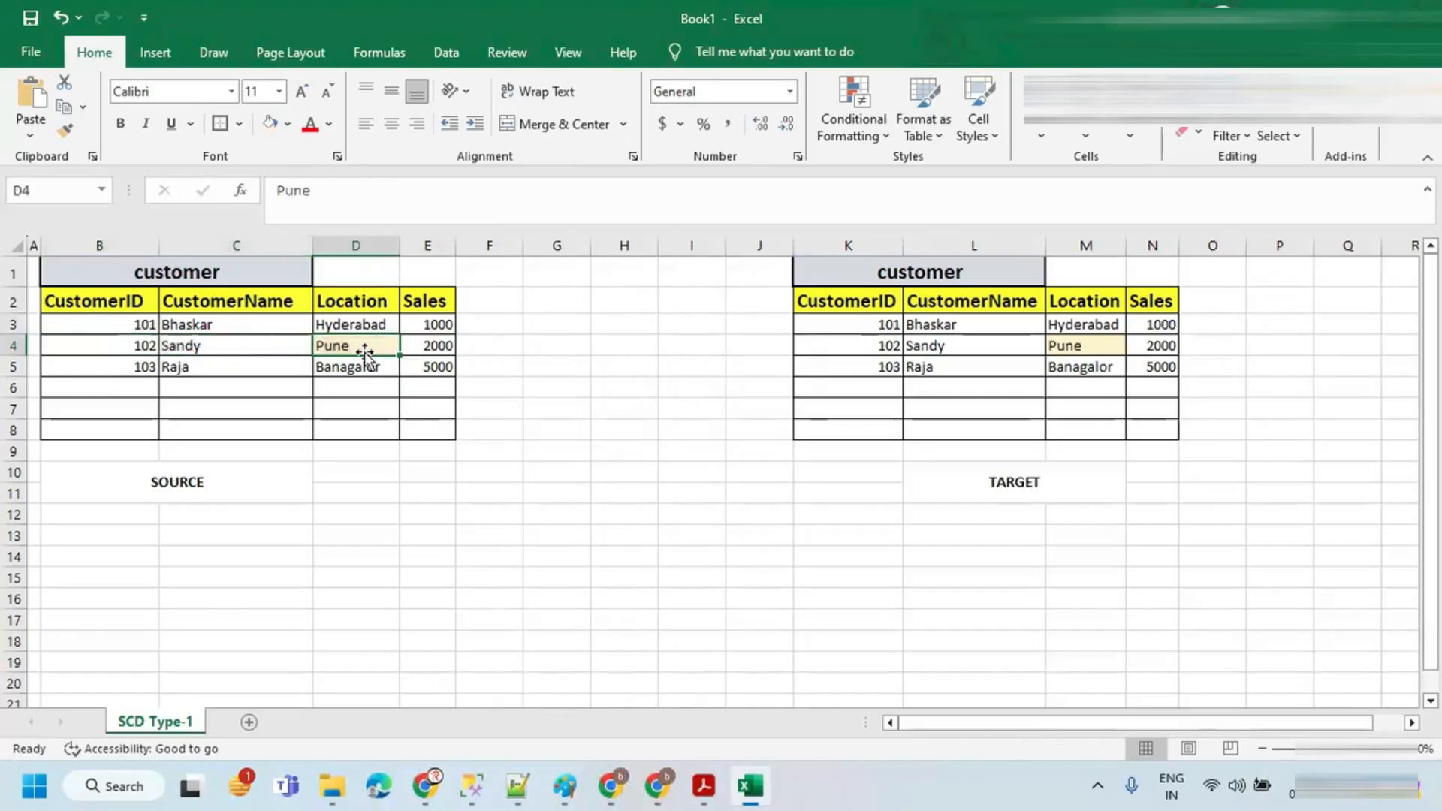
left_click(1080, 345)
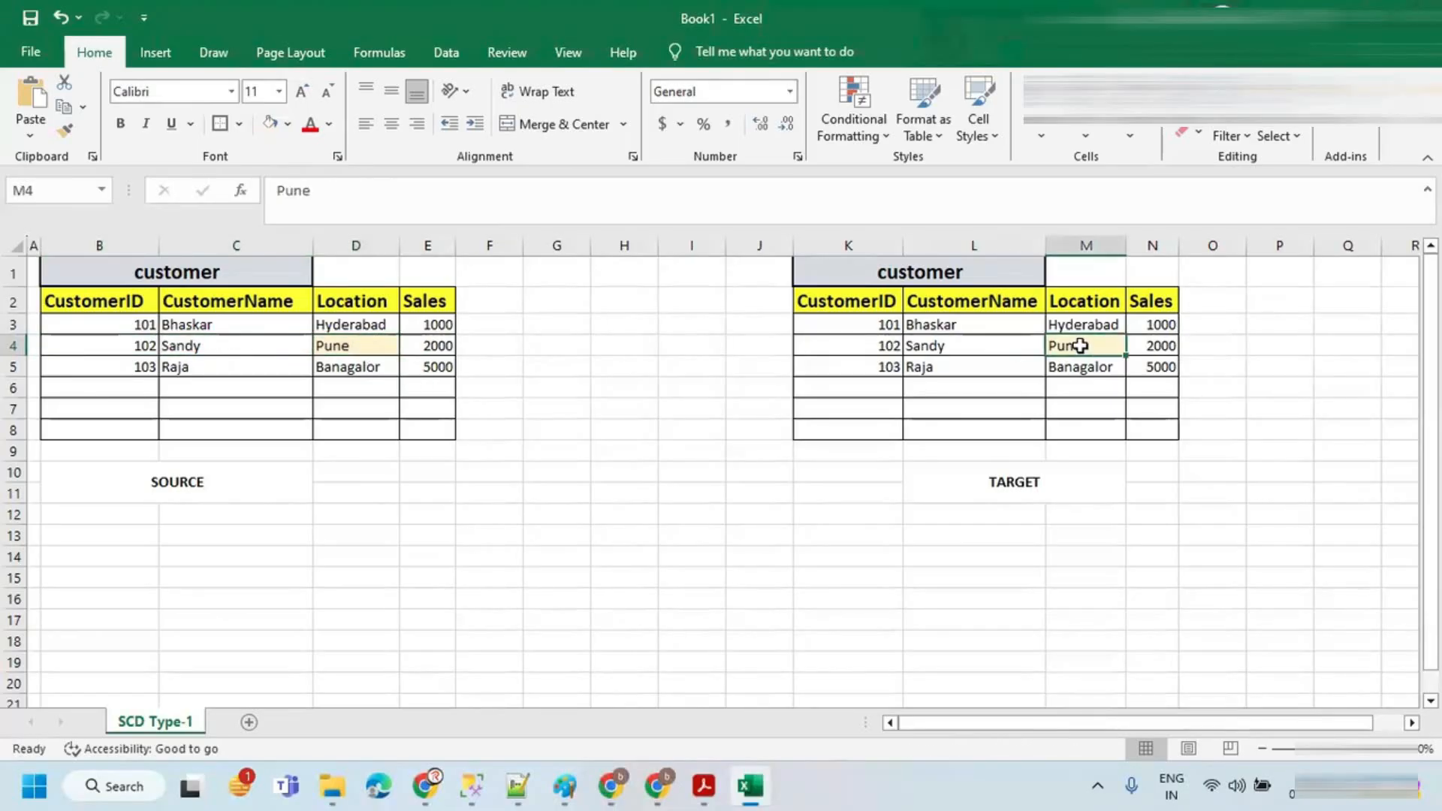
type("Chennai")
left_click(353, 350)
left_click_drag(157, 343, 425, 345)
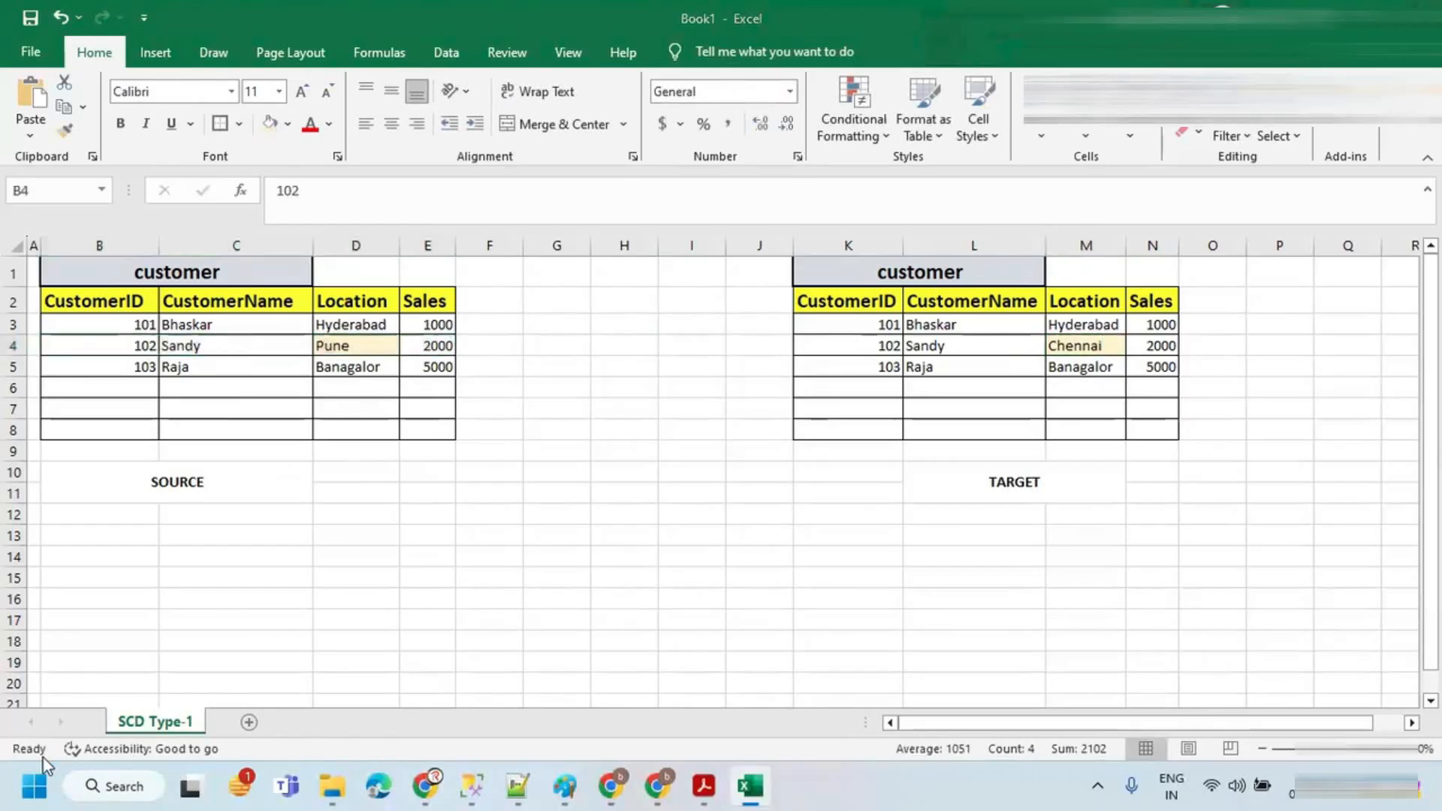
key("alt+Tab")
key("alt+Tab")
key("alt+Tab")
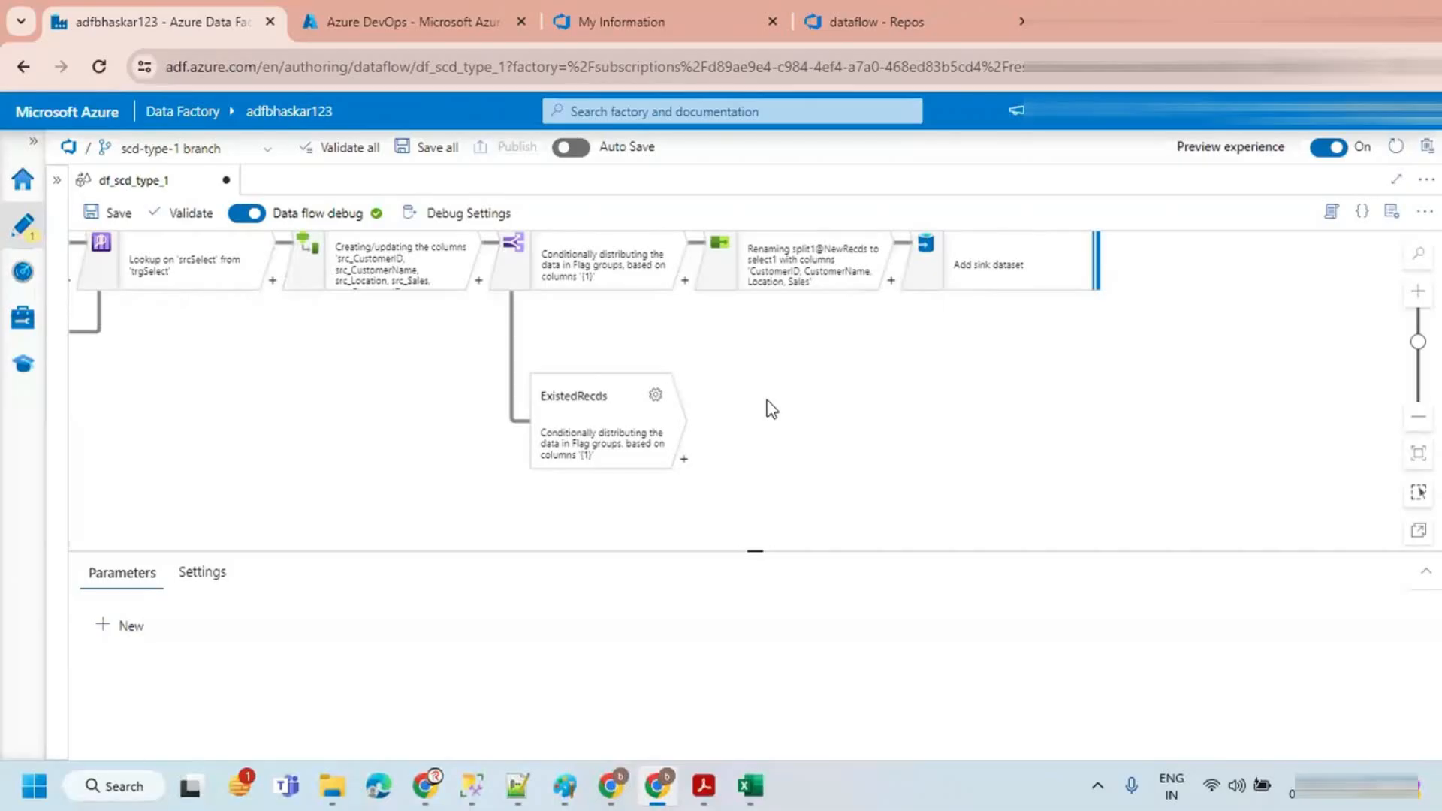
Step: In the whiteboard notes, highlight the SCD Type-1 rules about updated and unchanged source records
left_click(684, 458)
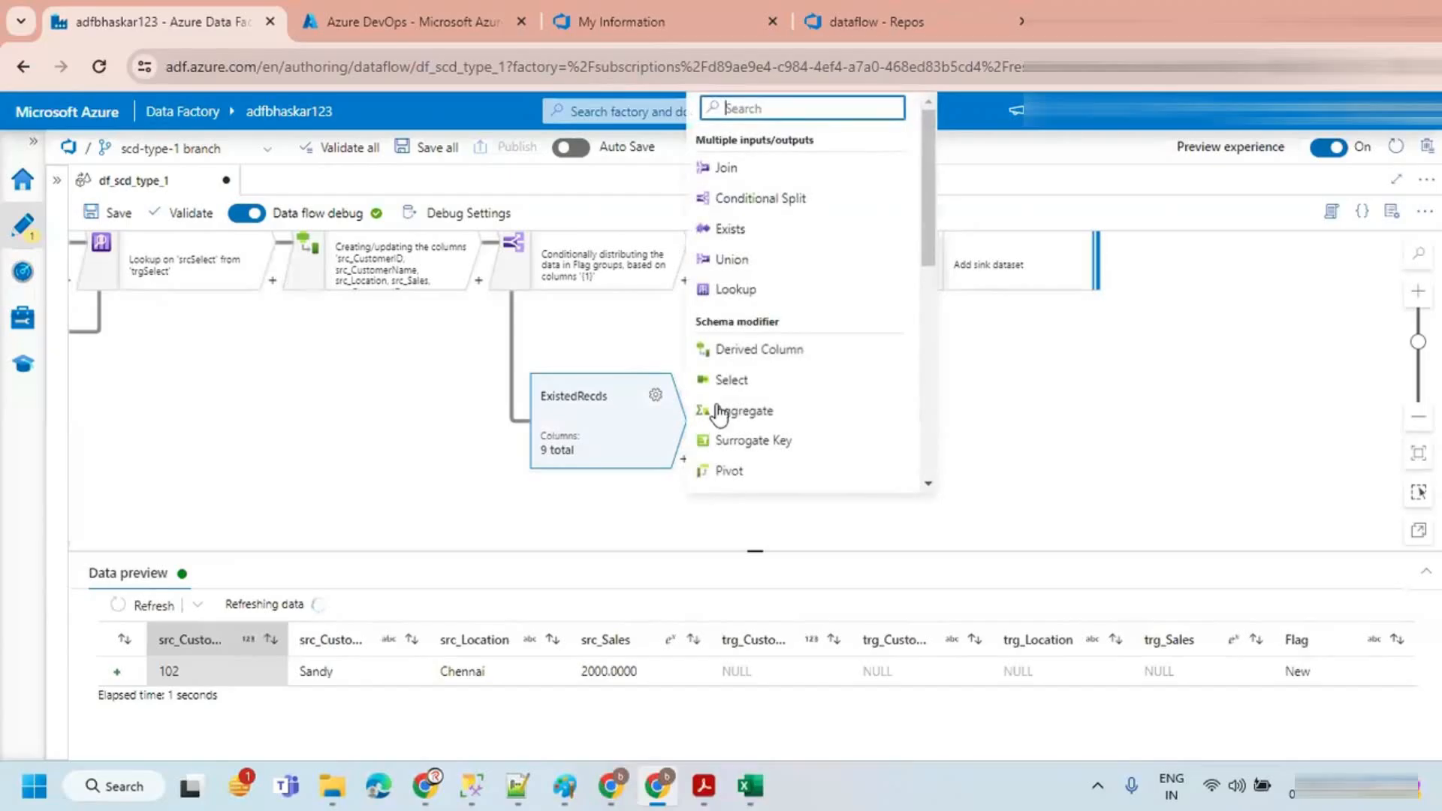
left_click(750, 229)
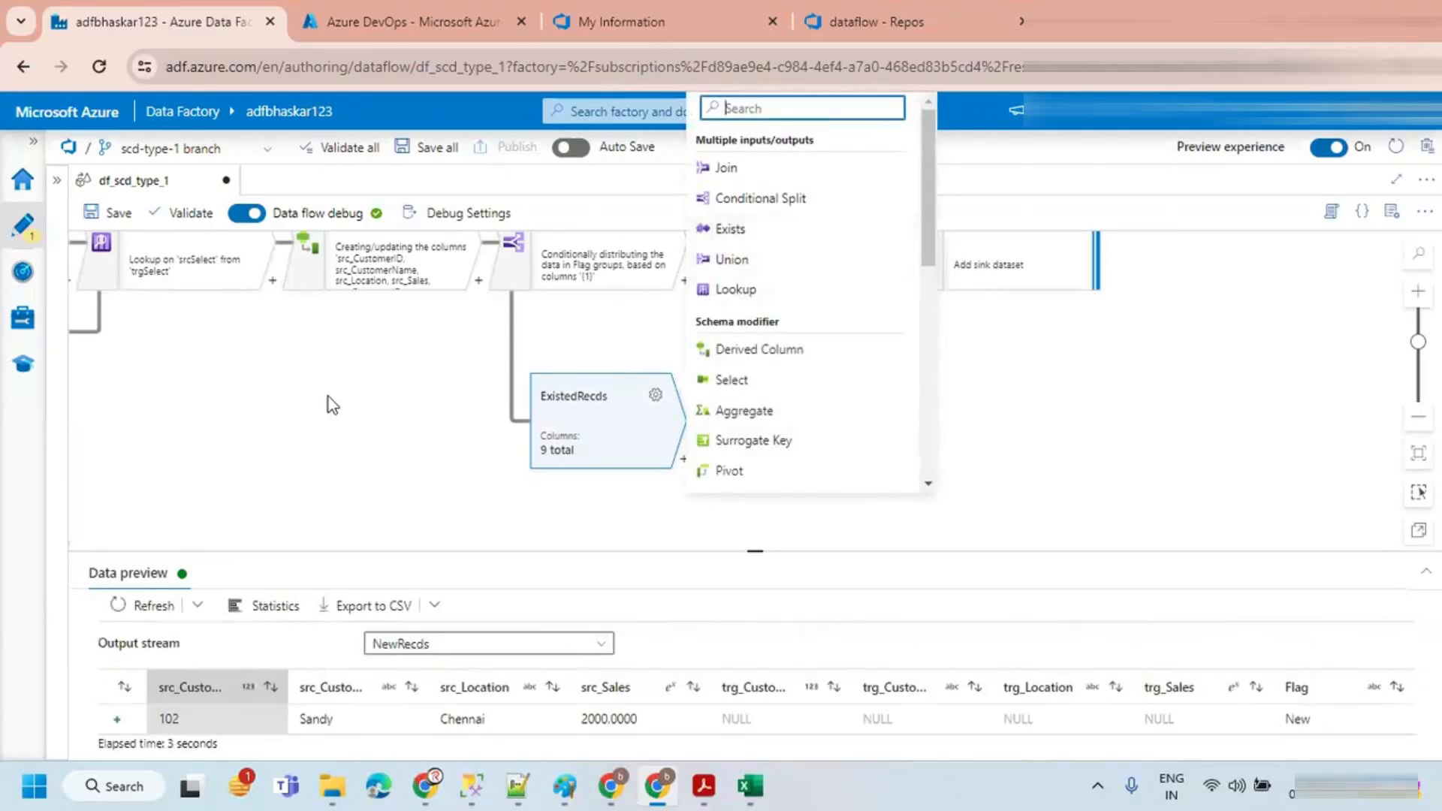
key("alt+Tab")
left_click(248, 429)
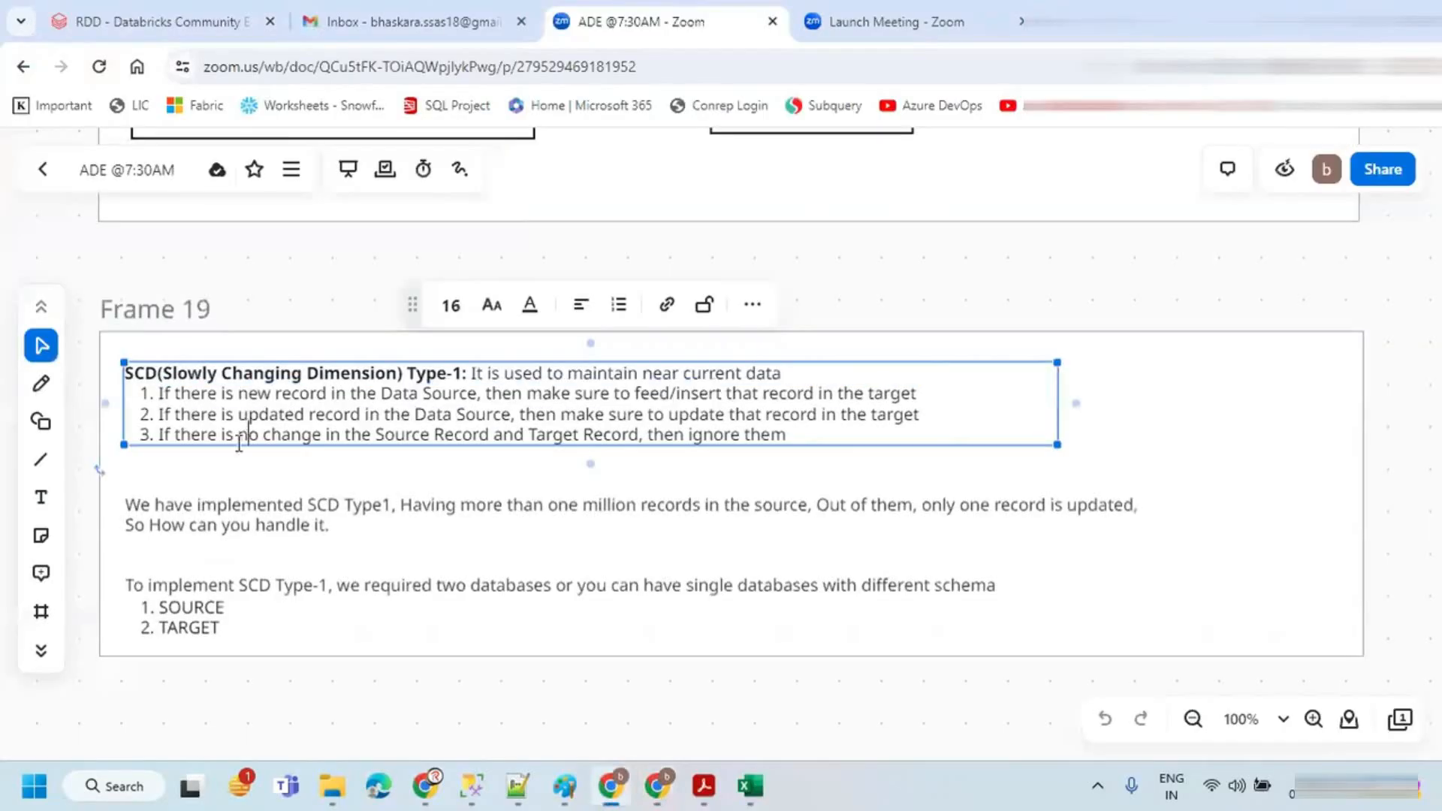
left_click_drag(164, 431, 491, 423)
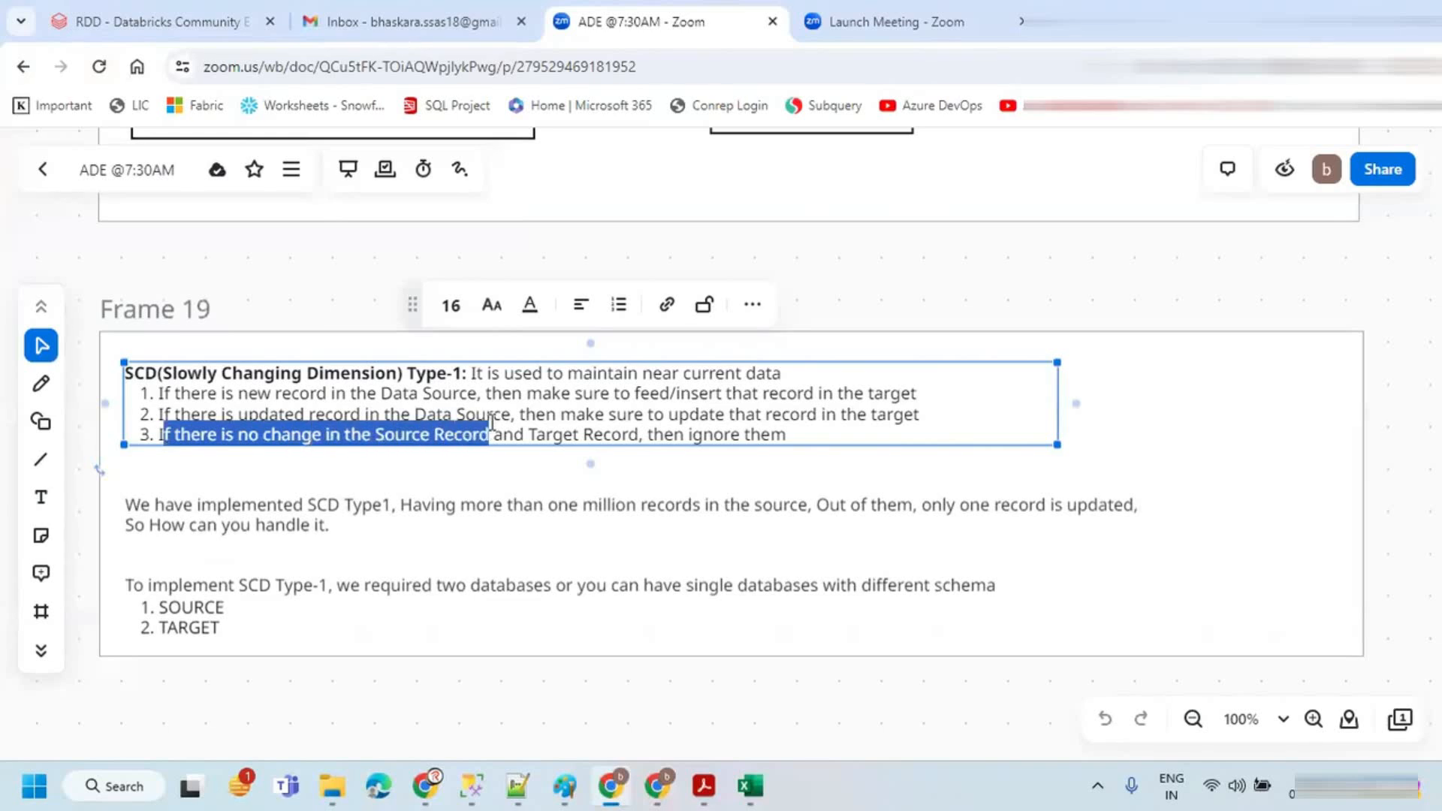
left_click(288, 414)
left_click_drag(240, 417, 477, 418)
key("alt+Tab")
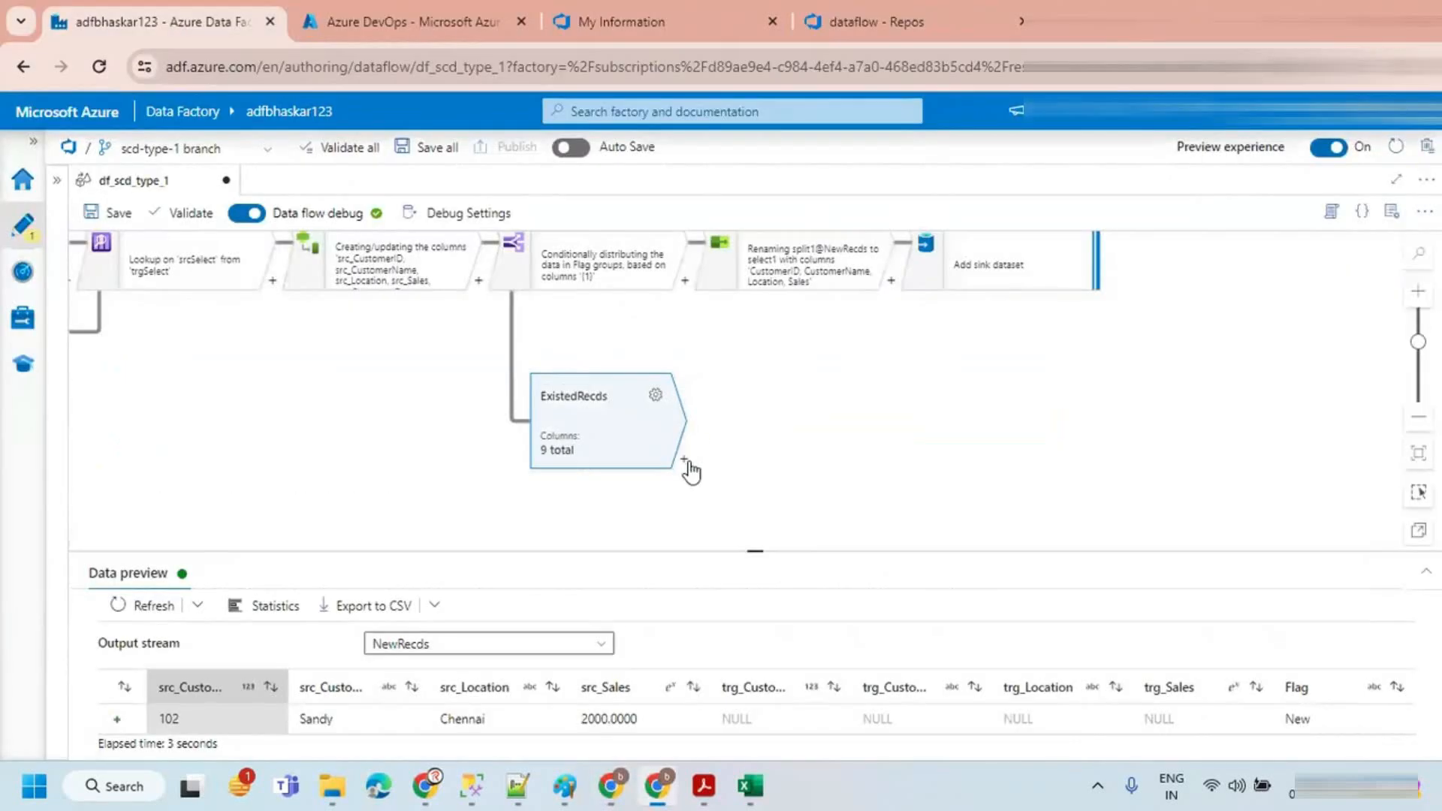
Step: Add a Filter after the ExistedRecds stream, name its output stream ModifiedRecds, and open its expression builder
left_click(684, 461)
left_click(747, 108)
type("fil")
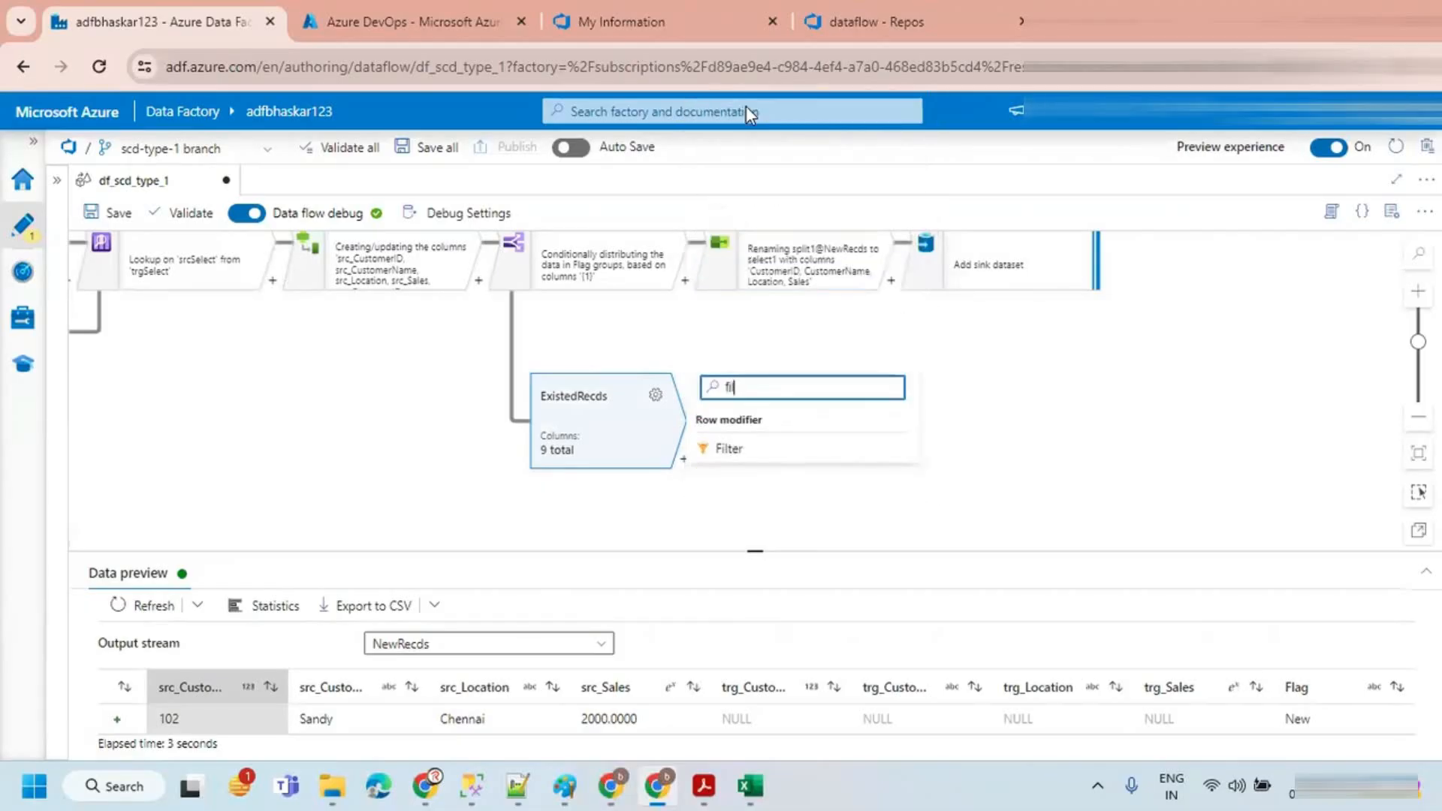
left_click(771, 454)
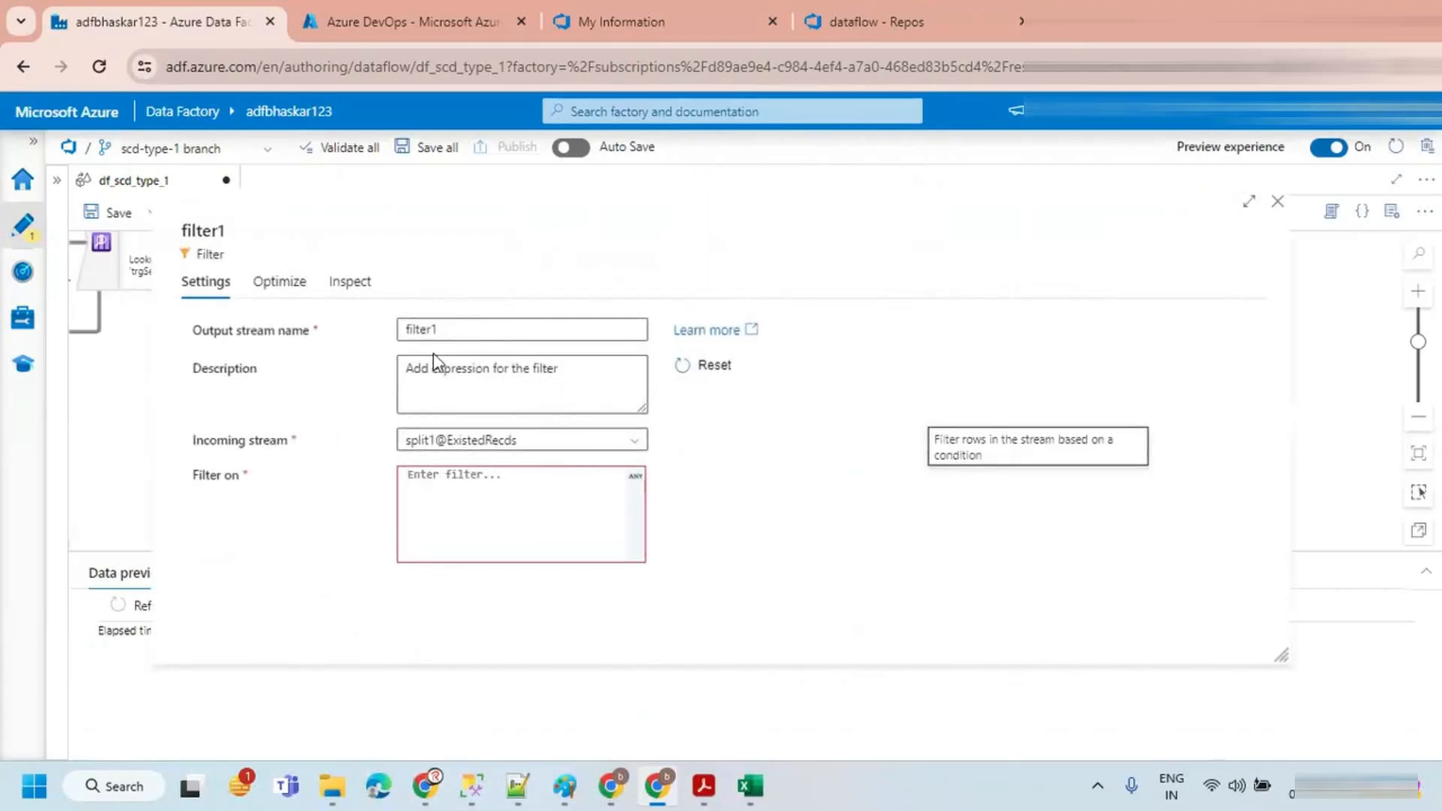
double_click(444, 328)
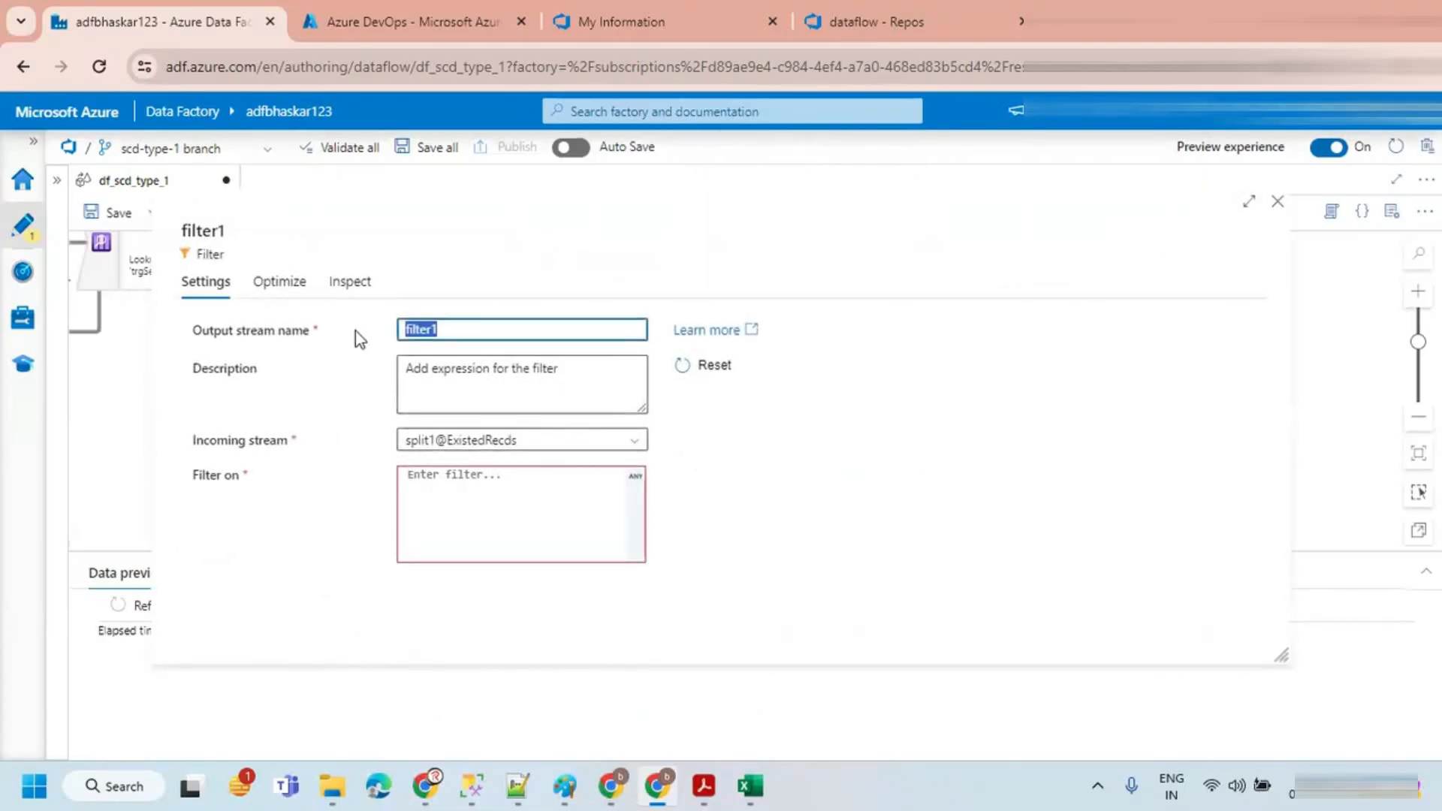
type("Modifie")
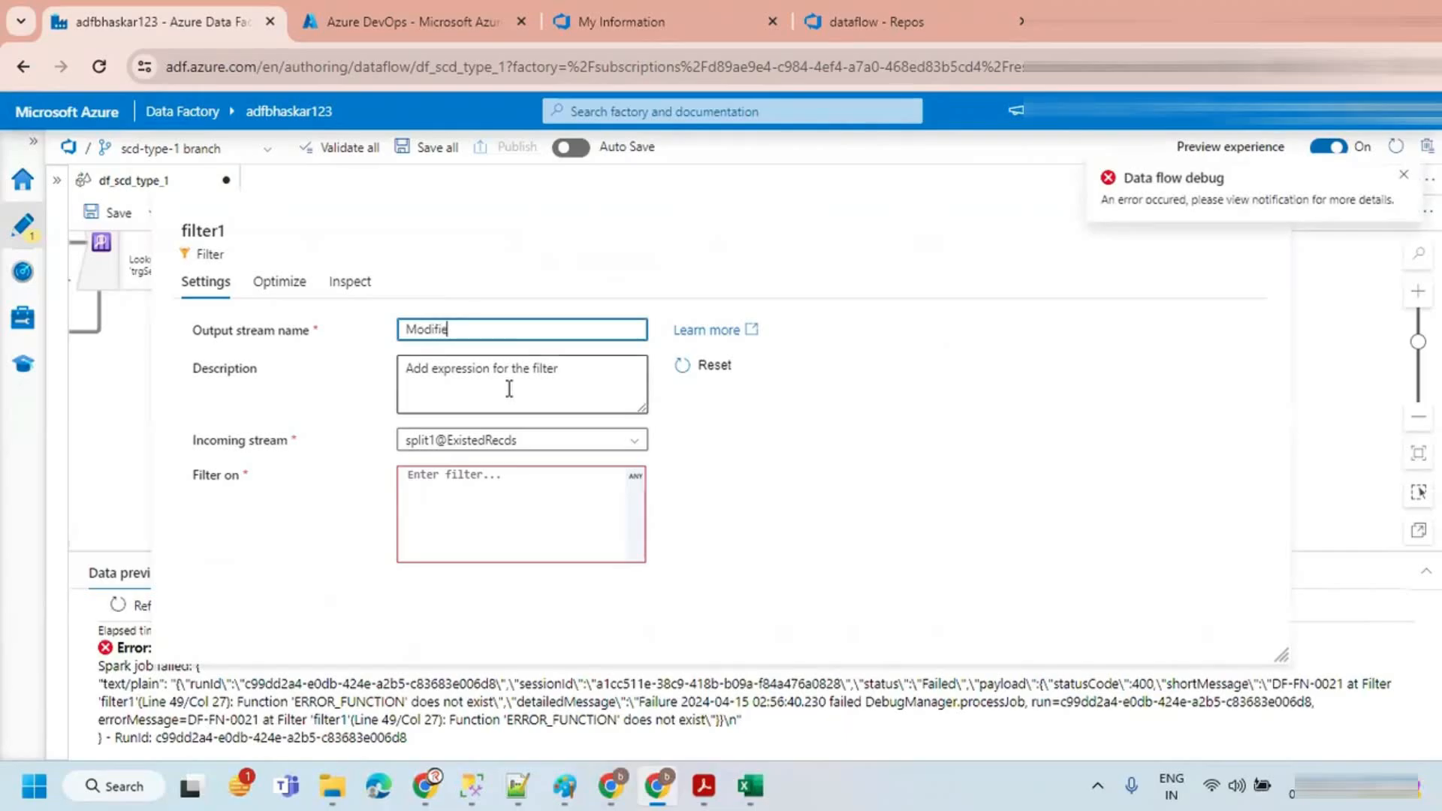
type("dRecd")
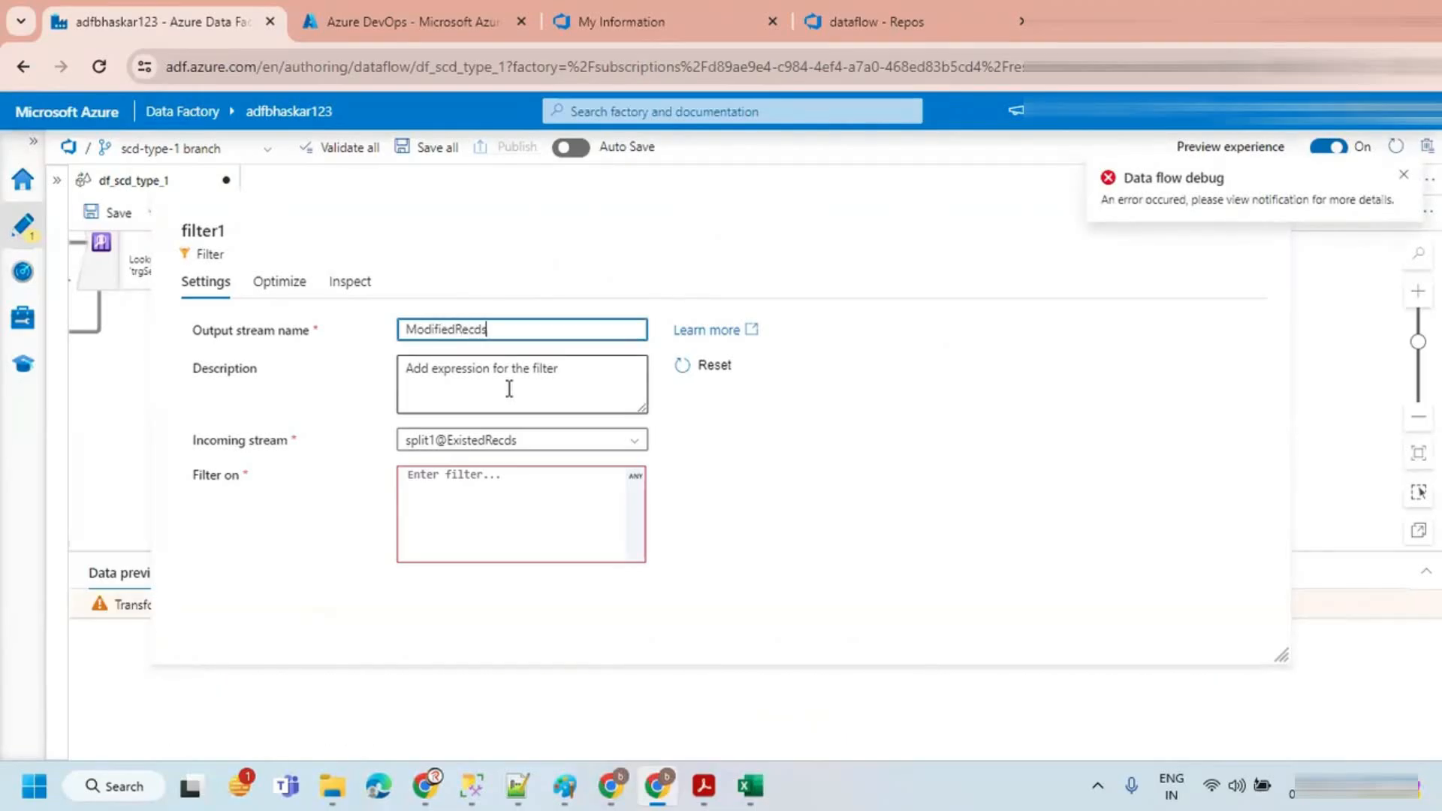
type("s")
left_click(487, 489)
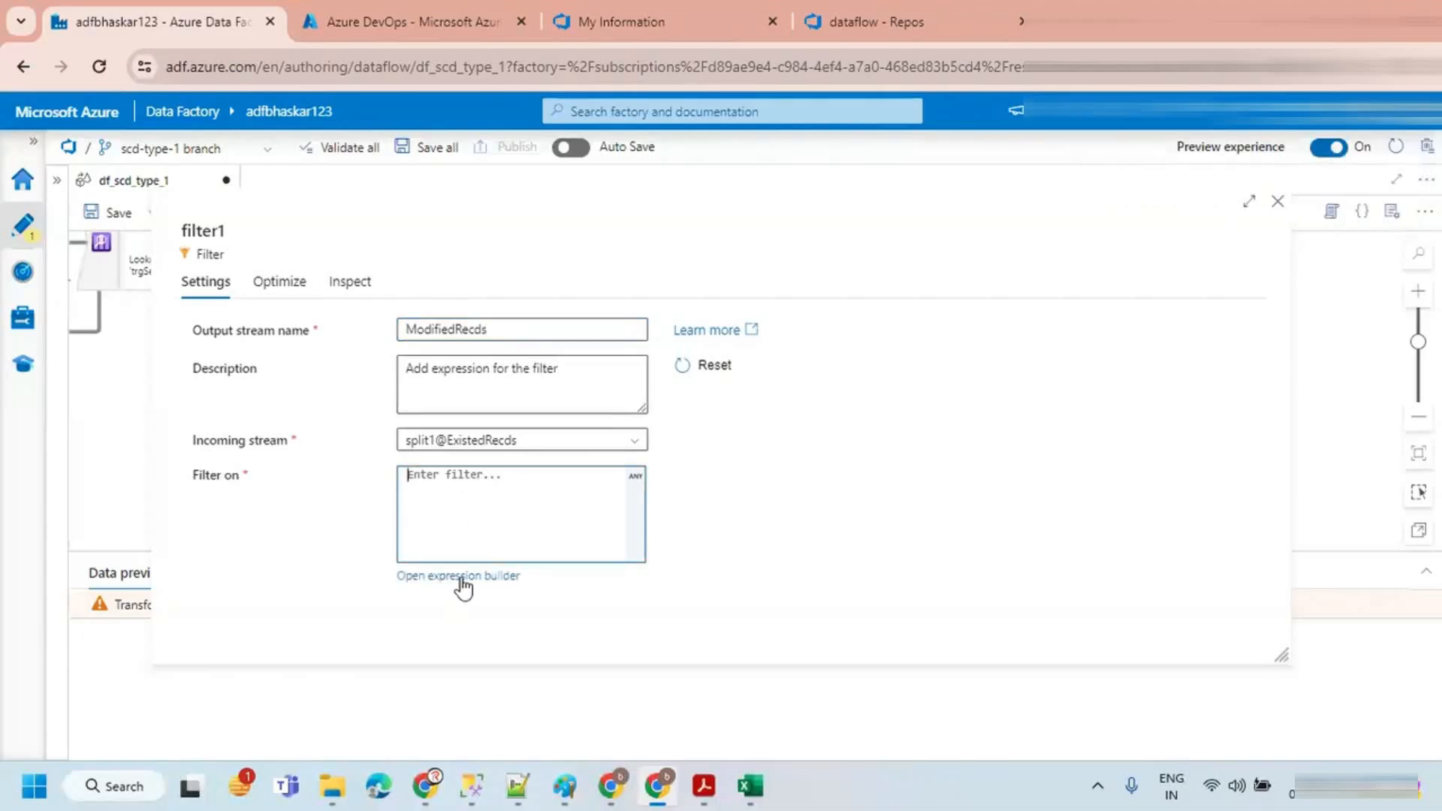
left_click(460, 581)
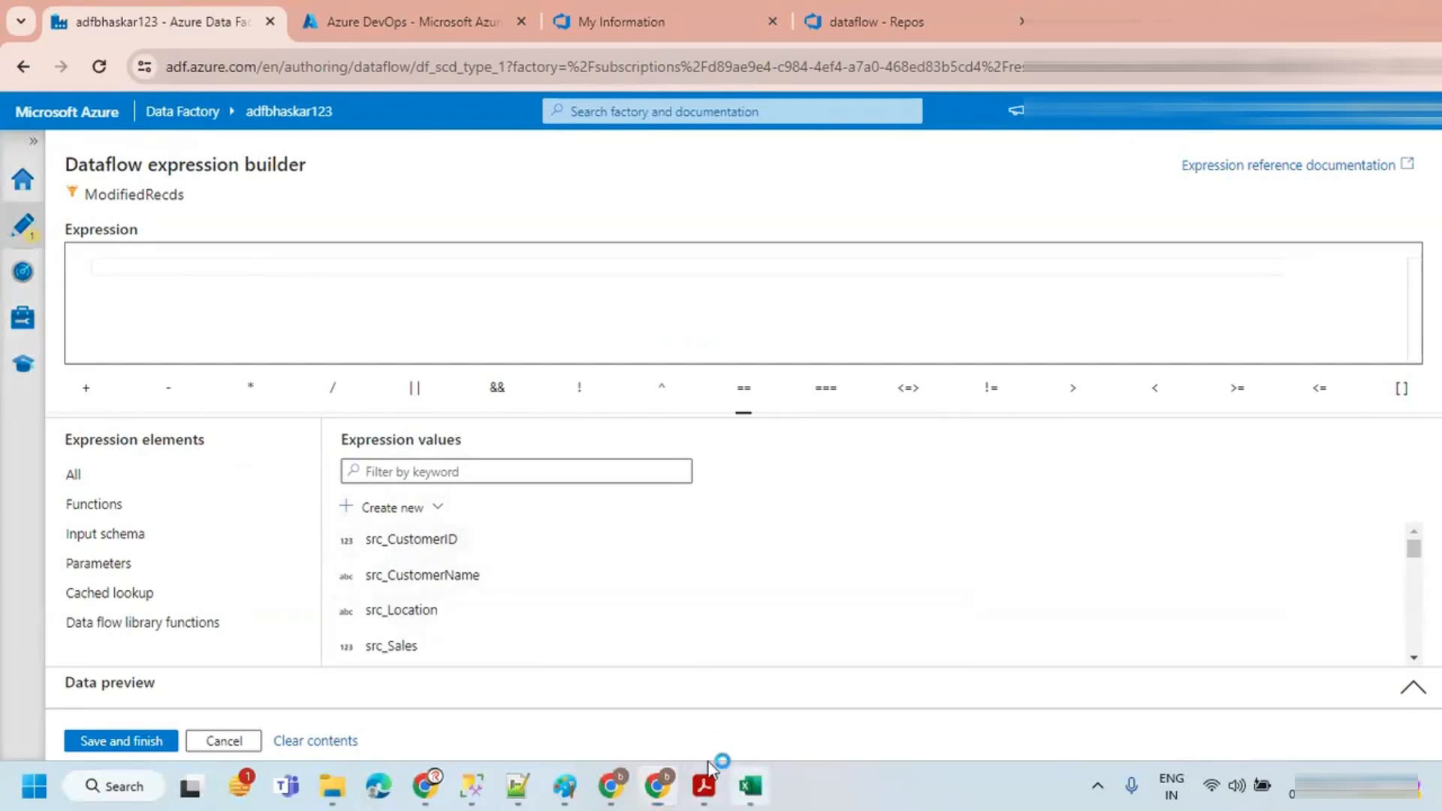
Step: Compare the CustomerID, CustomerName, Location and Sales columns of the source and target tables in the workbook
left_click(749, 786)
mouse_move(39, 287)
left_mouse_down()
mouse_move(129, 355)
mouse_move(157, 427)
left_mouse_up()
left_click_drag(793, 283, 905, 441)
left_click_drag(185, 316, 272, 308)
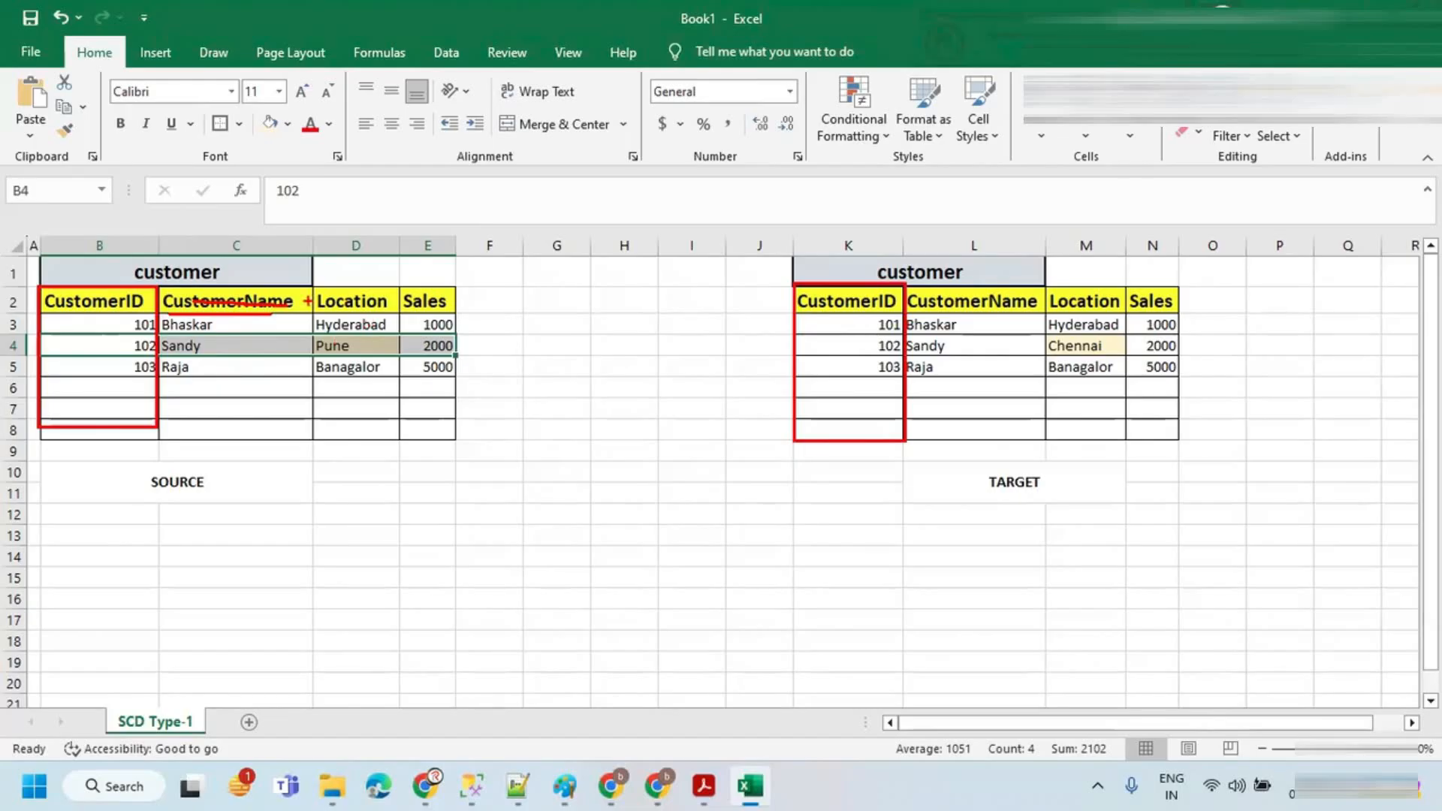
left_click_drag(398, 299, 305, 296)
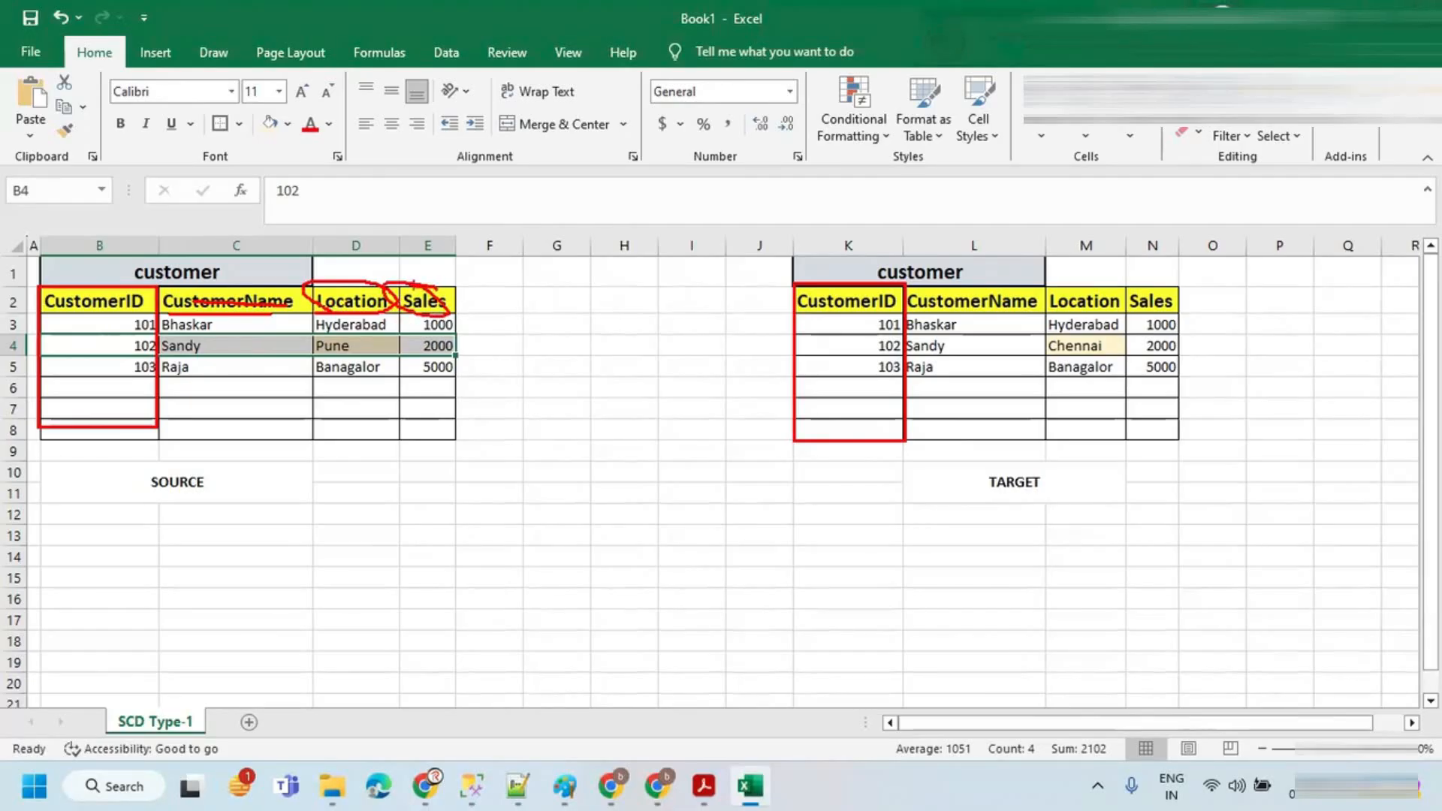
key("Escape")
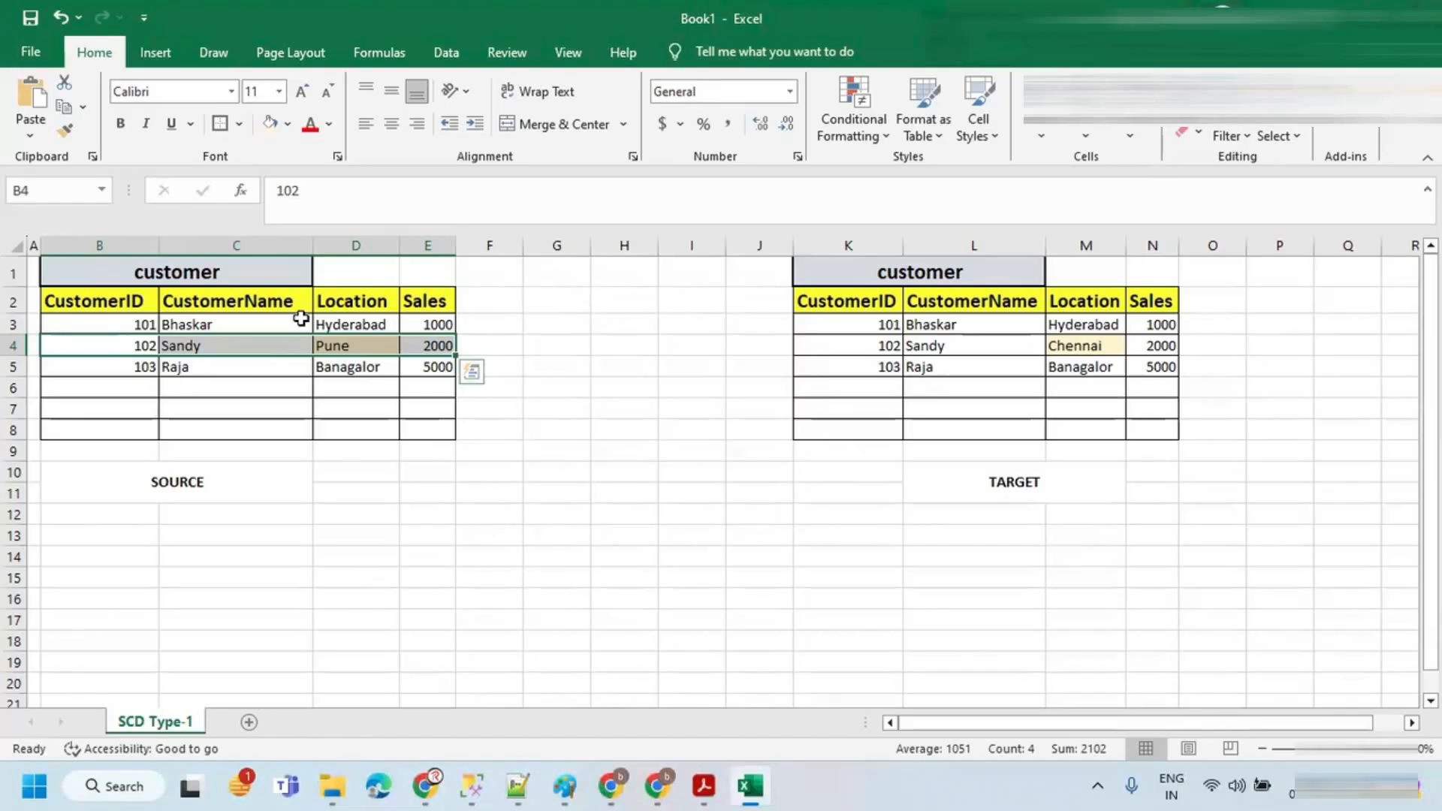
left_click(434, 324)
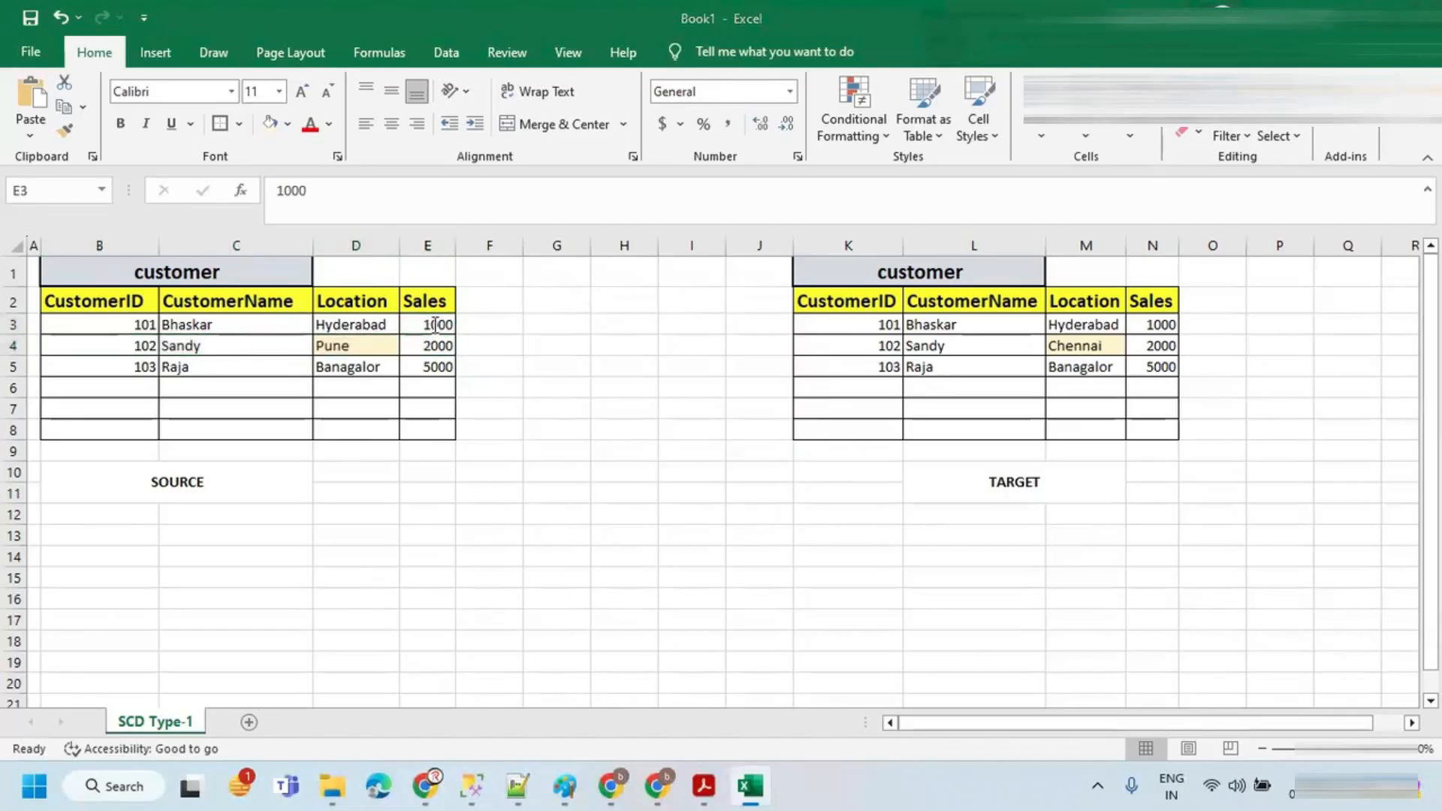
key("alt+Tab")
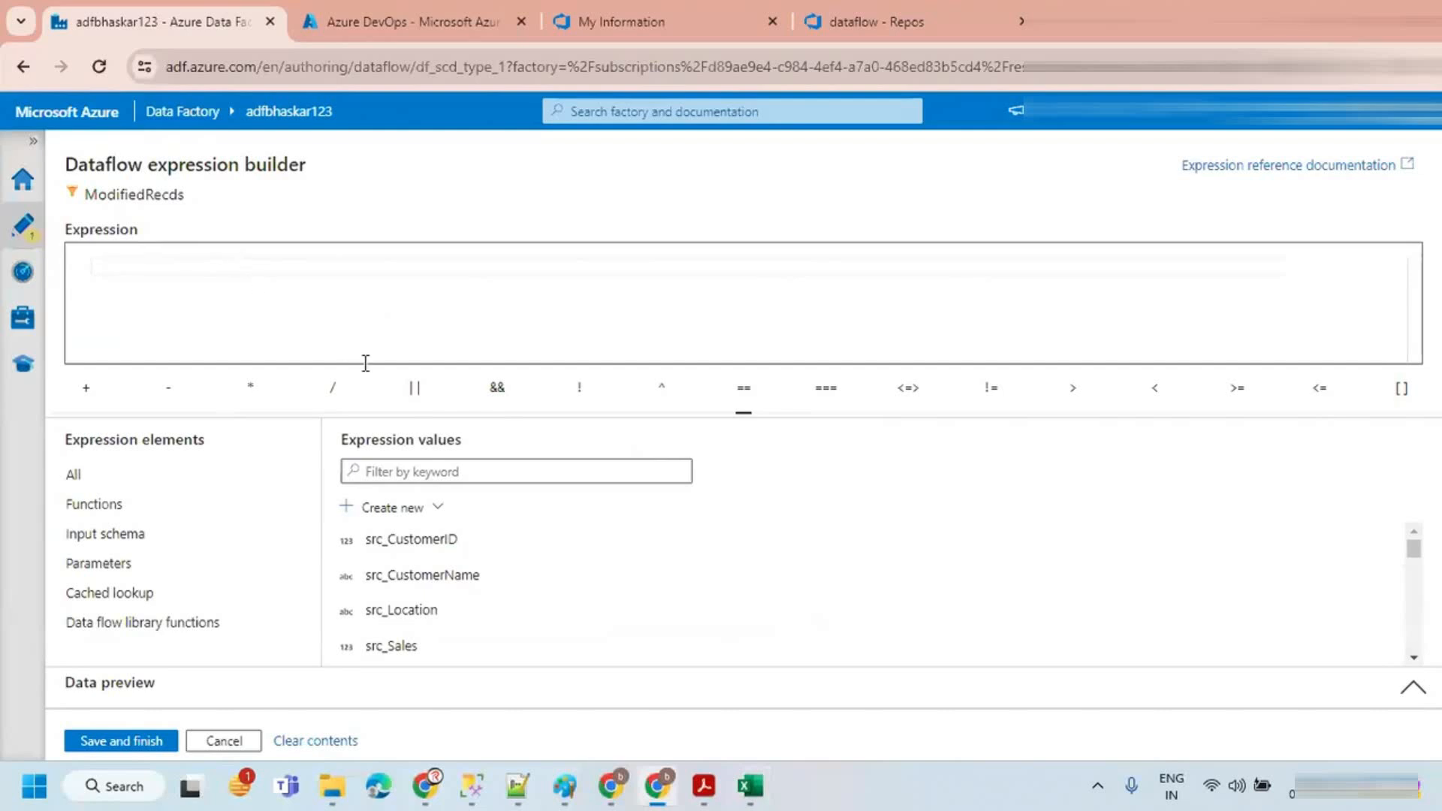
Step: Start the filter expression with src_CustomerName!=trg_CustomerName
scroll(416, 571, "down", 1)
scroll(415, 572, "up", 1)
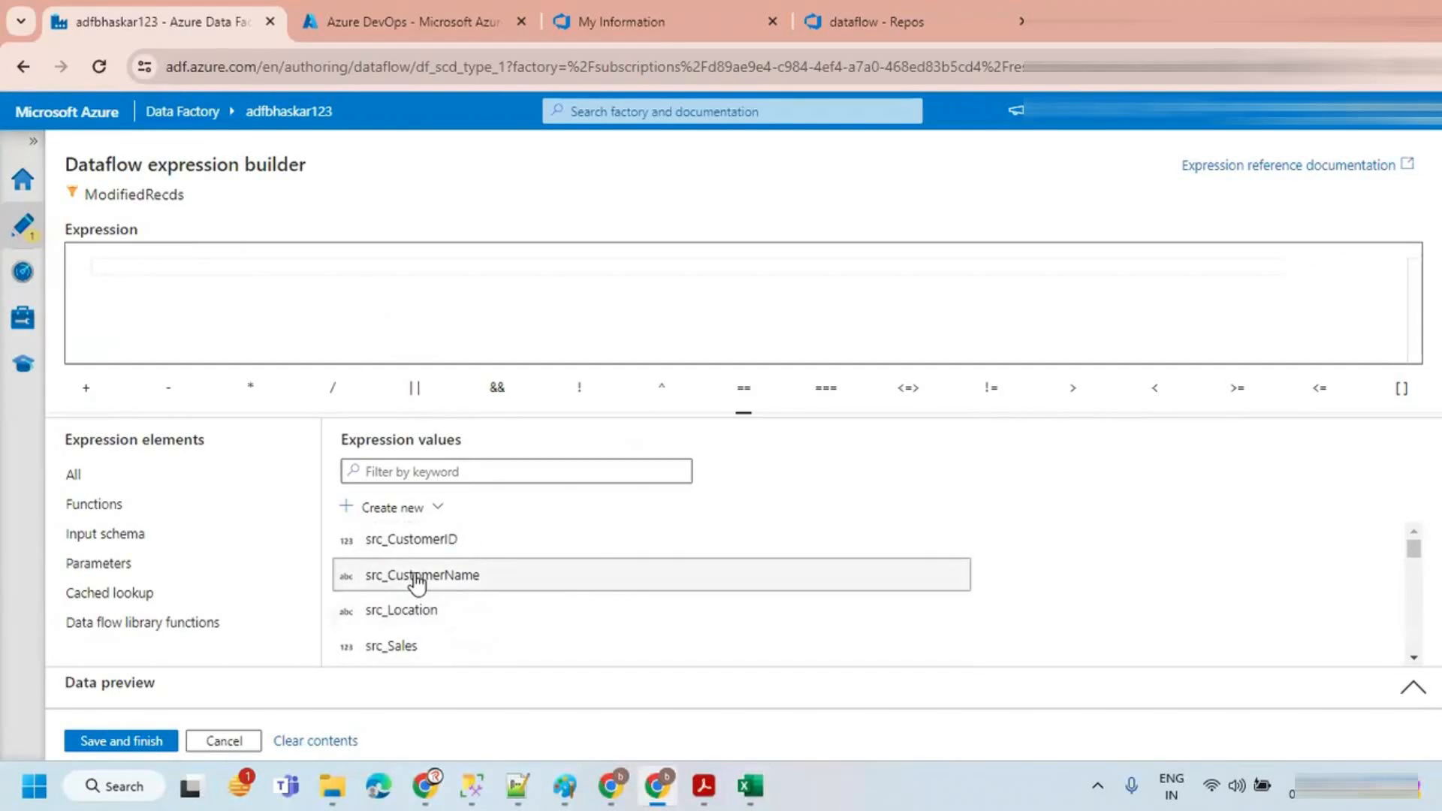
left_click(418, 577)
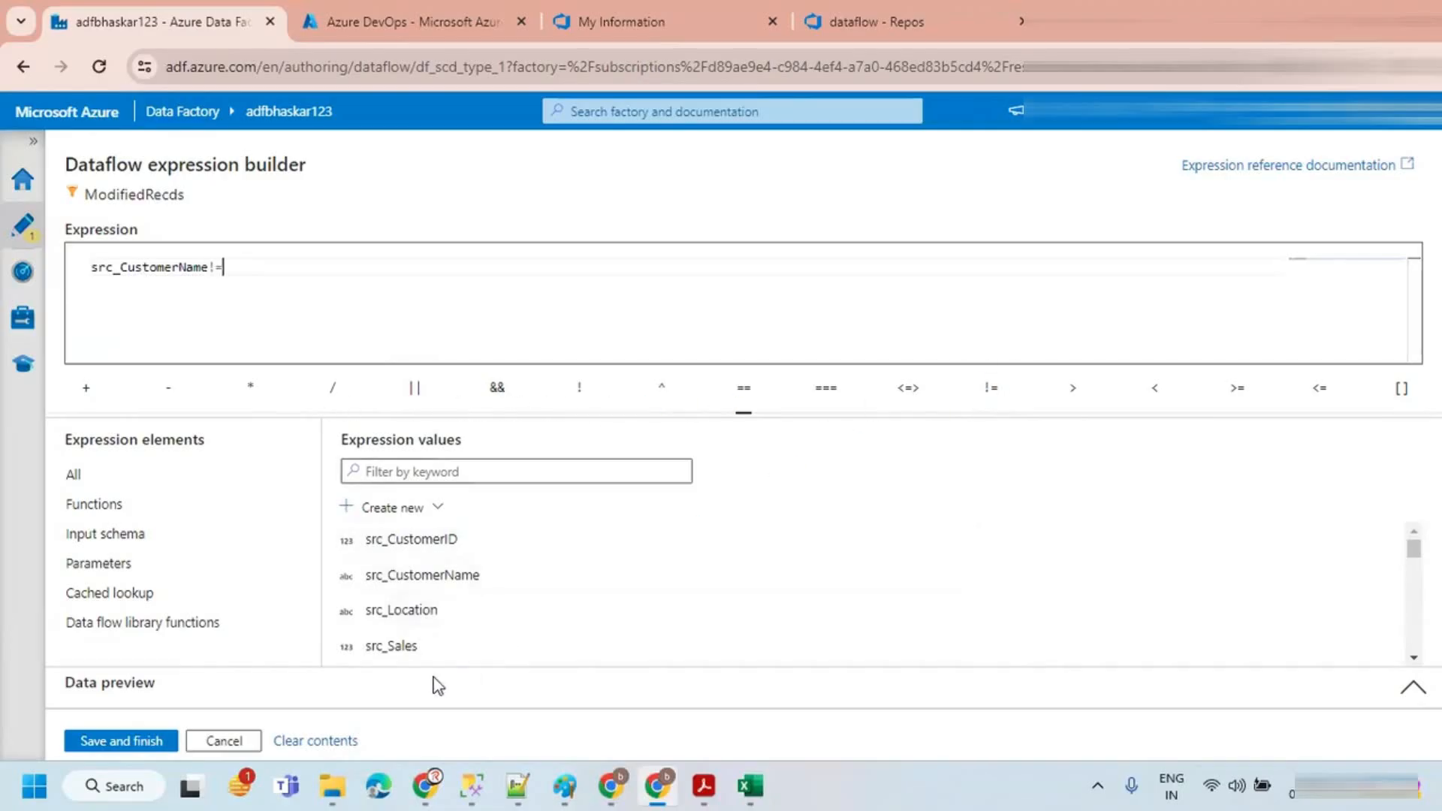
scroll(419, 611, "down", 3)
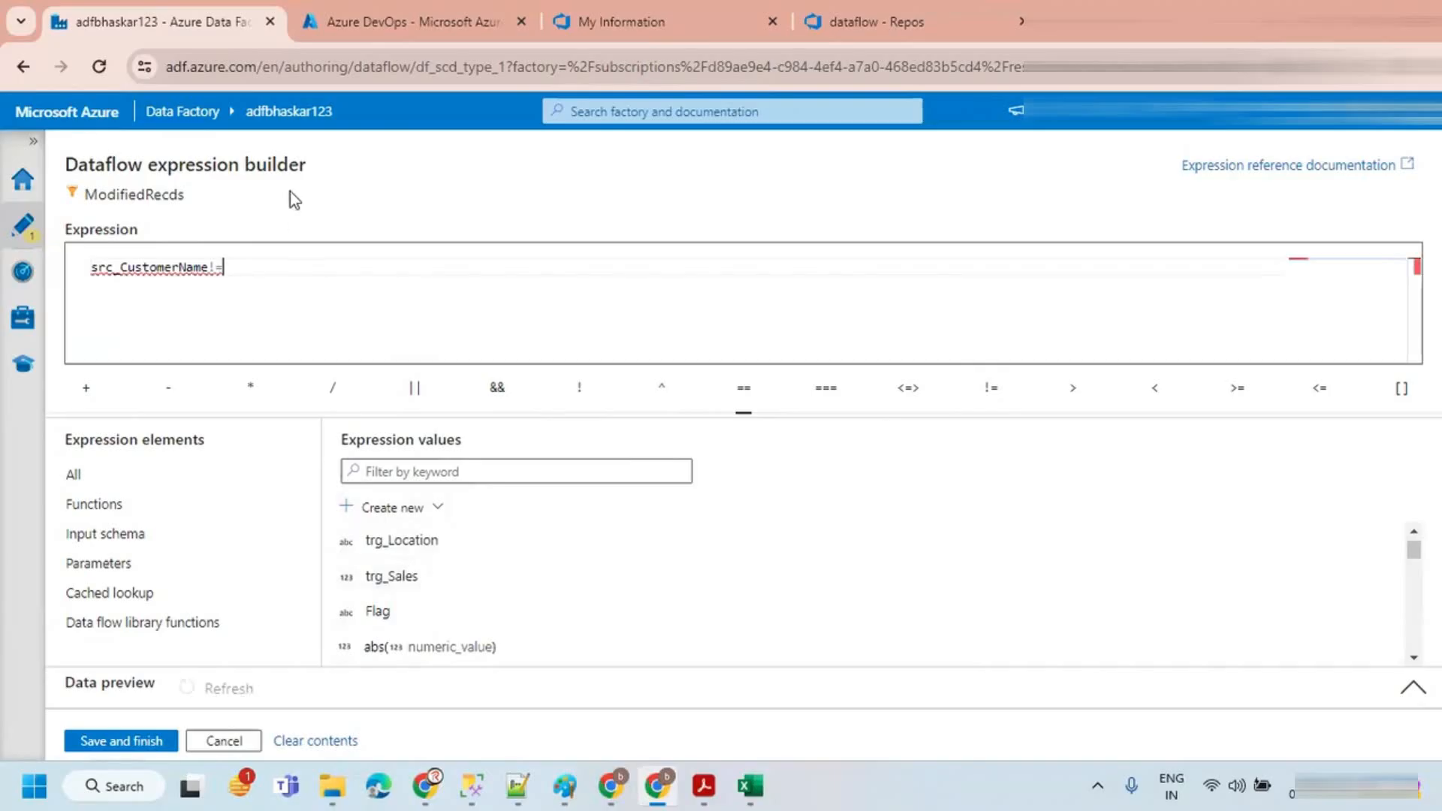
type("tr")
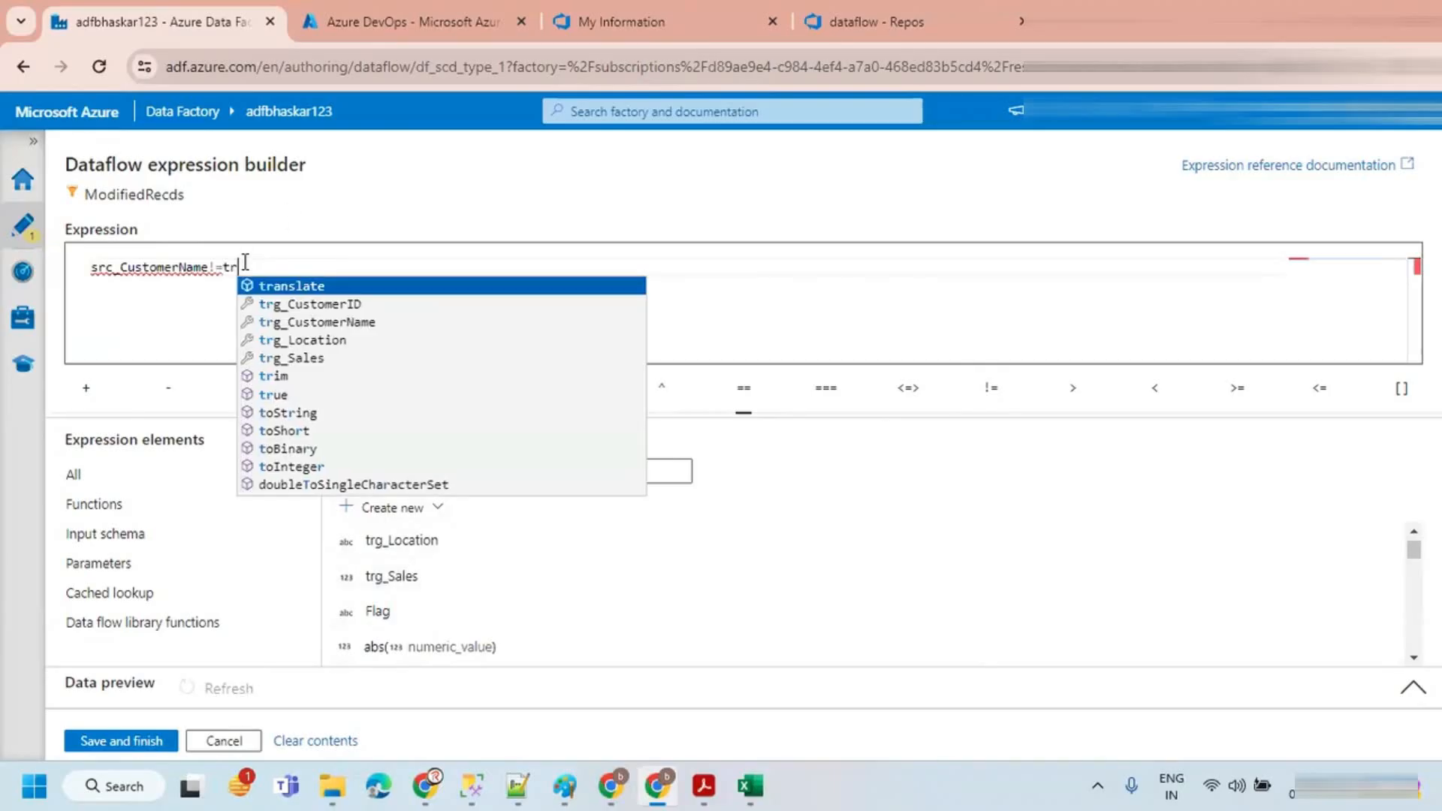
type("g")
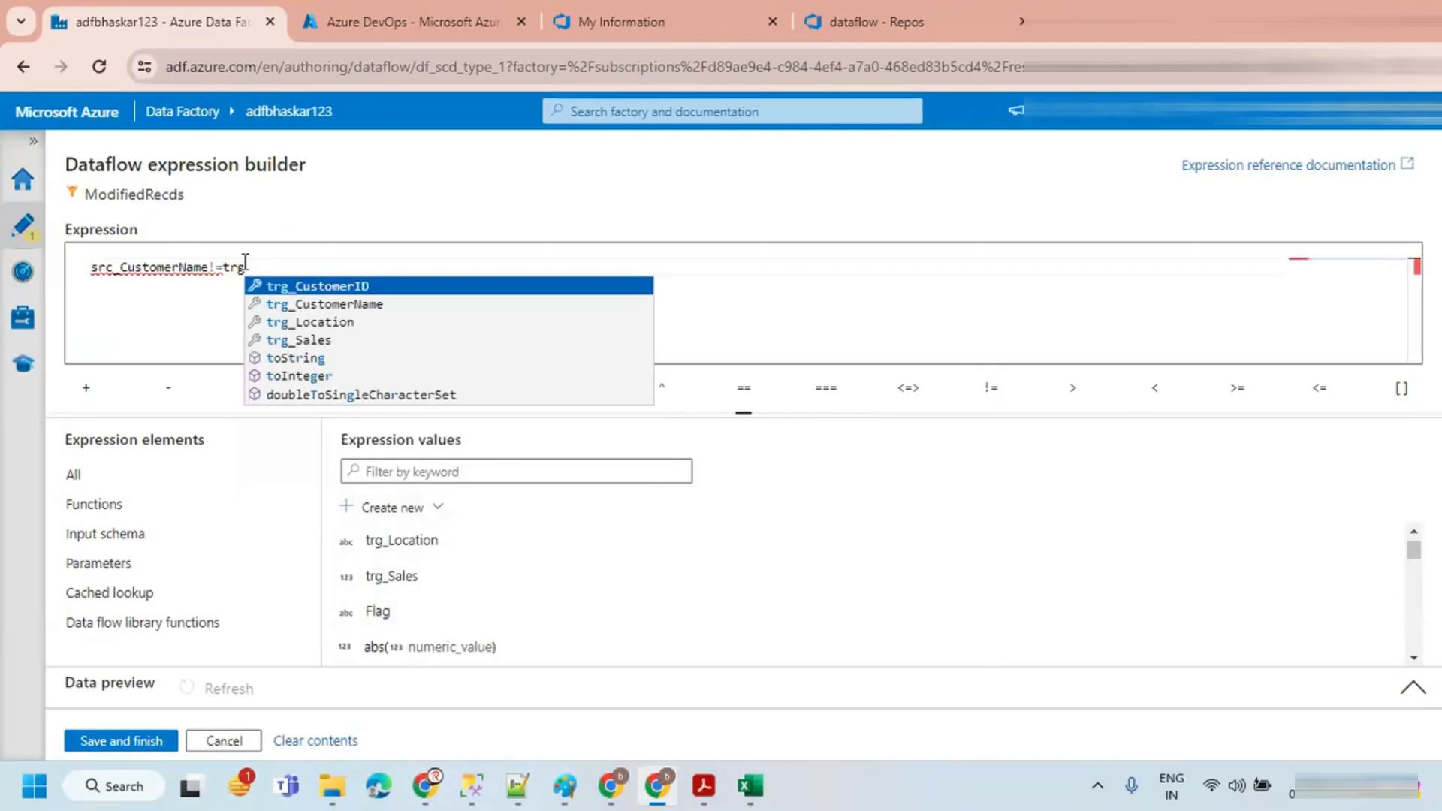
key("Down")
key("Return")
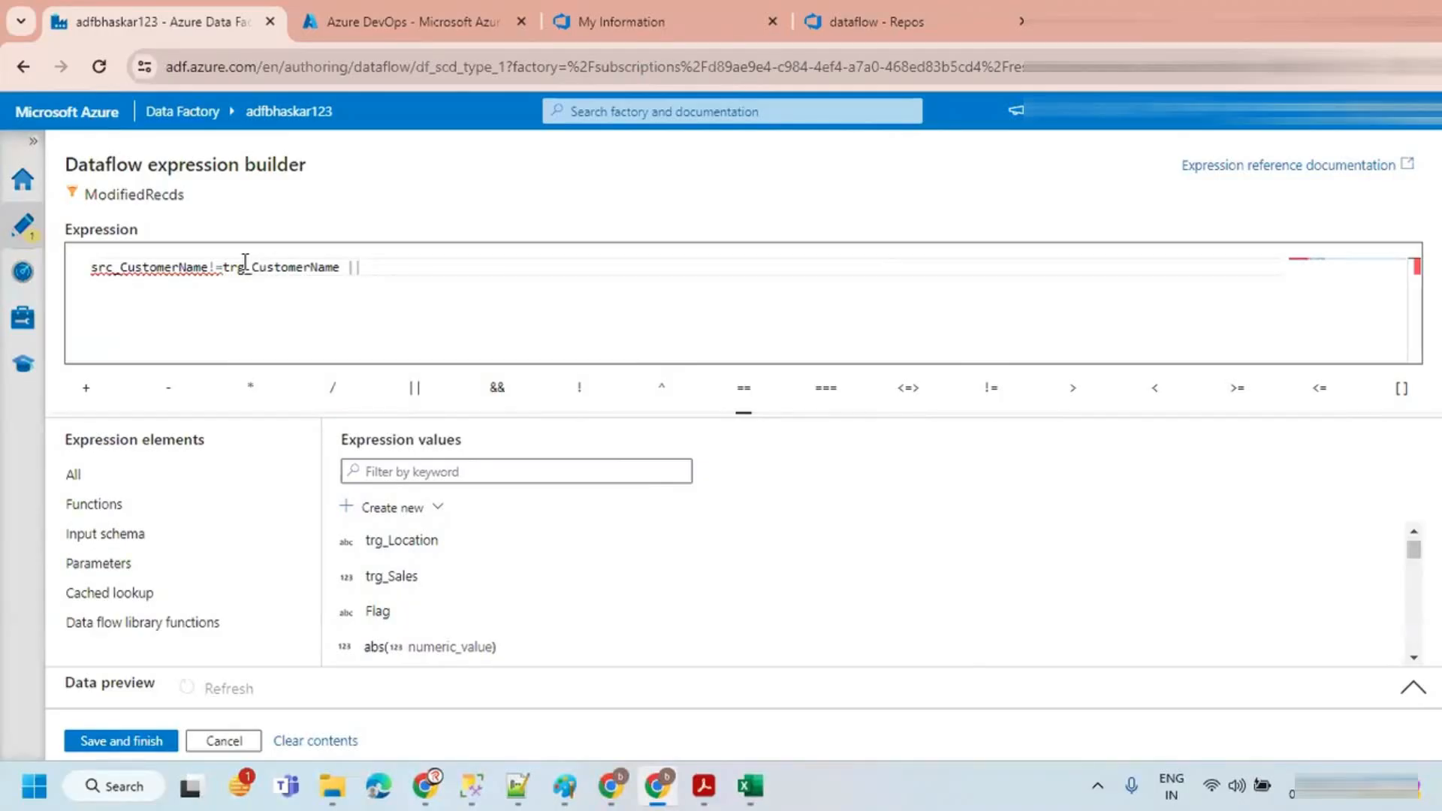
Step: Extend the filter expression with || src_Location!=trg_Location
type("||")
type("src")
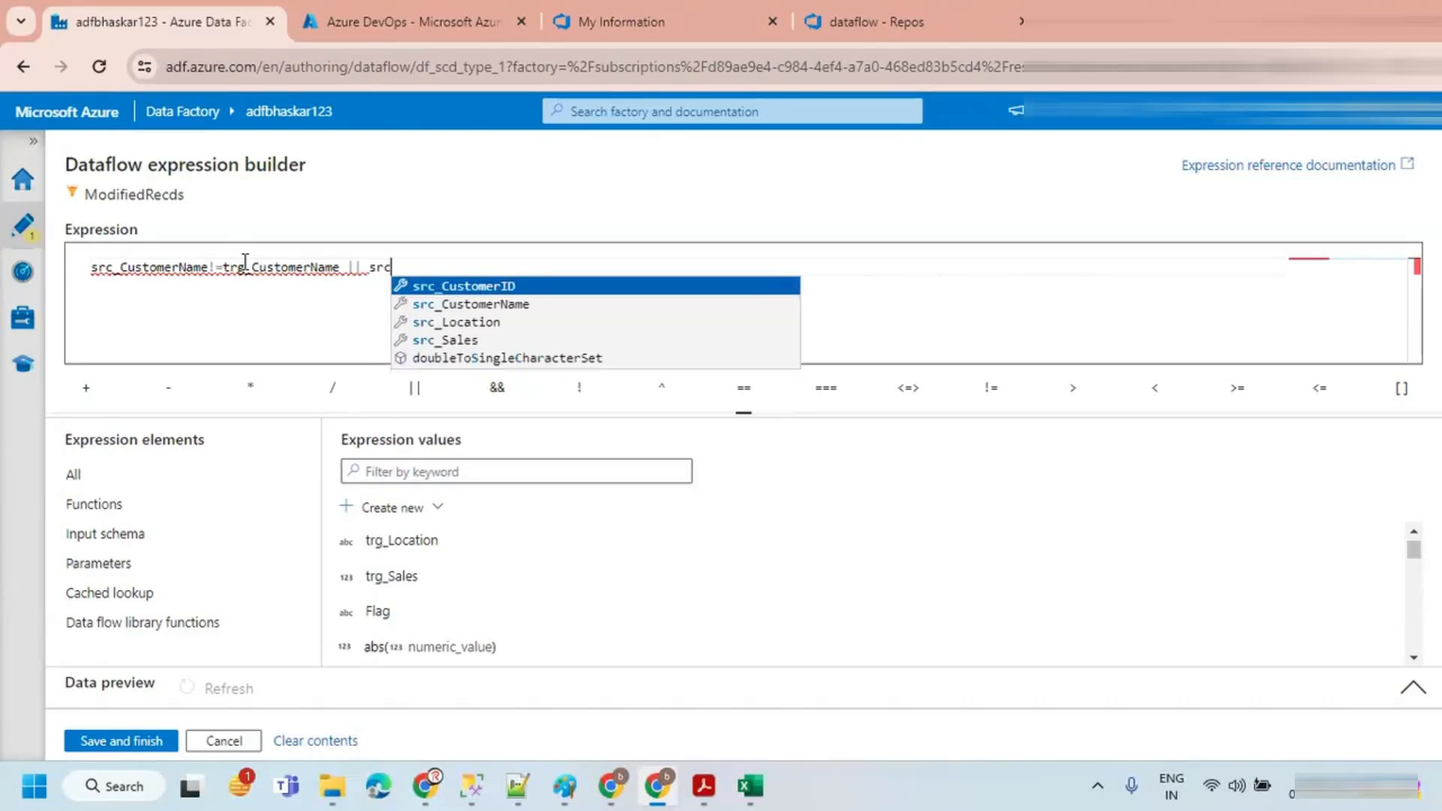
key("Down")
key("Down")
key("Return")
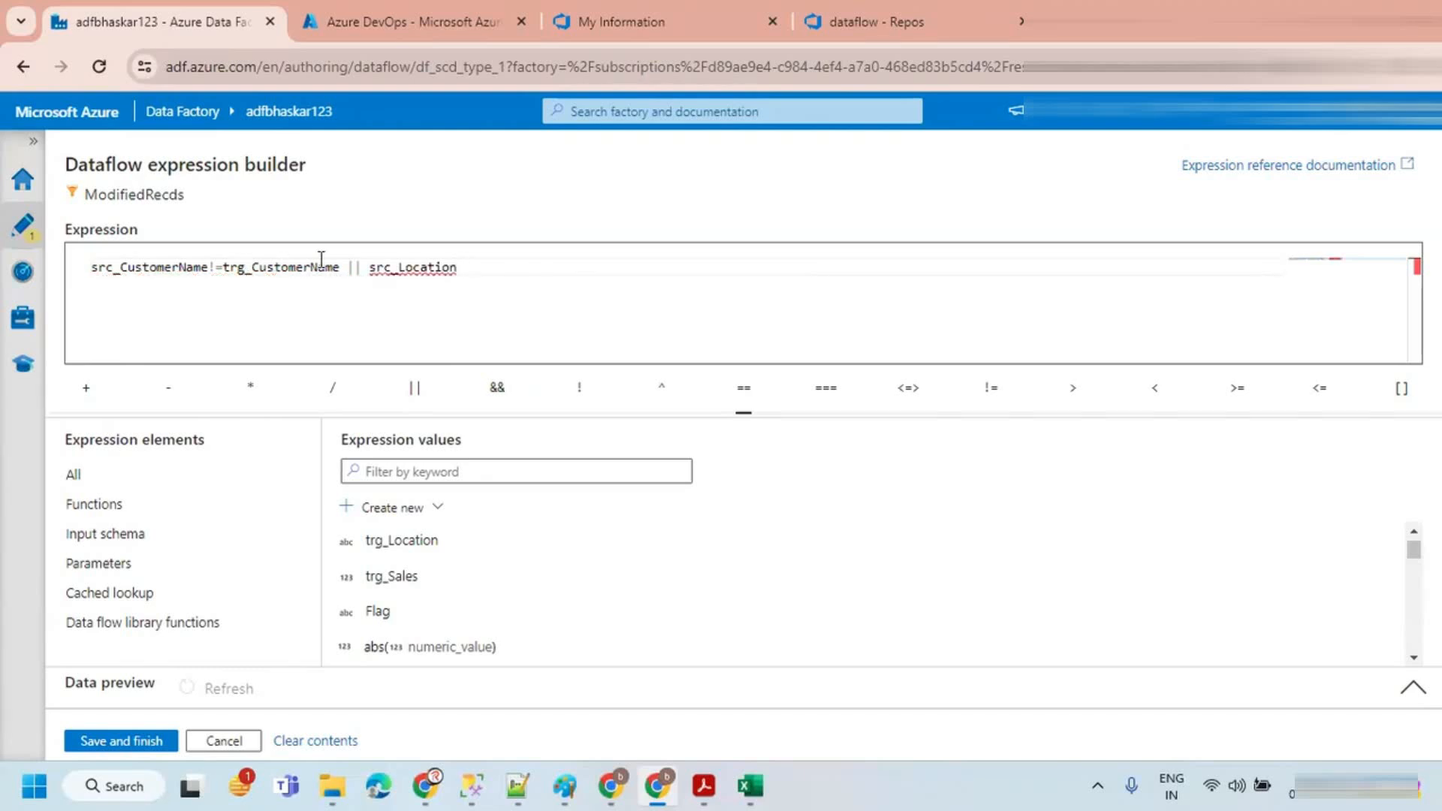
left_click(977, 391)
type("tra")
key("BackSpace")
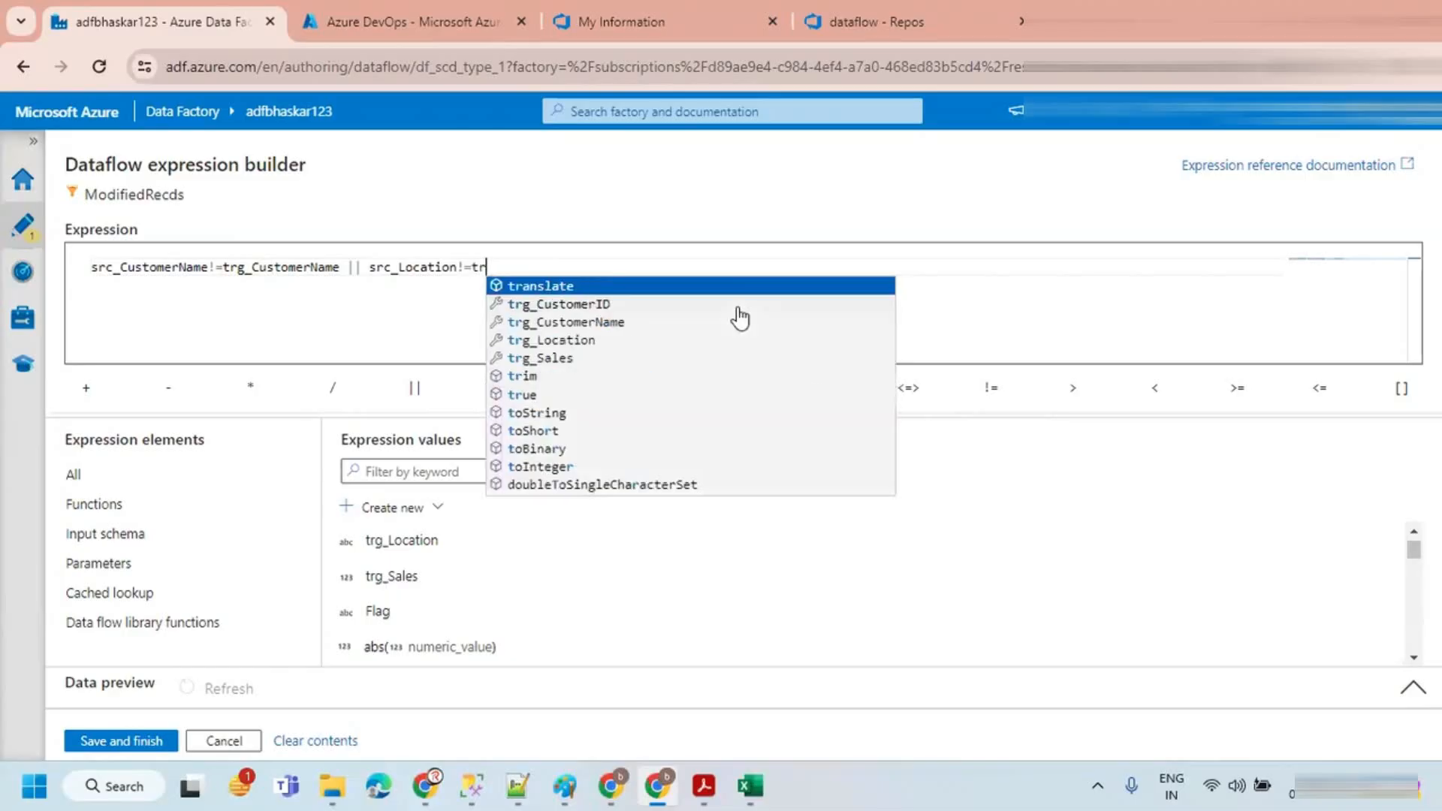
type("g")
key("Down")
key("Down")
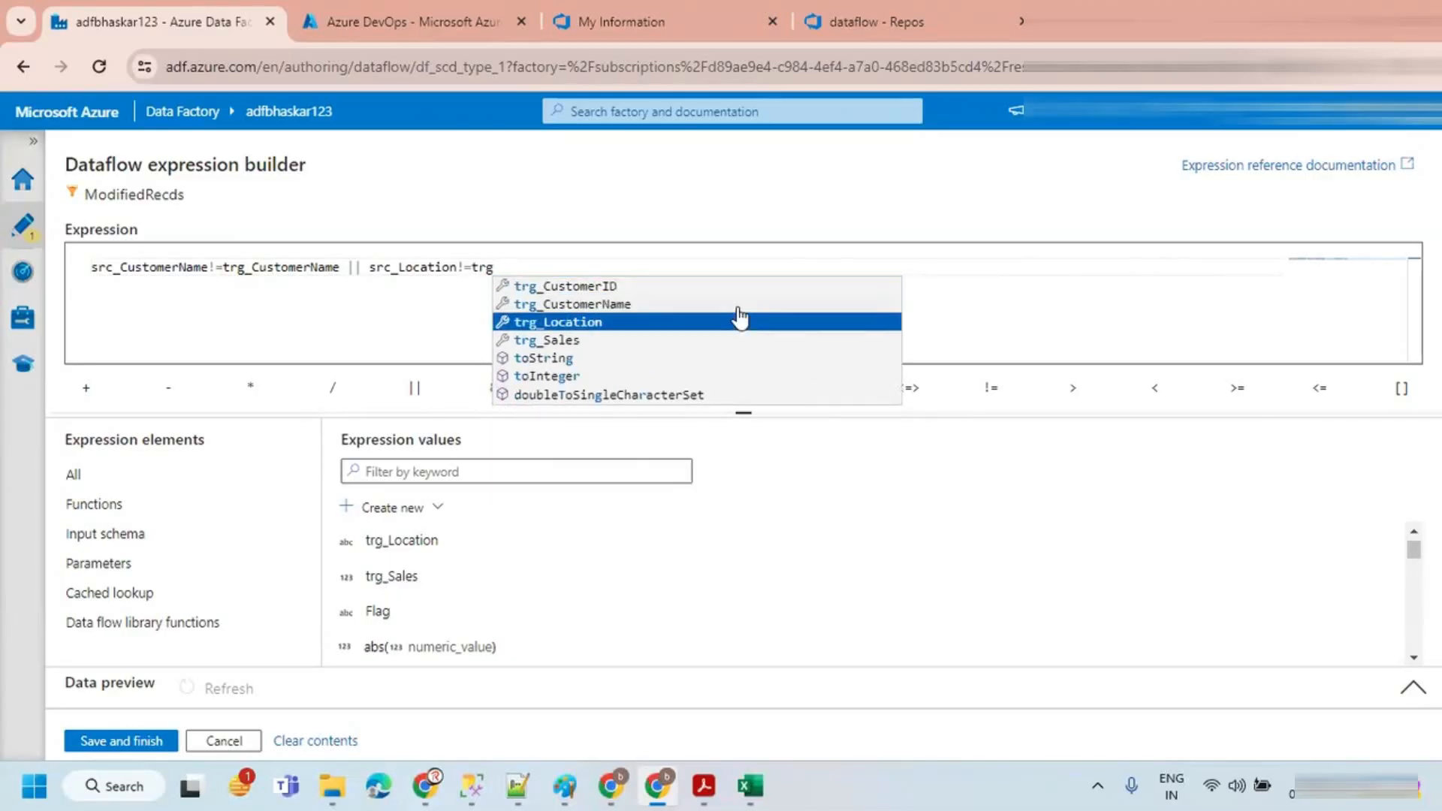
key("Return")
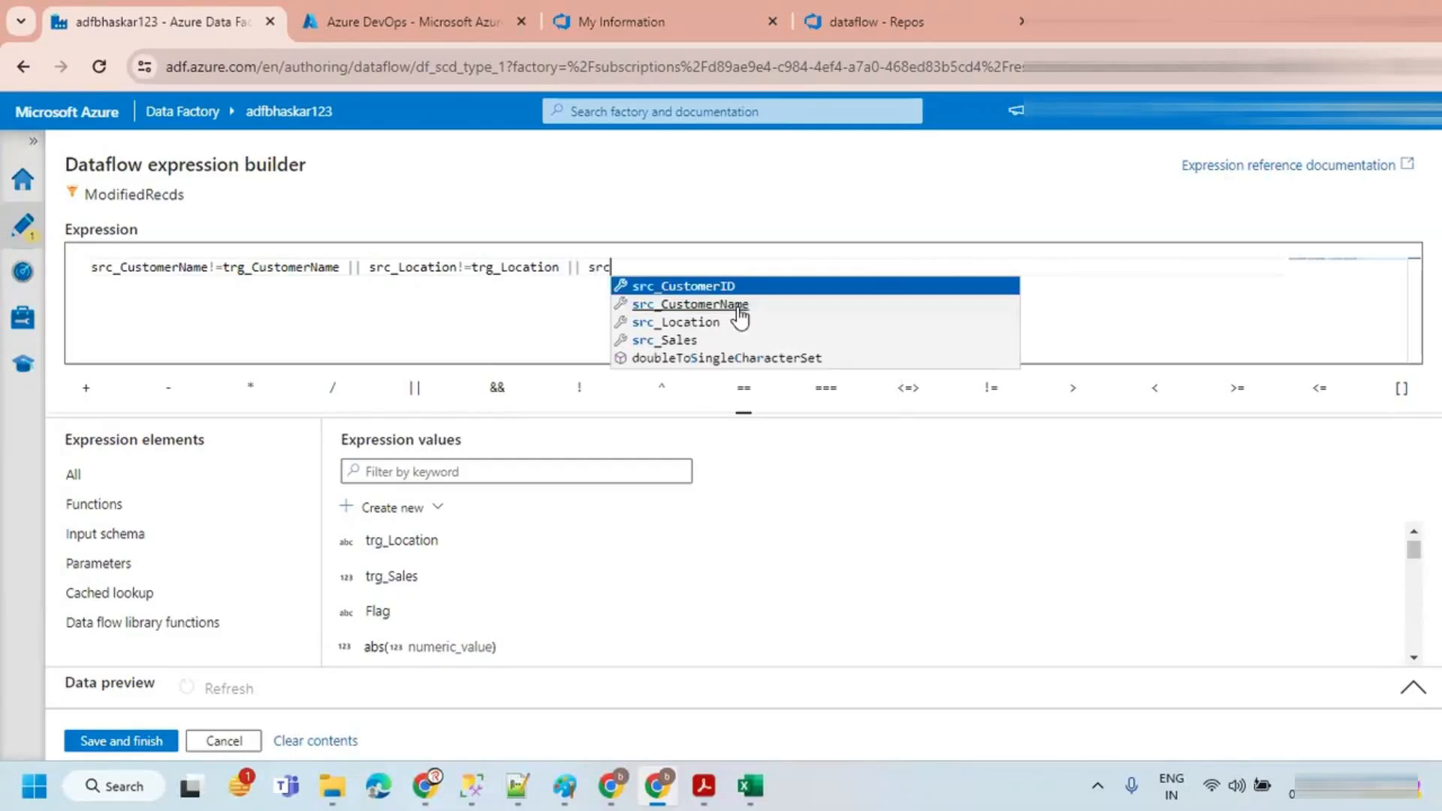
Step: Complete the filter expression with || src_Sales!=trg_Sales
key("Down")
key("Down")
key("Down")
key("Return")
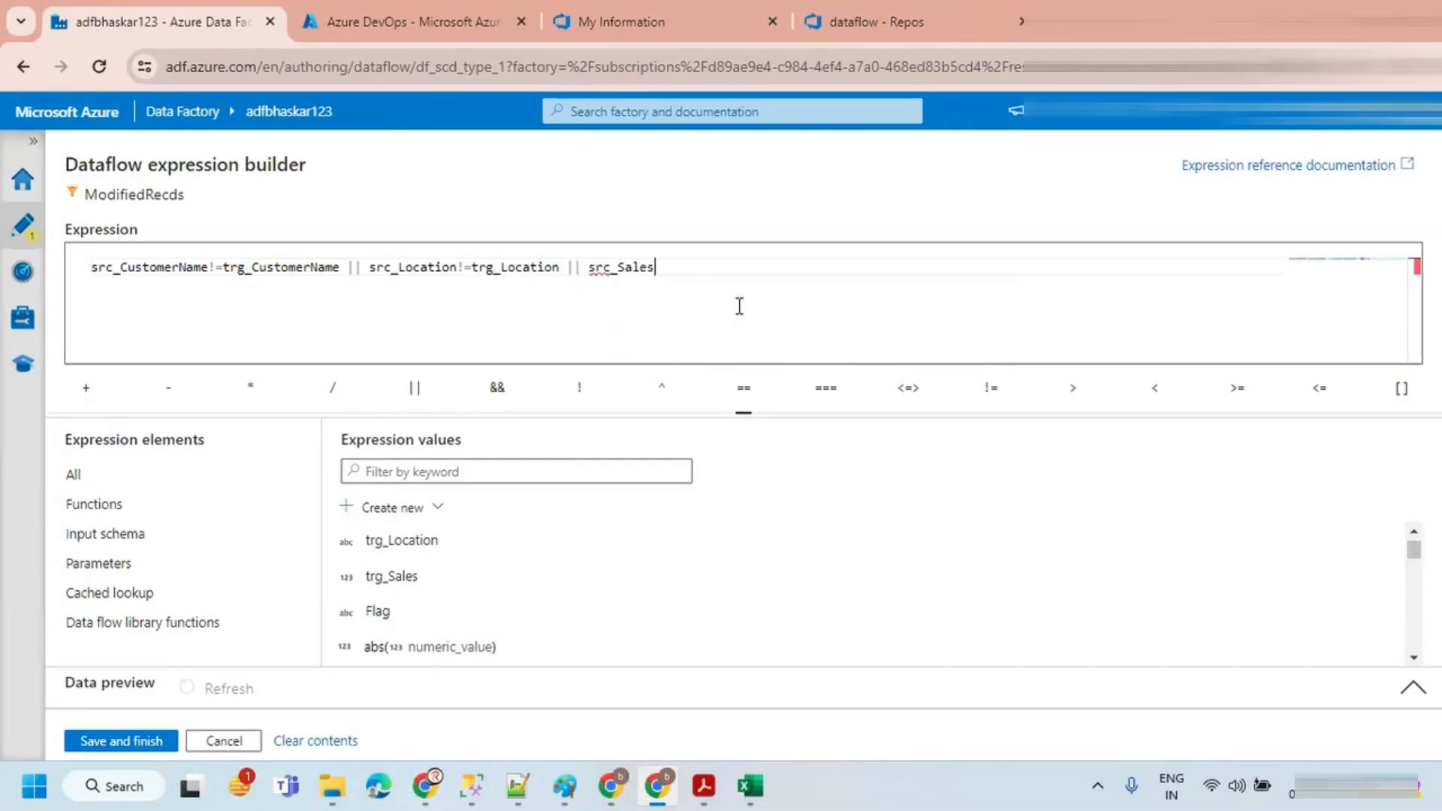
left_click(989, 390)
type("trg")
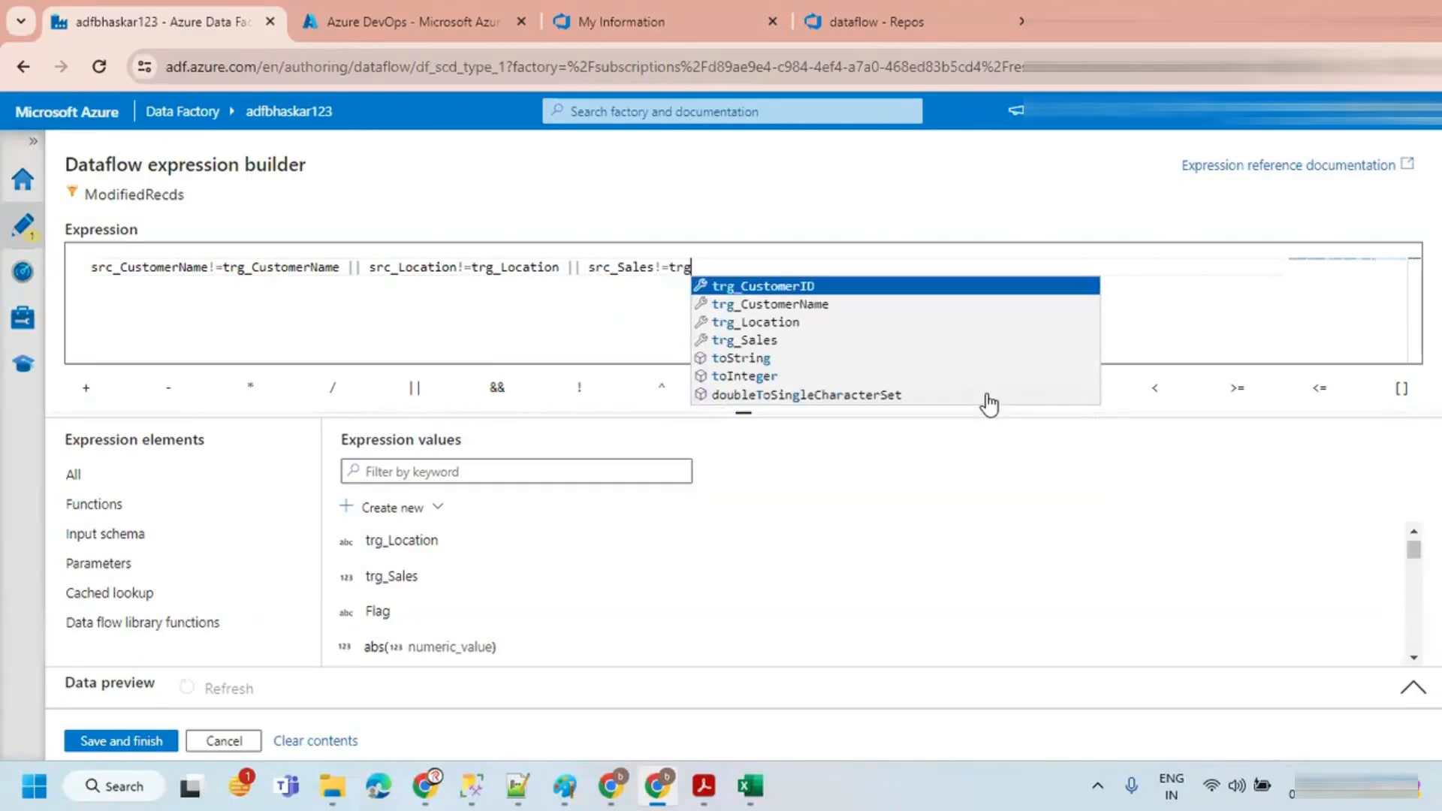
key("Down")
key("Down")
key("Down")
key("Down")
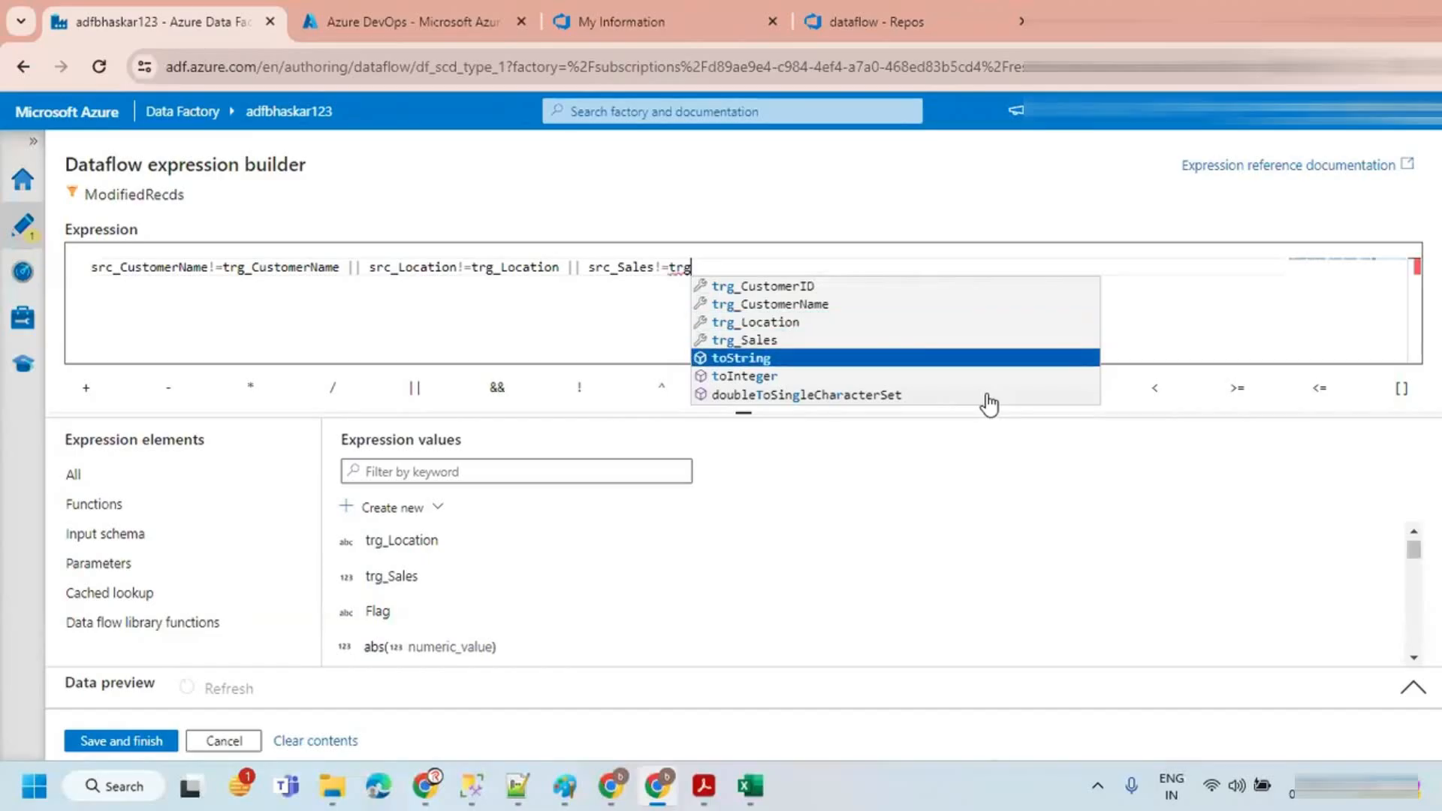
key("Up")
key("Return")
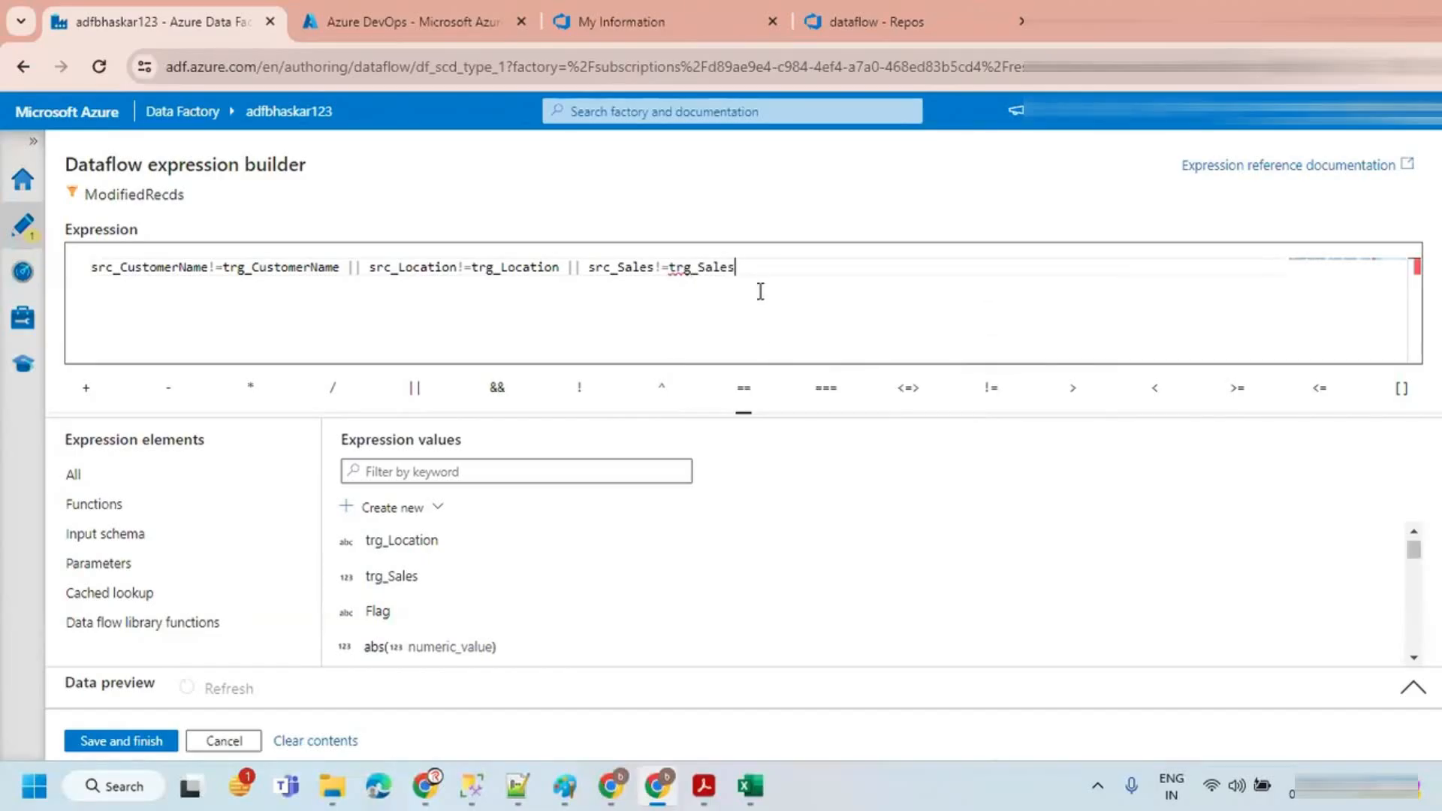
Step: Save the filter expression and preview the ModifiedRecds filter's output
left_click_drag(749, 271, 281, 254)
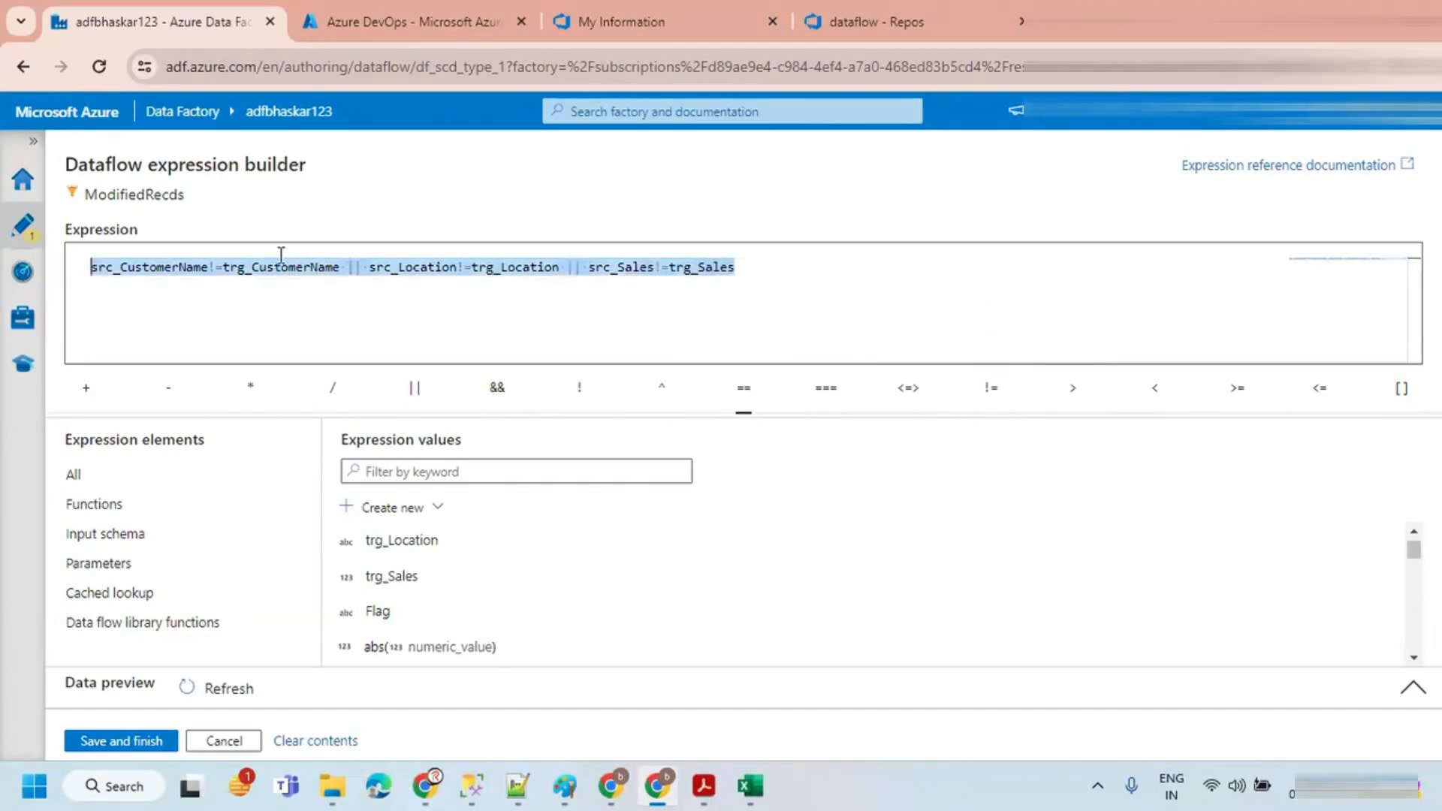
left_click(193, 311)
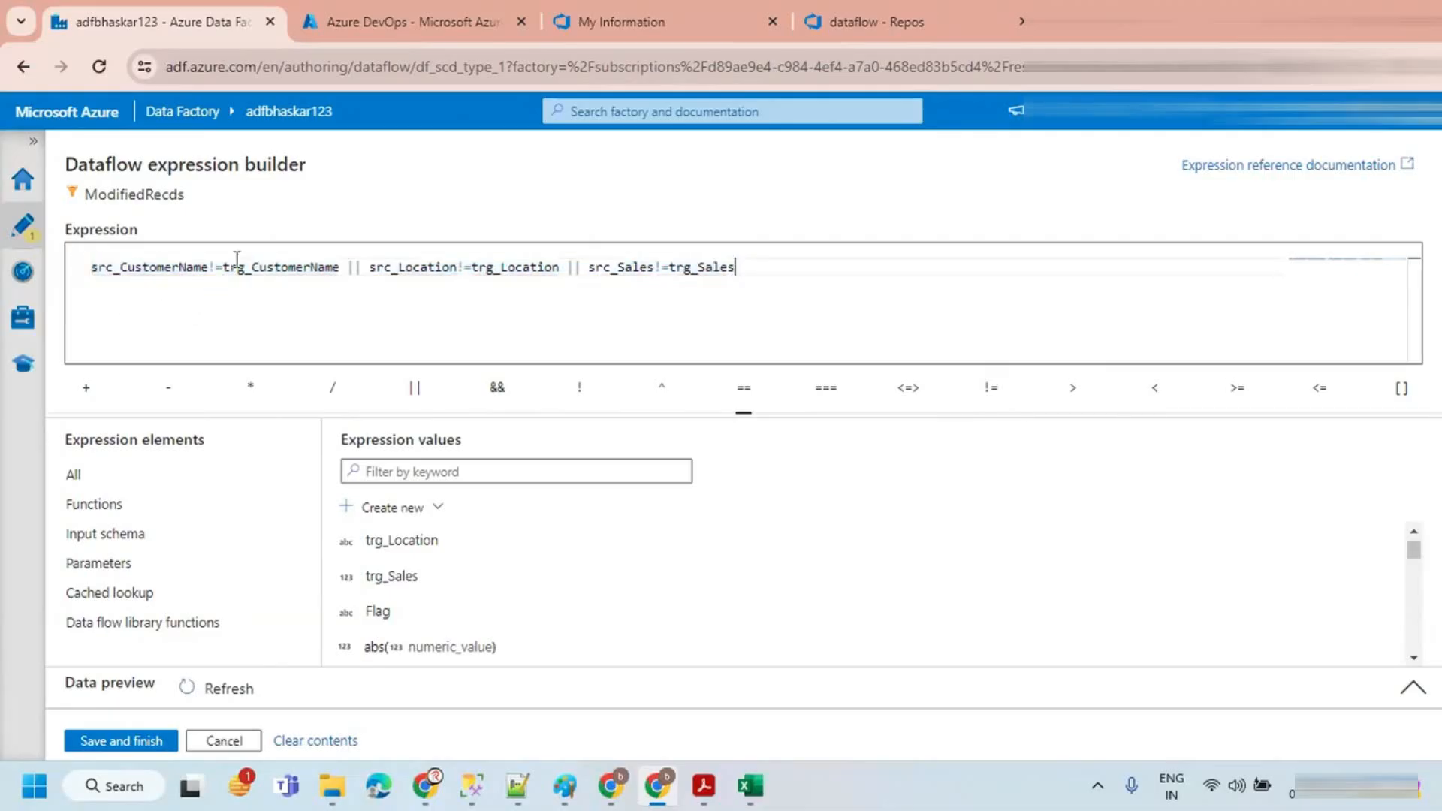
left_click(125, 743)
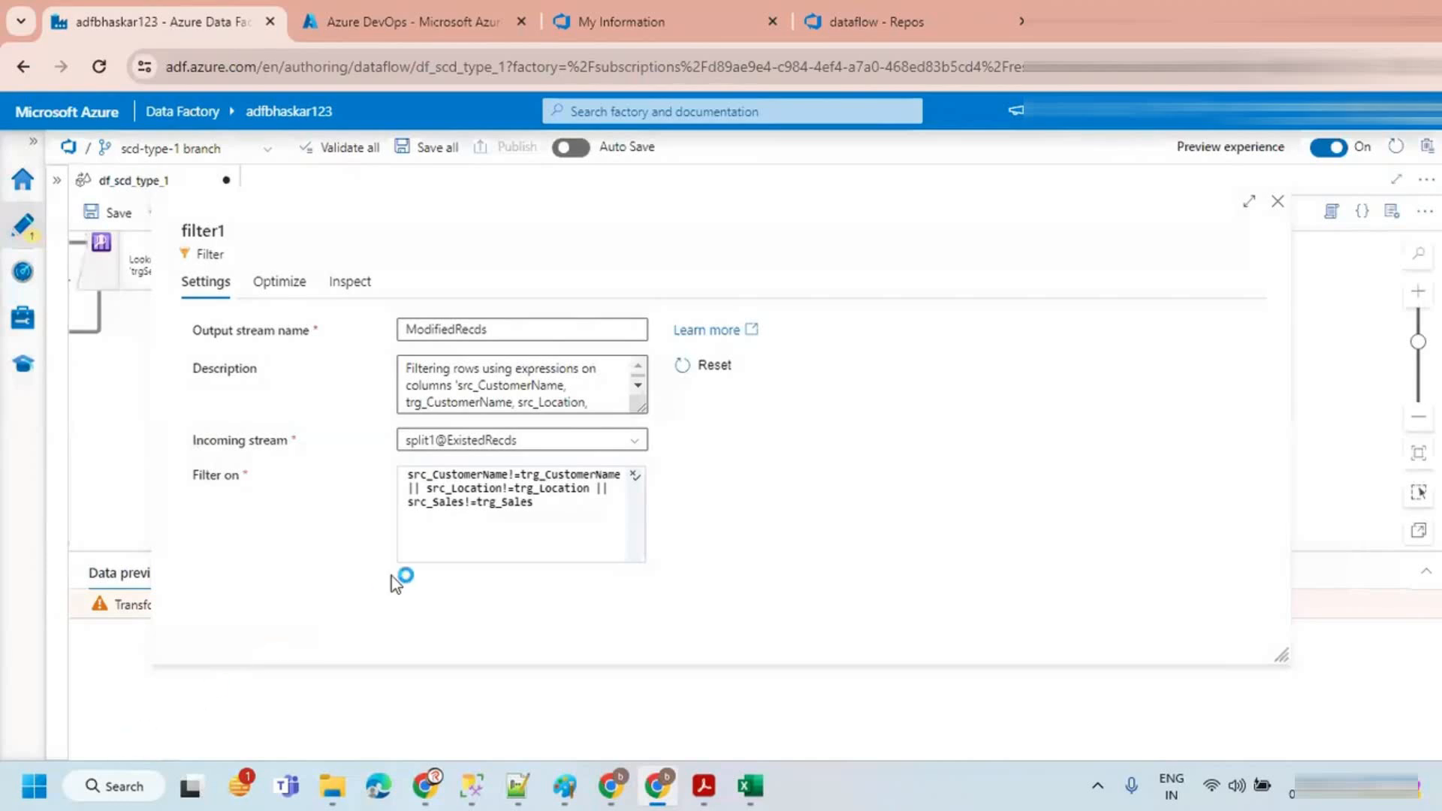
left_click(1278, 205)
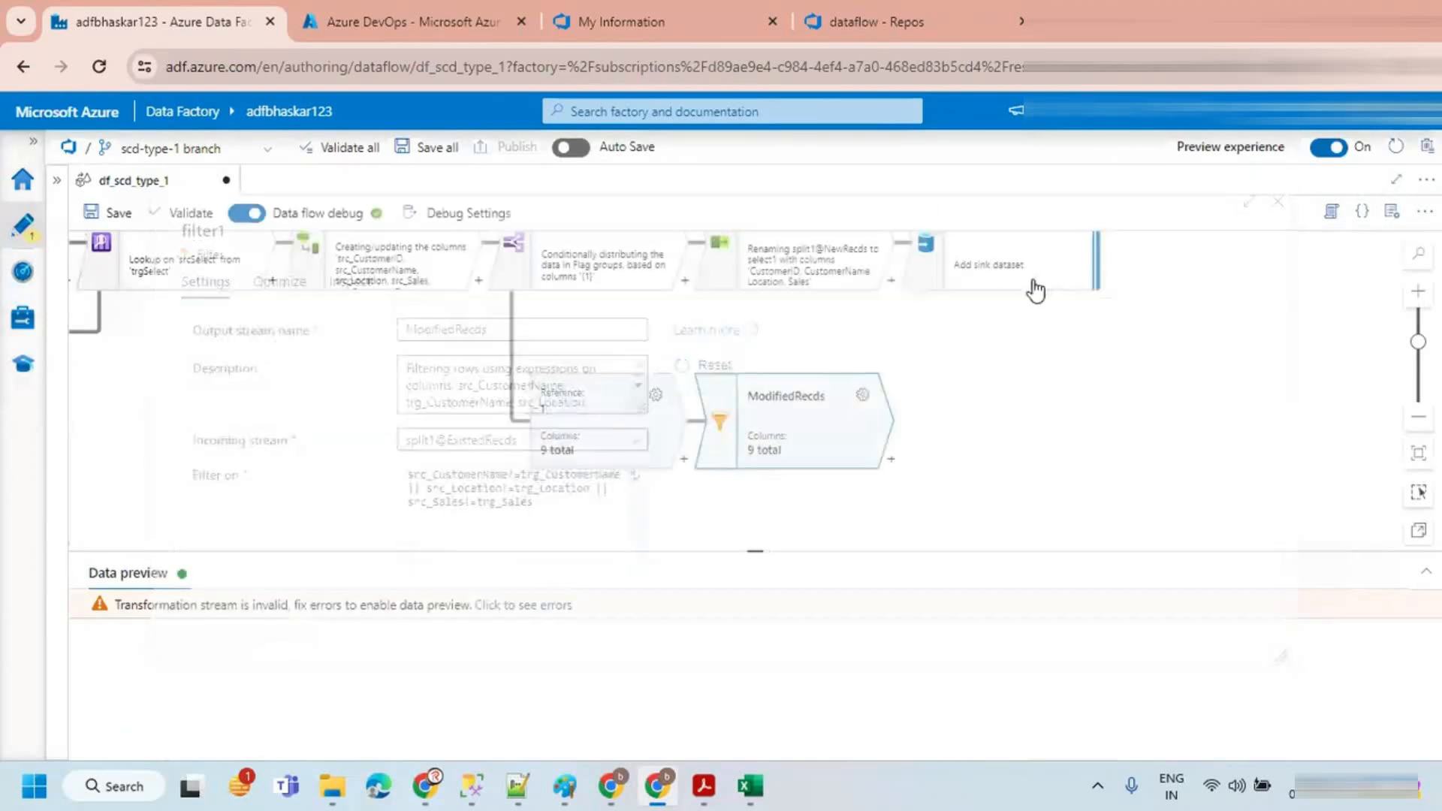
left_click(243, 437)
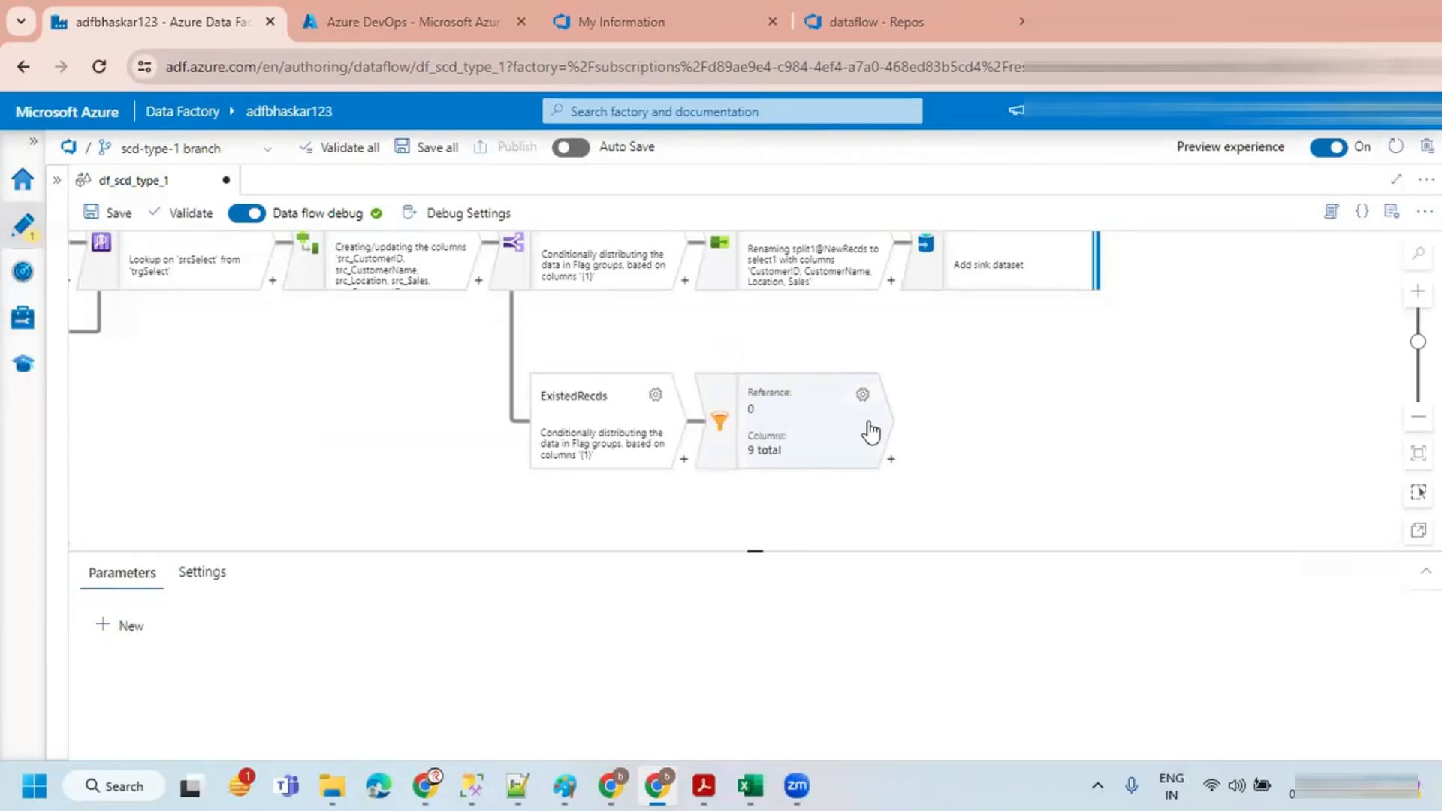
left_click(841, 412)
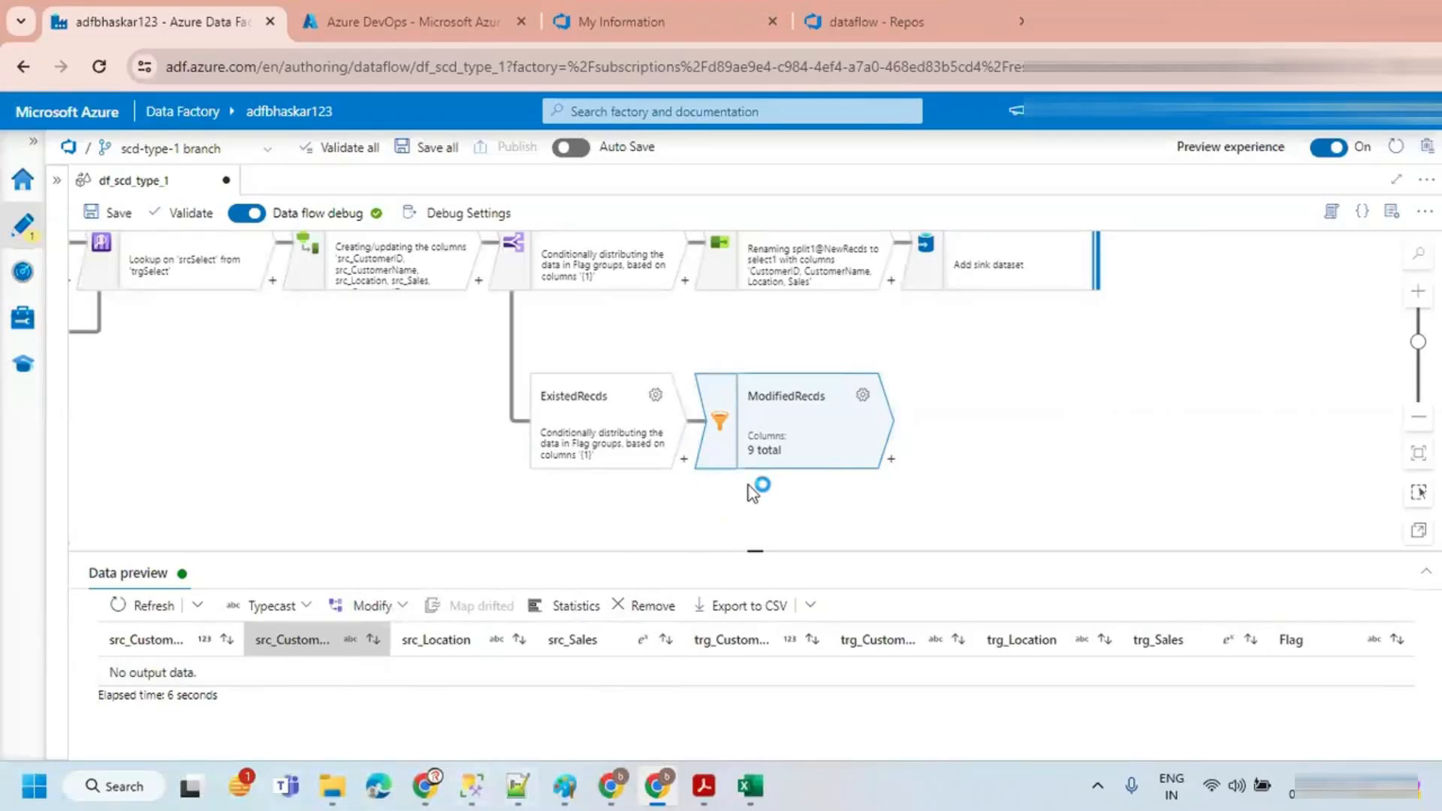
Step: Switch to SQL Server Management Studio and duplicate the INSERT statement for customer 102 in the SOURCE script
left_click(468, 789)
left_click(908, 248)
left_click_drag(989, 259, 367, 263)
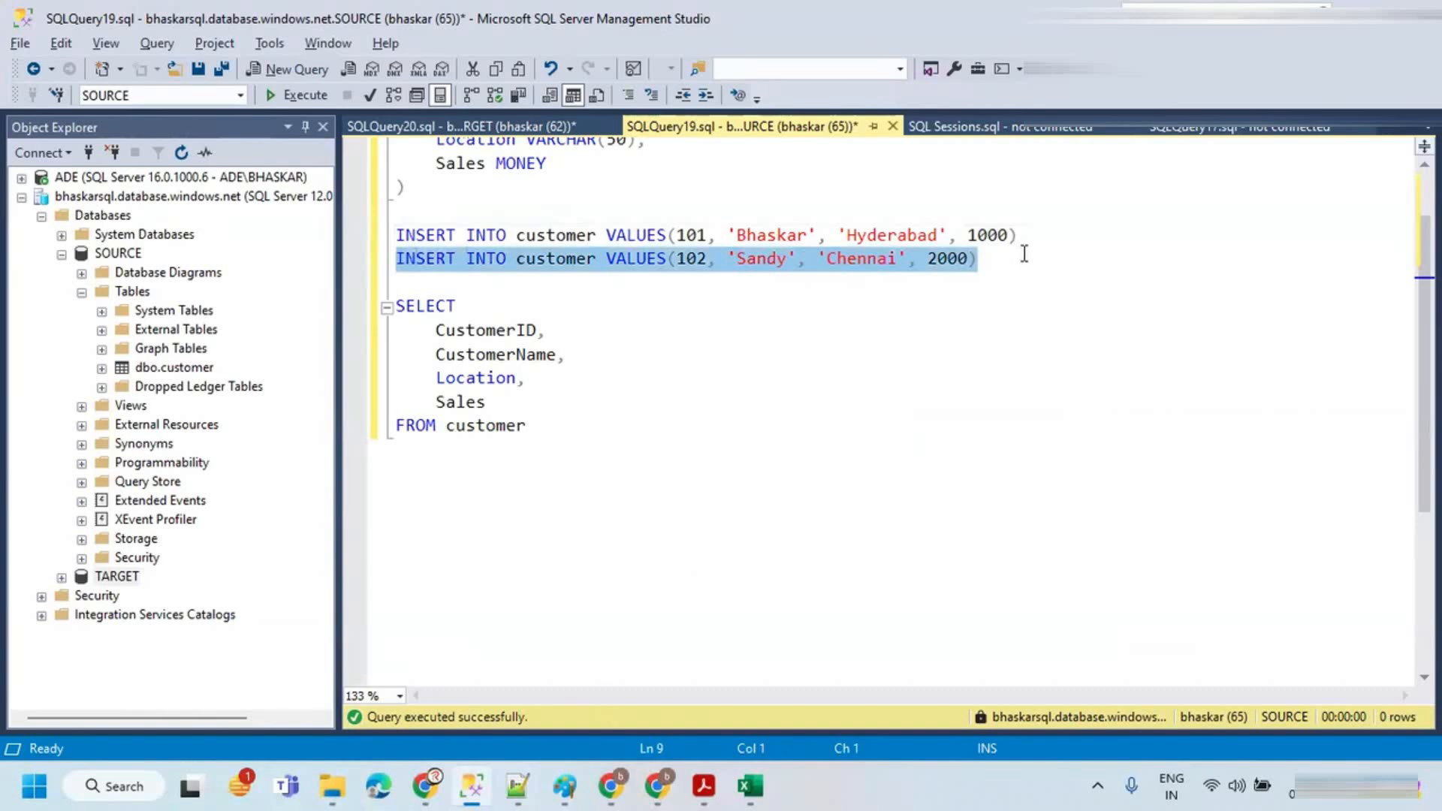
key("ctrl+c")
left_click(1023, 253)
key("Return")
key("ctrl+v")
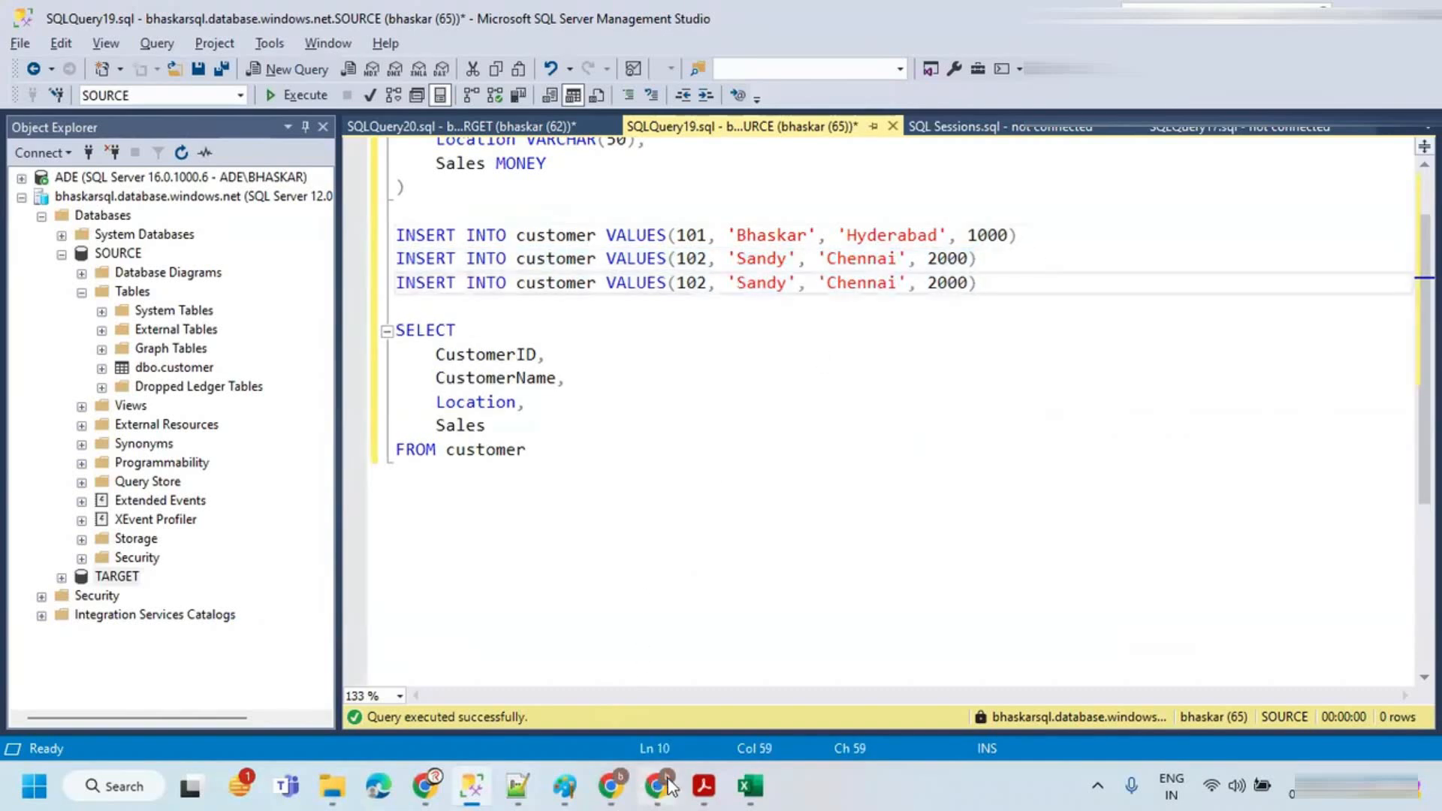
Step: Edit the duplicated row to customer ID 103 with a new customer name, location 'Bangalore' and sales 5000
mouse_move(623, 786)
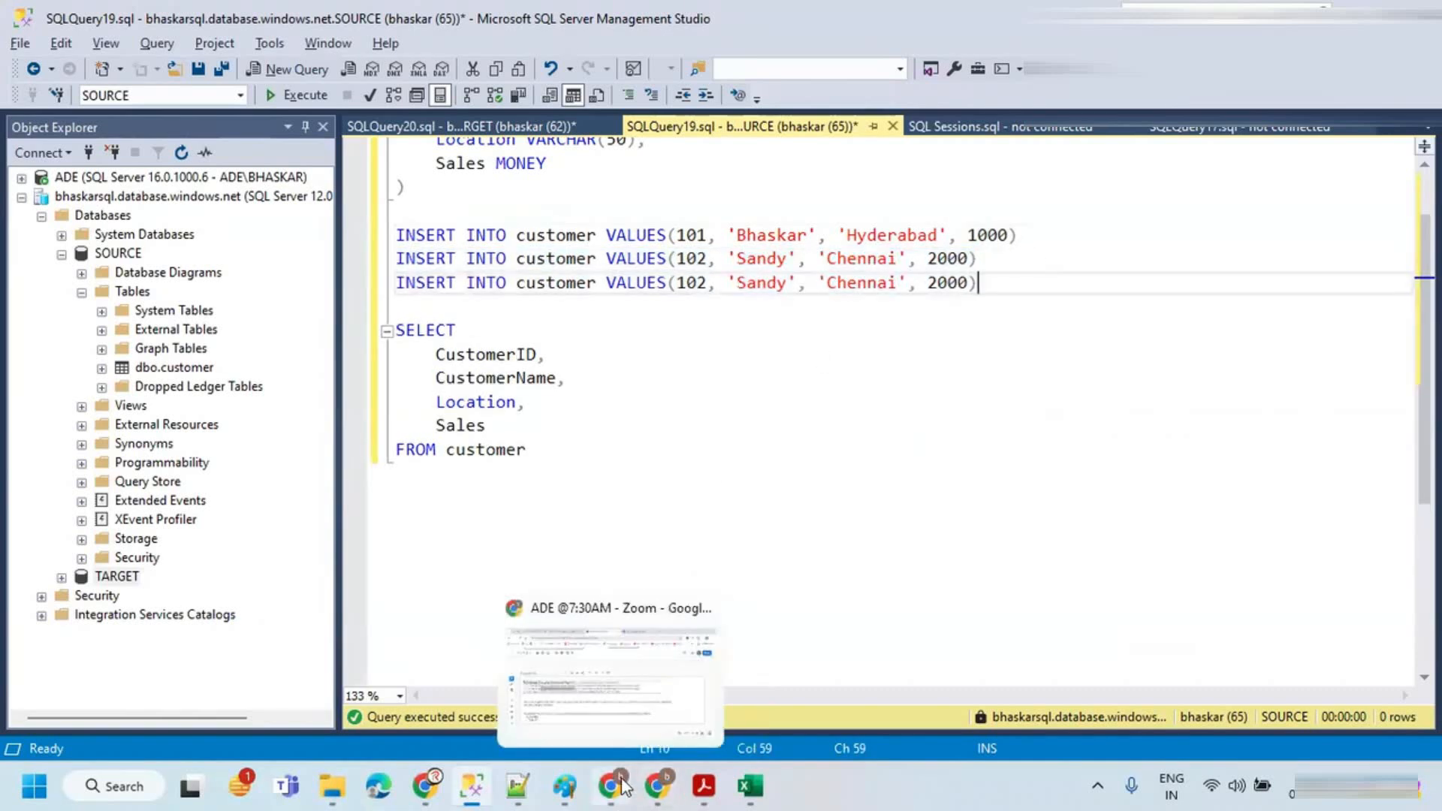
left_click(750, 787)
key("alt+Tab")
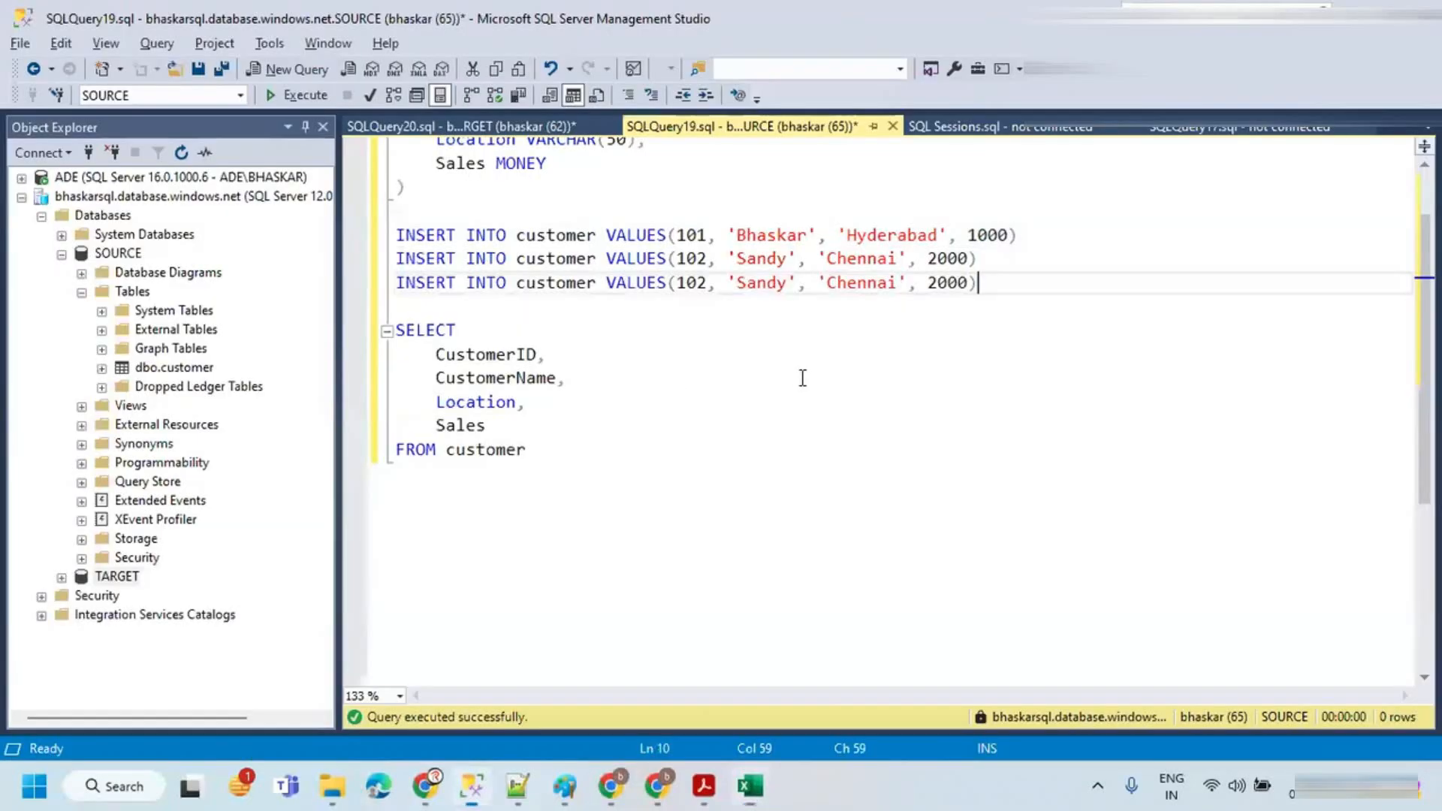
left_click(707, 283)
key("BackSpace")
type("3")
double_click(750, 290)
type("Raja")
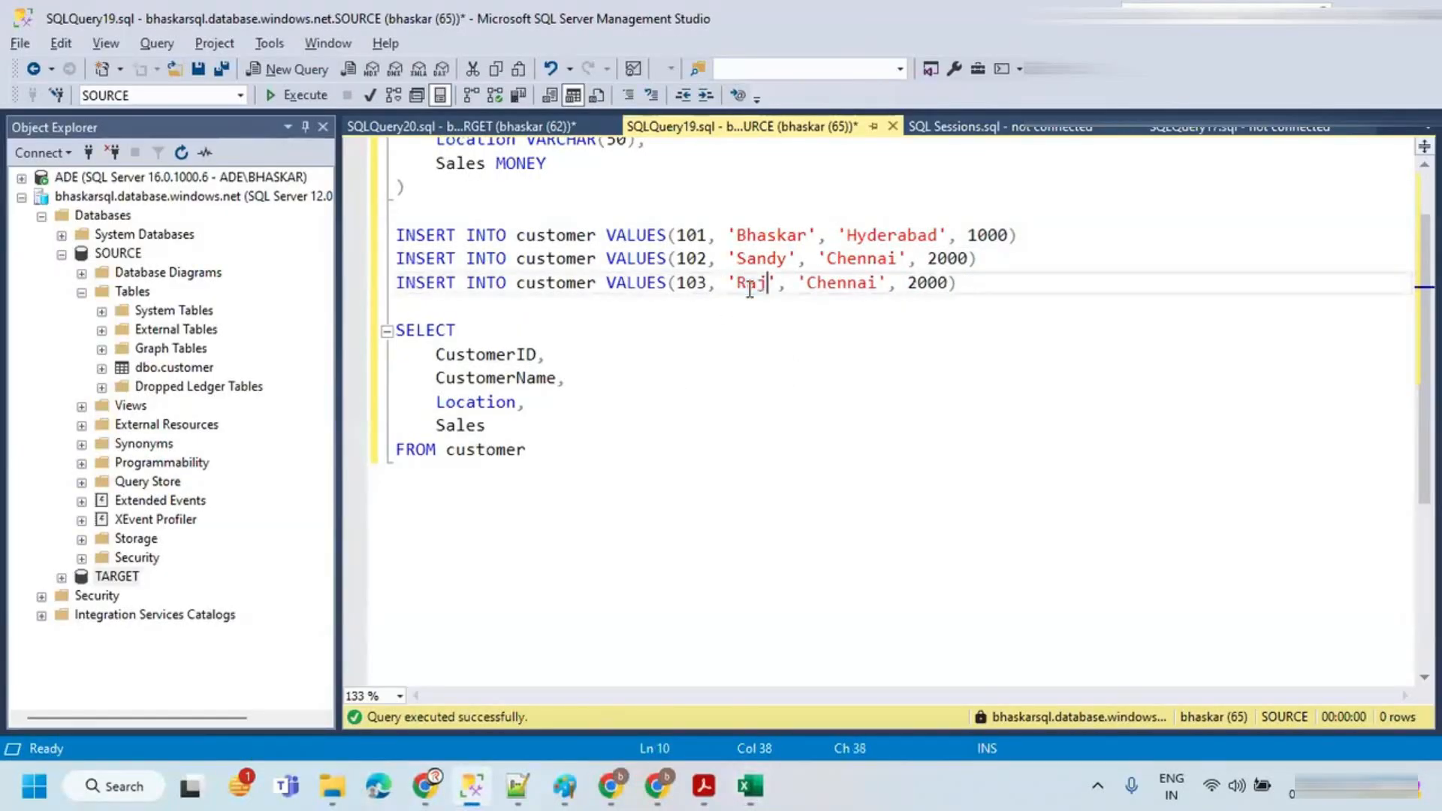
double_click(853, 283)
type("Bang")
type("galor")
left_click(862, 293)
key("BackSpace")
left_click(897, 282)
type("e")
key("alt+Tab")
key("alt+Tab")
left_click(948, 282)
key("BackSpace")
type("5")
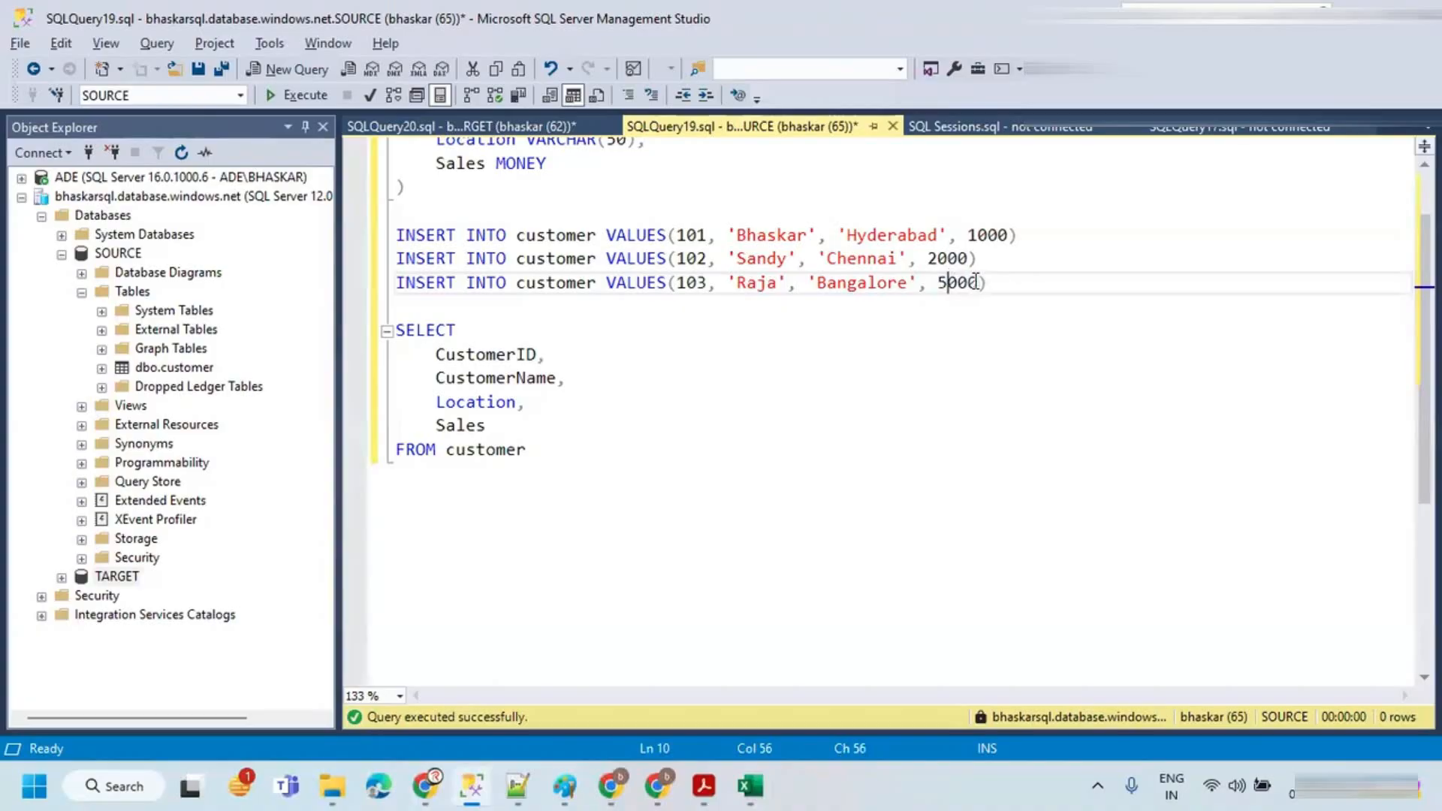
Step: Run the new INSERT statement for customer 103 against the SOURCE database
left_click_drag(986, 283, 346, 286)
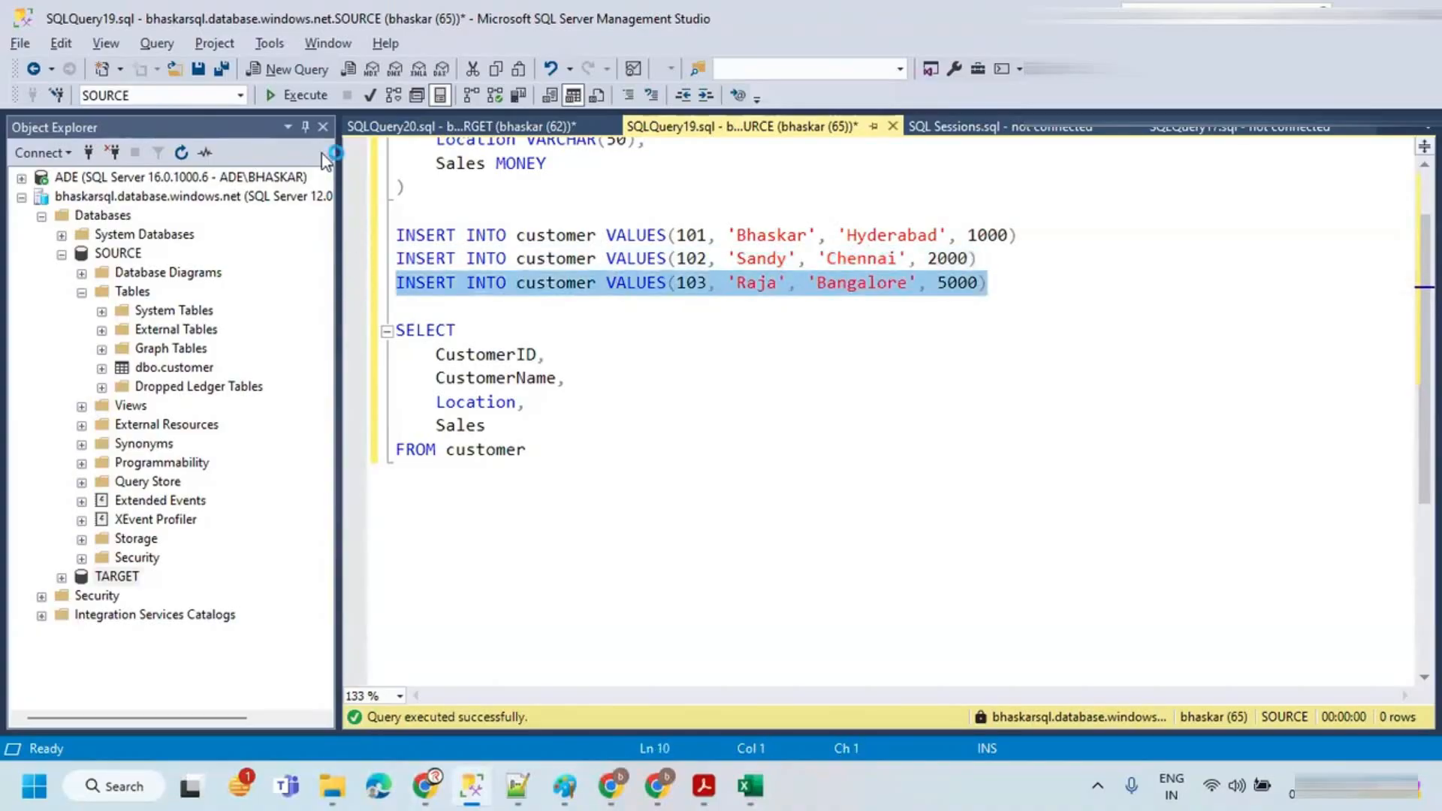
left_click(273, 96)
key("alt+Tab")
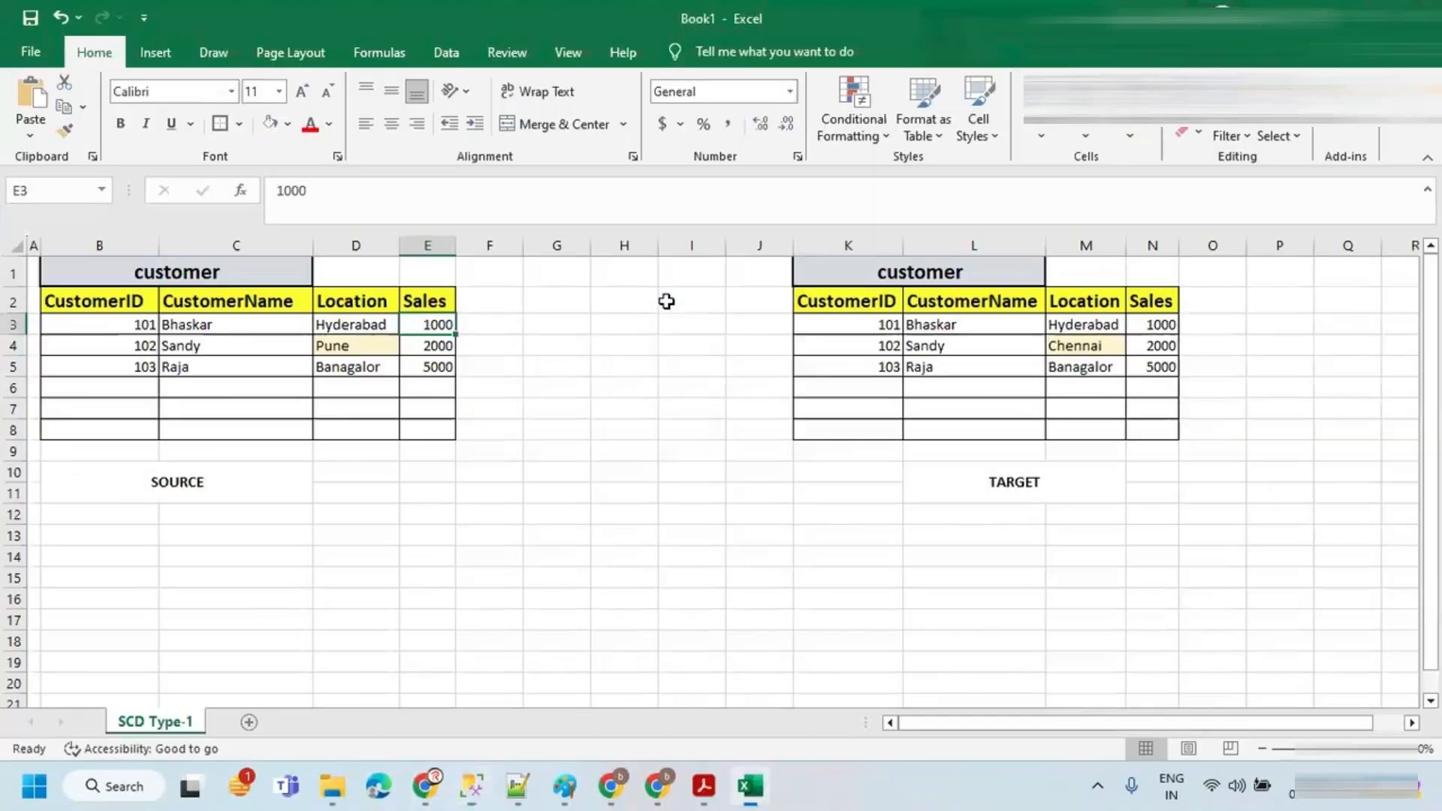
key("alt+Tab")
Step: Run the INSERT statement for customer 101 against the TARGET database
left_click(729, 255)
left_click_drag(998, 254, 391, 262)
left_click(443, 129)
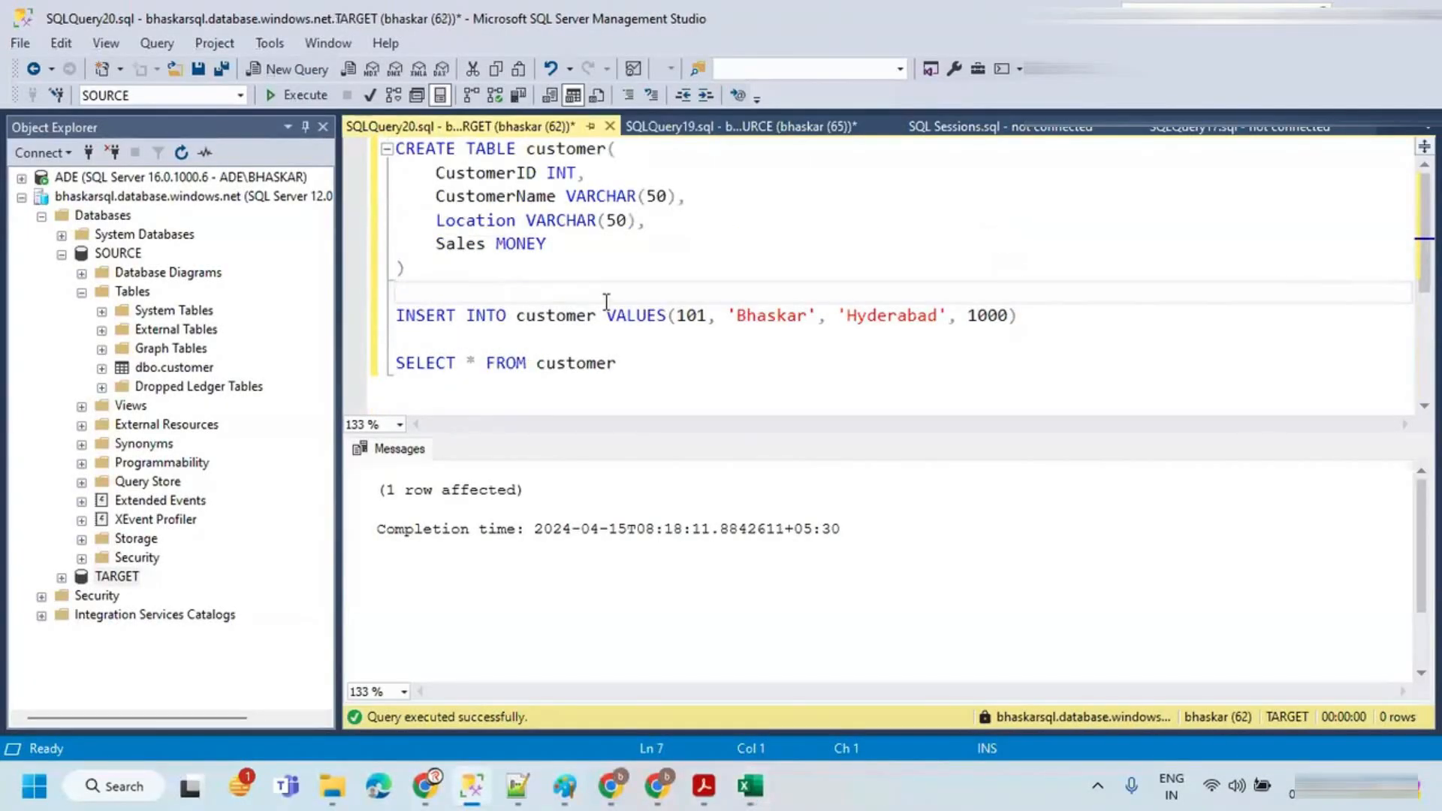
left_click_drag(1029, 308, 396, 291)
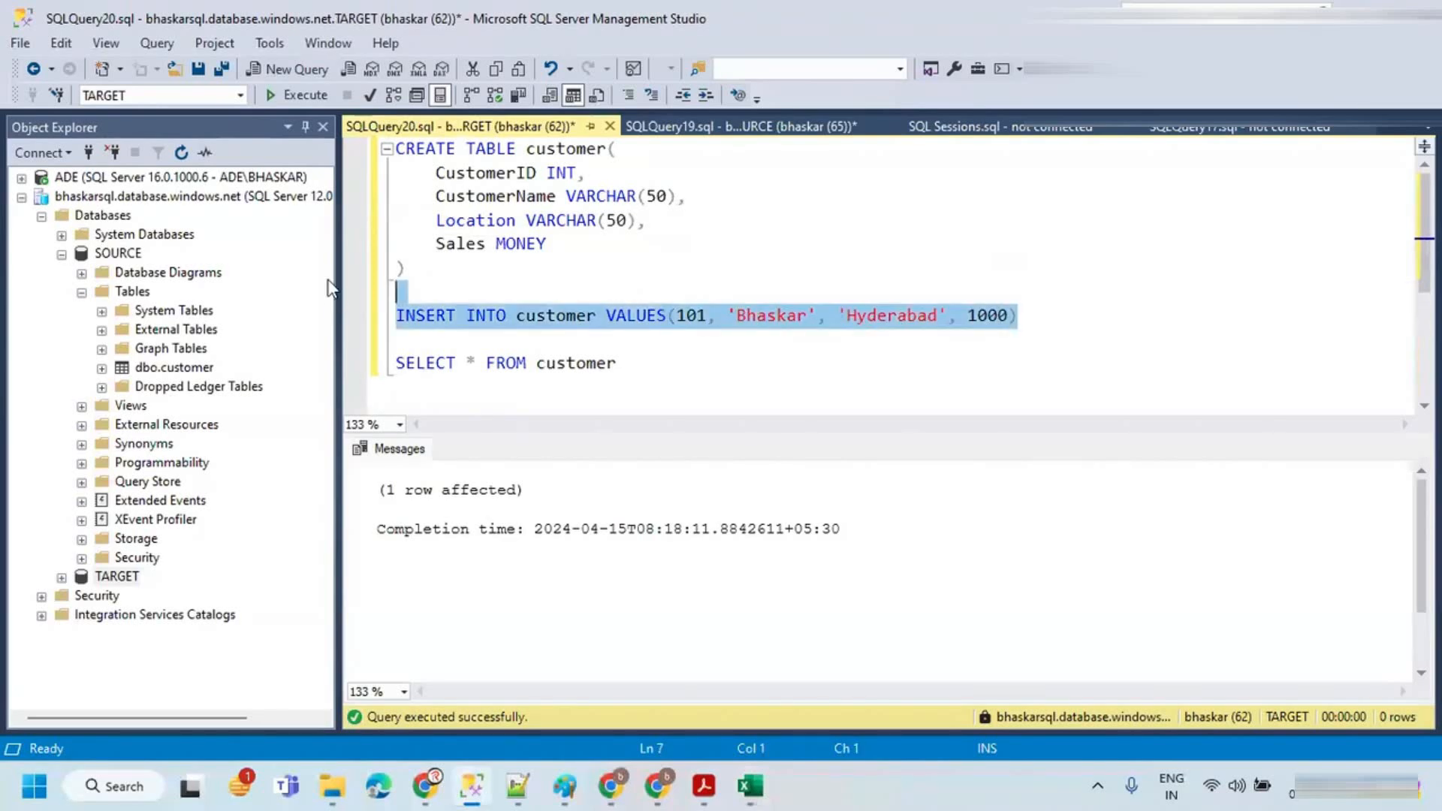
left_click(291, 96)
left_click(578, 319)
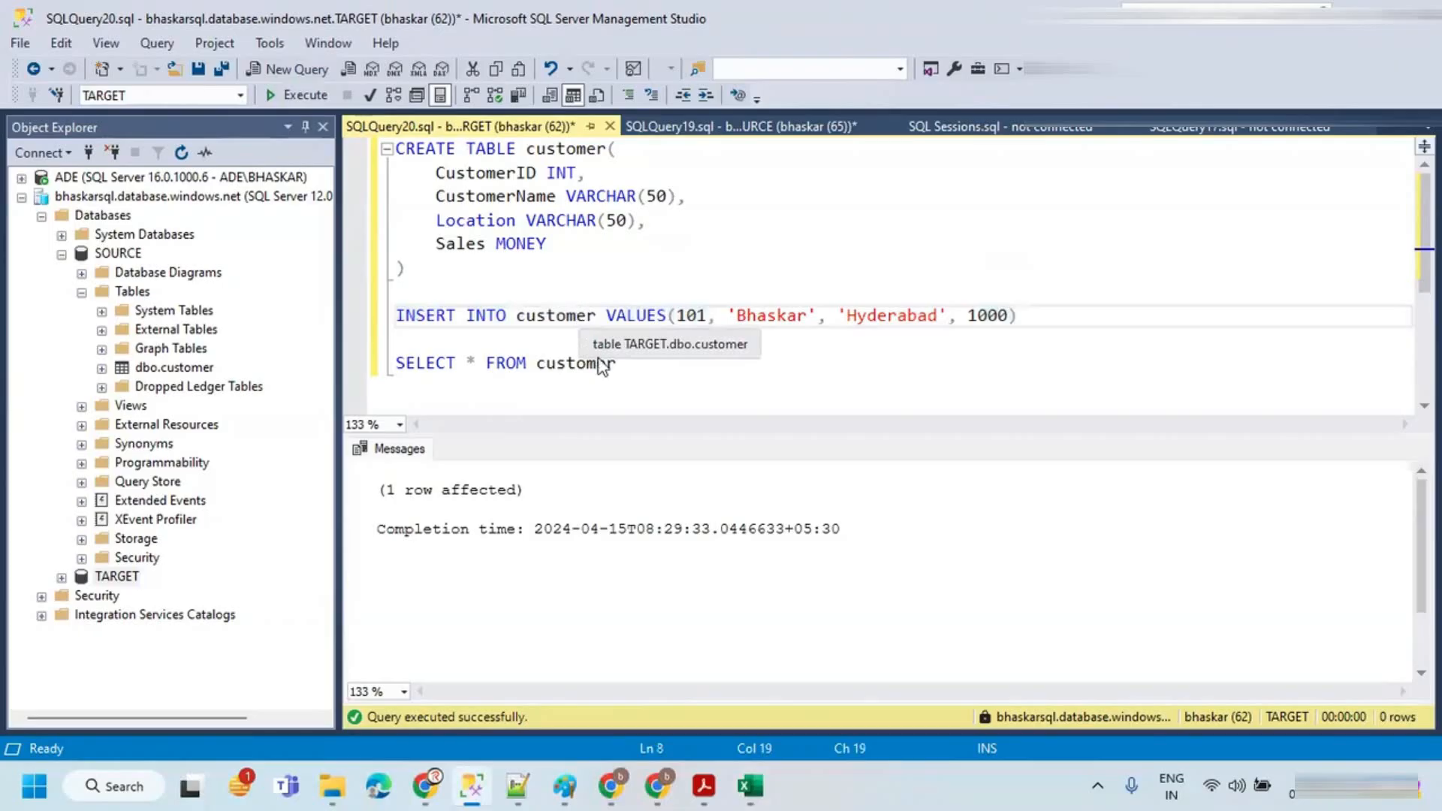
Step: Add a TRUNCATE TABLE customer statement to the TARGET script and run it
left_click(629, 365)
double_click(557, 150)
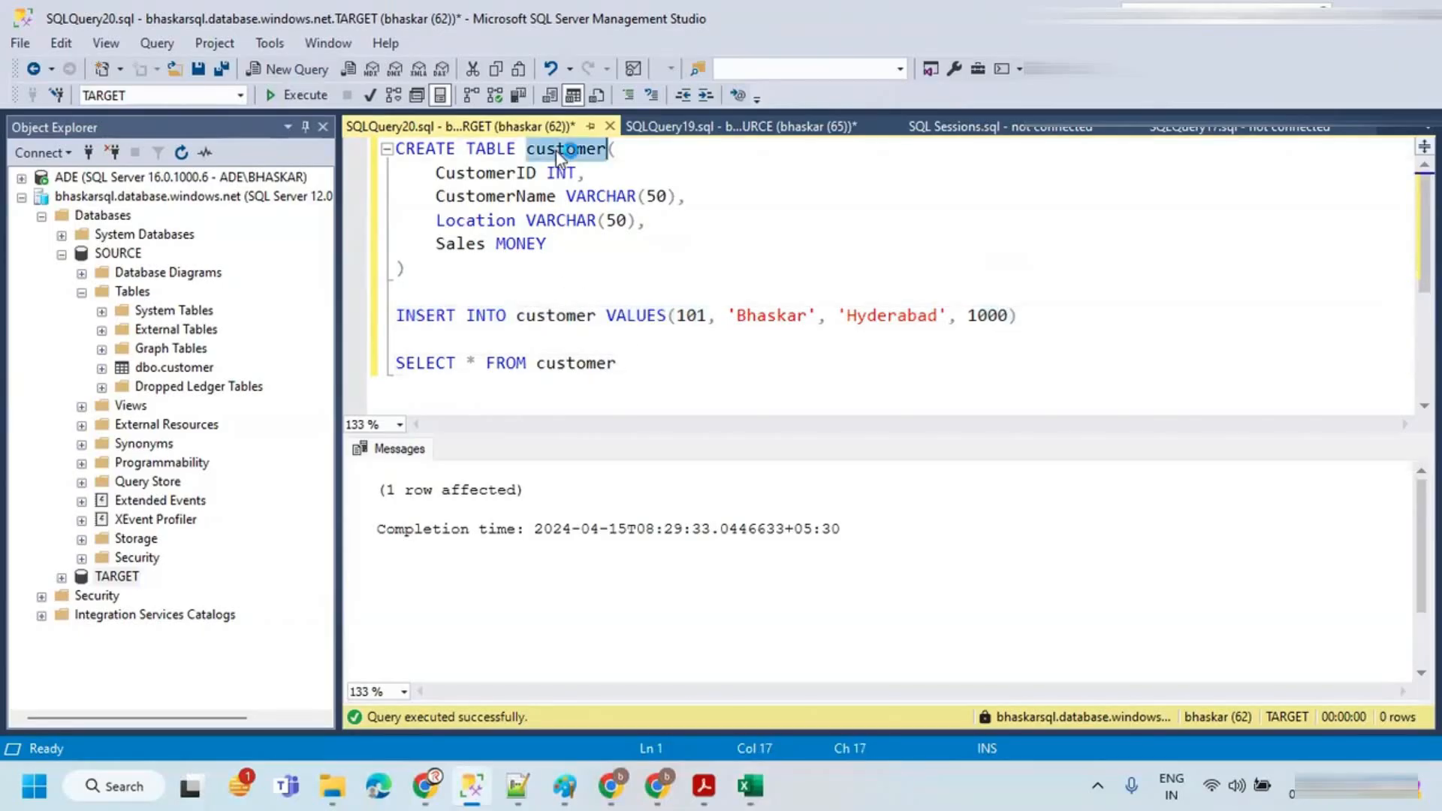
key("ctrl+r")
left_click(640, 366)
key("Return")
key("Return")
type("TRUNCA")
key("BackSpace")
key("BackSpace")
type("NCATE TABLE customer")
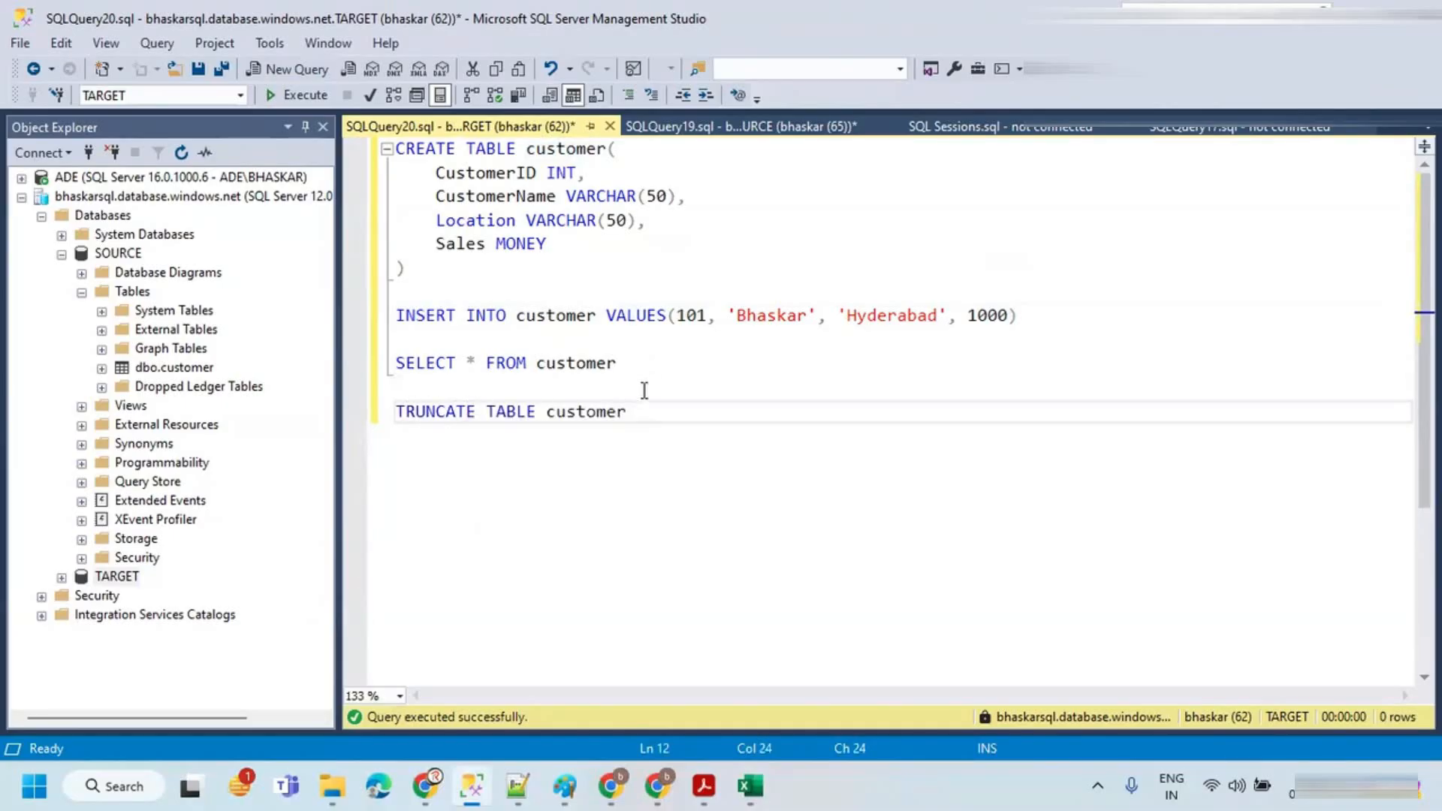
left_click_drag(656, 417, 389, 414)
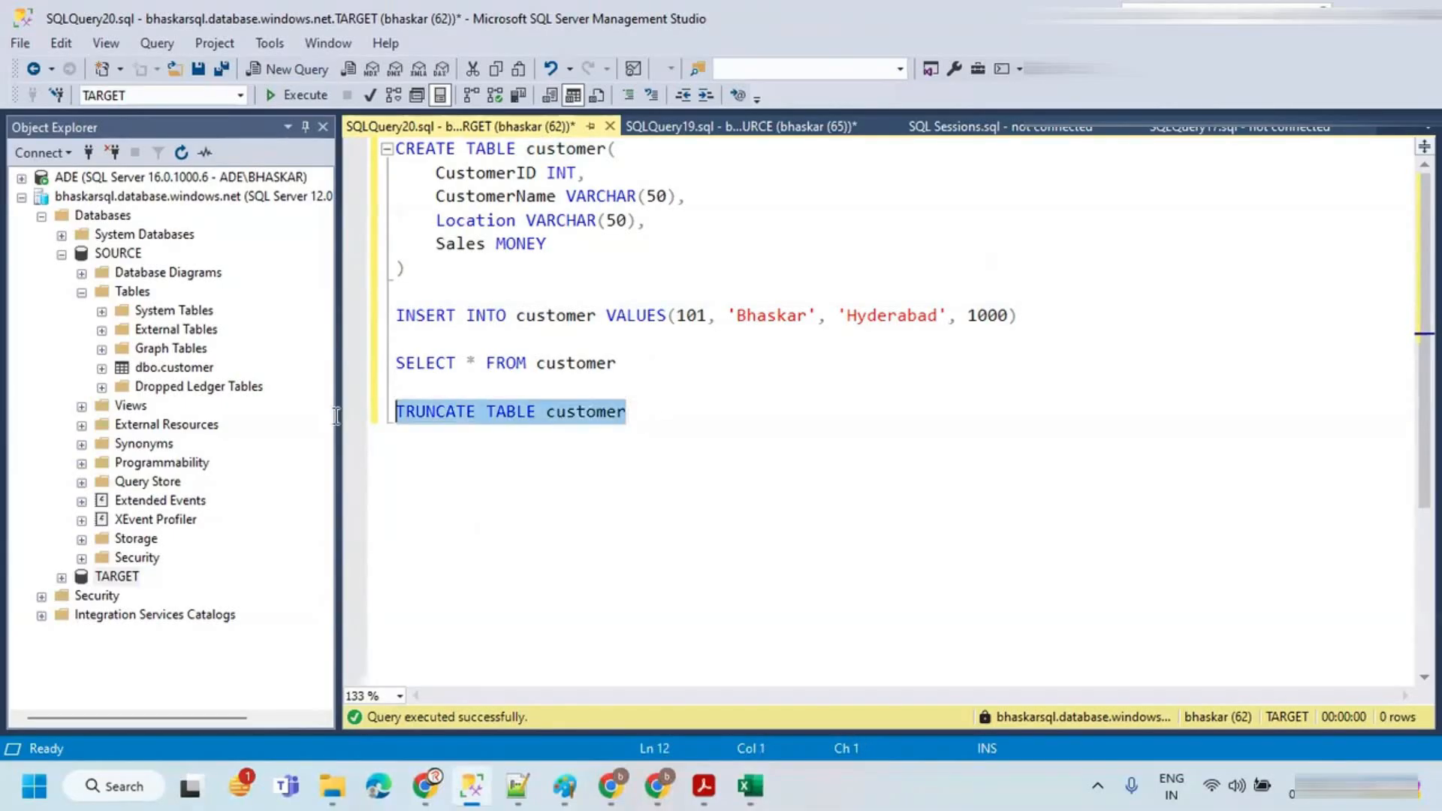
left_click(299, 95)
Step: Remove the TRUNCATE statement and rerun the INSERT statement for customer 101 on TARGET
key("Delete")
left_click_drag(1060, 306, 319, 300)
left_click(286, 96)
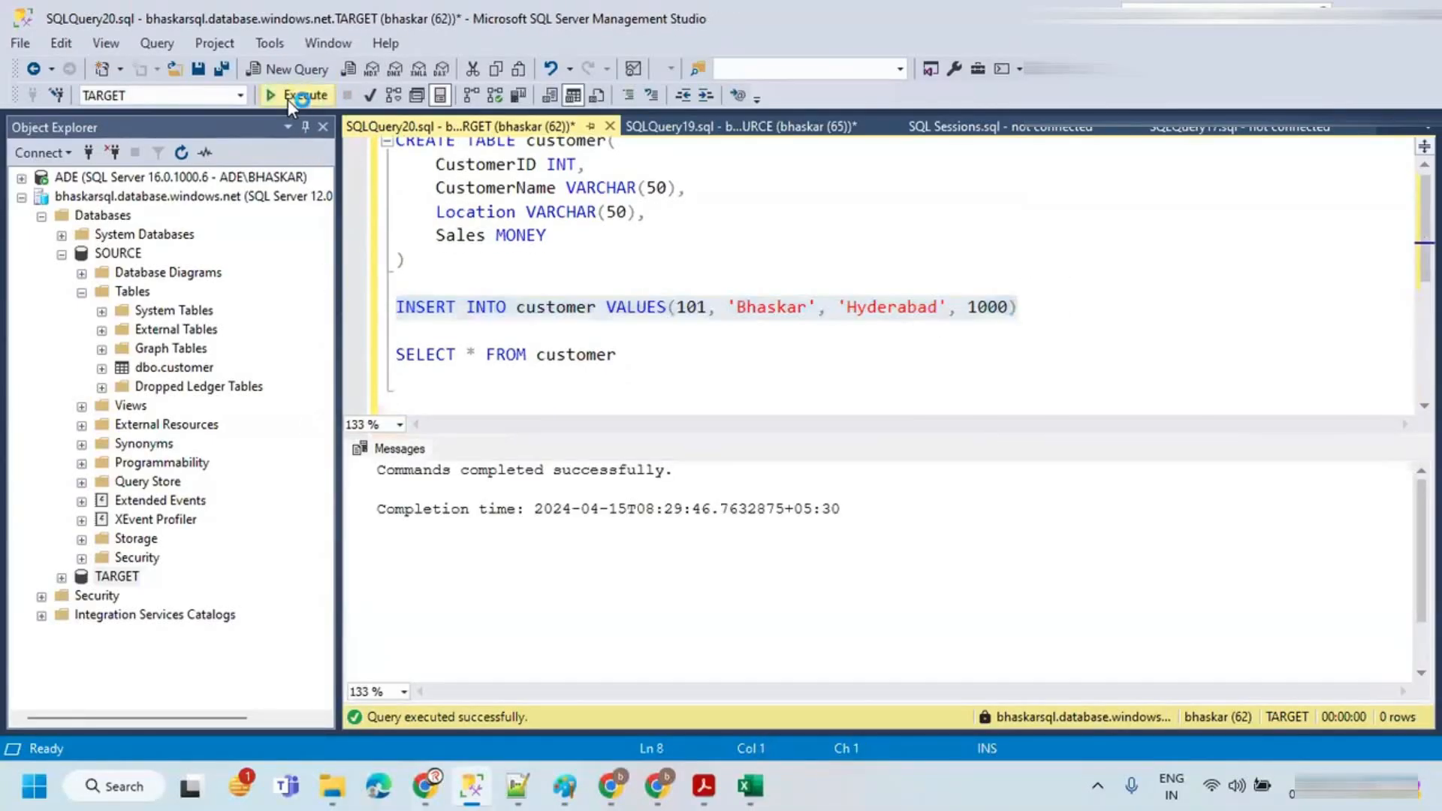
key("ctrl+r")
left_click(824, 367)
Step: Review the SOURCE script's INSERT and SELECT statements
left_click(777, 128)
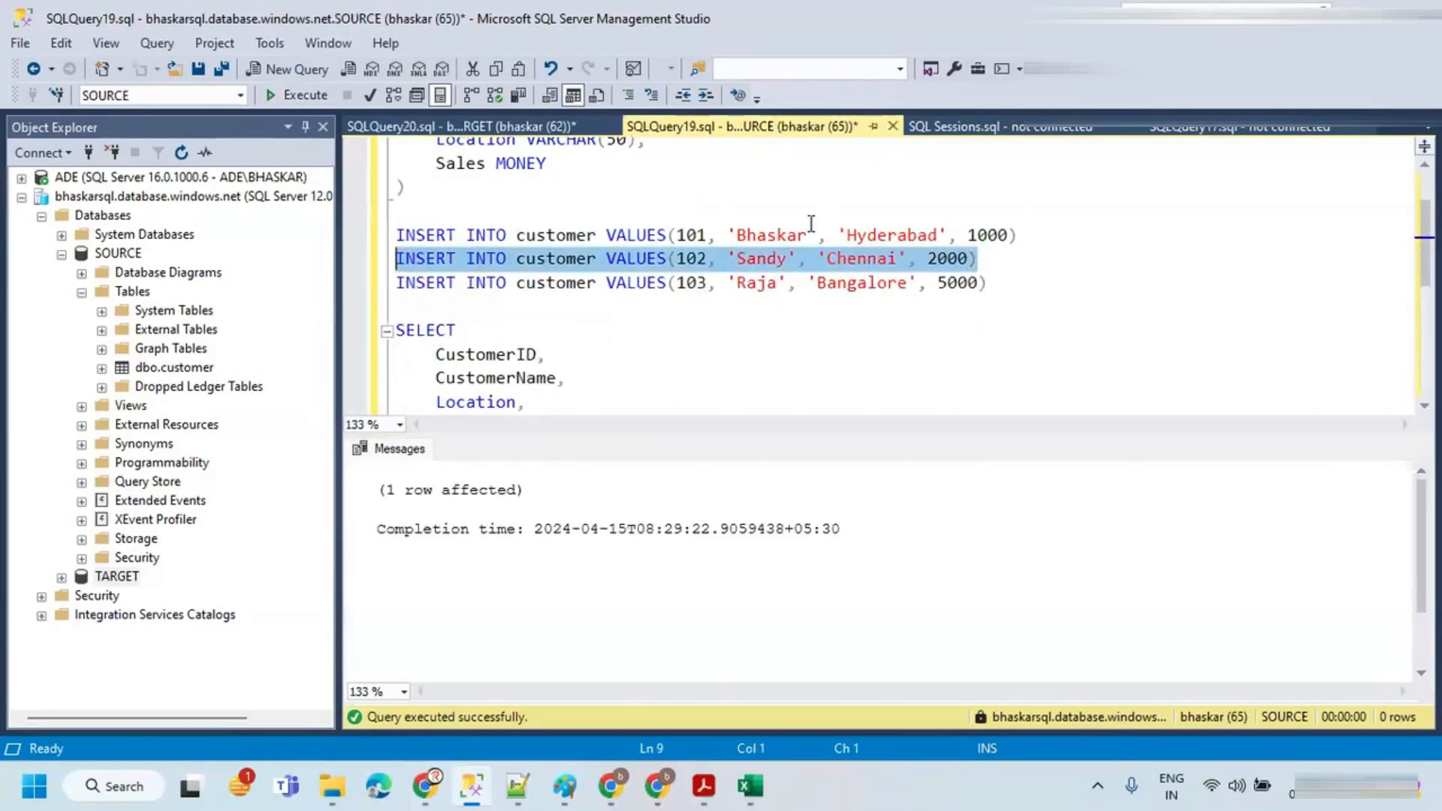
left_click(768, 236)
double_click(769, 237)
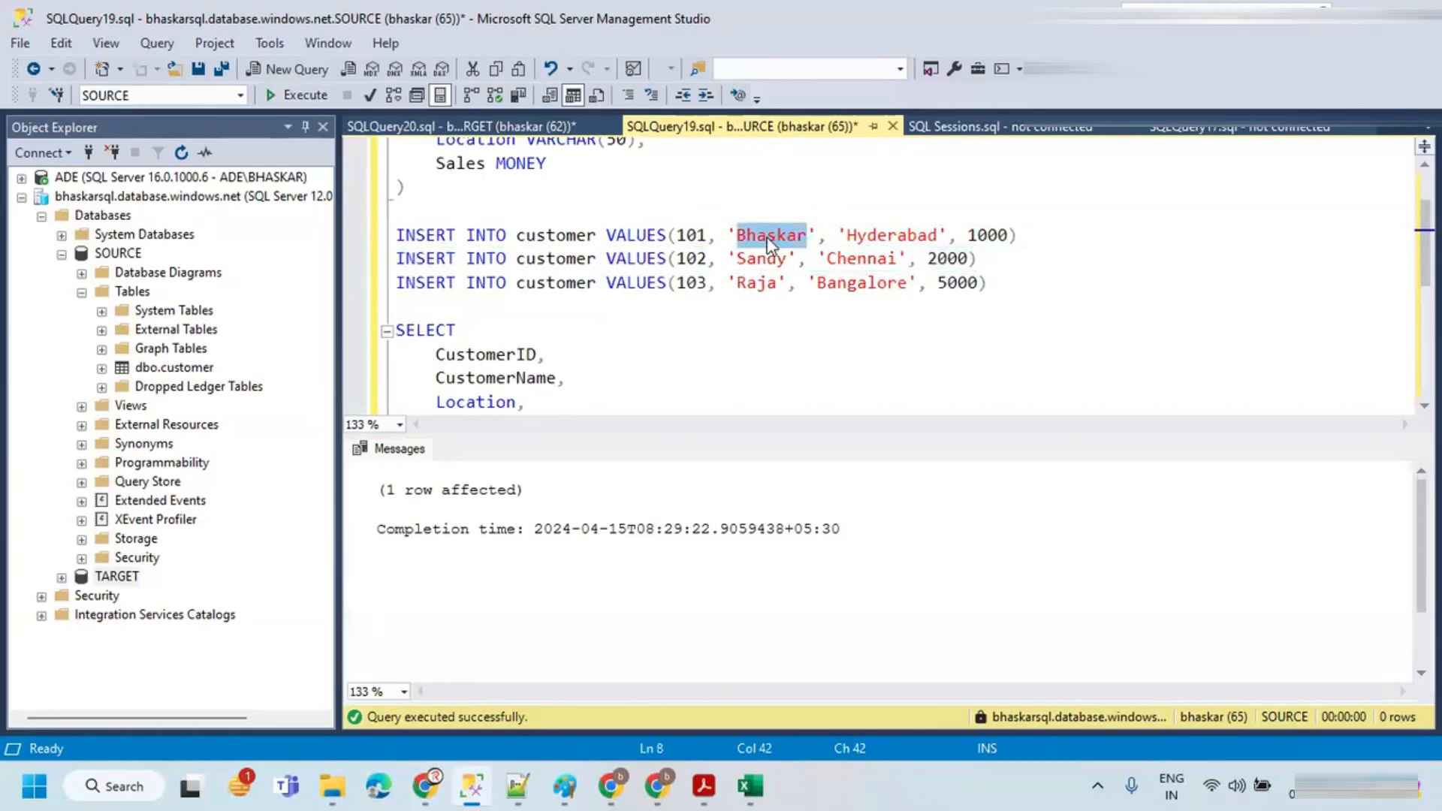
left_click(758, 235)
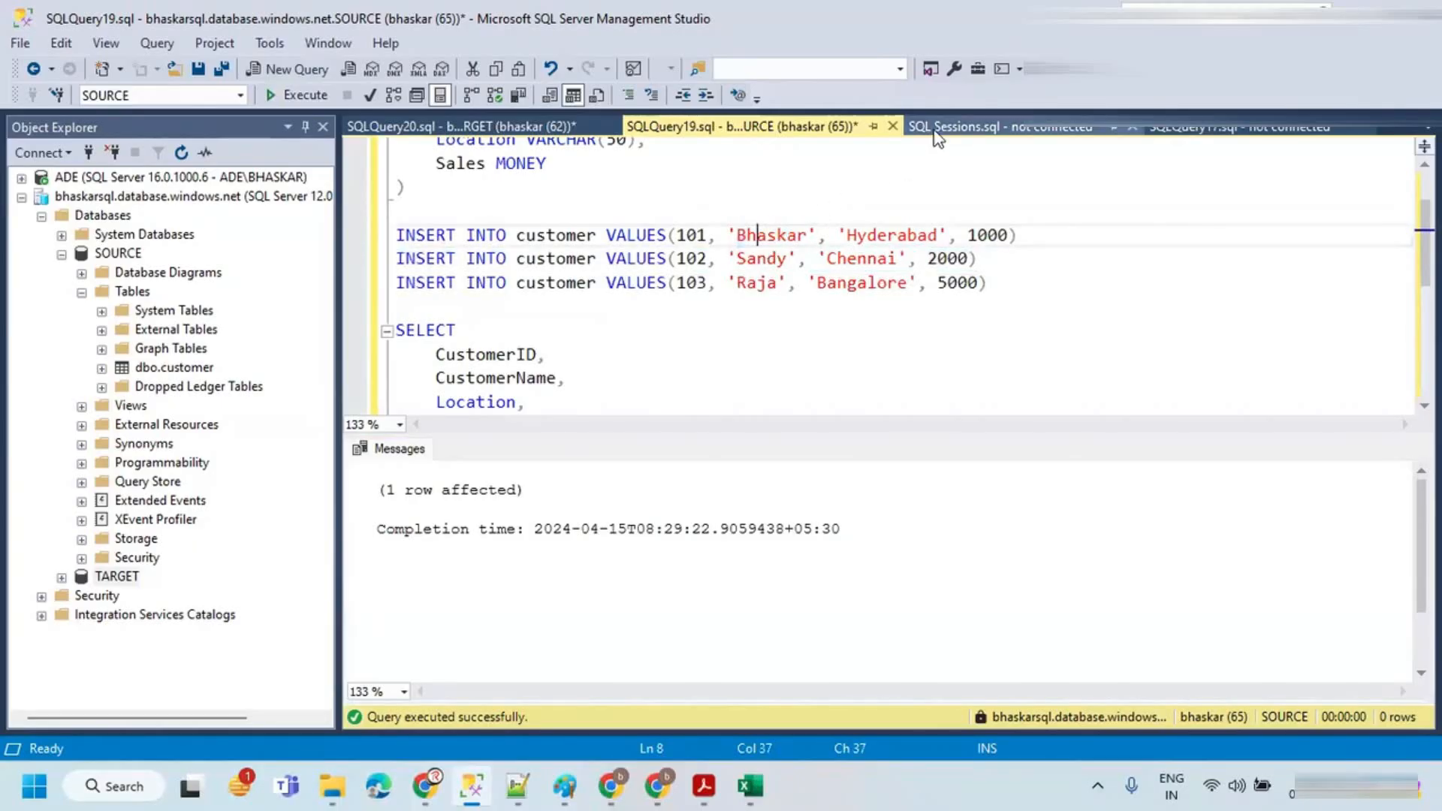
key("ctrl+r")
left_click_drag(526, 449, 368, 340)
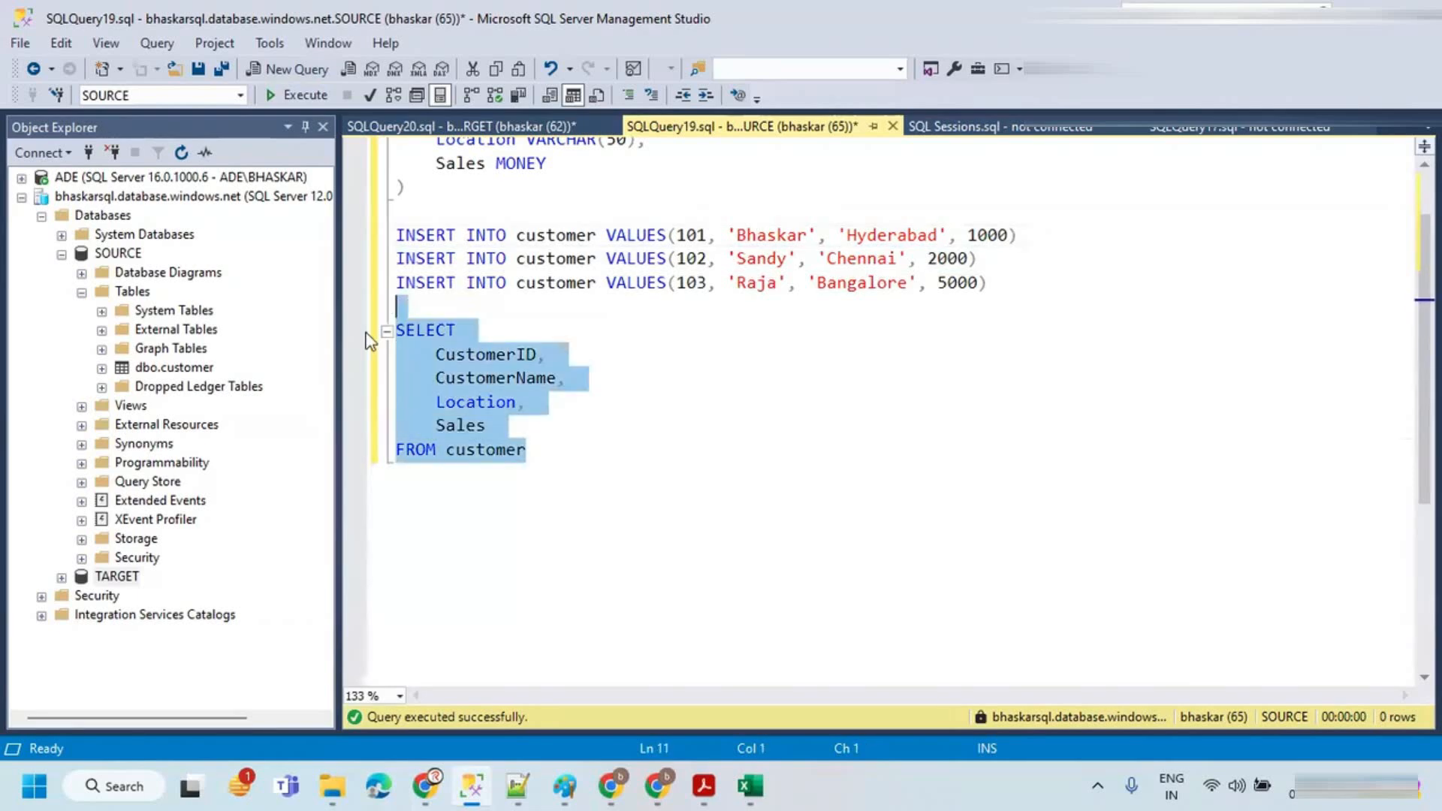
key("alt+Tab")
key("alt+Tab")
left_click(655, 785)
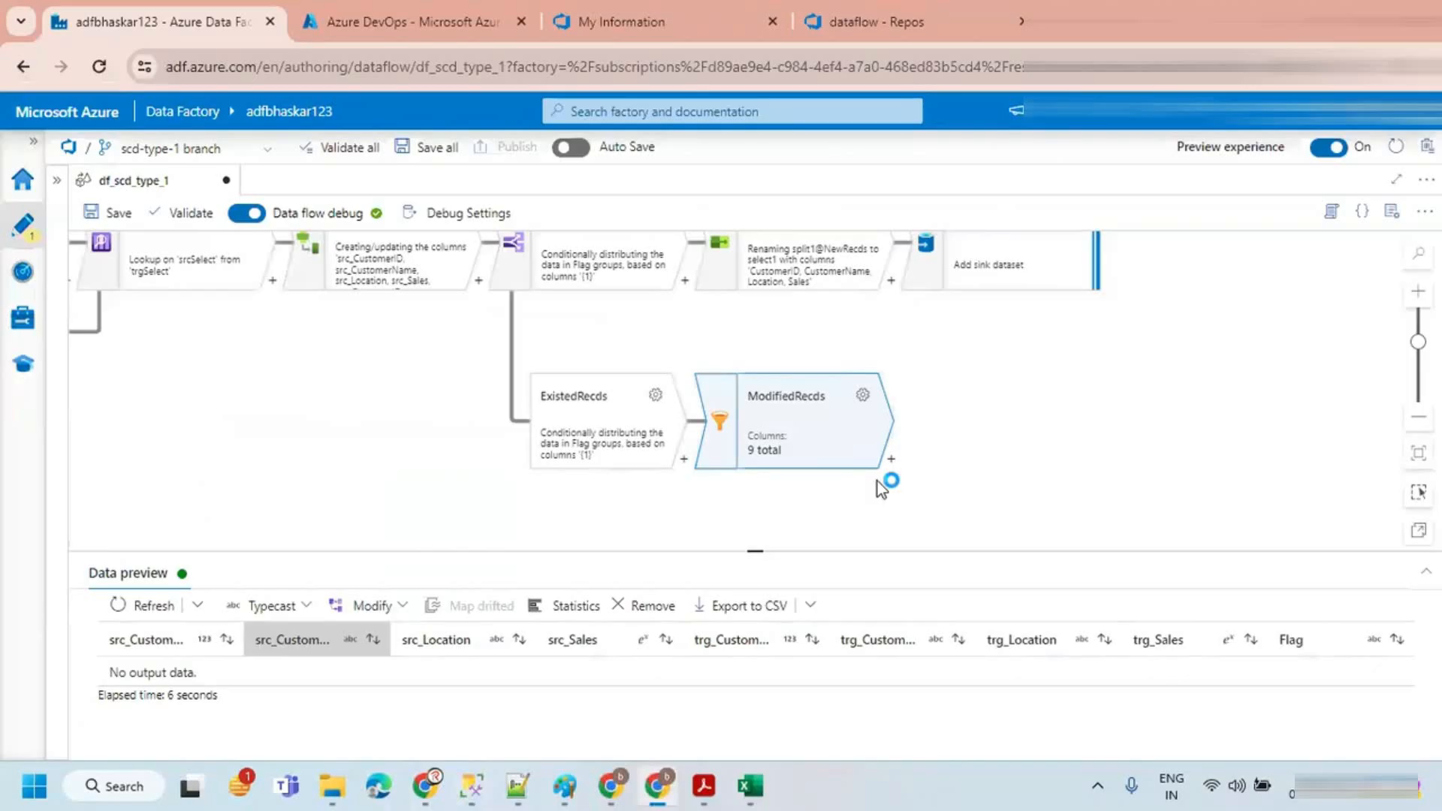
key("alt+Tab")
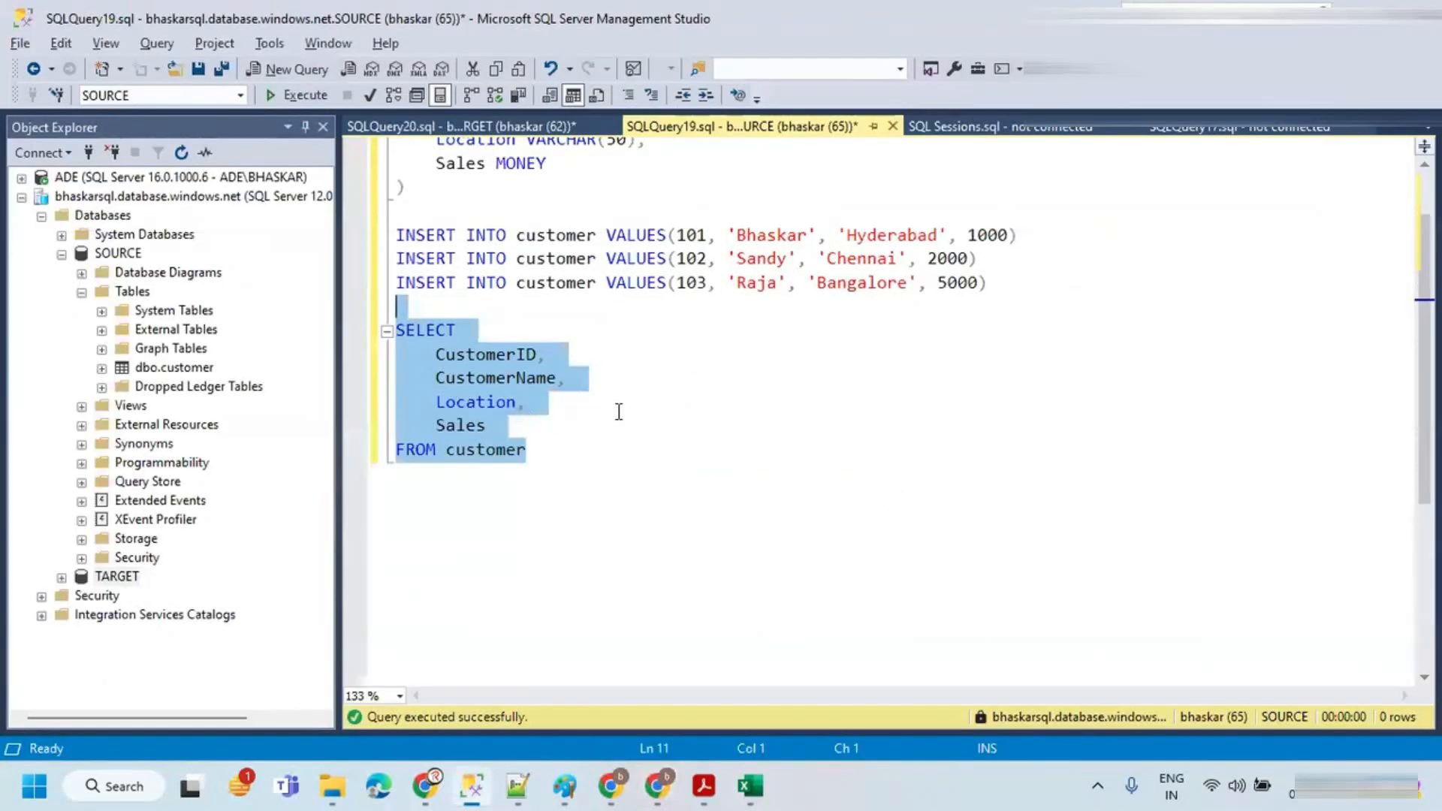
Step: Write and run an UPDATE statement on SOURCE setting Location to 'Delhi' where CustomerID is 101
left_click(559, 450)
key("Return")
key("Return")
type("udpa")
key("BackSpace")
key("BackSpace")
key("BackSpace")
key("BackSpace")
type("UPD")
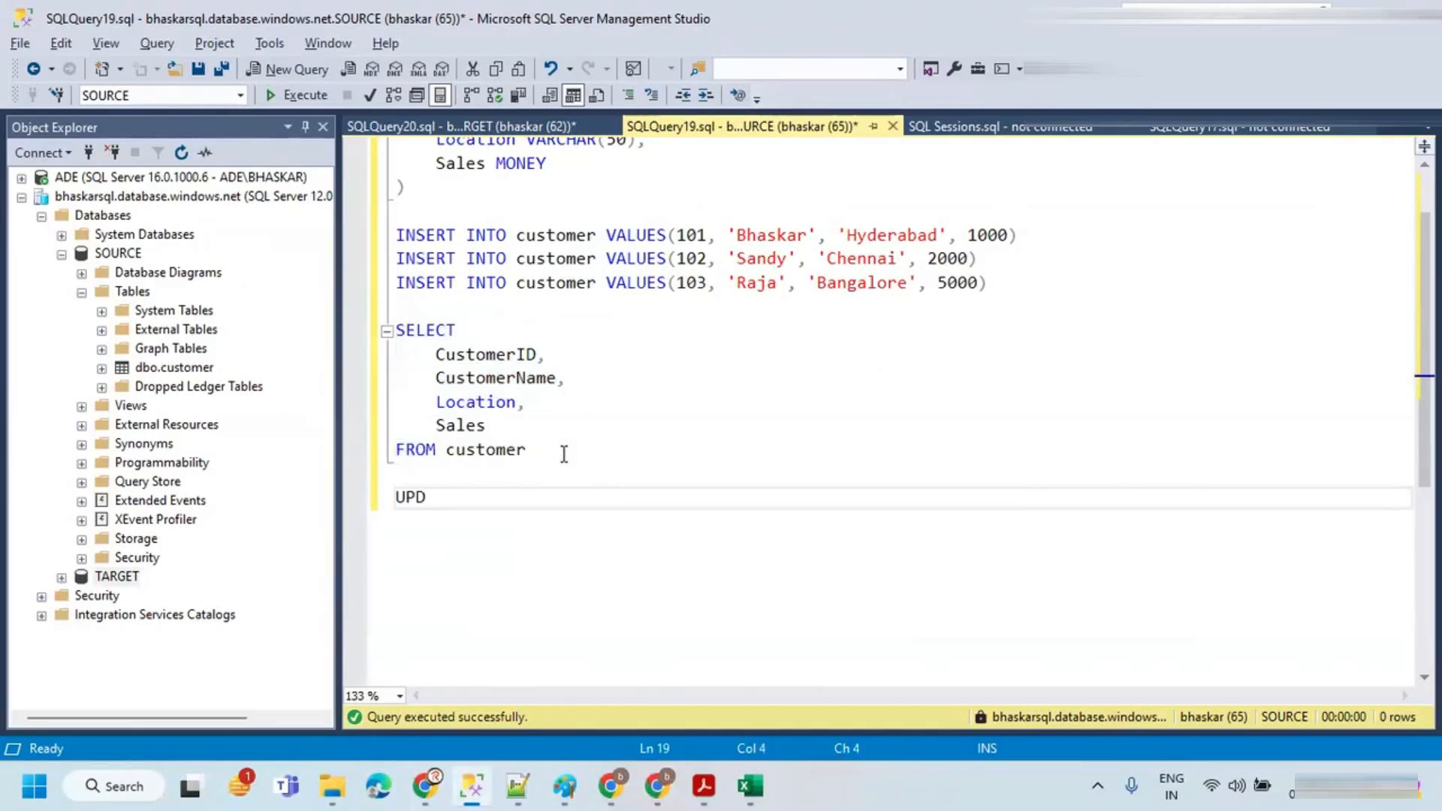
type("ATE cust")
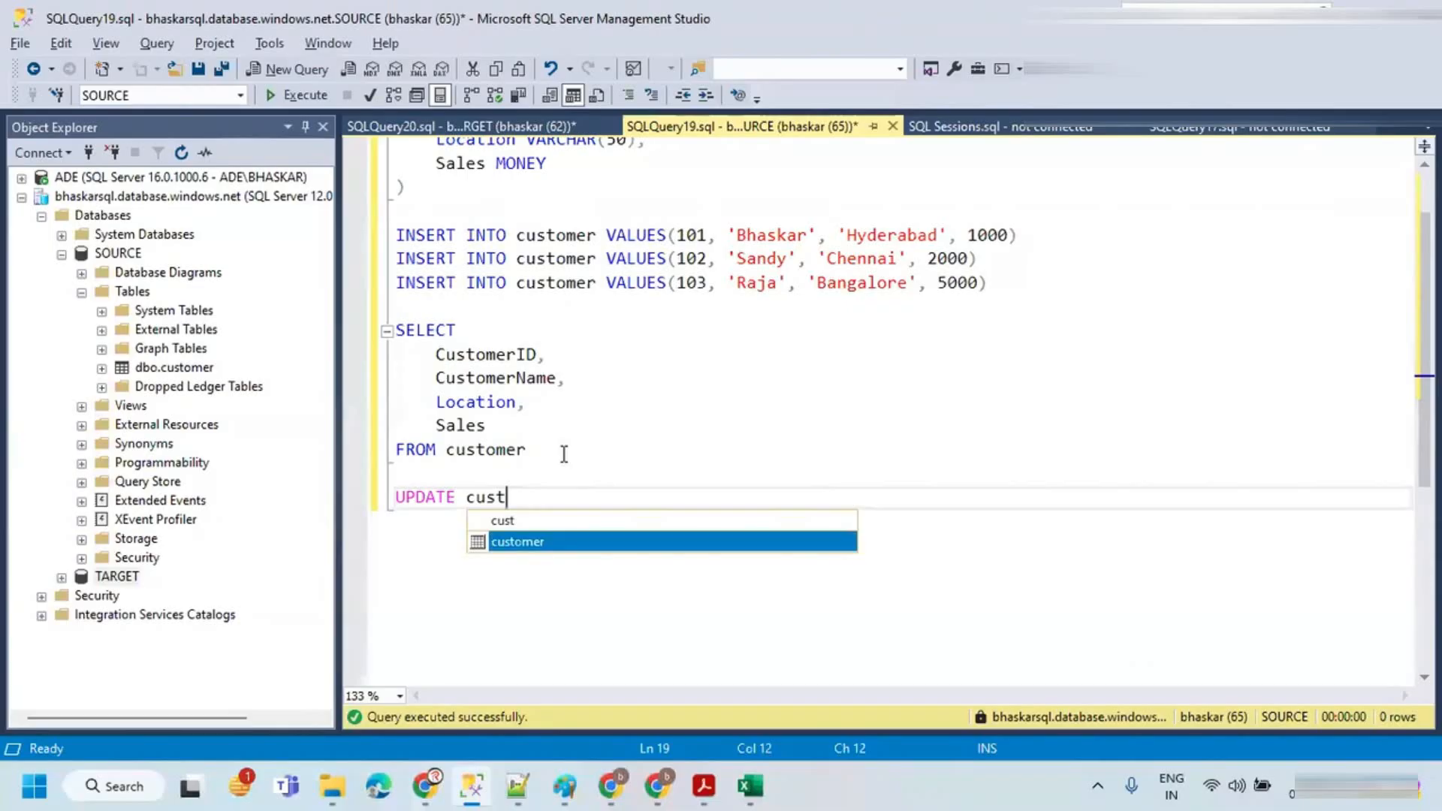
type("omer SET ")
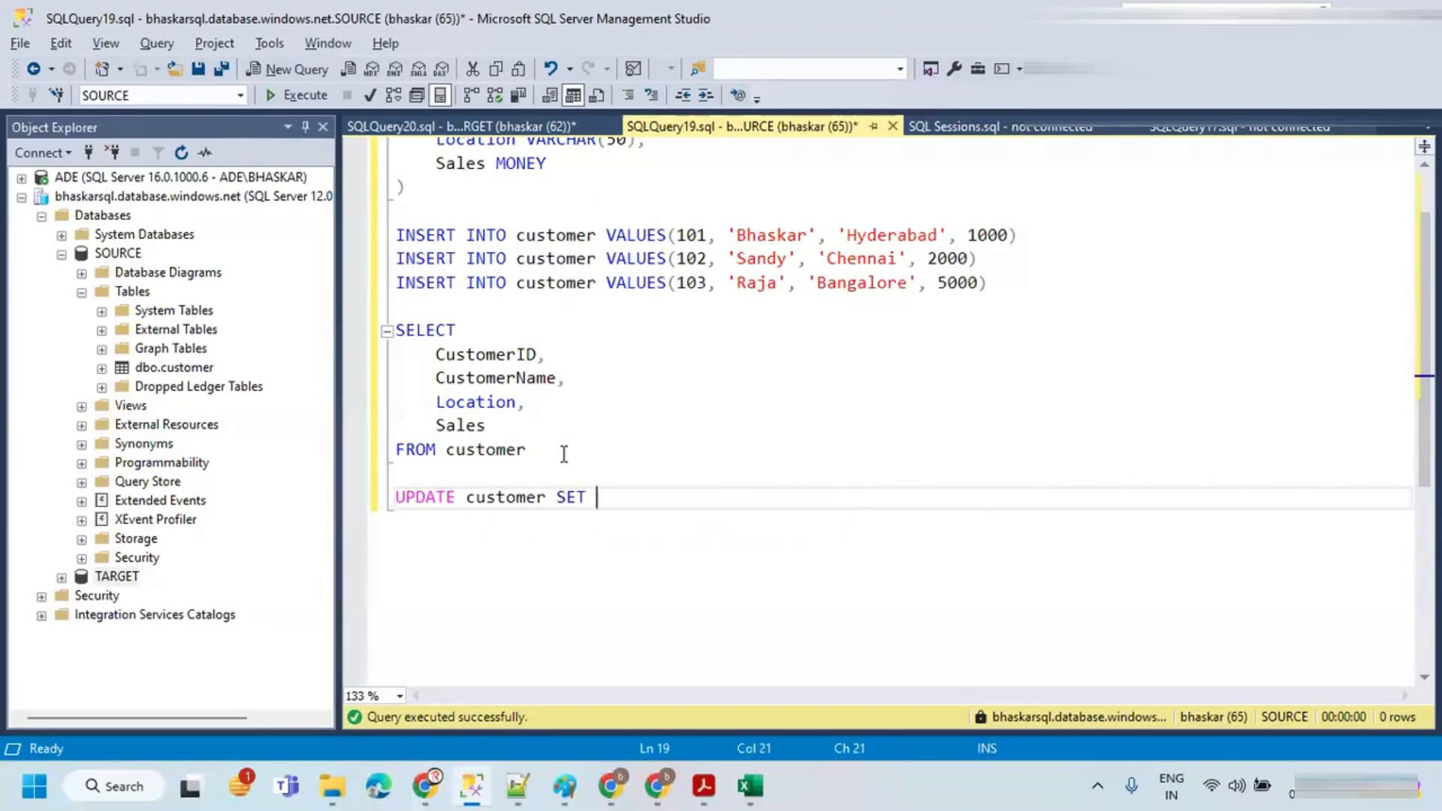
type("loca")
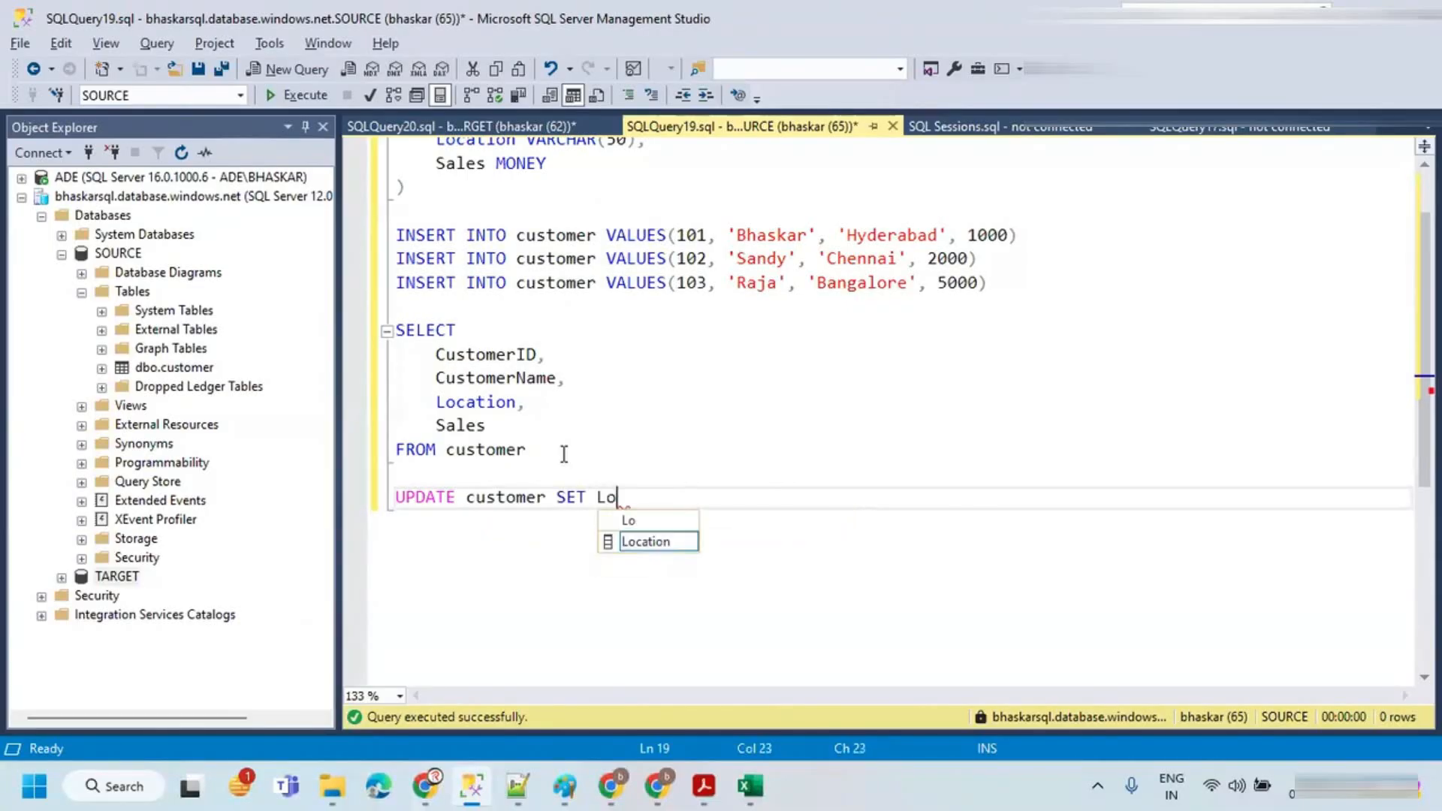
key("Tab")
type("='de")
key("BackSpace")
key("BackSpace")
type("Delhi")
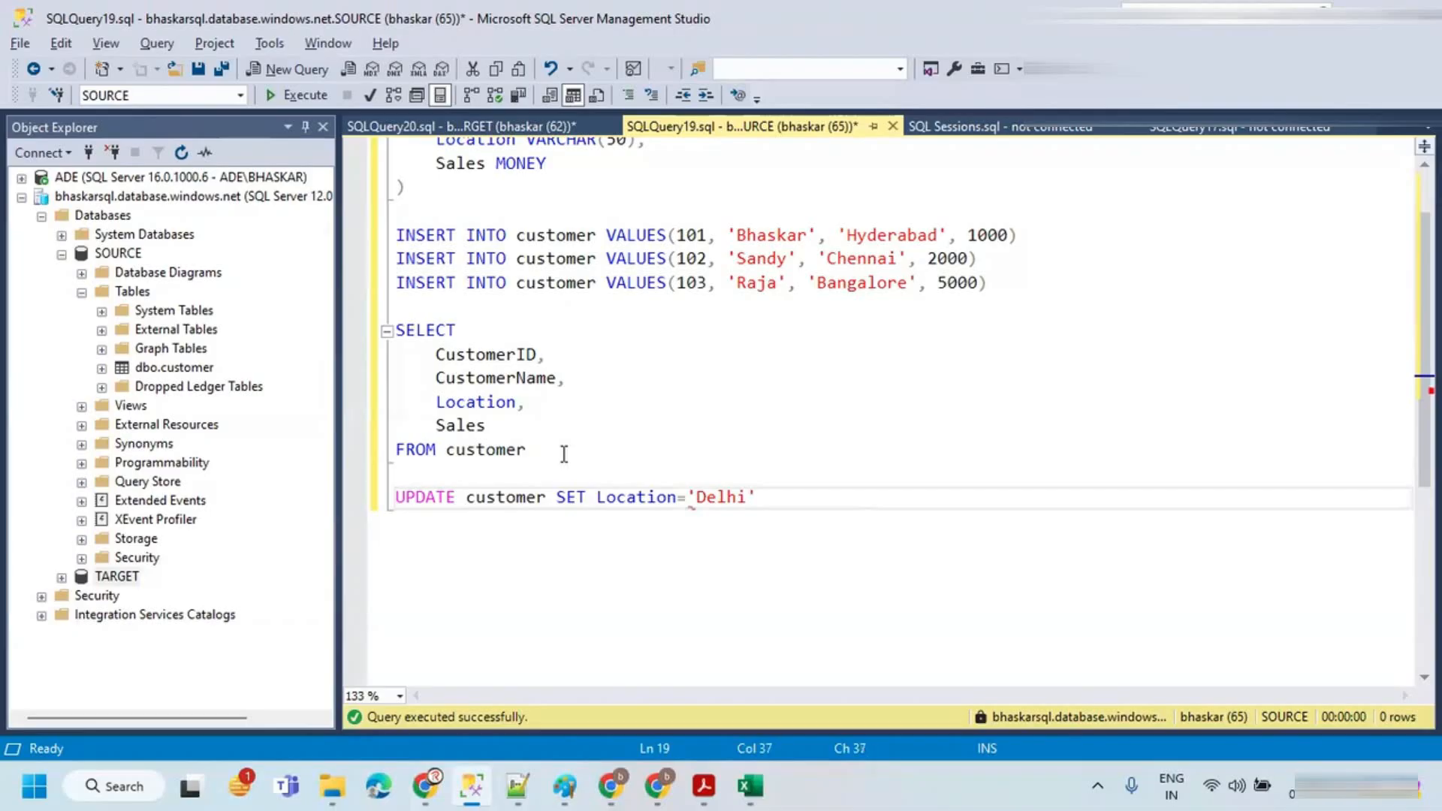
type("' WHERE Custo")
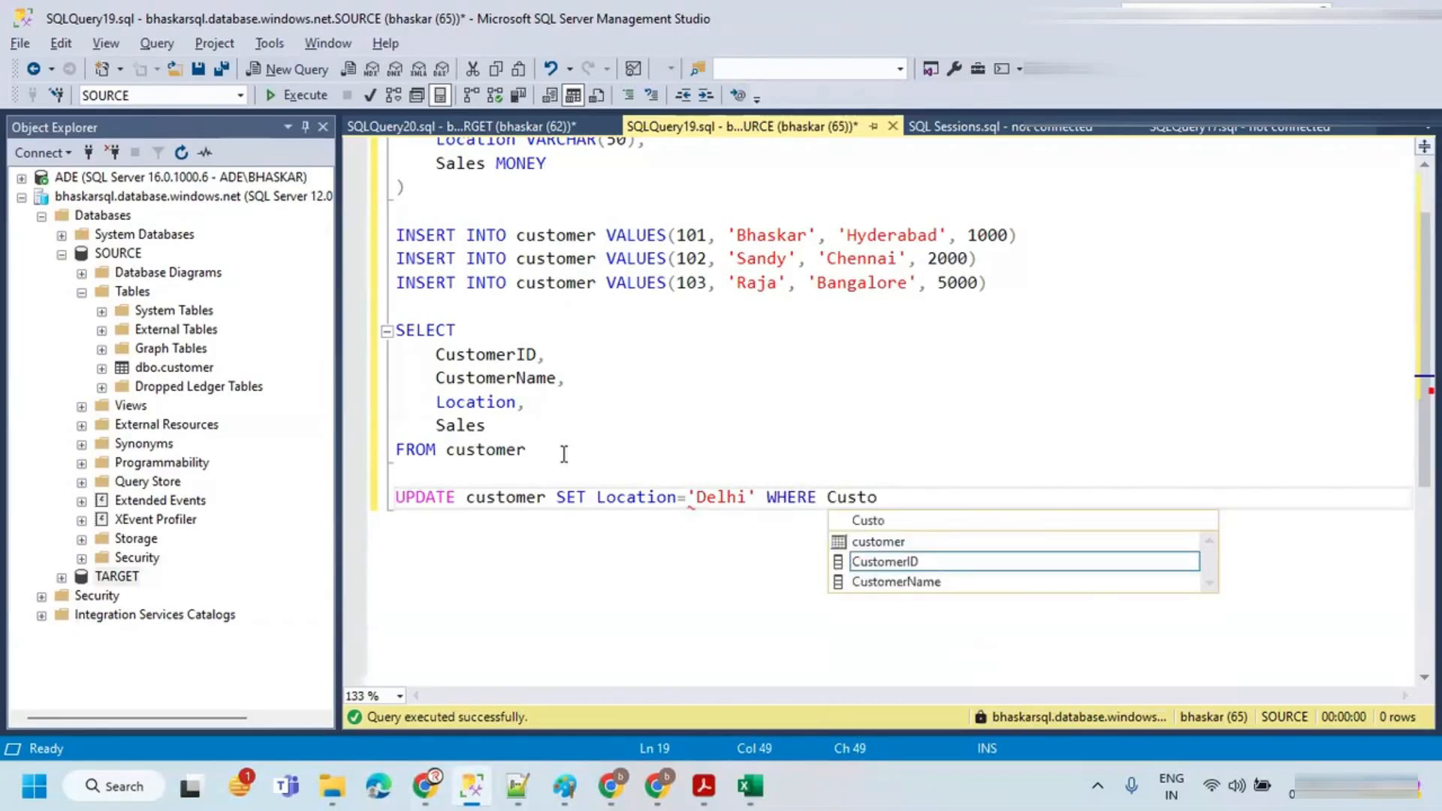
key("Tab")
type("=101")
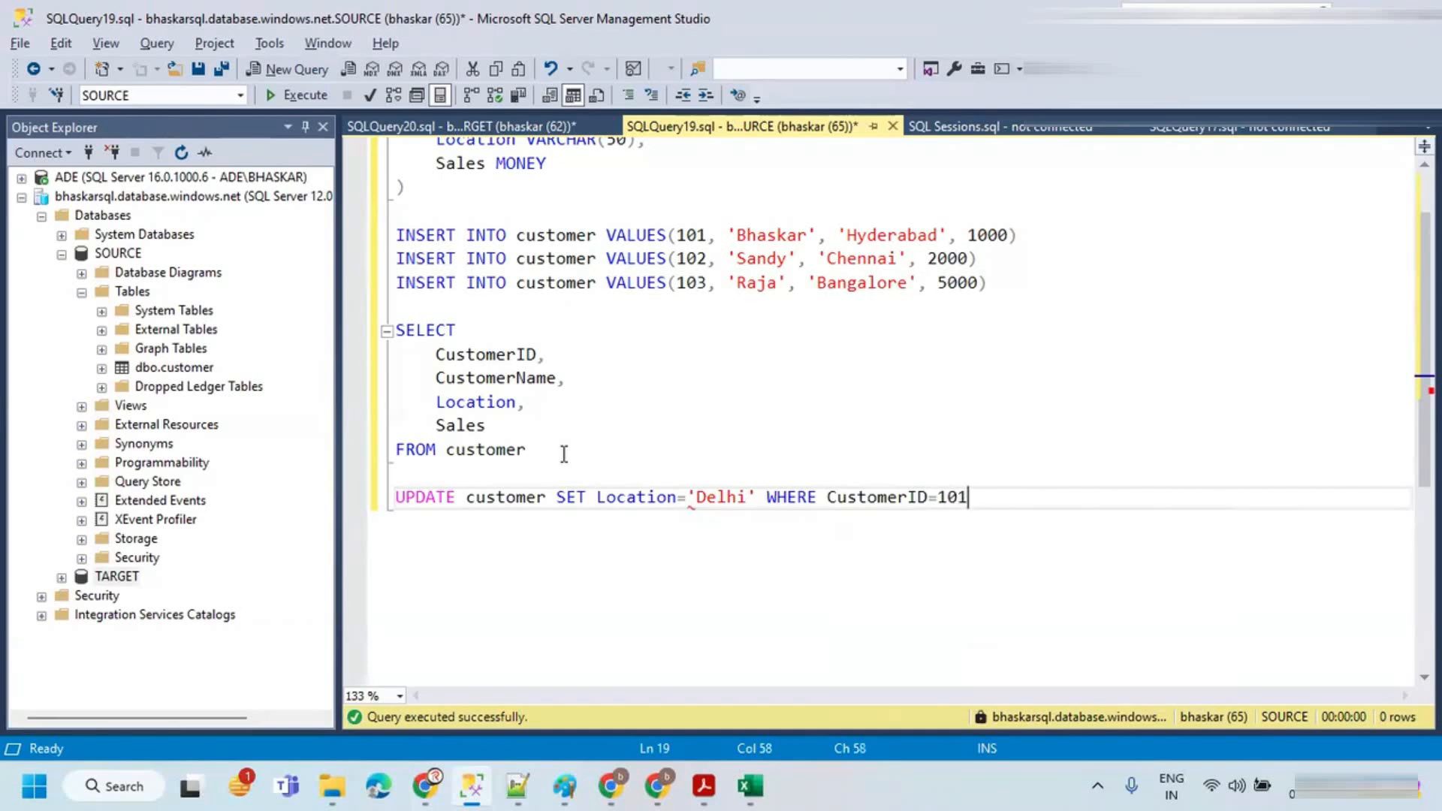
left_click_drag(1001, 497, 393, 498)
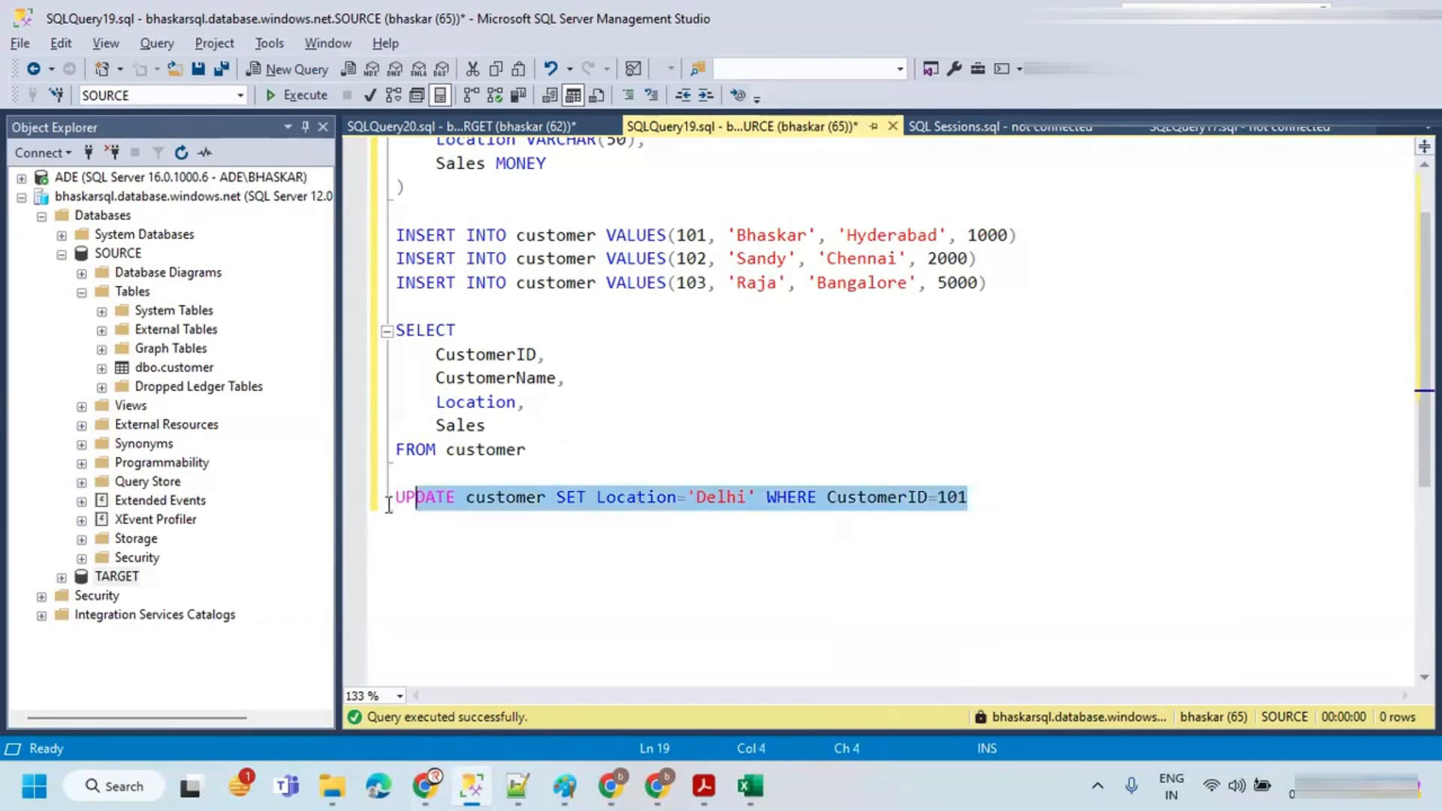
left_click(306, 96)
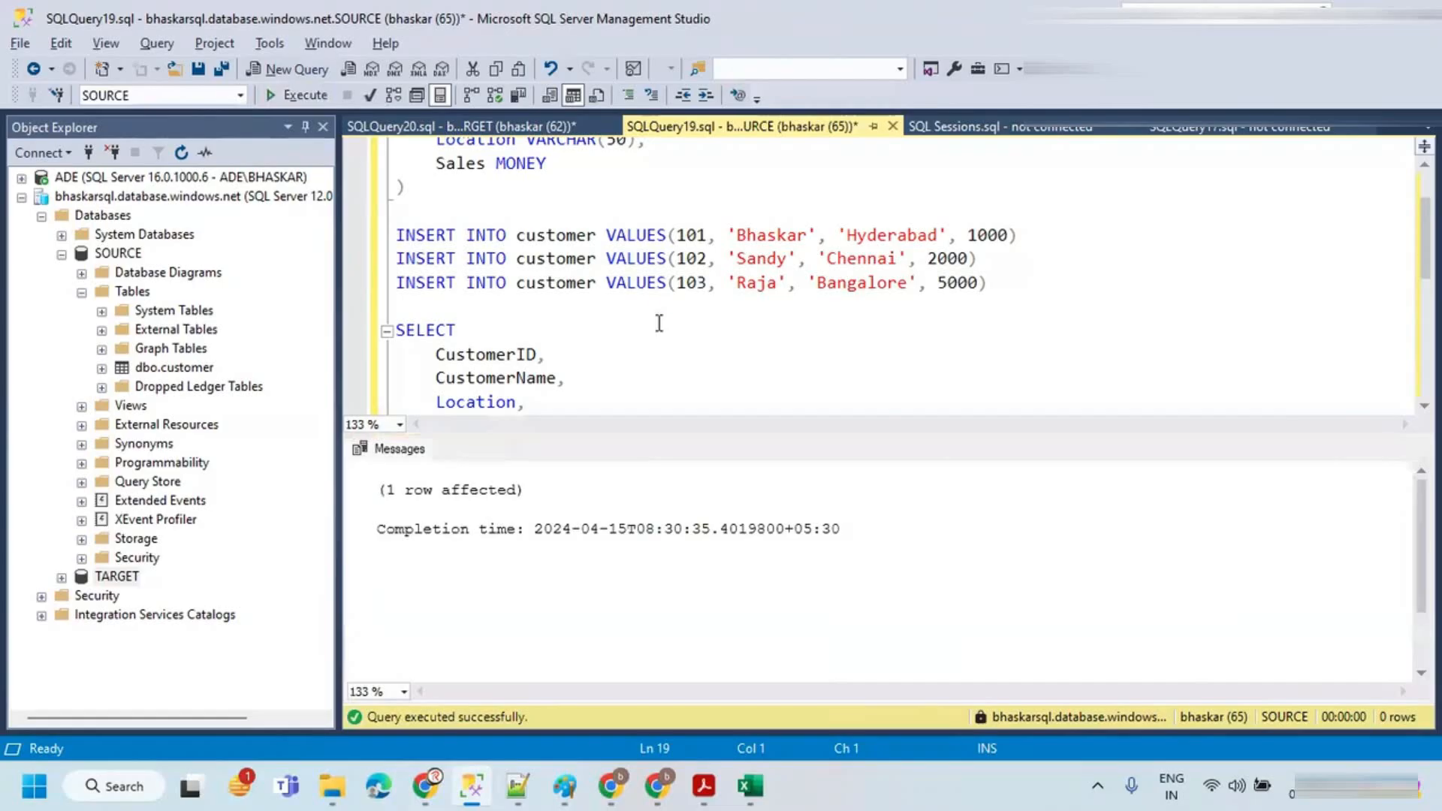
Step: Switch to Data Factory and refresh the ModifiedRecds data preview, comparing source and target column values
key("alt+Tab")
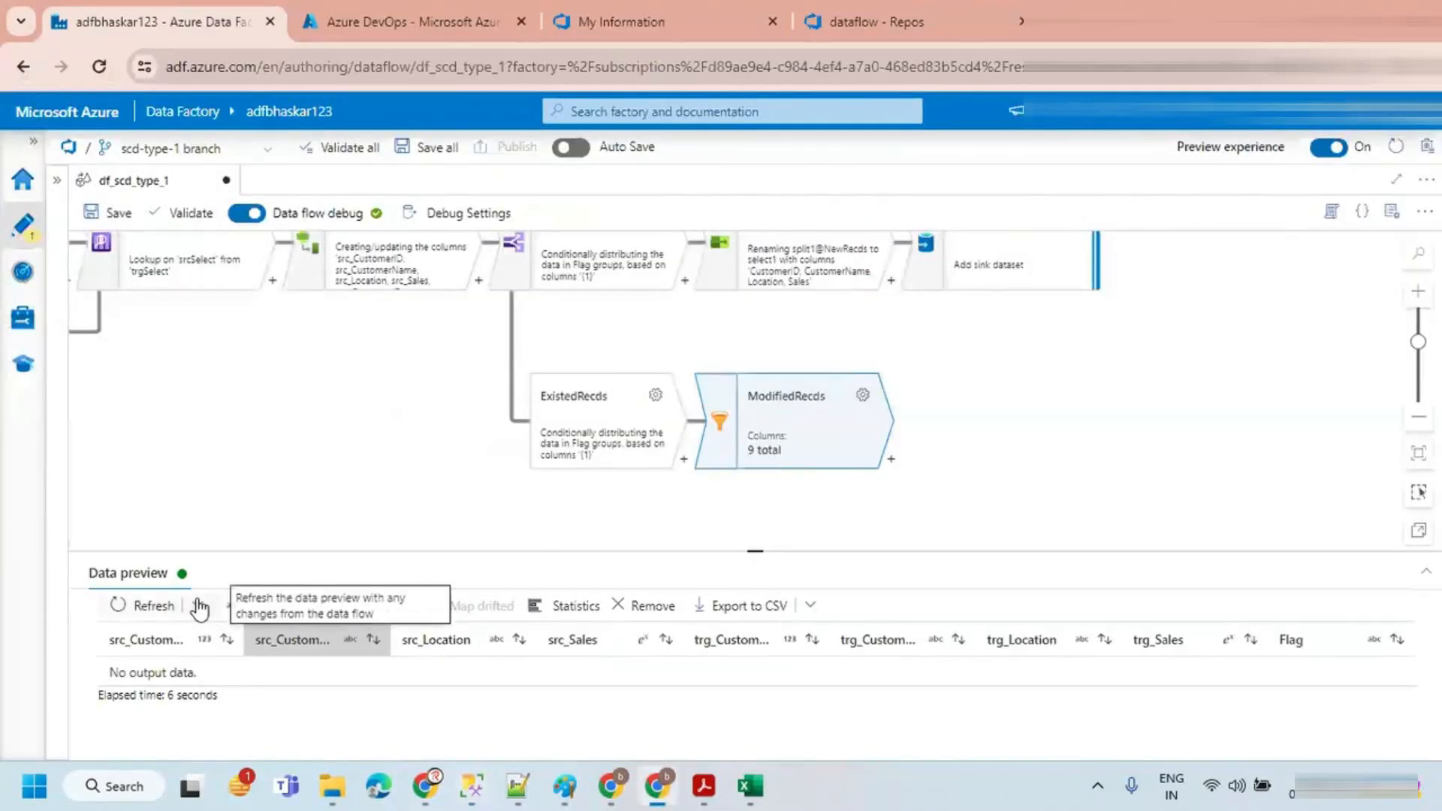
left_click(196, 606)
left_click(154, 661)
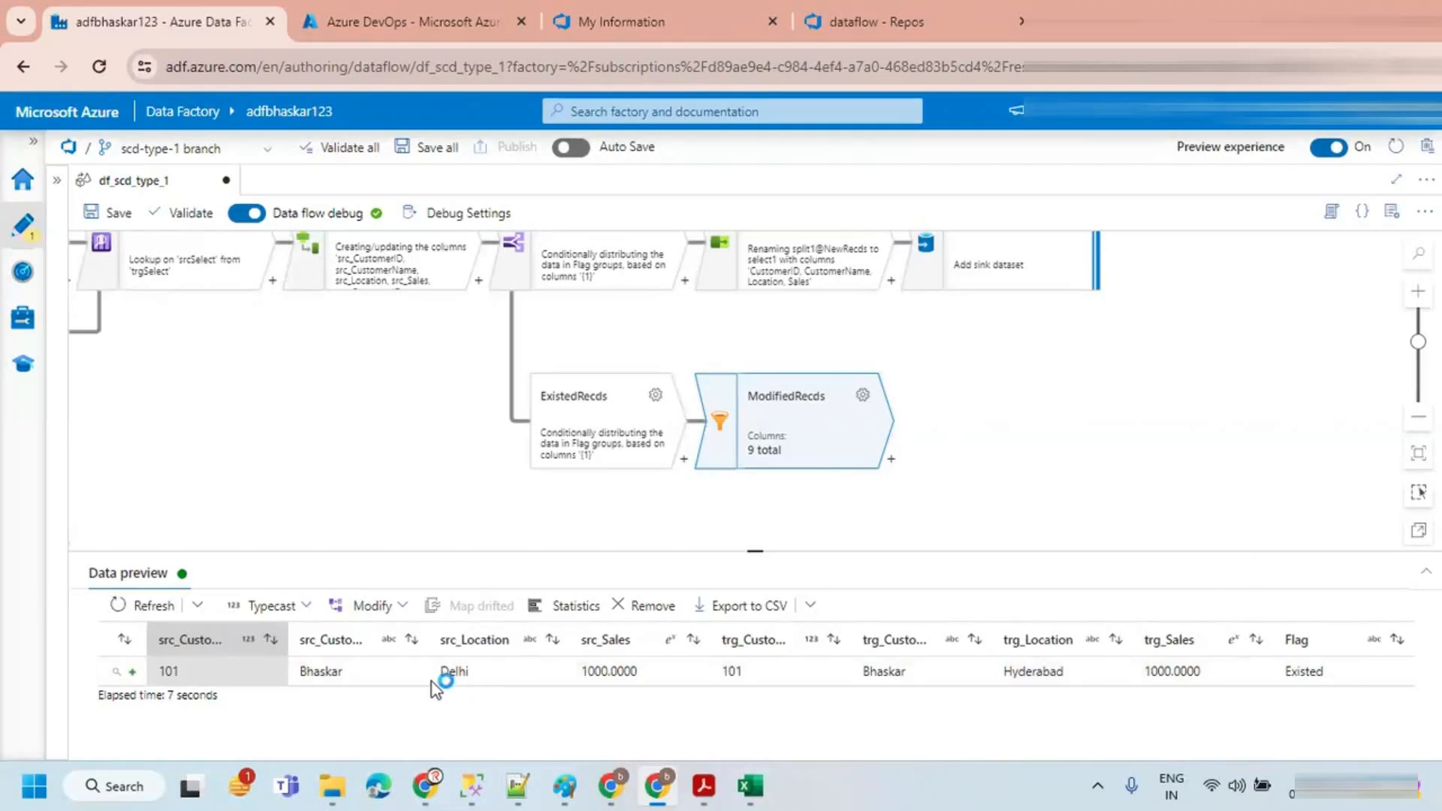
double_click(325, 671)
double_click(884, 669)
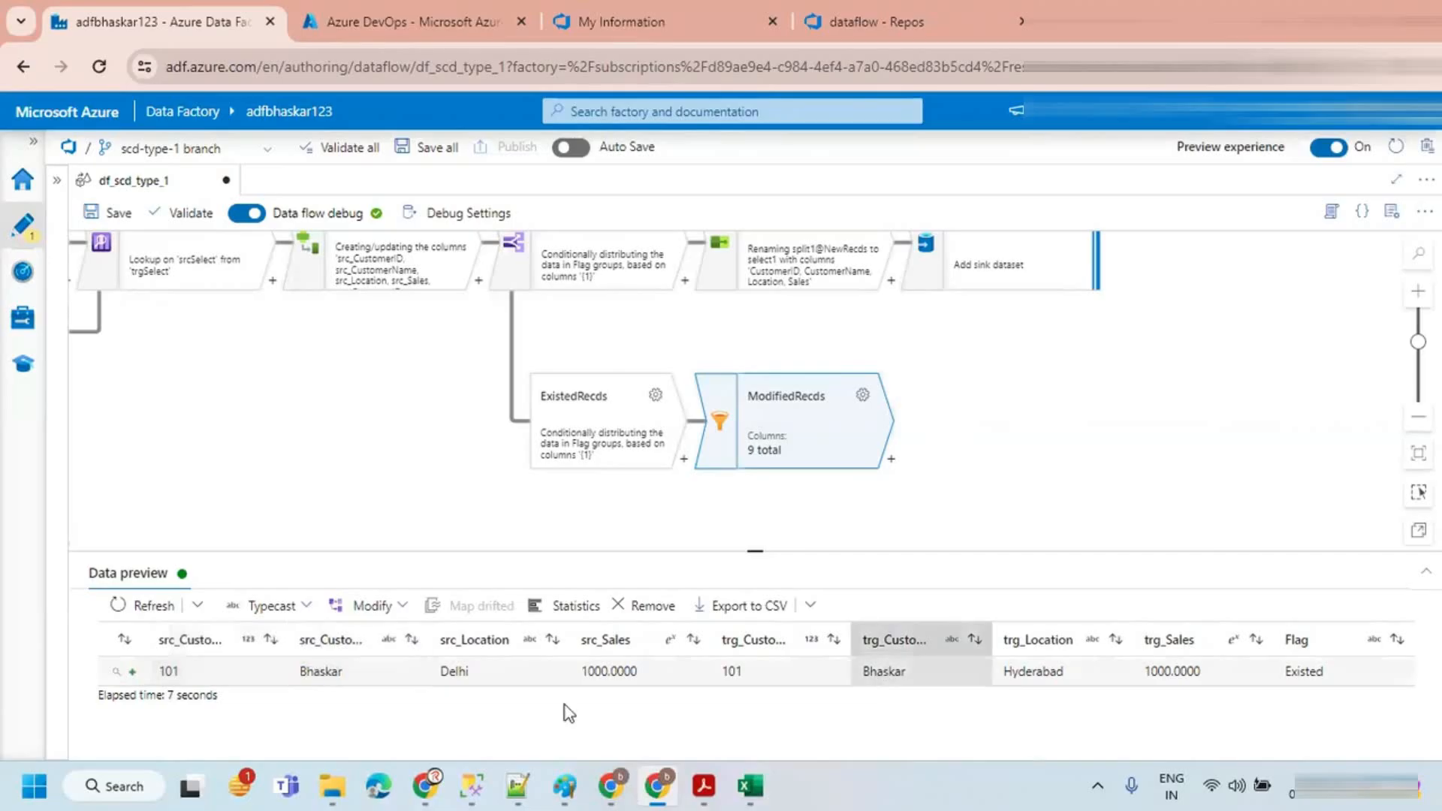
double_click(455, 670)
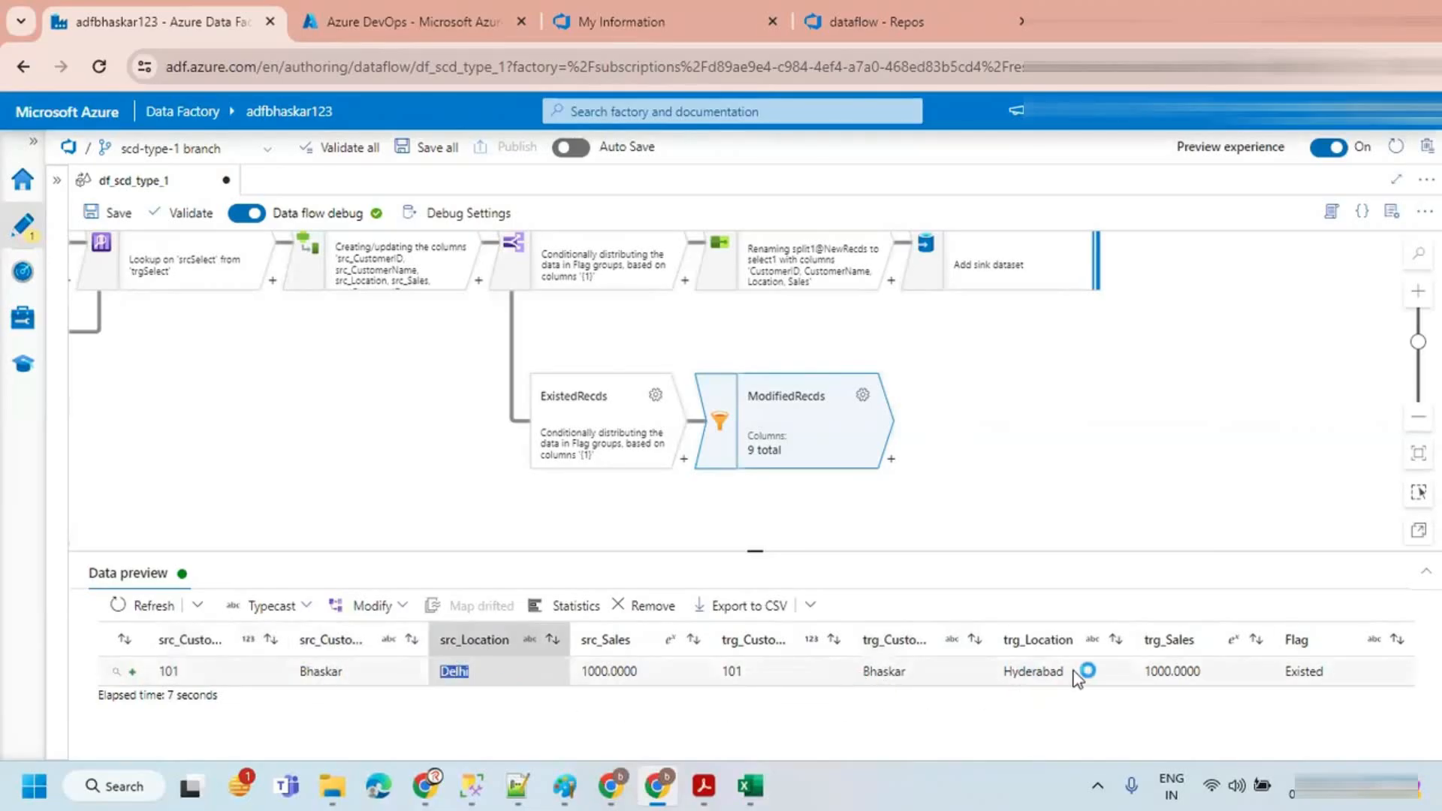
double_click(1028, 670)
left_click(965, 512)
left_click(778, 403)
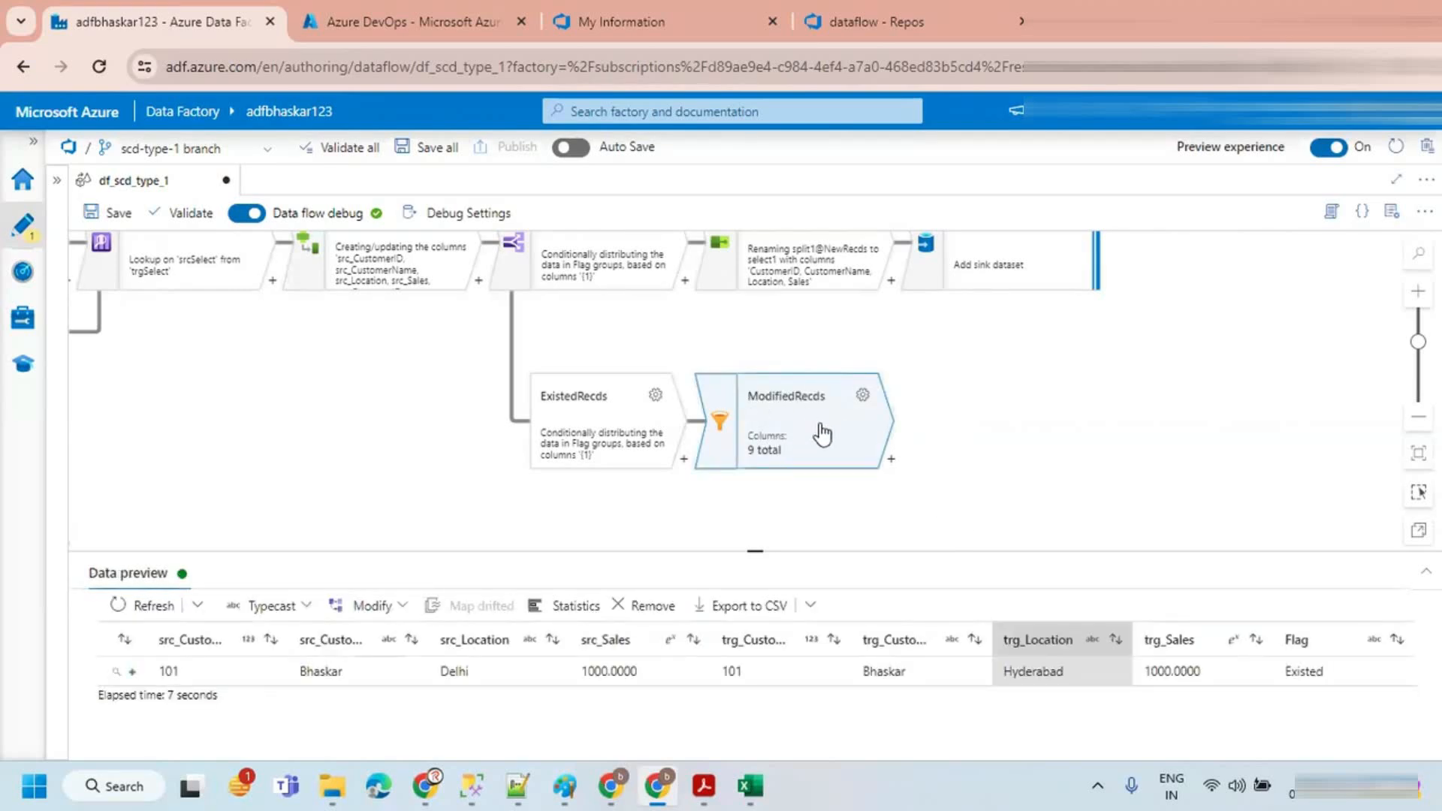
Step: Add a Select transformation after ModifiedRecds and delete the trg_ column and Flag mappings
left_click(890, 458)
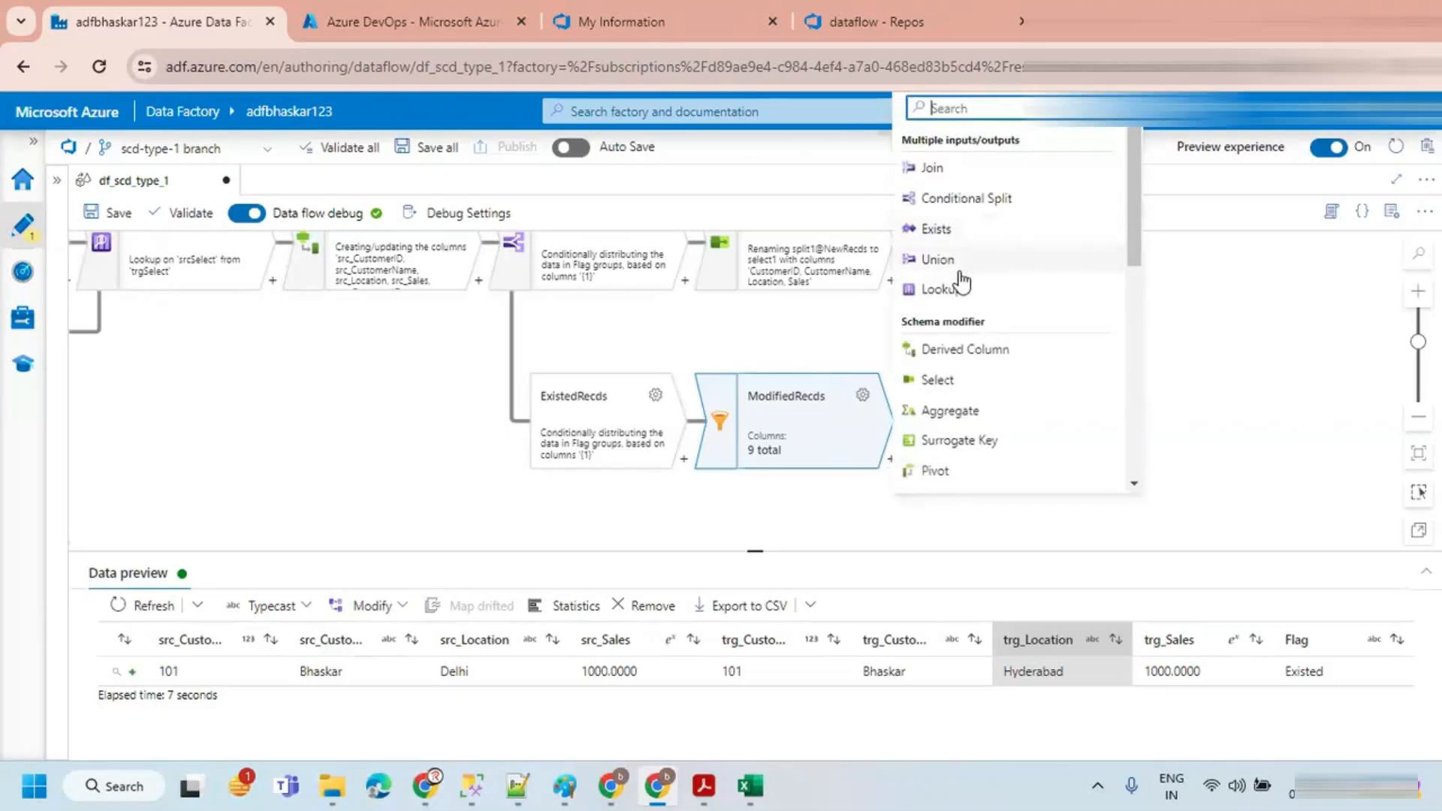
left_click(955, 380)
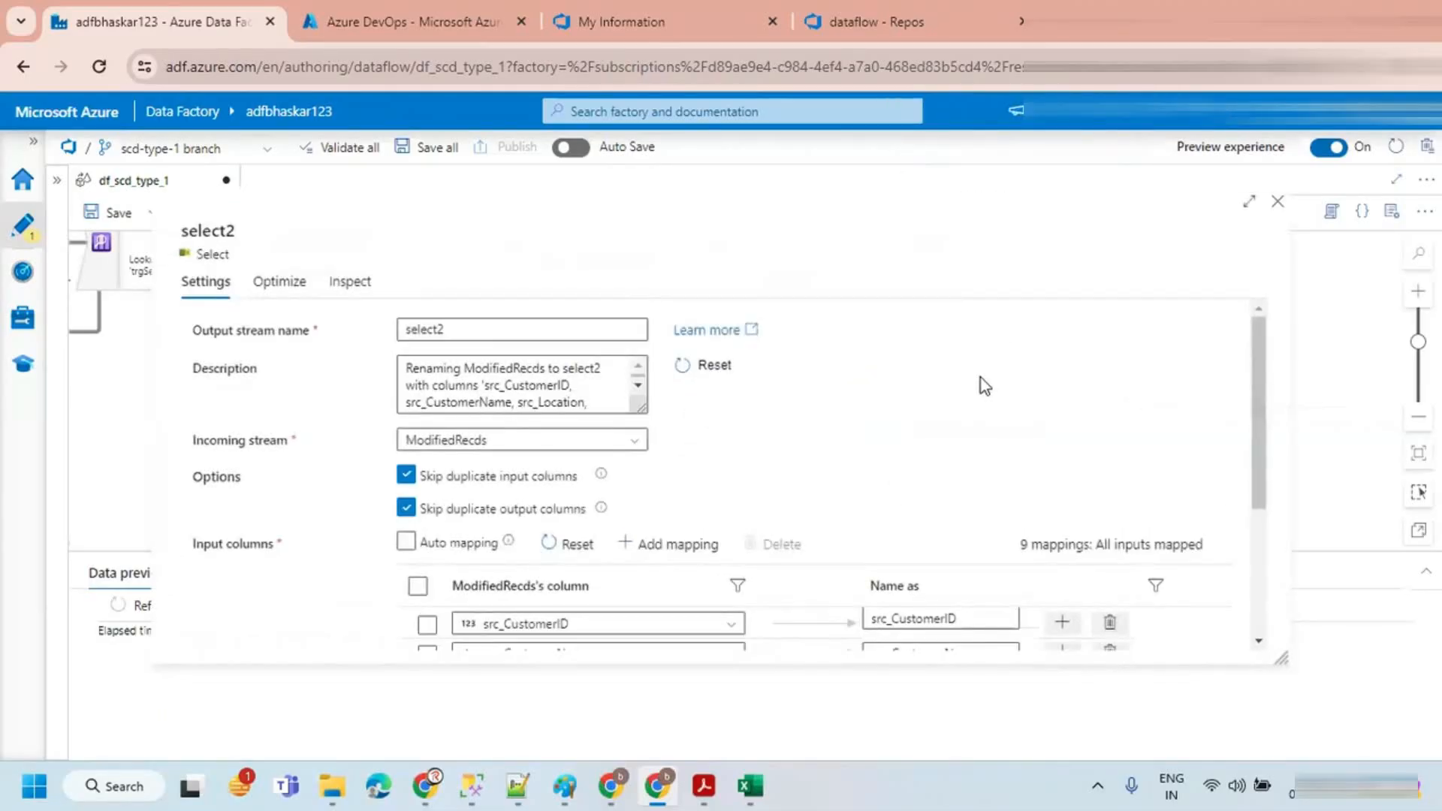
scroll(1116, 474, "down", 3)
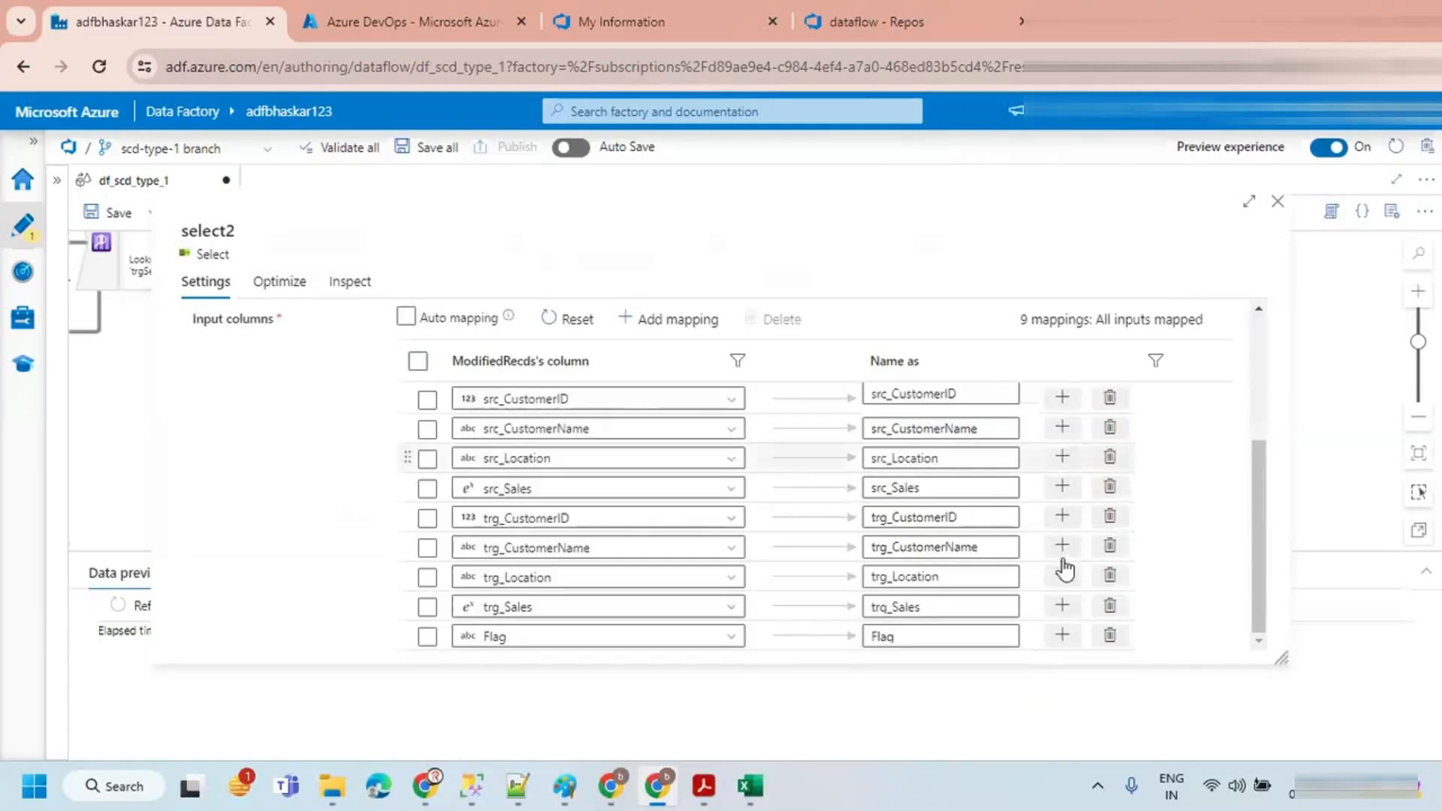
left_click(1111, 637)
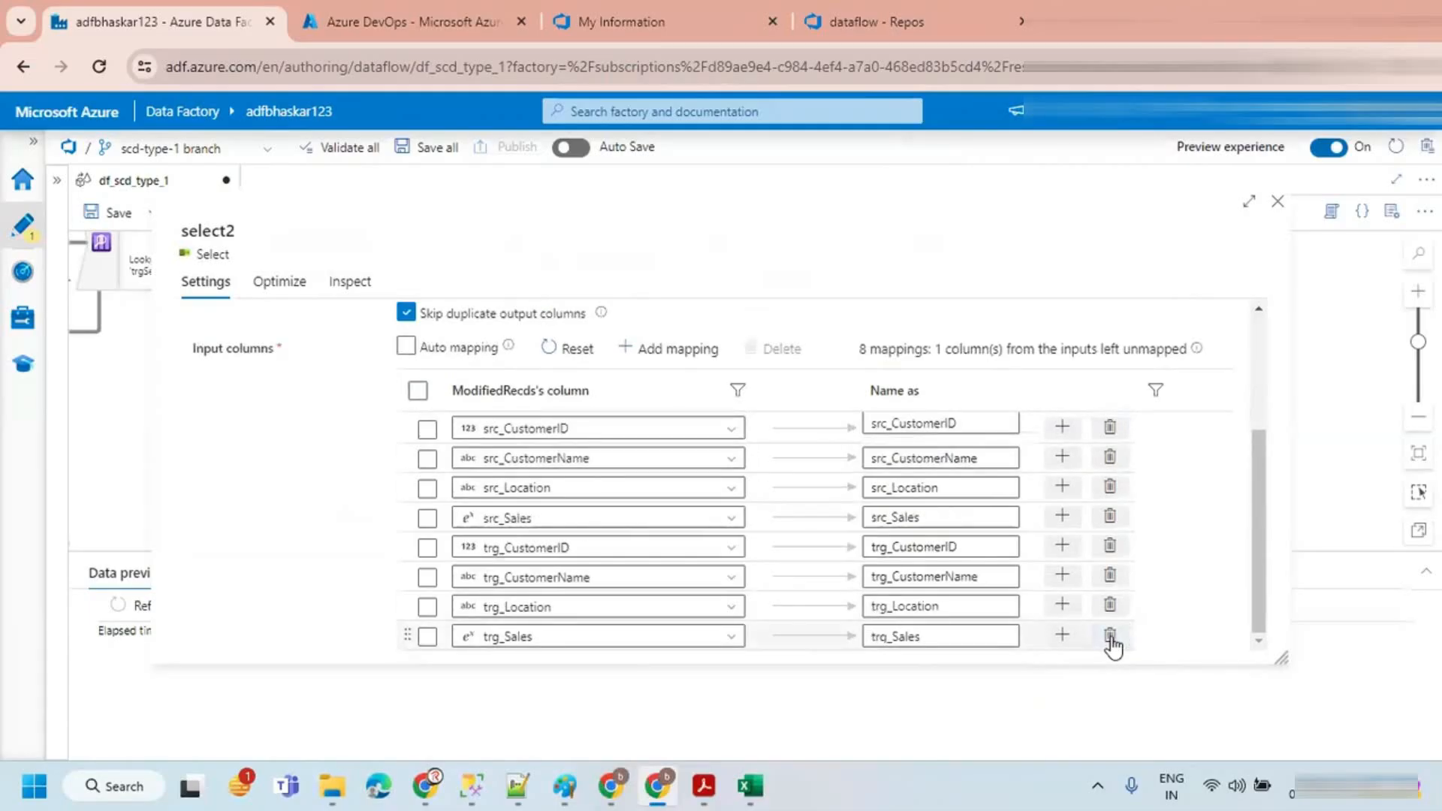
left_click(1110, 636)
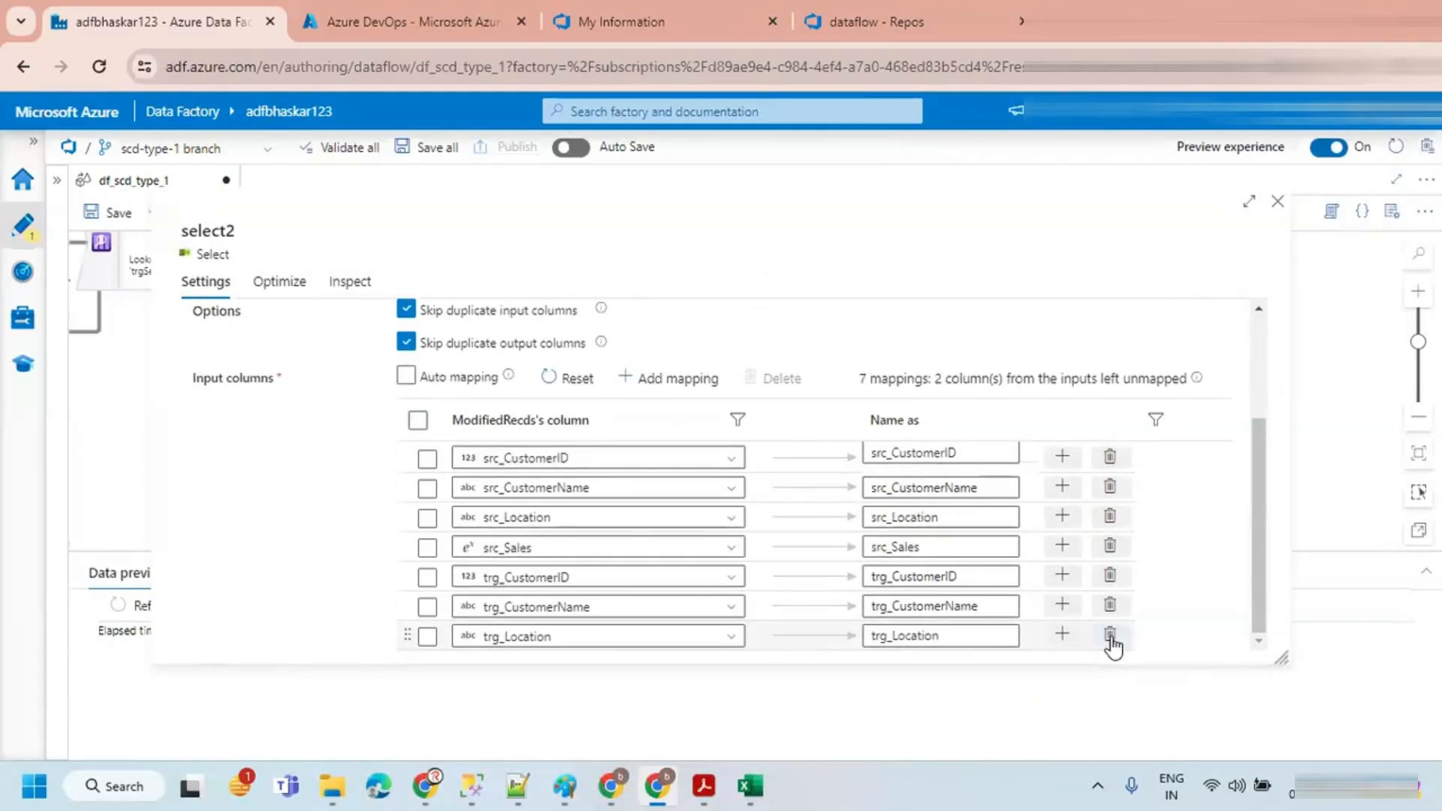
left_click(1110, 636)
left_click(1110, 636)
left_click(1110, 636)
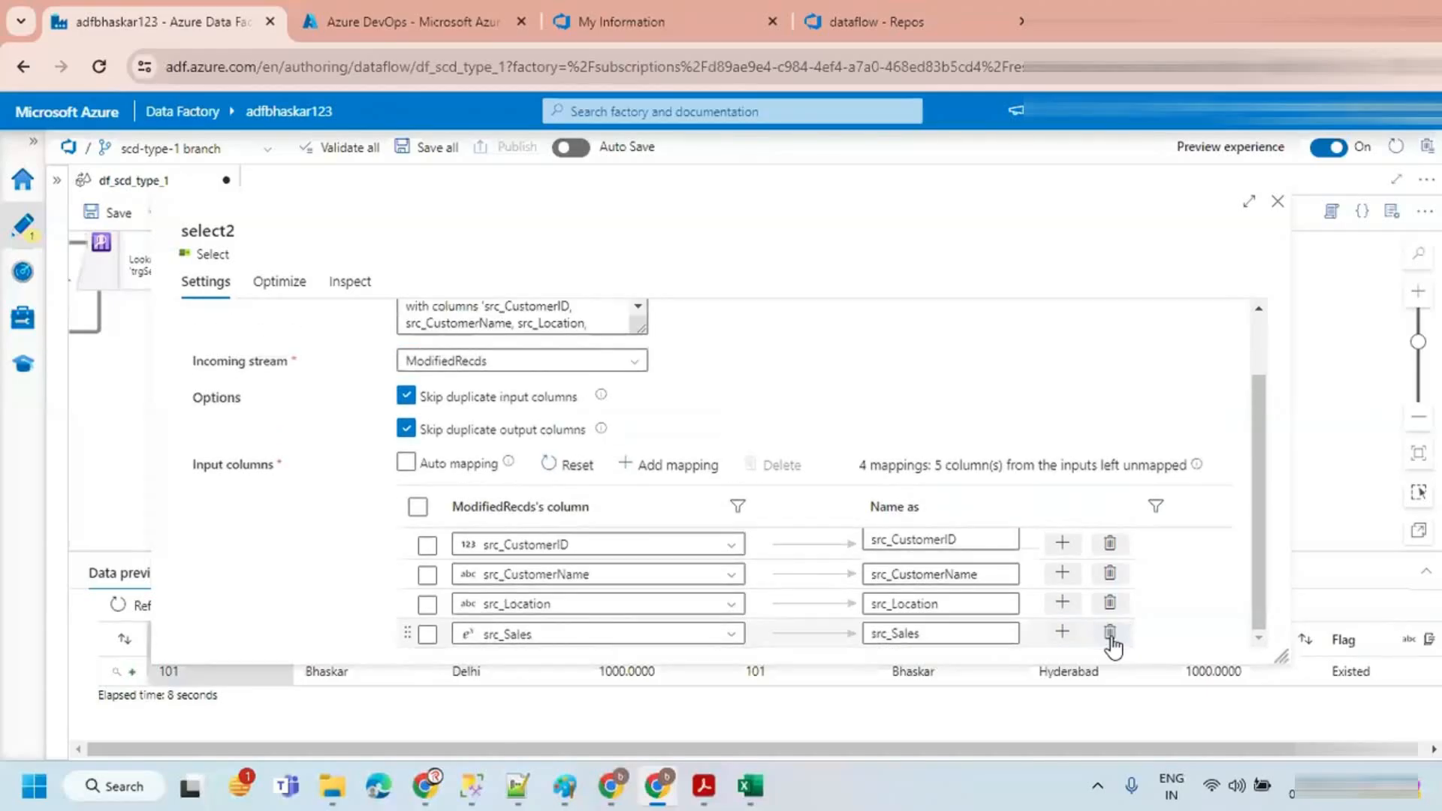
Step: Rename the remaining outputs to CustomerID, CustomerName, Location and Sales by removing the src_ prefix, then close the settings
left_click_drag(891, 539, 856, 634)
key("BackSpace")
key("BackSpace")
key("BackSpace")
key("BackSpace")
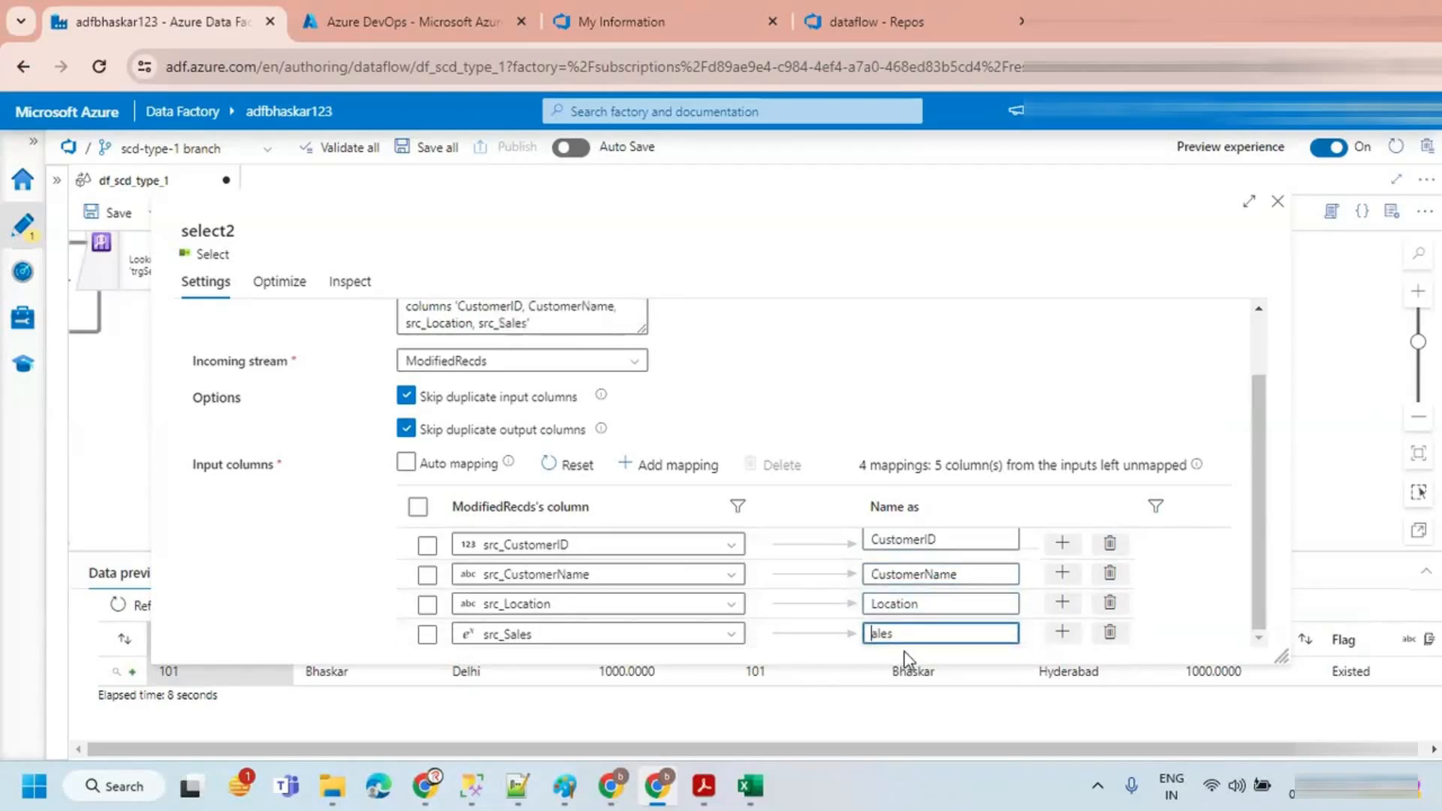
type("S")
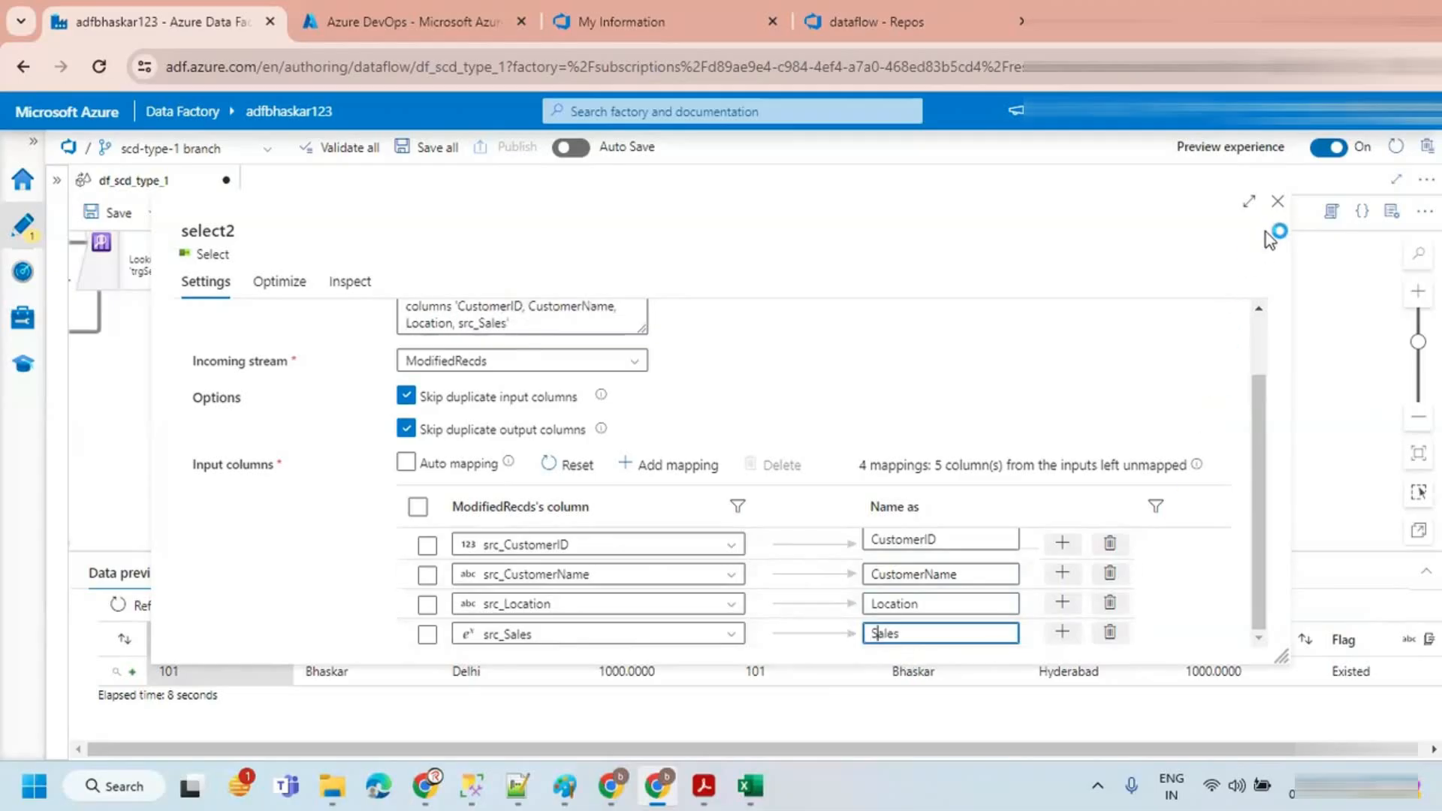
left_click(1278, 203)
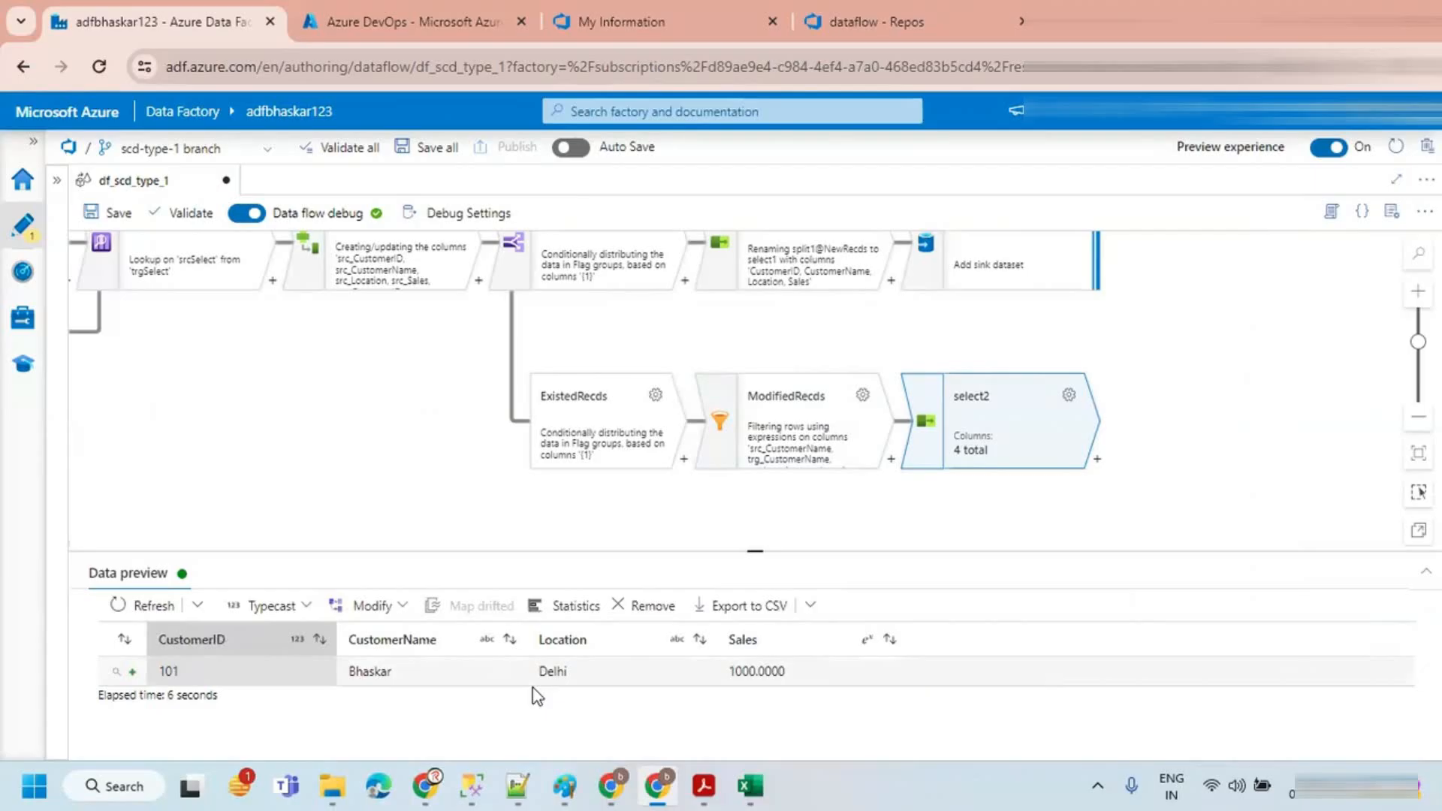
Step: Examine the select2 data preview output
left_click_drag(934, 509, 600, 493)
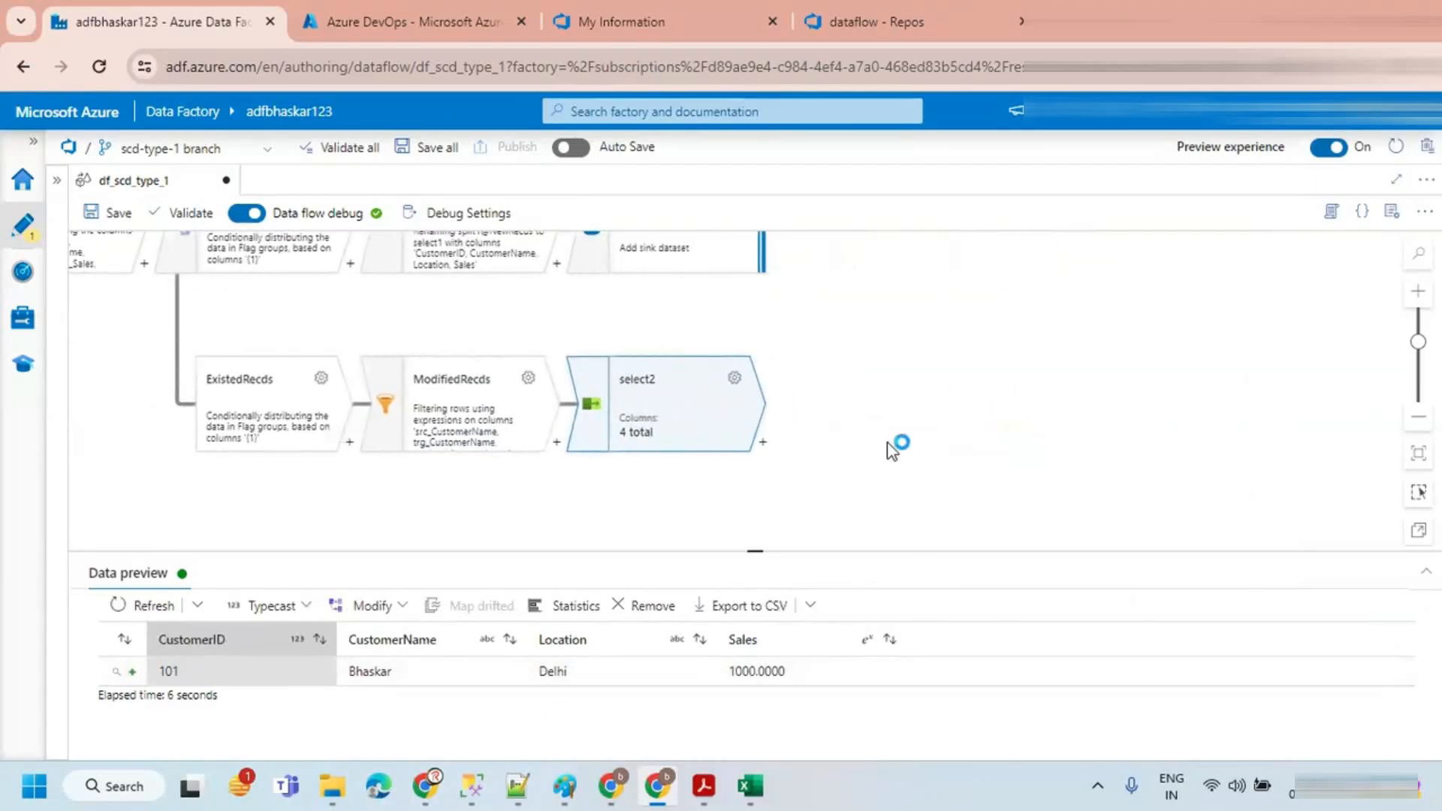
left_click(890, 447)
left_click(618, 425)
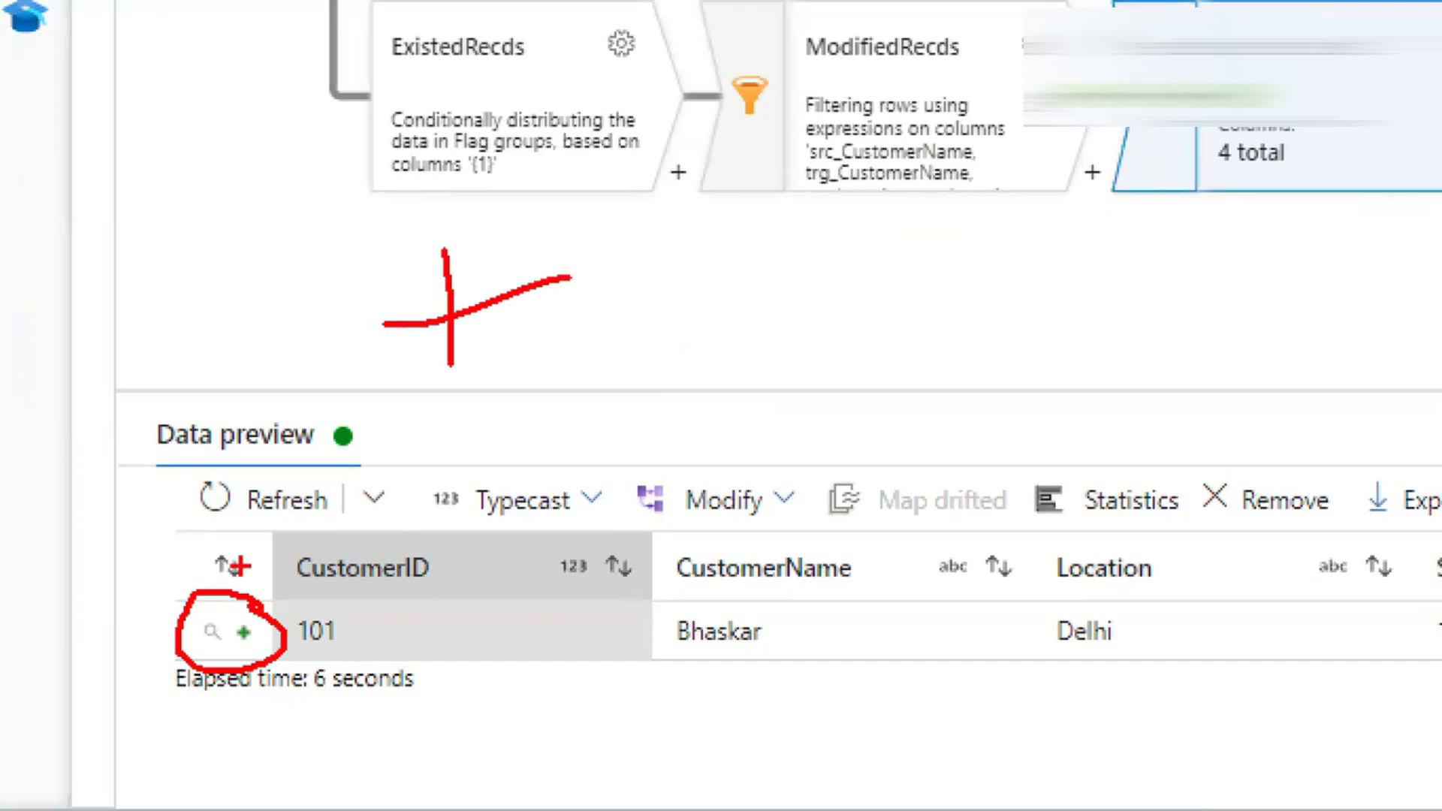
left_click_drag(877, 242, 819, 377)
left_click_drag(777, 300, 889, 346)
left_click_drag(753, 358, 889, 267)
left_click_drag(819, 236, 871, 418)
mouse_move(930, 208)
left_mouse_down()
mouse_move(912, 479)
mouse_move(886, 220)
left_mouse_up()
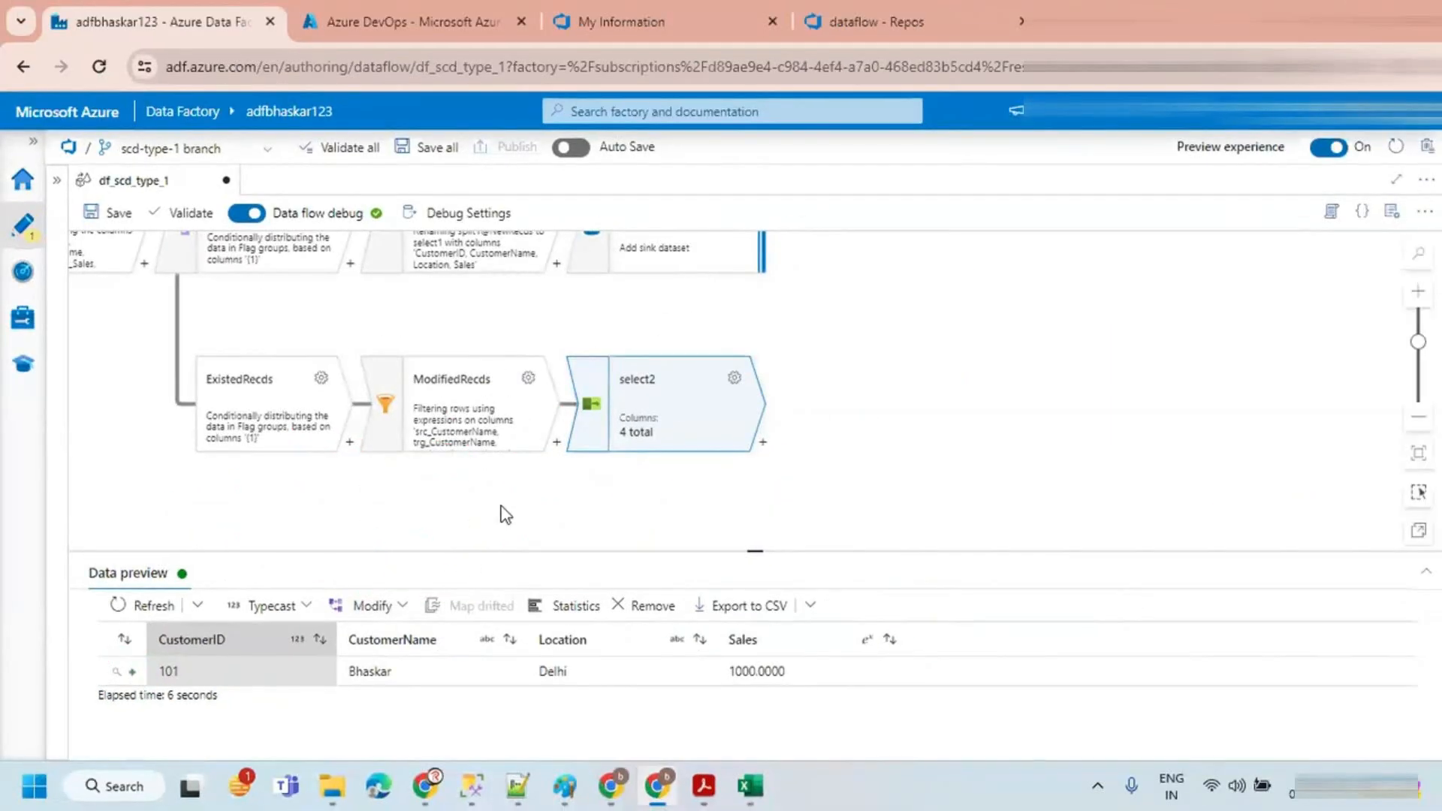
left_click(990, 319)
left_click(641, 434)
Step: Review the UPDATE statement in the SOURCE script and return to Data Factory
left_click(472, 786)
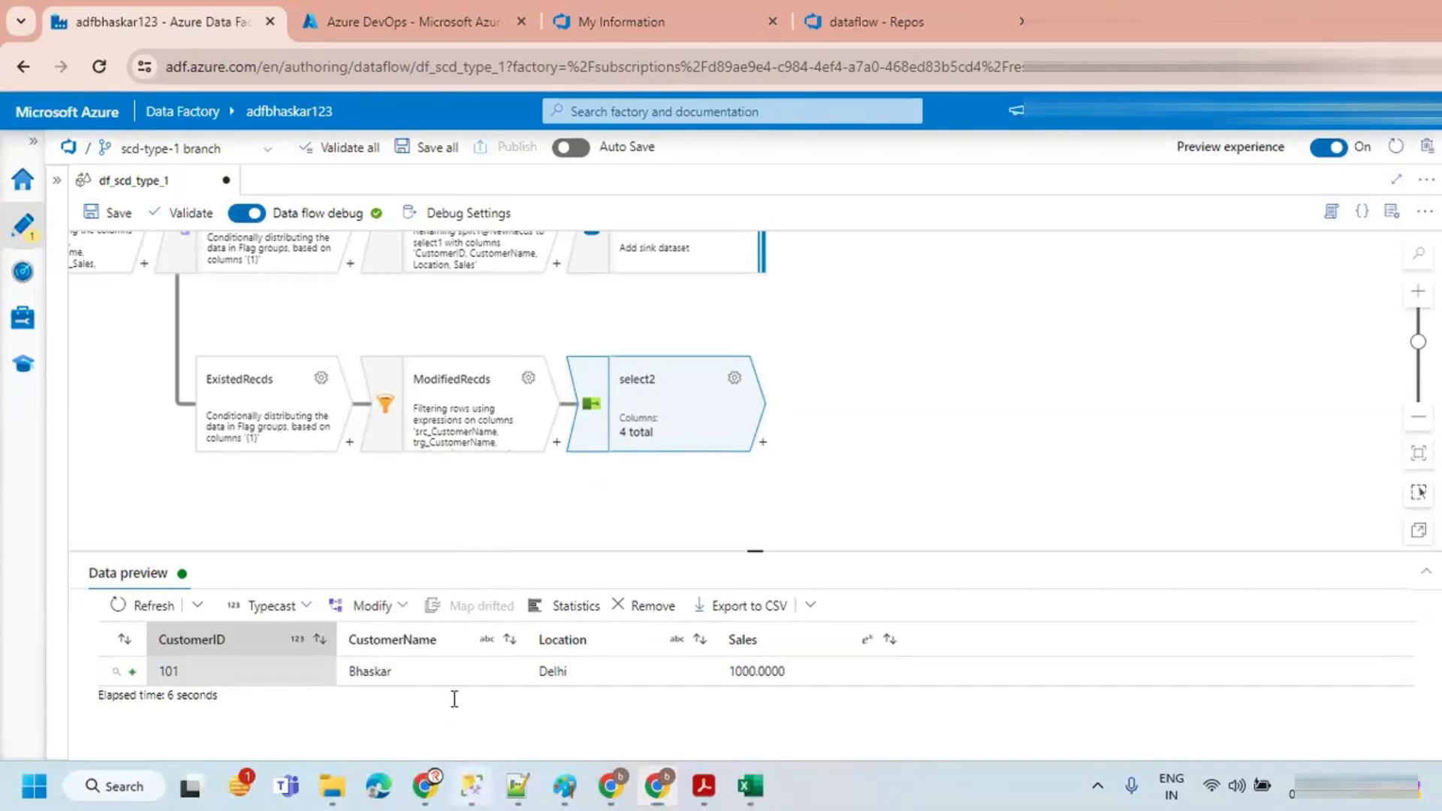
scroll(542, 363, "down", 3)
left_click_drag(1001, 283, 394, 282)
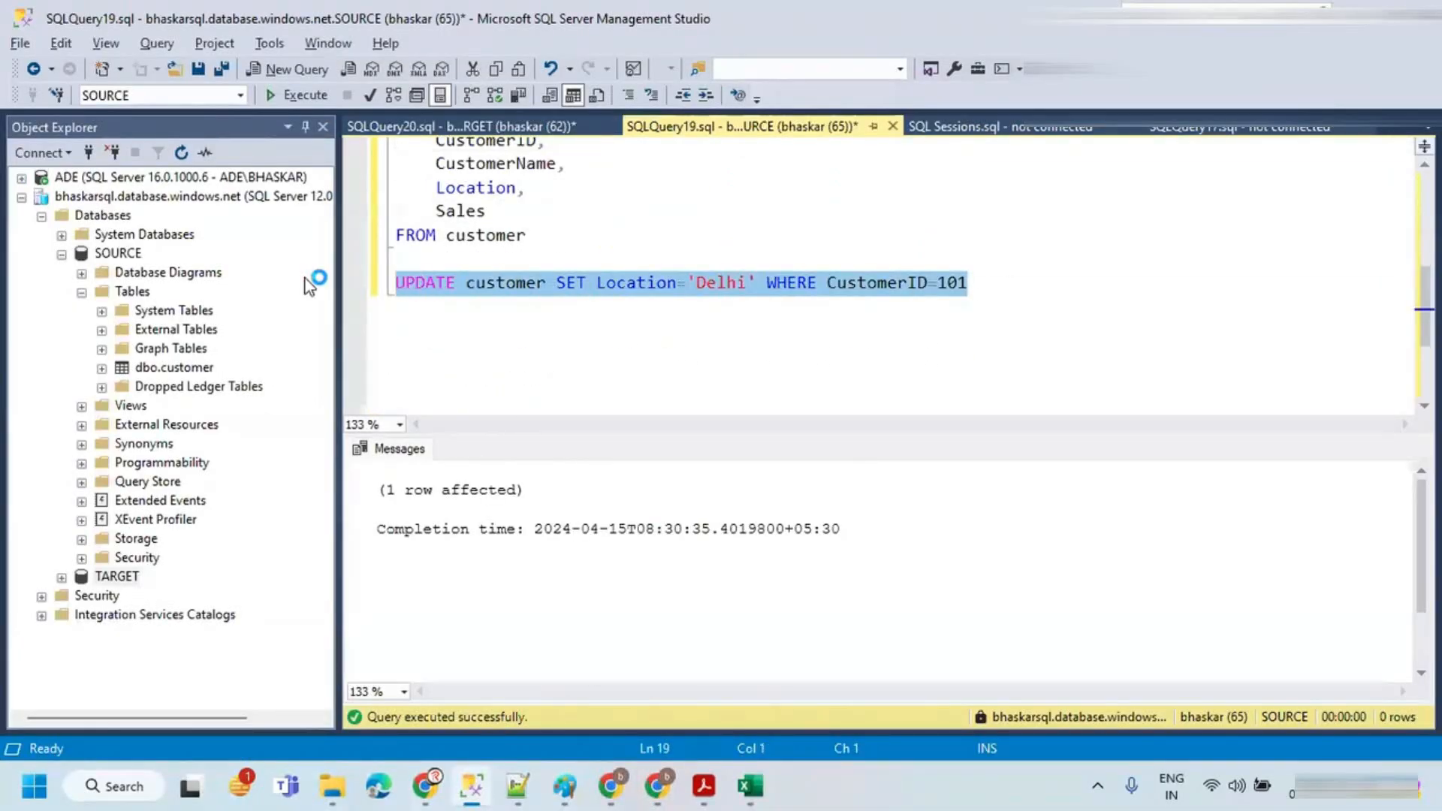
key("alt+Tab")
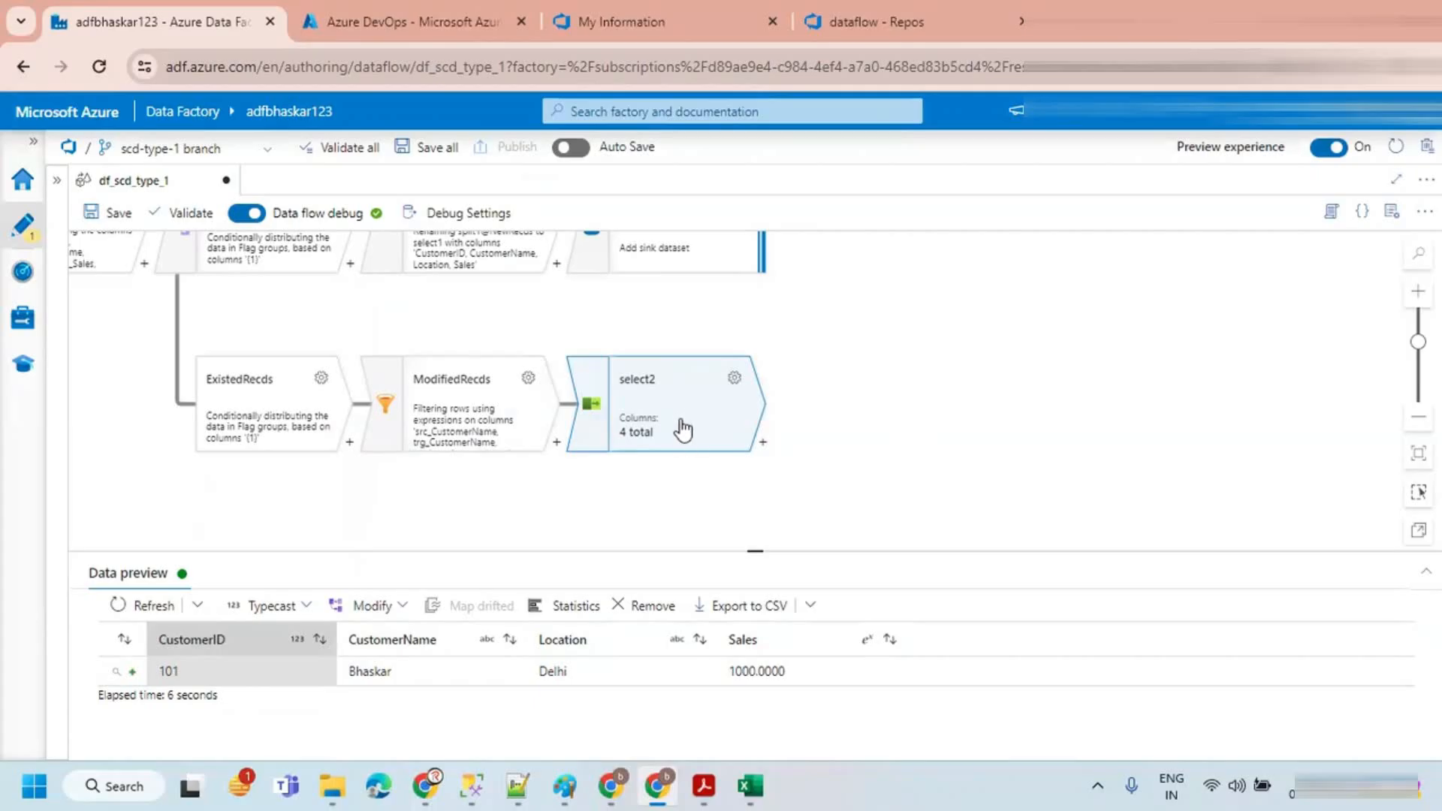
left_click_drag(835, 359, 991, 441)
mouse_move(725, 404)
left_mouse_down()
mouse_move(841, 398)
mouse_move(812, 426)
left_mouse_up()
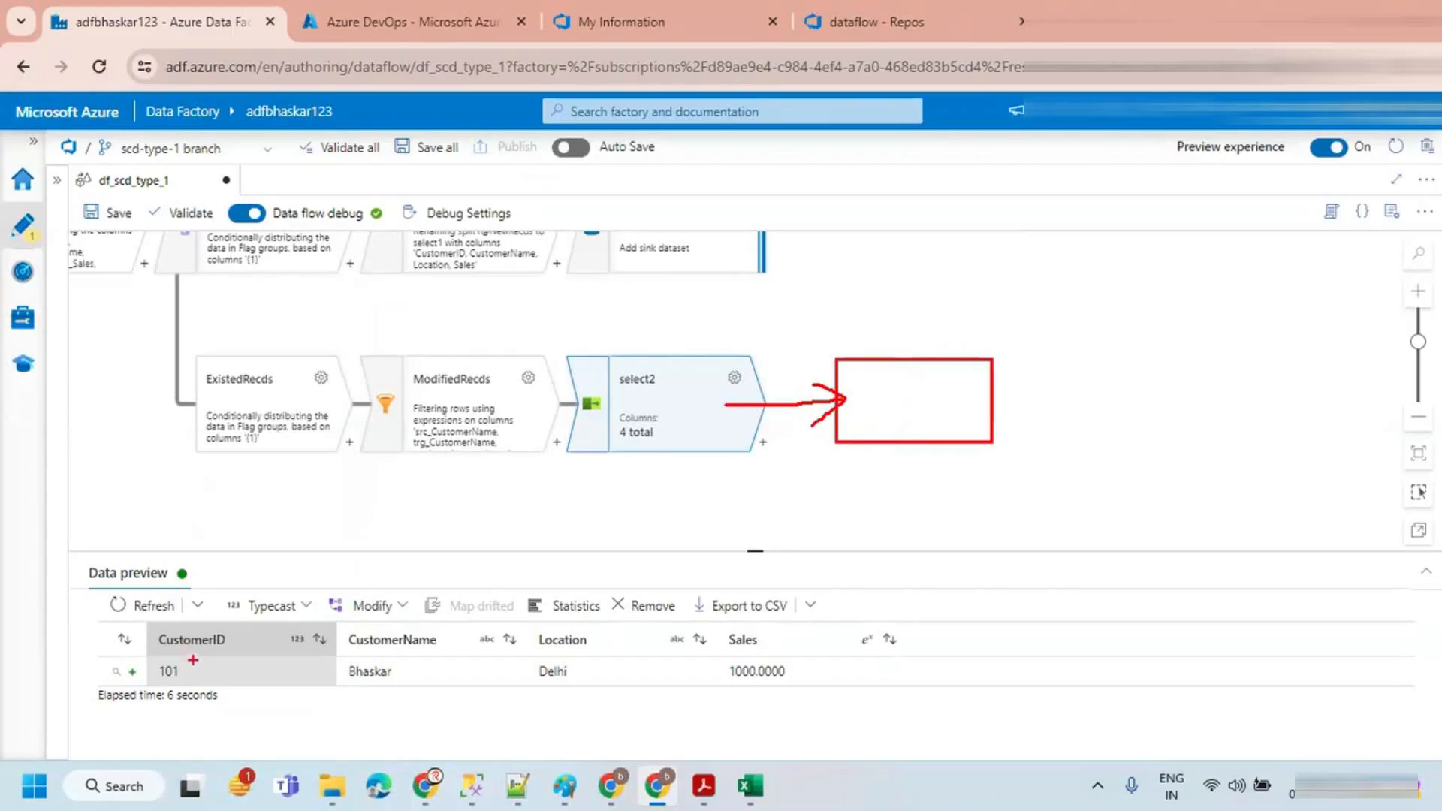
mouse_move(134, 663)
left_mouse_down()
mouse_move(102, 680)
mouse_move(153, 660)
mouse_move(99, 687)
mouse_move(96, 656)
left_mouse_up()
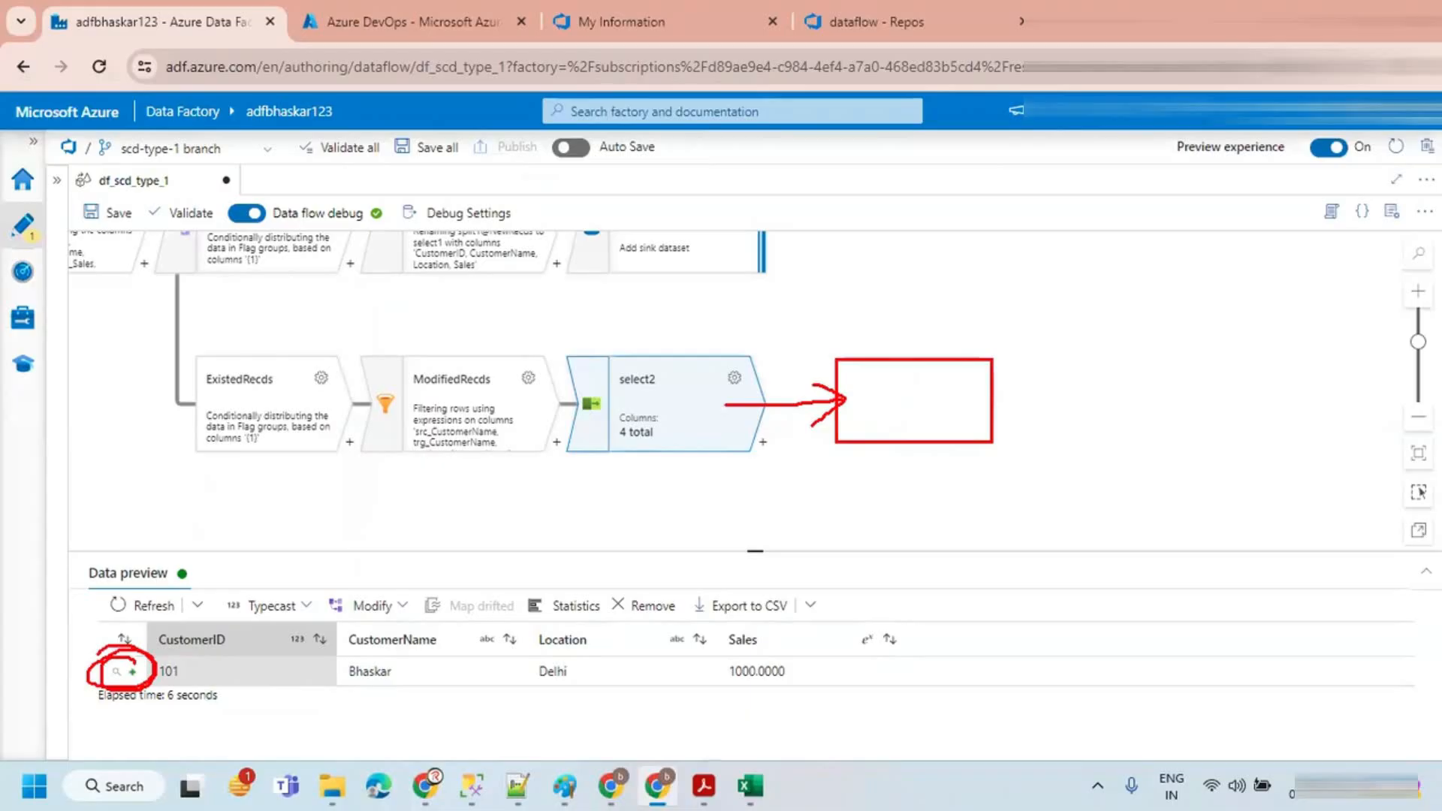
Step: Add an Alter Row transformation after select2
left_click(763, 442)
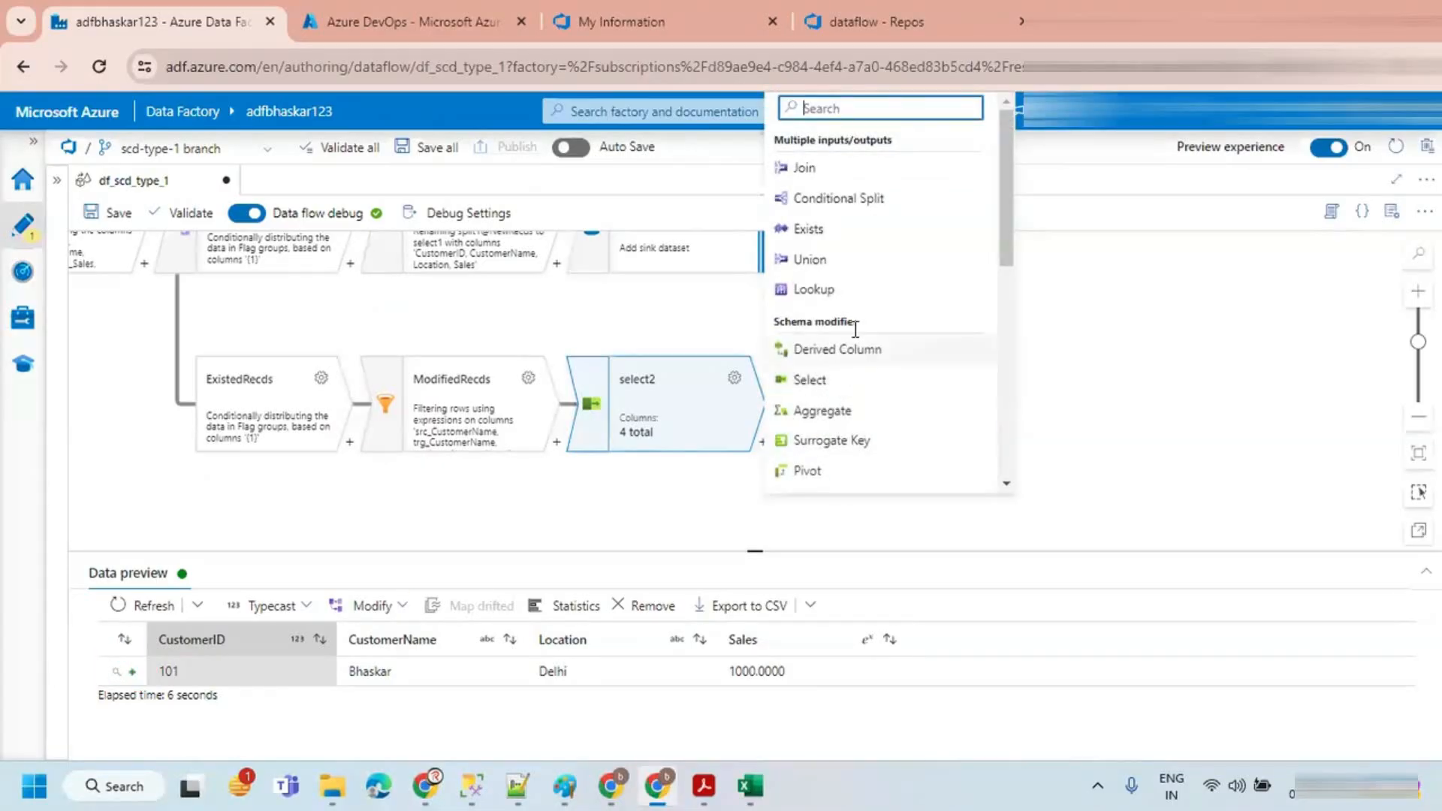
type("ro")
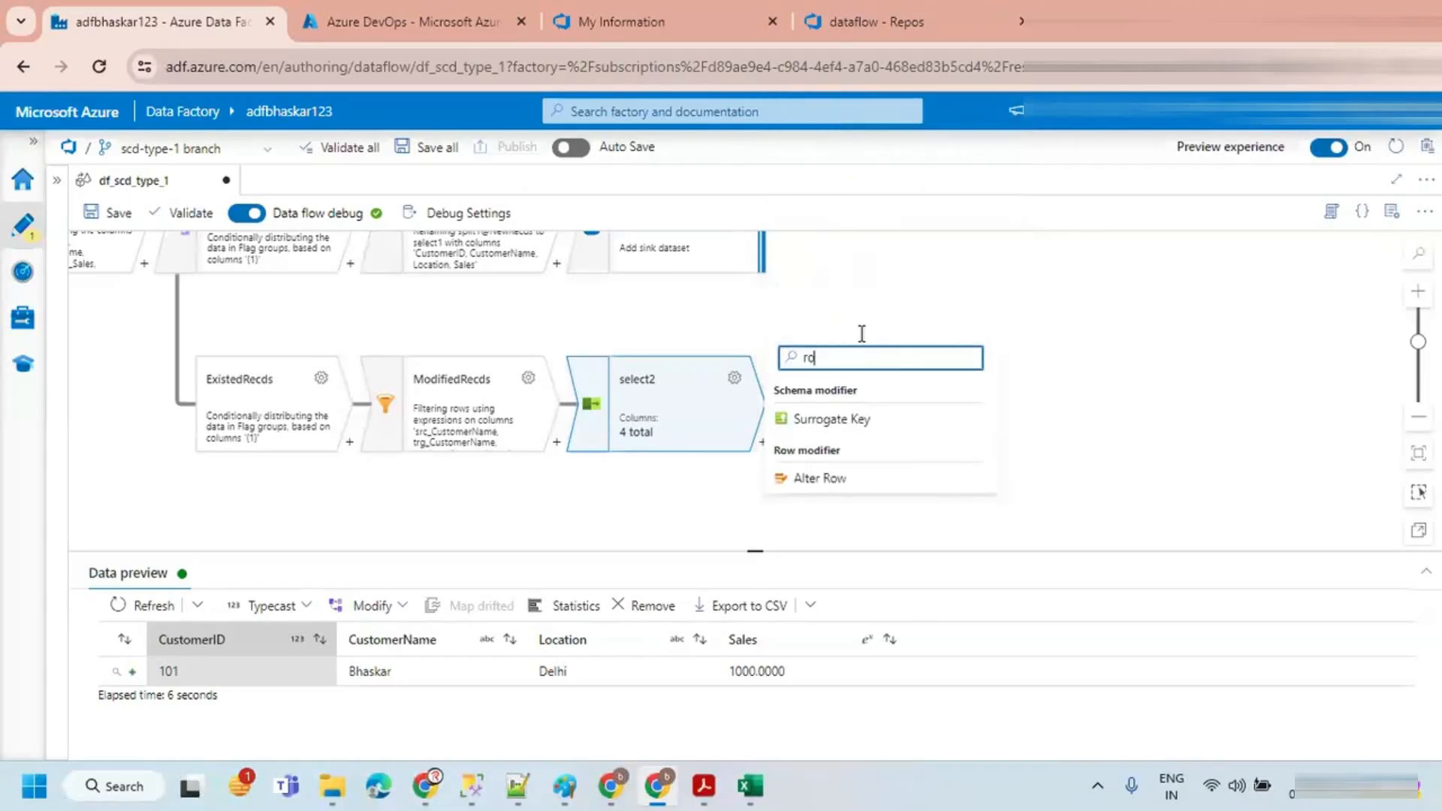
left_click(808, 485)
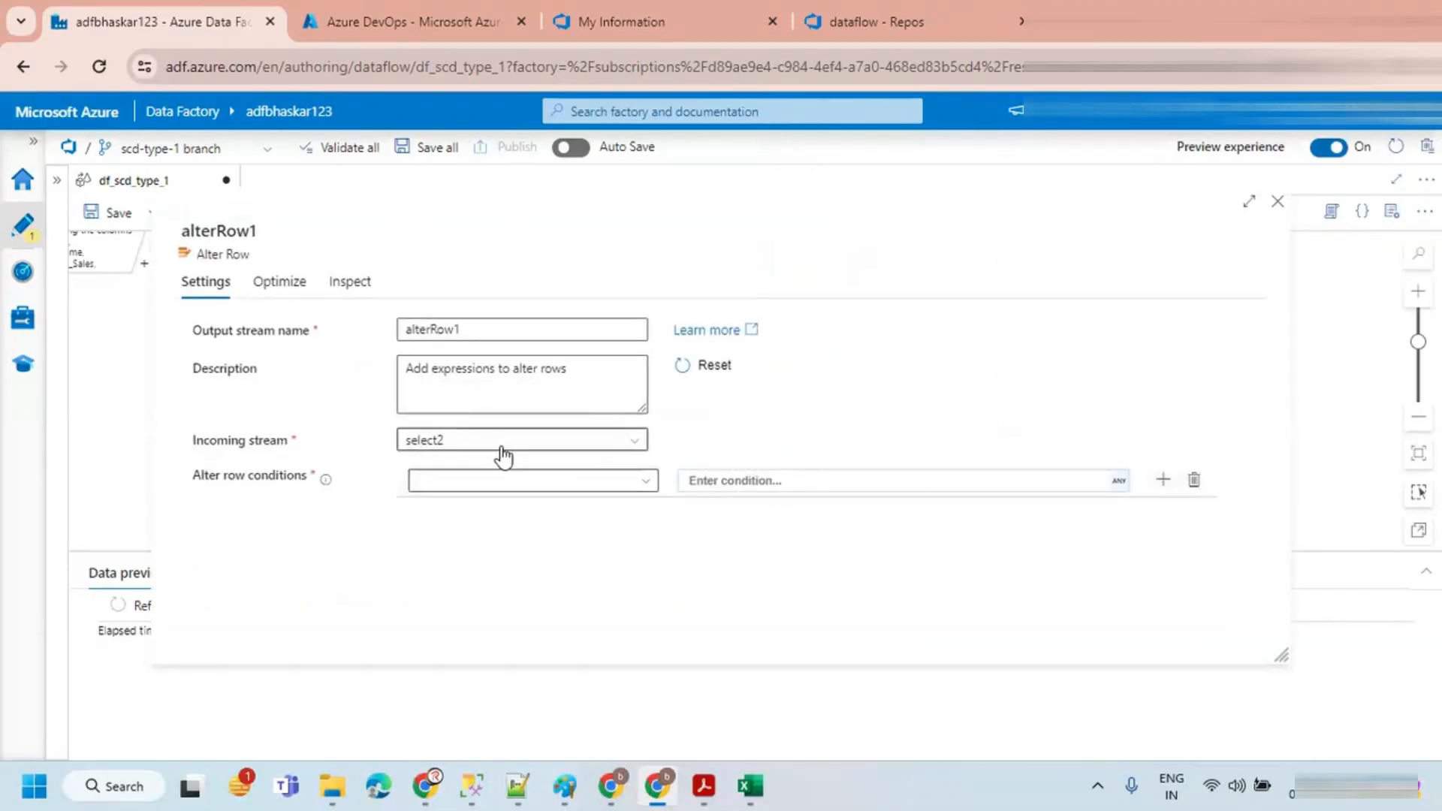
Step: Add an Update if alter row condition with the expression 1==1 and close the alterRow1 settings
left_click(609, 484)
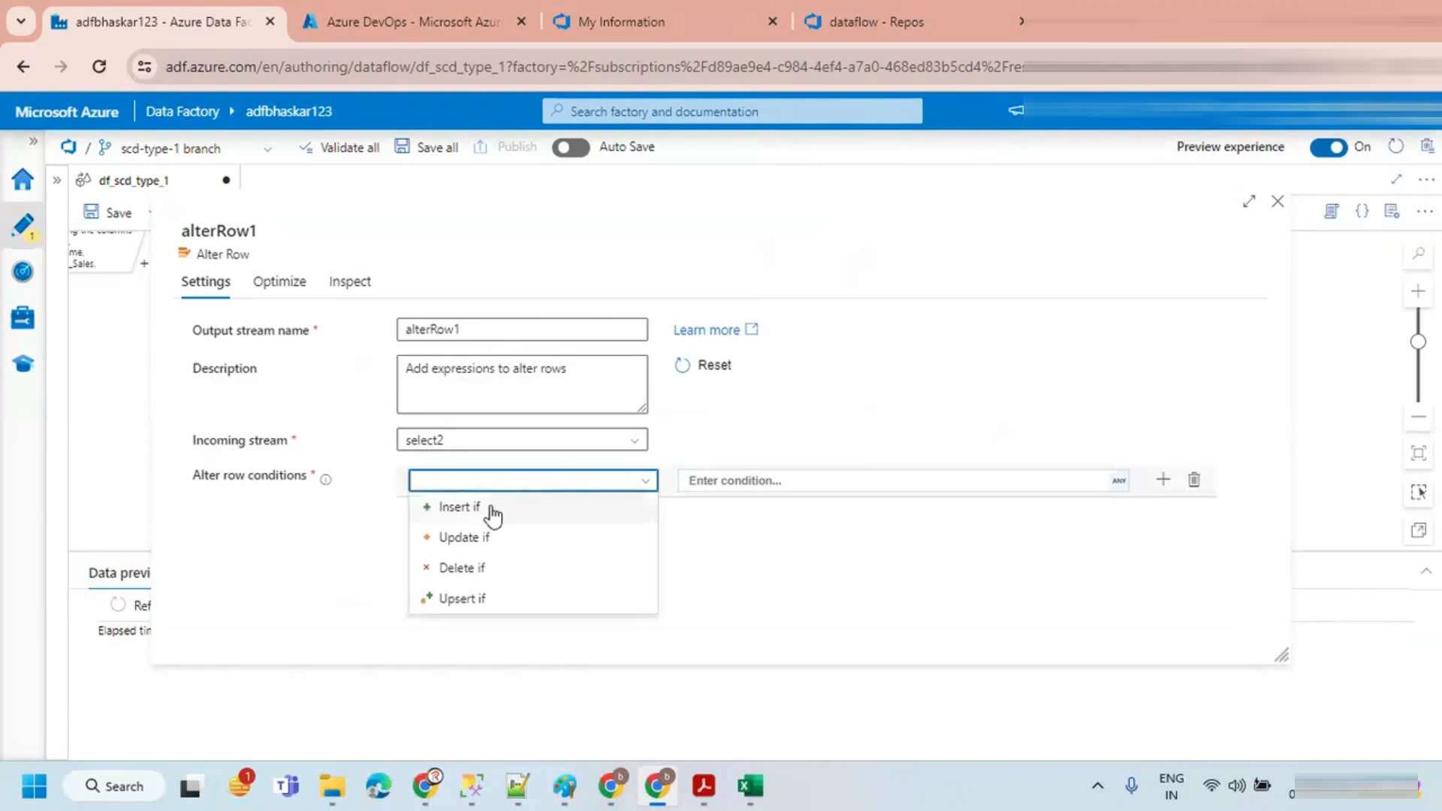
left_click(476, 537)
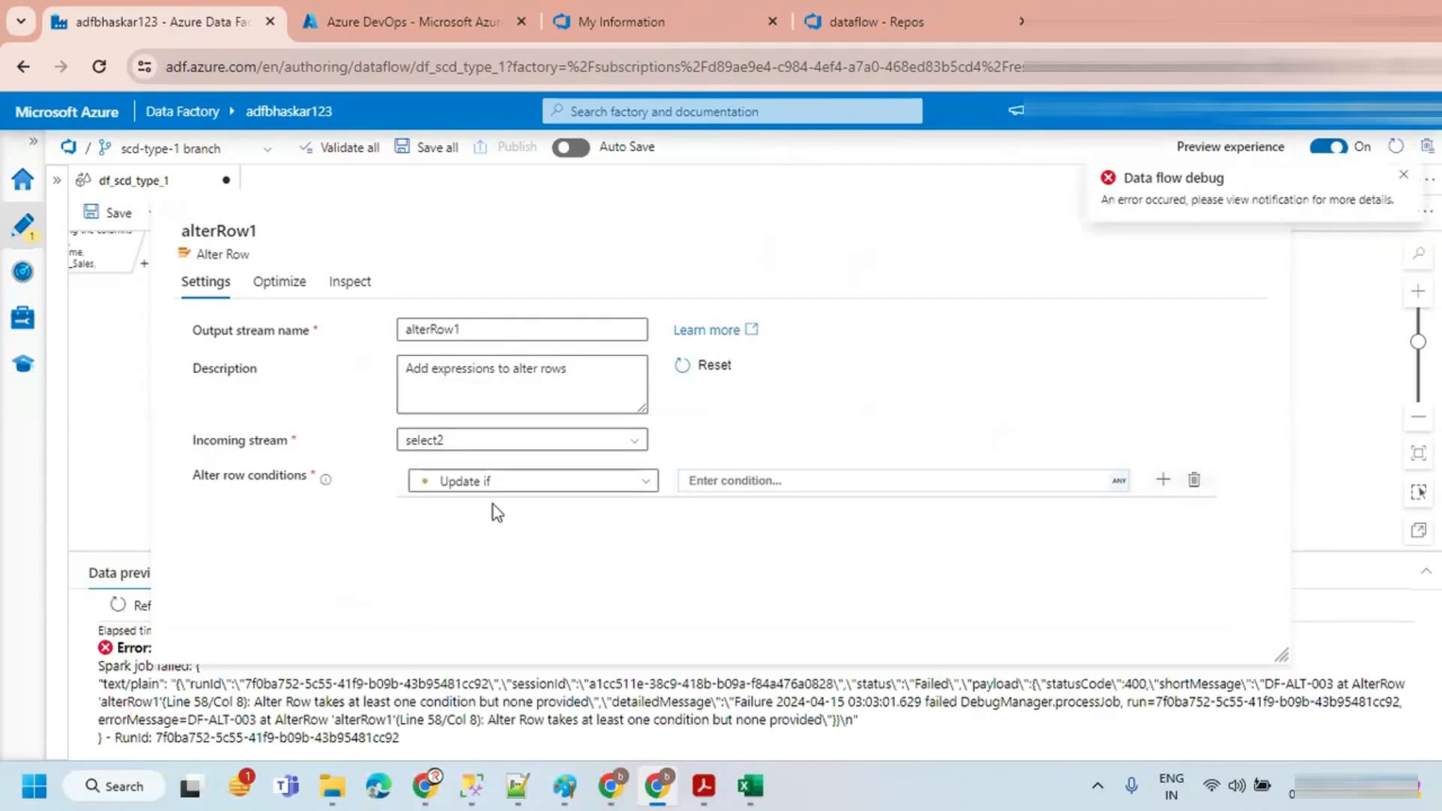
left_click(732, 484)
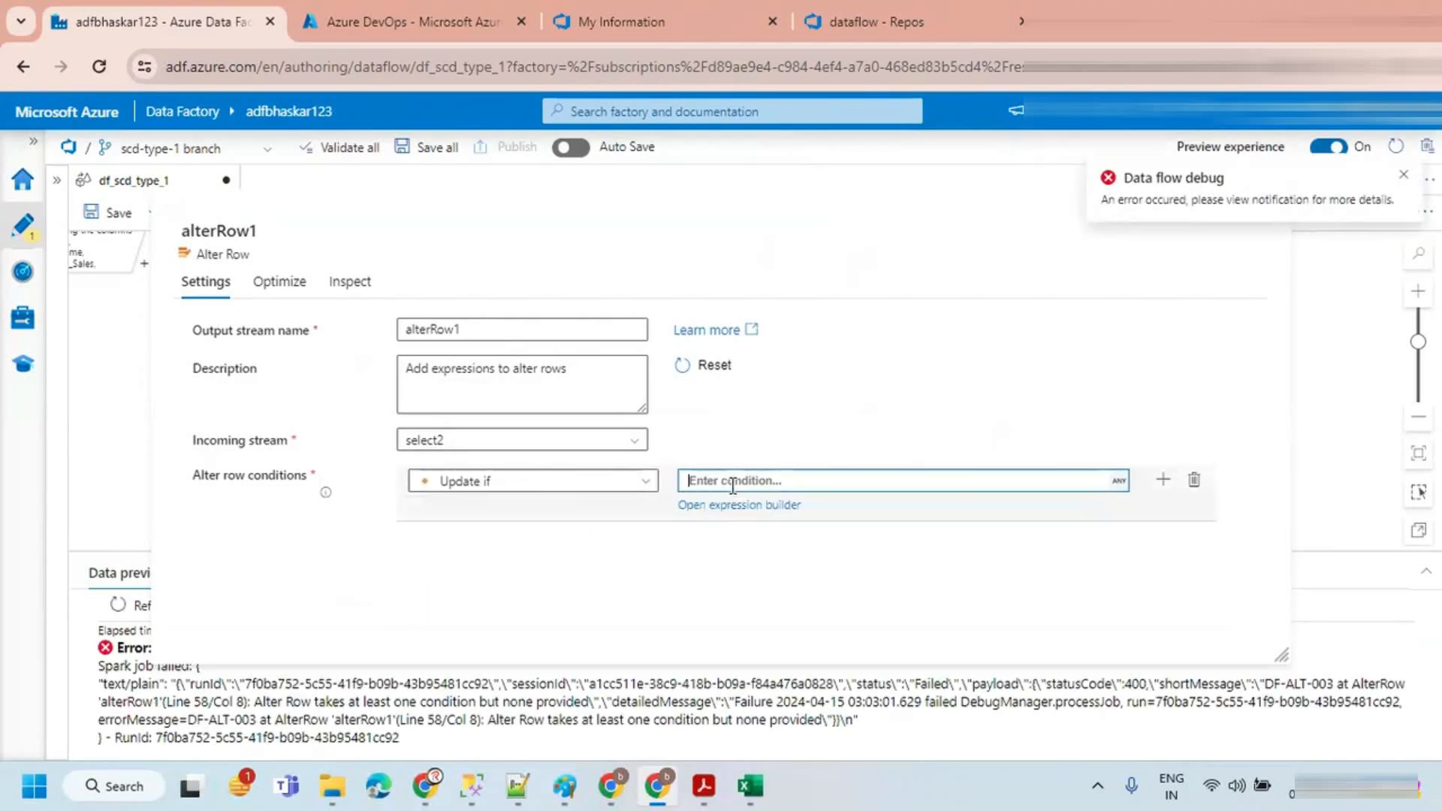
type("1==1")
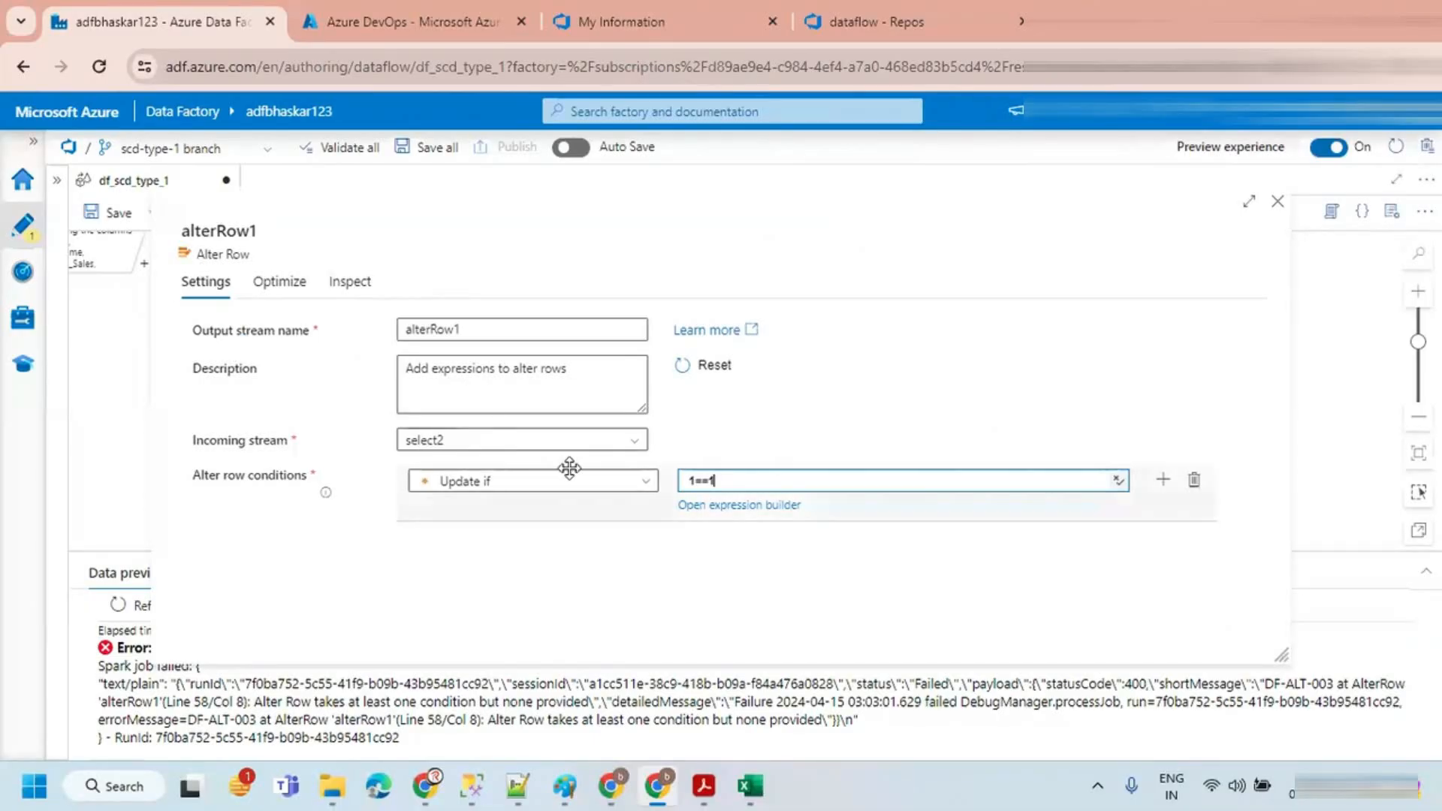
left_click(777, 475)
left_click(1277, 203)
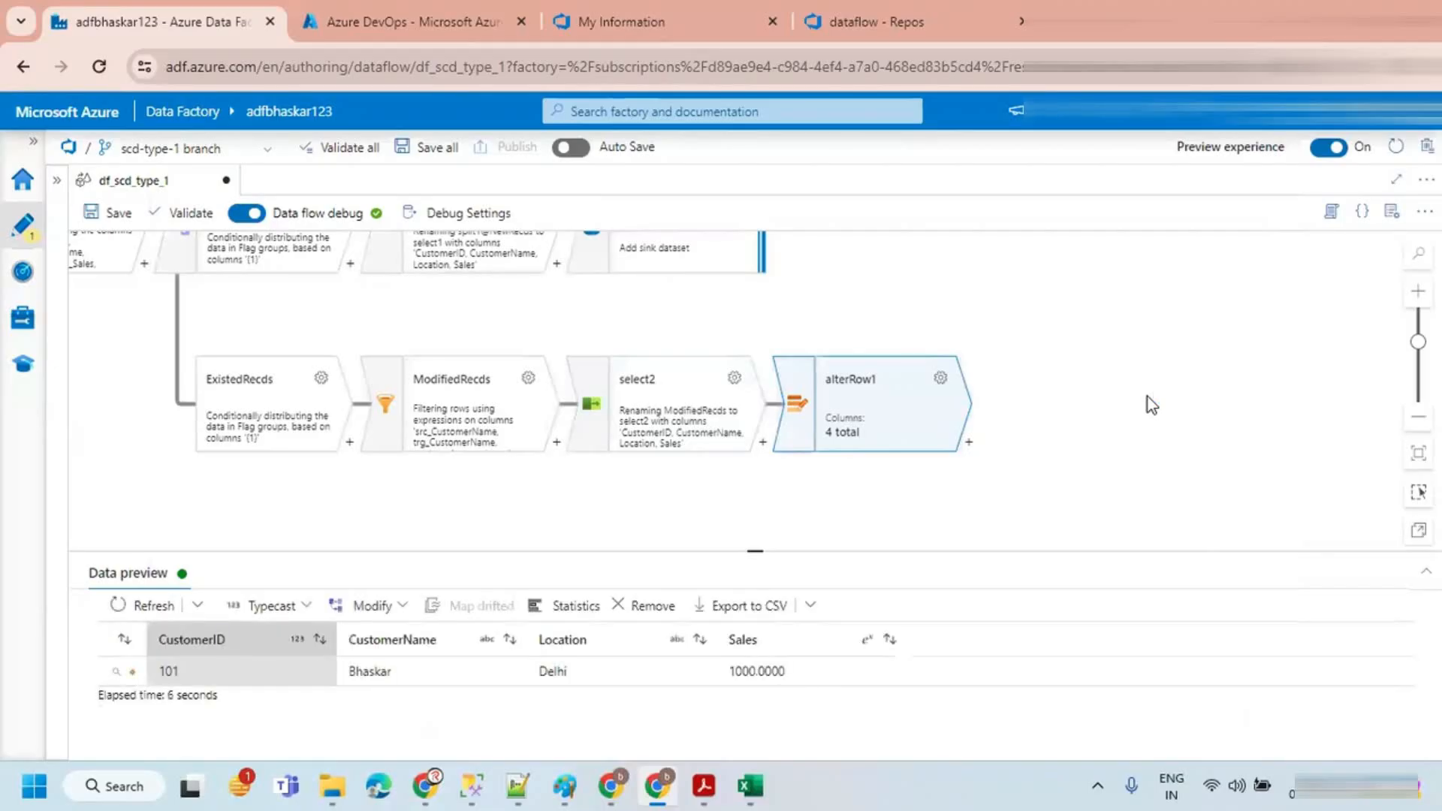
Step: Add a Sink transformation after alterRow1
left_click_drag(1040, 416, 859, 431)
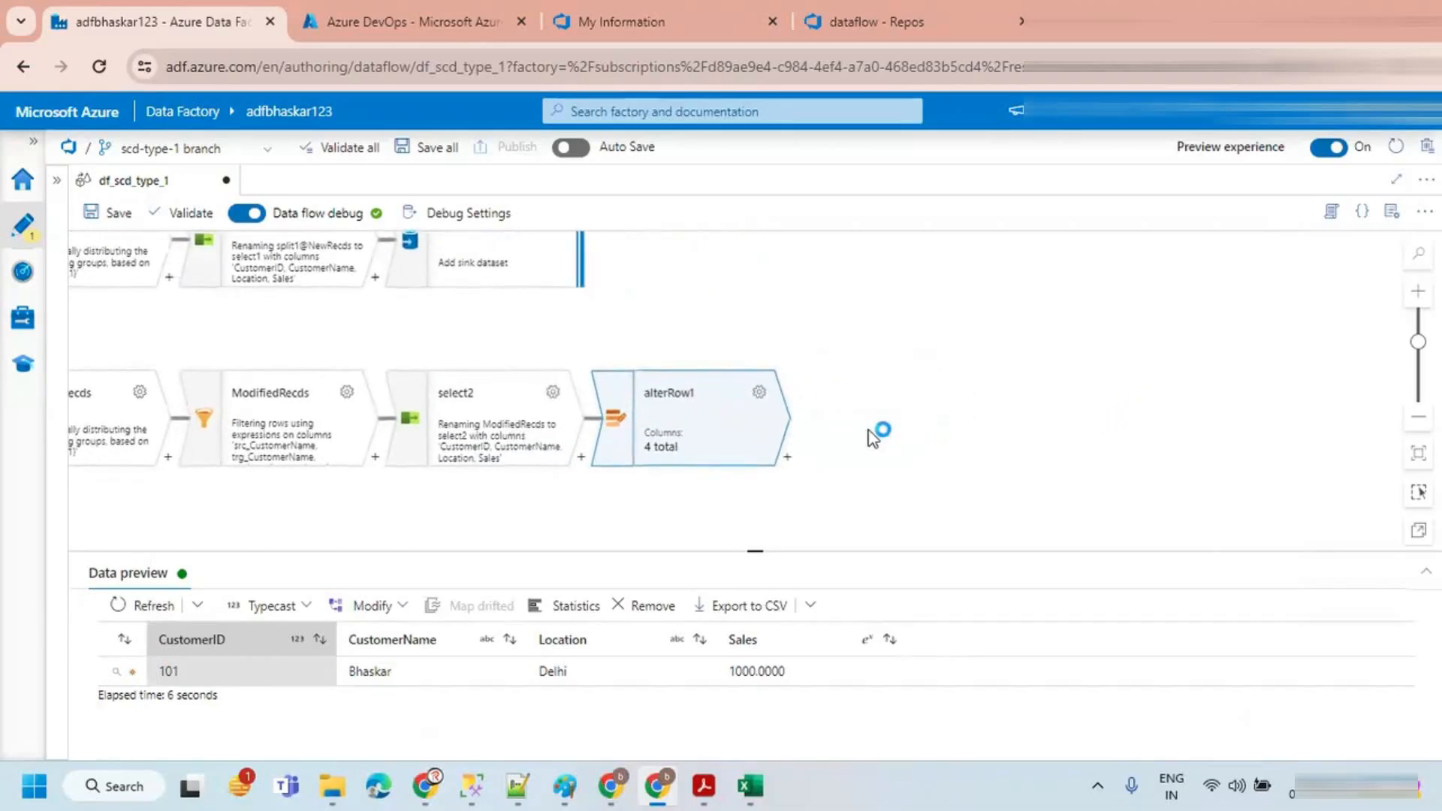
left_click(787, 459)
type("sink")
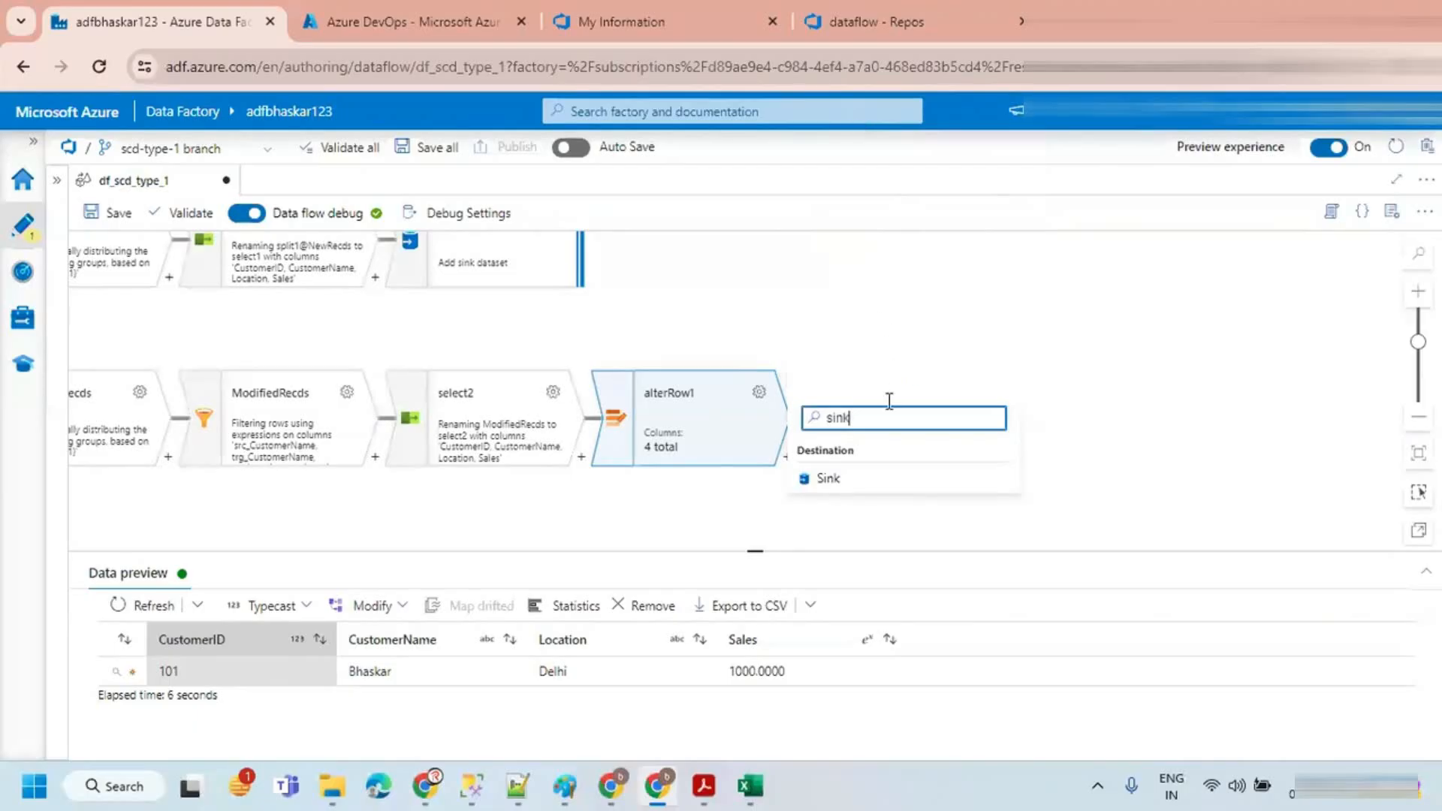
left_click(842, 484)
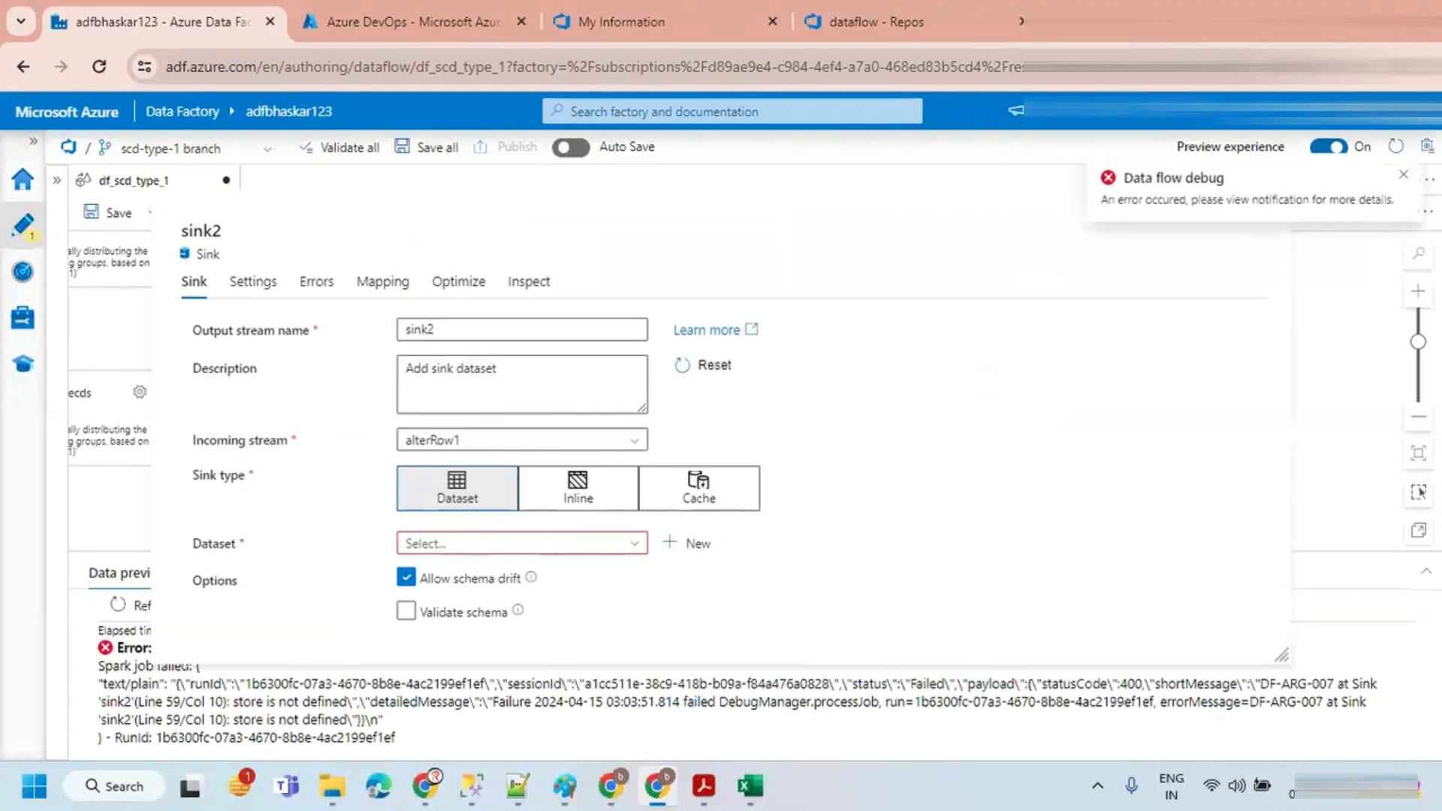
Step: Configure sink2 as an inline Azure SQL Database dataset using the ls_azSQL_TARGET linked service
left_click(1402, 176)
left_click(551, 492)
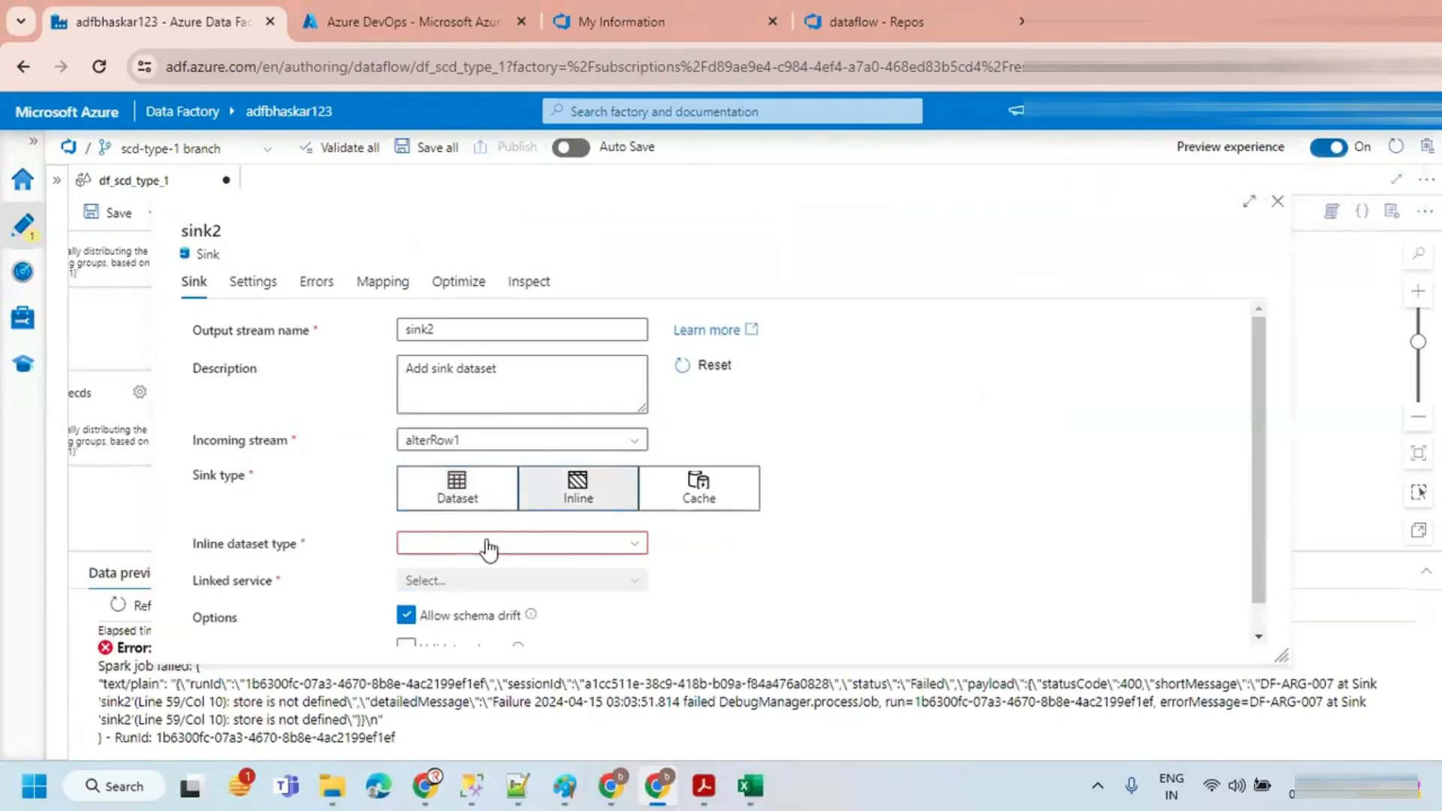
left_click(446, 552)
type("azu")
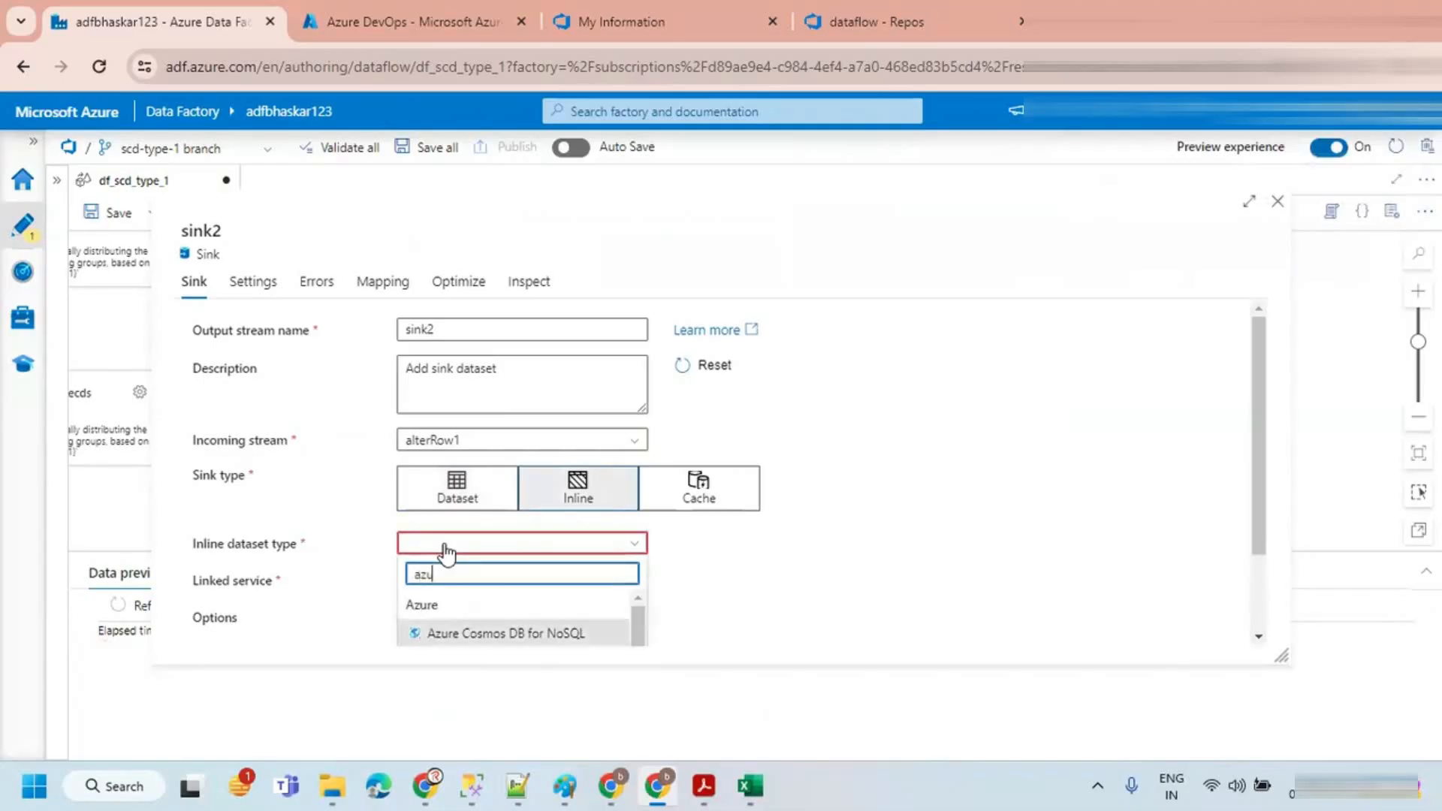
type("re sql")
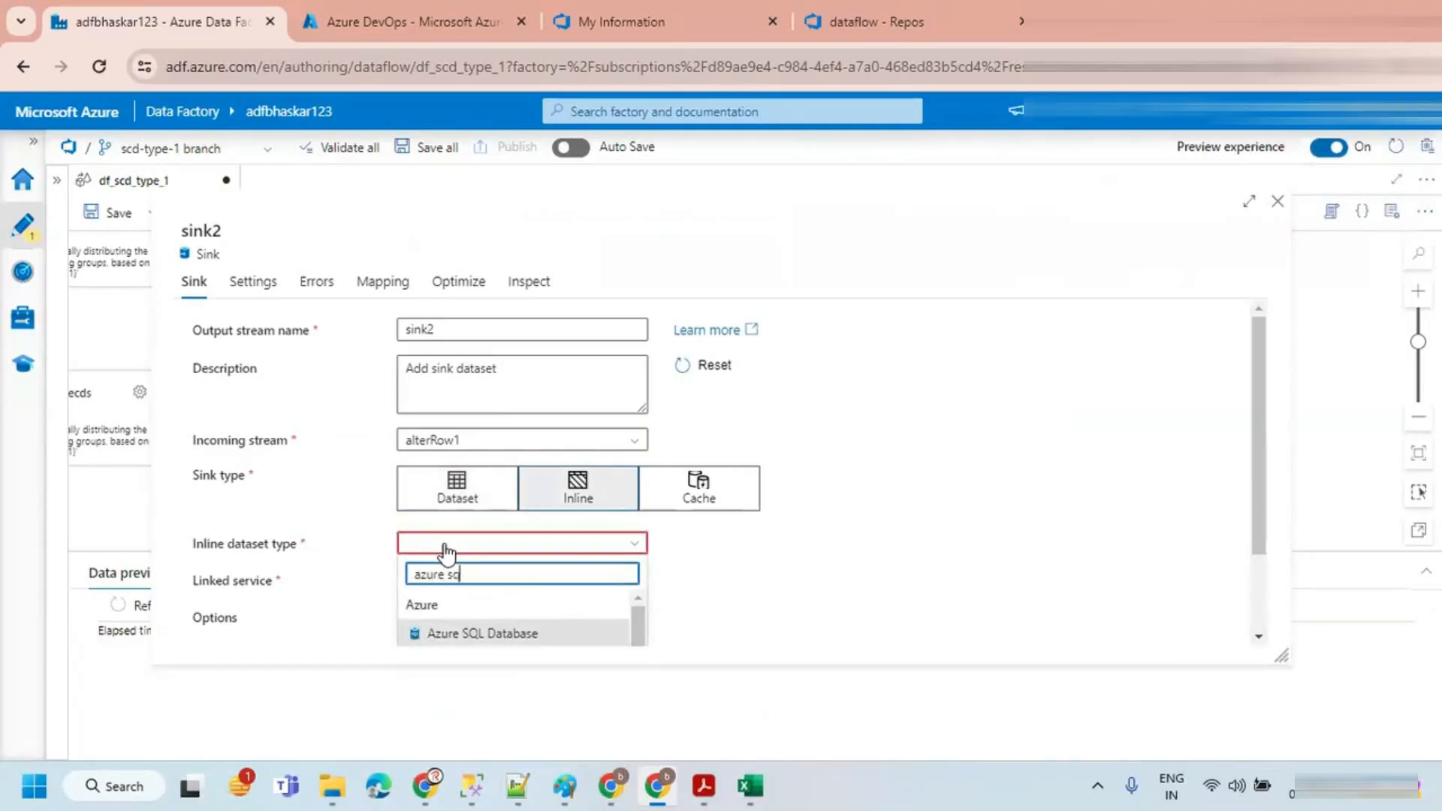
left_click(484, 635)
scroll(588, 585, "down", 1)
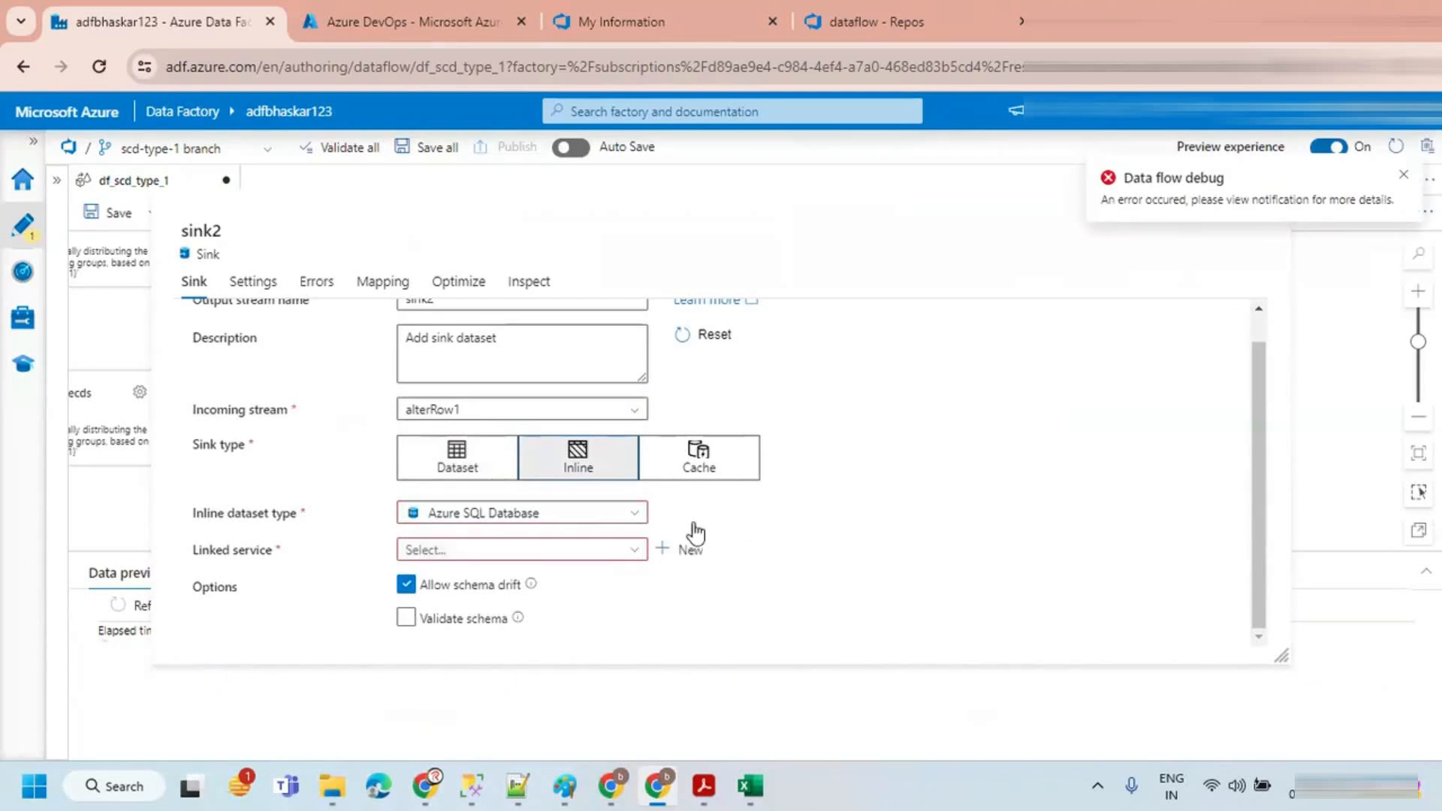
left_click(629, 552)
left_click(480, 640)
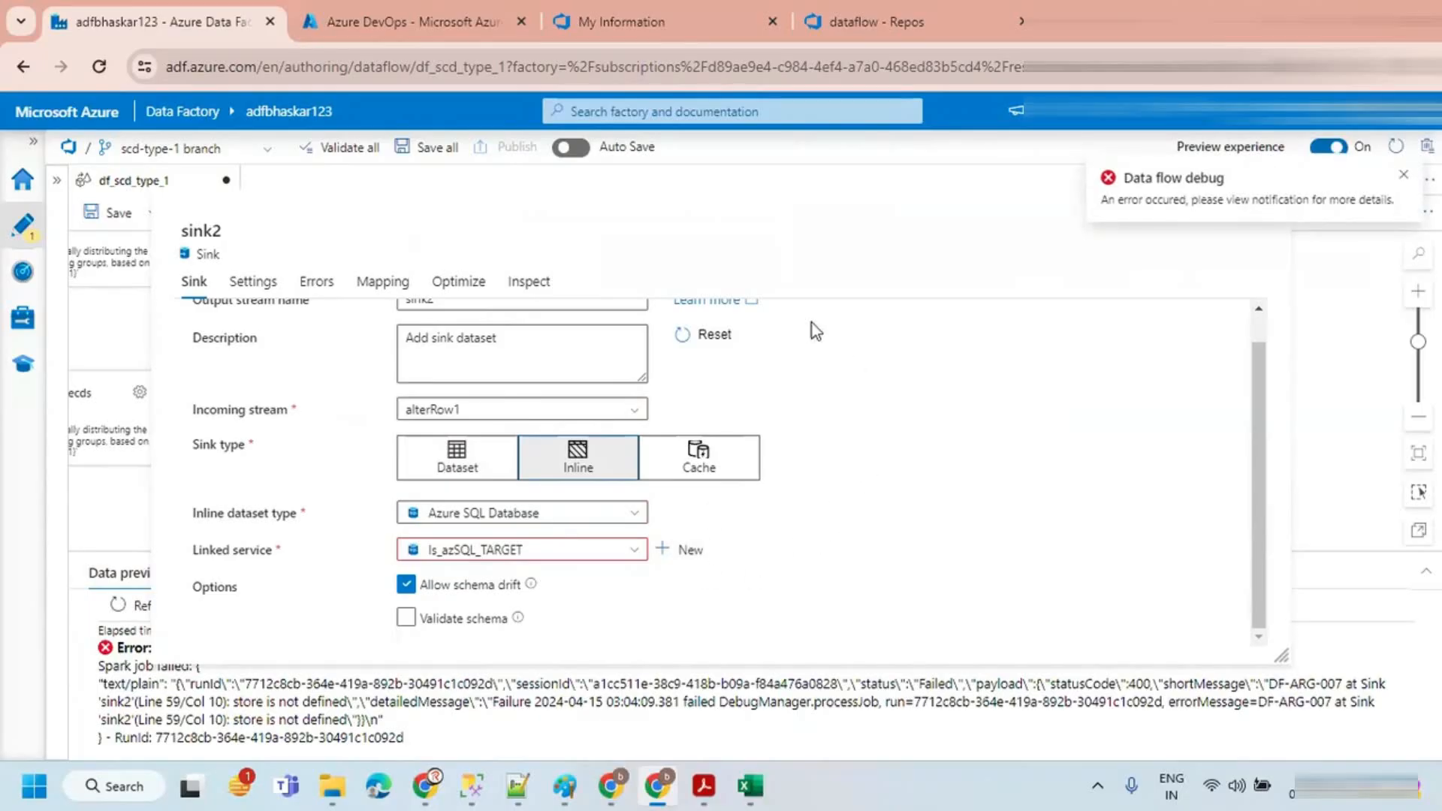
Step: Refresh the schema options in the sink settings and enable Allow delete as an update method
left_click(252, 281)
left_click(699, 333)
left_click(454, 474)
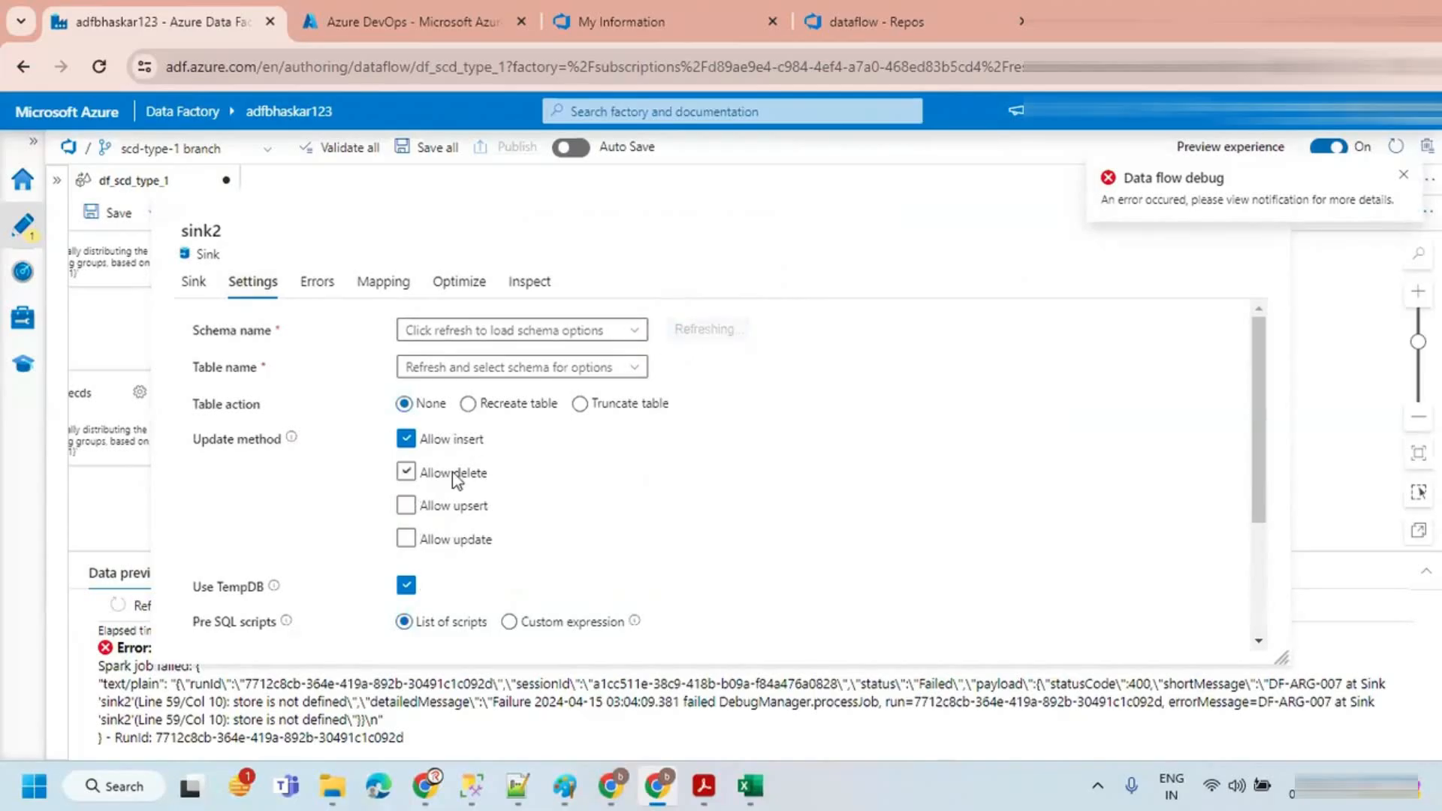
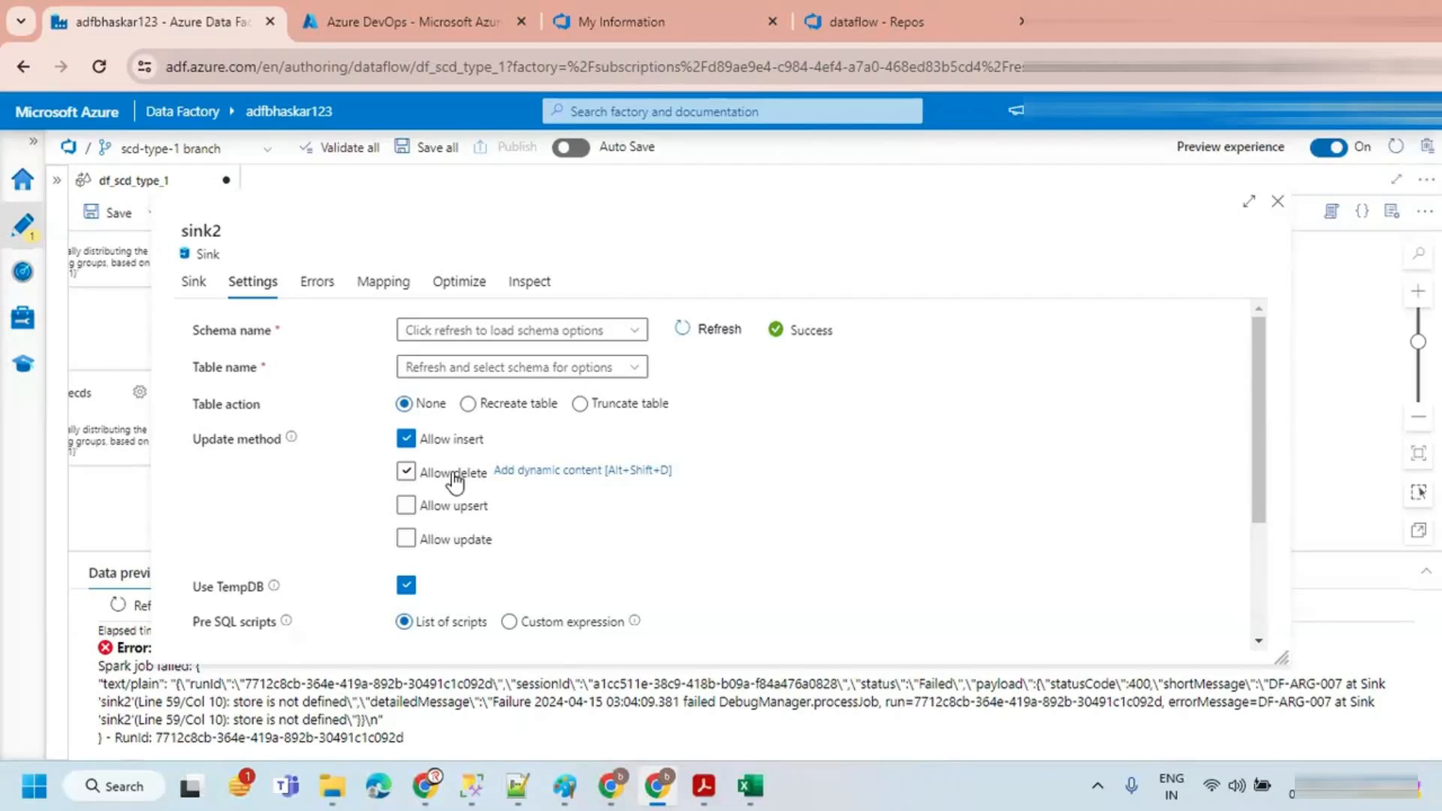
Step: Clear Allow delete in sink2's update methods and set the schema name to dbo
left_click(404, 473)
left_click(627, 332)
left_click(601, 358)
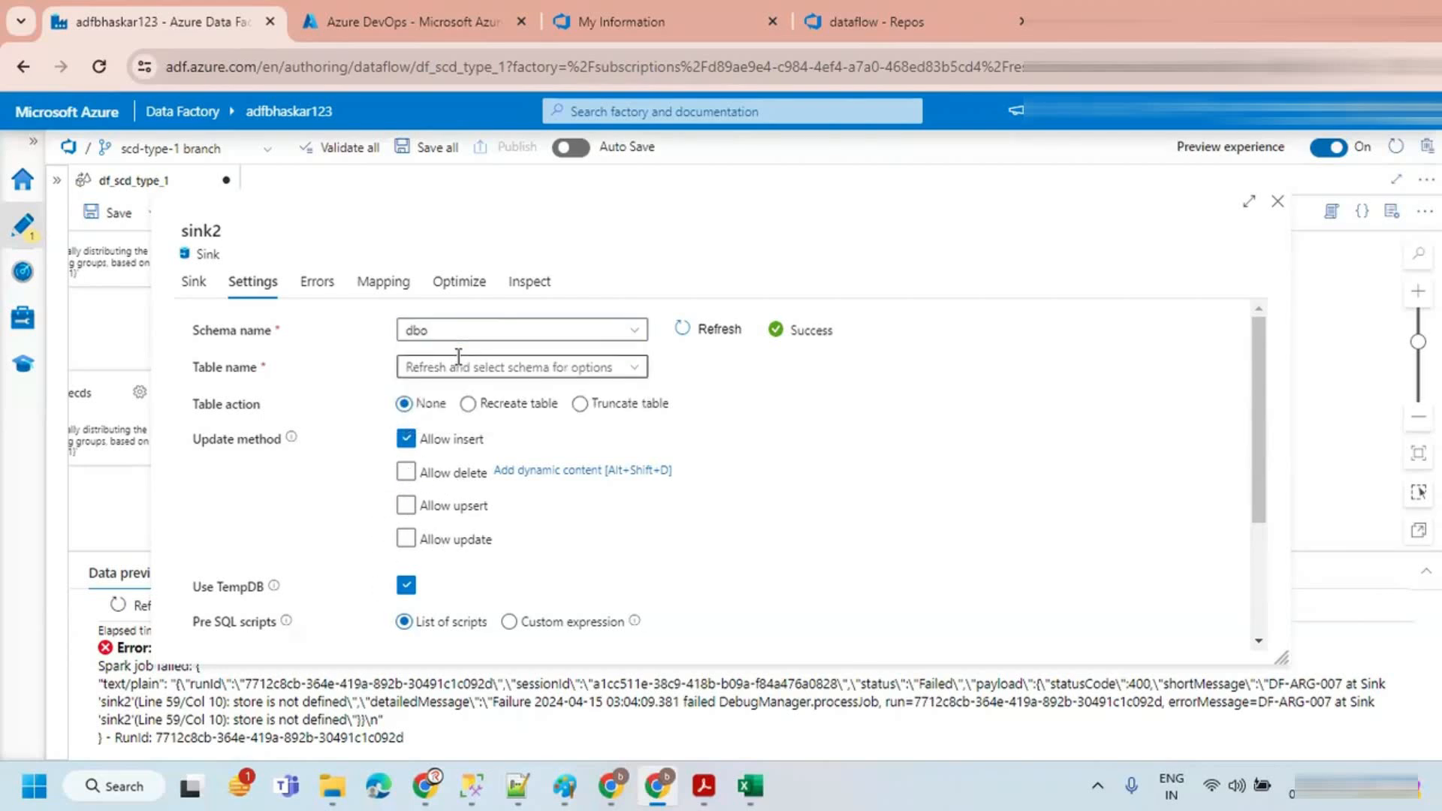
Step: Refresh the schema options and set the sink table name to customer
left_click(635, 367)
left_click(725, 379)
left_click(631, 367)
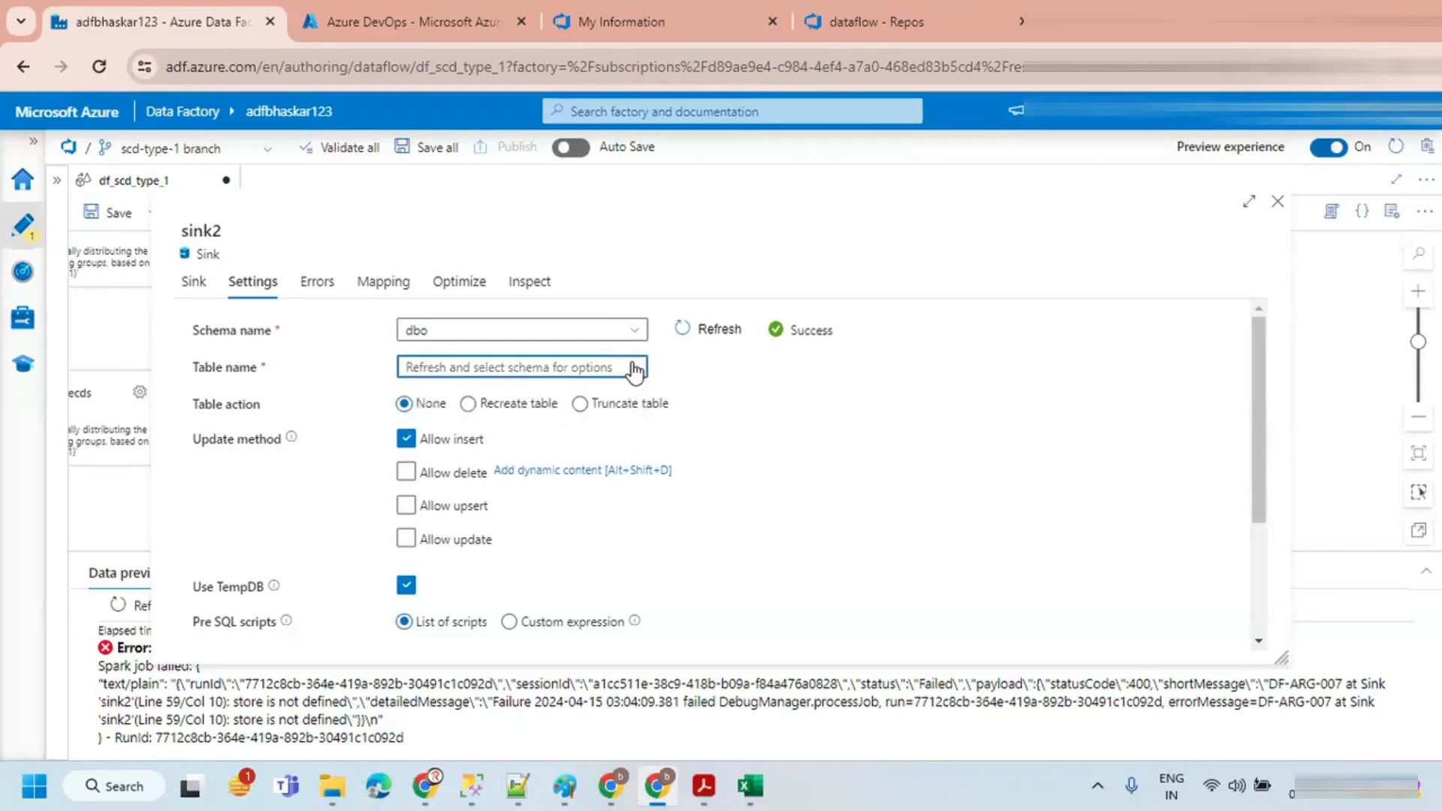
left_click(712, 331)
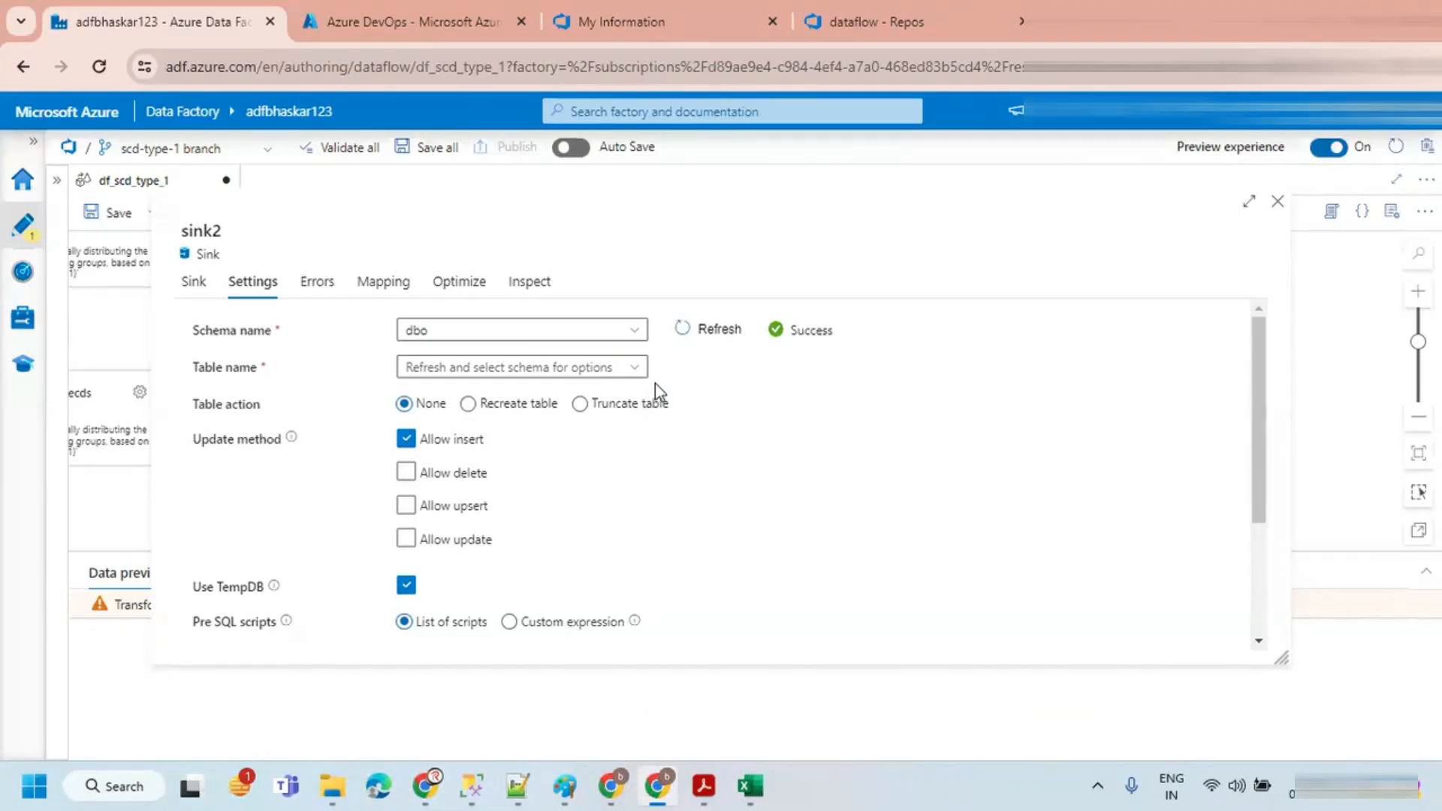
left_click(588, 368)
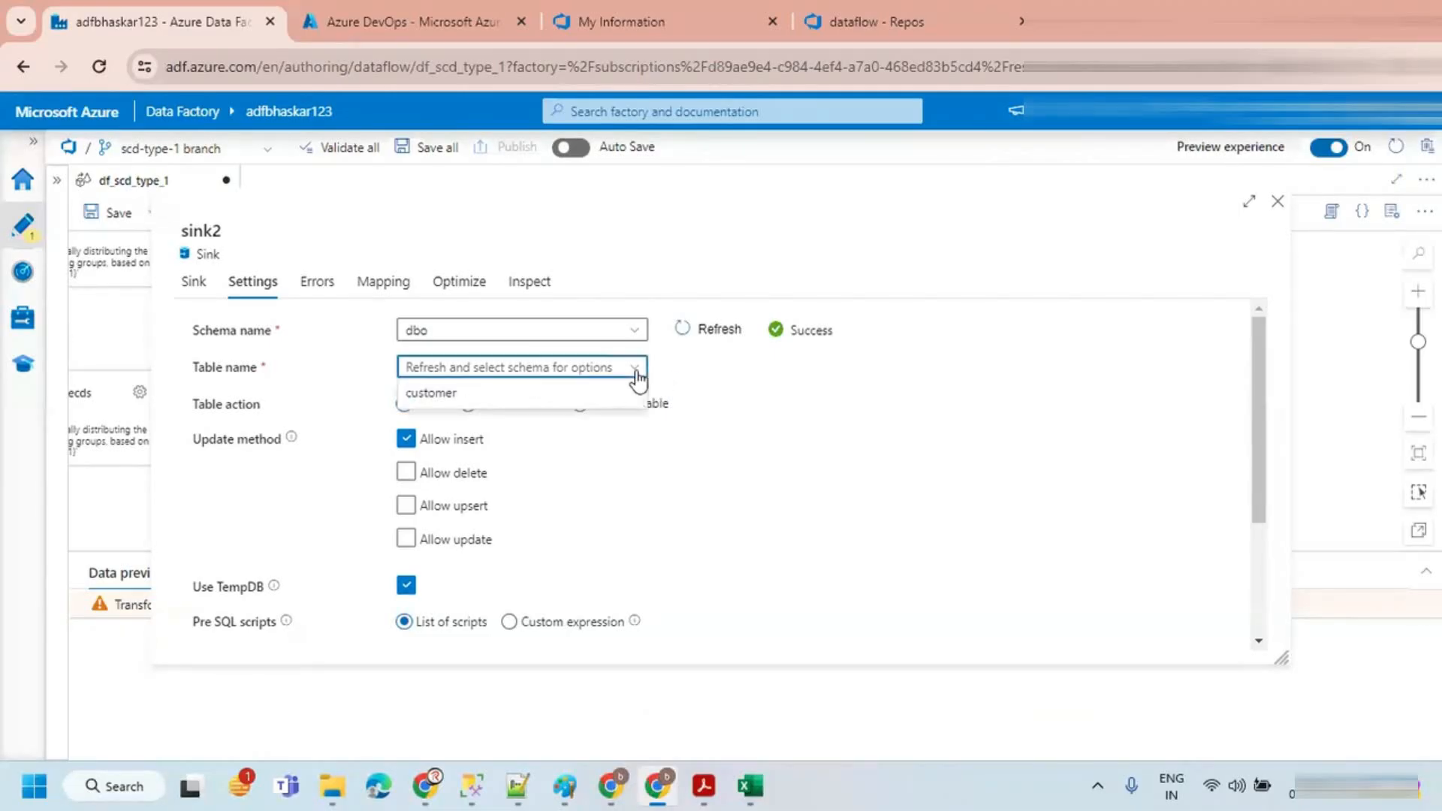
left_click(532, 393)
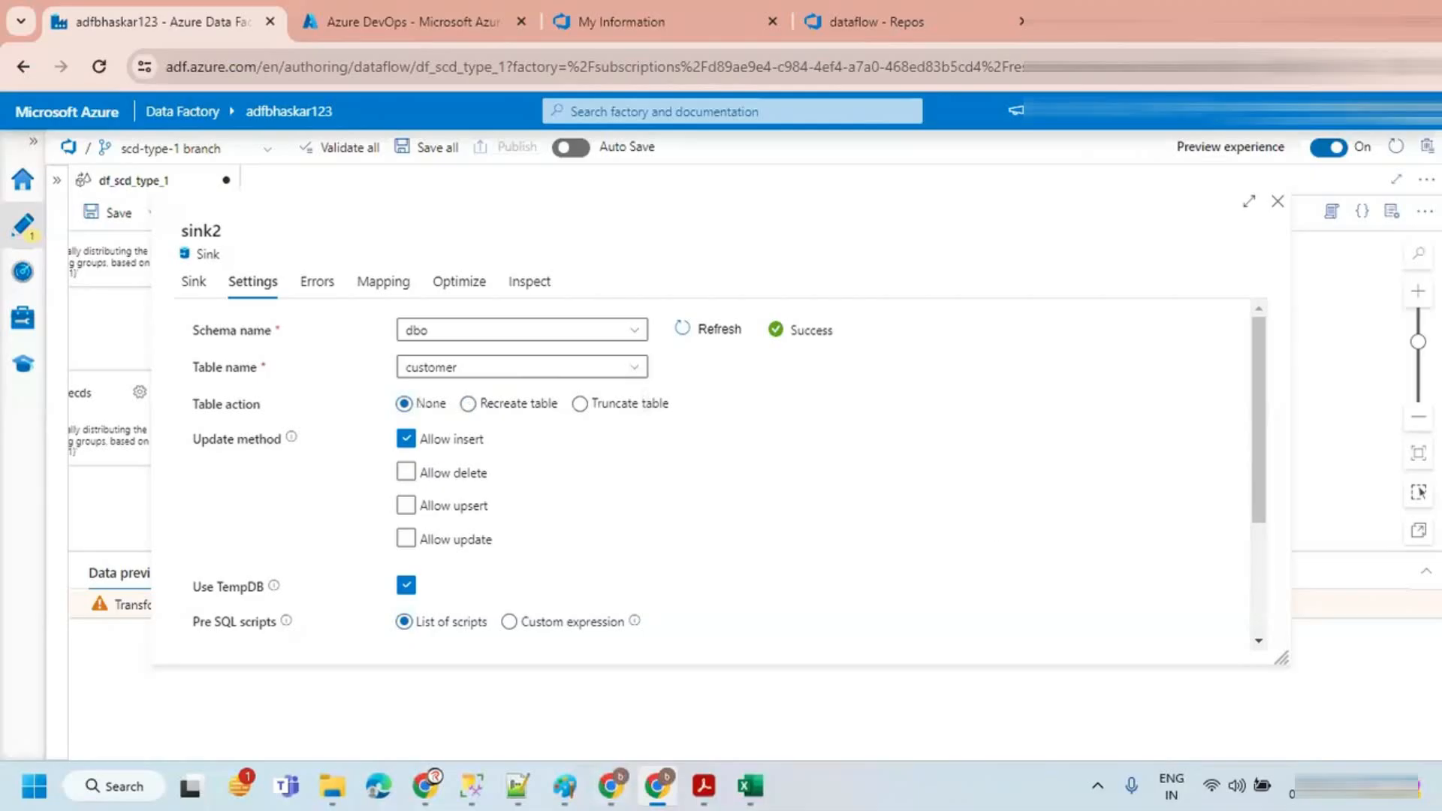
Step: Set sink2's update method to Allow update only, clearing Allow insert
left_click(368, 288)
left_click(263, 284)
left_click(411, 467)
left_click(405, 440)
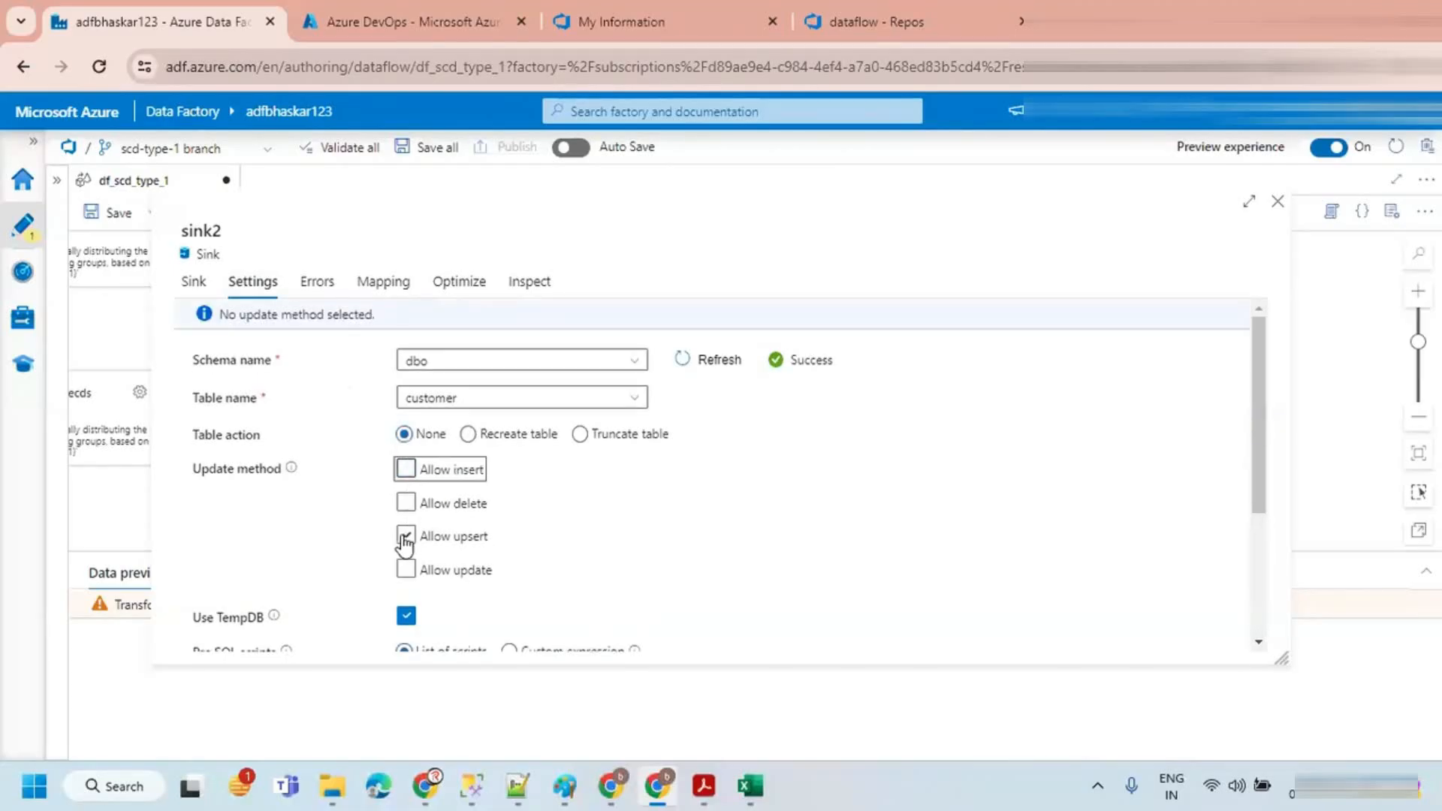
left_click(405, 570)
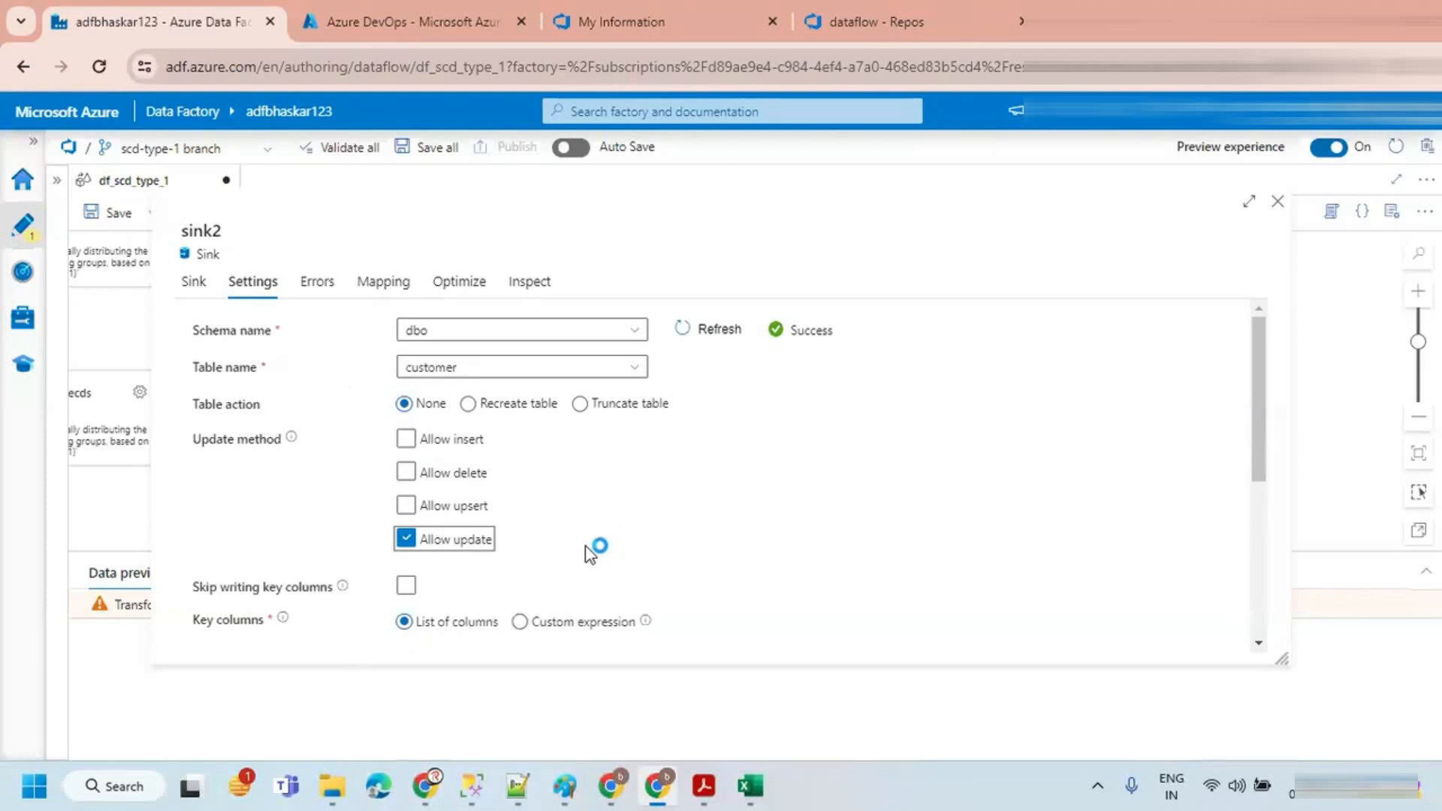
Step: Set the sink key column to CustomerID and close the sink2 settings
scroll(596, 548, "down", 5)
scroll(747, 421, "up", 3)
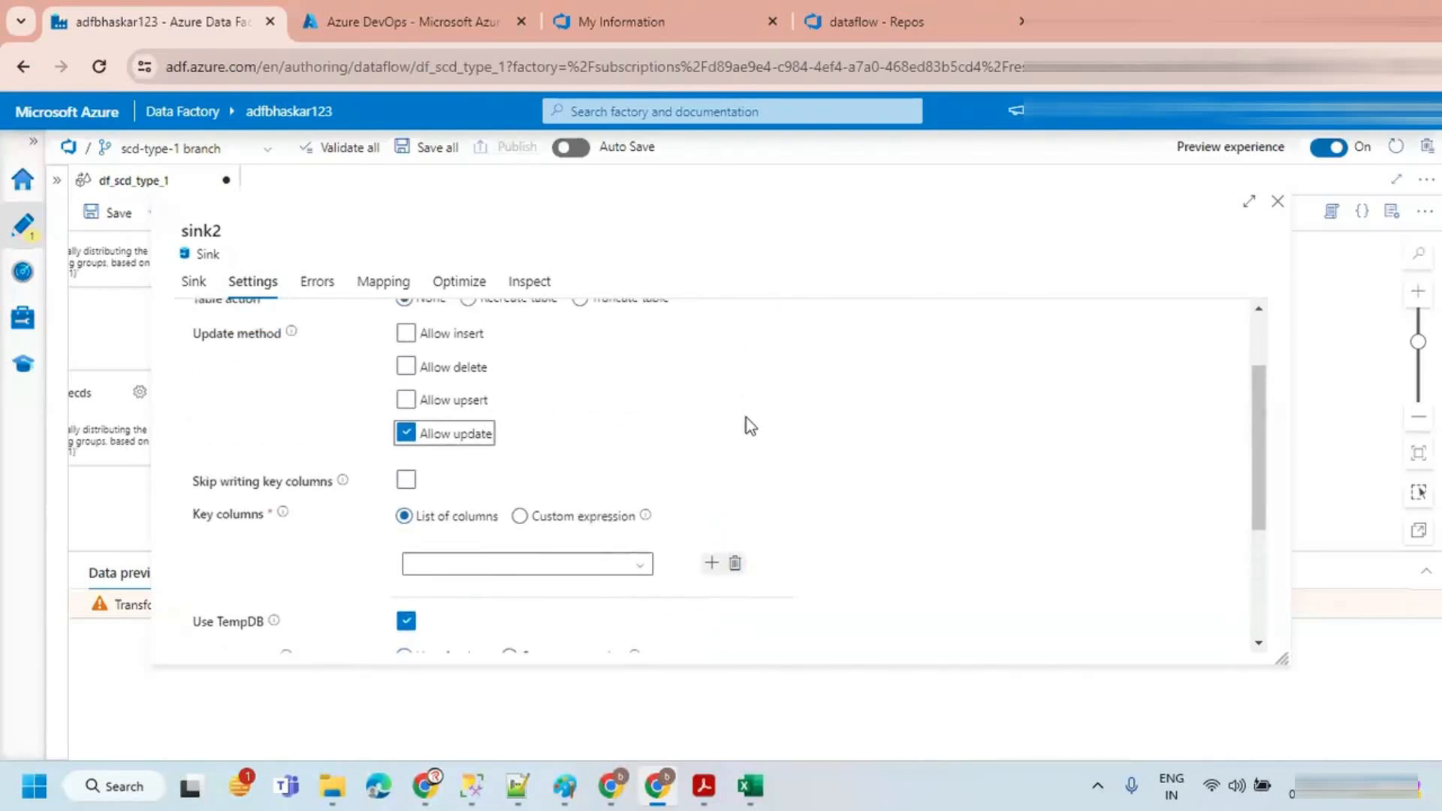
left_click(251, 540)
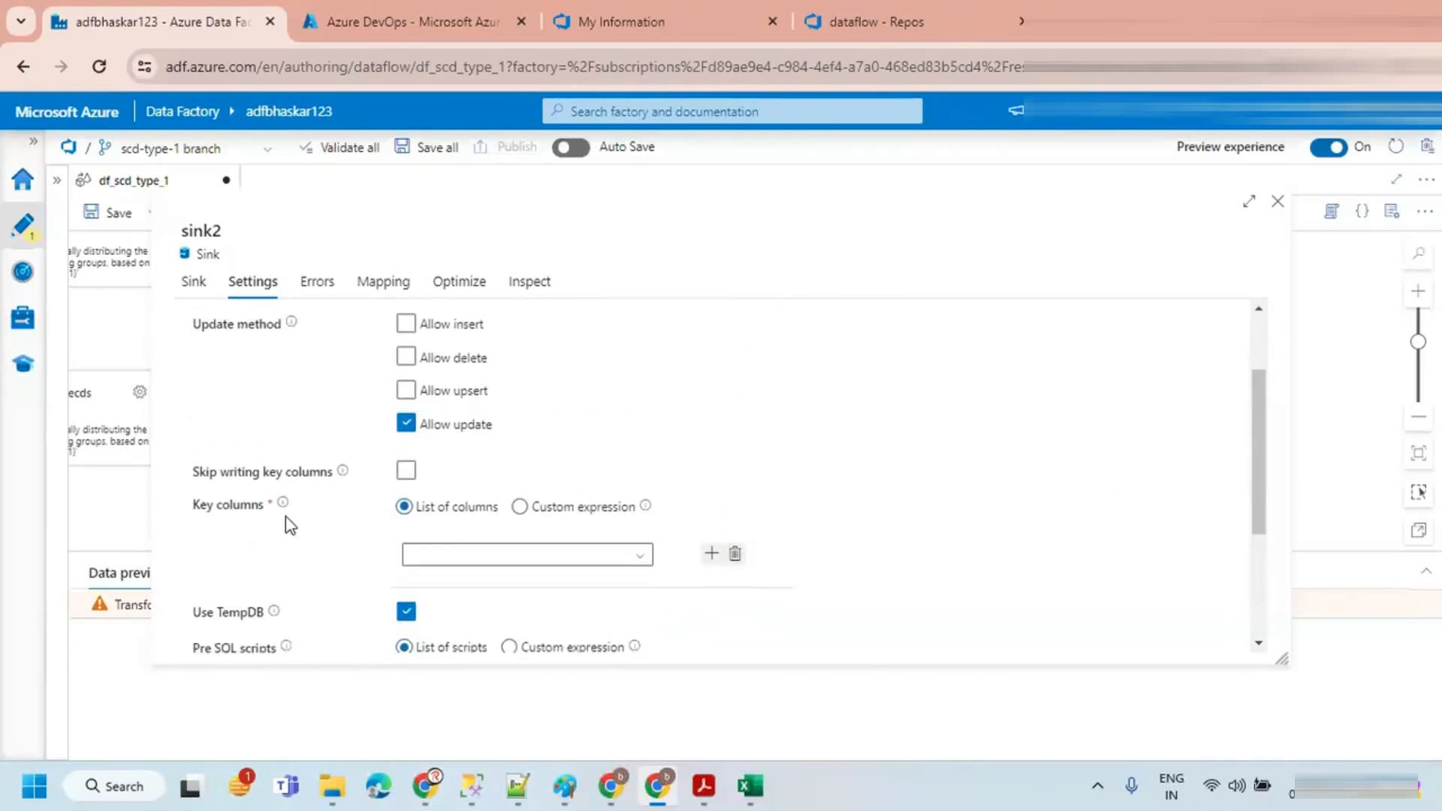
scroll(285, 517, "down", 2)
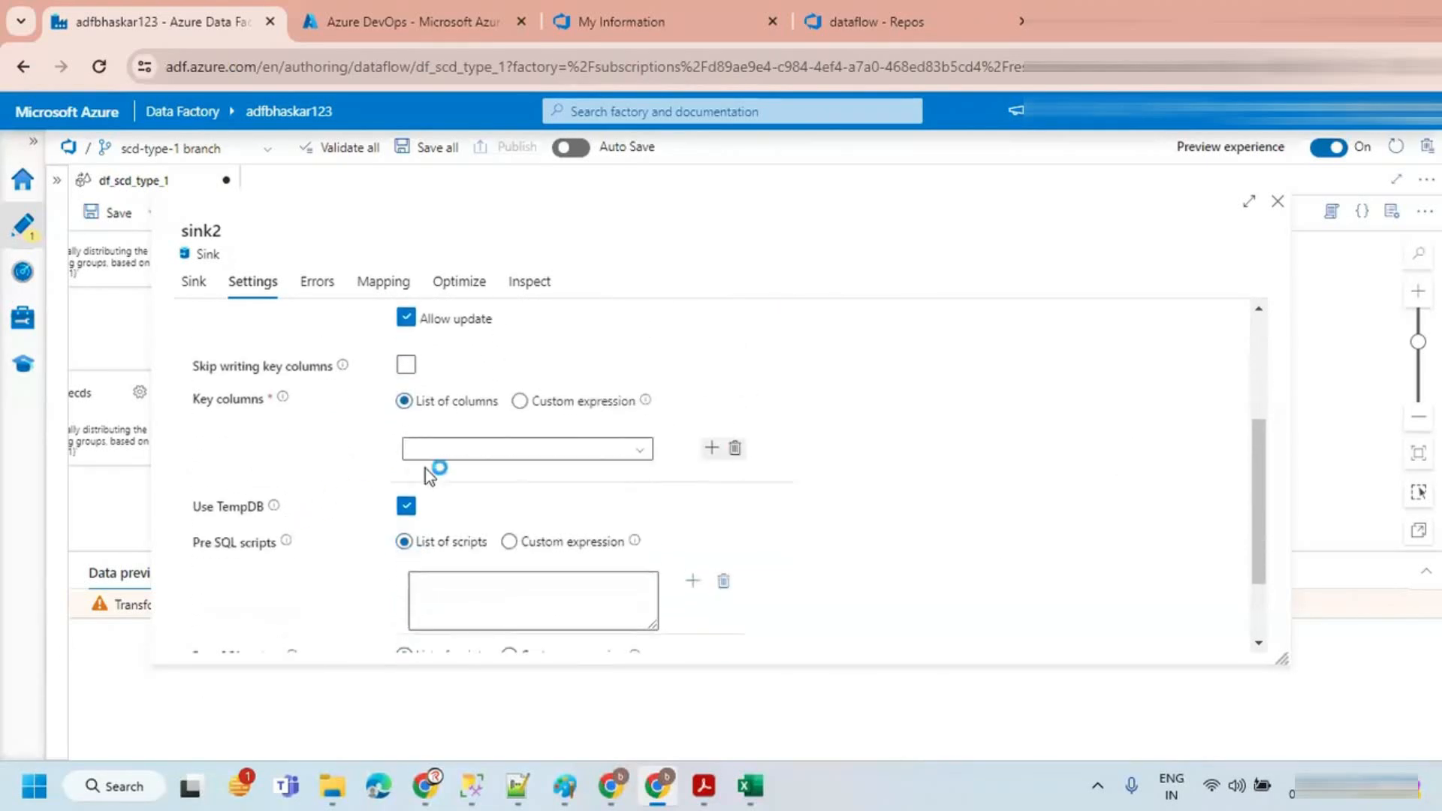
left_click(640, 450)
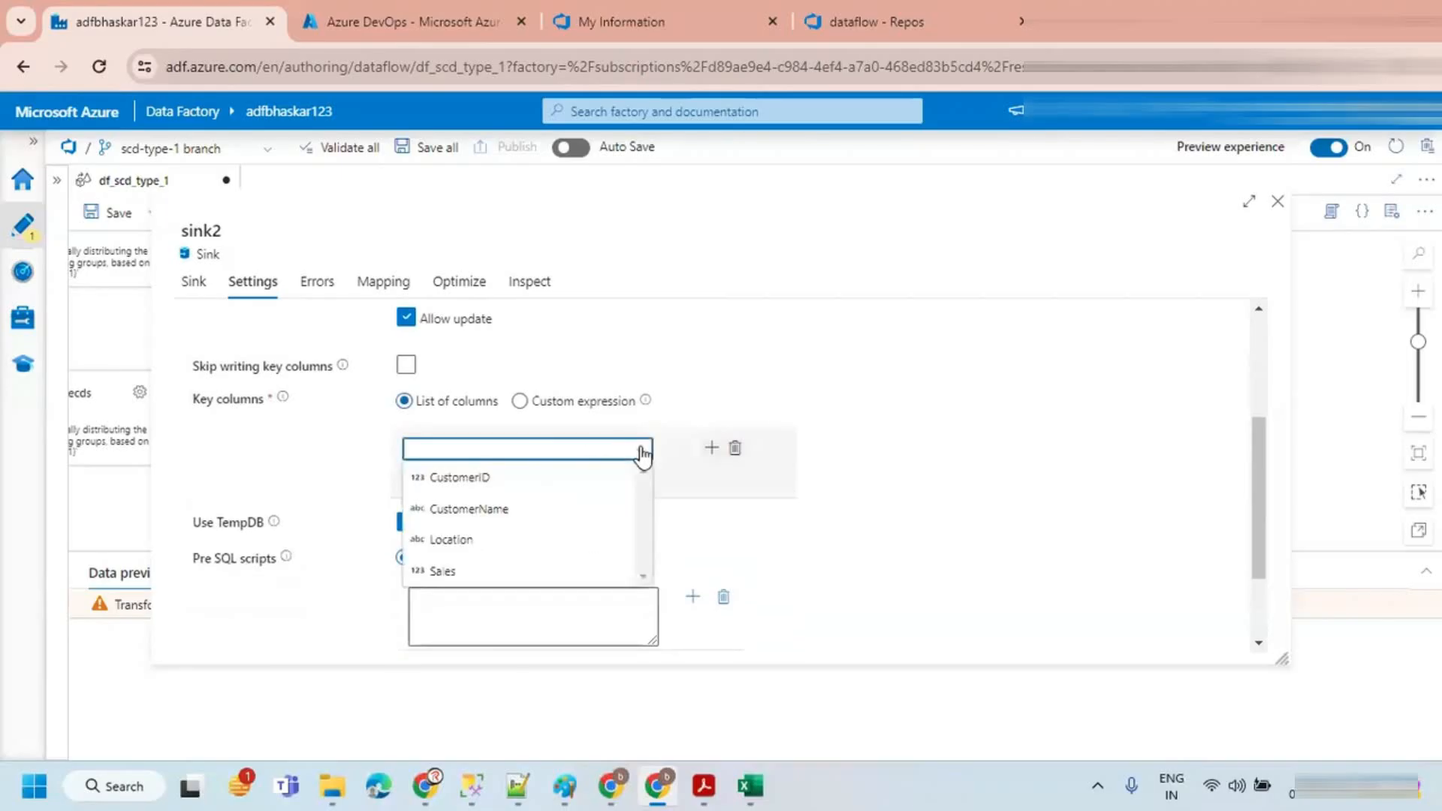
left_click(470, 480)
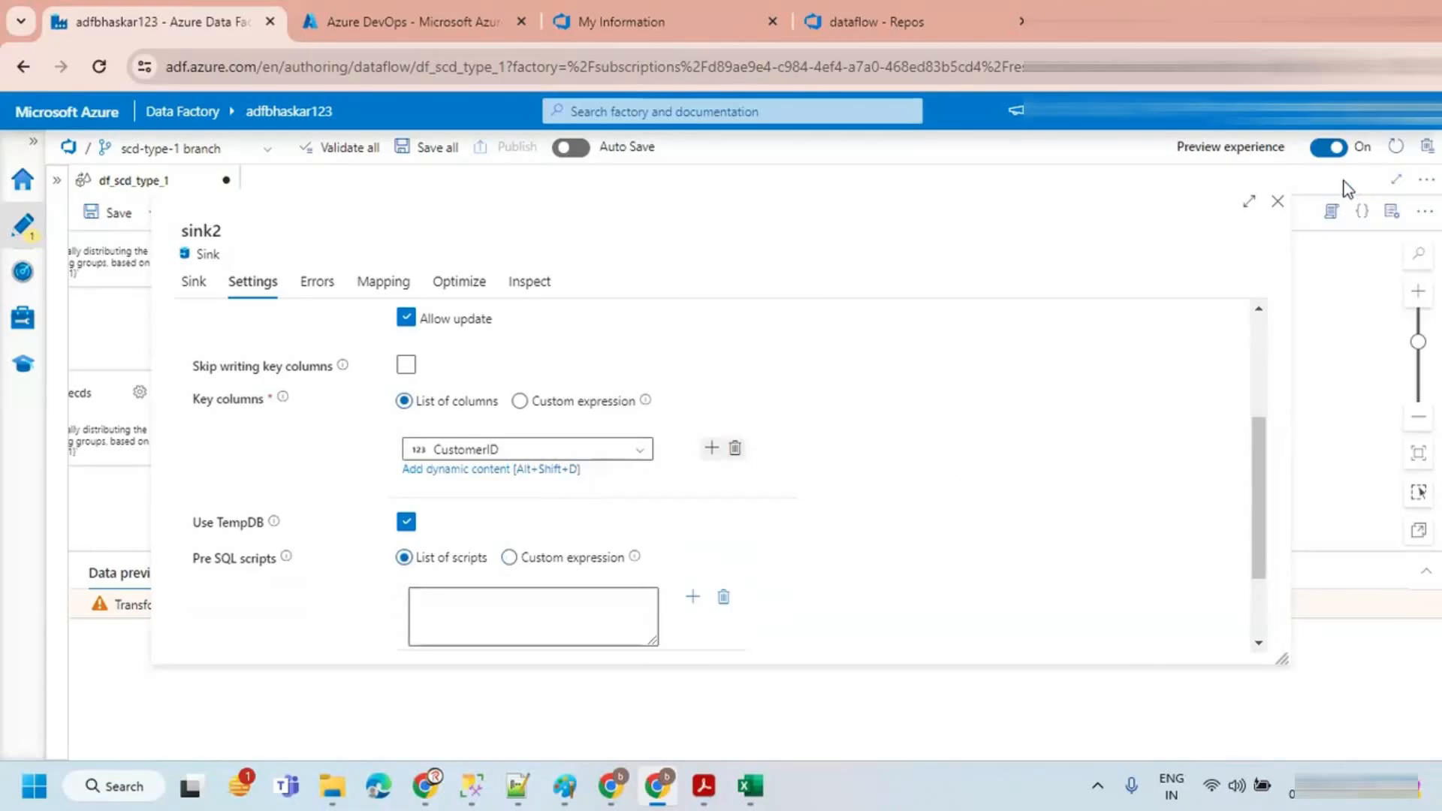
left_click(1277, 202)
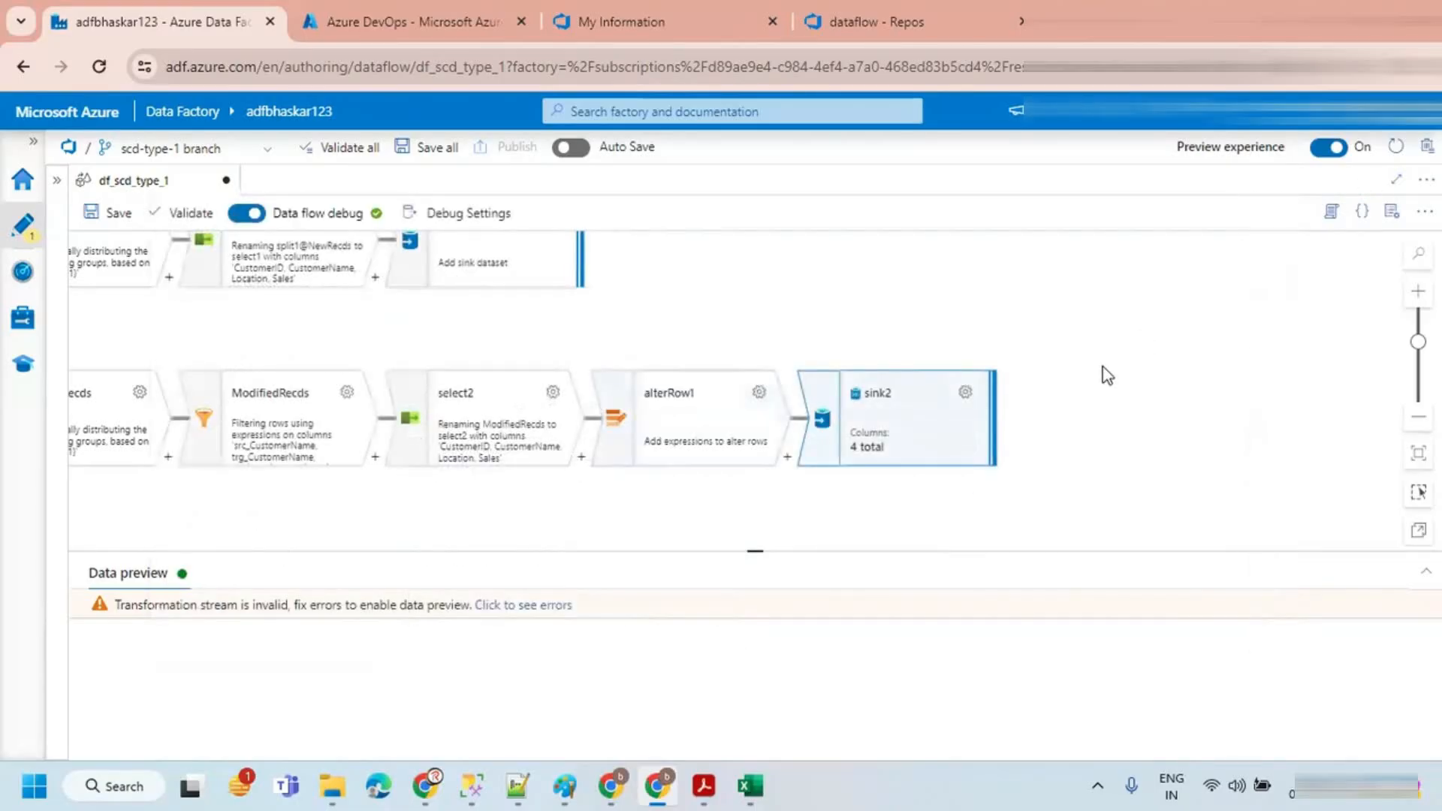
Step: Reopen sink2's settings, select CustomerID as the key column again and close the panel
left_click(1055, 437)
left_click(847, 417)
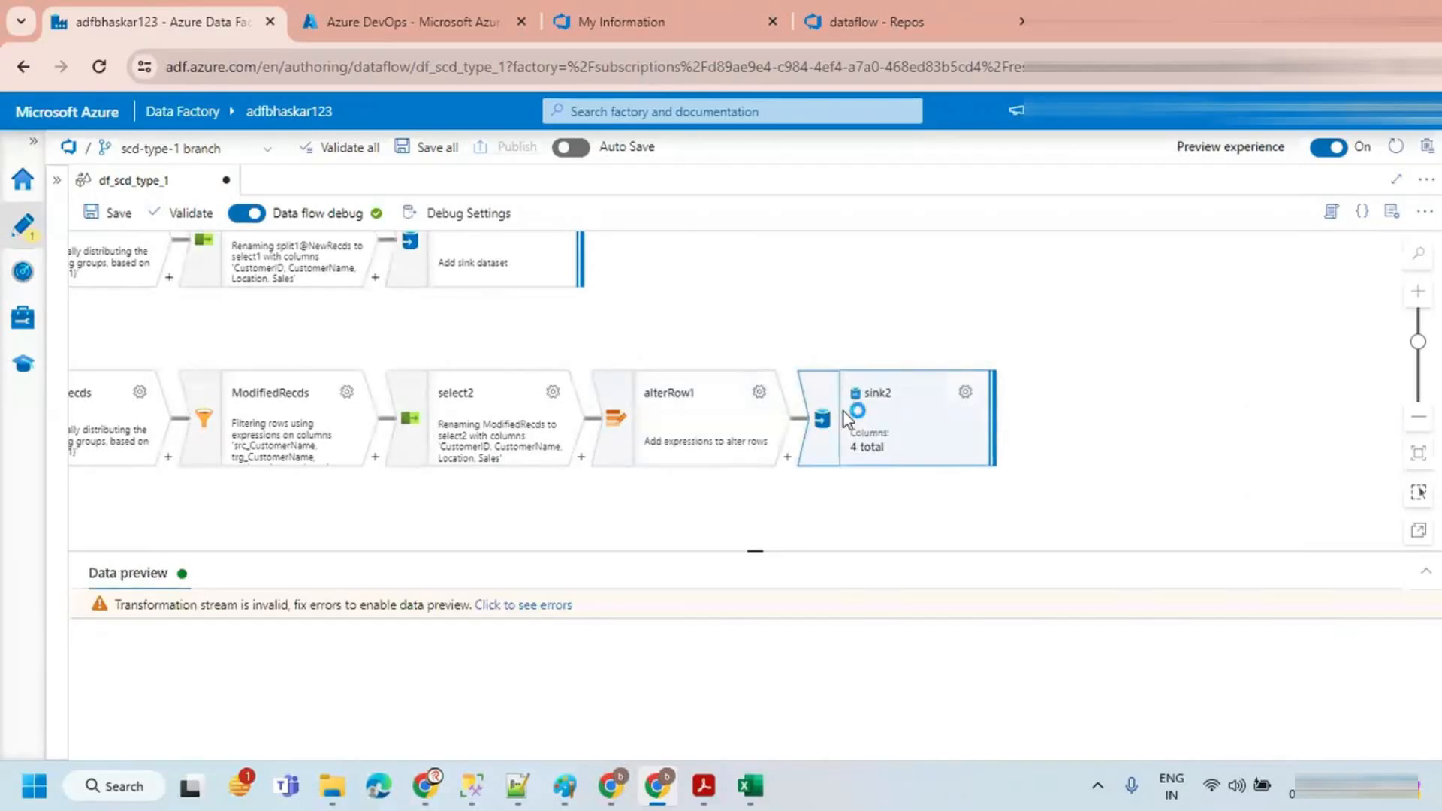
left_click(965, 393)
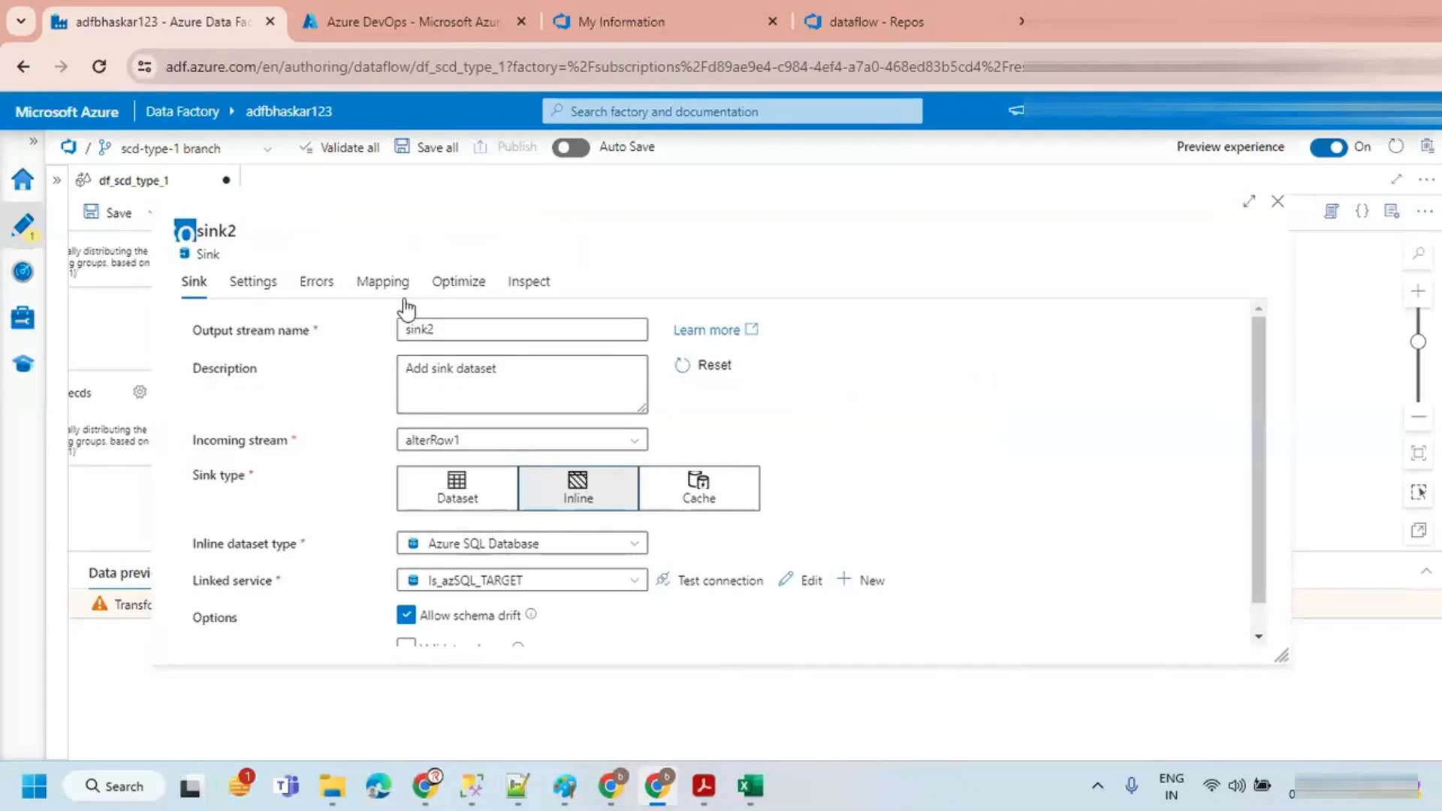
left_click(270, 292)
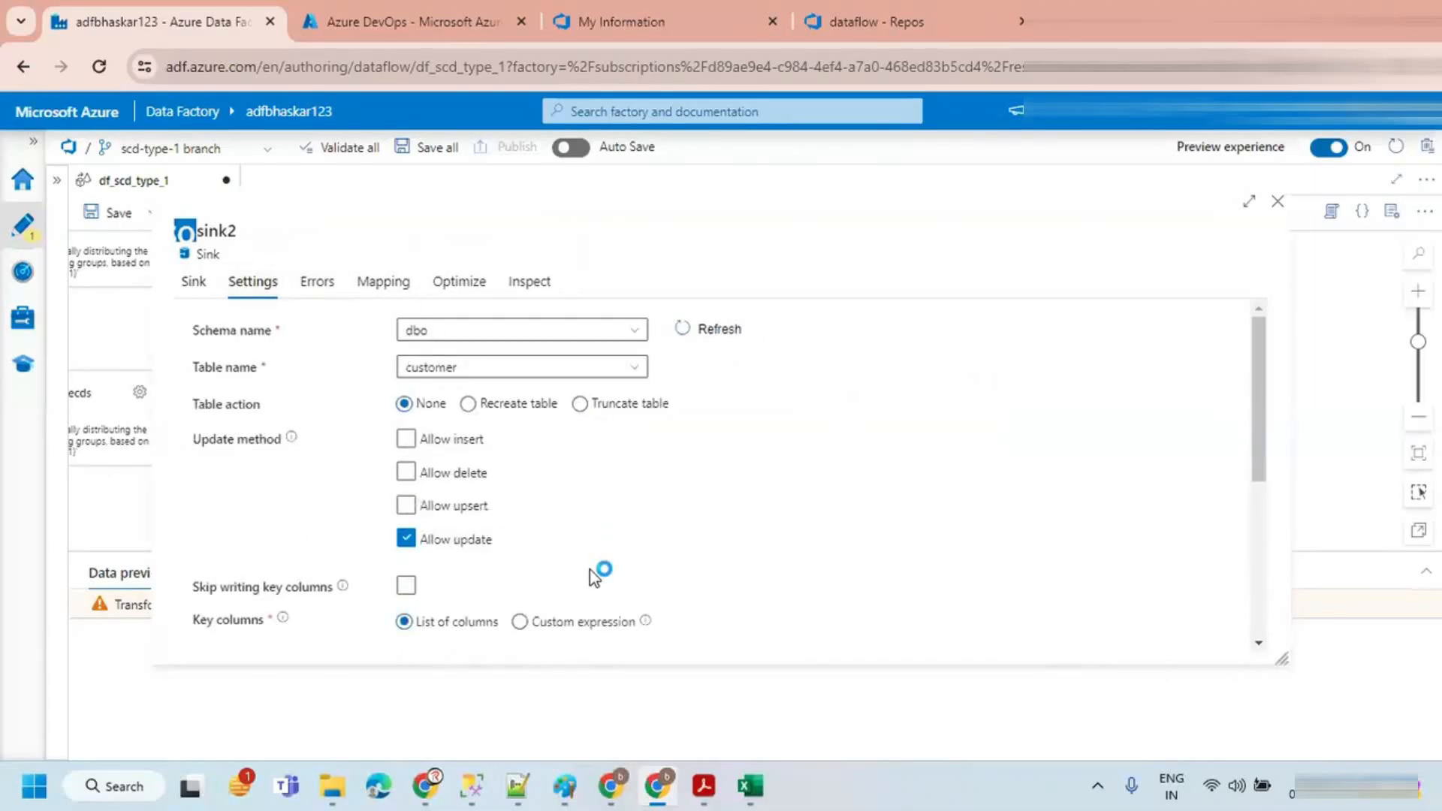
scroll(598, 573, "down", 5)
scroll(661, 443, "up", 2)
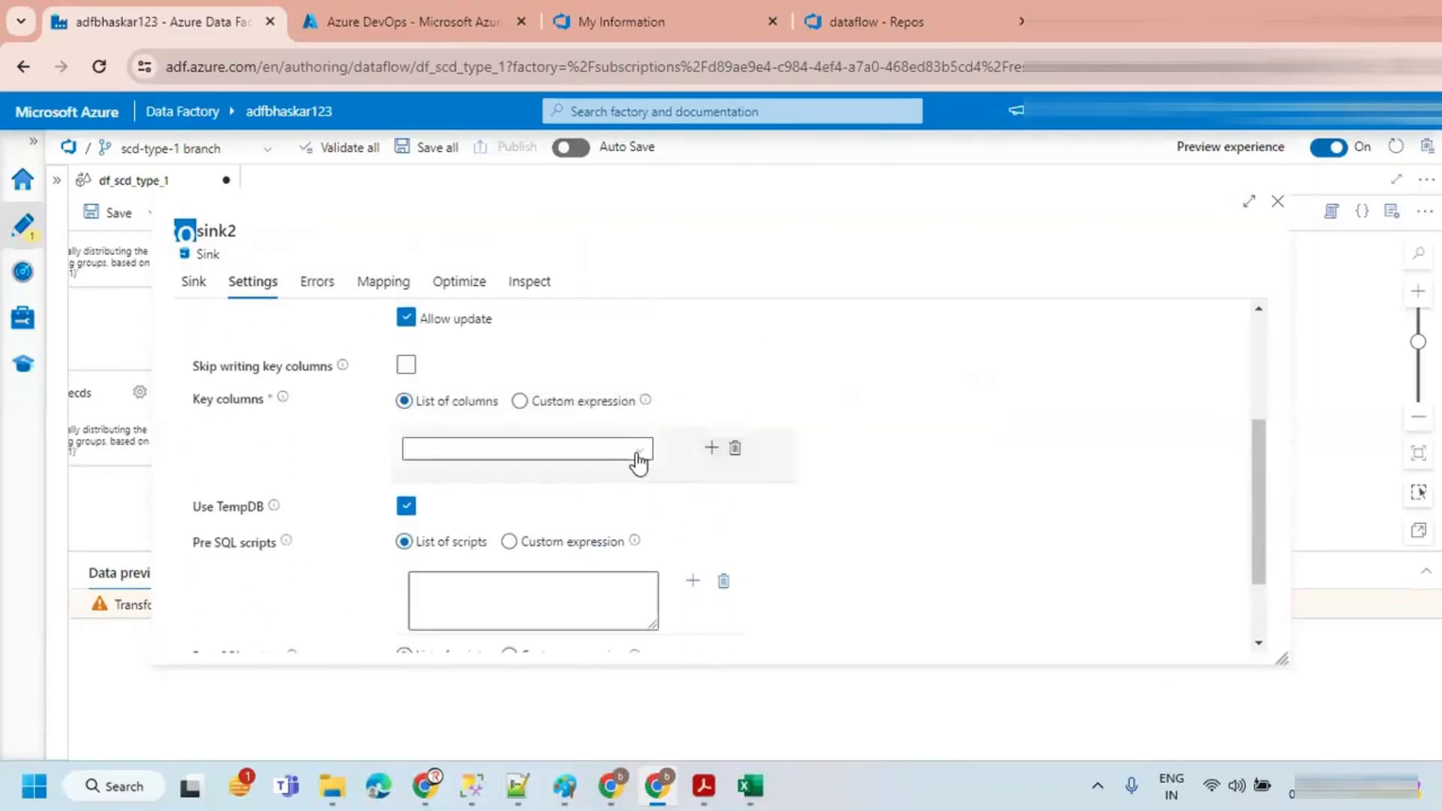
left_click(642, 461)
left_click(482, 488)
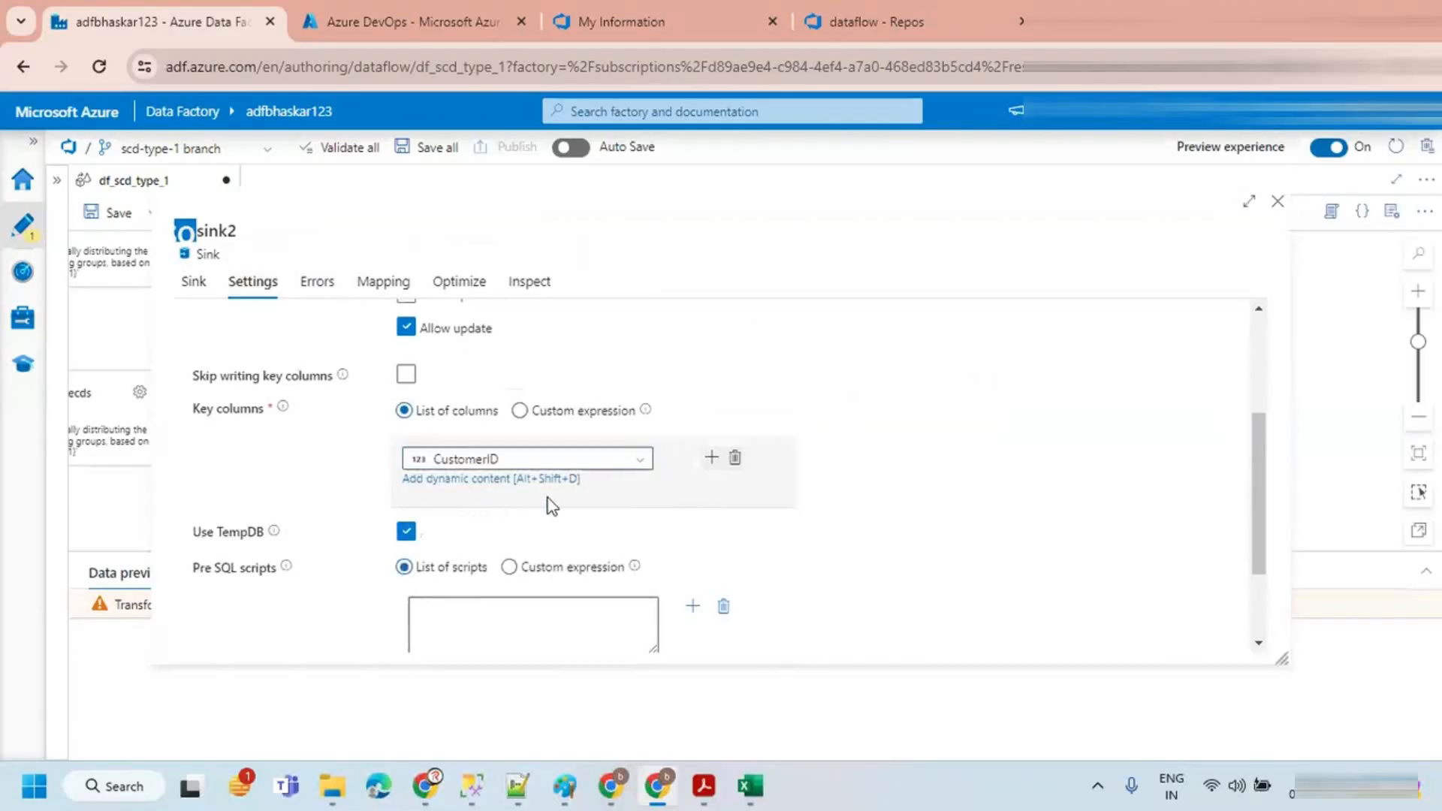
left_click(1277, 201)
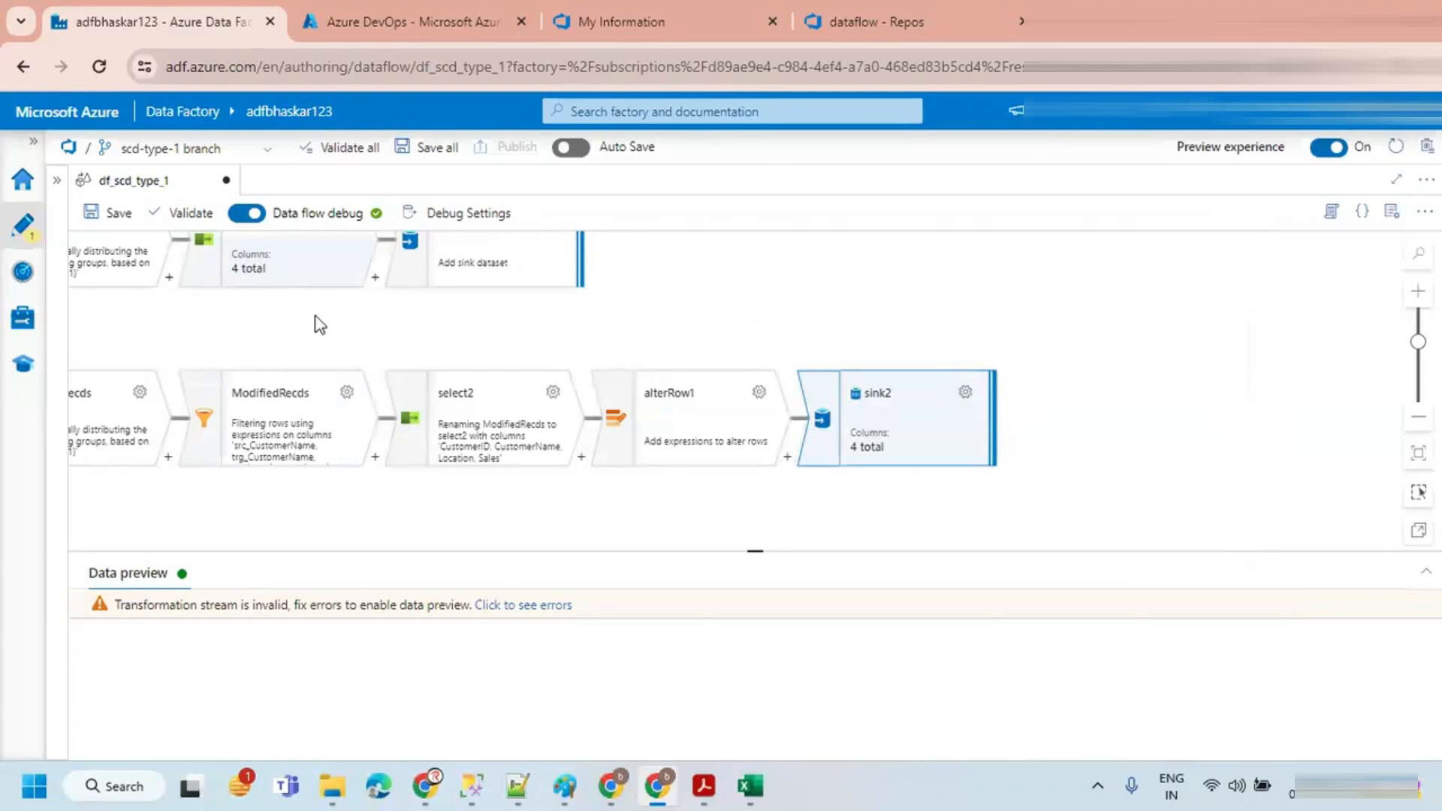
Step: Save the df_scd_type_1 data flow with the default update comment
left_click(285, 331)
left_click(841, 405)
left_click(585, 347)
left_click(57, 180)
left_click(367, 213)
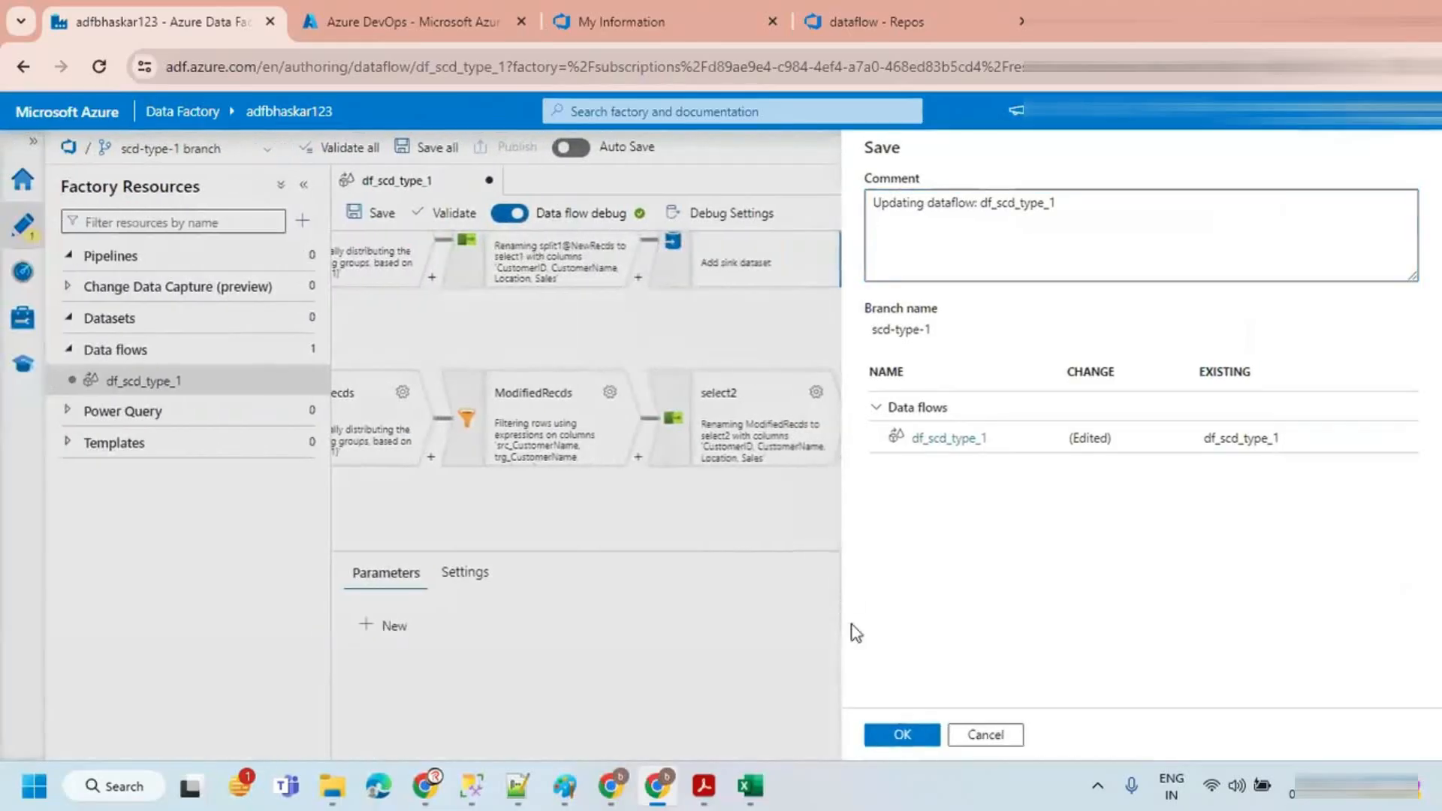
left_click(893, 735)
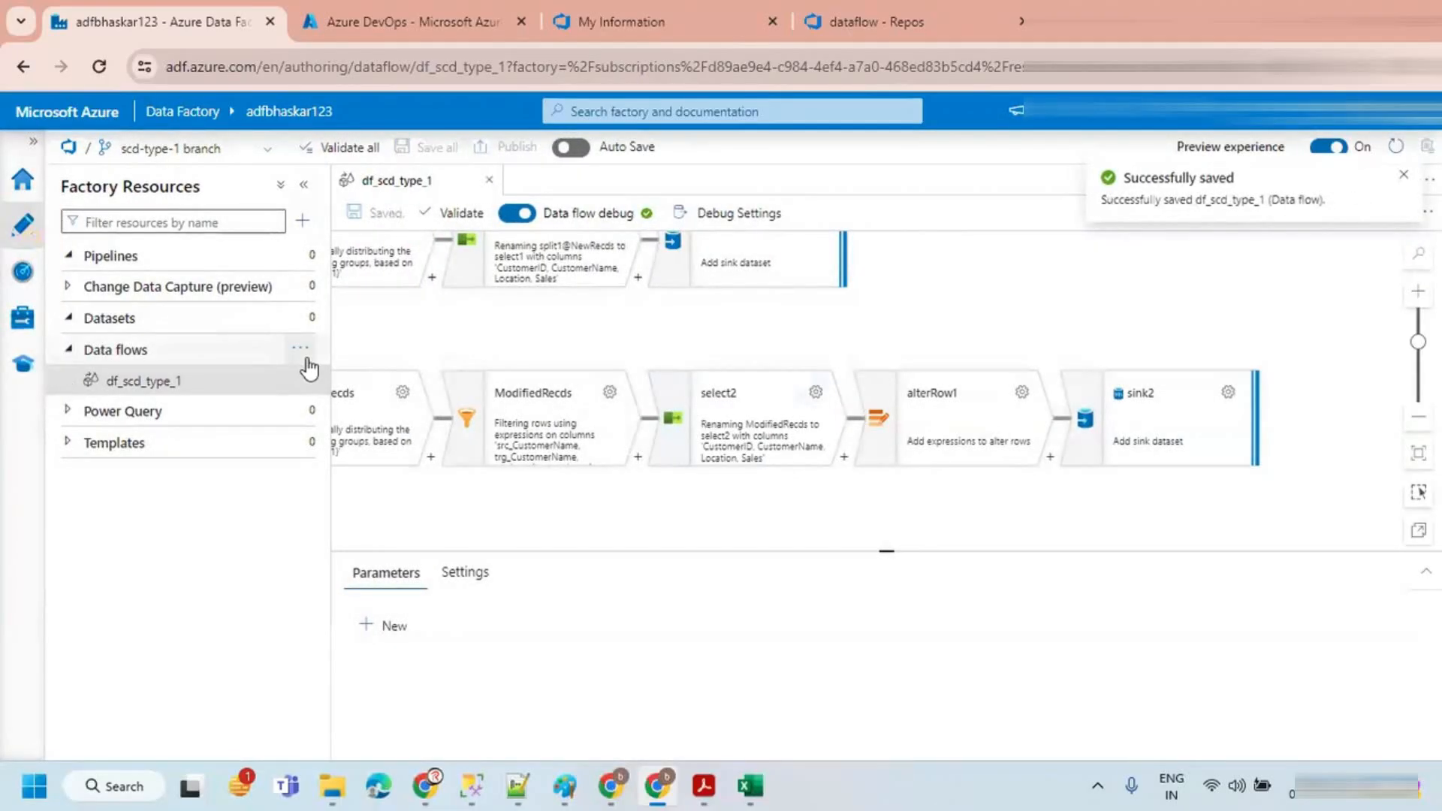
Step: Close and reopen the df_scd_type_1 data flow and select sink2 to preview its data
left_click(489, 183)
left_click(202, 388)
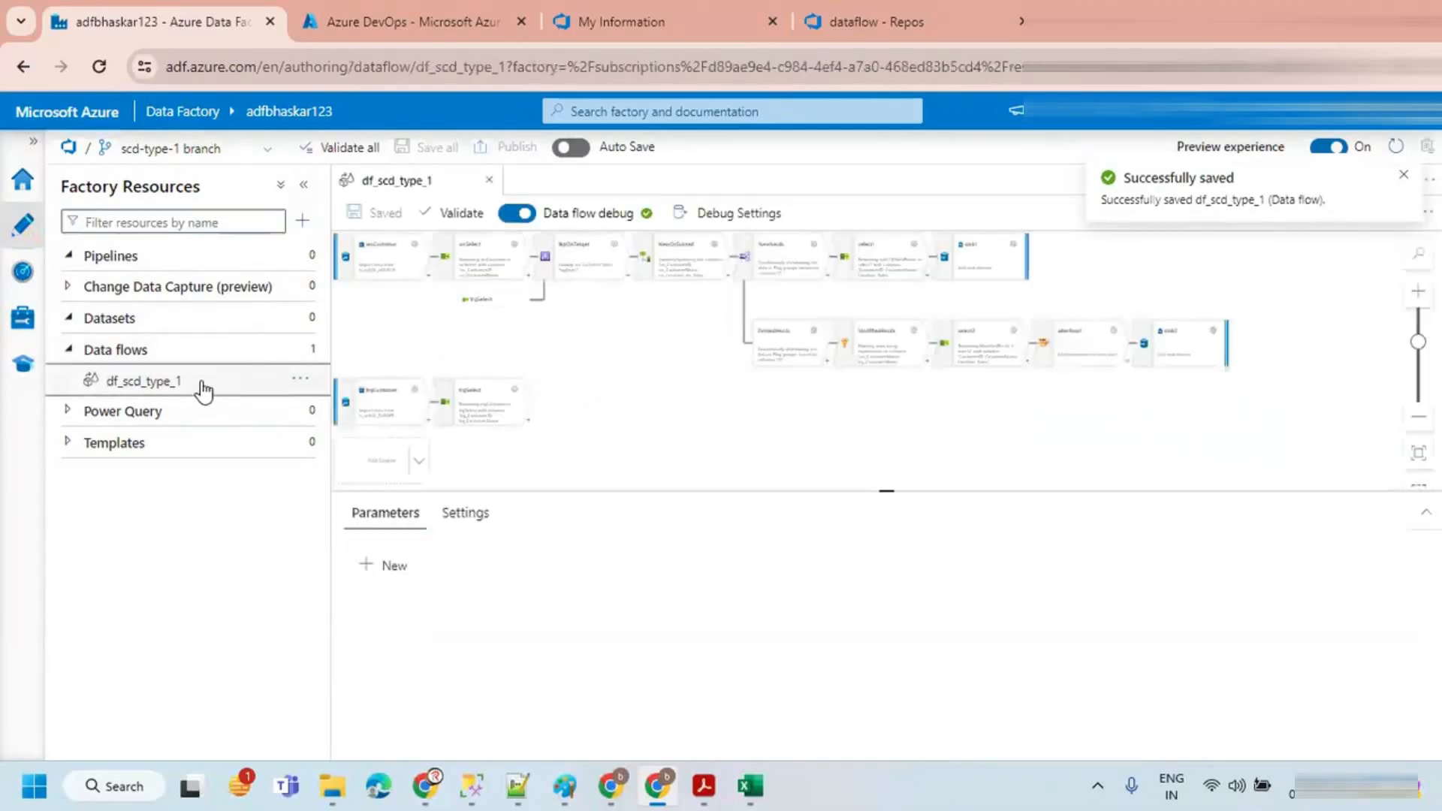
left_click(303, 185)
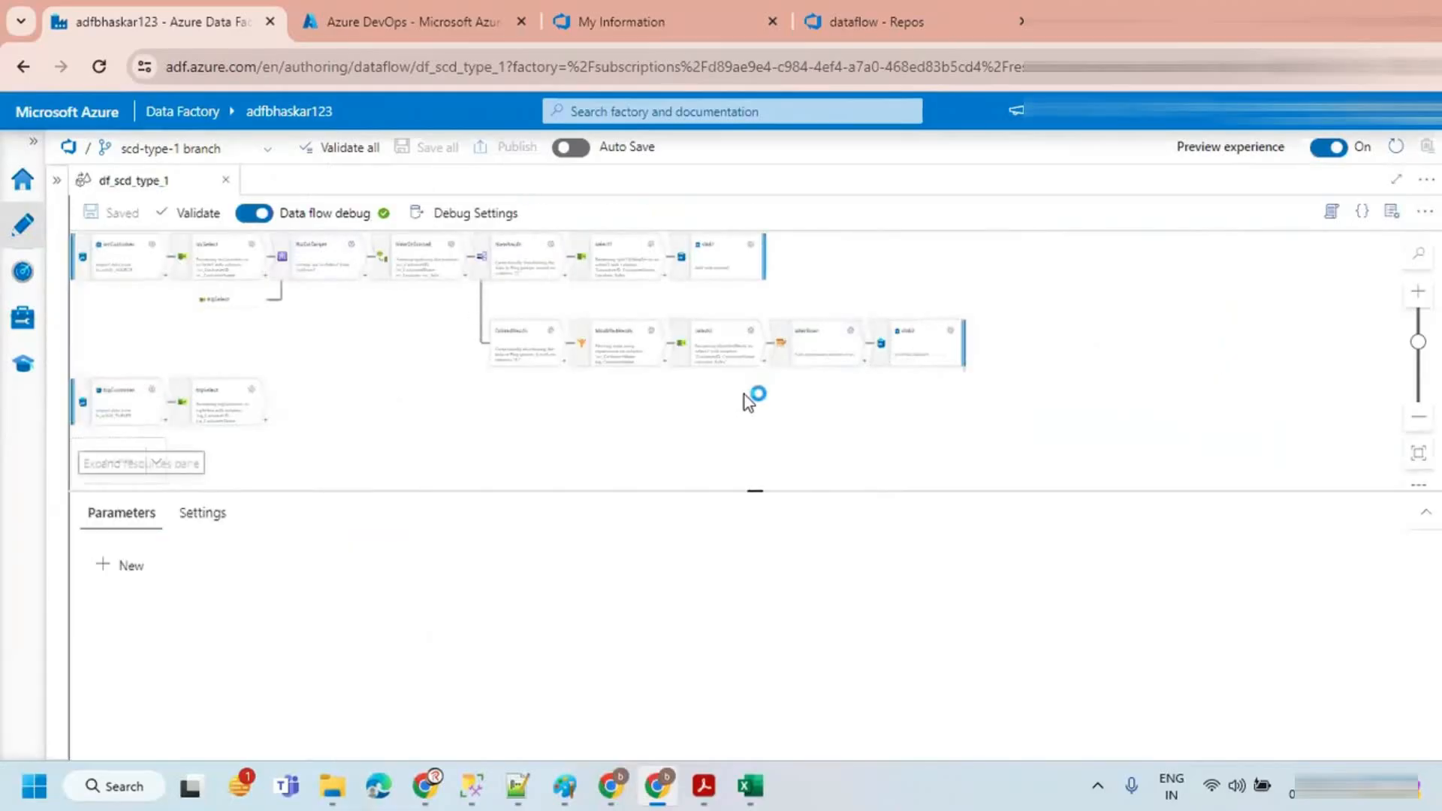
scroll(743, 394, "up", 5)
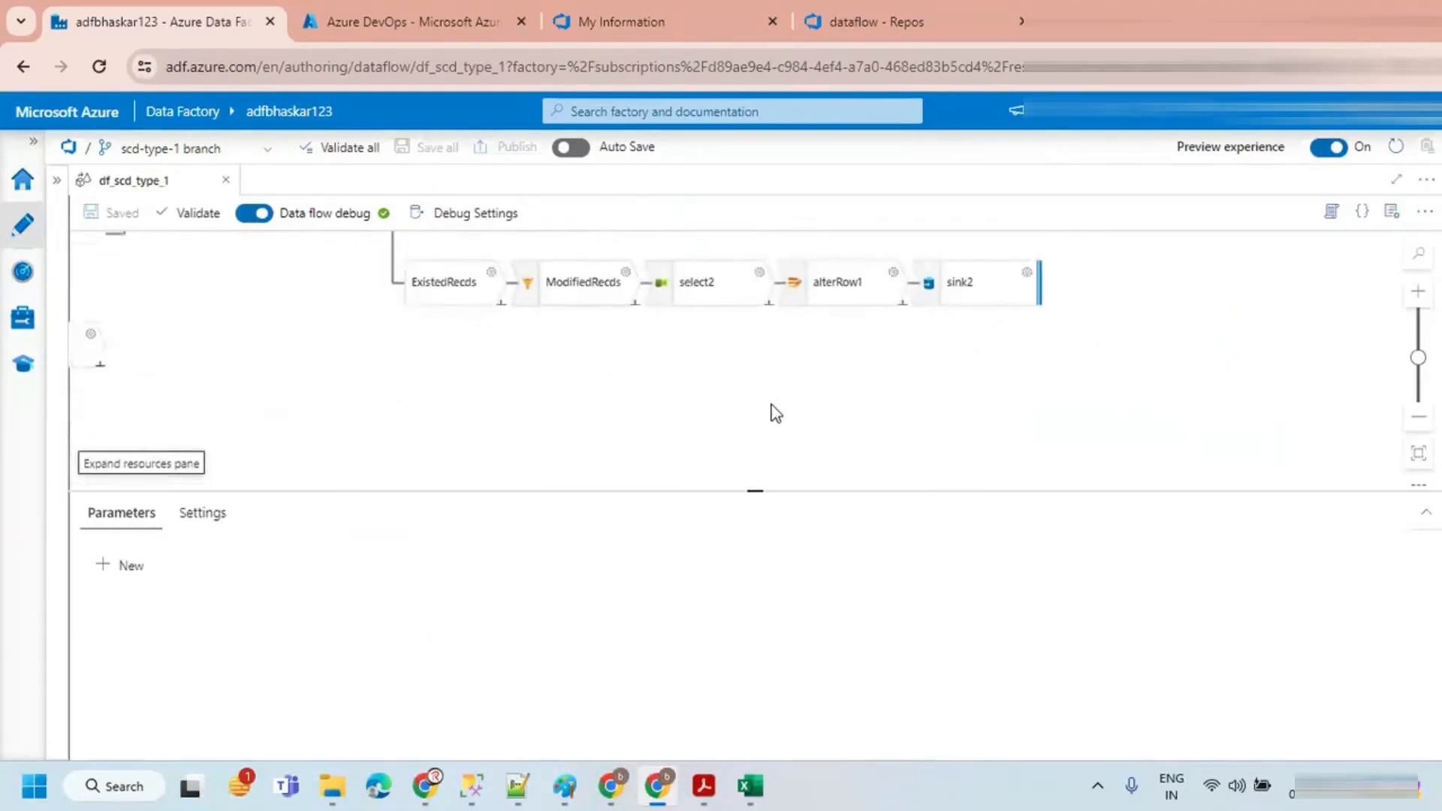
scroll(776, 412, "up", 4)
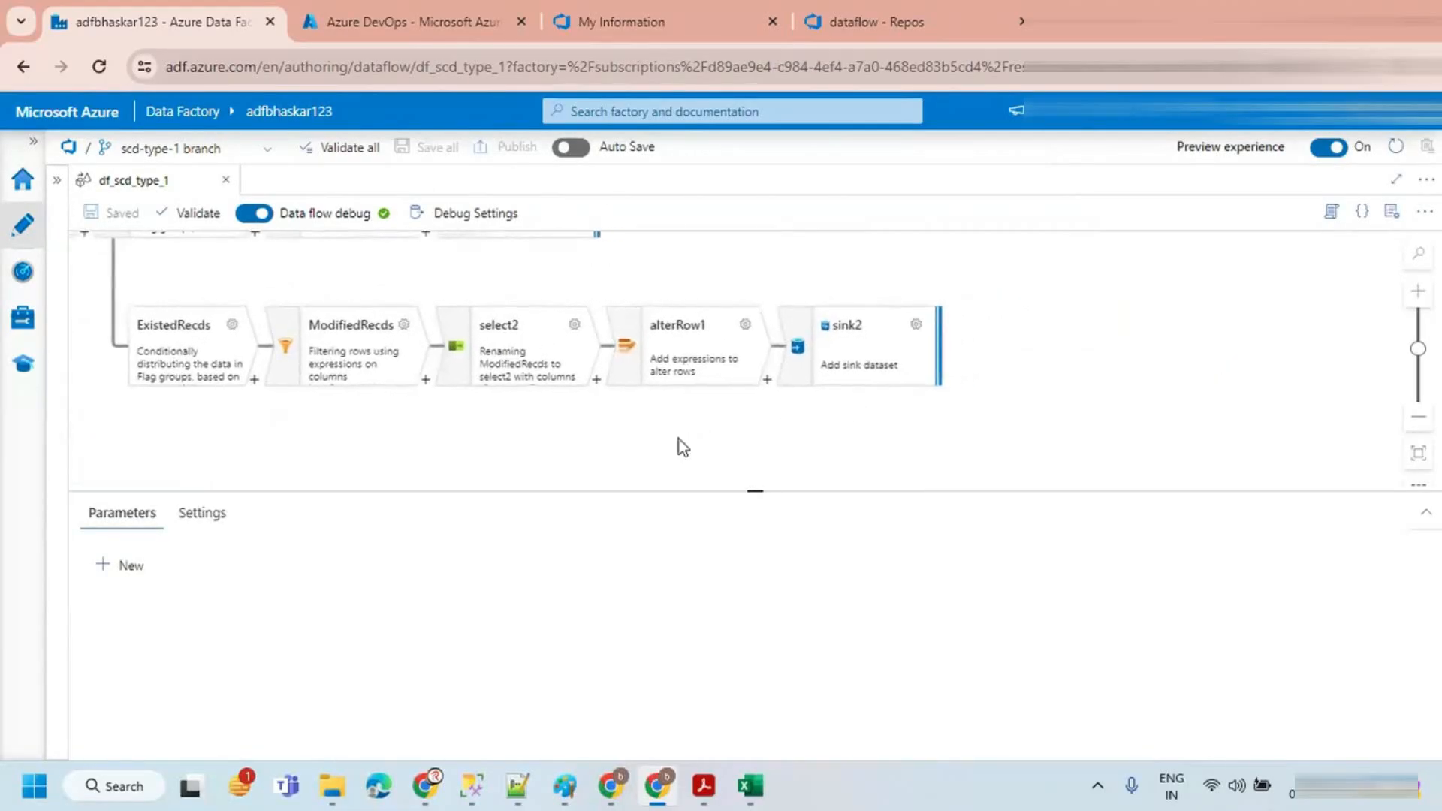
scroll(684, 441, "up", 1)
left_click(885, 353)
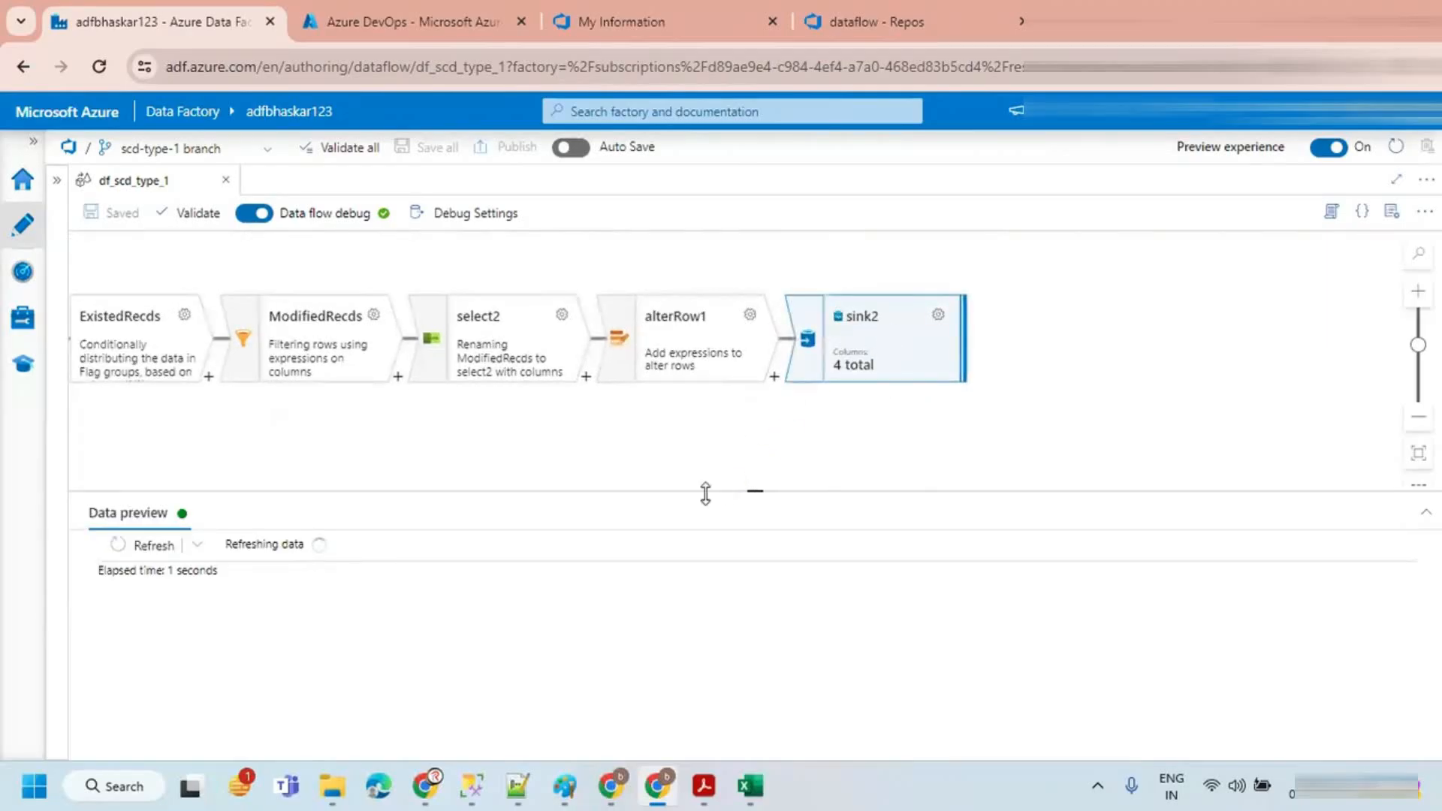
left_click_drag(740, 489, 740, 463)
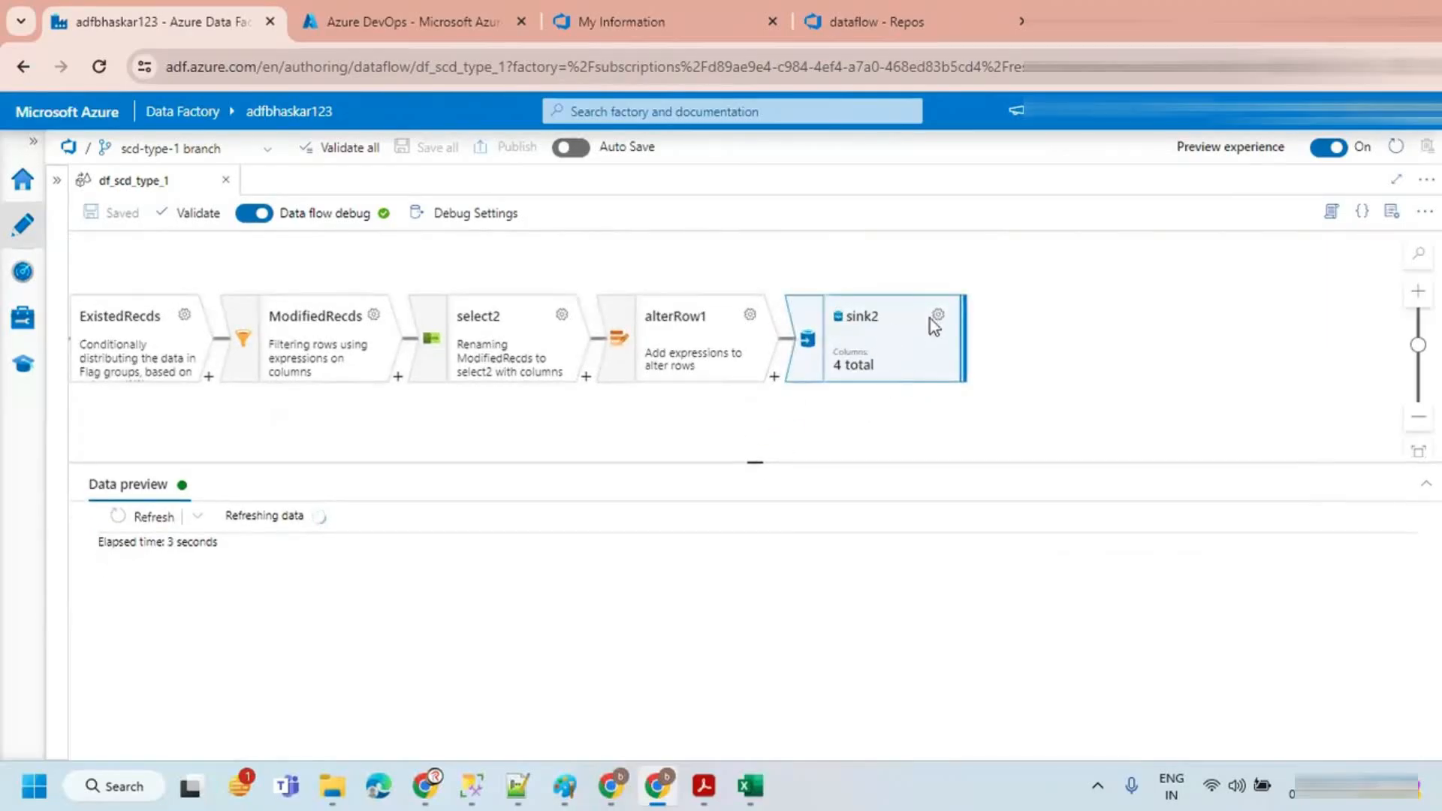
Step: Open sink2's settings, set the key column to CustomerID and close the panel
left_click(935, 316)
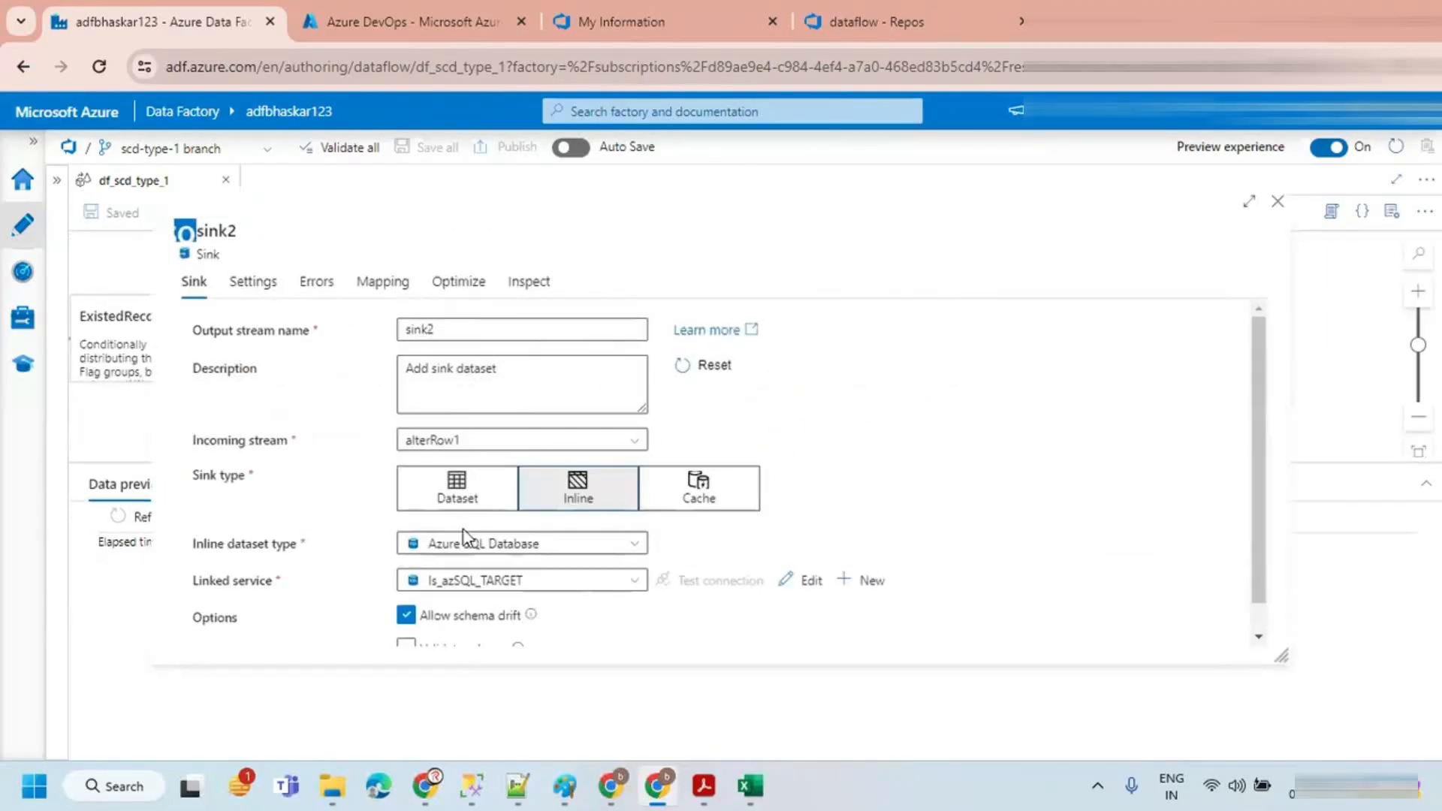
left_click(255, 296)
scroll(575, 481, "down", 5)
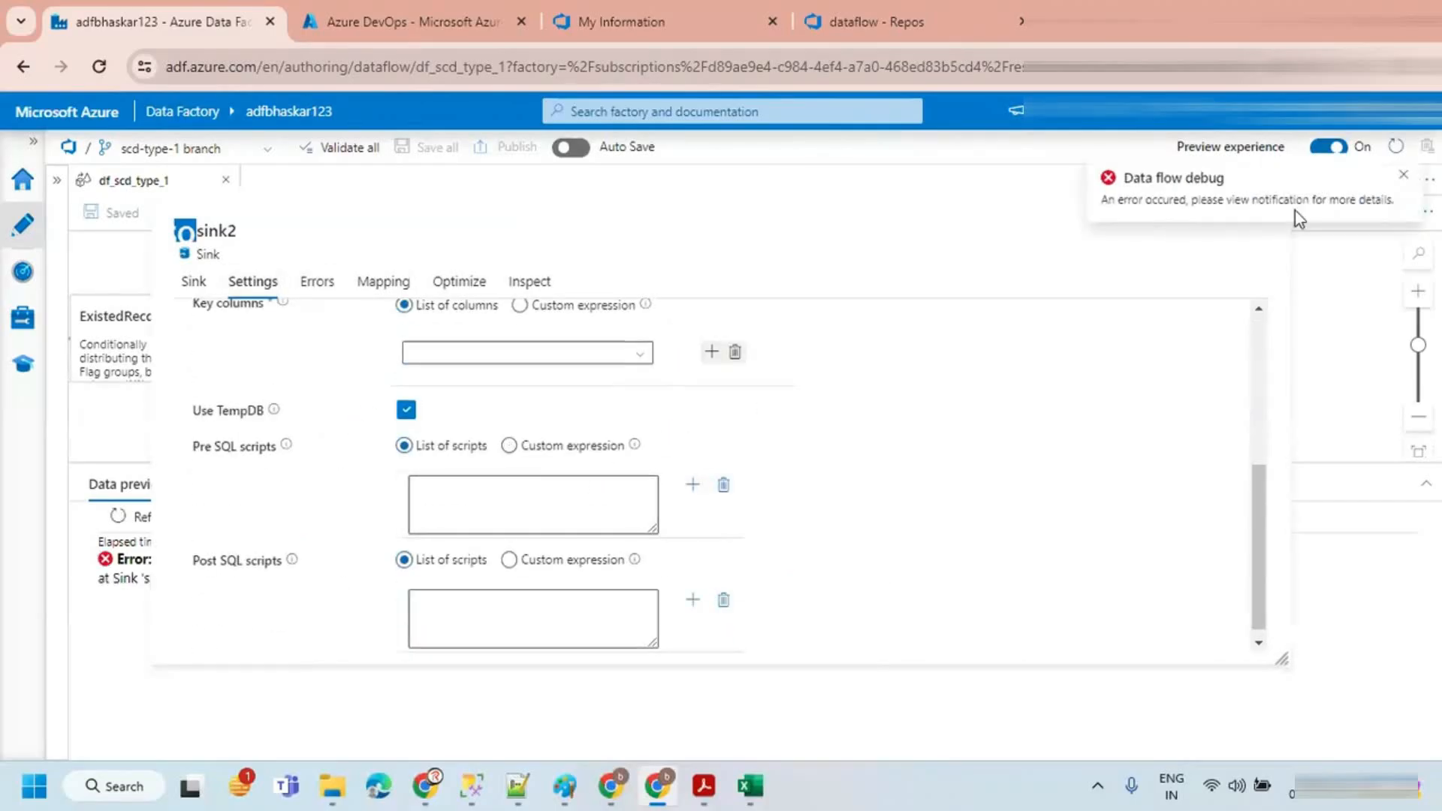
left_click(1403, 182)
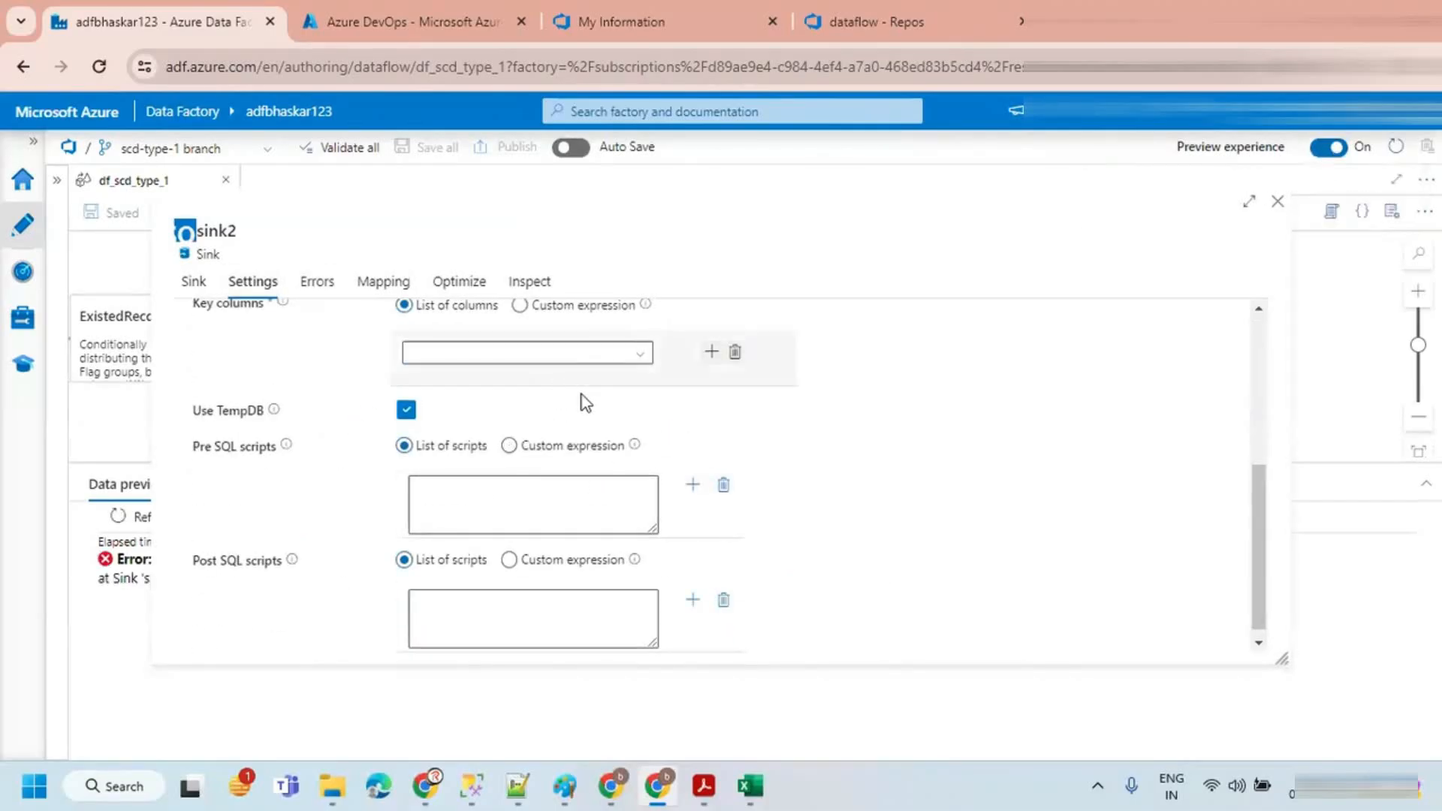
left_click(636, 366)
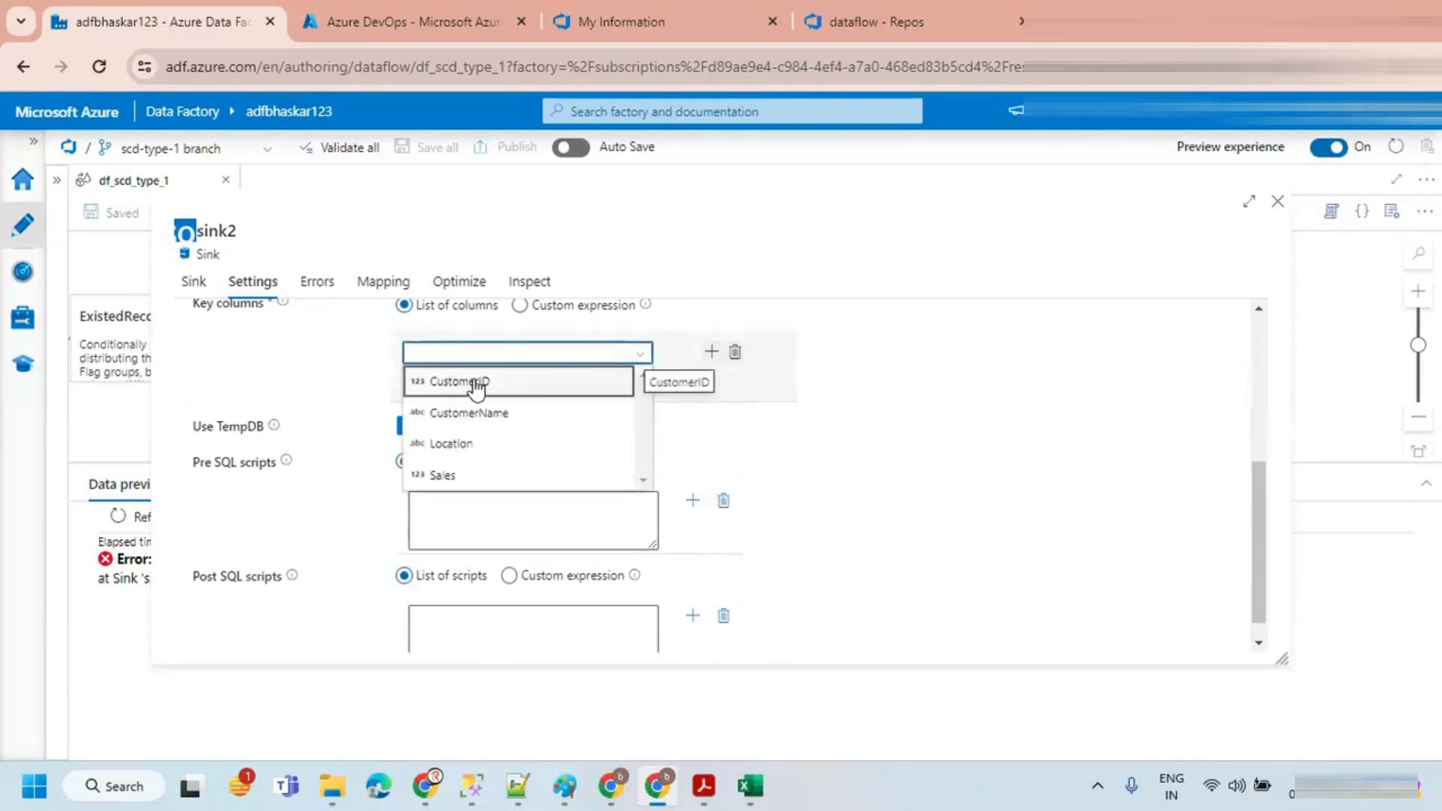
left_click(476, 381)
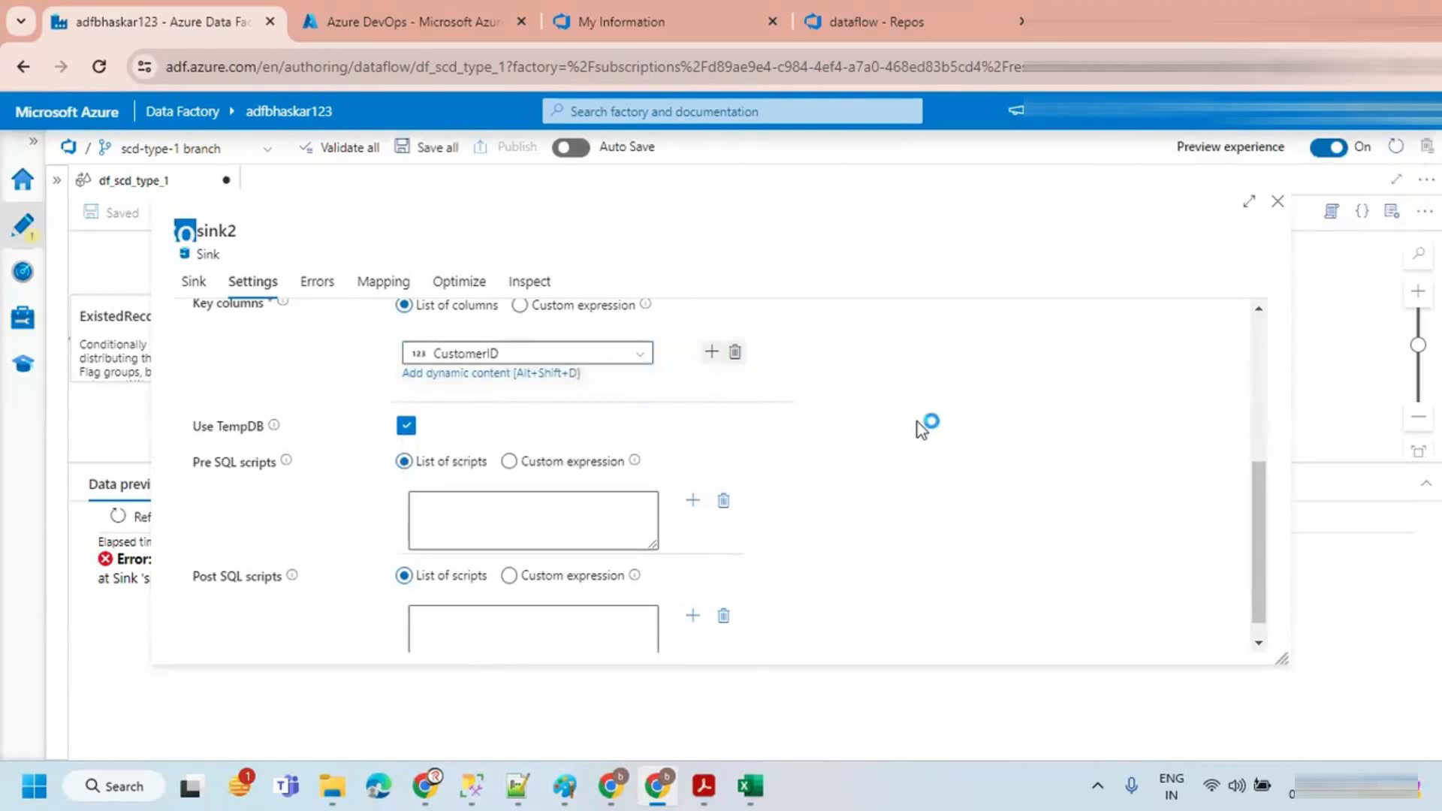
left_click(1277, 202)
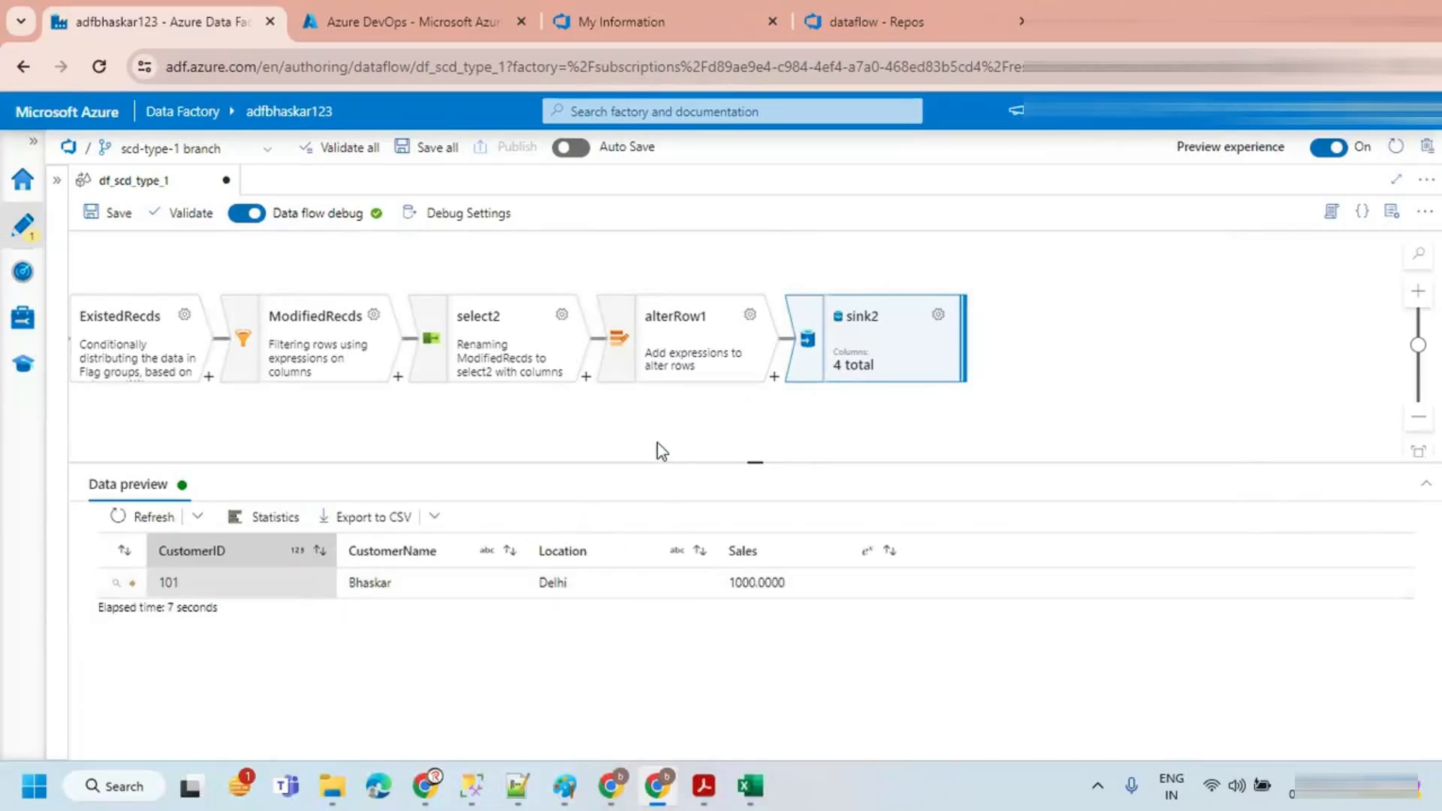
Step: Save the data flow again to the scd-type-1 branch
left_click_drag(722, 484, 723, 518)
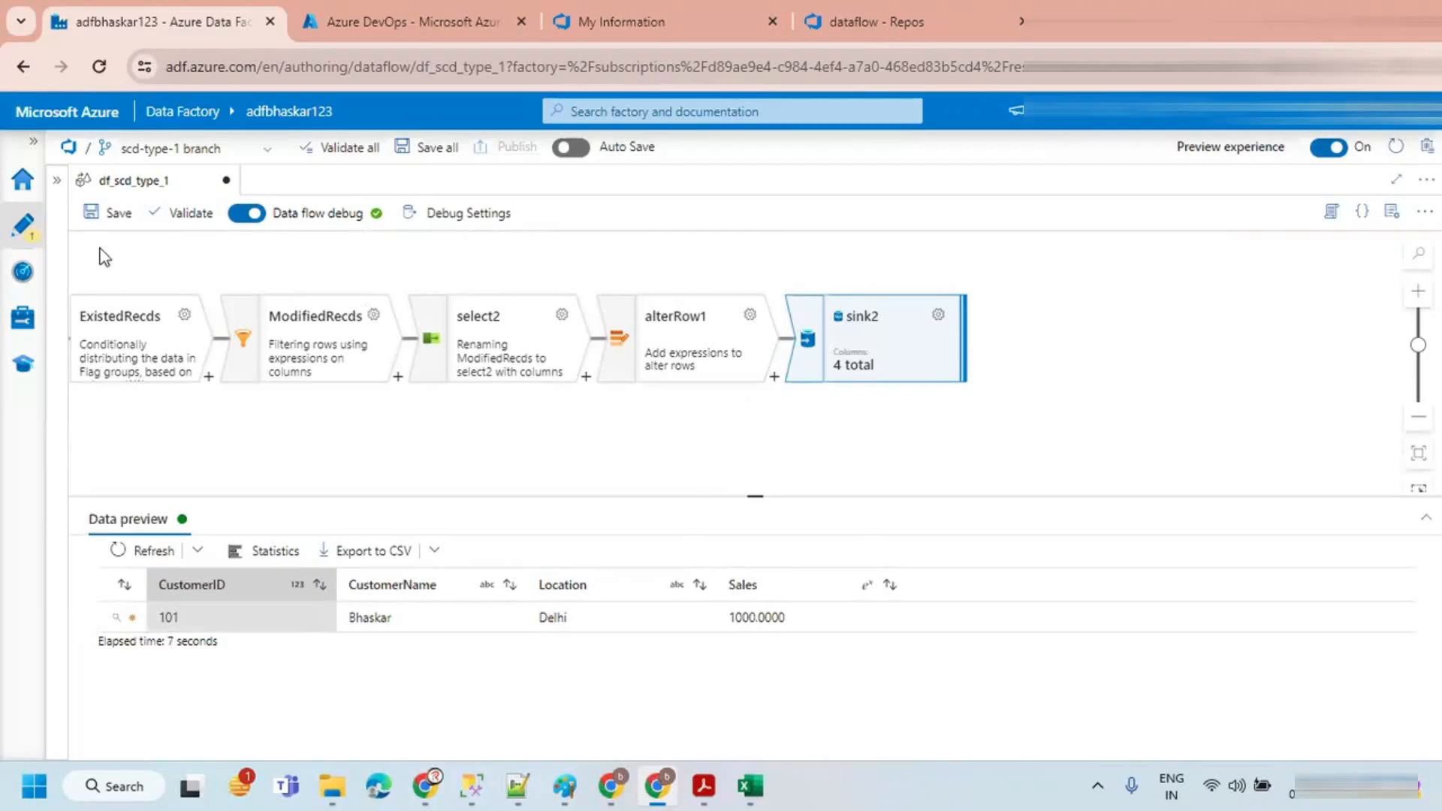
left_click(57, 180)
left_click(376, 213)
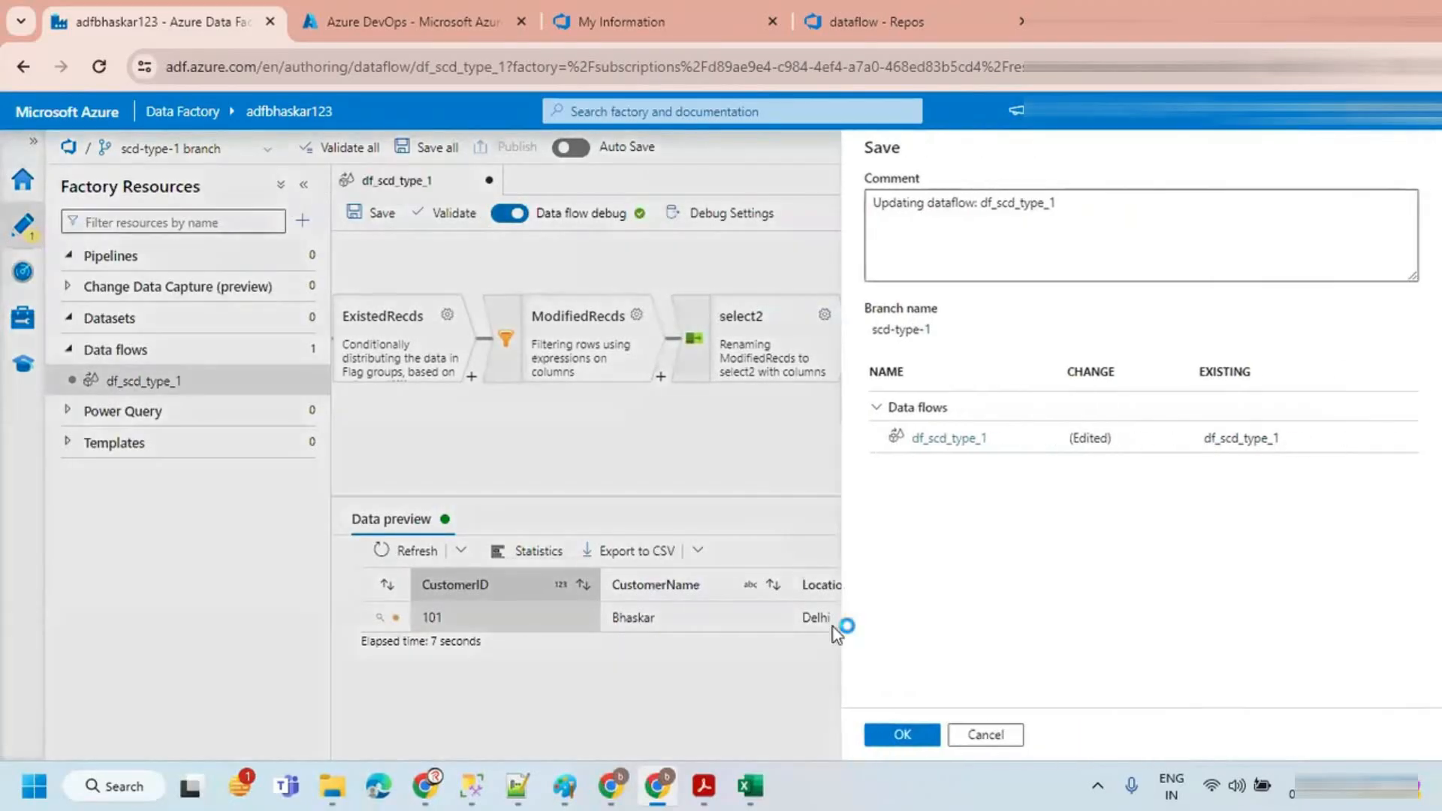
left_click(902, 734)
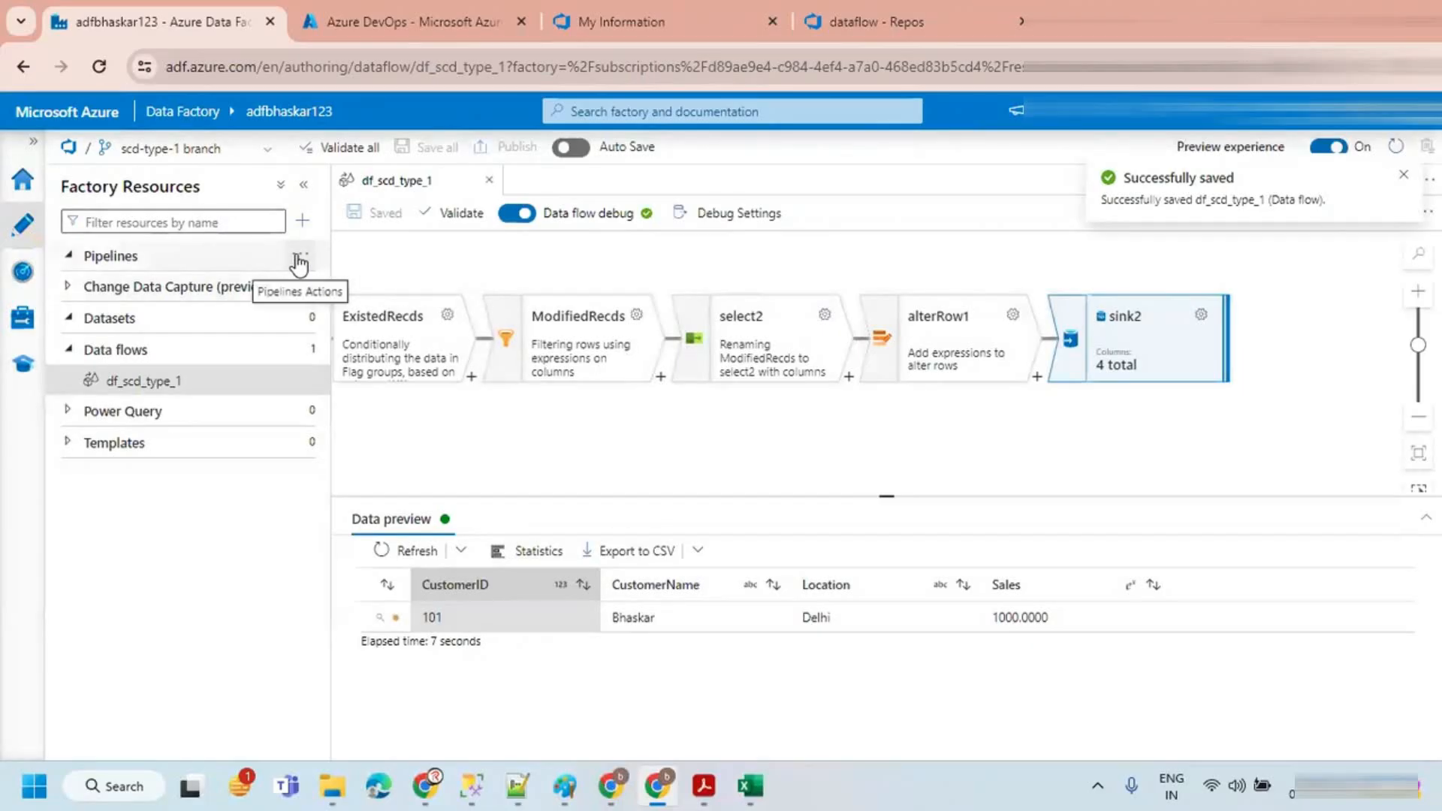
Step: Create a new pipeline, name it pl_scd_type_1, and close its properties panel
left_click(298, 255)
left_click(337, 283)
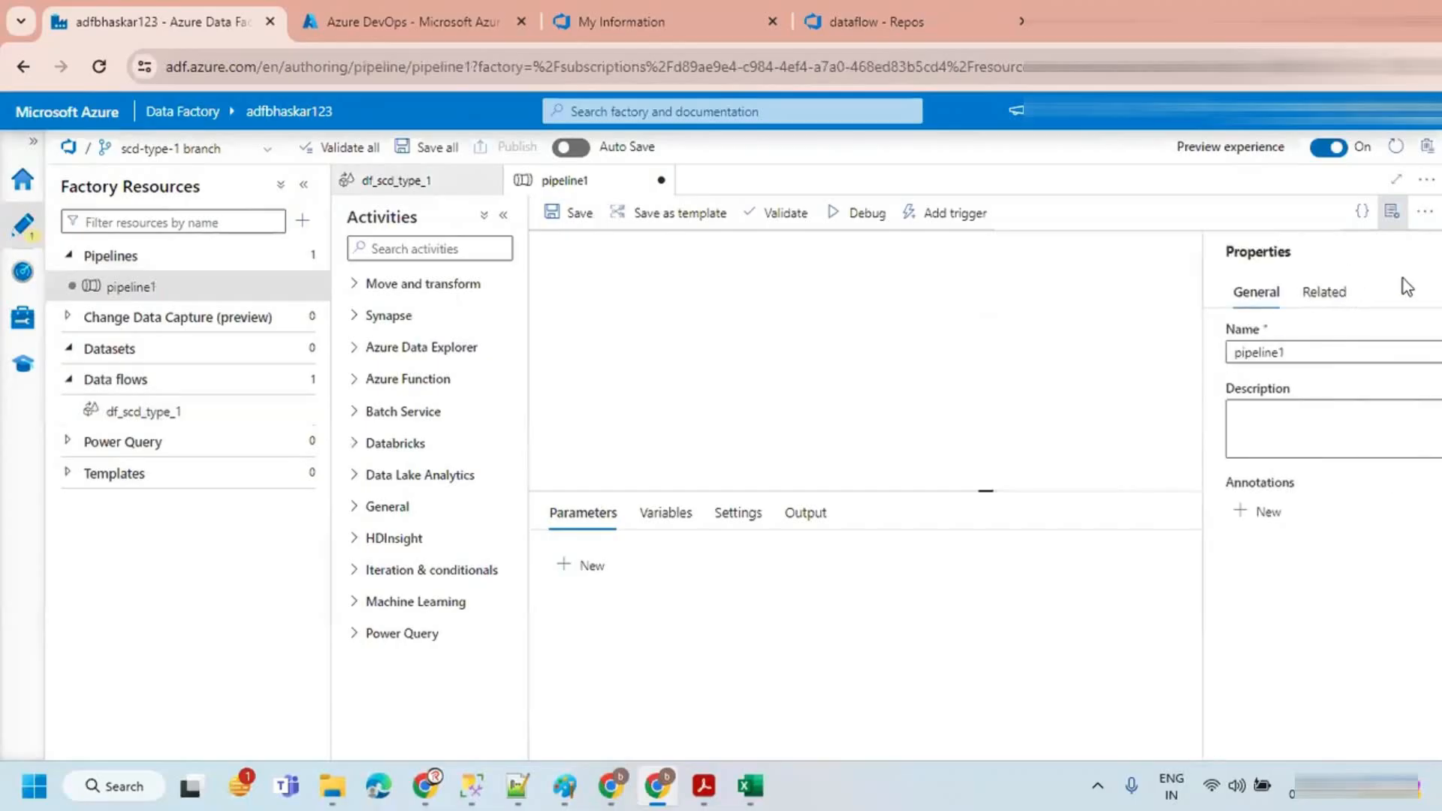
left_click_drag(1247, 353, 1155, 365)
type("d")
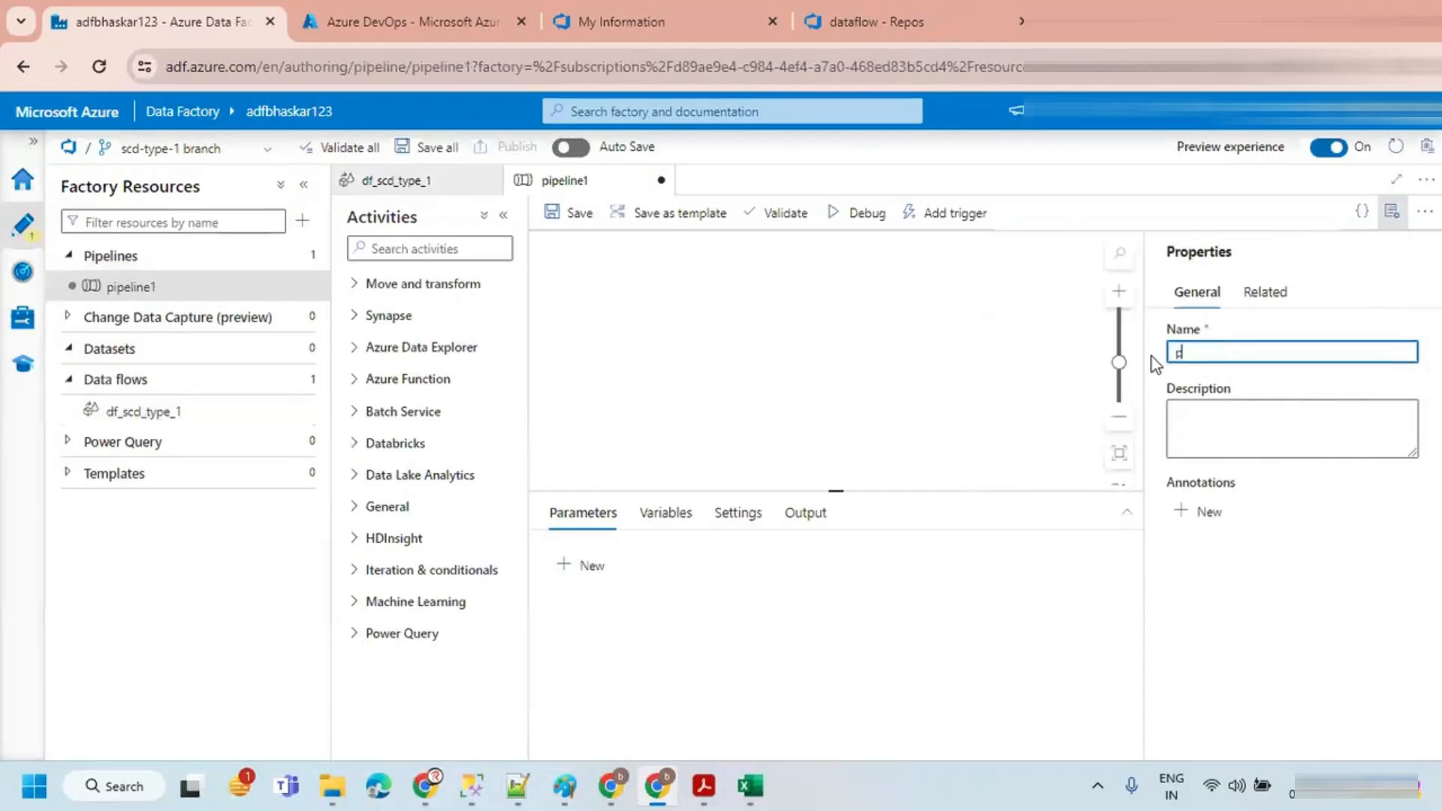
type("l_scd_type_2")
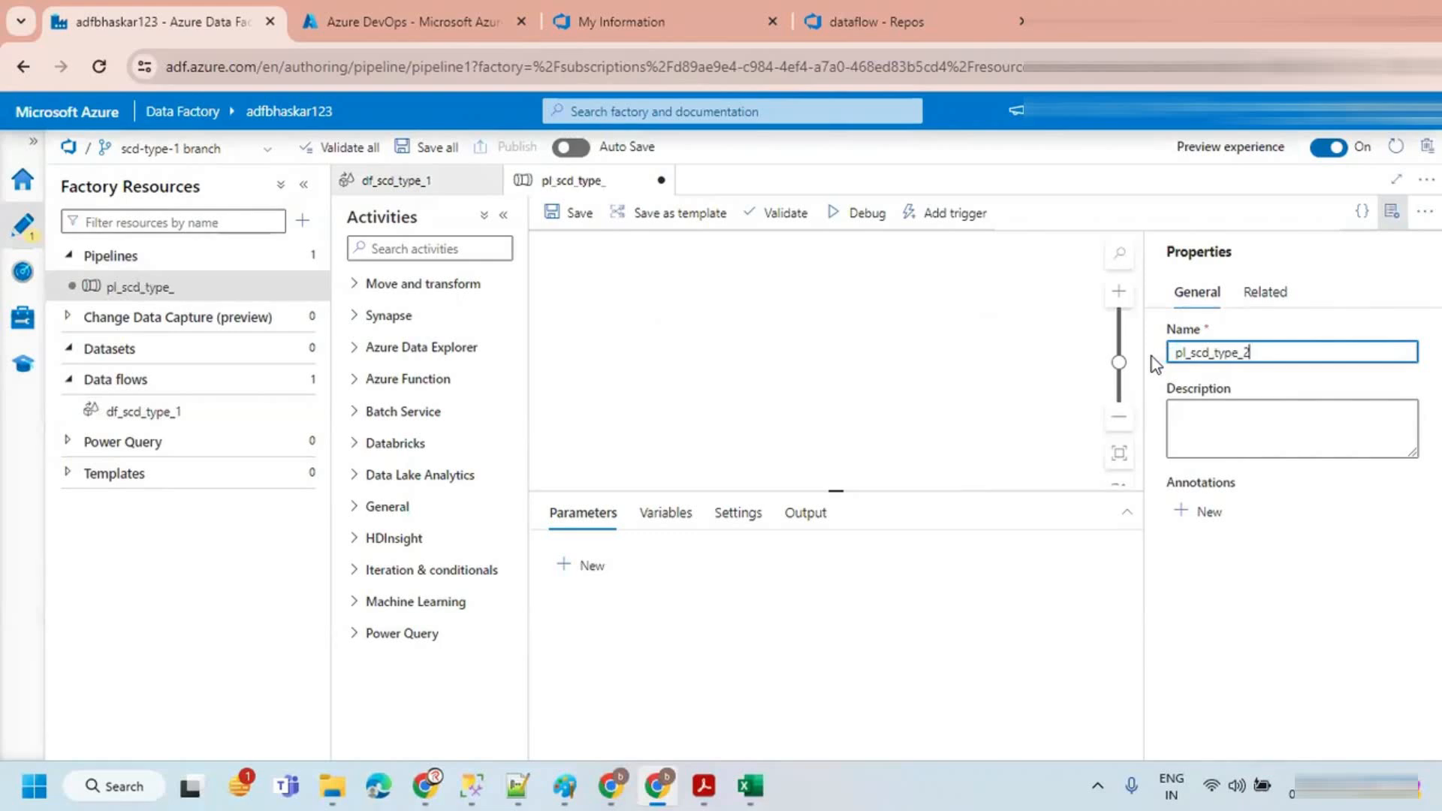
key("BackSpace")
type("1")
left_click(1391, 212)
Step: Add a Data flow activity to the pipeline canvas and set its data flow to df_scd_type_1
left_click(364, 284)
left_click_drag(391, 345, 743, 337)
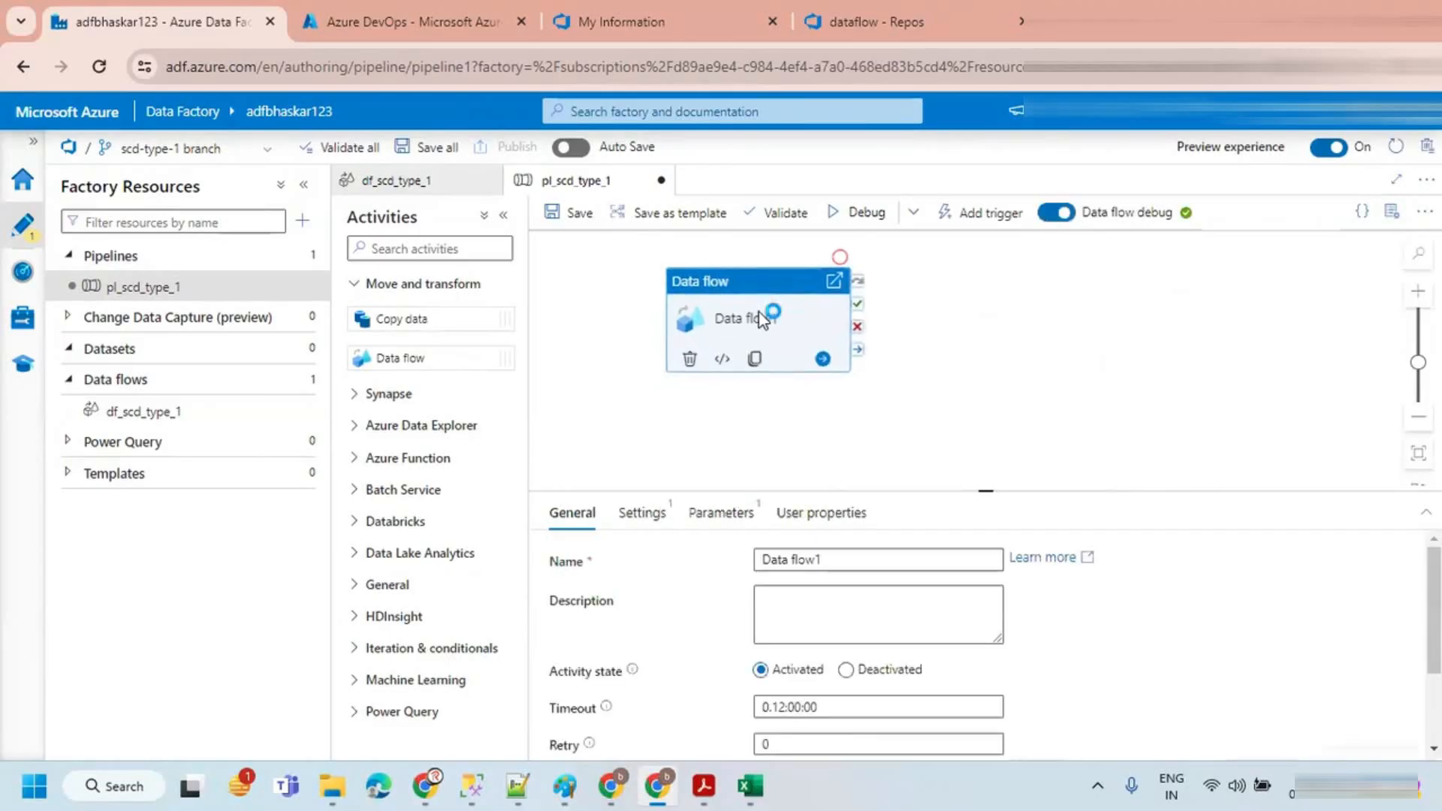
left_click(643, 513)
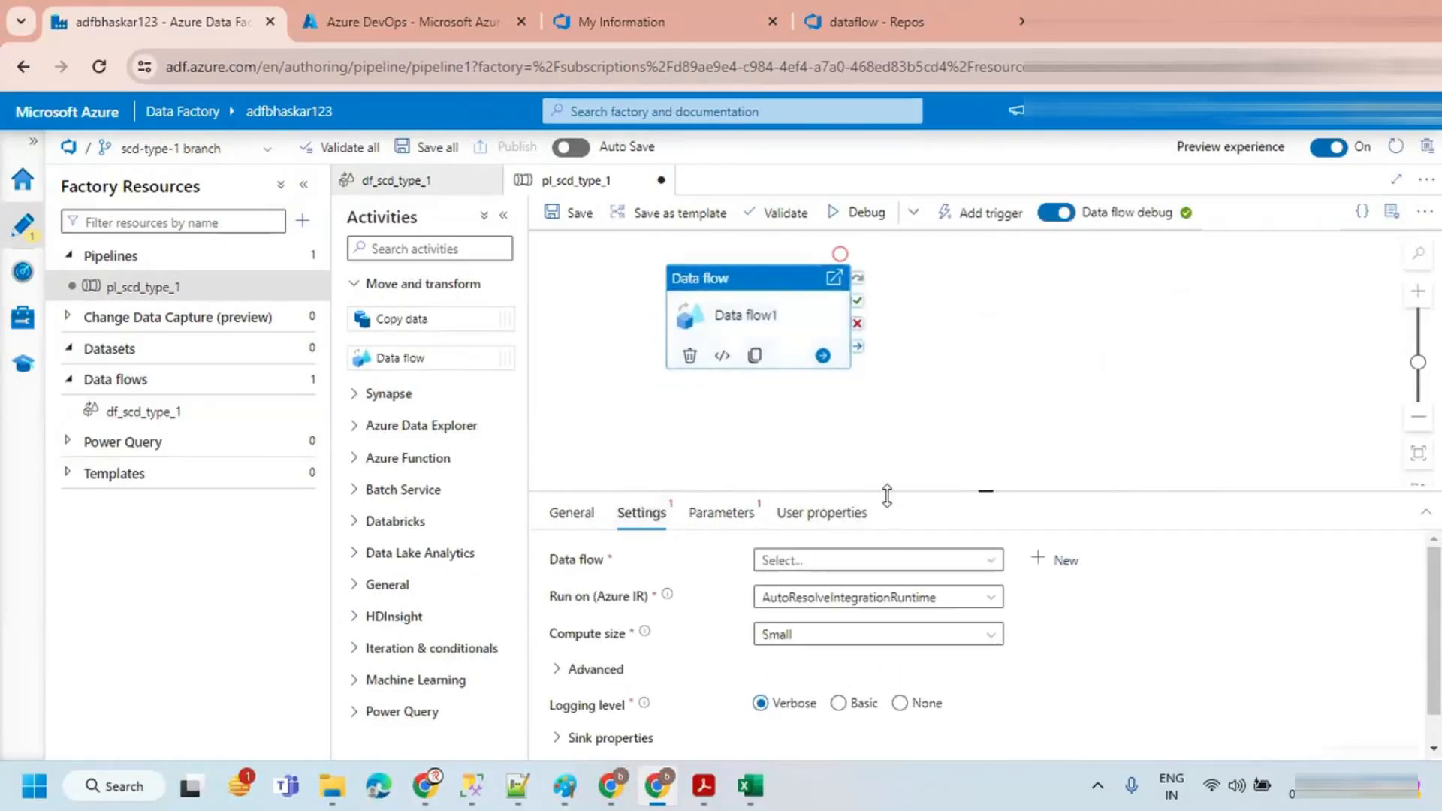
left_click_drag(892, 495, 892, 399)
left_click(857, 467)
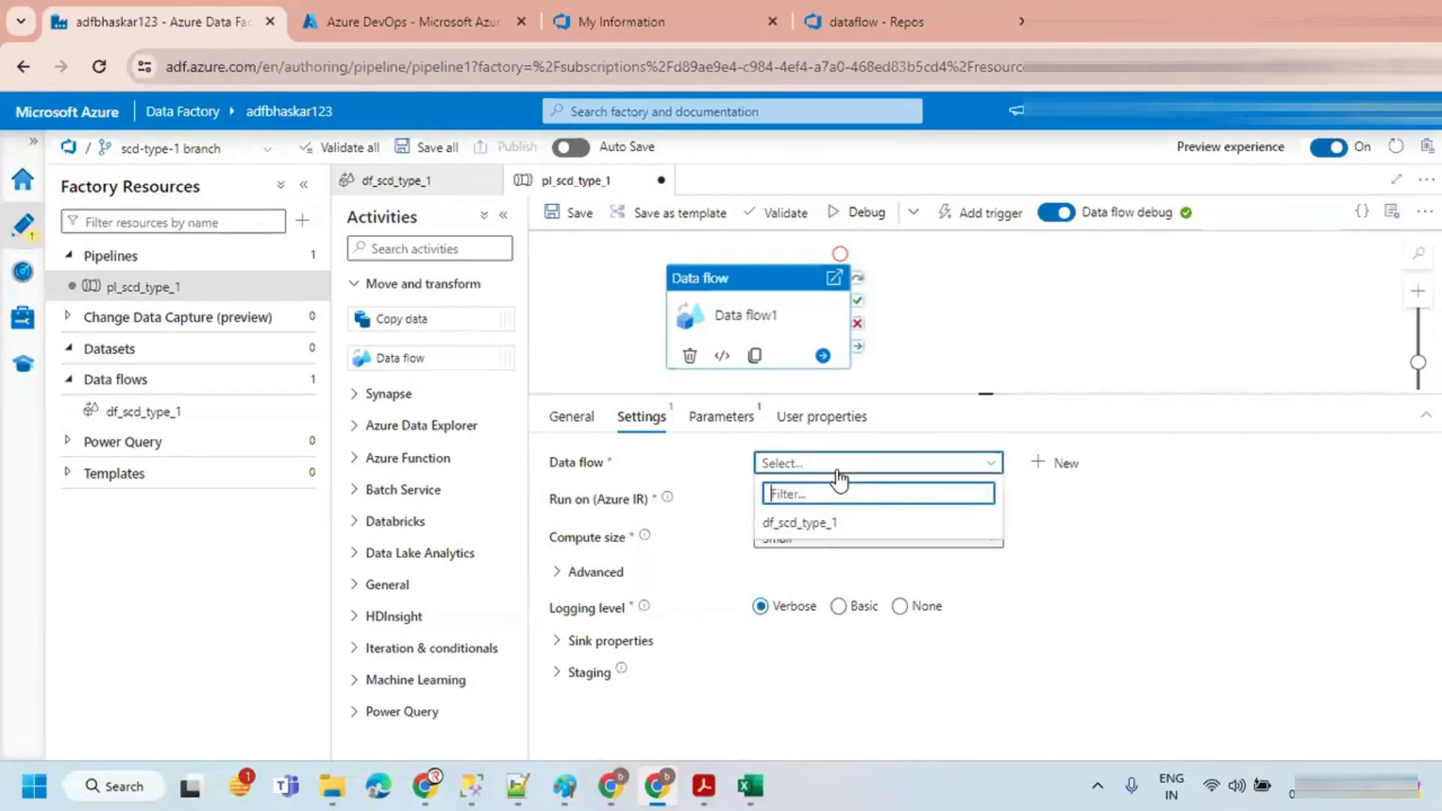
left_click(810, 524)
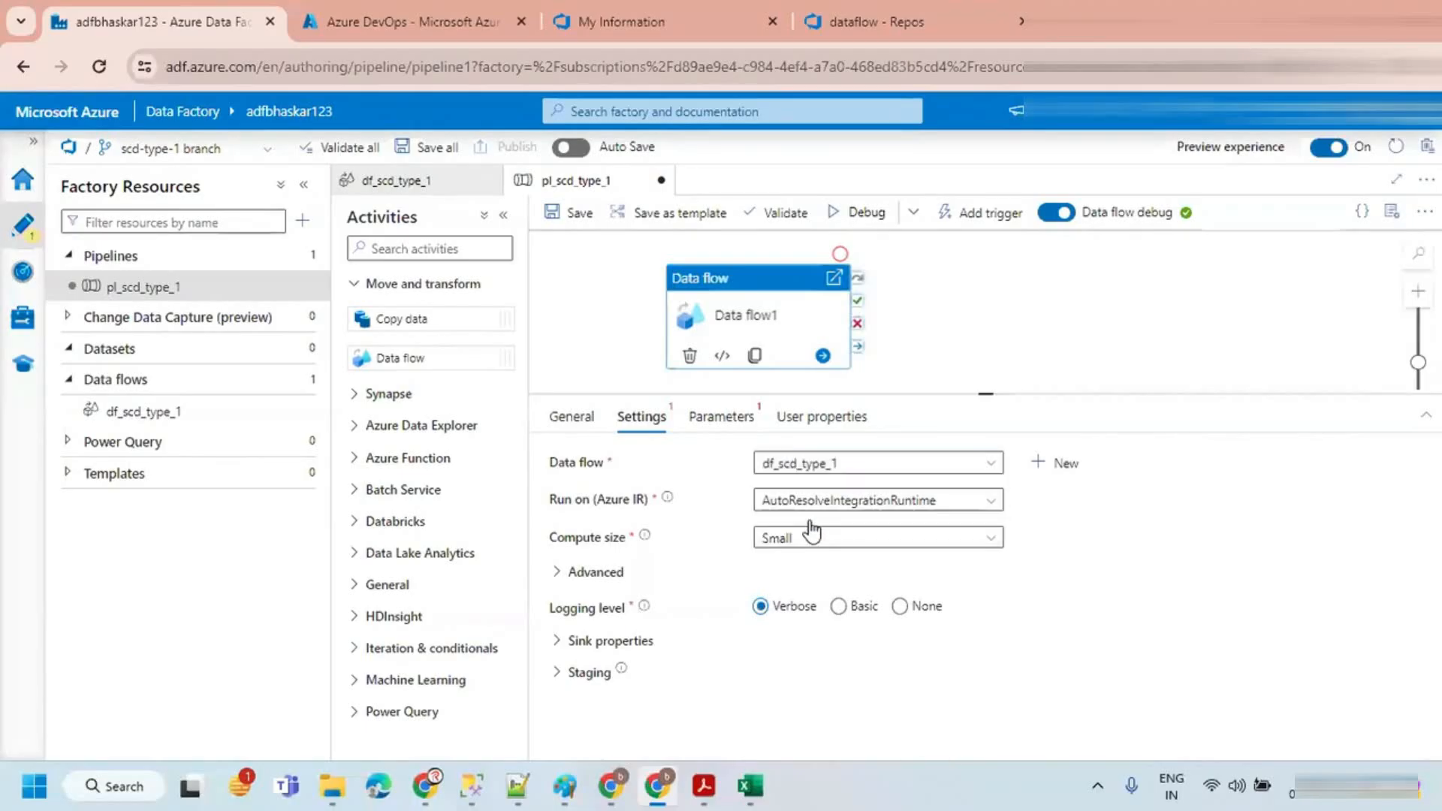
left_click(1009, 387)
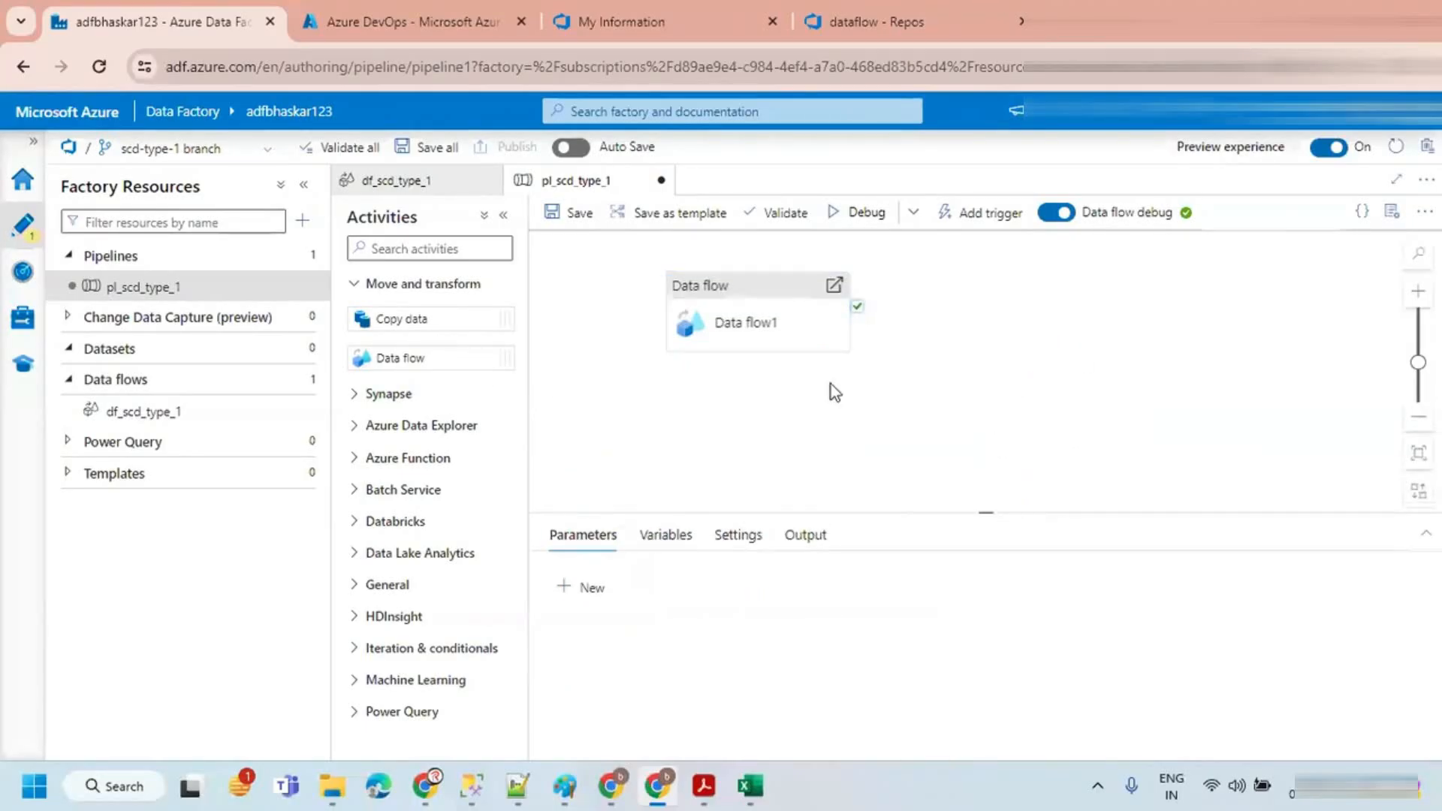
Step: Close the data flow tab and refresh the DevOps repo to inspect its dataflow and linkedService folders
left_click(487, 181)
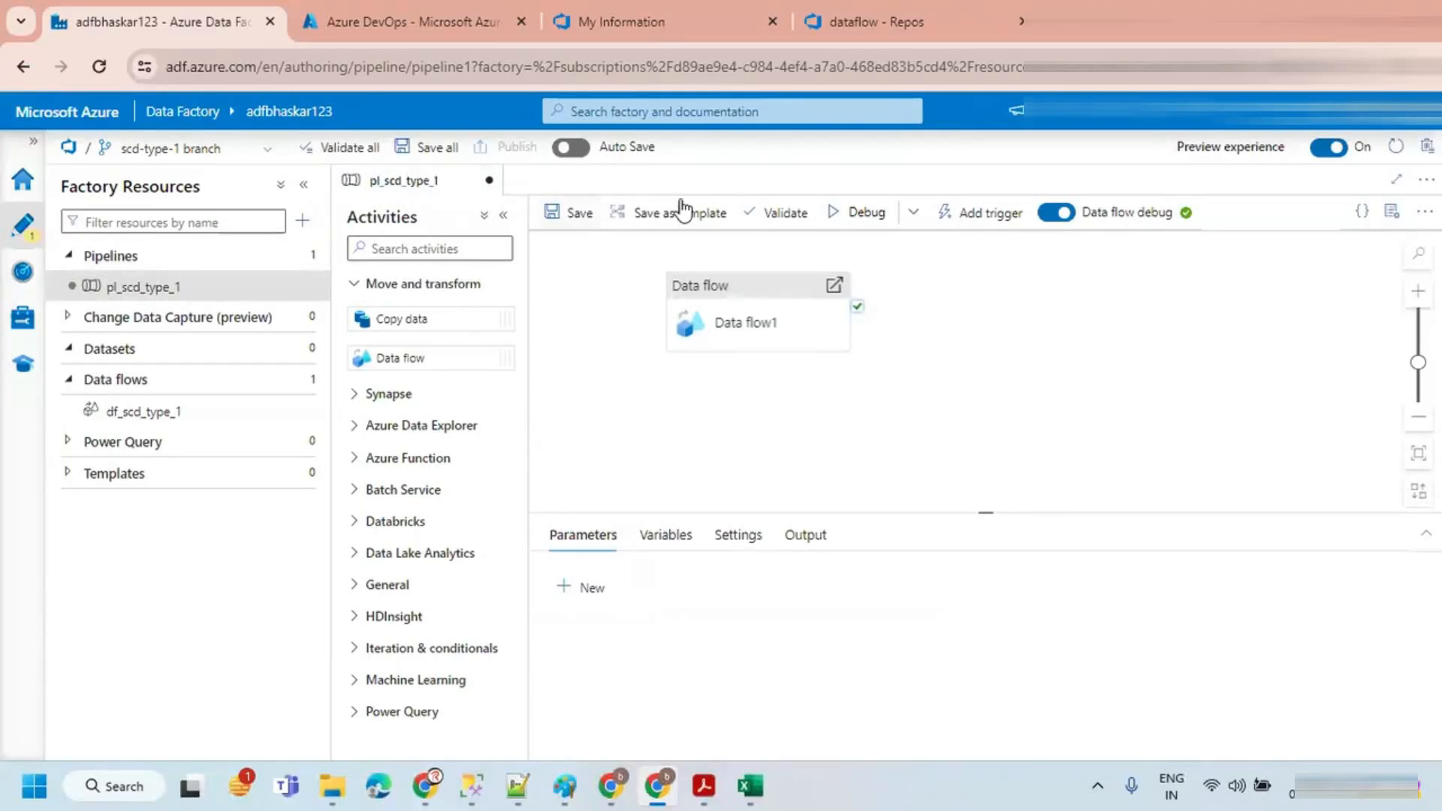
left_click(844, 12)
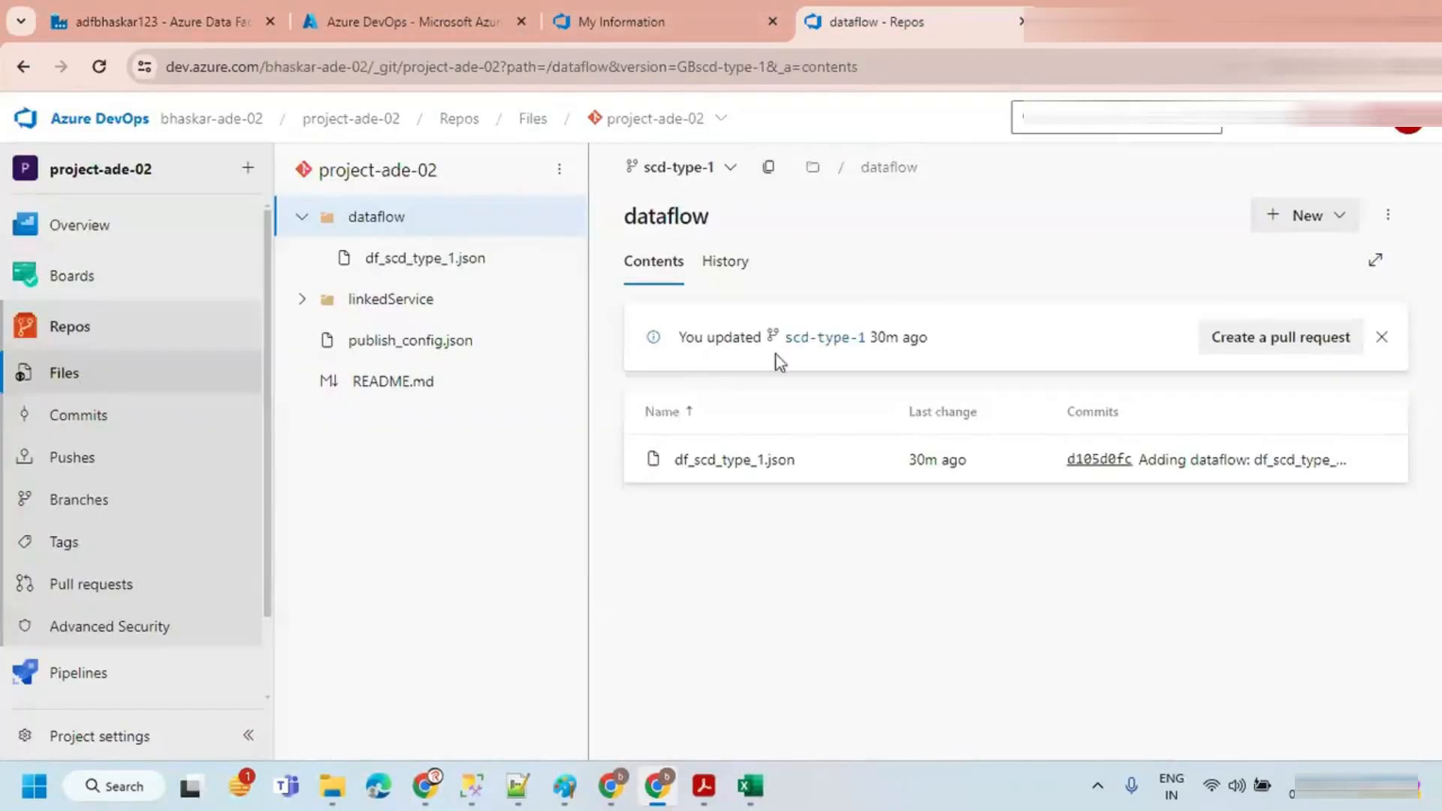
left_click(99, 67)
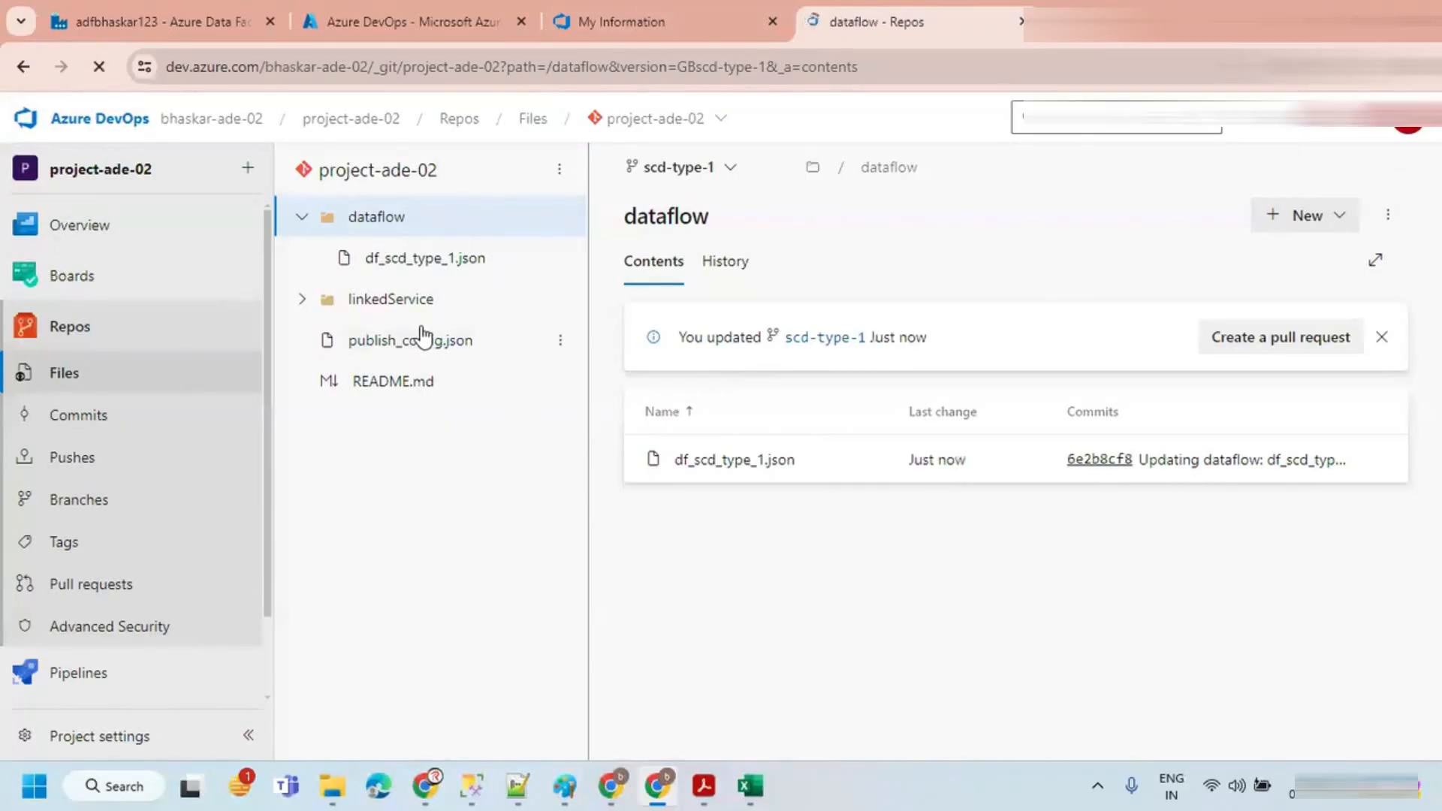
left_click(314, 300)
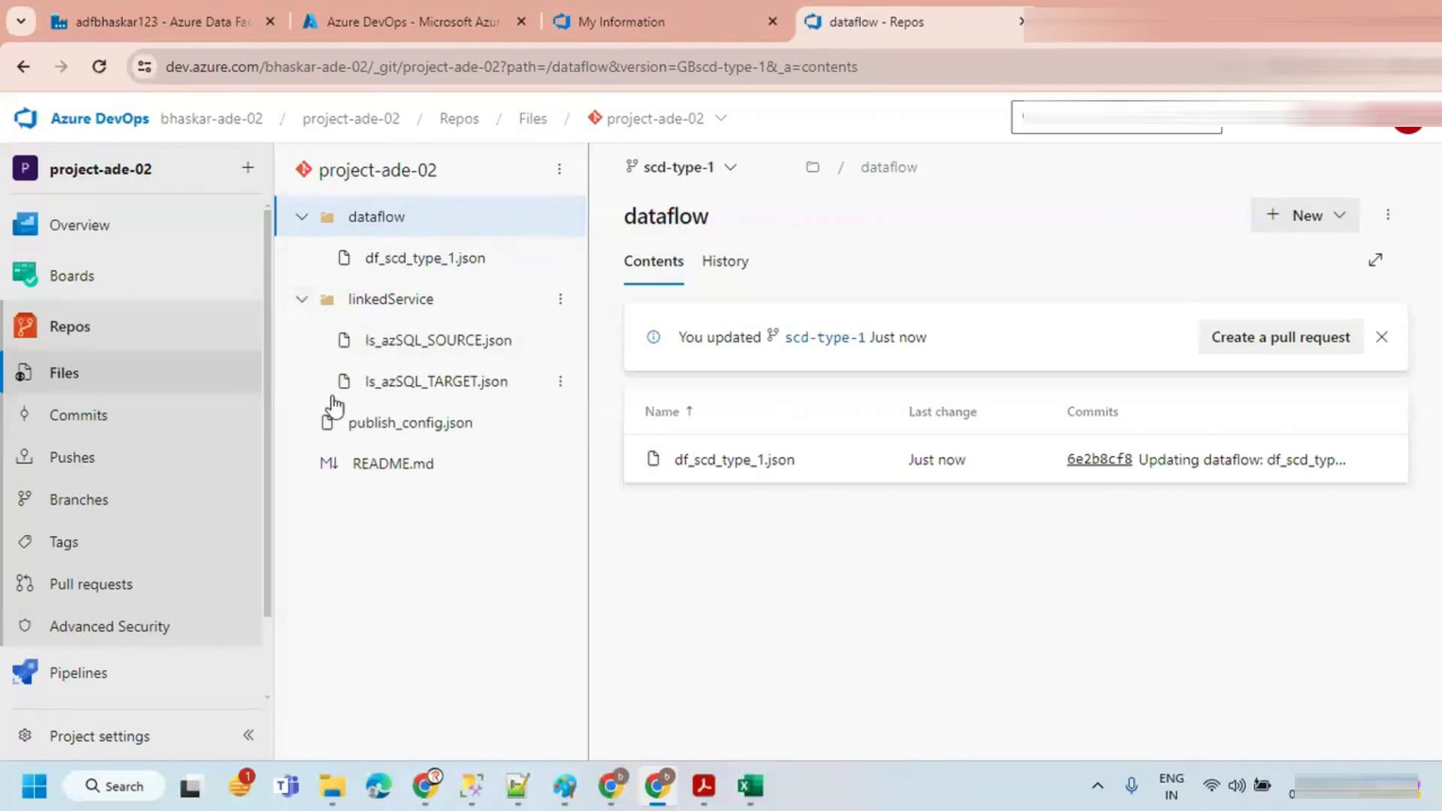
left_click(303, 300)
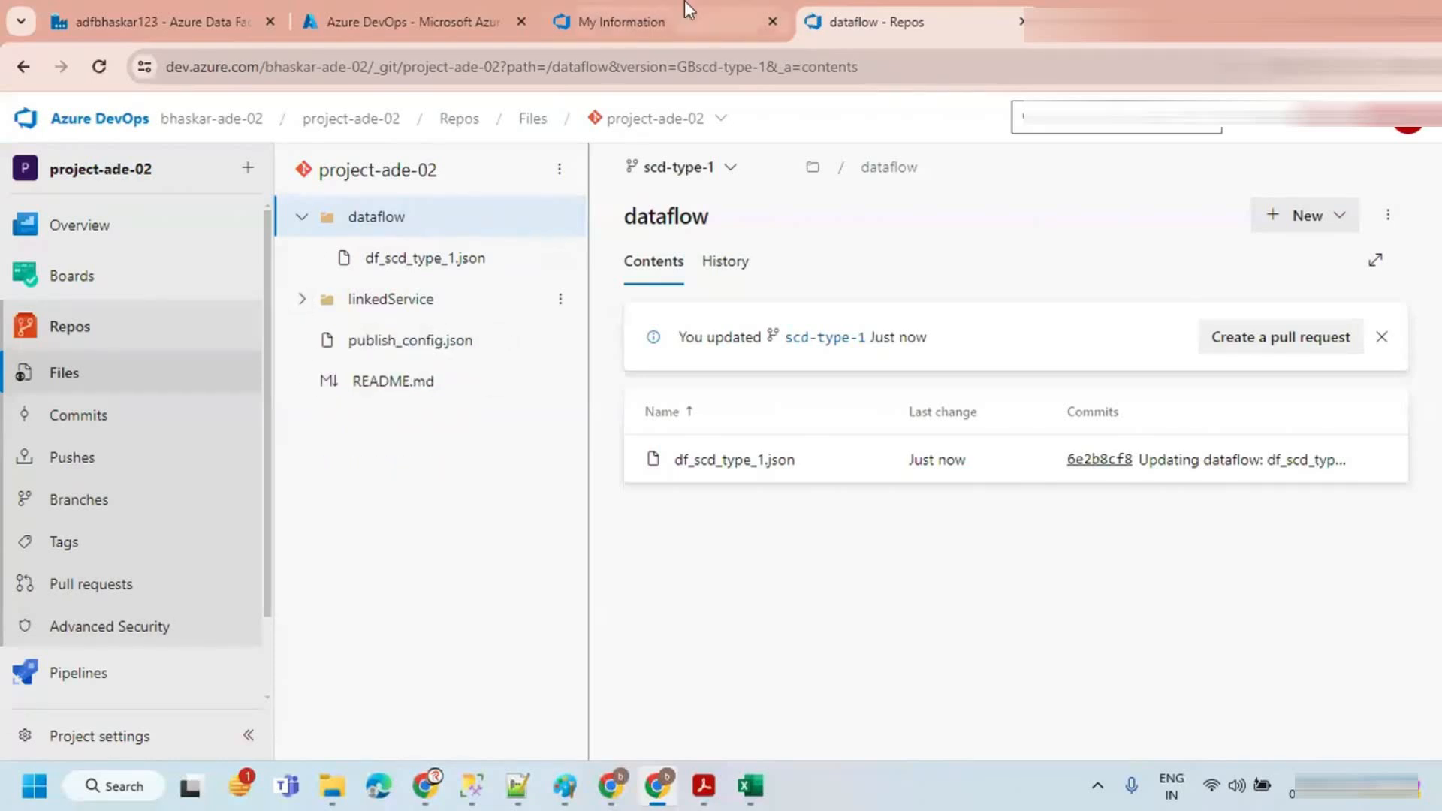
Step: Save the pl_scd_type_1 pipeline to the scd-type-1 branch
left_click(232, 18)
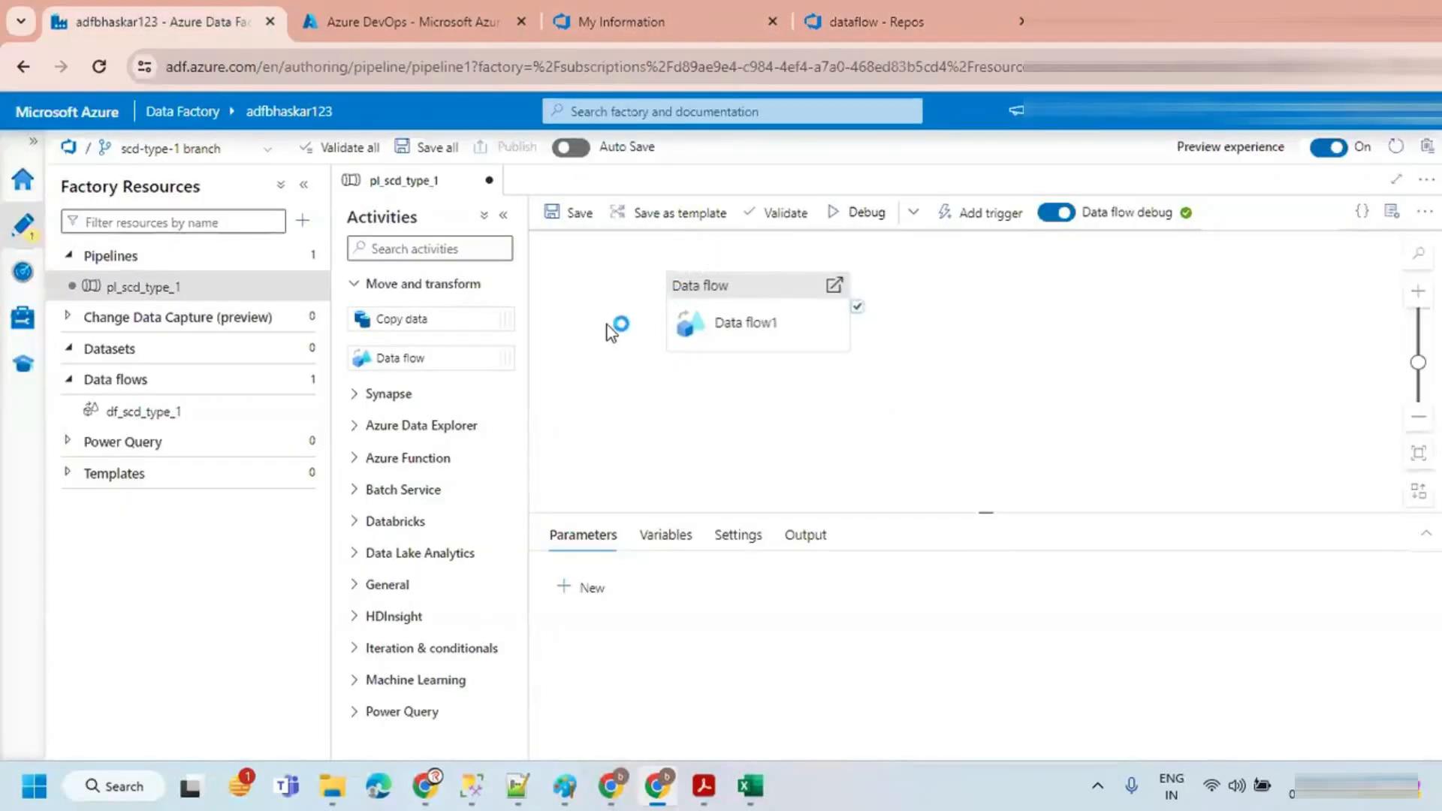
left_click(573, 213)
left_click(887, 739)
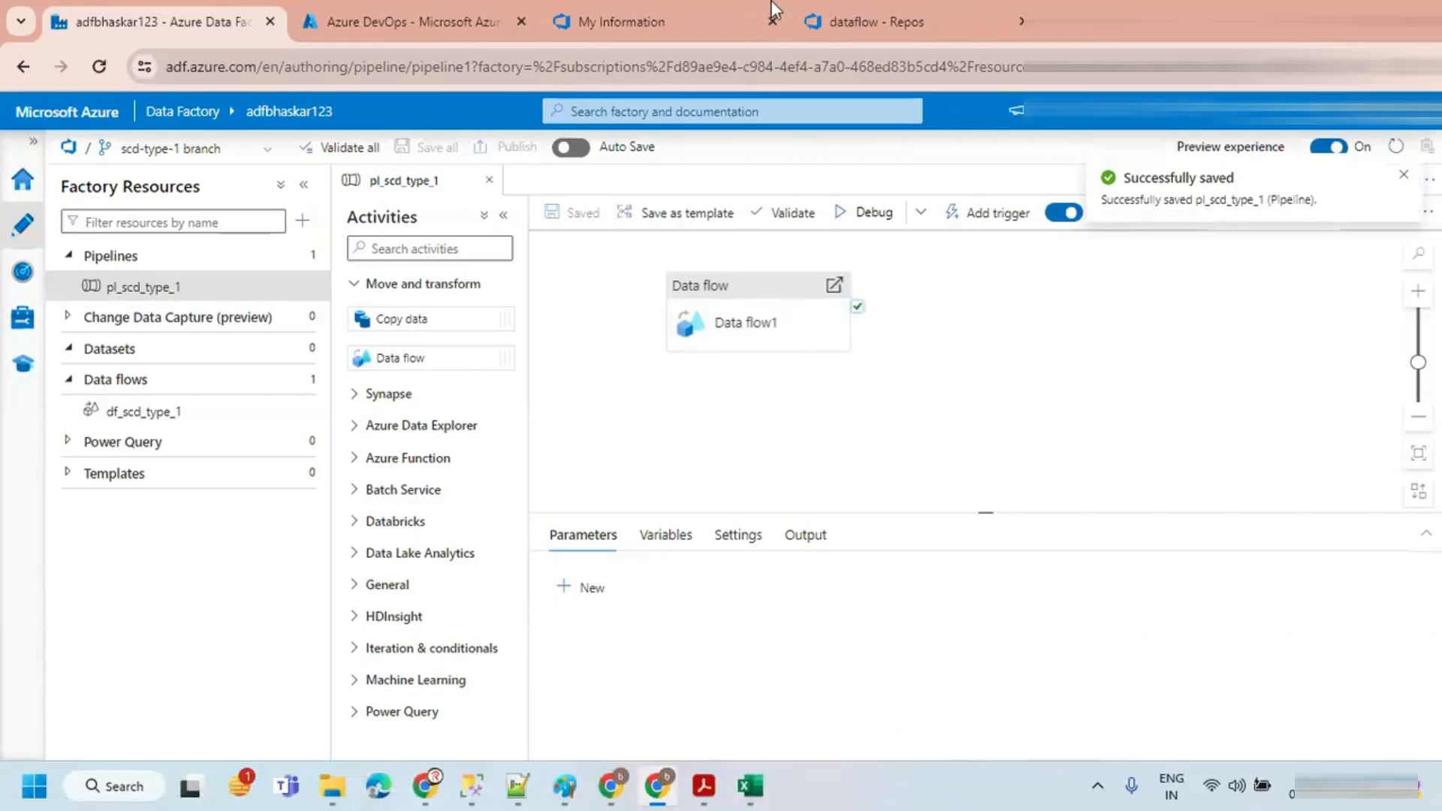
Step: Refresh the DevOps repo and expand the new pipeline folder
left_click(863, 21)
left_click(98, 66)
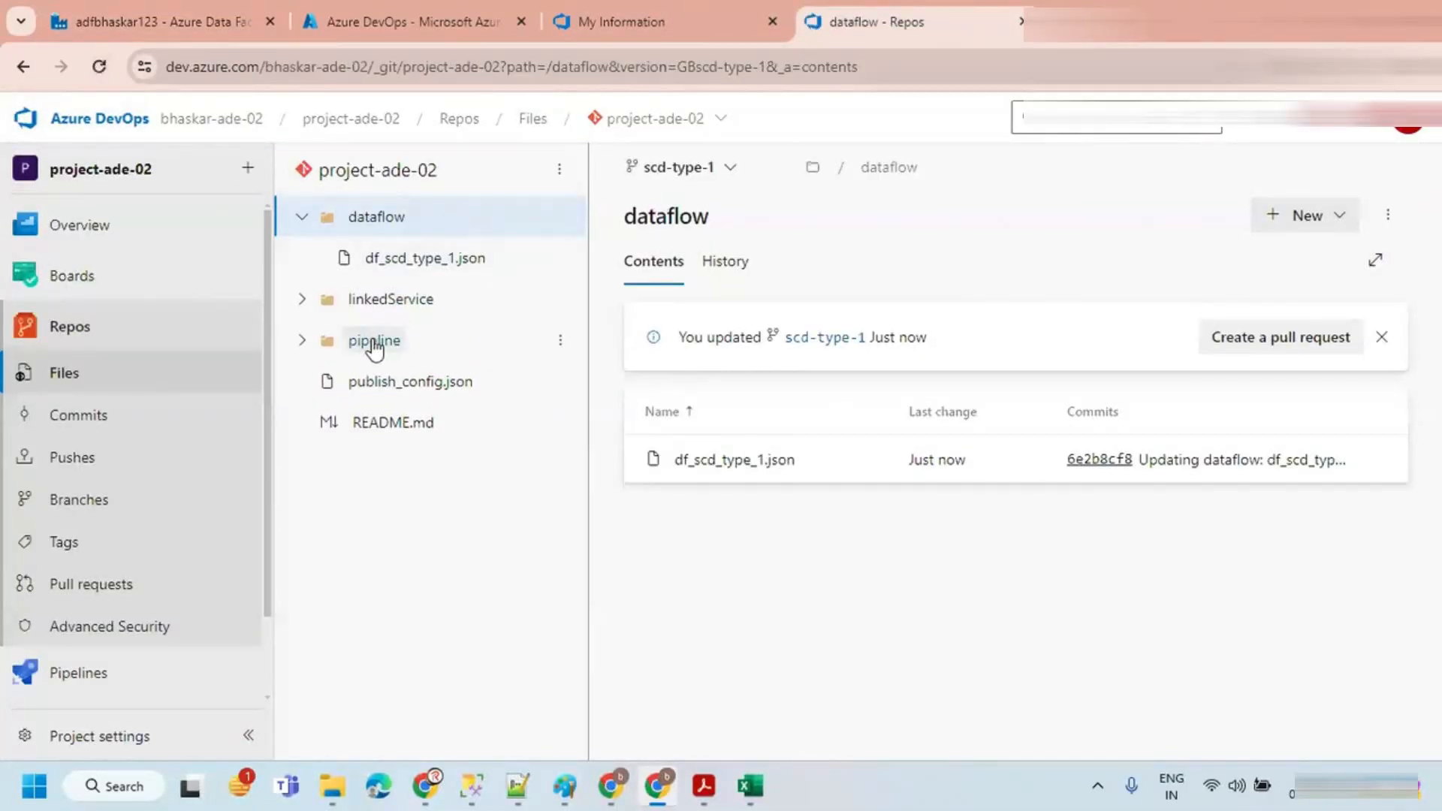
left_click(301, 341)
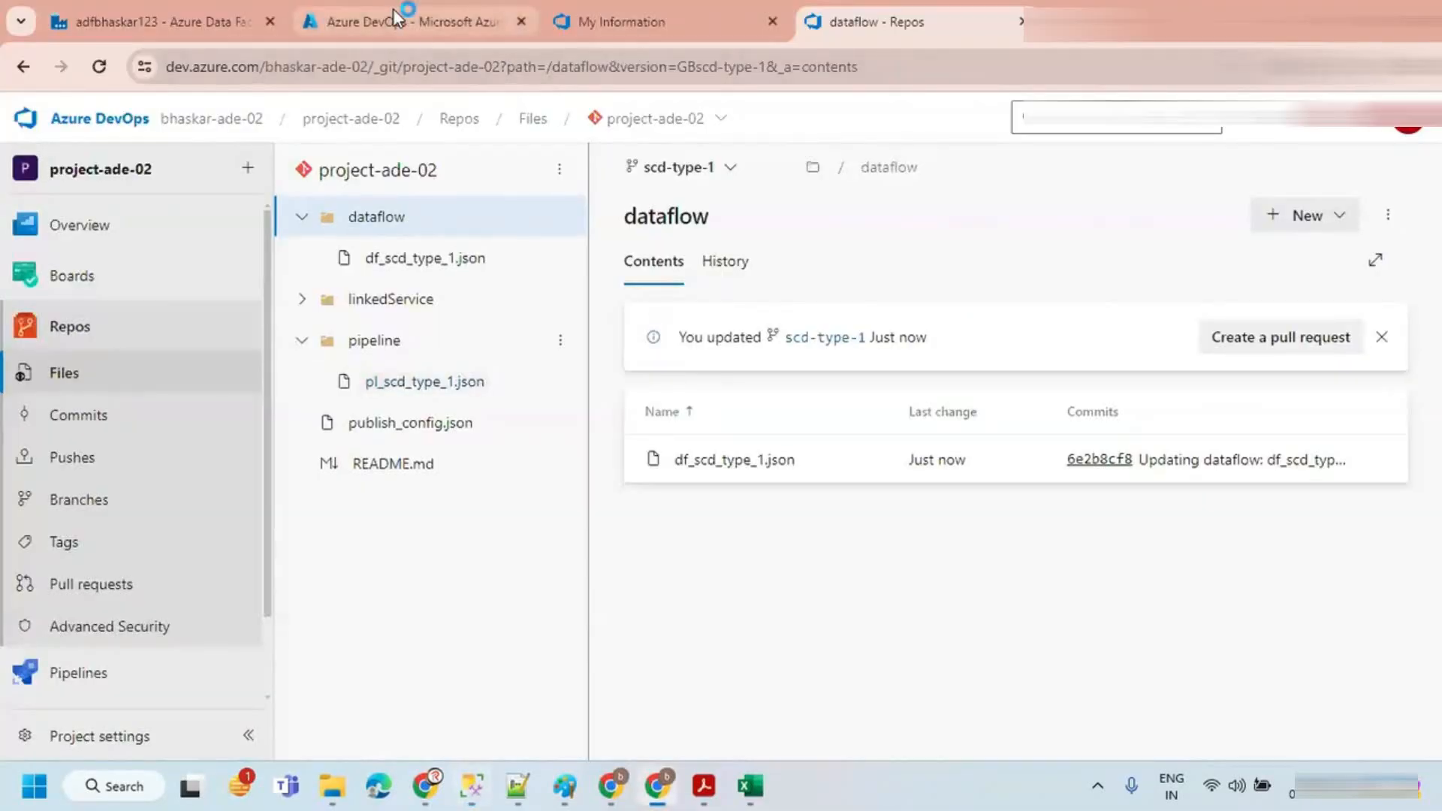
Step: Switch to SQL Server Management Studio and run TRUNCATE TABLE customer on the TARGET database
left_click(420, 22)
left_click(186, 24)
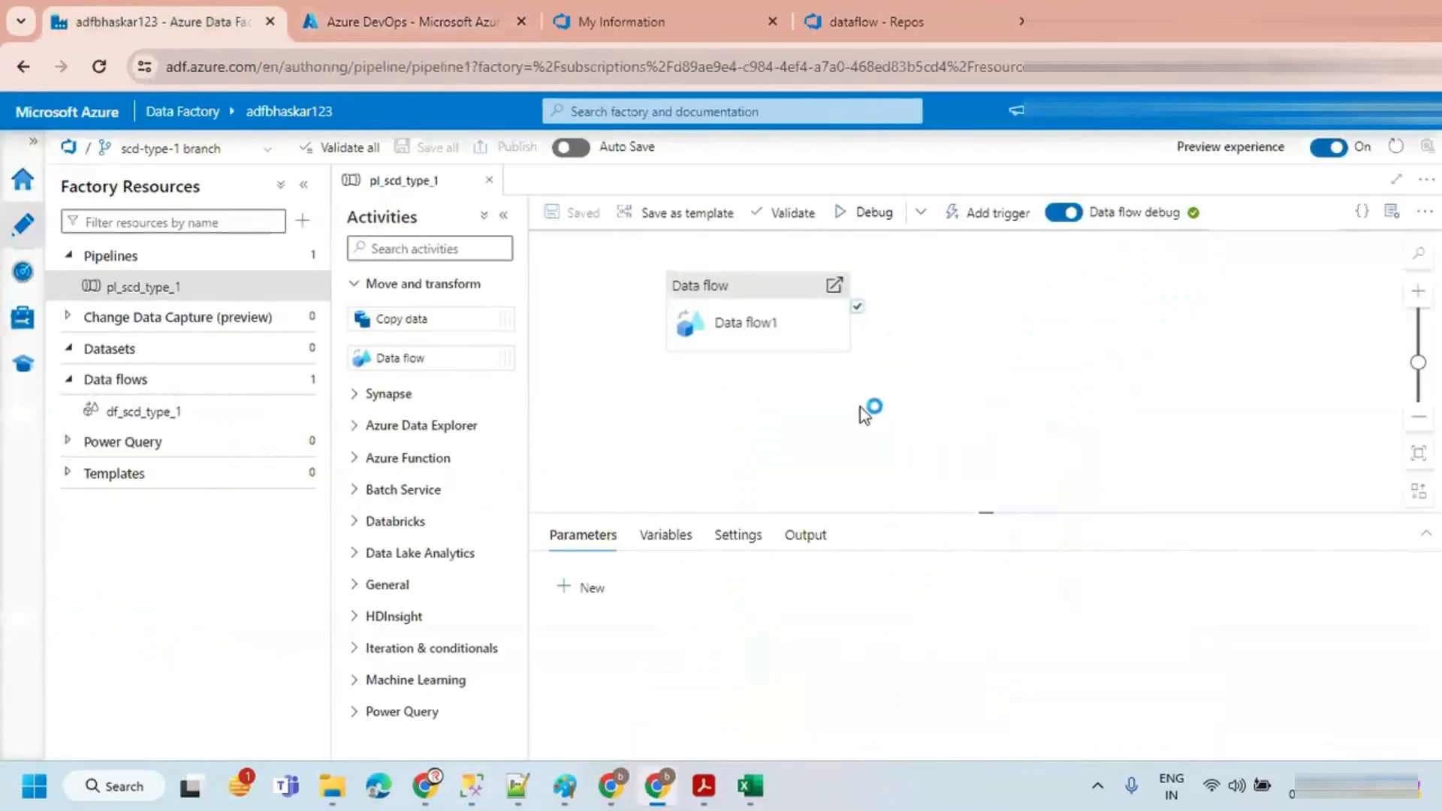
left_click(304, 186)
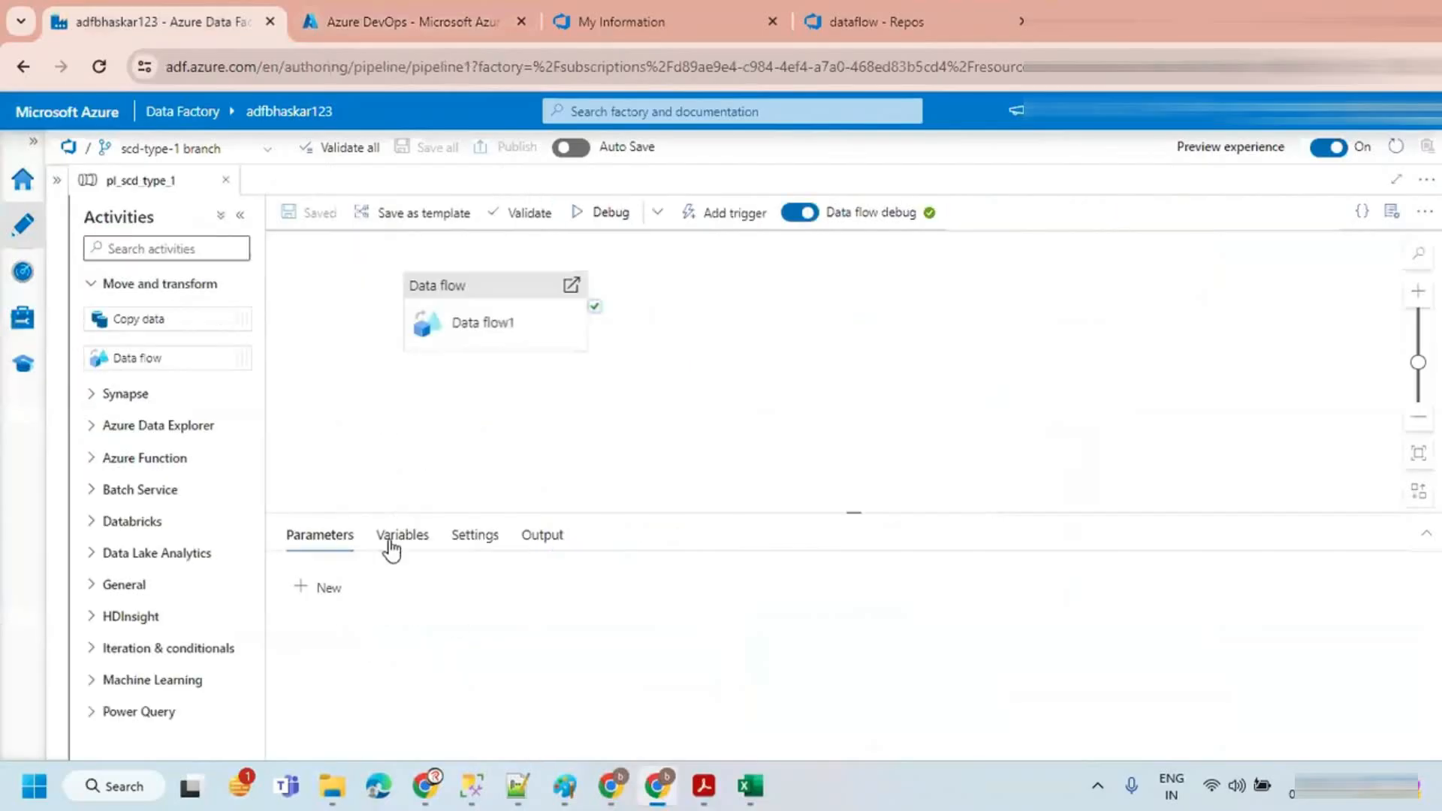
left_click(477, 786)
left_click(559, 202)
scroll(560, 202, "up", 2)
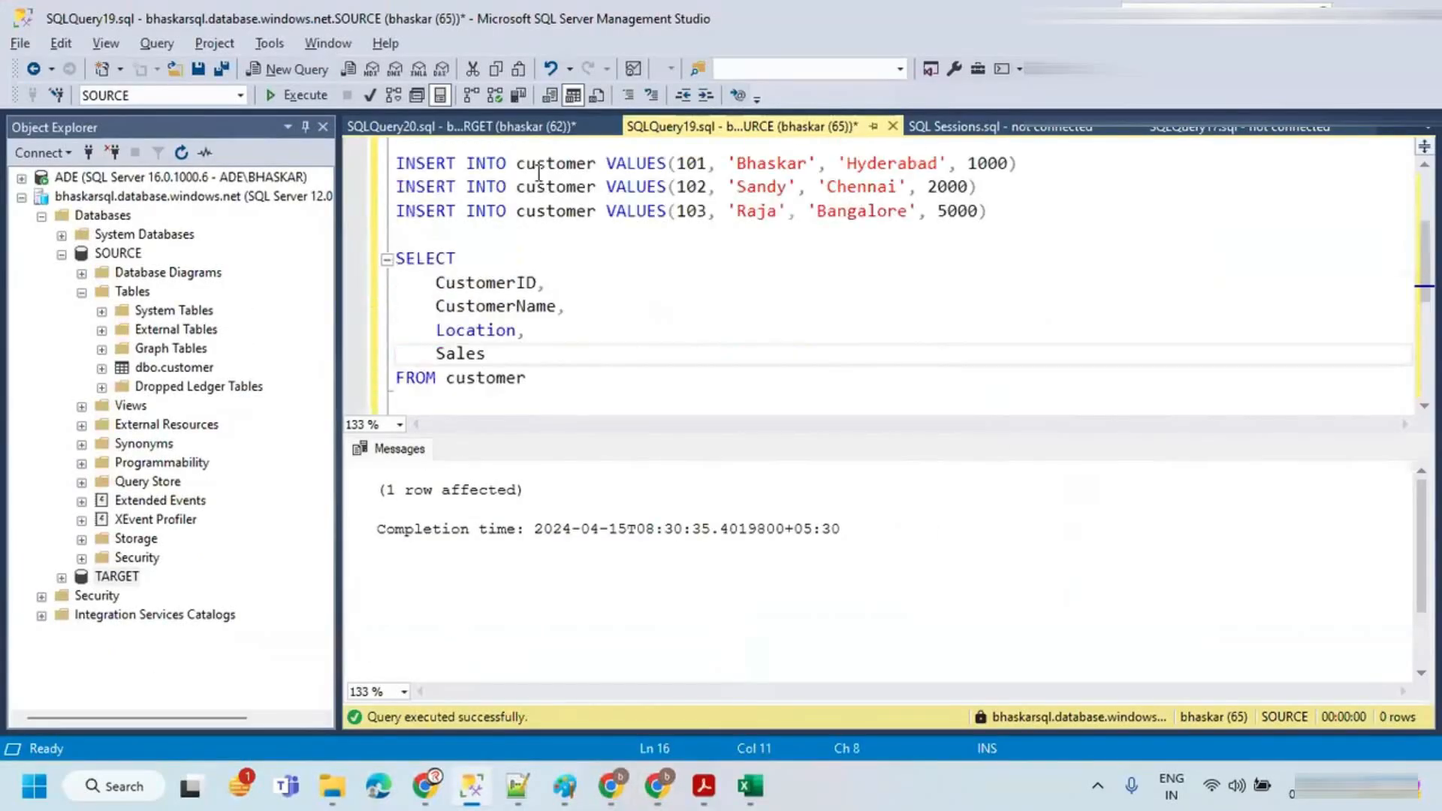
left_click(461, 126)
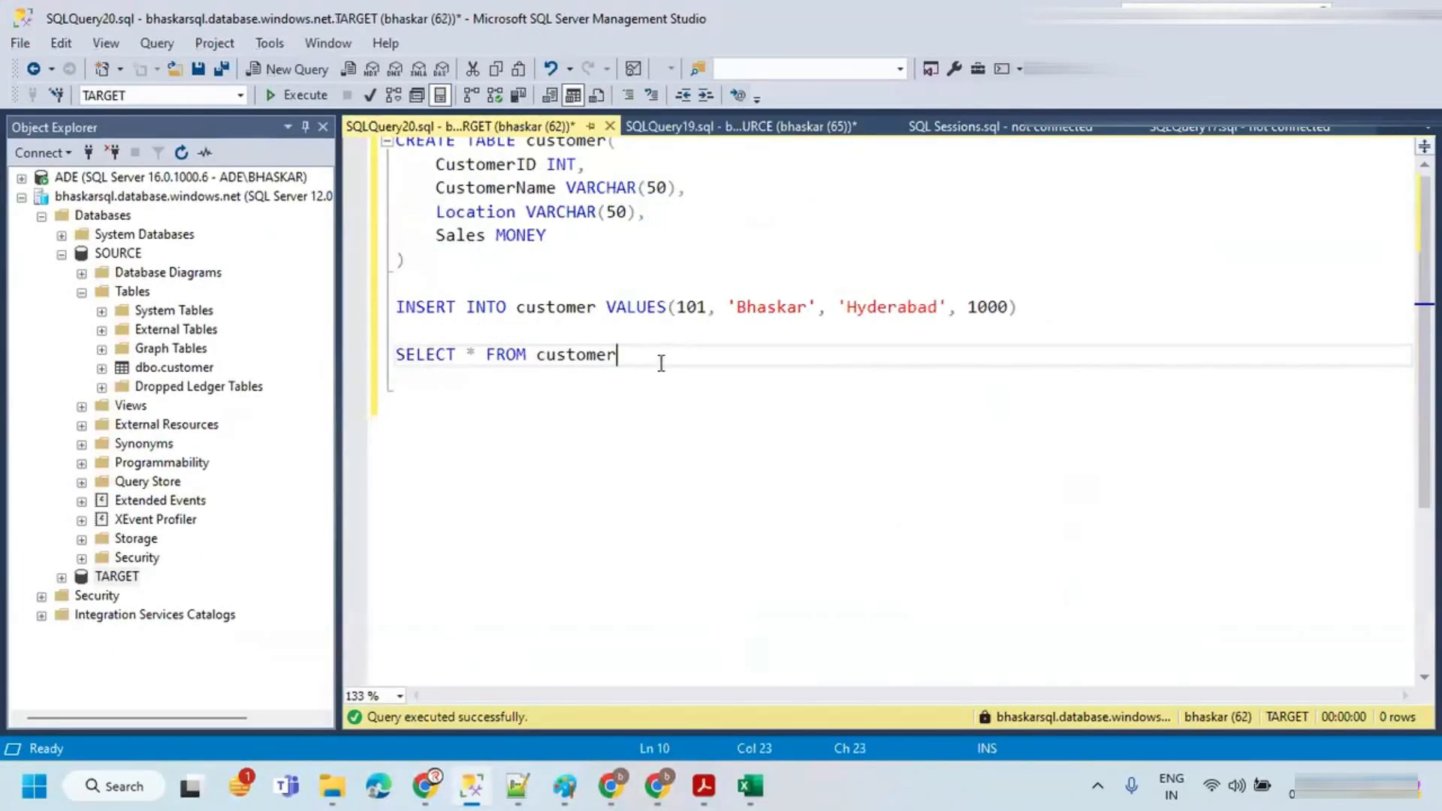
scroll(661, 364, "up", 1)
key("ctrl+z")
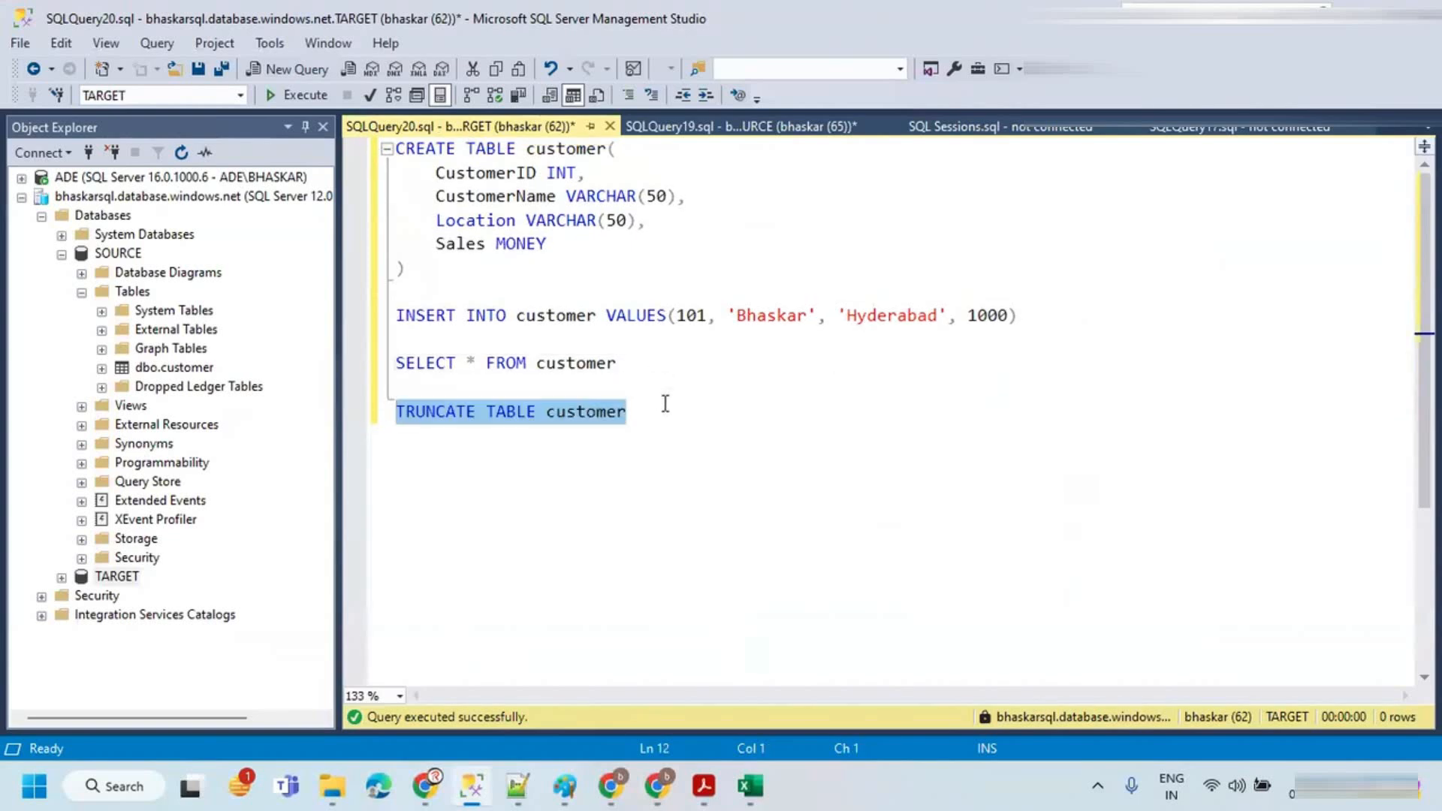
left_click(300, 95)
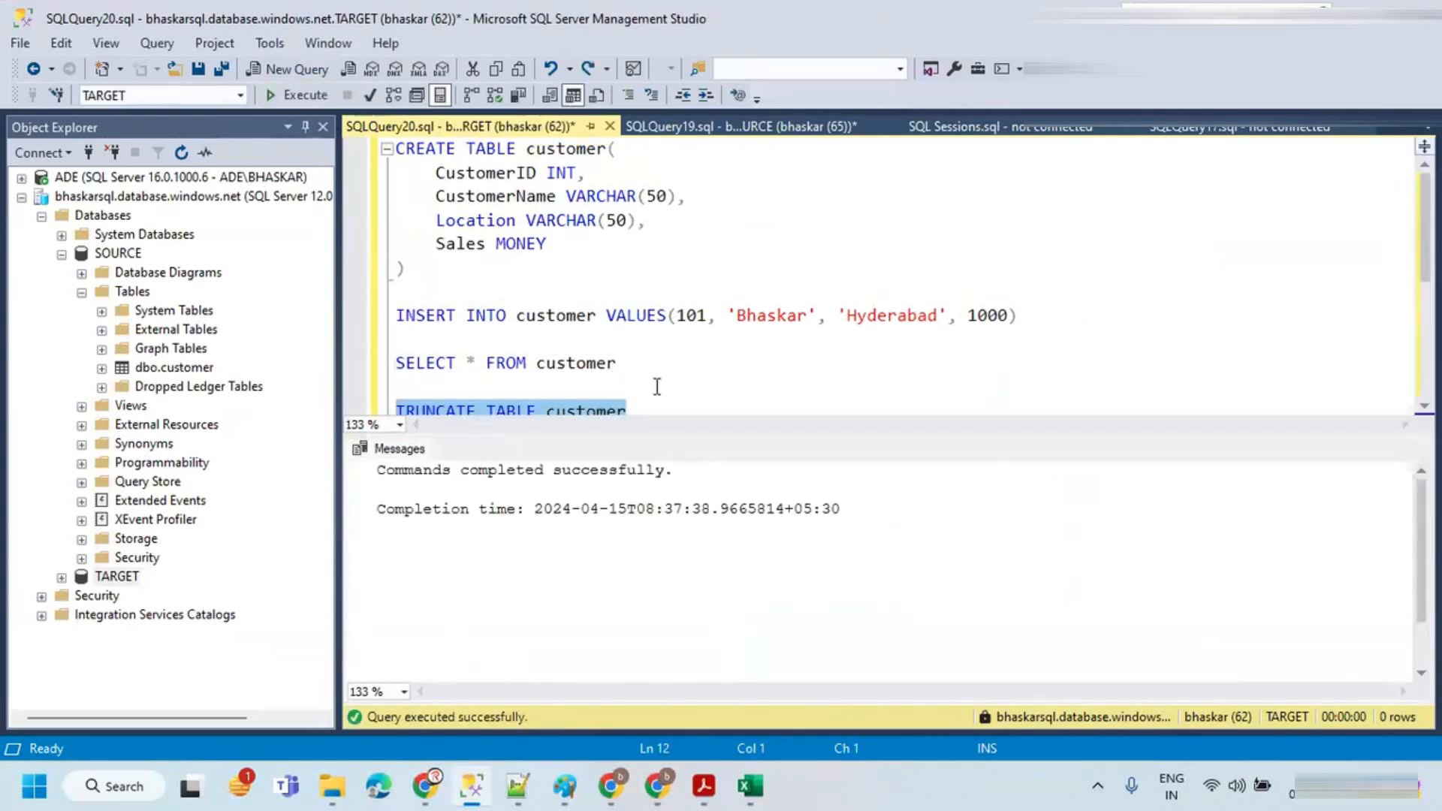
Step: Remove the truncate statement and run SELECT * FROM customer on the TARGET database
key("Delete")
left_click_drag(617, 354, 394, 354)
left_click(290, 96)
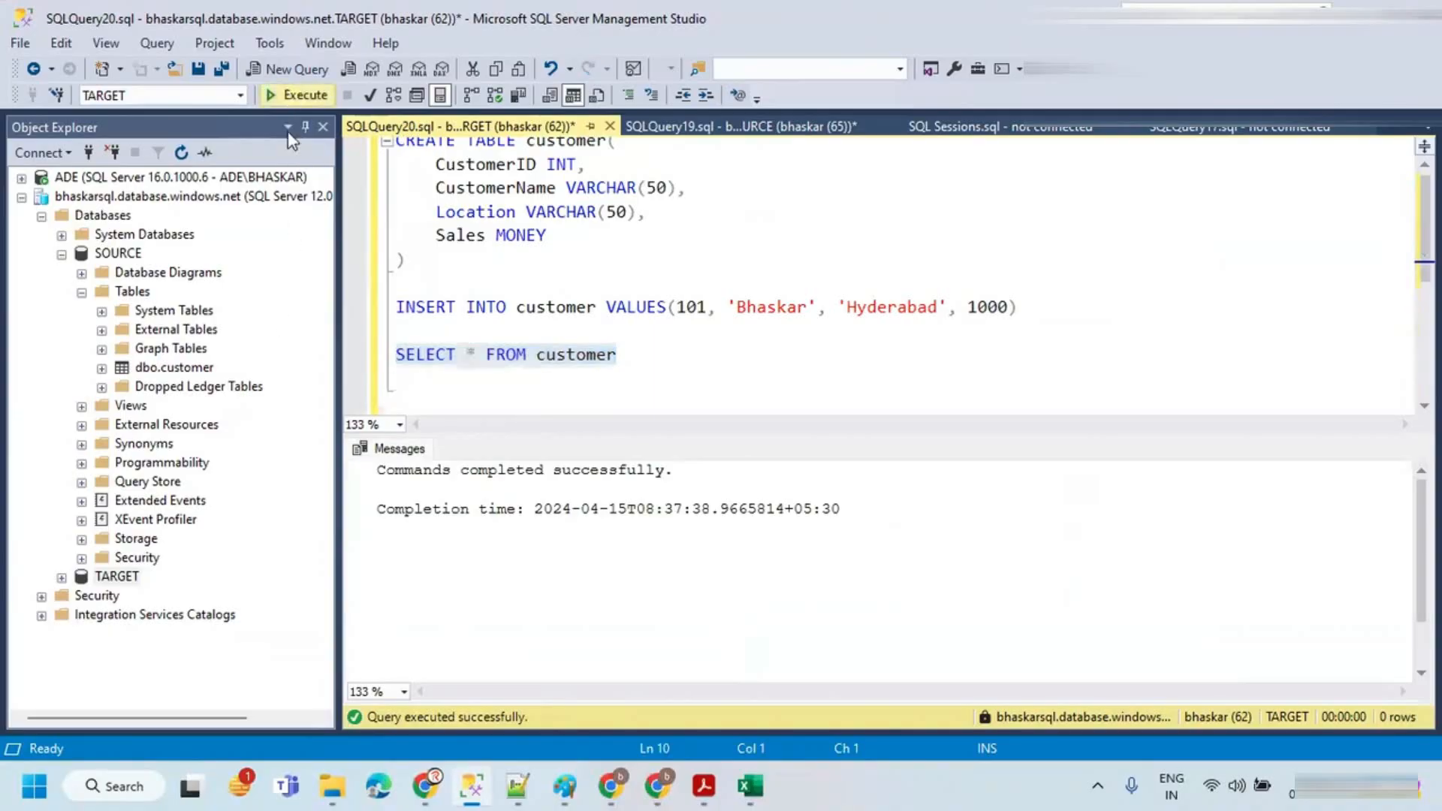
Step: Restore the truncate statement and paste TRUNCATE TABLE customer below the UPDATE in the SOURCE query
left_click(732, 128)
left_click(484, 126)
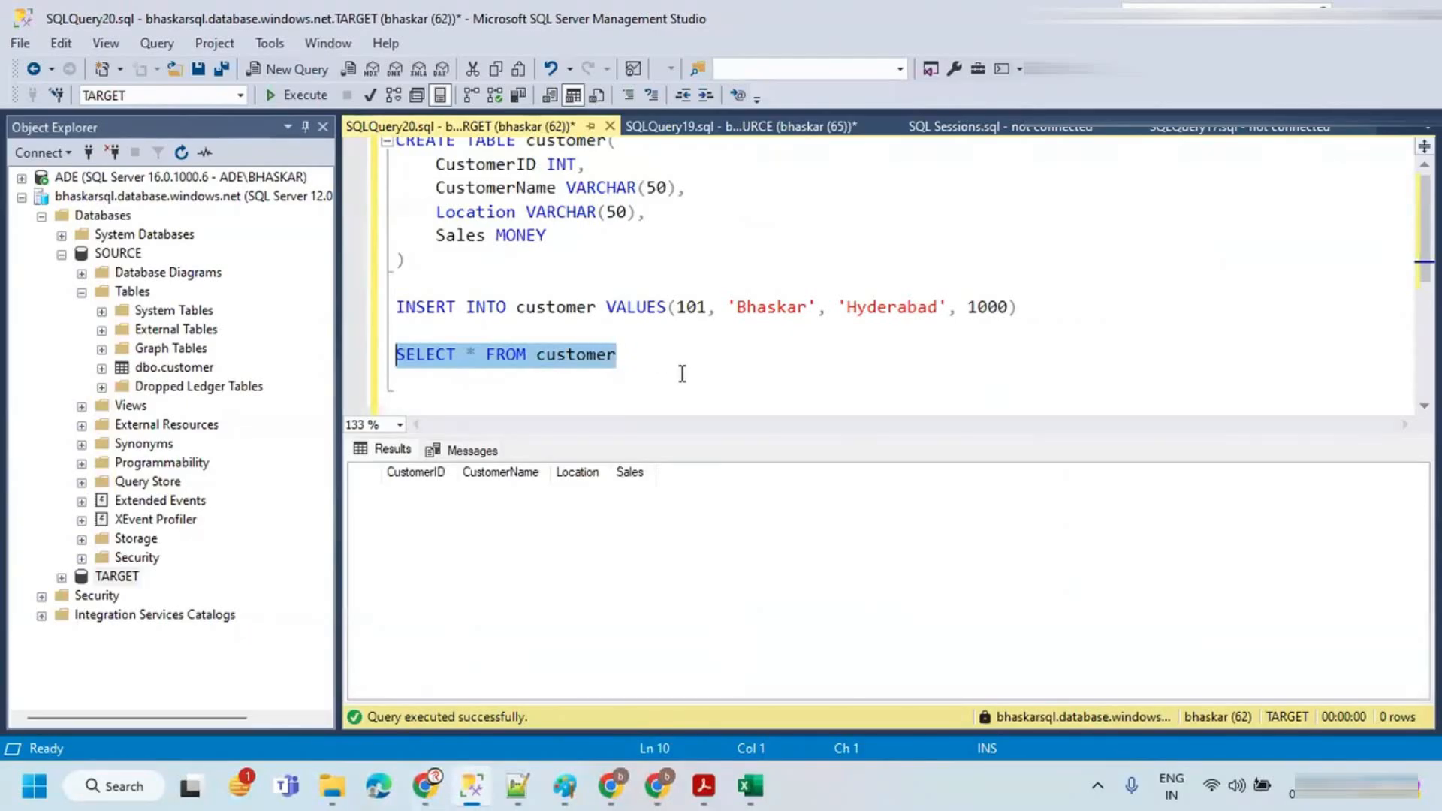
key("ctrl+z")
key("ctrl+c")
left_click(702, 130)
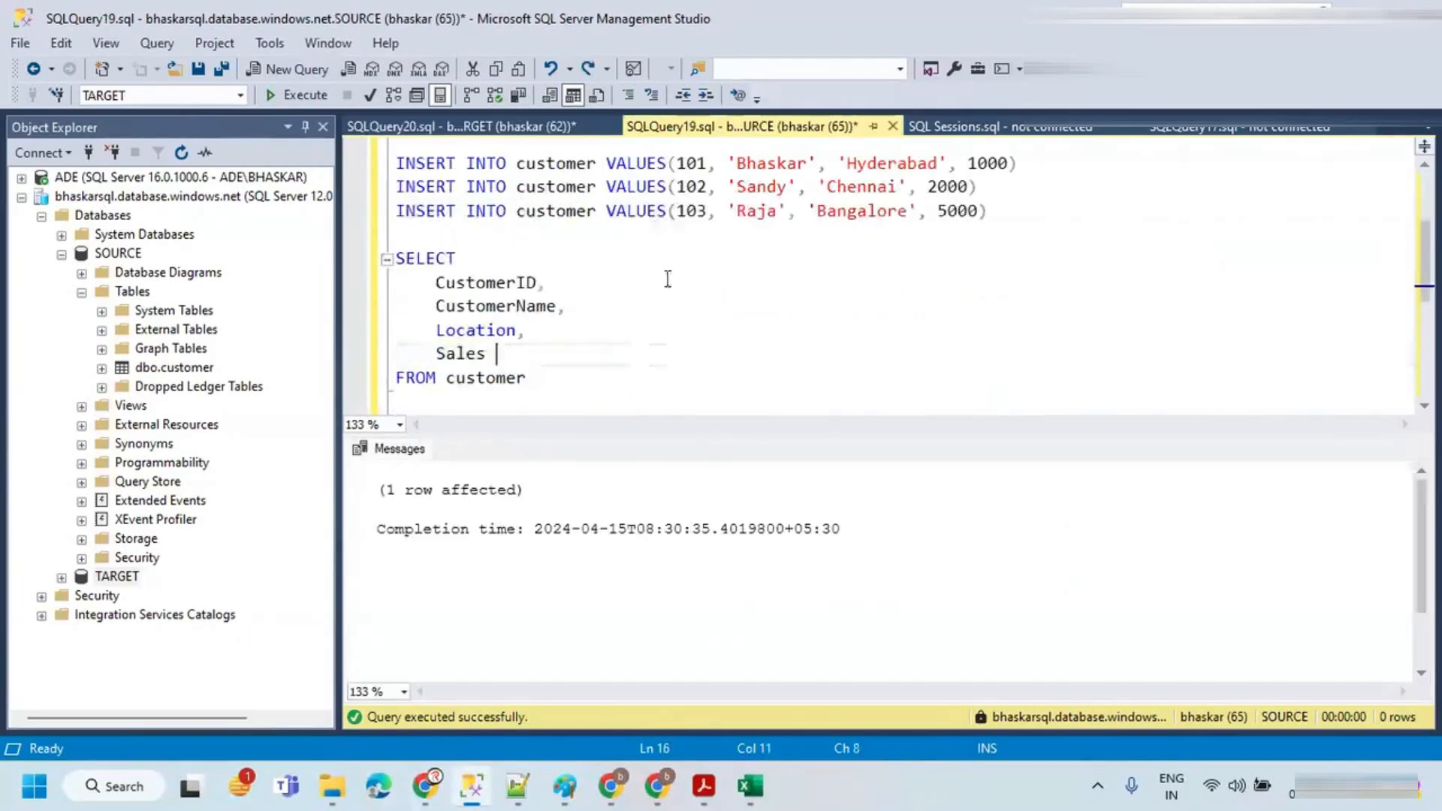
key("ctrl+y")
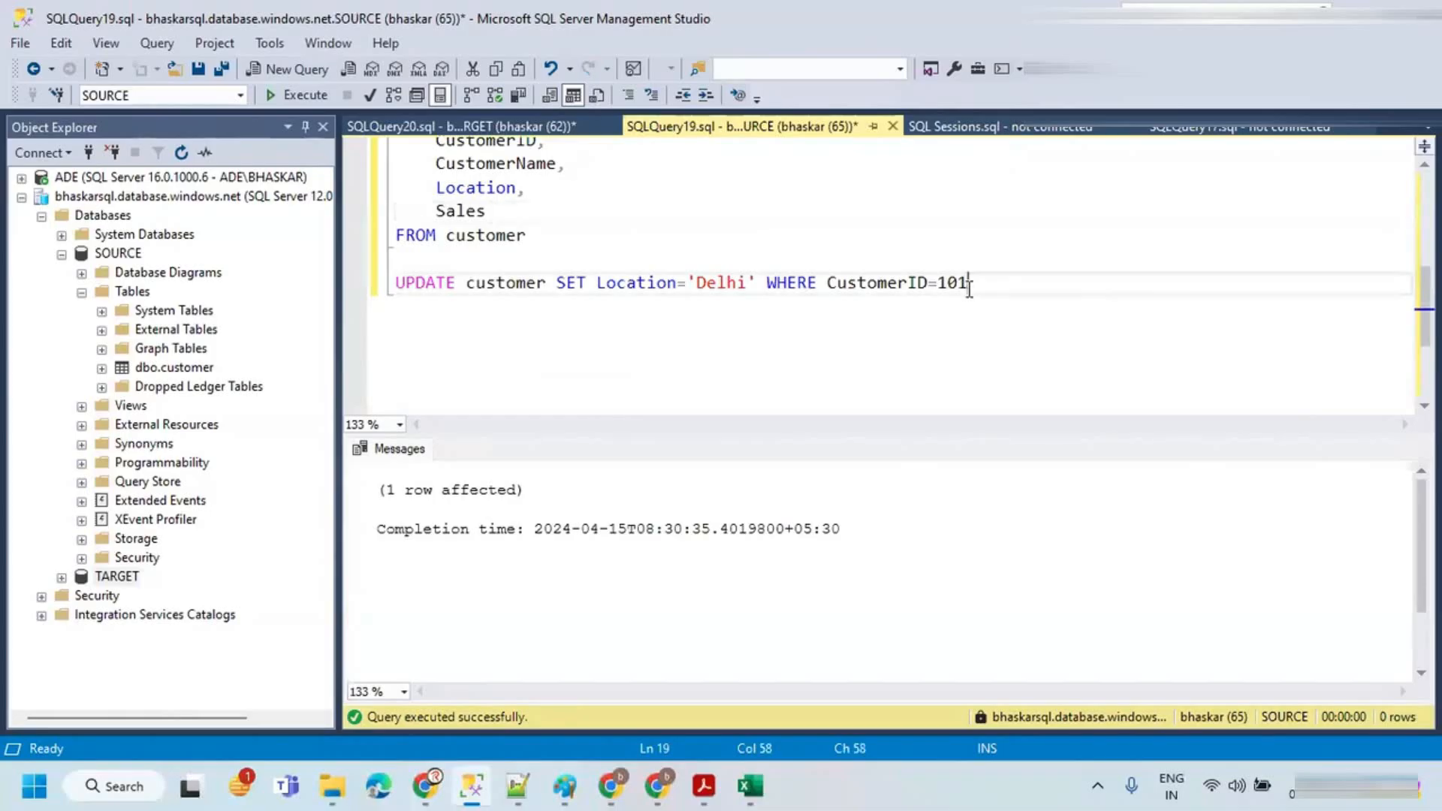
key("Return")
key("Return")
key("ctrl+v")
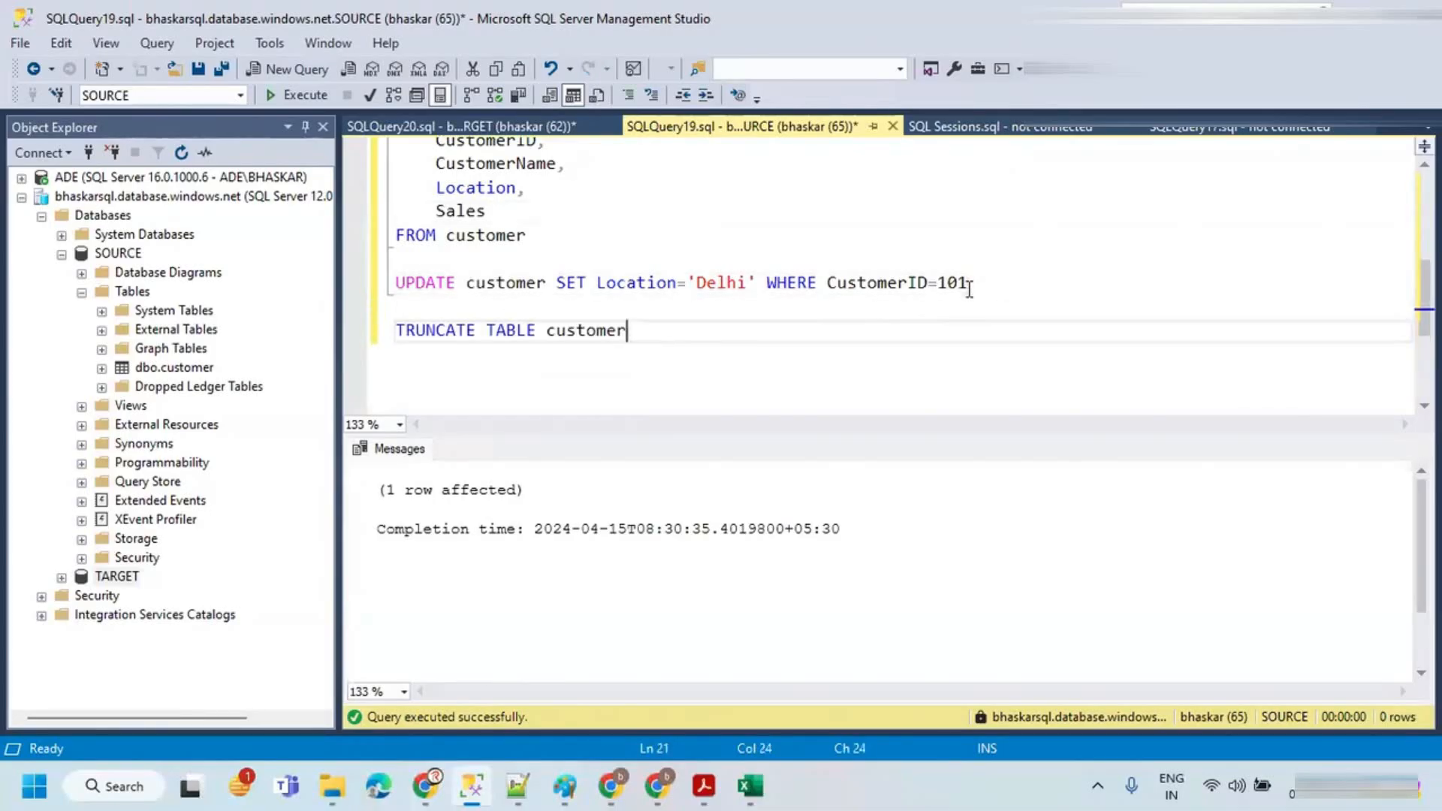
Step: Run TRUNCATE TABLE customer on the SOURCE database
left_click_drag(663, 334, 323, 350)
left_click(283, 96)
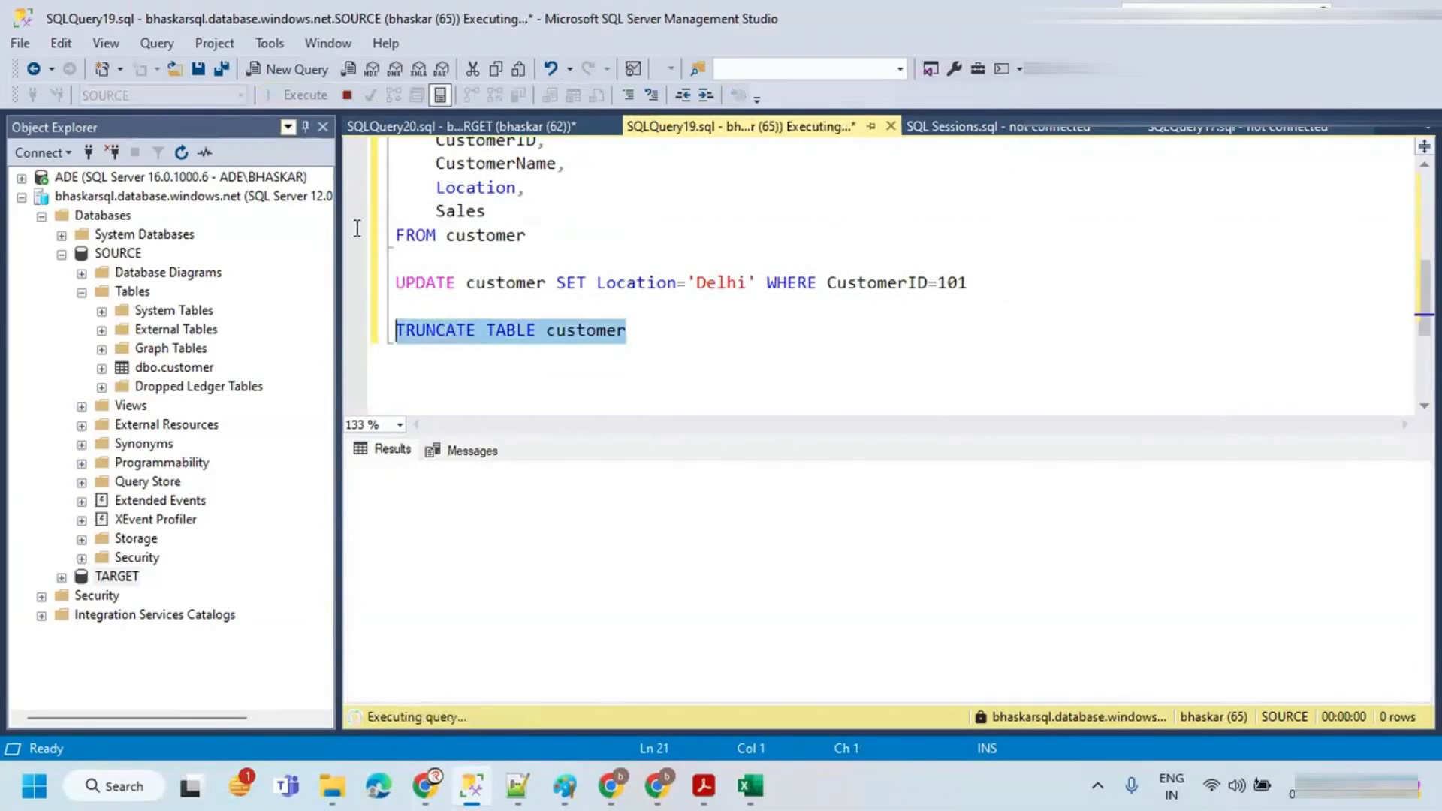
key("ctrl+r")
Step: Run the SELECT of all customer columns on the SOURCE database
scroll(605, 331, "up", 3)
left_click_drag(527, 449, 383, 334)
left_click(298, 94)
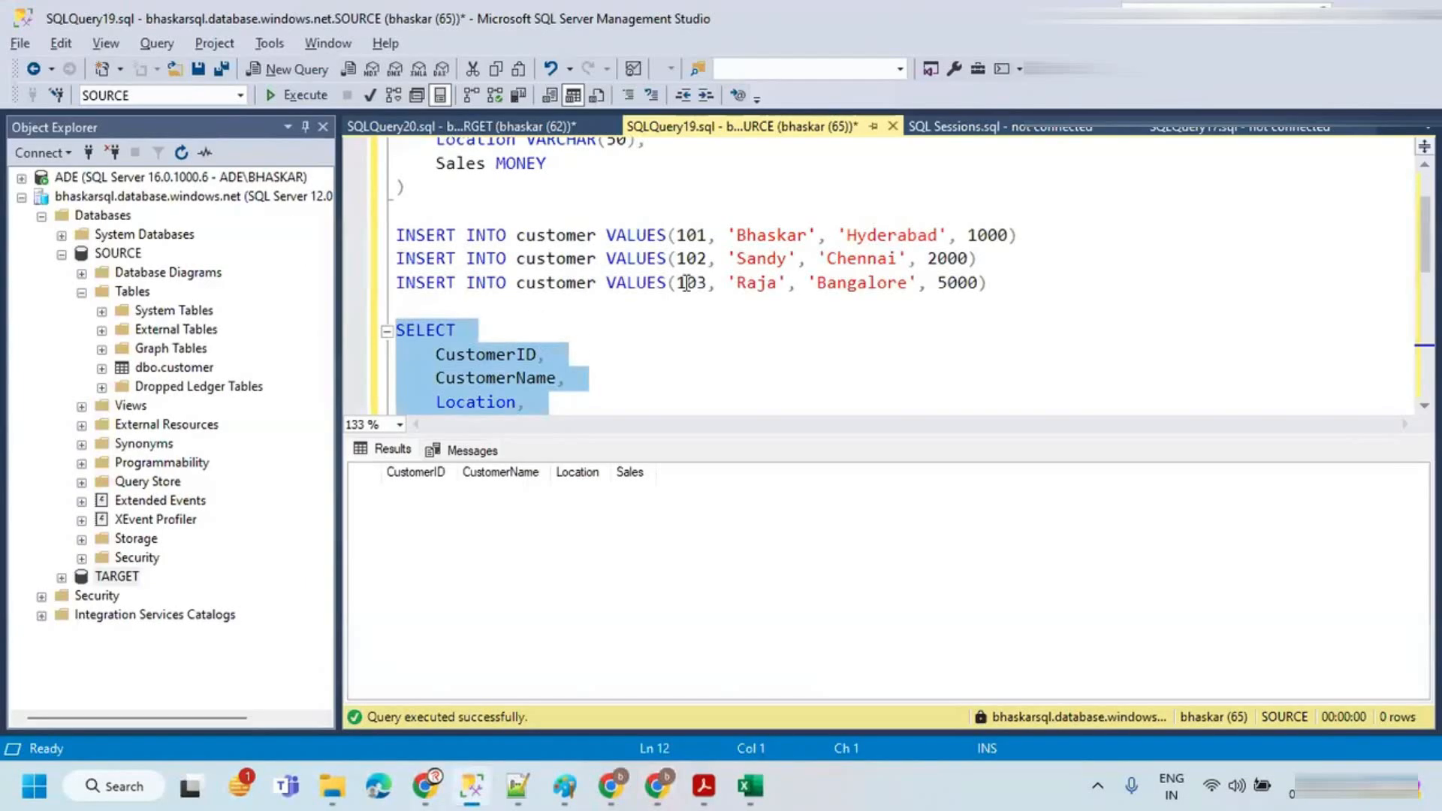
key("ctrl+r")
scroll(695, 354, "up", 1)
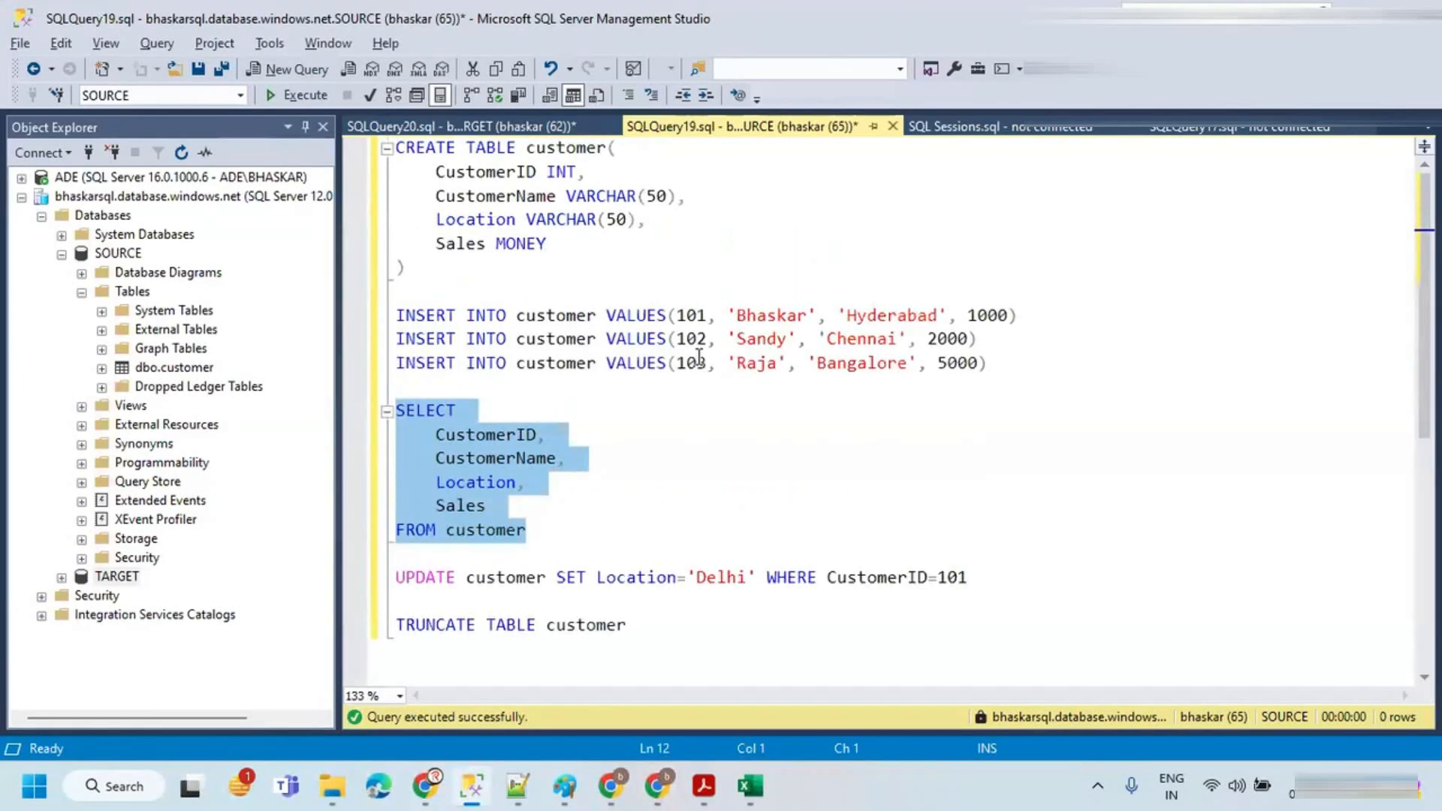
Step: Run the INSERT of customer 101 with location Hyderabad and sales 1000 into the SOURCE table
left_click(737, 292)
left_click_drag(1047, 310, 381, 314)
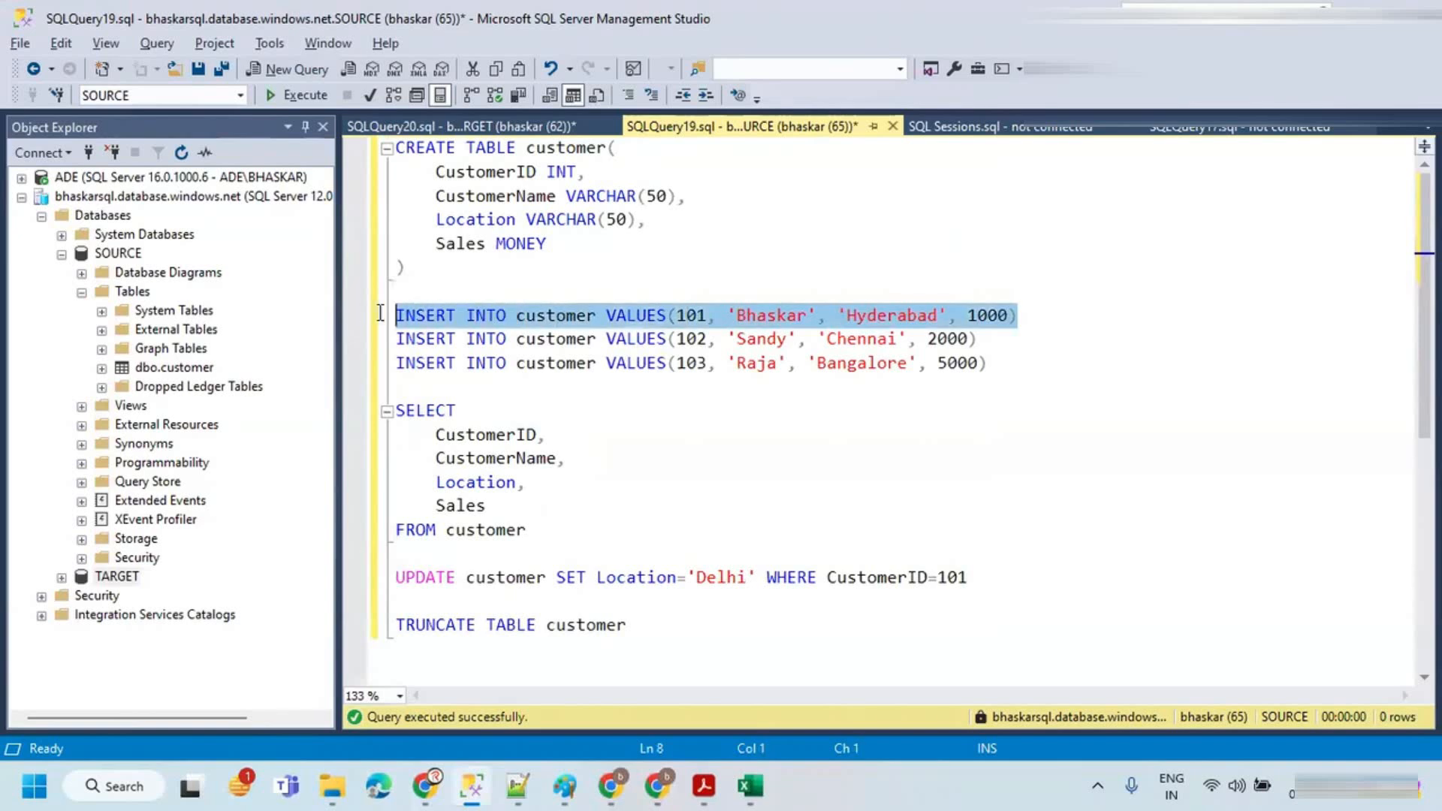
left_click(294, 95)
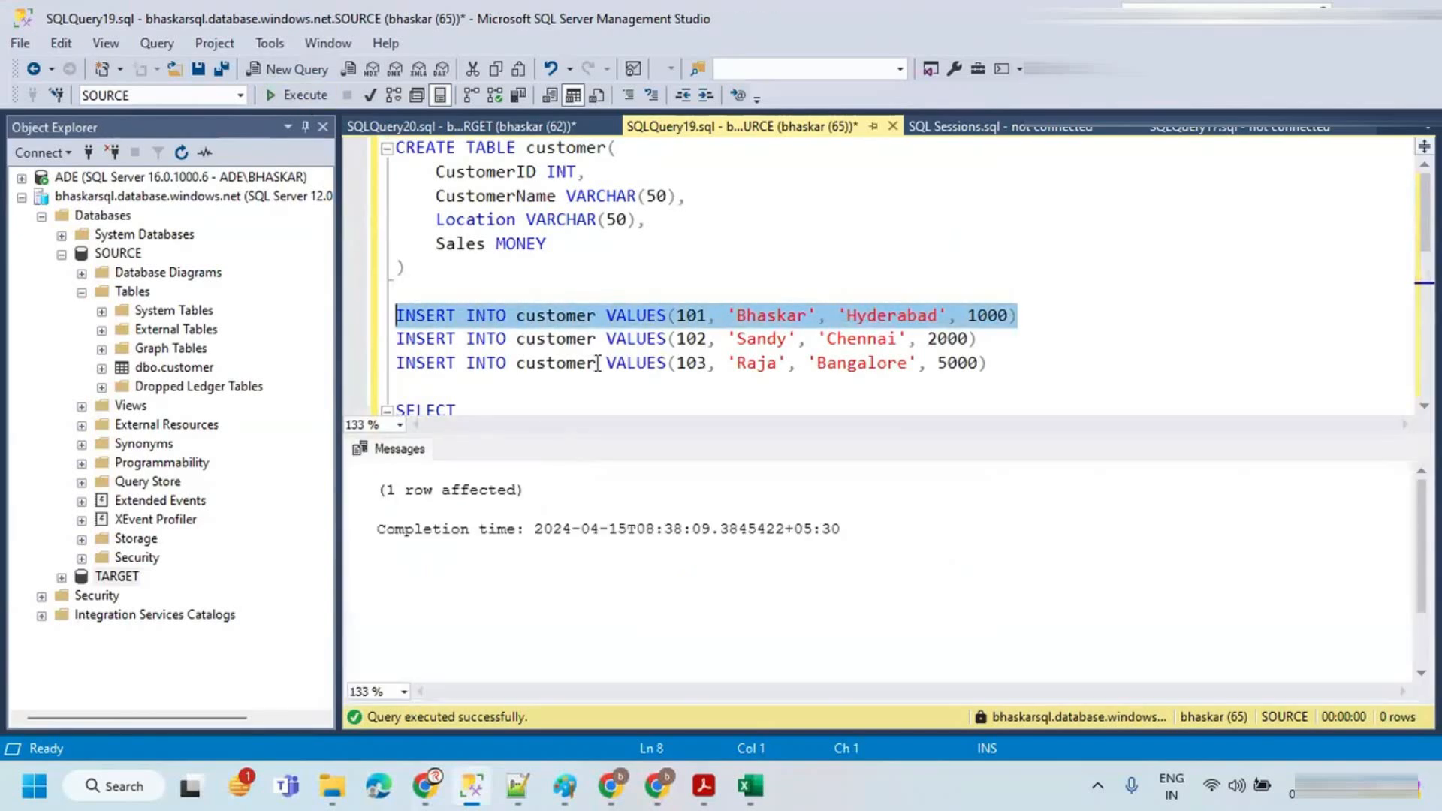
Step: Re-run the SOURCE customer SELECT and return to the TARGET query tab
scroll(598, 302, "down", 6)
scroll(628, 280, "up", 5)
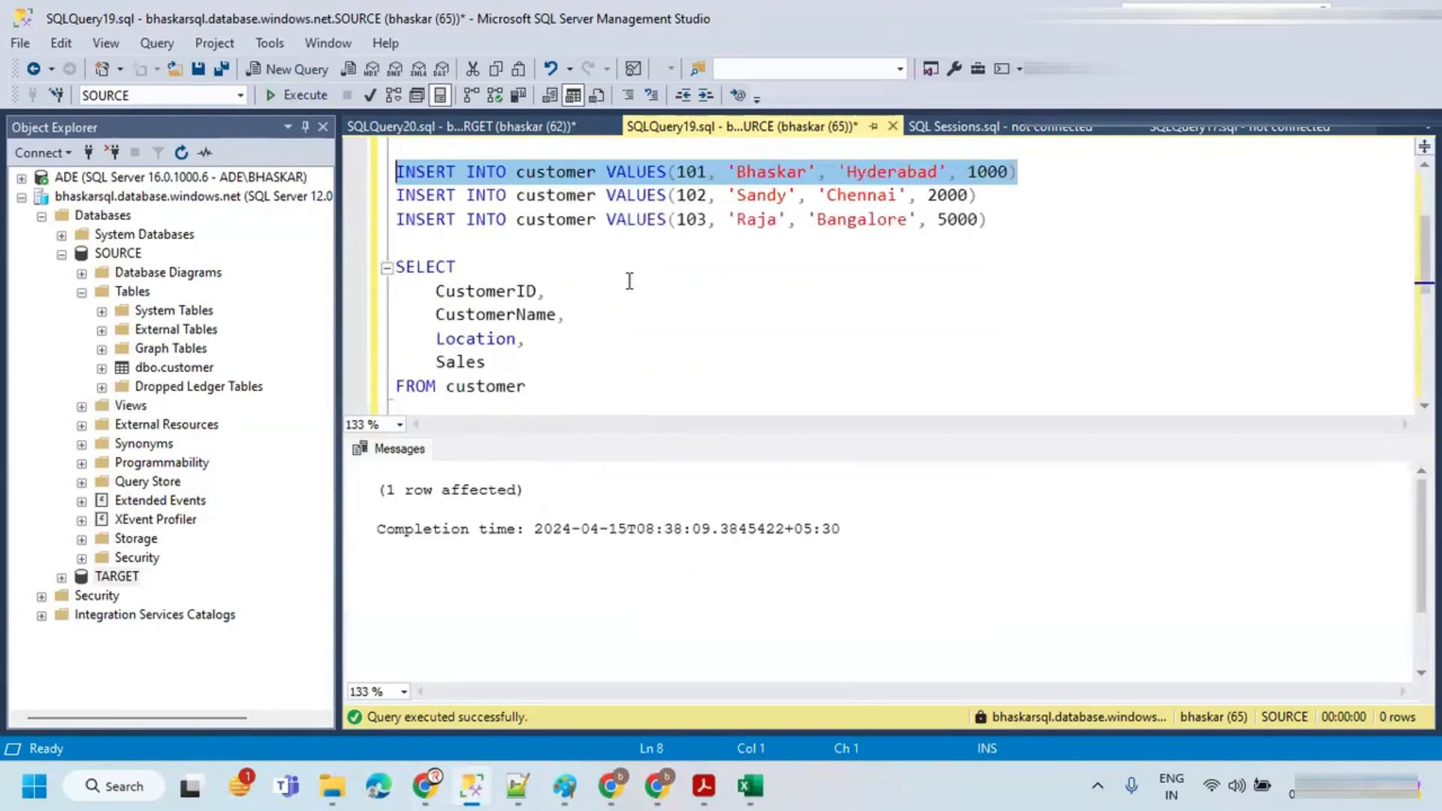
scroll(539, 375, "down", 1)
left_click_drag(541, 324, 361, 212)
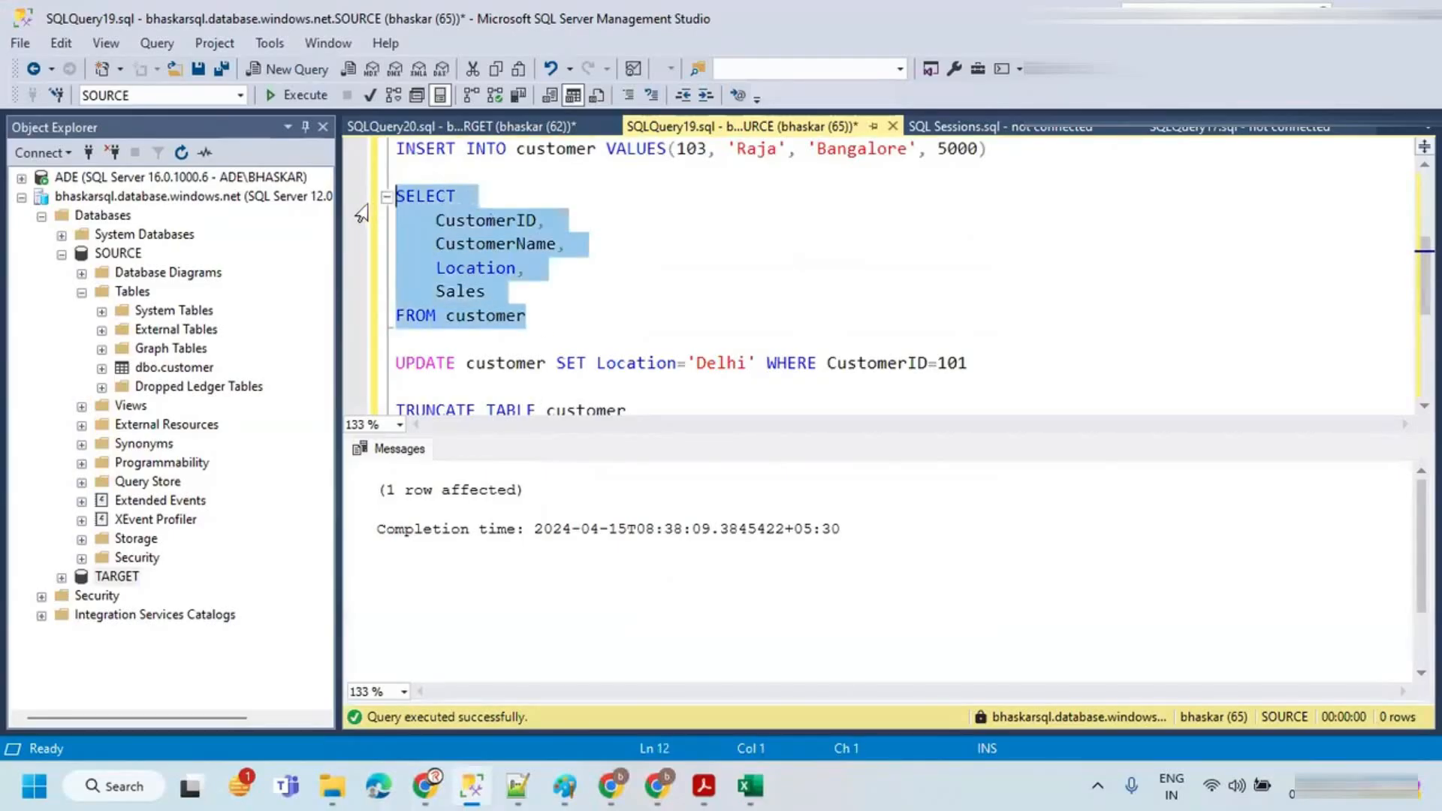
left_click(292, 95)
left_click(458, 126)
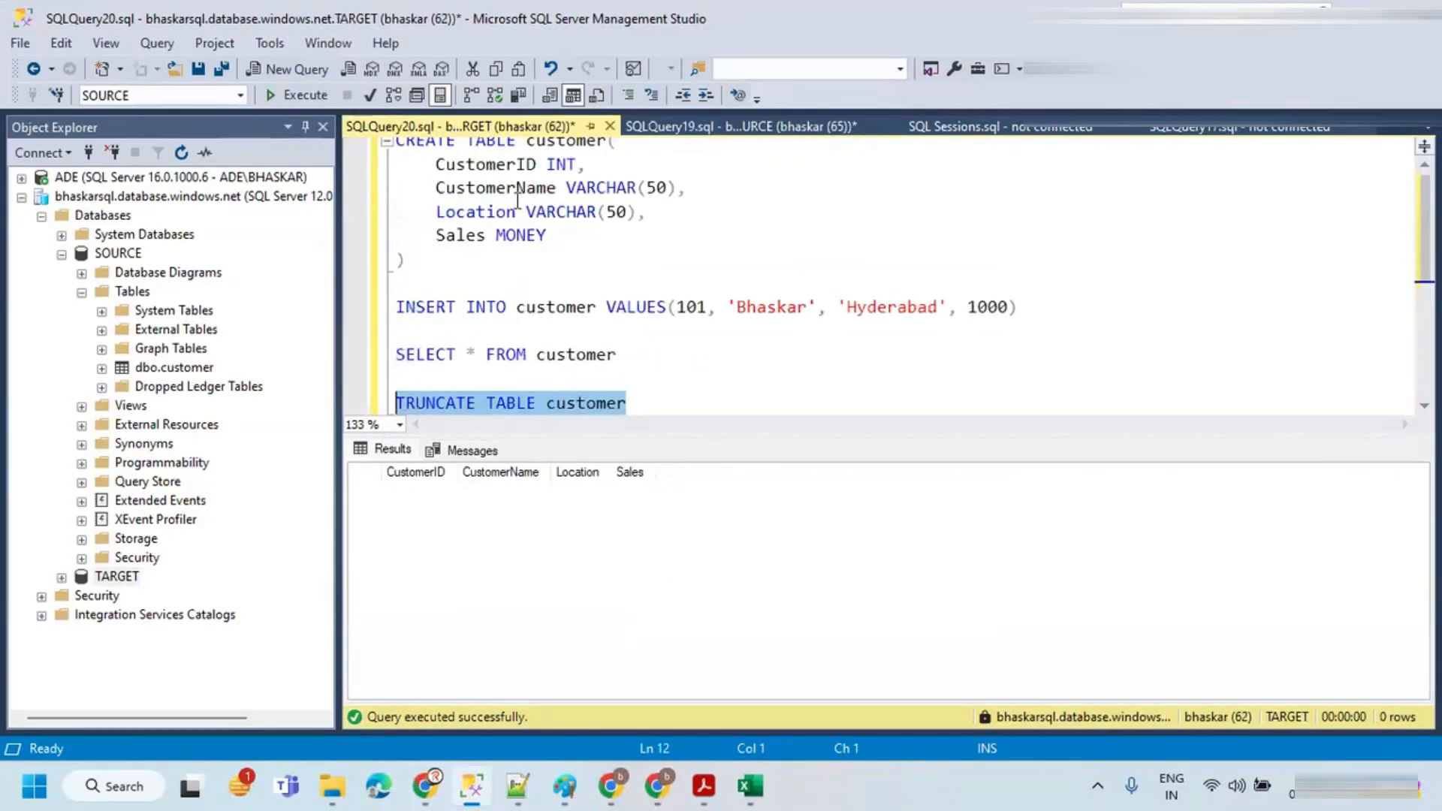
Step: Delete the TRUNCATE line from the TARGET query and run the SELECT * FROM customer query on TARGET
left_click_drag(627, 355, 361, 354)
left_click(279, 99)
left_click_drag(627, 403, 358, 403)
key("Delete")
left_click_drag(627, 356, 353, 340)
left_click(285, 97)
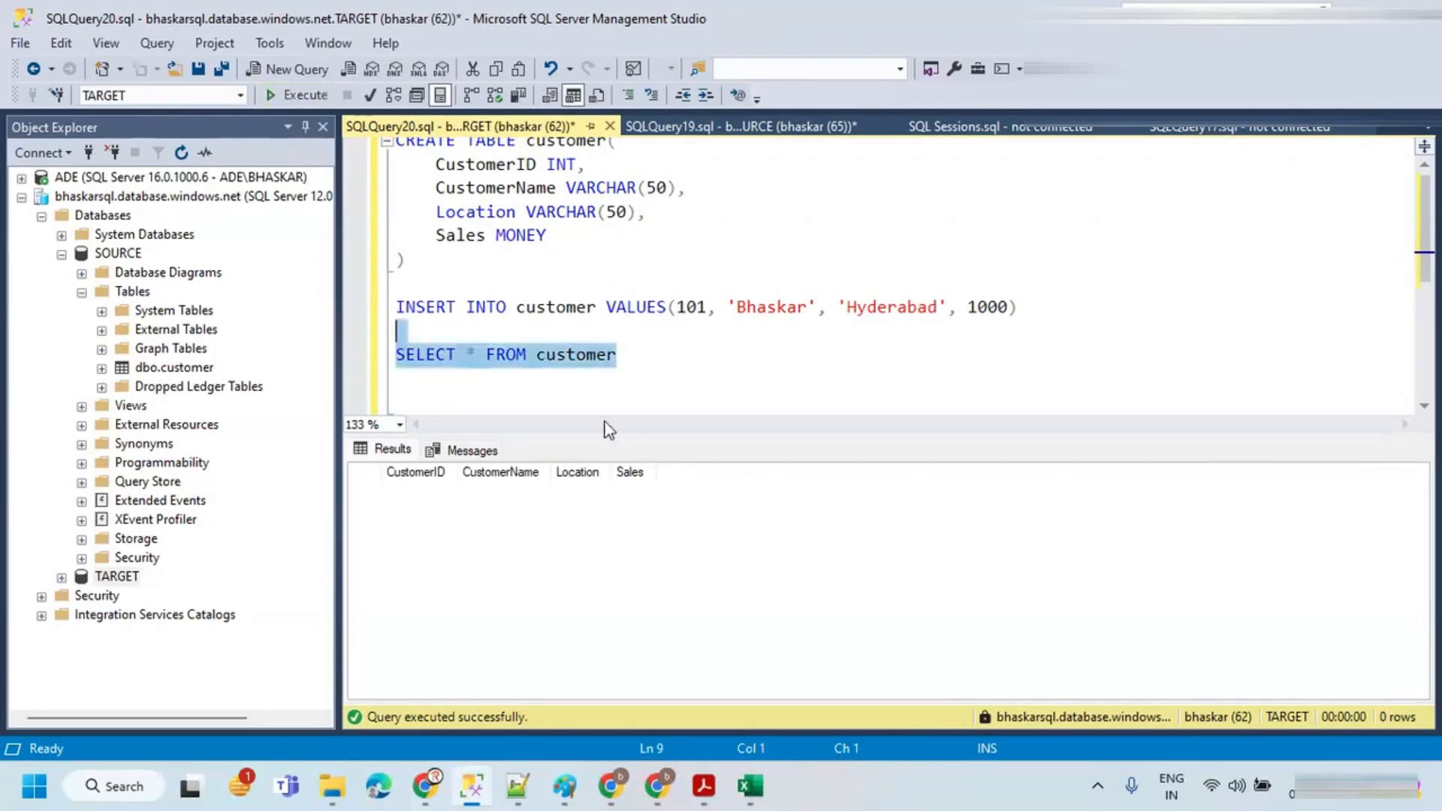
Step: Switch to Data Factory, debug-run the pl_scd_type_1 pipeline and refresh its output until the run finishes
left_click(664, 788)
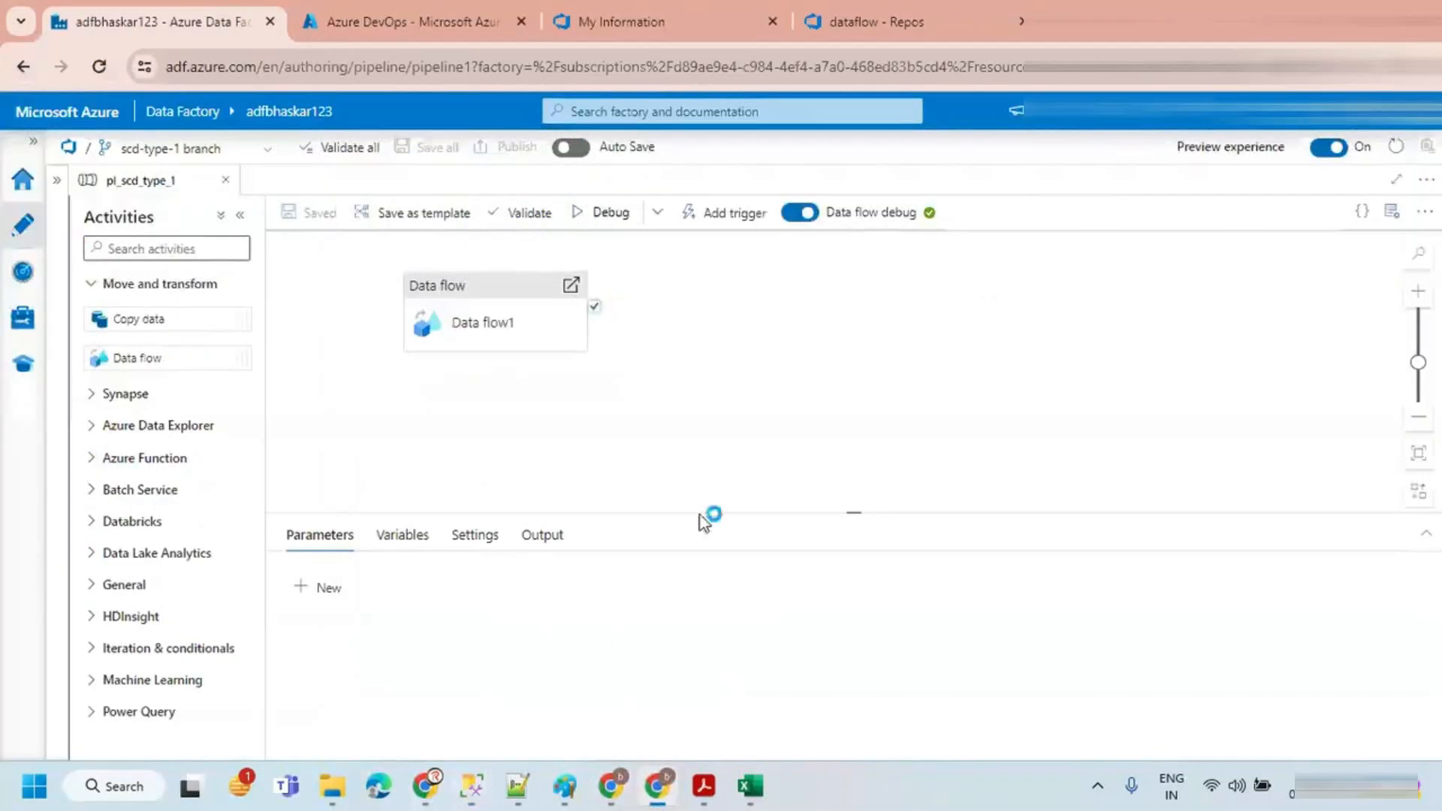
left_click(603, 215)
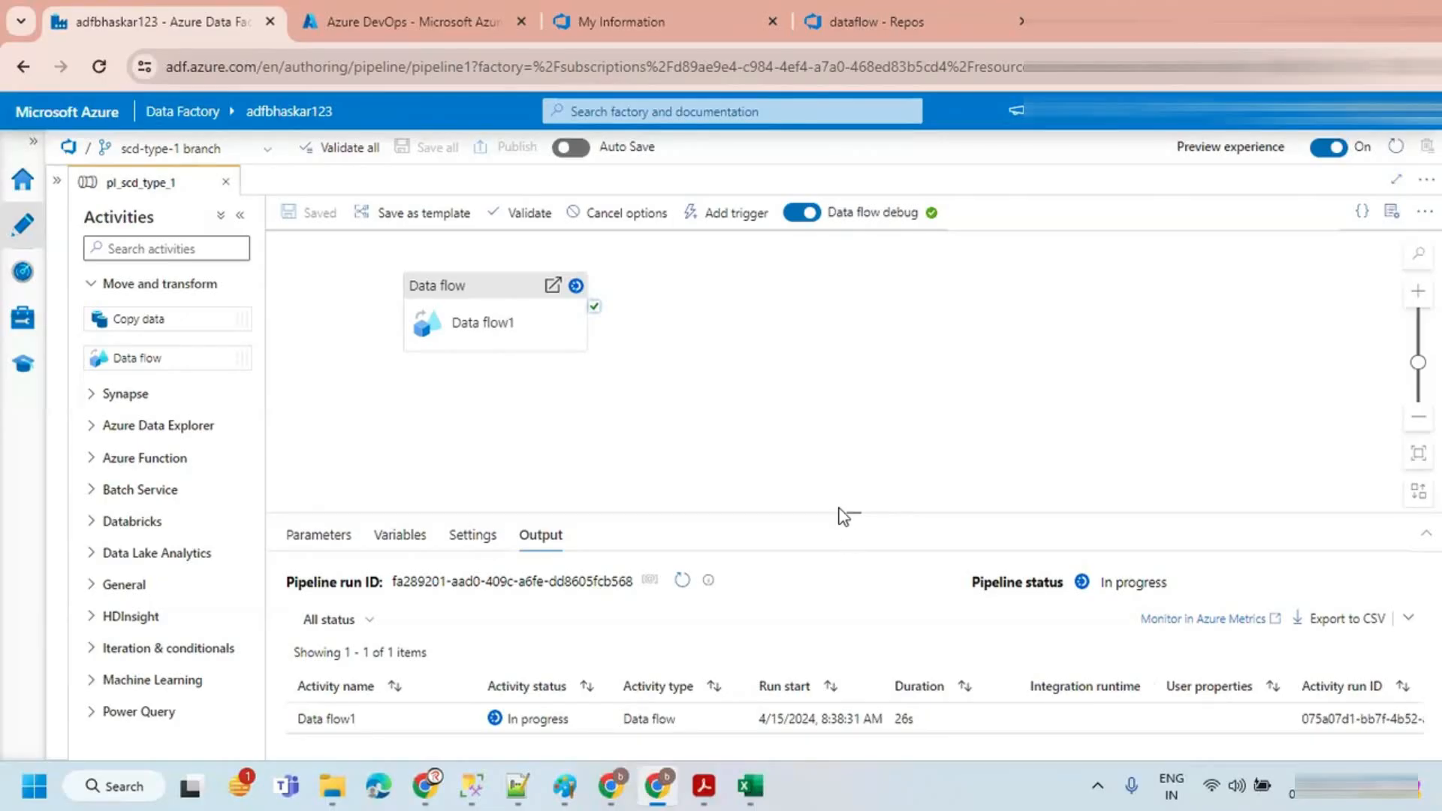
left_click_drag(840, 511, 838, 427)
left_click(683, 498)
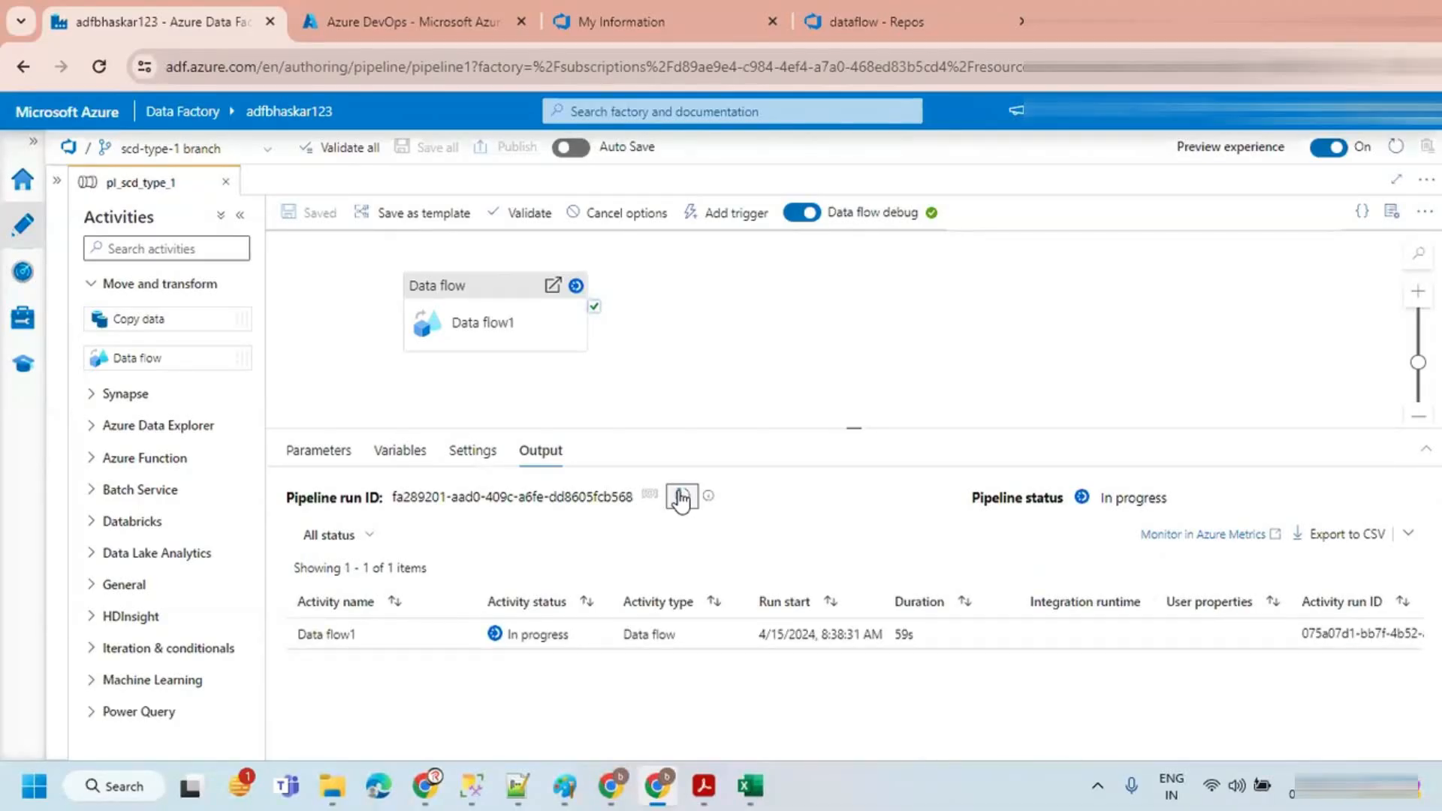
left_click(681, 497)
left_click(679, 497)
left_click(679, 497)
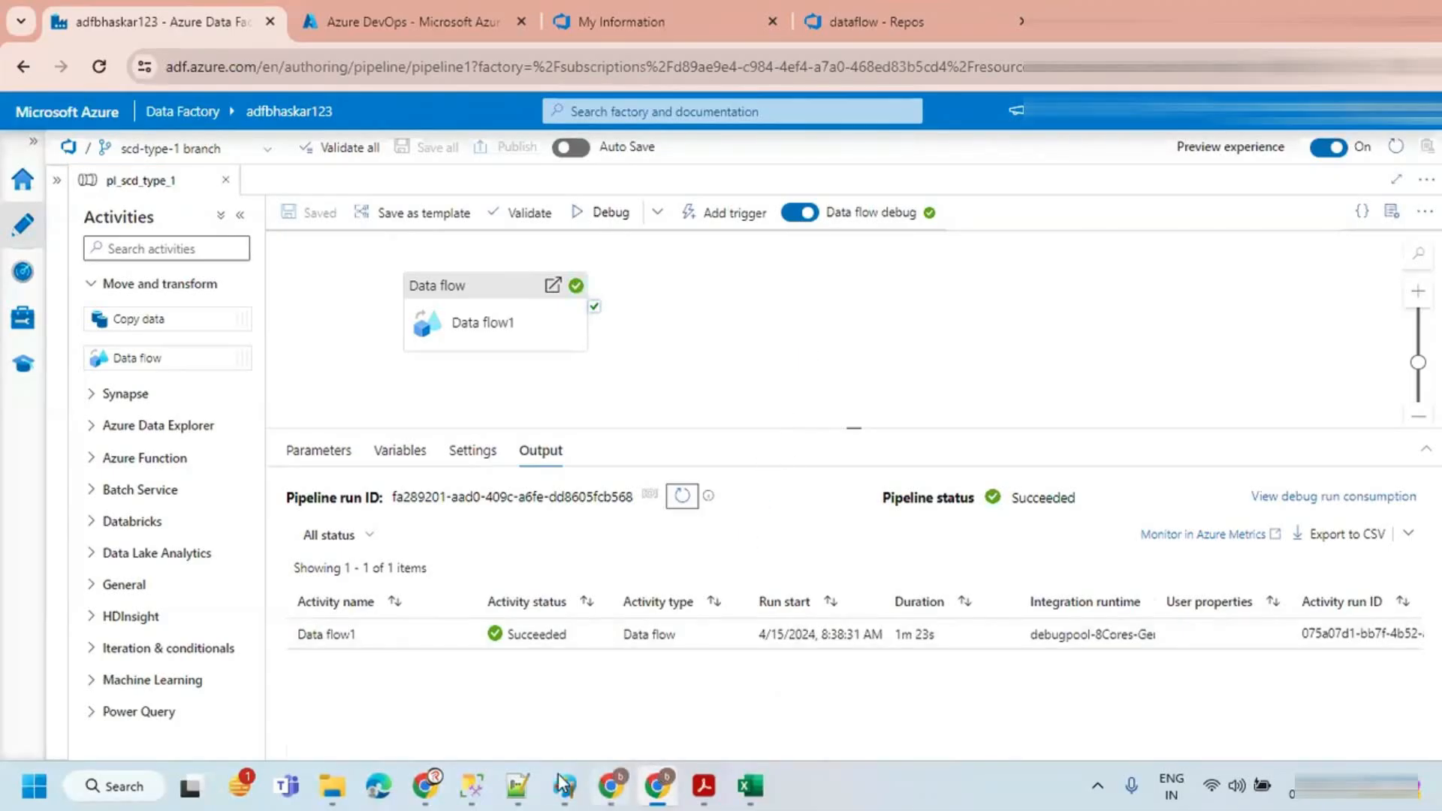
Step: Return to the TARGET query and re-run the SELECT of all customer rows
left_click(470, 785)
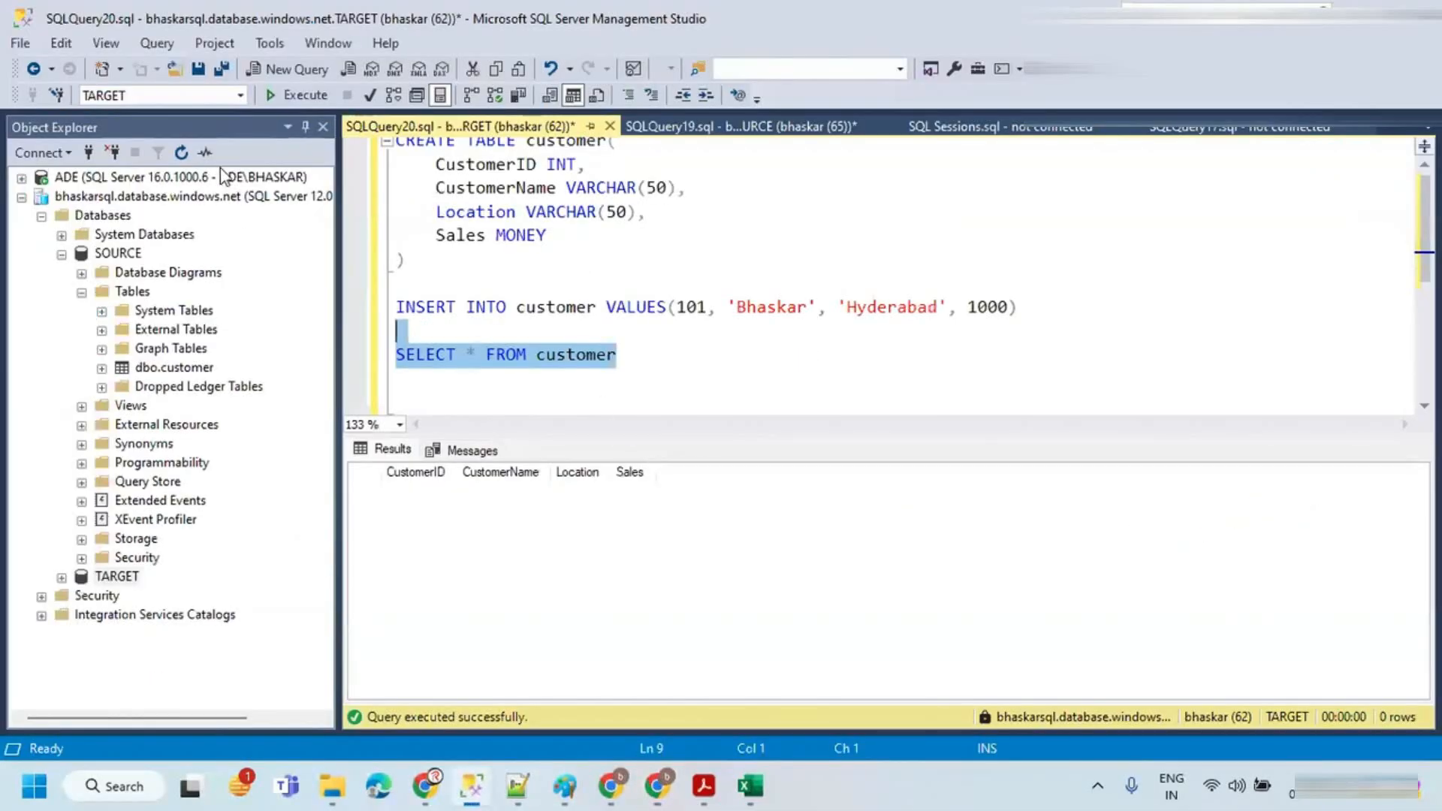
left_click(281, 96)
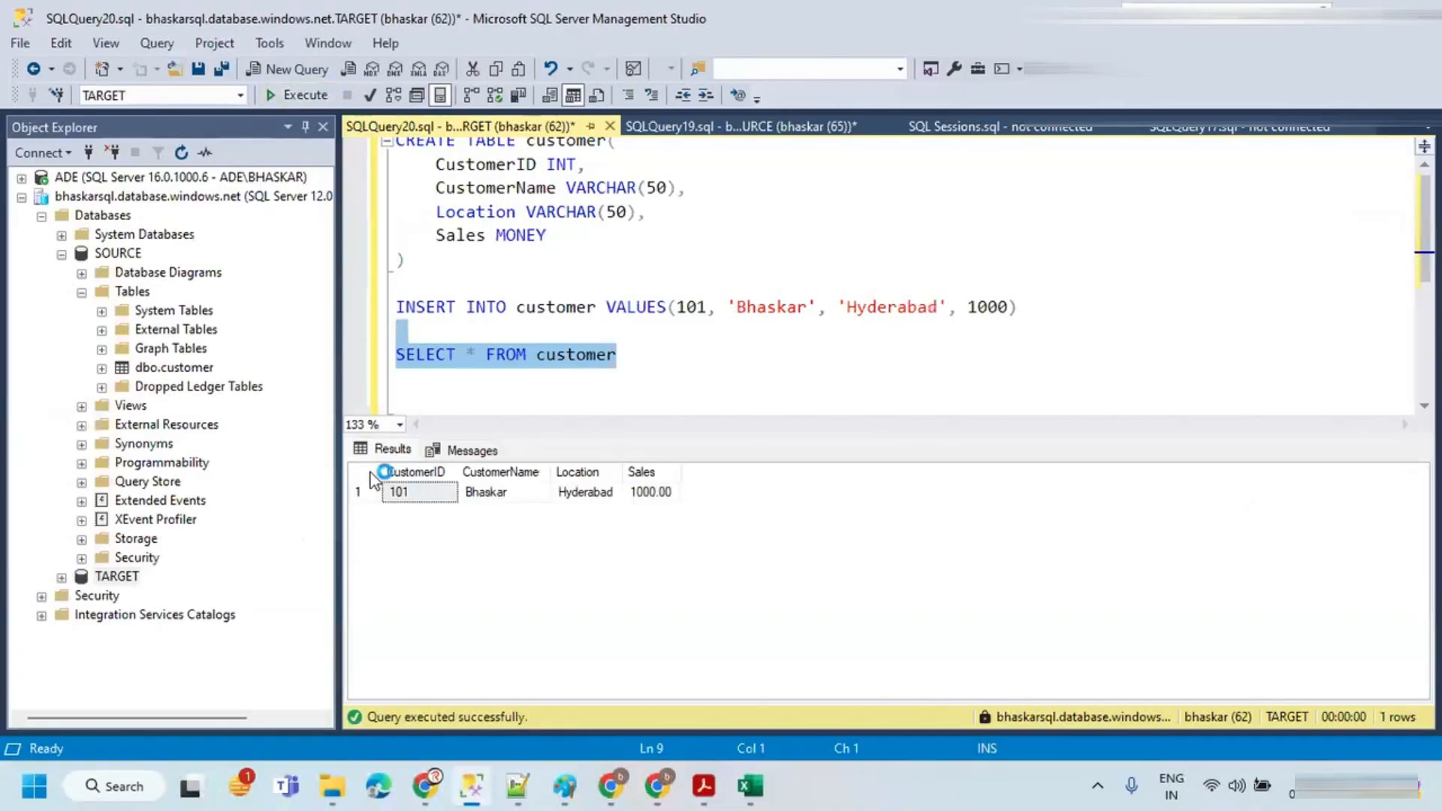
left_click(398, 491)
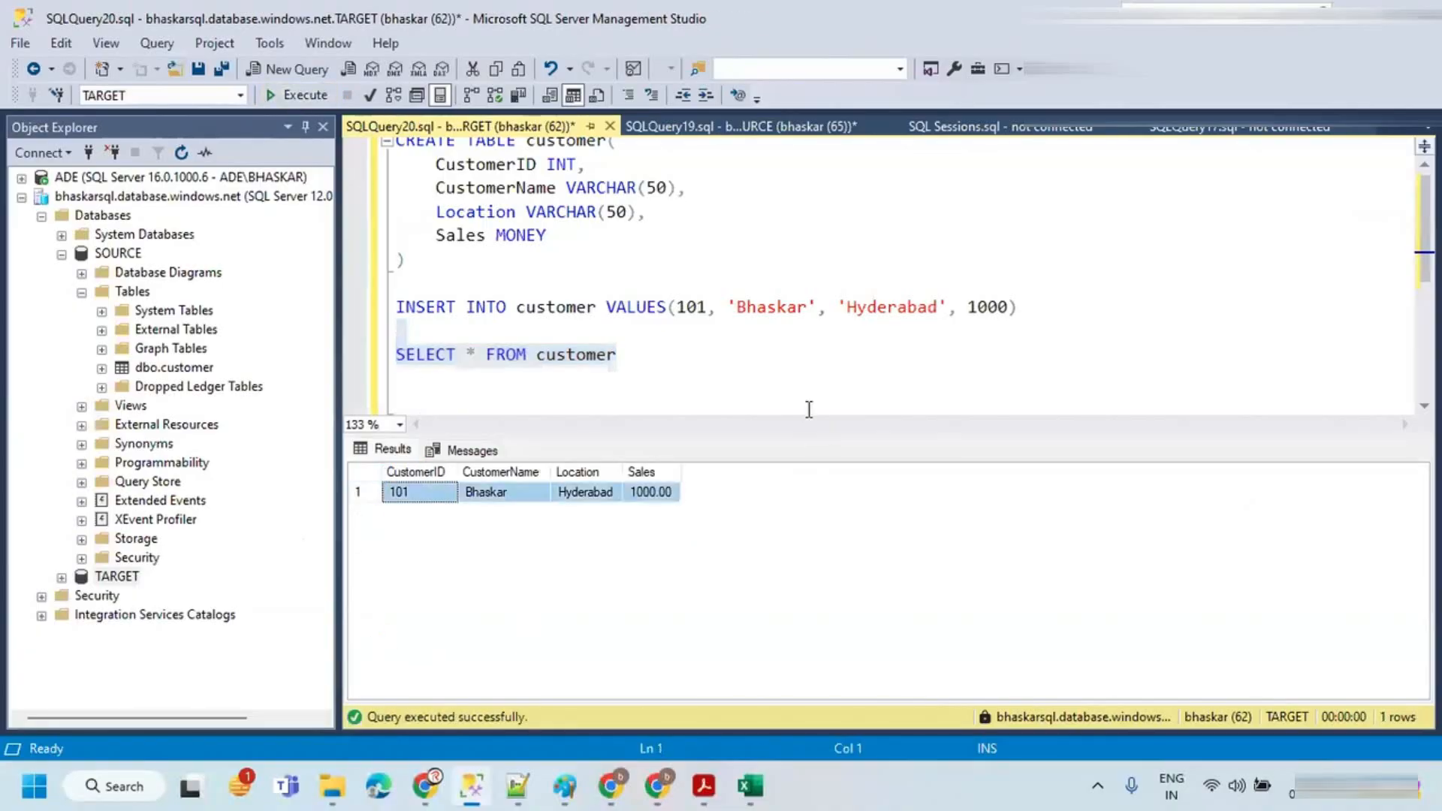
Step: In the SOURCE query tab, run the INSERT of customer 102 'Sandy' with location Chennai and sales 2000
left_click(721, 129)
key("ctrl+r")
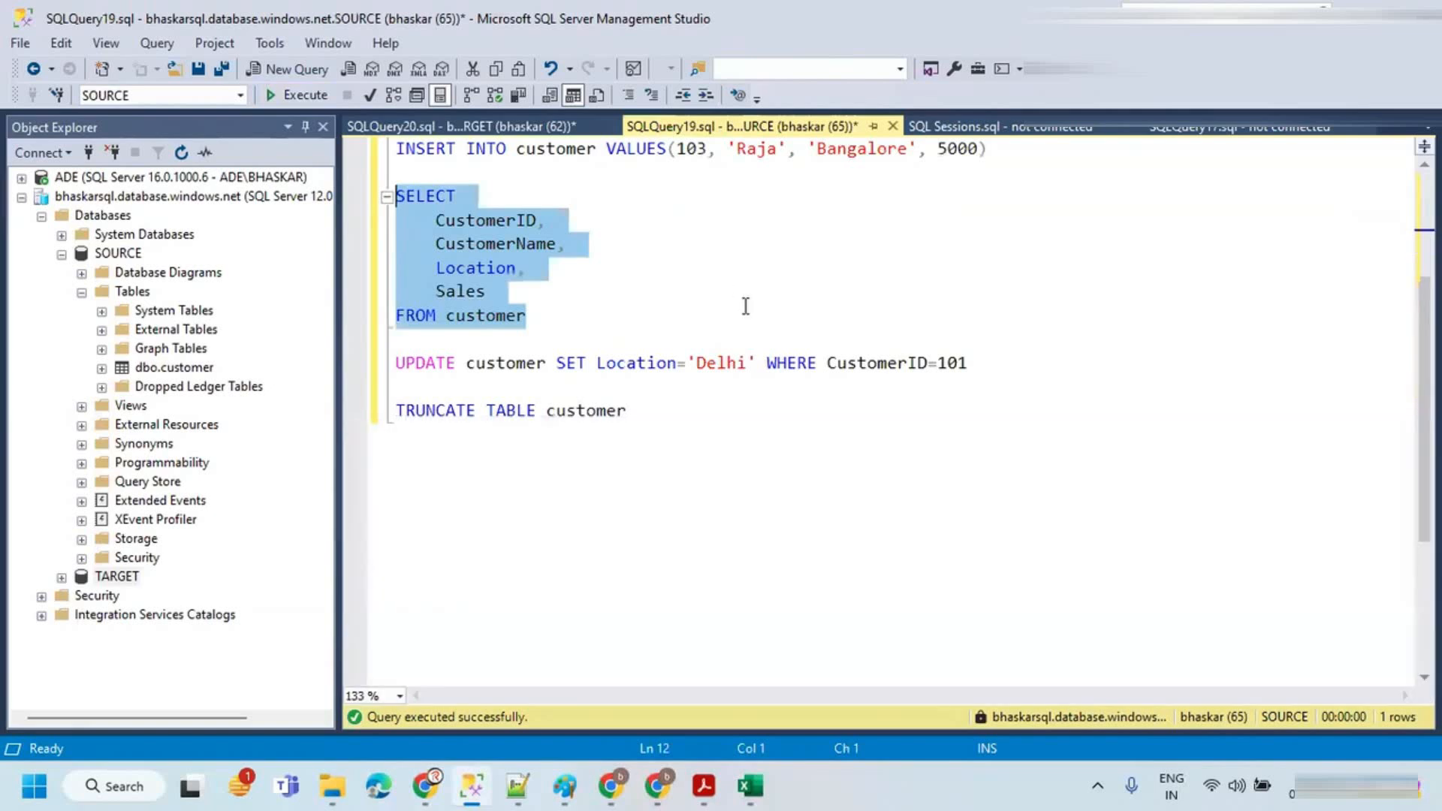
scroll(786, 300, "up", 3)
left_click_drag(994, 337, 362, 335)
left_click(304, 95)
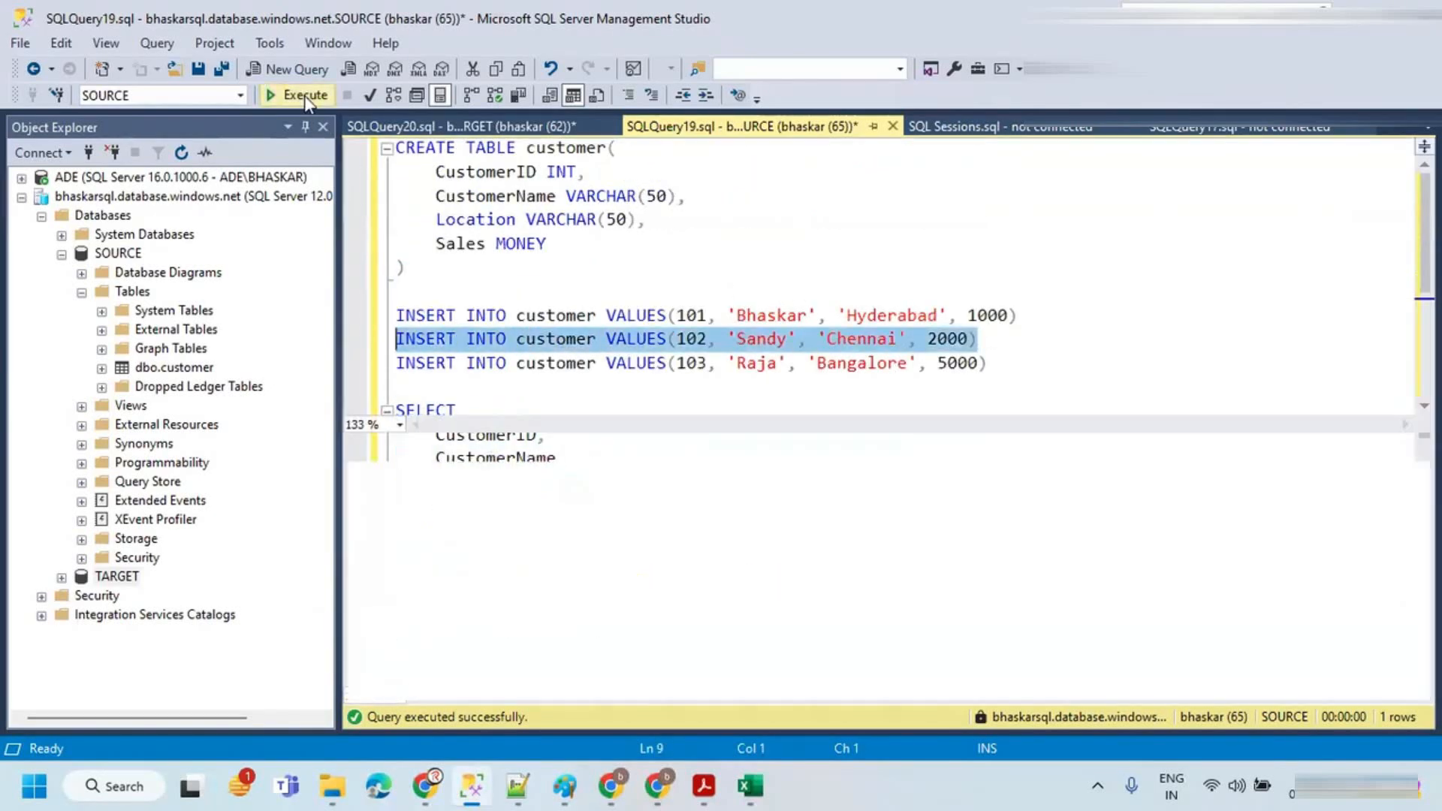
key("ctrl+r")
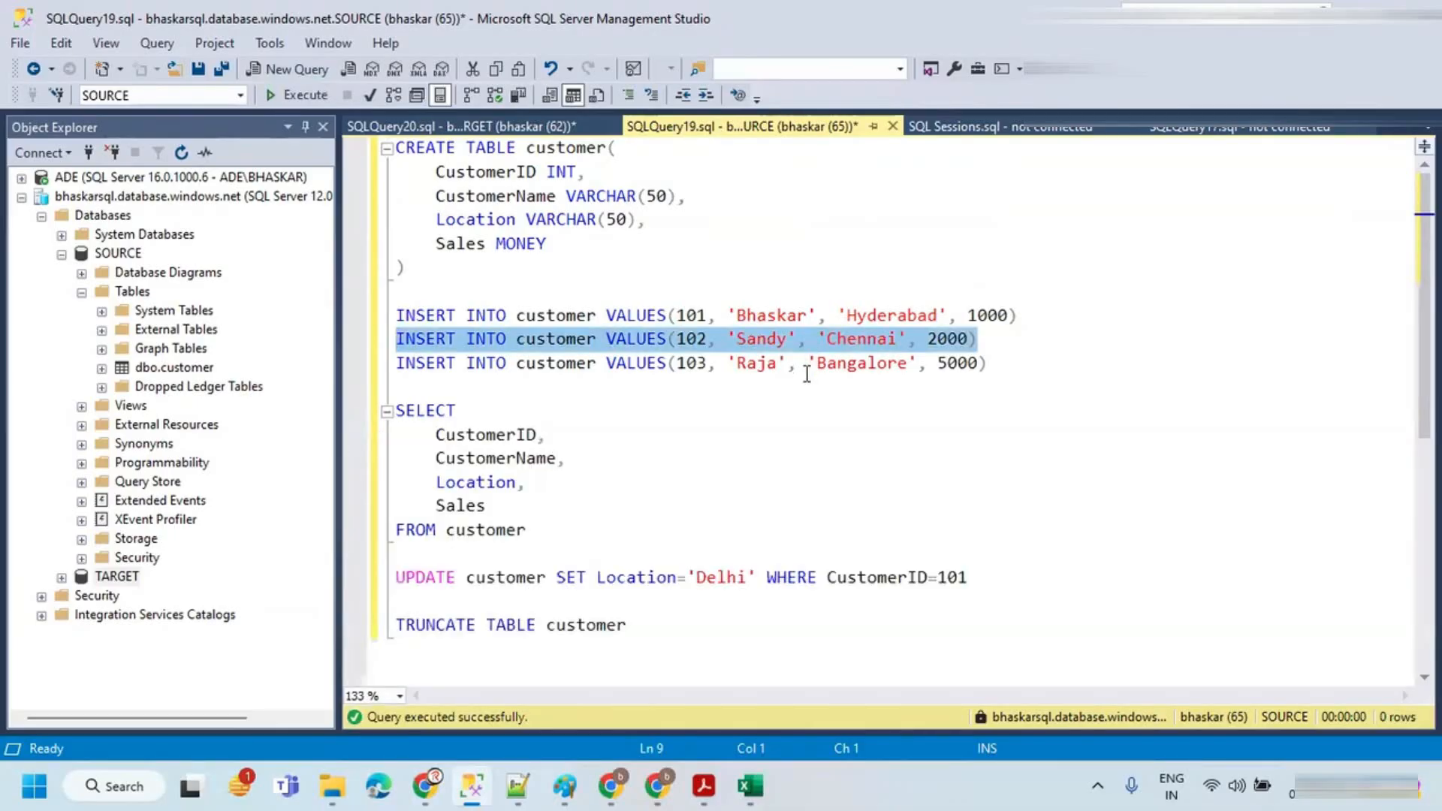
left_click(809, 363)
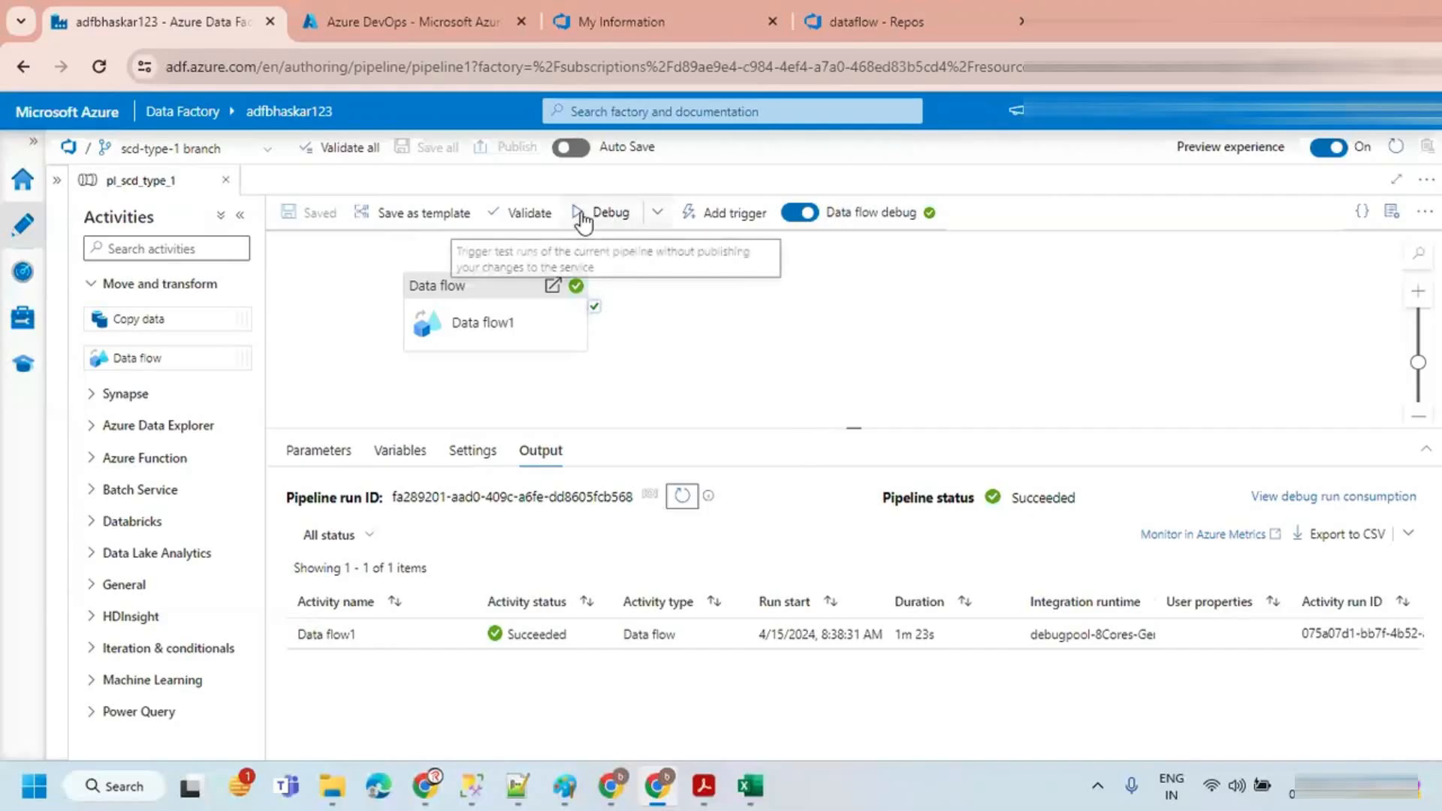
Step: Debug-run the pipeline again and refresh the output repeatedly until the data flow run completes
left_click(579, 214)
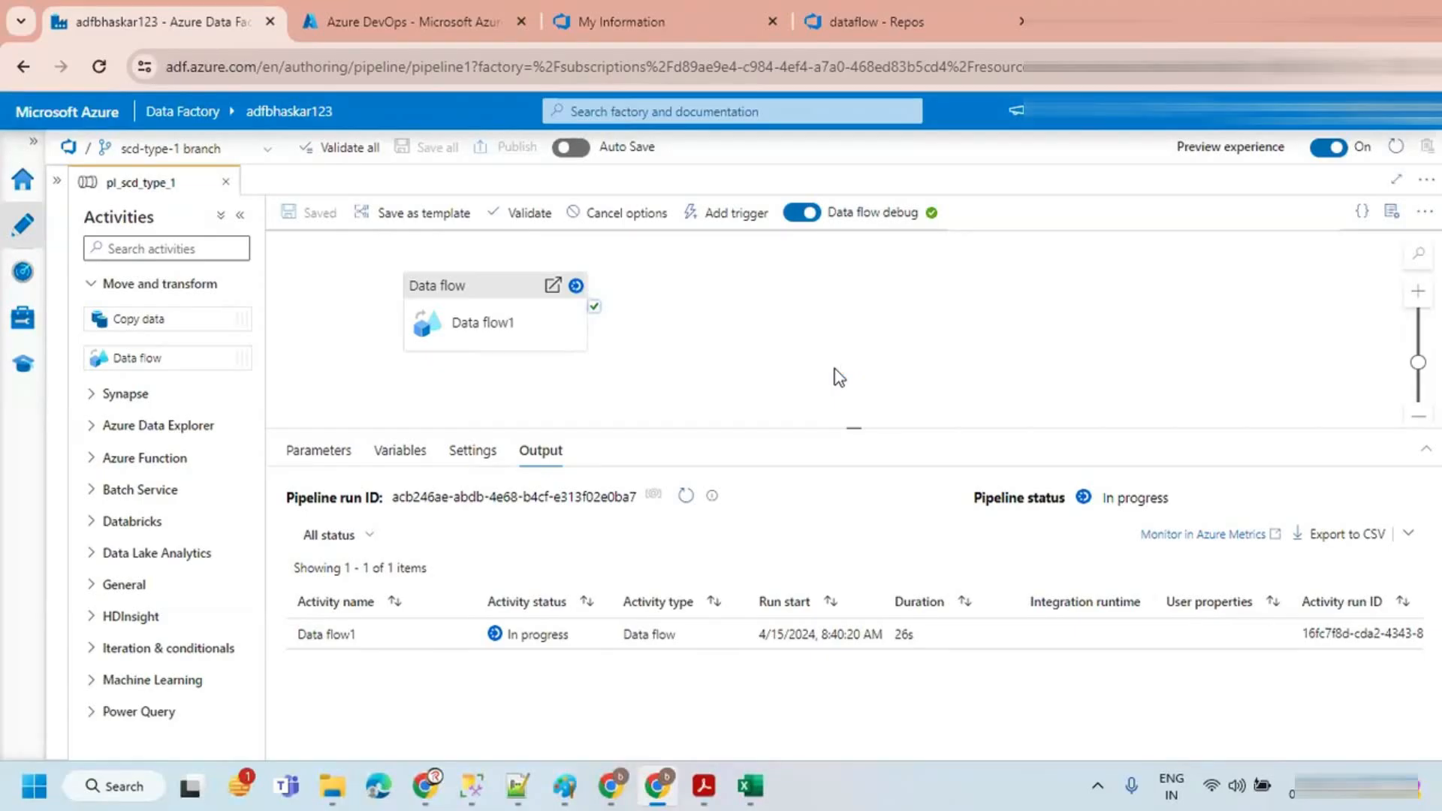
left_click(686, 498)
left_click(686, 498)
left_click(686, 498)
left_click(686, 497)
left_click(686, 498)
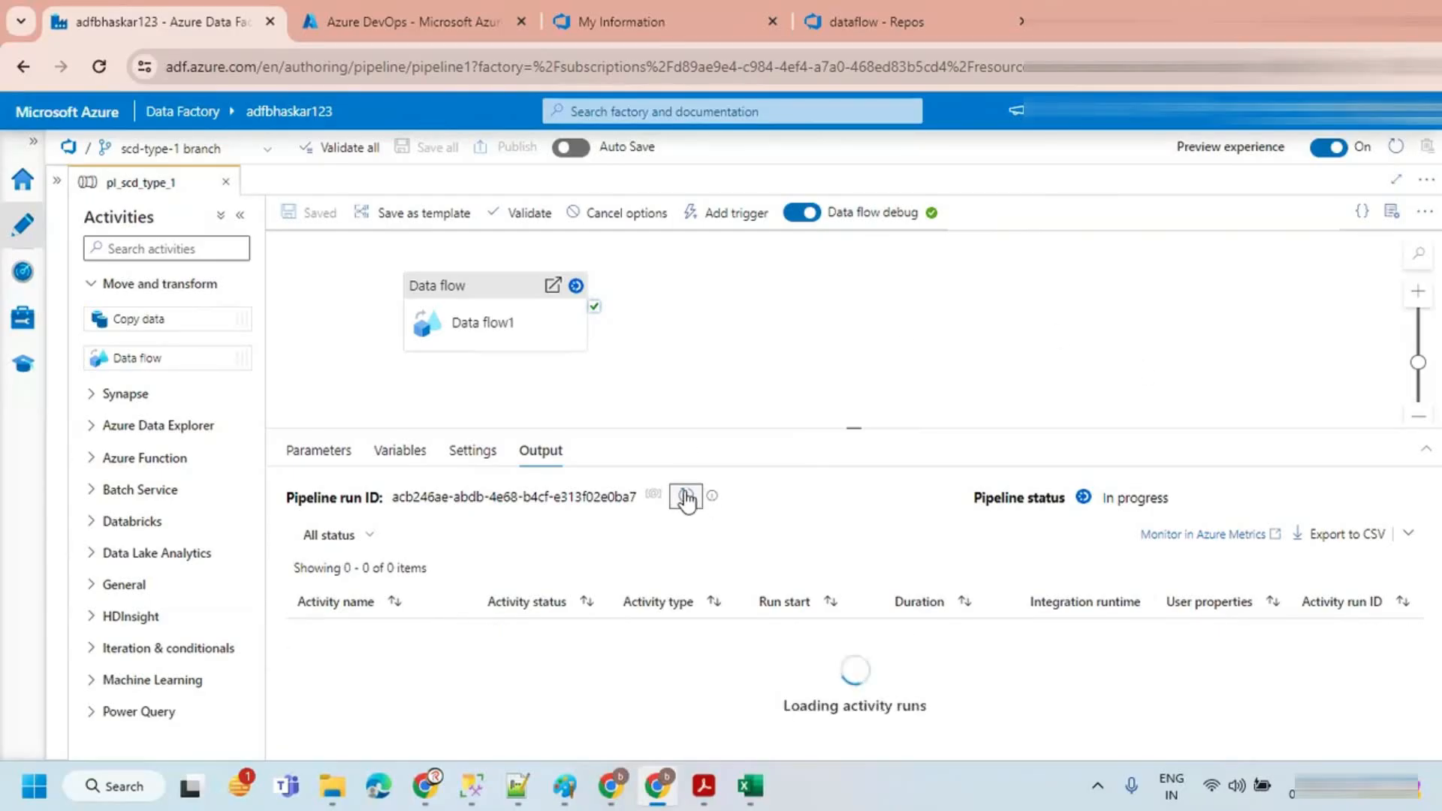
left_click(686, 497)
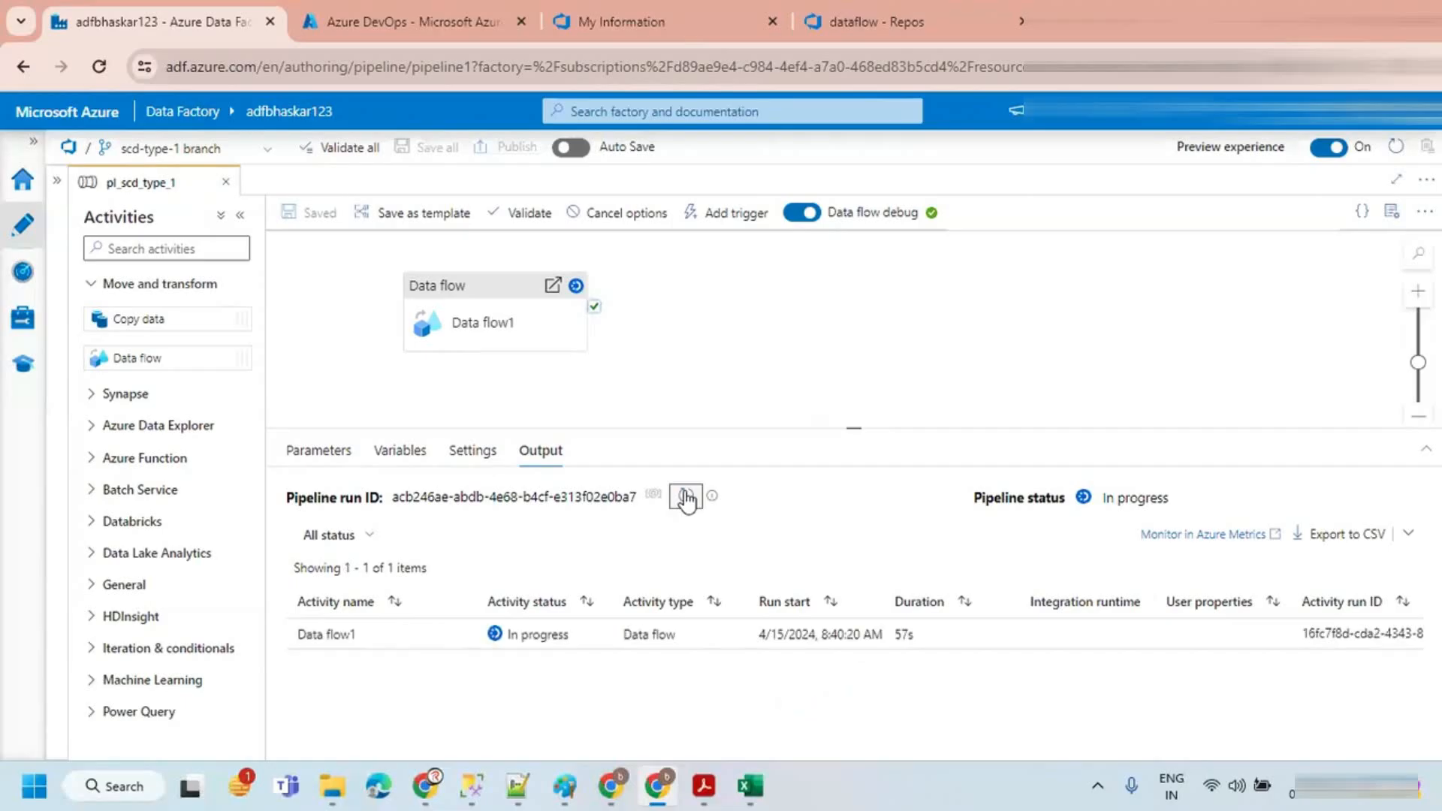
left_click(686, 498)
left_click(687, 498)
left_click(686, 500)
left_click(686, 498)
left_click(686, 498)
left_click(686, 497)
left_click(687, 497)
left_click(683, 500)
left_click(683, 500)
left_click(685, 499)
left_click(685, 499)
left_click(685, 499)
left_click(687, 500)
left_click(687, 499)
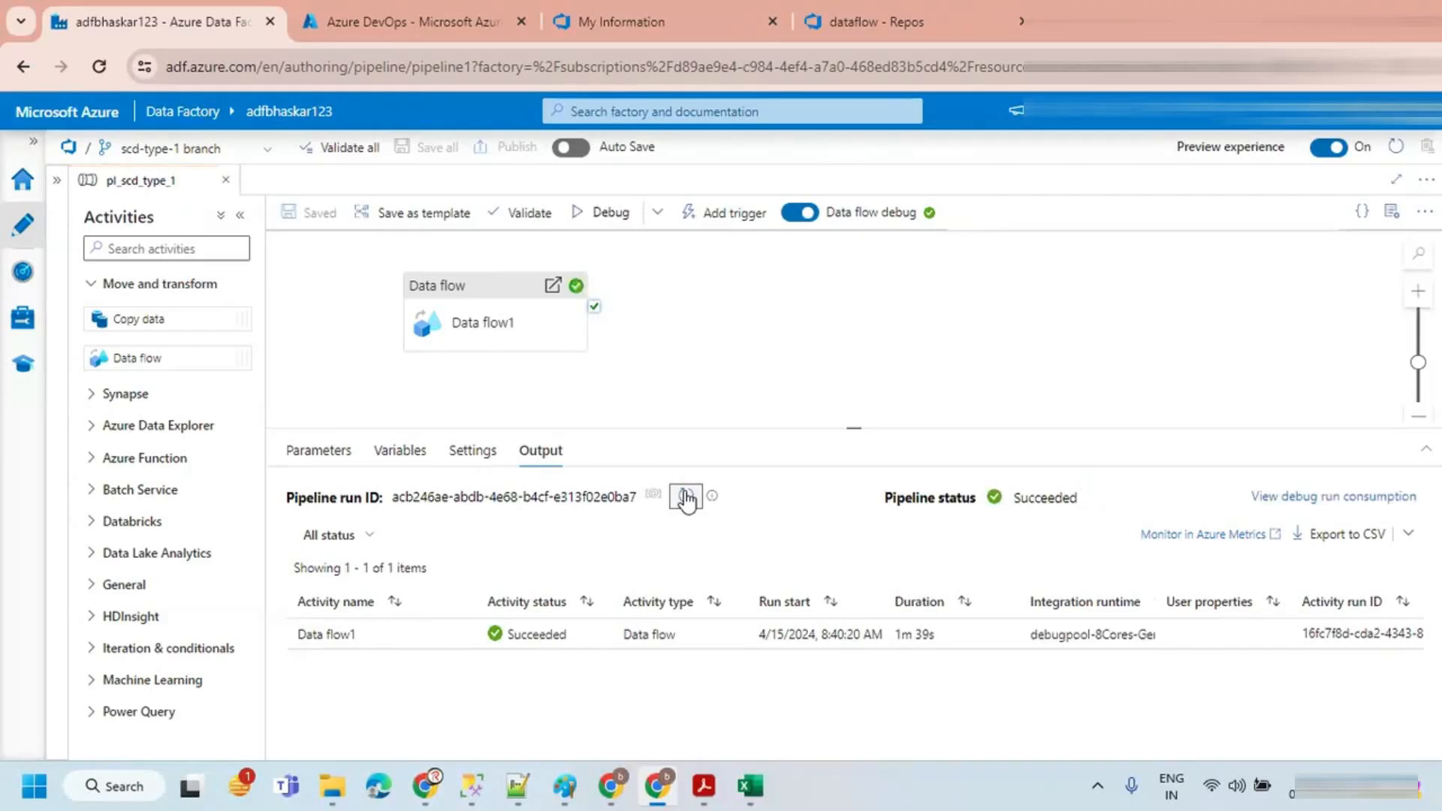
Step: Re-run the SELECT of all customer rows on the TARGET database
left_click(472, 785)
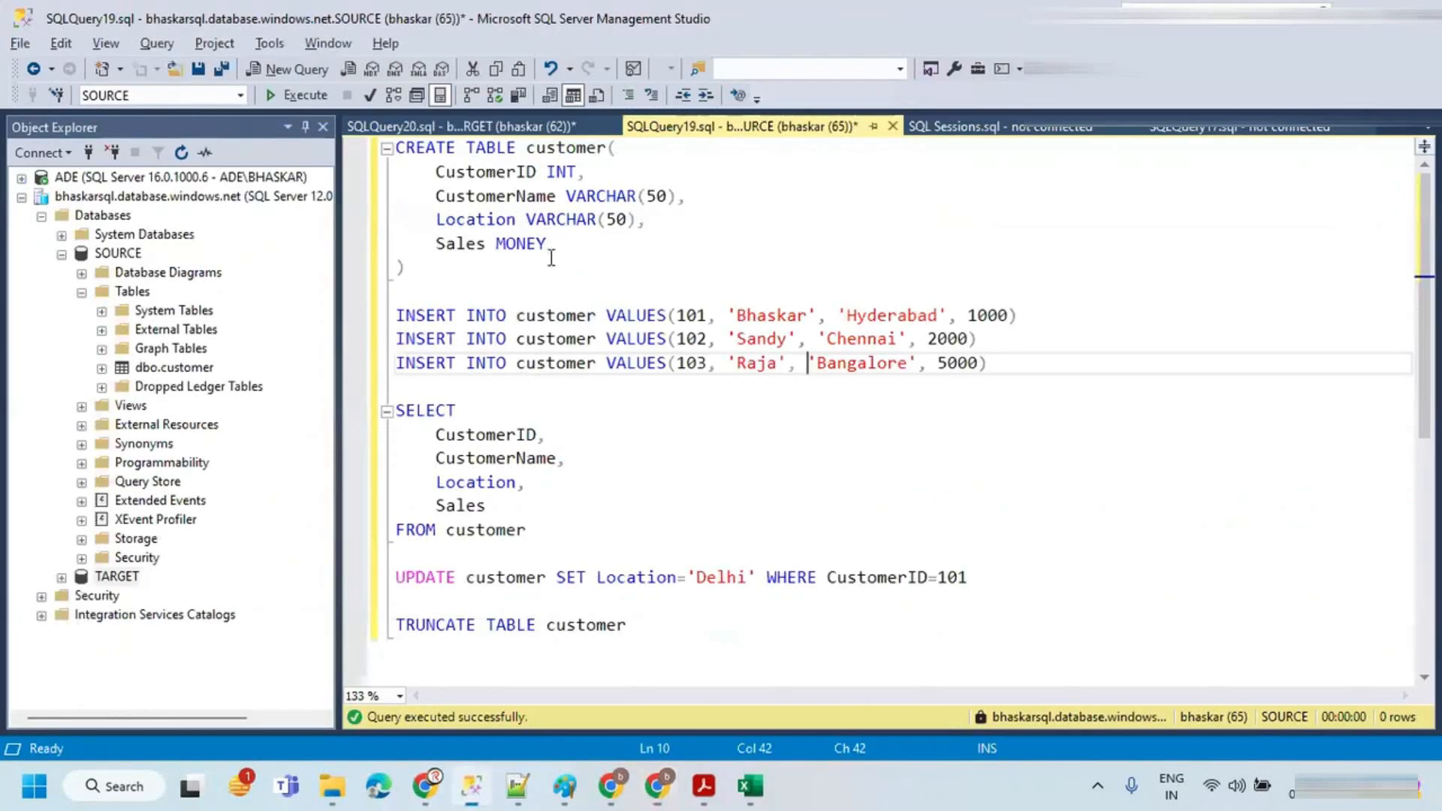
left_click(452, 120)
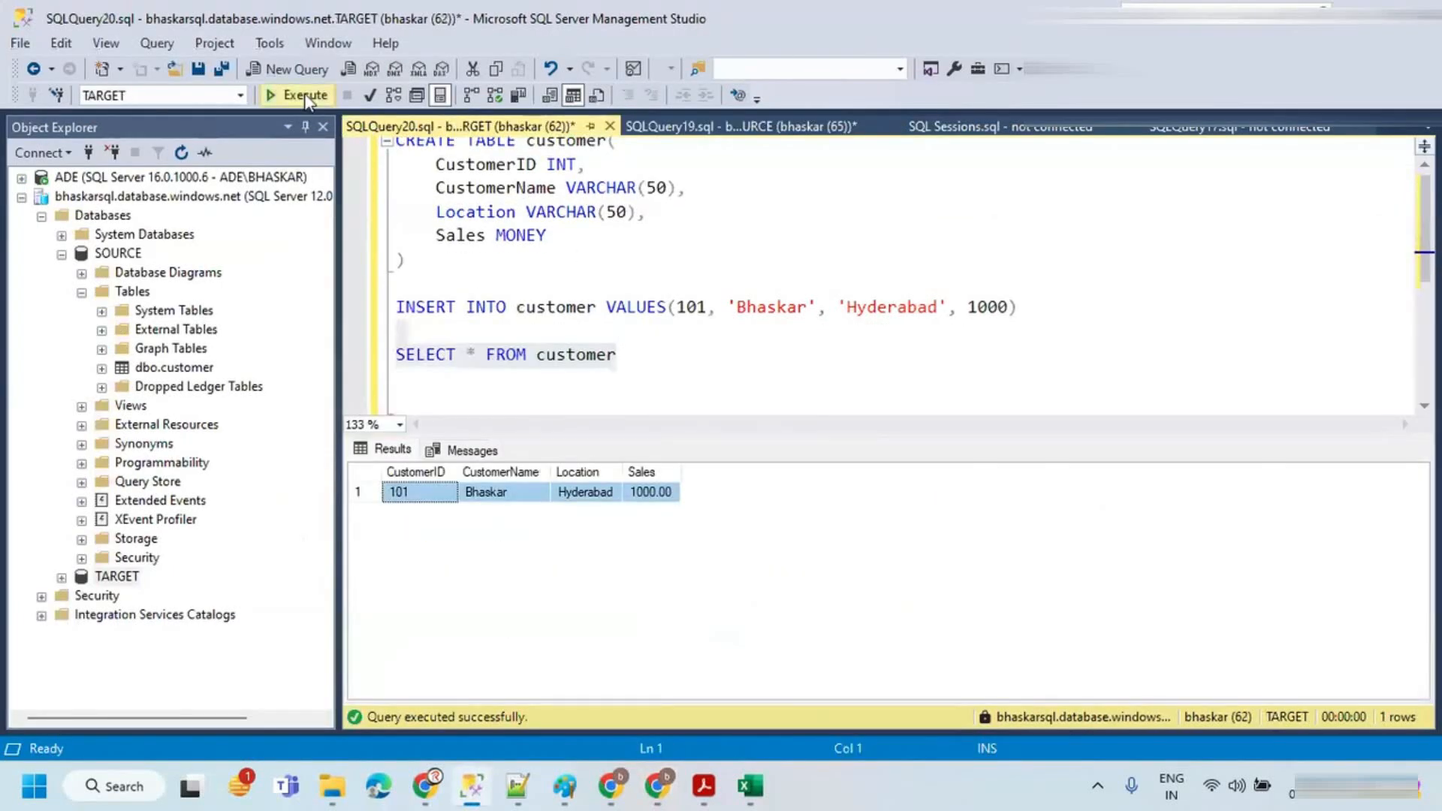
left_click(304, 93)
left_click(631, 366)
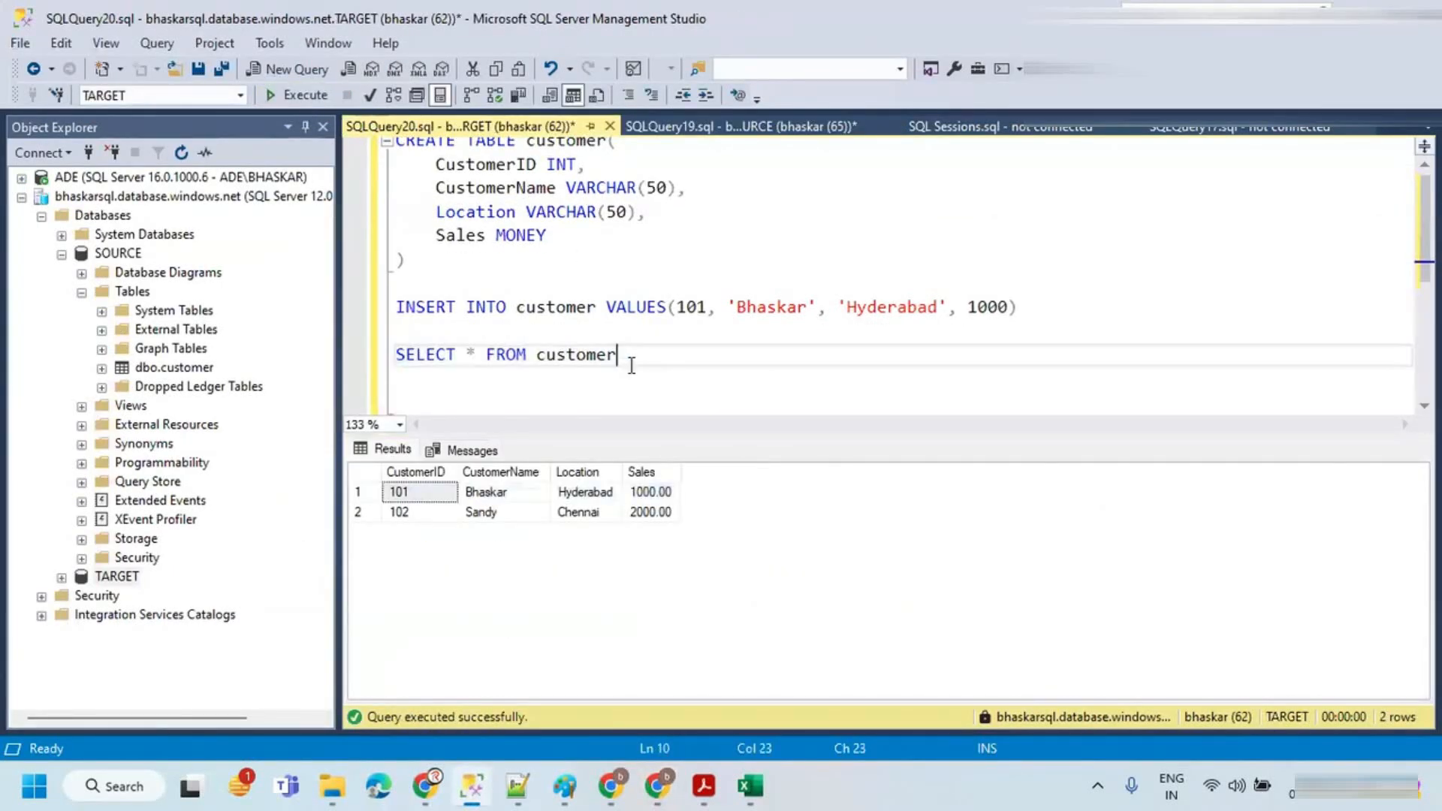
Step: Run the INSERT of customer 103 'Raja' with location Bangalore and sales 5000 on the SOURCE database
left_click(740, 127)
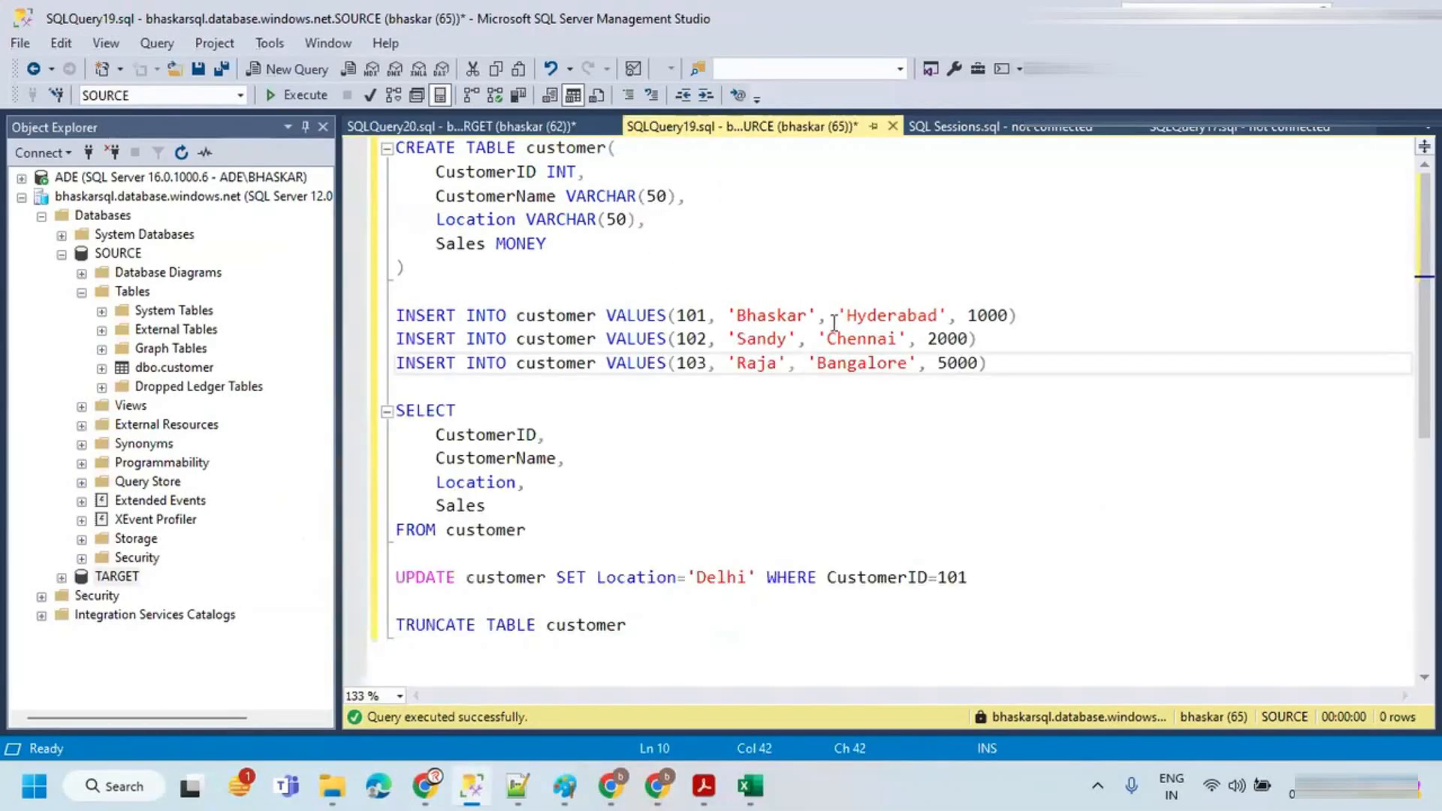
left_click_drag(989, 363, 362, 374)
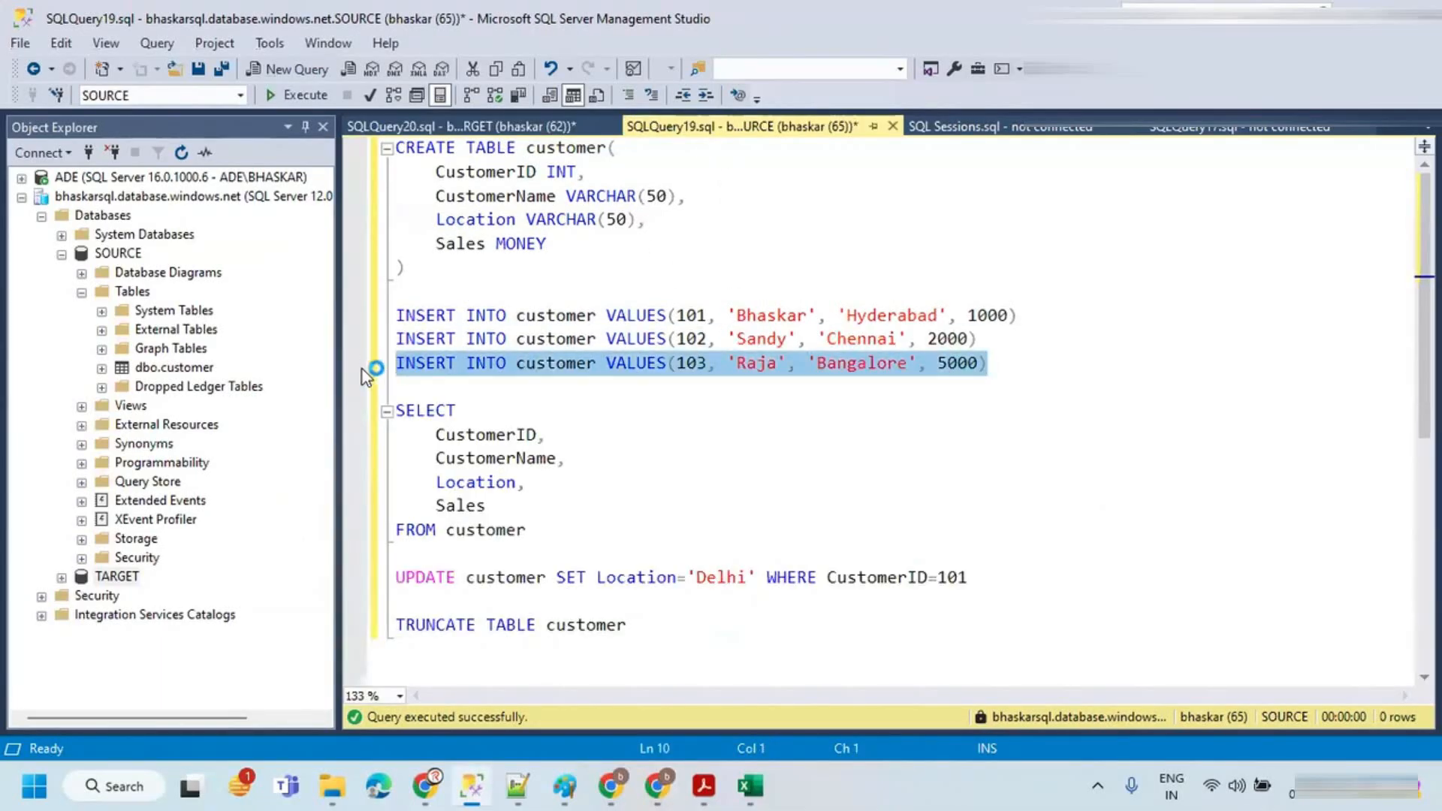
left_click(302, 93)
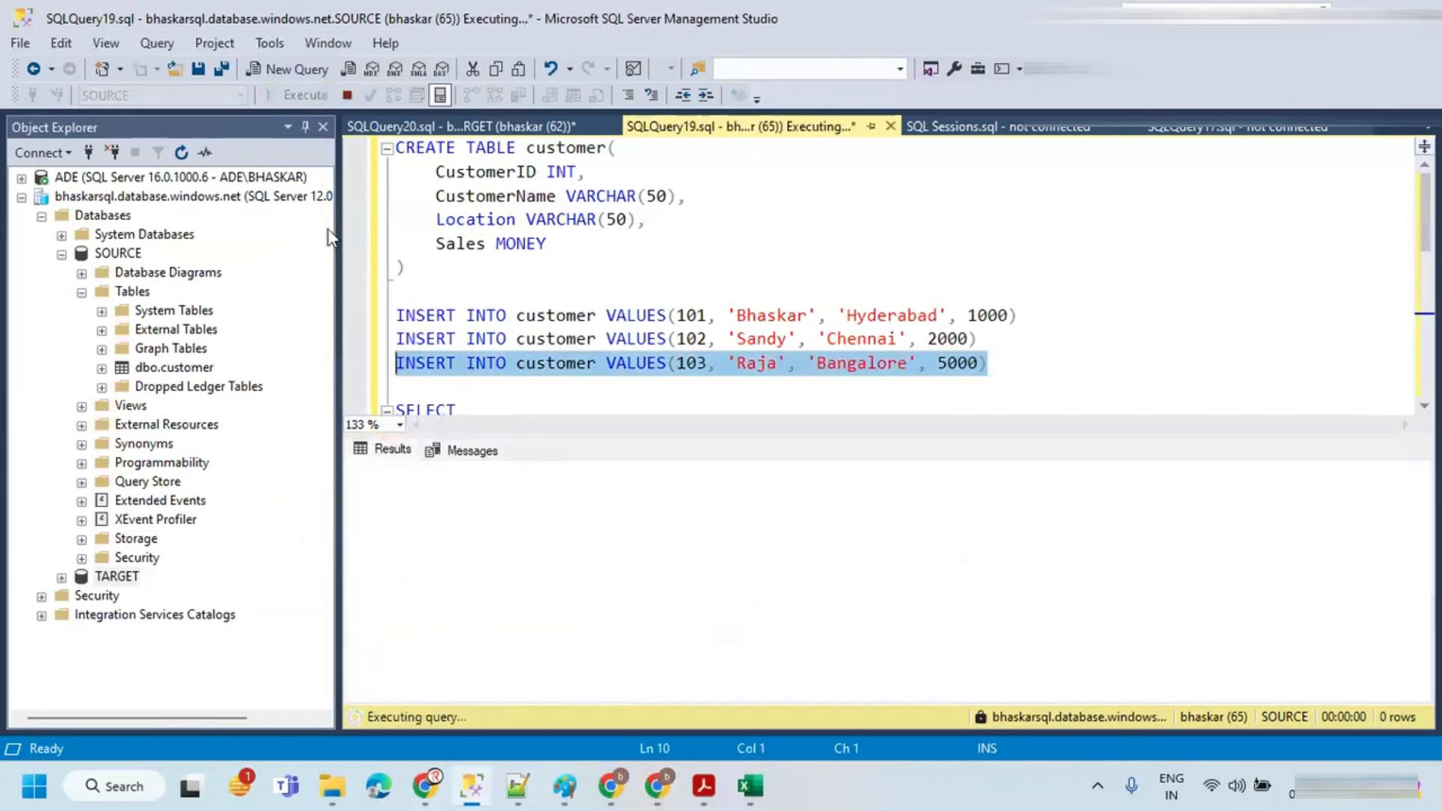
left_click(560, 361)
Step: Edit the UPDATE statement to set Location to 'Pune' where CustomerID=102 and run it on SOURCE
scroll(560, 358, "down", 2)
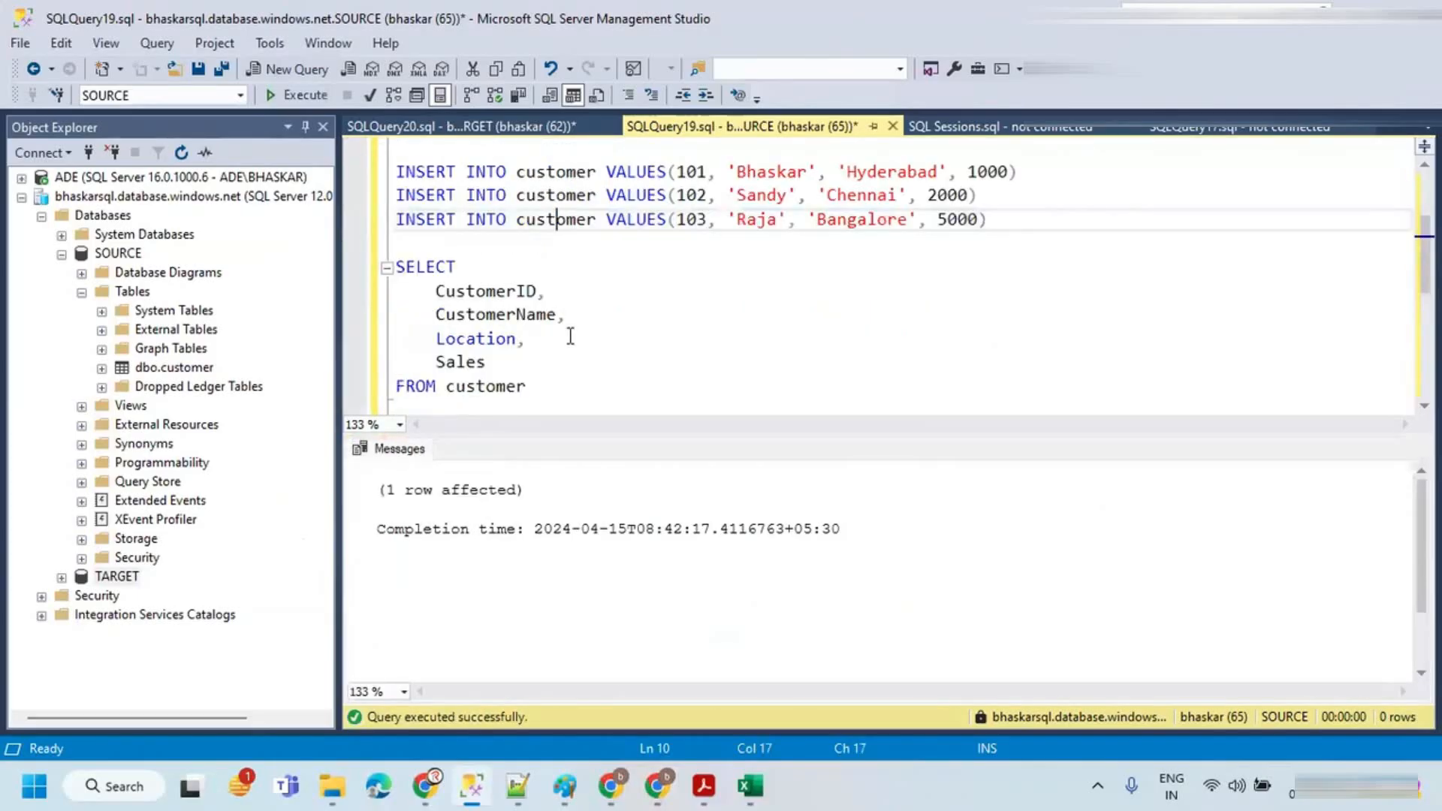
key("ctrl+r")
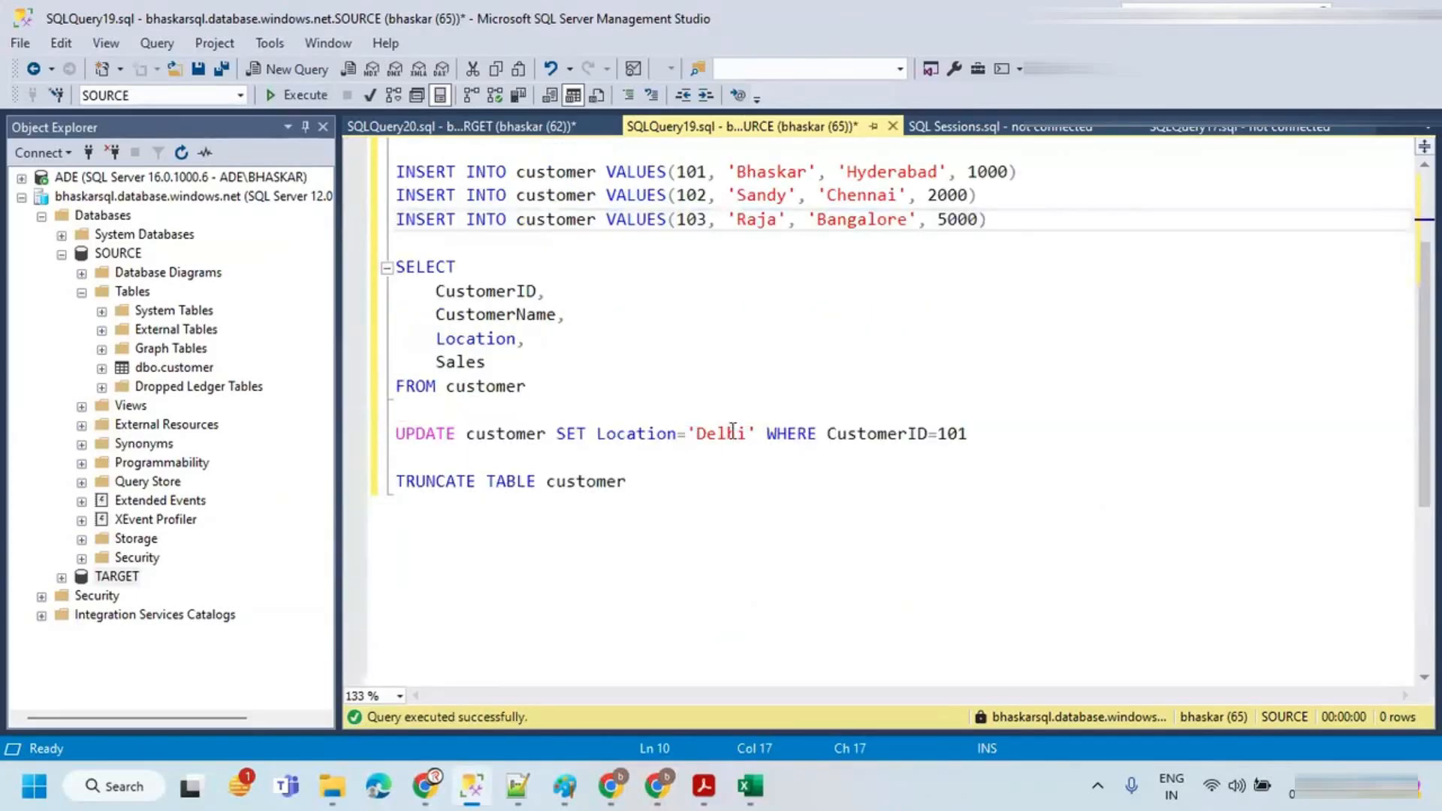
double_click(735, 437)
type("Pun")
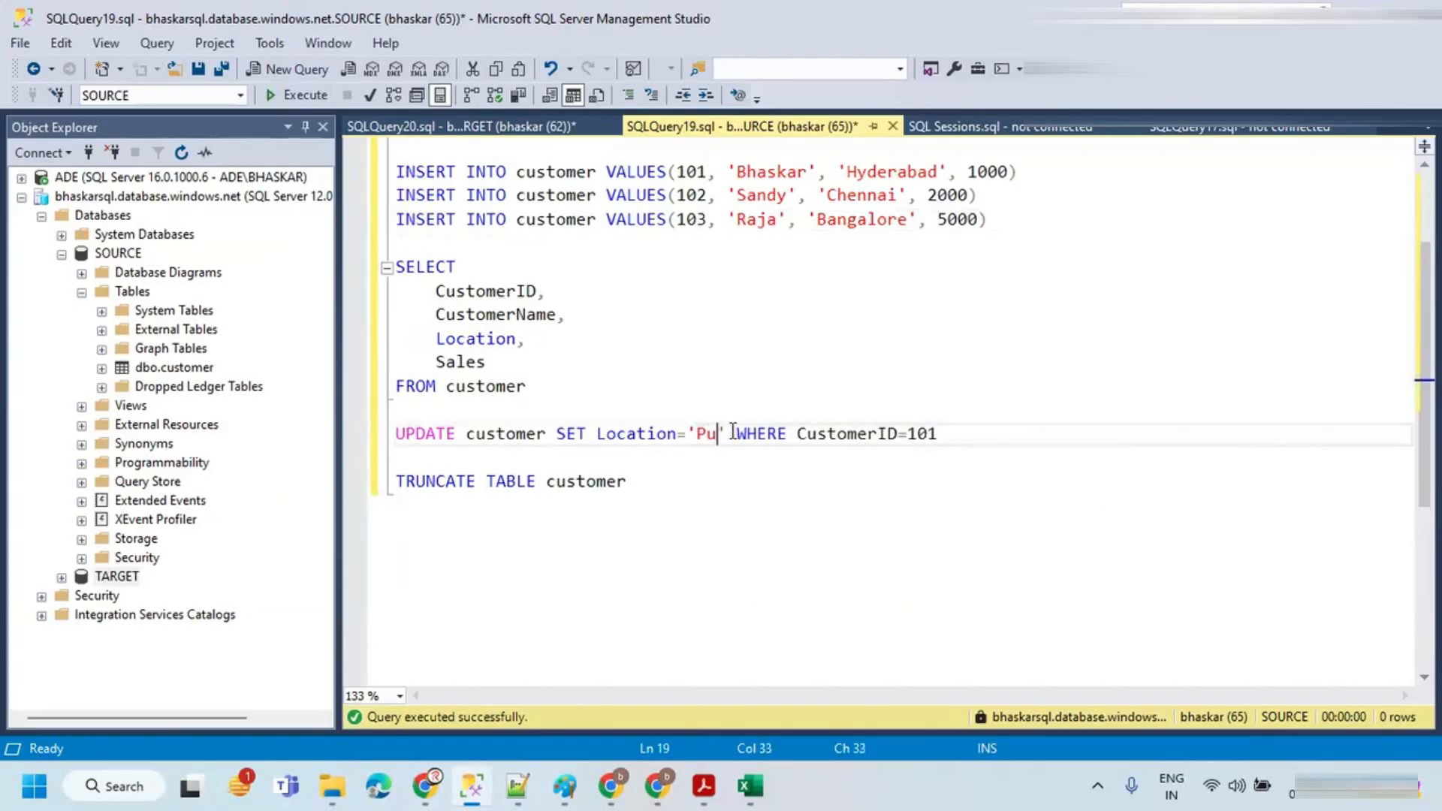
type("e'")
left_click(953, 434)
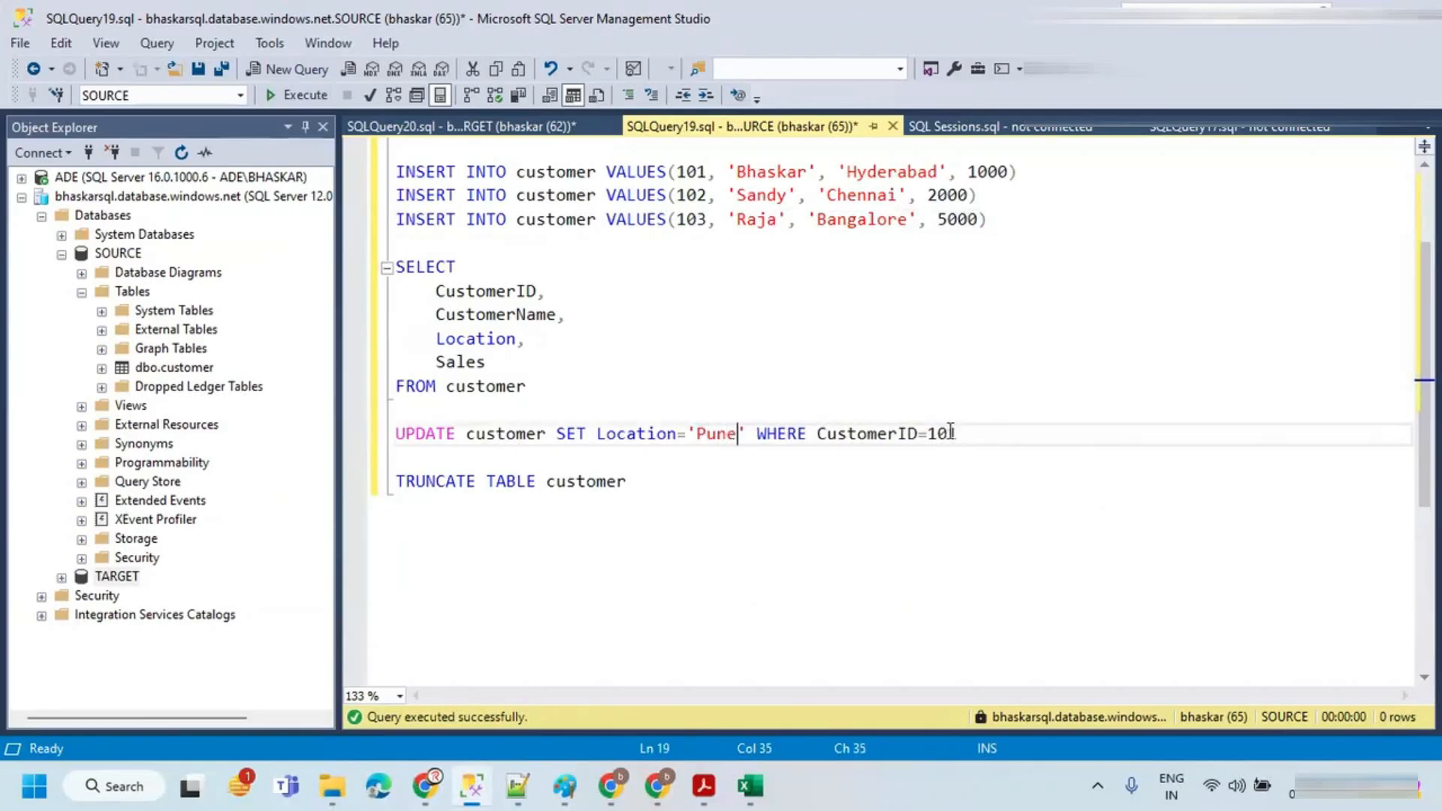
key("BackSpace")
type("2")
key("shift+Home")
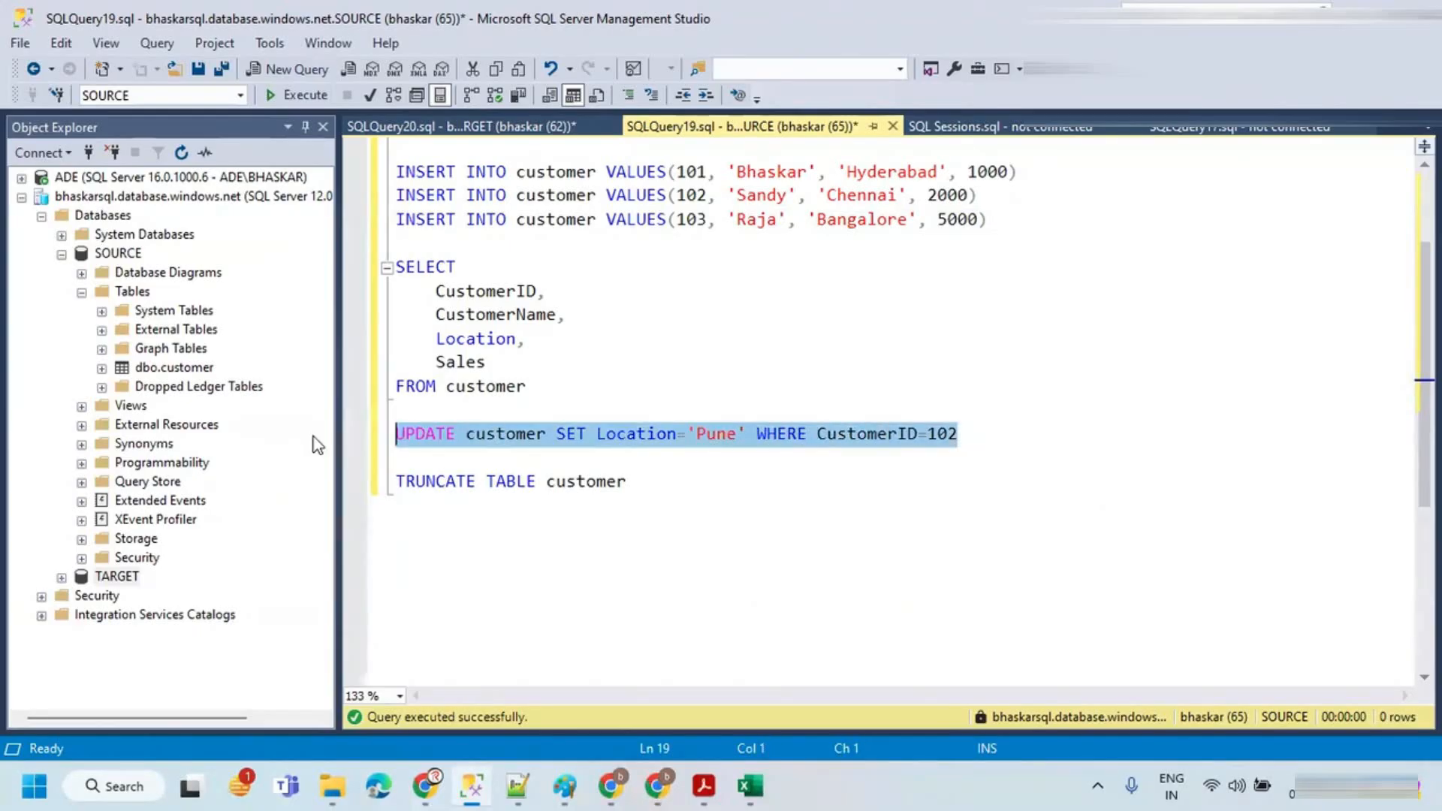
left_click(306, 94)
left_click(644, 292)
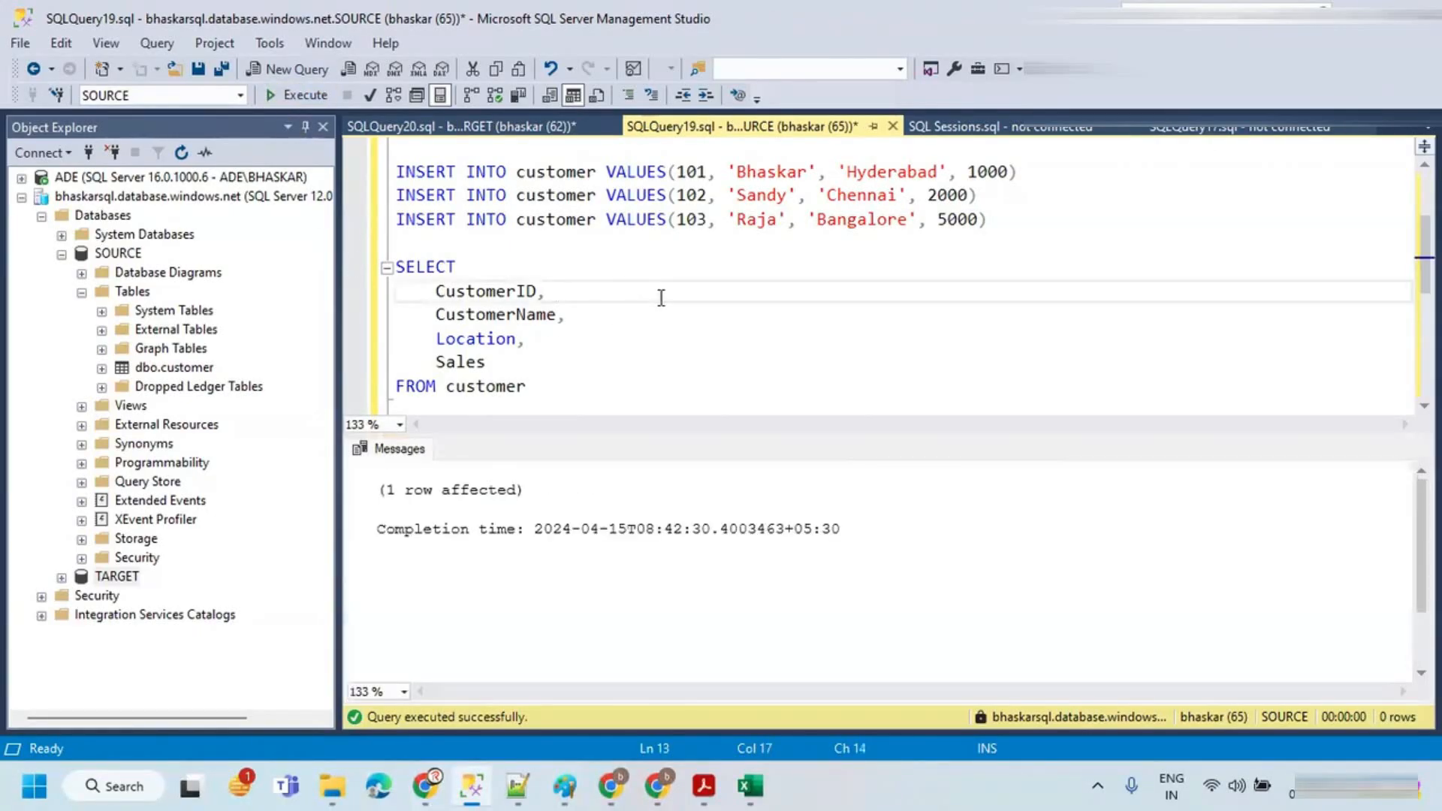
key("ctrl+r")
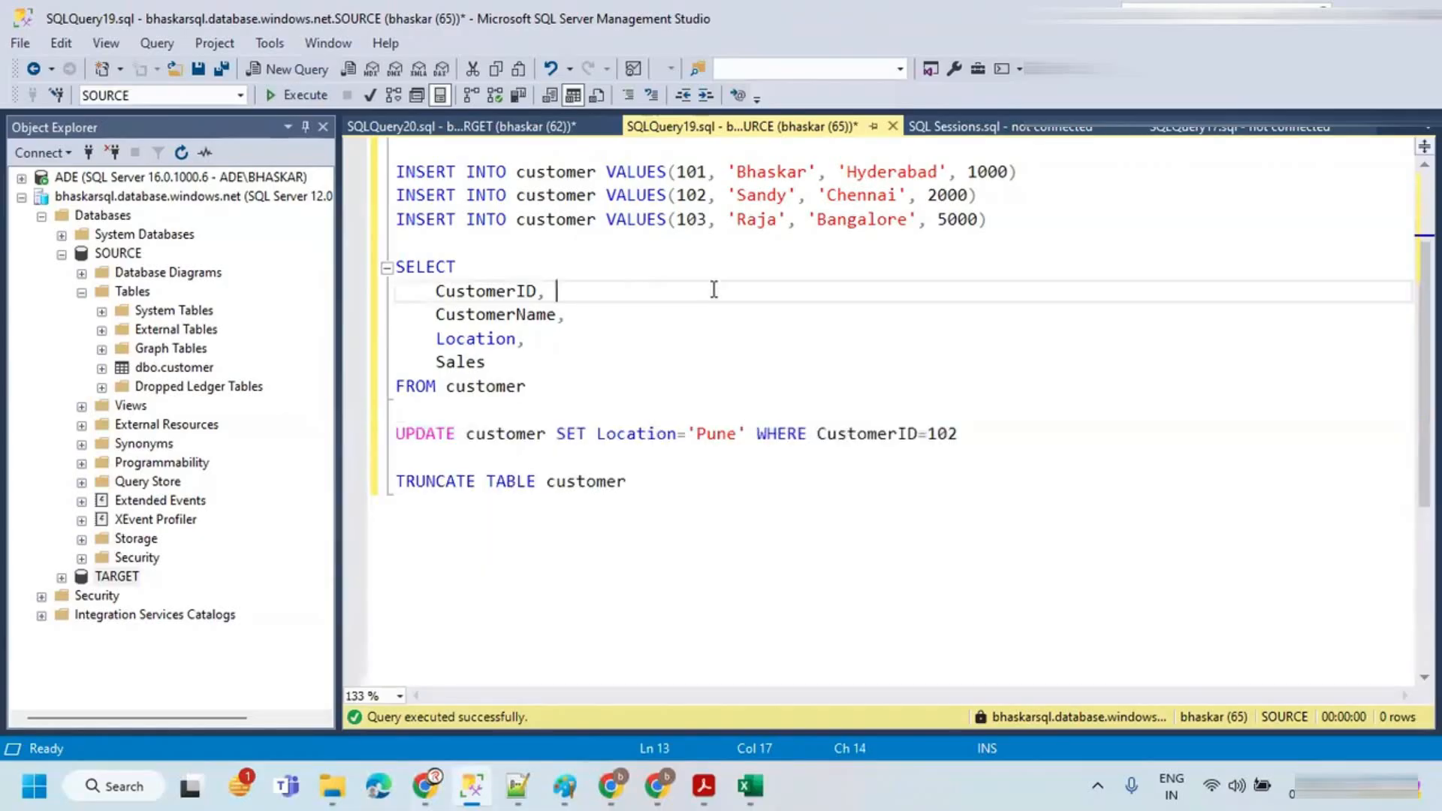
Step: Debug-run the pipeline once more and refresh the output until the data flow succeeds
key("alt+Tab")
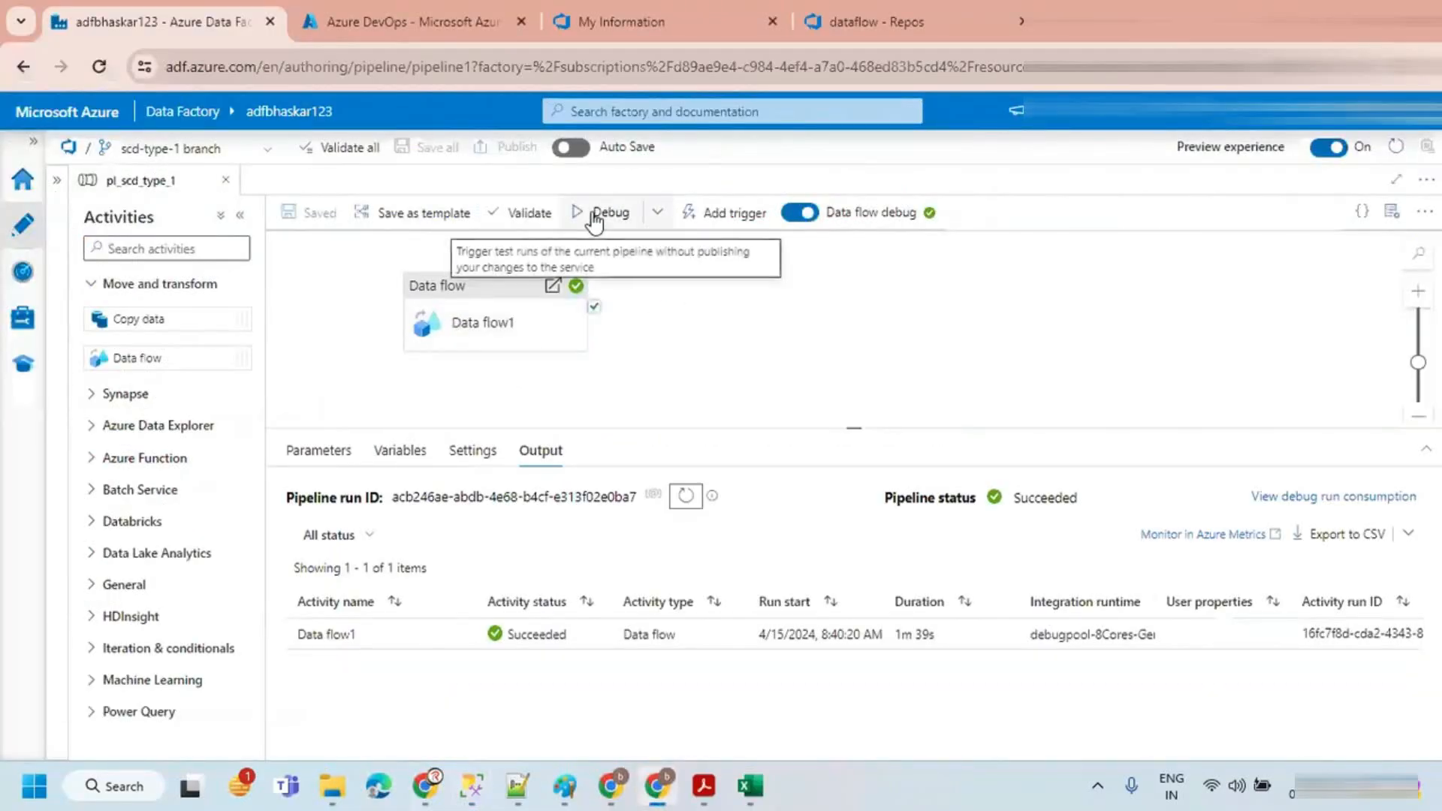
left_click(593, 214)
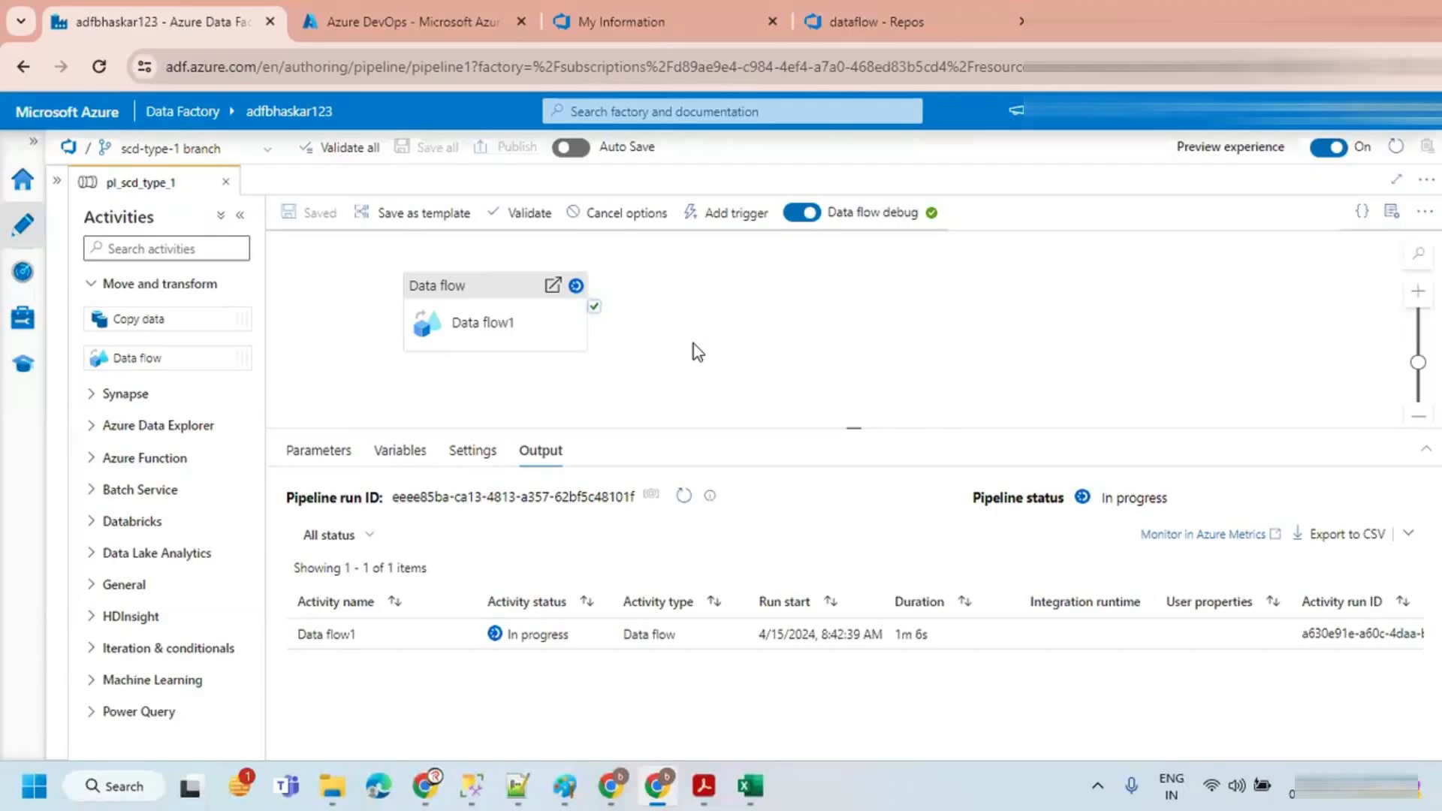
left_click(680, 496)
left_click(685, 498)
left_click(683, 498)
left_click(684, 497)
left_click(682, 497)
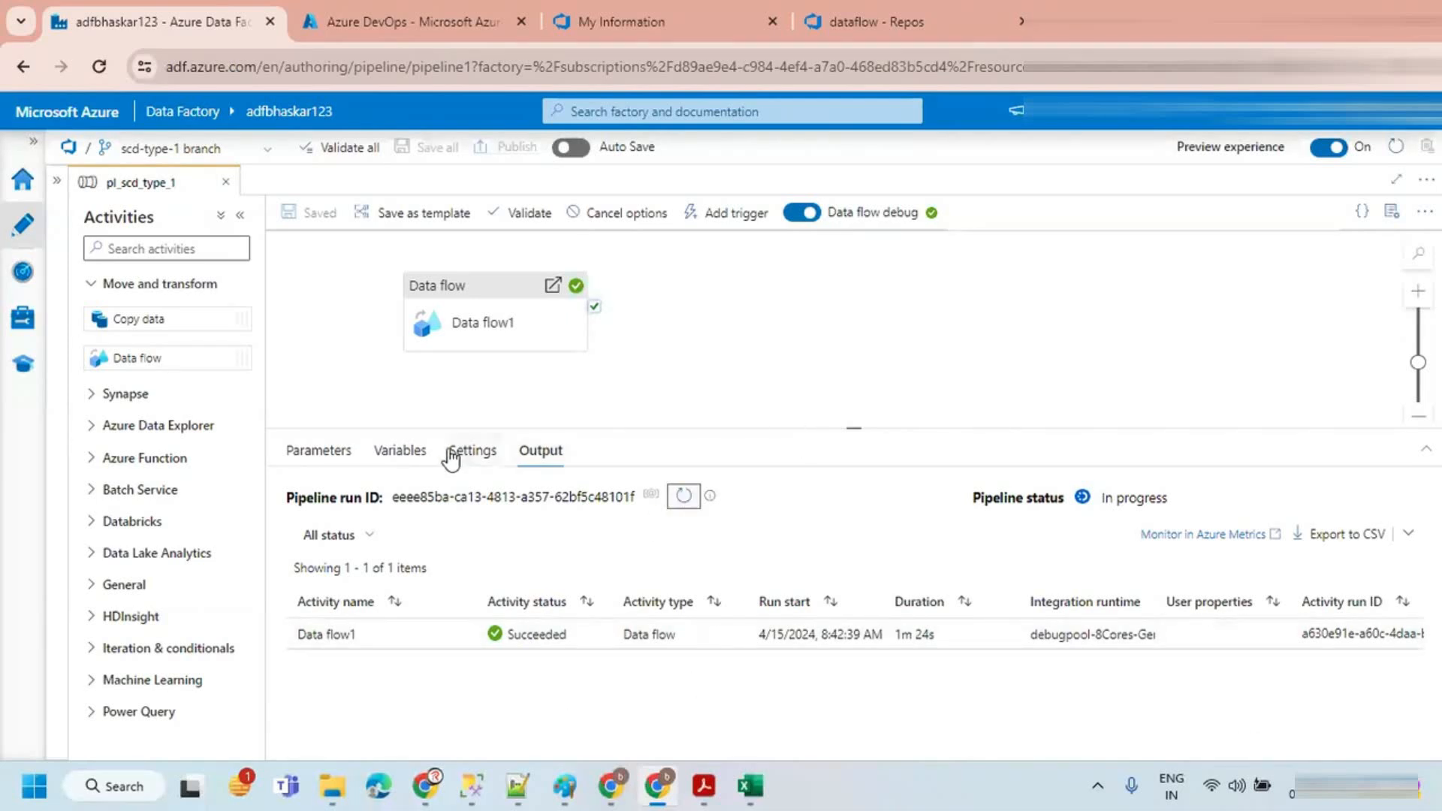
Step: Re-run the SELECT of all customer rows on the TARGET database
left_click(472, 785)
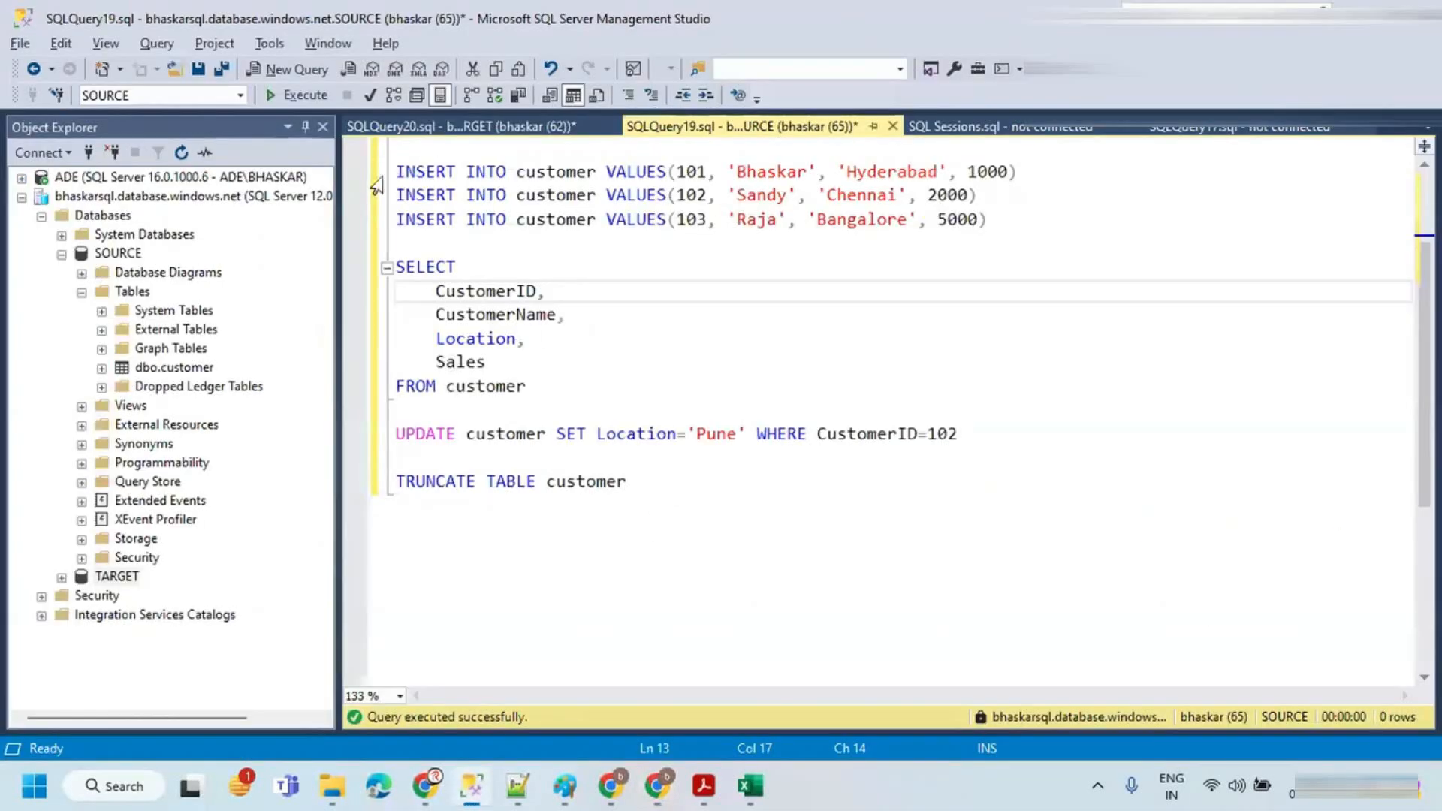
left_click(383, 126)
left_click_drag(575, 354, 387, 354)
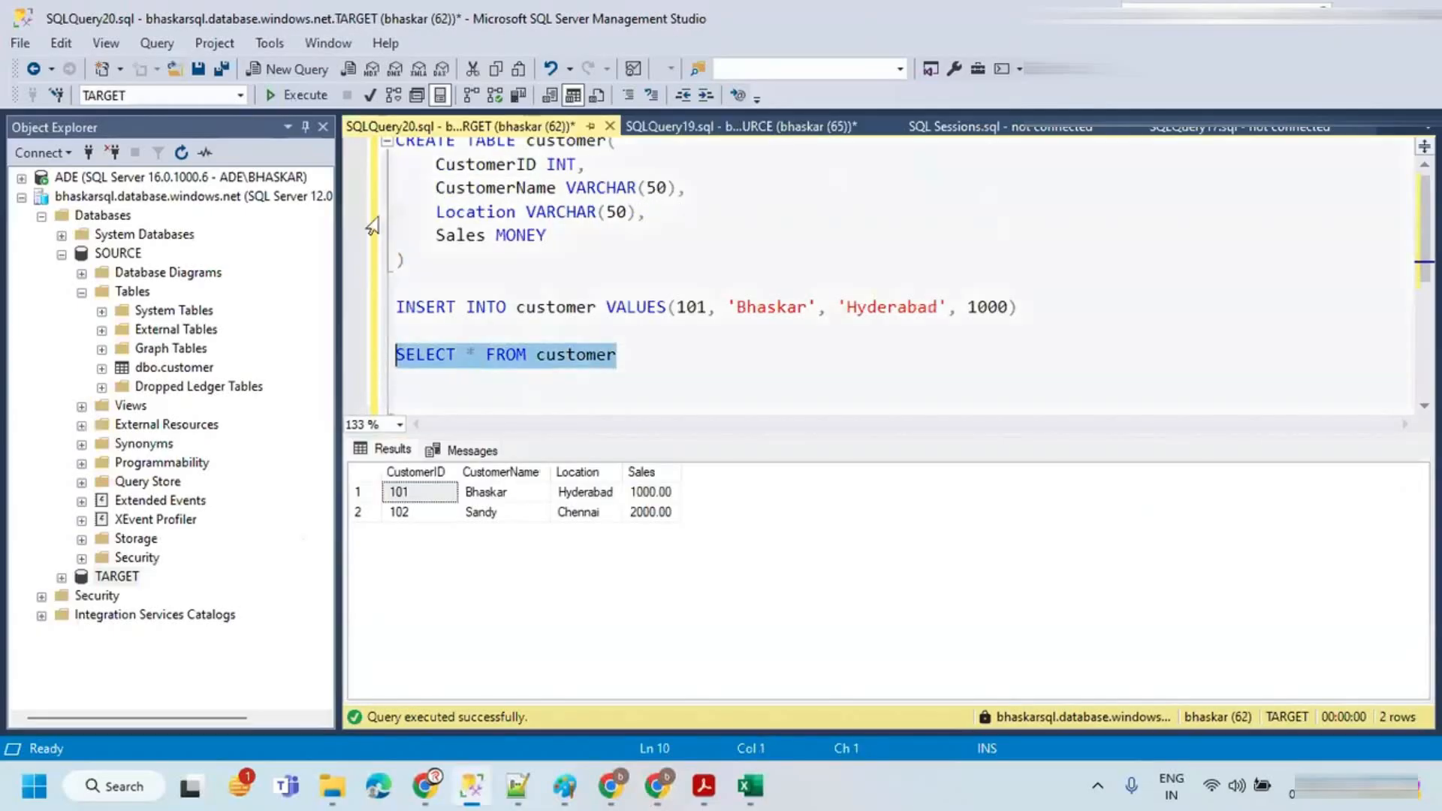
left_click(300, 96)
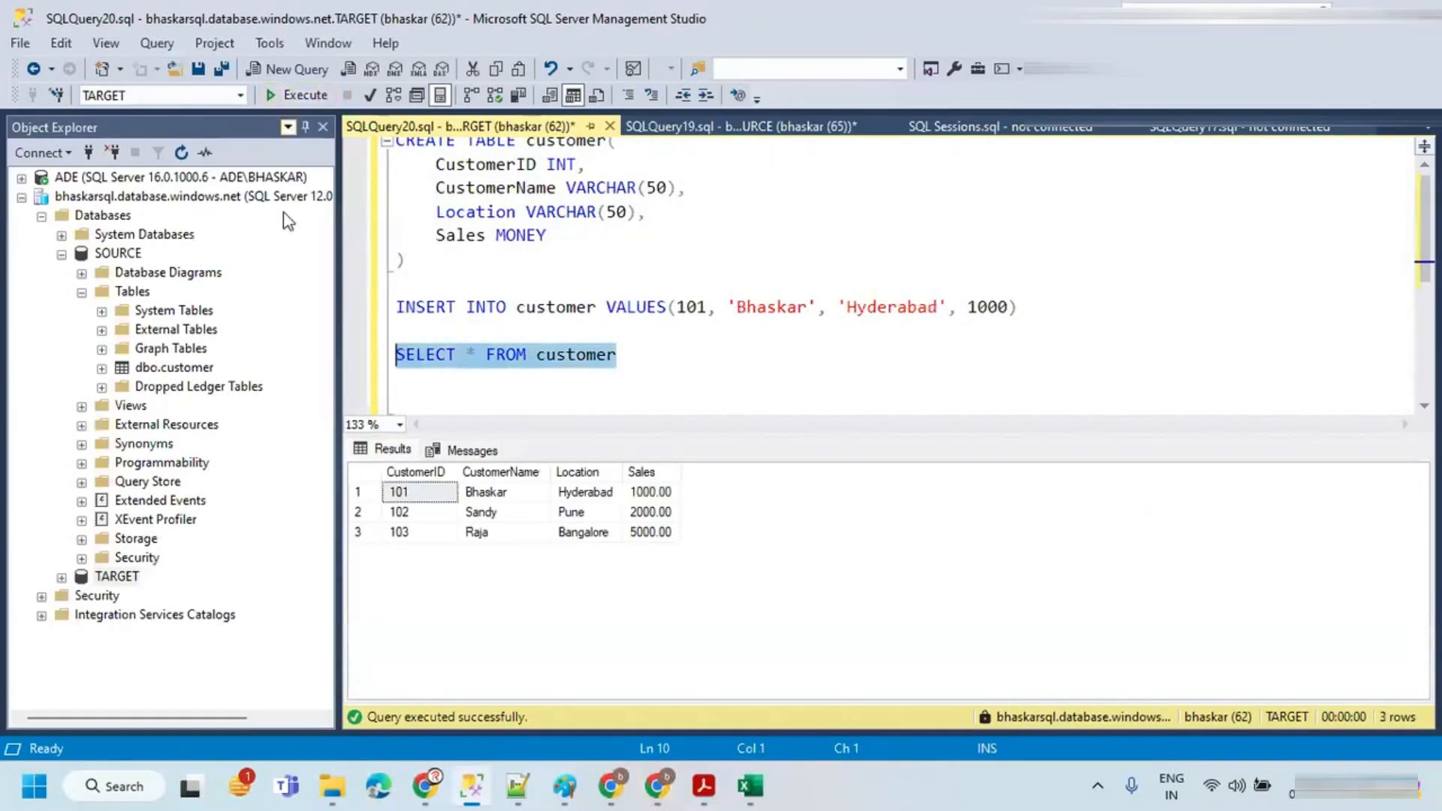
Step: Inspect the TARGET customer rows for 102 and 103 and compare them with the SOURCE query tab
left_click(366, 513)
left_click(567, 515)
left_click(578, 514)
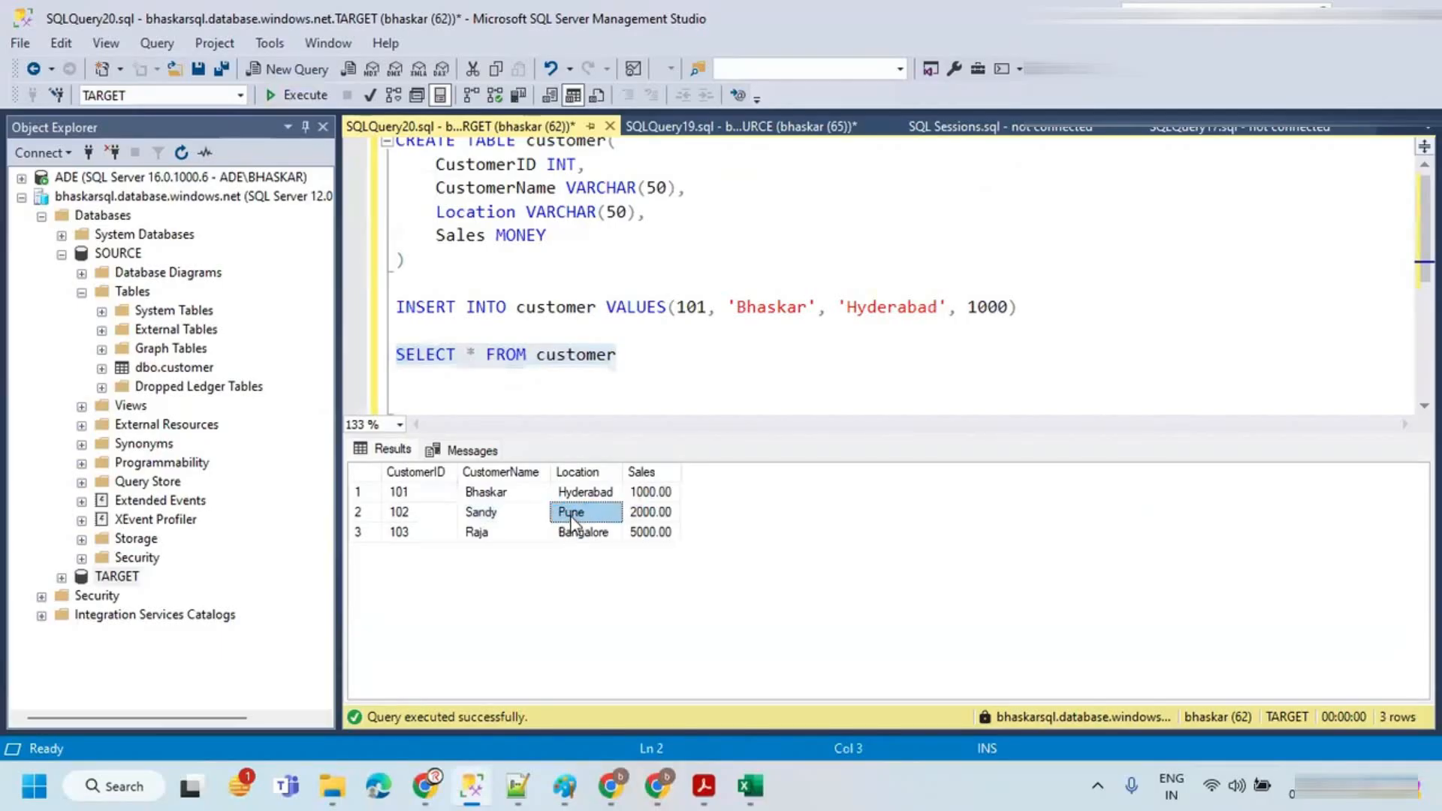
left_click(610, 354)
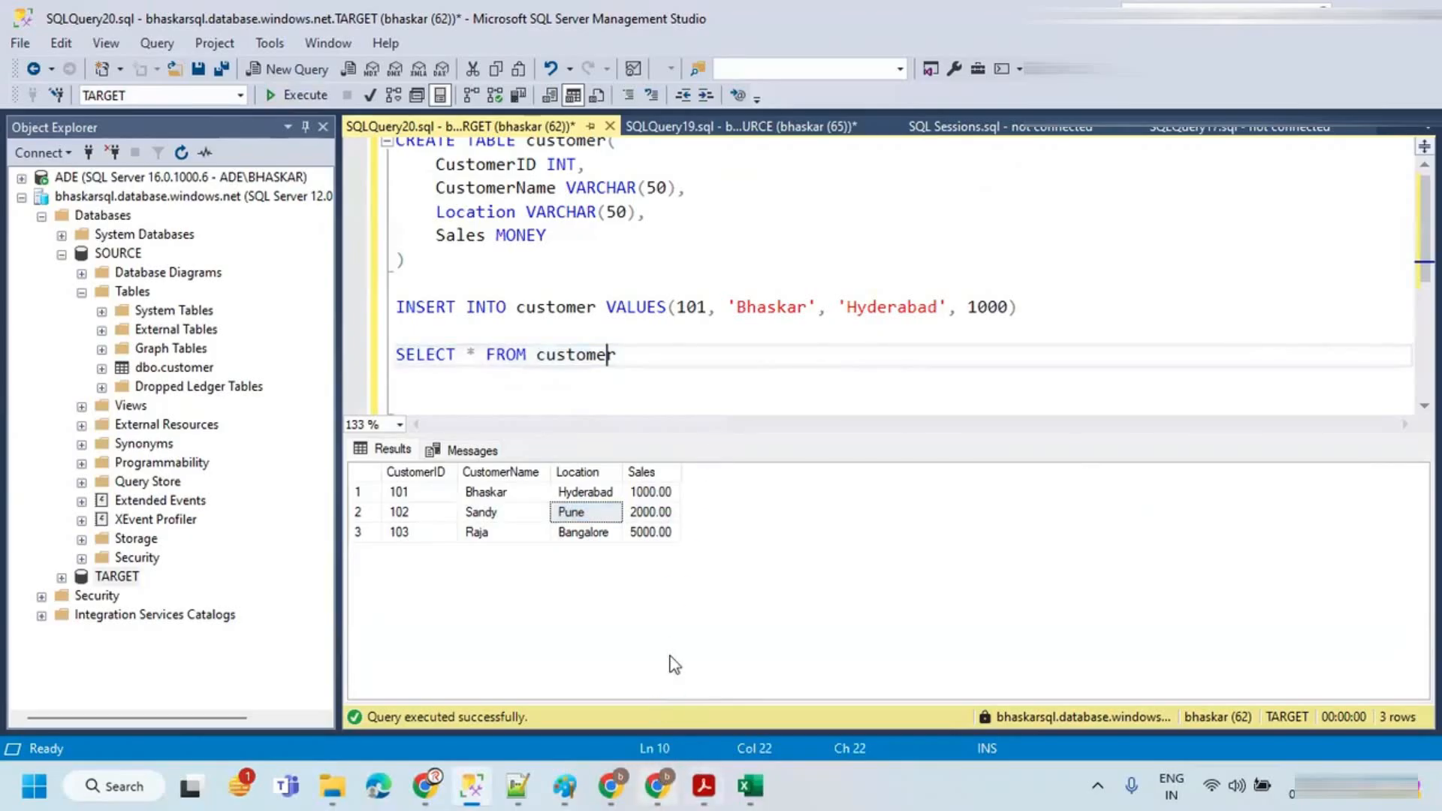
left_click(717, 126)
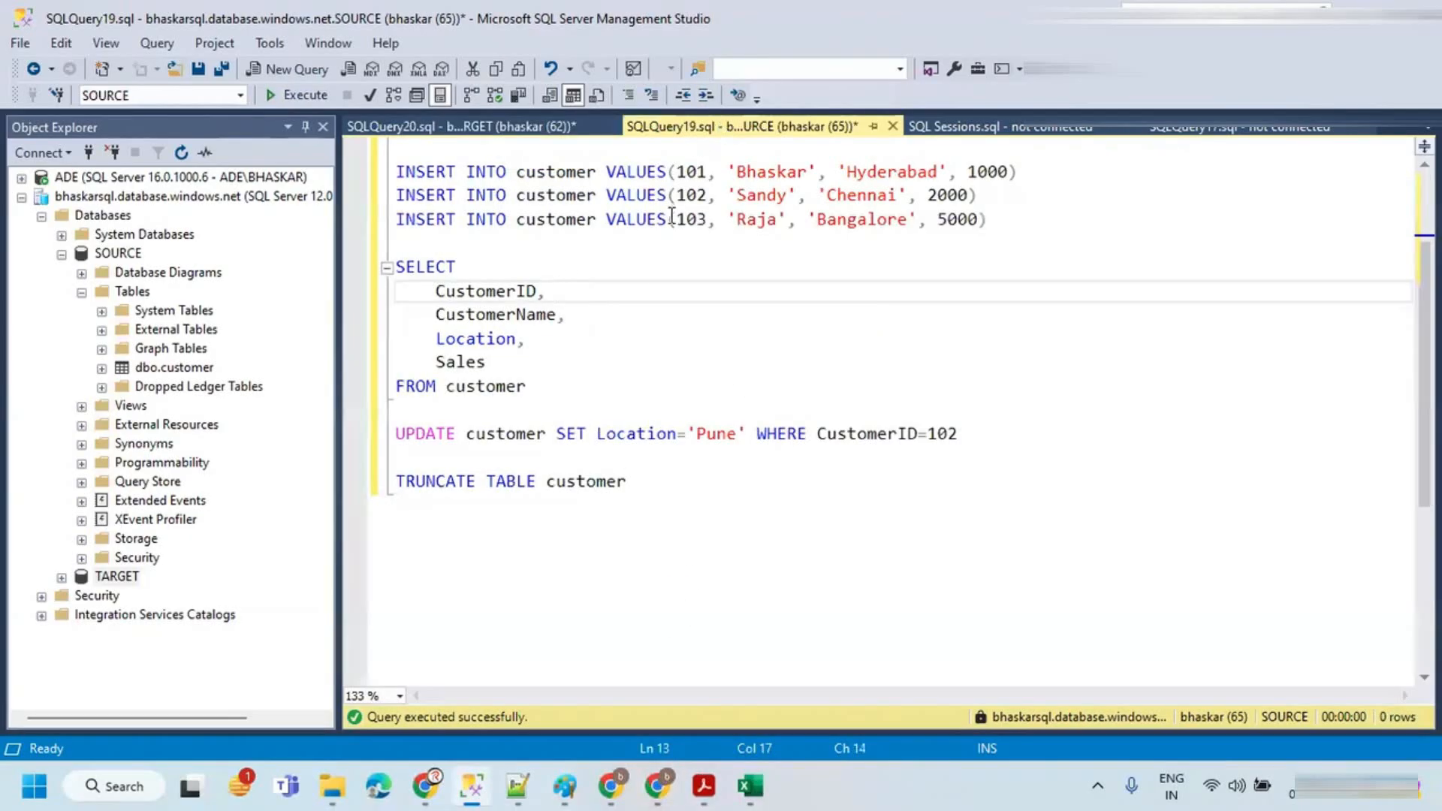
left_click(548, 128)
Step: Switch to Data Factory and open the monitoring details of the Data flow1 activity run
left_click(658, 786)
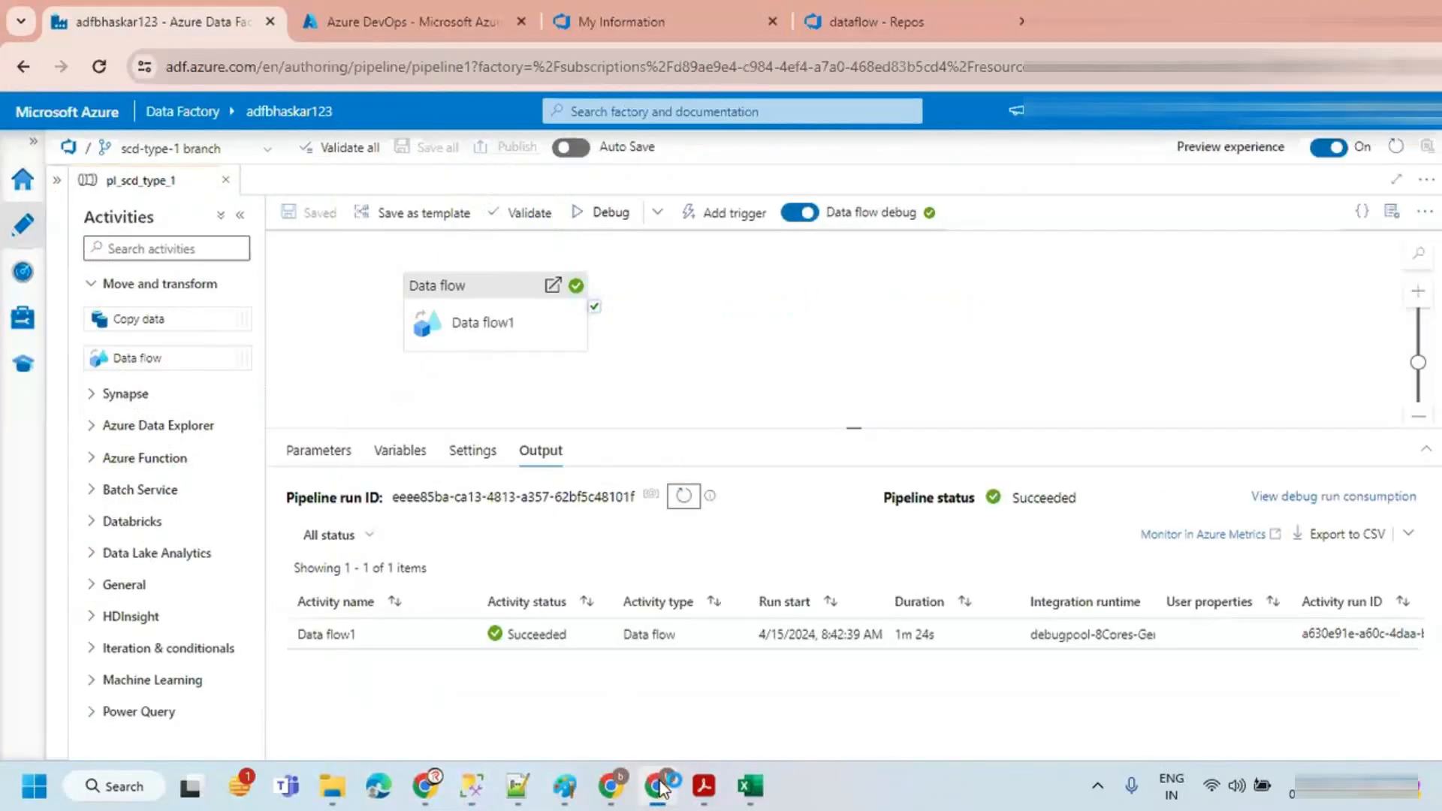
mouse_move(462, 640)
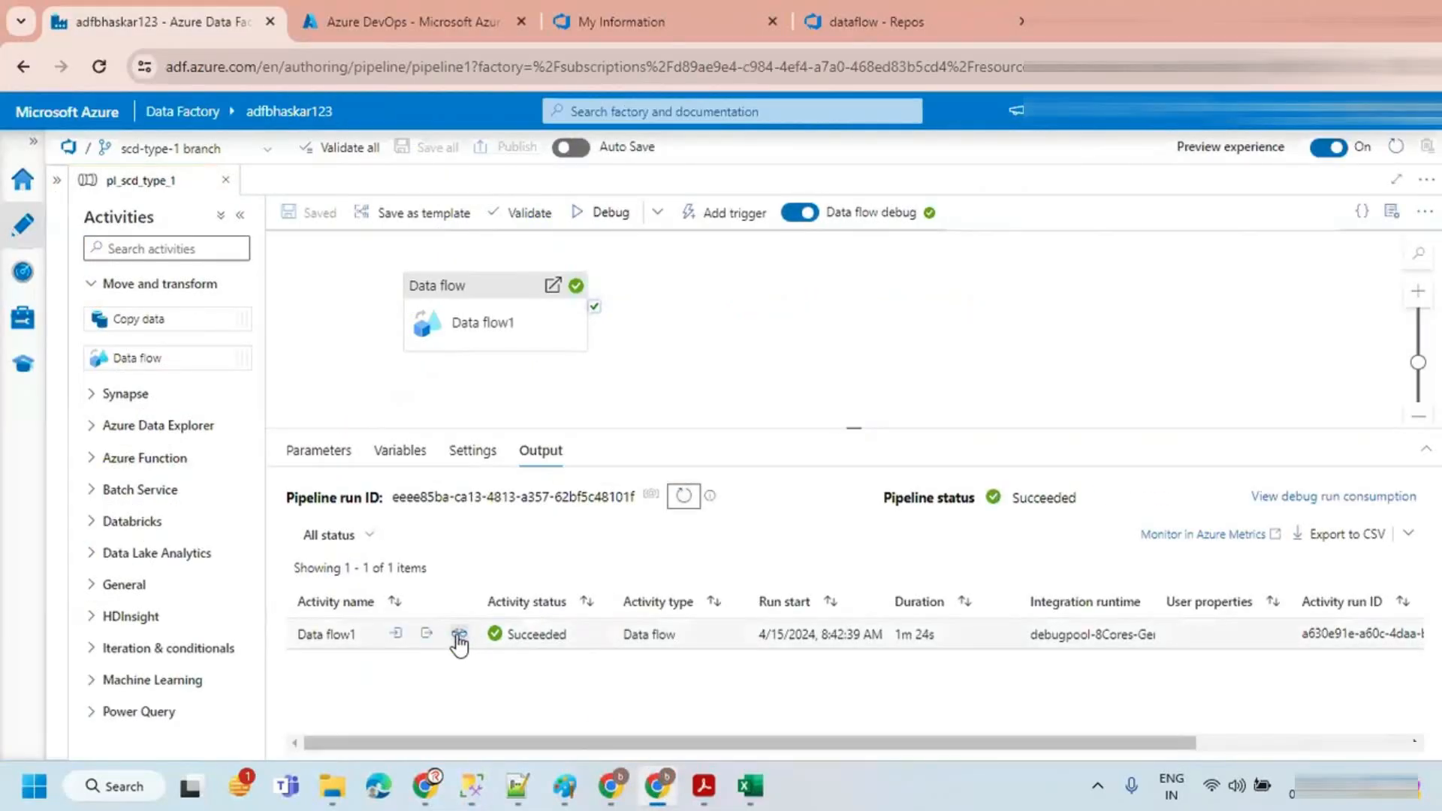
left_click(458, 635)
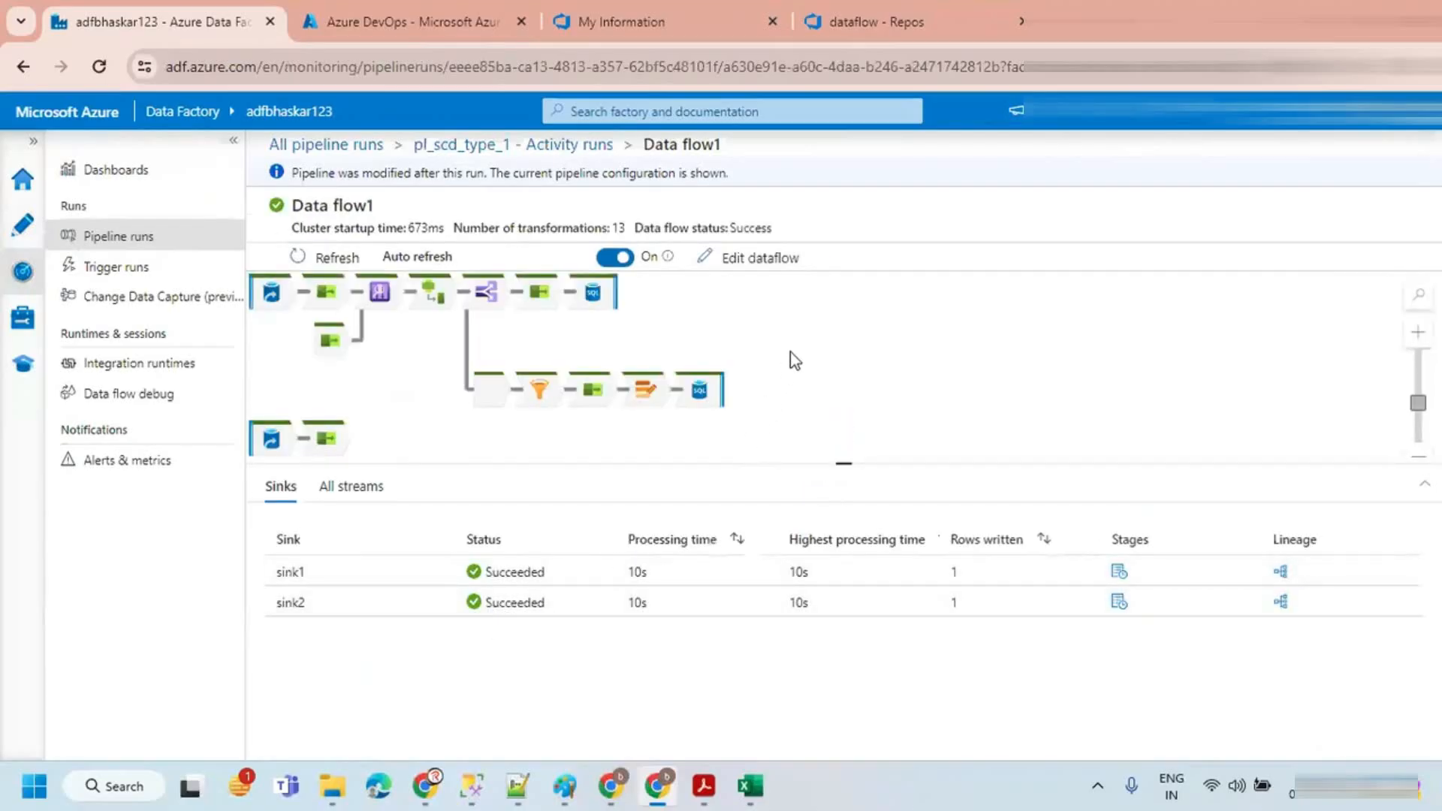
Step: Examine the rows written by both sinks and zoom into the data flow graph
left_click_drag(273, 579, 396, 605)
left_click(971, 575)
left_click(973, 602)
left_click(1418, 333)
left_click(1417, 333)
left_click(1418, 333)
left_click(1418, 332)
left_click(1418, 333)
left_click(1417, 333)
left_click(1418, 332)
left_click(1417, 333)
left_click_drag(795, 317, 853, 396)
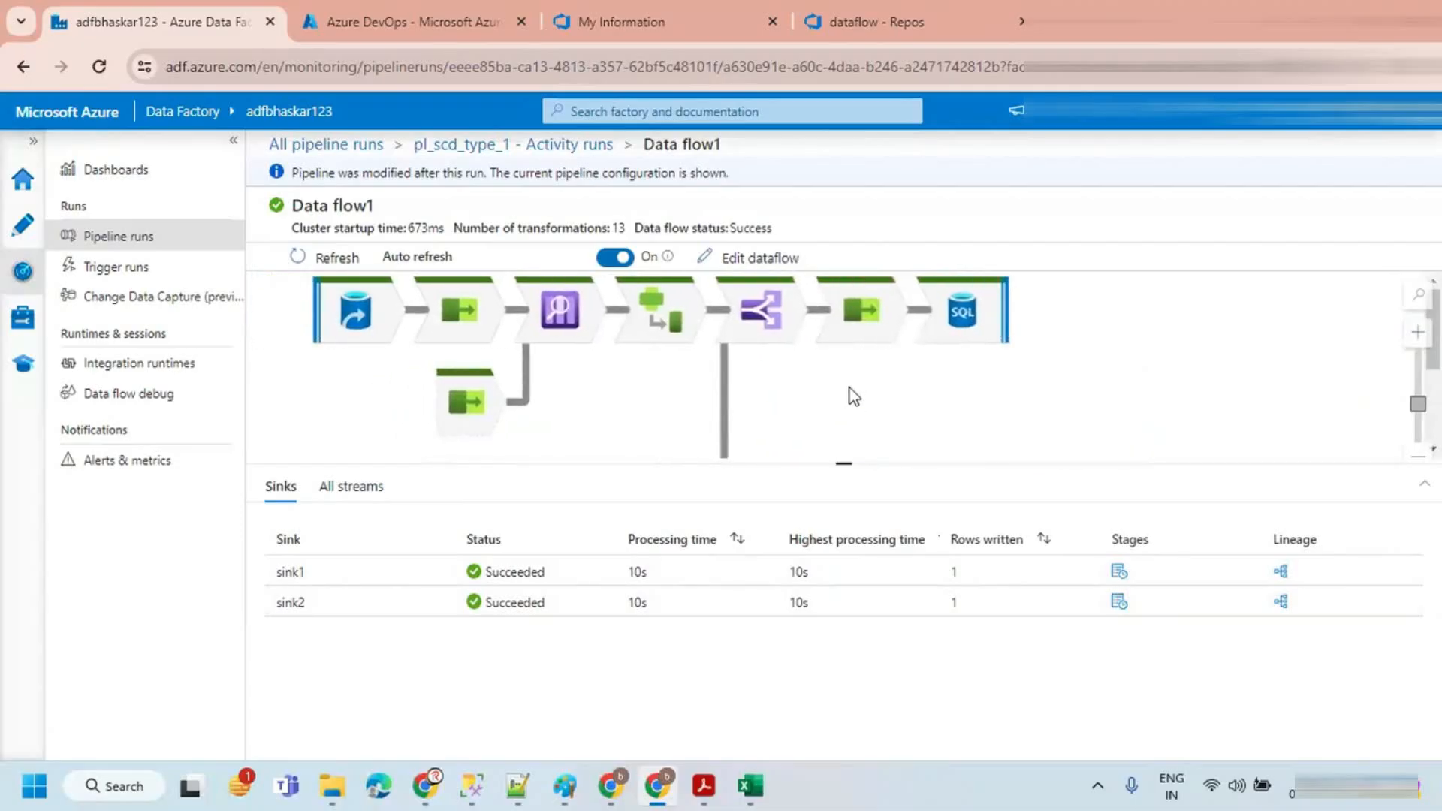
Step: Inspect the diagnostics of the lkpOnTarget lookup, srcCustomer source and srcSelect transformations
left_click(567, 324)
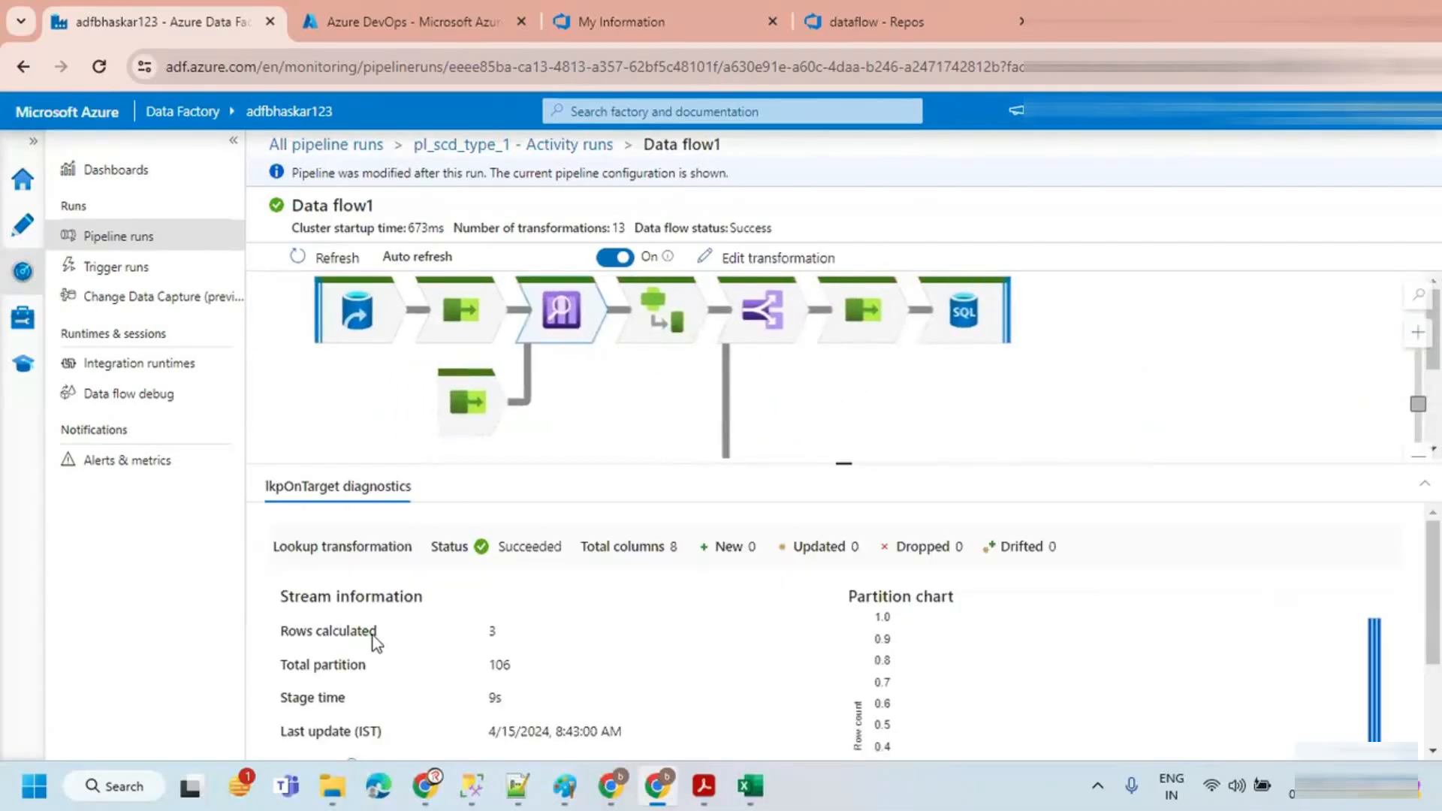
left_click_drag(831, 464, 830, 380)
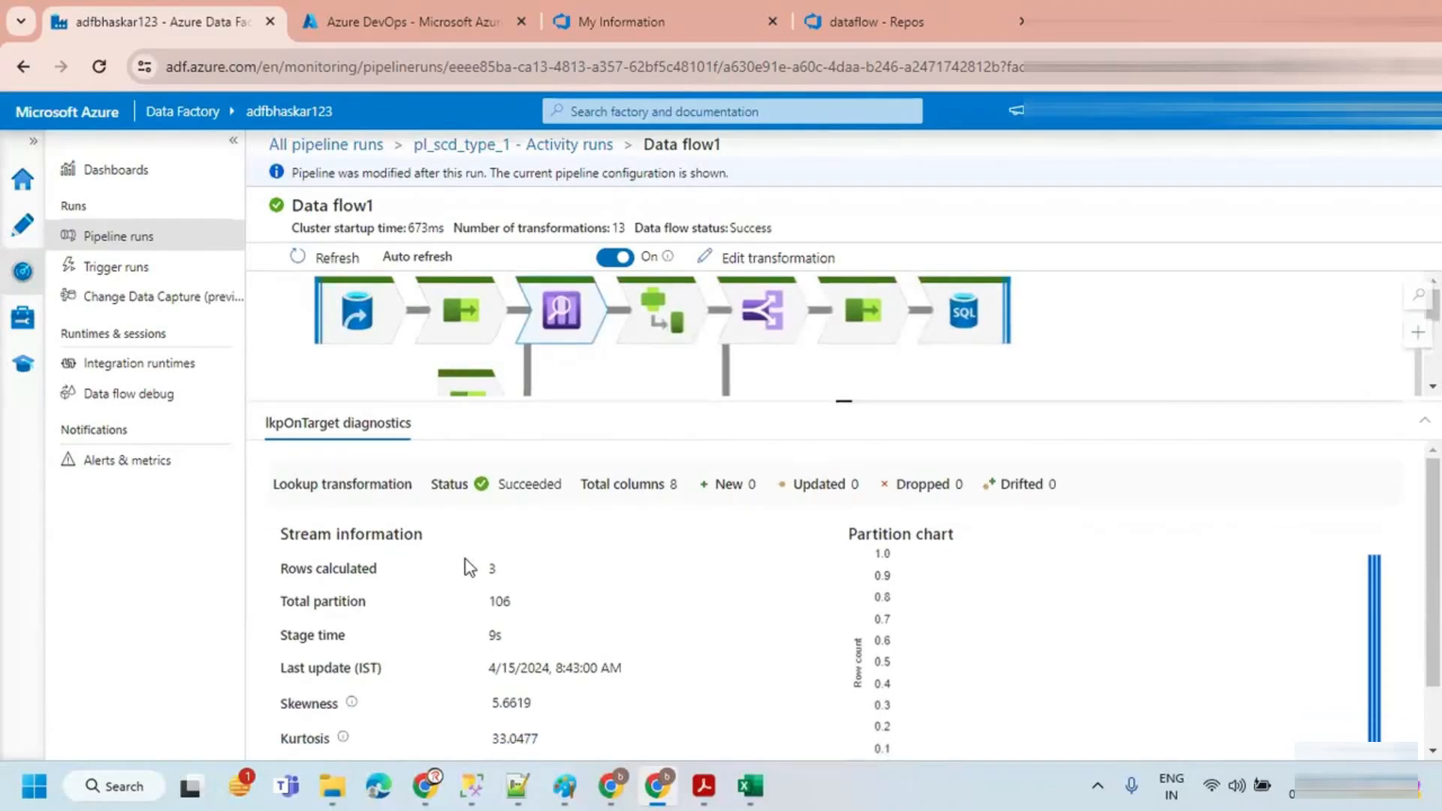
scroll(557, 606, "down", 1)
scroll(539, 622, "up", 1)
left_click(477, 314)
left_click(353, 308)
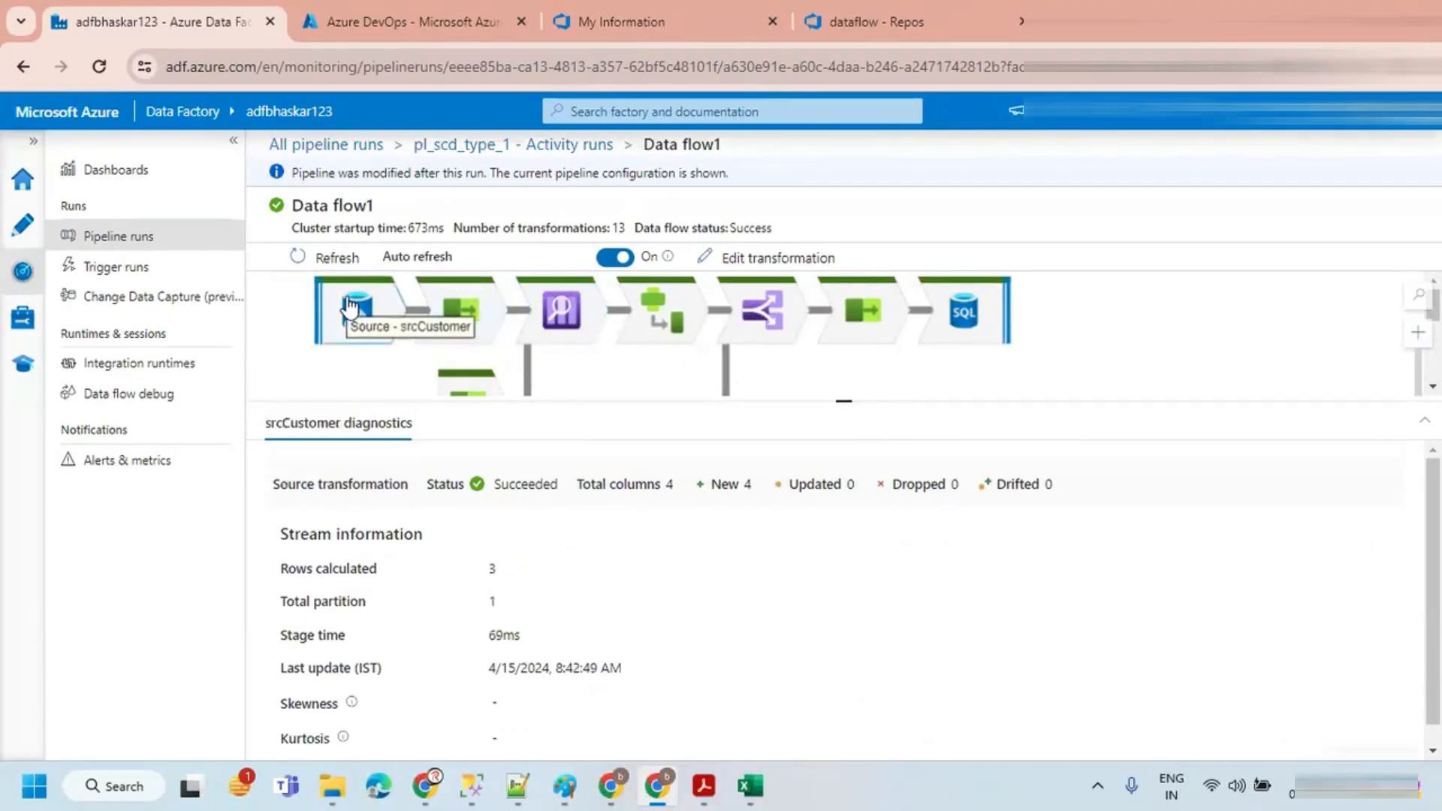
left_click(479, 314)
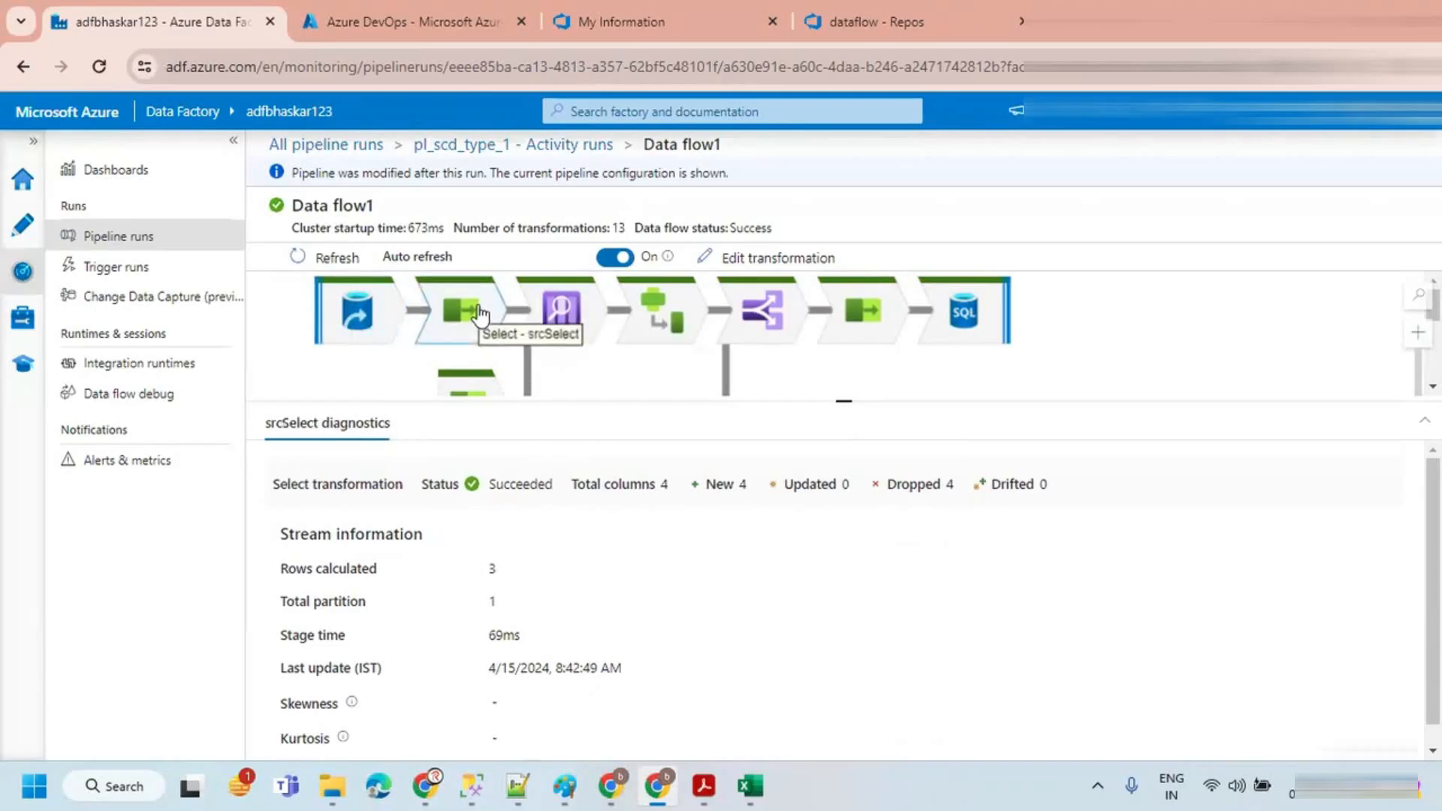
left_click(563, 311)
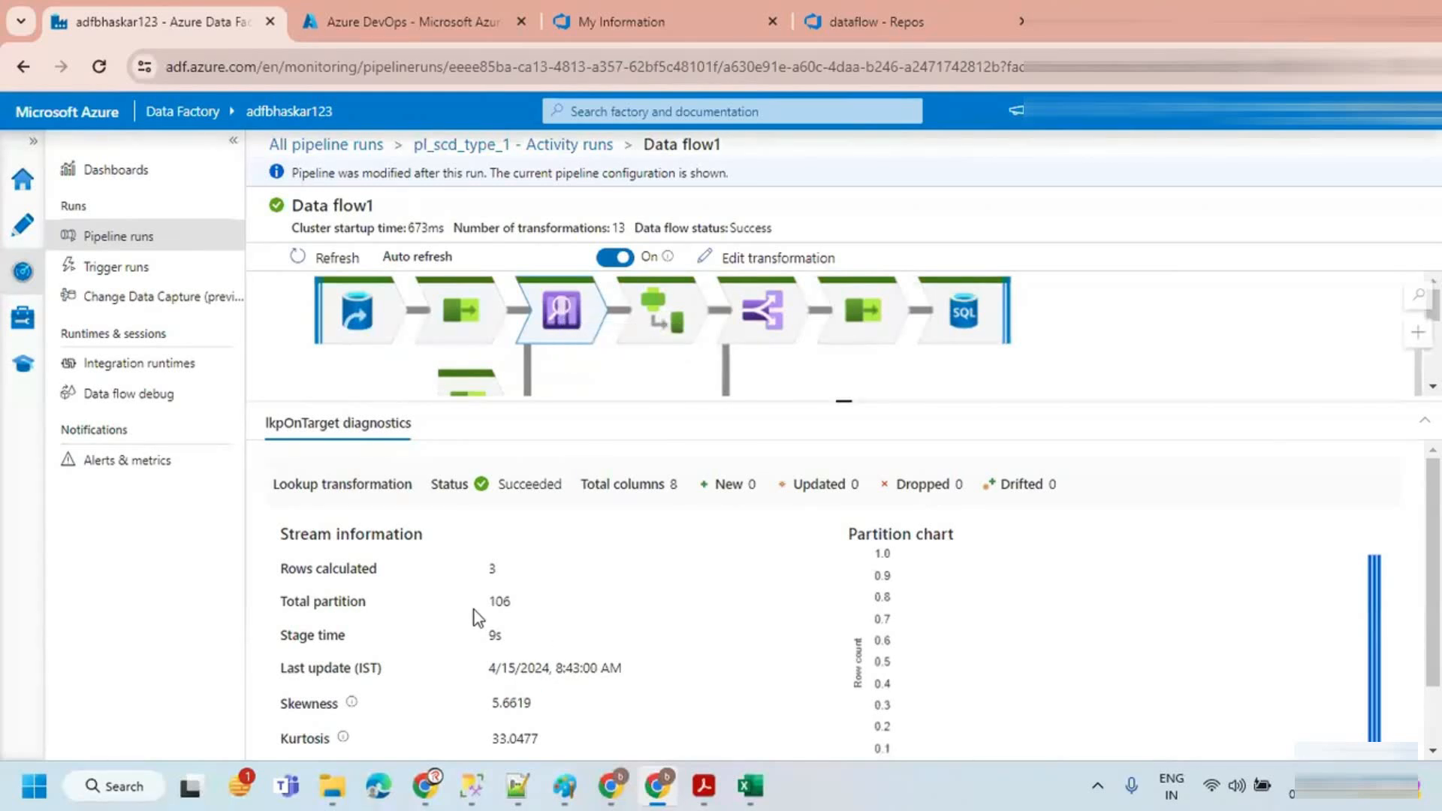
double_click(498, 602)
left_click_drag(795, 404, 796, 440)
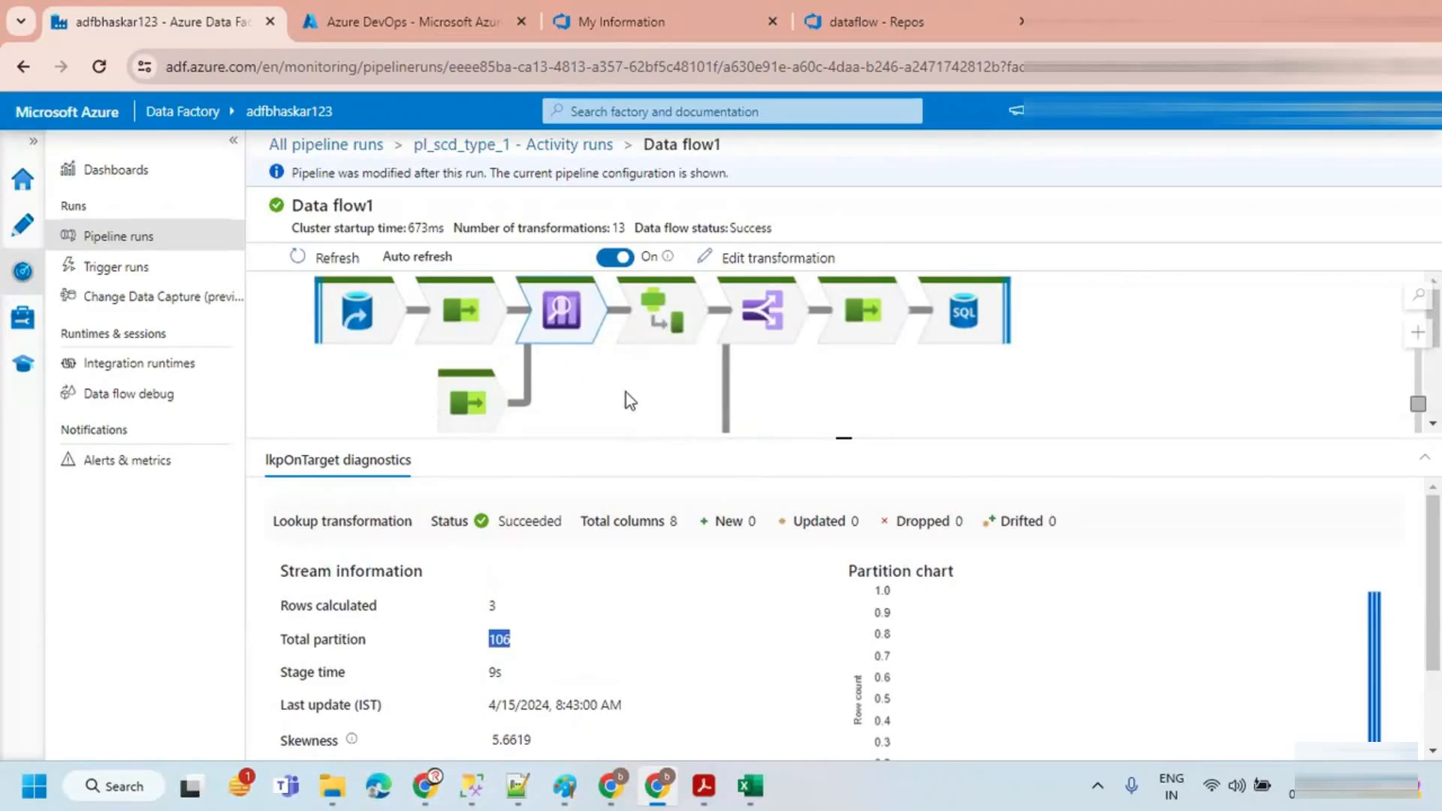
scroll(624, 392, "down", 1)
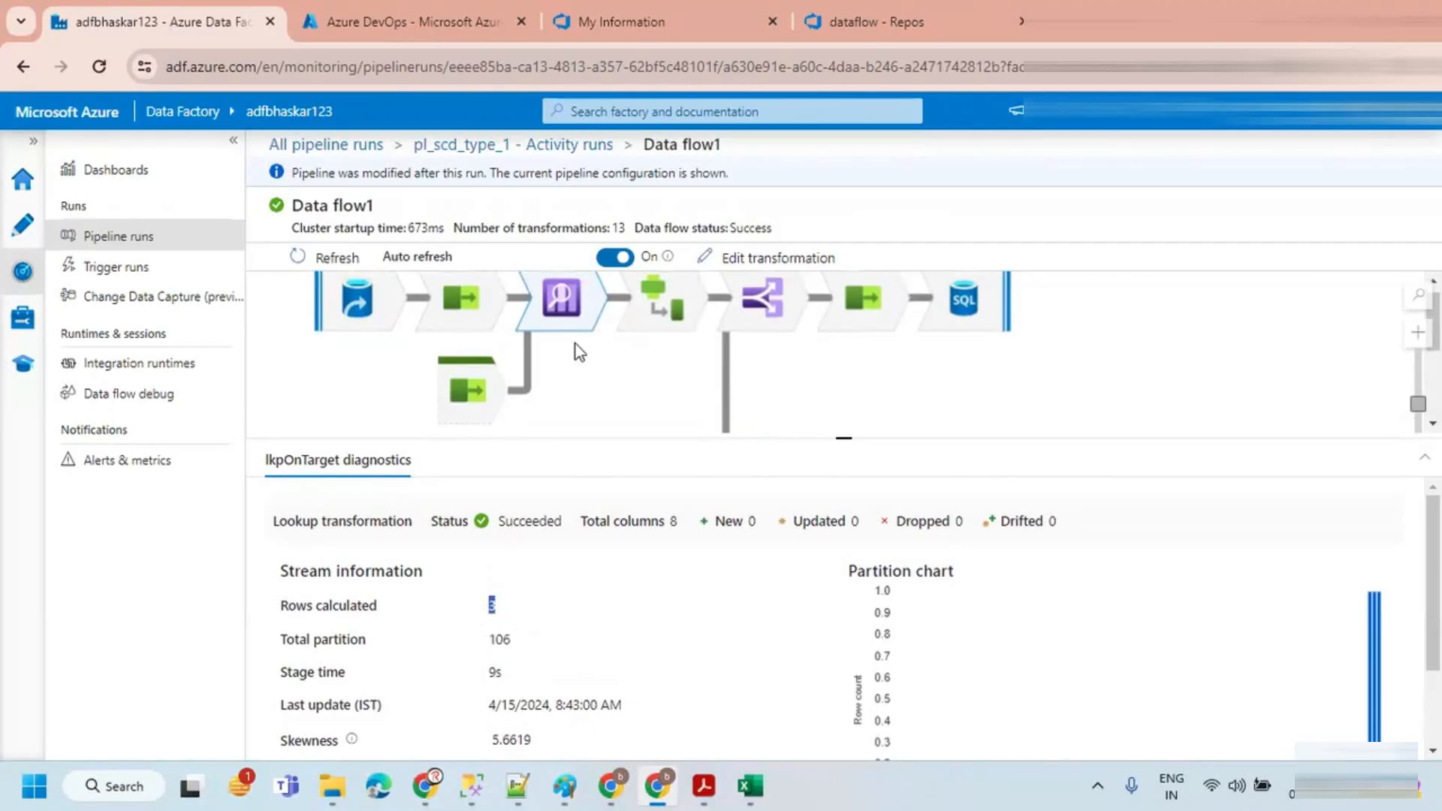
Step: Inspect the diagnostics of the NewOrExisted, split1 and ModifiedRecds transformations along the update branch
left_click_drag(595, 392, 586, 414)
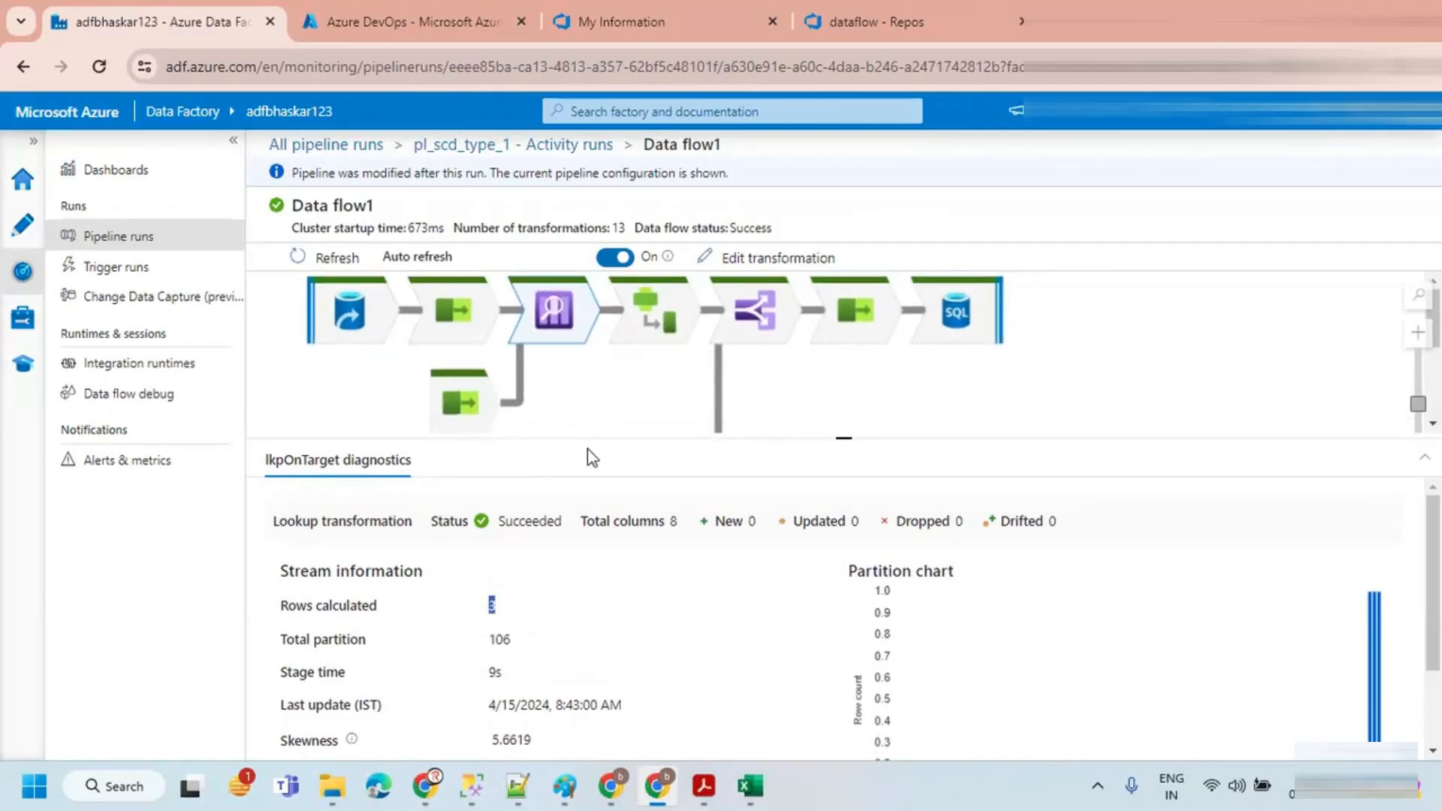
left_click(653, 335)
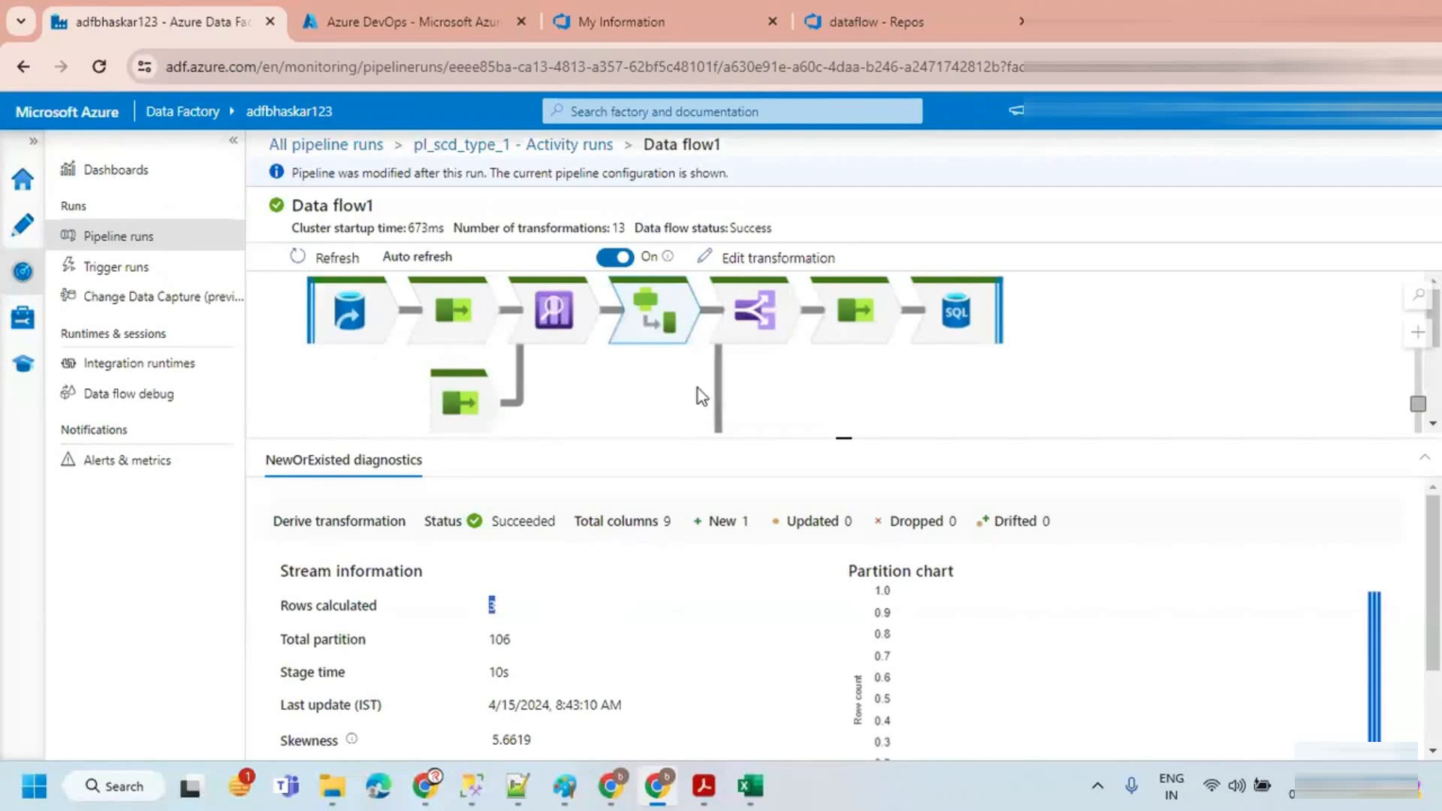
left_click_drag(717, 438, 715, 511)
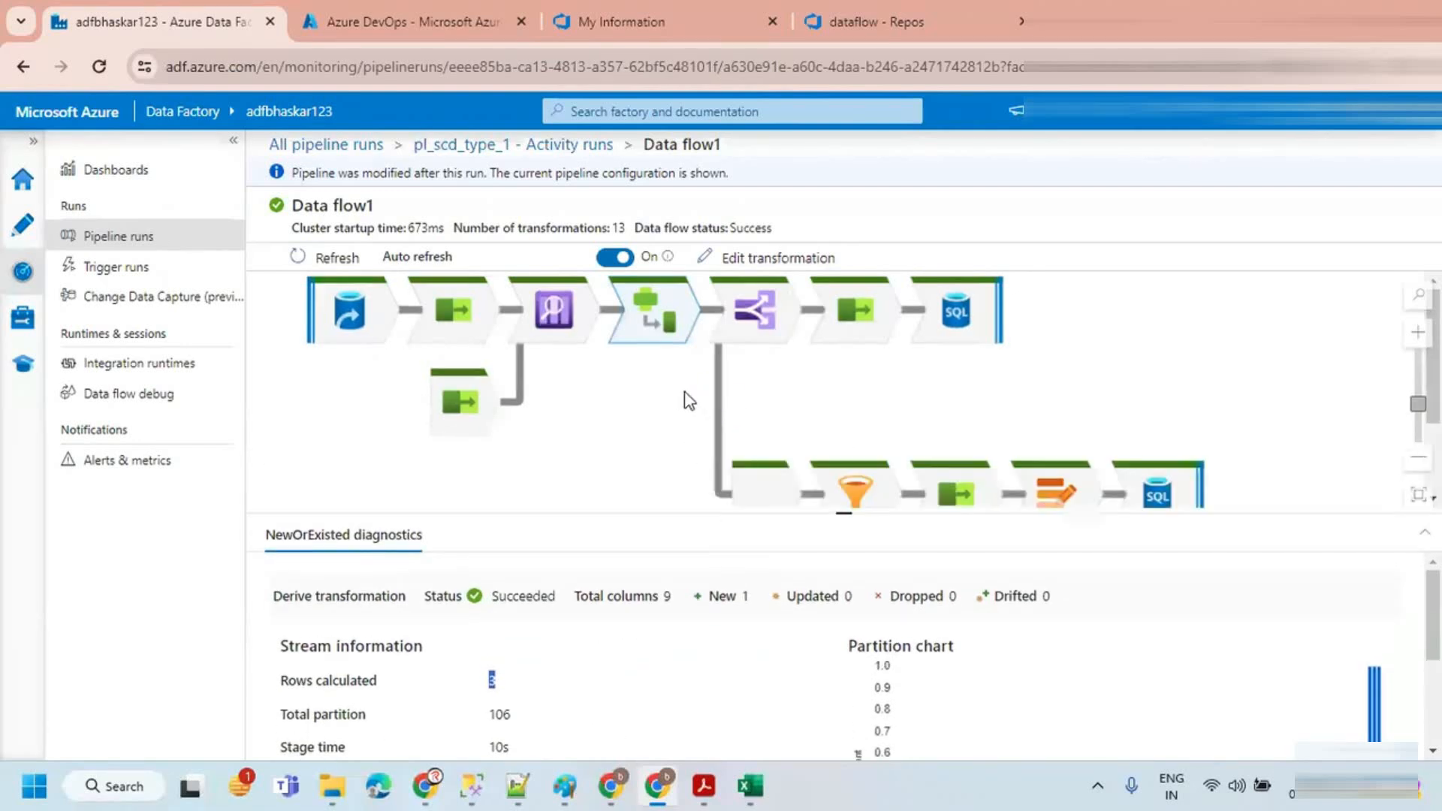
left_click(753, 315)
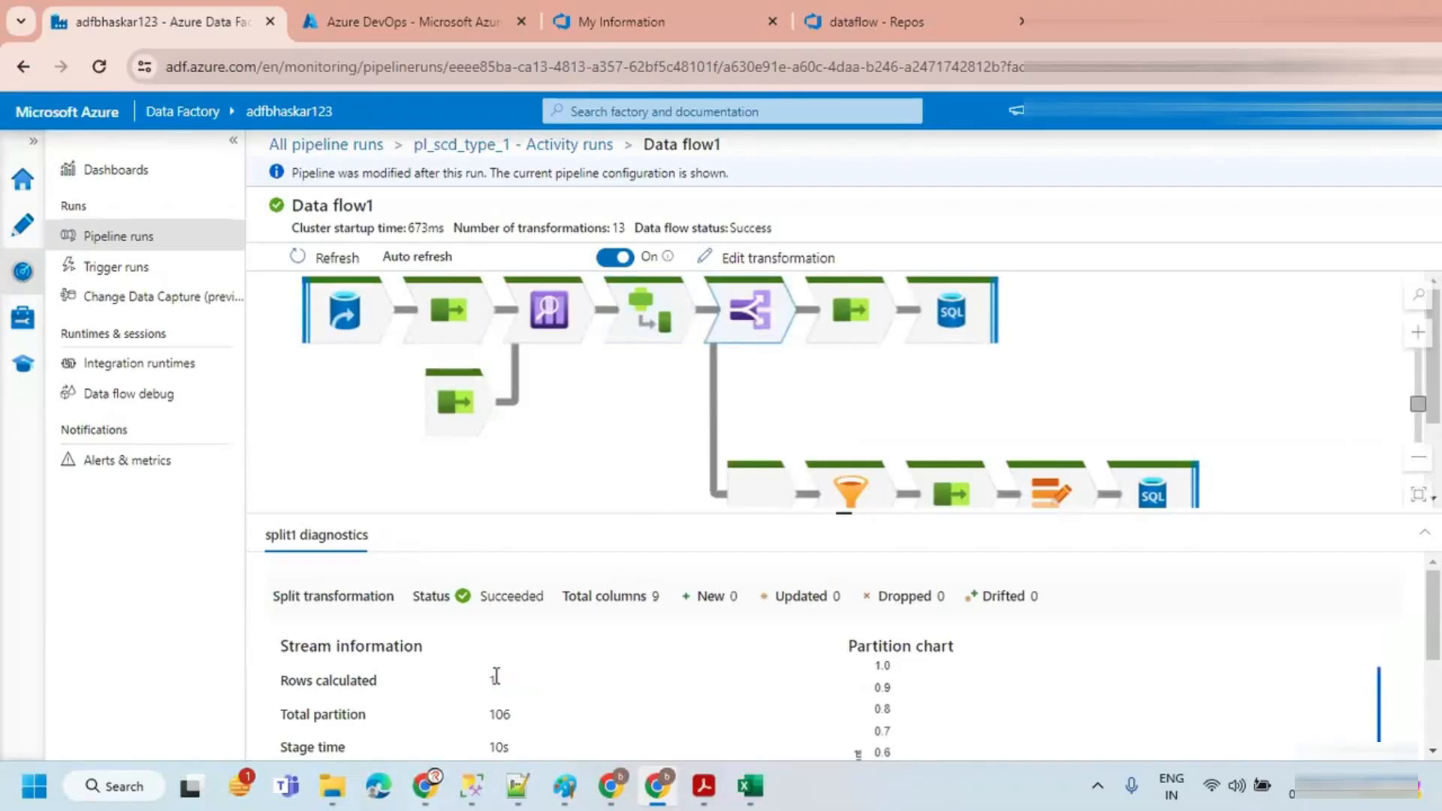
left_click(755, 488)
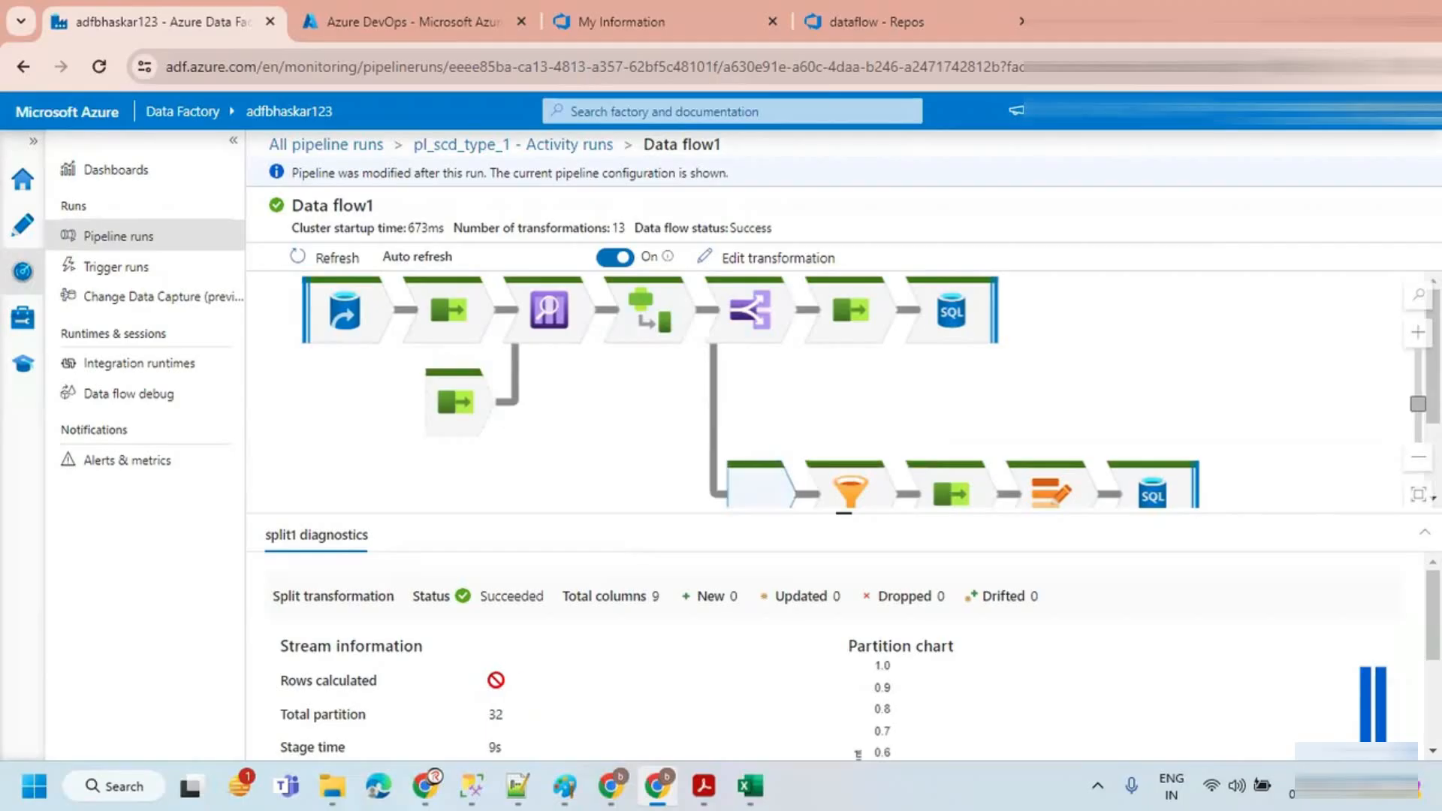
scroll(627, 434, "down", 2)
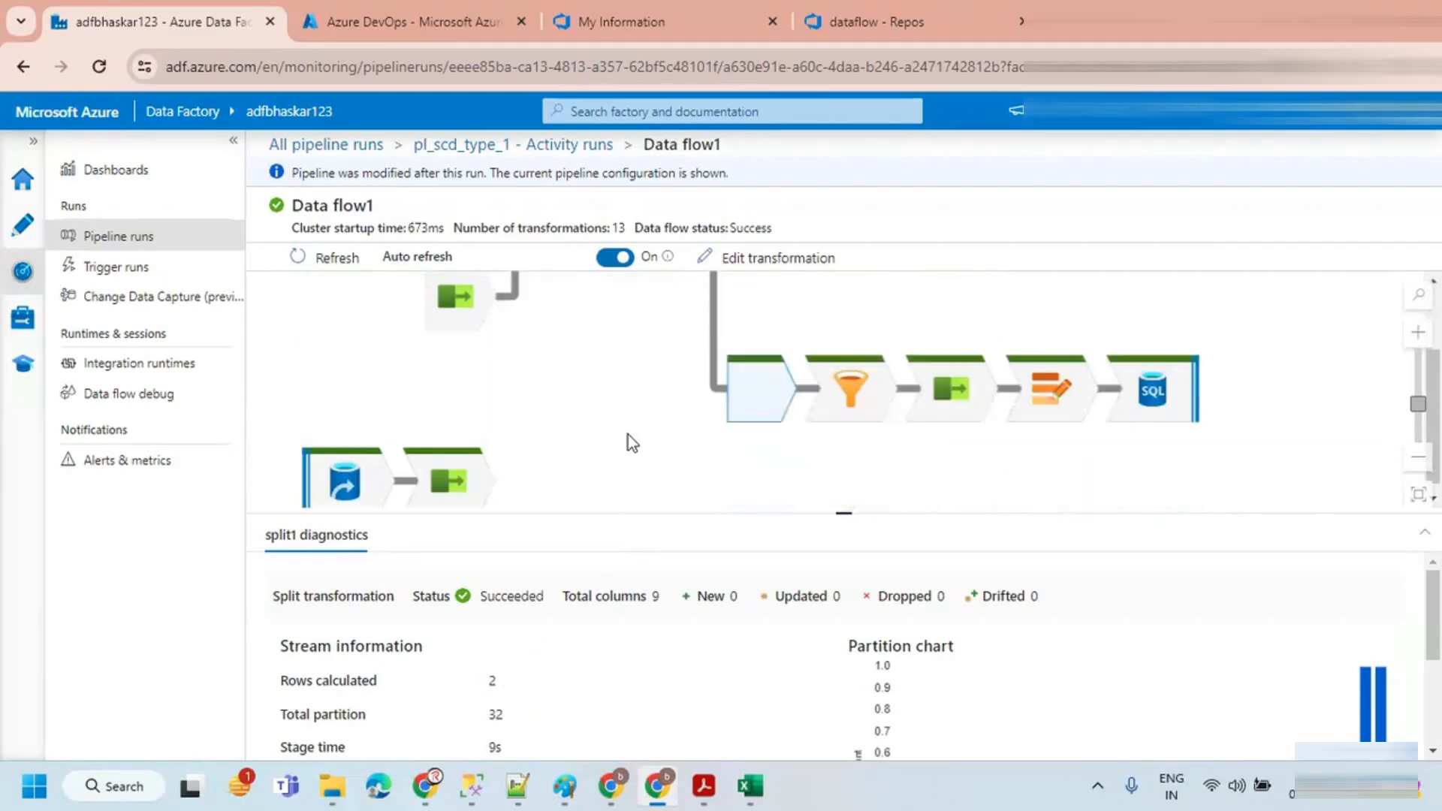
left_click(851, 389)
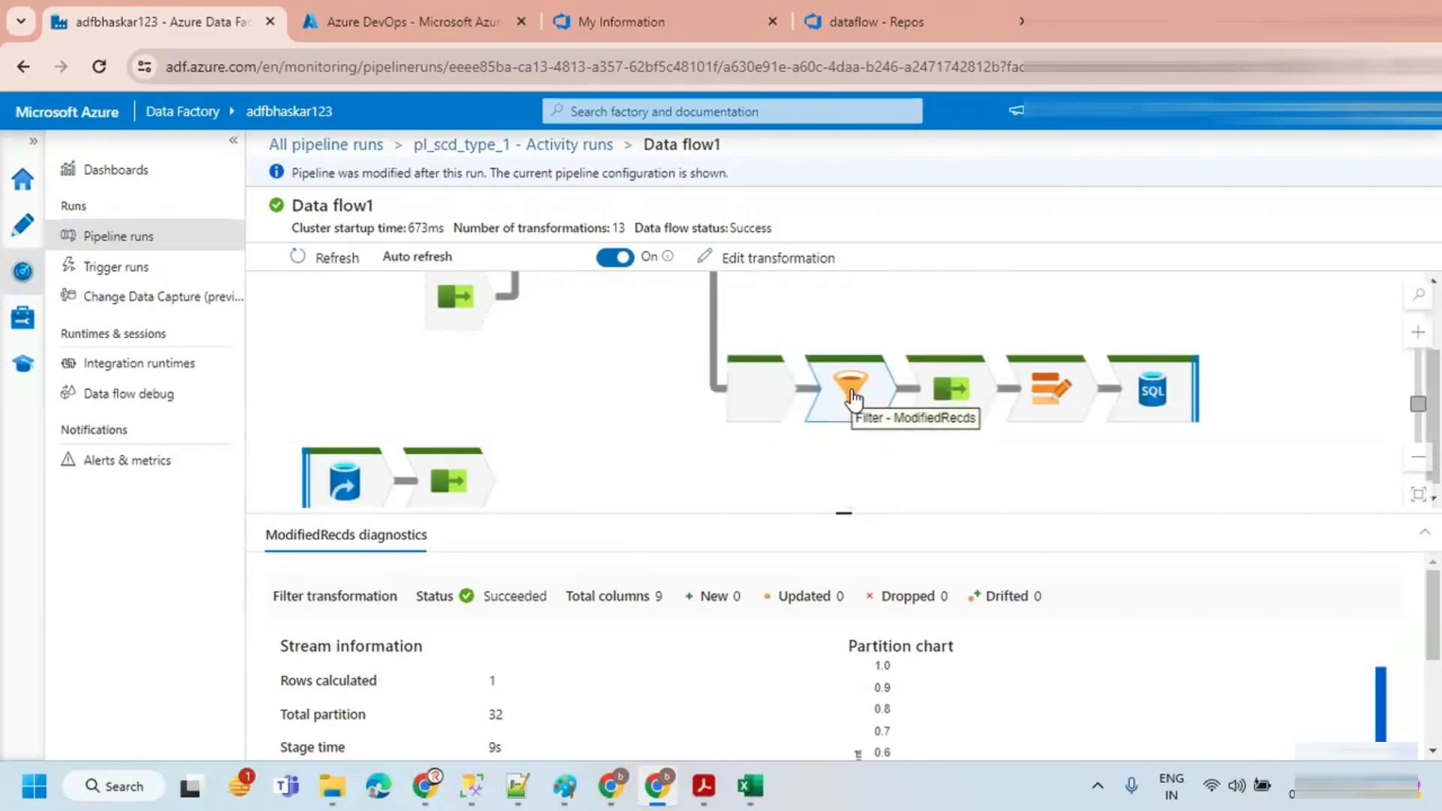
left_click(758, 404)
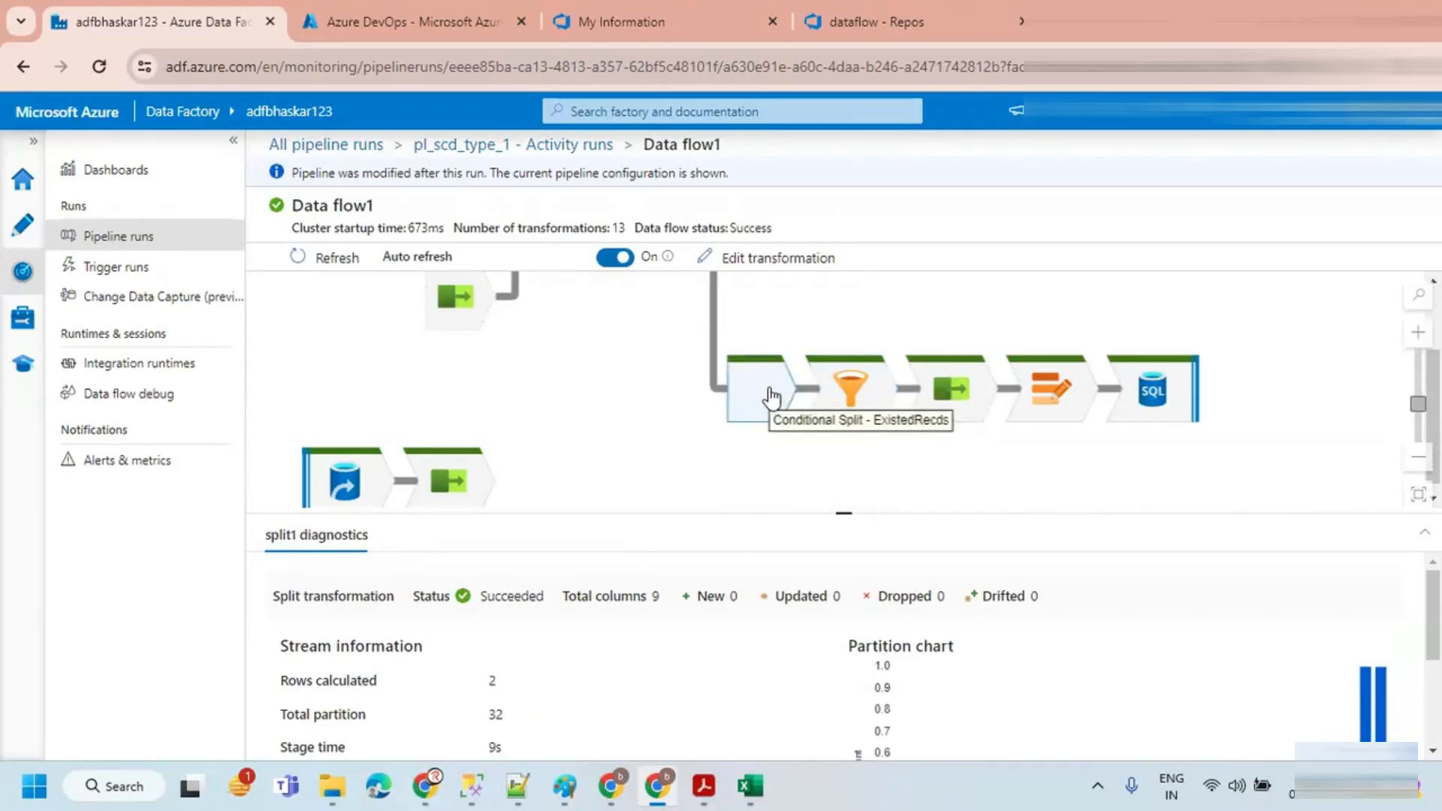
left_click(844, 391)
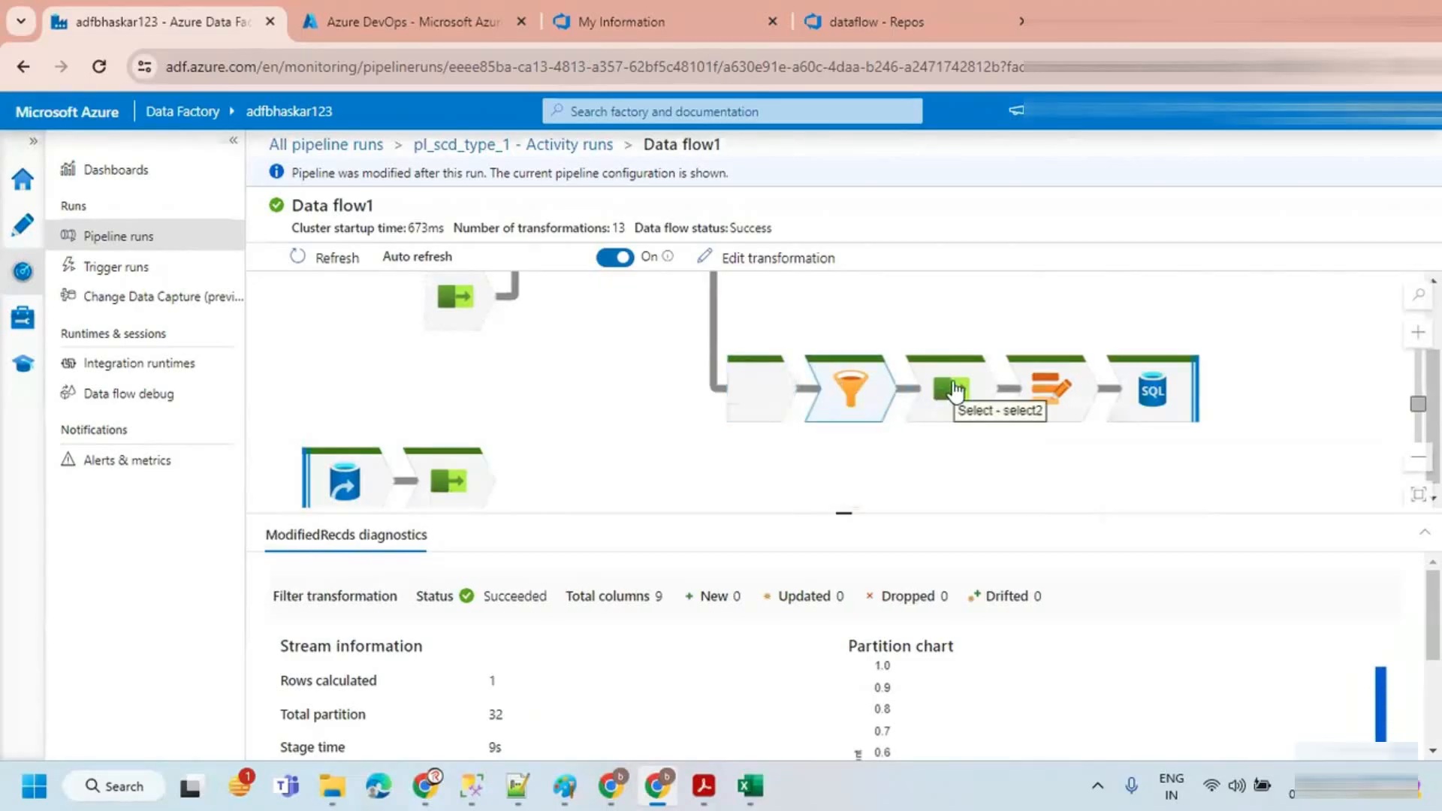
left_click_drag(958, 319, 907, 421)
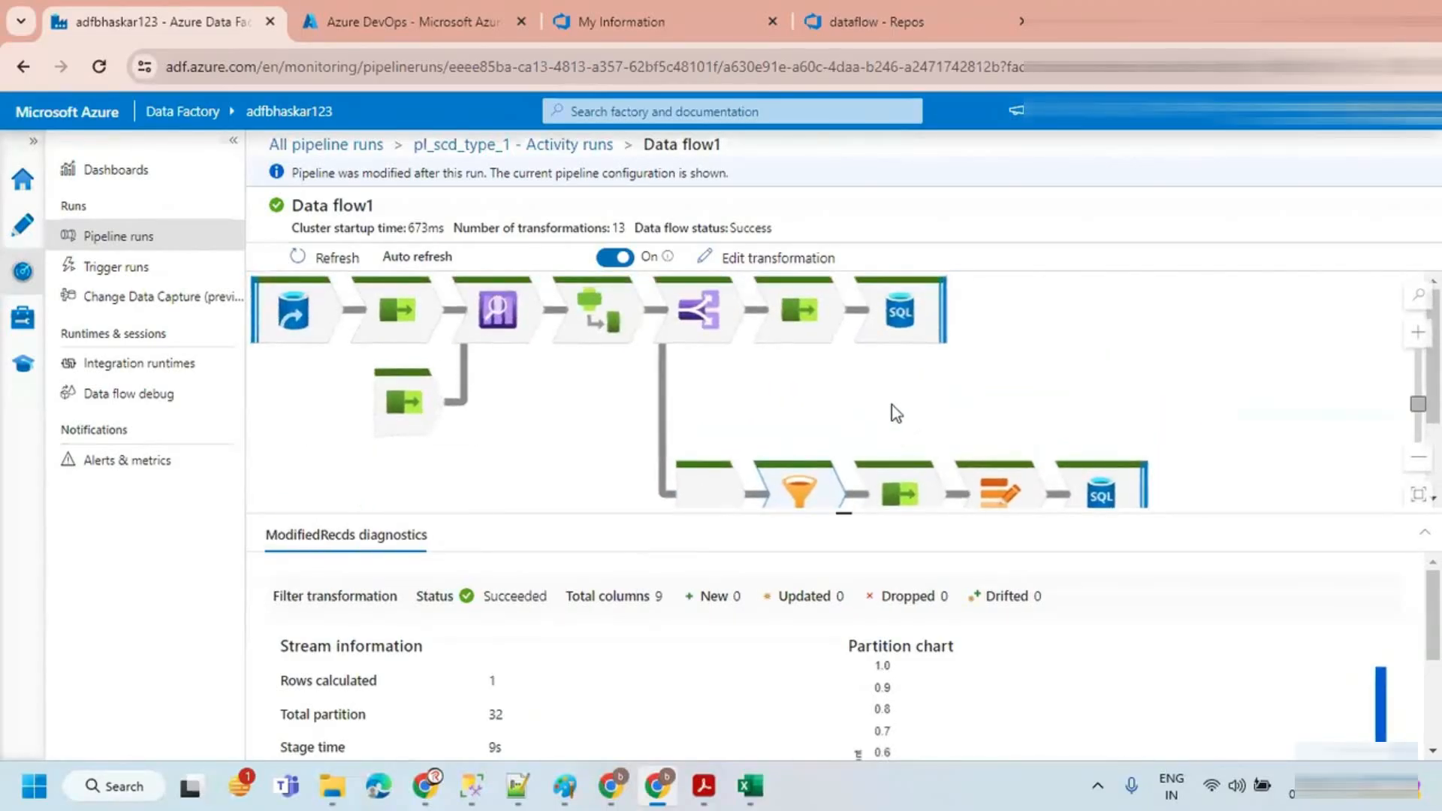
scroll(658, 665, "down", 1)
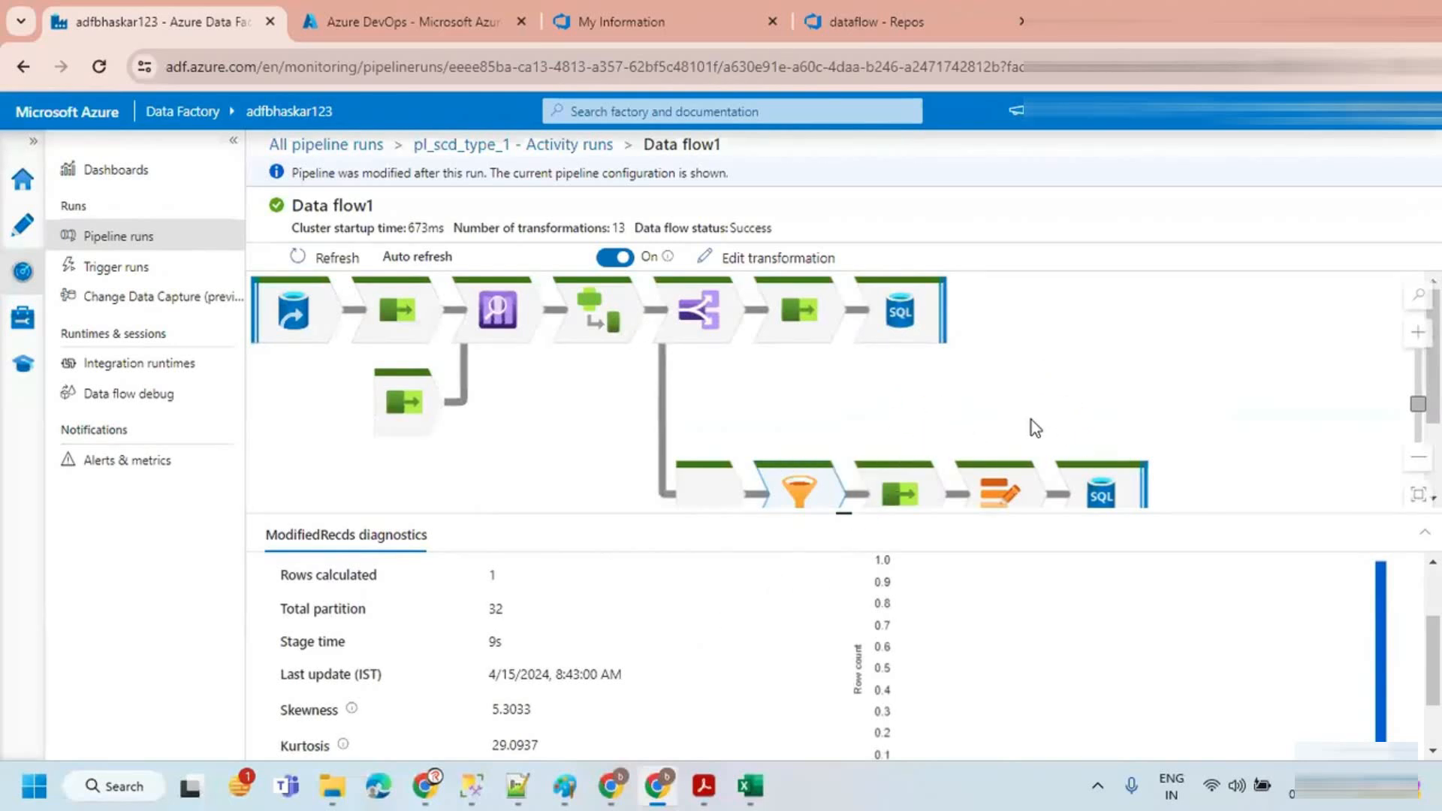
left_click_drag(1071, 386, 1075, 432)
left_click_drag(858, 516, 861, 615)
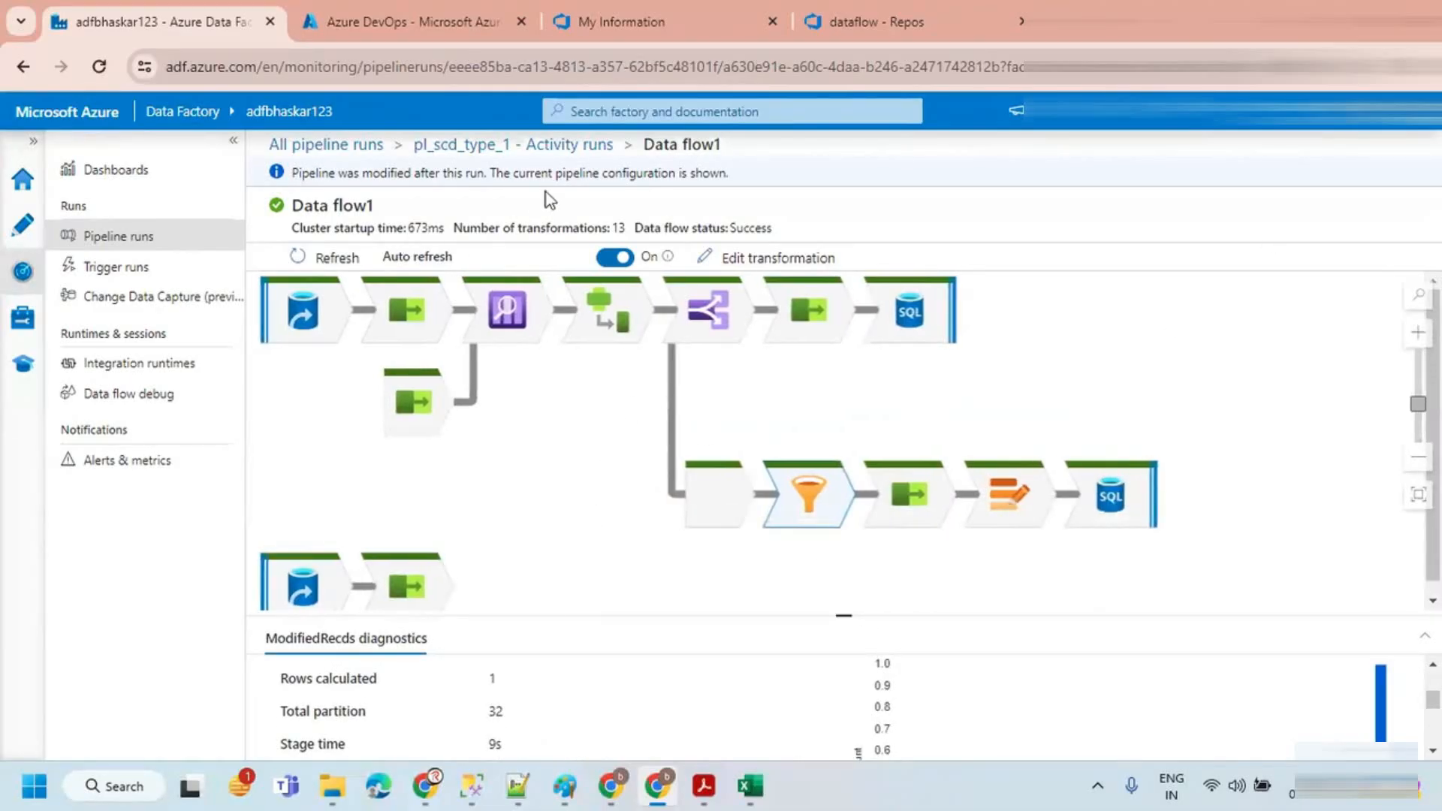
Step: Return from monitoring to the pl_scd_type_1 pipeline authoring canvas
left_click(540, 146)
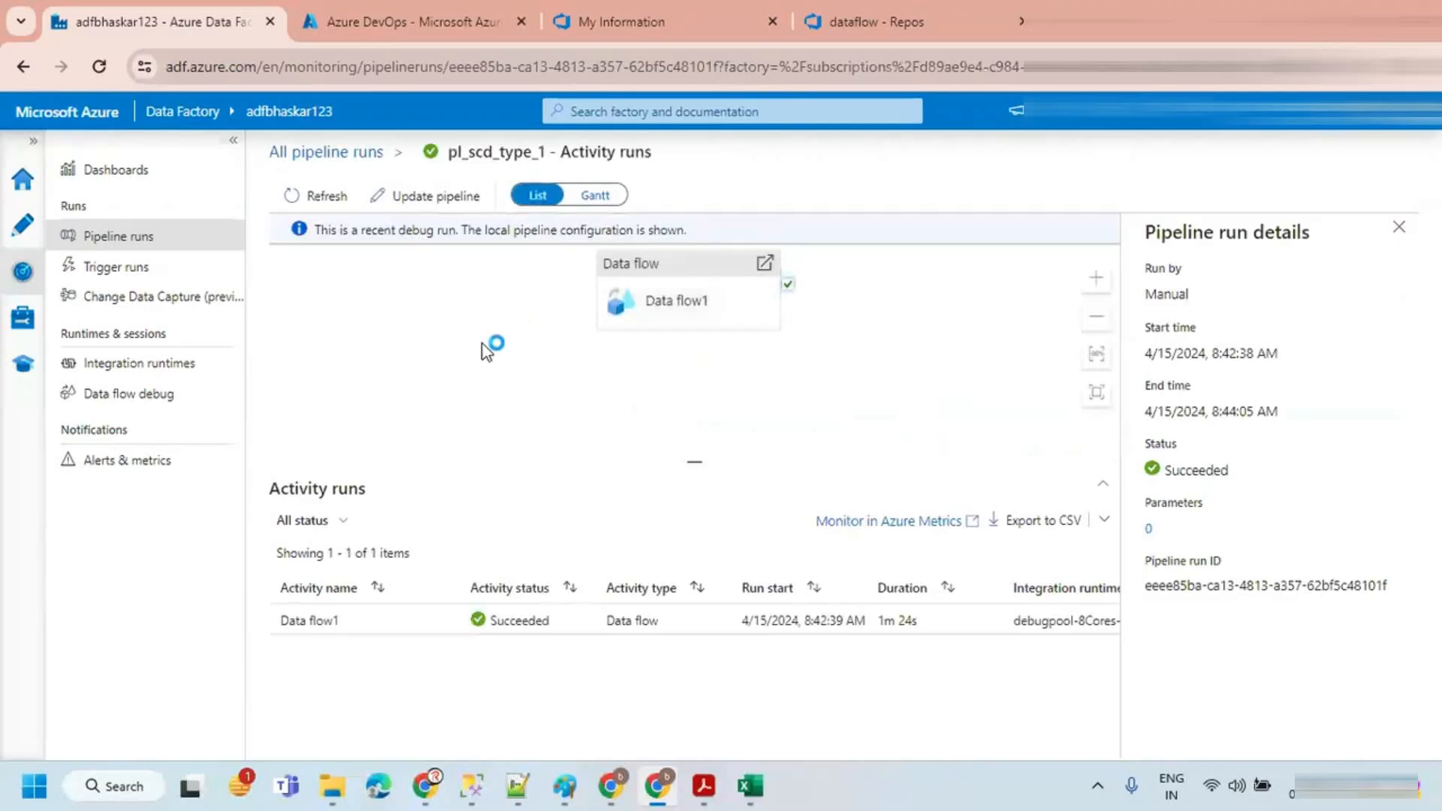
left_click(1398, 227)
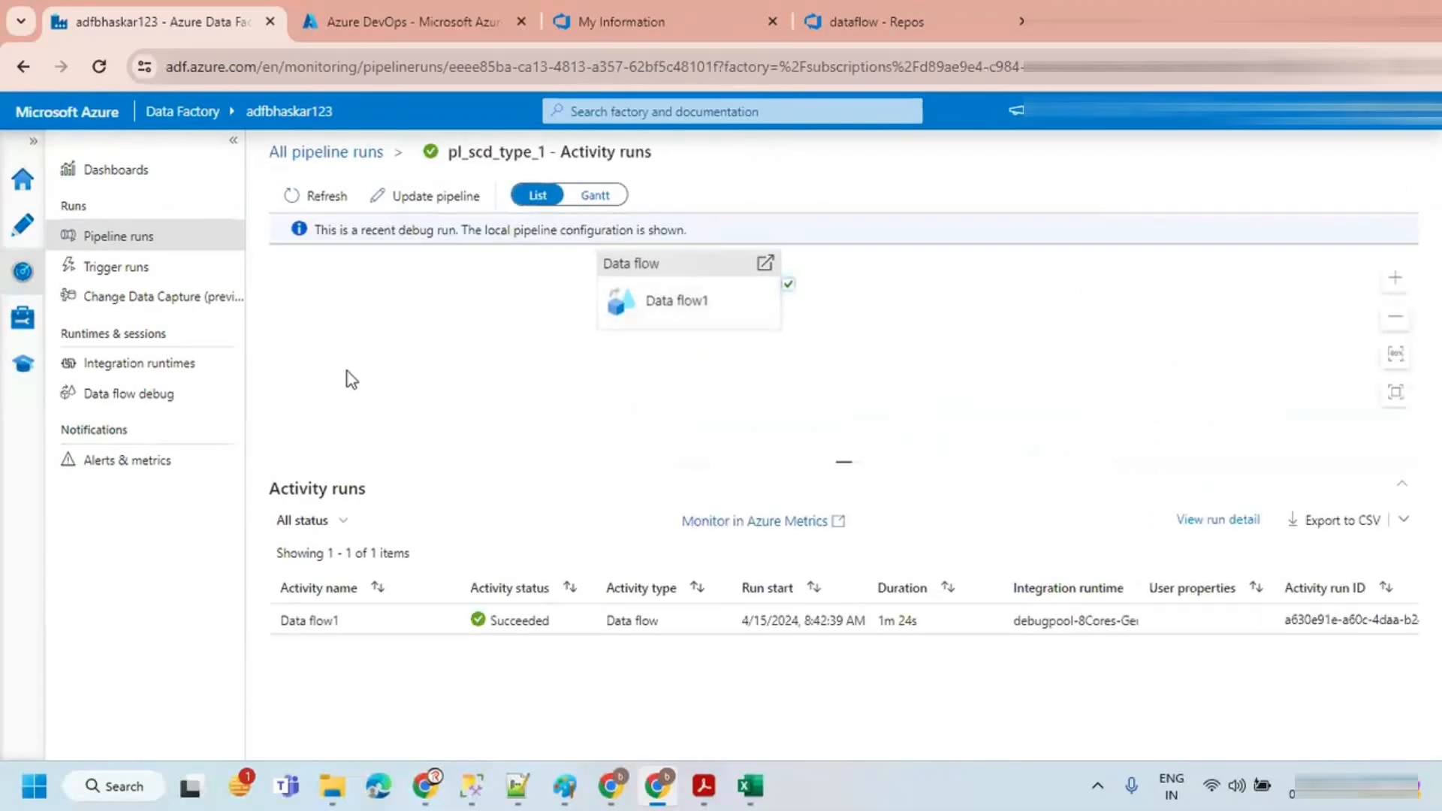
left_click(16, 239)
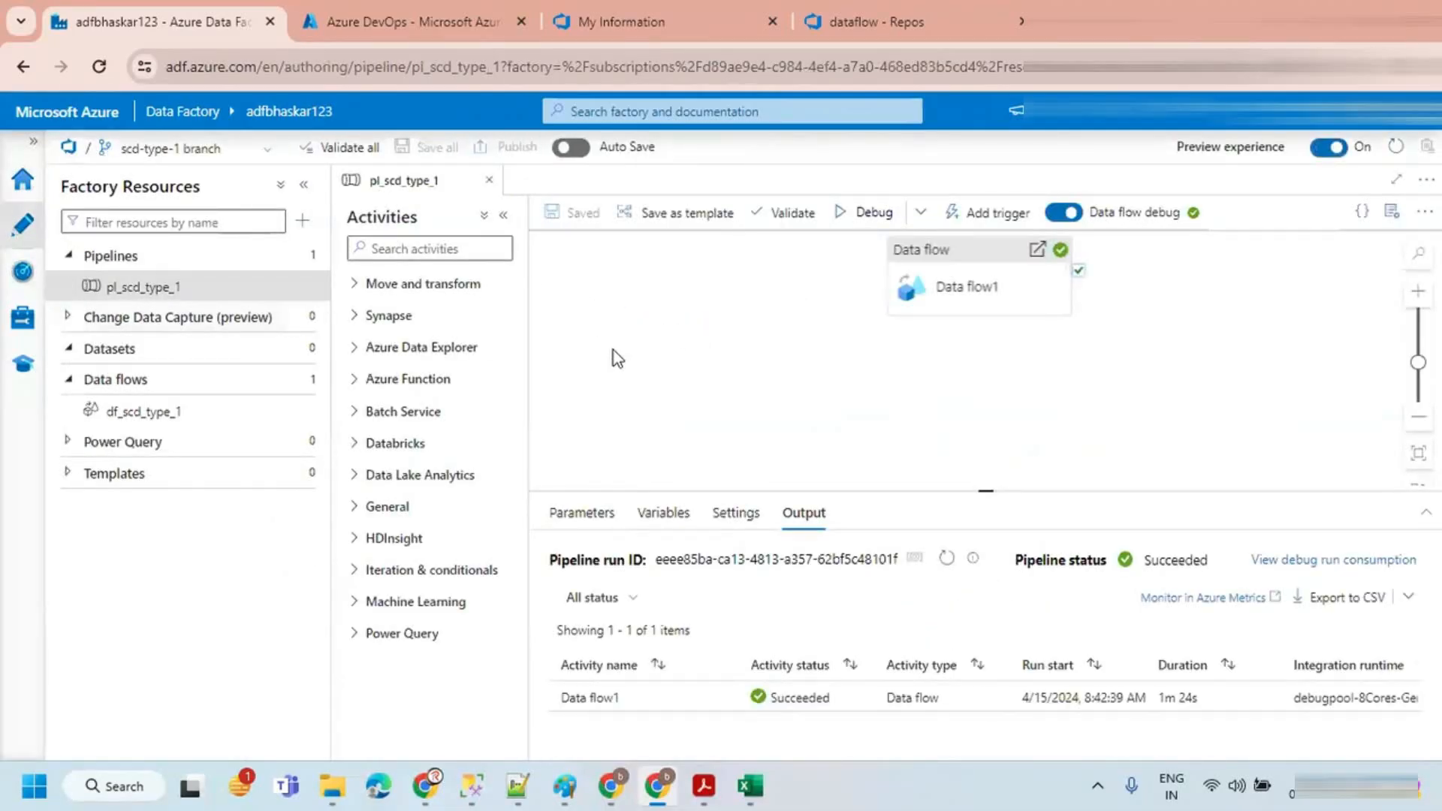
left_click(303, 184)
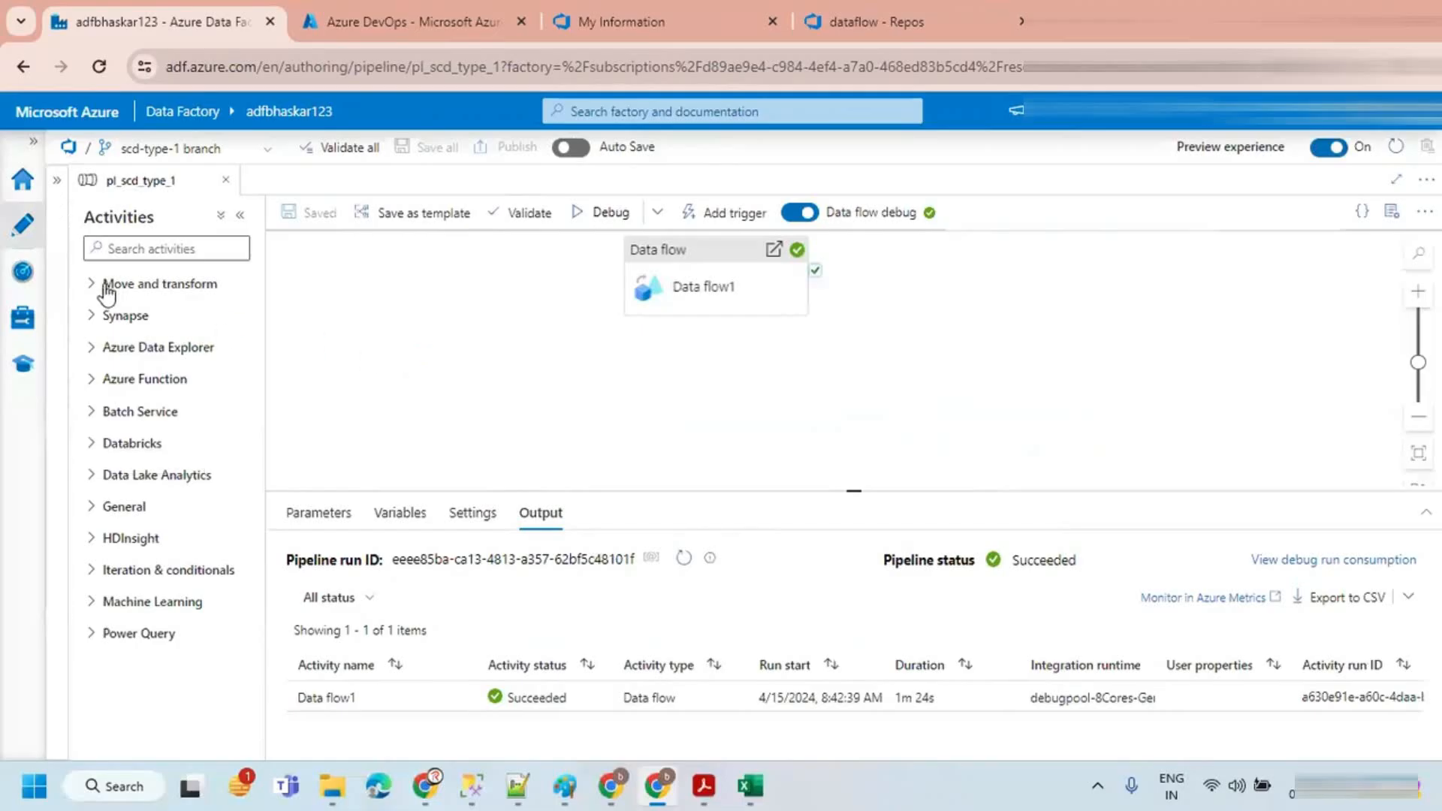
left_click(58, 183)
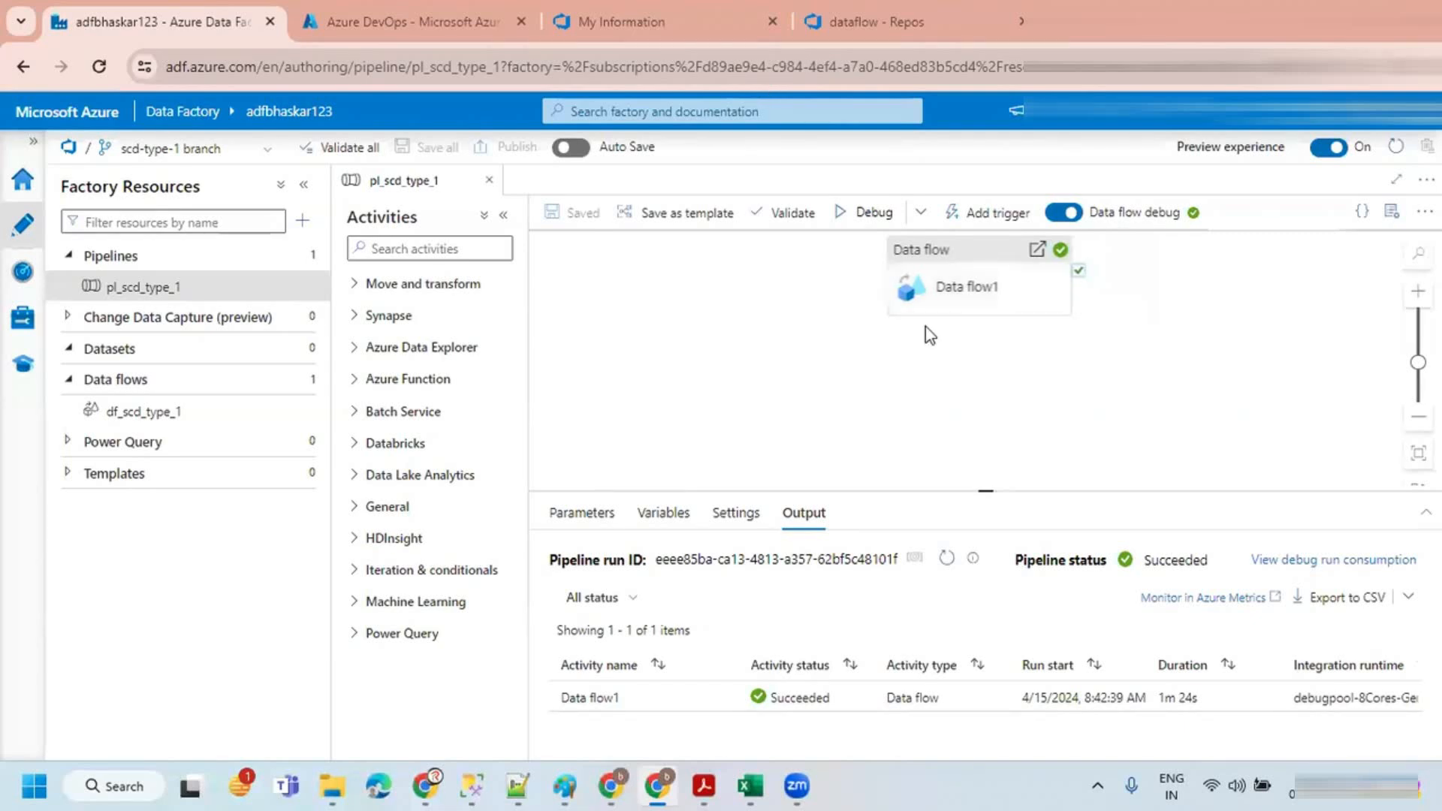
Step: Reposition the Data flow1 activity on the pipeline canvas and select it
left_click_drag(973, 282, 895, 295)
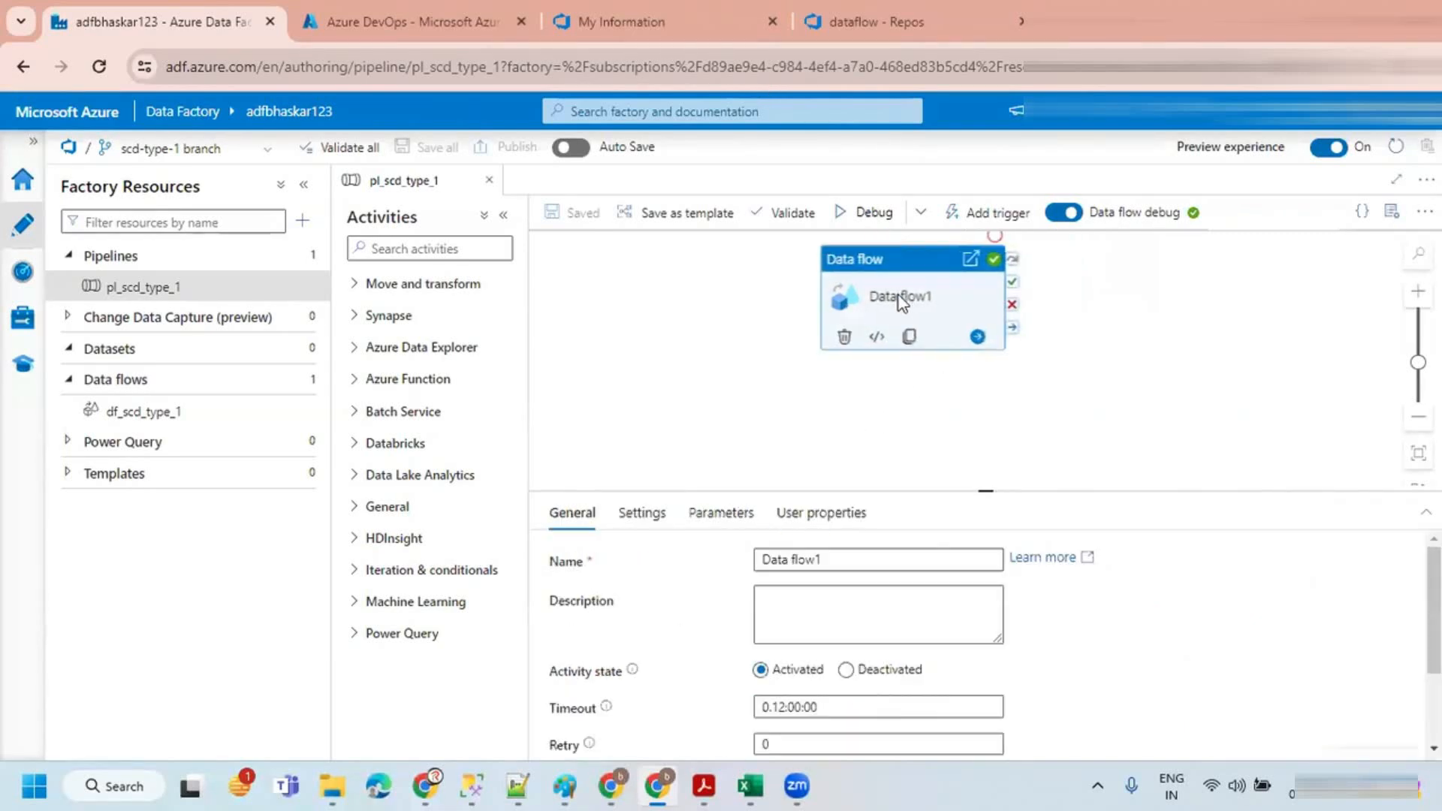
left_click(724, 350)
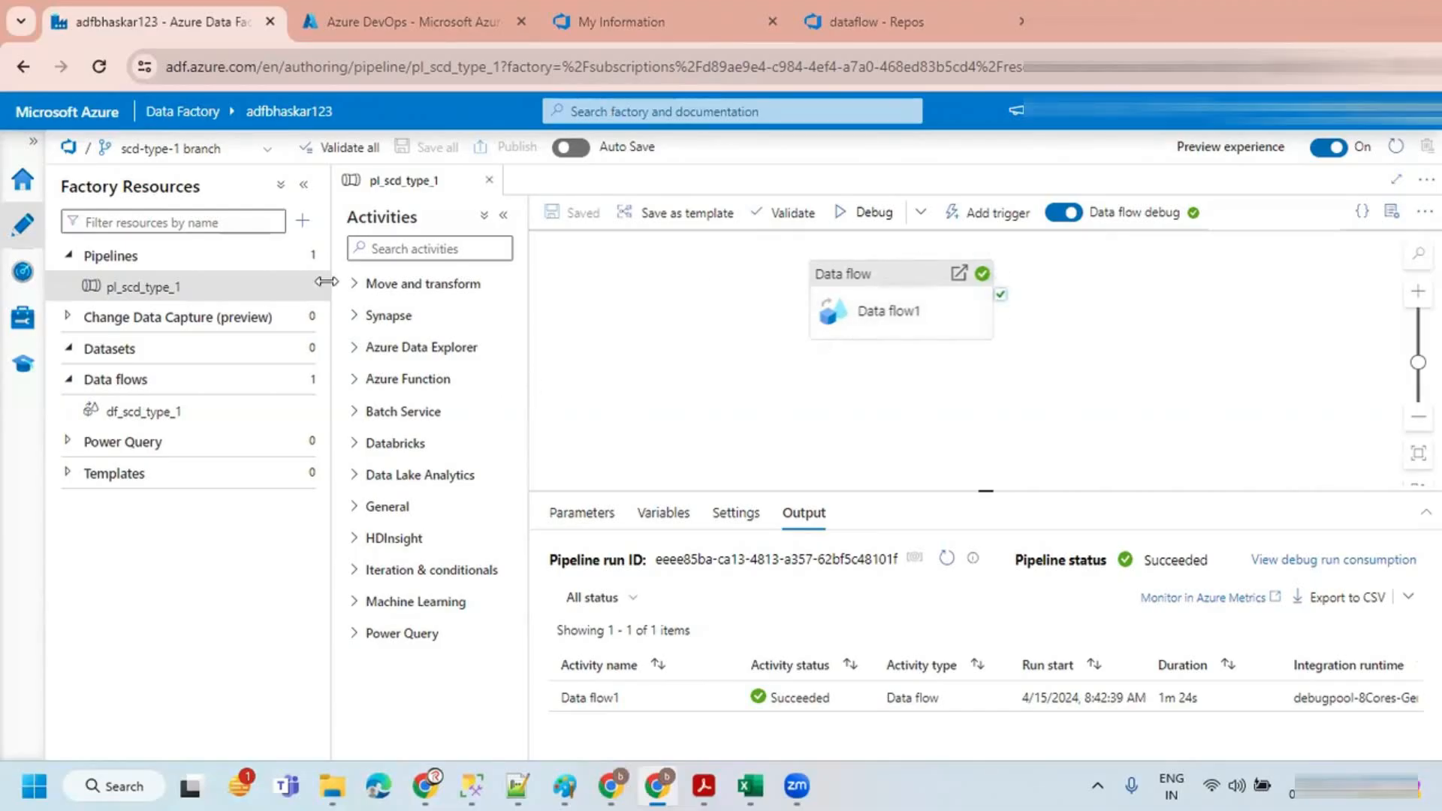
left_click(303, 185)
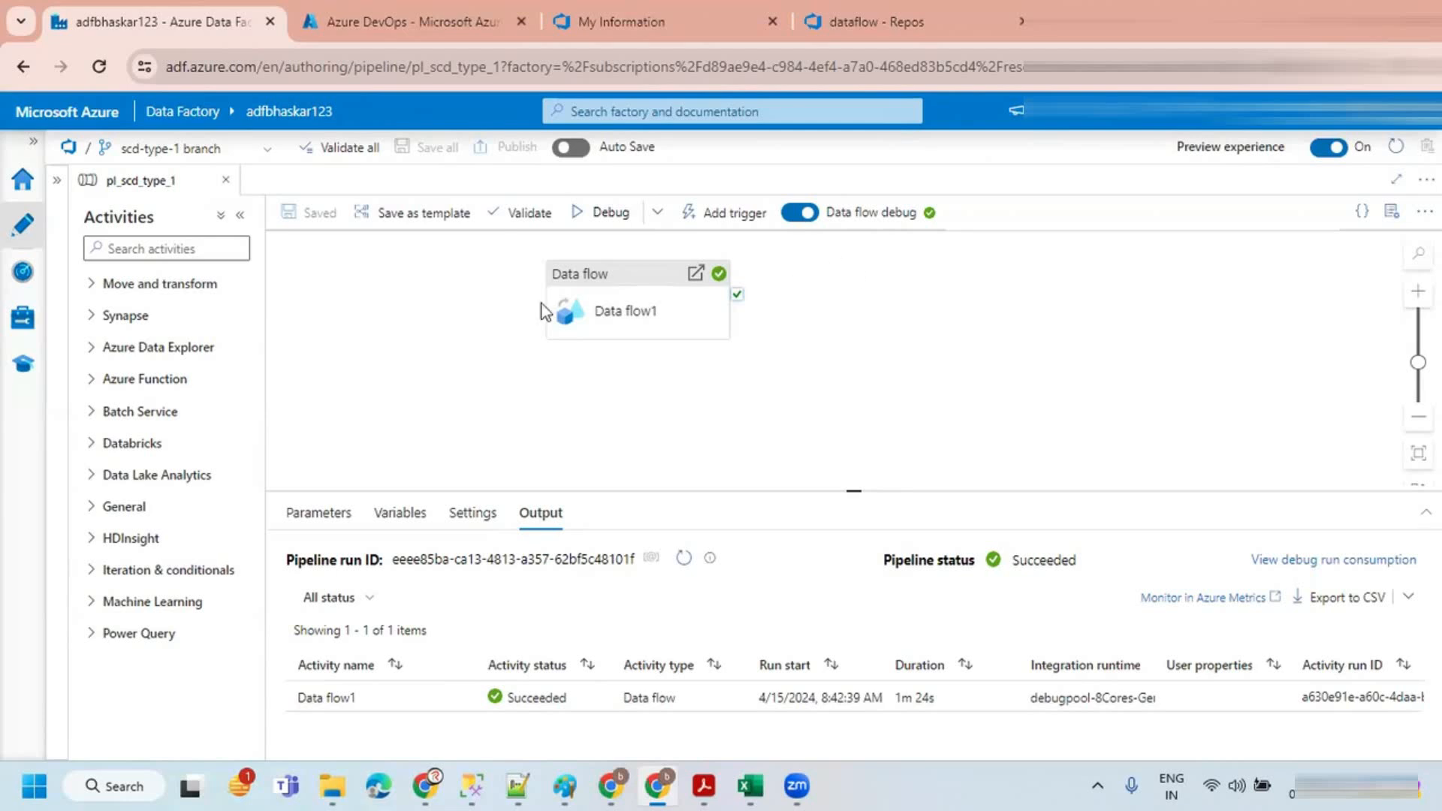
left_click(609, 294)
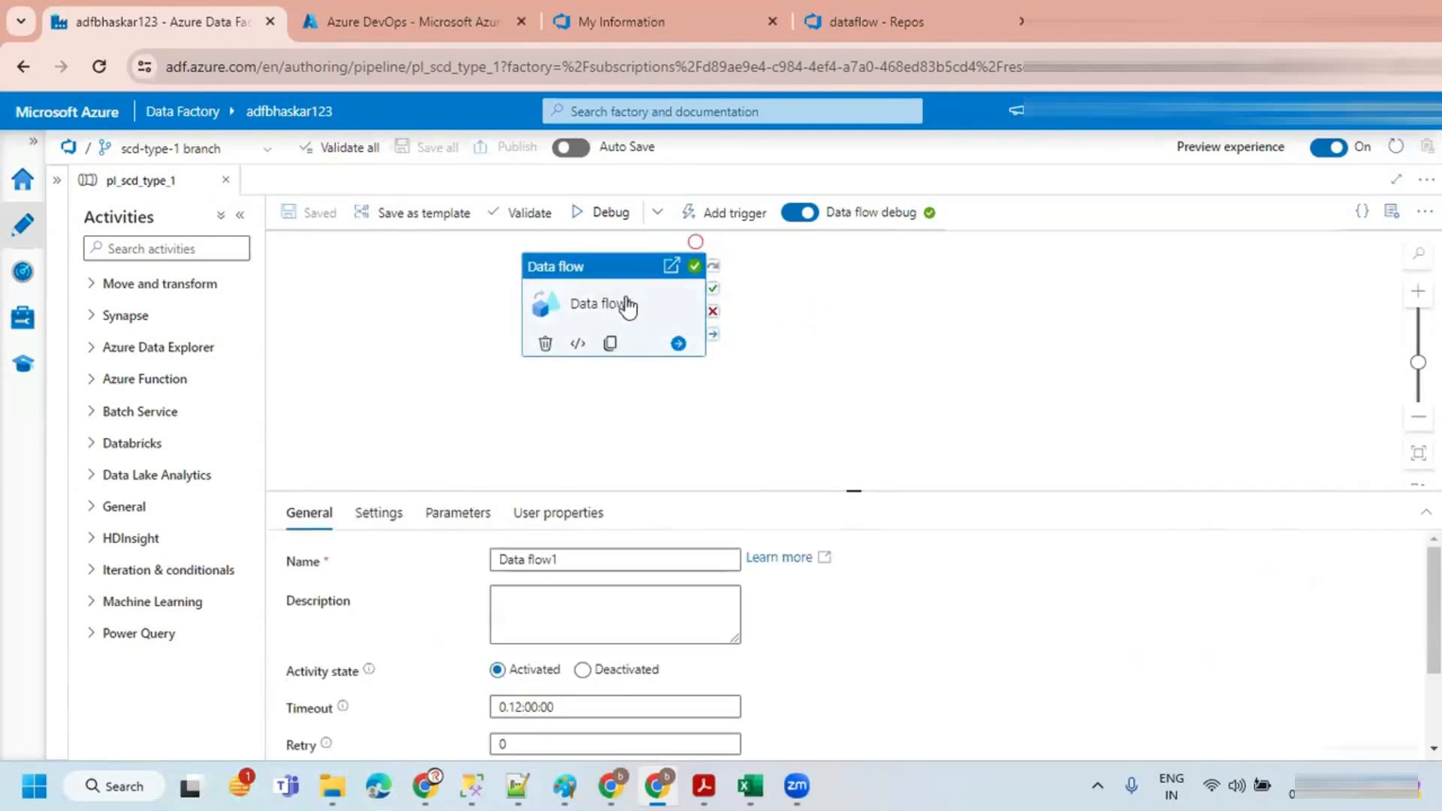
Step: Switch the factory from the scd-type-1 branch to live mode to compare resources, then return to Azure DevOps Git mode
left_click(857, 315)
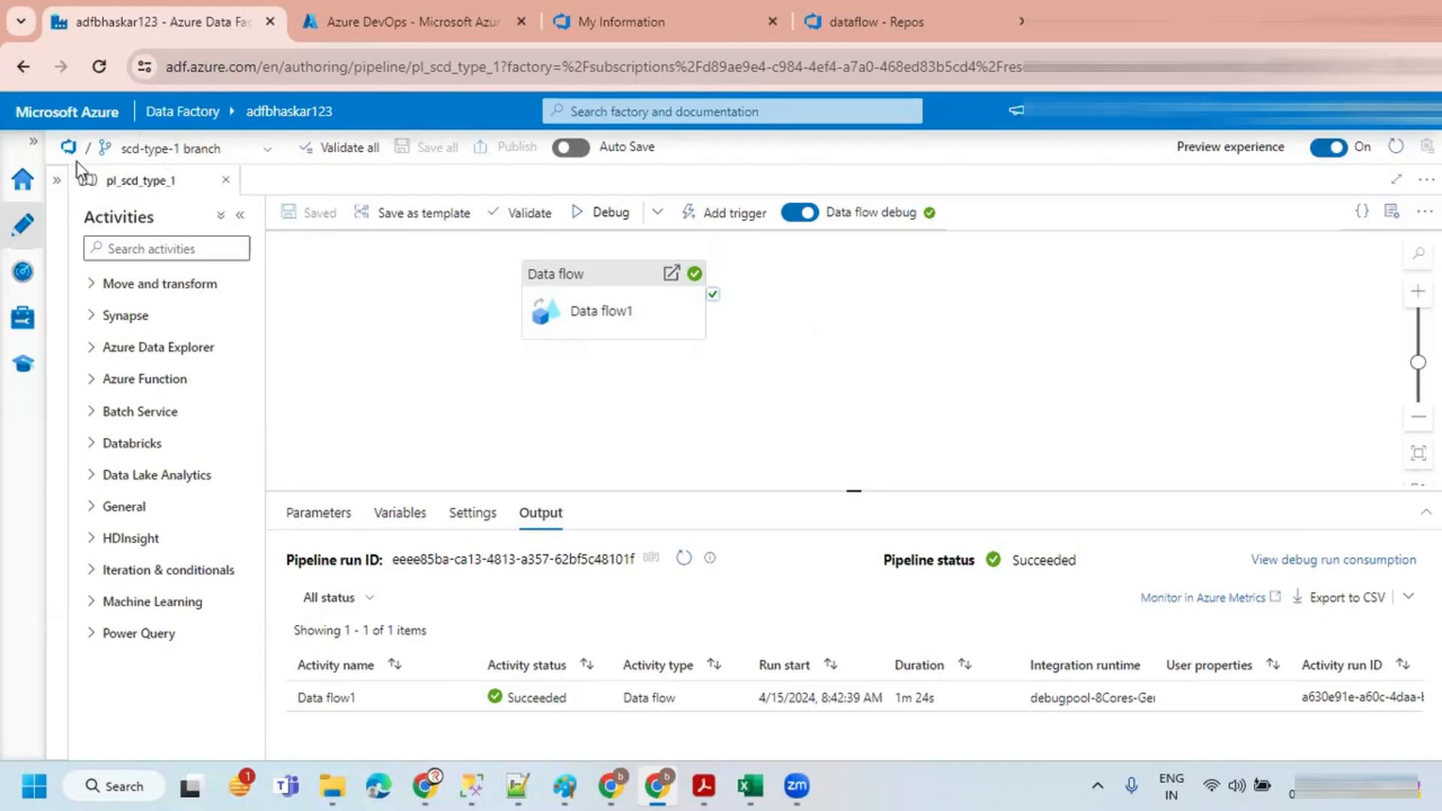
left_click(196, 159)
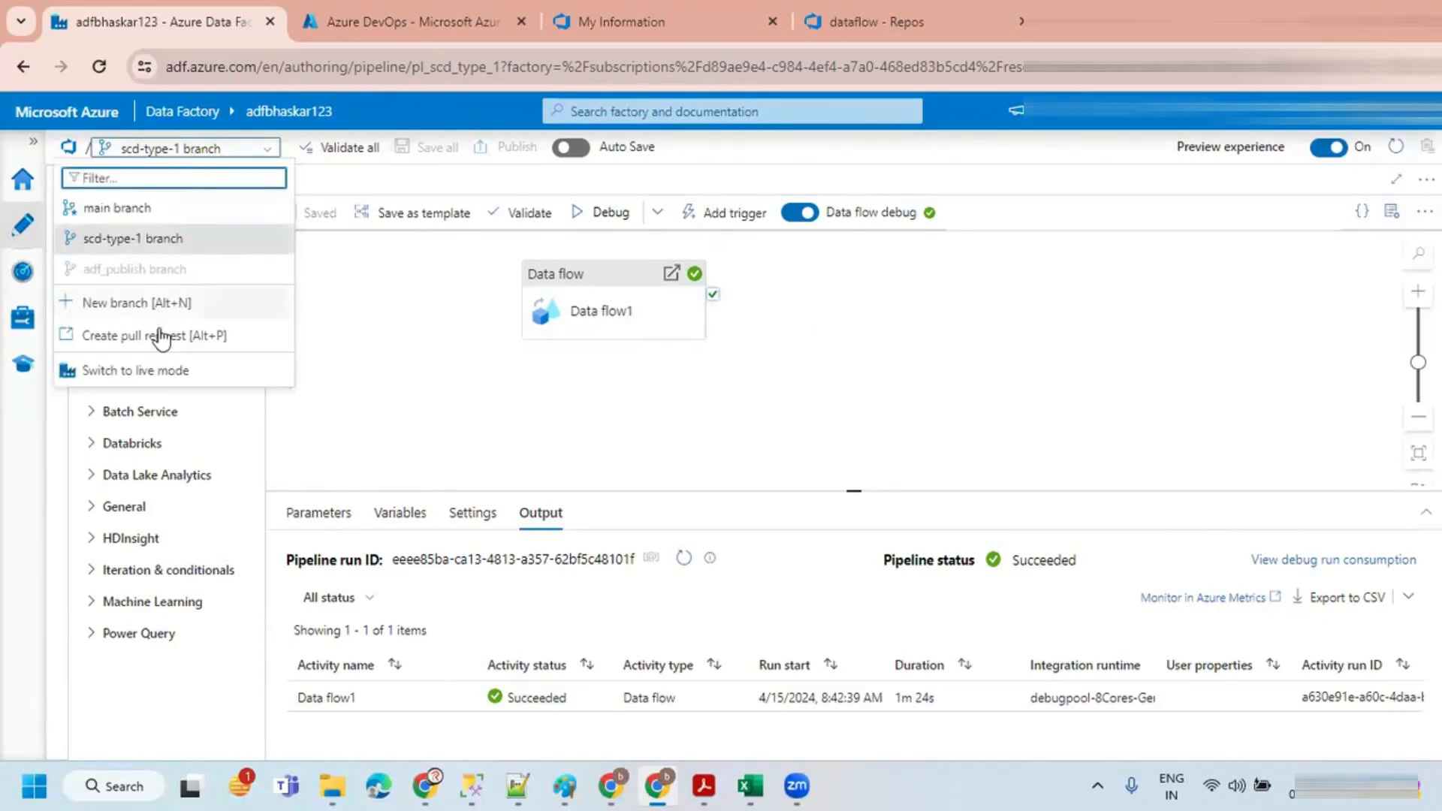
left_click(150, 371)
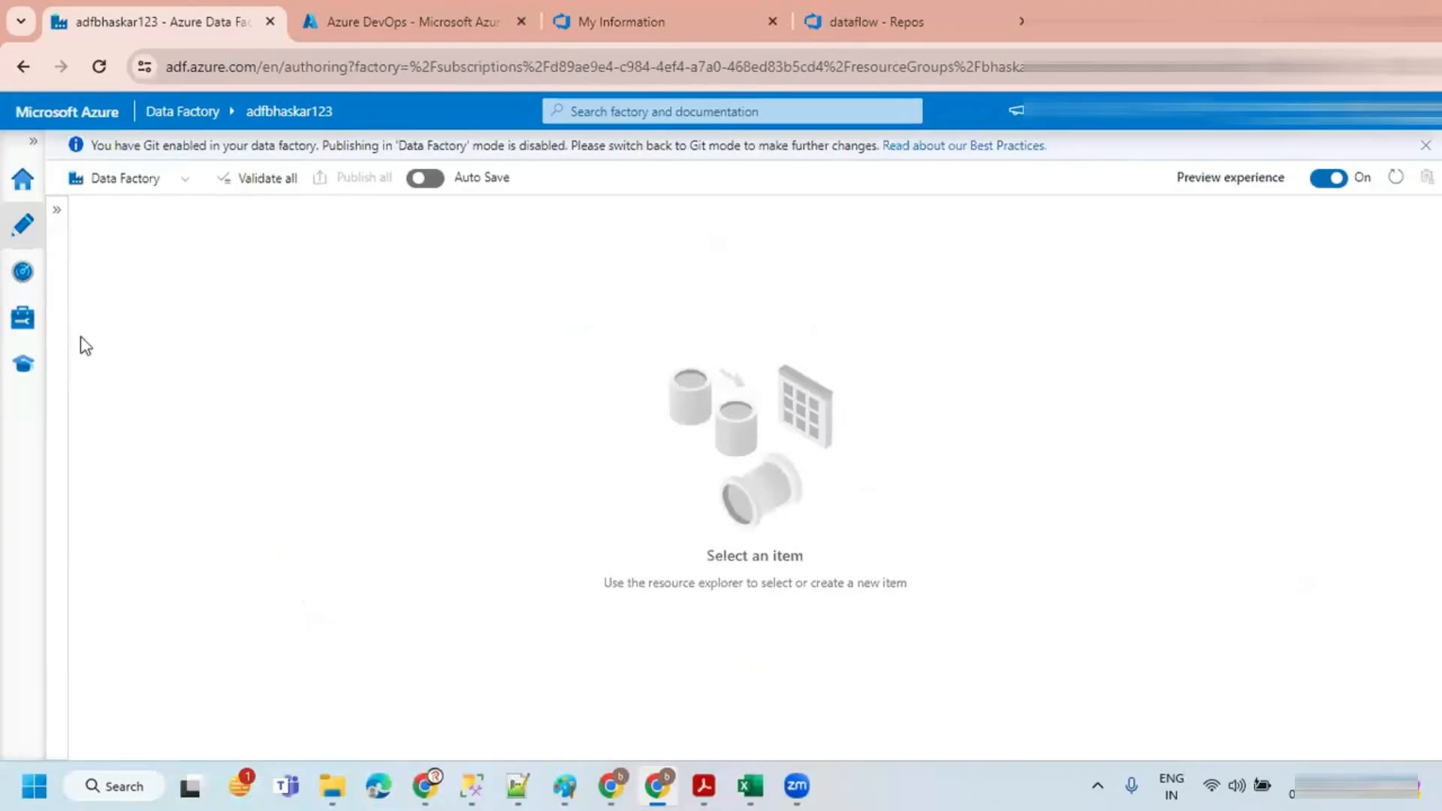
left_click(57, 210)
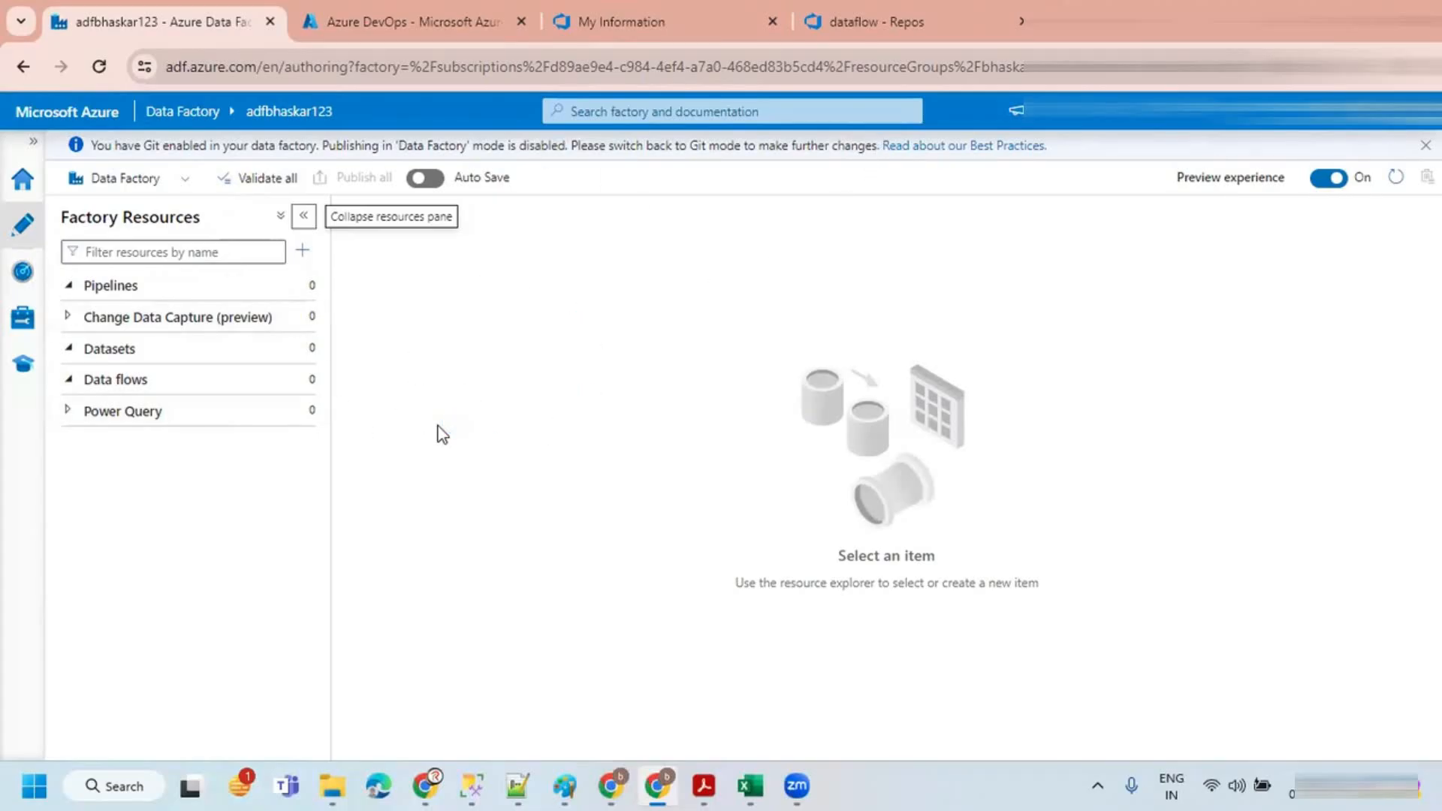
left_click(185, 178)
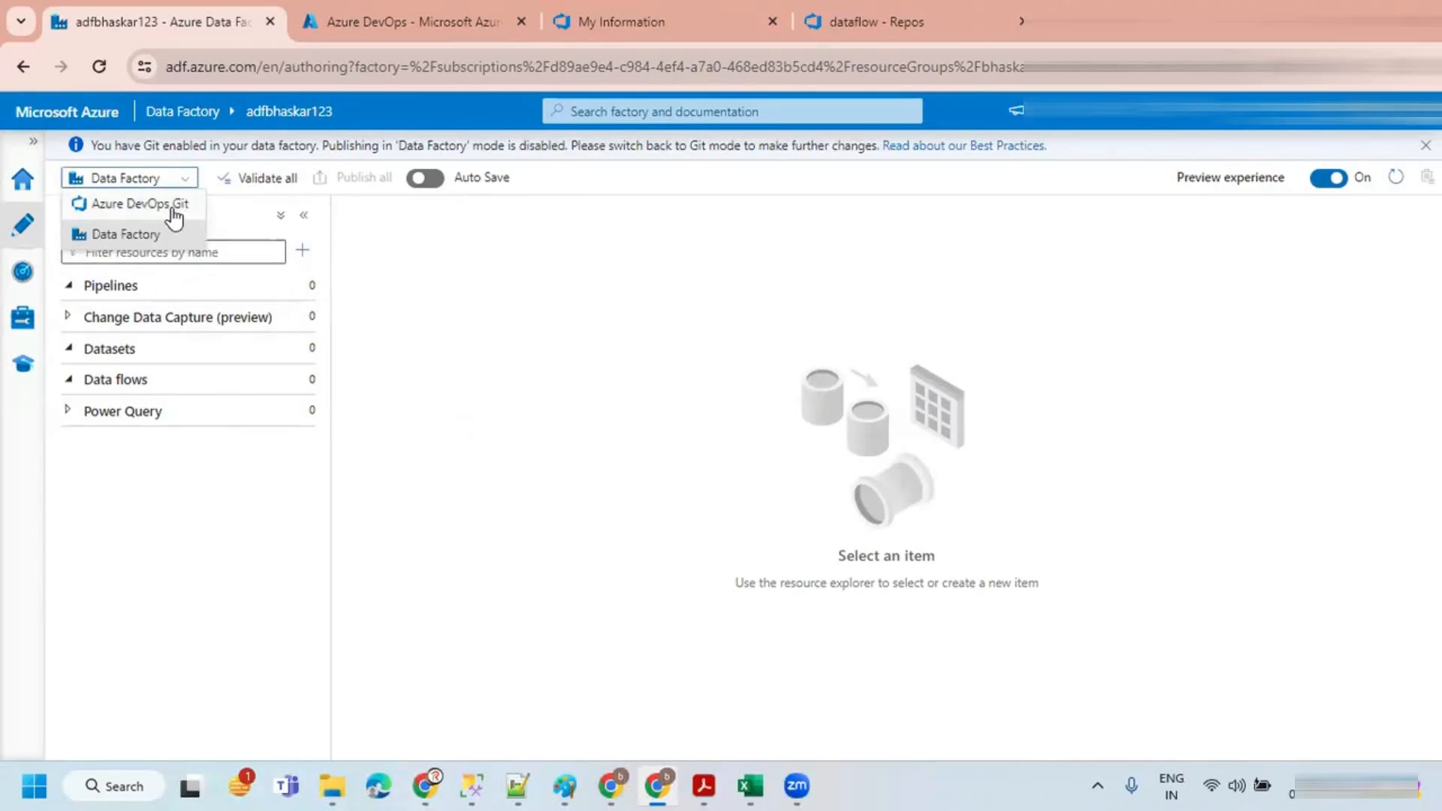
left_click(175, 217)
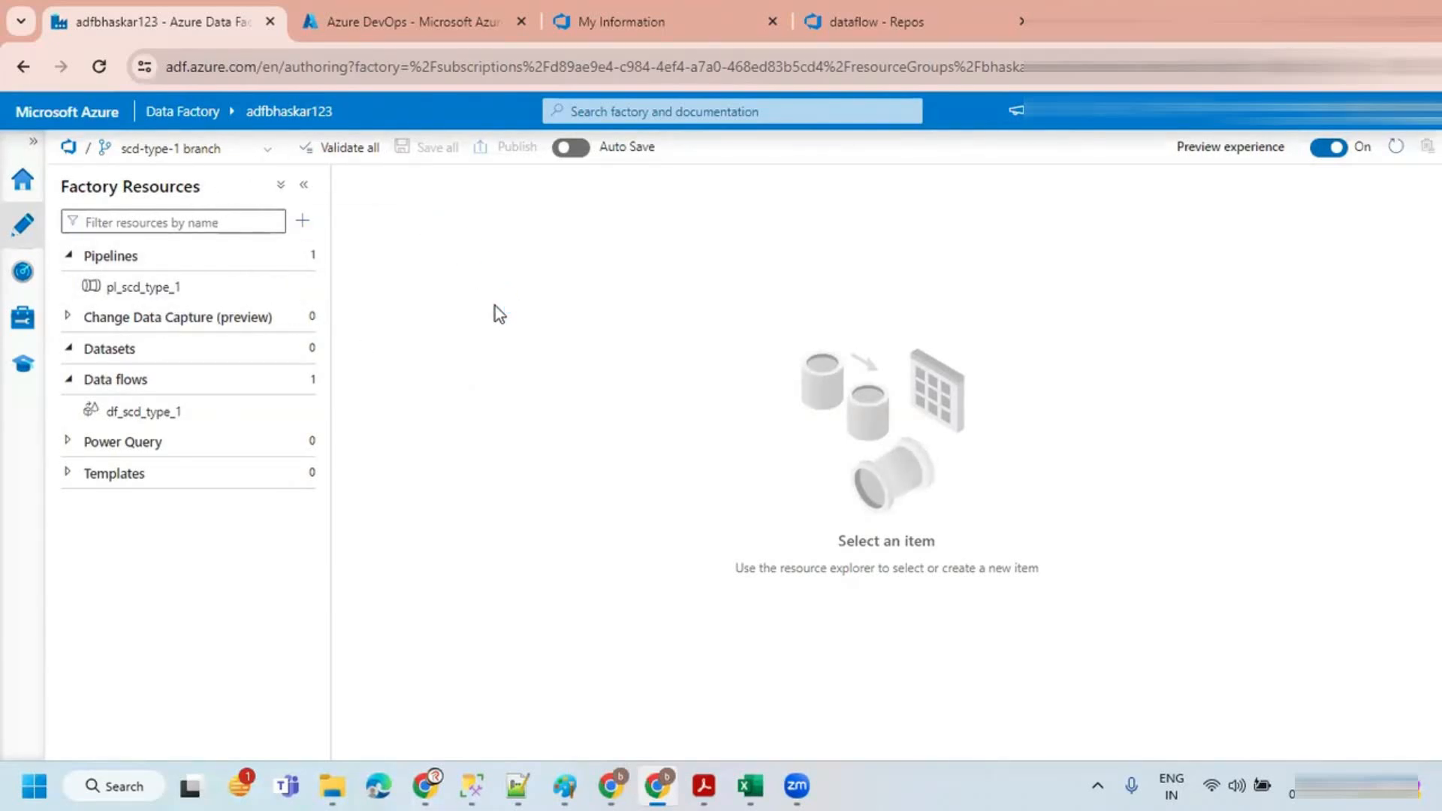
Step: Open the df_scd_type_1 data flow and zoom into its transformation graph
left_click(113, 412)
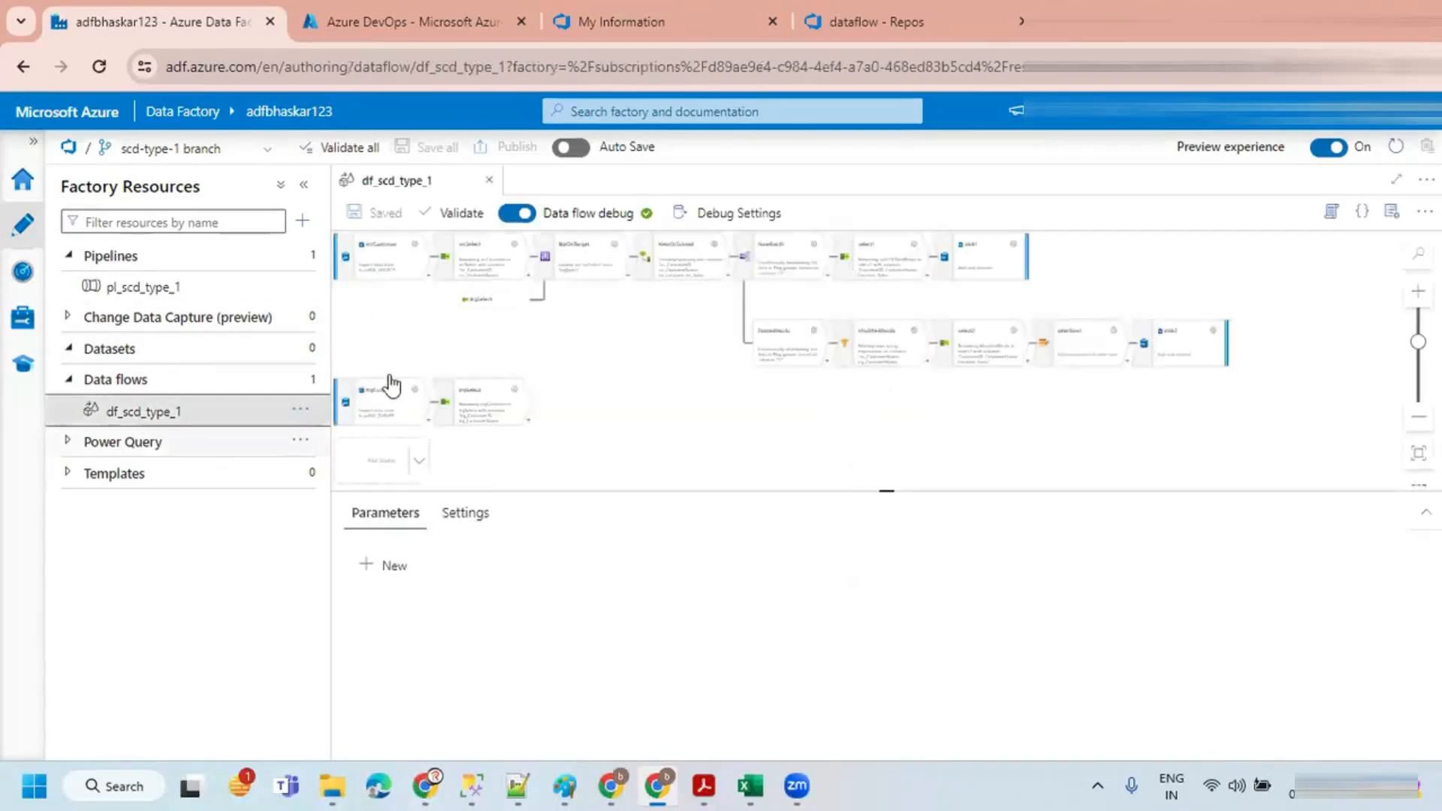
left_click(303, 185)
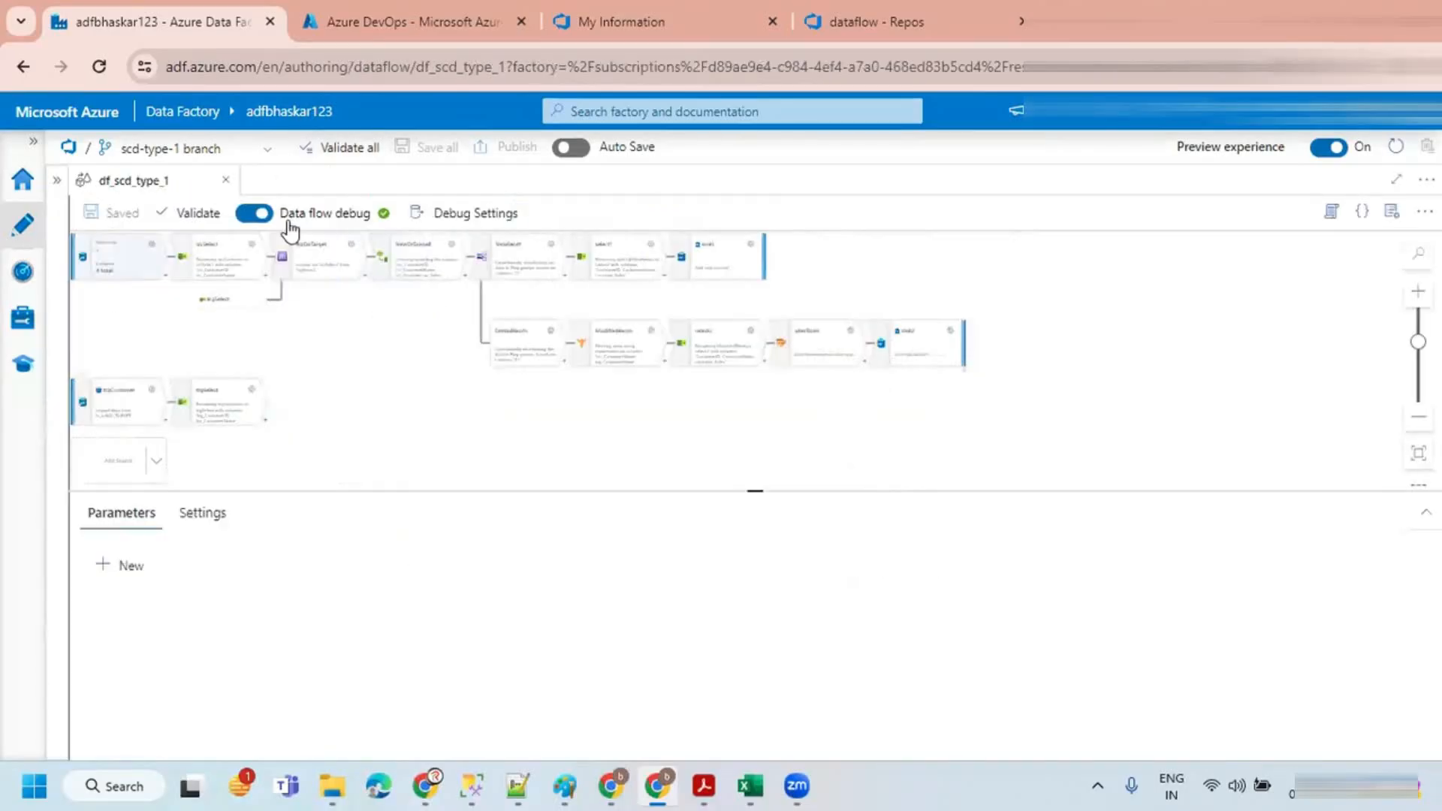
left_click(1417, 291)
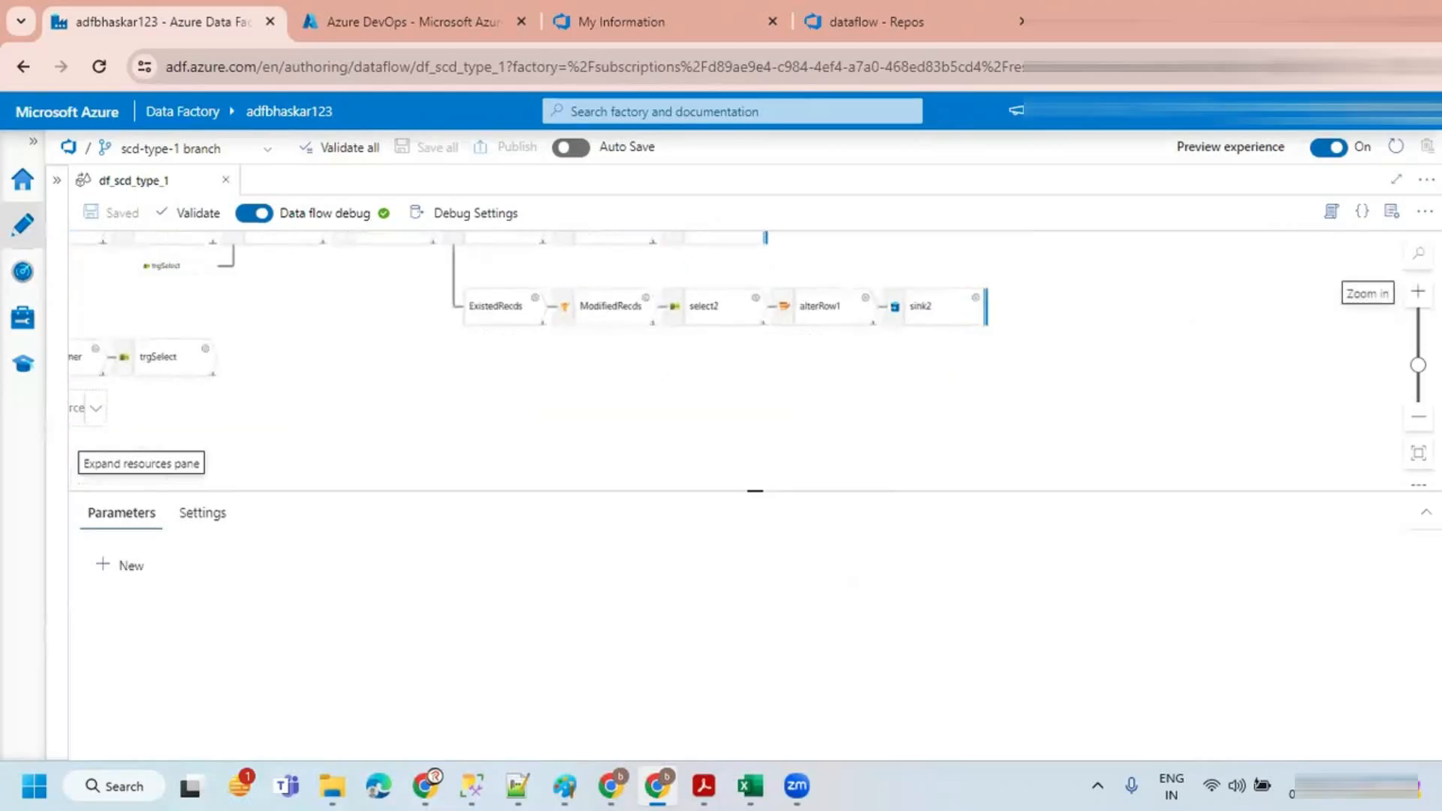
left_click_drag(736, 496, 743, 643)
left_click(1417, 291)
left_click_drag(420, 428, 917, 524)
left_click(1417, 291)
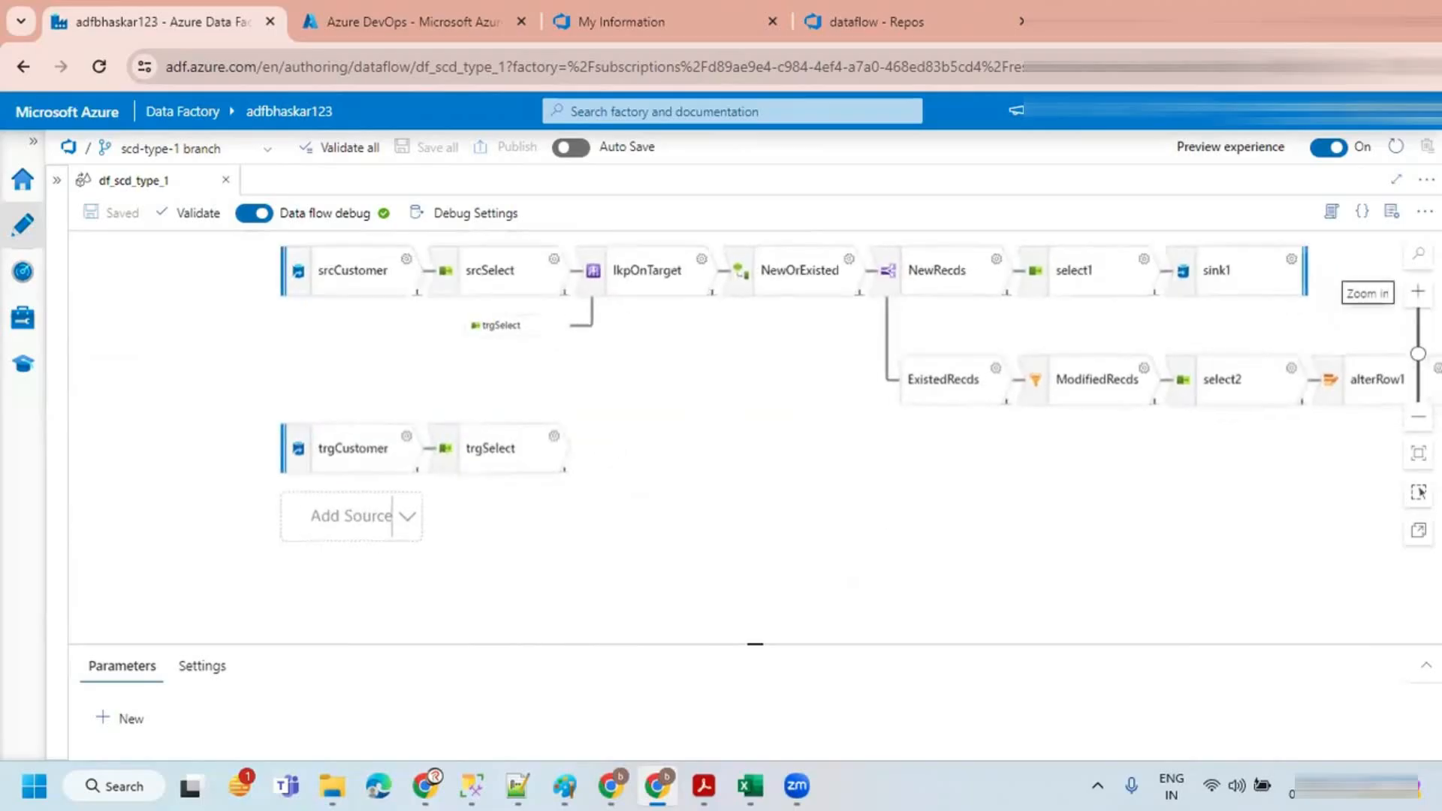
Step: Preview the trgSelect output data and inspect the trgCustomer source and the trgSelect reference feeding lkpOnTarget
left_click_drag(695, 493, 652, 495)
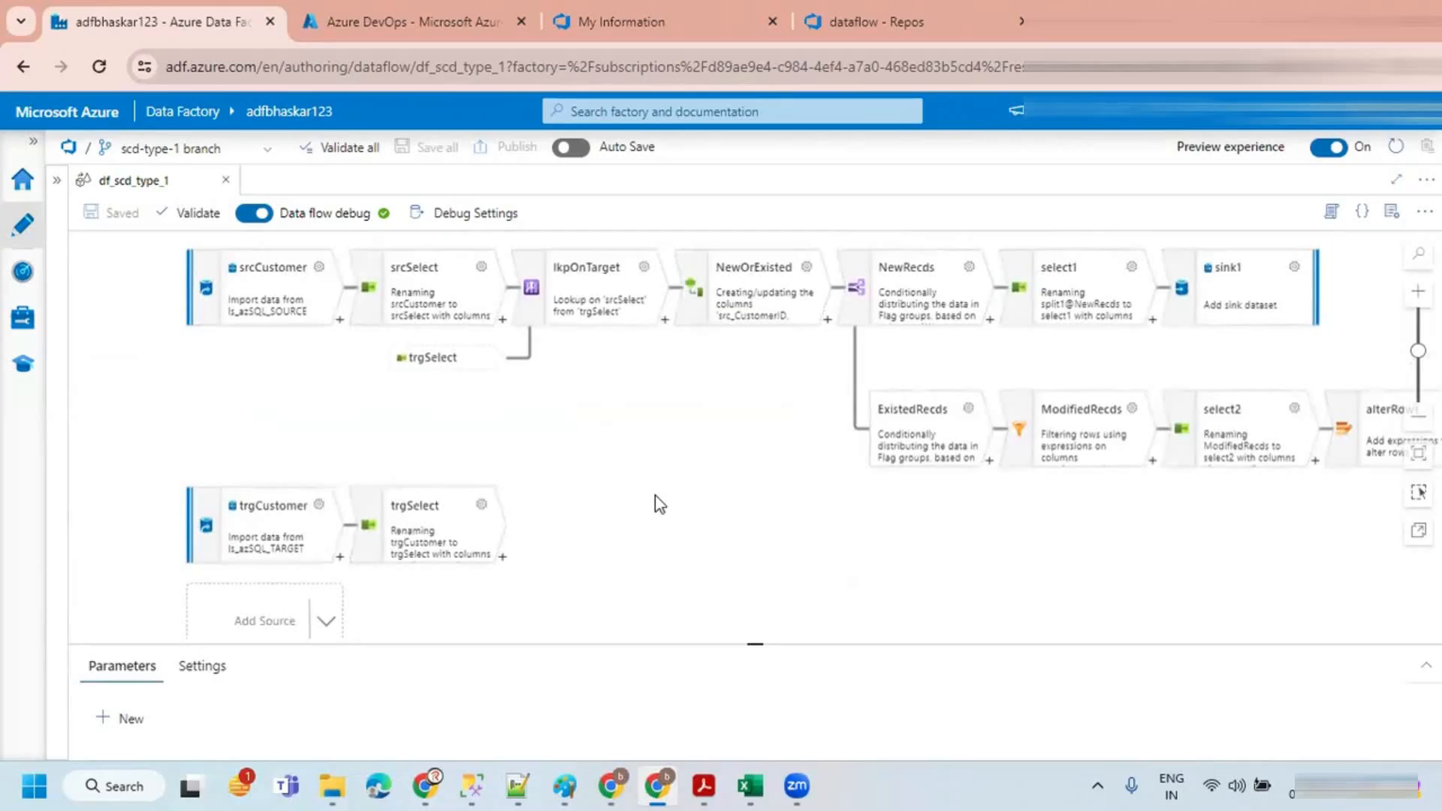
left_click_drag(672, 438, 651, 453)
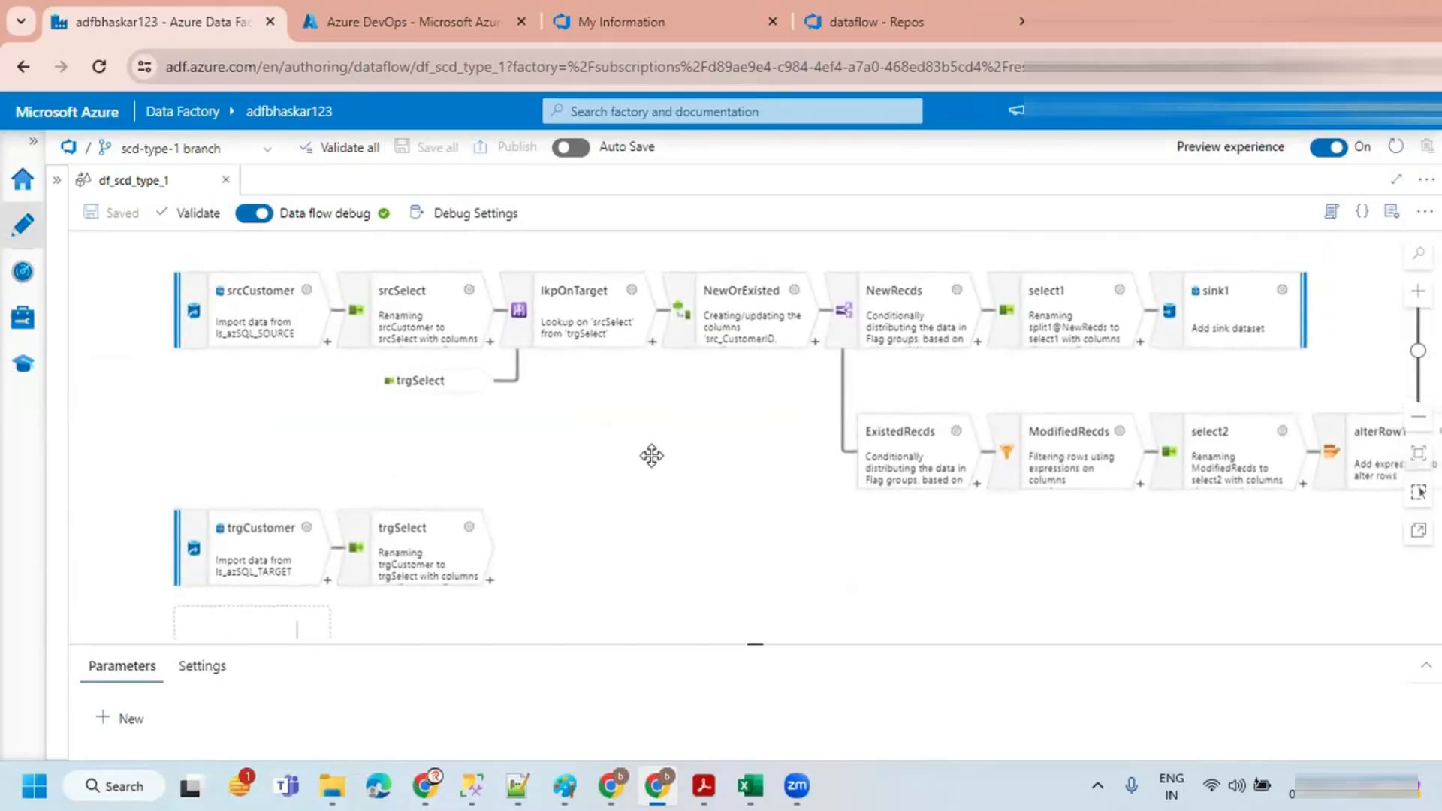
left_click(451, 552)
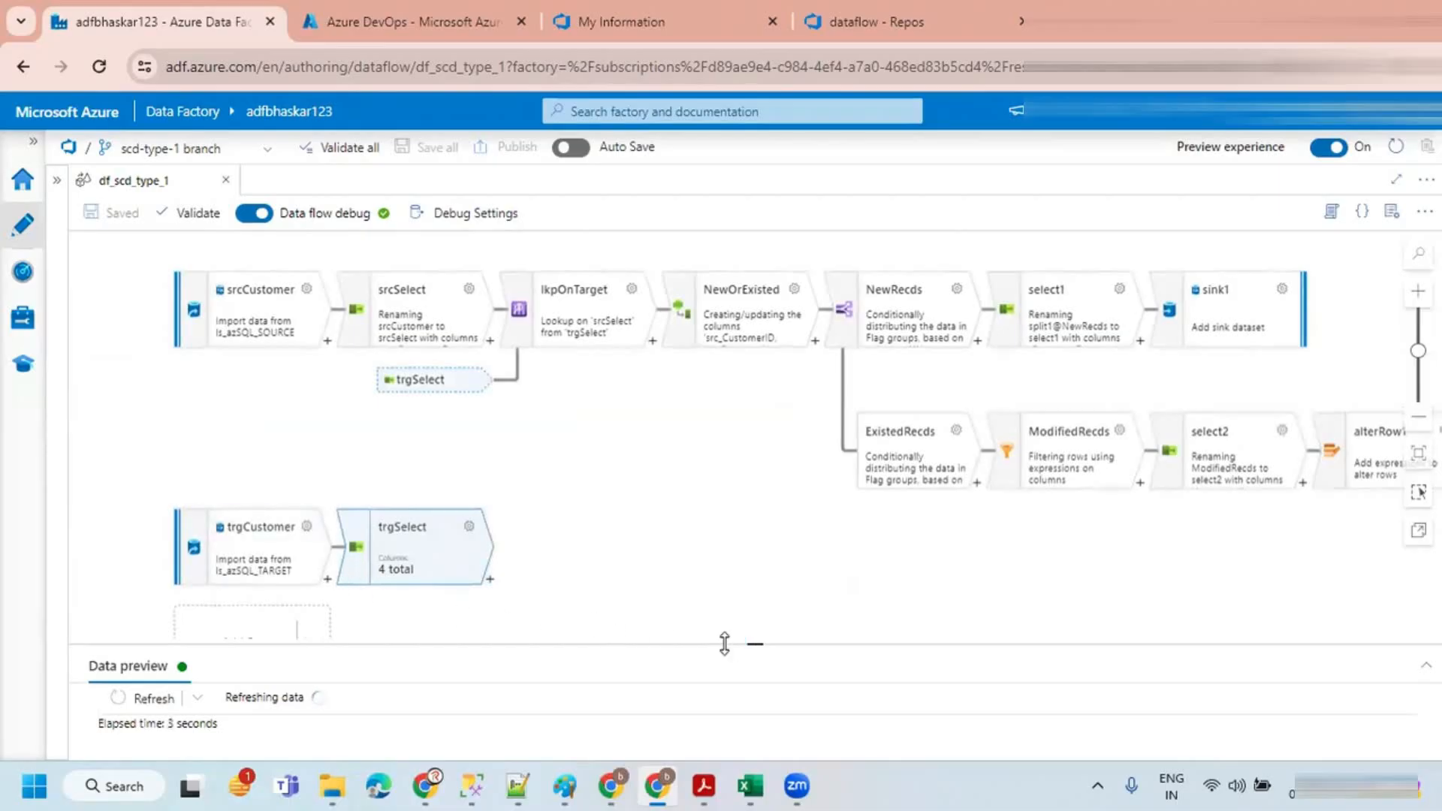
left_click_drag(724, 638, 724, 606)
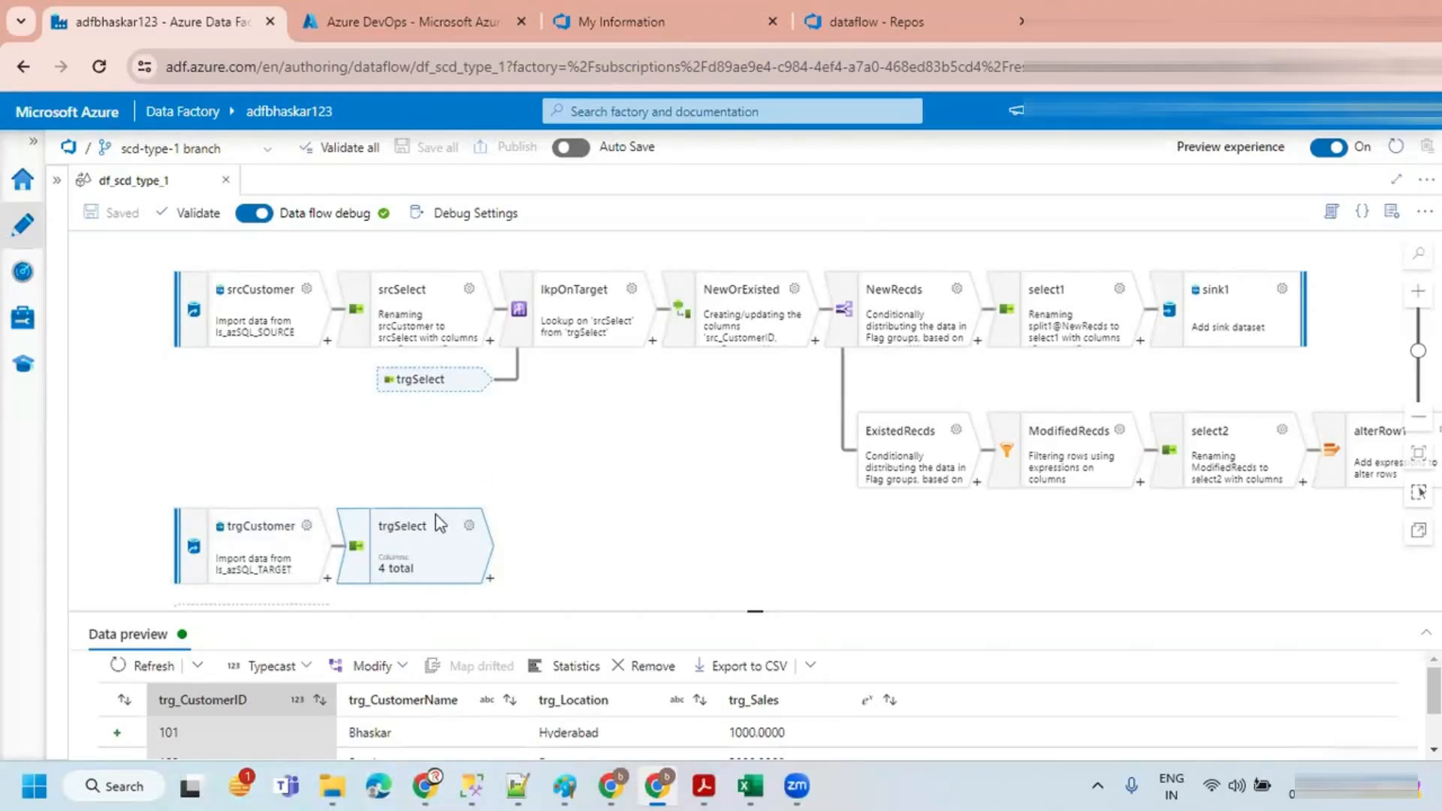
left_click(512, 466)
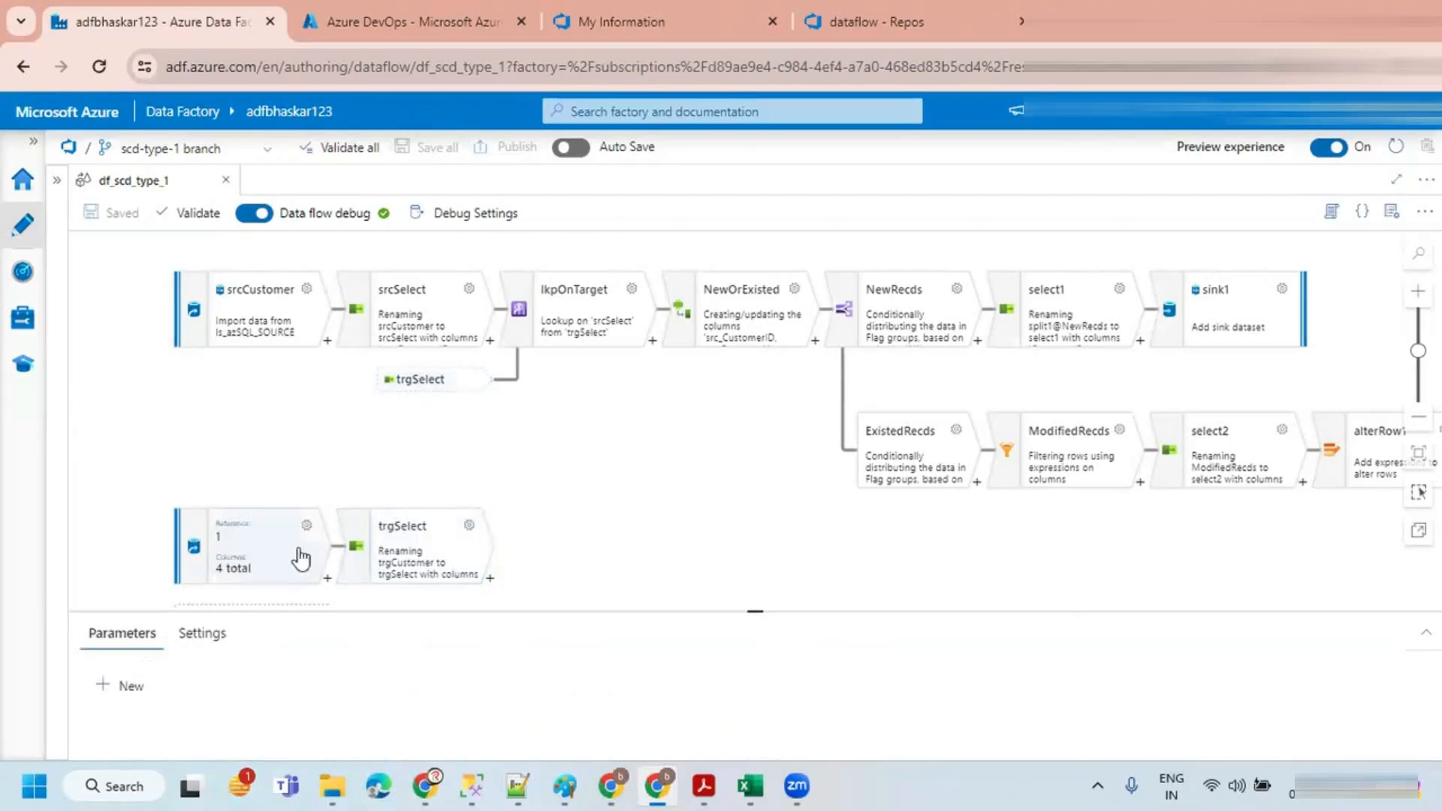
left_click(290, 559)
left_click(387, 554)
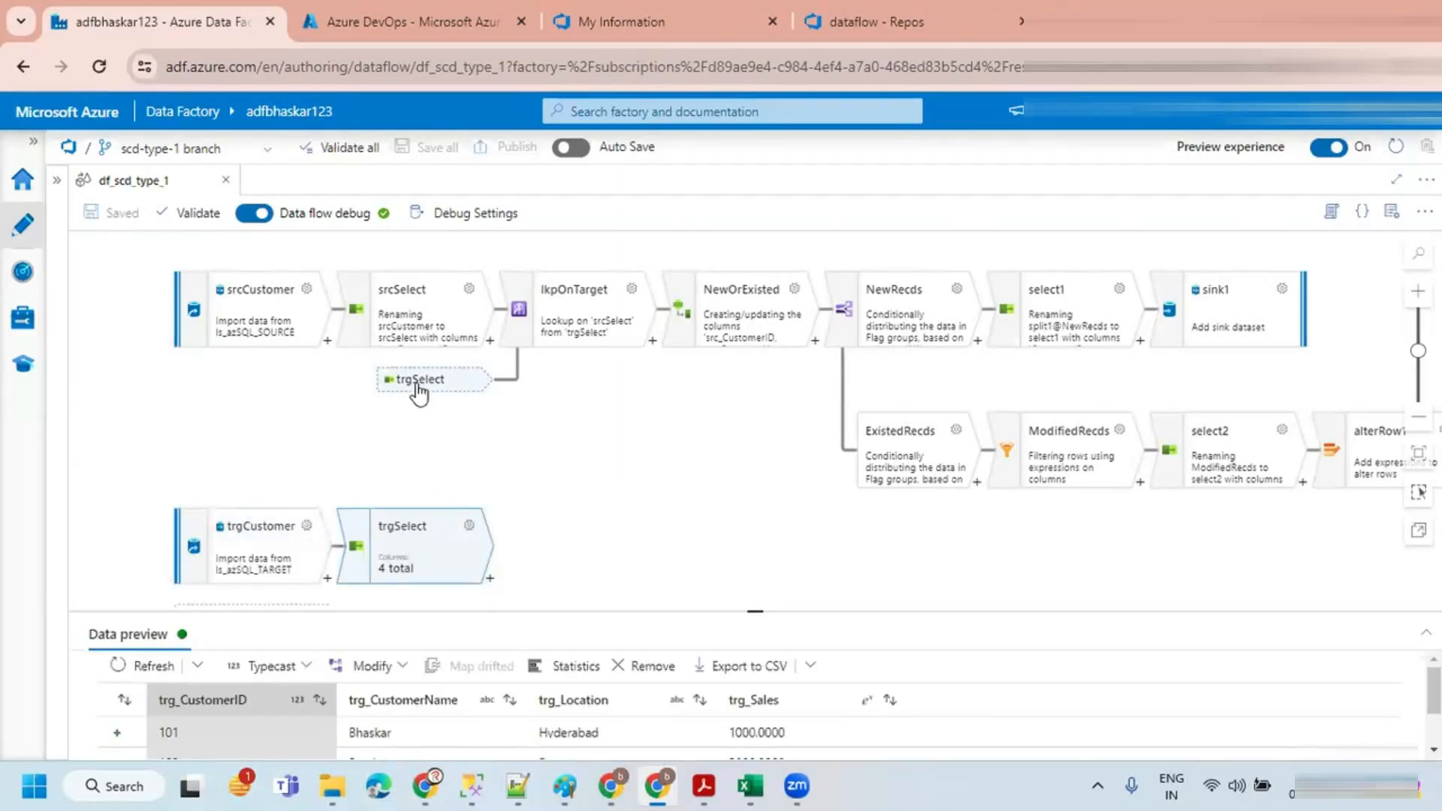
left_click(565, 437)
left_click(459, 387)
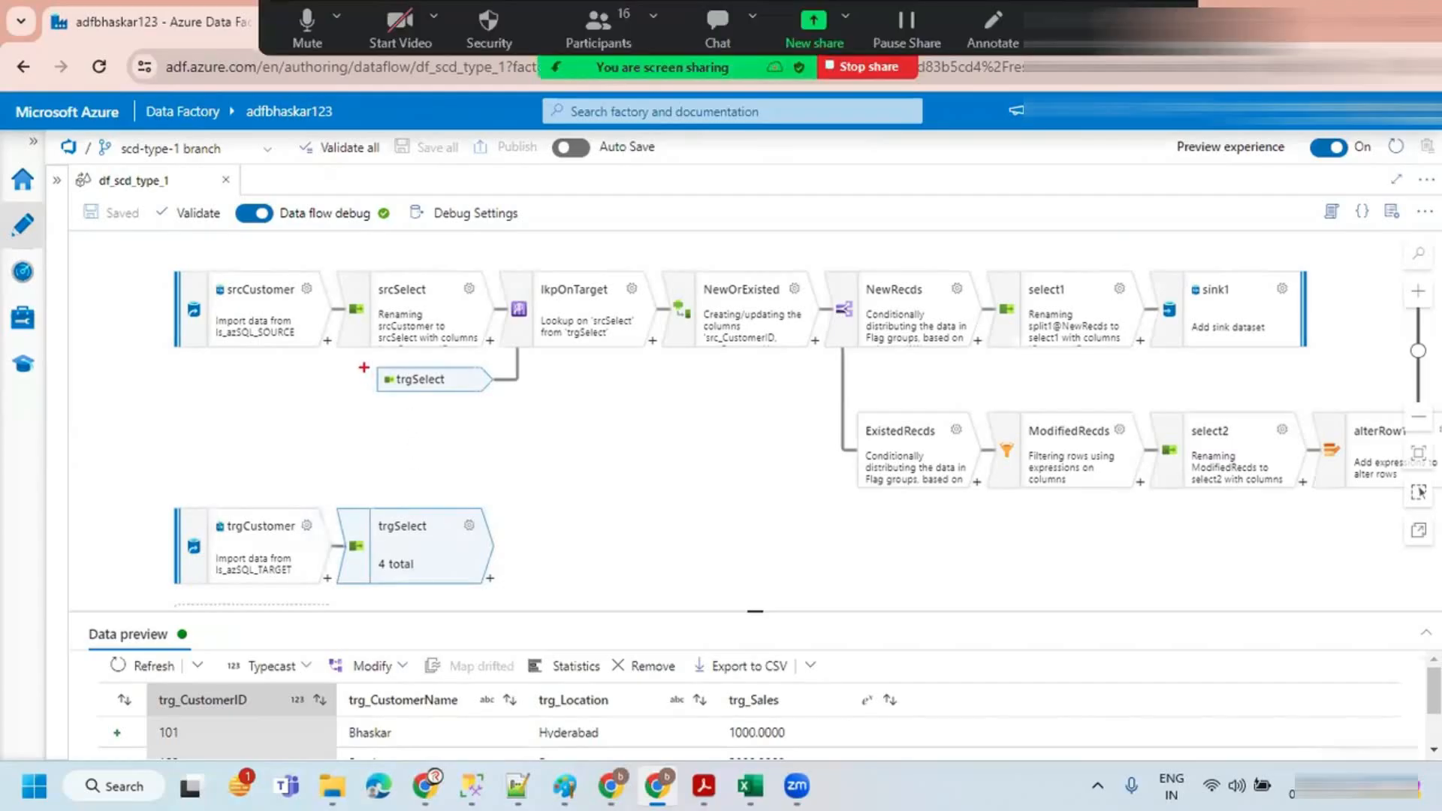
left_click_drag(364, 363, 508, 392)
left_click_drag(170, 501, 508, 589)
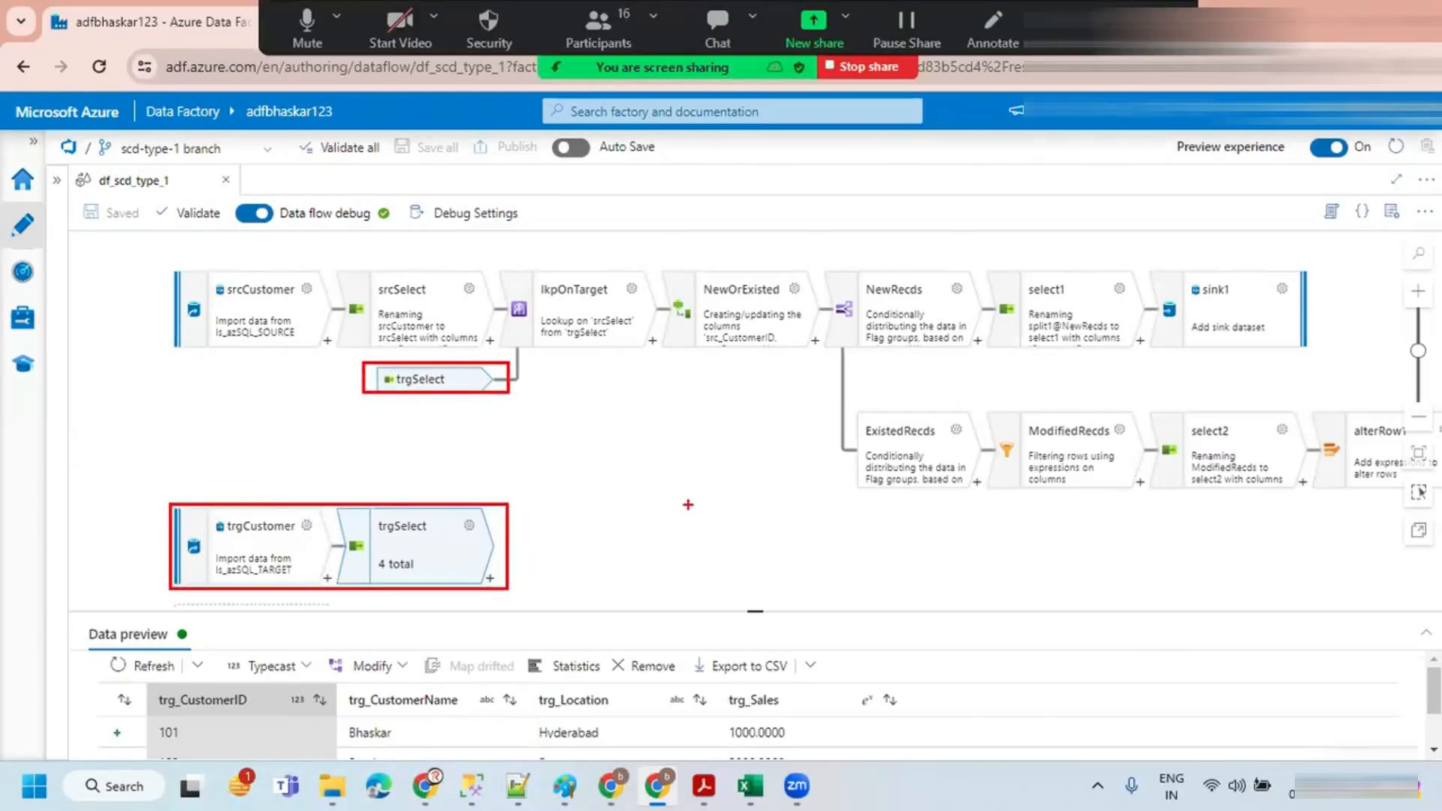
mouse_move(410, 449)
left_mouse_down()
mouse_move(453, 449)
mouse_move(450, 478)
left_mouse_up()
left_click(633, 496)
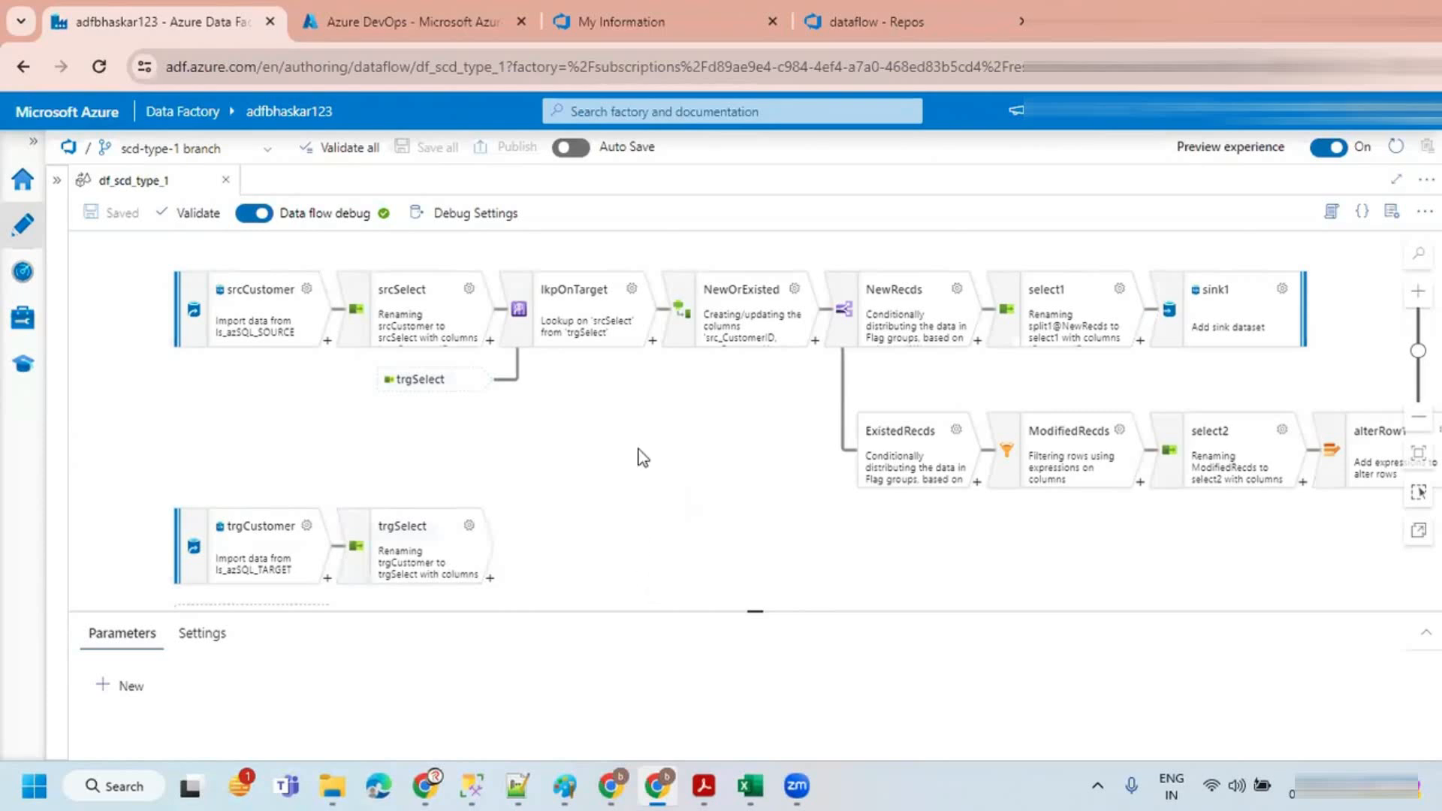
left_click(57, 180)
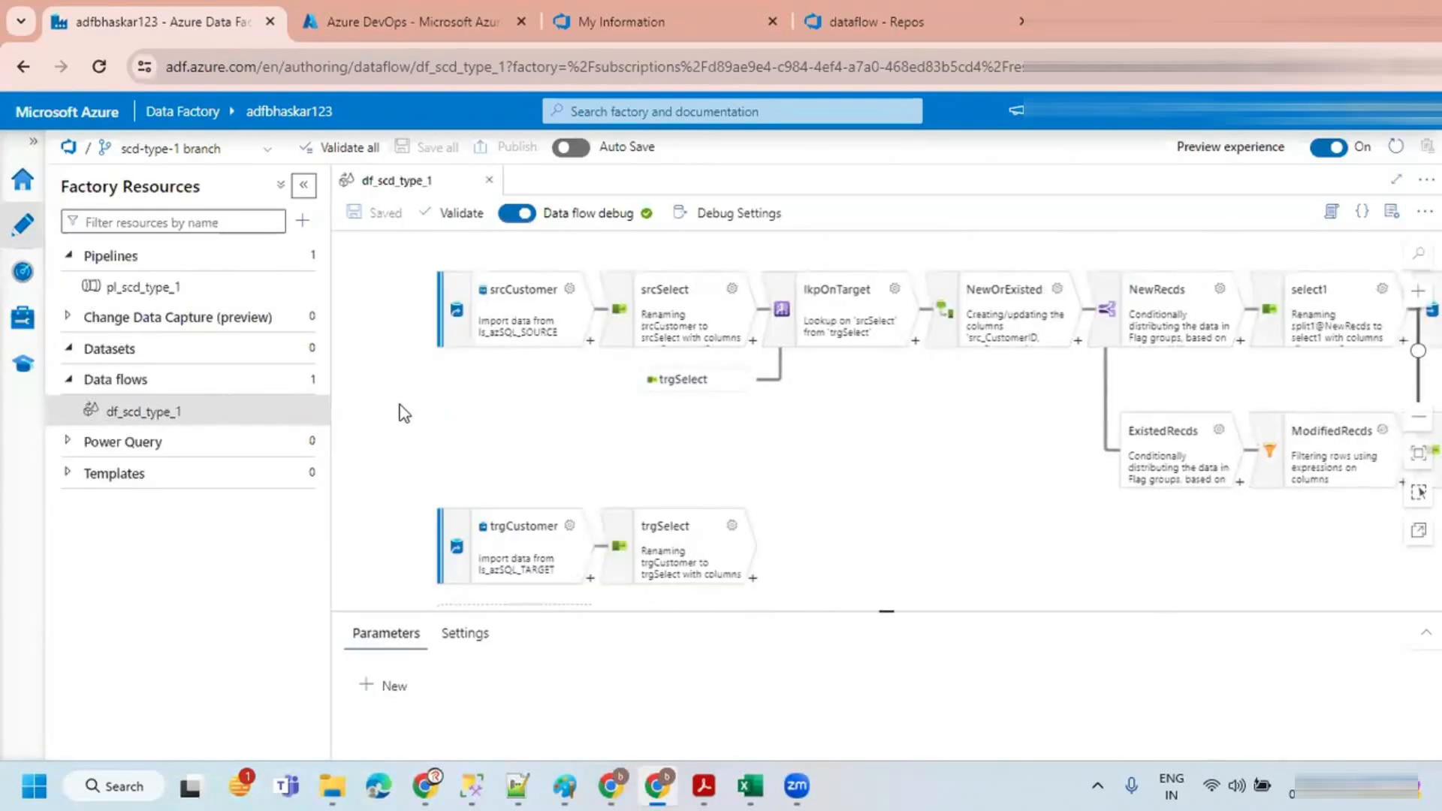